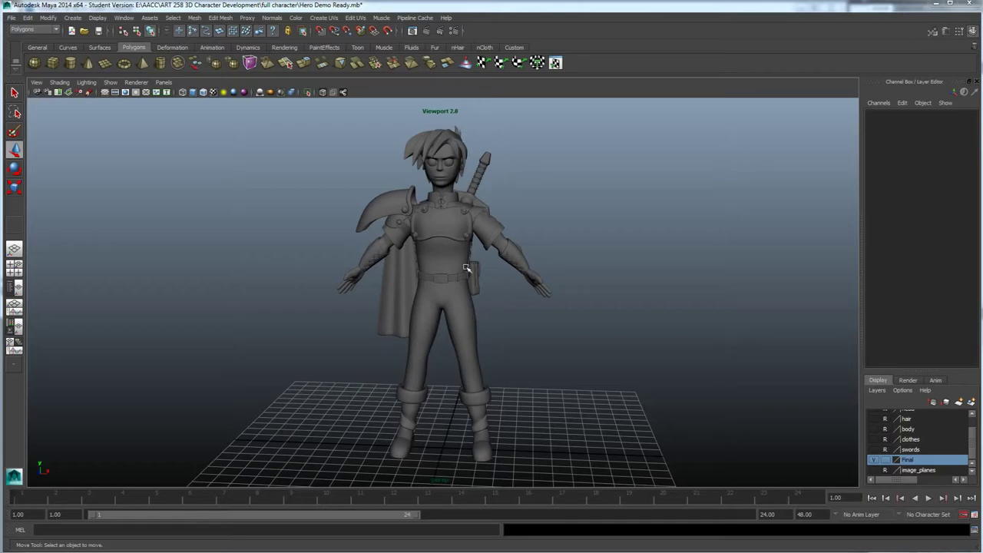
# - Compare the finished hero with its front and side reference sketches by toggling the Final and image_planes layers
pyautogui.keyDown('alt'); pyautogui.moveTo(482, 261); pyautogui.dragTo(469, 239); pyautogui.keyUp('alt')
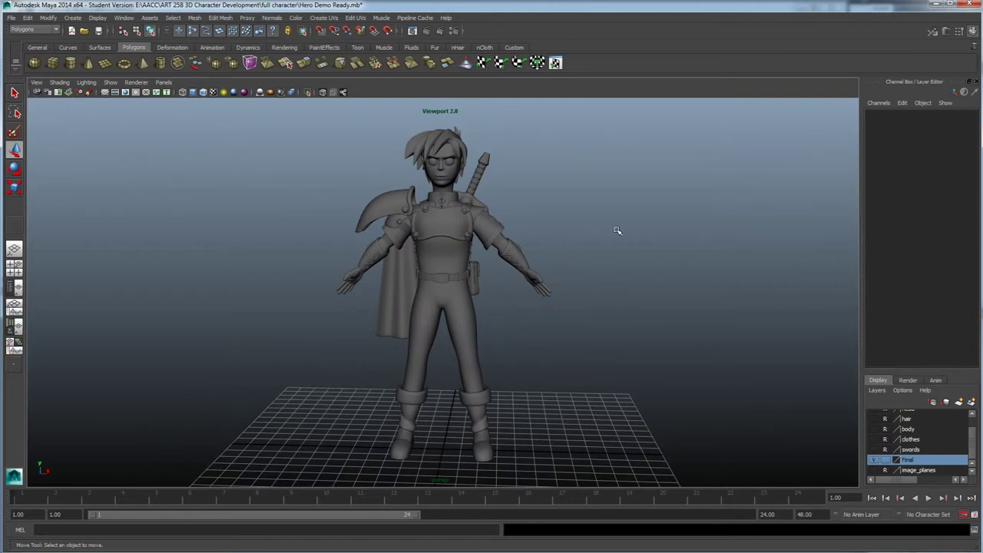
pyautogui.click(875, 459)
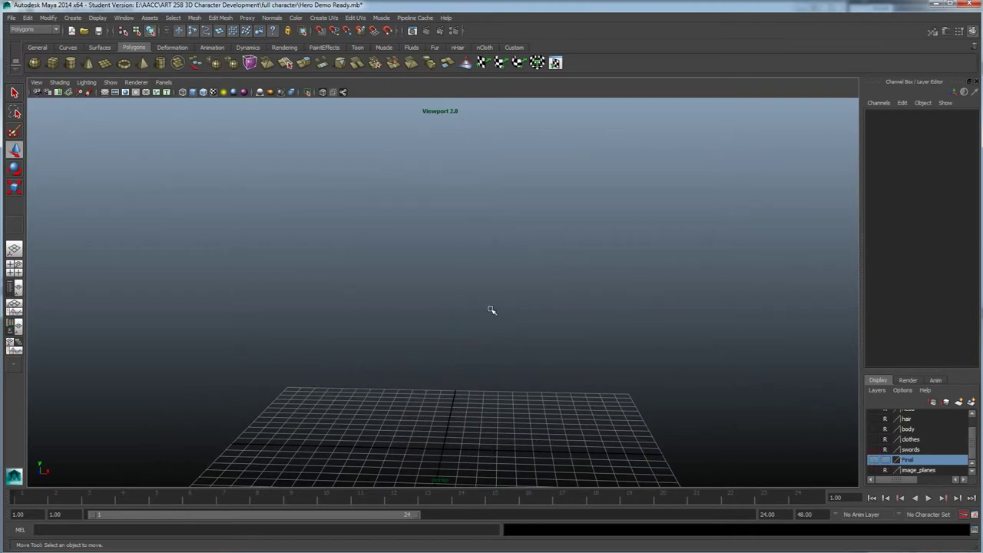
pyautogui.click(874, 469)
pyautogui.keyDown('alt'); pyautogui.moveTo(384, 284); pyautogui.dragTo(411, 282); pyautogui.keyUp('alt')
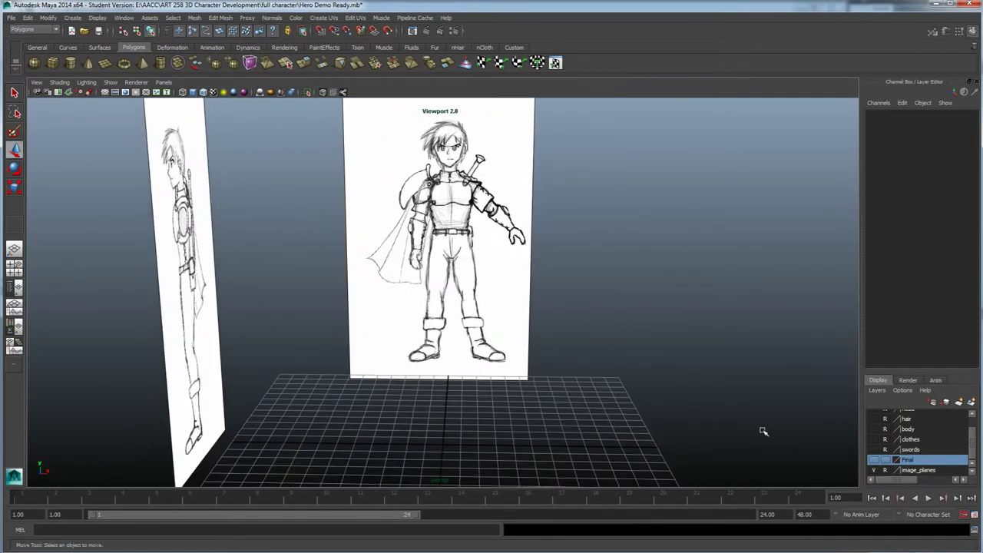
pyautogui.click(874, 459)
pyautogui.moveTo(635, 385)
pyautogui.keyDown('alt'); pyautogui.mouseDown()
pyautogui.moveTo(560, 377)
pyautogui.moveTo(632, 380)
pyautogui.mouseUp(); pyautogui.keyUp('alt')
pyautogui.keyDown('alt'); pyautogui.moveTo(475, 316); pyautogui.dragTo(393, 319); pyautogui.keyUp('alt')
pyautogui.moveTo(629, 259)
pyautogui.keyDown('alt'); pyautogui.mouseDown()
pyautogui.moveTo(560, 249)
pyautogui.moveTo(674, 246)
pyautogui.moveTo(666, 257)
pyautogui.moveTo(629, 250)
pyautogui.mouseUp(); pyautogui.keyUp('alt')
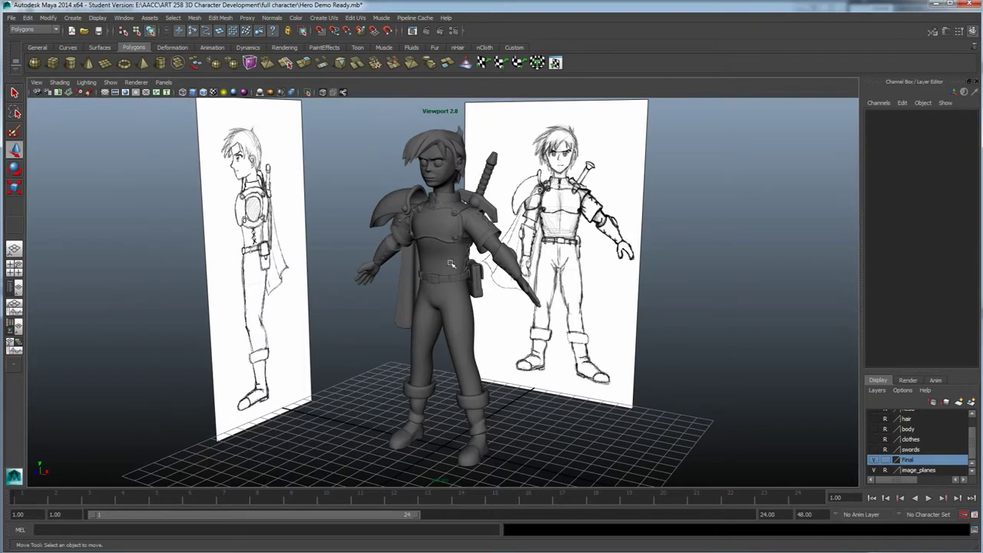
# - Hide the Final and image_planes layers to leave an empty scene
pyautogui.click(873, 460)
pyautogui.click(873, 469)
pyautogui.keyDown('alt'); pyautogui.moveTo(464, 394); pyautogui.dragTo(489, 391); pyautogui.keyUp('alt')
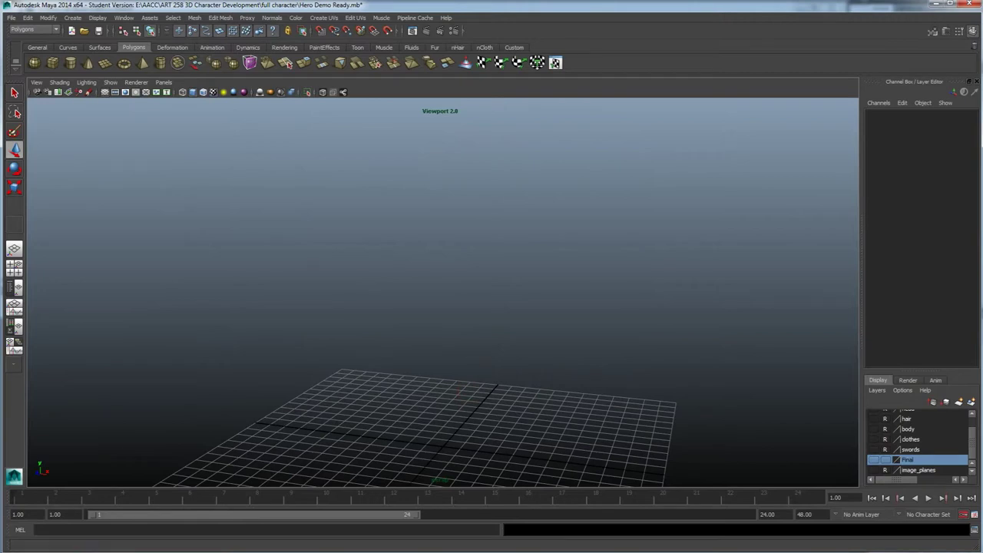
# - Open the character sketches from the full character folder, compare the alignment of both front versions and the side view, and return to Maya
pyautogui.click(65, 551)
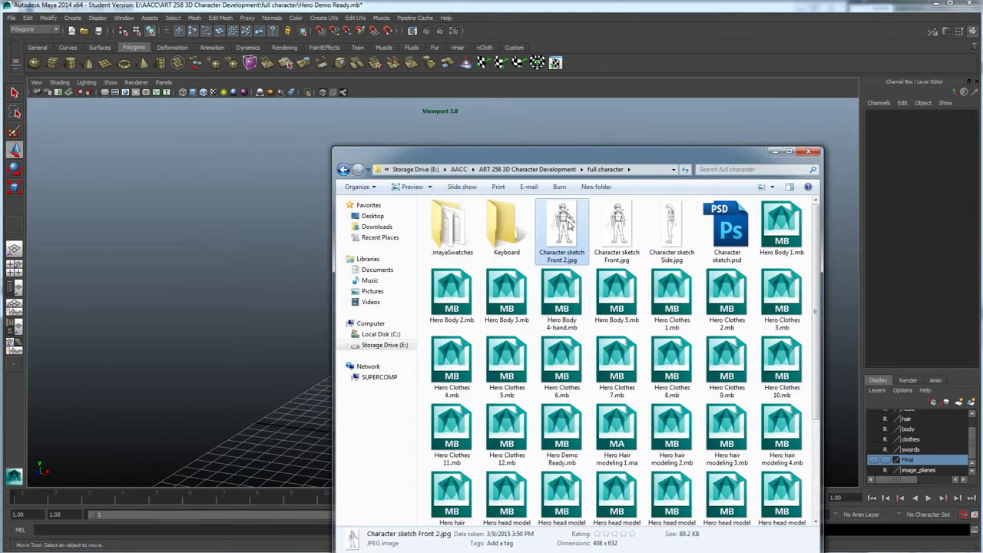
pyautogui.doubleClick(587, 224)
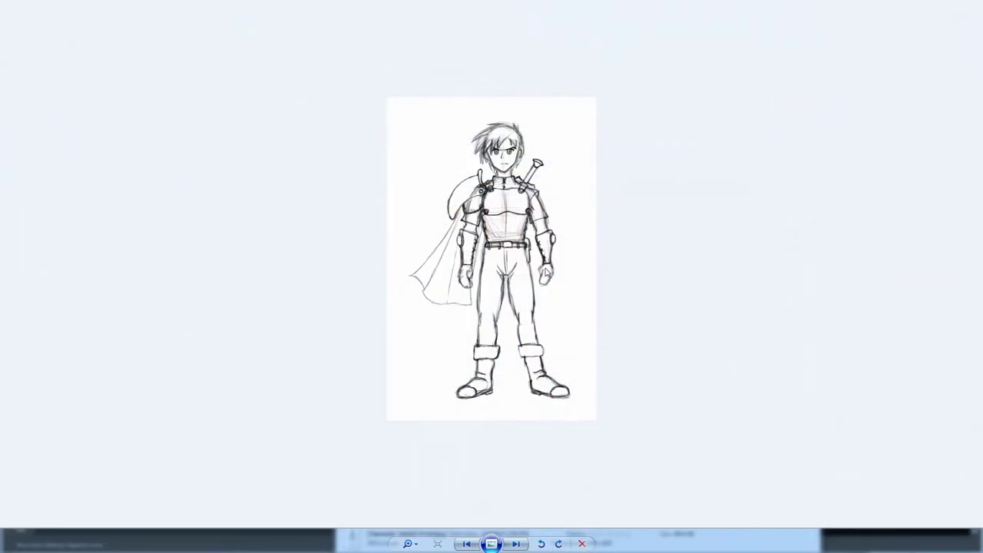
pyautogui.press('Right')
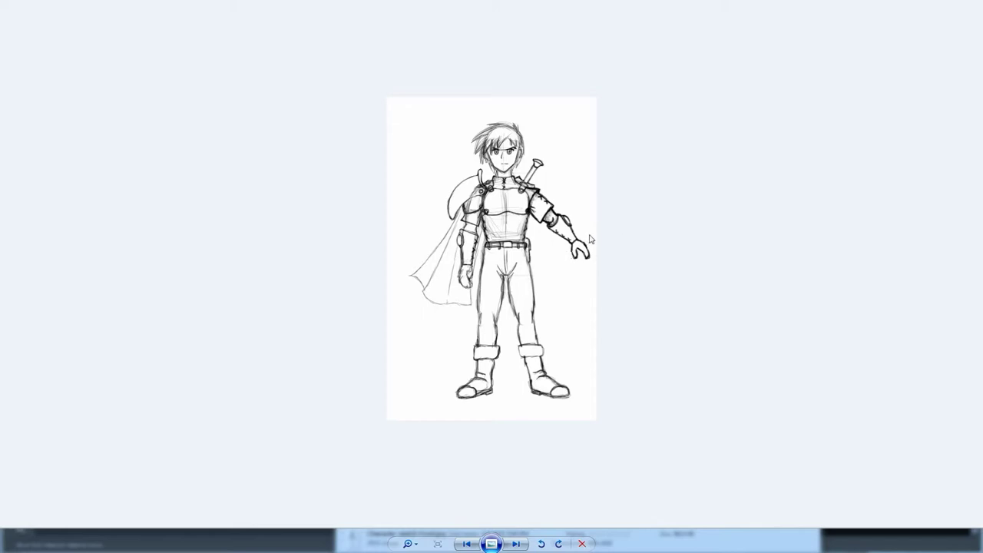
pyautogui.press('Right')
pyautogui.press('Left')
pyautogui.press('Left')
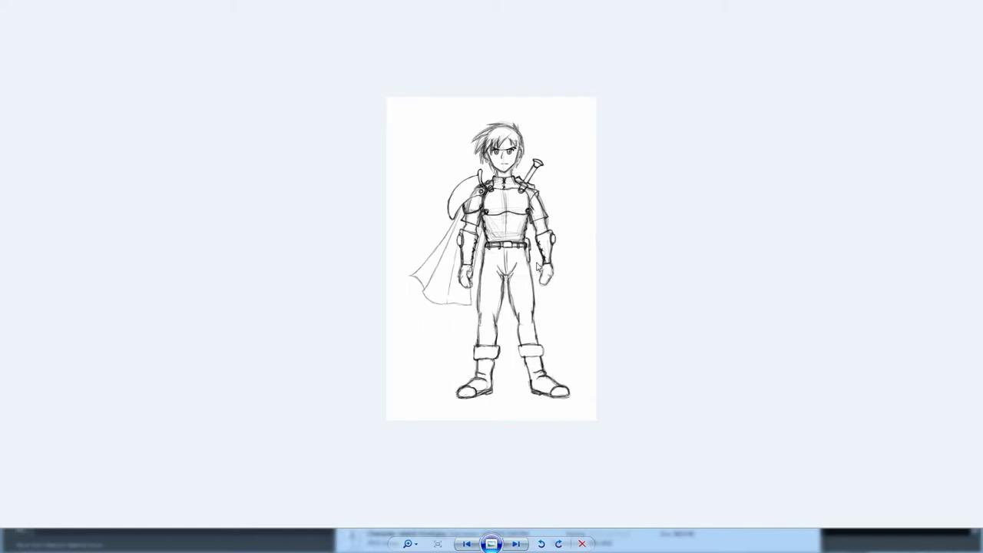
pyautogui.press('Right')
pyautogui.press('Right')
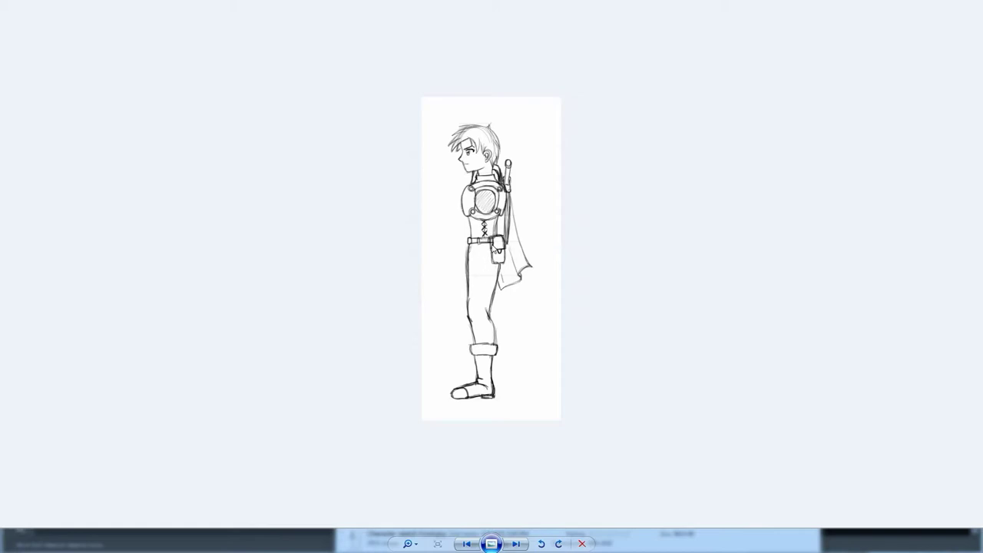
pyautogui.press('Left')
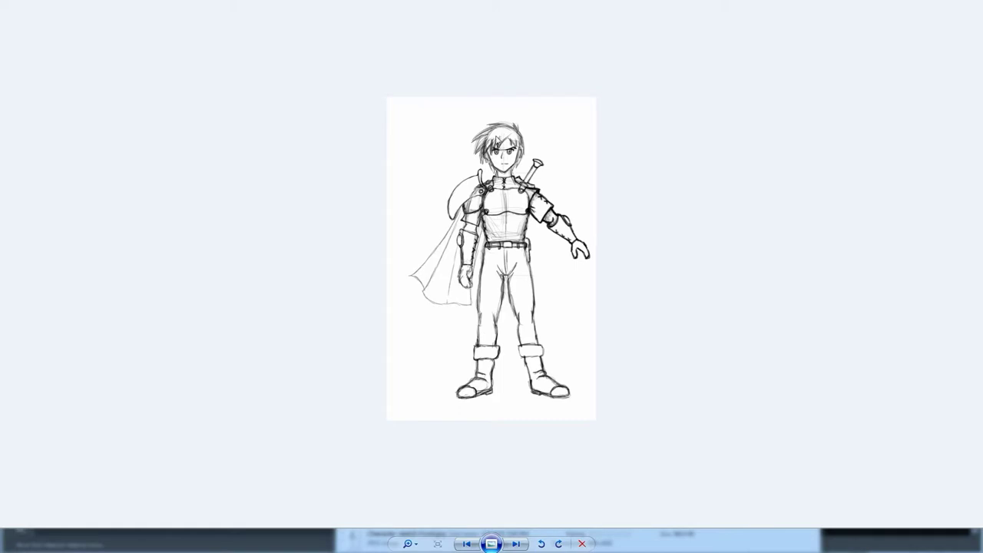
pyautogui.press('Right')
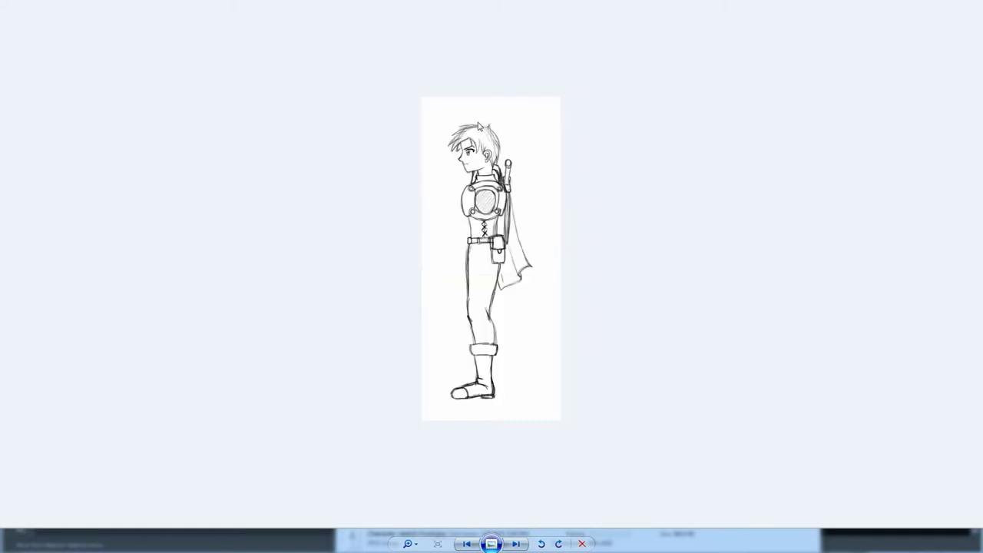
pyautogui.press('Left')
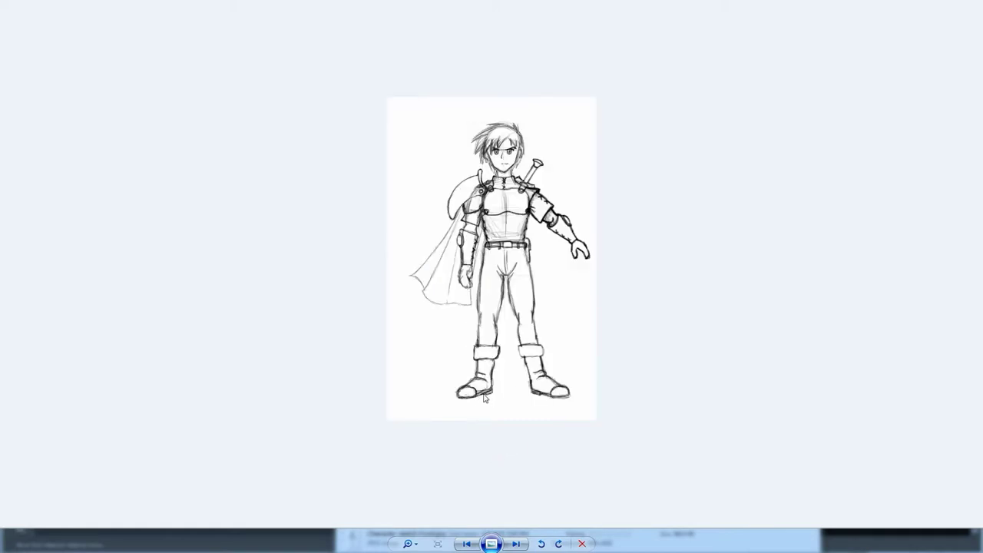
pyautogui.press('Right')
pyautogui.press('Left')
pyautogui.press('Right')
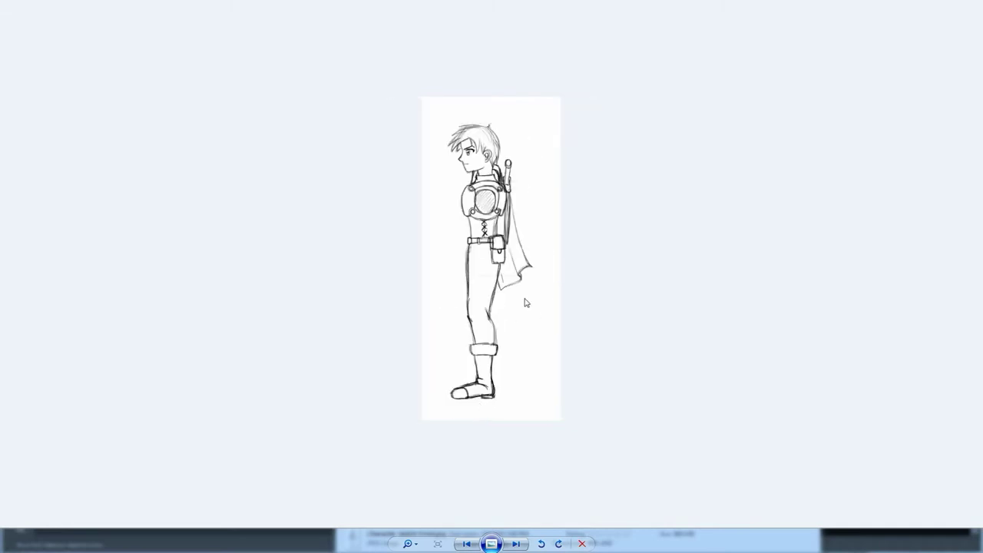
pyautogui.press('Left')
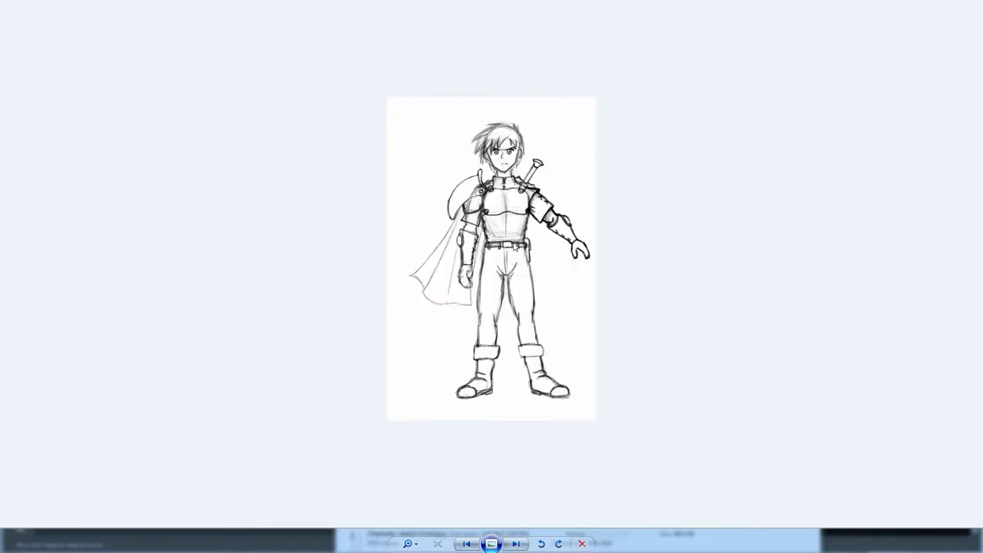
pyautogui.press('Right')
pyautogui.press('Right')
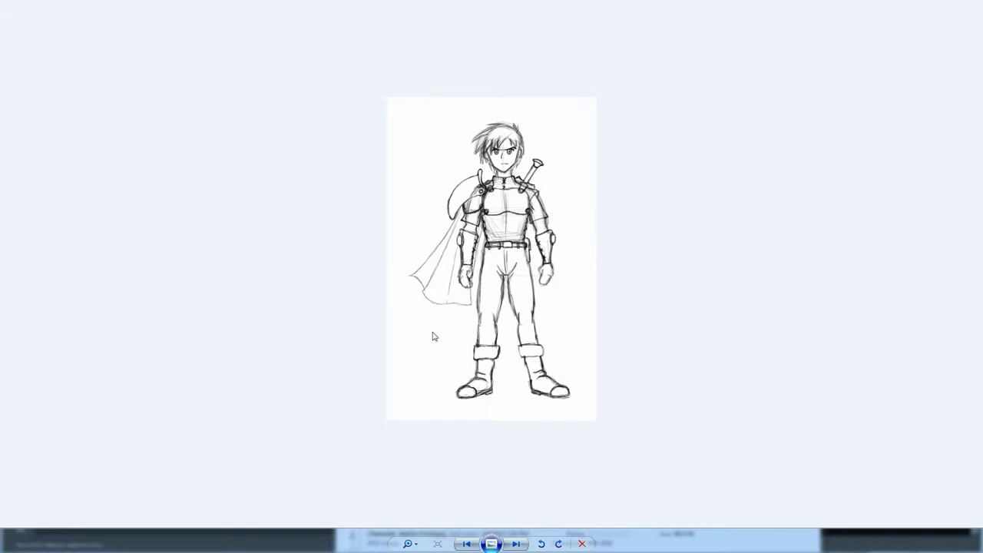
pyautogui.moveTo(212, 541)
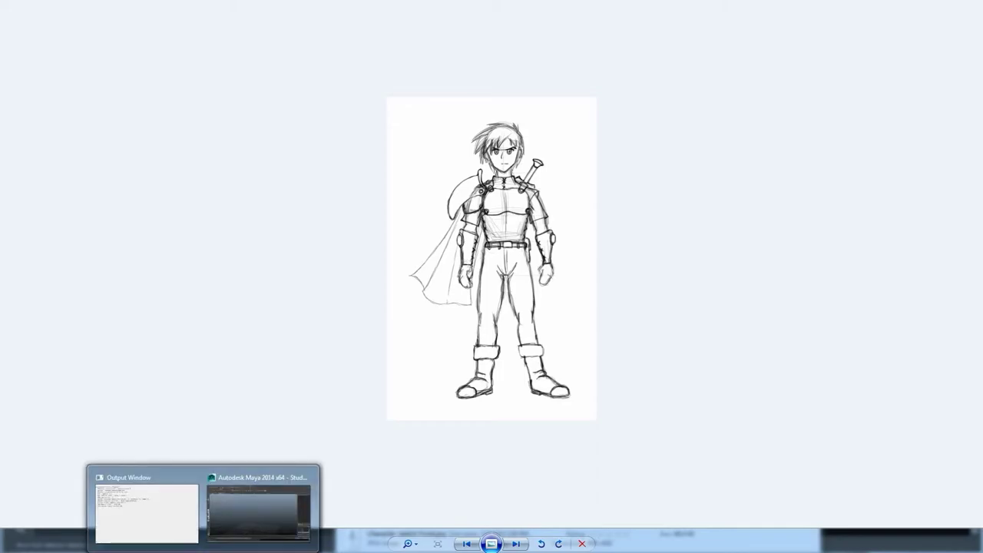
pyautogui.click(253, 516)
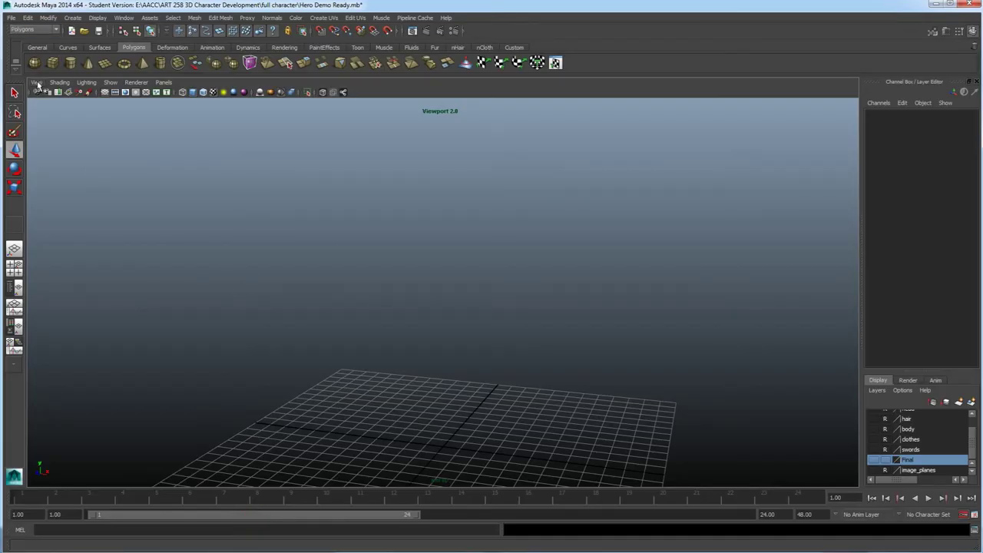
pyautogui.click(36, 82)
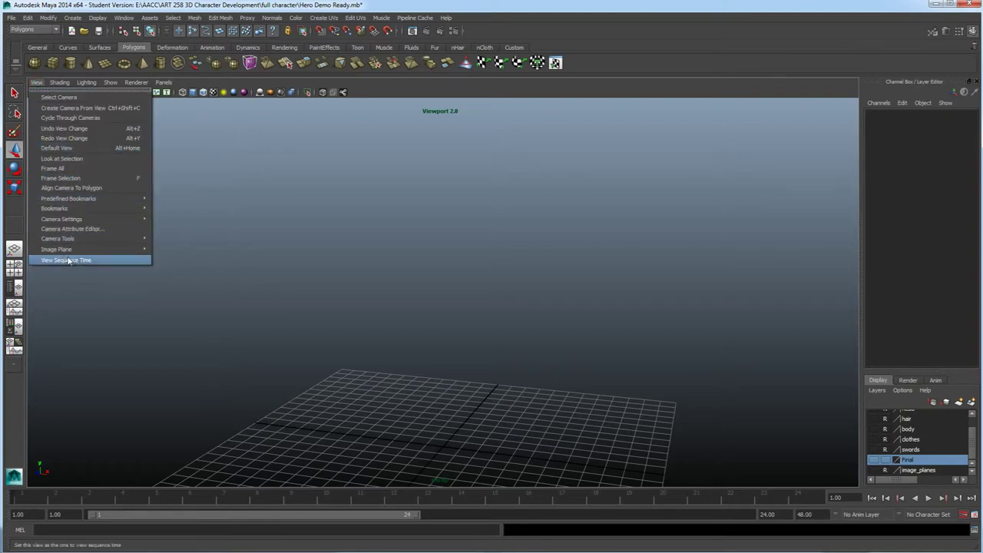
pyautogui.moveTo(65, 252)
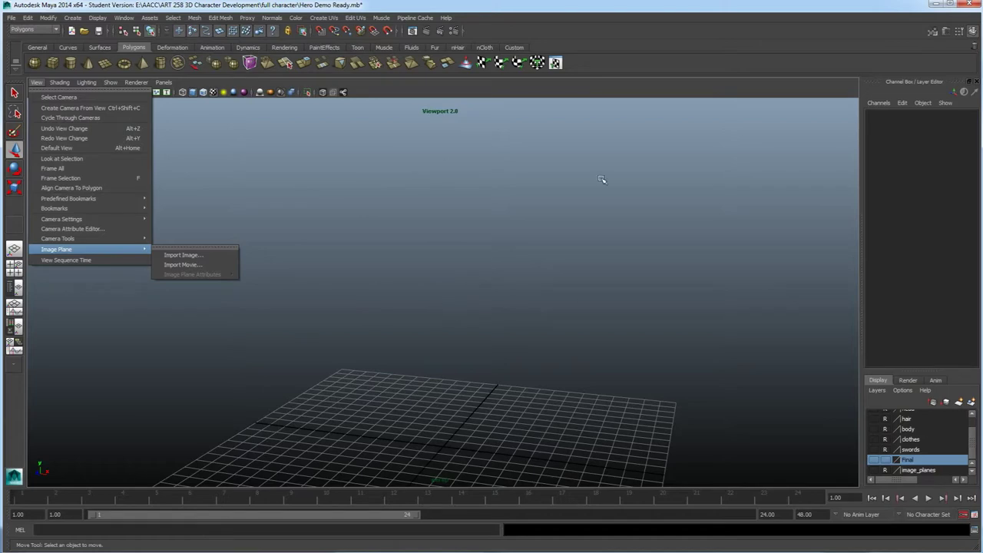
pyautogui.moveTo(465, 258)
pyautogui.keyDown('alt'); pyautogui.mouseDown()
pyautogui.moveTo(488, 279)
pyautogui.moveTo(462, 264)
pyautogui.mouseUp(); pyautogui.keyUp('alt')
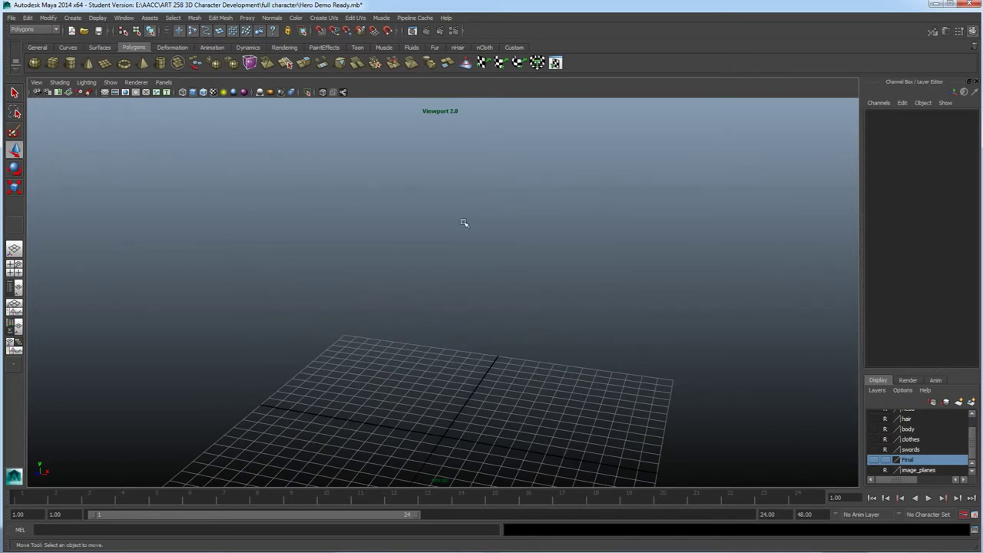
# - Switch from the perspective view to a full-size front view
pyautogui.press('space')
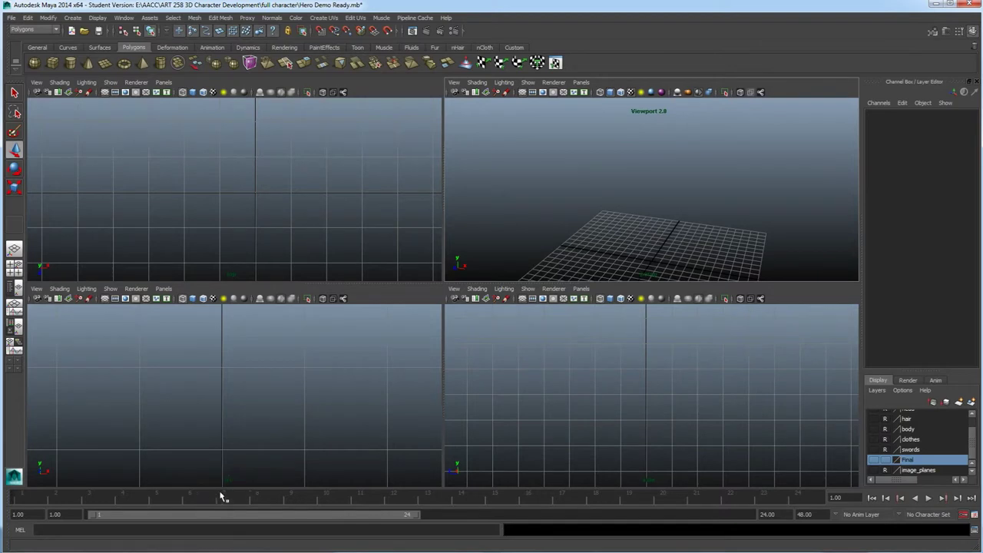
pyautogui.press('space')
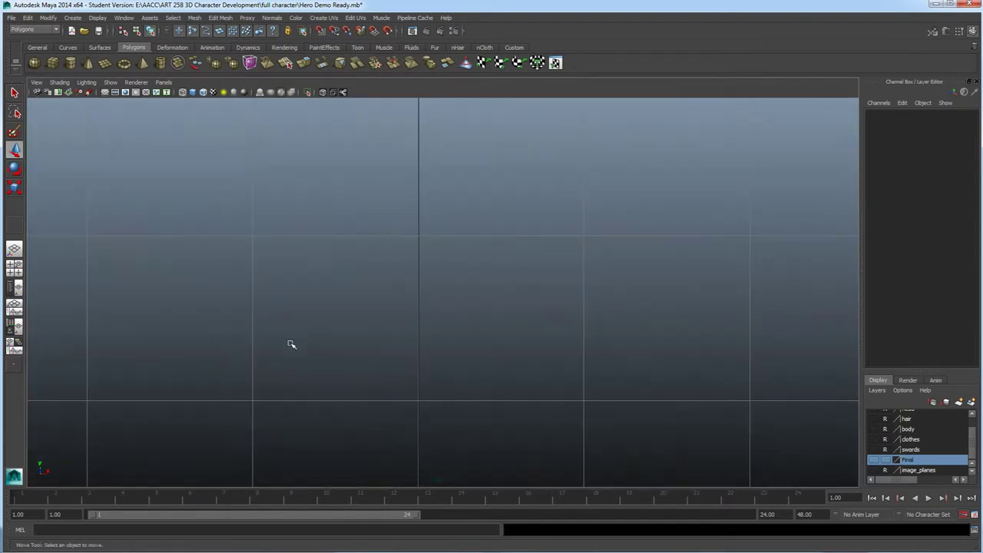
pyautogui.press('space')
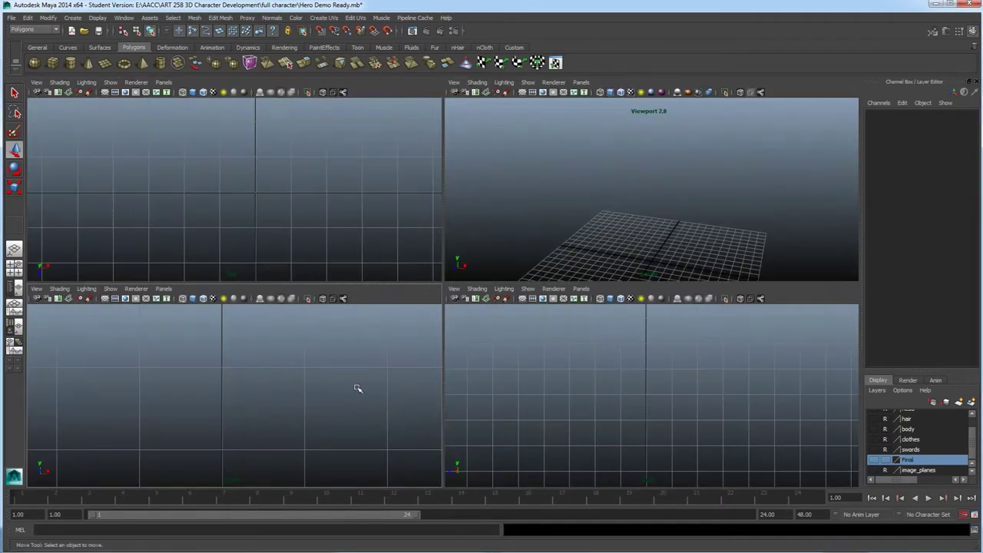
pyautogui.press('space')
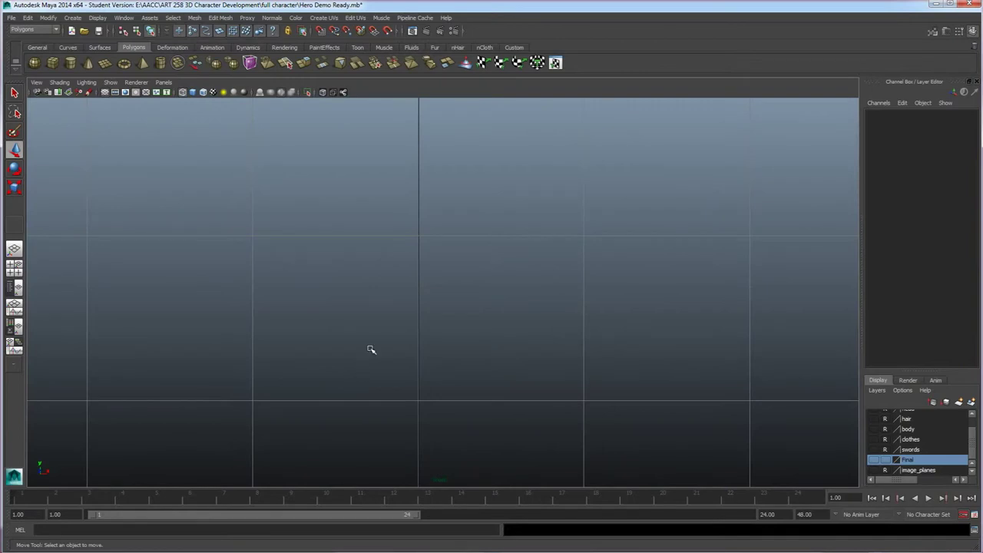
# - Import Character sketch Front 2.jpg from E:\AACC\ART 258 3D Character Development\full character as an image plane in the front view
pyautogui.click(36, 83)
pyautogui.moveTo(134, 250)
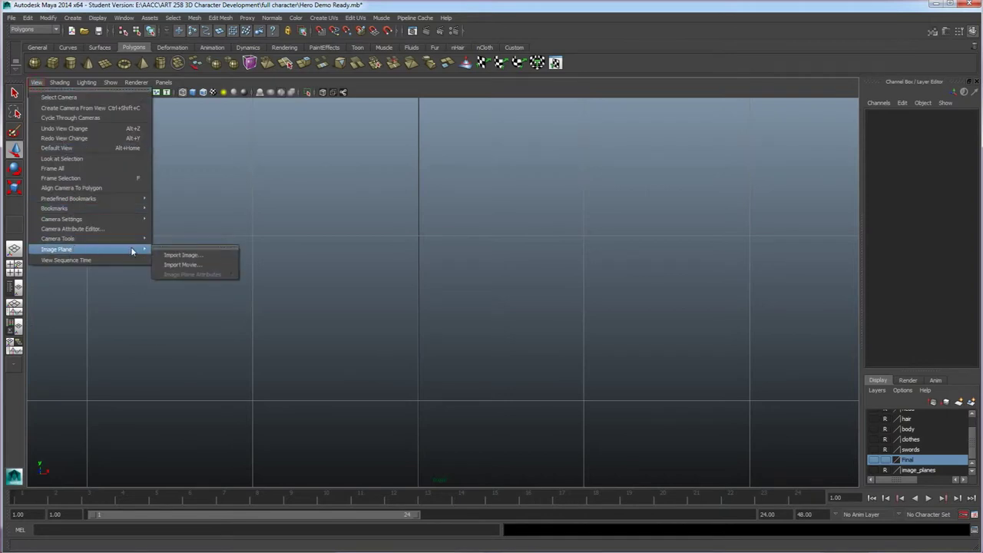
pyautogui.click(181, 255)
pyautogui.click(132, 115)
pyautogui.doubleClick(199, 122)
pyautogui.click(193, 114)
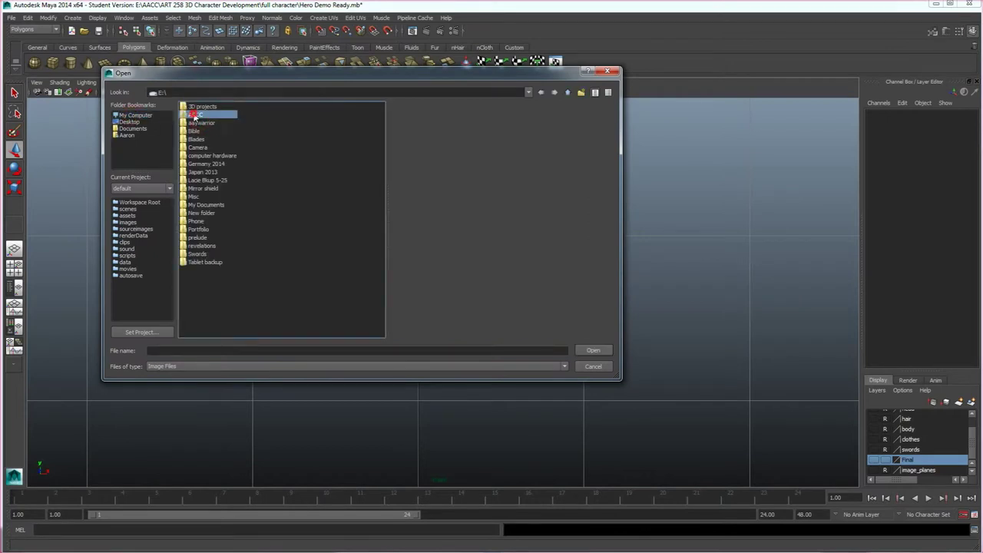
pyautogui.doubleClick(193, 114)
pyautogui.click(211, 172)
pyautogui.doubleClick(210, 172)
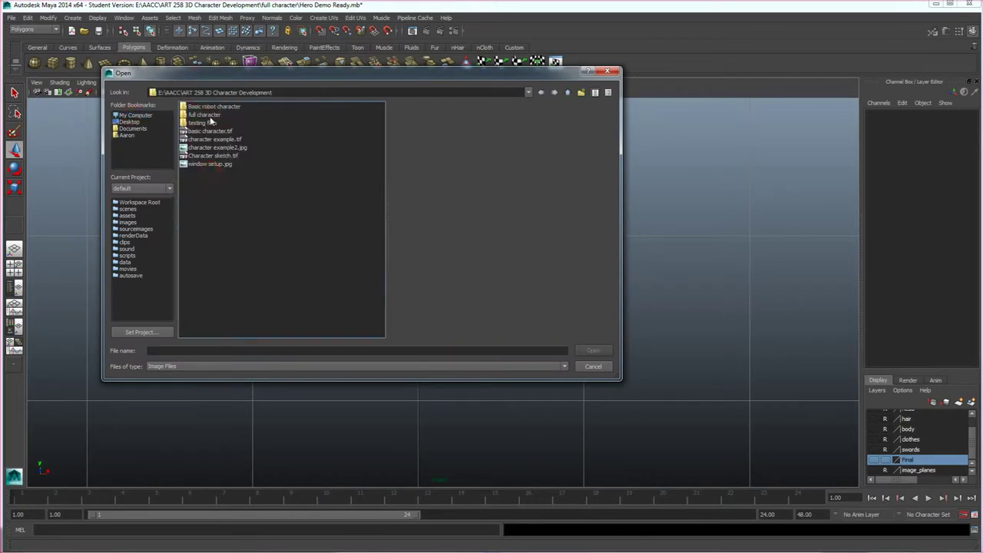
pyautogui.click(212, 132)
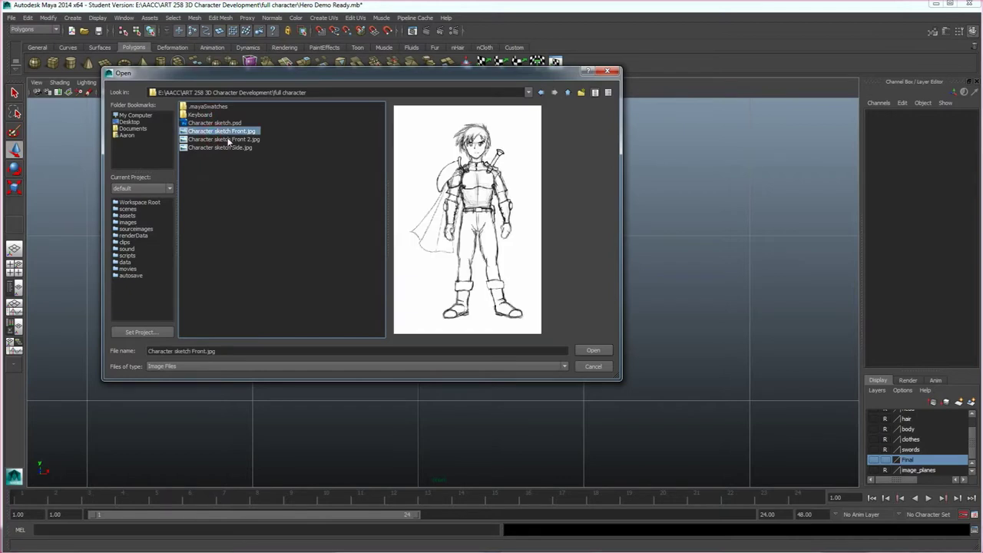
pyautogui.click(246, 139)
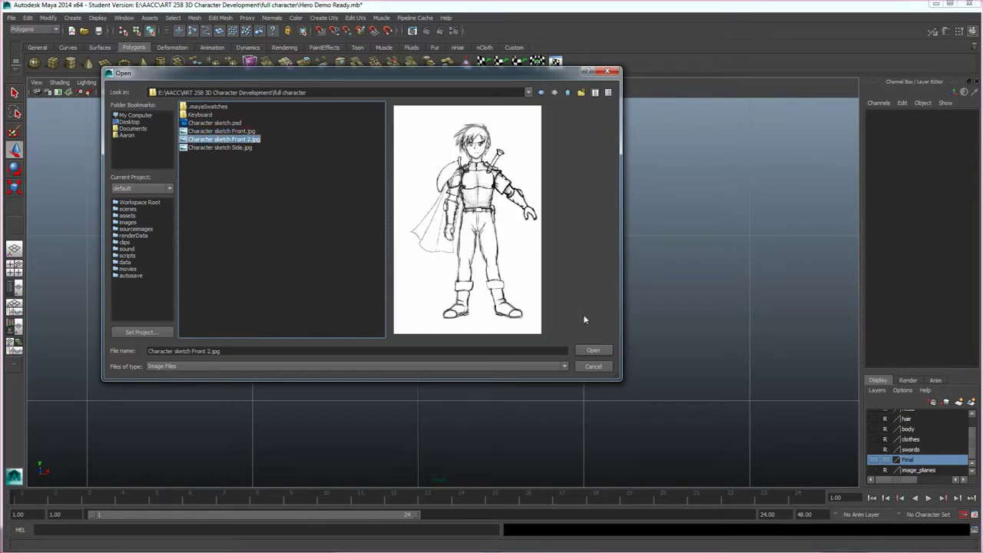
pyautogui.click(593, 351)
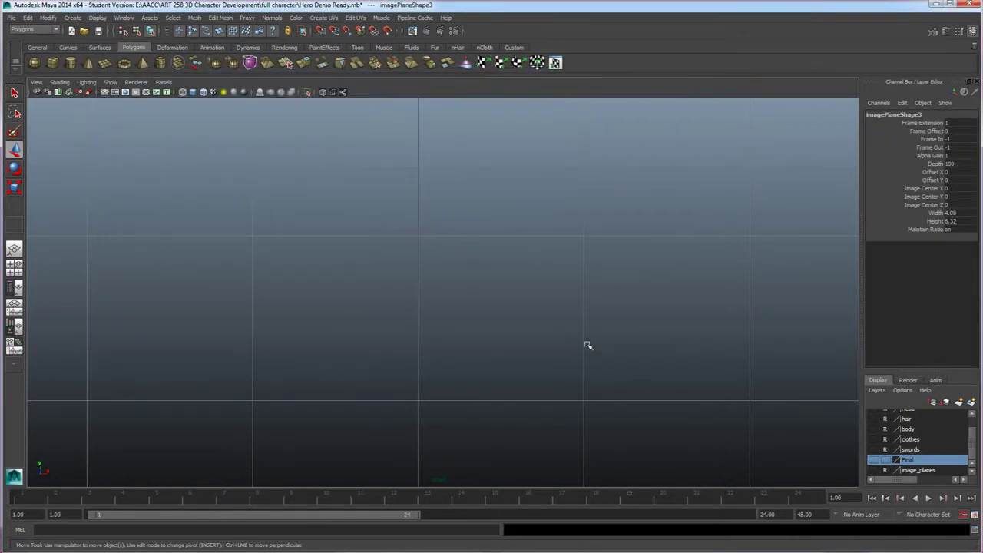
# - Briefly show the Final layer in the front view, deselect the image plane, and examine its placement in the four-view layout
pyautogui.scroll(-5, 428, 256)
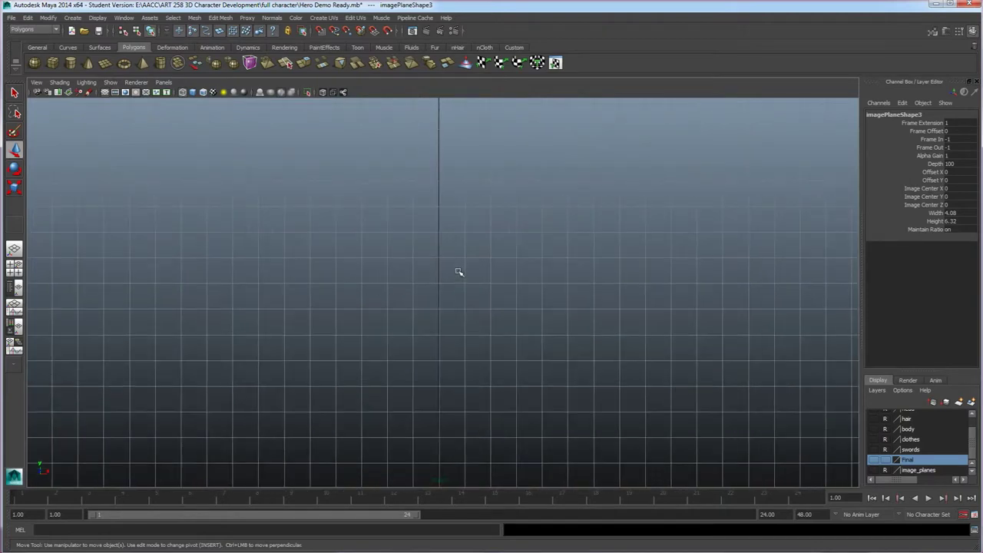
pyautogui.click(875, 459)
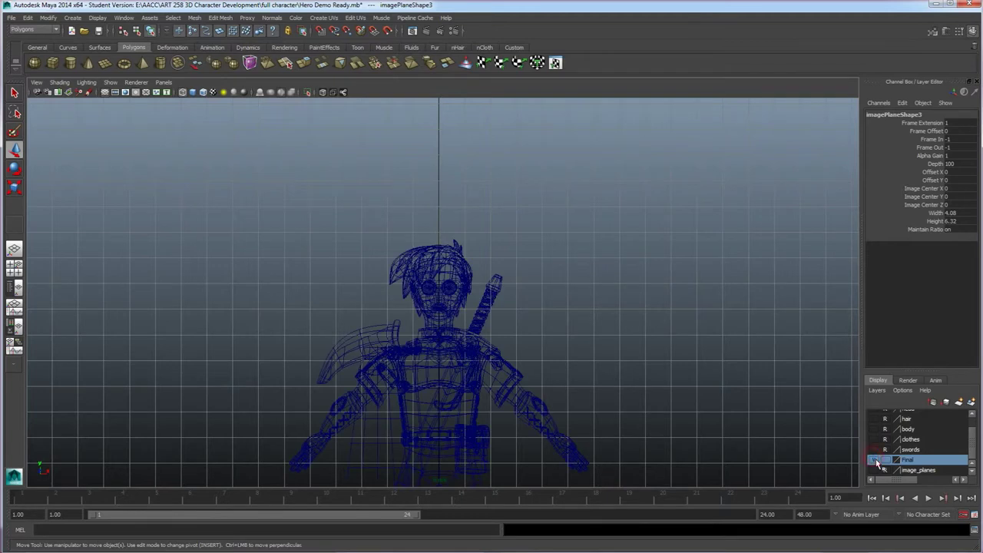
pyautogui.click(875, 459)
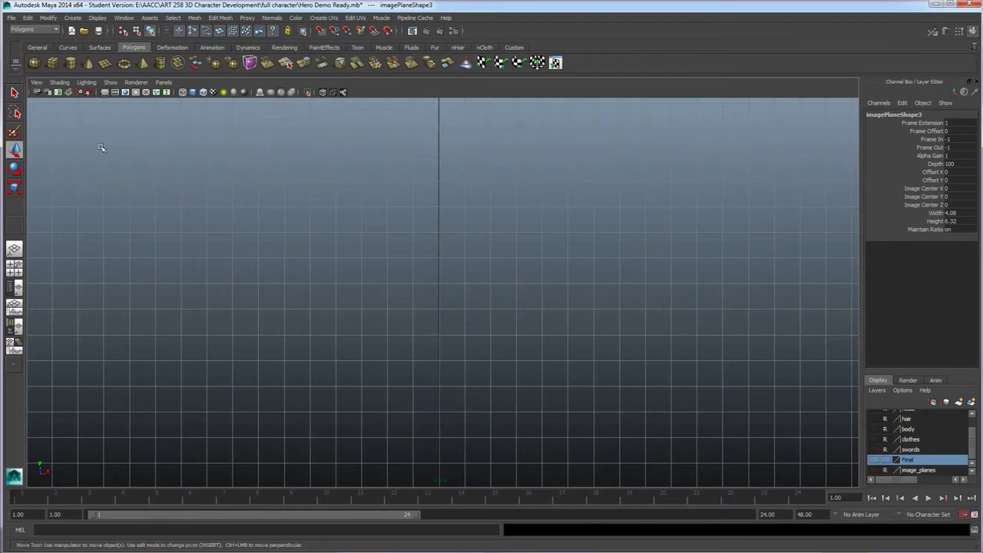
pyautogui.click(221, 350)
pyautogui.press('space')
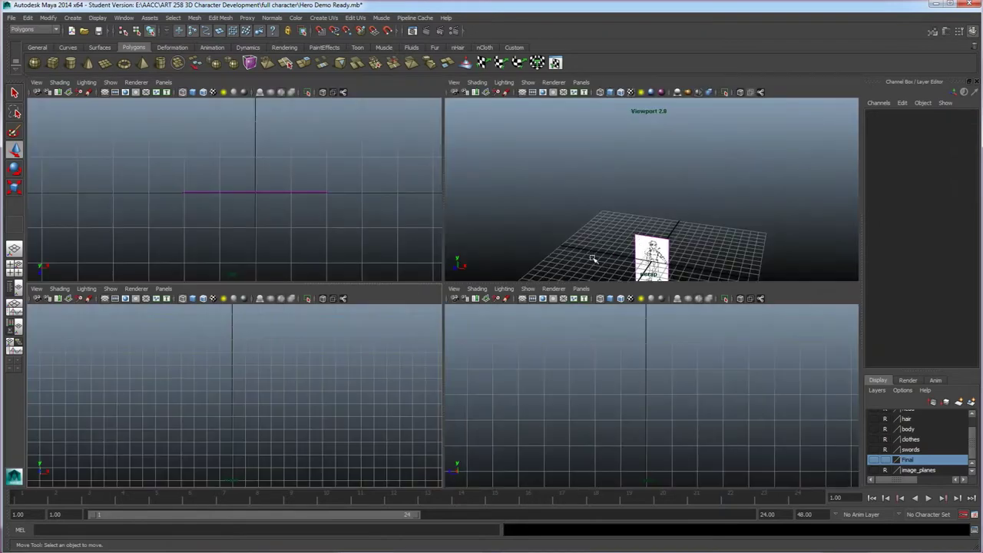
# - Reframe the front view in the four-view layout to examine the whole front sketch image plane
pyautogui.click(610, 241)
pyautogui.scroll(-10, 336, 389)
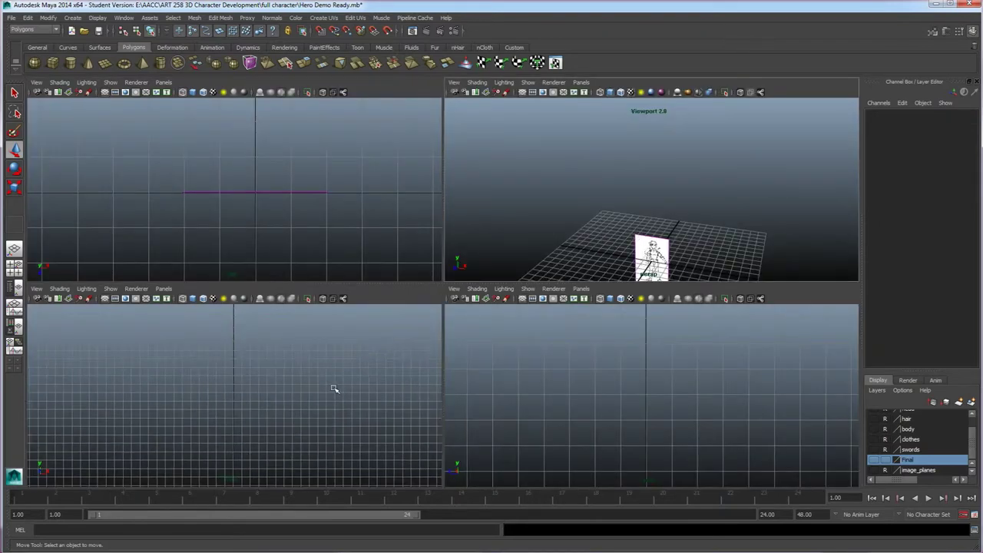
pyautogui.keyDown('alt'); pyautogui.moveTo(270, 434); pyautogui.dragTo(285, 359, button='middle'); pyautogui.keyUp('alt')
pyautogui.scroll(7, 268, 434)
pyautogui.keyDown('alt'); pyautogui.moveTo(261, 413); pyautogui.dragTo(247, 381, button='middle'); pyautogui.keyUp('alt')
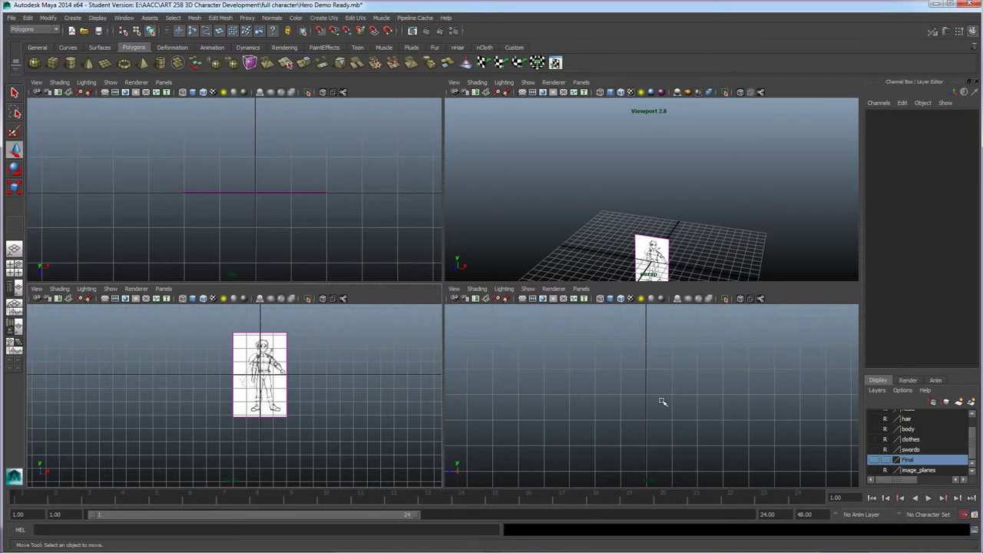
# - Enlarge the side view to full size and start importing an image plane for it
pyautogui.press('space')
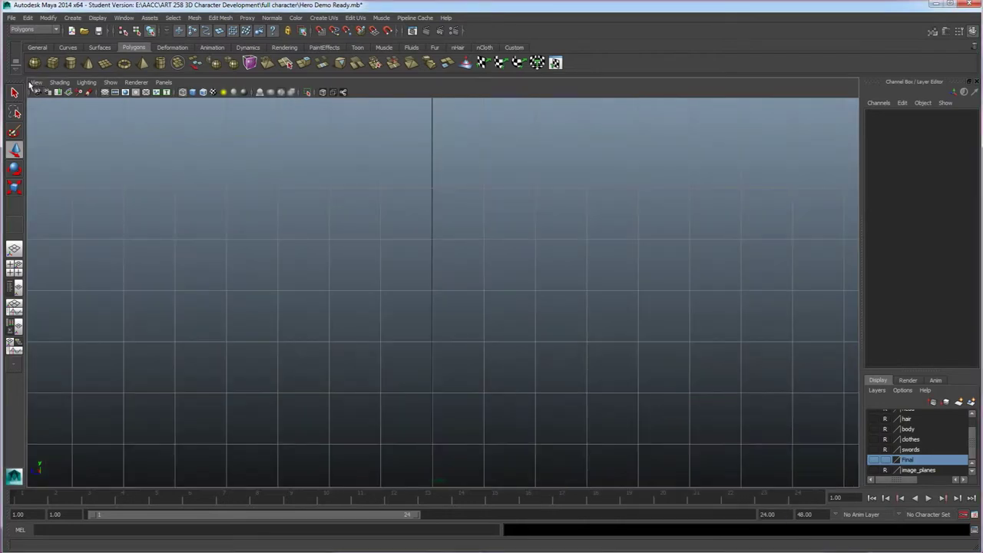
pyautogui.click(34, 83)
pyautogui.moveTo(62, 248)
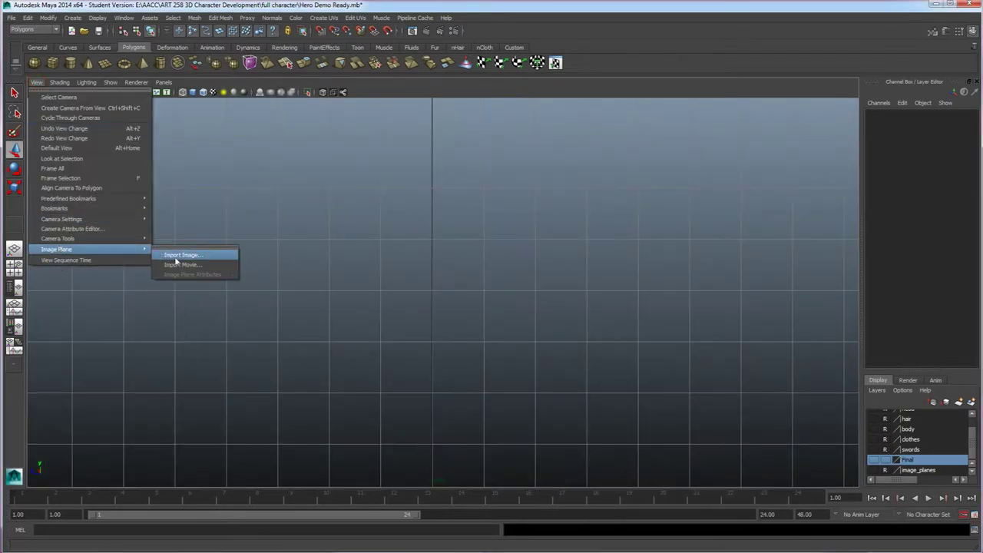
pyautogui.click(180, 255)
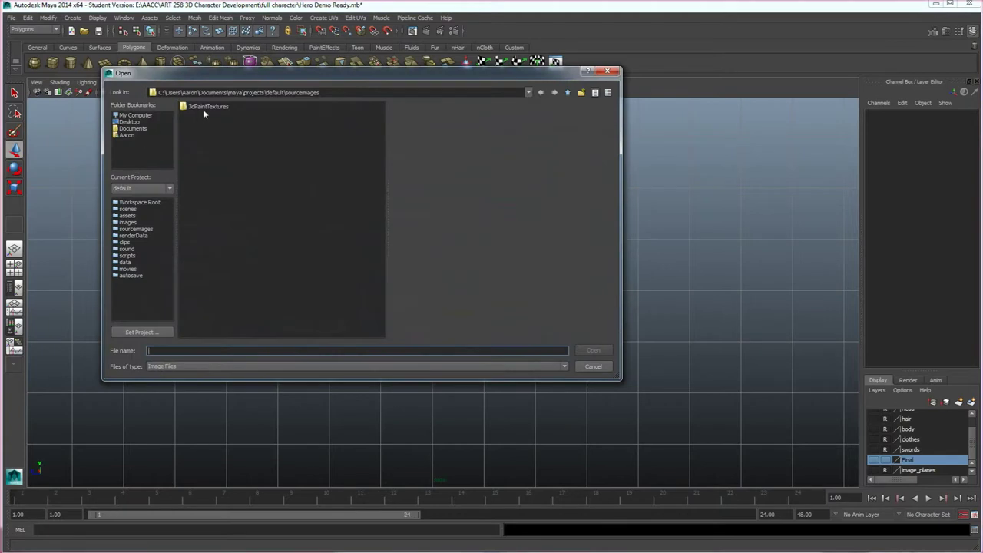
pyautogui.click(131, 122)
pyautogui.click(134, 115)
pyautogui.click(215, 124)
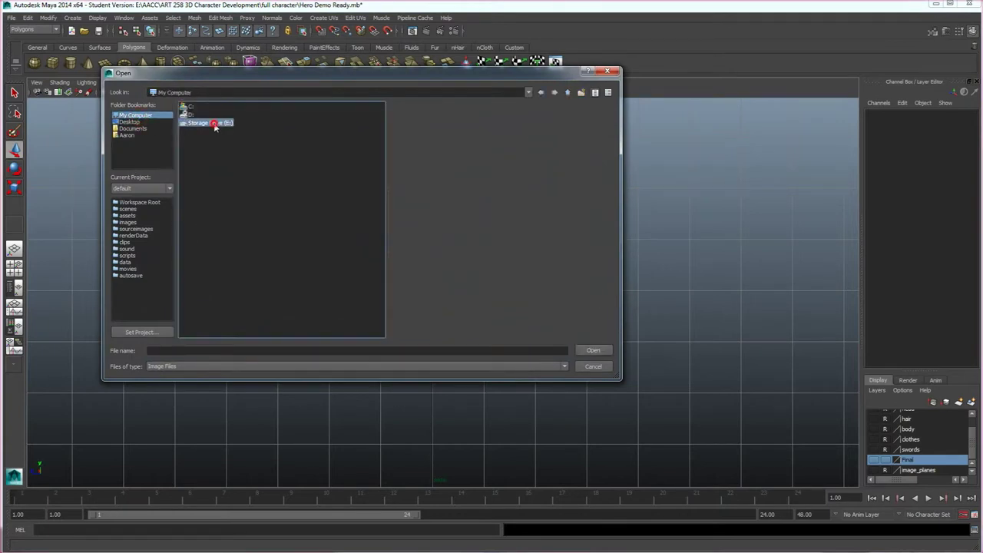
pyautogui.doubleClick(216, 124)
pyautogui.doubleClick(193, 123)
pyautogui.click(192, 123)
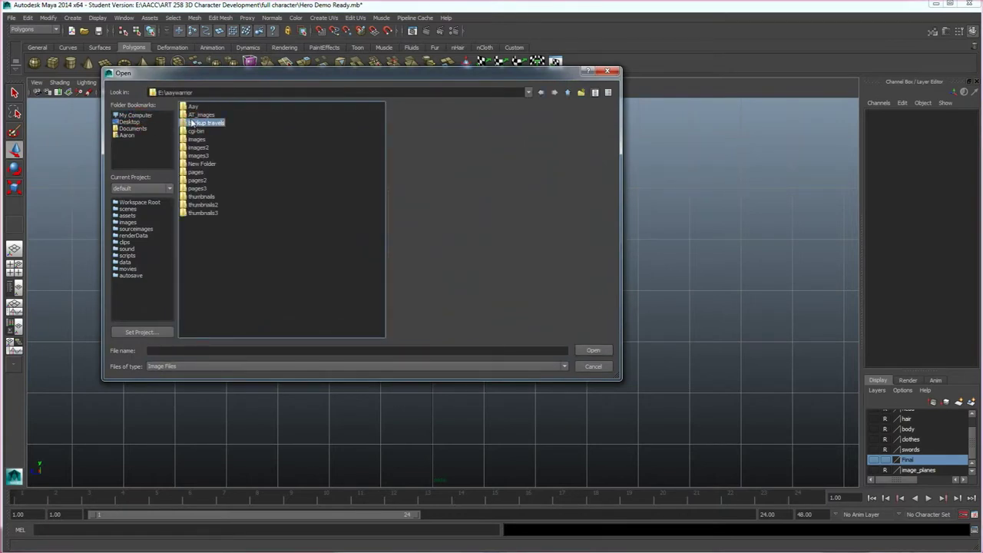
# - Import Character sketch Side.jpg from E:\AACC\ART 258 3D Character Development\full character as the side view's image plane
pyautogui.click(140, 117)
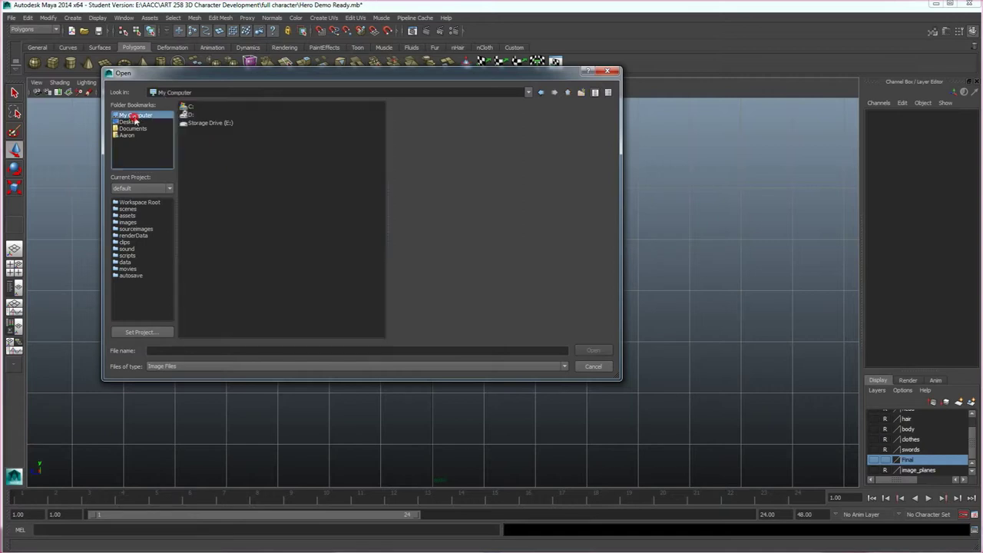
pyautogui.doubleClick(198, 122)
pyautogui.doubleClick(195, 115)
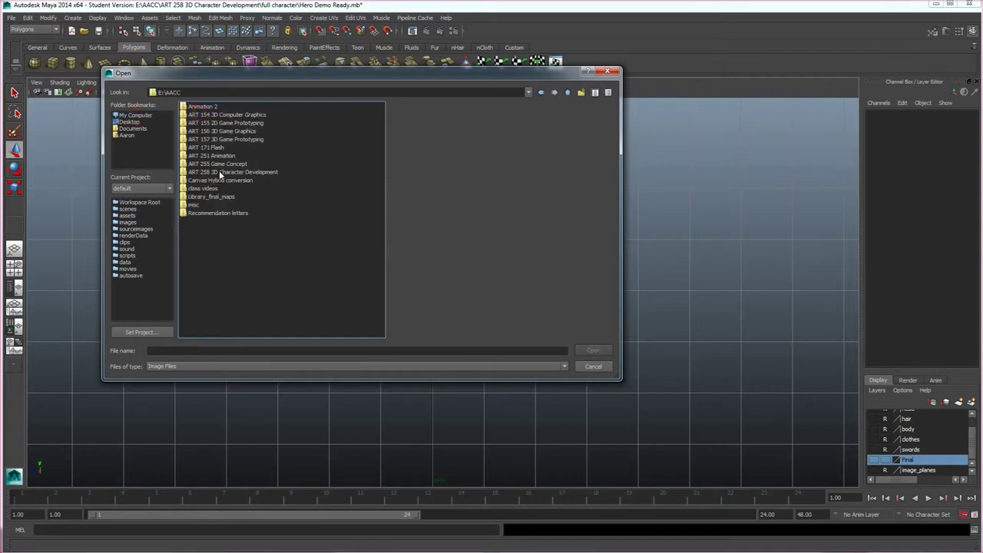
pyautogui.doubleClick(223, 172)
pyautogui.doubleClick(204, 116)
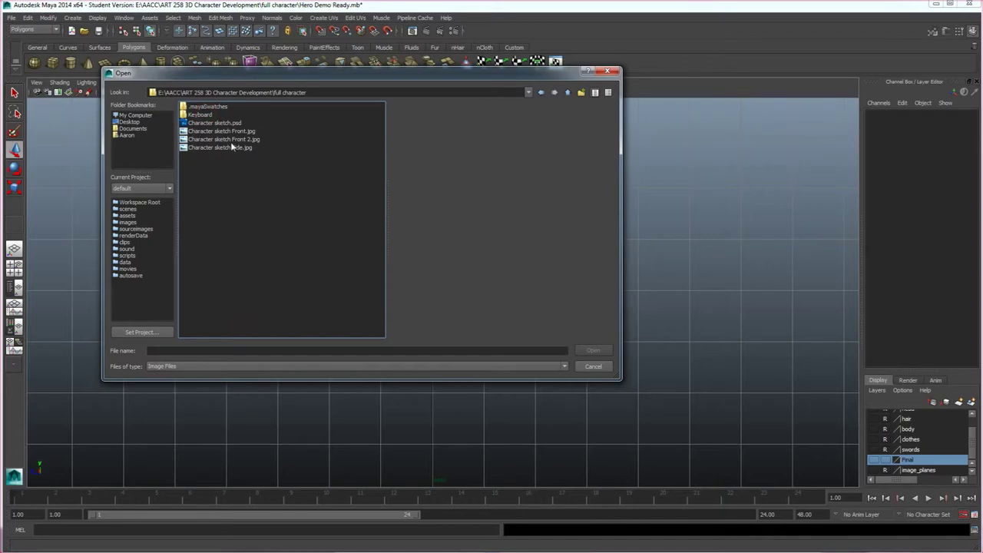
pyautogui.click(230, 148)
pyautogui.click(588, 351)
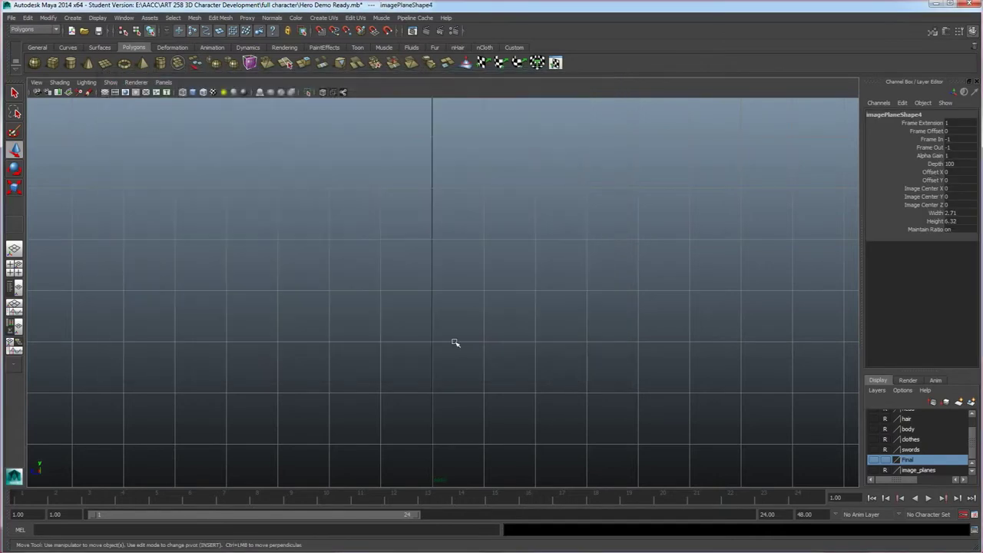
# - Examine the side sketch in the side view and compare both image planes in the four-view layout
pyautogui.scroll(-4, 462, 366)
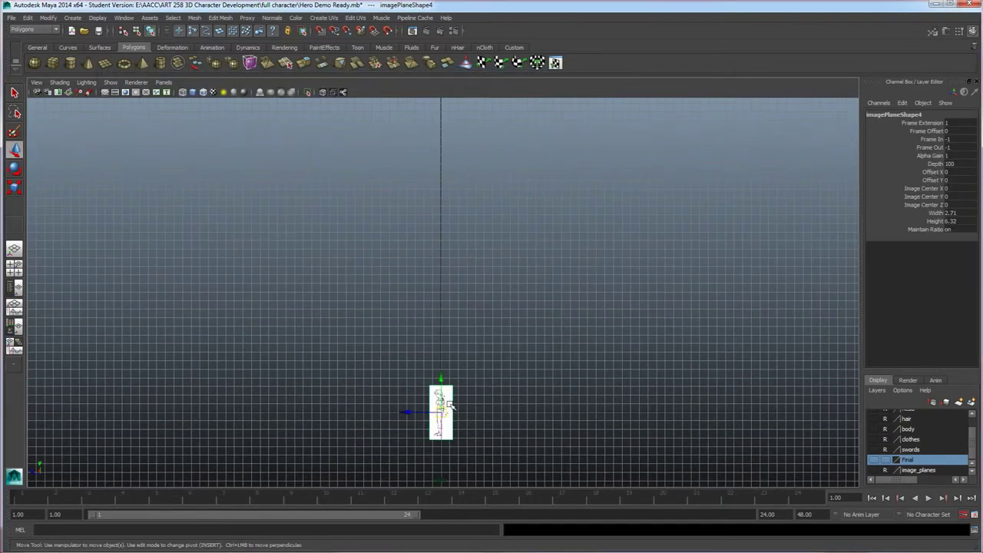
pyautogui.keyDown('alt'); pyautogui.moveTo(466, 369); pyautogui.dragTo(473, 196, button='middle'); pyautogui.keyUp('alt')
pyautogui.scroll(1, 466, 288)
pyautogui.keyDown('alt'); pyautogui.moveTo(465, 288); pyautogui.dragTo(487, 281); pyautogui.keyUp('alt')
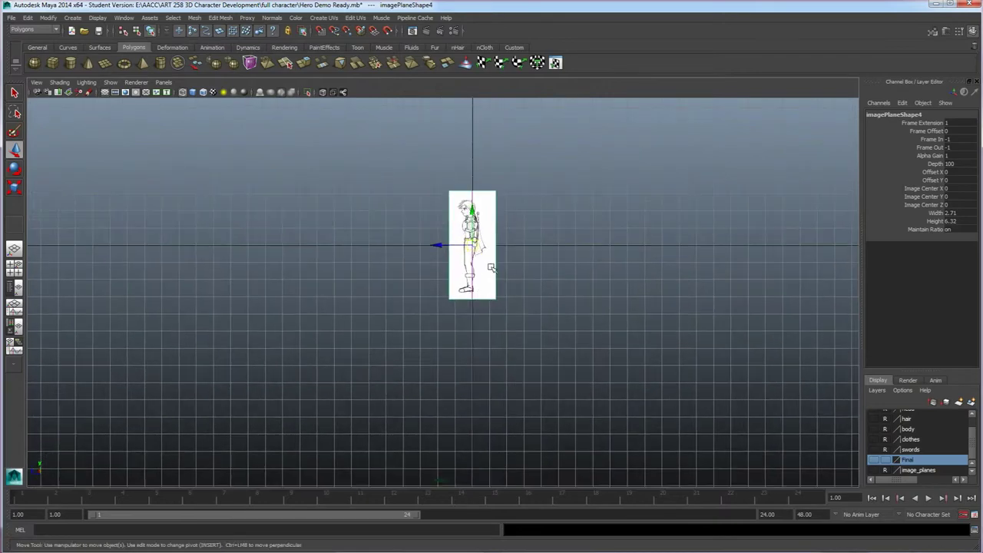
pyautogui.press('space')
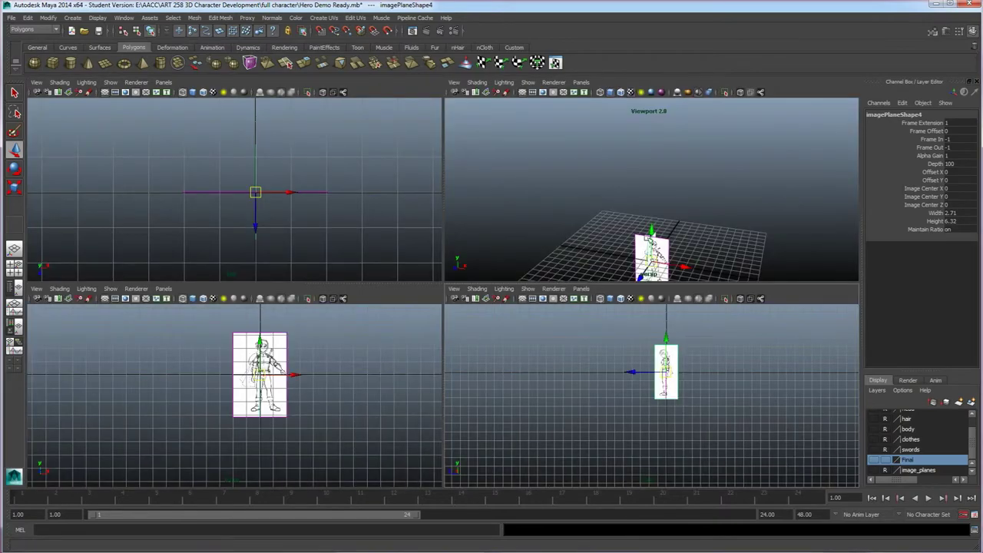
# - Select both image planes in the full-size perspective view and raise them to about 3.26 in Translate Y
pyautogui.press('space')
pyautogui.keyDown('alt'); pyautogui.moveTo(461, 419); pyautogui.dragTo(460, 349); pyautogui.keyUp('alt')
pyautogui.moveTo(542, 455); pyautogui.dragTo(366, 336)
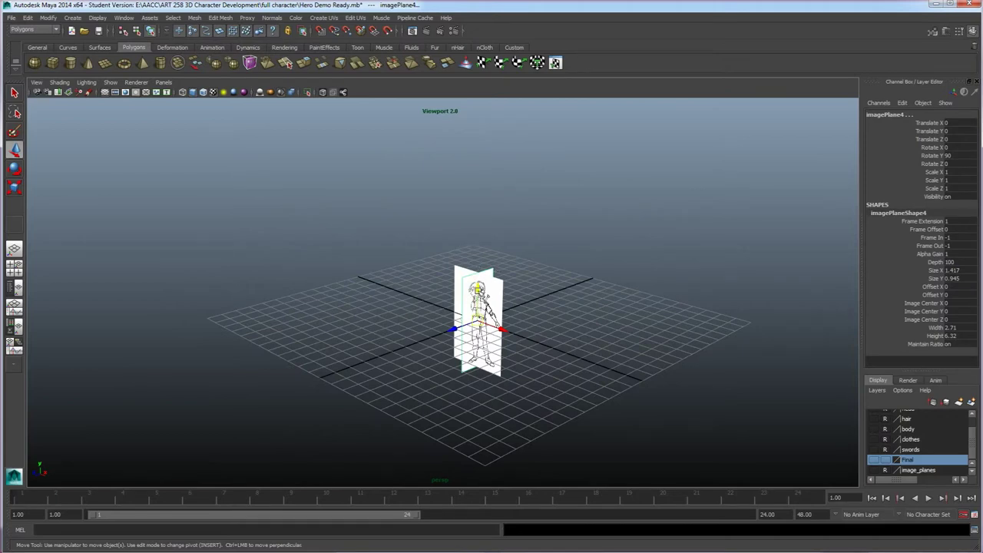
pyautogui.moveTo(477, 308); pyautogui.dragTo(477, 273)
pyautogui.keyDown('alt'); pyautogui.moveTo(480, 315); pyautogui.dragTo(520, 305); pyautogui.keyUp('alt')
pyautogui.scroll(5, 447, 318)
# - Switch to the Select tool and accept the student version notice so the scene autosaves
pyautogui.press('space')
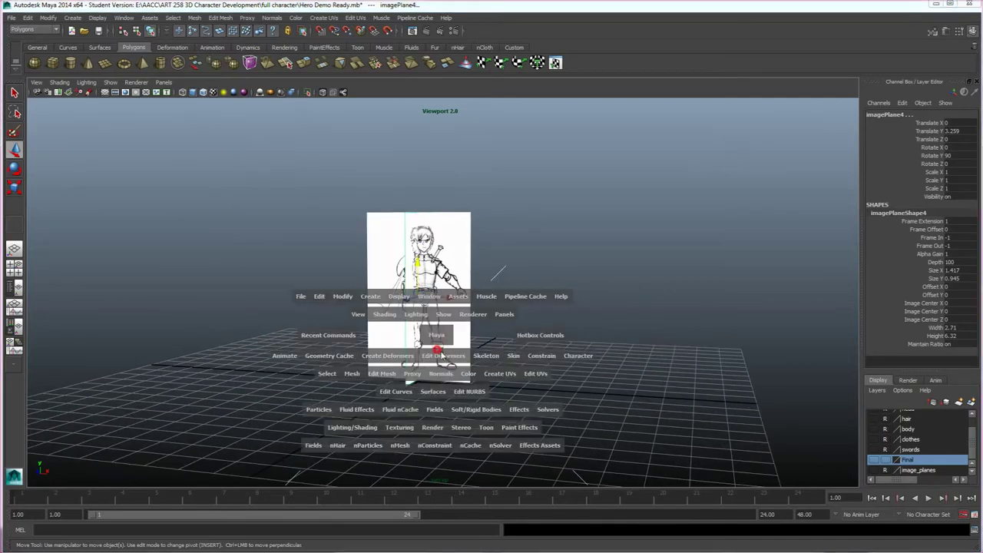
pyautogui.moveTo(439, 336)
pyautogui.keyDown('alt'); pyautogui.mouseDown()
pyautogui.moveTo(443, 344)
pyautogui.moveTo(435, 336)
pyautogui.mouseUp(); pyautogui.keyUp('alt')
pyautogui.press('q')
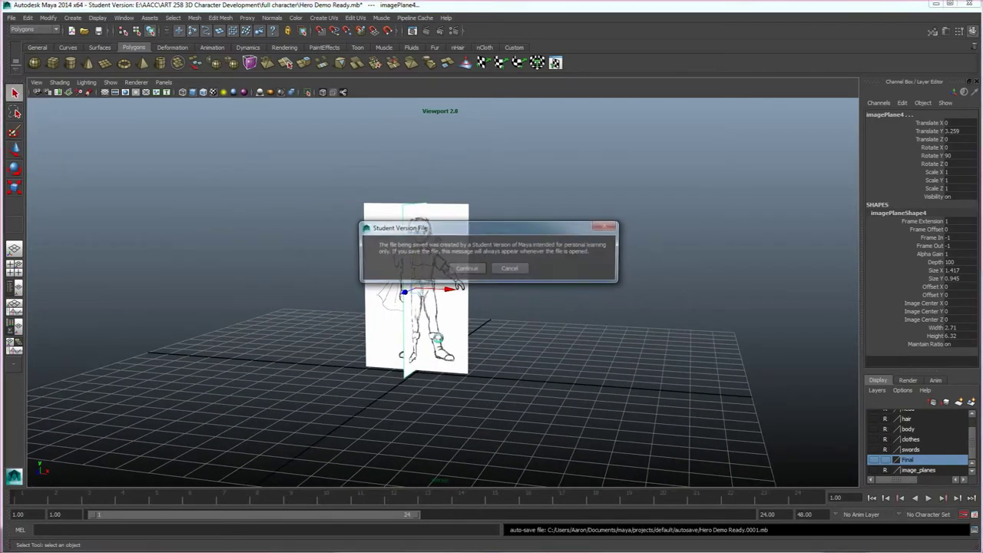
pyautogui.click(469, 268)
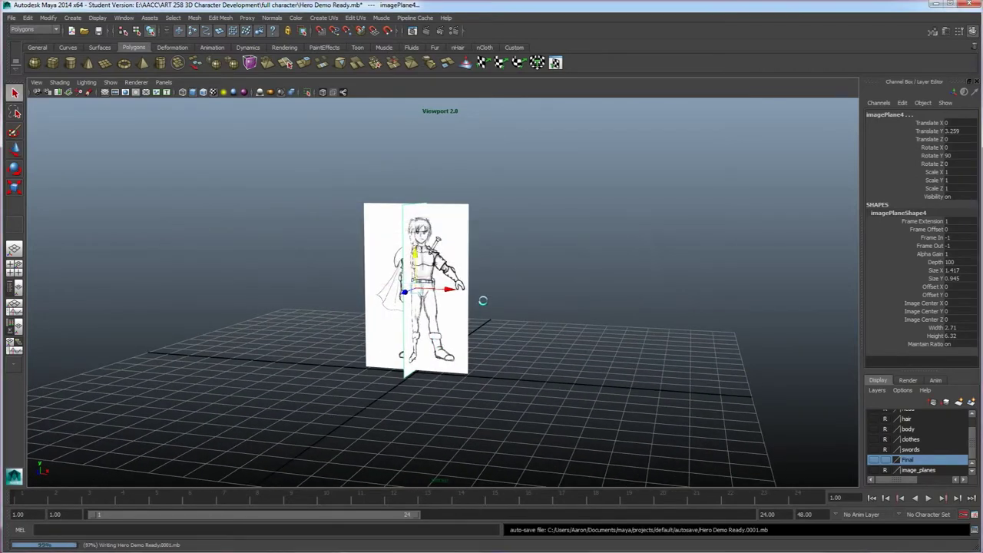
# - Scale both image planes up uniformly to about 3.4
pyautogui.keyDown('alt'); pyautogui.moveTo(477, 299); pyautogui.dragTo(471, 301); pyautogui.keyUp('alt')
pyautogui.press('r')
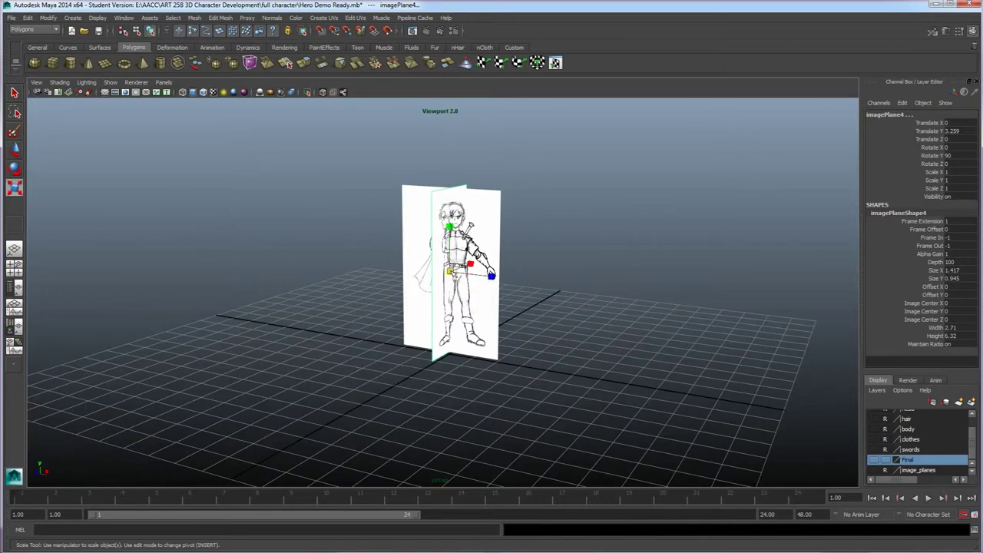
pyautogui.moveTo(449, 272); pyautogui.dragTo(606, 207)
pyautogui.scroll(-5, 595, 219)
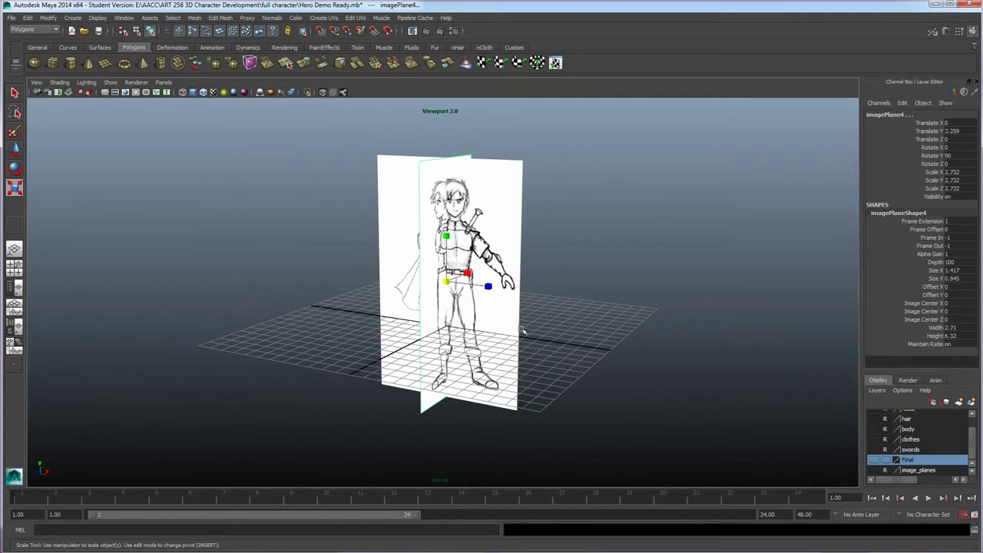
pyautogui.keyDown('alt'); pyautogui.moveTo(451, 351); pyautogui.dragTo(477, 346); pyautogui.keyUp('alt')
pyautogui.moveTo(413, 291); pyautogui.dragTo(458, 312)
# - Raise both image planes to about 9.18 in Translate Y so the characters' feet stand on the grid
pyautogui.keyDown('alt'); pyautogui.moveTo(459, 253); pyautogui.dragTo(430, 165); pyautogui.keyUp('alt')
pyautogui.press('w')
pyautogui.keyDown('alt'); pyautogui.moveTo(464, 323); pyautogui.dragTo(485, 344); pyautogui.keyUp('alt')
pyautogui.moveTo(487, 343)
pyautogui.keyDown('alt'); pyautogui.mouseDown(button='right')
pyautogui.moveTo(476, 330)
pyautogui.moveTo(485, 338)
pyautogui.mouseUp(button='right'); pyautogui.keyUp('alt')
pyautogui.keyDown('alt'); pyautogui.moveTo(453, 330); pyautogui.dragTo(470, 347, button='middle'); pyautogui.keyUp('alt')
pyautogui.keyDown('alt'); pyautogui.moveTo(470, 347); pyautogui.dragTo(465, 355); pyautogui.keyUp('alt')
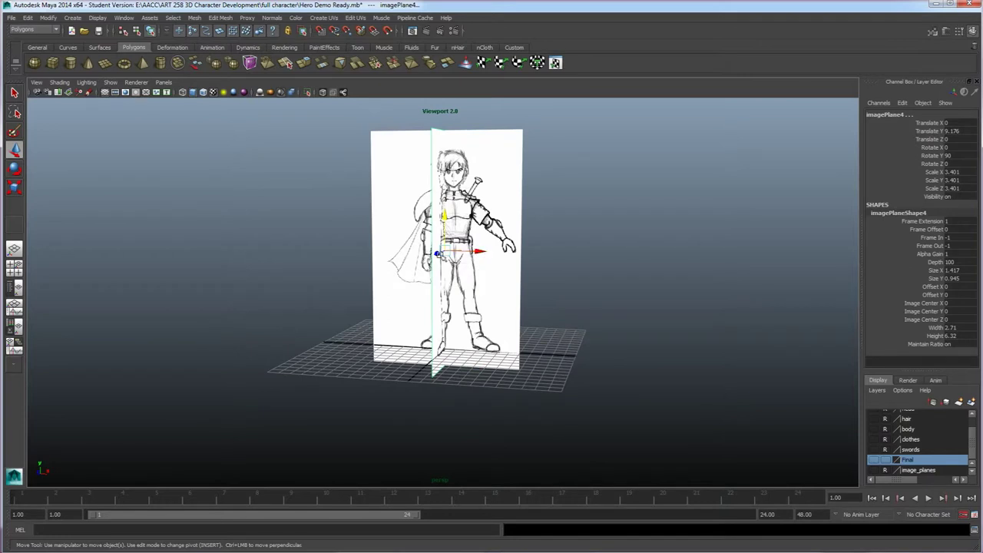
# - Select only the side sketch's image plane and move it along negative X to the edge of the grid
pyautogui.click(431, 288)
pyautogui.click(350, 145)
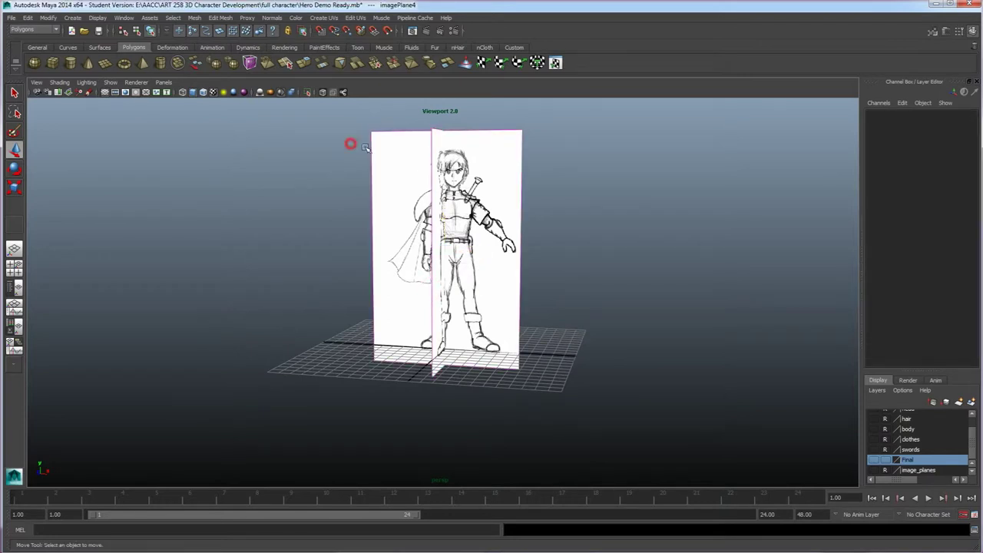
pyautogui.click(431, 142)
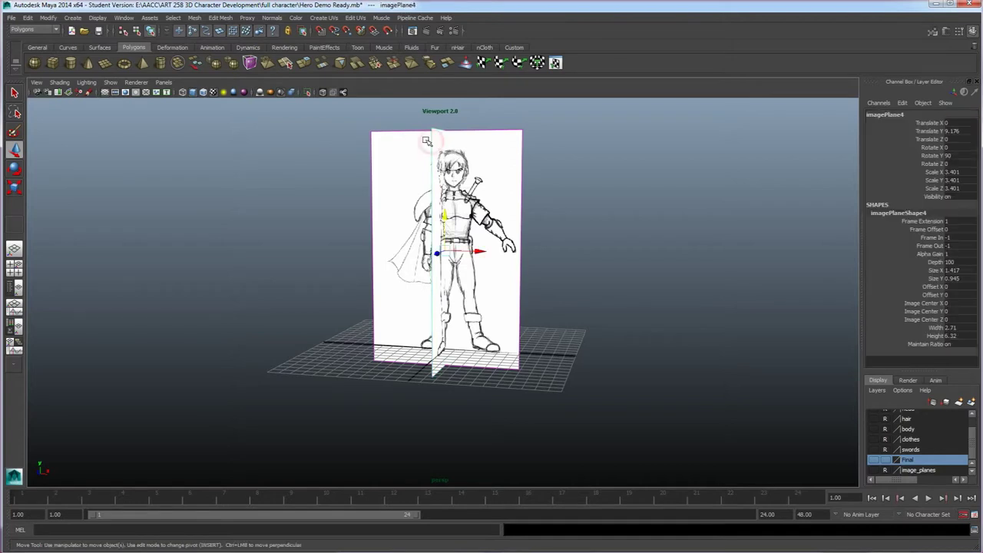
pyautogui.click(417, 150)
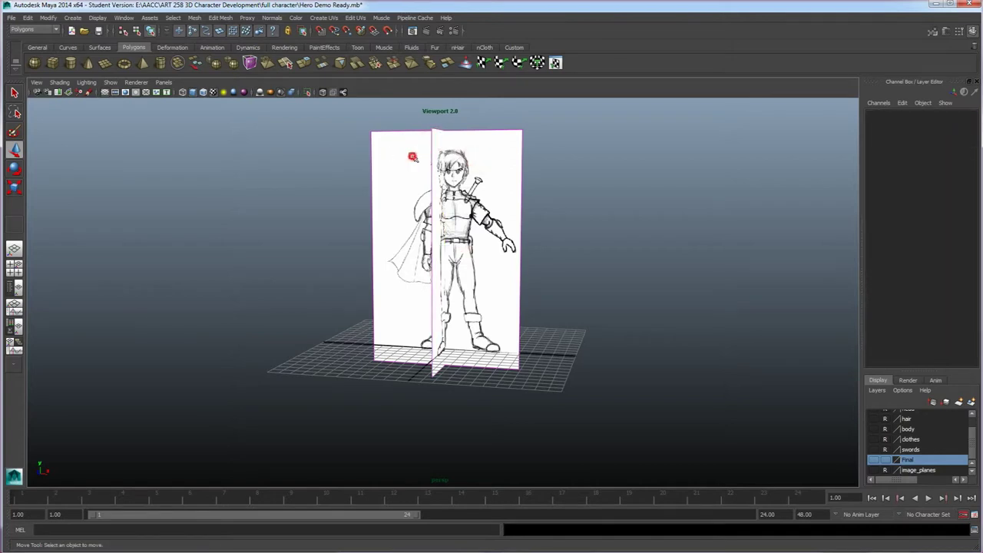
pyautogui.click(431, 161)
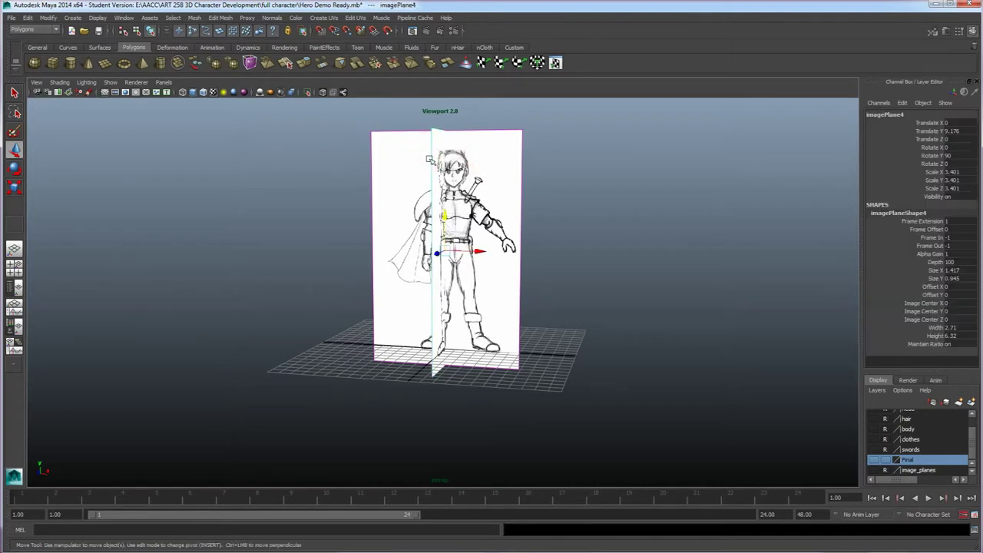
pyautogui.moveTo(477, 251); pyautogui.dragTo(308, 243)
# - Select the front sketch's image plane and move it behind the grid to about -17.64 in Translate Z
pyautogui.click(511, 236)
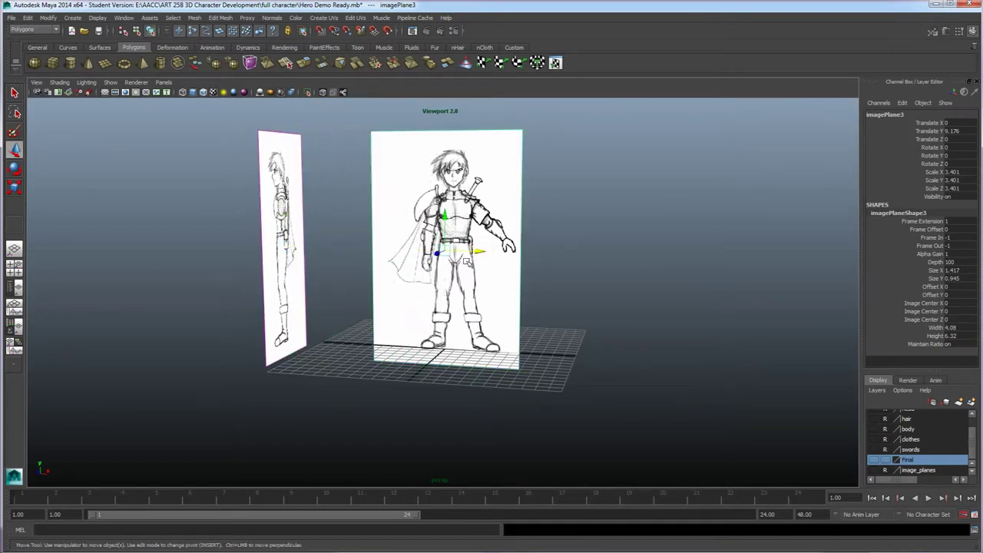
pyautogui.keyDown('alt'); pyautogui.moveTo(470, 265); pyautogui.dragTo(566, 226); pyautogui.keyUp('alt')
pyautogui.keyDown('alt'); pyautogui.moveTo(500, 302); pyautogui.dragTo(530, 297); pyautogui.keyUp('alt')
pyautogui.keyDown('alt'); pyautogui.moveTo(503, 363); pyautogui.dragTo(486, 247); pyautogui.keyUp('alt')
# - In the full-size front view, centre the front sketch on the vertical axis by moving its image plane to about -0.93 in Translate X
pyautogui.press('space')
pyautogui.press('space')
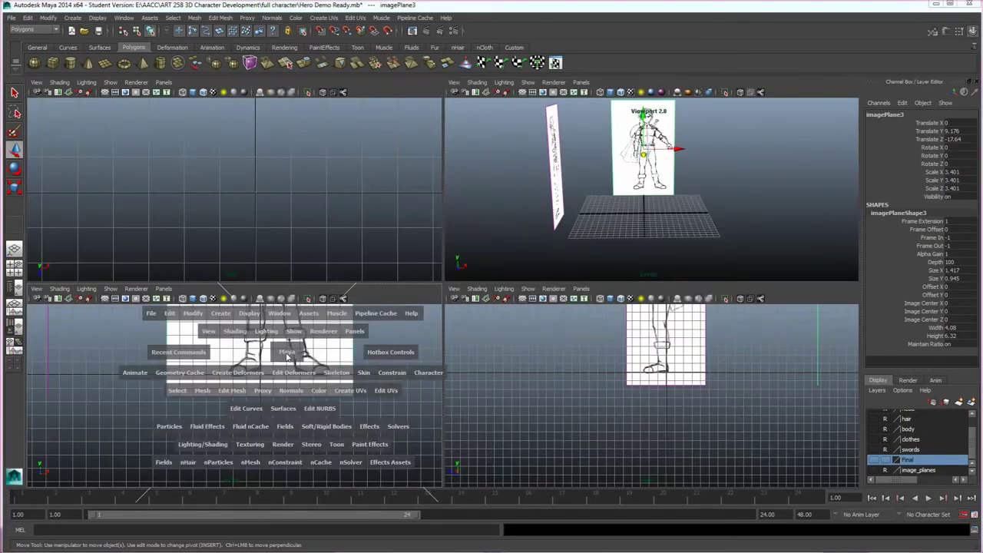
pyautogui.scroll(-3, 418, 275)
pyautogui.press('f')
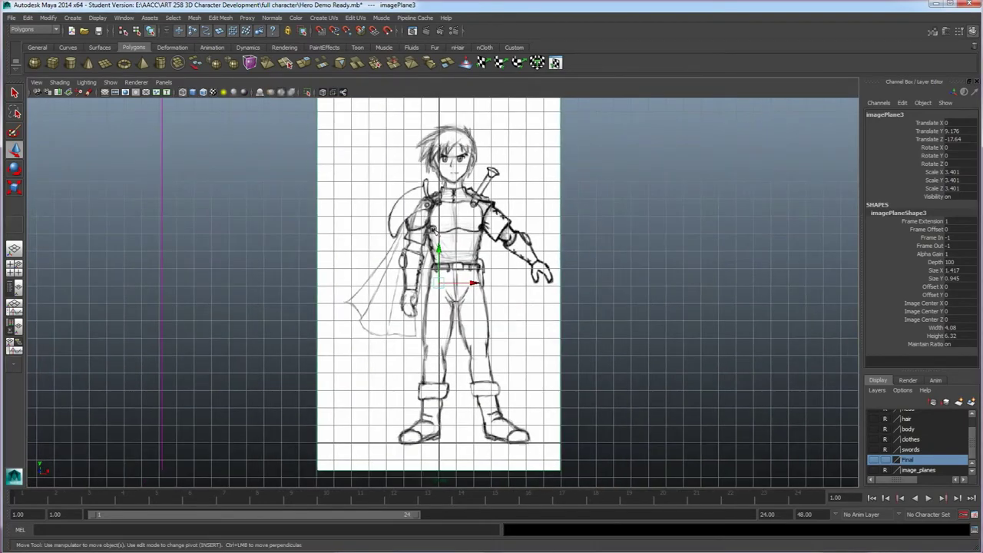
pyautogui.scroll(-3, 469, 202)
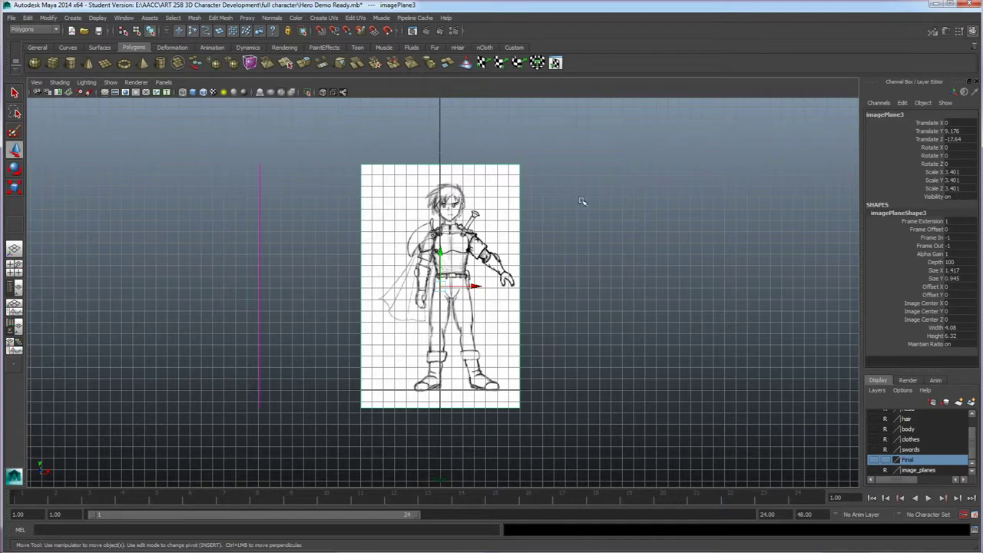
pyautogui.moveTo(479, 290); pyautogui.dragTo(469, 287)
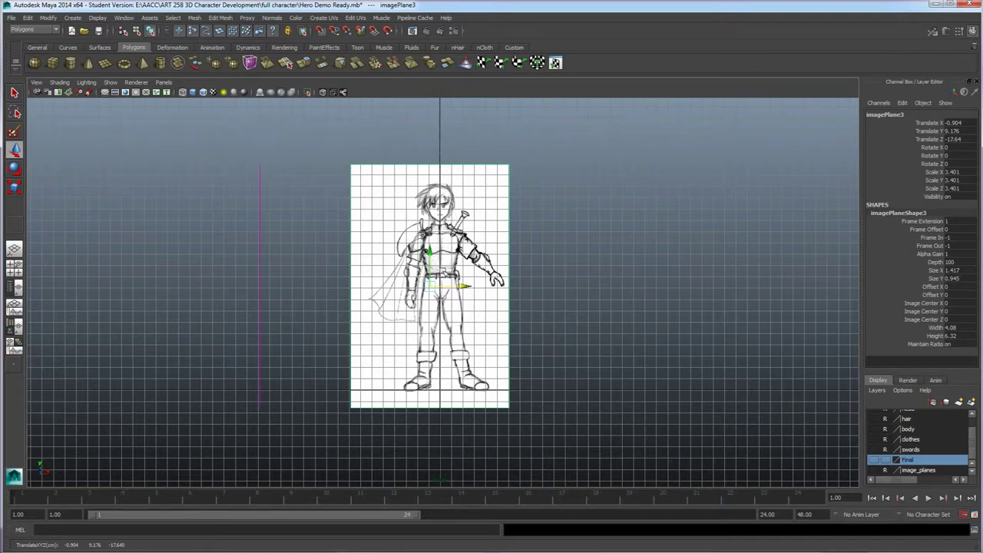
pyautogui.scroll(5, 453, 290)
pyautogui.moveTo(451, 278); pyautogui.dragTo(447, 279)
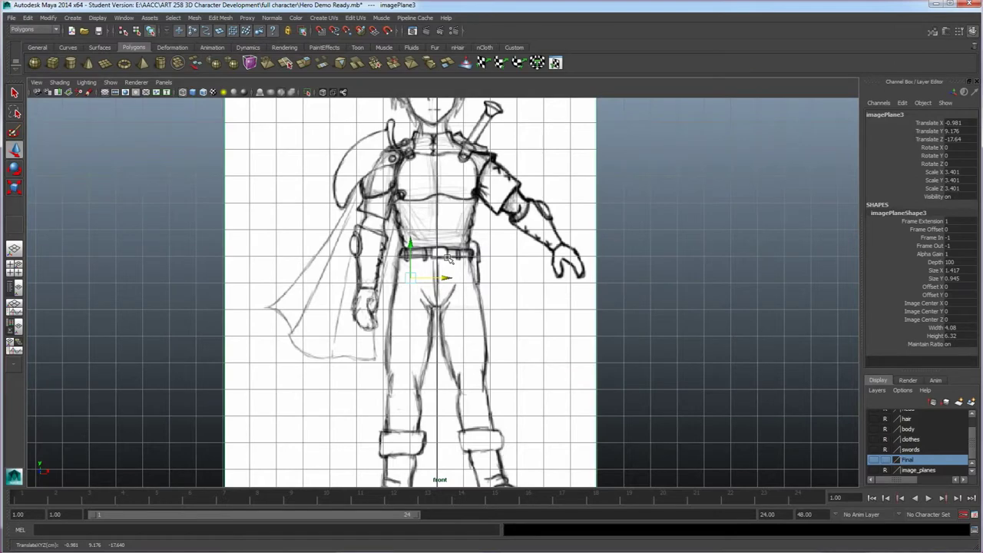
pyautogui.scroll(-2, 448, 259)
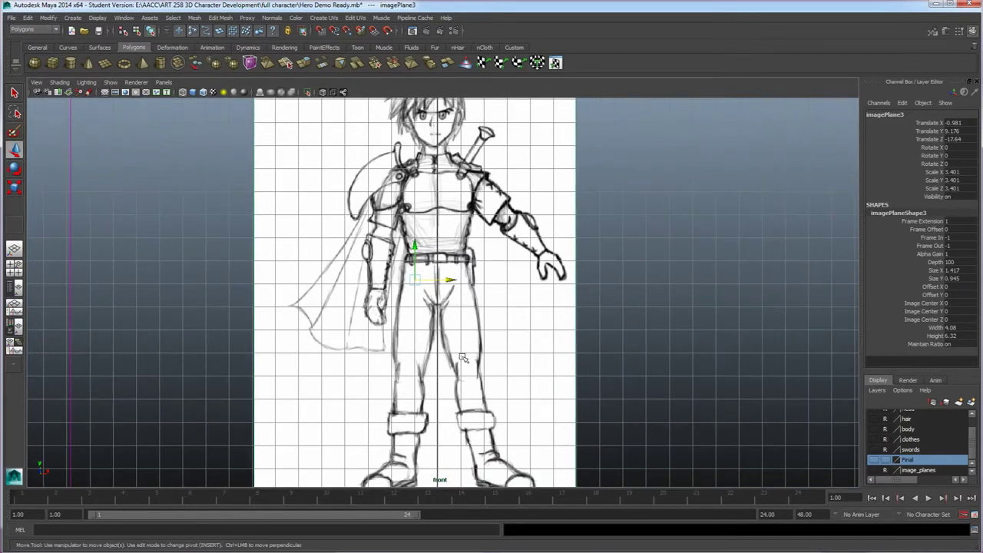
pyautogui.scroll(-2, 463, 359)
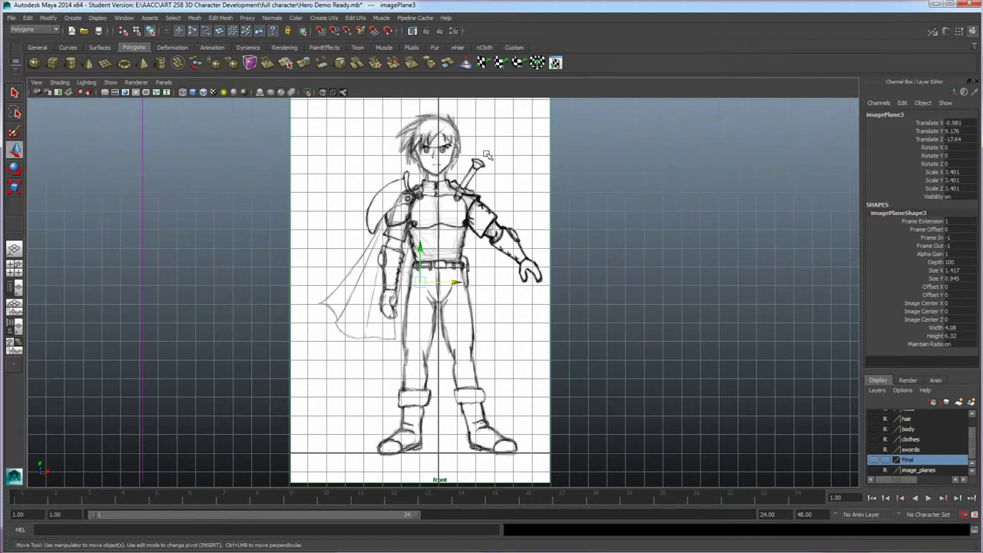
pyautogui.moveTo(454, 281); pyautogui.dragTo(458, 281)
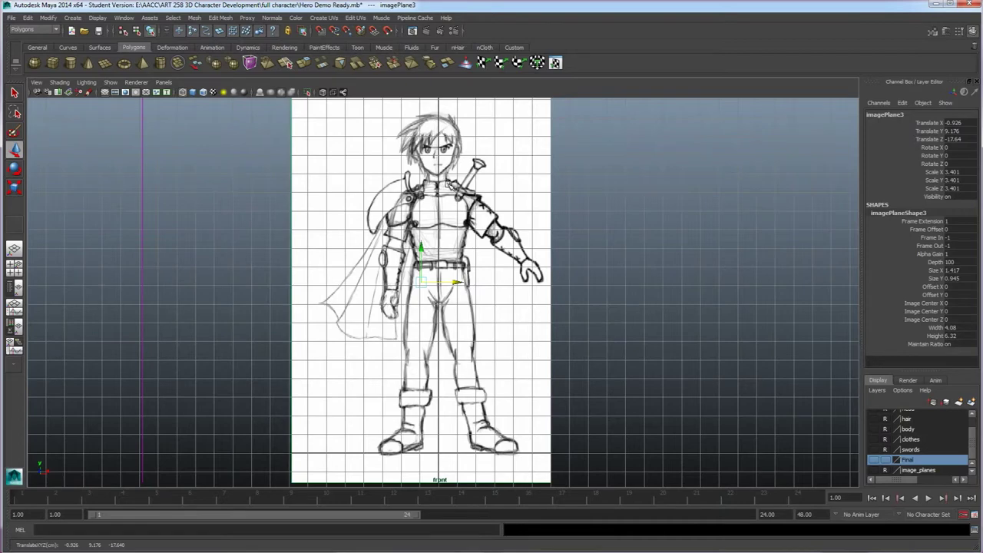
# - In the full-size side view, centre the side sketch on the vertical axis by moving its image plane to about -0.56 in Translate Z
pyautogui.press('space')
pyautogui.press('space')
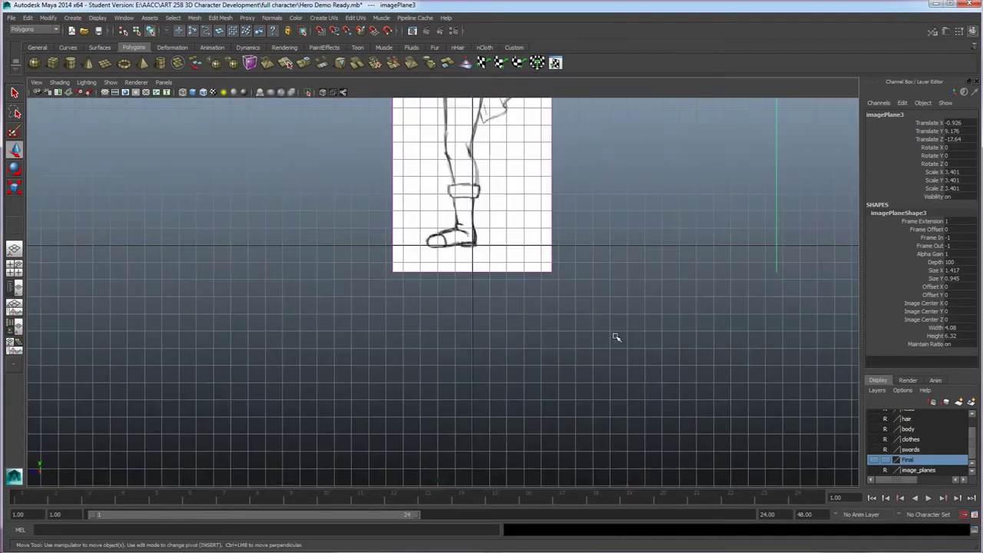
pyautogui.keyDown('alt'); pyautogui.moveTo(494, 202); pyautogui.dragTo(496, 335, button='middle'); pyautogui.keyUp('alt')
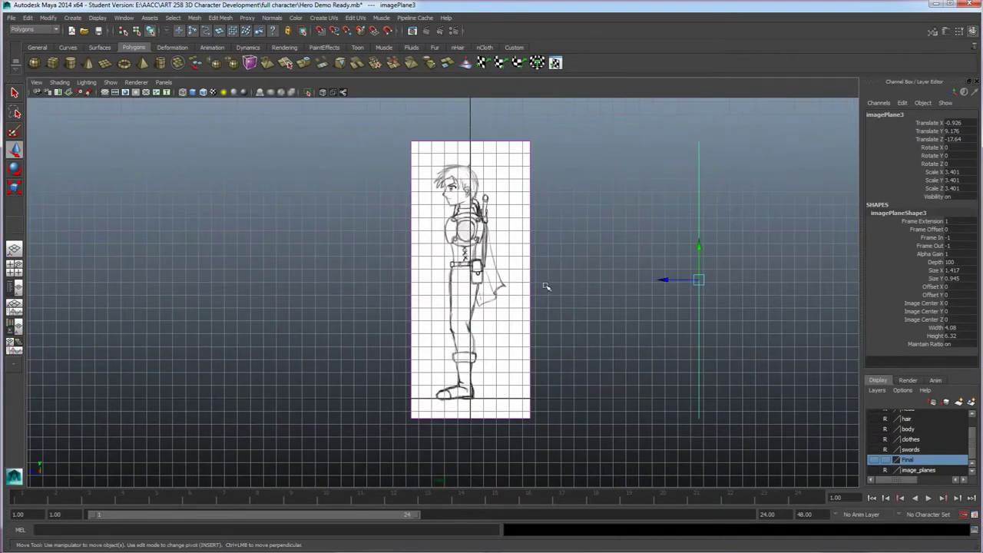
pyautogui.click(520, 271)
pyautogui.moveTo(435, 279); pyautogui.dragTo(443, 281)
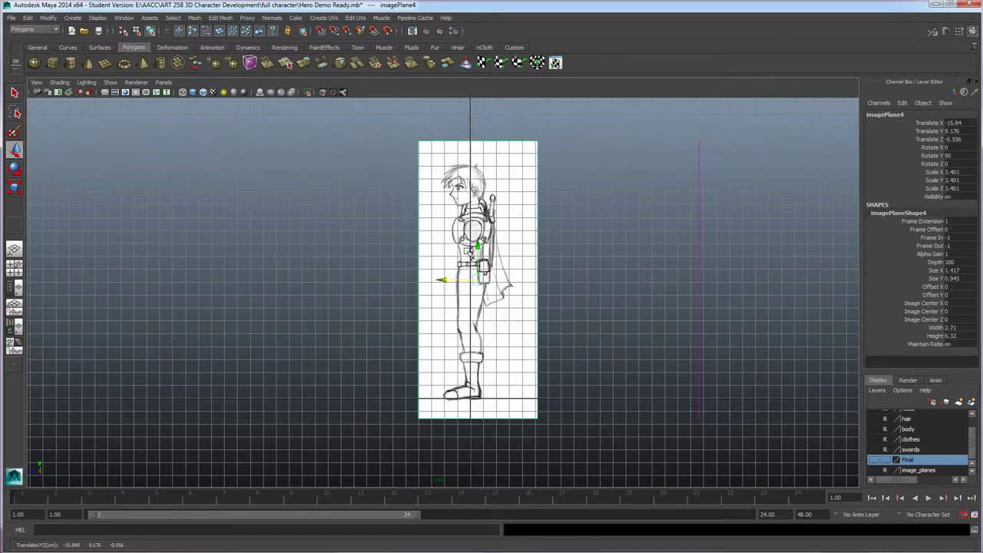
pyautogui.press('space')
pyautogui.press('space')
pyautogui.keyDown('alt'); pyautogui.moveTo(498, 304); pyautogui.dragTo(657, 339); pyautogui.keyUp('alt')
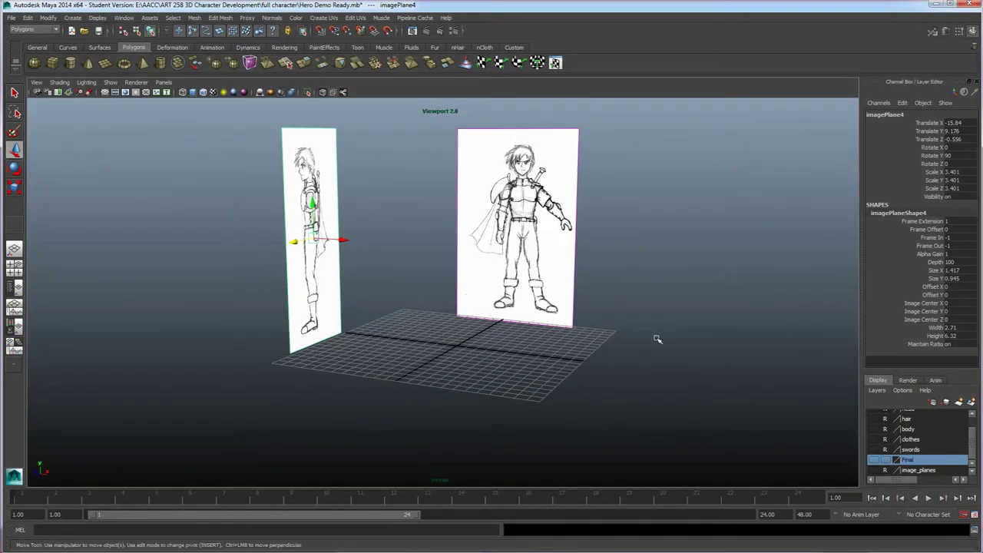
# - Toggle the image_planes layer's visibility to compare its finished reference planes with the newly placed ones
pyautogui.click(875, 470)
pyautogui.click(876, 471)
pyautogui.click(875, 472)
pyautogui.keyDown('alt'); pyautogui.moveTo(717, 415); pyautogui.dragTo(741, 418); pyautogui.keyUp('alt')
pyautogui.click(875, 470)
pyautogui.keyDown('alt'); pyautogui.moveTo(527, 371); pyautogui.dragTo(684, 446, button='middle'); pyautogui.keyUp('alt')
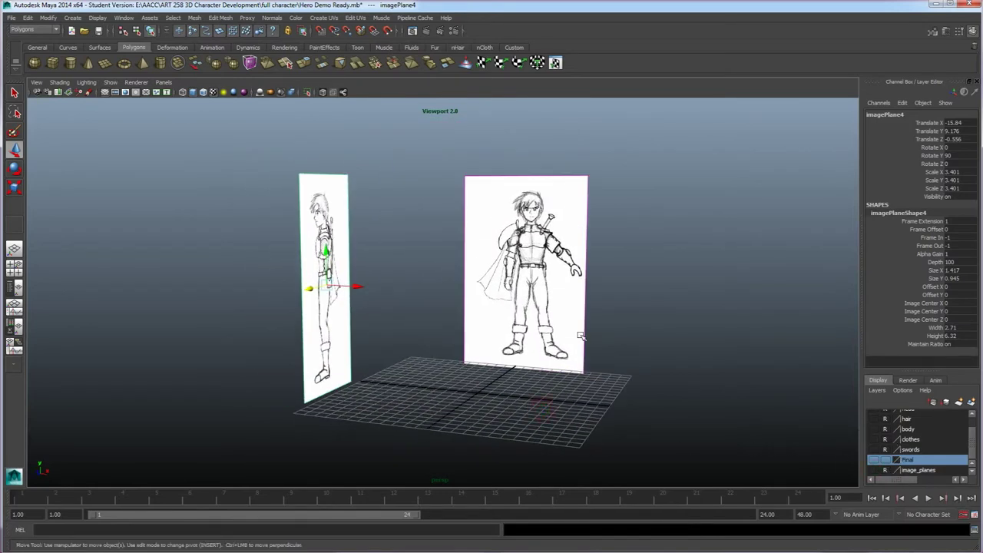
pyautogui.click(874, 470)
pyautogui.click(875, 470)
# - Select both new image planes and create a new display layer containing them
pyautogui.moveTo(678, 411); pyautogui.dragTo(204, 153)
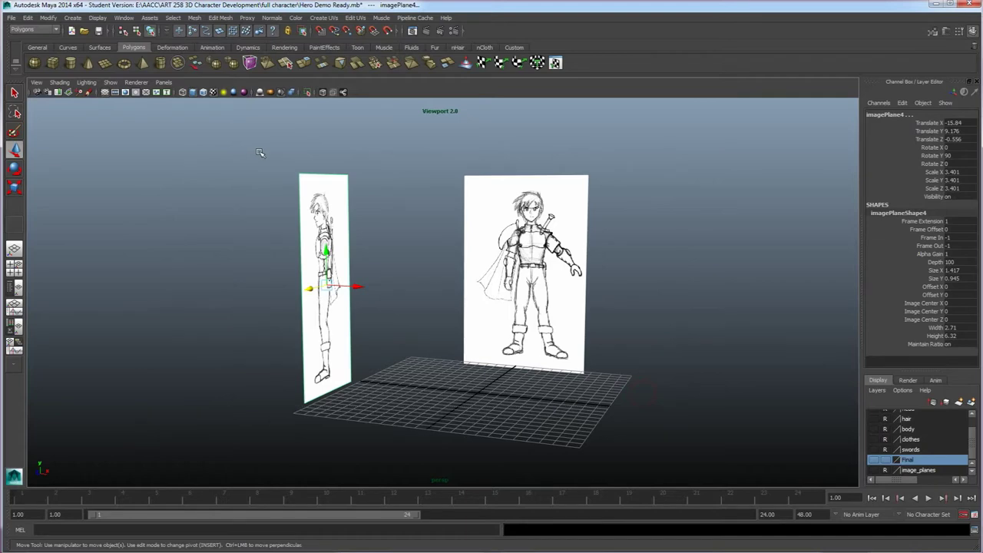
pyautogui.click(610, 227)
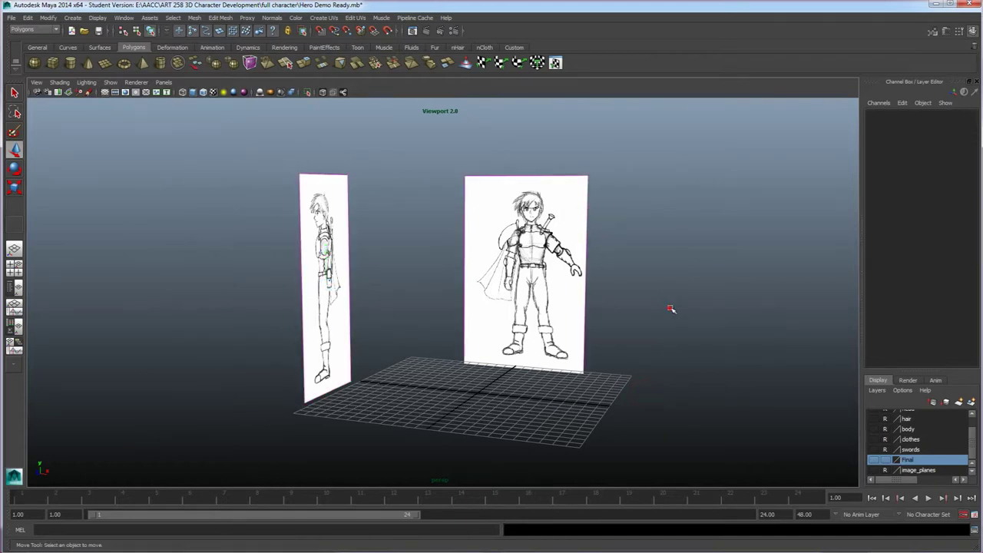
pyautogui.moveTo(672, 307); pyautogui.dragTo(272, 149)
pyautogui.keyDown('alt'); pyautogui.moveTo(592, 274); pyautogui.dragTo(566, 278); pyautogui.keyUp('alt')
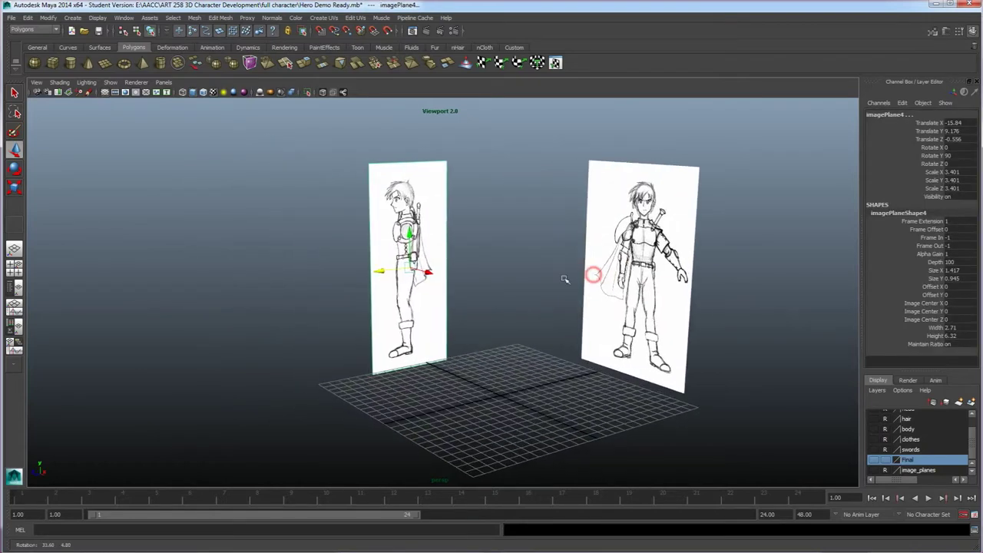
pyautogui.keyDown('alt'); pyautogui.moveTo(634, 269); pyautogui.dragTo(659, 260); pyautogui.keyUp('alt')
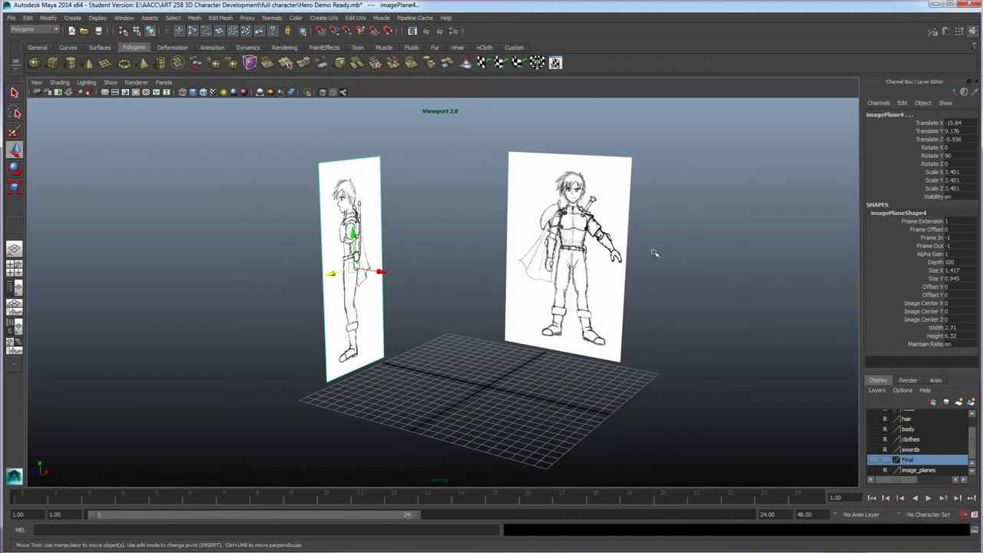
pyautogui.click(971, 404)
pyautogui.scroll(3, 909, 451)
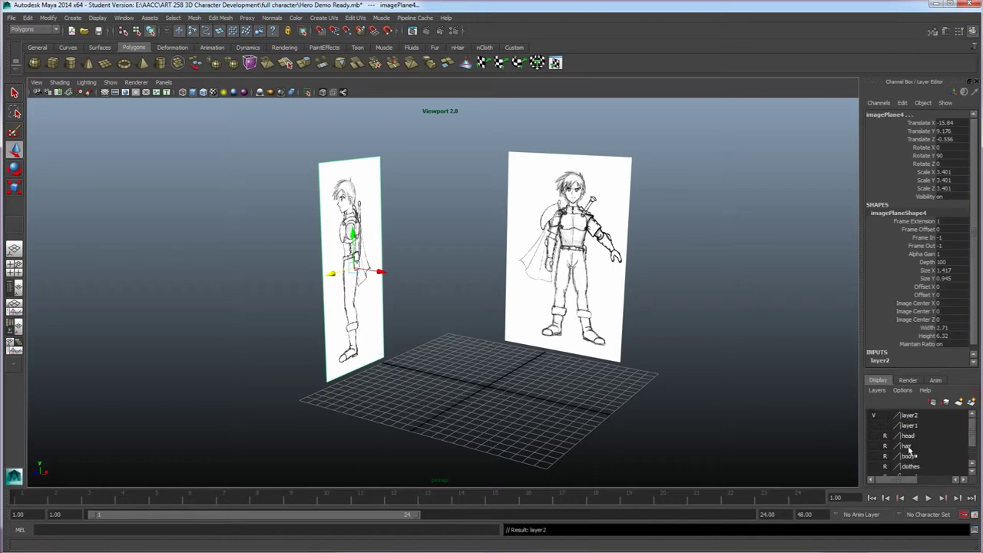
# - Switch the new layer's visibility off and on to check that it controls both image planes
pyautogui.click(874, 416)
pyautogui.click(874, 415)
pyautogui.click(874, 415)
pyautogui.click(874, 415)
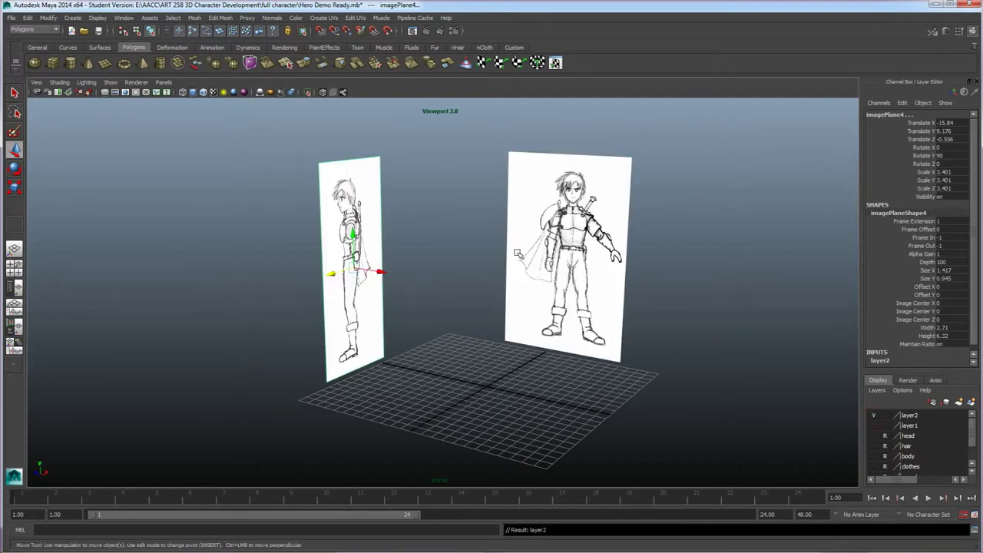
# - Try moving the side sketch's image plane along X, undo the move and clear the selection
pyautogui.scroll(4, 531, 311)
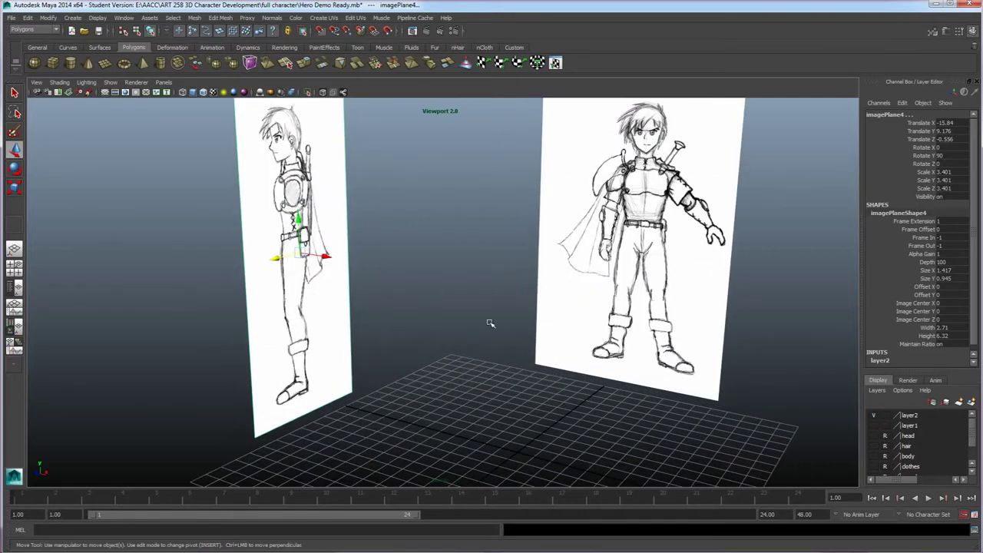
pyautogui.click(350, 284)
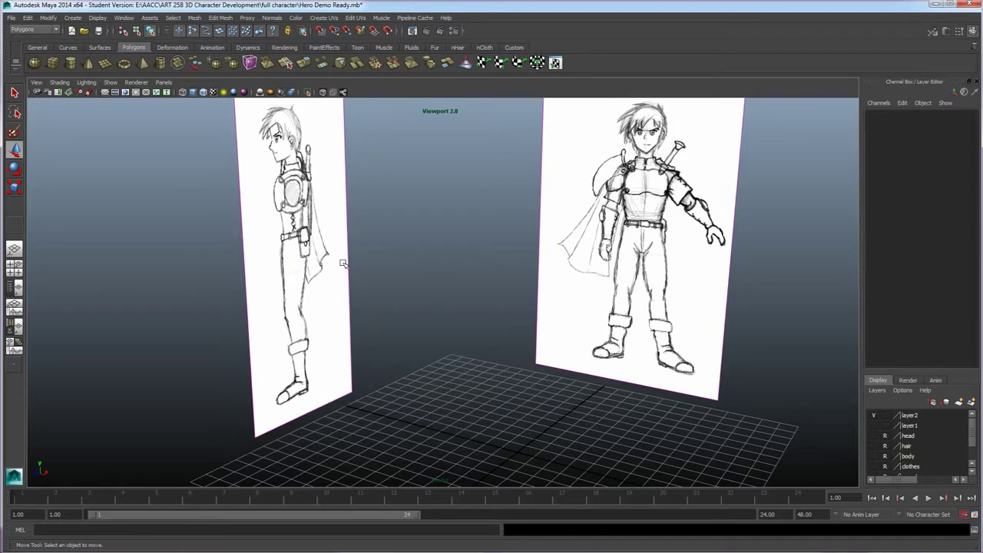
pyautogui.click(343, 264)
pyautogui.click(300, 249)
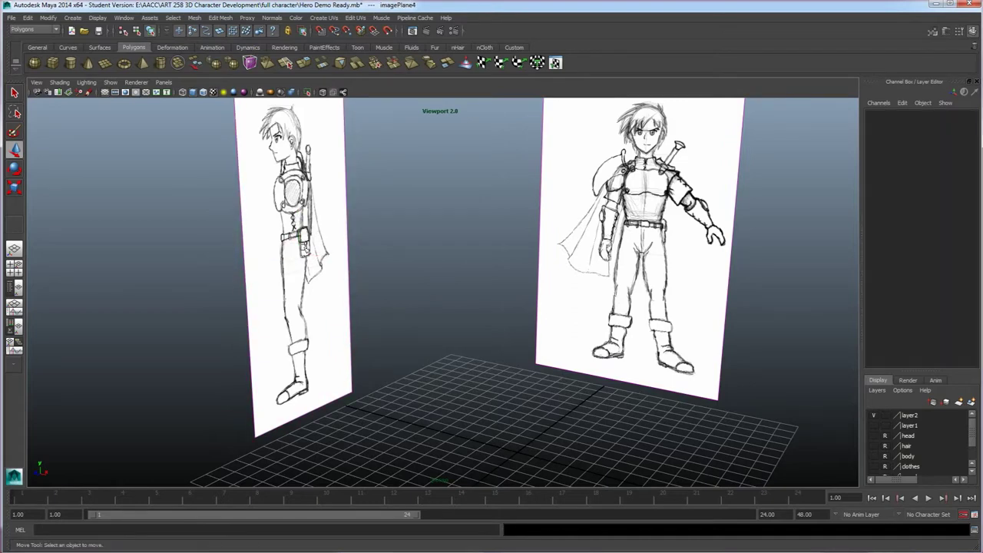
pyautogui.click(349, 250)
pyautogui.moveTo(303, 250); pyautogui.dragTo(374, 262)
pyautogui.hotkey('ctrl', 'z')
pyautogui.click(412, 259)
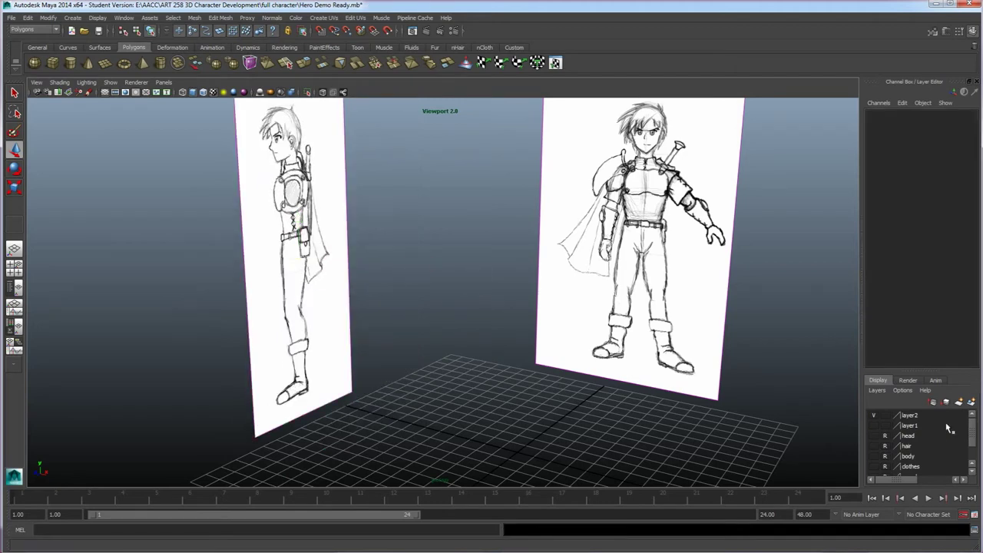
# - Try the new layer's Template, Reference and normal display types, and leave it set to Reference
pyautogui.click(885, 415)
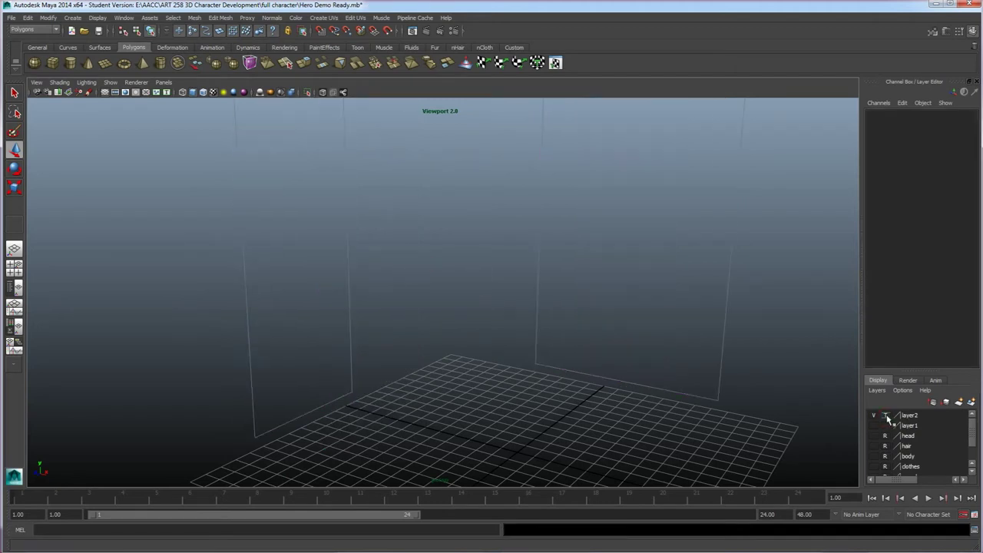
pyautogui.click(886, 414)
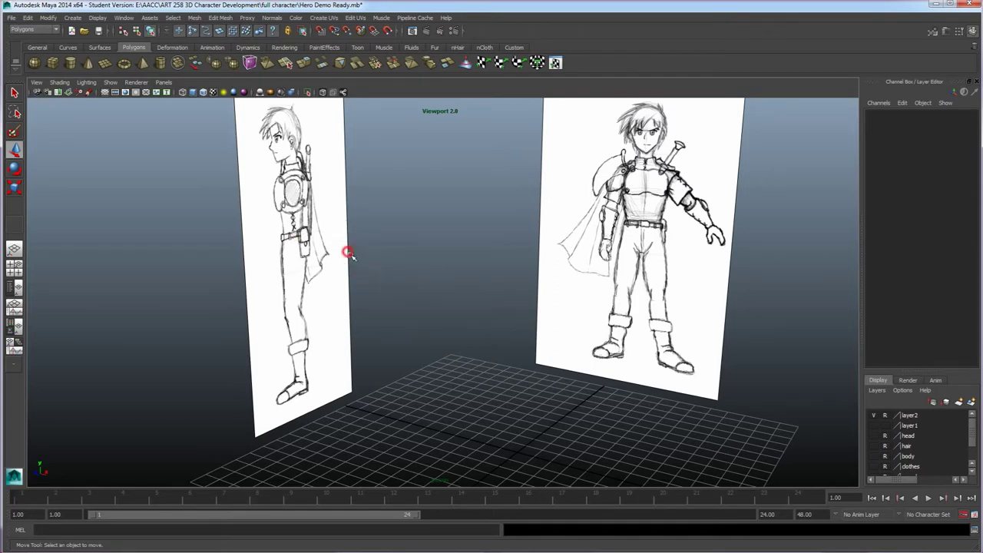
pyautogui.click(887, 414)
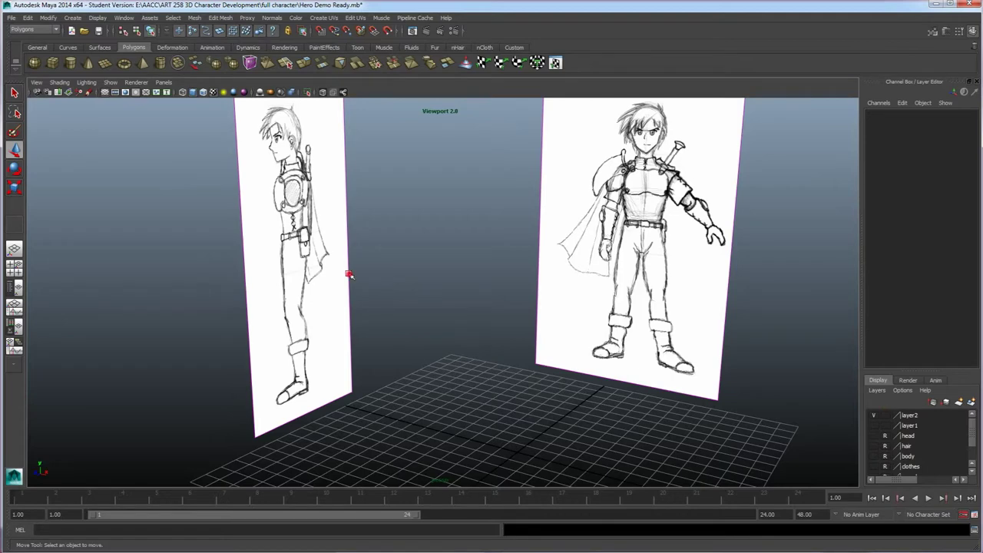
pyautogui.click(349, 274)
pyautogui.click(887, 415)
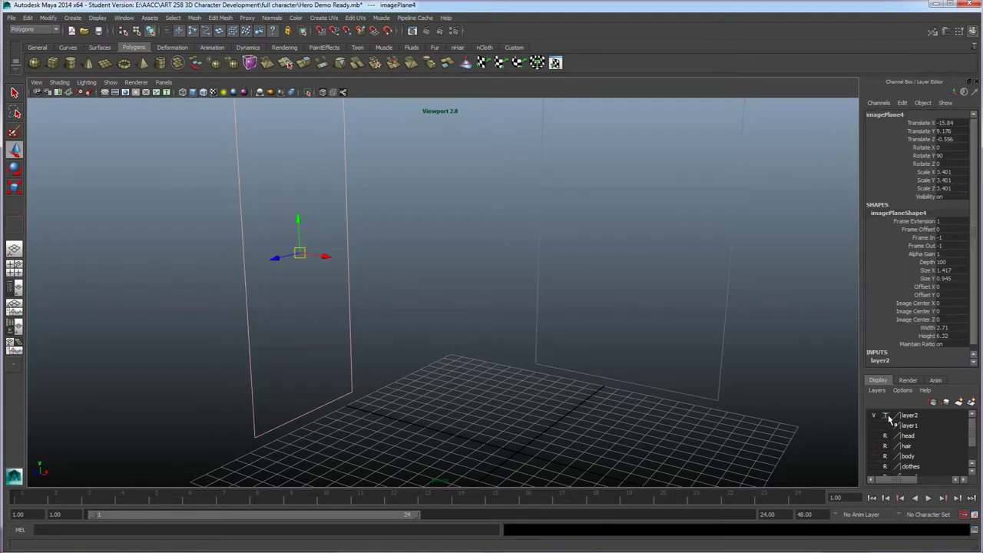
pyautogui.click(887, 415)
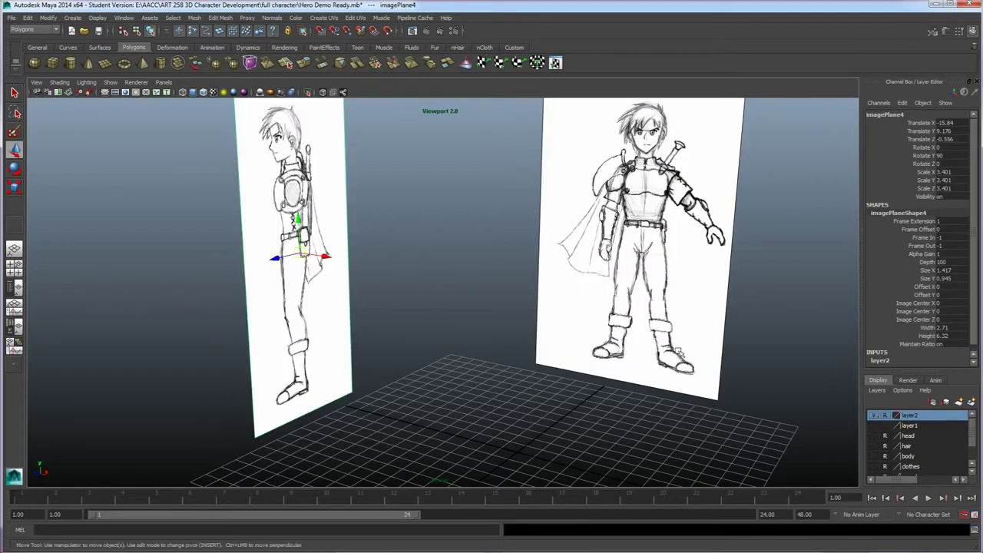
# - Hide the new layer and show the existing image_planes layer in its place
pyautogui.scroll(-3, 410, 302)
pyautogui.keyDown('alt'); pyautogui.moveTo(448, 338); pyautogui.dragTo(464, 322); pyautogui.keyUp('alt')
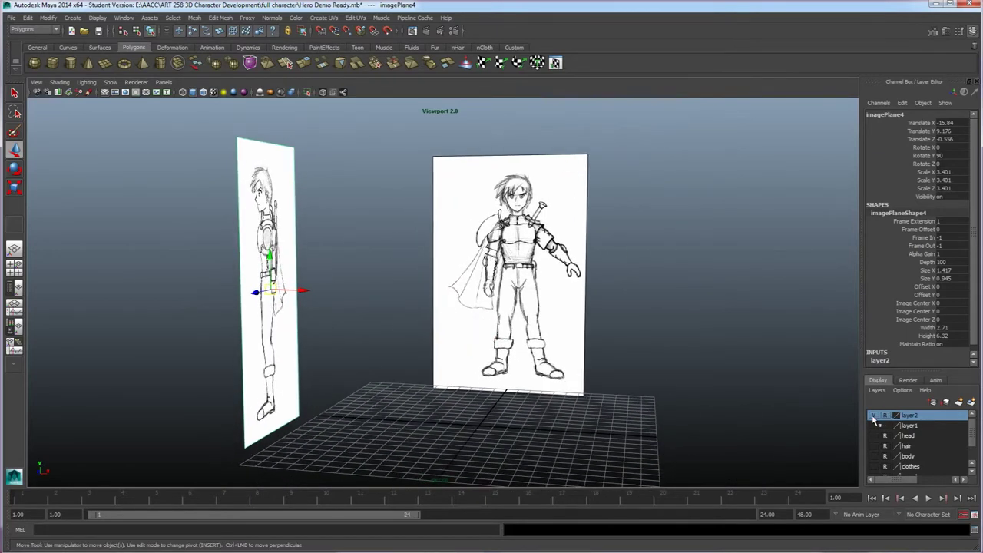
pyautogui.click(873, 415)
pyautogui.scroll(-2, 948, 443)
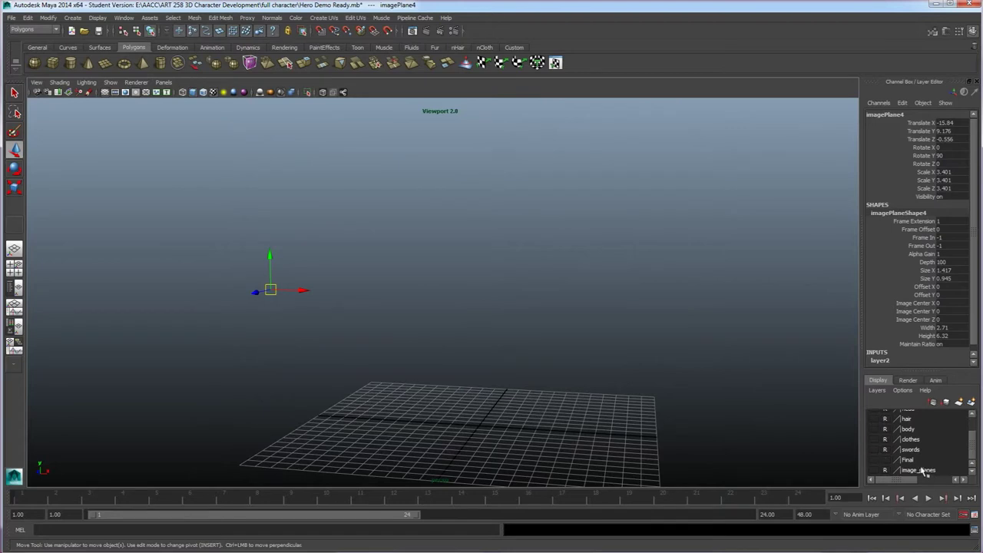
pyautogui.click(873, 469)
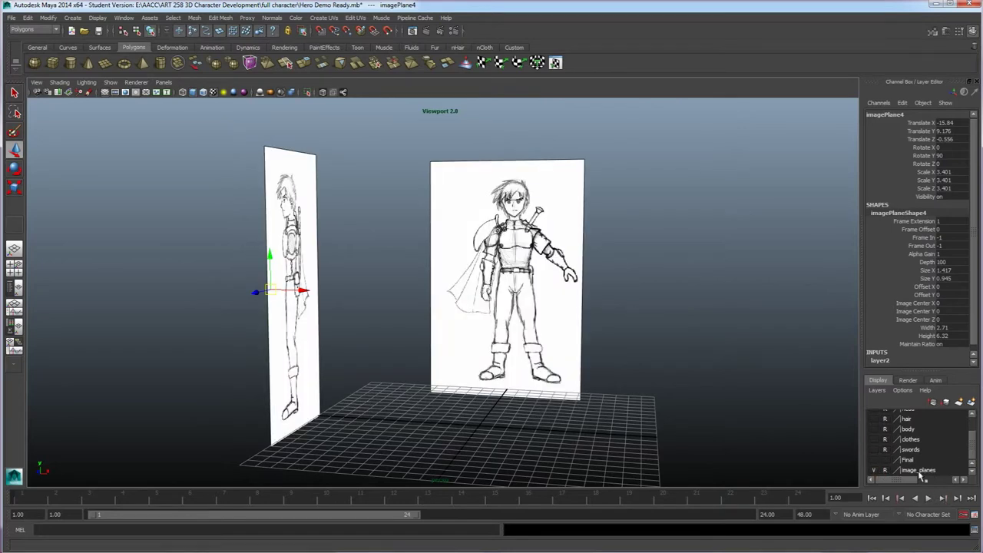
pyautogui.keyDown('alt'); pyautogui.moveTo(532, 282); pyautogui.dragTo(516, 288); pyautogui.keyUp('alt')
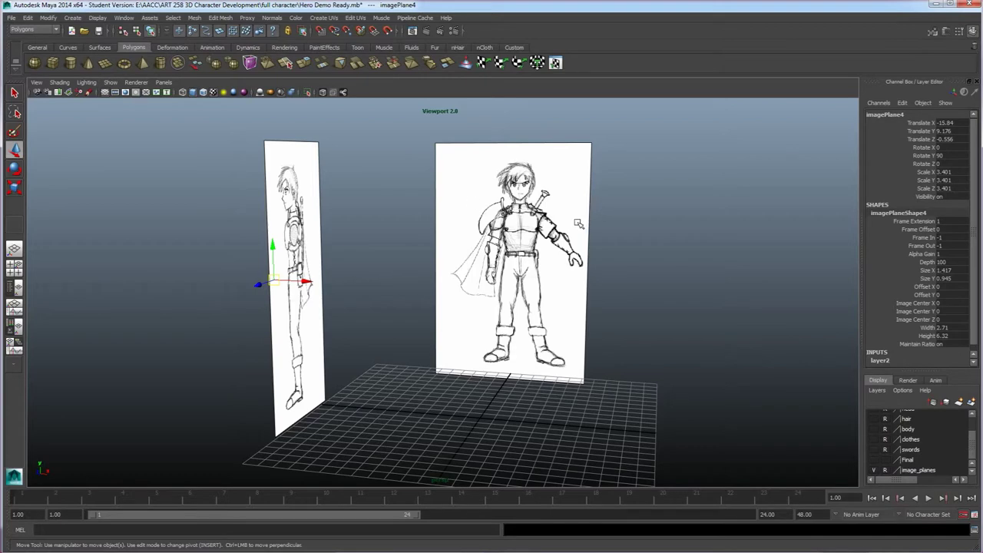
pyautogui.keyDown('alt'); pyautogui.moveTo(608, 242); pyautogui.dragTo(507, 342, button='middle'); pyautogui.keyUp('alt')
# - Show the head layer and bring its rows of head models into view beside the image planes
pyautogui.scroll(3, 925, 441)
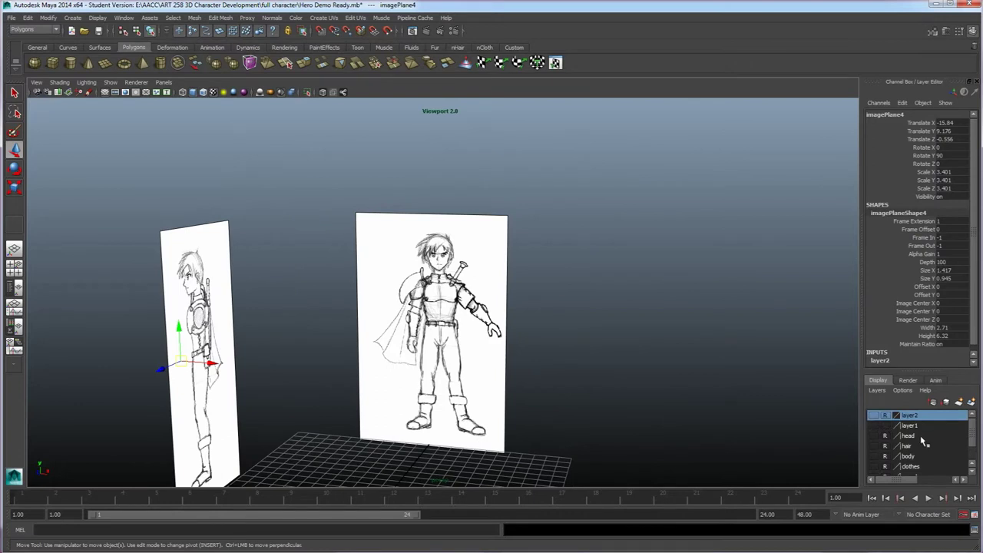
pyautogui.click(874, 436)
pyautogui.keyDown('alt'); pyautogui.moveTo(768, 378); pyautogui.dragTo(576, 334, button='right'); pyautogui.keyUp('alt')
pyautogui.keyDown('alt'); pyautogui.moveTo(577, 334); pyautogui.dragTo(556, 337, button='middle'); pyautogui.keyUp('alt')
pyautogui.keyDown('alt'); pyautogui.moveTo(572, 344); pyautogui.dragTo(606, 328); pyautogui.keyUp('alt')
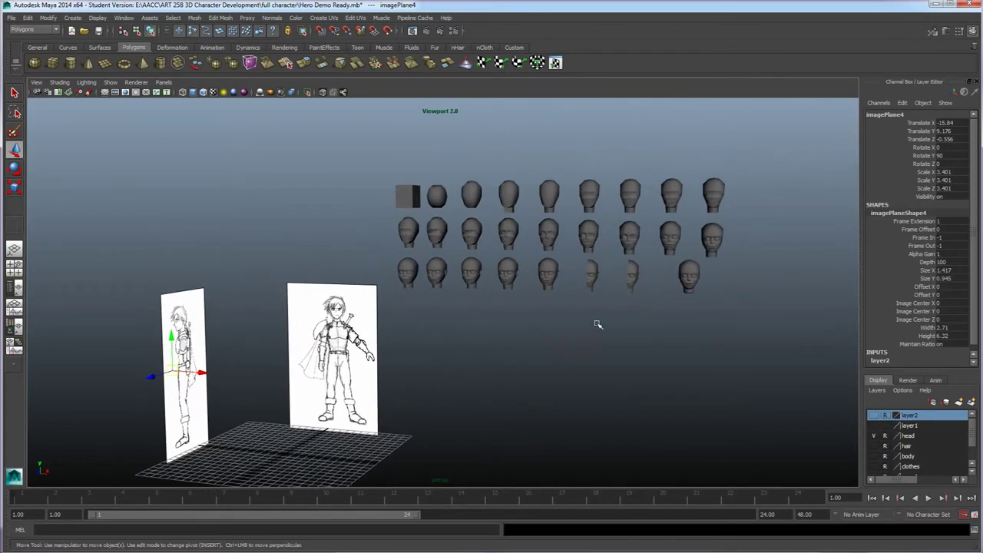
pyautogui.keyDown('alt'); pyautogui.moveTo(604, 376); pyautogui.dragTo(590, 353); pyautogui.keyUp('alt')
# - Set the head layer's display type from Reference to normal and select all of its head models
pyautogui.moveTo(759, 321); pyautogui.dragTo(266, 143)
pyautogui.click(886, 436)
pyautogui.moveTo(831, 384); pyautogui.dragTo(359, 143)
# - Hide the image_planes layer and frame the selected head models in the perspective view
pyautogui.scroll(-2, 917, 454)
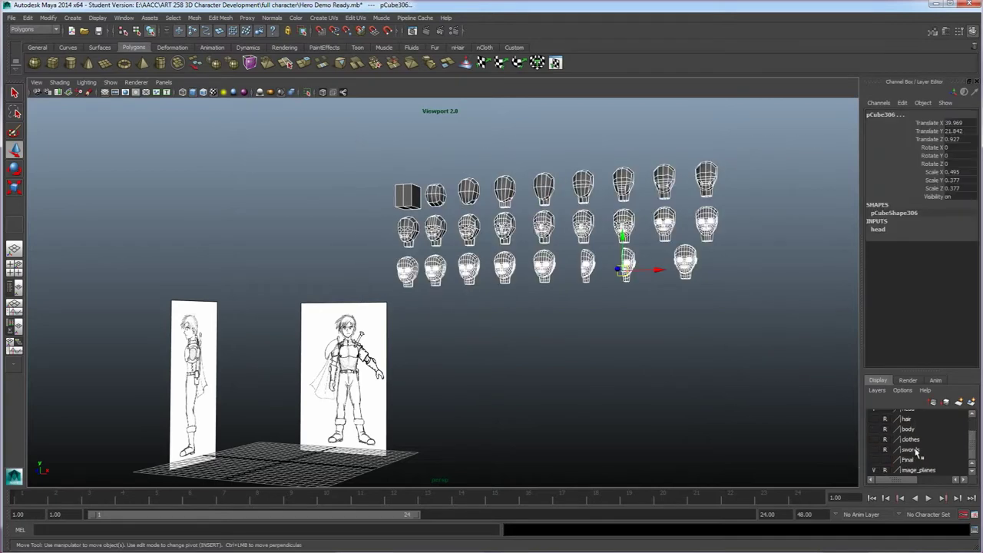
pyautogui.click(874, 470)
pyautogui.press('f')
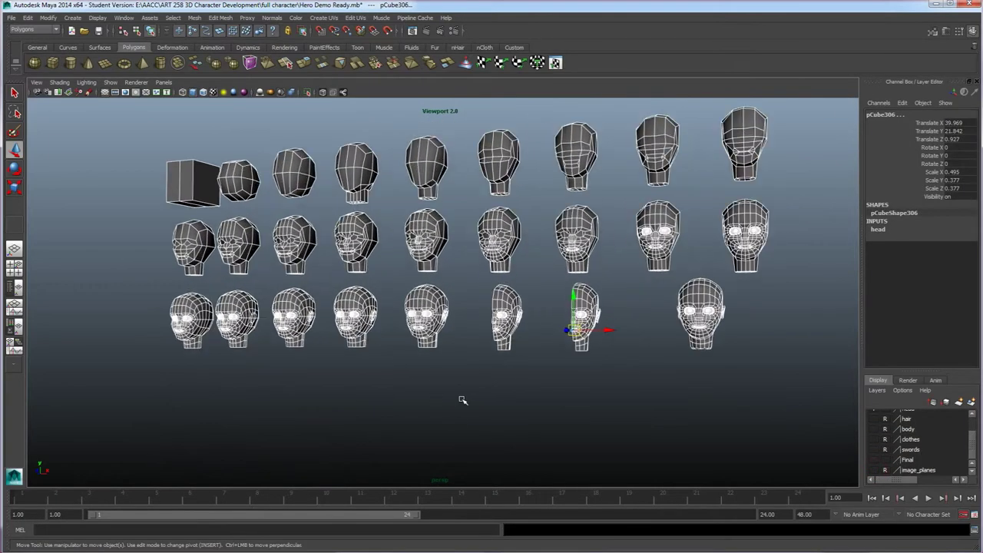
pyautogui.scroll(2, 464, 399)
pyautogui.keyDown('alt'); pyautogui.moveTo(489, 386); pyautogui.dragTo(476, 416, button='middle'); pyautogui.keyUp('alt')
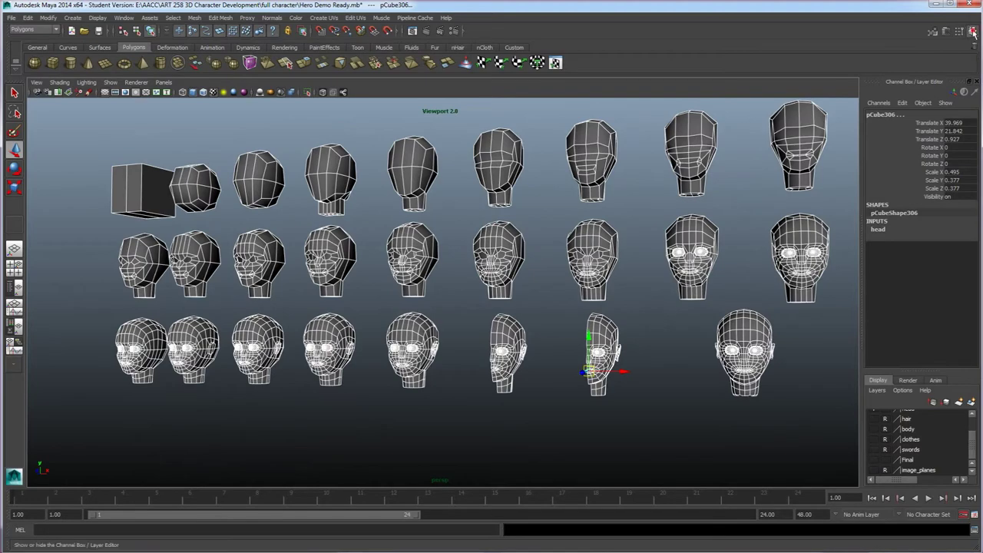
# - Hide the Channel Box and Layer Editor to widen the viewport, and examine all three rows of head-modelling stages
pyautogui.click(971, 30)
pyautogui.keyDown('alt'); pyautogui.moveTo(771, 287); pyautogui.dragTo(724, 307, button='middle'); pyautogui.keyUp('alt')
pyautogui.keyDown('alt'); pyautogui.moveTo(724, 307); pyautogui.dragTo(700, 311); pyautogui.keyUp('alt')
pyautogui.keyDown('alt'); pyautogui.moveTo(700, 311); pyautogui.dragTo(717, 327, button='middle'); pyautogui.keyUp('alt')
pyautogui.scroll(2, 722, 331)
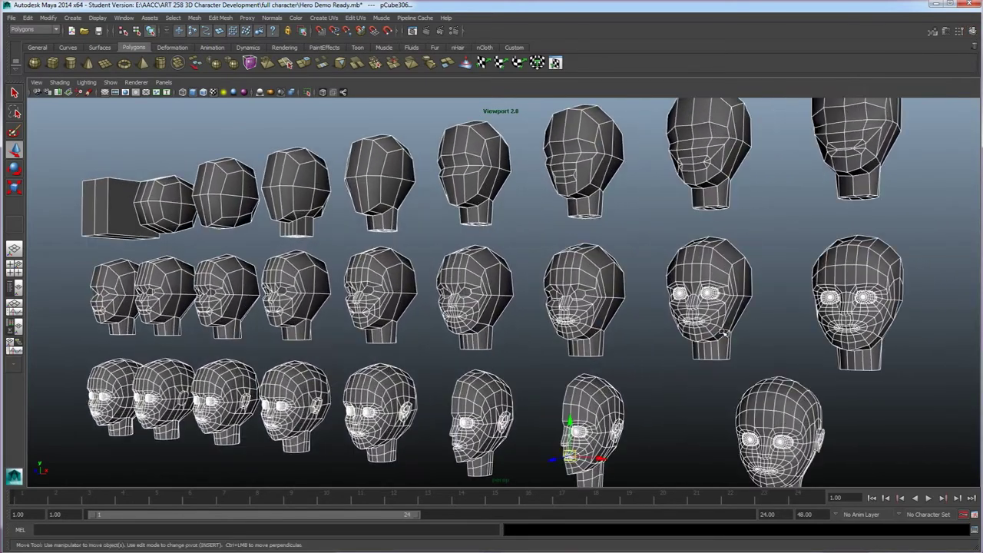
pyautogui.scroll(-3, 723, 333)
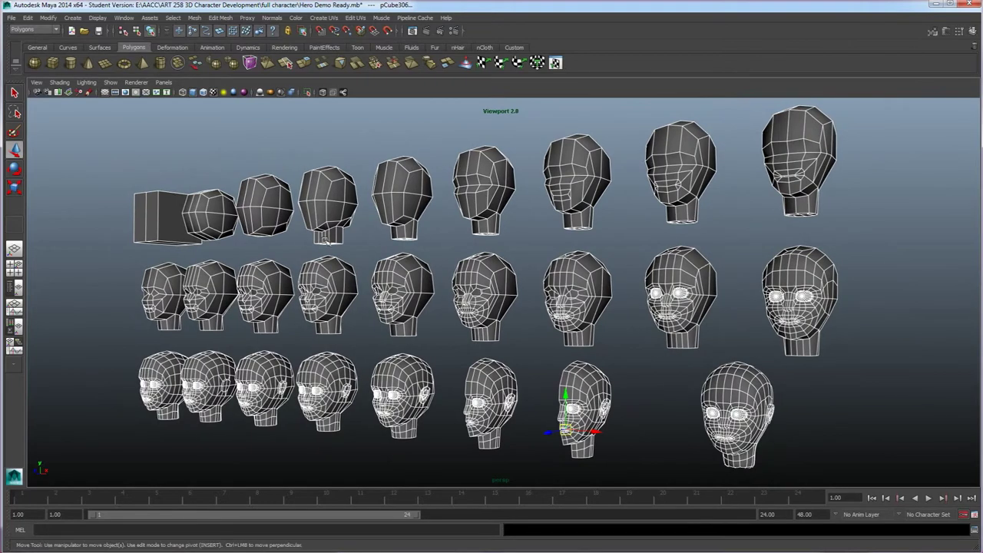
pyautogui.keyDown('alt'); pyautogui.moveTo(503, 295); pyautogui.dragTo(509, 295); pyautogui.keyUp('alt')
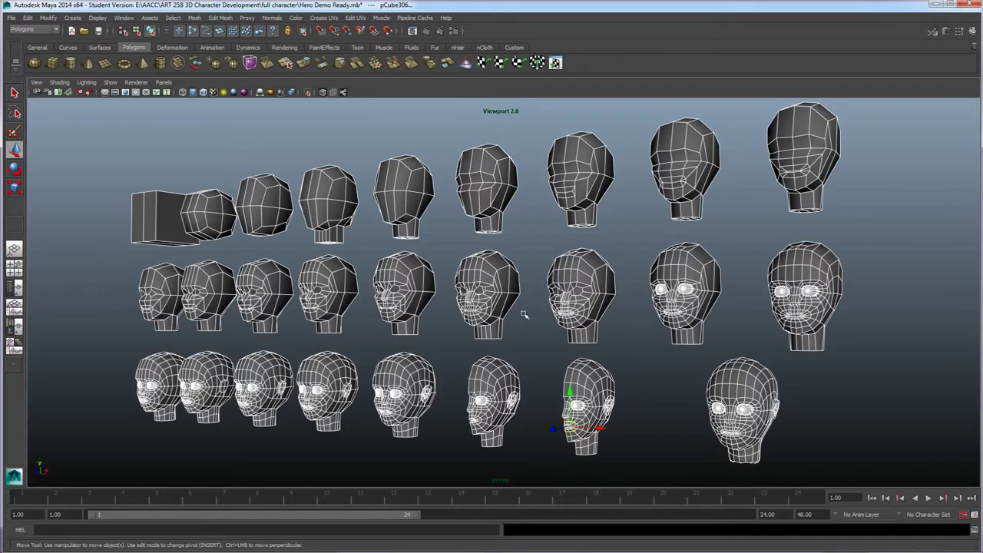
pyautogui.moveTo(415, 297)
pyautogui.keyDown('alt'); pyautogui.mouseDown()
pyautogui.moveTo(438, 297)
pyautogui.moveTo(422, 296)
pyautogui.mouseUp(); pyautogui.keyUp('alt')
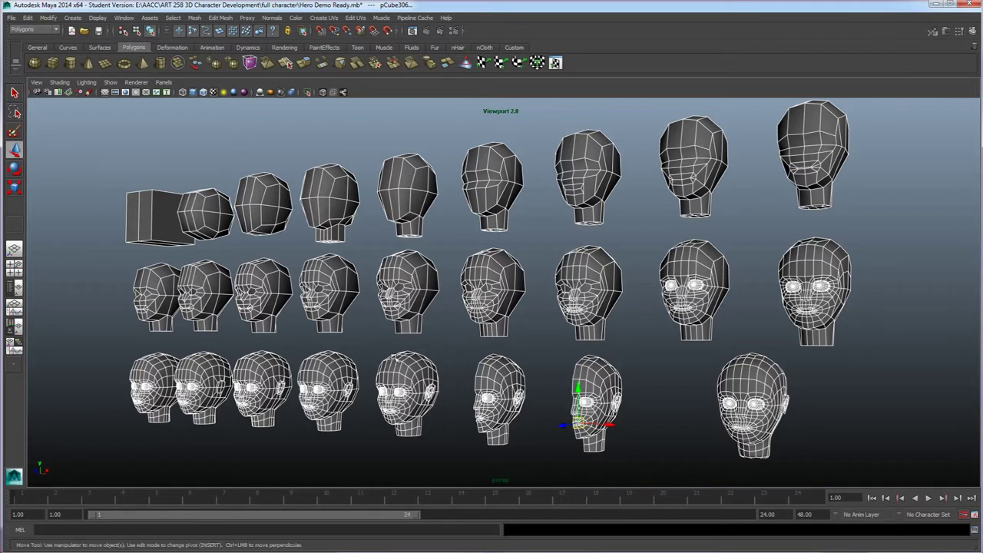
# - Examine the earliest head-modelling stages up close, starting with the divided cube and the rounded shape beside it
pyautogui.keyDown('alt'); pyautogui.moveTo(301, 298); pyautogui.dragTo(330, 305); pyautogui.keyUp('alt')
pyautogui.scroll(3, 298, 301)
pyautogui.keyDown('alt'); pyautogui.moveTo(246, 291); pyautogui.dragTo(514, 352, button='middle'); pyautogui.keyUp('alt')
pyautogui.scroll(4, 330, 331)
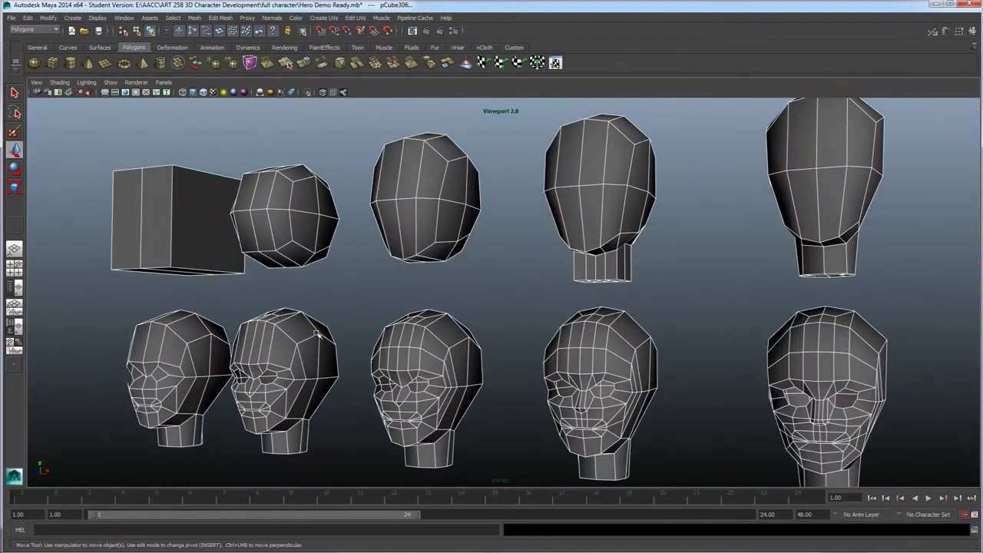
pyautogui.keyDown('alt'); pyautogui.moveTo(320, 329); pyautogui.dragTo(329, 336); pyautogui.keyUp('alt')
pyautogui.scroll(2, 327, 334)
pyautogui.keyDown('alt'); pyautogui.moveTo(319, 335); pyautogui.dragTo(492, 378, button='middle'); pyautogui.keyUp('alt')
pyautogui.scroll(2, 491, 378)
pyautogui.moveTo(483, 378)
pyautogui.keyDown('alt'); pyautogui.mouseDown()
pyautogui.moveTo(488, 390)
pyautogui.moveTo(485, 382)
pyautogui.mouseUp(); pyautogui.keyUp('alt')
pyautogui.keyDown('alt'); pyautogui.moveTo(278, 273); pyautogui.dragTo(332, 251, button='middle'); pyautogui.keyUp('alt')
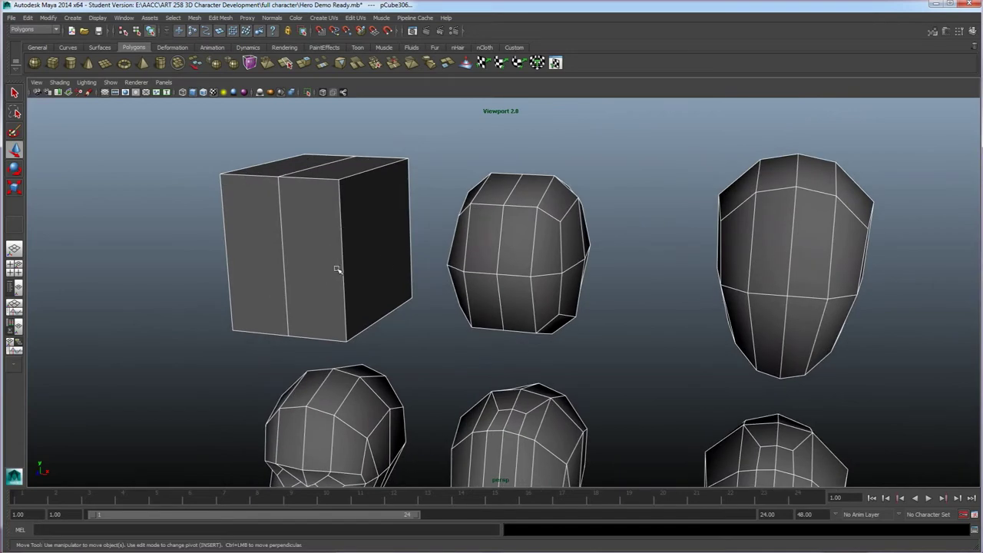
# - Examine the divided cube and inspect the rounded shape beside it by selecting its two halves in turn
pyautogui.keyDown('alt'); pyautogui.moveTo(336, 269); pyautogui.dragTo(342, 200); pyautogui.keyUp('alt')
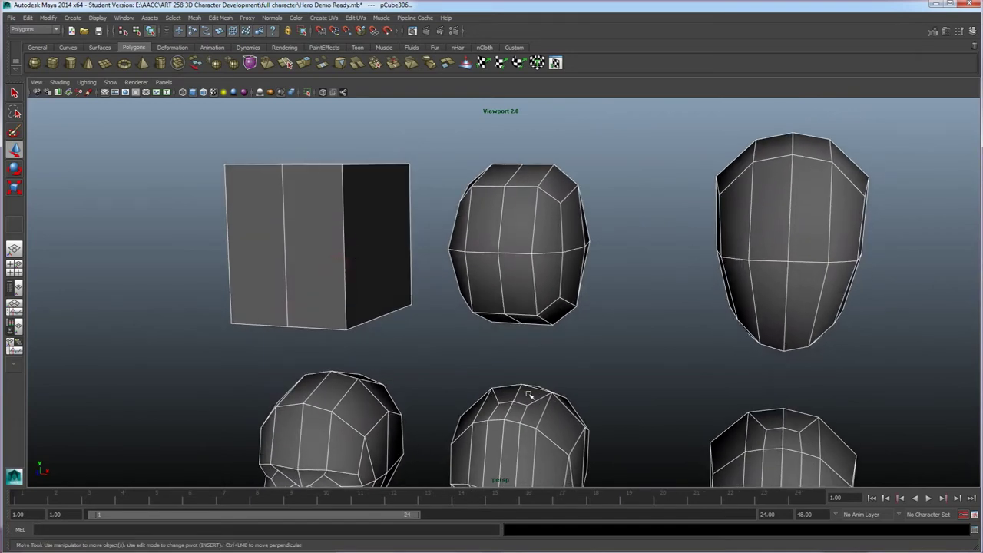
pyautogui.keyDown('alt'); pyautogui.moveTo(529, 394); pyautogui.dragTo(262, 185); pyautogui.keyUp('alt')
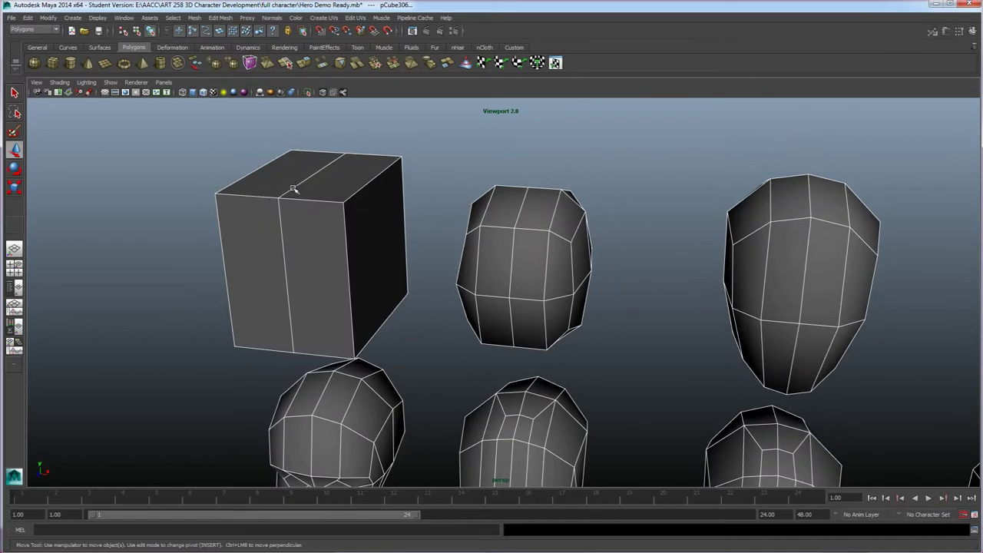
pyautogui.keyDown('alt'); pyautogui.moveTo(287, 287); pyautogui.dragTo(155, 233); pyautogui.keyUp('alt')
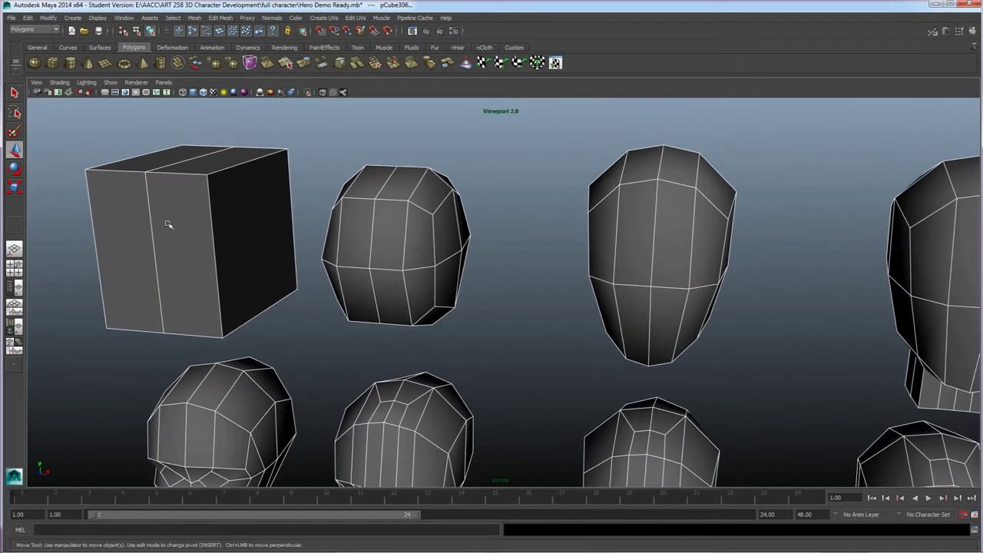
pyautogui.click(376, 224)
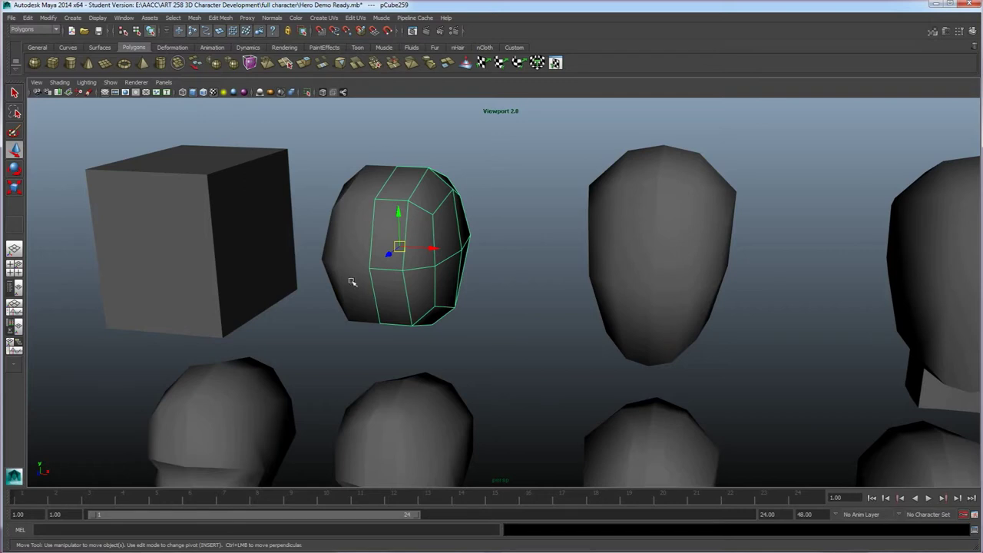
pyautogui.click(353, 267)
pyautogui.click(402, 242)
pyautogui.click(423, 234)
# - Try moving a side vertex on one half of the rounded shape to test the mirroring, undo it, and return to object mode
pyautogui.moveTo(448, 232); pyautogui.dragTo(407, 231, button='right')
pyautogui.moveTo(484, 269); pyautogui.dragTo(447, 231)
pyautogui.click(461, 263)
pyautogui.moveTo(479, 259); pyautogui.dragTo(504, 255)
pyautogui.hotkey('ctrl', 'z')
pyautogui.moveTo(432, 211); pyautogui.dragTo(461, 203, button='right')
# - Turn on Wireframe on Shaded in the perspective view and deselect the rounded and tapered head shapes
pyautogui.click(358, 239)
pyautogui.moveTo(692, 336); pyautogui.dragTo(312, 233)
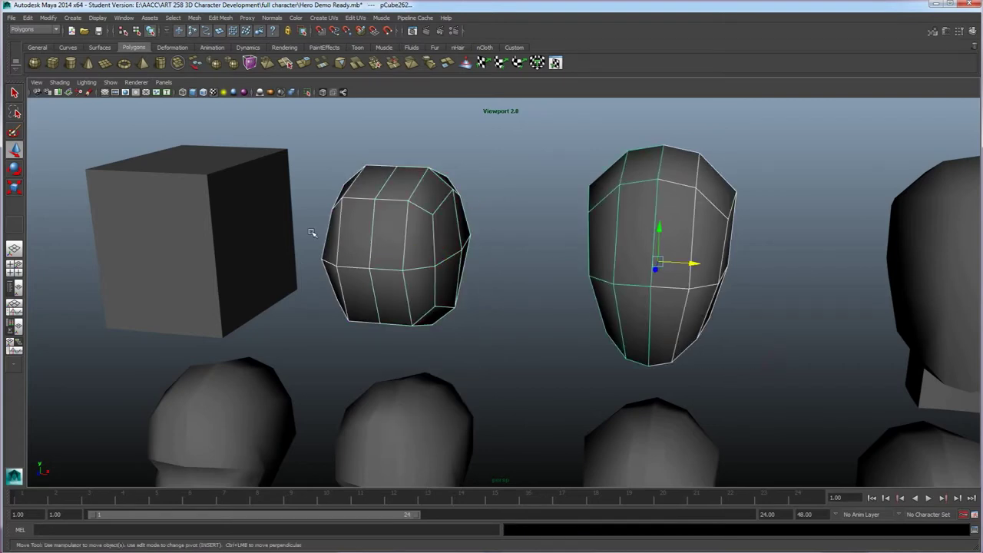
pyautogui.click(112, 82)
pyautogui.moveTo(67, 86)
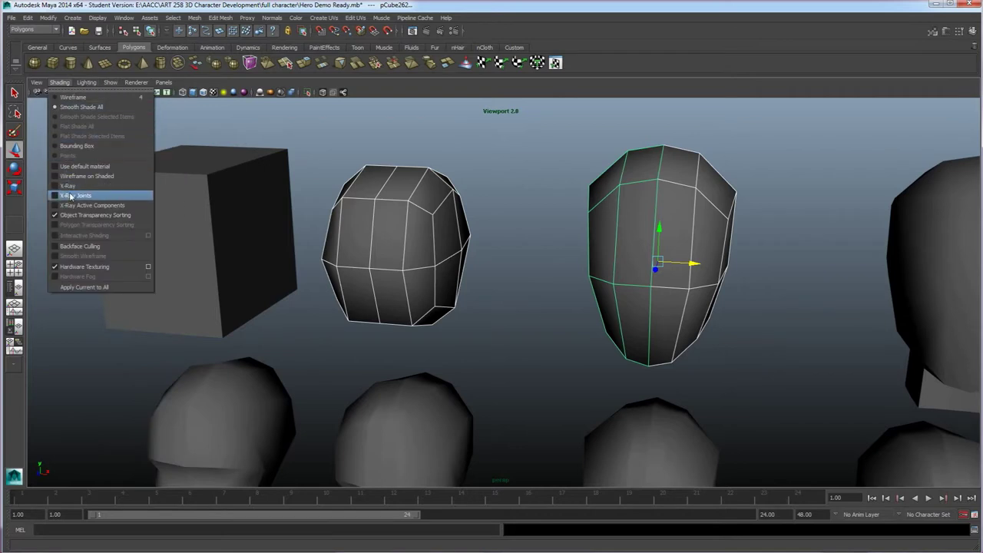
pyautogui.click(58, 177)
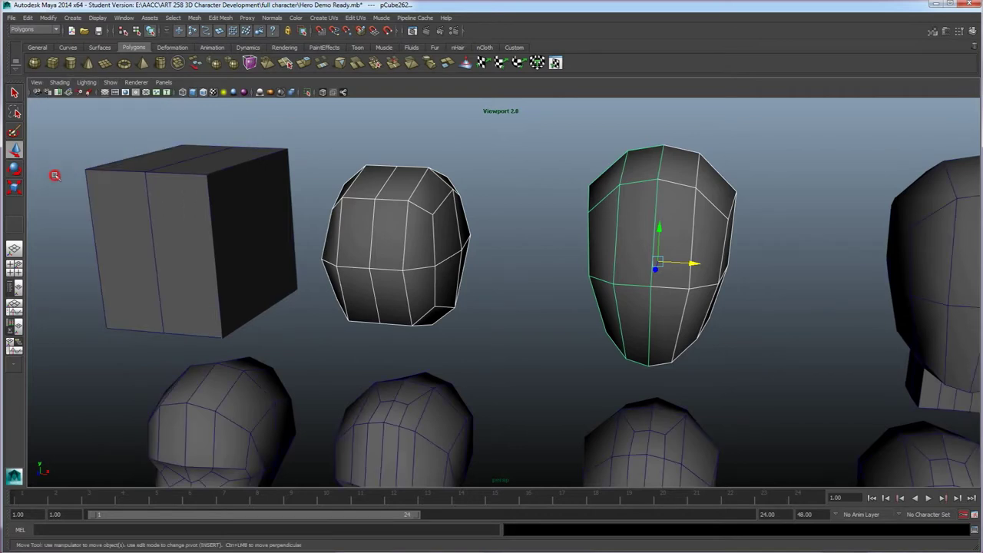
pyautogui.click(485, 192)
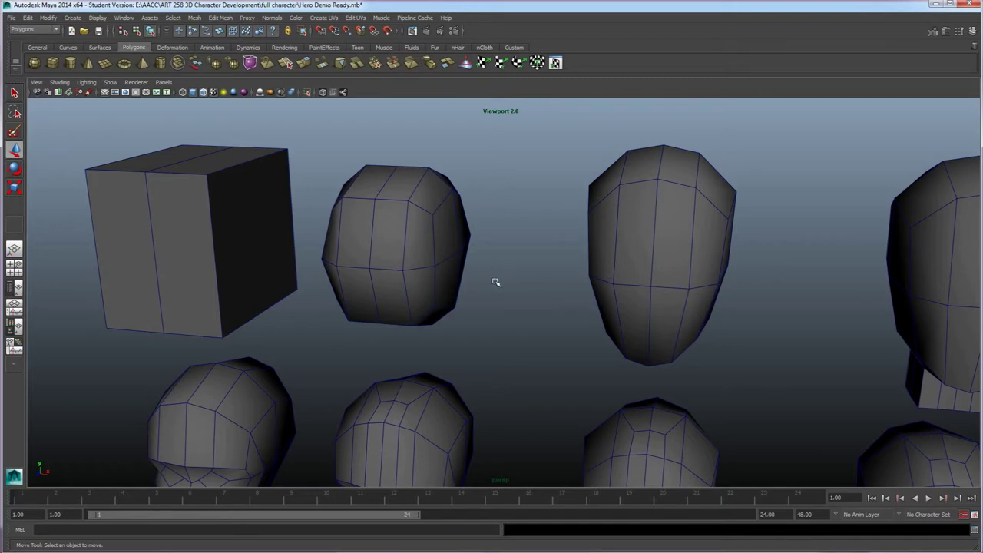
# - Compare the divided cube with the rounded shape and locate the mesh Smooth command without applying it
pyautogui.moveTo(497, 282)
pyautogui.keyDown('alt'); pyautogui.mouseDown()
pyautogui.moveTo(501, 295)
pyautogui.moveTo(496, 287)
pyautogui.mouseUp(); pyautogui.keyUp('alt')
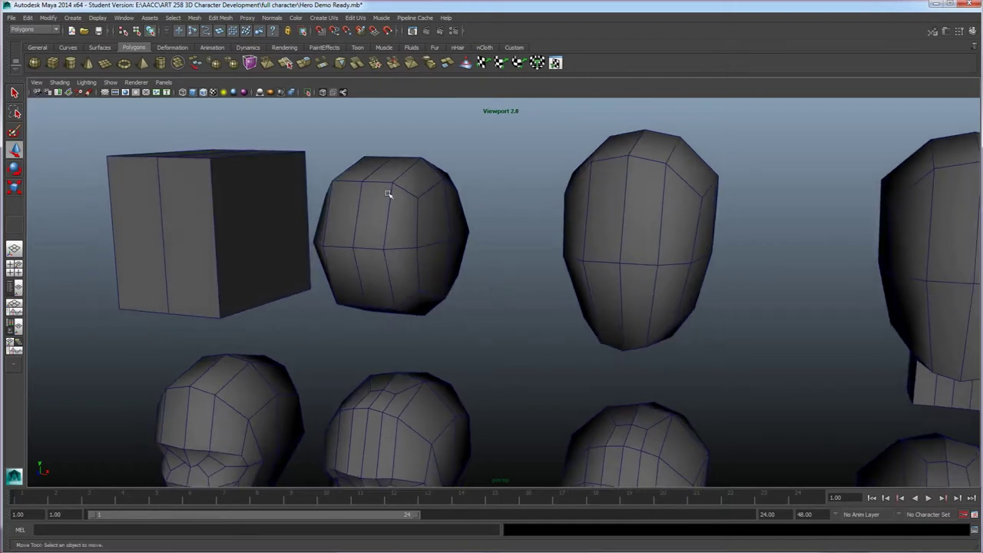
pyautogui.keyDown('alt'); pyautogui.moveTo(435, 267); pyautogui.dragTo(463, 302); pyautogui.keyUp('alt')
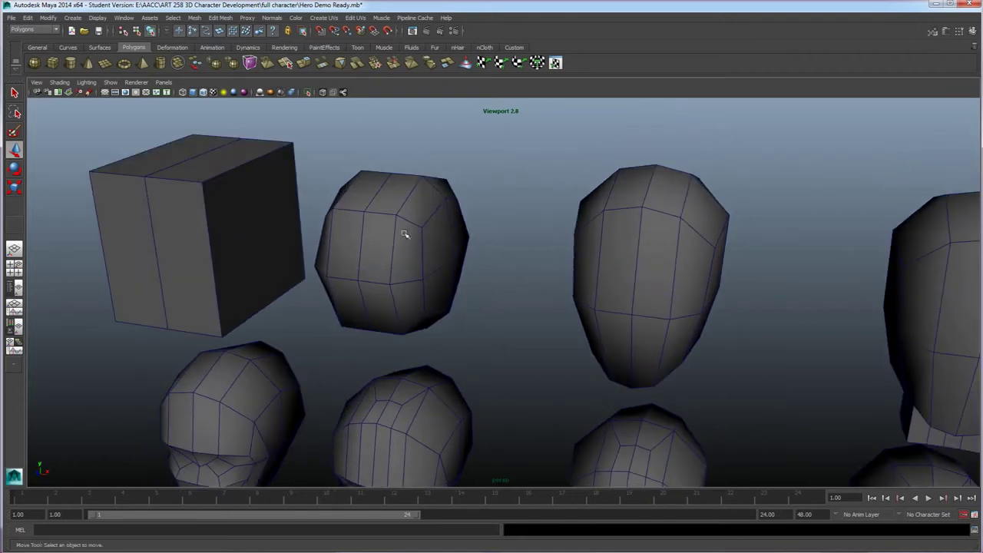
pyautogui.keyDown('alt'); pyautogui.moveTo(254, 253); pyautogui.dragTo(211, 202); pyautogui.keyUp('alt')
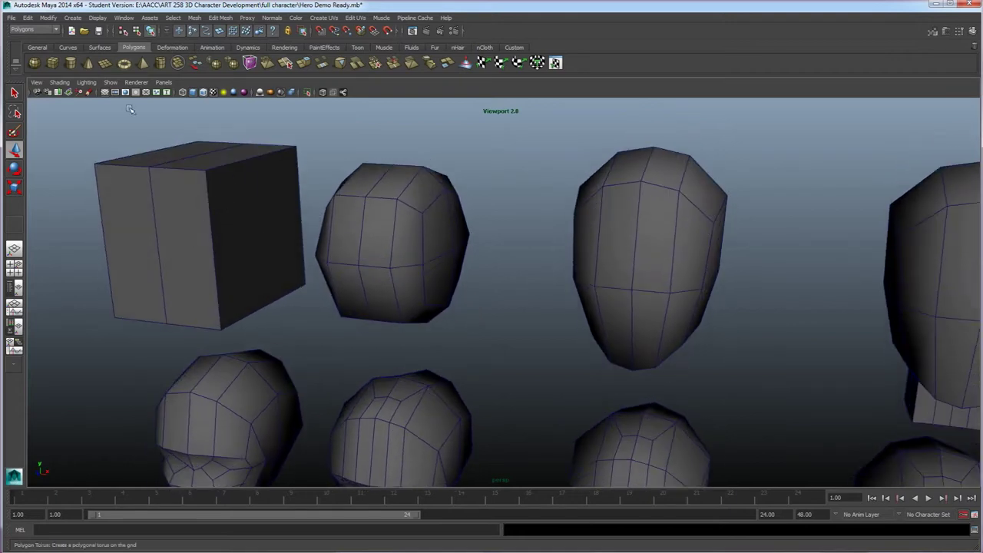
pyautogui.click(194, 17)
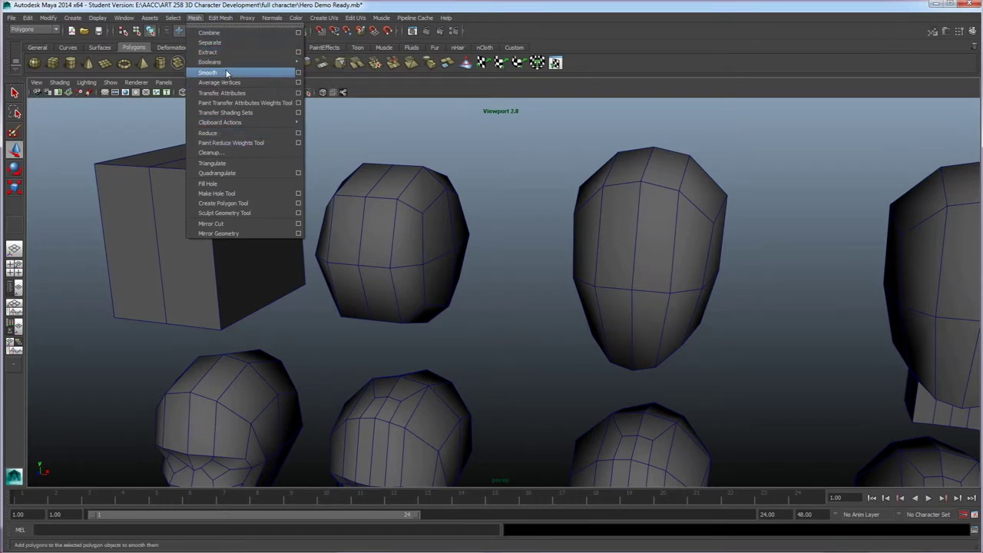
pyautogui.click(507, 218)
pyautogui.keyDown('alt'); pyautogui.moveTo(518, 246); pyautogui.dragTo(433, 252); pyautogui.keyUp('alt')
pyautogui.keyDown('alt'); pyautogui.moveTo(341, 260); pyautogui.dragTo(357, 291); pyautogui.keyUp('alt')
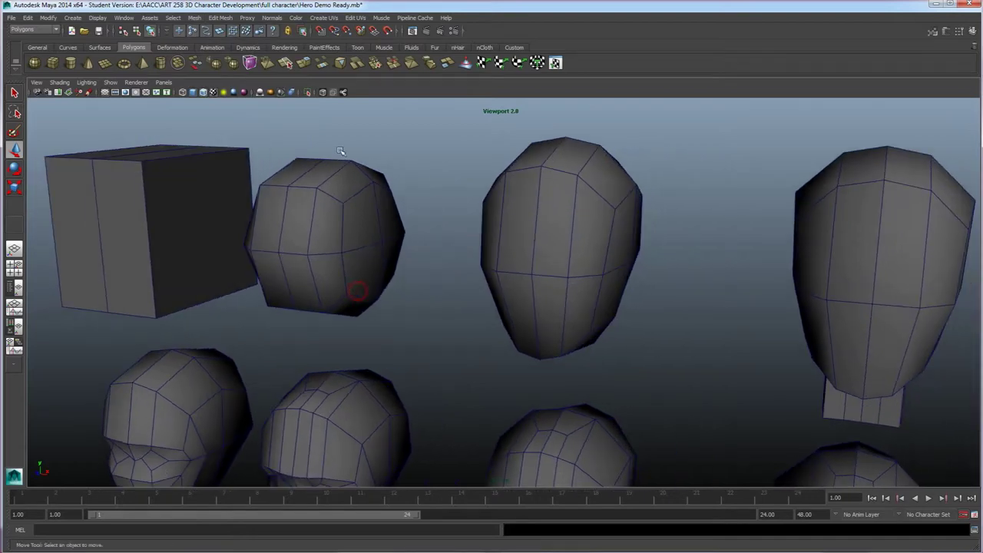
# - Select one half of the rounded shape and review the Duplicate Special options for an instance with X scale -1, without duplicating
pyautogui.click(323, 247)
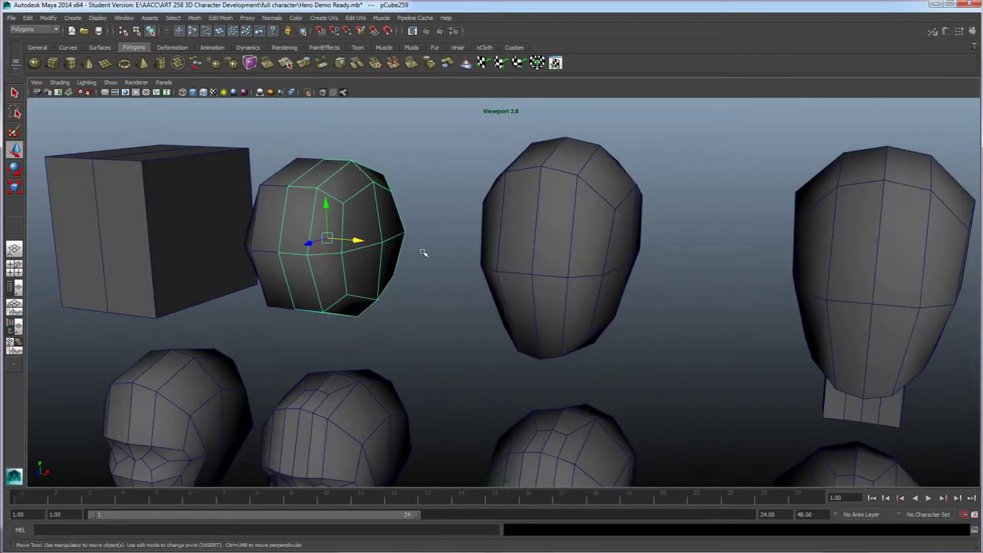
pyautogui.keyDown('alt'); pyautogui.moveTo(425, 266); pyautogui.dragTo(413, 273, button='middle'); pyautogui.keyUp('alt')
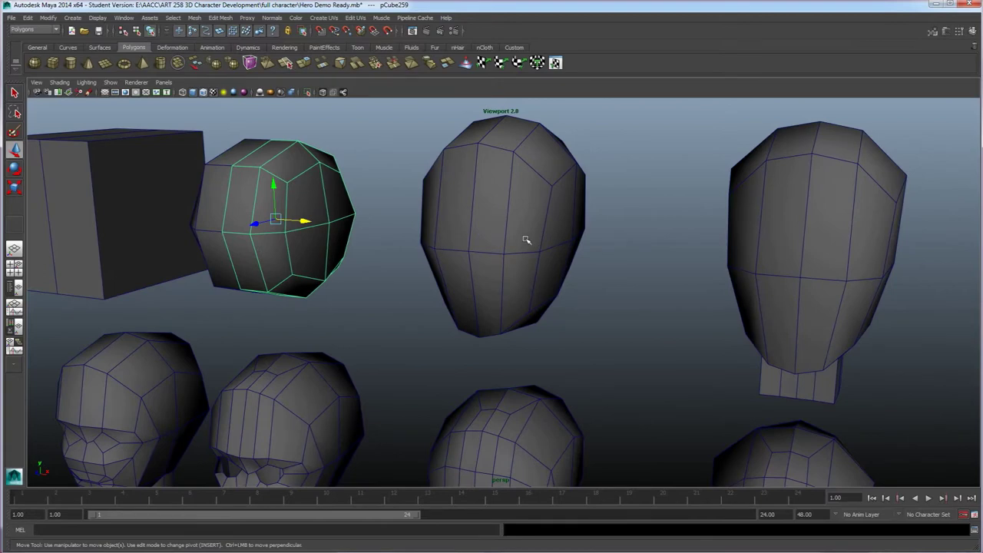
pyautogui.click(28, 17)
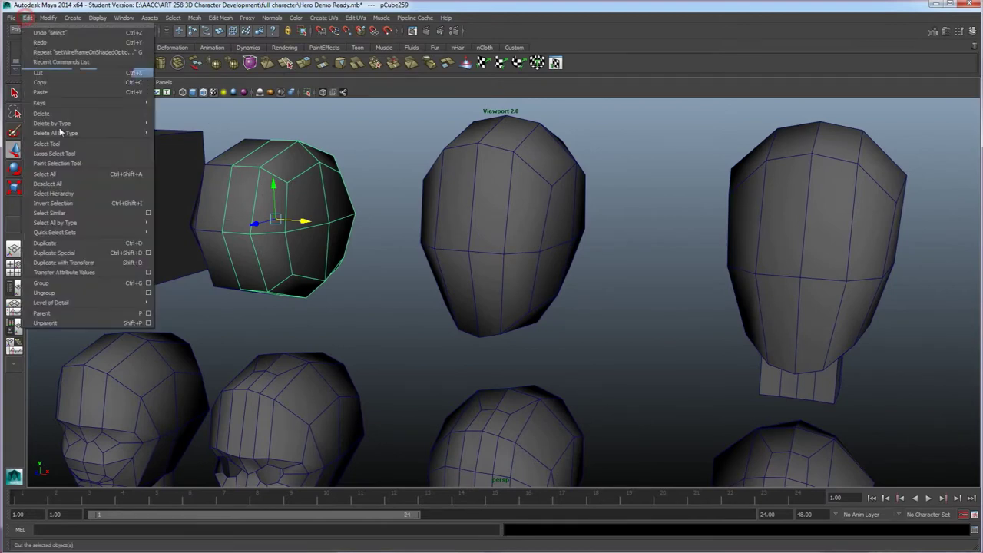
pyautogui.click(148, 253)
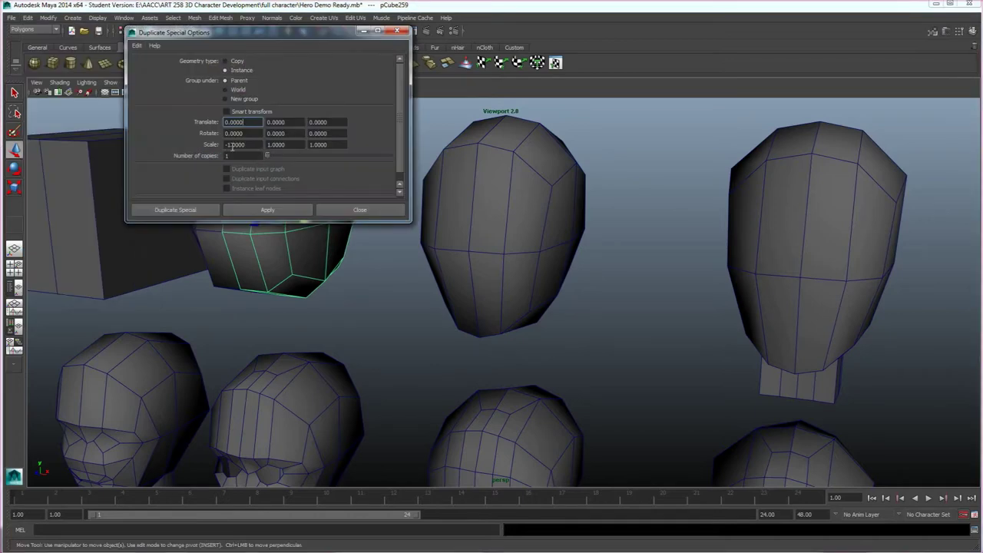
pyautogui.moveTo(233, 146); pyautogui.dragTo(212, 154)
pyautogui.click(397, 31)
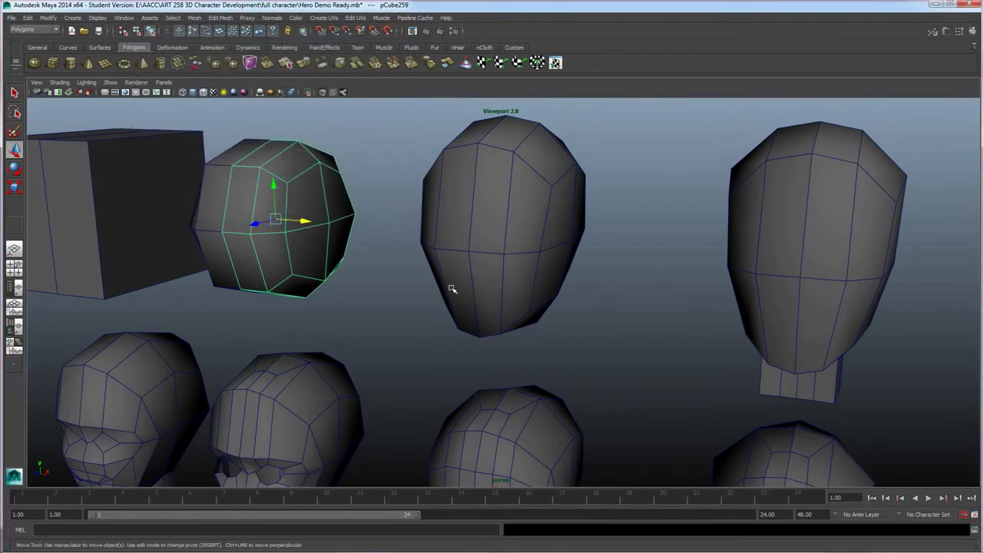
# - Deselect everything and examine how the rounded shape is reshaped into the tapered head in the top-row stages
pyautogui.keyDown('alt'); pyautogui.moveTo(501, 308); pyautogui.dragTo(407, 303); pyautogui.keyUp('alt')
pyautogui.click(270, 261)
pyautogui.keyDown('alt'); pyautogui.moveTo(270, 262); pyautogui.dragTo(253, 265, button='right'); pyautogui.keyUp('alt')
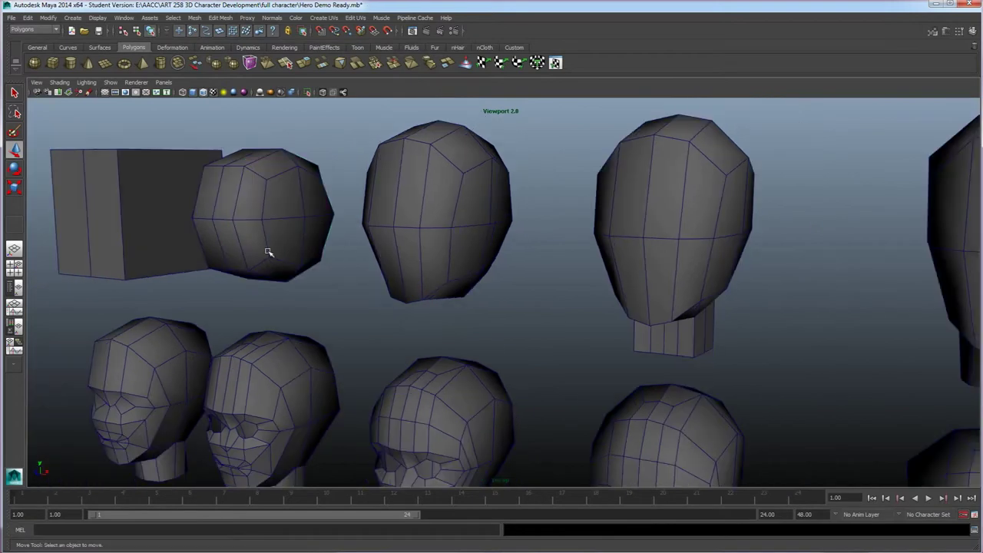
pyautogui.keyDown('alt'); pyautogui.moveTo(300, 224); pyautogui.dragTo(478, 256); pyautogui.keyUp('alt')
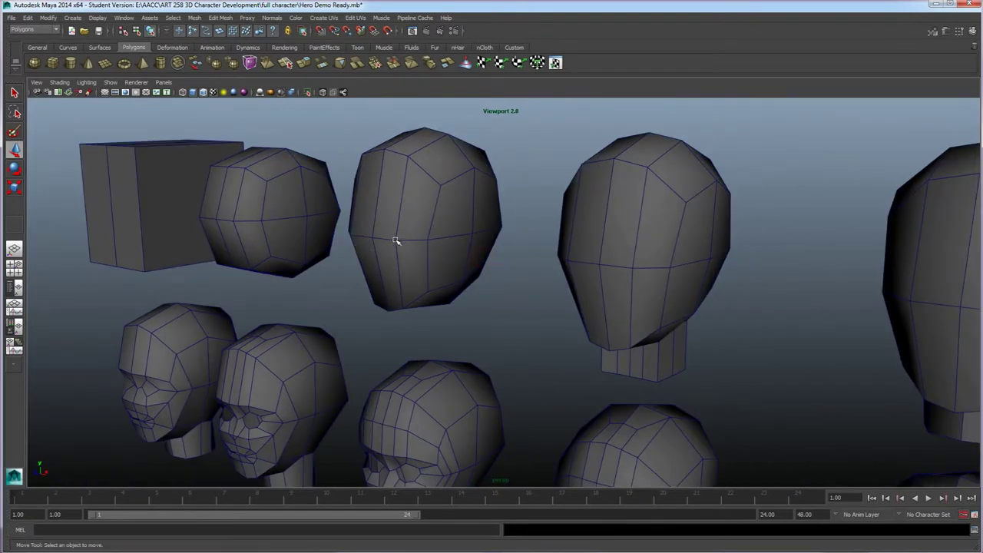
pyautogui.keyDown('alt'); pyautogui.moveTo(398, 245); pyautogui.dragTo(323, 296, button='middle'); pyautogui.keyUp('alt')
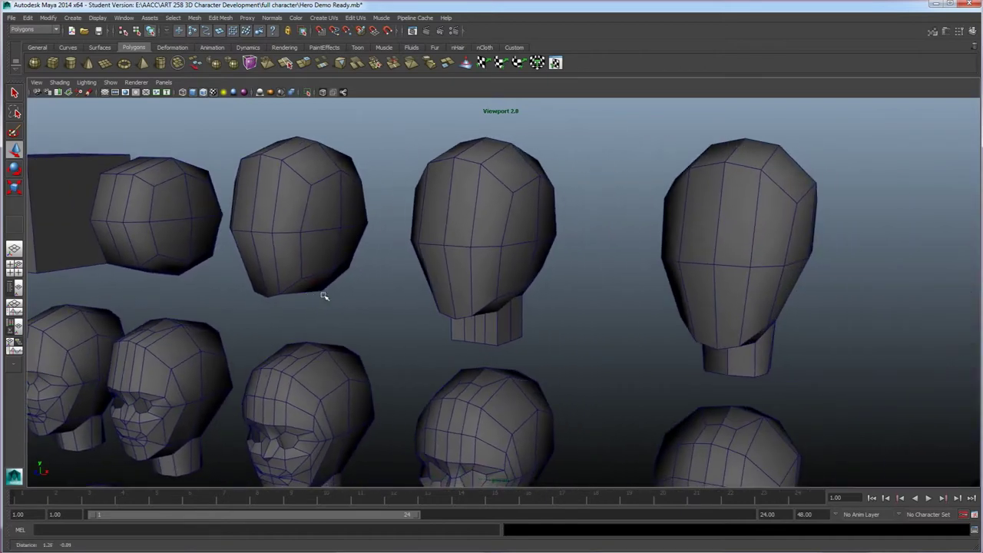
# - Examine the neck extrusion on the top-row heads from below and from the side, comparing the square and rounded necks
pyautogui.keyDown('alt'); pyautogui.moveTo(324, 296); pyautogui.dragTo(339, 235); pyautogui.keyUp('alt')
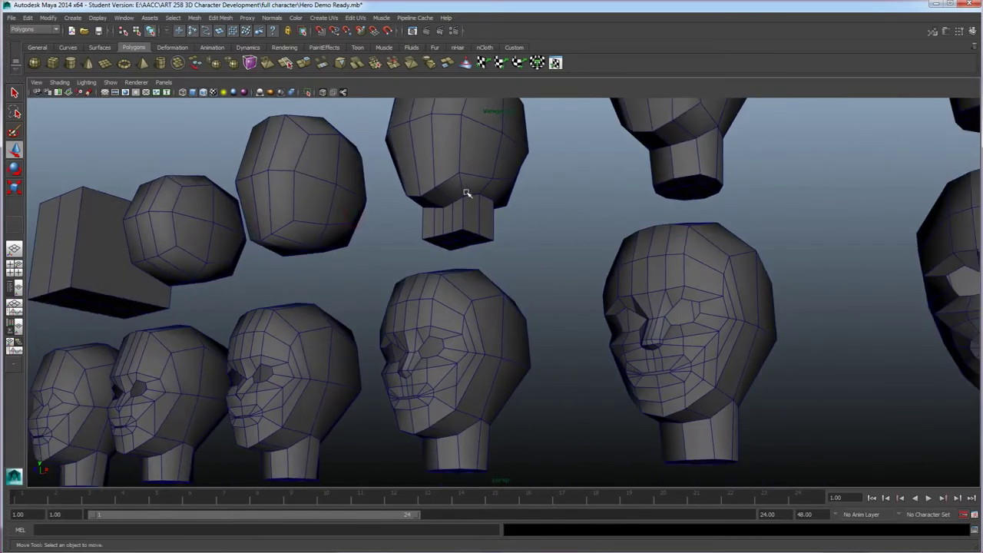
pyautogui.keyDown('alt'); pyautogui.moveTo(475, 231); pyautogui.dragTo(454, 289); pyautogui.keyUp('alt')
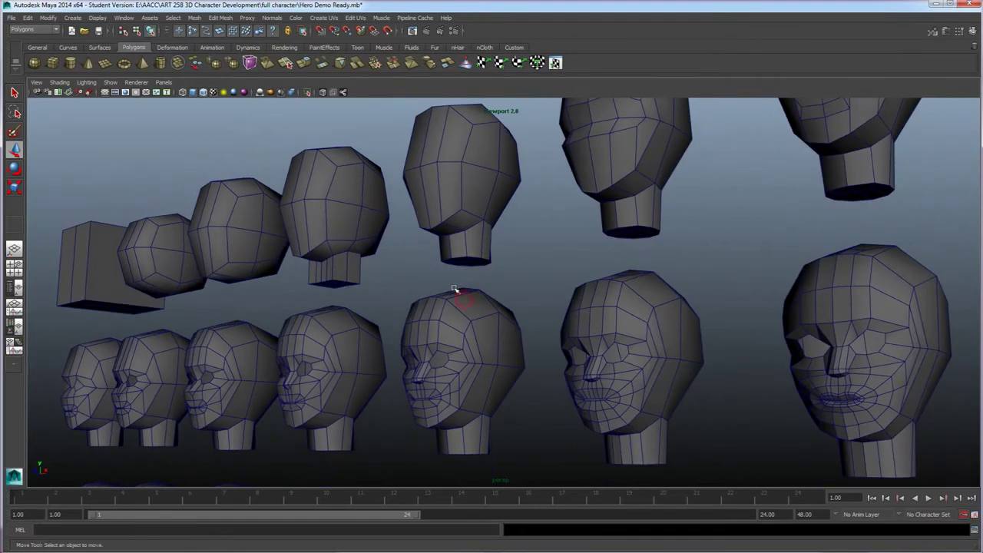
pyautogui.keyDown('alt'); pyautogui.moveTo(358, 249); pyautogui.dragTo(348, 274); pyautogui.keyUp('alt')
pyautogui.scroll(5, 348, 274)
pyautogui.keyDown('alt'); pyautogui.moveTo(347, 274); pyautogui.dragTo(406, 296, button='middle'); pyautogui.keyUp('alt')
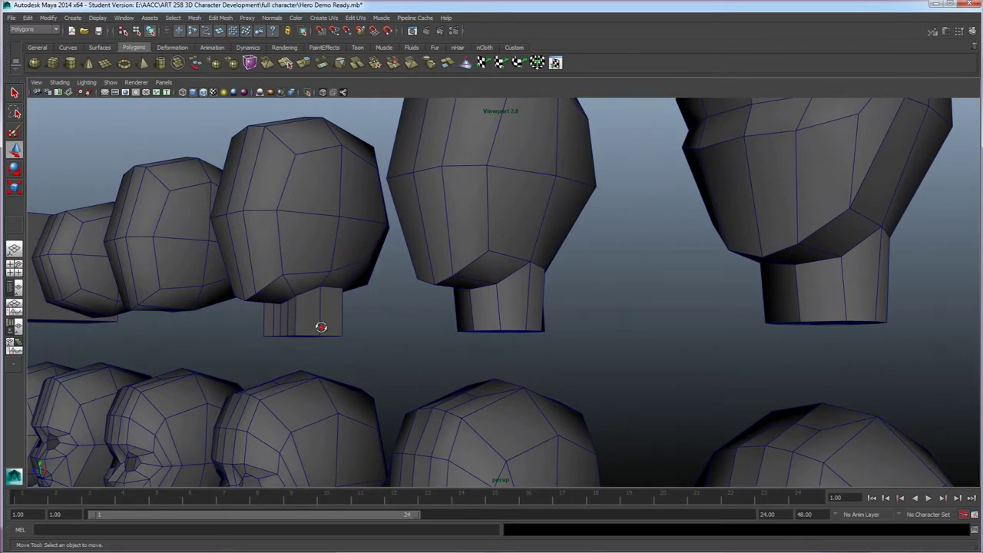
pyautogui.scroll(1, 338, 305)
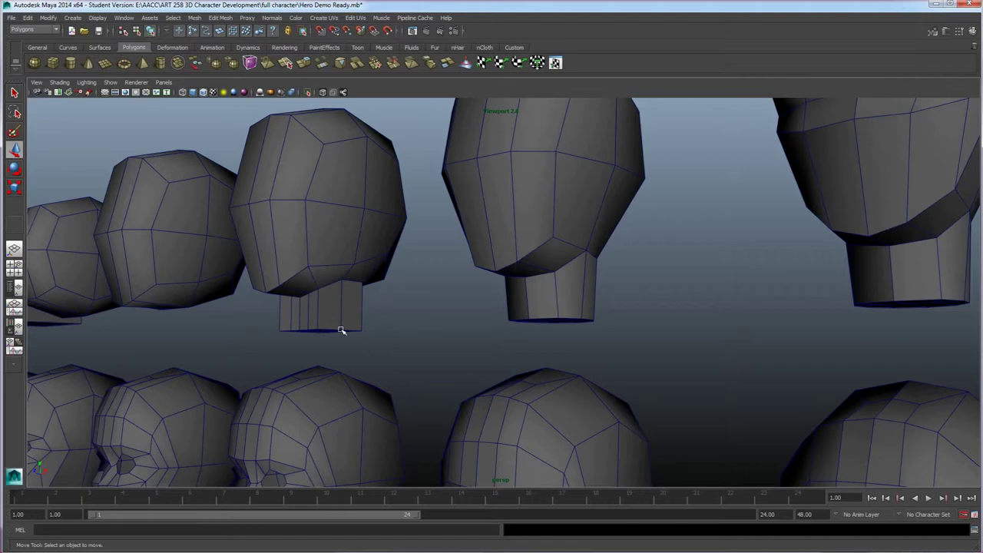
# - Examine the top-row stages where the brow, nose area and mouth edge loops are added to the head
pyautogui.keyDown('alt'); pyautogui.moveTo(393, 317); pyautogui.dragTo(495, 347); pyautogui.keyUp('alt')
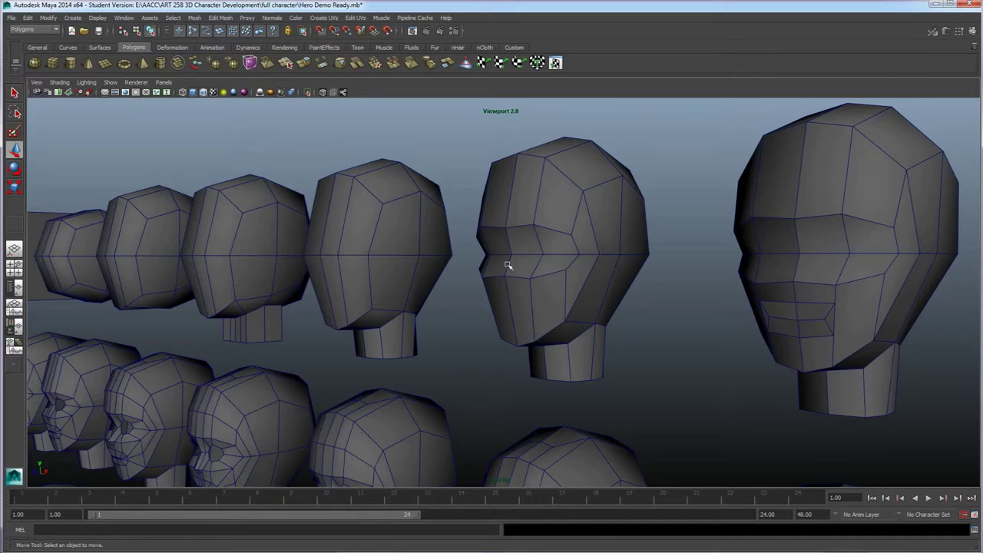
pyautogui.keyDown('alt'); pyautogui.moveTo(560, 267); pyautogui.dragTo(571, 295); pyautogui.keyUp('alt')
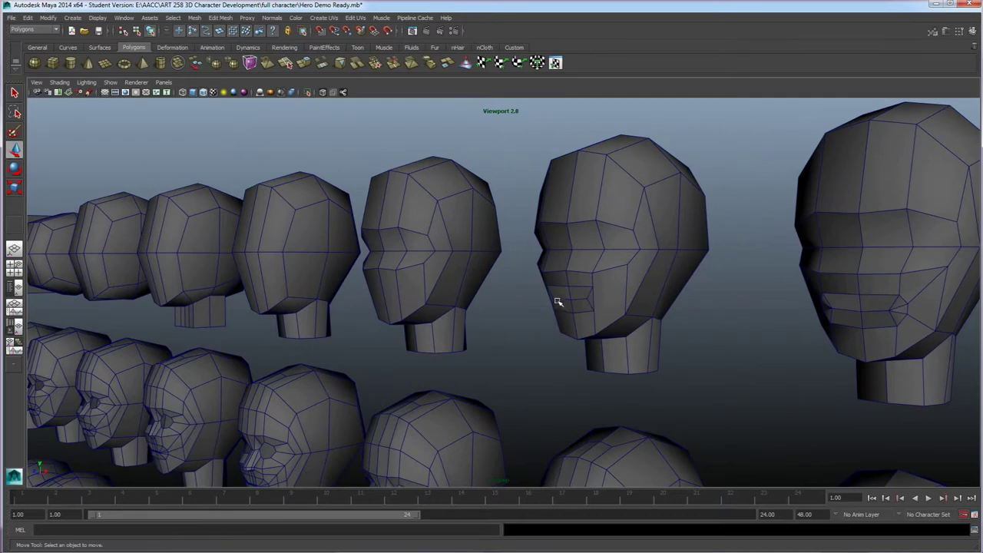
pyautogui.keyDown('alt'); pyautogui.moveTo(582, 305); pyautogui.dragTo(656, 317); pyautogui.keyUp('alt')
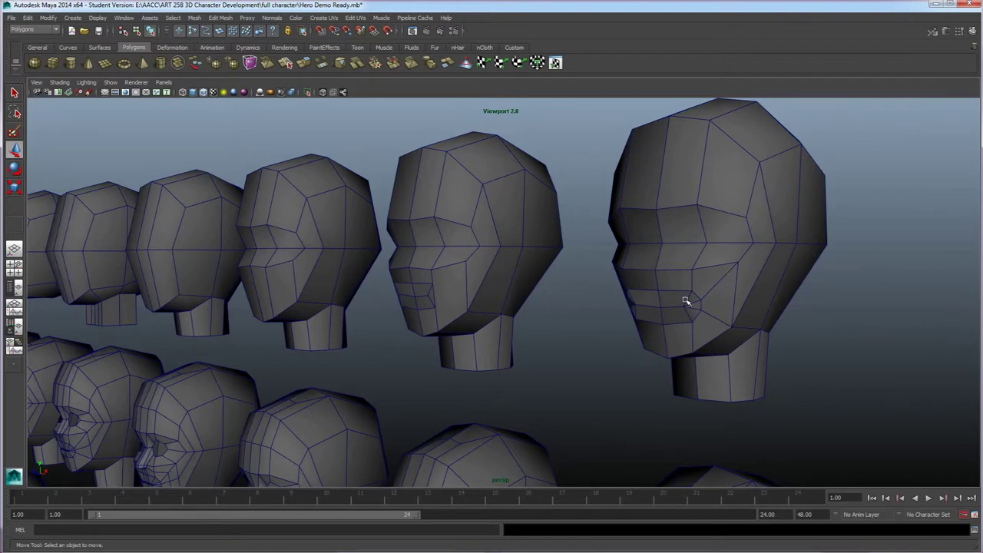
pyautogui.keyDown('alt'); pyautogui.moveTo(658, 297); pyautogui.dragTo(670, 316); pyautogui.keyUp('alt')
pyautogui.keyDown('alt'); pyautogui.moveTo(670, 316); pyautogui.dragTo(594, 318, button='middle'); pyautogui.keyUp('alt')
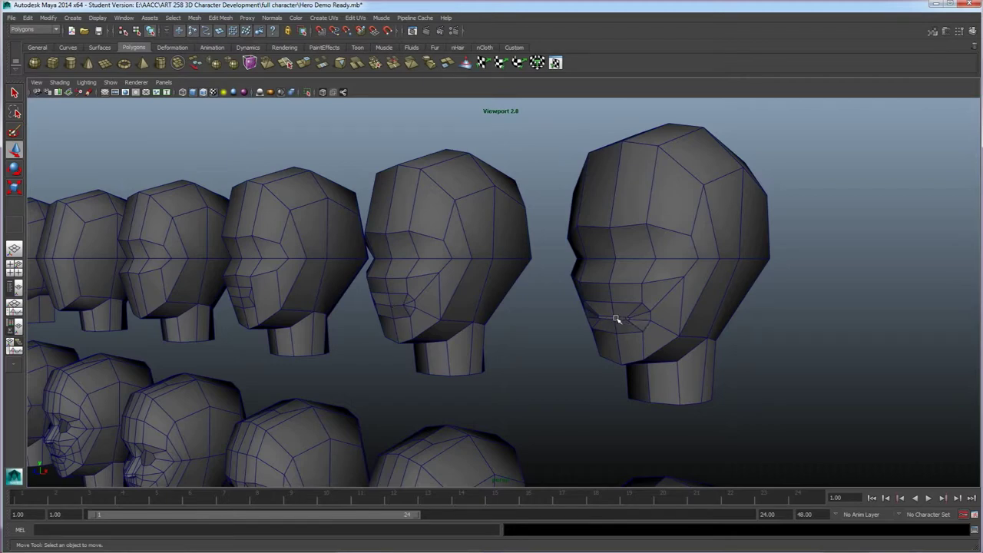
pyautogui.scroll(-5, 626, 318)
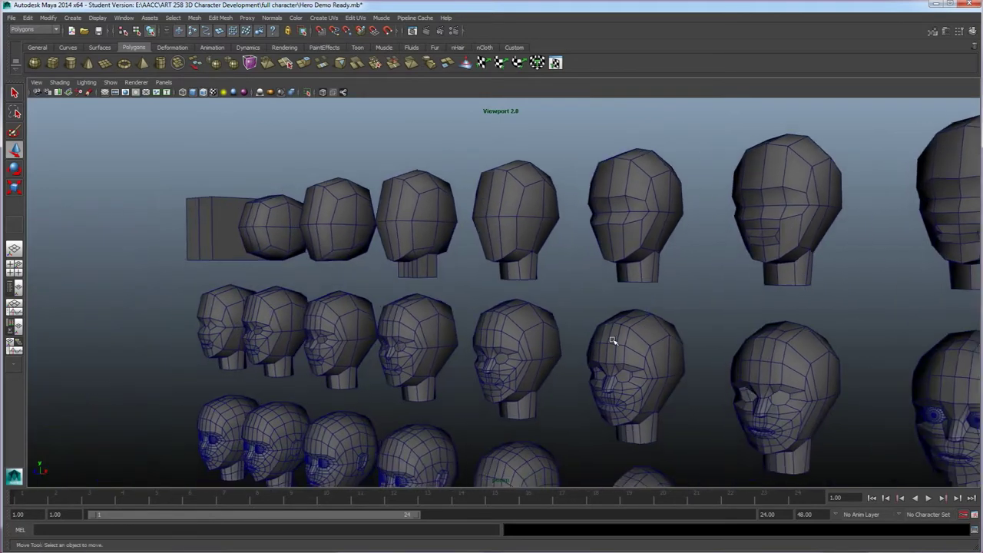
# - Examine the second-row heads up close, following the eye, nose and forehead edges from one stage to the next
pyautogui.keyDown('alt'); pyautogui.moveTo(188, 355); pyautogui.dragTo(487, 323, button='middle'); pyautogui.keyUp('alt')
pyautogui.scroll(3, 309, 346)
pyautogui.scroll(3, 441, 331)
pyautogui.keyDown('alt'); pyautogui.moveTo(487, 323); pyautogui.dragTo(461, 338); pyautogui.keyUp('alt')
pyautogui.click(406, 324)
pyautogui.click(245, 326)
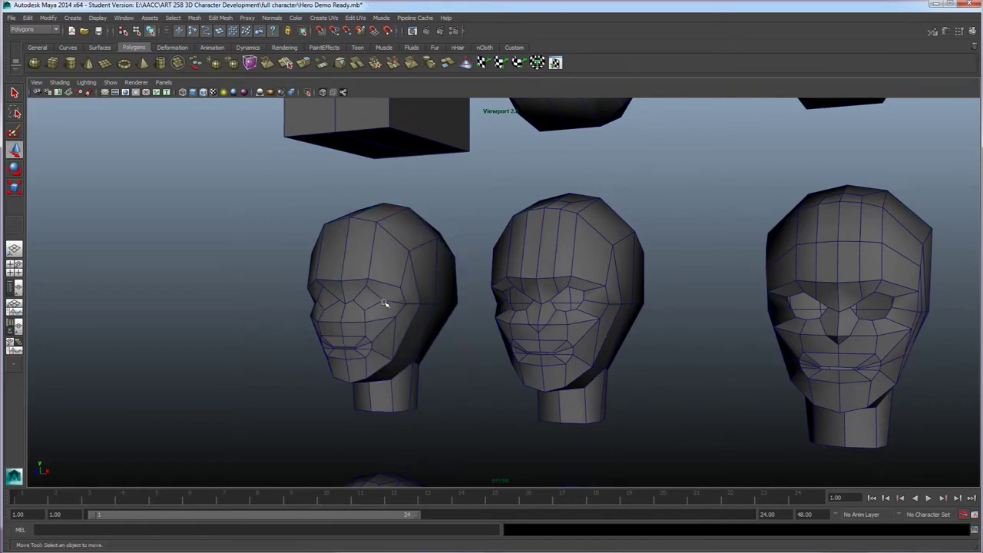
pyautogui.keyDown('alt'); pyautogui.moveTo(407, 344); pyautogui.dragTo(303, 298, button='middle'); pyautogui.keyUp('alt')
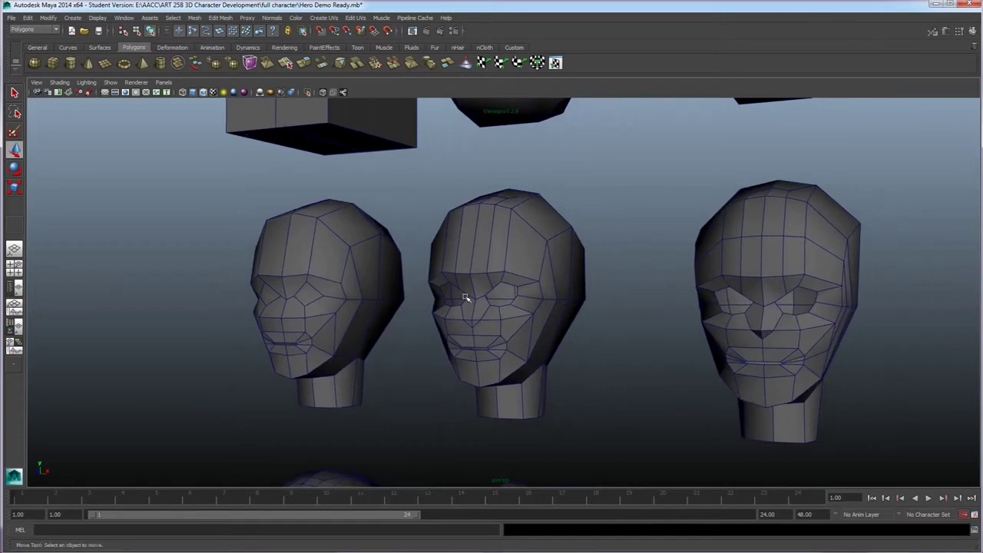
pyautogui.moveTo(501, 299)
pyautogui.keyDown('alt'); pyautogui.mouseDown()
pyautogui.moveTo(514, 296)
pyautogui.moveTo(504, 319)
pyautogui.moveTo(509, 294)
pyautogui.moveTo(509, 303)
pyautogui.mouseUp(); pyautogui.keyUp('alt')
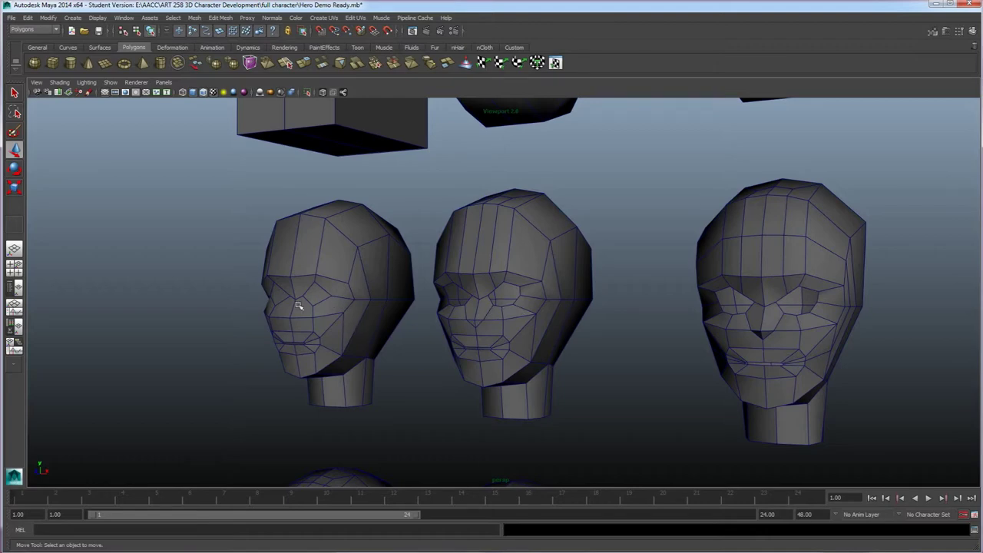
pyautogui.keyDown('alt'); pyautogui.moveTo(527, 351); pyautogui.dragTo(290, 339, button='middle'); pyautogui.keyUp('alt')
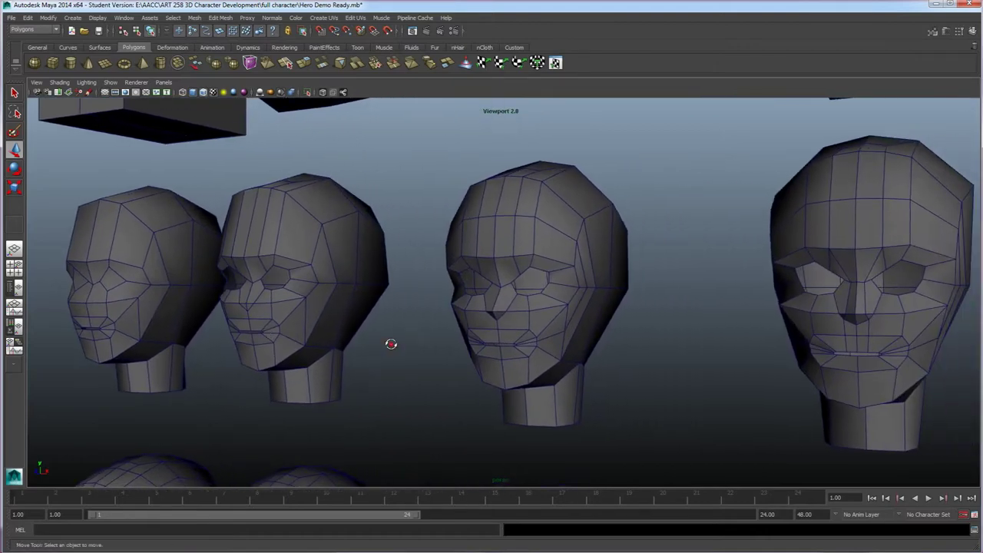
pyautogui.keyDown('alt'); pyautogui.moveTo(392, 344); pyautogui.dragTo(374, 328); pyautogui.keyUp('alt')
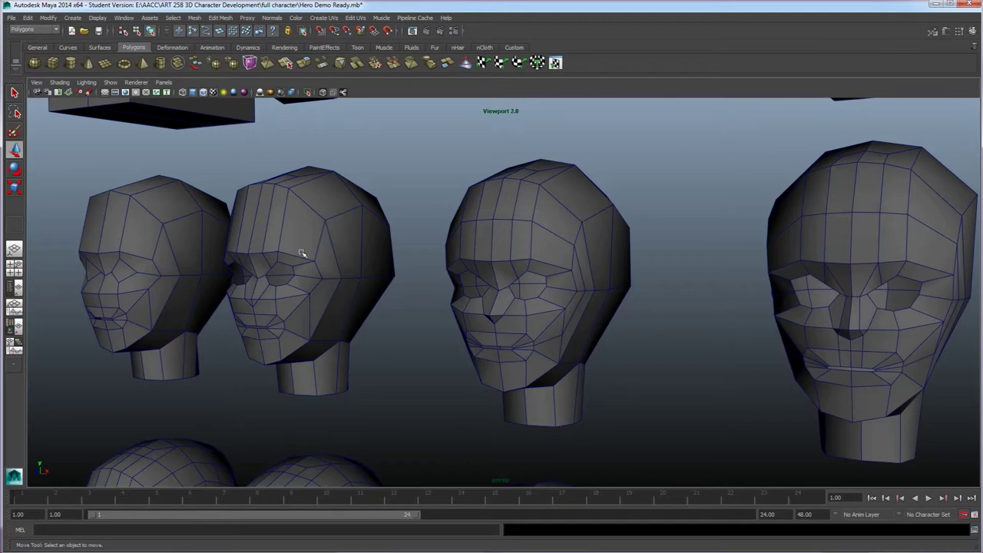
# - Examine how the nose is shaped and refined across the second-row heads, from the front and from below
pyautogui.keyDown('alt'); pyautogui.moveTo(486, 322); pyautogui.dragTo(333, 314, button='middle'); pyautogui.keyUp('alt')
pyautogui.keyDown('alt'); pyautogui.moveTo(556, 346); pyautogui.dragTo(538, 344); pyautogui.keyUp('alt')
pyautogui.keyDown('alt'); pyautogui.moveTo(543, 347); pyautogui.dragTo(504, 345, button='middle'); pyautogui.keyUp('alt')
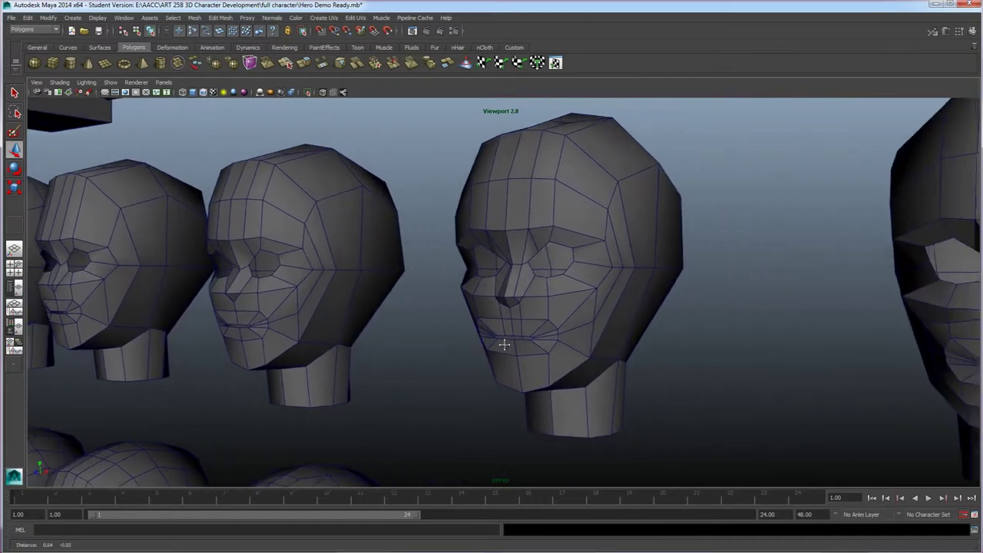
pyautogui.keyDown('alt'); pyautogui.moveTo(504, 345); pyautogui.dragTo(559, 359); pyautogui.keyUp('alt')
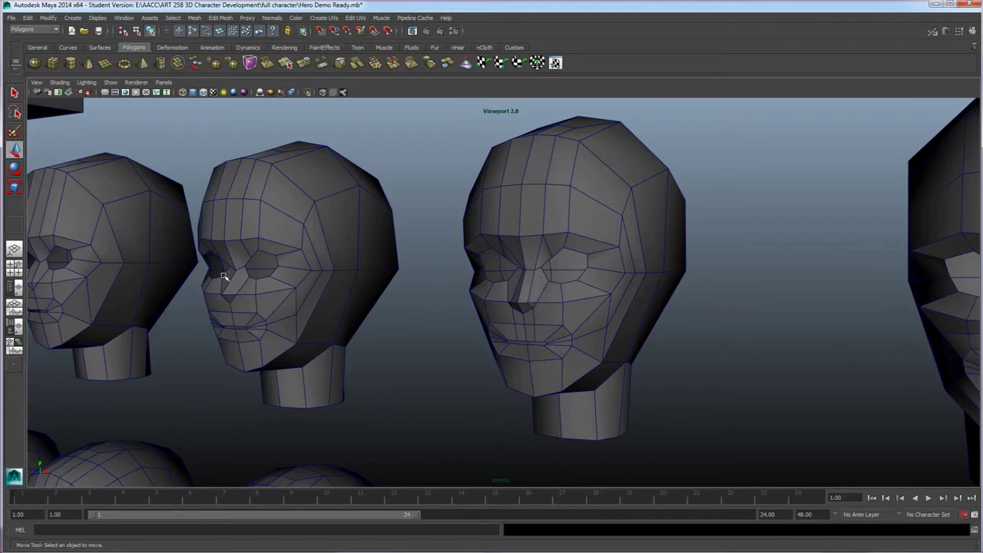
pyautogui.keyDown('alt'); pyautogui.moveTo(542, 310); pyautogui.dragTo(512, 285); pyautogui.keyUp('alt')
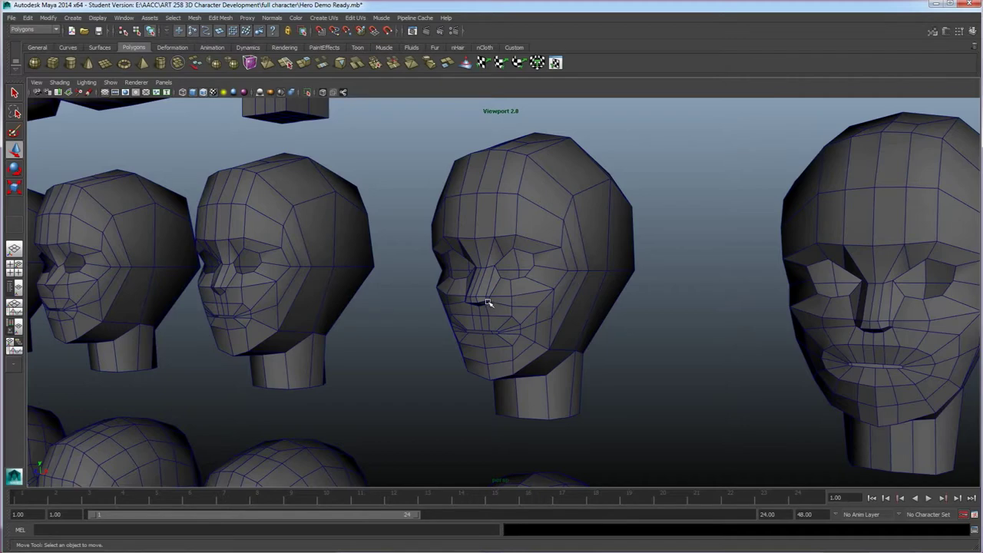
pyautogui.keyDown('alt'); pyautogui.moveTo(485, 302); pyautogui.dragTo(493, 222); pyautogui.keyUp('alt')
pyautogui.keyDown('alt'); pyautogui.moveTo(510, 176); pyautogui.dragTo(514, 200); pyautogui.keyUp('alt')
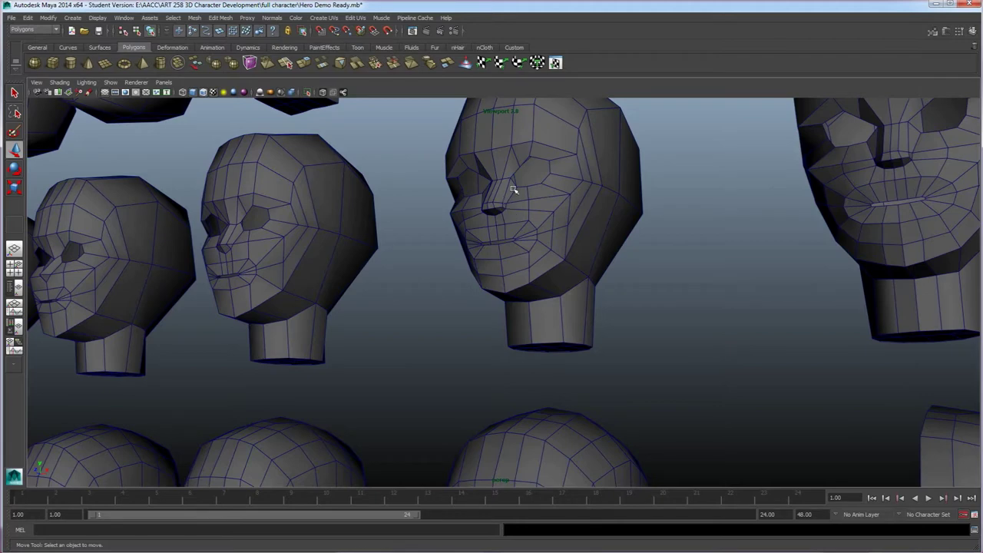
pyautogui.keyDown('alt'); pyautogui.moveTo(521, 220); pyautogui.dragTo(486, 287); pyautogui.keyUp('alt')
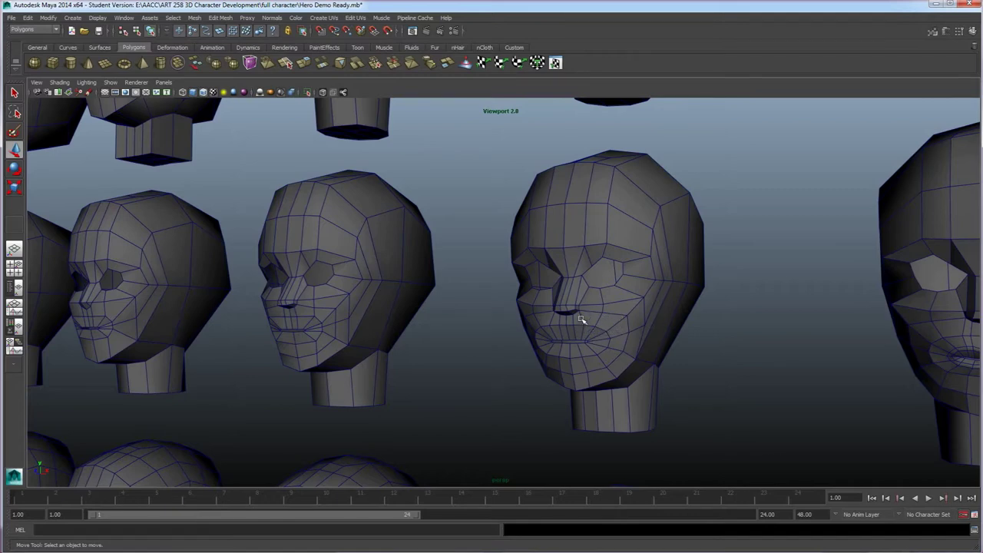
# - Examine the second-row stages where the lips gain edge loops and the eyeballs and extra head edges are added
pyautogui.keyDown('alt'); pyautogui.moveTo(590, 353); pyautogui.dragTo(547, 313); pyautogui.keyUp('alt')
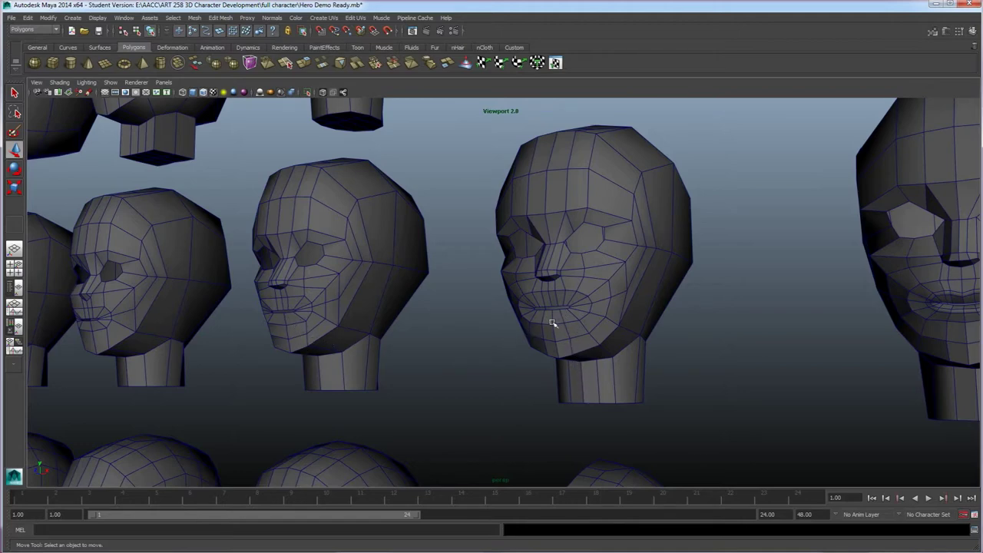
pyautogui.keyDown('alt'); pyautogui.moveTo(580, 286); pyautogui.dragTo(599, 311); pyautogui.keyUp('alt')
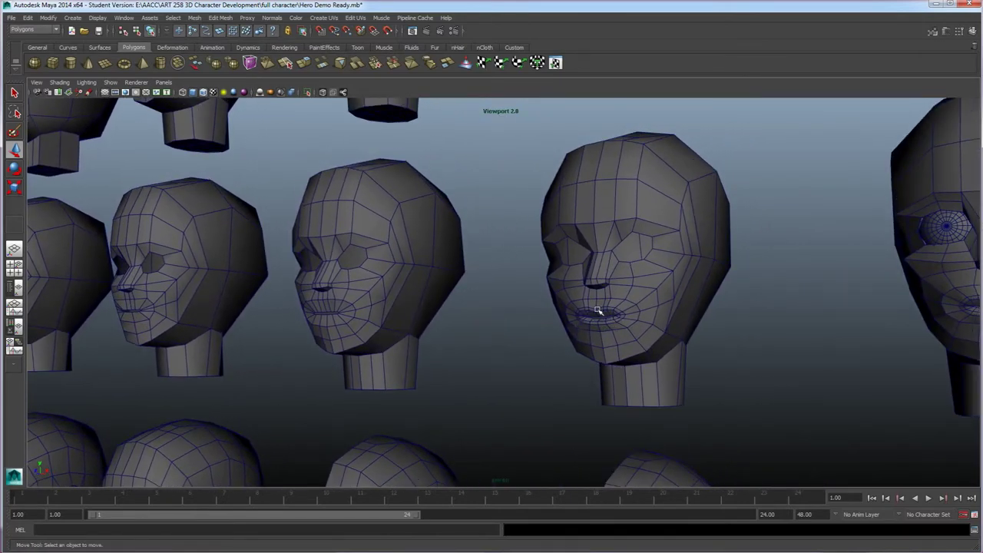
pyautogui.keyDown('alt'); pyautogui.moveTo(601, 320); pyautogui.dragTo(555, 343); pyautogui.keyUp('alt')
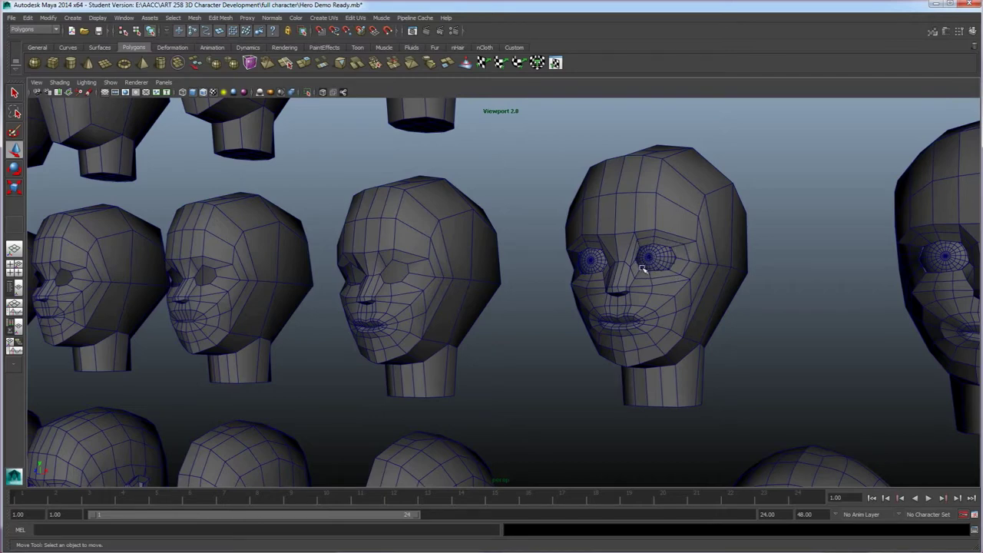
pyautogui.scroll(-2, 616, 312)
pyautogui.keyDown('alt'); pyautogui.moveTo(616, 313); pyautogui.dragTo(517, 315, button='middle'); pyautogui.keyUp('alt')
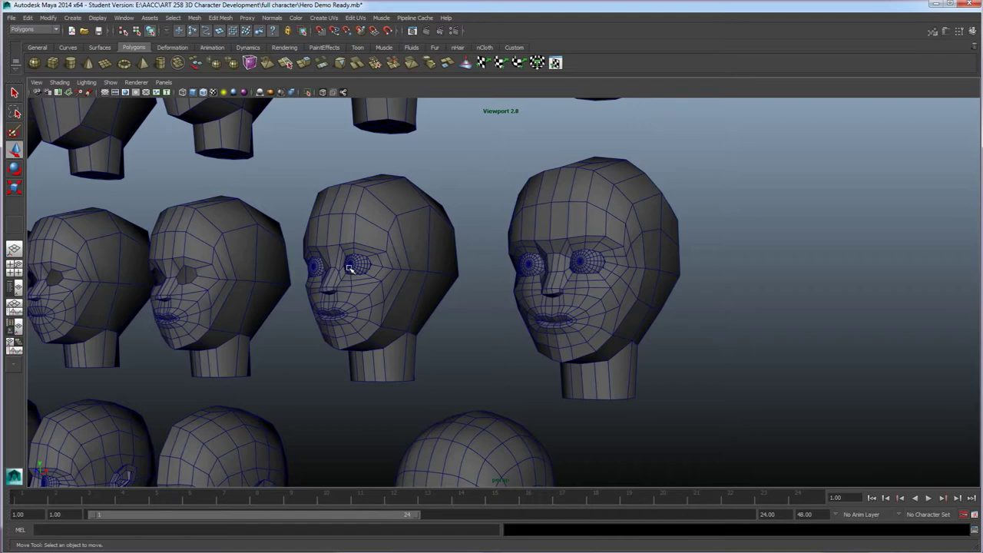
pyautogui.scroll(-2, 358, 263)
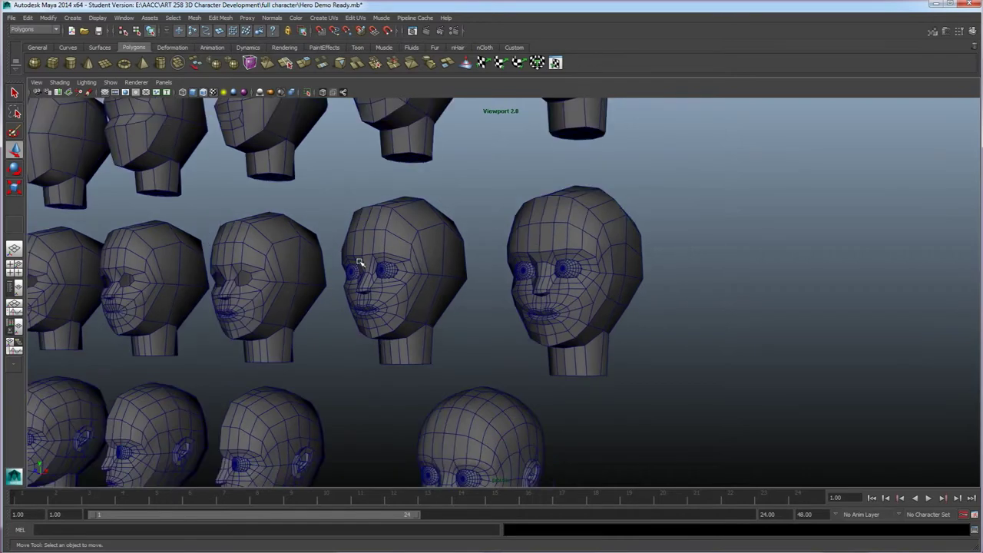
pyautogui.scroll(-2, 472, 304)
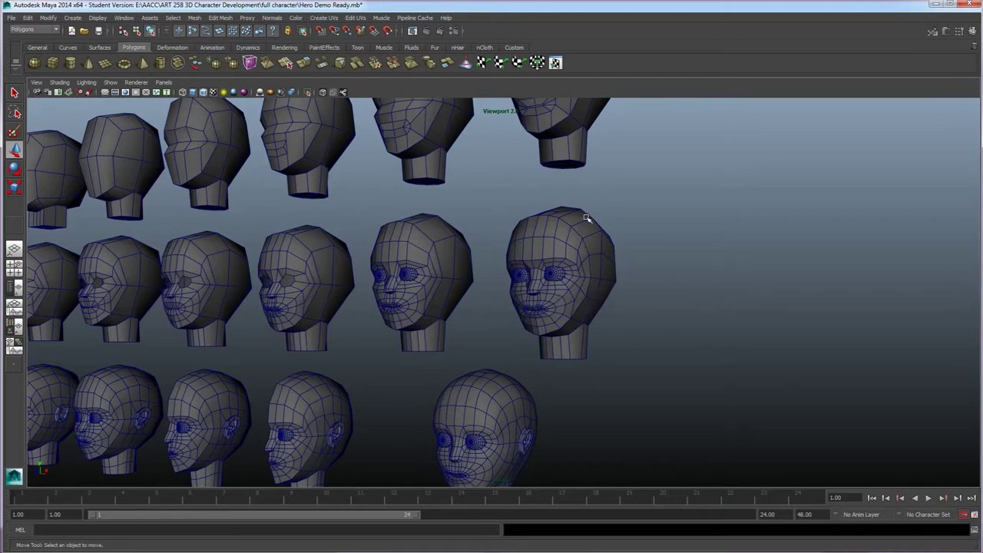
# - Compare the first heads of the third row with the last head of the second row
pyautogui.keyDown('alt'); pyautogui.moveTo(471, 326); pyautogui.dragTo(848, 277, button='middle'); pyautogui.keyUp('alt')
pyautogui.scroll(7, 447, 327)
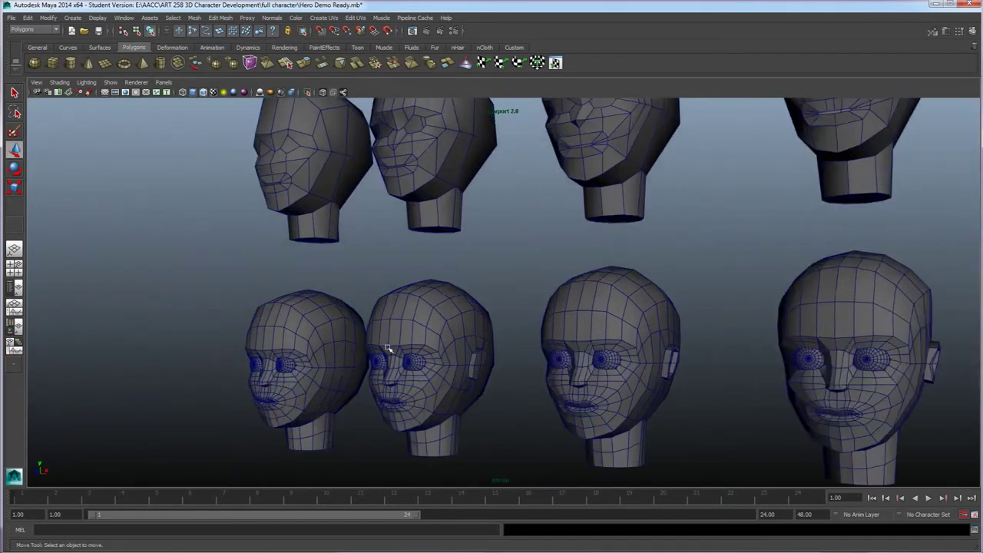
pyautogui.scroll(6, 388, 348)
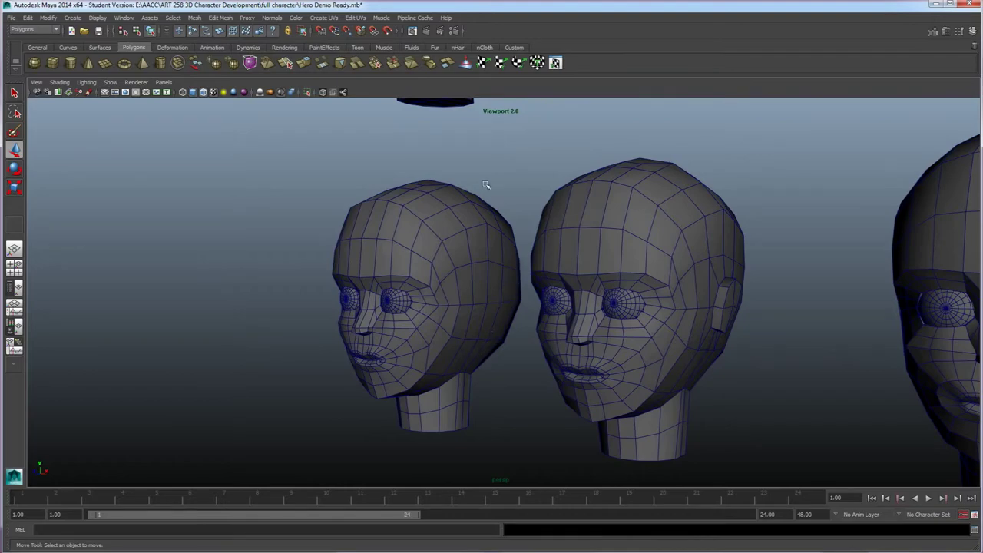
pyautogui.scroll(-5, 496, 226)
pyautogui.scroll(-1, 496, 227)
pyautogui.keyDown('alt'); pyautogui.moveTo(689, 230); pyautogui.dragTo(349, 264, button='middle'); pyautogui.keyUp('alt')
pyautogui.scroll(-1, 538, 265)
pyautogui.keyDown('alt'); pyautogui.moveTo(667, 266); pyautogui.dragTo(146, 302, button='middle'); pyautogui.keyUp('alt')
pyautogui.scroll(-1, 571, 282)
pyautogui.scroll(-1, 572, 282)
pyautogui.scroll(-2, 648, 285)
pyautogui.keyDown('alt'); pyautogui.moveTo(648, 285); pyautogui.dragTo(486, 226, button='middle'); pyautogui.keyUp('alt')
pyautogui.keyDown('alt'); pyautogui.moveTo(597, 178); pyautogui.dragTo(578, 326, button='middle'); pyautogui.keyUp('alt')
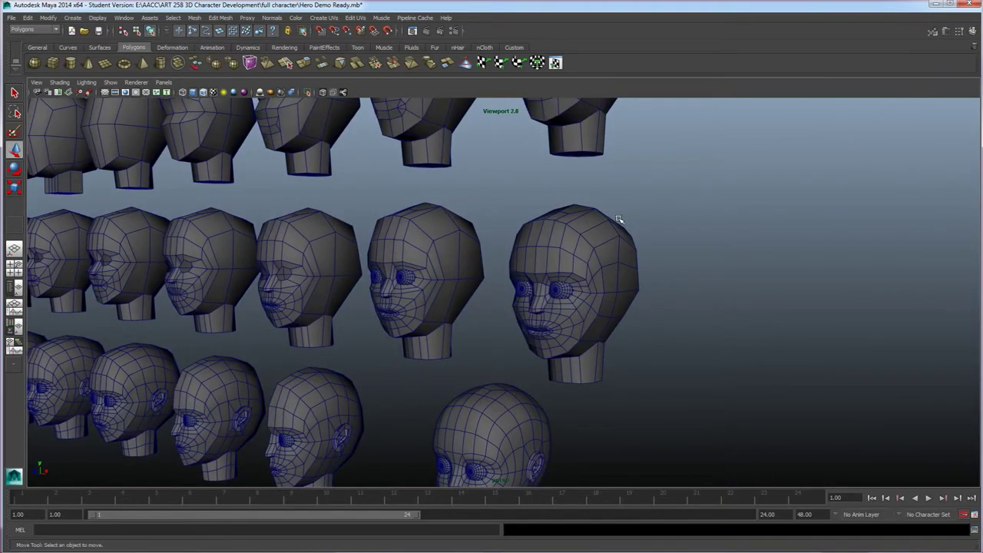
# - Examine the first third-row heads up close, following the edges around the neck, jaw and side of the head
pyautogui.keyDown('alt'); pyautogui.moveTo(291, 307); pyautogui.dragTo(606, 271, button='middle'); pyautogui.keyUp('alt')
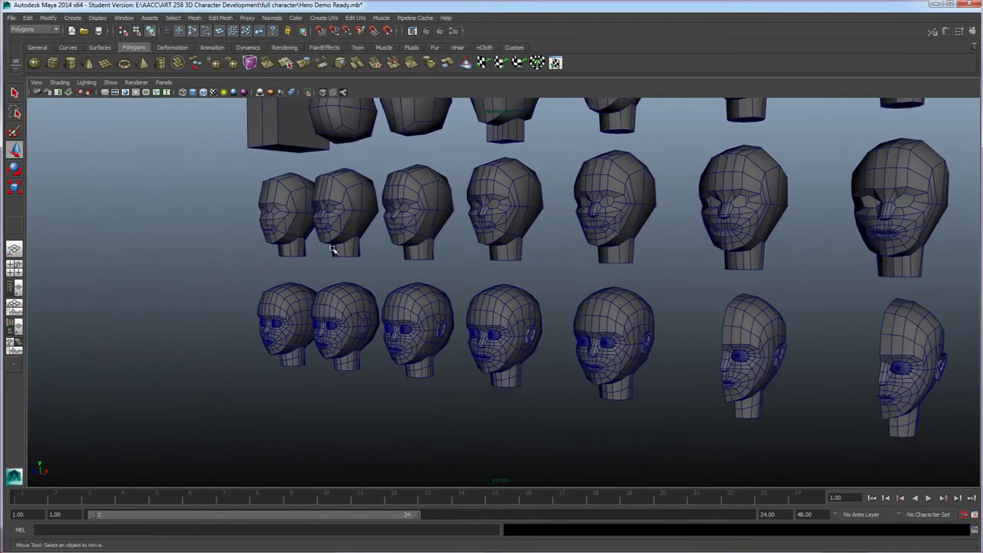
pyautogui.scroll(4, 336, 250)
pyautogui.keyDown('alt'); pyautogui.moveTo(244, 235); pyautogui.dragTo(409, 281, button='middle'); pyautogui.keyUp('alt')
pyautogui.scroll(2, 409, 282)
pyautogui.keyDown('alt'); pyautogui.moveTo(429, 235); pyautogui.dragTo(527, 202, button='middle'); pyautogui.keyUp('alt')
pyautogui.keyDown('alt'); pyautogui.moveTo(452, 356); pyautogui.dragTo(465, 202, button='middle'); pyautogui.keyUp('alt')
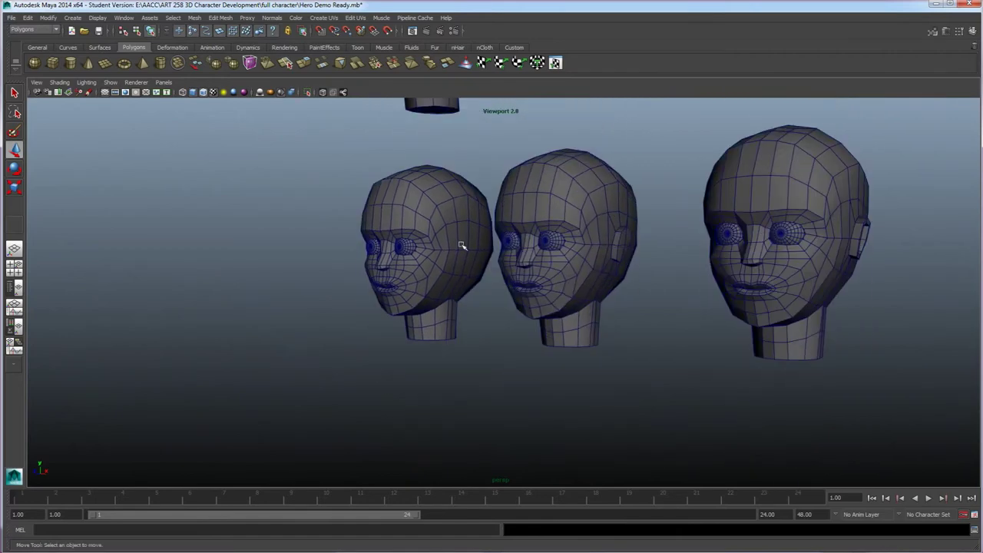
pyautogui.scroll(3, 435, 345)
pyautogui.keyDown('alt'); pyautogui.moveTo(464, 307); pyautogui.dragTo(500, 280, button='middle'); pyautogui.keyUp('alt')
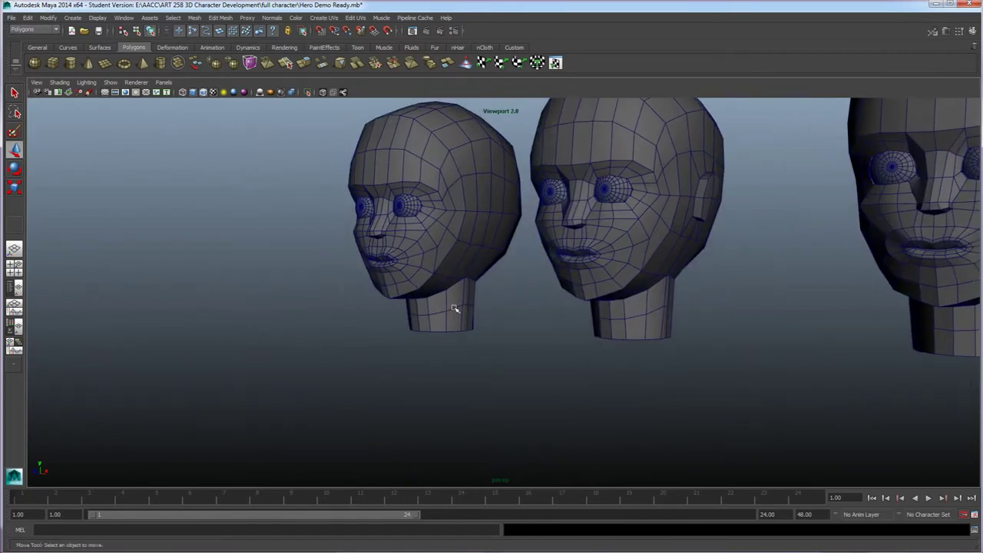
pyautogui.keyDown('alt'); pyautogui.moveTo(480, 310); pyautogui.dragTo(380, 342, button='middle'); pyautogui.keyUp('alt')
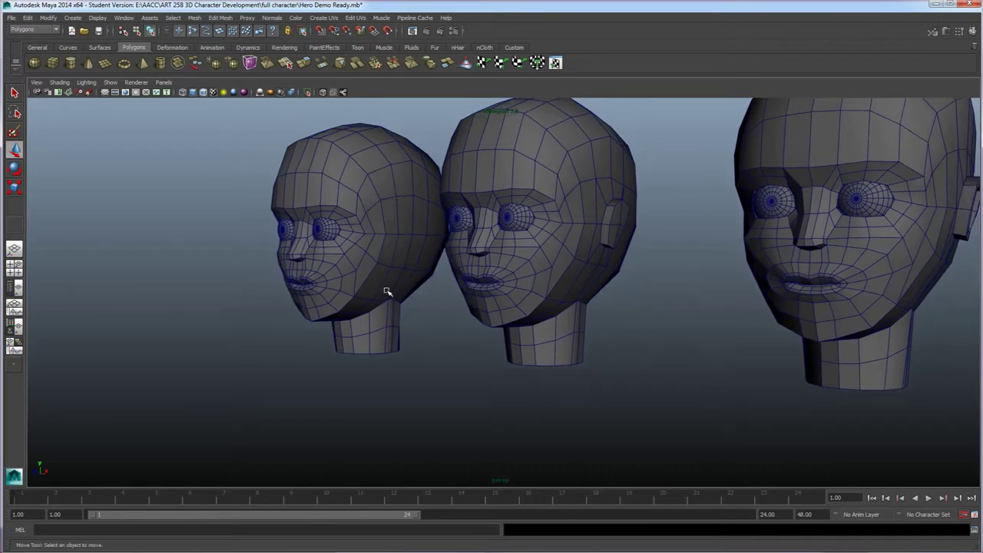
pyautogui.keyDown('alt'); pyautogui.moveTo(430, 285); pyautogui.dragTo(398, 305); pyautogui.keyUp('alt')
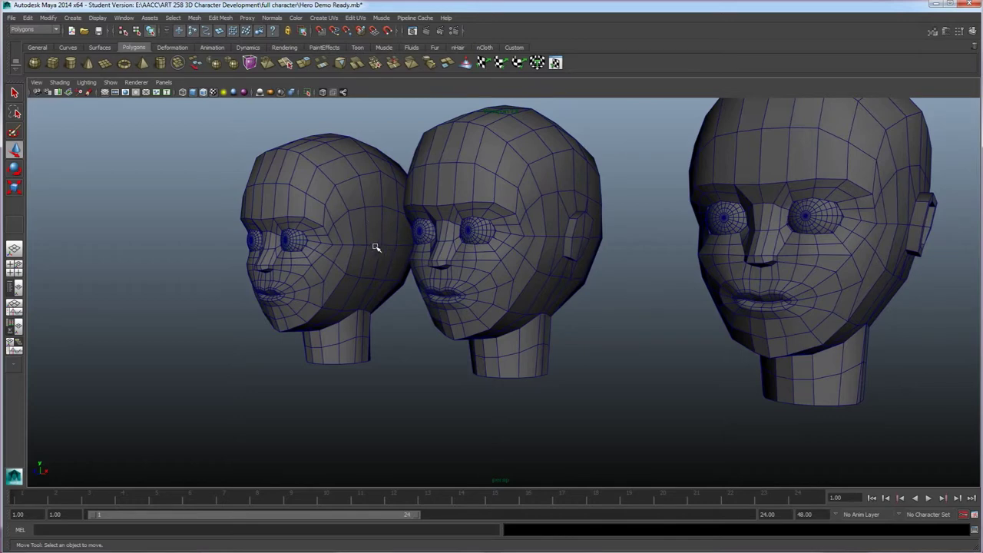
# - Examine how the ear is extruded and hollowed on the third-row heads, viewing it from the side and behind
pyautogui.keyDown('alt'); pyautogui.moveTo(583, 245); pyautogui.dragTo(709, 259); pyautogui.keyUp('alt')
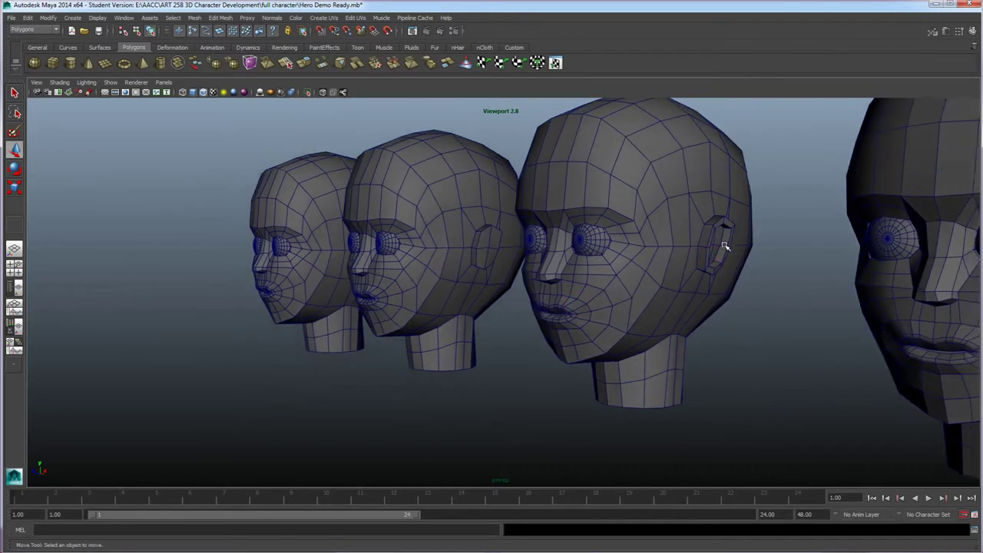
pyautogui.keyDown('alt'); pyautogui.moveTo(716, 246); pyautogui.dragTo(687, 265); pyautogui.keyUp('alt')
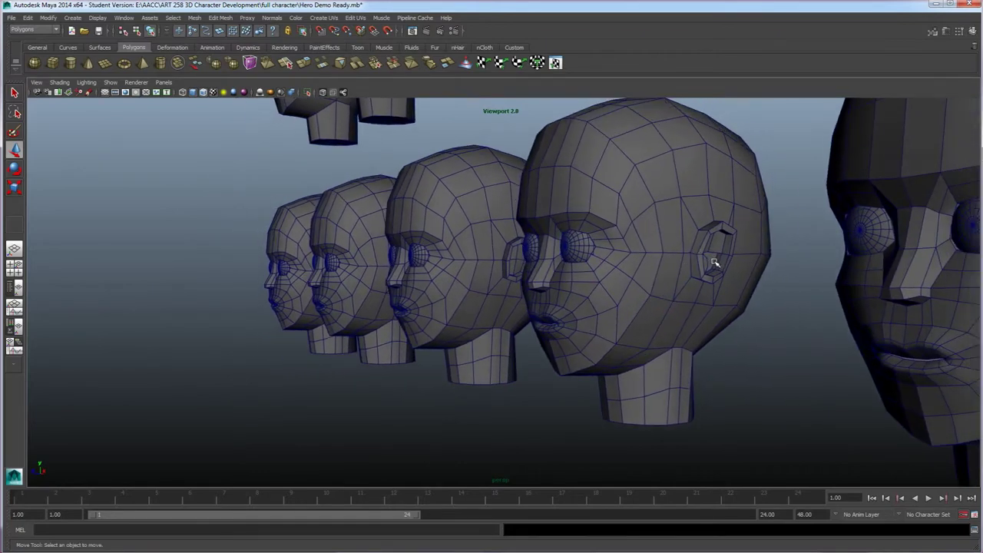
pyautogui.keyDown('alt'); pyautogui.moveTo(714, 262); pyautogui.dragTo(705, 274); pyautogui.keyUp('alt')
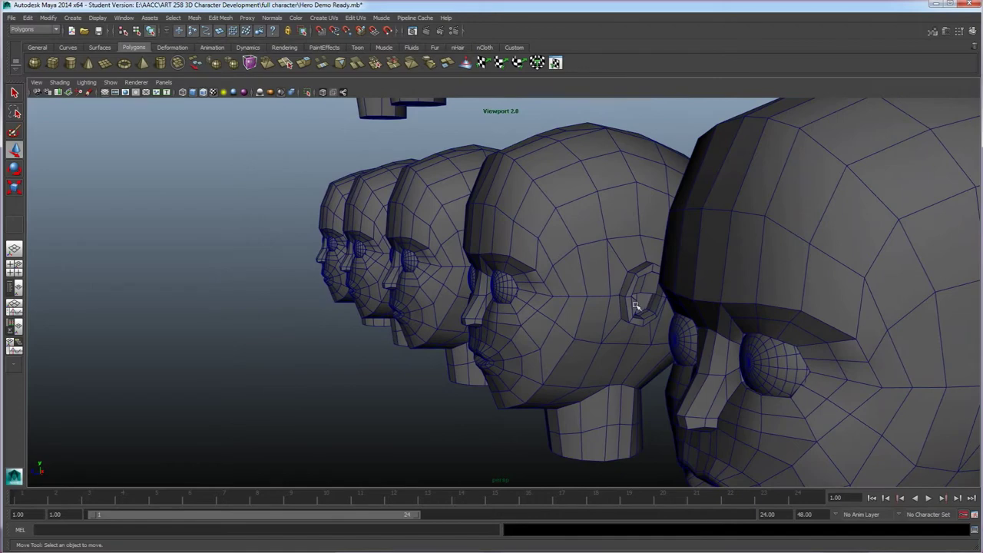
pyautogui.keyDown('alt'); pyautogui.moveTo(631, 302); pyautogui.dragTo(556, 306); pyautogui.keyUp('alt')
pyautogui.scroll(4, 415, 302)
pyautogui.keyDown('alt'); pyautogui.moveTo(414, 301); pyautogui.dragTo(457, 297, button='middle'); pyautogui.keyUp('alt')
pyautogui.keyDown('alt'); pyautogui.moveTo(456, 297); pyautogui.dragTo(394, 284); pyautogui.keyUp('alt')
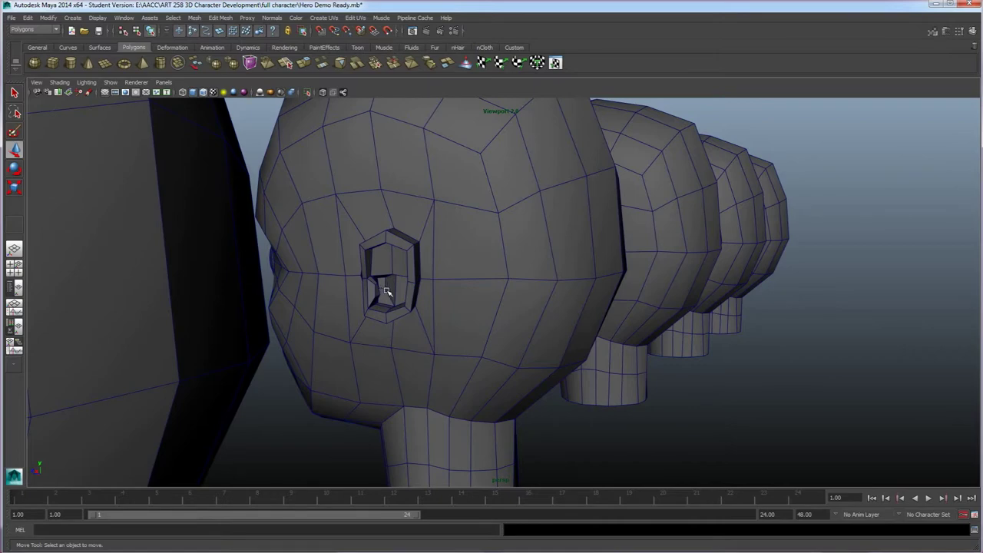
pyautogui.keyDown('alt'); pyautogui.moveTo(383, 309); pyautogui.dragTo(467, 310); pyautogui.keyUp('alt')
pyautogui.moveTo(691, 312)
pyautogui.keyDown('alt'); pyautogui.mouseDown()
pyautogui.moveTo(622, 303)
pyautogui.moveTo(686, 295)
pyautogui.mouseUp(); pyautogui.keyUp('alt')
# - Examine the more detailed ear on the last complete head of the third row
pyautogui.scroll(-2, 728, 255)
pyautogui.keyDown('alt'); pyautogui.moveTo(717, 272); pyautogui.dragTo(592, 279, button='middle'); pyautogui.keyUp('alt')
pyautogui.scroll(-1, 593, 281)
pyautogui.keyDown('alt'); pyautogui.moveTo(669, 291); pyautogui.dragTo(658, 269); pyautogui.keyUp('alt')
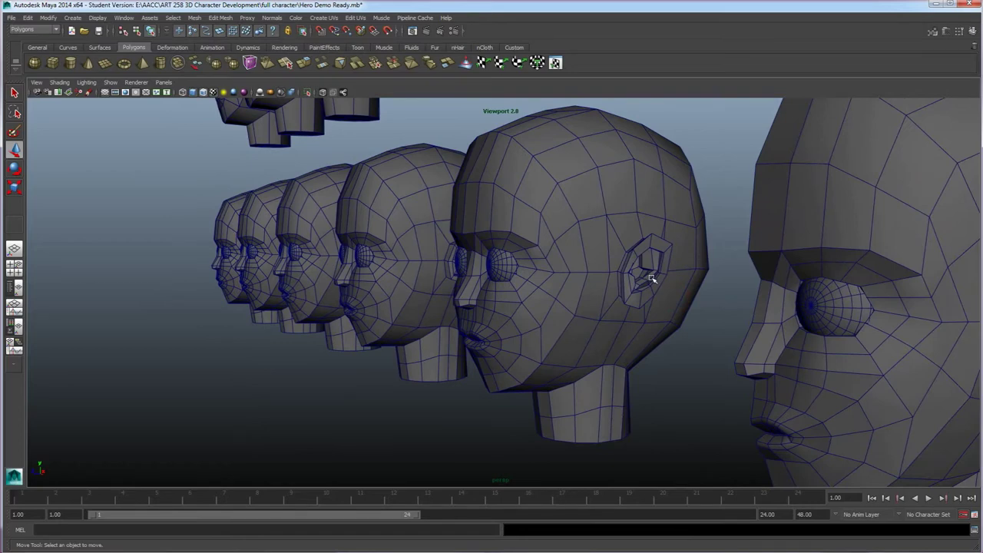
pyautogui.keyDown('alt'); pyautogui.moveTo(649, 274); pyautogui.dragTo(665, 285); pyautogui.keyUp('alt')
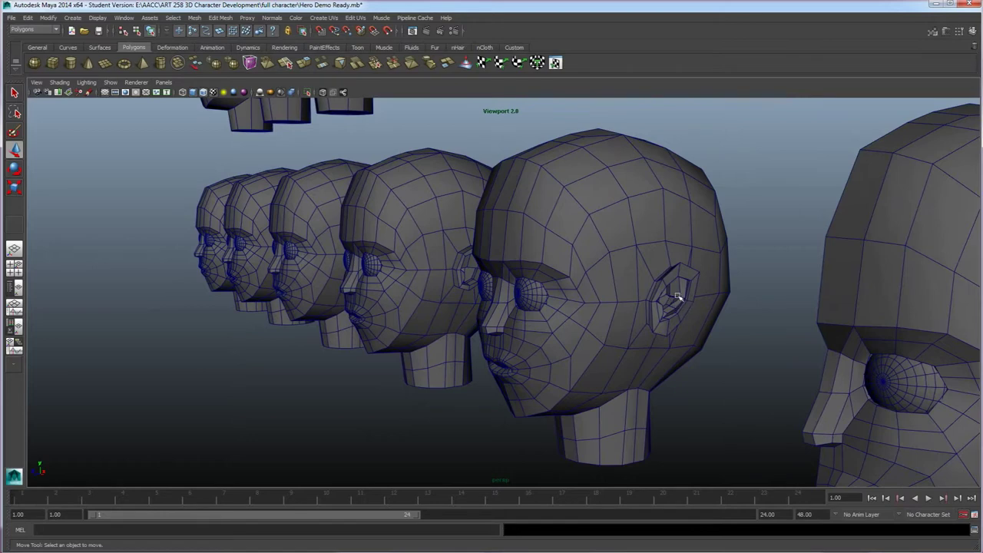
pyautogui.keyDown('alt'); pyautogui.moveTo(695, 327); pyautogui.dragTo(671, 259); pyautogui.keyUp('alt')
# - Preview the head with the detailed ear in smooth mesh display and return it to unsmoothed display
pyautogui.click(686, 246)
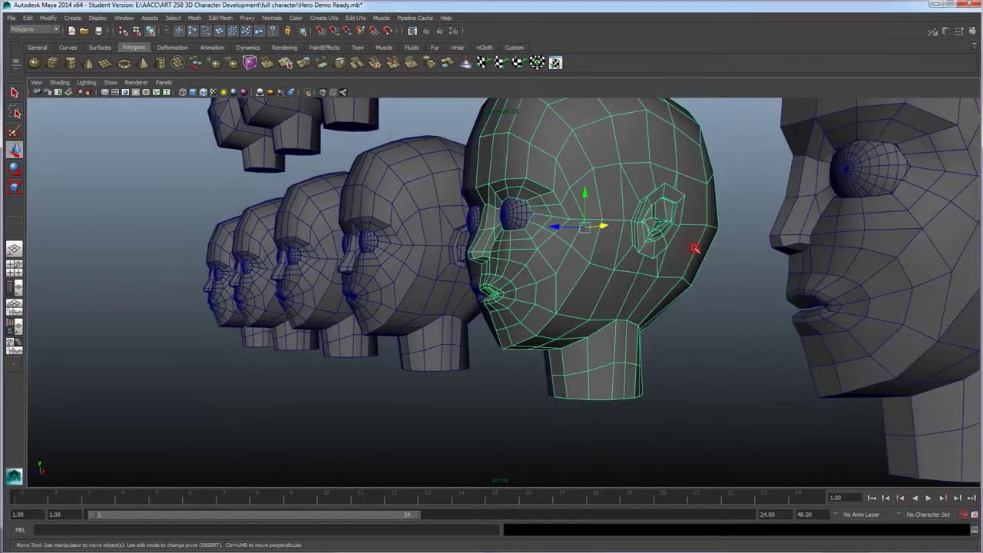
pyautogui.press('3')
pyautogui.click(721, 274)
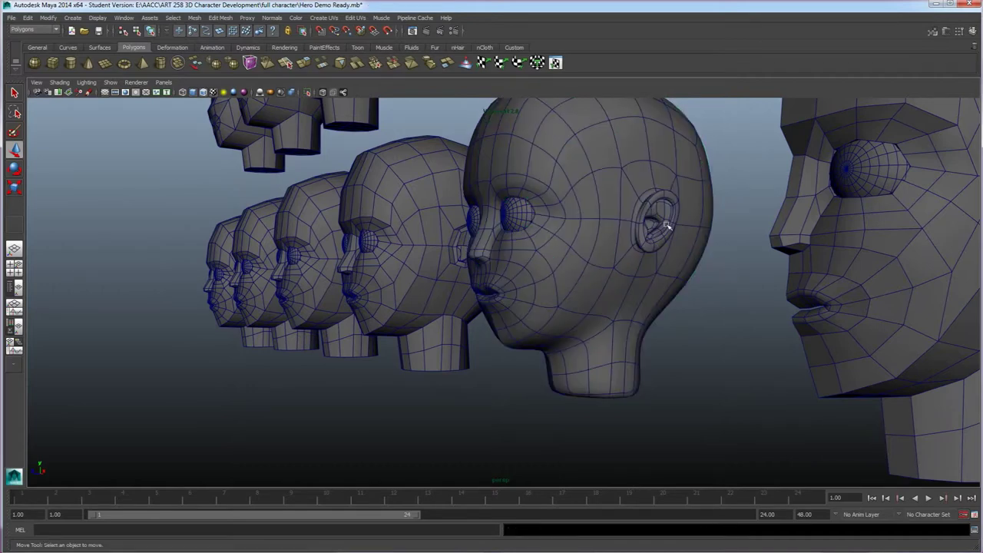
pyautogui.click(686, 226)
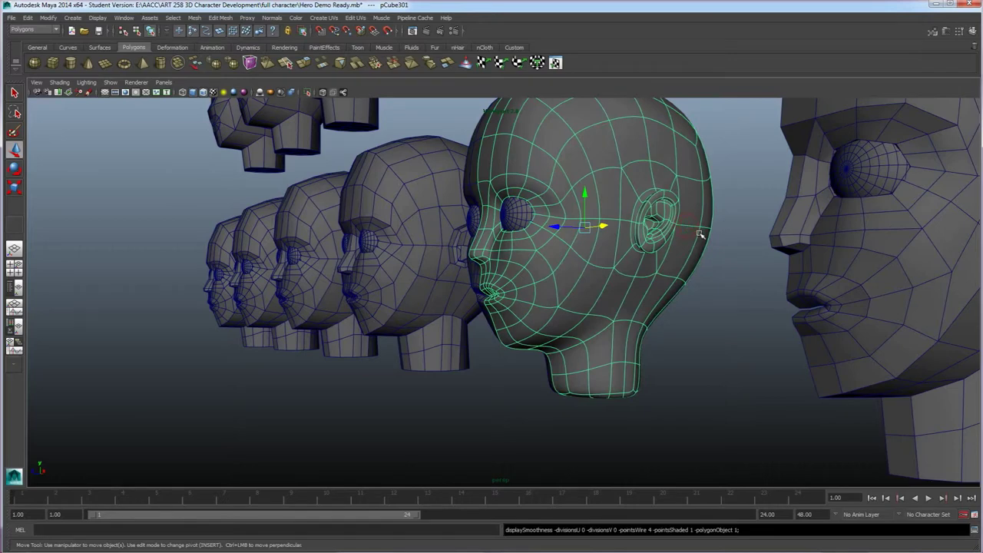
pyautogui.press('1')
pyautogui.click(740, 254)
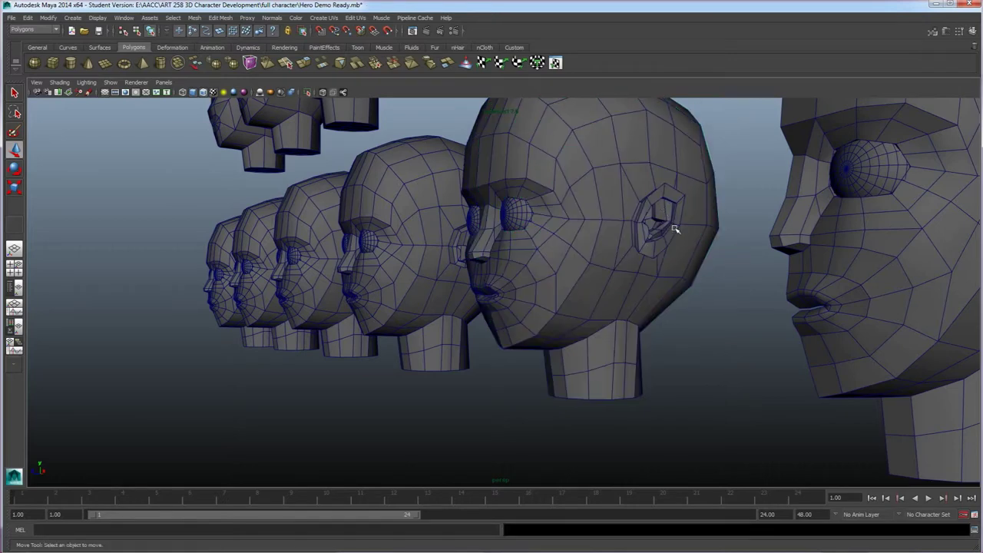
# - Examine the third-row half heads from the inside and select the first one to inspect its mouth cavity
pyautogui.scroll(-3, 673, 228)
pyautogui.keyDown('alt'); pyautogui.moveTo(675, 254); pyautogui.dragTo(609, 251, button='middle'); pyautogui.keyUp('alt')
pyautogui.keyDown('alt'); pyautogui.moveTo(609, 251); pyautogui.dragTo(408, 203); pyautogui.keyUp('alt')
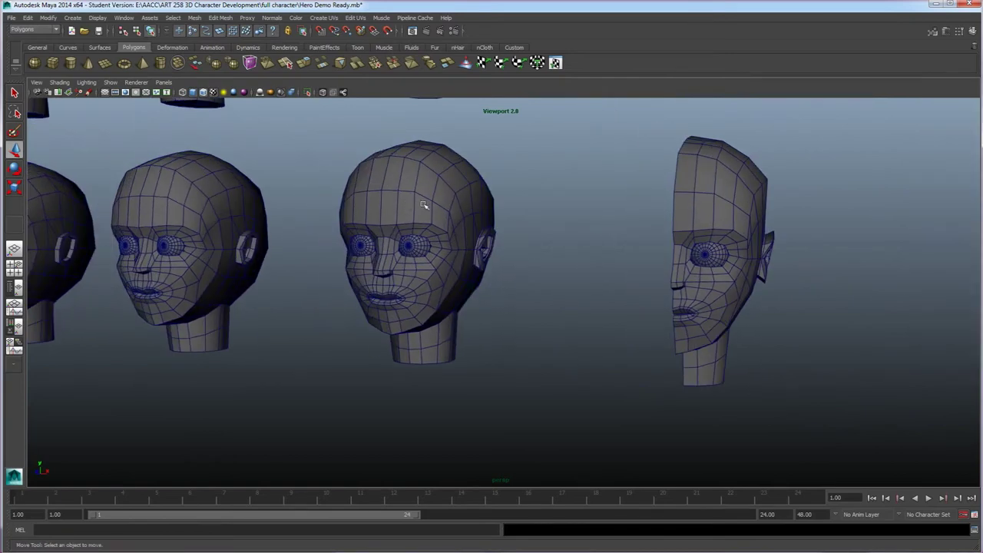
pyautogui.keyDown('alt'); pyautogui.moveTo(494, 299); pyautogui.dragTo(541, 293); pyautogui.keyUp('alt')
pyautogui.keyDown('alt'); pyautogui.moveTo(651, 276); pyautogui.dragTo(530, 284, button='middle'); pyautogui.keyUp('alt')
pyautogui.keyDown('alt'); pyautogui.moveTo(531, 285); pyautogui.dragTo(612, 279); pyautogui.keyUp('alt')
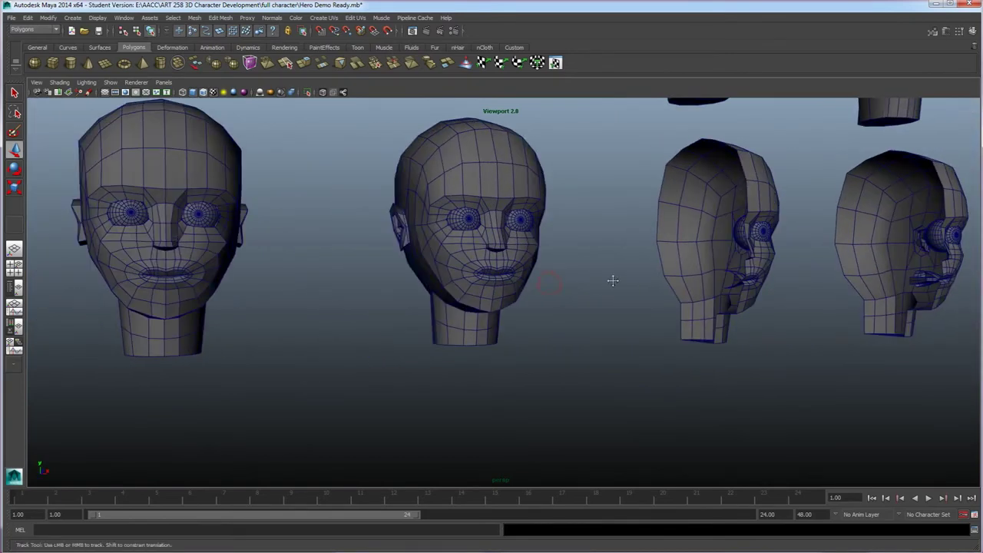
pyautogui.keyDown('alt'); pyautogui.moveTo(612, 279); pyautogui.dragTo(512, 294, button='middle'); pyautogui.keyUp('alt')
pyautogui.scroll(4, 511, 294)
pyautogui.keyDown('alt'); pyautogui.moveTo(511, 294); pyautogui.dragTo(548, 297); pyautogui.keyUp('alt')
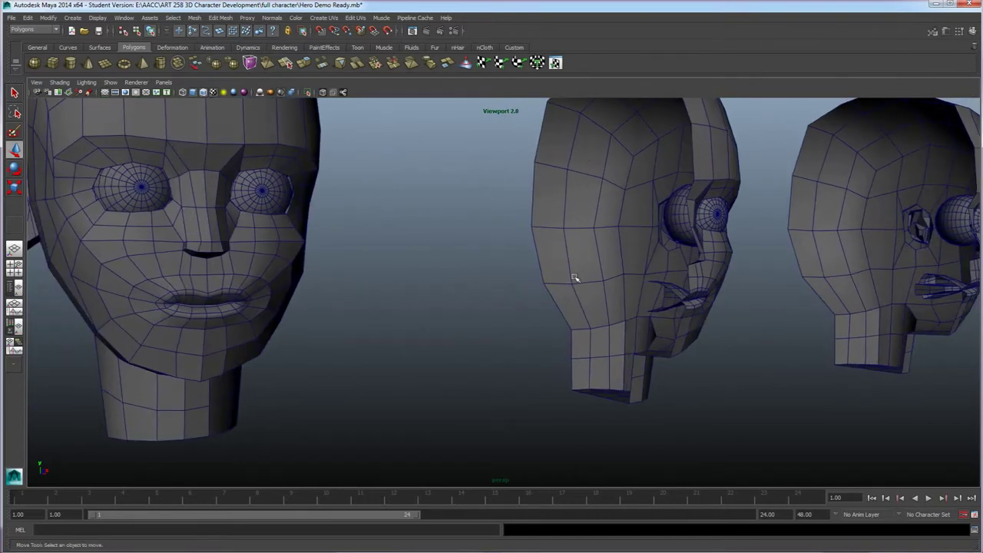
pyautogui.keyDown('alt'); pyautogui.moveTo(569, 274); pyautogui.dragTo(555, 308); pyautogui.keyUp('alt')
pyautogui.click(569, 305)
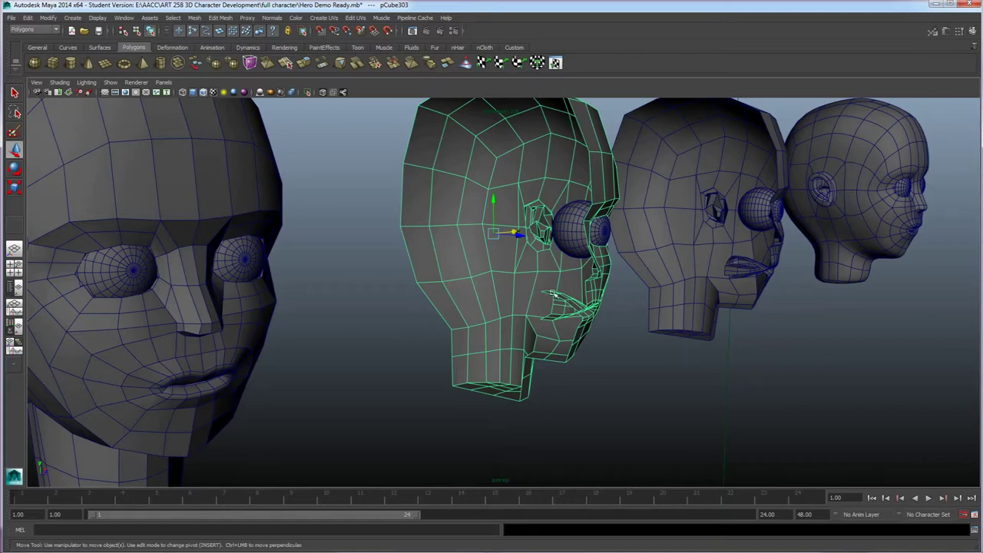
pyautogui.keyDown('alt'); pyautogui.moveTo(587, 313); pyautogui.dragTo(528, 283); pyautogui.keyUp('alt')
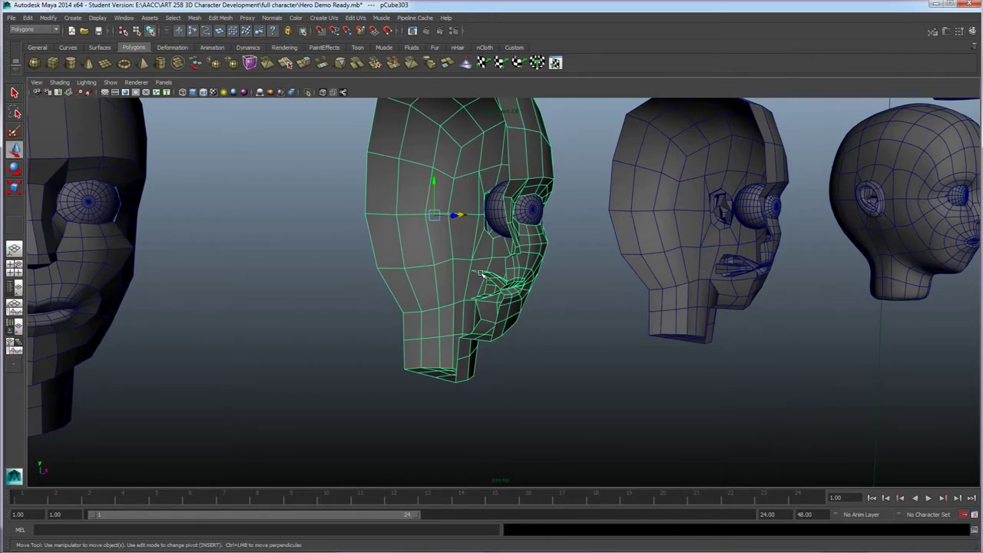
# - Inspect the mouth interior of the next half head and select the small separate block inside it
pyautogui.keyDown('alt'); pyautogui.moveTo(501, 289); pyautogui.dragTo(527, 362); pyautogui.keyUp('alt')
pyautogui.keyDown('alt'); pyautogui.moveTo(538, 353); pyautogui.dragTo(433, 367, button='middle'); pyautogui.keyUp('alt')
pyautogui.keyDown('alt'); pyautogui.moveTo(453, 388); pyautogui.dragTo(489, 338); pyautogui.keyUp('alt')
pyautogui.keyDown('alt'); pyautogui.moveTo(435, 295); pyautogui.dragTo(399, 358); pyautogui.keyUp('alt')
pyautogui.click(388, 373)
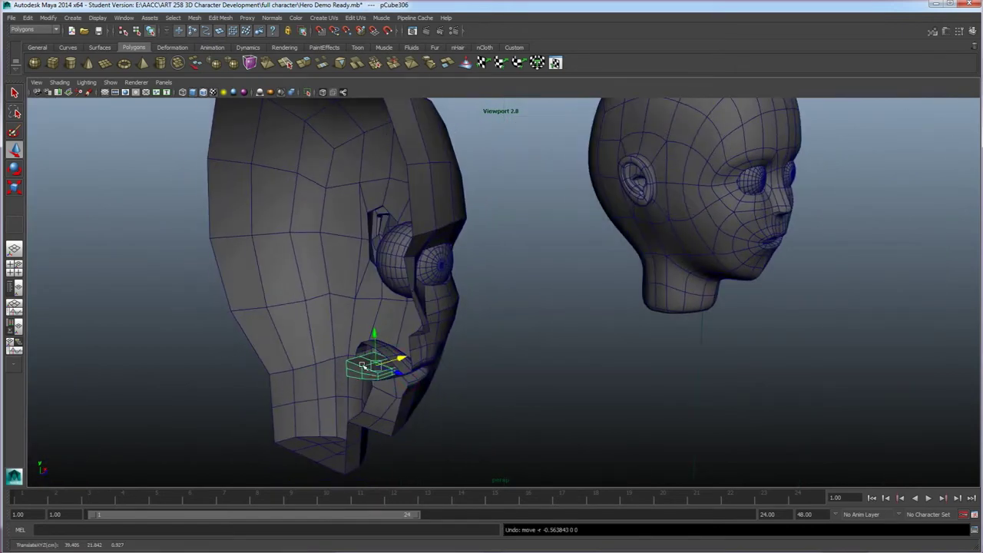
# - Examine the final complete head at the end of the third row
pyautogui.click(537, 341)
pyautogui.keyDown('alt'); pyautogui.moveTo(517, 343); pyautogui.dragTo(505, 369); pyautogui.keyUp('alt')
pyautogui.keyDown('alt'); pyautogui.moveTo(606, 357); pyautogui.dragTo(525, 352, button='middle'); pyautogui.keyUp('alt')
pyautogui.keyDown('alt'); pyautogui.moveTo(599, 347); pyautogui.dragTo(525, 343); pyautogui.keyUp('alt')
pyautogui.moveTo(663, 389); pyautogui.dragTo(407, 228)
pyautogui.keyDown('alt'); pyautogui.moveTo(491, 307); pyautogui.dragTo(471, 309, button='middle'); pyautogui.keyUp('alt')
pyautogui.click(637, 346)
pyautogui.moveTo(490, 341)
pyautogui.keyDown('alt'); pyautogui.mouseDown()
pyautogui.moveTo(619, 340)
pyautogui.moveTo(588, 365)
pyautogui.moveTo(522, 355)
pyautogui.mouseUp(); pyautogui.keyUp('alt')
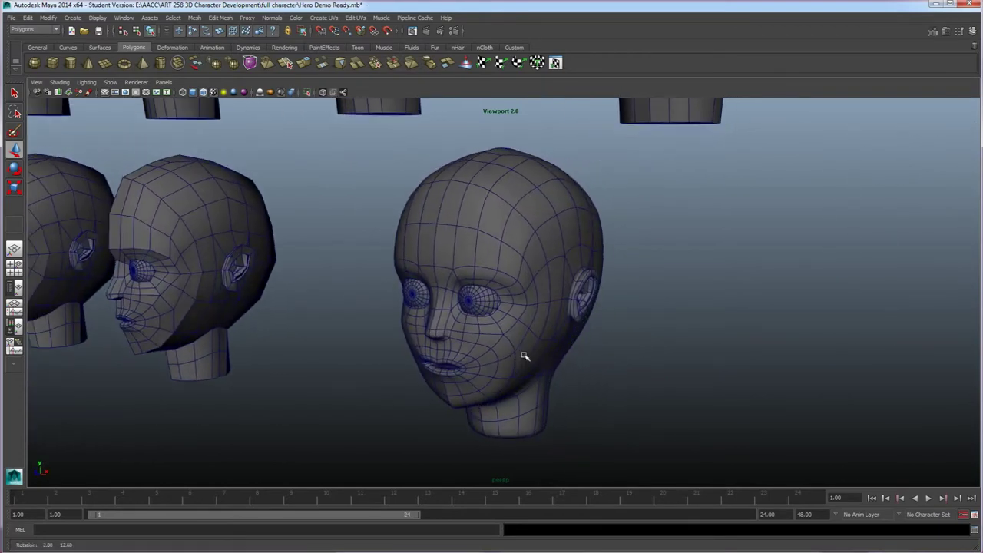
# - Turn off Wireframe on Shaded in the perspective view and clear the head selection
pyautogui.click(522, 356)
pyautogui.click(60, 83)
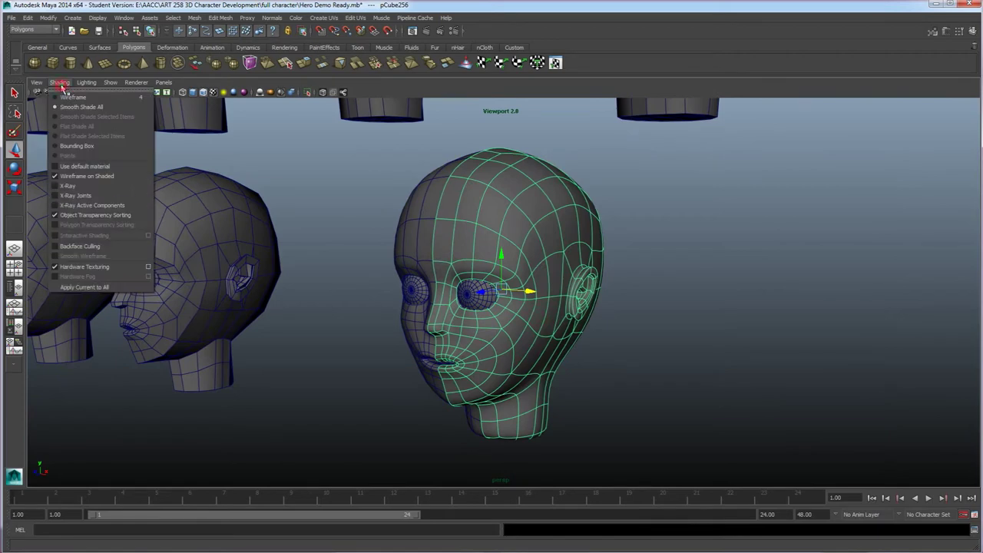
pyautogui.click(81, 176)
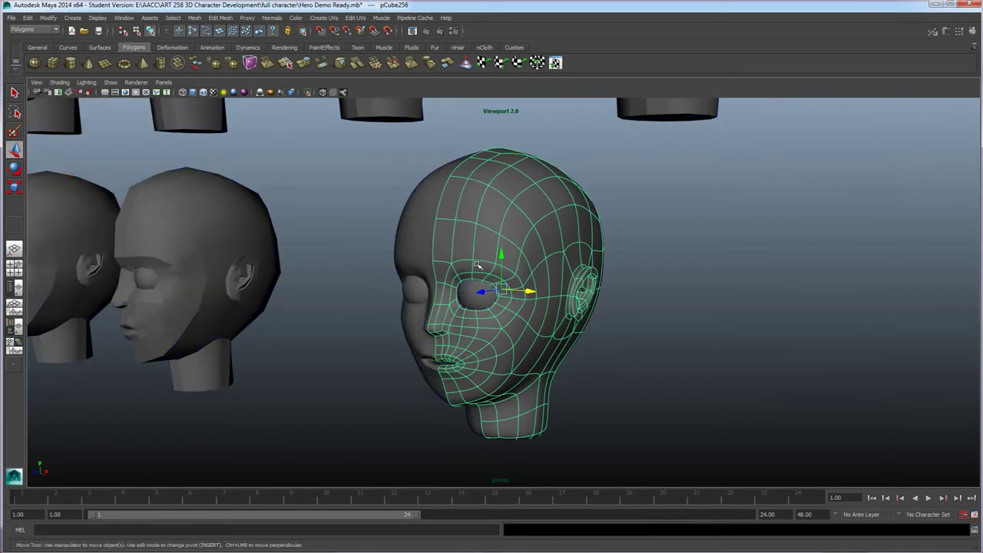
pyautogui.click(643, 317)
# - Examine the final head without wireframe, selecting one half of it to inspect its edge flow
pyautogui.keyDown('alt'); pyautogui.moveTo(500, 329); pyautogui.dragTo(515, 314); pyautogui.keyUp('alt')
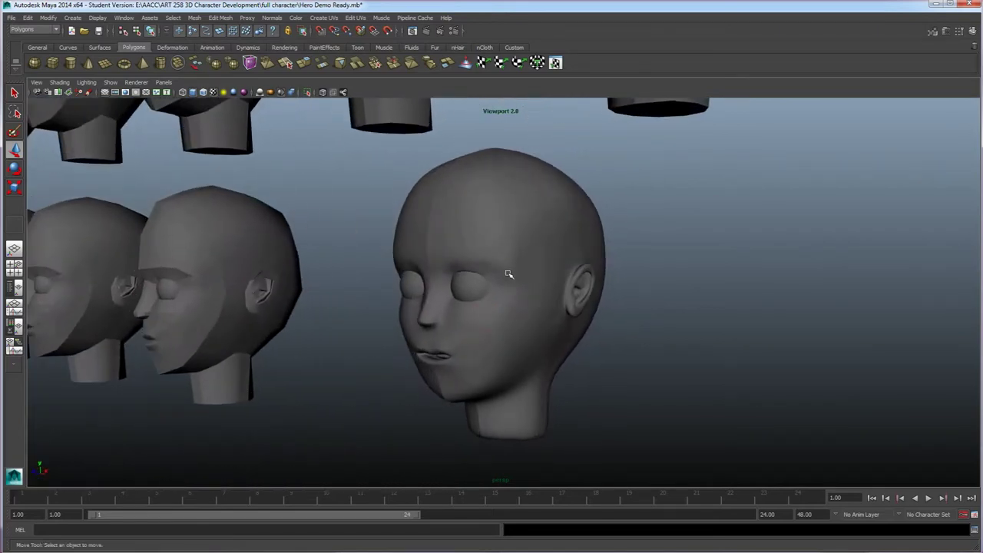
pyautogui.moveTo(516, 305)
pyautogui.keyDown('alt'); pyautogui.mouseDown()
pyautogui.moveTo(553, 304)
pyautogui.moveTo(533, 302)
pyautogui.moveTo(529, 329)
pyautogui.moveTo(496, 302)
pyautogui.mouseUp(); pyautogui.keyUp('alt')
pyautogui.click(471, 254)
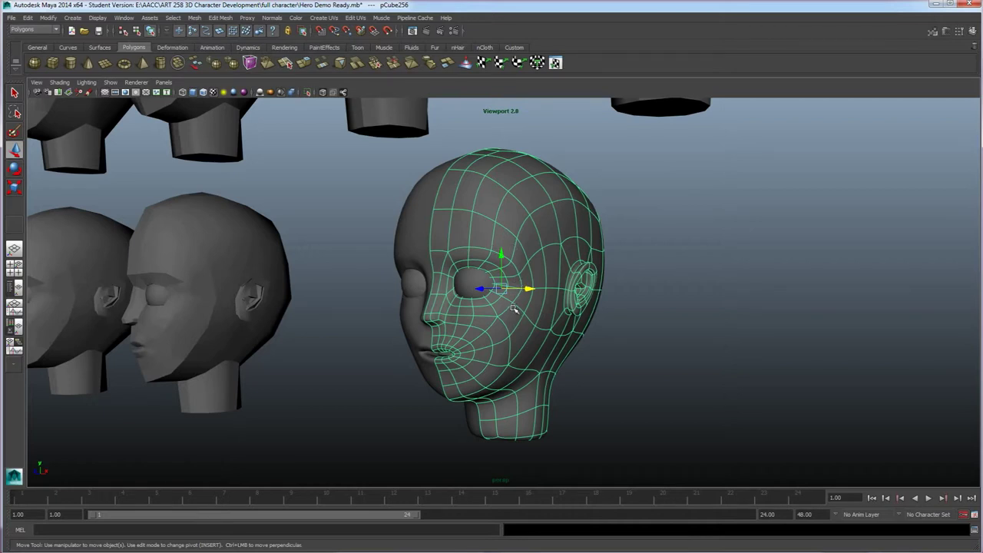
pyautogui.click(659, 282)
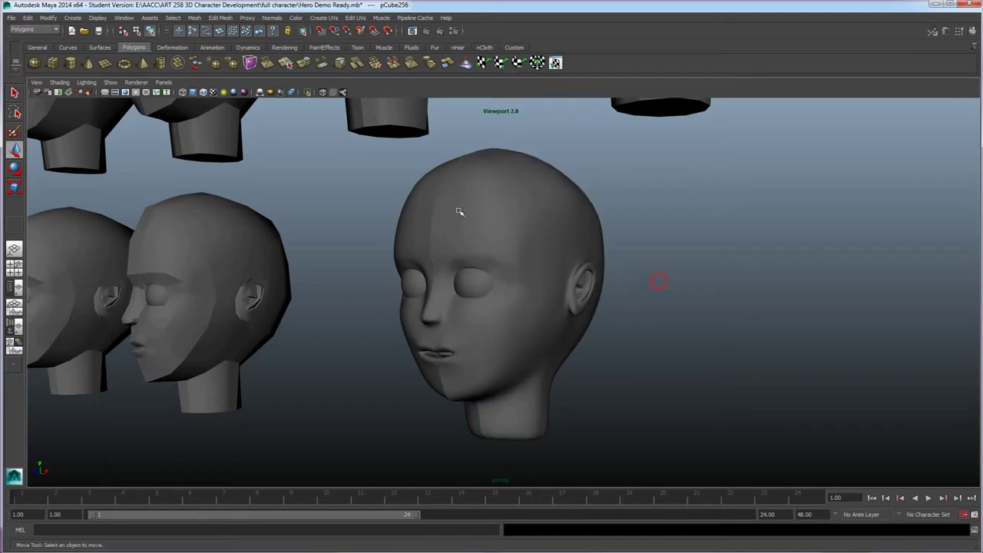
pyautogui.click(527, 312)
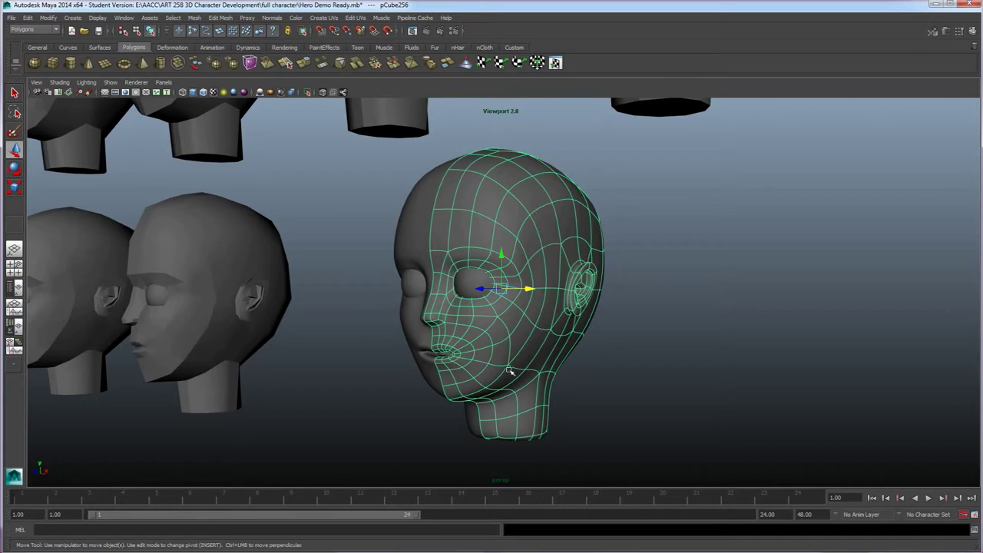
pyautogui.click(681, 325)
# - Inspect the final head from the side, front and below, briefly selecting its mirrored half
pyautogui.keyDown('alt'); pyautogui.moveTo(576, 321); pyautogui.dragTo(532, 347); pyautogui.keyUp('alt')
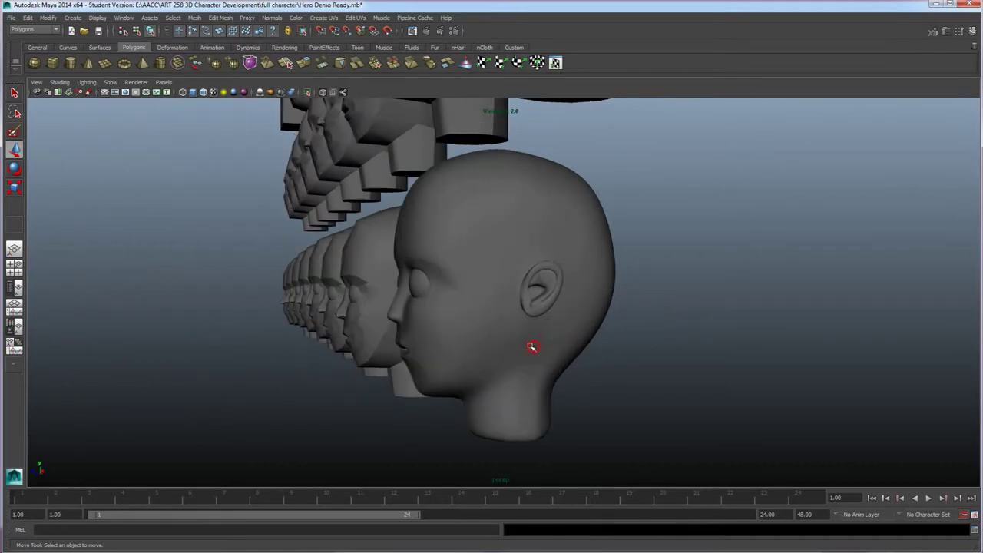
pyautogui.keyDown('alt'); pyautogui.moveTo(557, 287); pyautogui.dragTo(623, 316); pyautogui.keyUp('alt')
pyautogui.keyDown('alt'); pyautogui.moveTo(548, 330); pyautogui.dragTo(523, 315); pyautogui.keyUp('alt')
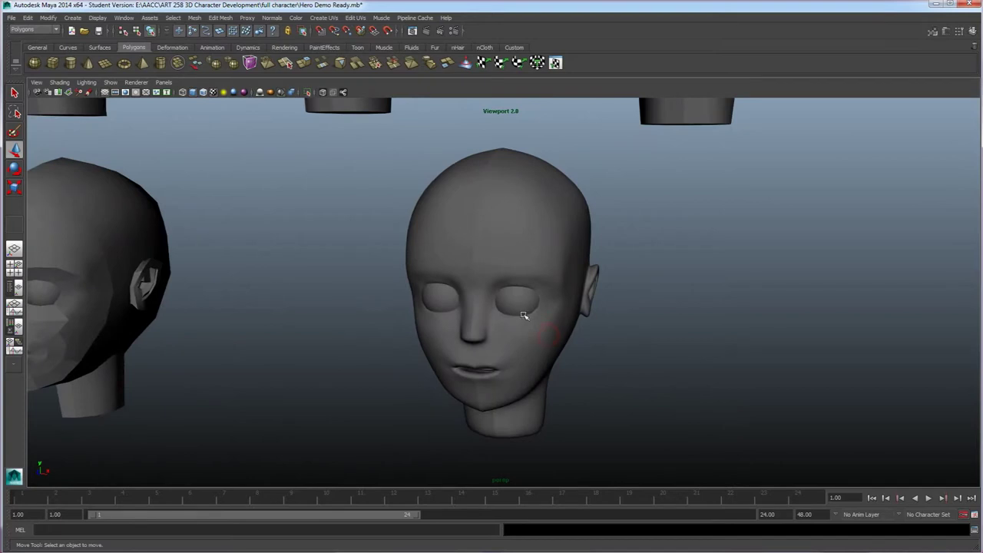
pyautogui.click(511, 246)
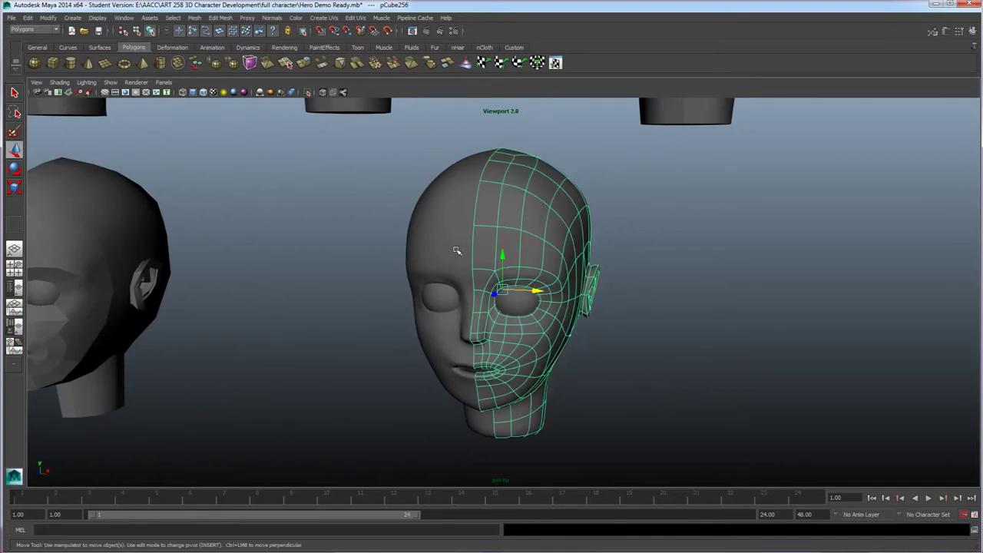
pyautogui.click(490, 254)
pyautogui.click(630, 244)
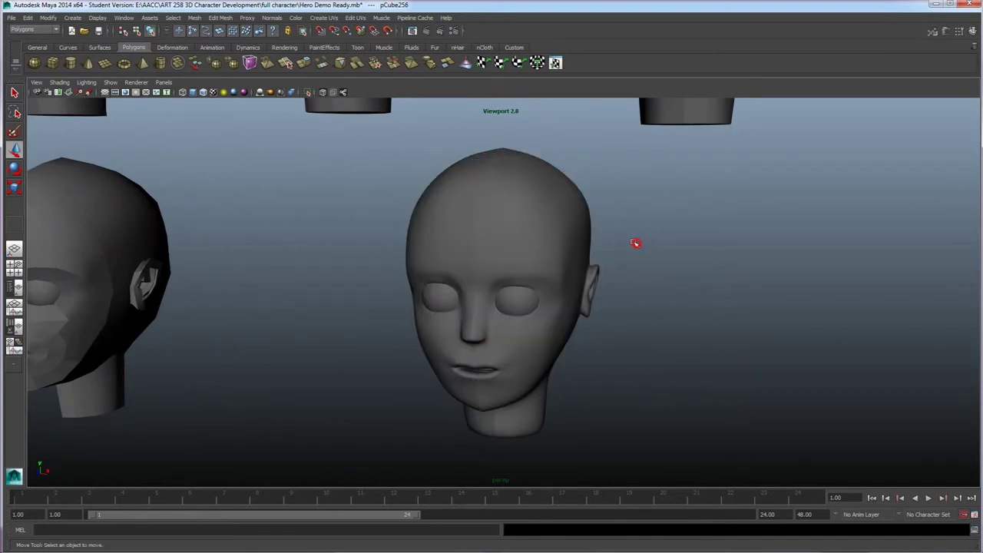
pyautogui.keyDown('alt'); pyautogui.moveTo(522, 248); pyautogui.dragTo(490, 160); pyautogui.keyUp('alt')
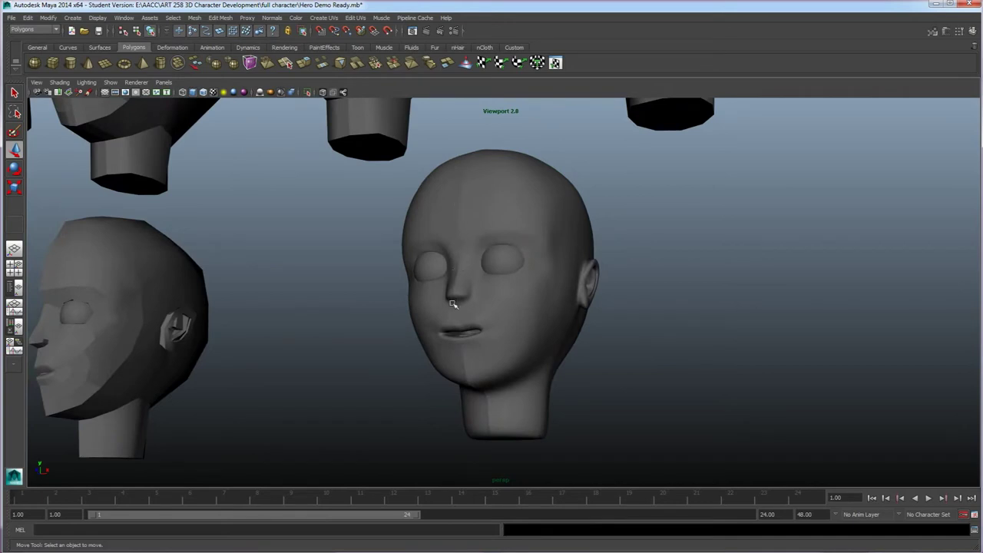
pyautogui.keyDown('alt'); pyautogui.moveTo(504, 305); pyautogui.dragTo(502, 352); pyautogui.keyUp('alt')
# - Review all three rows of head stages together, selecting them all to show their topology
pyautogui.scroll(-5, 504, 353)
pyautogui.keyDown('alt'); pyautogui.moveTo(461, 335); pyautogui.dragTo(543, 415, button='middle'); pyautogui.keyUp('alt')
pyautogui.keyDown('alt'); pyautogui.moveTo(544, 415); pyautogui.dragTo(522, 399); pyautogui.keyUp('alt')
pyautogui.keyDown('alt'); pyautogui.moveTo(523, 400); pyautogui.dragTo(548, 359, button='middle'); pyautogui.keyUp('alt')
pyautogui.keyDown('alt'); pyautogui.moveTo(548, 359); pyautogui.dragTo(568, 380); pyautogui.keyUp('alt')
pyautogui.moveTo(768, 430); pyautogui.dragTo(81, 108)
pyautogui.keyDown('alt'); pyautogui.moveTo(157, 211); pyautogui.dragTo(251, 241, button='right'); pyautogui.keyUp('alt')
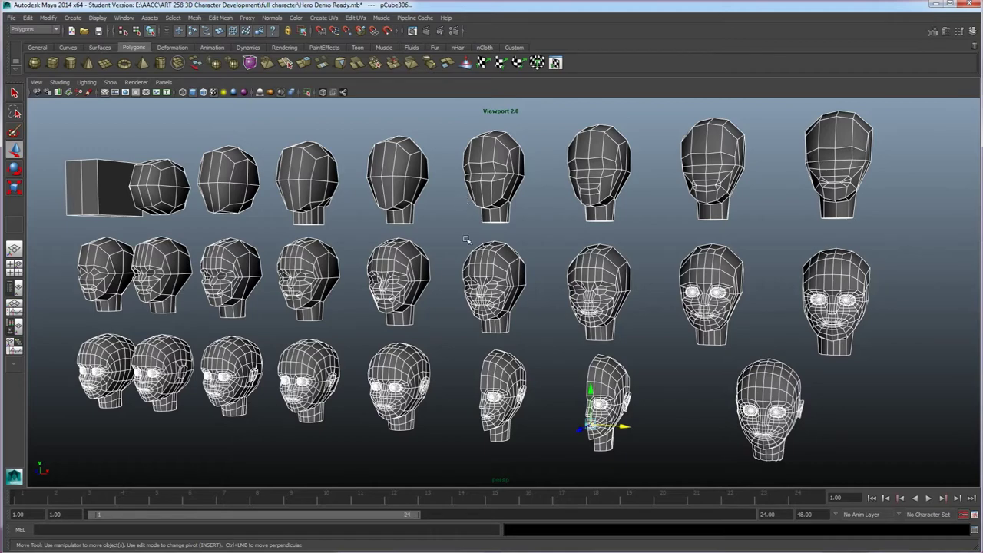
pyautogui.keyDown('alt'); pyautogui.moveTo(456, 261); pyautogui.dragTo(446, 259); pyautogui.keyUp('alt')
pyautogui.keyDown('alt'); pyautogui.moveTo(445, 259); pyautogui.dragTo(409, 289, button='right'); pyautogui.keyUp('alt')
pyautogui.keyDown('alt'); pyautogui.moveTo(336, 308); pyautogui.dragTo(314, 316, button='right'); pyautogui.keyUp('alt')
pyautogui.keyDown('alt'); pyautogui.moveTo(313, 316); pyautogui.dragTo(576, 309, button='middle'); pyautogui.keyUp('alt')
pyautogui.keyDown('alt'); pyautogui.moveTo(576, 308); pyautogui.dragTo(500, 338, button='right'); pyautogui.keyUp('alt')
pyautogui.keyDown('alt'); pyautogui.moveTo(460, 360); pyautogui.dragTo(522, 314, button='middle'); pyautogui.keyUp('alt')
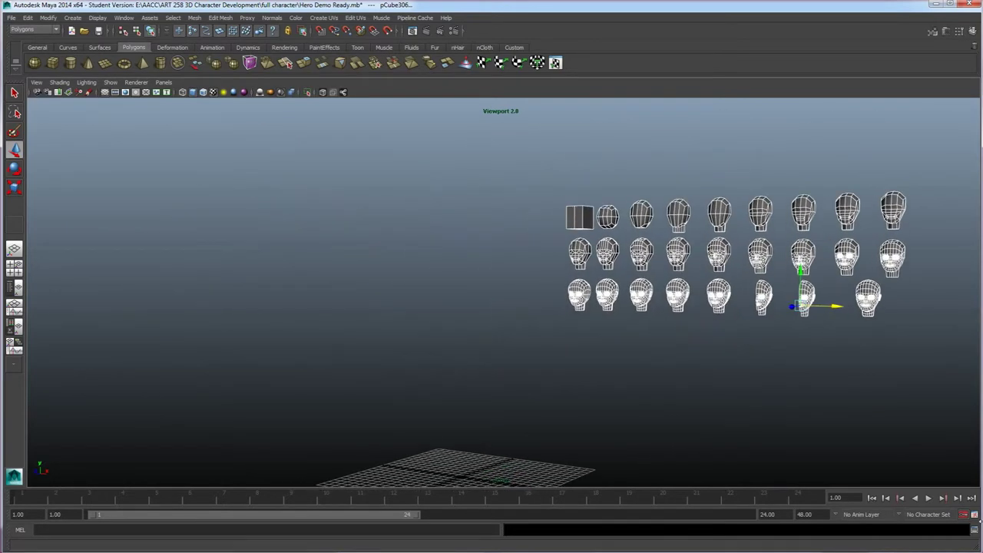
# - Show the Channel Box and Layer Editor, make the image_planes layer visible, and deselect the heads
pyautogui.click(971, 31)
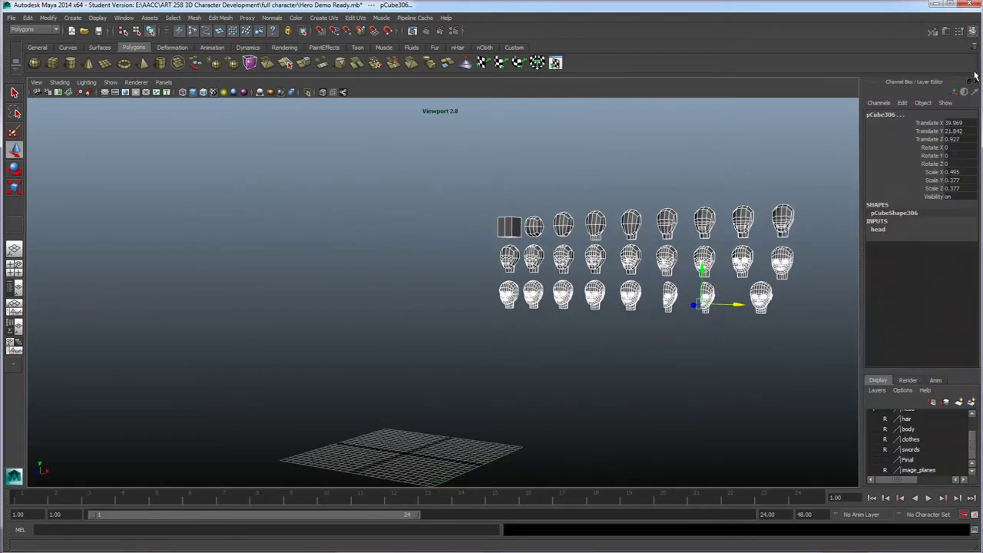
pyautogui.click(873, 469)
pyautogui.keyDown('alt'); pyautogui.moveTo(645, 443); pyautogui.dragTo(586, 348); pyautogui.keyUp('alt')
pyautogui.click(605, 371)
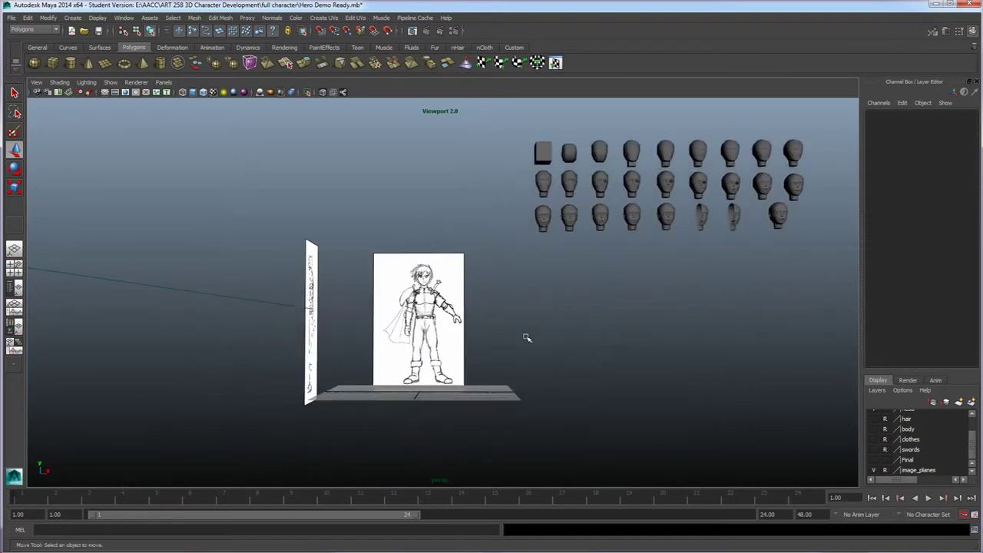
pyautogui.keyDown('alt'); pyautogui.moveTo(432, 319); pyautogui.dragTo(421, 272); pyautogui.keyUp('alt')
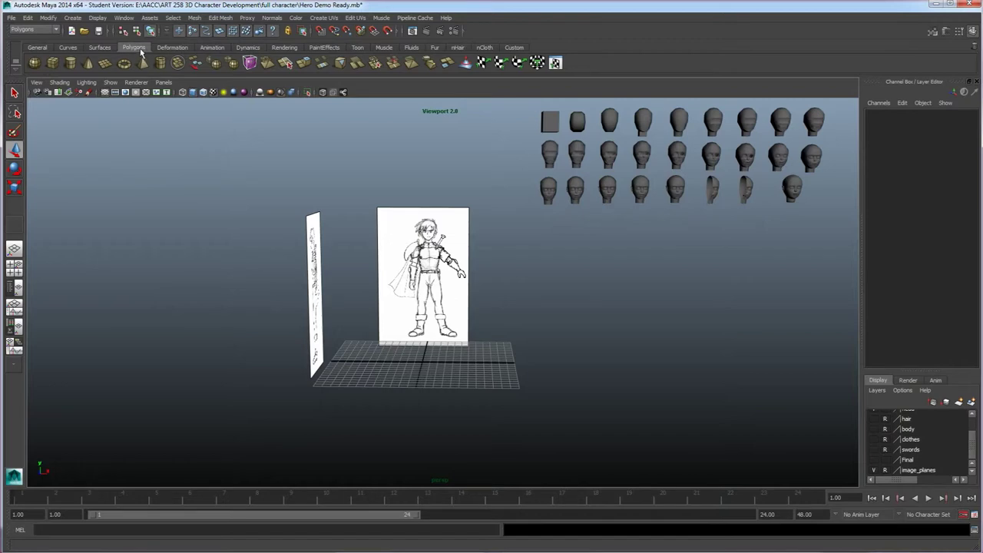
# - Try drawing a polygon cube on the perspective grid, and delete it
pyautogui.click(52, 63)
pyautogui.keyDown('alt'); pyautogui.moveTo(455, 373); pyautogui.dragTo(454, 366); pyautogui.keyUp('alt')
pyautogui.keyDown('alt'); pyautogui.moveTo(454, 367); pyautogui.dragTo(488, 372, button='right'); pyautogui.keyUp('alt')
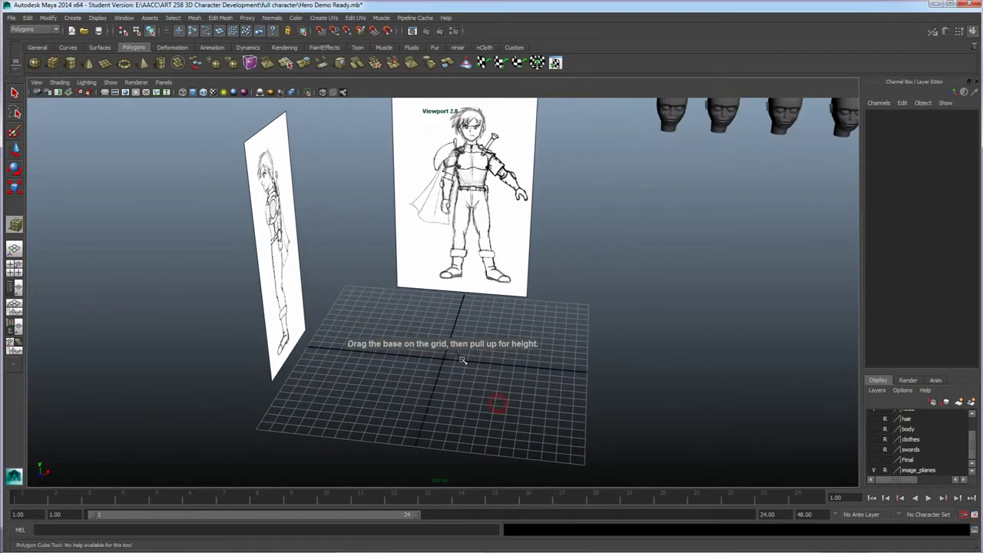
pyautogui.moveTo(431, 332); pyautogui.dragTo(452, 309)
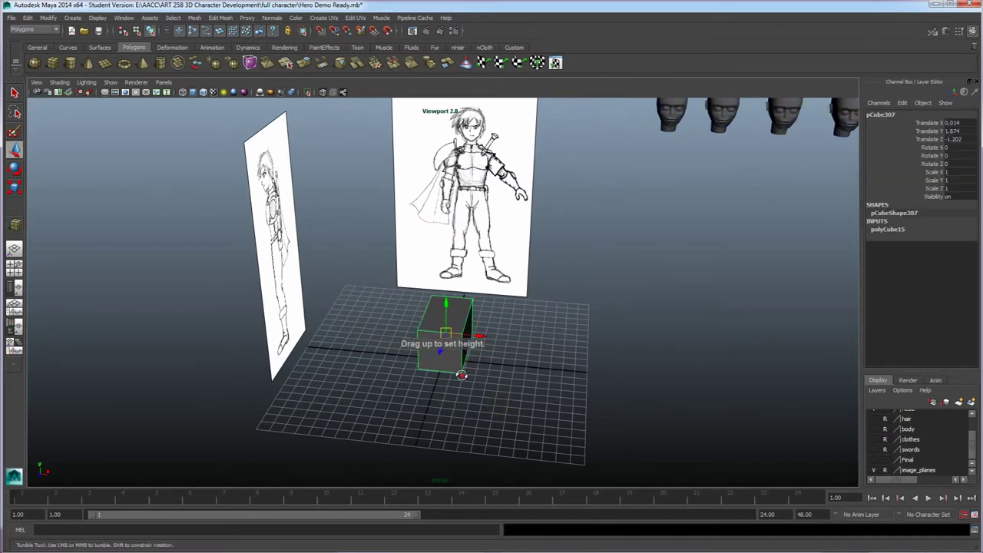
pyautogui.keyDown('alt'); pyautogui.moveTo(463, 374); pyautogui.dragTo(471, 345); pyautogui.keyUp('alt')
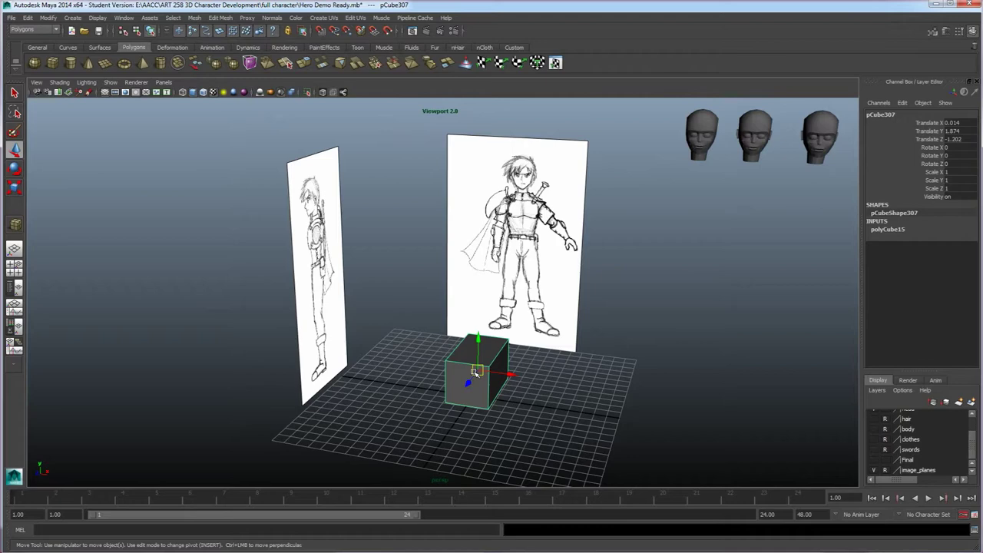
pyautogui.press('Delete')
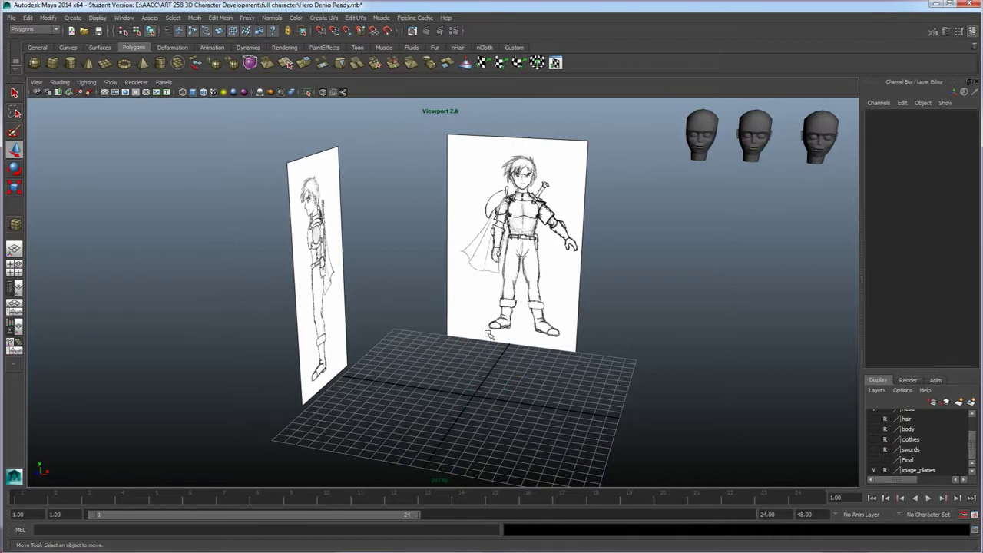
# - Create a polygon cube around the character's head in the front view and set its depth in the side view
pyautogui.press('space')
pyautogui.press('space')
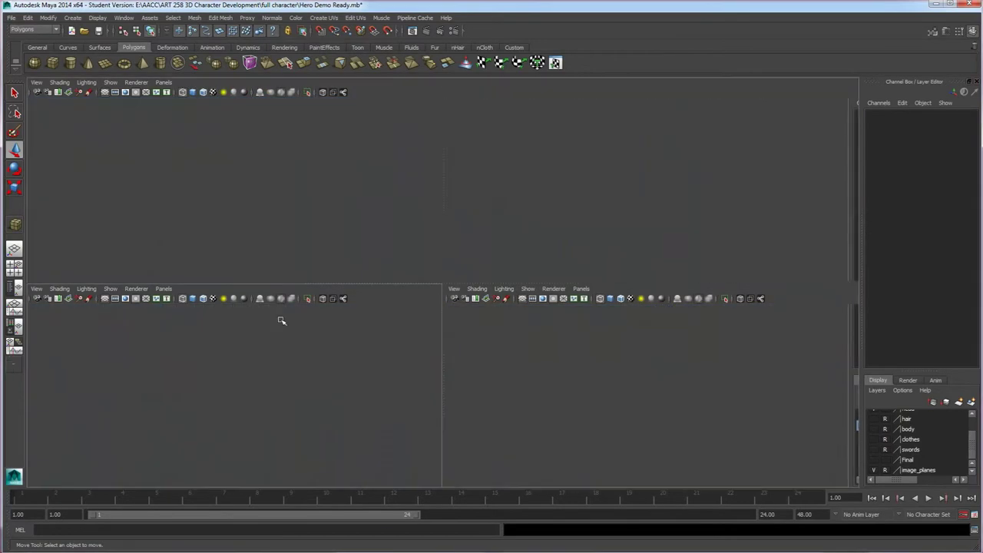
pyautogui.click(53, 64)
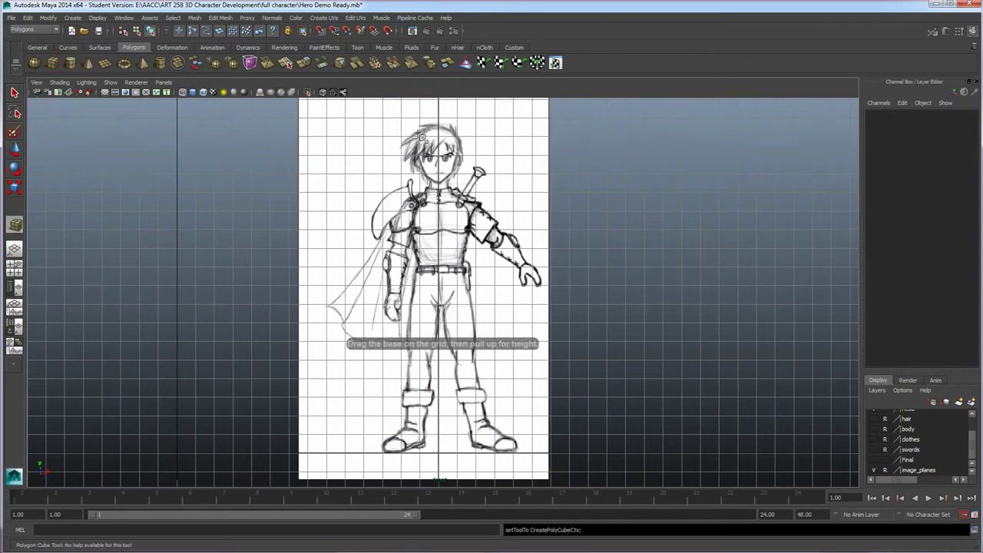
pyautogui.moveTo(421, 137); pyautogui.dragTo(462, 187)
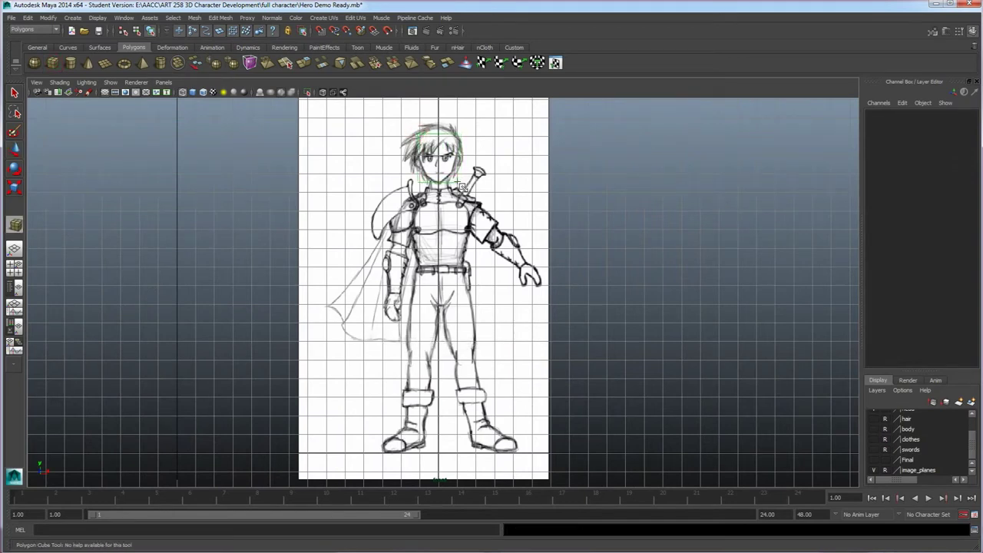
pyautogui.moveTo(463, 186); pyautogui.dragTo(462, 187)
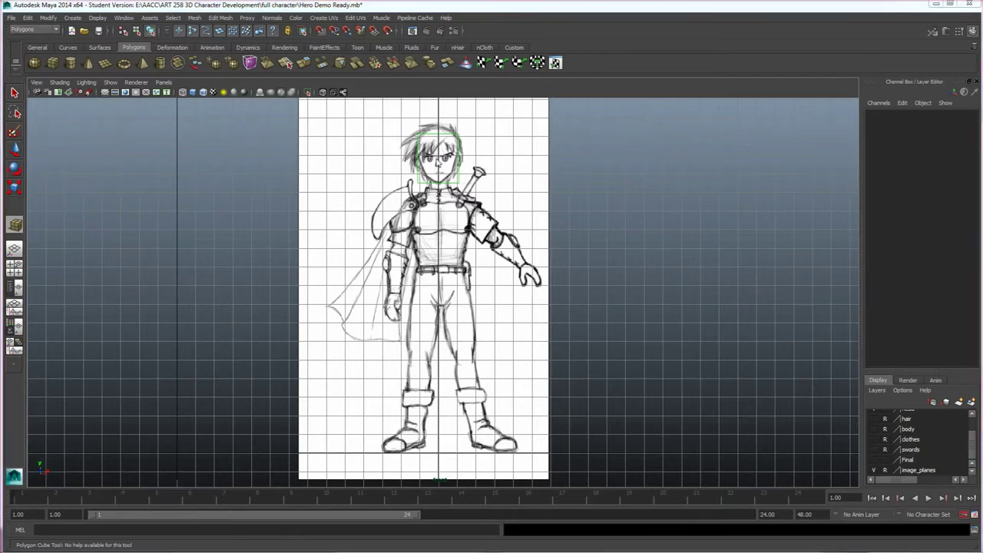
pyautogui.press('space')
pyautogui.moveTo(668, 343); pyautogui.dragTo(656, 346)
# - Fit the cube to the head in the side view with Scale Z 1.314 and Translate Z 0.101
pyautogui.press('space')
pyautogui.press('w')
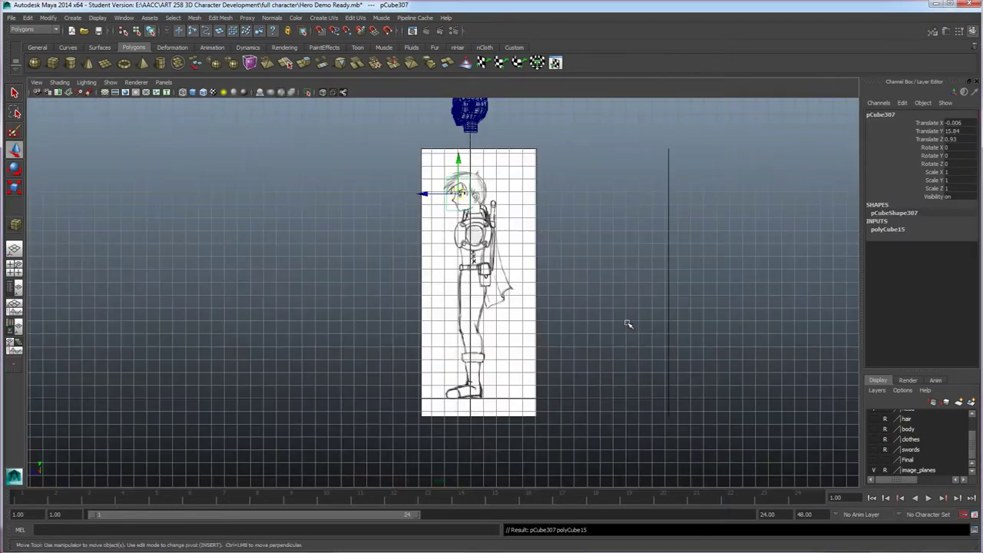
pyautogui.scroll(3, 459, 188)
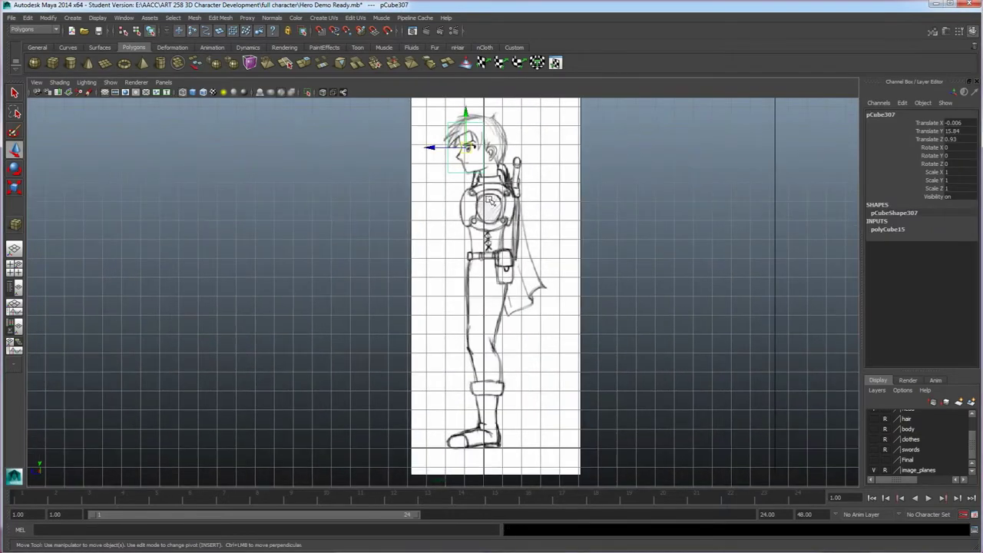
pyautogui.keyDown('alt'); pyautogui.moveTo(488, 198); pyautogui.dragTo(474, 238, button='middle'); pyautogui.keyUp('alt')
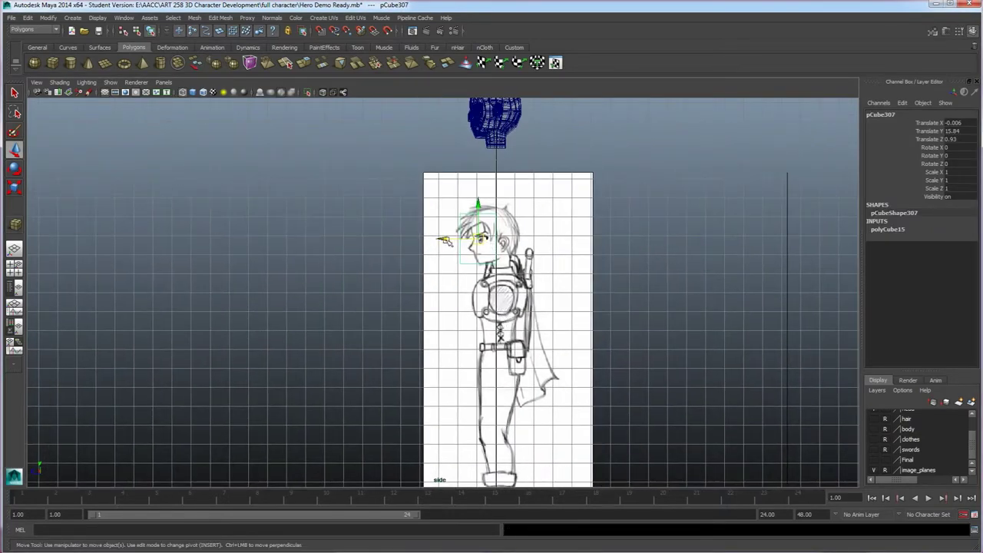
pyautogui.press('r')
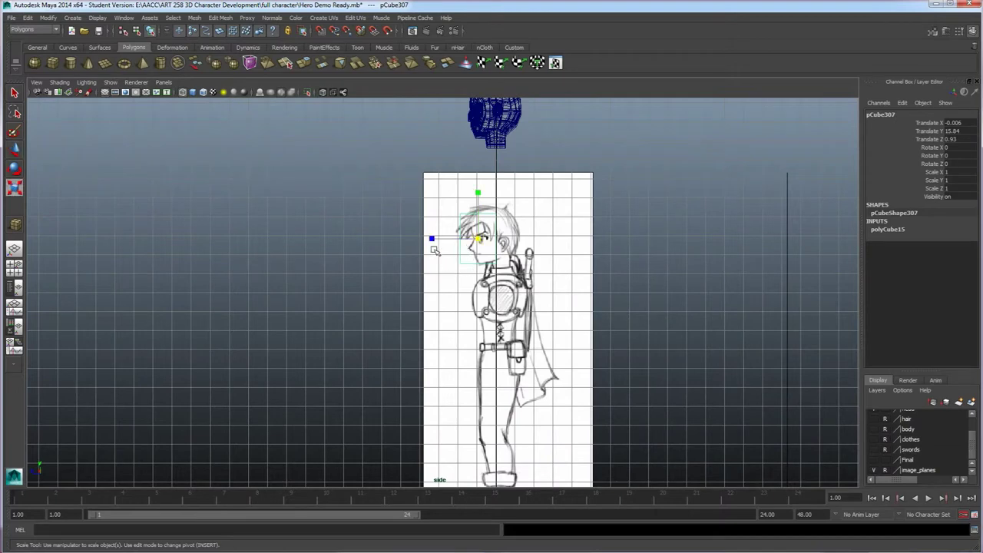
pyautogui.moveTo(430, 241); pyautogui.dragTo(459, 240)
pyautogui.press('w')
pyautogui.scroll(3, 512, 235)
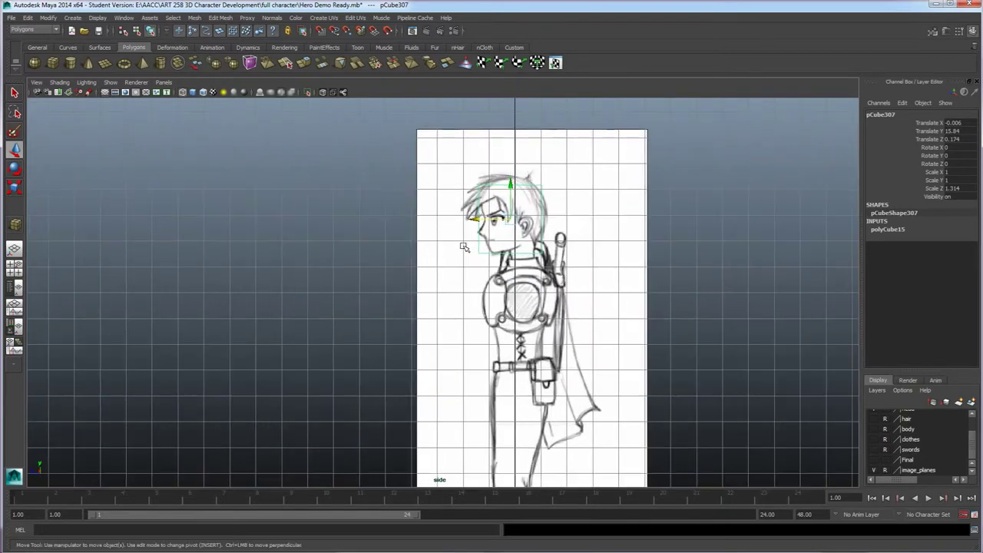
pyautogui.keyDown('alt'); pyautogui.moveTo(511, 235); pyautogui.dragTo(456, 281, button='middle'); pyautogui.keyUp('alt')
pyautogui.moveTo(447, 267); pyautogui.dragTo(444, 267)
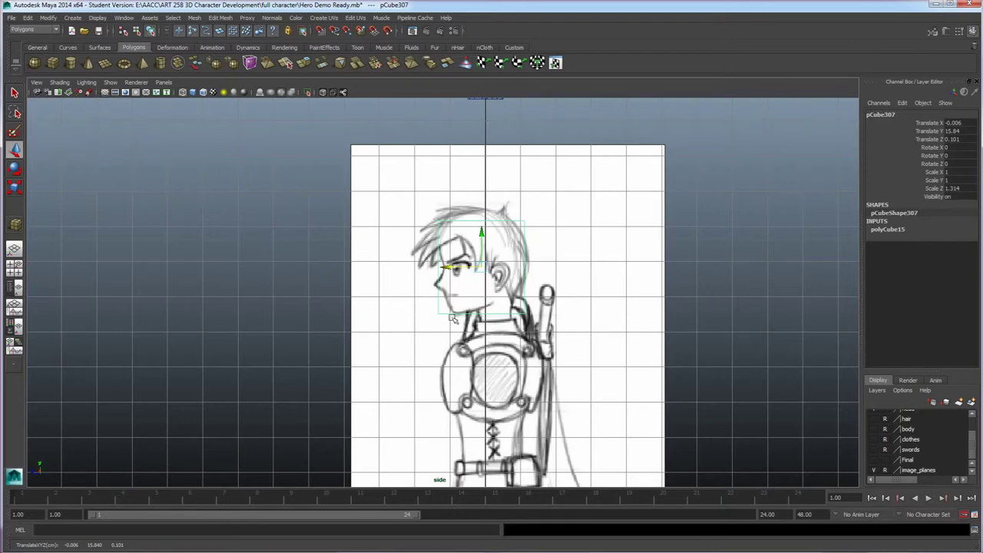
# - Fit the cube's height to the head in the front view with Scale Y 1.053 and Translate Y 15.964
pyautogui.press('space')
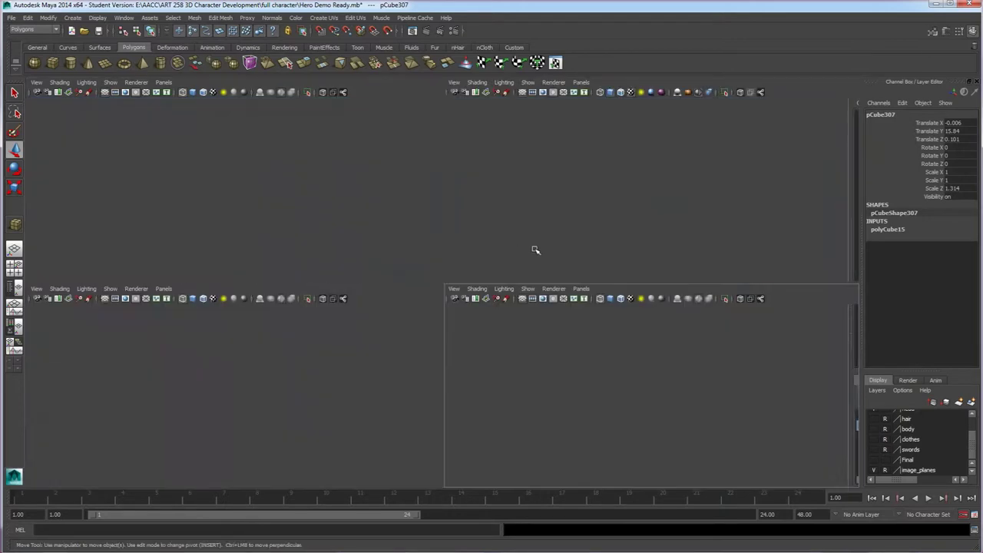
pyautogui.press('space')
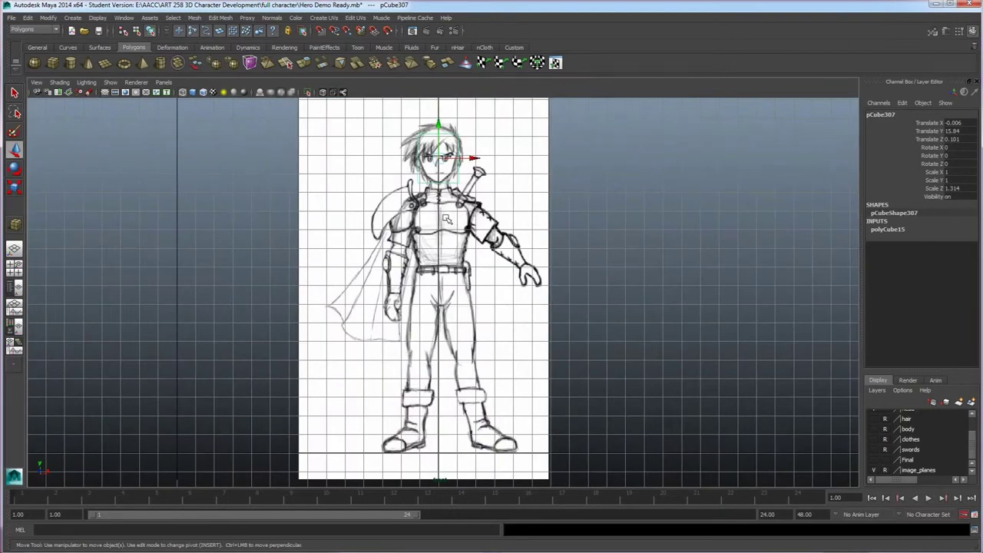
pyautogui.keyDown('alt'); pyautogui.moveTo(445, 232); pyautogui.dragTo(448, 326, button='middle'); pyautogui.keyUp('alt')
pyautogui.scroll(3, 451, 288)
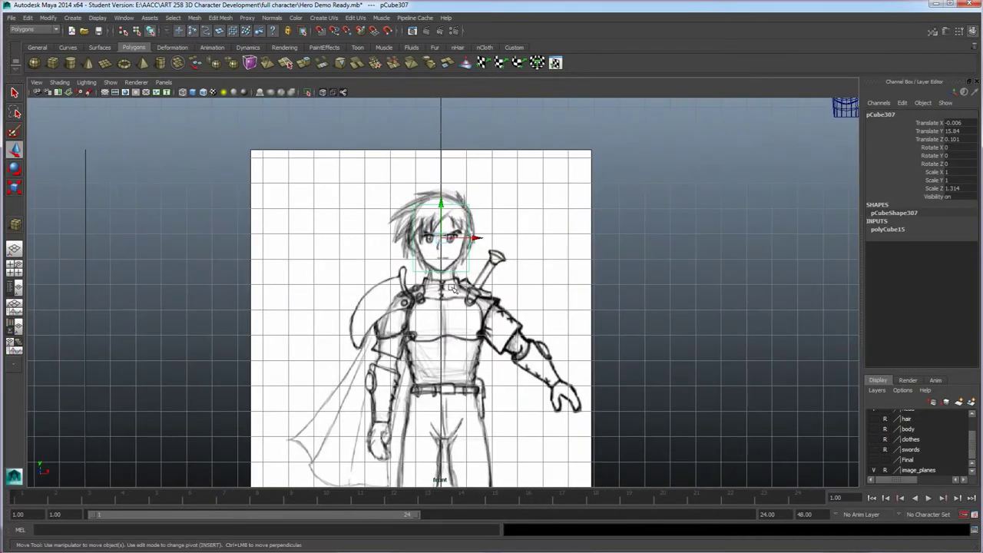
pyautogui.scroll(2, 454, 292)
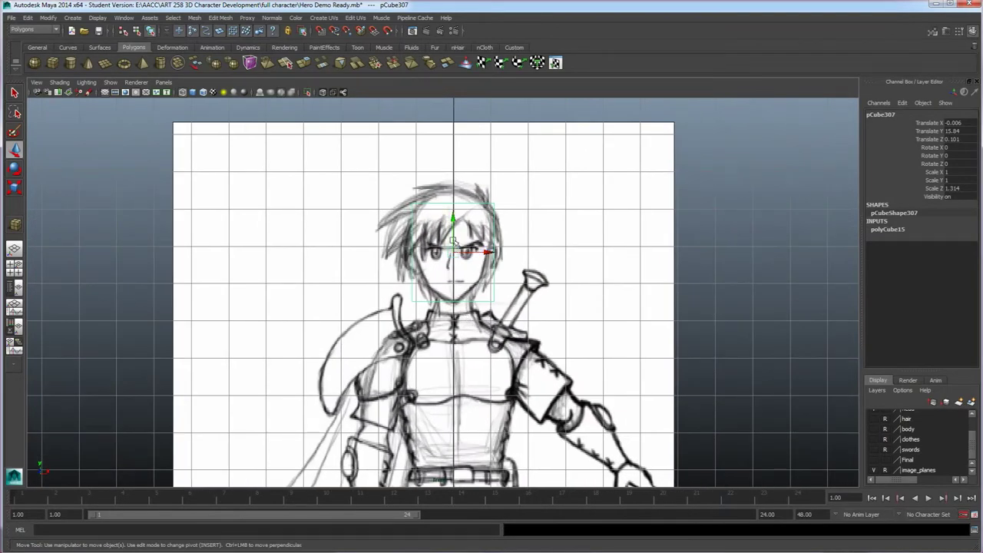
pyautogui.press('r')
pyautogui.moveTo(453, 208); pyautogui.dragTo(454, 206)
pyautogui.press('w')
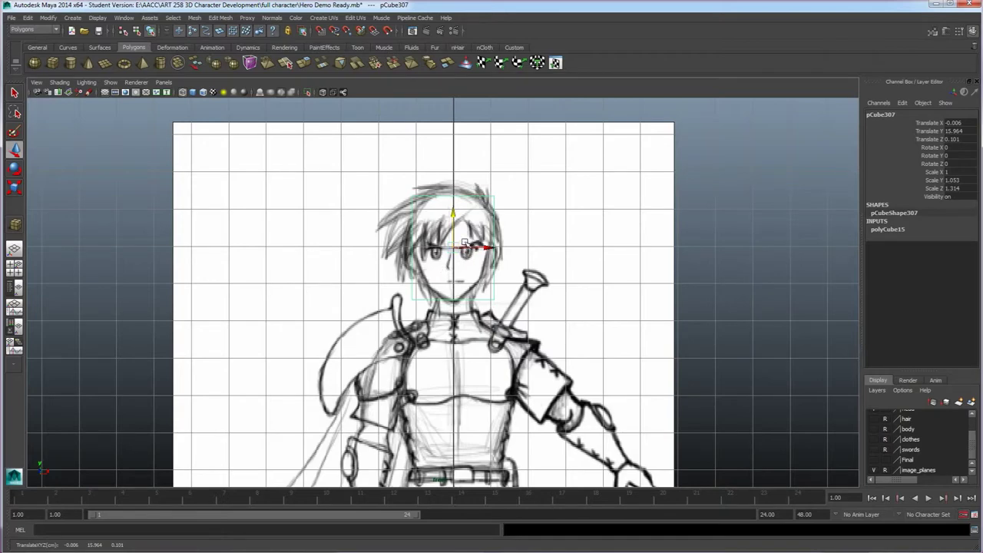
# - Examine the cube in the perspective view from several angles against the front and side reference images
pyautogui.press('space')
pyautogui.press('space')
pyautogui.moveTo(451, 311)
pyautogui.keyDown('alt'); pyautogui.mouseDown()
pyautogui.moveTo(505, 314)
pyautogui.moveTo(477, 315)
pyautogui.moveTo(453, 300)
pyautogui.mouseUp(); pyautogui.keyUp('alt')
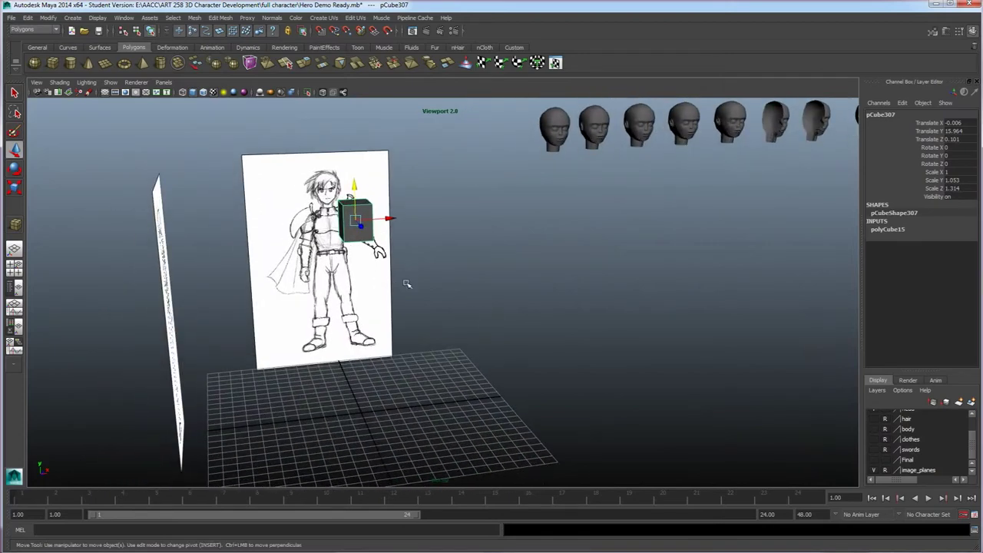
pyautogui.moveTo(389, 270)
pyautogui.keyDown('alt'); pyautogui.mouseDown()
pyautogui.moveTo(384, 310)
pyautogui.moveTo(455, 281)
pyautogui.moveTo(504, 297)
pyautogui.moveTo(465, 292)
pyautogui.moveTo(440, 311)
pyautogui.moveTo(240, 244)
pyautogui.mouseUp(); pyautogui.keyUp('alt')
pyautogui.moveTo(363, 343)
pyautogui.keyDown('alt'); pyautogui.mouseDown()
pyautogui.moveTo(361, 399)
pyautogui.moveTo(421, 294)
pyautogui.mouseUp(); pyautogui.keyUp('alt')
pyautogui.press('f')
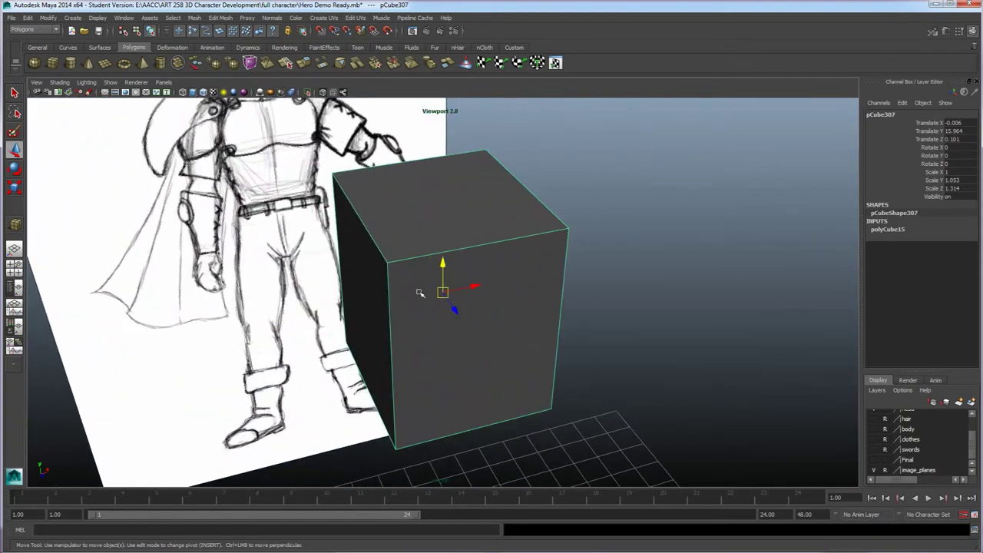
pyautogui.moveTo(440, 359)
pyautogui.keyDown('alt'); pyautogui.mouseDown()
pyautogui.moveTo(377, 335)
pyautogui.moveTo(452, 395)
pyautogui.moveTo(461, 329)
pyautogui.moveTo(421, 359)
pyautogui.mouseUp(); pyautogui.keyUp('alt')
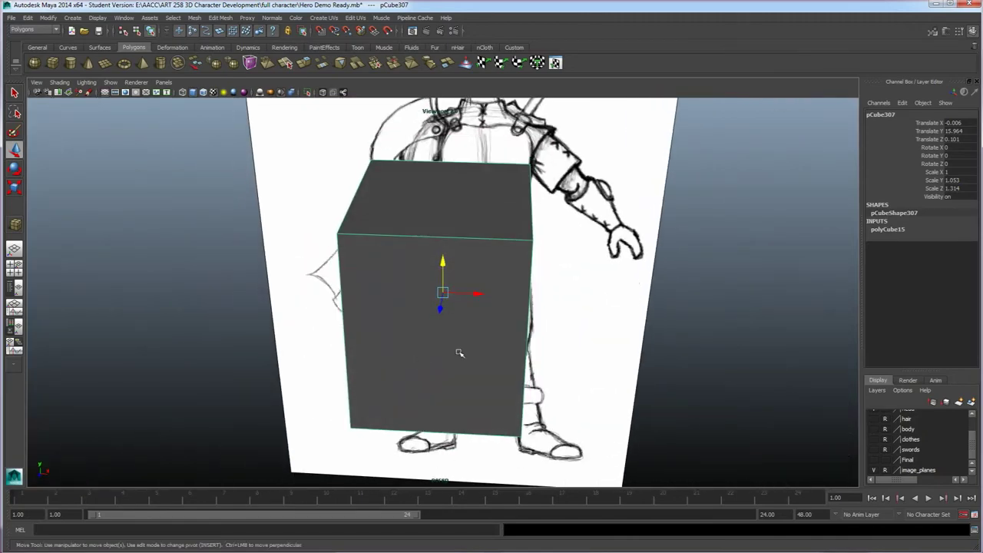
pyautogui.scroll(-6, 458, 354)
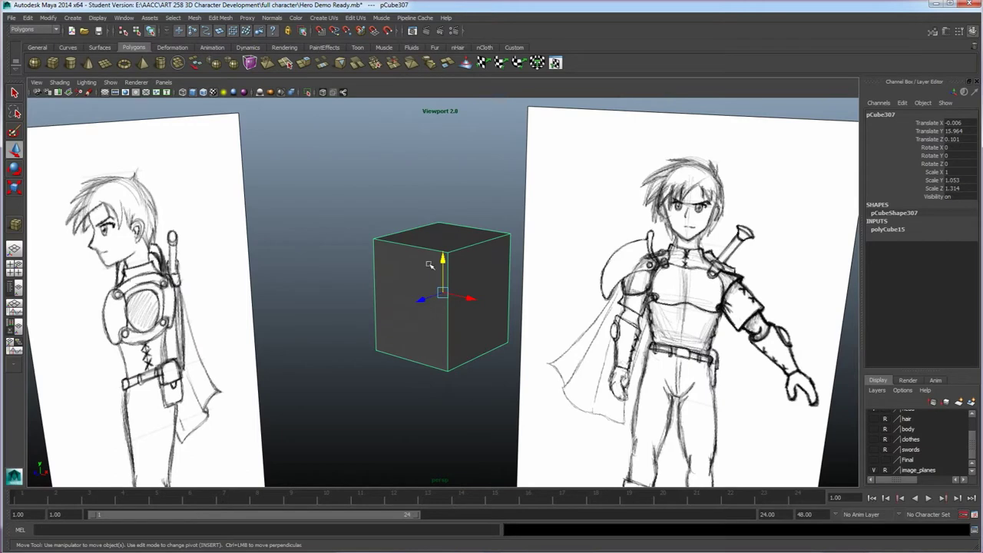
pyautogui.moveTo(435, 362)
pyautogui.keyDown('alt'); pyautogui.mouseDown()
pyautogui.moveTo(489, 356)
pyautogui.moveTo(430, 368)
pyautogui.mouseUp(); pyautogui.keyUp('alt')
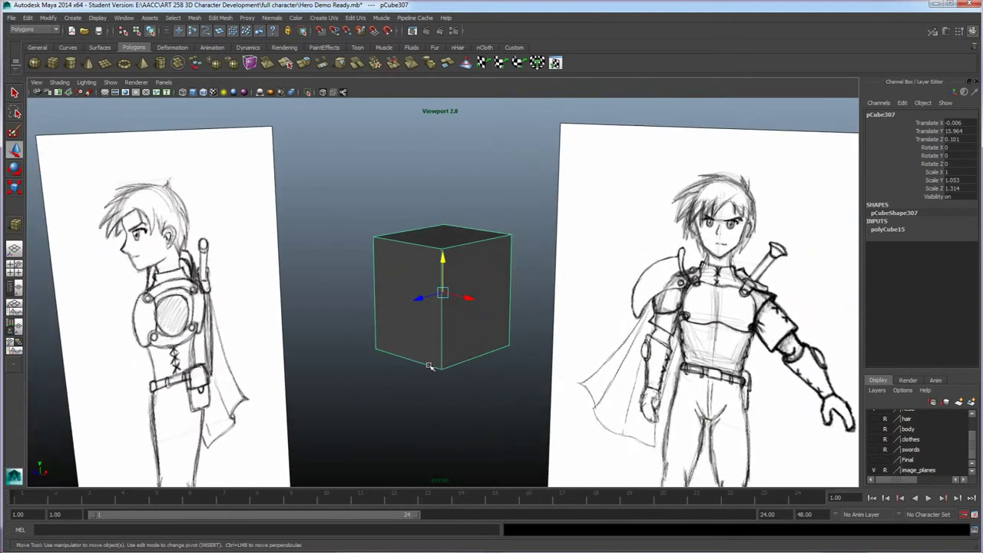
pyautogui.keyDown('alt'); pyautogui.moveTo(461, 315); pyautogui.dragTo(472, 345); pyautogui.keyUp('alt')
# - Bring up the wireframe perspective camera and the hotbox, and switch to the four-view layout
pyautogui.press('space')
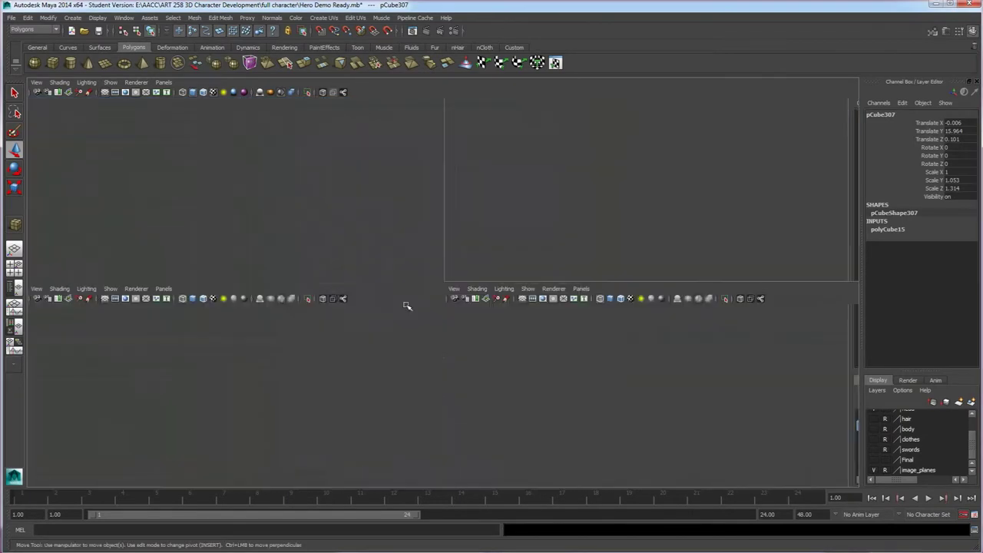
pyautogui.press('space')
pyautogui.press('space')
pyautogui.moveTo(438, 296)
pyautogui.mouseDown()
pyautogui.moveTo(400, 311)
pyautogui.moveTo(441, 291)
pyautogui.mouseUp()
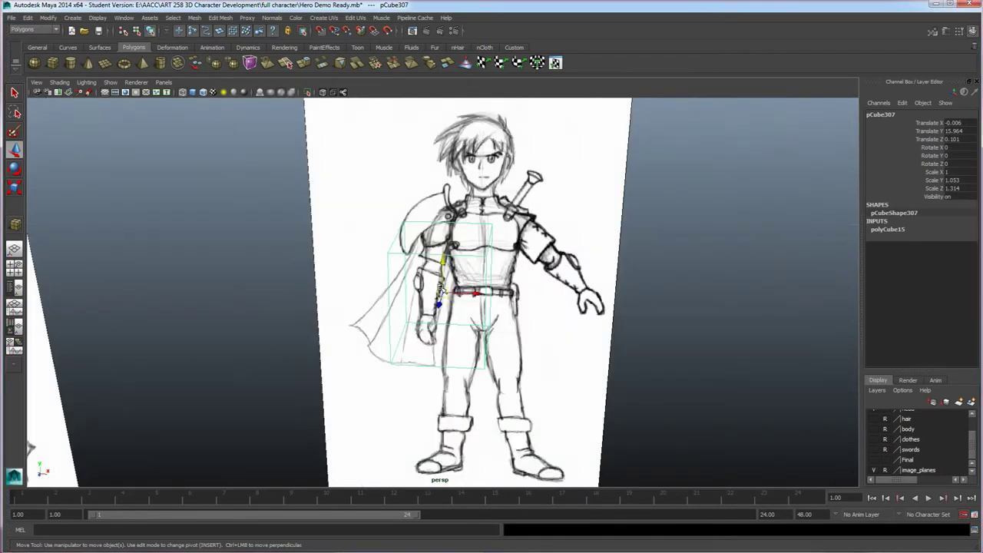
pyautogui.keyDown('alt'); pyautogui.moveTo(403, 286); pyautogui.dragTo(403, 286, button='middle'); pyautogui.keyUp('alt')
pyautogui.press('space')
pyautogui.moveTo(403, 324)
pyautogui.mouseDown()
pyautogui.moveTo(387, 311)
pyautogui.moveTo(413, 324)
pyautogui.moveTo(400, 322)
pyautogui.mouseUp()
pyautogui.press('space')
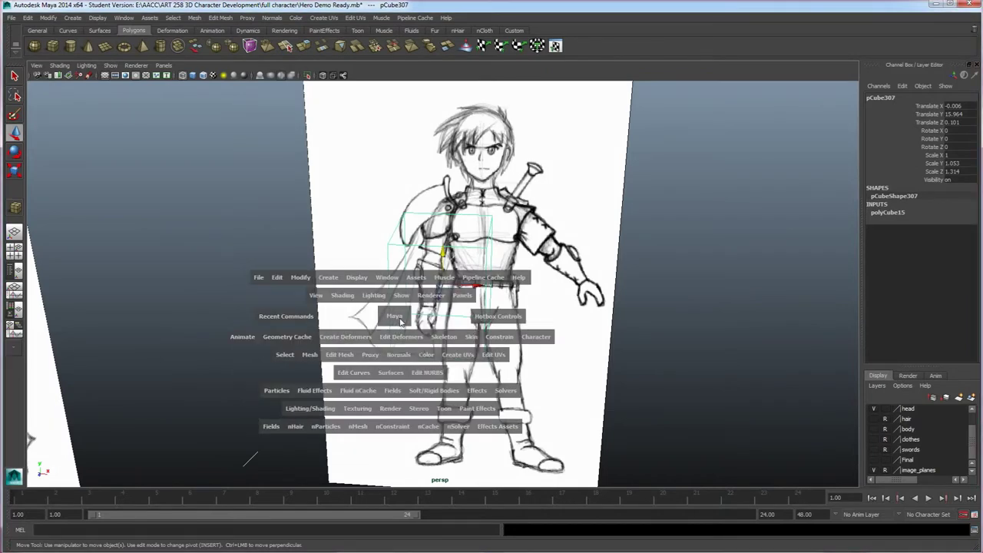
pyautogui.click(17, 266)
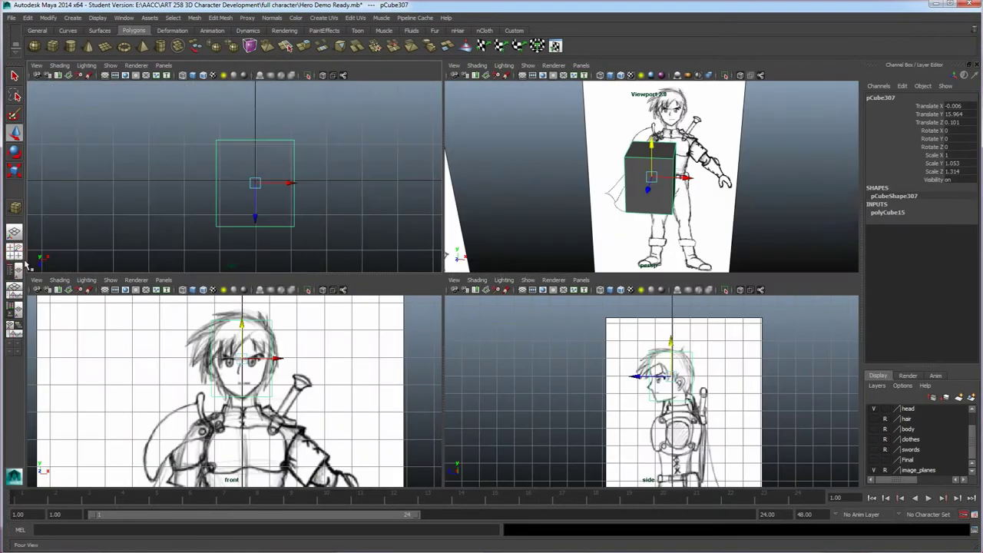
# - Center the cube on the character's midline in the front view by setting its Translate X to 0
pyautogui.press('space')
pyautogui.keyDown('alt'); pyautogui.moveTo(474, 260); pyautogui.dragTo(446, 294); pyautogui.keyUp('alt')
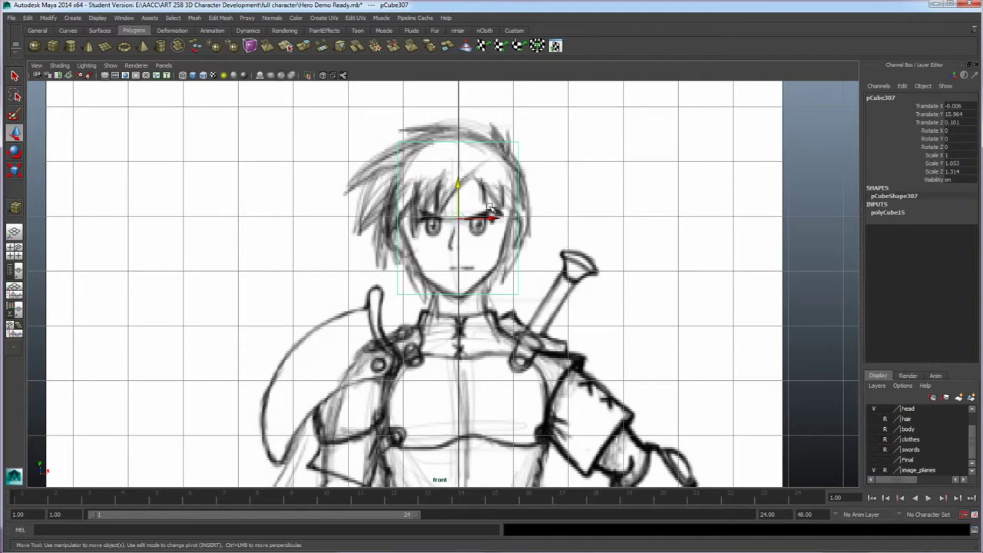
pyautogui.moveTo(479, 221)
pyautogui.mouseDown()
pyautogui.moveTo(553, 221)
pyautogui.moveTo(492, 228)
pyautogui.mouseUp()
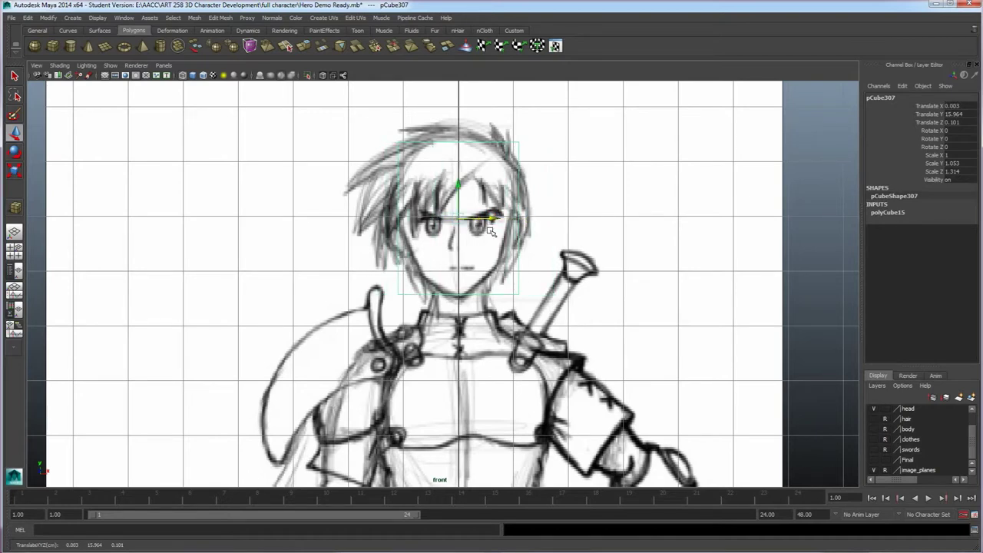
pyautogui.hotkey('ctrl', 'z')
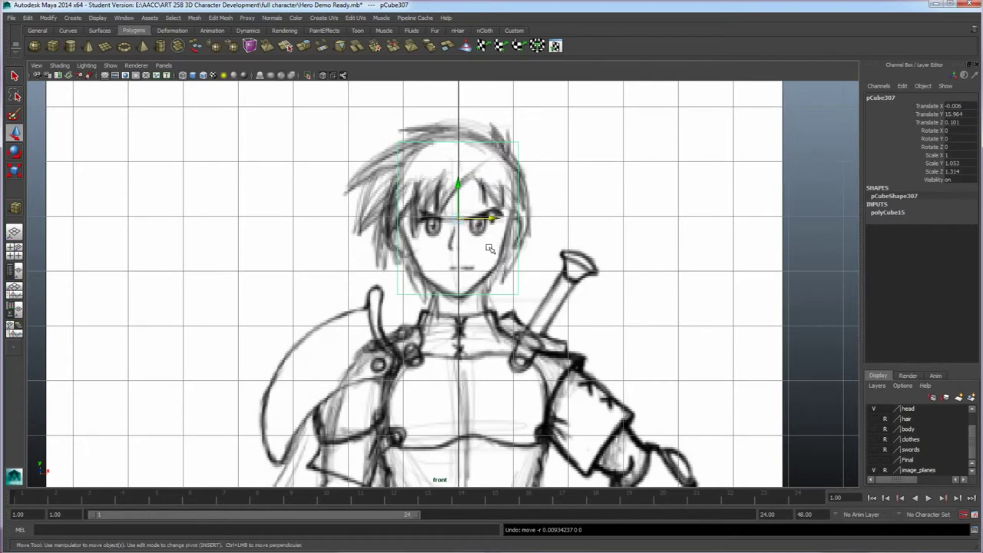
pyautogui.moveTo(490, 219)
pyautogui.mouseDown()
pyautogui.moveTo(548, 218)
pyautogui.moveTo(274, 215)
pyautogui.moveTo(549, 219)
pyautogui.moveTo(465, 221)
pyautogui.moveTo(548, 220)
pyautogui.moveTo(475, 222)
pyautogui.mouseUp()
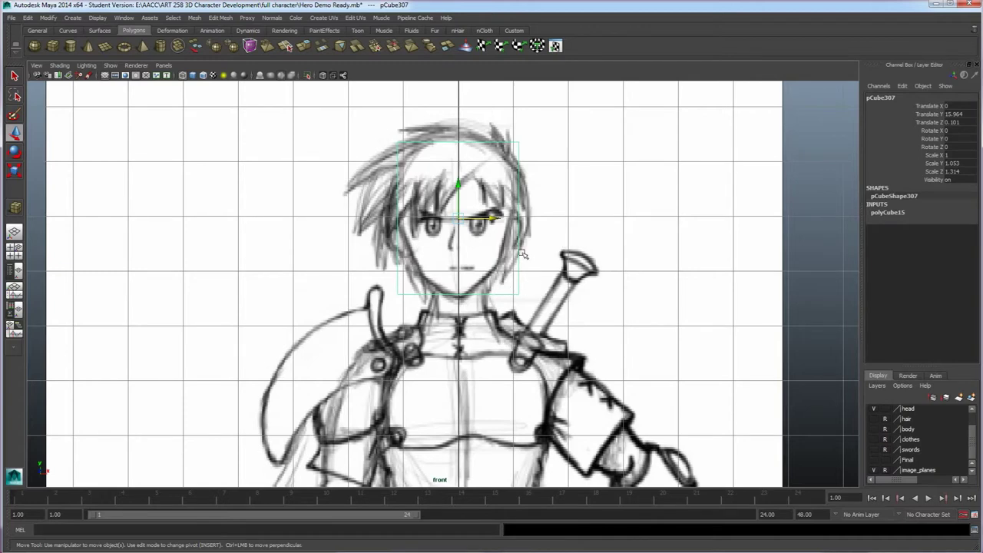
# - Set the cube's Subdivisions Width to 2 in its polyCube inputs while in the perspective view
pyautogui.press('space')
pyautogui.press('space')
pyautogui.moveTo(512, 233)
pyautogui.keyDown('alt'); pyautogui.mouseDown()
pyautogui.moveTo(516, 307)
pyautogui.moveTo(490, 305)
pyautogui.mouseUp(); pyautogui.keyUp('alt')
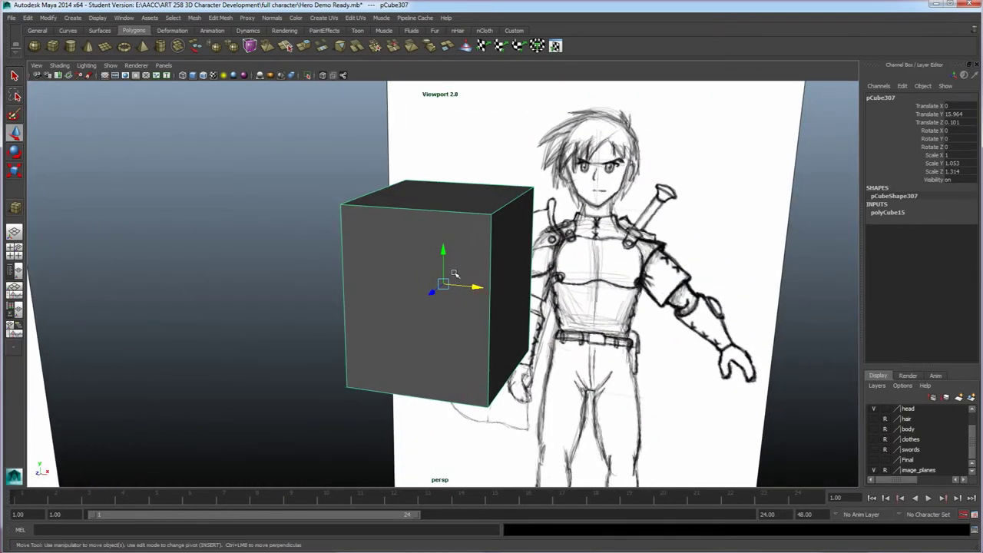
pyautogui.click(887, 215)
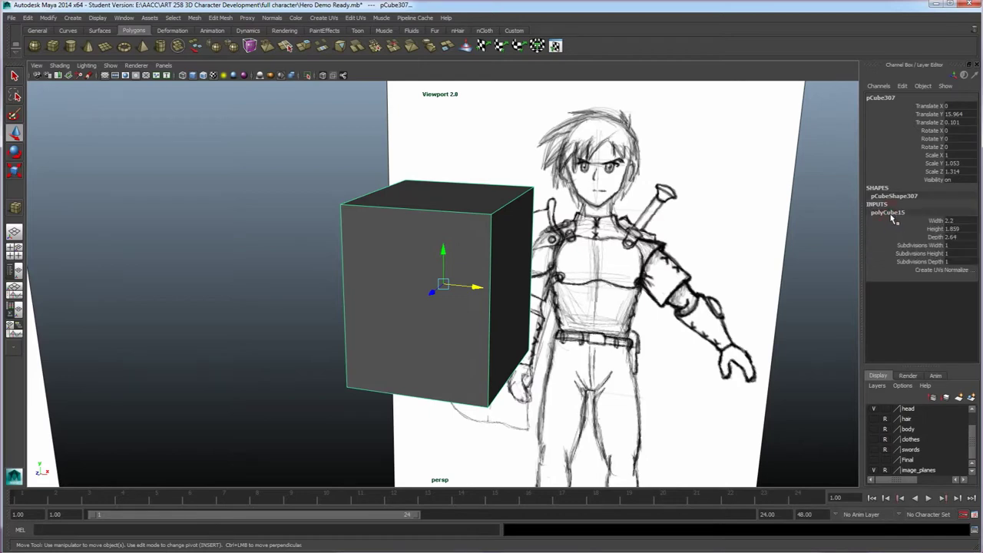
pyautogui.doubleClick(950, 245)
pyautogui.press('Return')
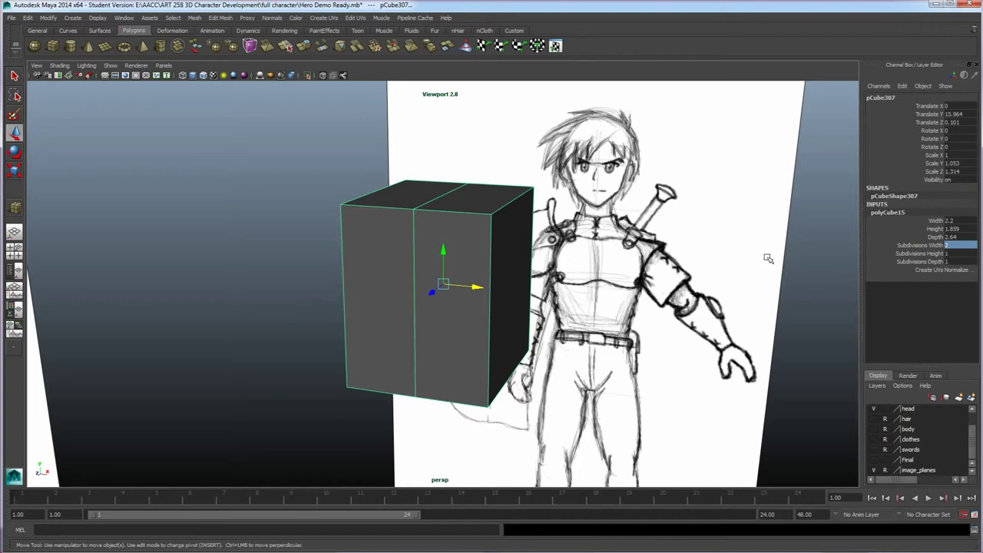
# - Try adjusting the cube's Subdivisions Width interactively in the viewport, and undo the changes
pyautogui.moveTo(819, 256); pyautogui.dragTo(827, 257, button='middle')
pyautogui.hotkey('ctrl', 'z')
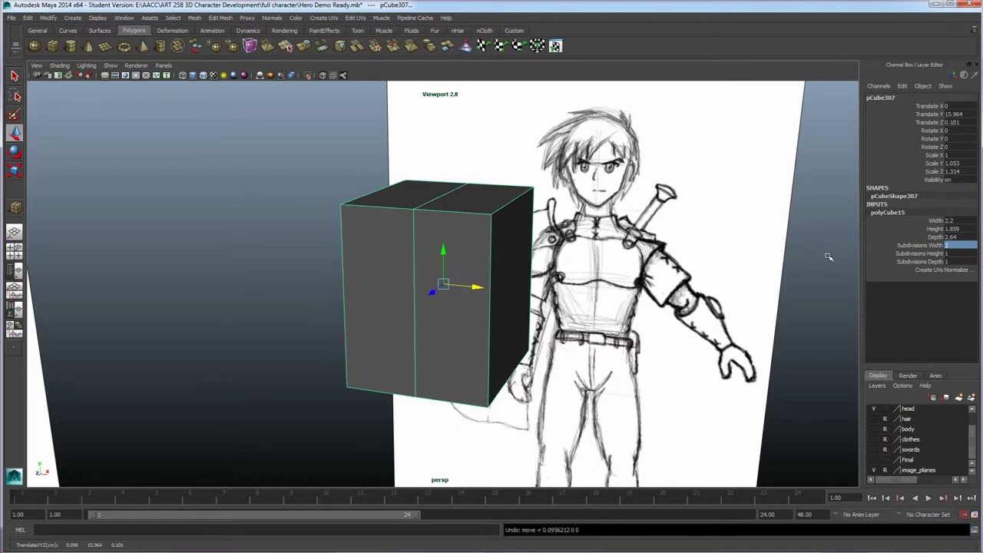
pyautogui.click(939, 246)
pyautogui.moveTo(797, 271)
pyautogui.mouseDown(button='middle')
pyautogui.moveTo(814, 272)
pyautogui.moveTo(792, 273)
pyautogui.moveTo(805, 275)
pyautogui.mouseUp(button='middle')
pyautogui.hotkey('ctrl', 'z')
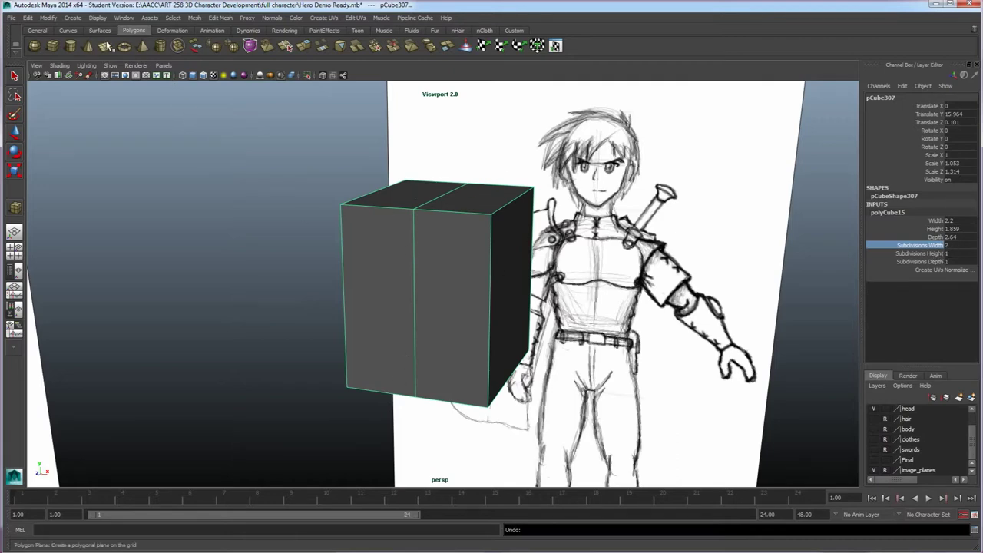
# - Smooth the cube exponentially with Division levels set to 1, and close the smooth options
pyautogui.click(195, 17)
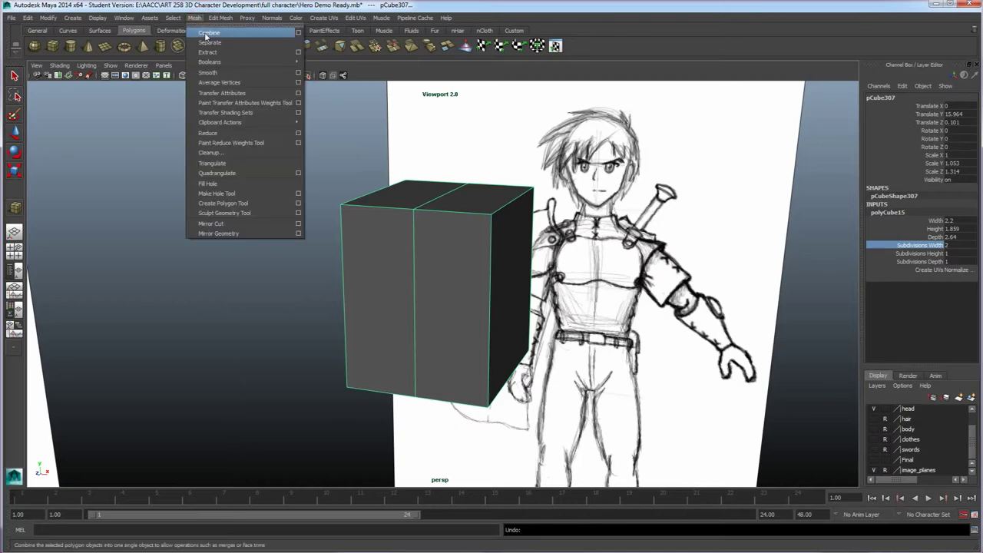
pyautogui.click(298, 72)
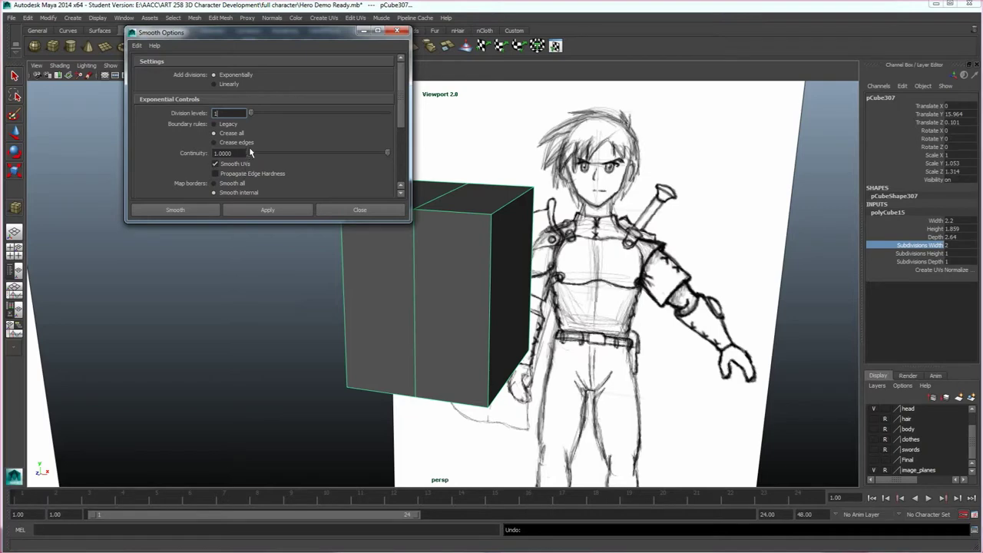
pyautogui.click(268, 209)
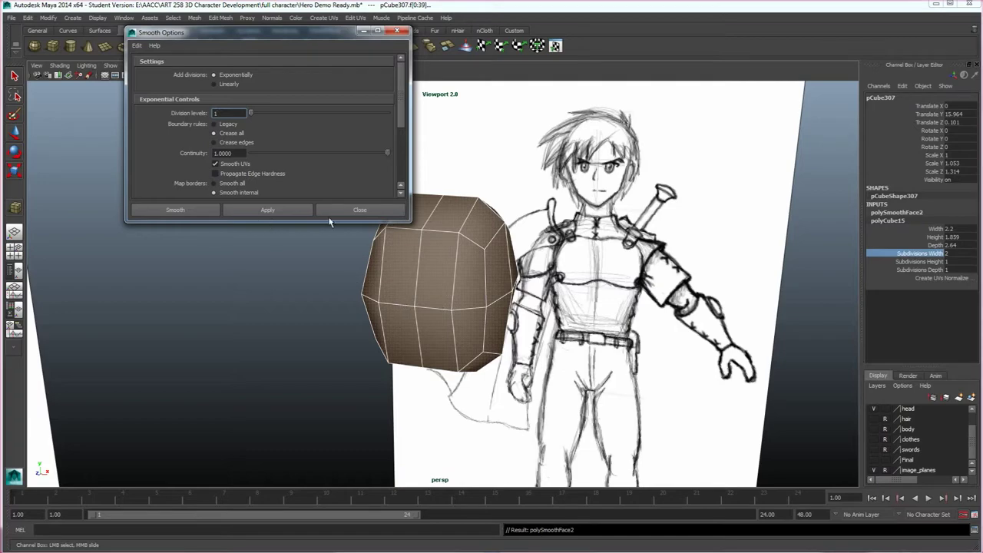
pyautogui.click(358, 210)
# - Enter face mode on the smoothed cube, select the faces of the half on the character's right side, and inspect the selection
pyautogui.moveTo(459, 292)
pyautogui.keyDown('alt'); pyautogui.mouseDown()
pyautogui.moveTo(371, 275)
pyautogui.moveTo(430, 276)
pyautogui.moveTo(453, 230)
pyautogui.moveTo(468, 271)
pyautogui.mouseUp(); pyautogui.keyUp('alt')
pyautogui.moveTo(469, 271); pyautogui.dragTo(465, 291, button='right')
pyautogui.keyDown('alt'); pyautogui.moveTo(458, 343); pyautogui.dragTo(481, 335); pyautogui.keyUp('alt')
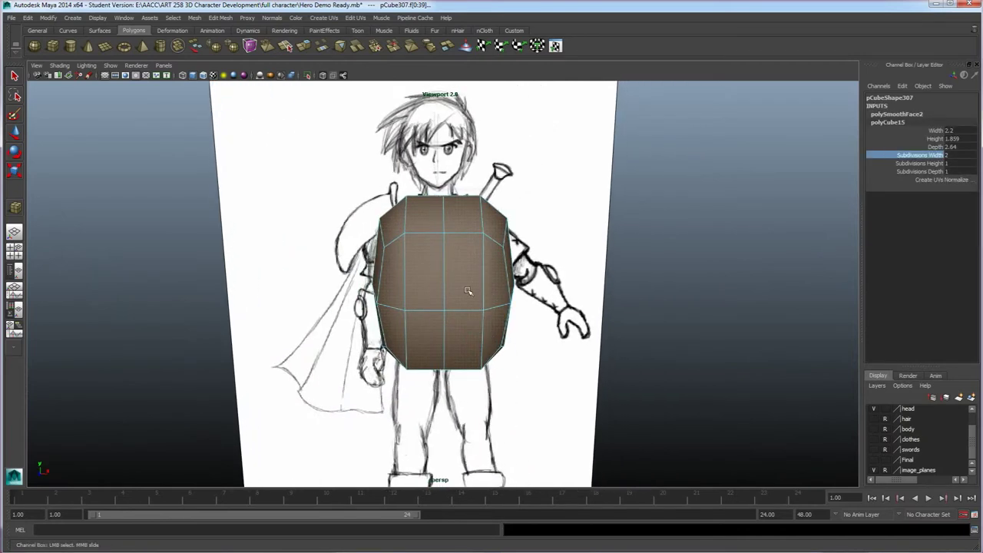
pyautogui.rightClick(466, 274)
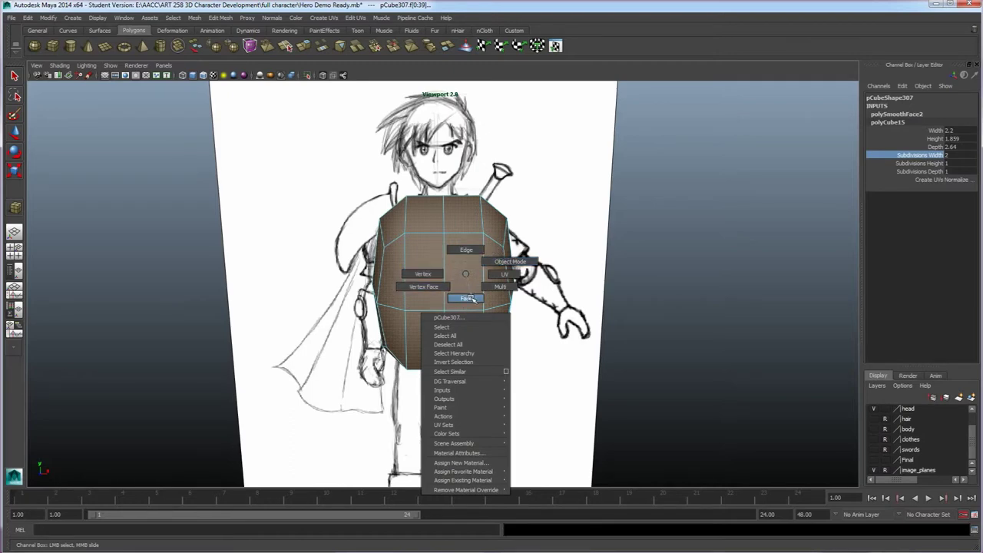
pyautogui.moveTo(471, 298); pyautogui.dragTo(471, 298, button='right')
pyautogui.moveTo(428, 442); pyautogui.dragTo(428, 442)
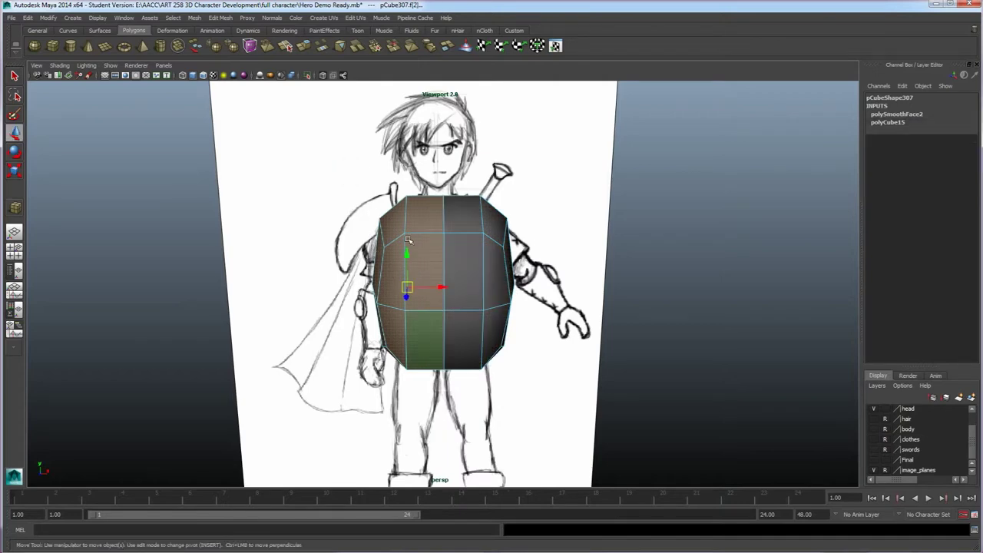
pyautogui.moveTo(431, 308)
pyautogui.keyDown('alt'); pyautogui.mouseDown()
pyautogui.moveTo(482, 307)
pyautogui.moveTo(520, 292)
pyautogui.moveTo(552, 308)
pyautogui.moveTo(456, 306)
pyautogui.moveTo(429, 248)
pyautogui.moveTo(453, 375)
pyautogui.moveTo(415, 397)
pyautogui.moveTo(470, 312)
pyautogui.moveTo(401, 308)
pyautogui.mouseUp(); pyautogui.keyUp('alt')
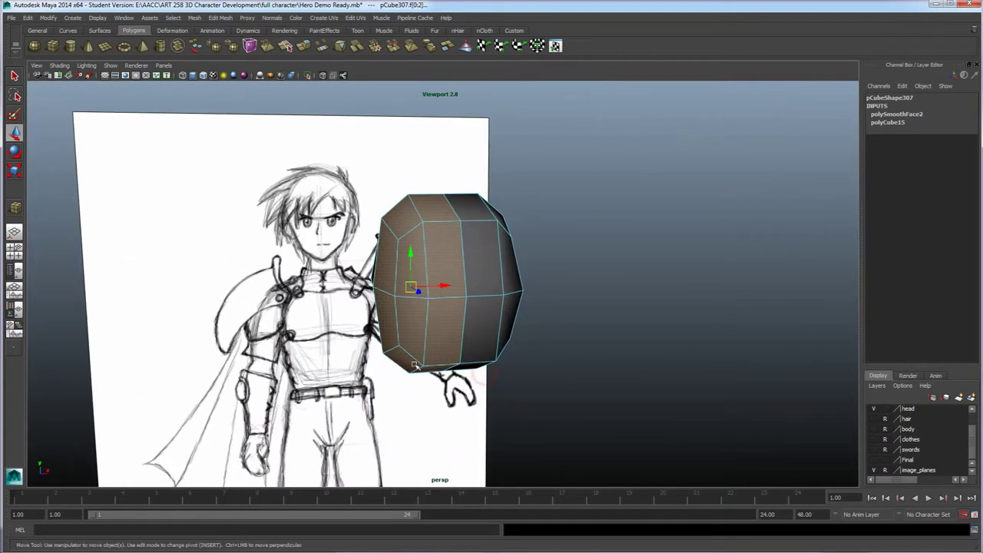
# - Open the Select Tool settings, test a marquee selection of the mesh's faces, and turn off Camera based selection
pyautogui.click(15, 77)
pyautogui.doubleClick(15, 76)
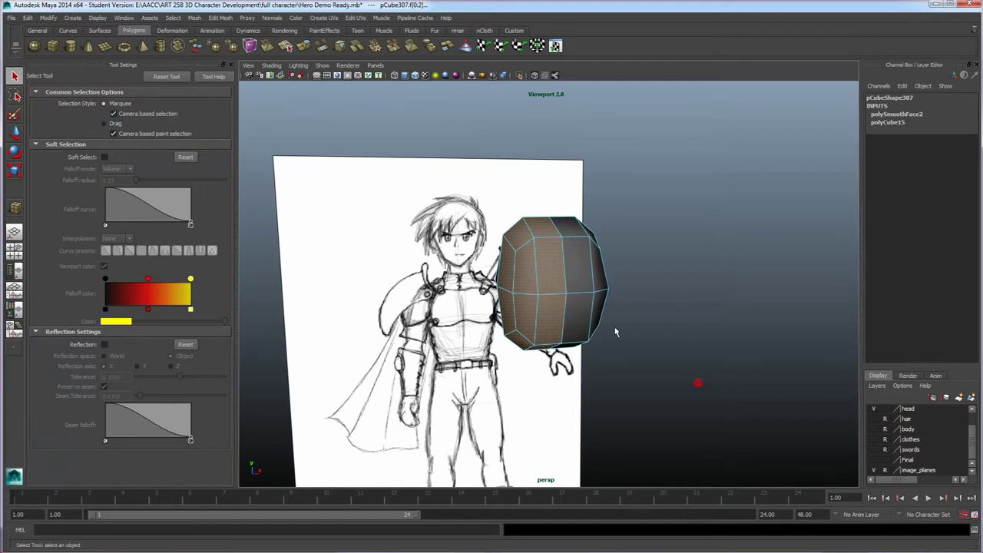
pyautogui.moveTo(697, 382); pyautogui.dragTo(450, 183)
pyautogui.keyDown('alt'); pyautogui.moveTo(572, 307); pyautogui.dragTo(775, 297); pyautogui.keyUp('alt')
pyautogui.keyDown('alt'); pyautogui.moveTo(447, 312); pyautogui.dragTo(281, 258); pyautogui.keyUp('alt')
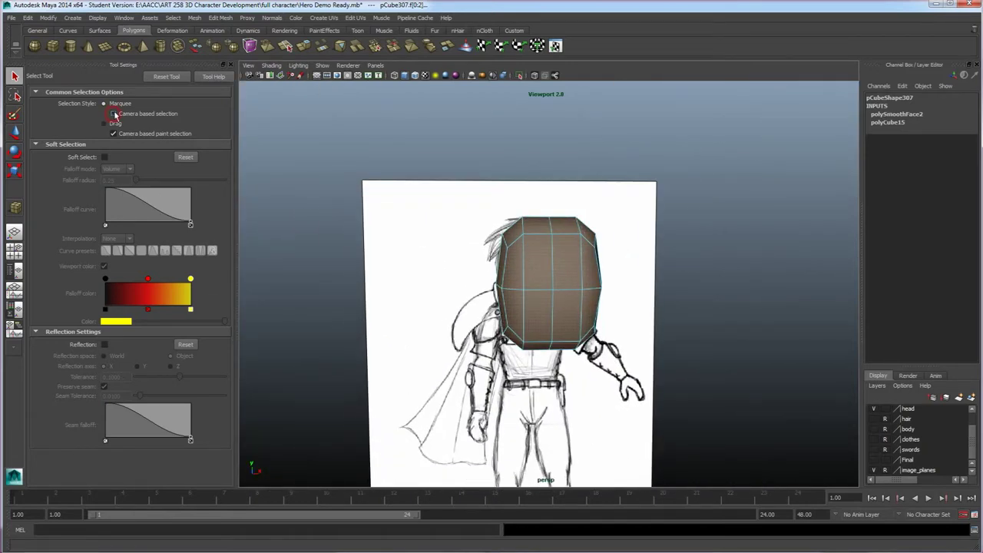
# - Marquee-select the faces of the mesh half on the character's right side, and reopen the Select Tool settings
pyautogui.moveTo(463, 188)
pyautogui.mouseDown()
pyautogui.moveTo(532, 404)
pyautogui.moveTo(588, 345)
pyautogui.moveTo(669, 340)
pyautogui.moveTo(565, 311)
pyautogui.moveTo(525, 235)
pyautogui.moveTo(591, 290)
pyautogui.moveTo(401, 287)
pyautogui.mouseUp()
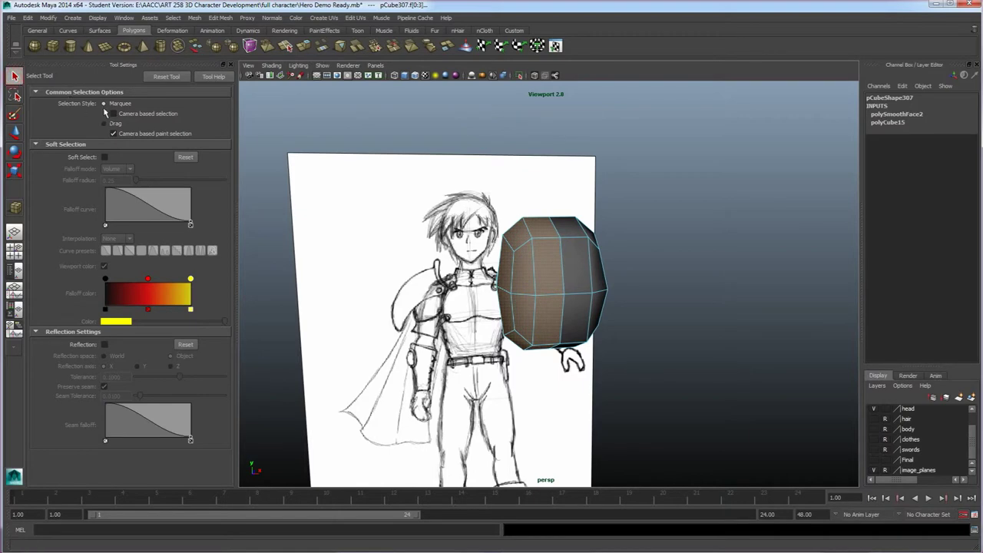
pyautogui.click(230, 67)
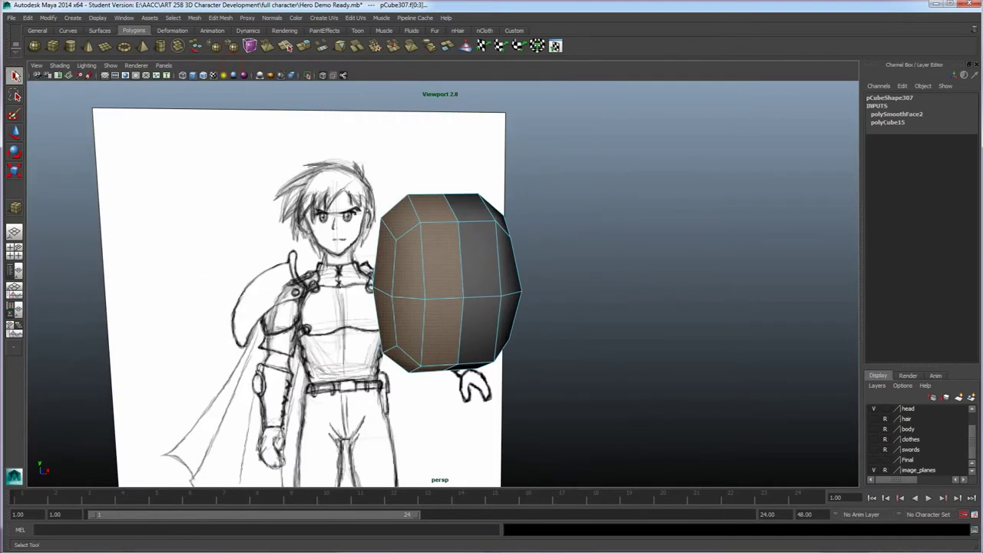
pyautogui.doubleClick(13, 76)
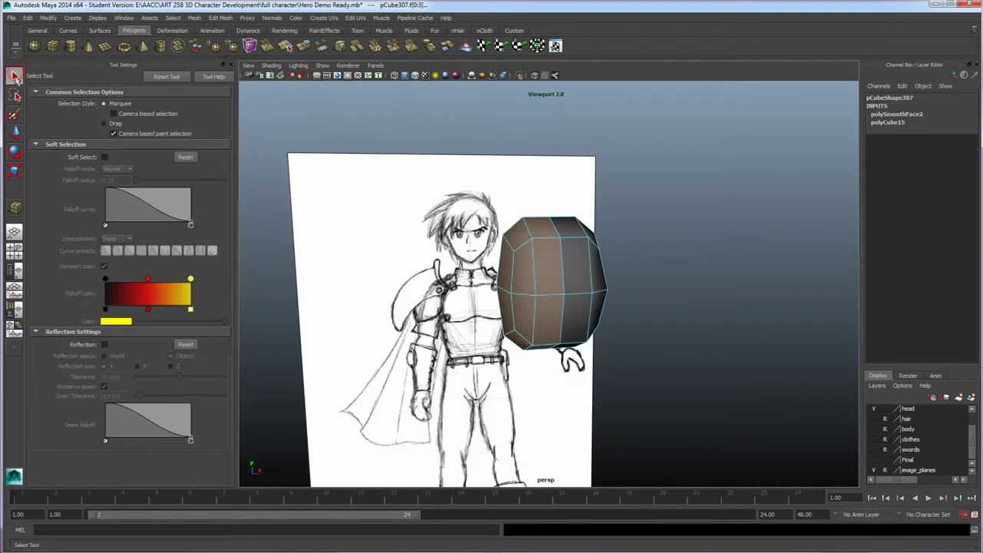
# - Close the Select Tool settings, delete the selected faces on the character's right side, and inspect the remaining open half
pyautogui.click(231, 66)
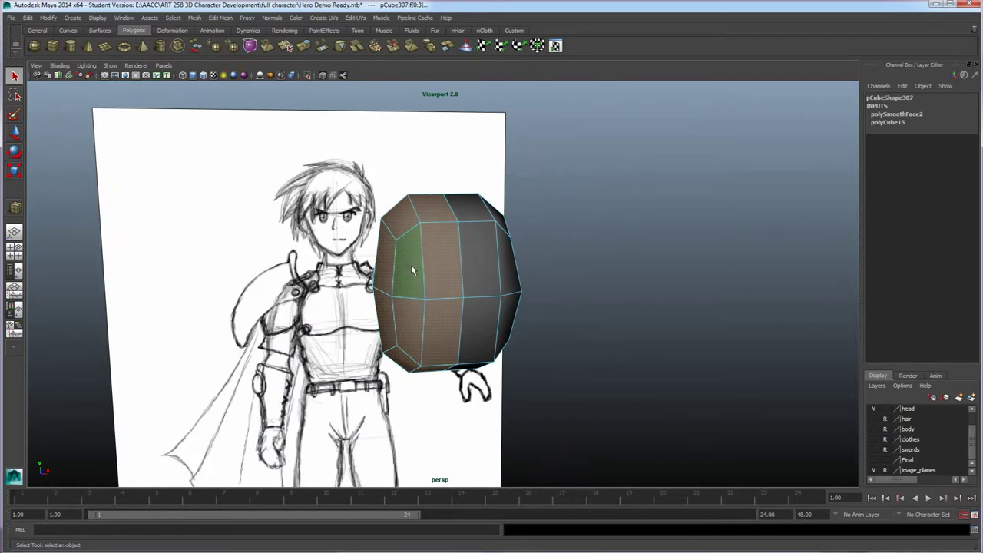
pyautogui.press('Delete')
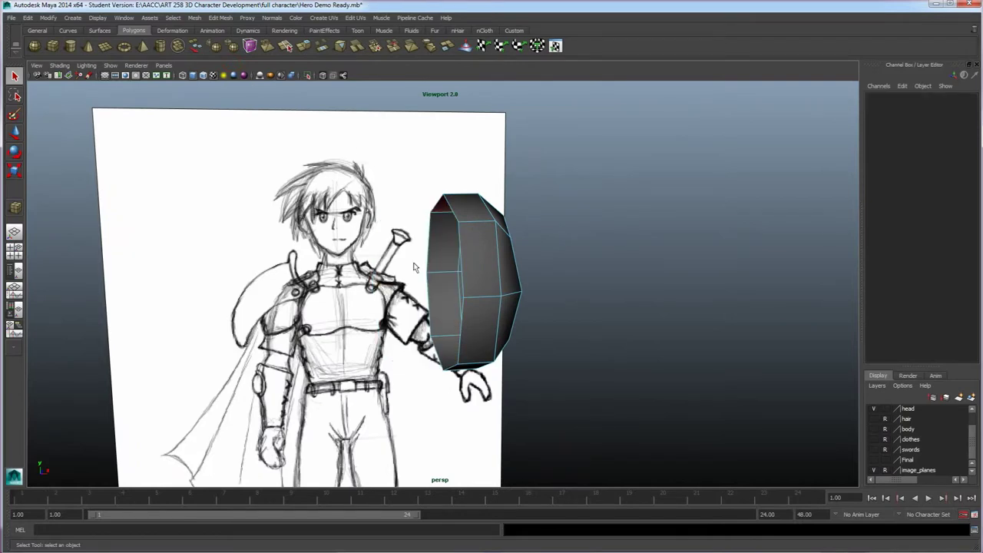
pyautogui.keyDown('alt'); pyautogui.moveTo(456, 295); pyautogui.dragTo(426, 361); pyautogui.keyUp('alt')
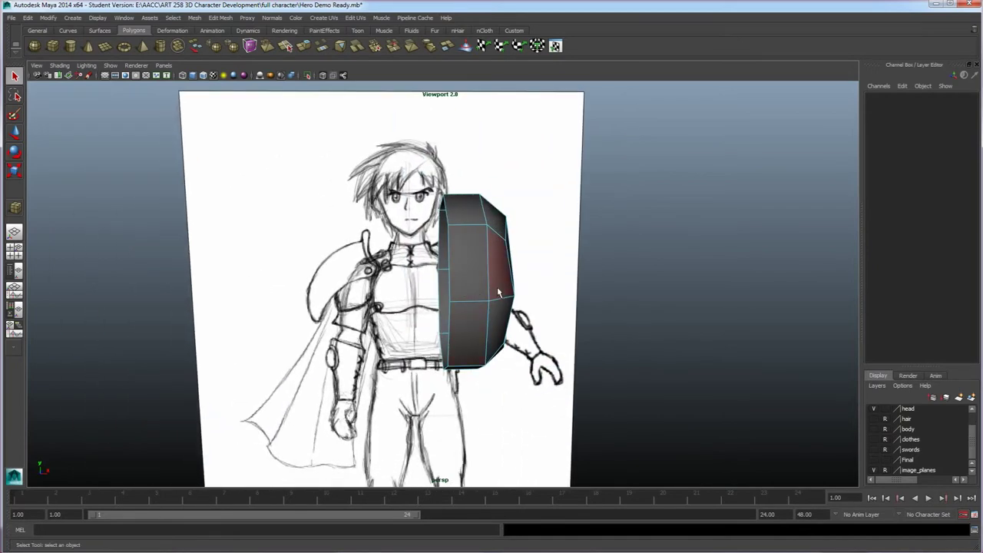
pyautogui.click(384, 289)
pyautogui.keyDown('alt'); pyautogui.moveTo(415, 312); pyautogui.dragTo(430, 332); pyautogui.keyUp('alt')
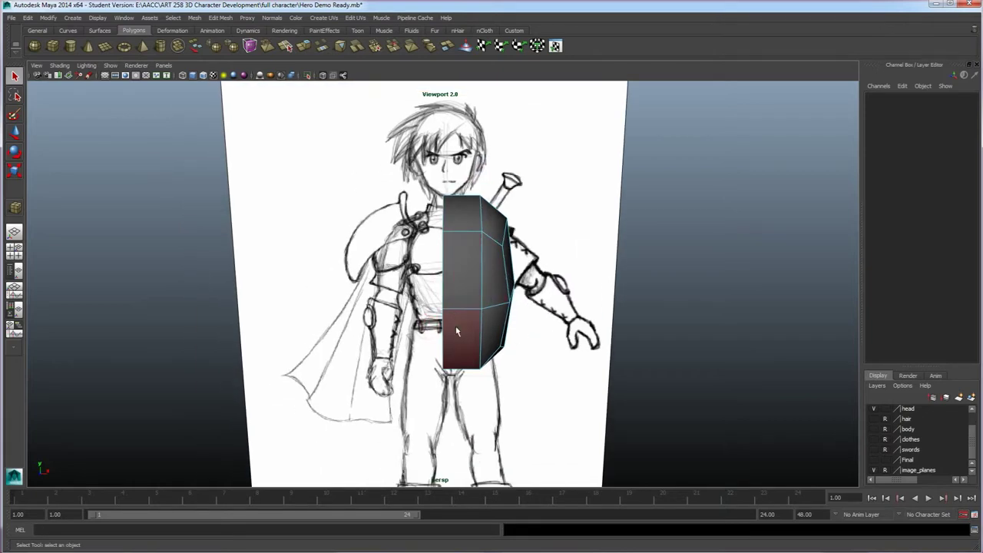
pyautogui.keyDown('alt'); pyautogui.moveTo(456, 332); pyautogui.dragTo(447, 333); pyautogui.keyUp('alt')
# - Return to object mode and mirror the half mesh with Duplicate Special as one Instance with Scale X -1, grouped under Parent
pyautogui.moveTo(470, 292); pyautogui.dragTo(508, 283, button='right')
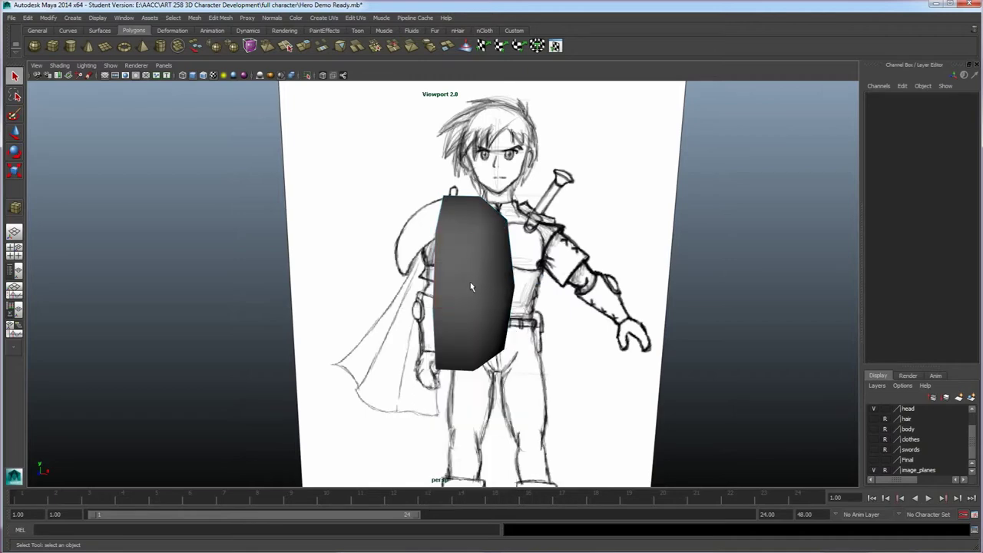
pyautogui.keyDown('alt'); pyautogui.moveTo(465, 346); pyautogui.dragTo(446, 308); pyautogui.keyUp('alt')
pyautogui.click(459, 291)
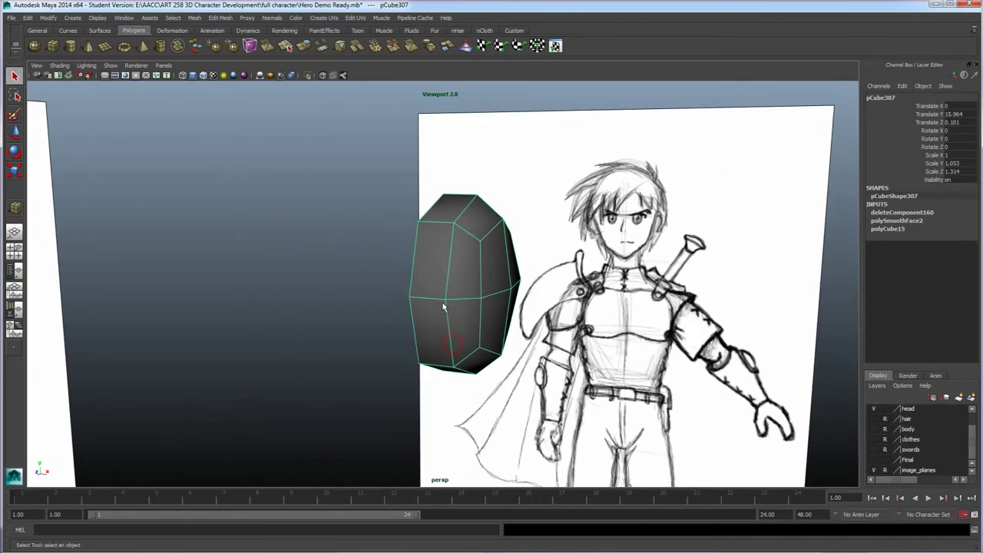
pyautogui.click(31, 17)
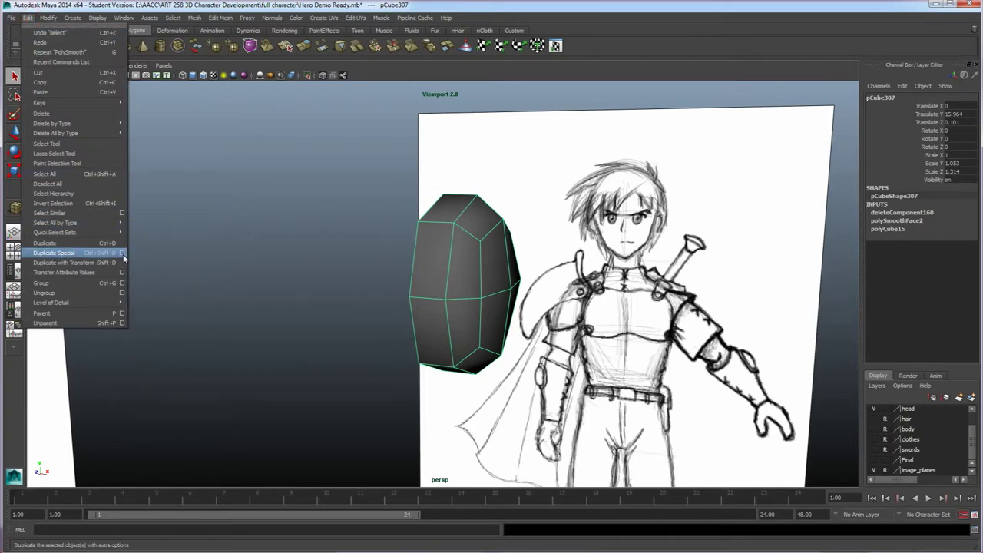
pyautogui.click(122, 253)
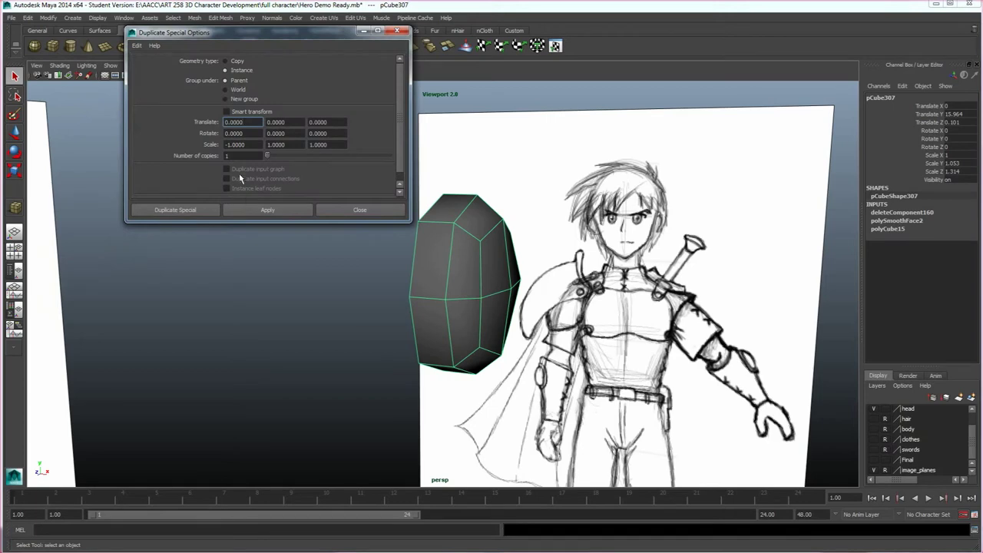
pyautogui.click(235, 61)
pyautogui.click(226, 71)
pyautogui.keyDown('alt'); pyautogui.moveTo(388, 291); pyautogui.dragTo(393, 344); pyautogui.keyUp('alt')
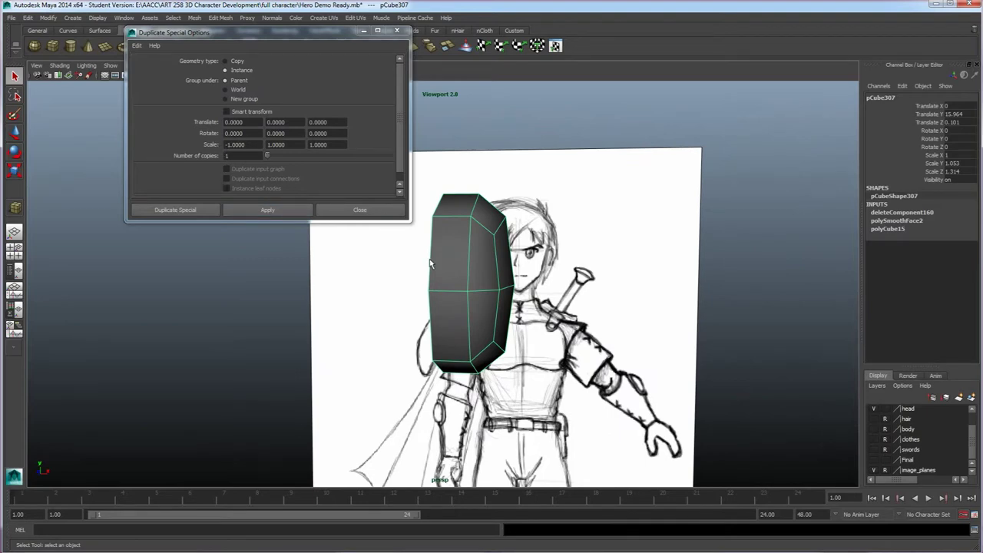
pyautogui.moveTo(326, 363)
pyautogui.keyDown('alt'); pyautogui.mouseDown()
pyautogui.moveTo(378, 375)
pyautogui.moveTo(243, 410)
pyautogui.mouseUp(); pyautogui.keyUp('alt')
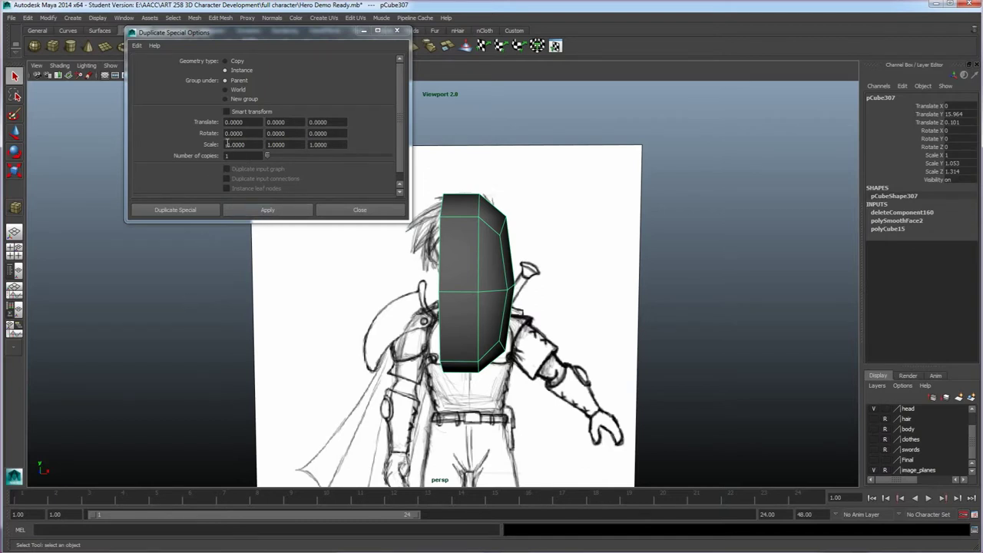
pyautogui.click(285, 212)
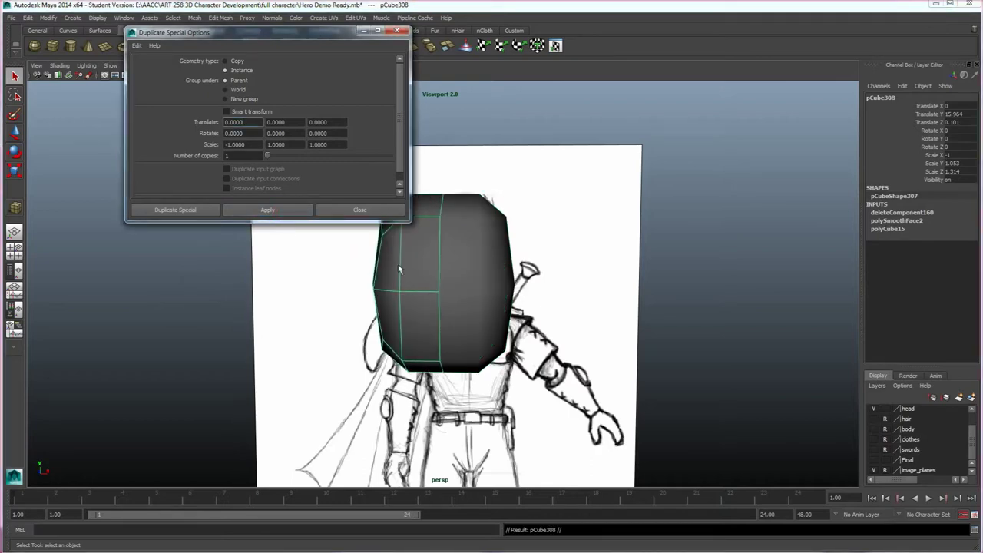
pyautogui.click(360, 211)
# - Put the original half in vertex mode, try moving a side vertex outward along X to test the mirroring, and undo the move
pyautogui.click(460, 270)
pyautogui.moveTo(481, 278); pyautogui.dragTo(563, 310, button='right')
pyautogui.moveTo(503, 274); pyautogui.dragTo(541, 288)
pyautogui.press('w')
pyautogui.hotkey('ctrl', 'z')
pyautogui.hotkey('ctrl', 'z')
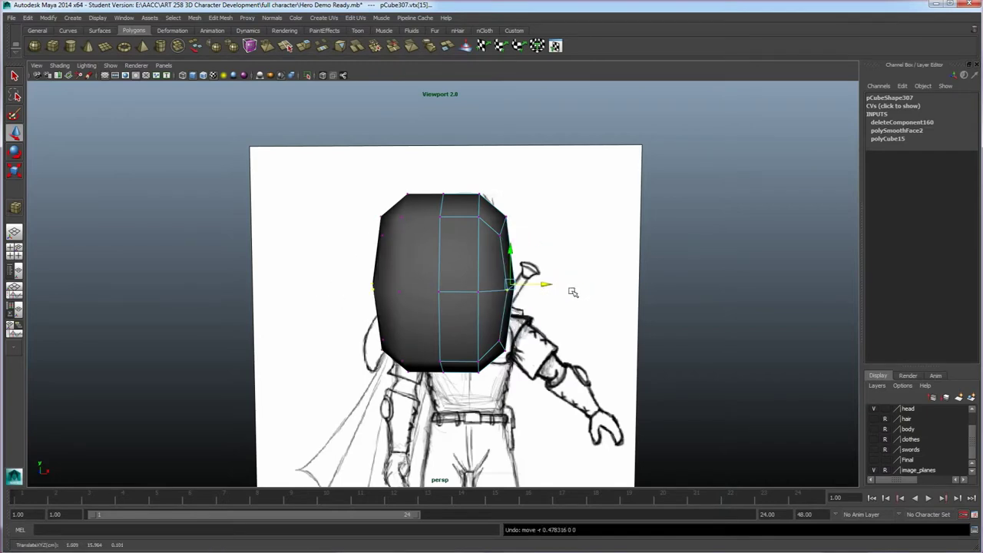
# - In the front view, lower the inner lower-face vertices of the original half to the chin line
pyautogui.keyDown('alt'); pyautogui.moveTo(529, 321); pyautogui.dragTo(552, 369); pyautogui.keyUp('alt')
pyautogui.keyDown('alt'); pyautogui.moveTo(528, 330); pyautogui.dragTo(446, 319); pyautogui.keyUp('alt')
pyautogui.moveTo(446, 318)
pyautogui.mouseDown(button='right')
pyautogui.moveTo(477, 307)
pyautogui.moveTo(446, 317)
pyautogui.mouseUp(button='right')
pyautogui.scroll(-5, 441, 318)
pyautogui.keyDown('alt'); pyautogui.moveTo(440, 319); pyautogui.dragTo(443, 269); pyautogui.keyUp('alt')
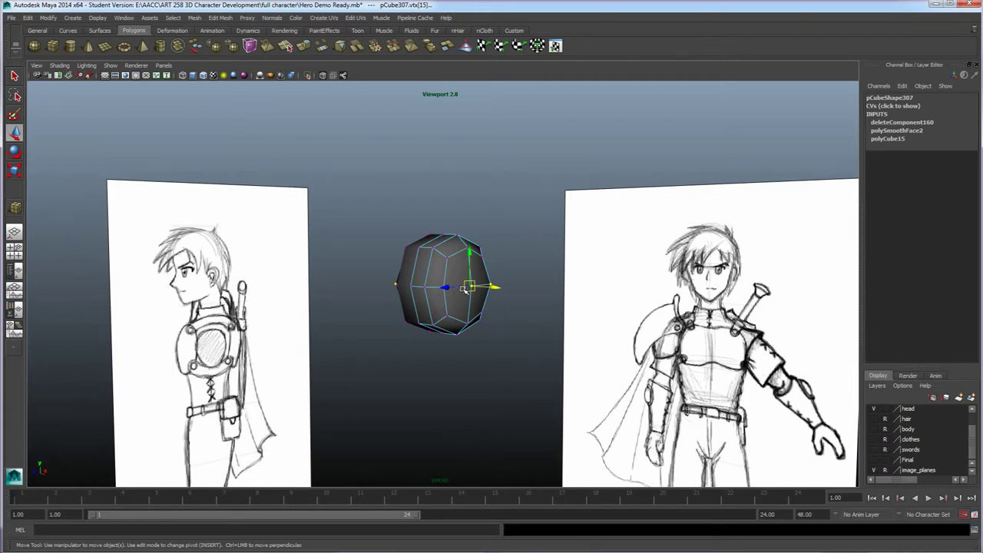
pyautogui.keyDown('alt'); pyautogui.moveTo(471, 347); pyautogui.dragTo(516, 322); pyautogui.keyUp('alt')
pyautogui.press('space')
pyautogui.press('space')
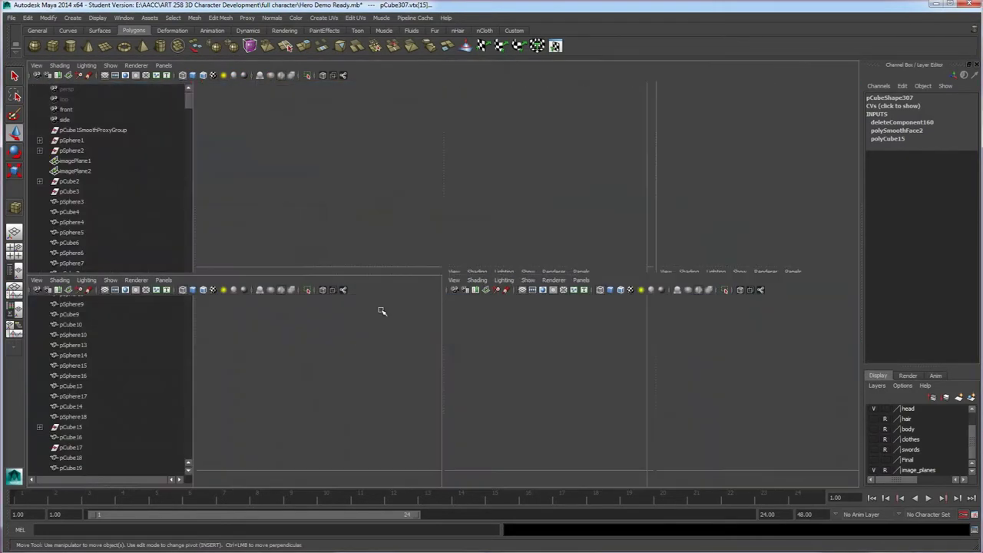
pyautogui.moveTo(450, 265); pyautogui.dragTo(501, 287)
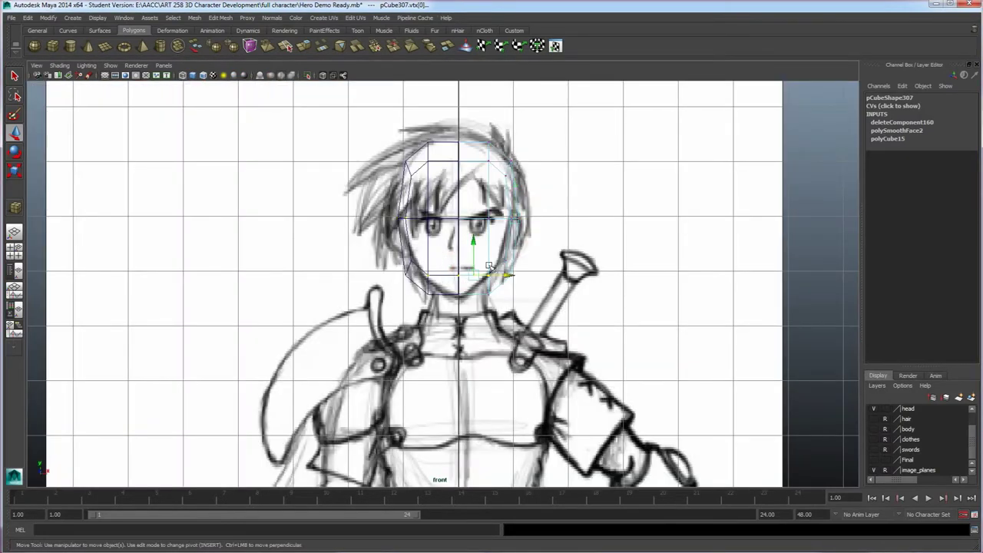
pyautogui.moveTo(476, 244); pyautogui.dragTo(474, 262)
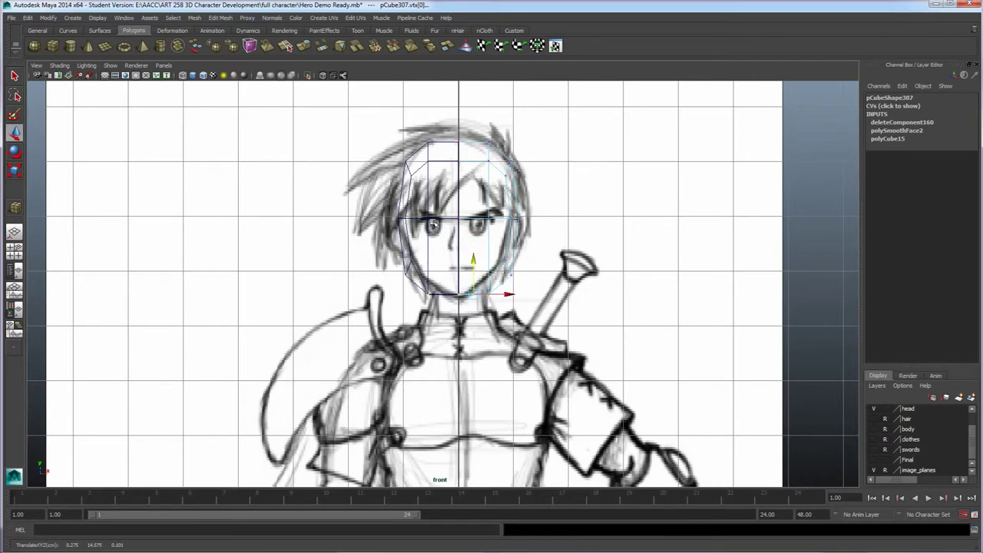
# - Lower the middle vertex row to the drawn eye line, and move the forehead row and its outer vertices down slightly
pyautogui.moveTo(434, 207); pyautogui.dragTo(529, 228)
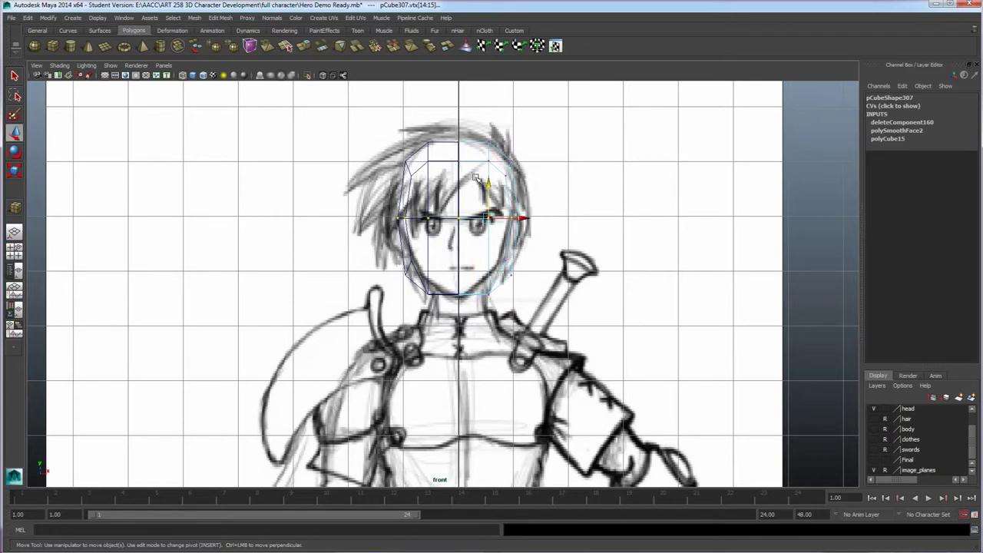
pyautogui.moveTo(489, 183); pyautogui.dragTo(489, 192)
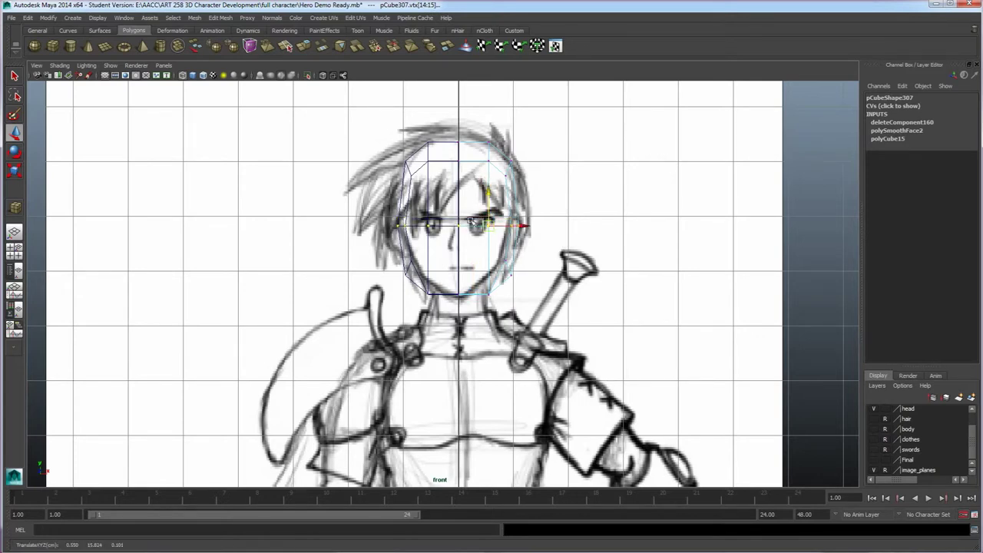
pyautogui.moveTo(455, 160); pyautogui.dragTo(497, 174)
pyautogui.moveTo(474, 129); pyautogui.dragTo(474, 137)
pyautogui.moveTo(522, 196); pyautogui.dragTo(498, 142)
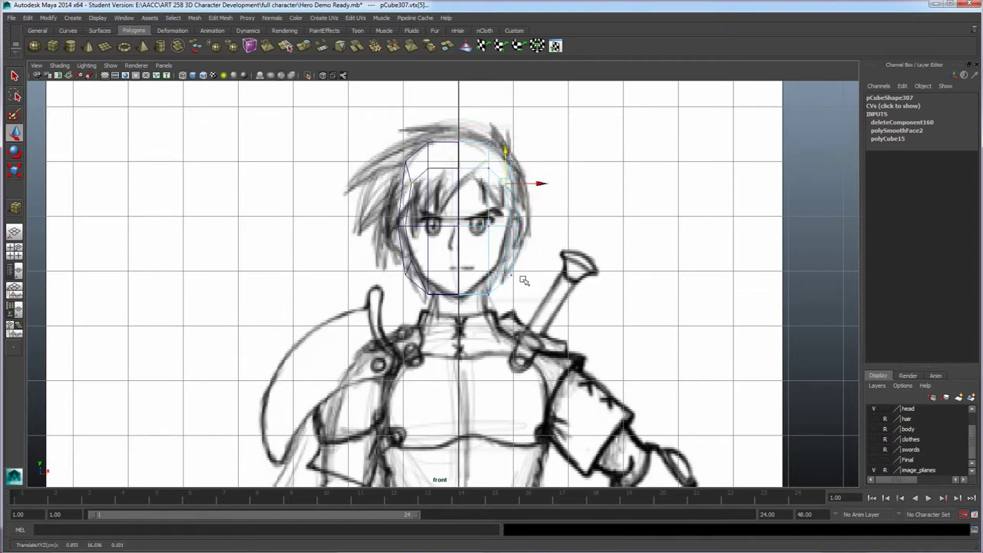
# - Pull the jaw and chin vertices inward to follow the face outline in the front sketch
pyautogui.moveTo(489, 278)
pyautogui.mouseDown()
pyautogui.moveTo(538, 308)
pyautogui.moveTo(519, 278)
pyautogui.moveTo(460, 294)
pyautogui.moveTo(492, 294)
pyautogui.mouseUp()
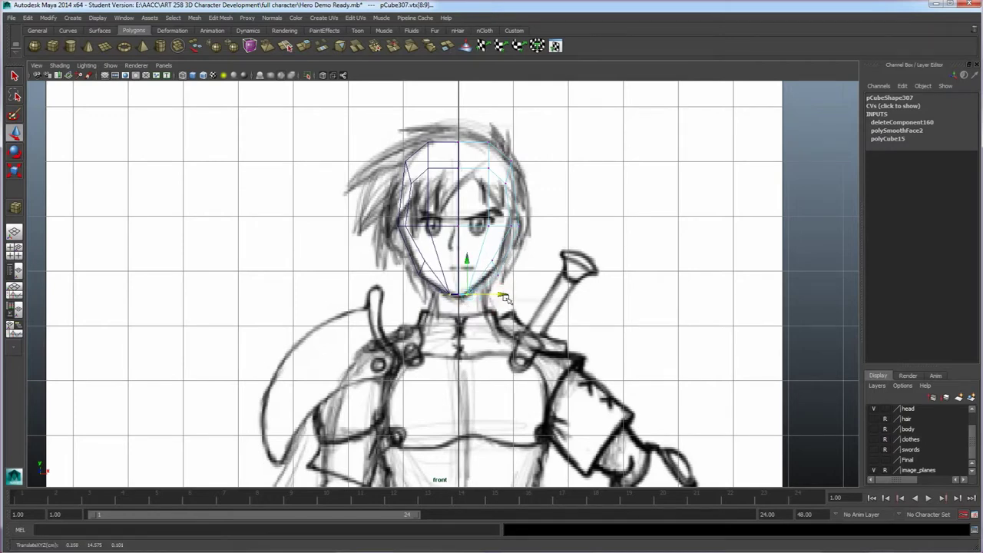
pyautogui.click(503, 292)
pyautogui.click(475, 295)
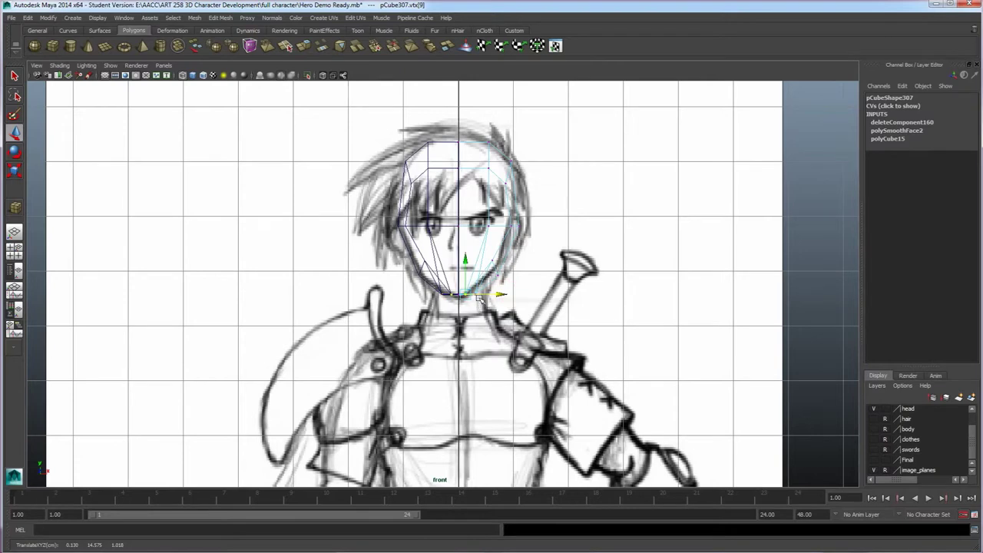
pyautogui.scroll(4, 492, 303)
pyautogui.moveTo(511, 308); pyautogui.dragTo(522, 329)
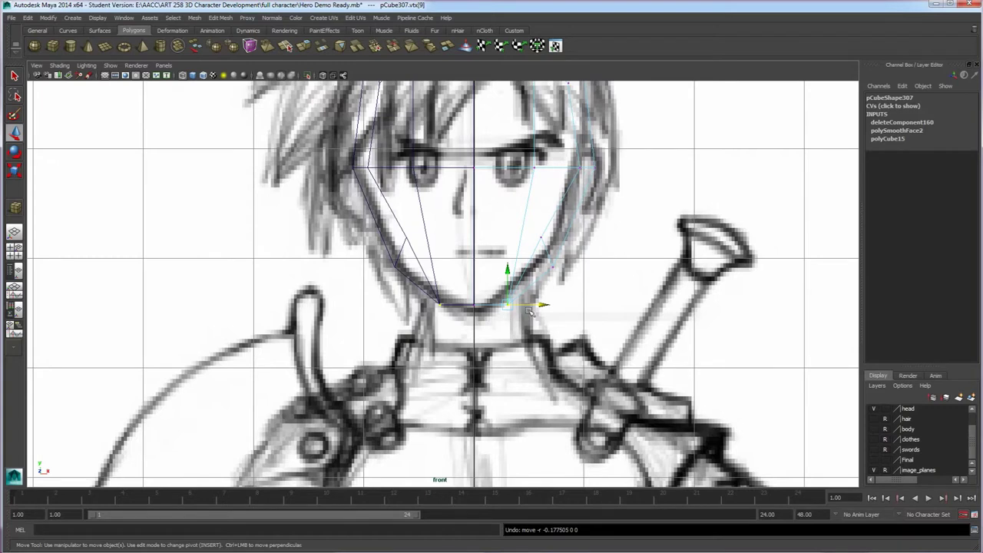
# - Check the shape in the four-view layout, and fit the jaw corner and outer eye-level vertices to the front face outline
pyautogui.press('space')
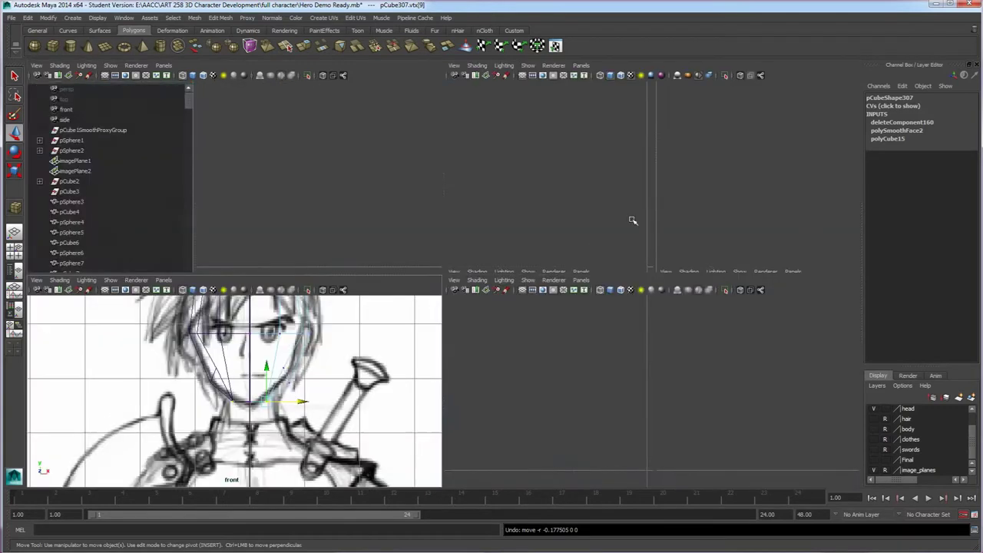
pyautogui.scroll(6, 679, 206)
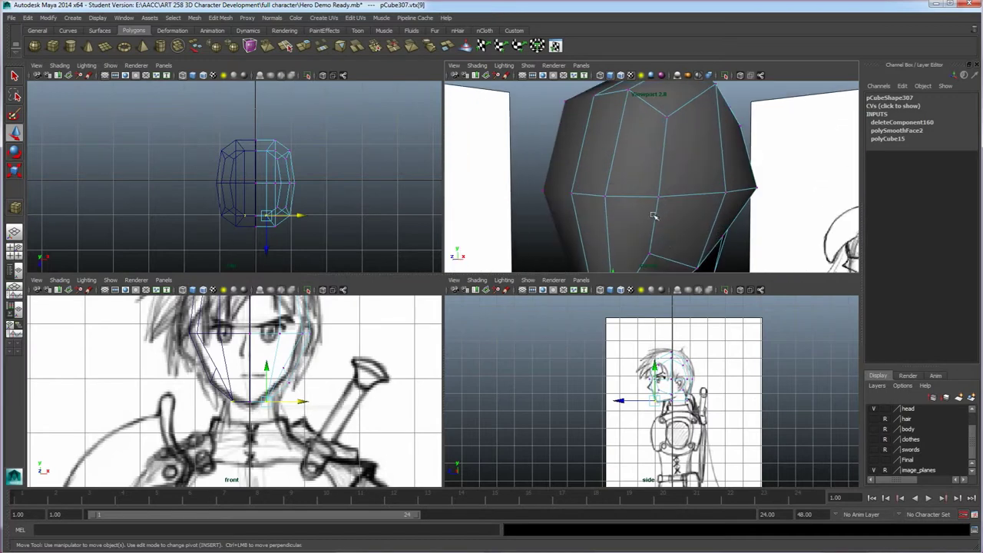
pyautogui.scroll(-5, 668, 248)
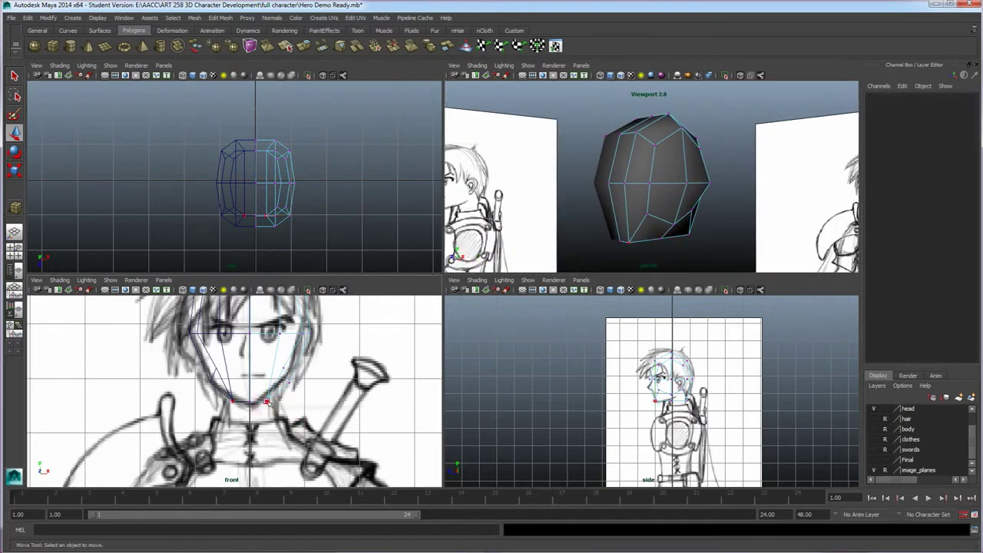
pyautogui.moveTo(307, 434); pyautogui.dragTo(255, 388)
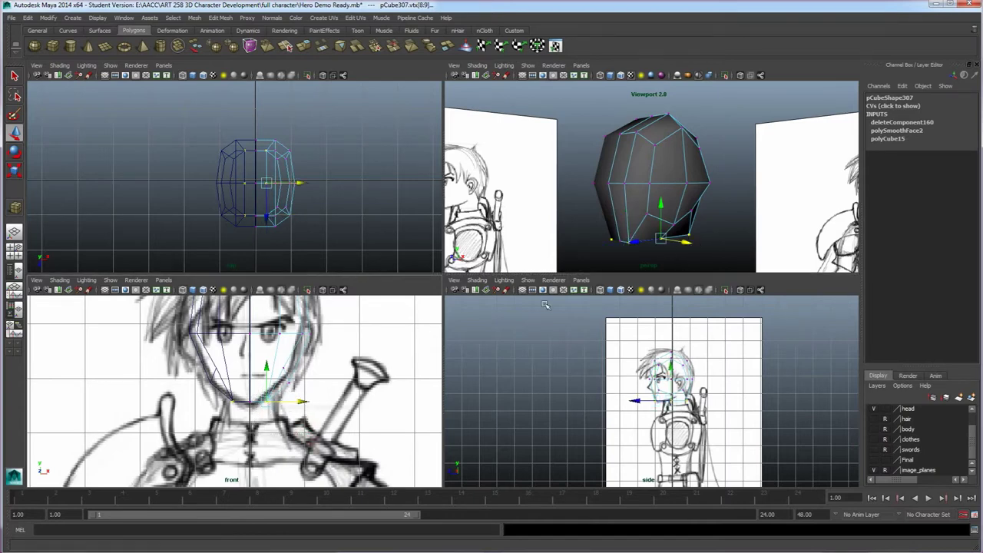
pyautogui.click(267, 402)
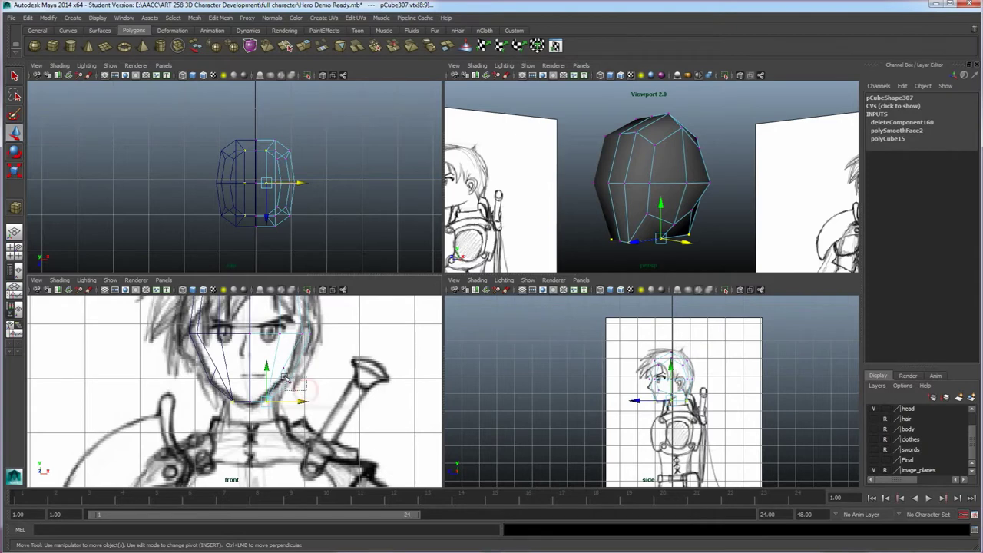
pyautogui.click(282, 376)
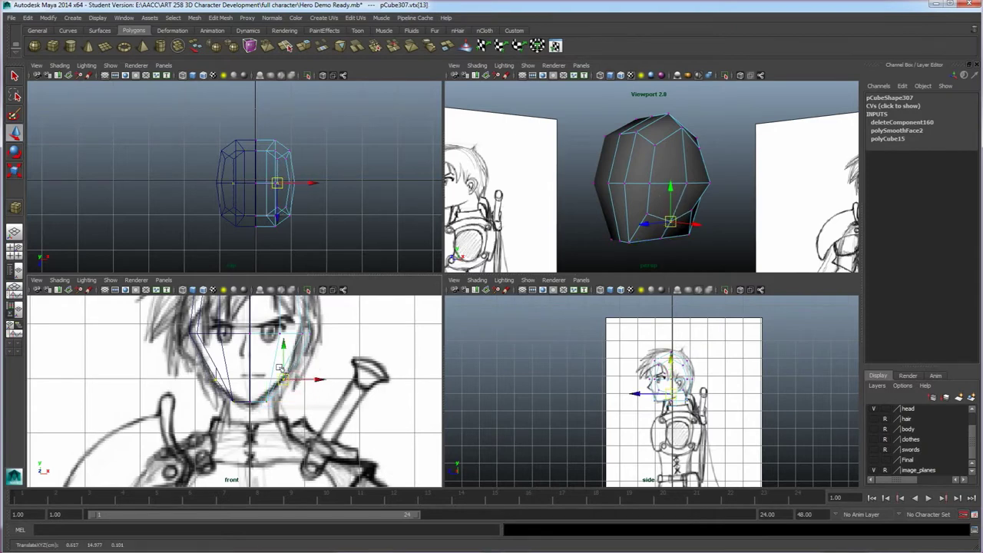
pyautogui.moveTo(329, 350)
pyautogui.mouseDown()
pyautogui.moveTo(291, 323)
pyautogui.moveTo(335, 335)
pyautogui.mouseUp()
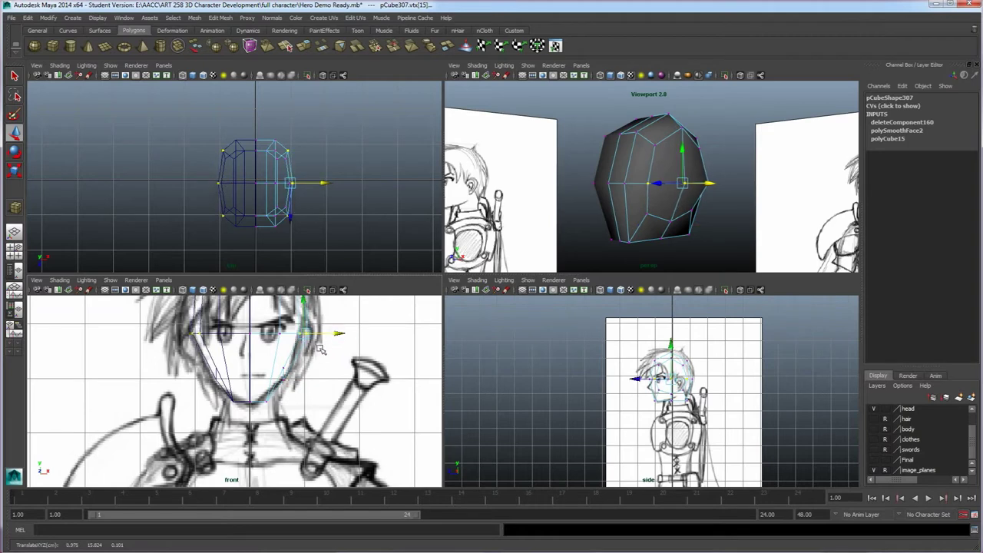
# - Raise the top centre vertex to the crown of the drawn head, and lift the vertices beside the chin slightly
pyautogui.keyDown('alt'); pyautogui.moveTo(339, 360); pyautogui.dragTo(382, 418, button='middle'); pyautogui.keyUp('alt')
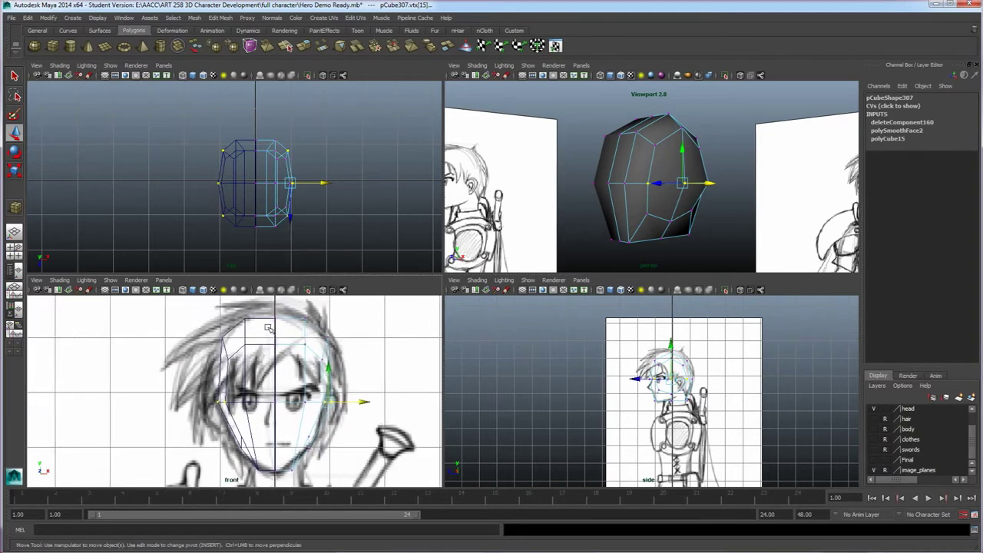
pyautogui.click(275, 315)
pyautogui.moveTo(276, 306); pyautogui.dragTo(277, 297)
pyautogui.moveTo(279, 324)
pyautogui.keyDown('alt'); pyautogui.mouseDown(button='middle')
pyautogui.moveTo(279, 300)
pyautogui.moveTo(281, 329)
pyautogui.mouseUp(button='middle'); pyautogui.keyUp('alt')
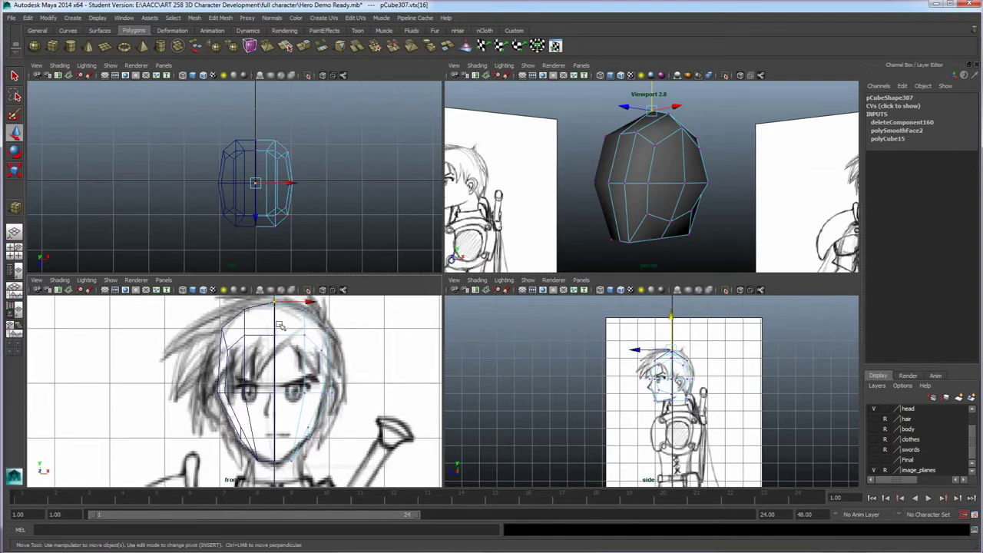
pyautogui.moveTo(300, 470); pyautogui.dragTo(324, 461)
pyautogui.moveTo(288, 430); pyautogui.dragTo(288, 428)
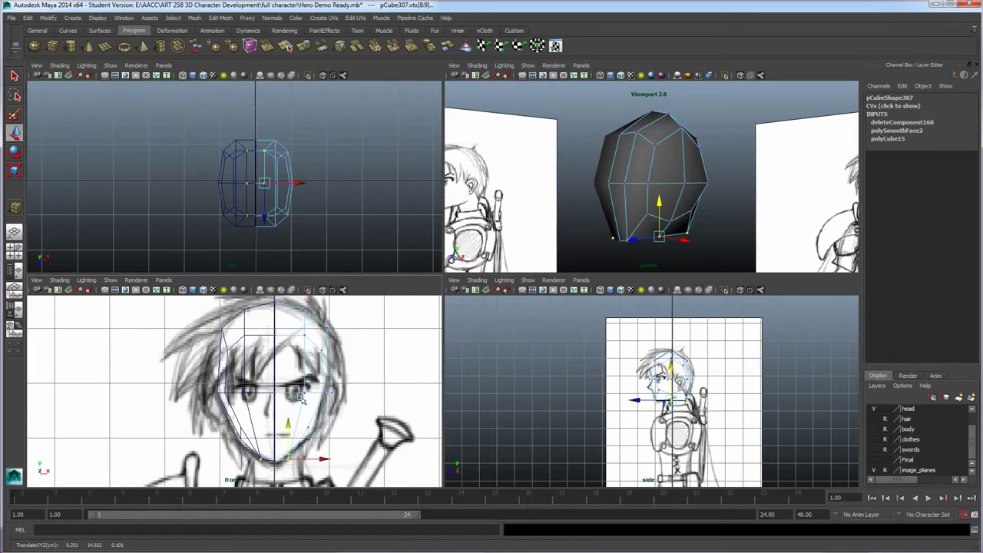
# - Select the bottom rear corner vertices of the head and move them slightly to fit the nape in the side sketch
pyautogui.press('space')
pyautogui.keyDown('alt'); pyautogui.moveTo(505, 328); pyautogui.dragTo(458, 327); pyautogui.keyUp('alt')
pyautogui.moveTo(582, 437); pyautogui.dragTo(507, 389)
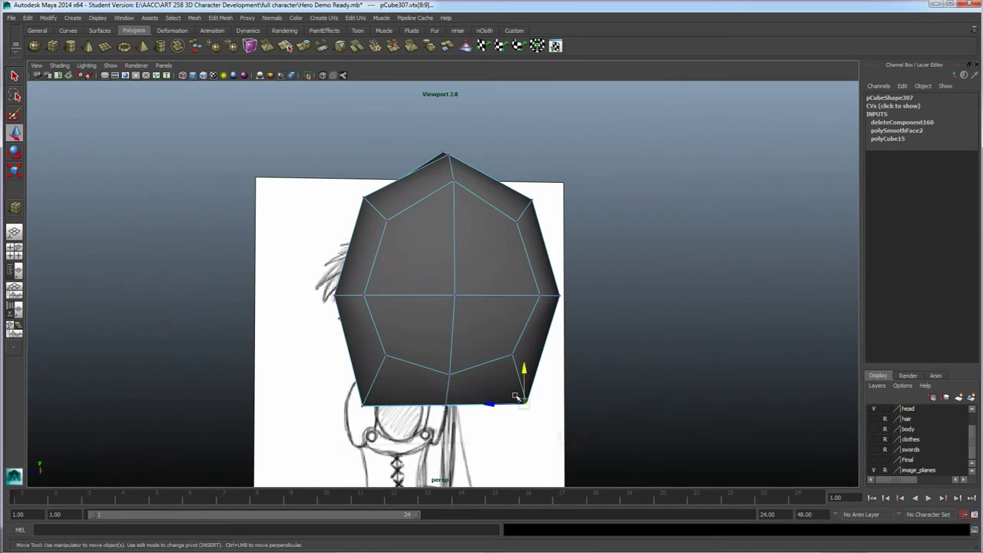
pyautogui.keyDown('alt'); pyautogui.moveTo(556, 428); pyautogui.dragTo(553, 429); pyautogui.keyUp('alt')
pyautogui.press('space')
pyautogui.press('space')
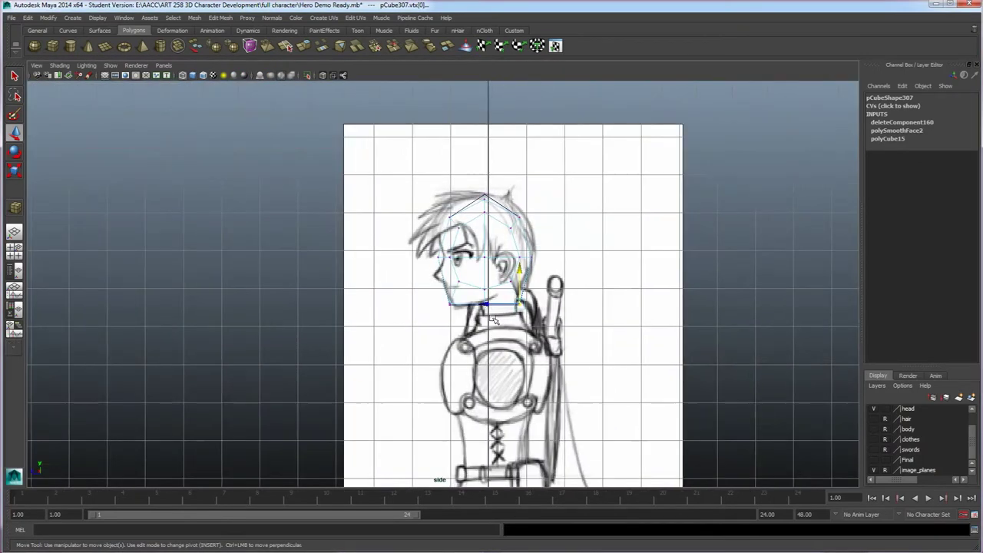
pyautogui.moveTo(513, 311); pyautogui.dragTo(509, 313)
# - Fit the upper rear, eye-level rear and upper forehead vertices to the head outline drawn in the side reference
pyautogui.click(552, 192)
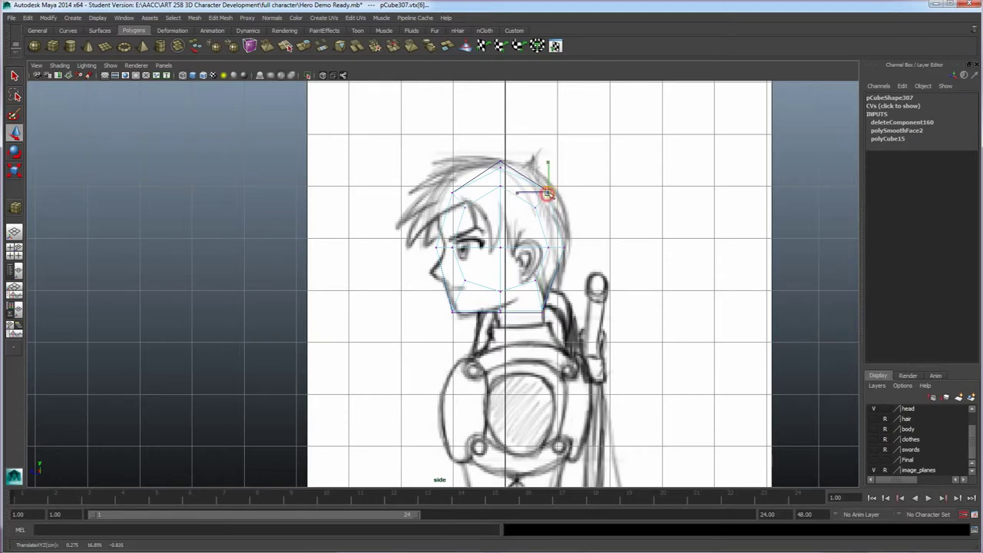
pyautogui.moveTo(577, 258); pyautogui.dragTo(559, 247)
pyautogui.moveTo(481, 221); pyautogui.dragTo(449, 193)
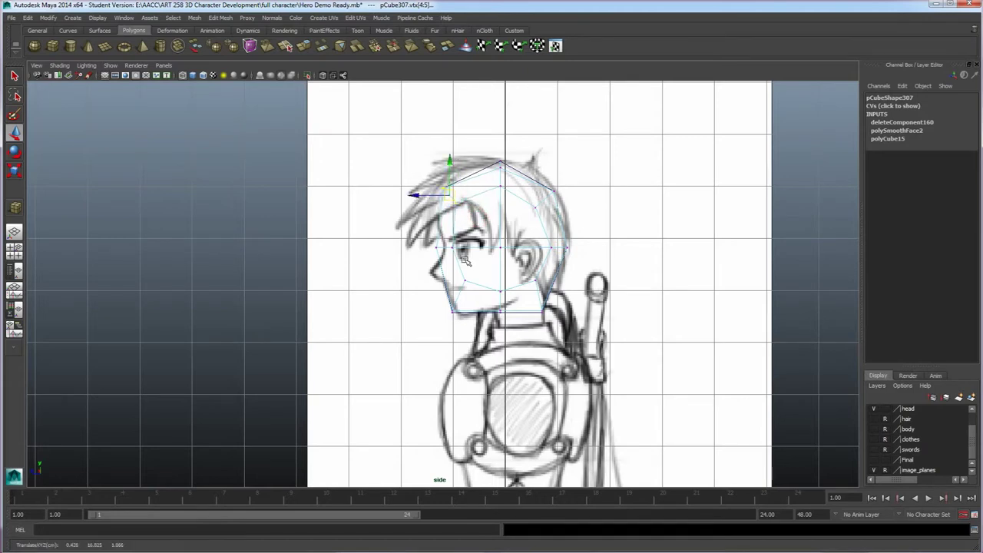
pyautogui.moveTo(488, 270); pyautogui.dragTo(513, 302)
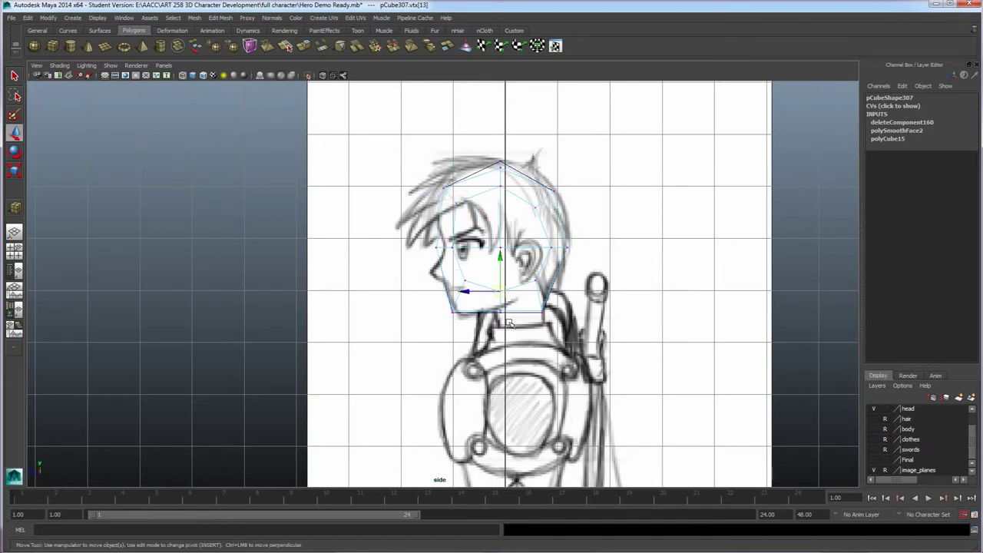
# - Inspect the mirrored head from the front, side and underside in the perspective view
pyautogui.press('space')
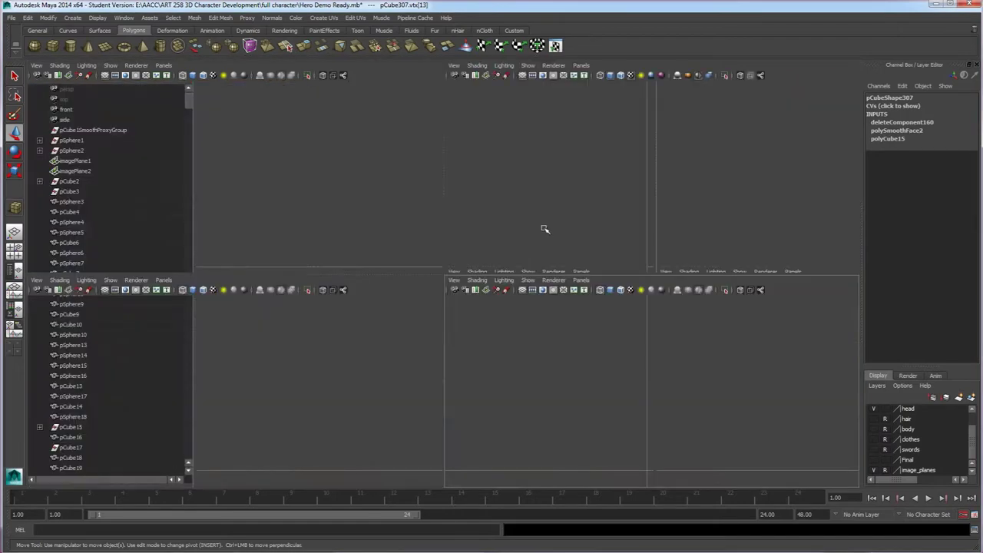
pyautogui.press('space')
pyautogui.moveTo(594, 223)
pyautogui.keyDown('alt'); pyautogui.mouseDown()
pyautogui.moveTo(570, 281)
pyautogui.moveTo(536, 281)
pyautogui.moveTo(443, 346)
pyautogui.moveTo(528, 352)
pyautogui.moveTo(386, 340)
pyautogui.moveTo(467, 318)
pyautogui.moveTo(424, 340)
pyautogui.moveTo(379, 323)
pyautogui.mouseUp(); pyautogui.keyUp('alt')
pyautogui.click(426, 325)
pyautogui.click(437, 360)
pyautogui.keyDown('alt'); pyautogui.moveTo(434, 366); pyautogui.dragTo(461, 371); pyautogui.keyUp('alt')
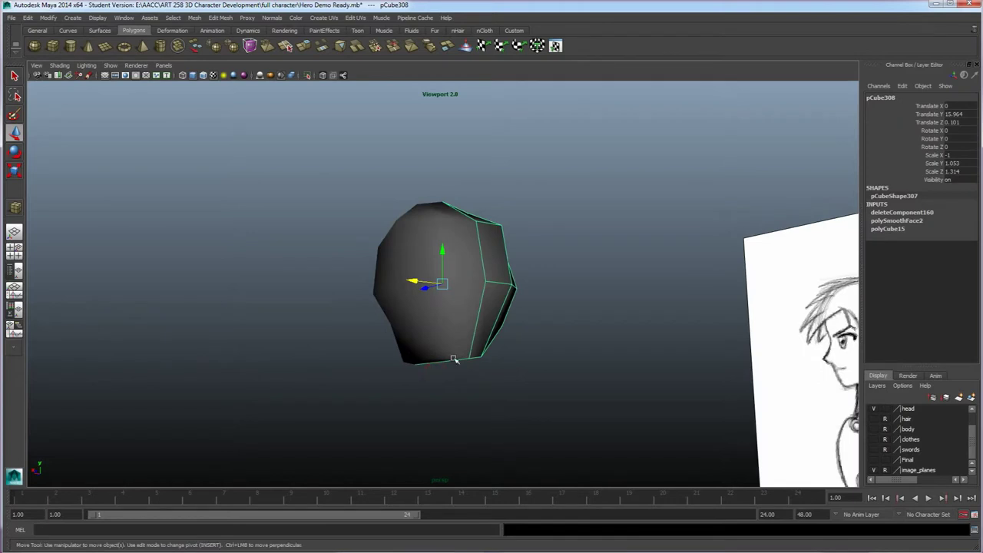
pyautogui.click(442, 338)
pyautogui.moveTo(444, 315)
pyautogui.mouseDown(button='right')
pyautogui.moveTo(457, 308)
pyautogui.moveTo(404, 318)
pyautogui.mouseUp(button='right')
pyautogui.click(412, 336)
pyautogui.moveTo(415, 339)
pyautogui.keyDown('alt'); pyautogui.mouseDown()
pyautogui.moveTo(382, 346)
pyautogui.moveTo(407, 335)
pyautogui.moveTo(407, 357)
pyautogui.moveTo(368, 338)
pyautogui.mouseUp(); pyautogui.keyUp('alt')
pyautogui.click(342, 335)
pyautogui.keyDown('alt'); pyautogui.moveTo(375, 384); pyautogui.dragTo(649, 386); pyautogui.keyUp('alt')
pyautogui.click(462, 335)
pyautogui.moveTo(466, 365)
pyautogui.keyDown('alt'); pyautogui.mouseDown()
pyautogui.moveTo(508, 364)
pyautogui.moveTo(509, 335)
pyautogui.mouseUp(); pyautogui.keyUp('alt')
pyautogui.keyDown('alt'); pyautogui.moveTo(523, 368); pyautogui.dragTo(517, 361); pyautogui.keyUp('alt')
pyautogui.click(525, 402)
pyautogui.moveTo(525, 401)
pyautogui.keyDown('alt'); pyautogui.mouseDown()
pyautogui.moveTo(454, 401)
pyautogui.moveTo(476, 386)
pyautogui.moveTo(496, 392)
pyautogui.moveTo(507, 345)
pyautogui.mouseUp(); pyautogui.keyUp('alt')
pyautogui.click(458, 350)
pyautogui.click(500, 379)
pyautogui.keyDown('alt'); pyautogui.moveTo(500, 379); pyautogui.dragTo(406, 328); pyautogui.keyUp('alt')
pyautogui.scroll(5, 371, 323)
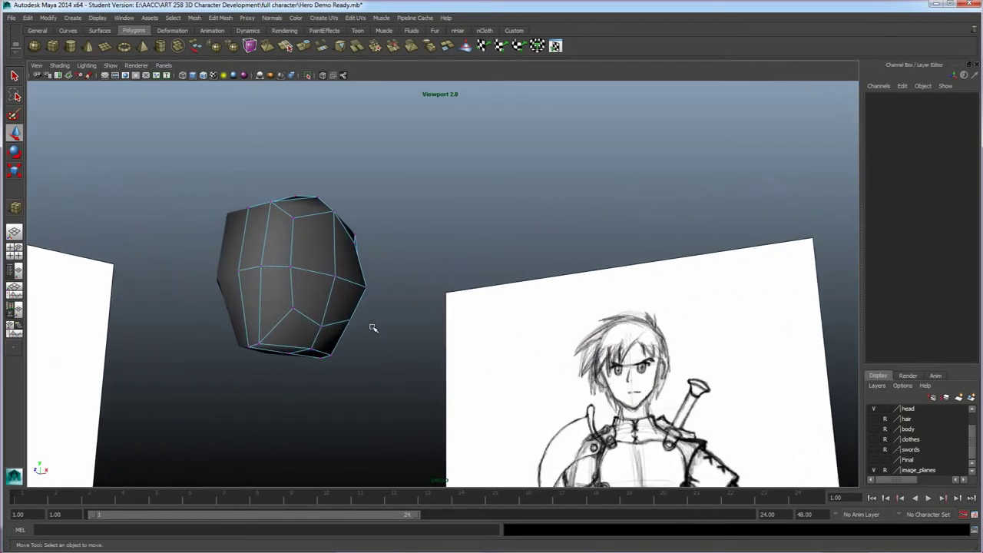
pyautogui.keyDown('alt'); pyautogui.moveTo(372, 325); pyautogui.dragTo(440, 348, button='middle'); pyautogui.keyUp('alt')
pyautogui.keyDown('alt'); pyautogui.moveTo(439, 349); pyautogui.dragTo(411, 352); pyautogui.keyUp('alt')
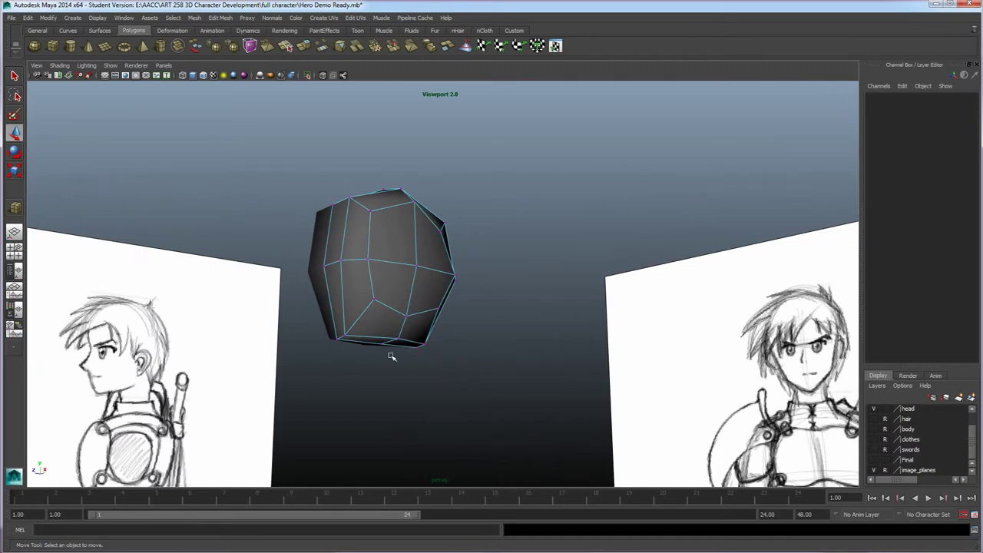
# - Select two faces on the underside of the head as a possible base for the neck
pyautogui.moveTo(418, 292); pyautogui.dragTo(420, 318, button='right')
pyautogui.keyDown('alt'); pyautogui.moveTo(416, 385); pyautogui.dragTo(399, 347); pyautogui.keyUp('alt')
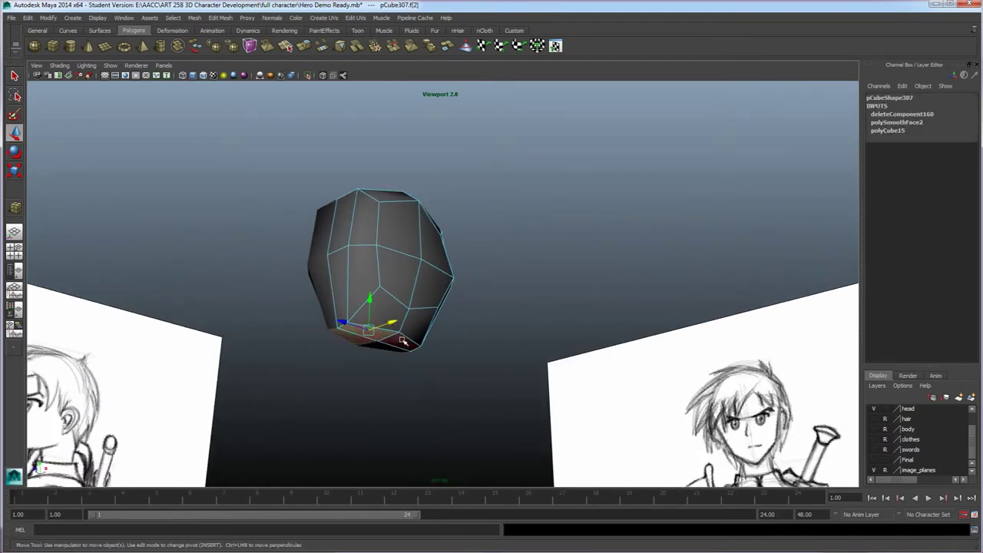
pyautogui.keyDown('shift'); pyautogui.click(405, 348); pyautogui.keyUp('shift')
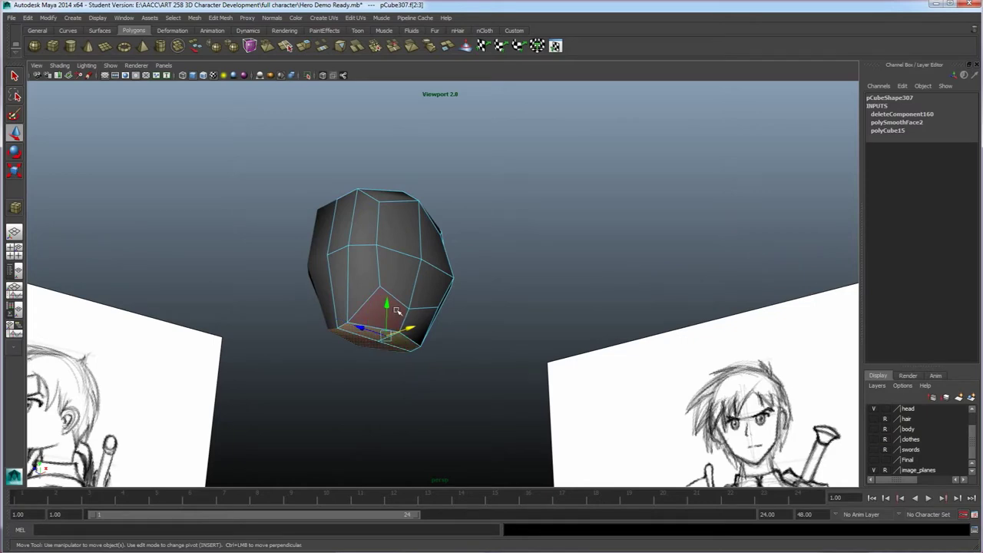
# - Examine the row of example heads modelled in stages, especially how the neck continues from the underside of the head
pyautogui.scroll(-10, 430, 321)
pyautogui.keyDown('alt'); pyautogui.moveTo(669, 171); pyautogui.dragTo(596, 279, button='middle'); pyautogui.keyUp('alt')
pyautogui.keyDown('alt'); pyautogui.moveTo(596, 279); pyautogui.dragTo(609, 265); pyautogui.keyUp('alt')
pyautogui.keyDown('alt'); pyautogui.moveTo(609, 265); pyautogui.dragTo(515, 310, button='middle'); pyautogui.keyUp('alt')
pyautogui.keyDown('alt'); pyautogui.moveTo(515, 310); pyautogui.dragTo(570, 279); pyautogui.keyUp('alt')
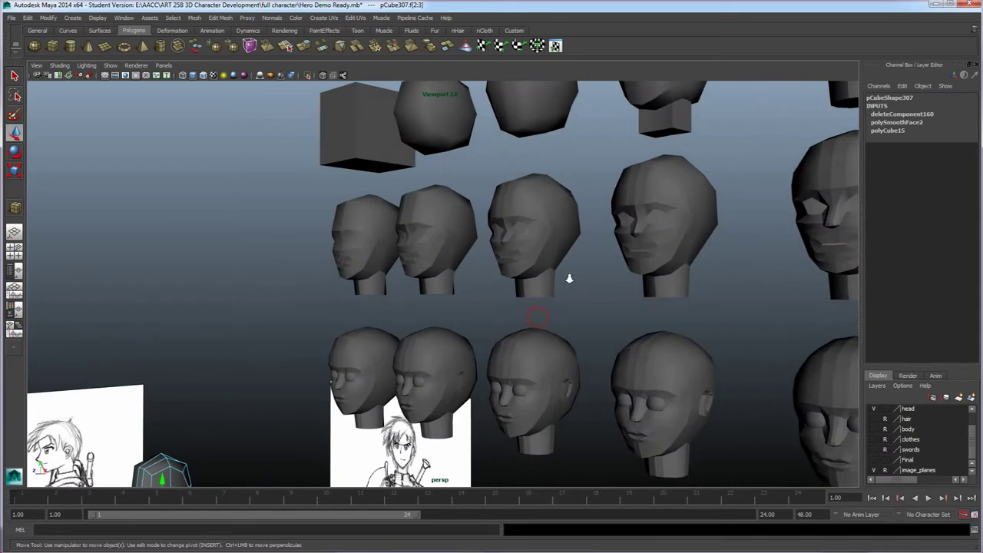
pyautogui.scroll(-3, 576, 281)
pyautogui.keyDown('alt'); pyautogui.moveTo(588, 285); pyautogui.dragTo(571, 331, button='middle'); pyautogui.keyUp('alt')
pyautogui.keyDown('alt'); pyautogui.moveTo(571, 331); pyautogui.dragTo(565, 218); pyautogui.keyUp('alt')
pyautogui.click(563, 137)
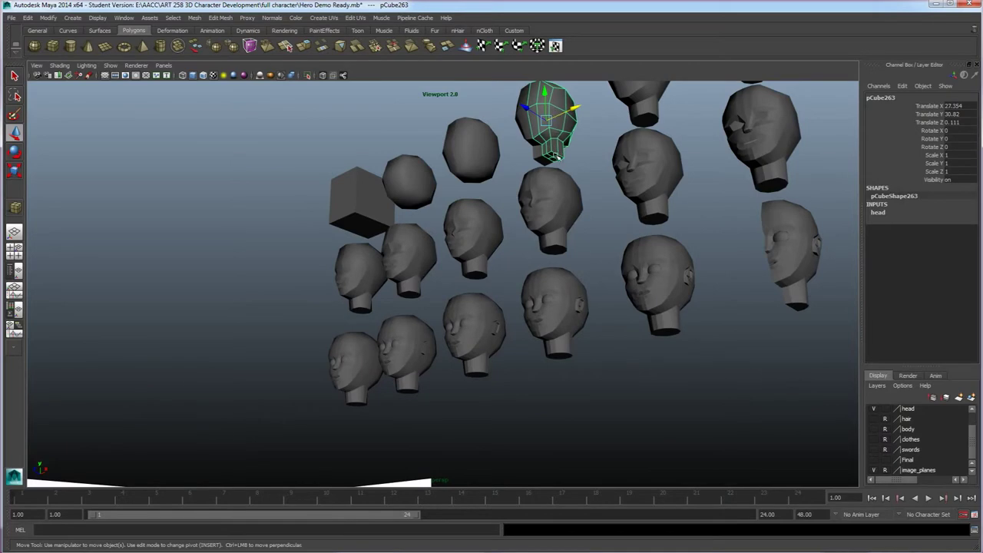
pyautogui.keyDown('alt'); pyautogui.moveTo(261, 334); pyautogui.dragTo(423, 383); pyautogui.keyUp('alt')
# - Return to the half head mesh and lower the front and rear side vertices of its lower jaw row
pyautogui.click(457, 407)
pyautogui.click(463, 419)
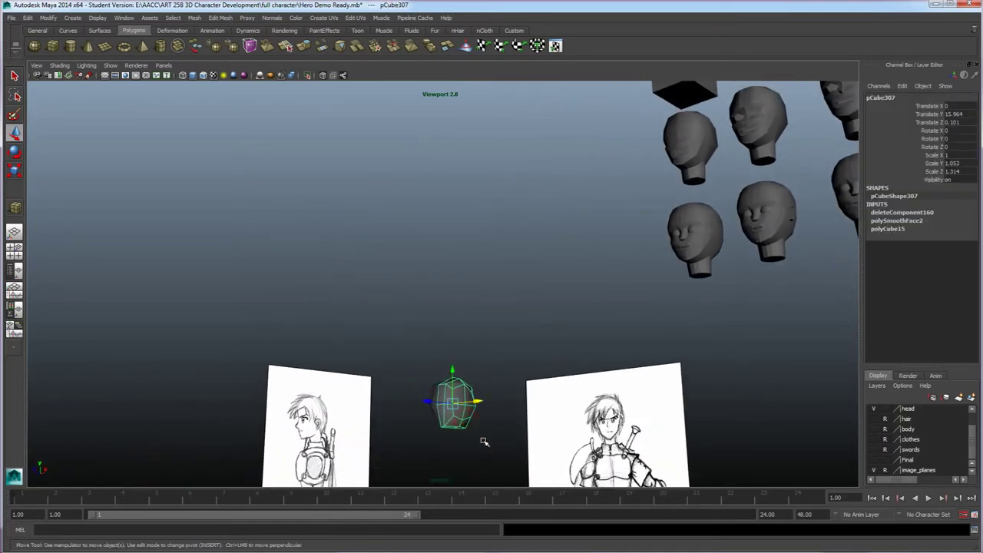
pyautogui.press('f')
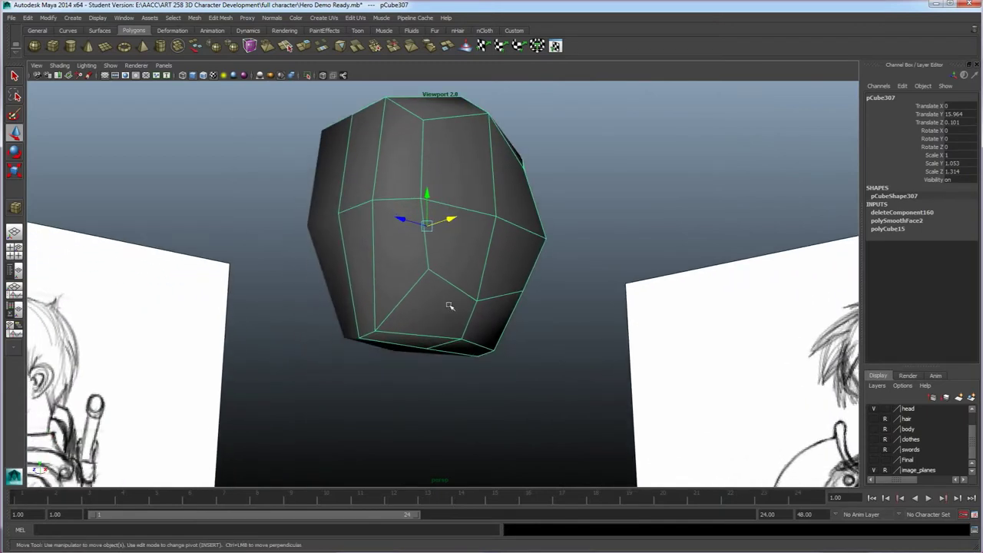
pyautogui.moveTo(463, 355)
pyautogui.keyDown('alt'); pyautogui.mouseDown()
pyautogui.moveTo(458, 343)
pyautogui.moveTo(456, 364)
pyautogui.mouseUp(); pyautogui.keyUp('alt')
pyautogui.moveTo(463, 298); pyautogui.dragTo(443, 297, button='right')
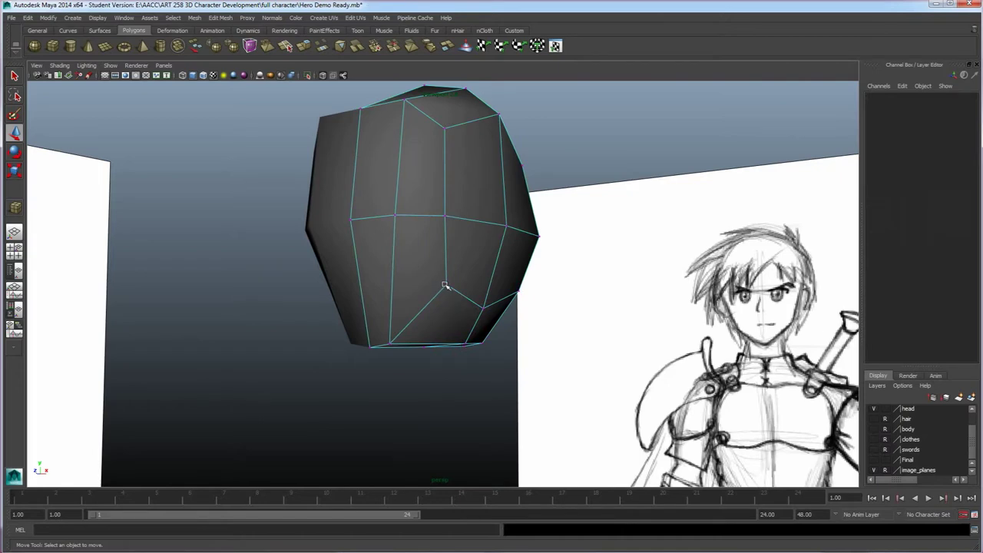
pyautogui.click(446, 284)
pyautogui.moveTo(447, 252); pyautogui.dragTo(505, 298)
pyautogui.click(520, 292)
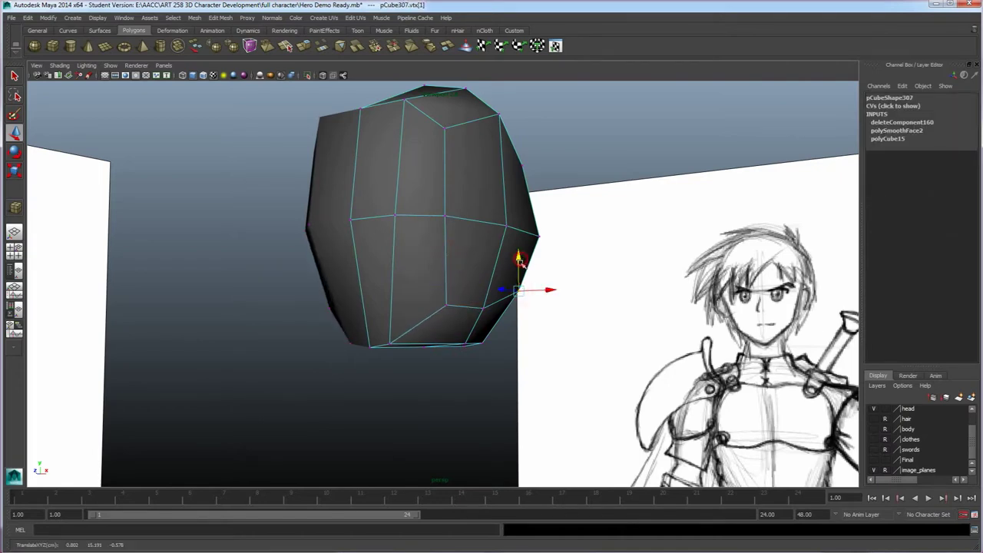
# - Select all four underside faces of the half head as the base for the neck
pyautogui.keyDown('alt'); pyautogui.moveTo(503, 302); pyautogui.dragTo(448, 321); pyautogui.keyUp('alt')
pyautogui.moveTo(450, 314); pyautogui.dragTo(453, 339, button='right')
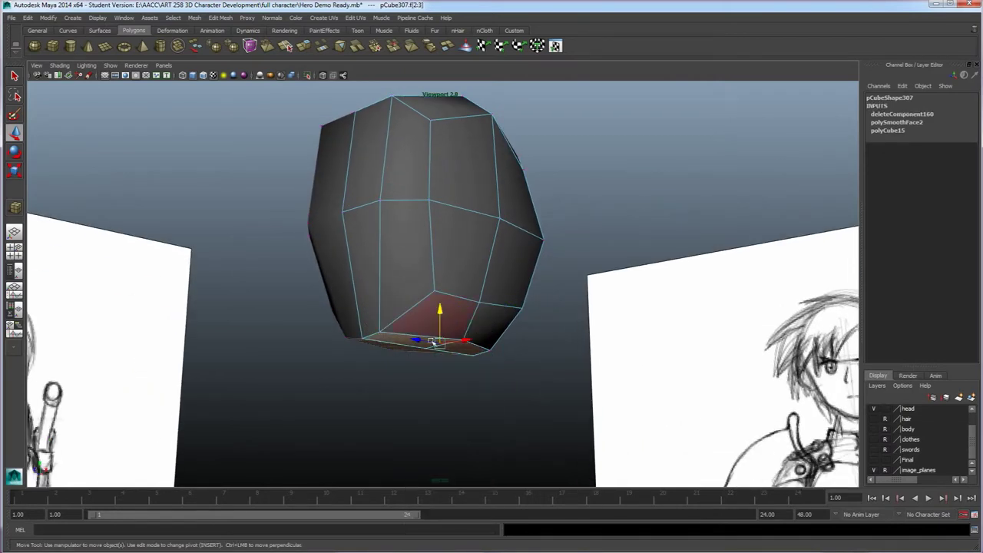
pyautogui.click(394, 339)
pyautogui.keyDown('shift'); pyautogui.click(451, 312); pyautogui.keyUp('shift')
pyautogui.keyDown('shift'); pyautogui.click(483, 333); pyautogui.keyUp('shift')
pyautogui.keyDown('shift'); pyautogui.click(471, 351); pyautogui.keyUp('shift')
pyautogui.keyDown('alt'); pyautogui.moveTo(471, 382); pyautogui.dragTo(486, 368); pyautogui.keyUp('alt')
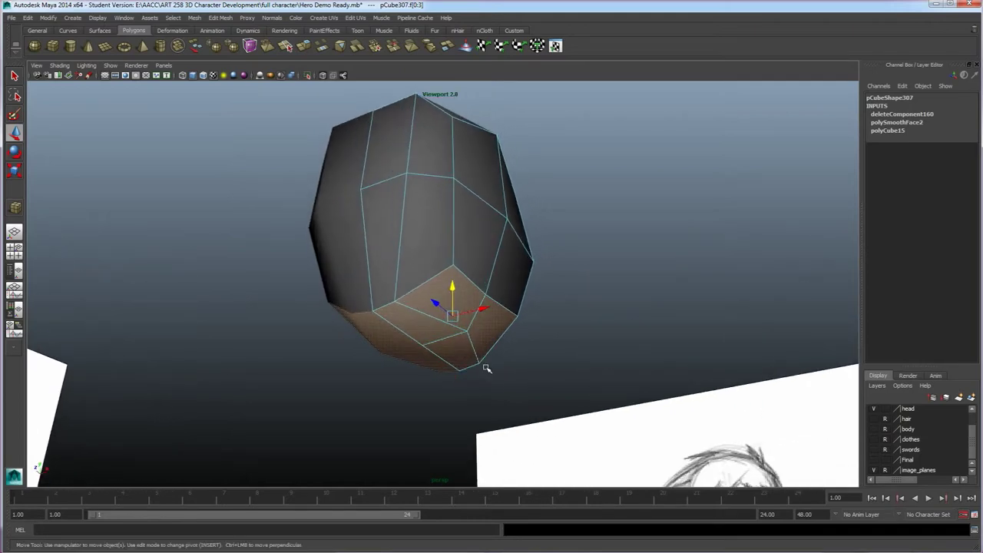
pyautogui.press('r')
pyautogui.press('w')
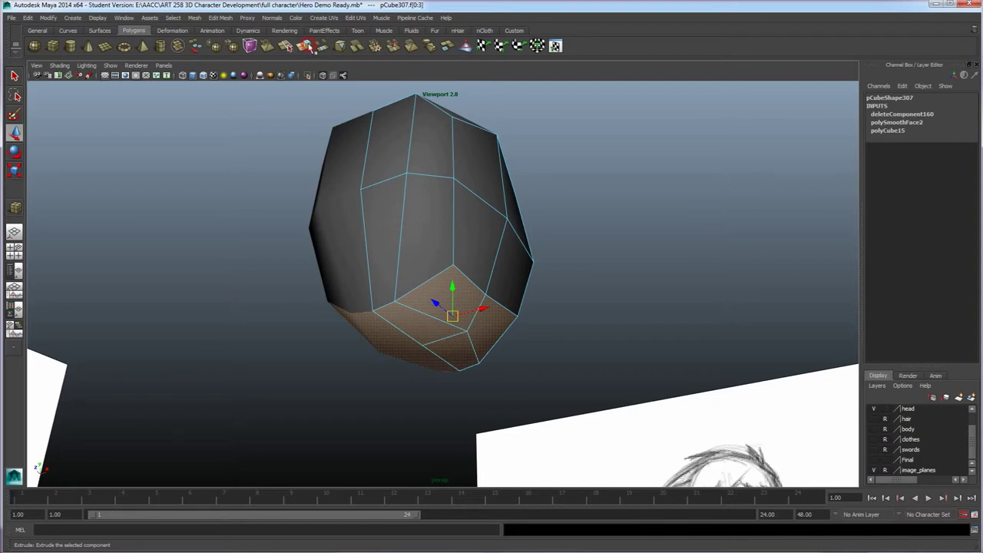
# - Extrude the selected underside faces and shrink them inward to local scales of about 0.128 in X and 0.011 in Y
pyautogui.click(307, 46)
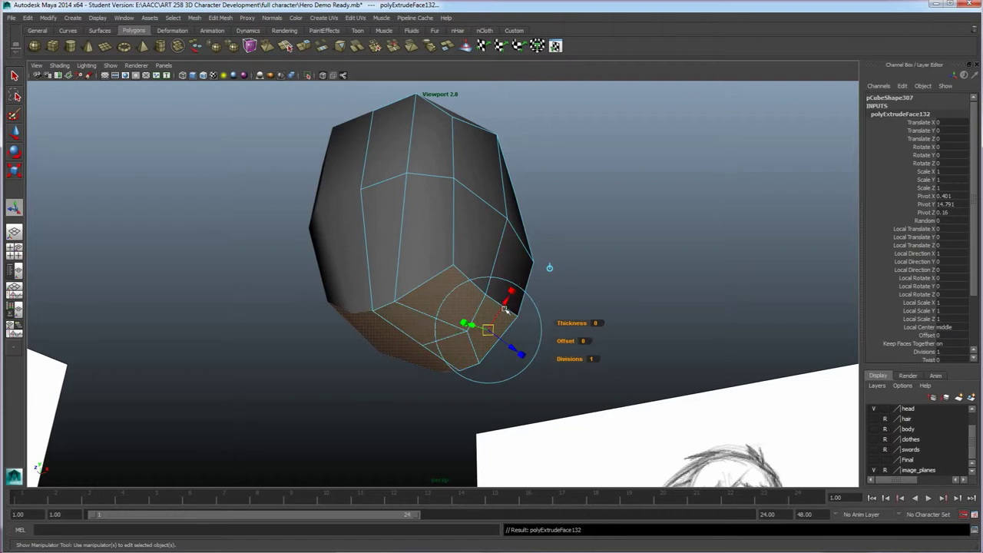
pyautogui.click(465, 323)
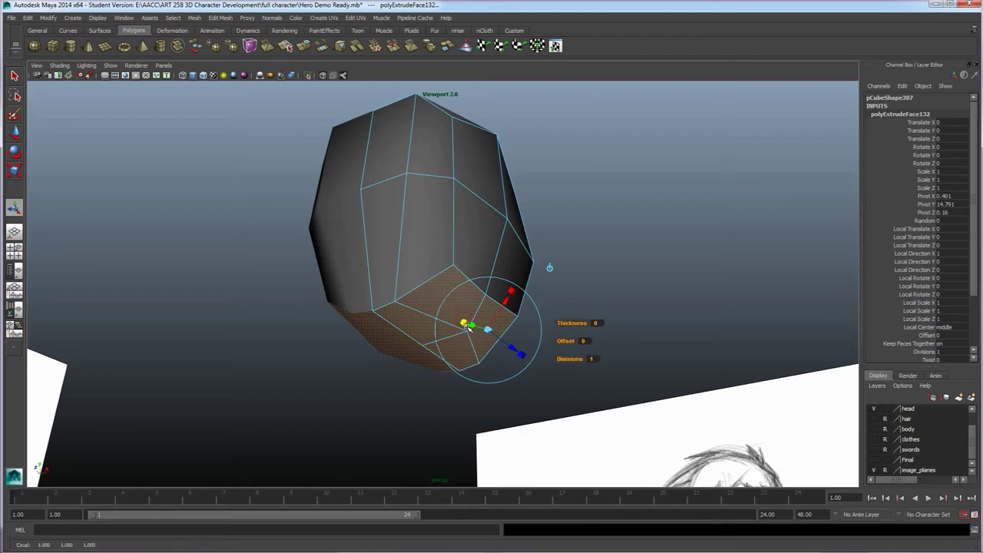
pyautogui.moveTo(465, 324); pyautogui.dragTo(487, 330)
pyautogui.moveTo(512, 294); pyautogui.dragTo(489, 327)
# - Move the inset underside faces toward the head's centre line and slightly down
pyautogui.keyDown('alt'); pyautogui.moveTo(473, 379); pyautogui.dragTo(504, 402); pyautogui.keyUp('alt')
pyautogui.press('w')
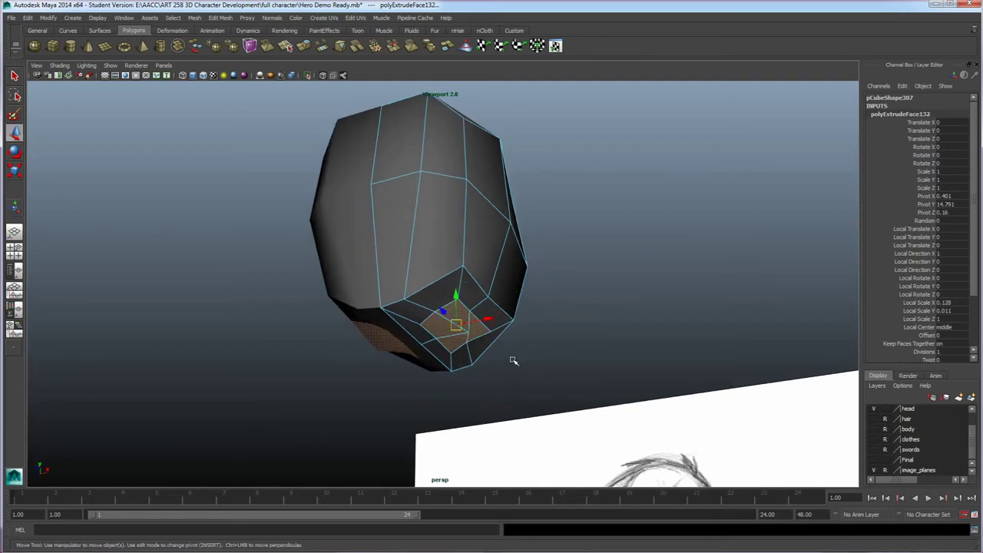
pyautogui.keyDown('alt'); pyautogui.moveTo(511, 359); pyautogui.dragTo(486, 336); pyautogui.keyUp('alt')
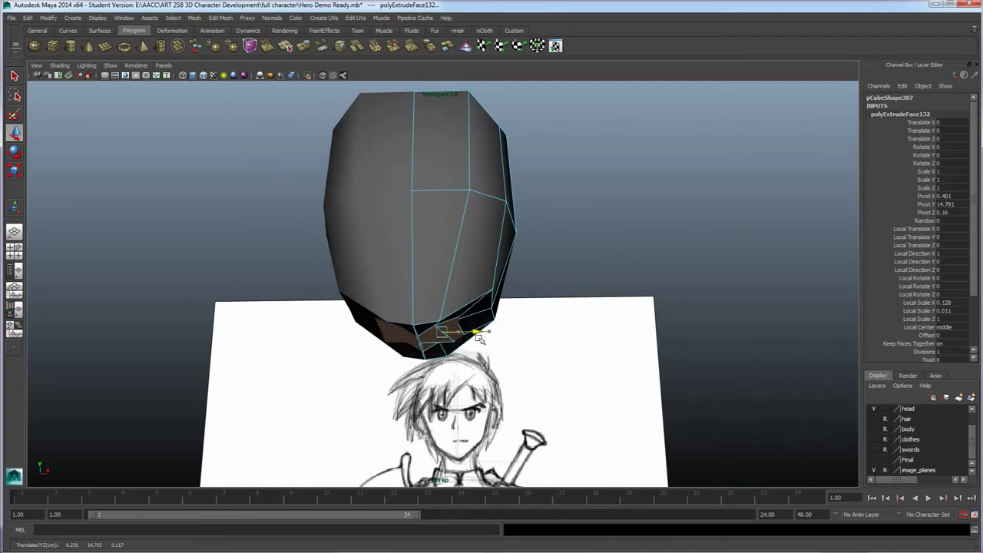
pyautogui.keyDown('alt'); pyautogui.moveTo(488, 381); pyautogui.dragTo(488, 403); pyautogui.keyUp('alt')
pyautogui.press('e')
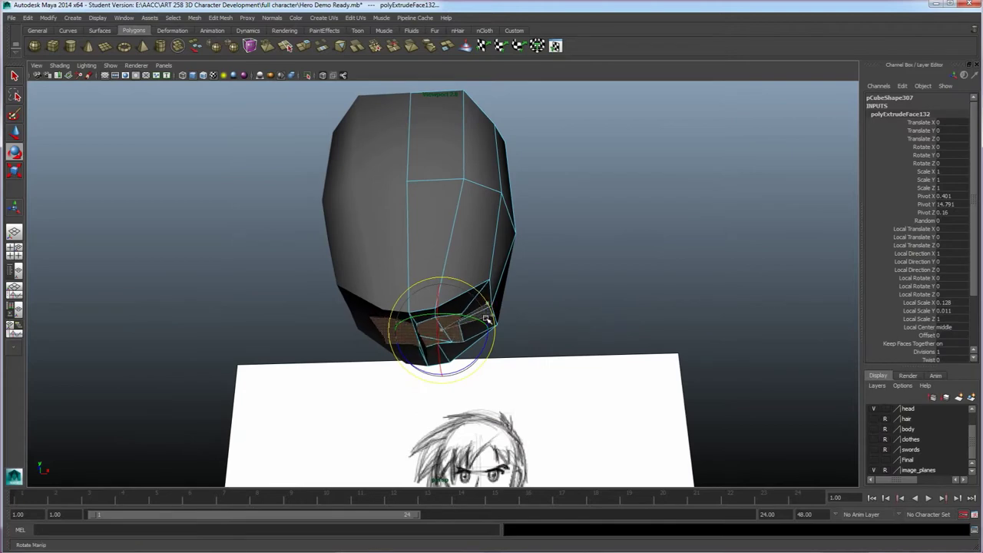
pyautogui.press('w')
pyautogui.moveTo(442, 302); pyautogui.dragTo(443, 310)
pyautogui.moveTo(504, 370)
pyautogui.keyDown('alt'); pyautogui.mouseDown()
pyautogui.moveTo(444, 384)
pyautogui.moveTo(441, 364)
pyautogui.moveTo(456, 362)
pyautogui.moveTo(446, 347)
pyautogui.moveTo(527, 368)
pyautogui.mouseUp(); pyautogui.keyUp('alt')
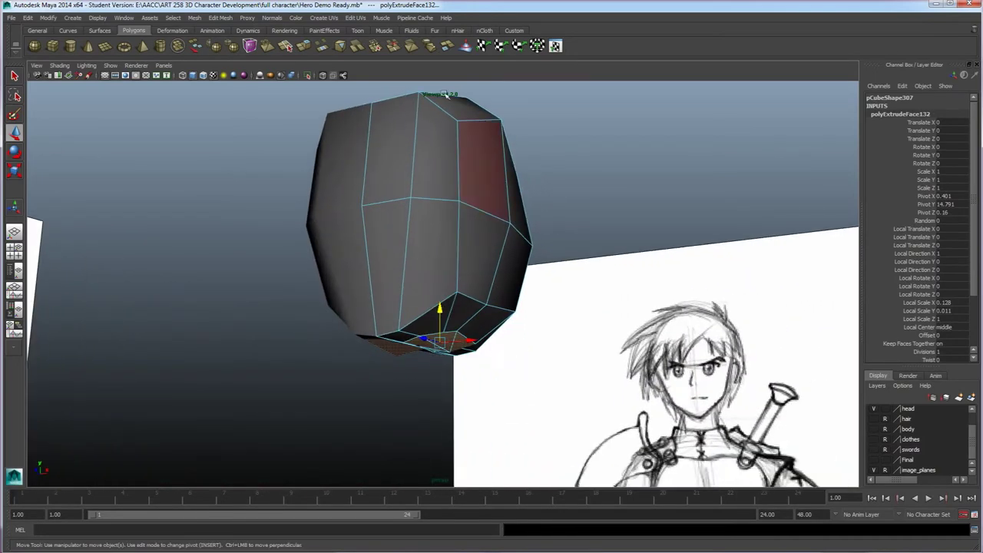
# - Extrude the inset faces again along the world axis, straight down by about 0.73, to form the neck
pyautogui.click(304, 46)
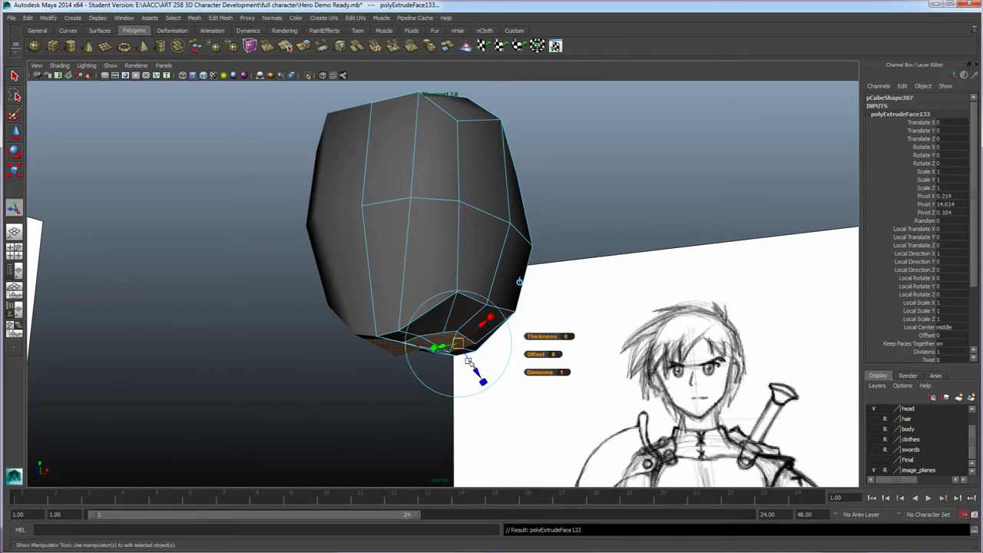
pyautogui.moveTo(519, 319)
pyautogui.keyDown('alt'); pyautogui.mouseDown()
pyautogui.moveTo(507, 323)
pyautogui.moveTo(521, 283)
pyautogui.mouseUp(); pyautogui.keyUp('alt')
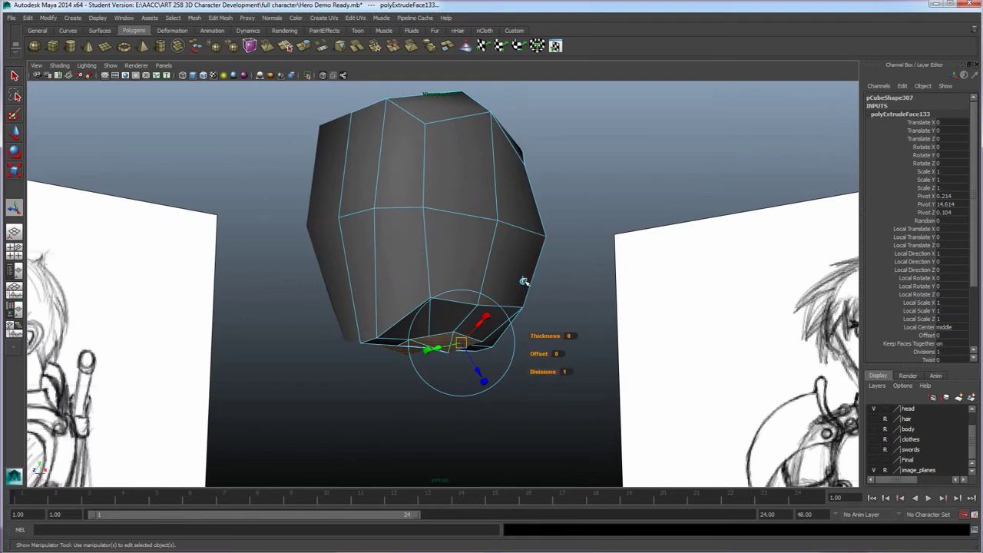
pyautogui.click(523, 281)
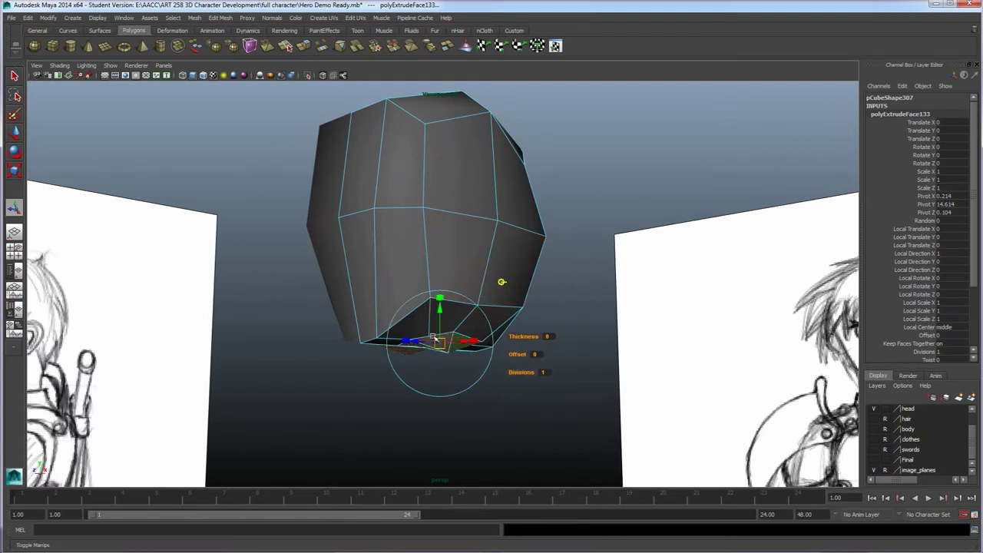
pyautogui.moveTo(449, 357)
pyautogui.keyDown('alt'); pyautogui.mouseDown()
pyautogui.moveTo(463, 371)
pyautogui.moveTo(435, 313)
pyautogui.mouseUp(); pyautogui.keyUp('alt')
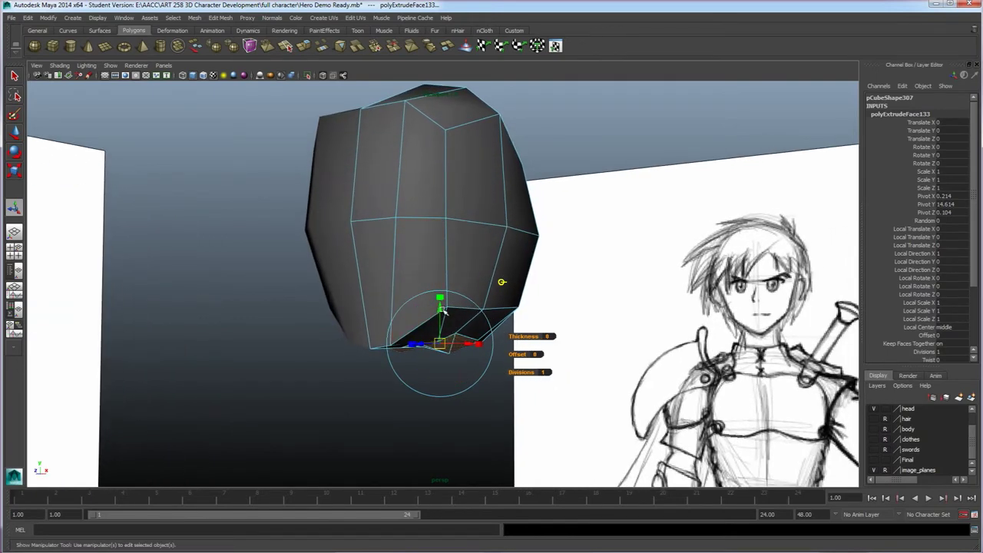
pyautogui.click(503, 282)
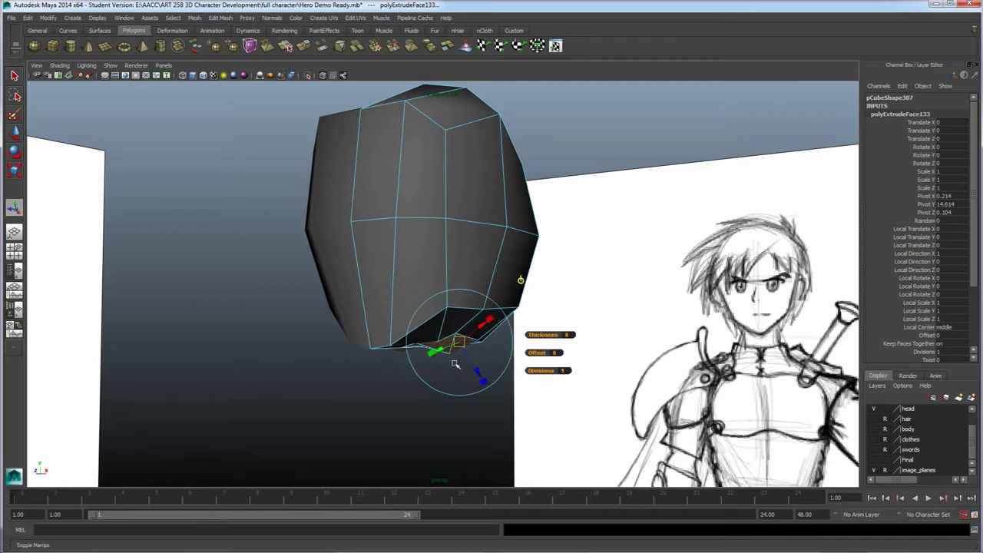
pyautogui.moveTo(478, 375); pyautogui.dragTo(509, 420)
pyautogui.hotkey('ctrl', 'z')
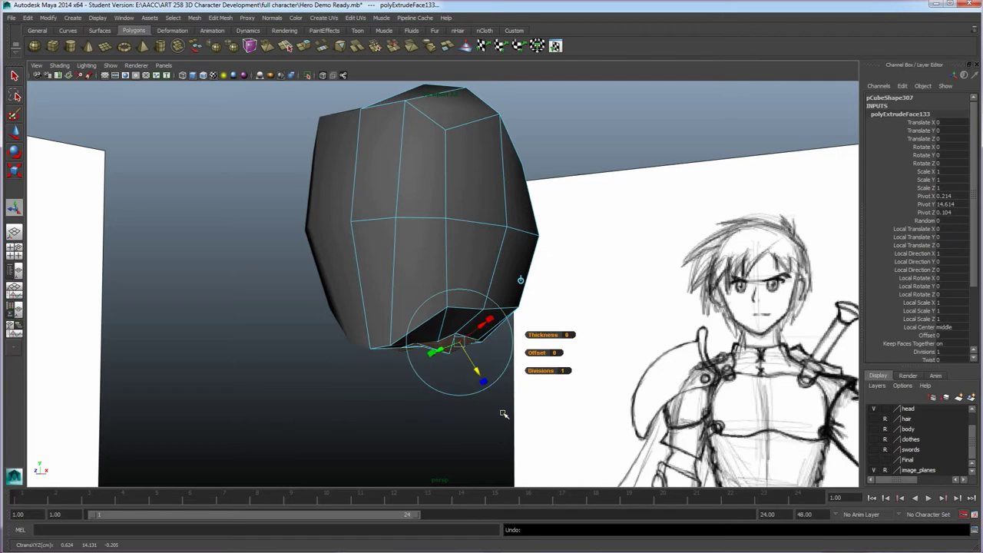
pyautogui.click(521, 281)
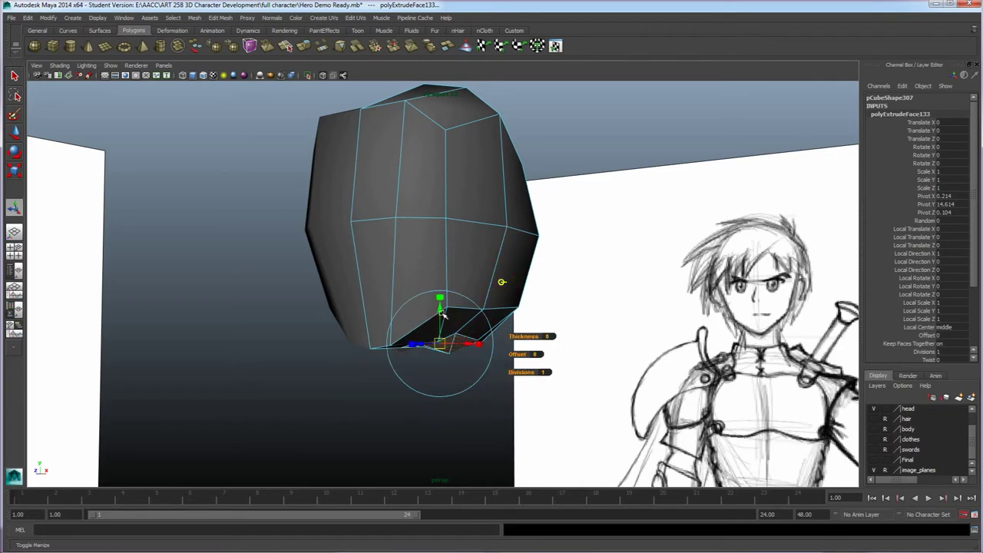
pyautogui.moveTo(441, 310); pyautogui.dragTo(451, 378)
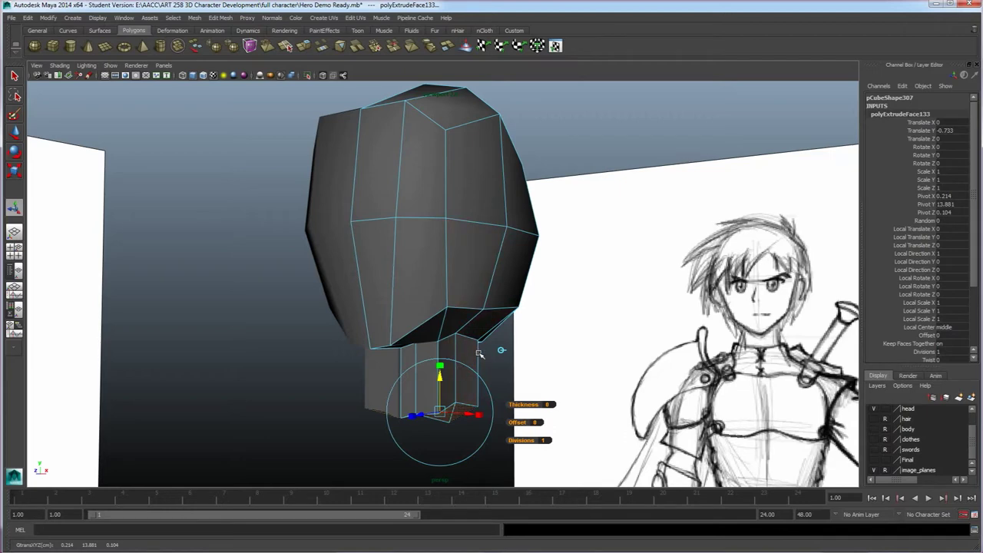
# - Select all vertices along the neck's lower end and scale them vertically until they lie level
pyautogui.moveTo(470, 332)
pyautogui.keyDown('alt'); pyautogui.mouseDown()
pyautogui.moveTo(476, 376)
pyautogui.moveTo(515, 364)
pyautogui.mouseUp(); pyautogui.keyUp('alt')
pyautogui.rightClick(460, 326)
pyautogui.moveTo(459, 325); pyautogui.dragTo(421, 327, button='right')
pyautogui.moveTo(567, 440); pyautogui.dragTo(348, 326)
pyautogui.keyDown('alt'); pyautogui.moveTo(410, 377); pyautogui.dragTo(394, 386); pyautogui.keyUp('alt')
pyautogui.press('r')
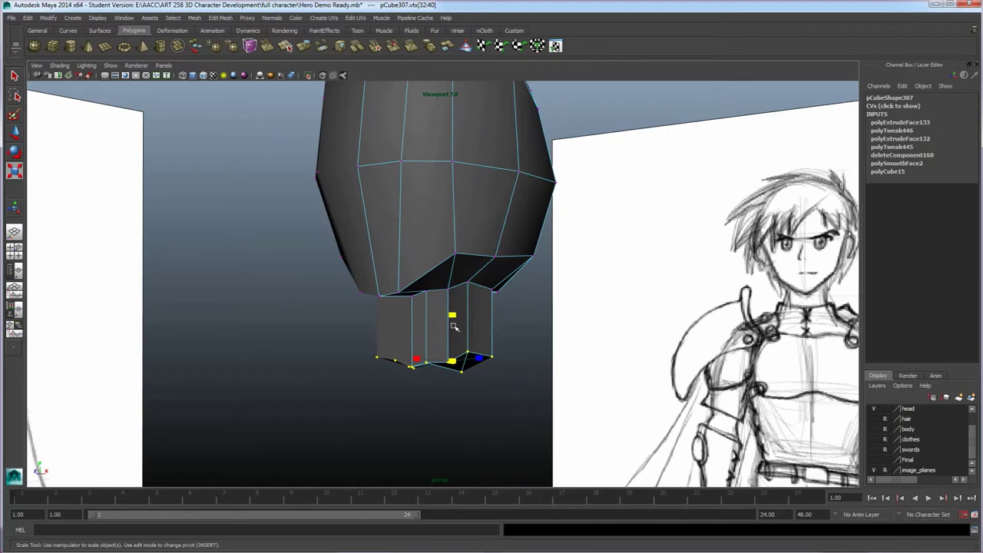
pyautogui.moveTo(470, 354)
pyautogui.keyDown('alt'); pyautogui.mouseDown()
pyautogui.moveTo(465, 369)
pyautogui.moveTo(456, 315)
pyautogui.moveTo(454, 361)
pyautogui.mouseUp(); pyautogui.keyUp('alt')
pyautogui.keyDown('alt'); pyautogui.moveTo(503, 393); pyautogui.dragTo(472, 364); pyautogui.keyUp('alt')
pyautogui.scroll(4, 439, 357)
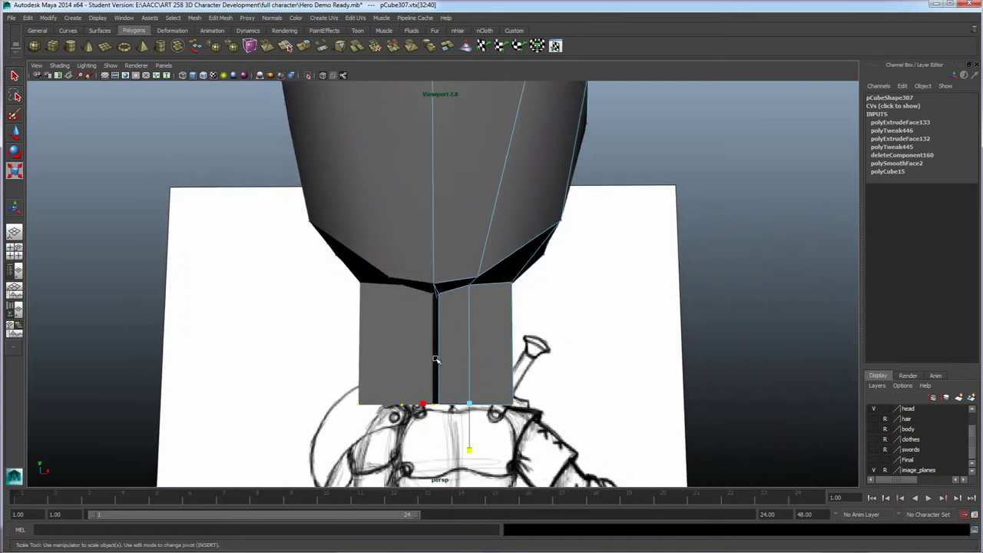
# - Delete the four interior faces along the neck's centre seam, between the two mirrored halves
pyautogui.keyDown('alt'); pyautogui.moveTo(445, 361); pyautogui.dragTo(462, 314); pyautogui.keyUp('alt')
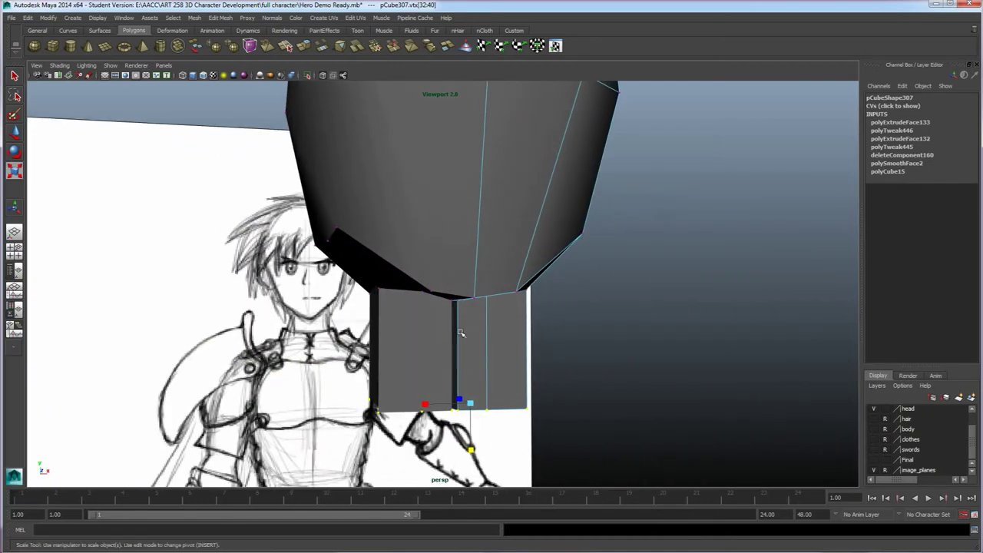
pyautogui.scroll(10, 452, 359)
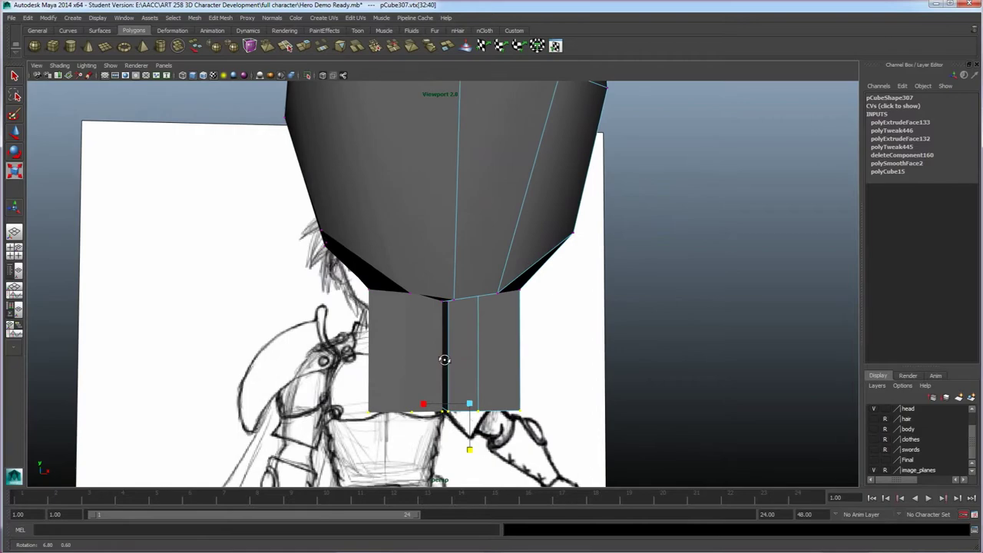
pyautogui.scroll(5, 445, 378)
pyautogui.keyDown('alt'); pyautogui.moveTo(445, 379); pyautogui.dragTo(530, 388); pyautogui.keyUp('alt')
pyautogui.keyDown('alt'); pyautogui.moveTo(475, 413); pyautogui.dragTo(445, 417); pyautogui.keyUp('alt')
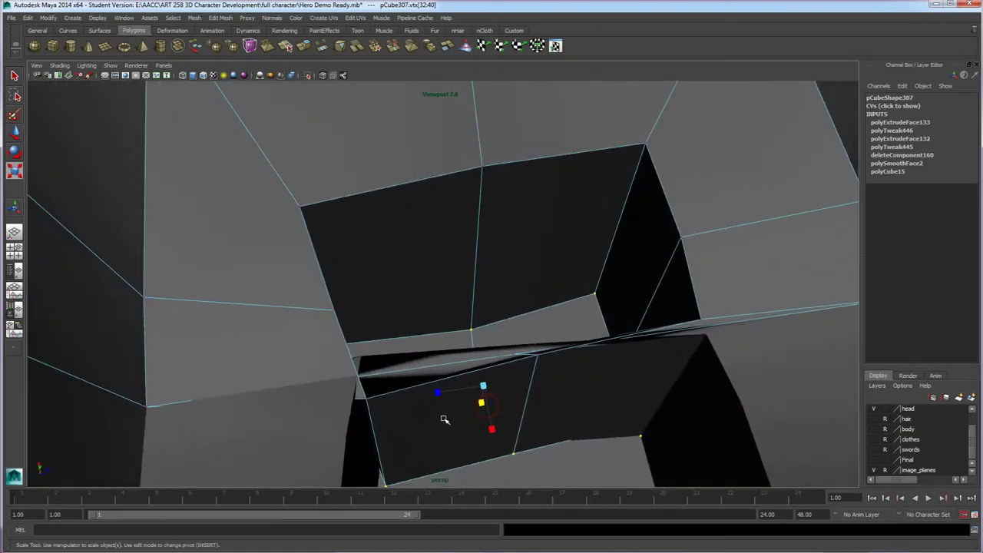
pyautogui.keyDown('alt'); pyautogui.moveTo(535, 402); pyautogui.dragTo(482, 384); pyautogui.keyUp('alt')
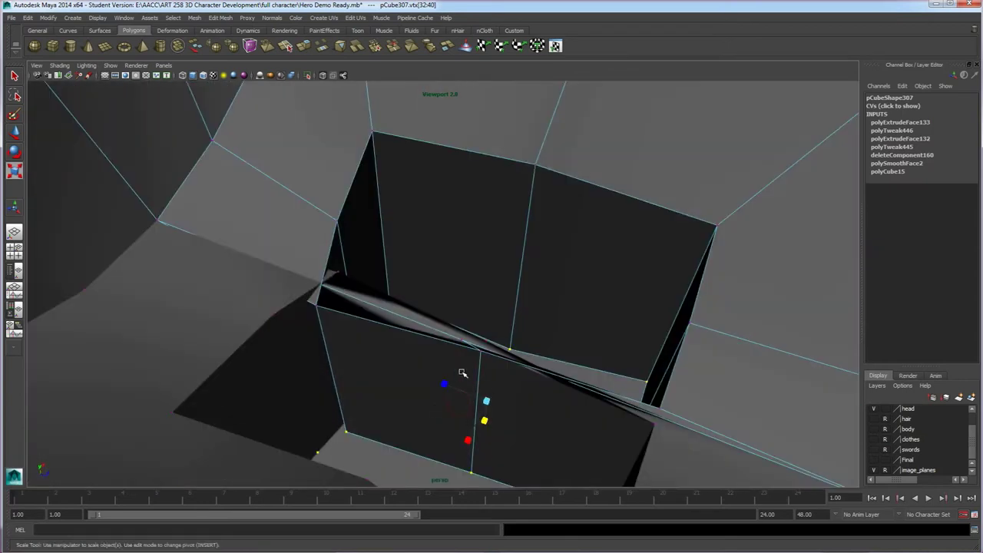
pyautogui.moveTo(411, 350); pyautogui.dragTo(409, 372, button='right')
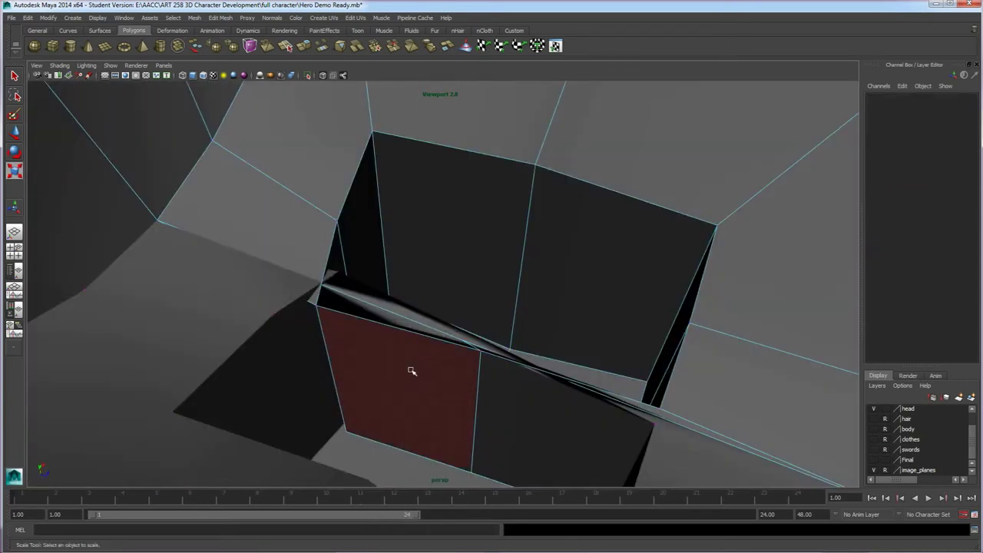
pyautogui.click(429, 376)
pyautogui.press('Delete')
pyautogui.click(524, 398)
pyautogui.press('Delete')
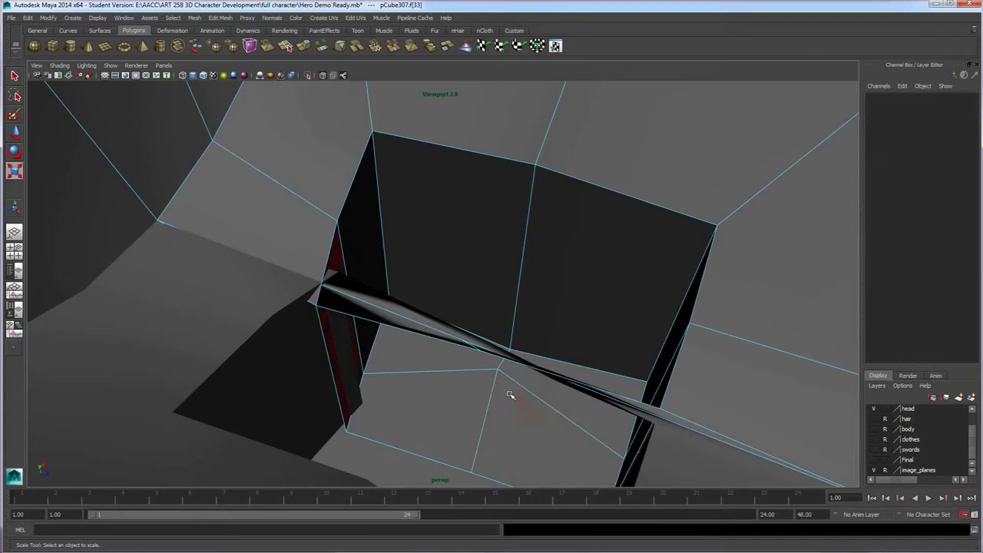
pyautogui.click(413, 324)
pyautogui.press('Delete')
pyautogui.click(601, 393)
pyautogui.press('Delete')
# - Move the upper front vertex of the neck's centre seam onto the centre line at X 0
pyautogui.keyDown('alt'); pyautogui.moveTo(516, 363); pyautogui.dragTo(420, 340); pyautogui.keyUp('alt')
pyautogui.scroll(3, 449, 352)
pyautogui.moveTo(448, 353)
pyautogui.keyDown('alt'); pyautogui.mouseDown(button='right')
pyautogui.moveTo(461, 377)
pyautogui.moveTo(461, 369)
pyautogui.mouseUp(button='right'); pyautogui.keyUp('alt')
pyautogui.moveTo(461, 368)
pyautogui.keyDown('alt'); pyautogui.mouseDown()
pyautogui.moveTo(487, 403)
pyautogui.moveTo(441, 371)
pyautogui.moveTo(475, 325)
pyautogui.mouseUp(); pyautogui.keyUp('alt')
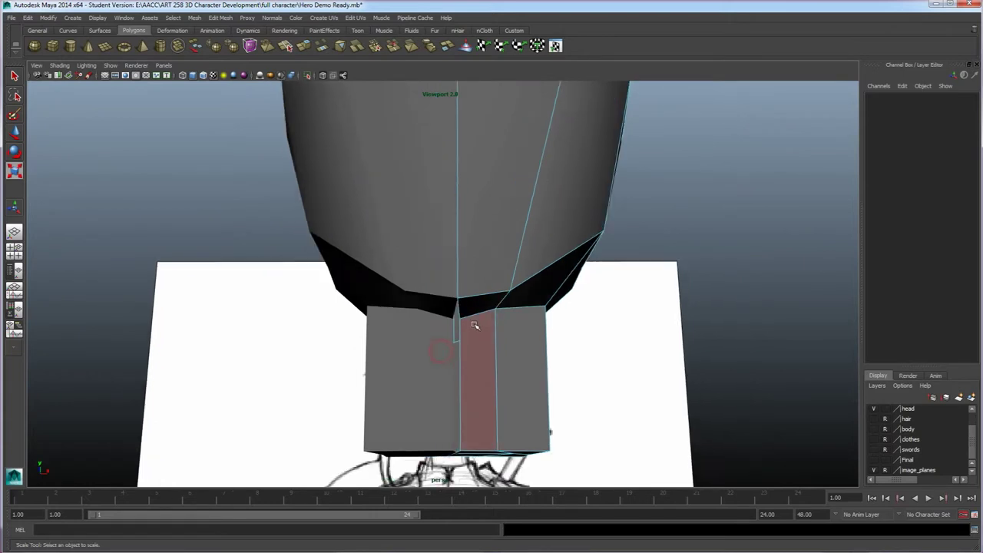
pyautogui.moveTo(477, 325); pyautogui.dragTo(466, 321, button='right')
pyautogui.click(461, 320)
pyautogui.press('w')
pyautogui.moveTo(494, 320)
pyautogui.mouseDown()
pyautogui.moveTo(468, 318)
pyautogui.moveTo(511, 318)
pyautogui.moveTo(490, 321)
pyautogui.moveTo(502, 319)
pyautogui.mouseUp()
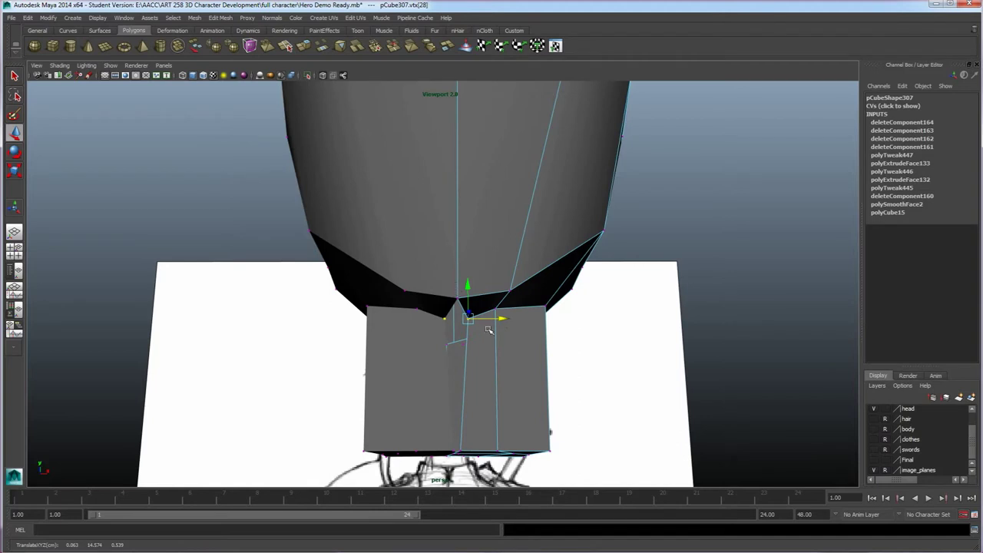
pyautogui.moveTo(489, 341)
pyautogui.keyDown('alt'); pyautogui.mouseDown()
pyautogui.moveTo(476, 357)
pyautogui.moveTo(482, 339)
pyautogui.moveTo(470, 337)
pyautogui.moveTo(575, 345)
pyautogui.mouseUp(); pyautogui.keyUp('alt')
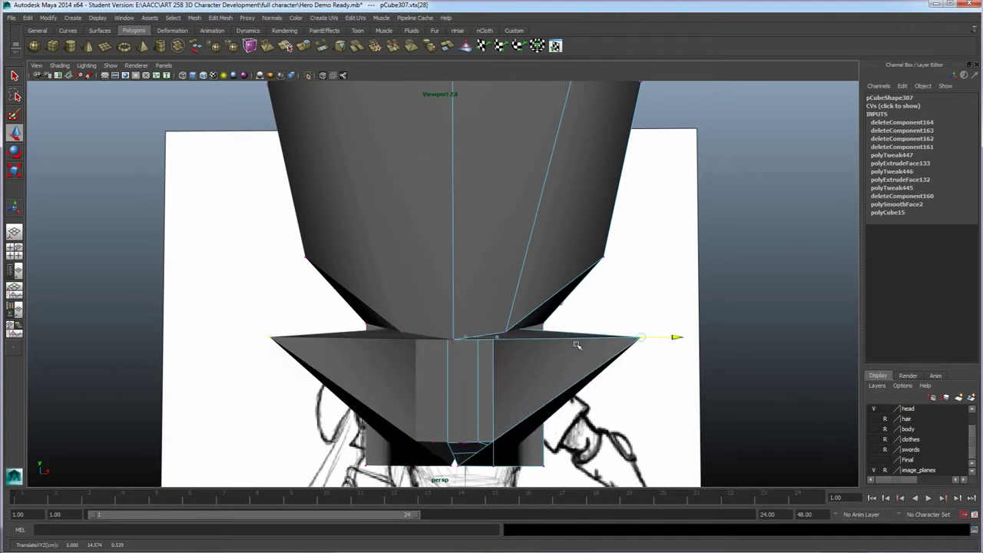
pyautogui.moveTo(670, 350); pyautogui.dragTo(491, 334)
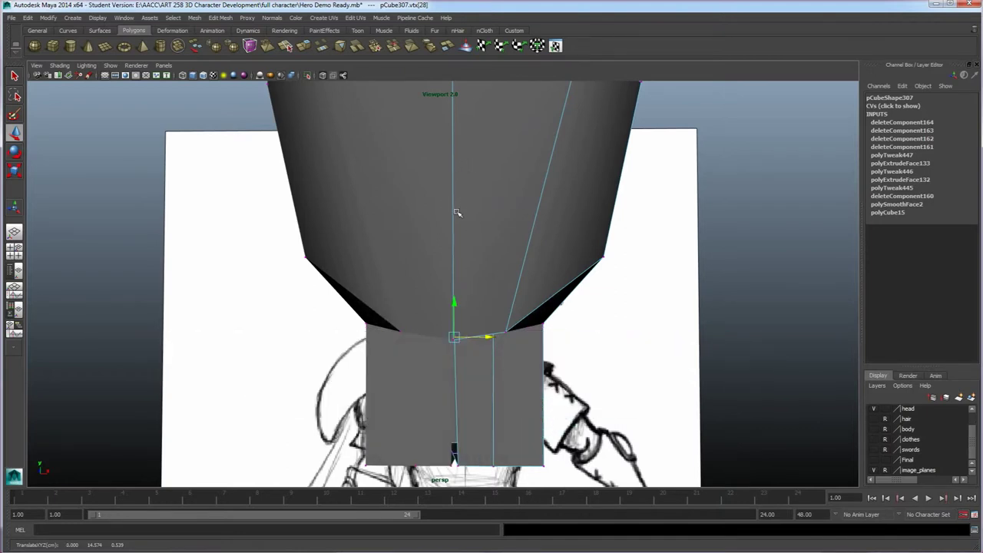
# - Move the lower front vertex of the neck's centre seam onto the centre line at X 0
pyautogui.moveTo(457, 398)
pyautogui.keyDown('alt'); pyautogui.mouseDown()
pyautogui.moveTo(457, 387)
pyautogui.moveTo(457, 401)
pyautogui.mouseUp(); pyautogui.keyUp('alt')
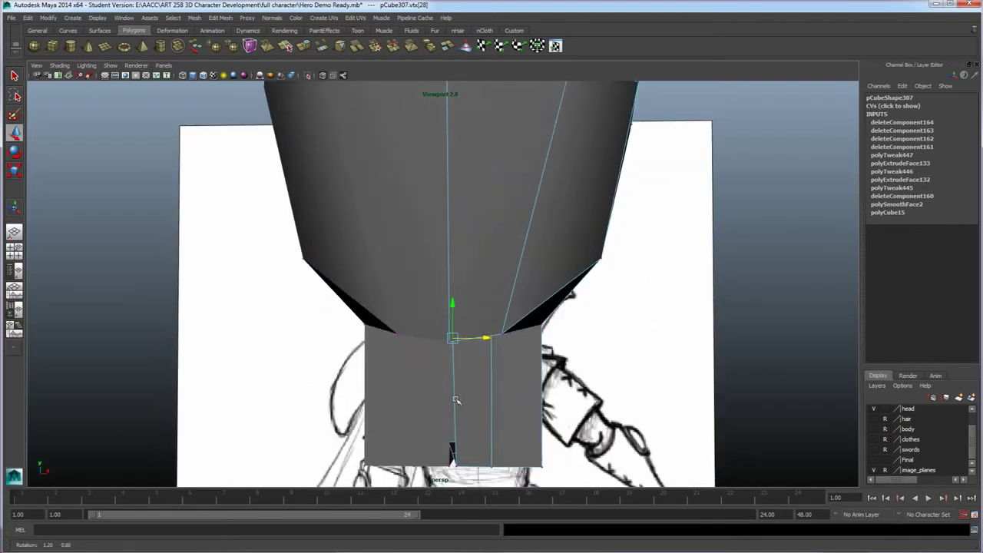
pyautogui.click(457, 465)
pyautogui.keyDown('alt'); pyautogui.moveTo(476, 432); pyautogui.dragTo(442, 342); pyautogui.keyUp('alt')
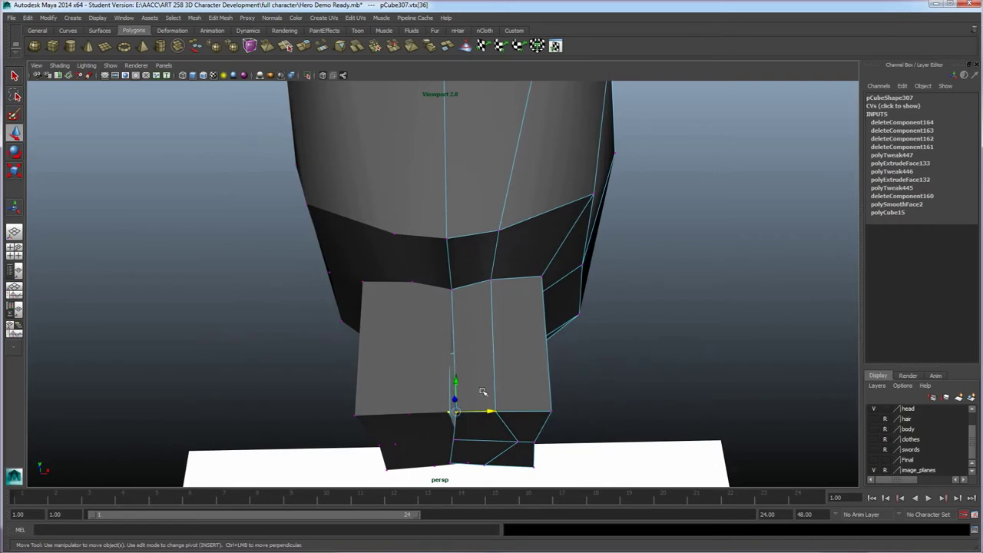
pyautogui.moveTo(489, 415); pyautogui.dragTo(475, 411)
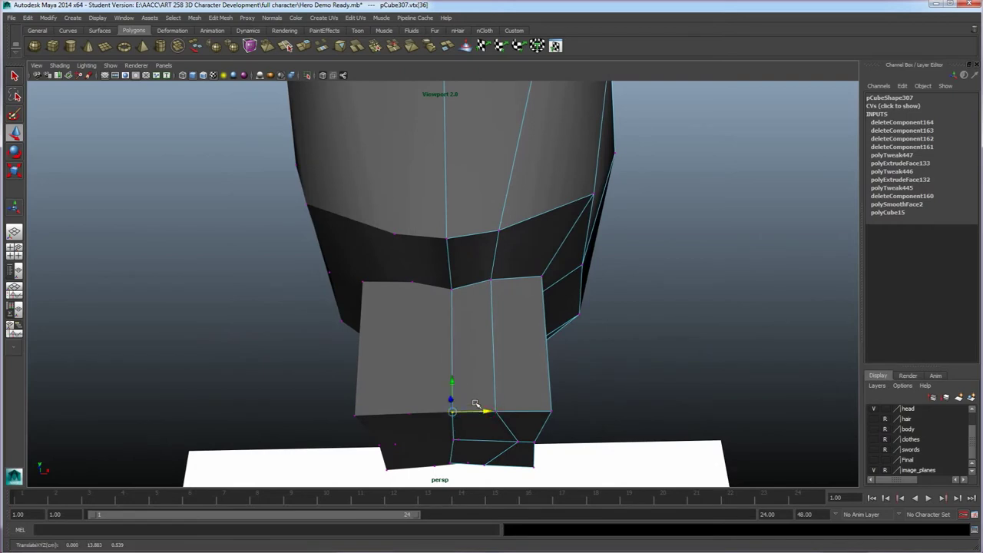
# - Move the lower and upper back vertices of the neck's seam onto the centre line at X 0
pyautogui.keyDown('alt'); pyautogui.moveTo(508, 318); pyautogui.dragTo(511, 392, button='right'); pyautogui.keyUp('alt')
pyautogui.keyDown('alt'); pyautogui.moveTo(511, 392); pyautogui.dragTo(493, 374); pyautogui.keyUp('alt')
pyautogui.moveTo(427, 422)
pyautogui.keyDown('alt'); pyautogui.mouseDown()
pyautogui.moveTo(430, 374)
pyautogui.moveTo(417, 345)
pyautogui.moveTo(398, 345)
pyautogui.moveTo(428, 351)
pyautogui.moveTo(471, 381)
pyautogui.moveTo(557, 373)
pyautogui.moveTo(452, 373)
pyautogui.moveTo(460, 385)
pyautogui.moveTo(437, 408)
pyautogui.moveTo(482, 364)
pyautogui.mouseUp(); pyautogui.keyUp('alt')
pyautogui.click(495, 344)
pyautogui.click(452, 345)
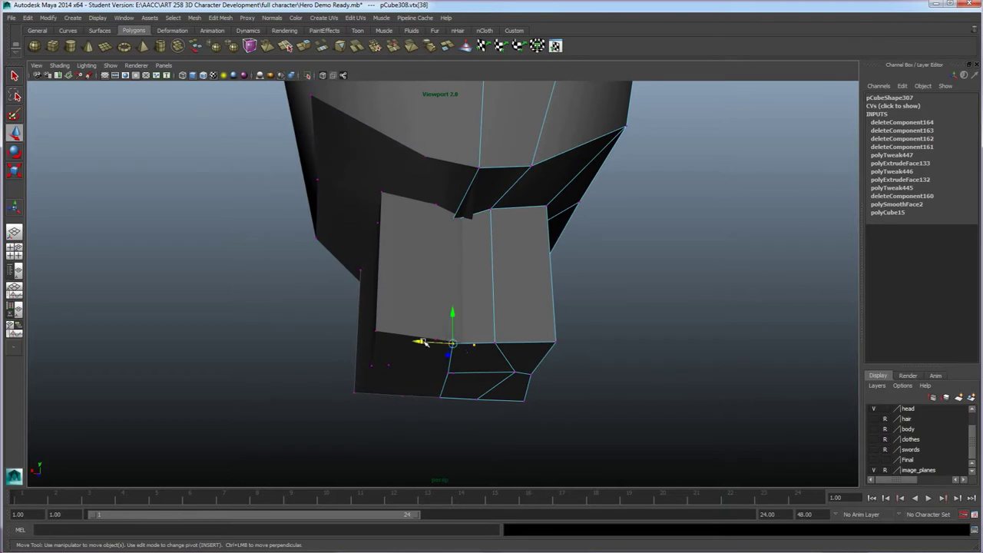
pyautogui.moveTo(419, 342); pyautogui.dragTo(427, 342)
pyautogui.click(458, 219)
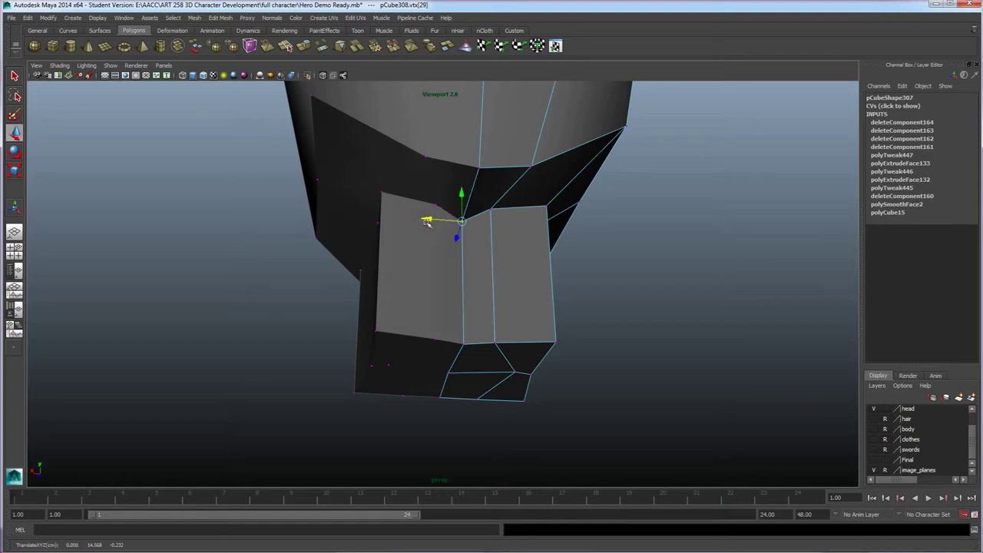
# - Select a vertical edge at the back of the neck and shift it along Z to round the outline
pyautogui.keyDown('alt'); pyautogui.moveTo(503, 288); pyautogui.dragTo(566, 325); pyautogui.keyUp('alt')
pyautogui.keyDown('alt'); pyautogui.moveTo(566, 325); pyautogui.dragTo(476, 293, button='middle'); pyautogui.keyUp('alt')
pyautogui.moveTo(483, 300); pyautogui.dragTo(477, 276, button='right')
pyautogui.click(477, 287)
pyautogui.keyDown('alt'); pyautogui.moveTo(476, 289); pyautogui.dragTo(519, 354); pyautogui.keyUp('alt')
pyautogui.moveTo(470, 333); pyautogui.dragTo(446, 415)
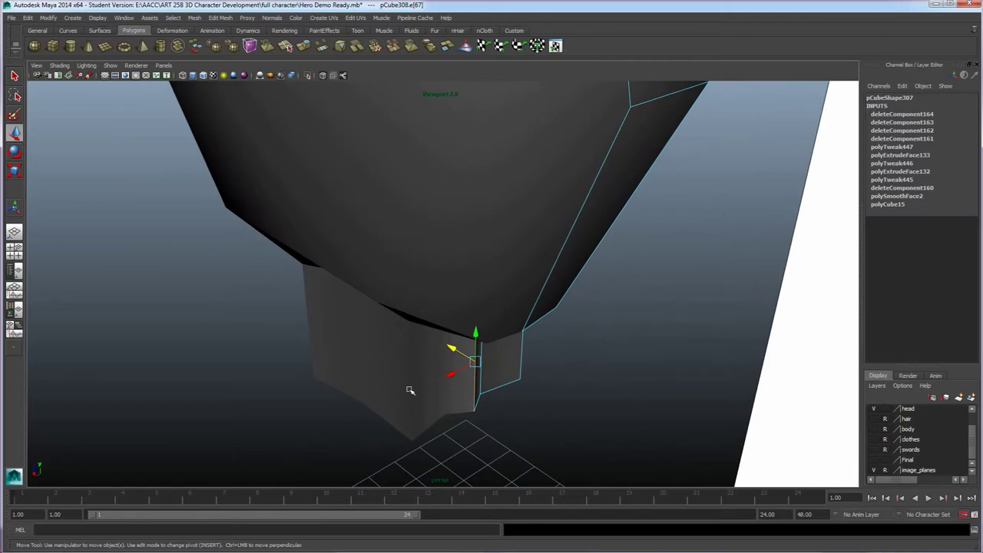
# - Reposition the vertical edges around the side of the neck to make its outline rounder
pyautogui.moveTo(409, 393); pyautogui.dragTo(436, 390, button='right')
pyautogui.moveTo(441, 353)
pyautogui.mouseDown(button='right')
pyautogui.moveTo(438, 363)
pyautogui.moveTo(439, 335)
pyautogui.mouseUp(button='right')
pyautogui.click(445, 393)
pyautogui.click(413, 407)
pyautogui.keyDown('alt'); pyautogui.moveTo(413, 408); pyautogui.dragTo(461, 434); pyautogui.keyUp('alt')
pyautogui.moveTo(459, 393)
pyautogui.mouseDown()
pyautogui.moveTo(432, 387)
pyautogui.moveTo(454, 406)
pyautogui.mouseUp()
pyautogui.click(493, 391)
pyautogui.moveTo(462, 354); pyautogui.dragTo(472, 356)
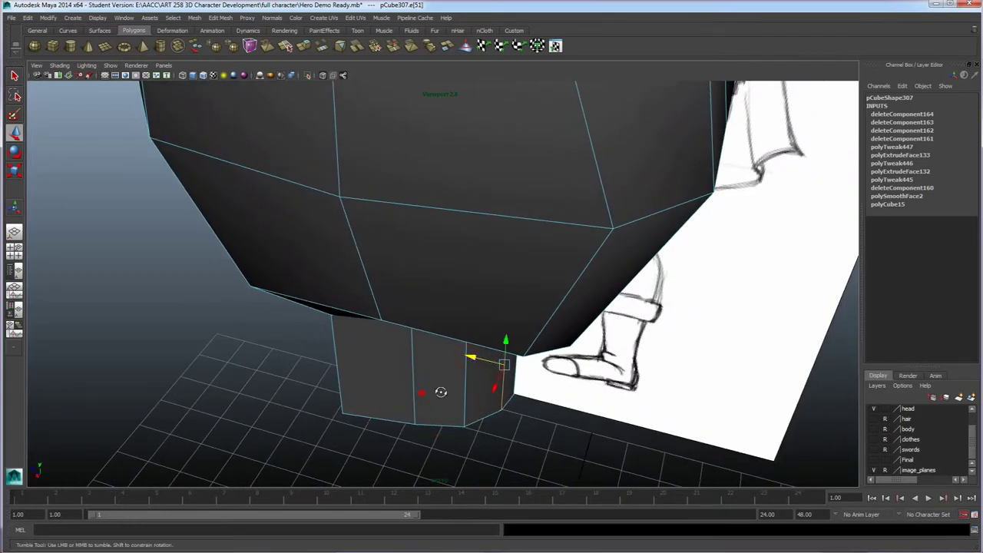
# - Adjust the remaining vertical side edges of the neck to even out its round shape
pyautogui.keyDown('alt'); pyautogui.moveTo(441, 393); pyautogui.dragTo(522, 396); pyautogui.keyUp('alt')
pyautogui.click(447, 403)
pyautogui.keyDown('alt'); pyautogui.moveTo(447, 403); pyautogui.dragTo(400, 401); pyautogui.keyUp('alt')
pyautogui.moveTo(400, 401)
pyautogui.keyDown('alt'); pyautogui.mouseDown()
pyautogui.moveTo(459, 405)
pyautogui.moveTo(459, 387)
pyautogui.moveTo(486, 377)
pyautogui.moveTo(491, 341)
pyautogui.moveTo(491, 386)
pyautogui.moveTo(442, 395)
pyautogui.moveTo(452, 388)
pyautogui.mouseUp(); pyautogui.keyUp('alt')
pyautogui.click(422, 389)
# - Select the row of lower edges around the back of the head above the neck and delete them
pyautogui.scroll(-6, 469, 400)
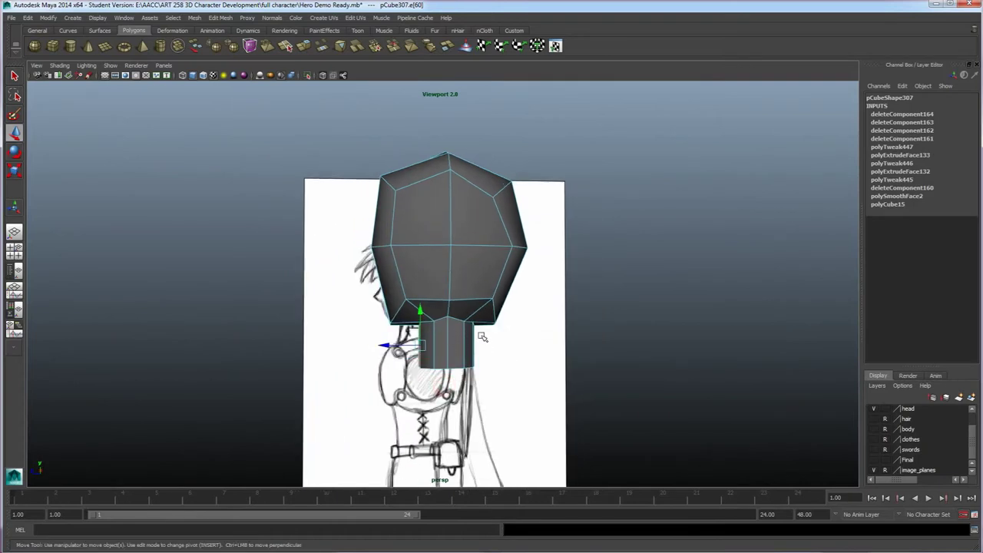
pyautogui.keyDown('alt'); pyautogui.moveTo(473, 338); pyautogui.dragTo(316, 323); pyautogui.keyUp('alt')
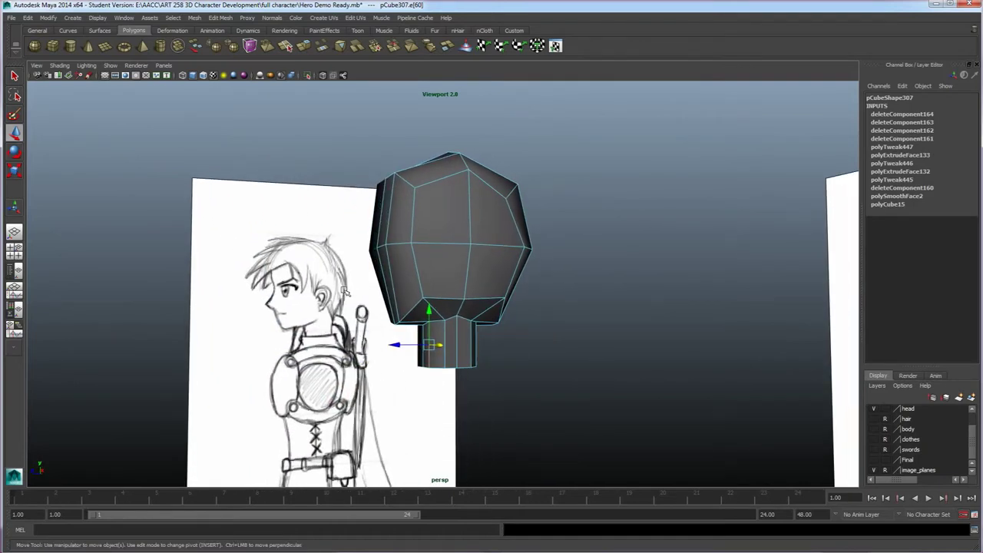
pyautogui.keyDown('alt'); pyautogui.moveTo(417, 355); pyautogui.dragTo(430, 373); pyautogui.keyUp('alt')
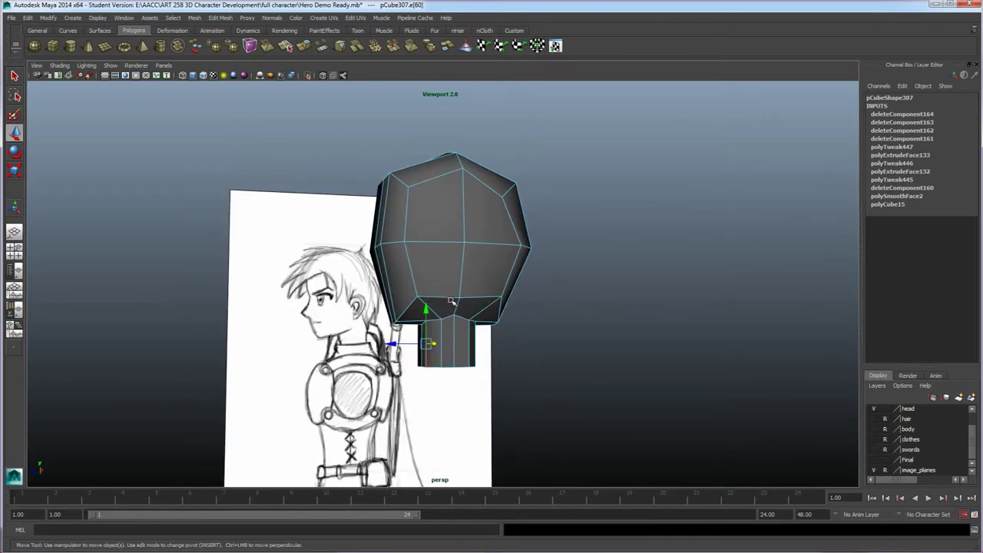
pyautogui.keyDown('alt'); pyautogui.moveTo(451, 301); pyautogui.dragTo(459, 307); pyautogui.keyUp('alt')
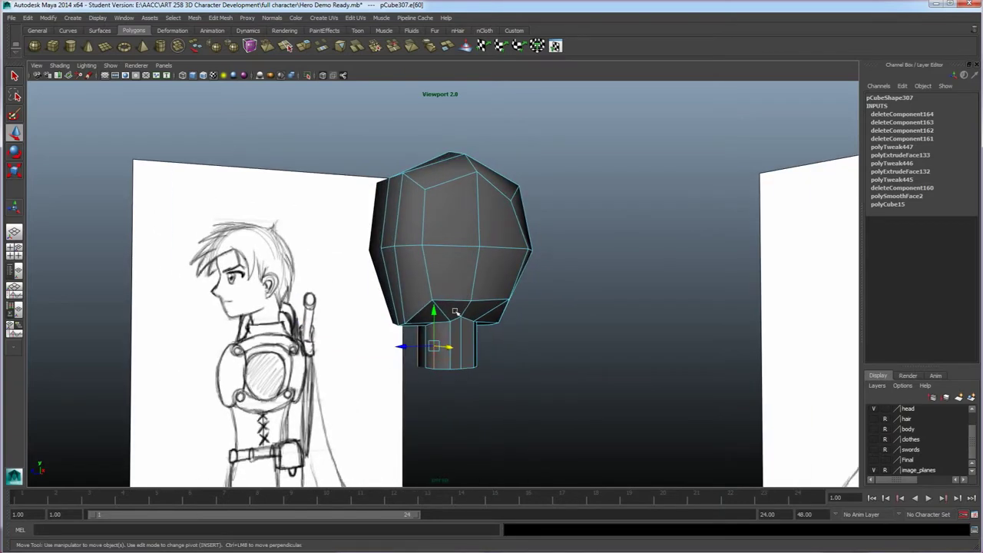
pyautogui.click(455, 301)
pyautogui.moveTo(486, 334)
pyautogui.keyDown('alt'); pyautogui.mouseDown()
pyautogui.moveTo(456, 336)
pyautogui.moveTo(462, 360)
pyautogui.moveTo(453, 372)
pyautogui.moveTo(468, 335)
pyautogui.moveTo(485, 335)
pyautogui.mouseUp(); pyautogui.keyUp('alt')
pyautogui.keyDown('shift'); pyautogui.click(490, 316); pyautogui.keyUp('shift')
pyautogui.keyDown('shift'); pyautogui.click(493, 328); pyautogui.keyUp('shift')
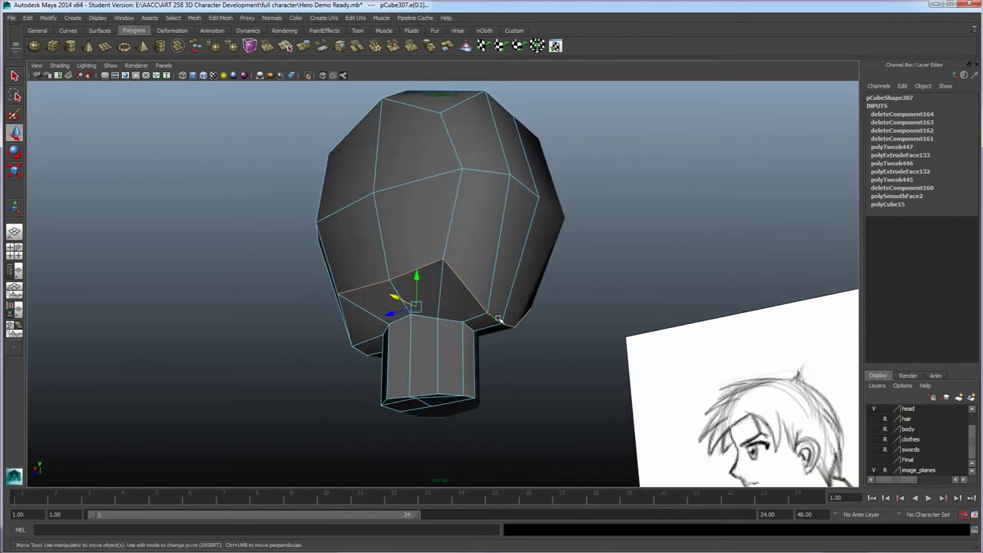
pyautogui.keyDown('alt'); pyautogui.moveTo(382, 287); pyautogui.dragTo(461, 242); pyautogui.keyUp('alt')
pyautogui.keyDown('alt'); pyautogui.moveTo(438, 319); pyautogui.dragTo(457, 310); pyautogui.keyUp('alt')
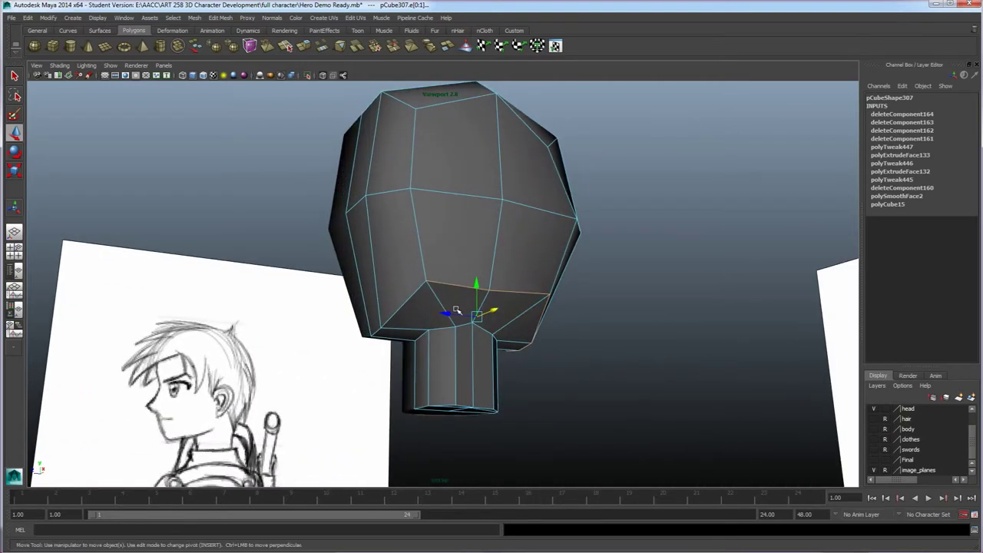
pyautogui.click(220, 18)
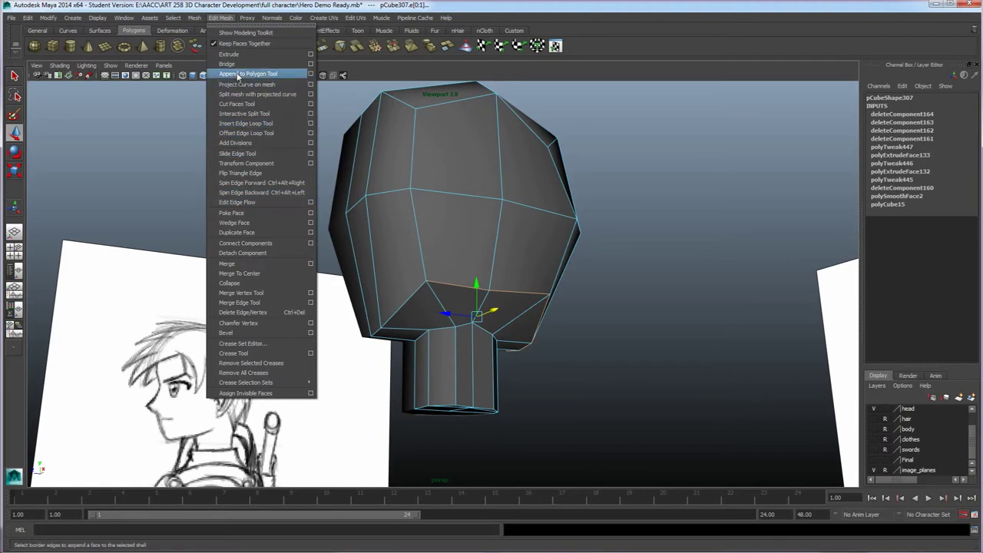
pyautogui.moveTo(223, 15)
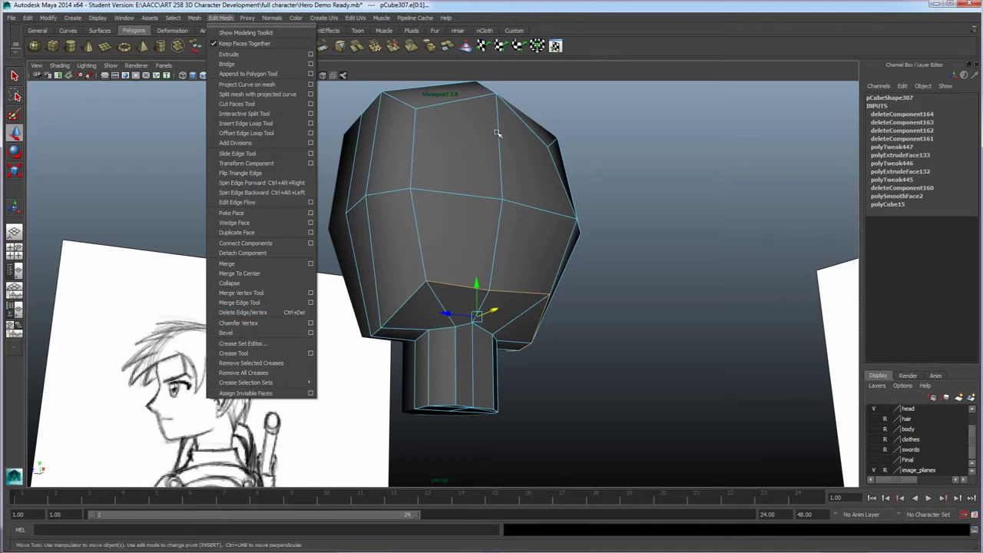
pyautogui.click(583, 8)
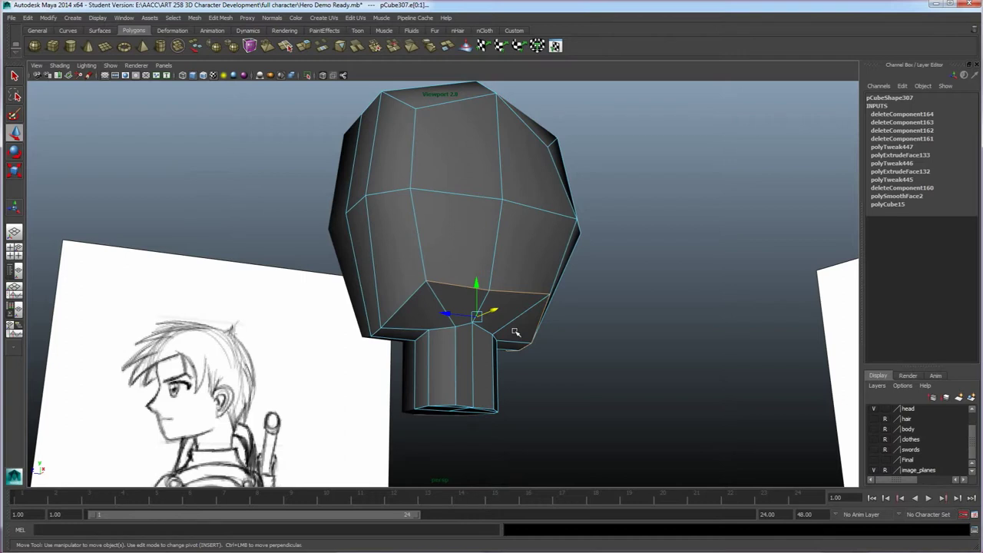
pyautogui.keyDown('ctrl'); pyautogui.rightClick(504, 292); pyautogui.keyUp('ctrl')
pyautogui.keyDown('shift'); pyautogui.rightClick(503, 292); pyautogui.keyUp('shift')
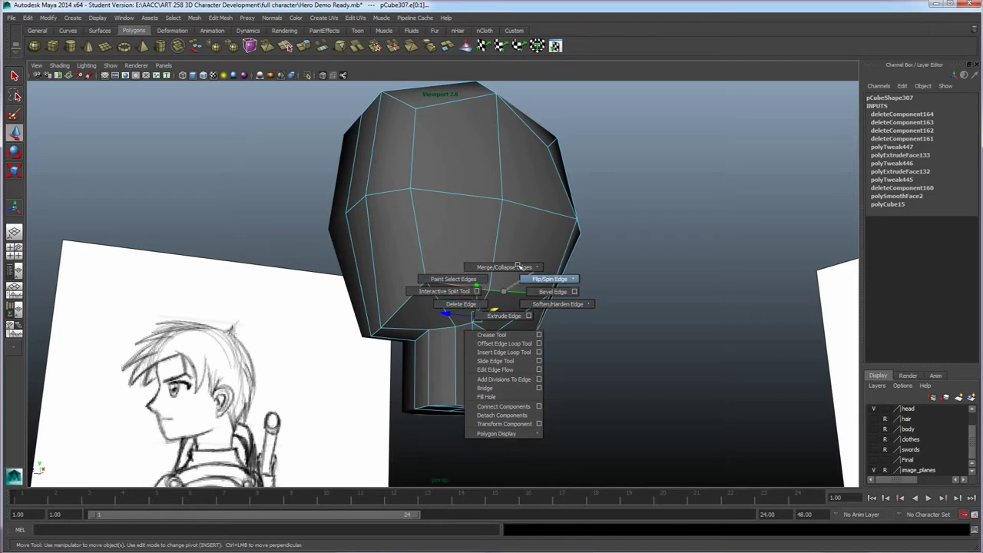
pyautogui.moveTo(502, 291)
pyautogui.keyDown('shift'); pyautogui.mouseDown(button='right')
pyautogui.moveTo(511, 290)
pyautogui.moveTo(491, 286)
pyautogui.moveTo(529, 290)
pyautogui.moveTo(524, 281)
pyautogui.moveTo(483, 296)
pyautogui.mouseUp(button='right'); pyautogui.keyUp('shift')
# - Select the side vertex where the head meets the neck and examine the jaw and neck transition against the side reference
pyautogui.keyDown('alt'); pyautogui.moveTo(497, 302); pyautogui.dragTo(513, 327); pyautogui.keyUp('alt')
pyautogui.keyDown('alt'); pyautogui.moveTo(475, 369); pyautogui.dragTo(453, 334); pyautogui.keyUp('alt')
pyautogui.keyDown('shift'); pyautogui.moveTo(449, 326); pyautogui.dragTo(438, 326, button='right'); pyautogui.keyUp('shift')
pyautogui.click(444, 321)
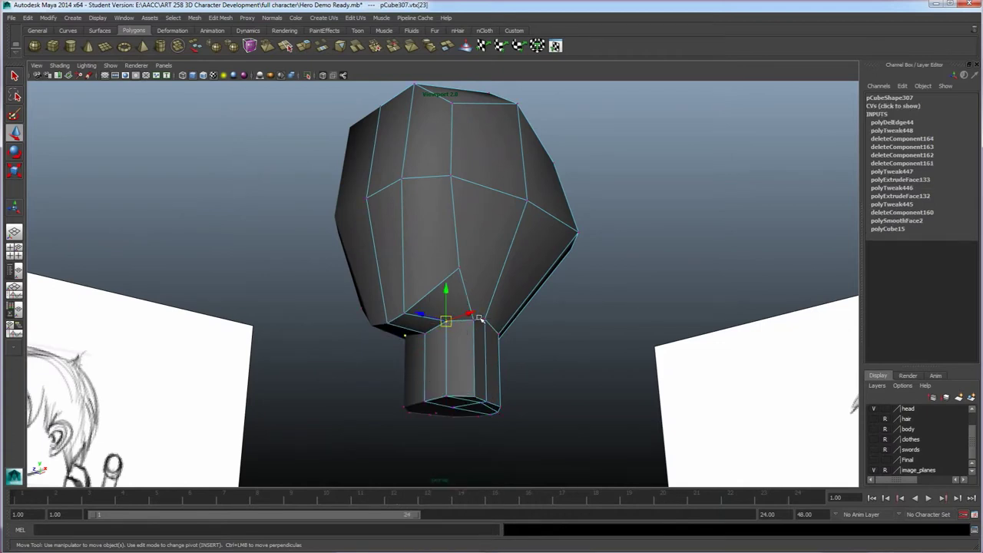
pyautogui.keyDown('alt'); pyautogui.moveTo(477, 332); pyautogui.dragTo(455, 339); pyautogui.keyUp('alt')
pyautogui.click(453, 327)
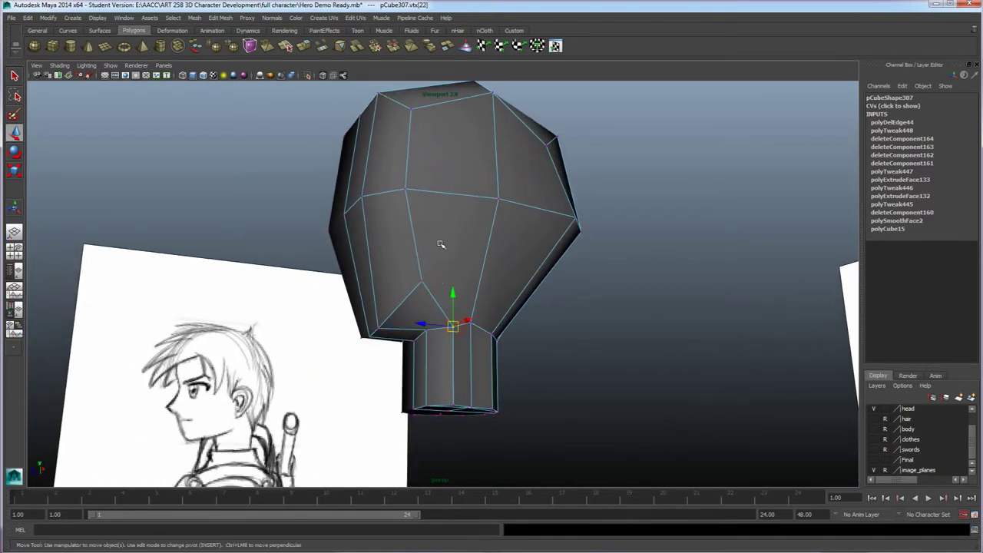
pyautogui.scroll(2, 456, 229)
pyautogui.scroll(-2, 463, 217)
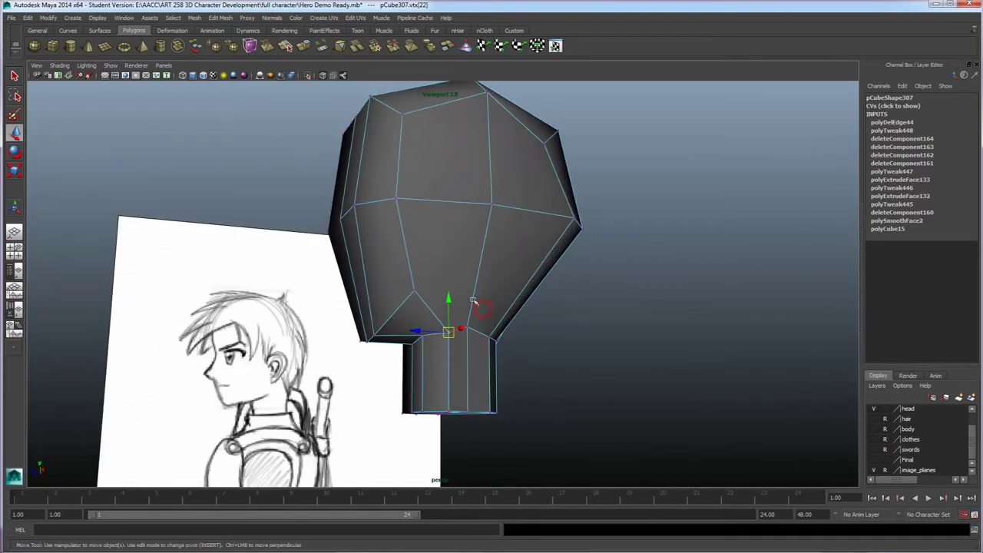
pyautogui.scroll(3, 453, 211)
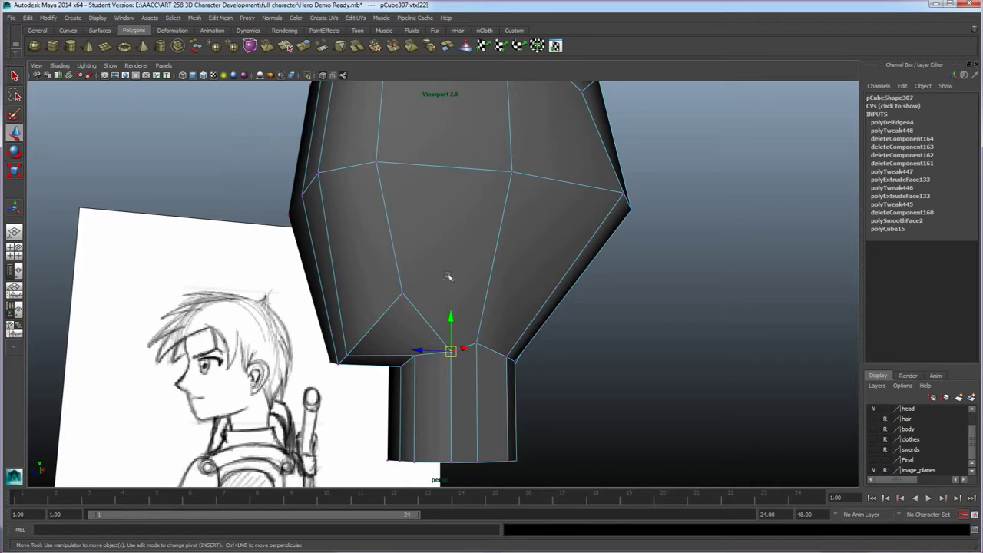
pyautogui.scroll(-2, 474, 280)
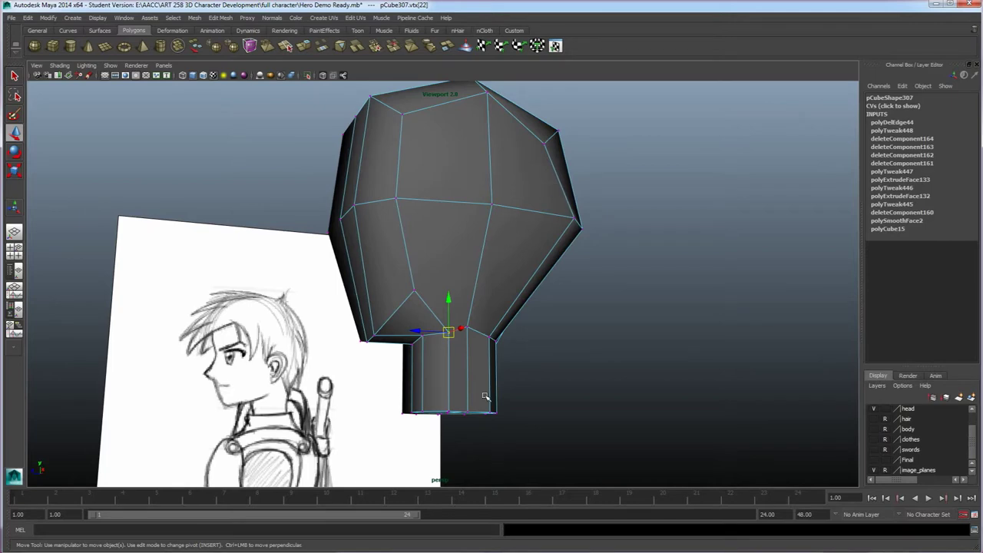
pyautogui.scroll(3, 453, 348)
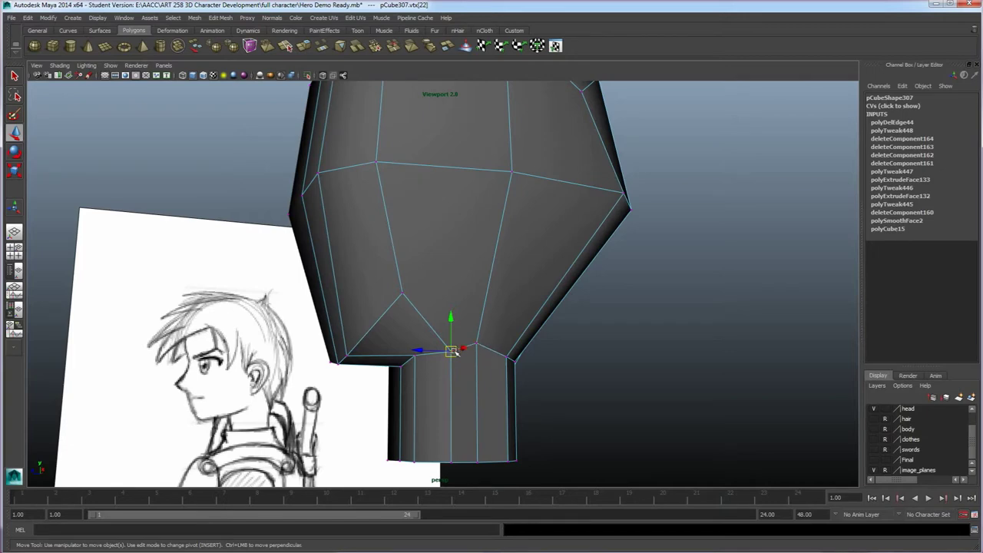
# - Merge the side vertex at the head-neck joint and its counterpart on the neck's lower rim into the next vertices toward the back
pyautogui.moveTo(453, 351)
pyautogui.keyDown('shift'); pyautogui.mouseDown(button='right')
pyautogui.moveTo(454, 332)
pyautogui.moveTo(459, 358)
pyautogui.mouseUp(button='right'); pyautogui.keyUp('shift')
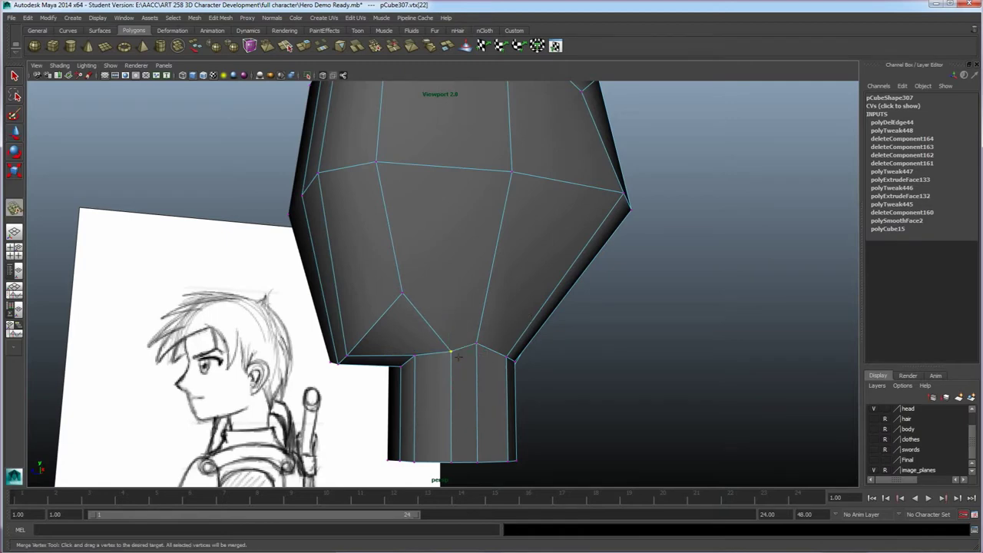
pyautogui.click(220, 17)
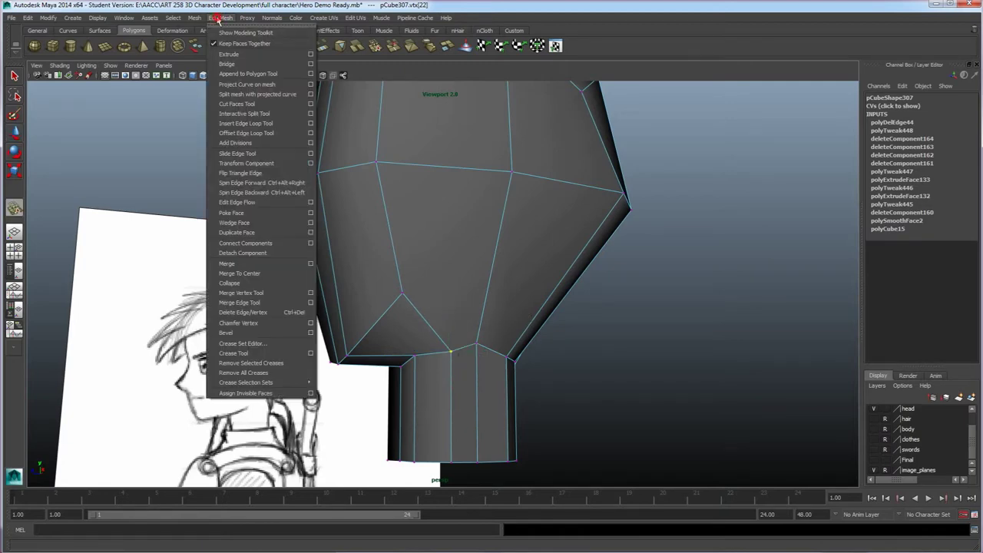
pyautogui.click(243, 294)
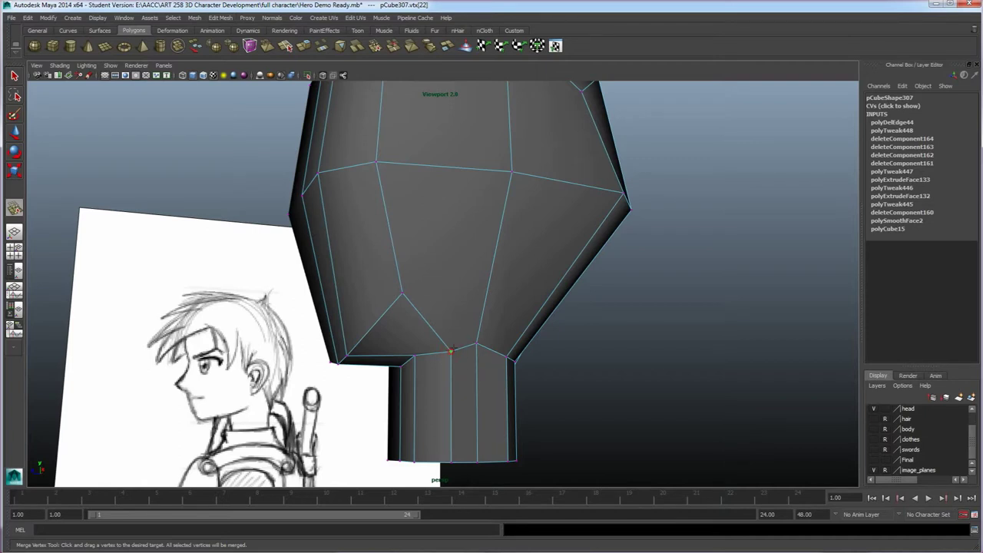
pyautogui.moveTo(466, 338); pyautogui.dragTo(473, 336)
pyautogui.moveTo(475, 343); pyautogui.dragTo(476, 344)
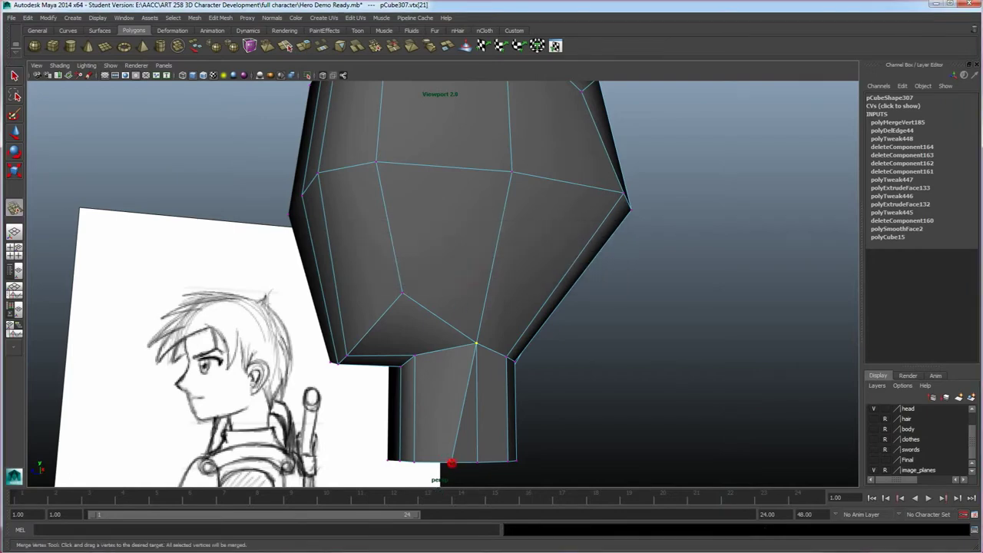
pyautogui.moveTo(451, 462); pyautogui.dragTo(477, 462)
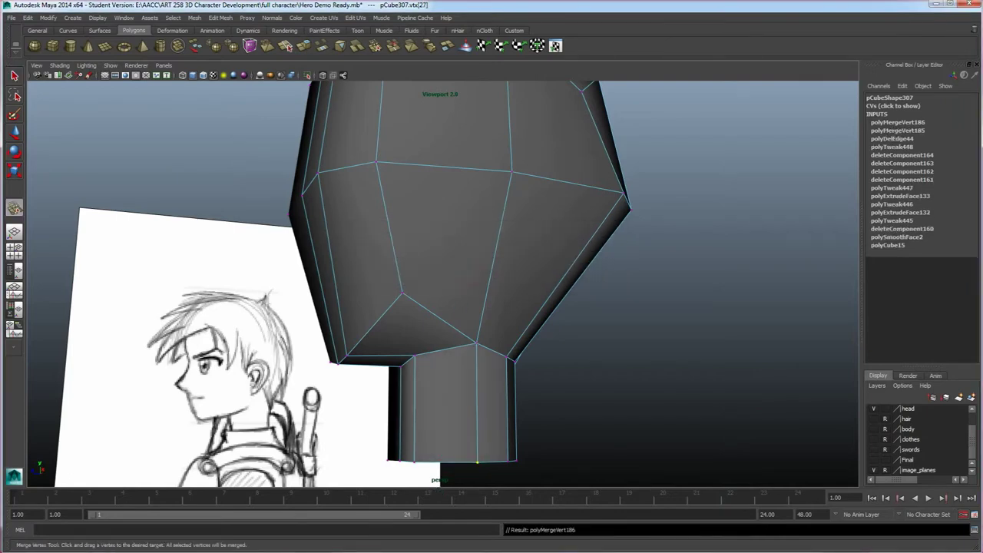
pyautogui.keyDown('alt'); pyautogui.moveTo(500, 431); pyautogui.dragTo(498, 395); pyautogui.keyUp('alt')
pyautogui.keyDown('shift'); pyautogui.moveTo(484, 384); pyautogui.dragTo(459, 354, button='right'); pyautogui.keyUp('shift')
pyautogui.press('w')
# - Select the merged upper and lower side vertices of the neck and shift them forward to even out the edge spacing
pyautogui.keyDown('alt'); pyautogui.moveTo(449, 336); pyautogui.dragTo(466, 323); pyautogui.keyUp('alt')
pyautogui.click(467, 324)
pyautogui.keyDown('shift'); pyautogui.click(468, 427); pyautogui.keyUp('shift')
pyautogui.keyDown('alt'); pyautogui.moveTo(501, 437); pyautogui.dragTo(451, 384); pyautogui.keyUp('alt')
pyautogui.moveTo(627, 407)
pyautogui.keyDown('alt'); pyautogui.mouseDown()
pyautogui.moveTo(619, 385)
pyautogui.moveTo(551, 394)
pyautogui.mouseUp(); pyautogui.keyUp('alt')
pyautogui.moveTo(456, 345)
pyautogui.keyDown('alt'); pyautogui.mouseDown()
pyautogui.moveTo(466, 358)
pyautogui.moveTo(475, 341)
pyautogui.moveTo(484, 350)
pyautogui.mouseUp(); pyautogui.keyUp('alt')
# - Move the upper and lower vertices at the rear of the neck backward to widen the neck in profile
pyautogui.moveTo(496, 307); pyautogui.dragTo(451, 278)
pyautogui.keyDown('alt'); pyautogui.moveTo(465, 281); pyautogui.dragTo(474, 259); pyautogui.keyUp('alt')
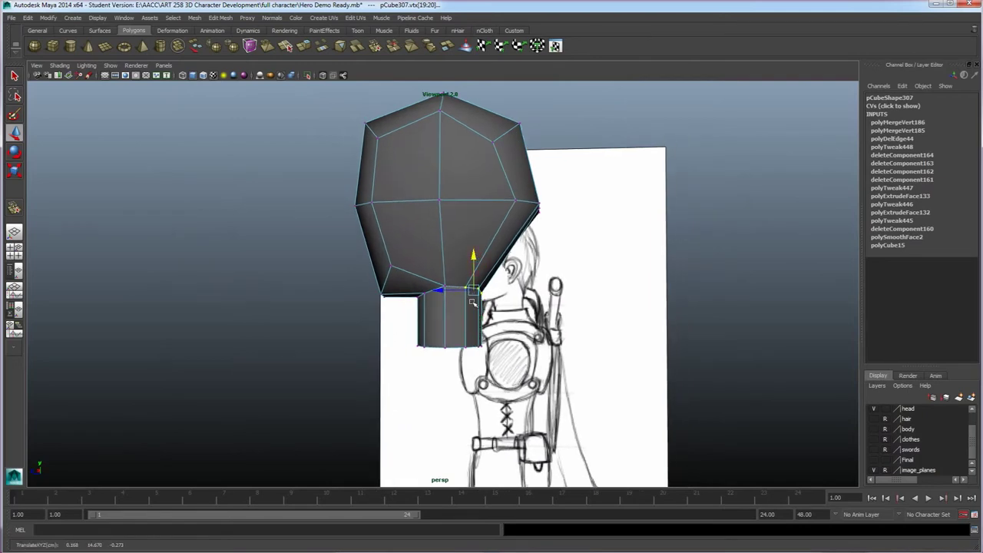
pyautogui.keyDown('shift'); pyautogui.moveTo(514, 368); pyautogui.dragTo(453, 320); pyautogui.keyUp('shift')
pyautogui.moveTo(529, 316); pyautogui.dragTo(461, 293)
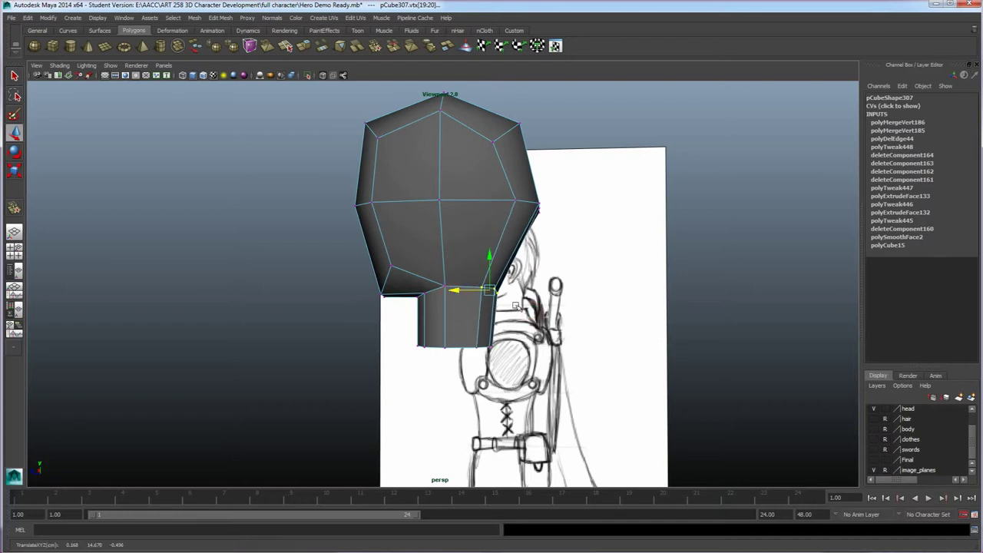
# - Try to reposition the vertices at the back of the head
pyautogui.moveTo(562, 220); pyautogui.dragTo(496, 179)
pyautogui.keyDown('alt'); pyautogui.moveTo(496, 279); pyautogui.dragTo(505, 281); pyautogui.keyUp('alt')
pyautogui.moveTo(530, 176); pyautogui.dragTo(536, 186)
pyautogui.hotkey('ctrl', 'z')
pyautogui.click(684, 254)
# - Examine the head against the side reference and the rows of earlier head modeling stages
pyautogui.moveTo(673, 275)
pyautogui.keyDown('alt'); pyautogui.mouseDown()
pyautogui.moveTo(538, 312)
pyautogui.moveTo(492, 314)
pyautogui.moveTo(443, 290)
pyautogui.mouseUp(); pyautogui.keyUp('alt')
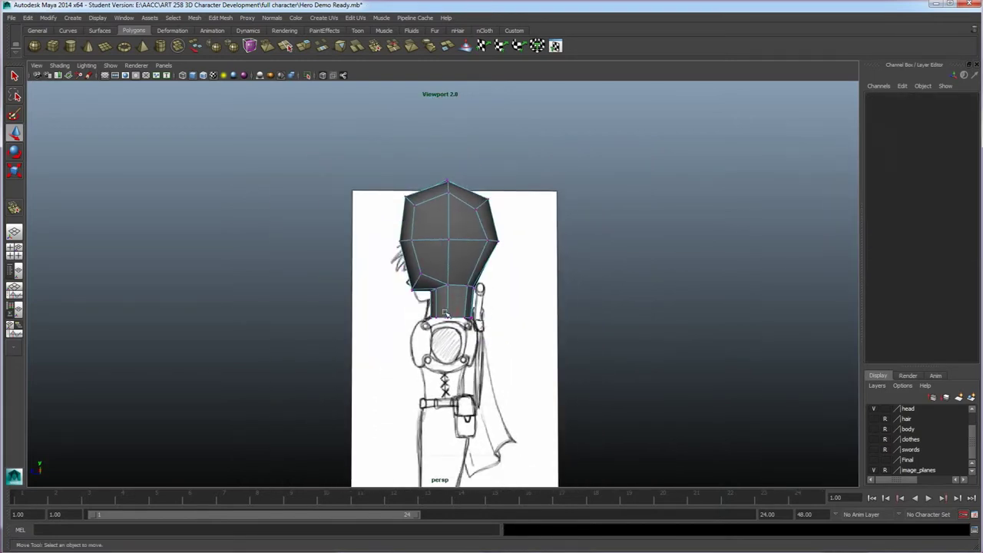
pyautogui.moveTo(443, 330); pyautogui.dragTo(441, 329)
pyautogui.moveTo(397, 305); pyautogui.dragTo(400, 306)
pyautogui.click(349, 329)
pyautogui.moveTo(500, 306)
pyautogui.keyDown('alt'); pyautogui.mouseDown()
pyautogui.moveTo(510, 358)
pyautogui.moveTo(492, 342)
pyautogui.moveTo(461, 357)
pyautogui.moveTo(487, 367)
pyautogui.moveTo(470, 330)
pyautogui.mouseUp(); pyautogui.keyUp('alt')
pyautogui.keyDown('alt'); pyautogui.moveTo(470, 330); pyautogui.dragTo(423, 326, button='right'); pyautogui.keyUp('alt')
pyautogui.keyDown('alt'); pyautogui.moveTo(587, 311); pyautogui.dragTo(499, 376, button='middle'); pyautogui.keyUp('alt')
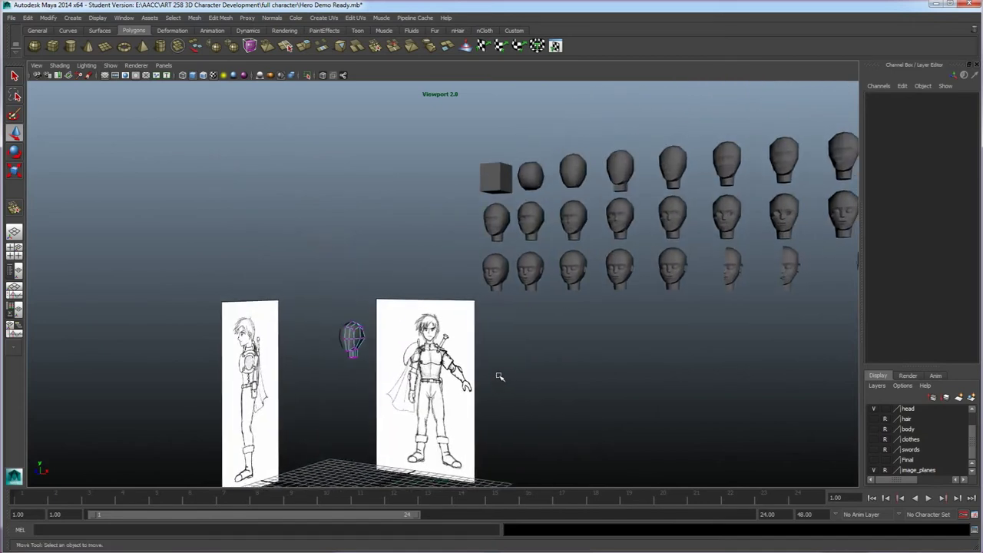
pyautogui.keyDown('alt'); pyautogui.moveTo(499, 376); pyautogui.dragTo(496, 376); pyautogui.keyUp('alt')
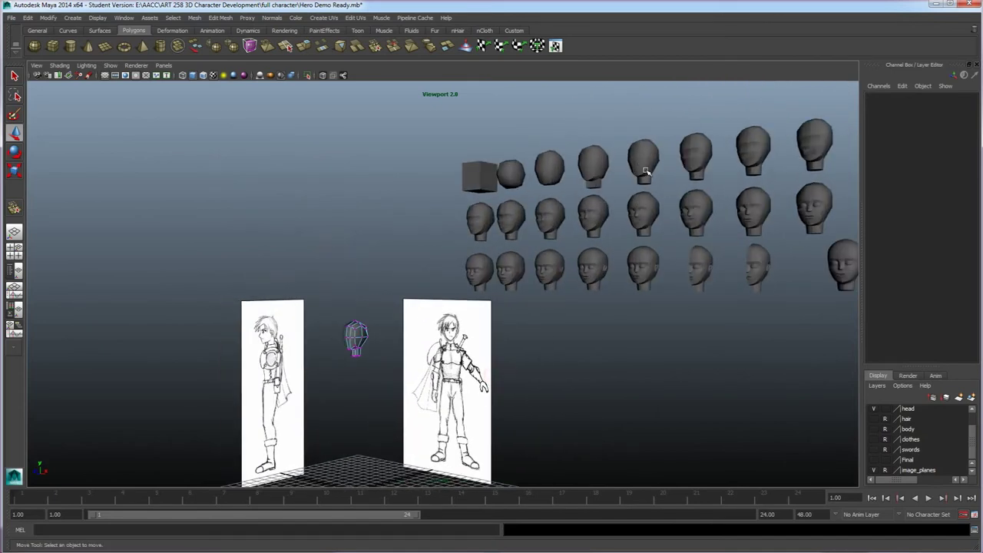
pyautogui.click(650, 159)
pyautogui.click(693, 160)
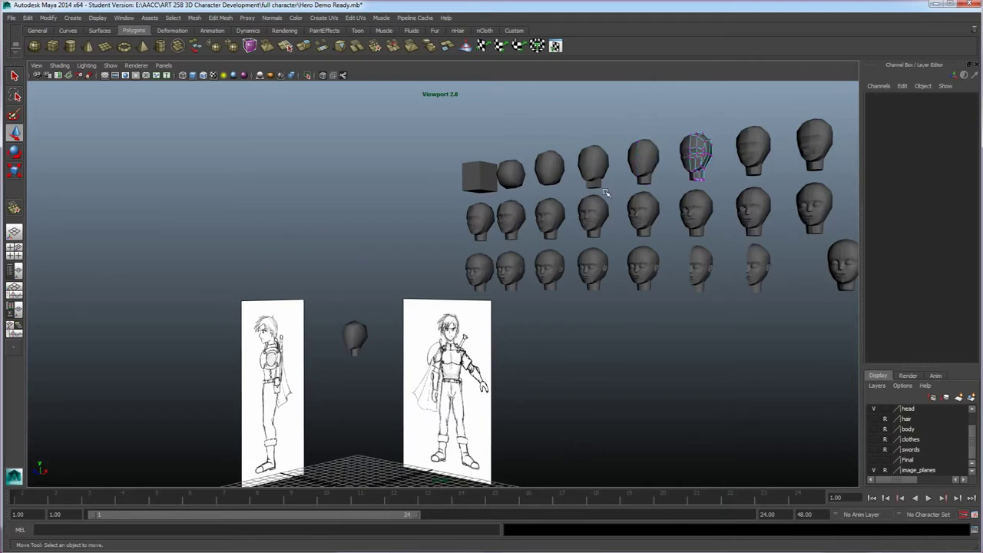
# - Return the working head to object mode, frame it, and select only its original unmirrored half
pyautogui.click(361, 337)
pyautogui.scroll(5, 350, 353)
pyautogui.scroll(-10, 340, 366)
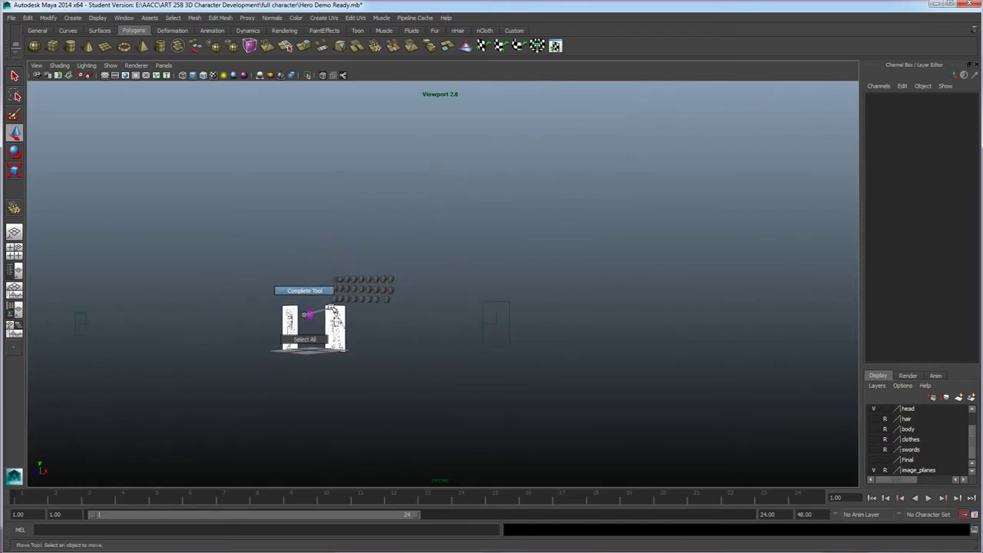
pyautogui.rightClick(310, 316)
pyautogui.click(321, 307)
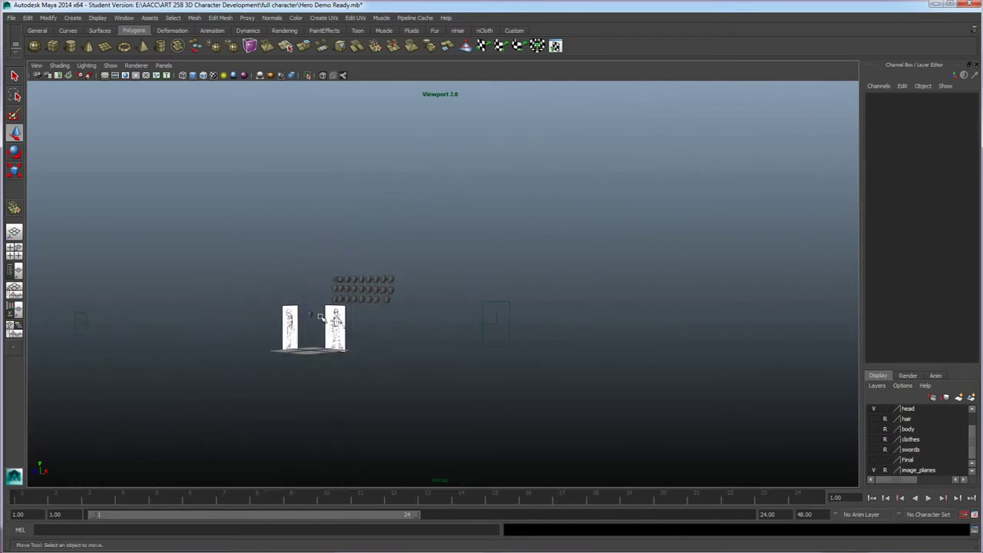
pyautogui.press('f')
pyautogui.keyDown('alt'); pyautogui.moveTo(334, 348); pyautogui.dragTo(351, 384); pyautogui.keyUp('alt')
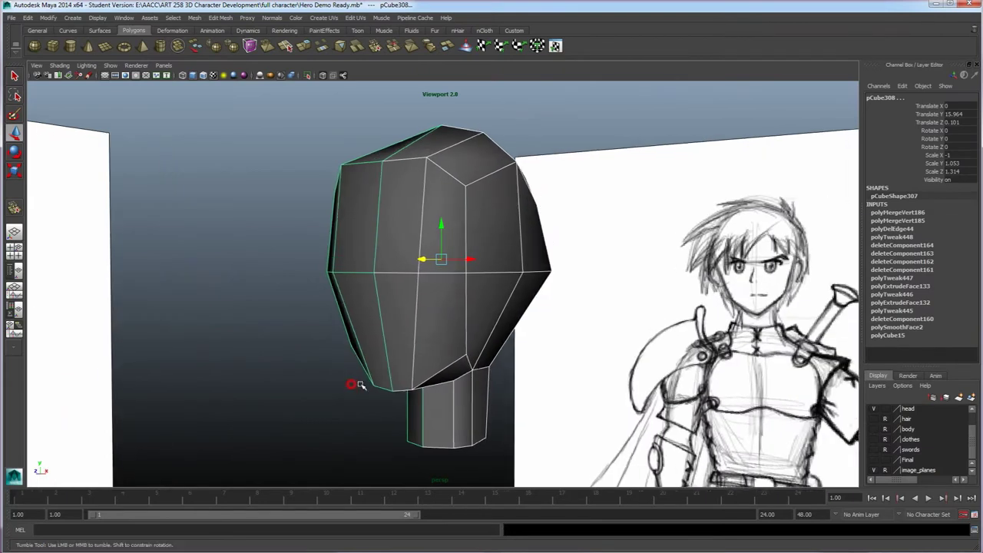
pyautogui.click(253, 286)
pyautogui.click(433, 274)
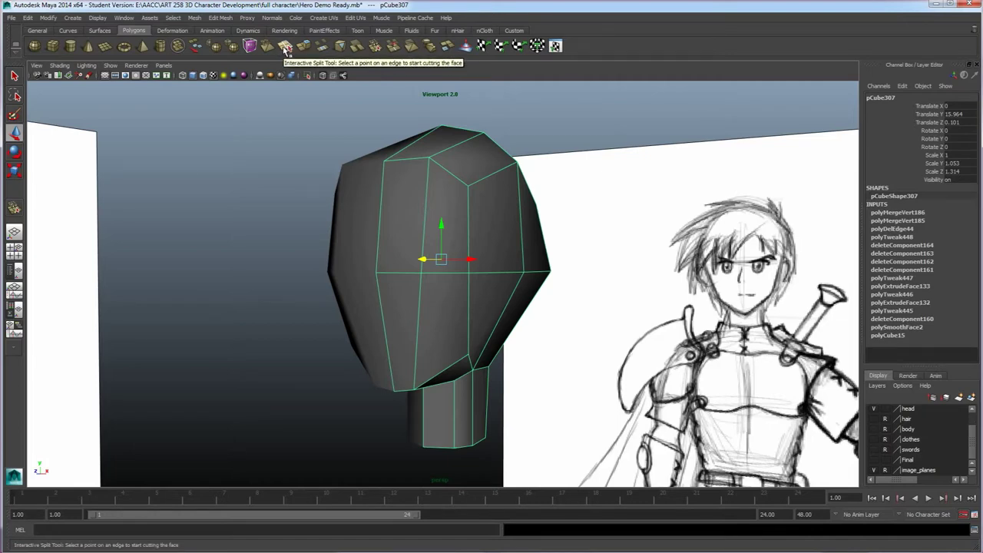
# - Cut a horizontal brow line from the face's centre edge to the side edge with the Interactive Split Tool
pyautogui.click(286, 47)
pyautogui.keyDown('alt'); pyautogui.moveTo(409, 258); pyautogui.dragTo(420, 271); pyautogui.keyUp('alt')
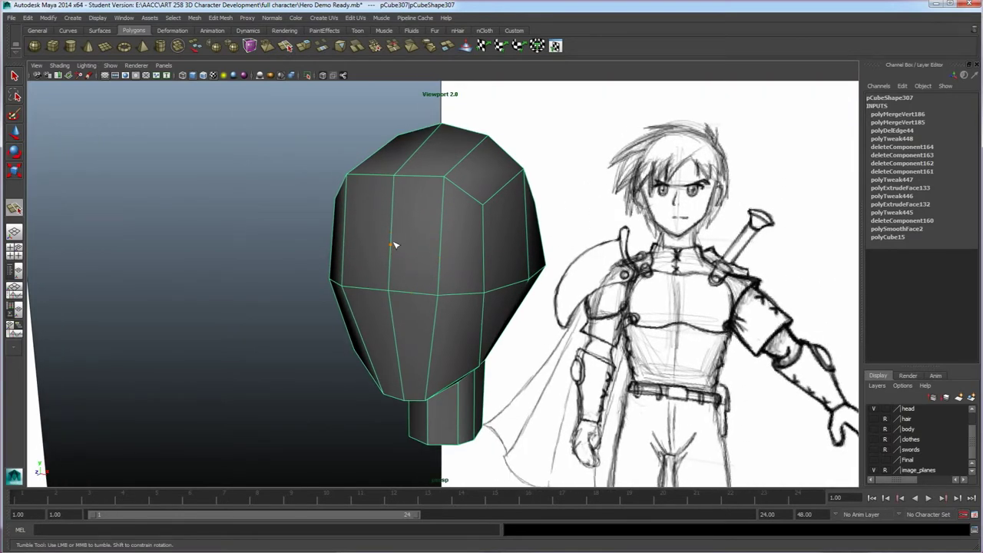
pyautogui.press('space')
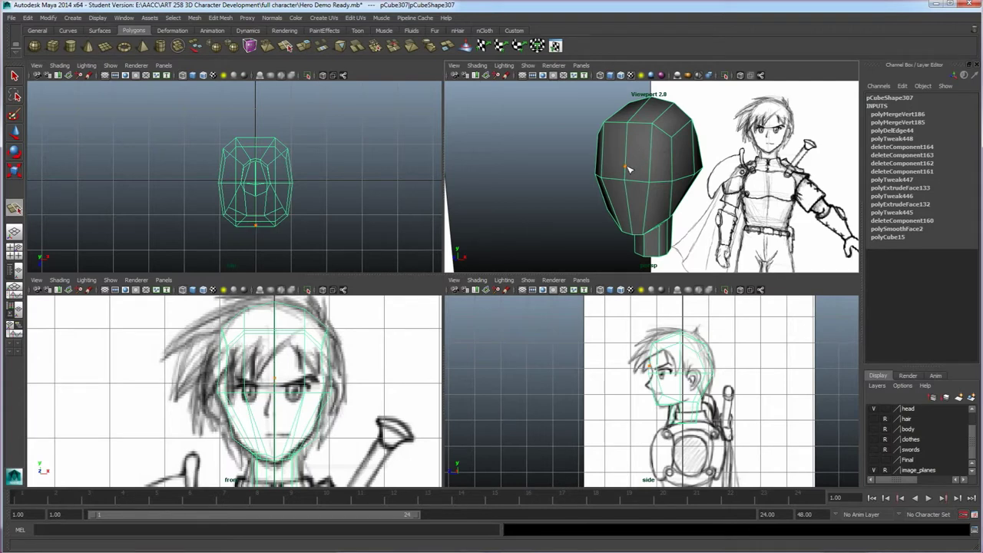
pyautogui.click(651, 166)
pyautogui.click(673, 175)
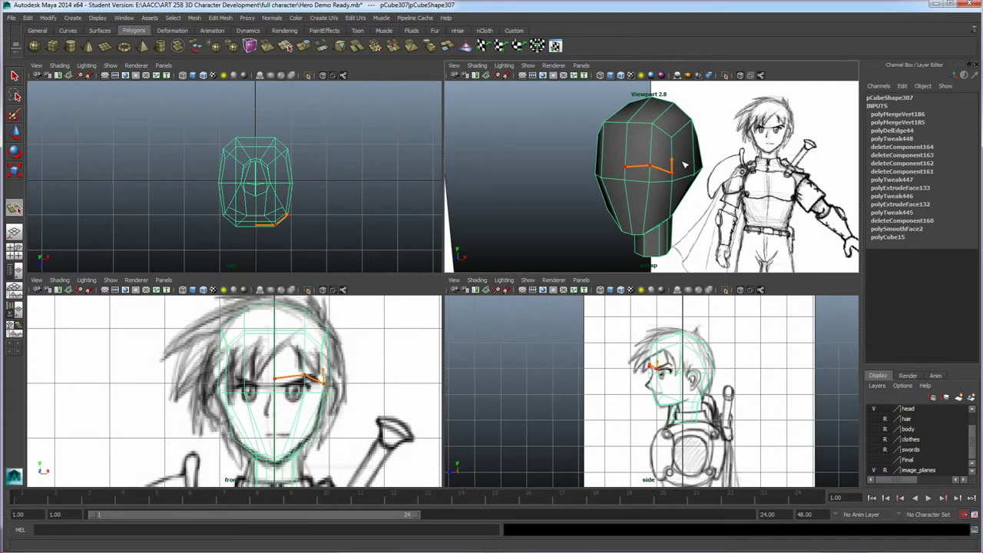
pyautogui.press('w')
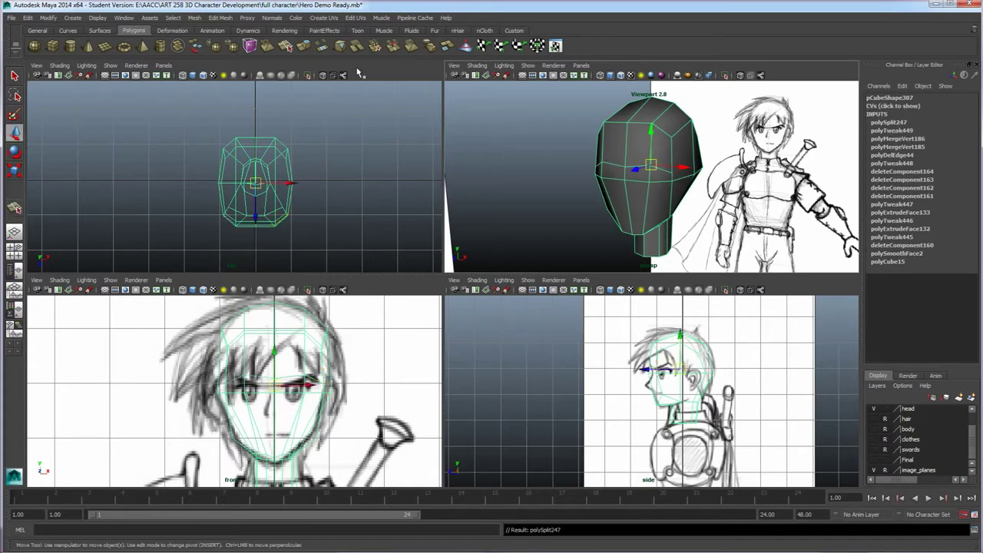
pyautogui.click(287, 49)
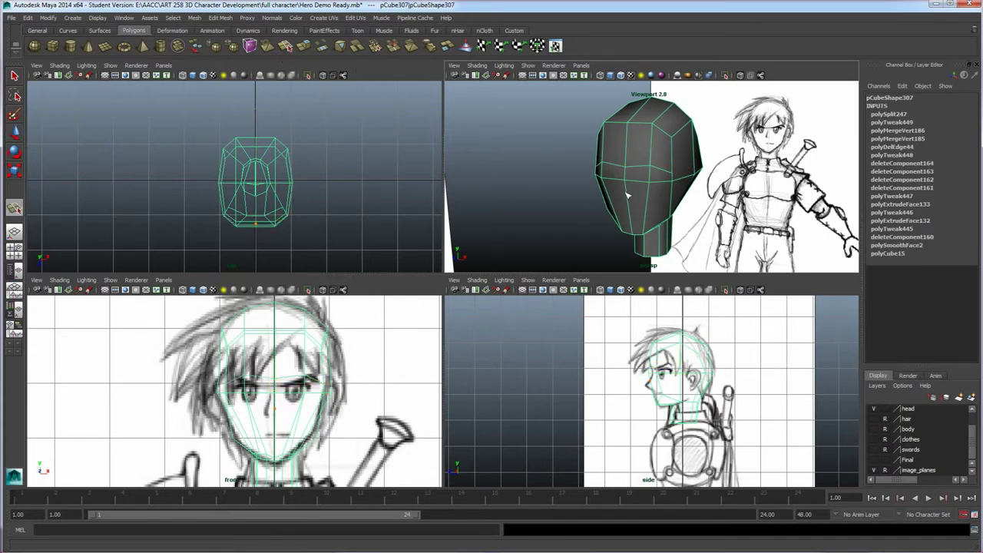
pyautogui.press('q')
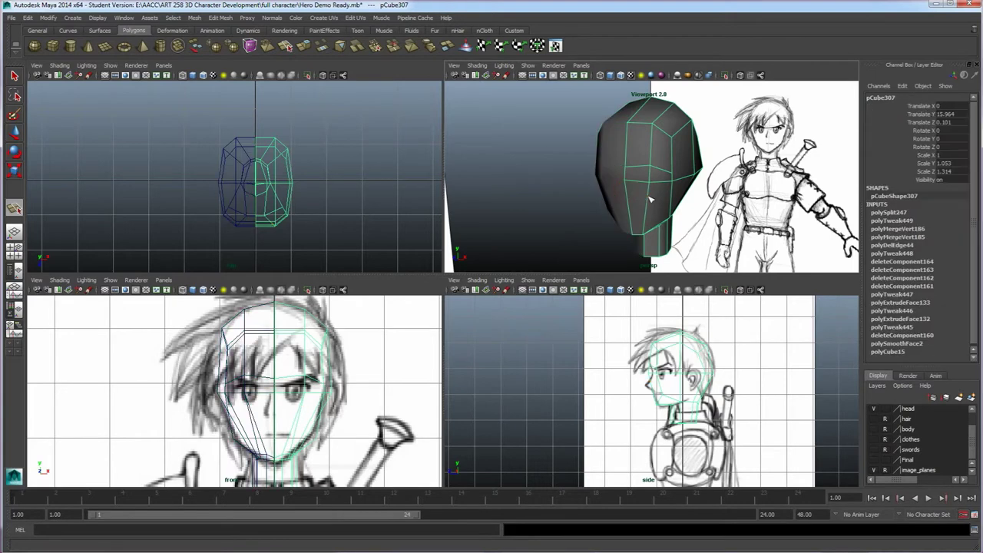
pyautogui.click(649, 198)
pyautogui.moveTo(662, 198); pyautogui.dragTo(646, 198)
pyautogui.press('Return')
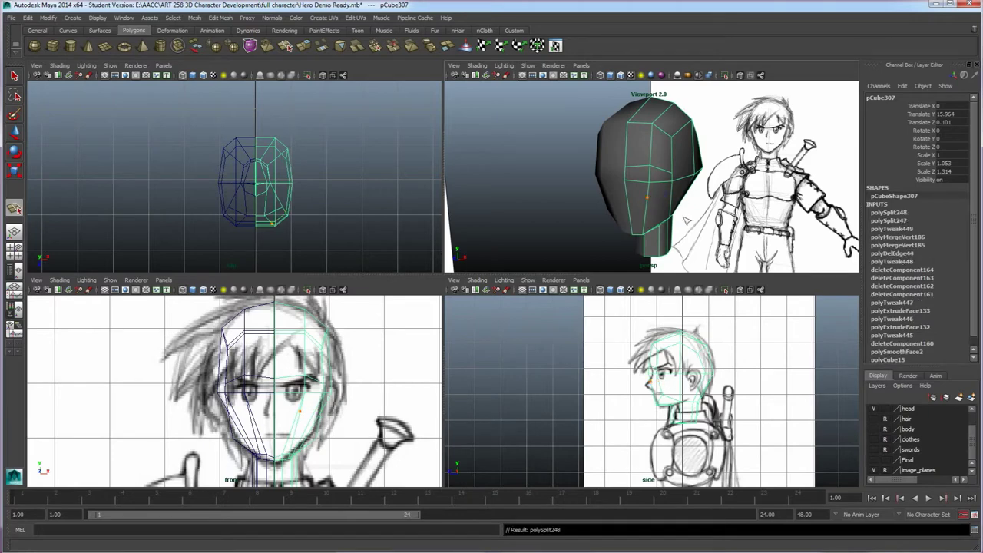
pyautogui.press('w')
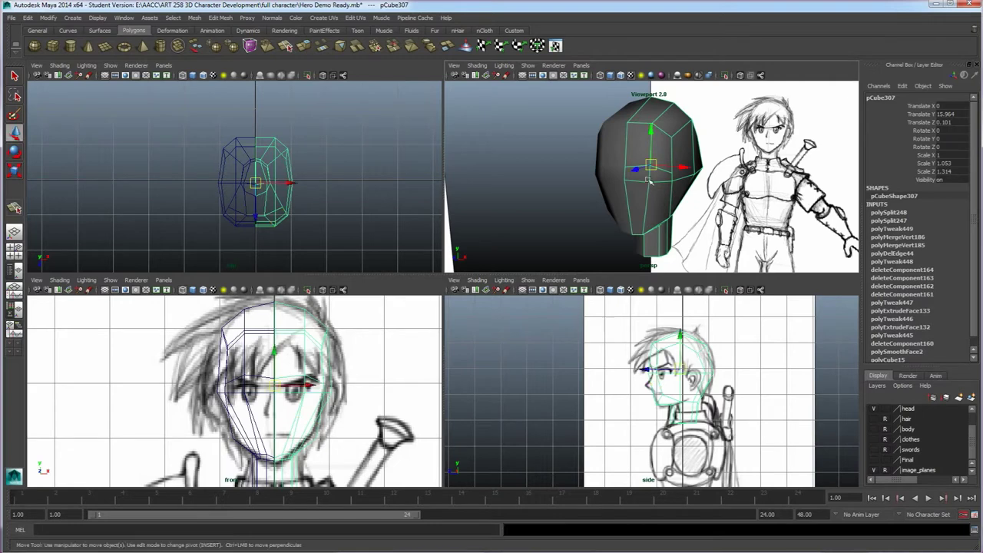
pyautogui.hotkey('ctrl', 'z')
pyautogui.hotkey('ctrl', 'z')
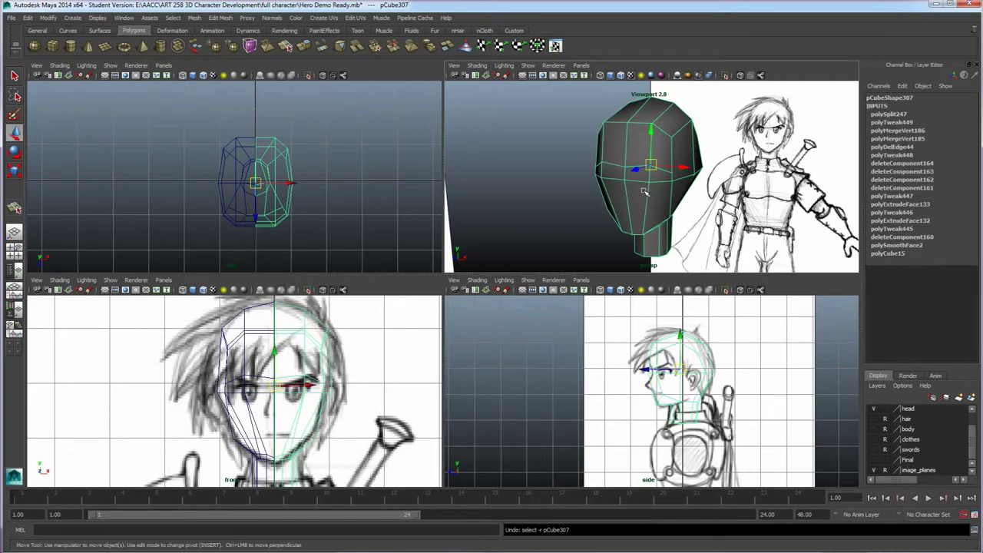
# - Cut a second horizontal line across the face below the eye line, from the centre edge to the side edge
pyautogui.click(289, 49)
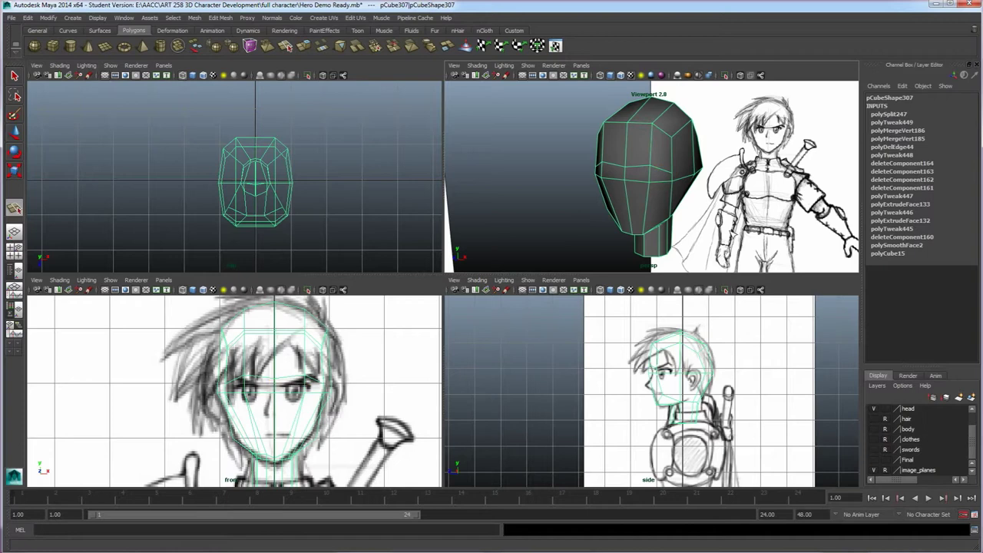
pyautogui.click(630, 196)
pyautogui.moveTo(670, 181); pyautogui.dragTo(645, 181)
pyautogui.press('w')
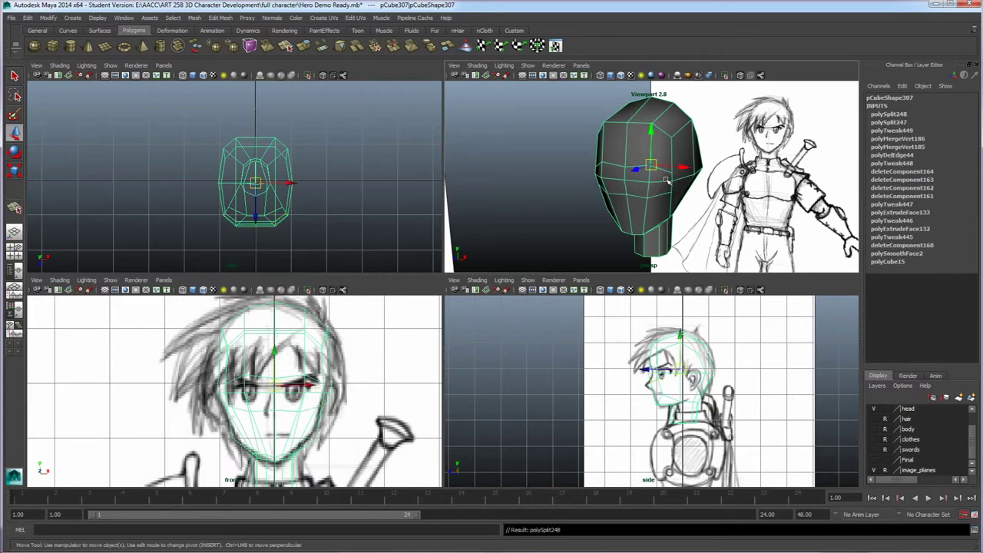
# - Cut an edge line down the side of the head from the temple vertex through the eye-level edge to the jaw vertex
pyautogui.moveTo(650, 206)
pyautogui.keyDown('alt'); pyautogui.mouseDown()
pyautogui.moveTo(626, 199)
pyautogui.moveTo(638, 218)
pyautogui.moveTo(644, 207)
pyautogui.mouseUp(); pyautogui.keyUp('alt')
pyautogui.scroll(5, 628, 201)
pyautogui.scroll(-3, 625, 202)
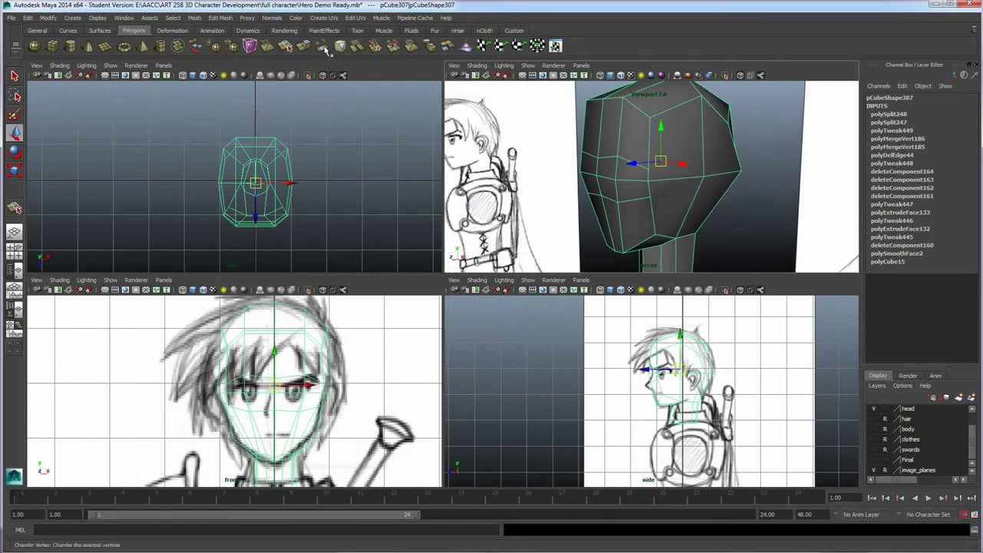
pyautogui.click(287, 47)
pyautogui.click(653, 117)
pyautogui.press('y')
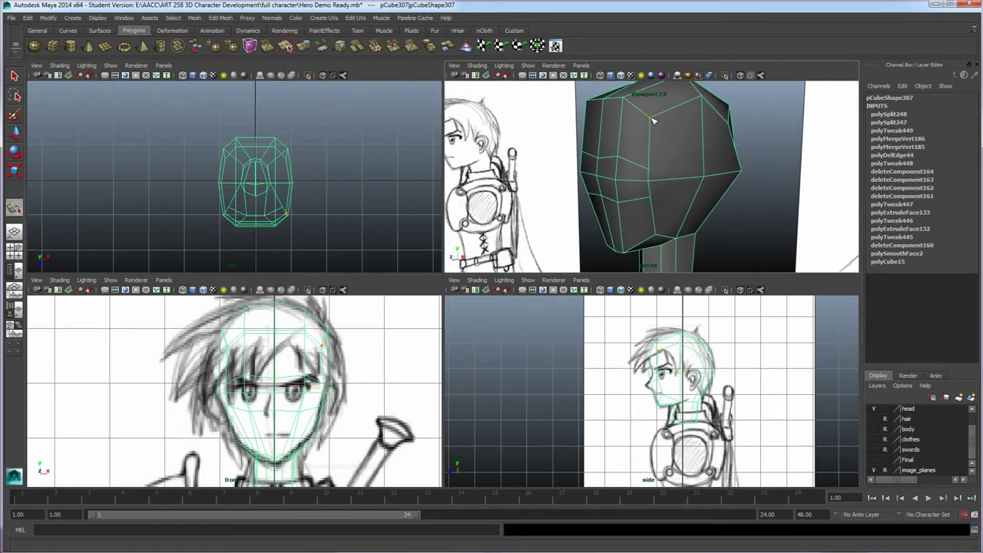
pyautogui.click(650, 119)
pyautogui.click(668, 181)
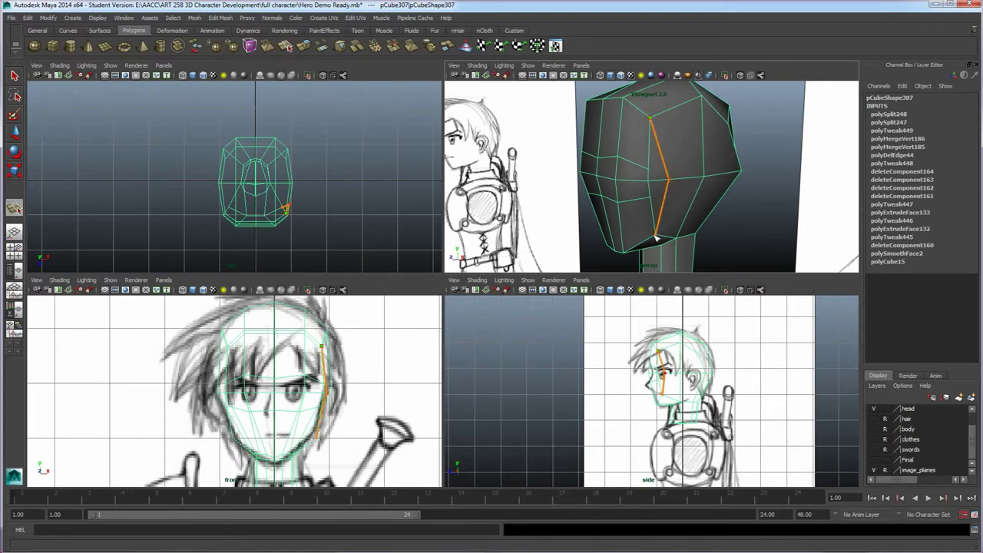
pyautogui.click(655, 236)
pyautogui.press('Return')
pyautogui.press('w')
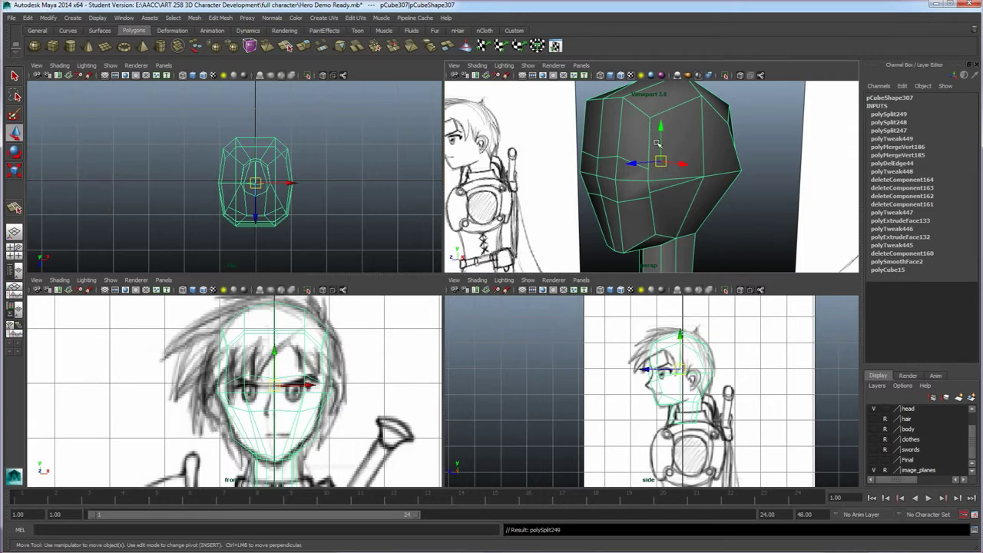
# - Undo the side cut and both horizontal cuts across the face
pyautogui.hotkey('ctrl', 'z')
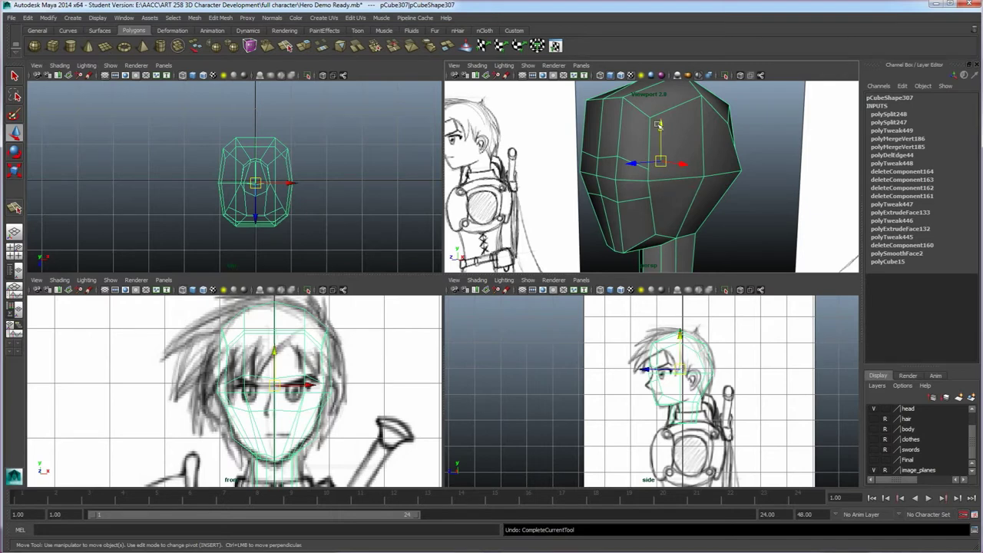
pyautogui.hotkey('ctrl', 'z')
pyautogui.hotkey('ctrl', 'z')
pyautogui.hotkey('ctrl', 'z')
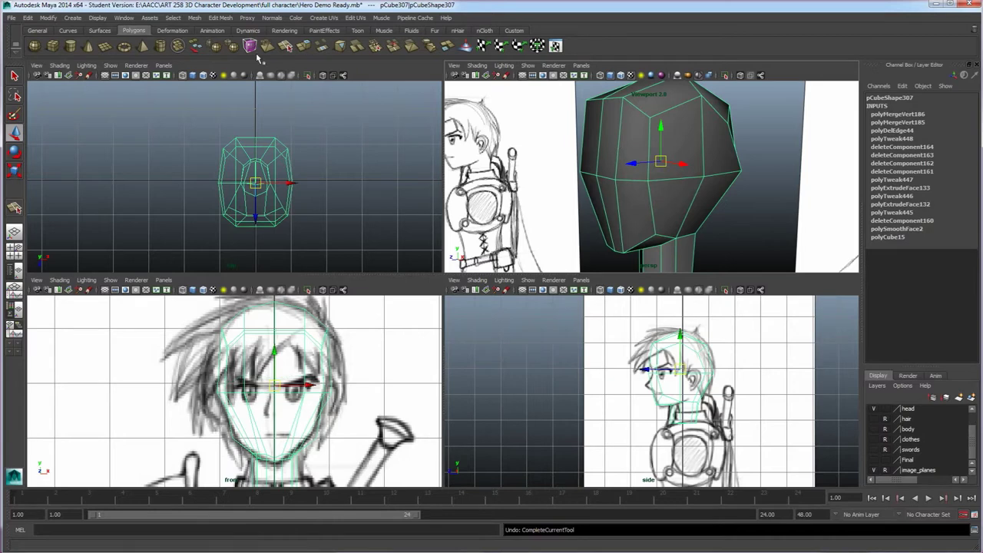
# - Split the side faces again from the temple vertex, across the eye-level edge just behind the face, down to the jaw vertex
pyautogui.press('y')
pyautogui.click(652, 118)
pyautogui.click(671, 183)
pyautogui.moveTo(665, 227); pyautogui.dragTo(656, 236)
pyautogui.press('w')
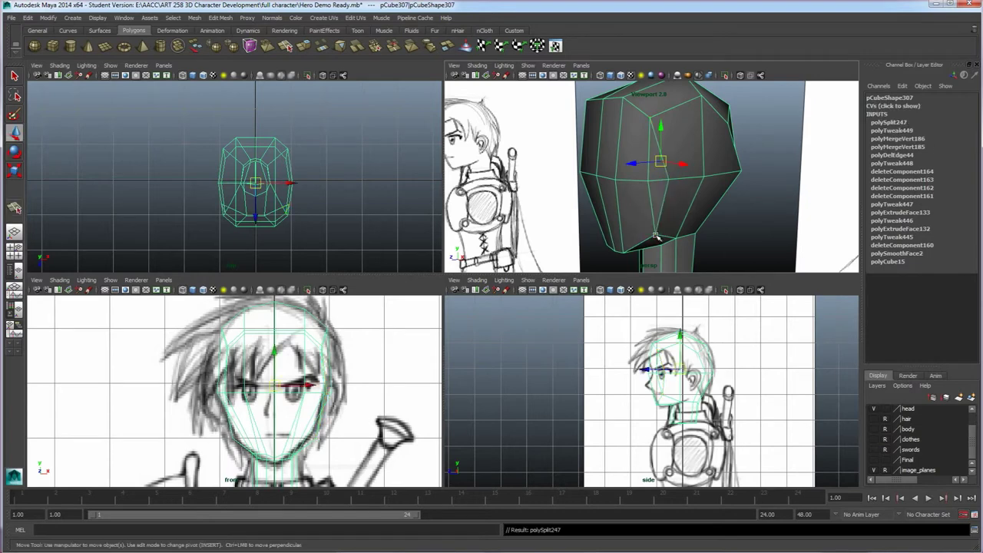
# - Cut a horizontal line across the face just above the eye-level edge, from the centre edge to the side edge
pyautogui.keyDown('alt'); pyautogui.moveTo(629, 219); pyautogui.dragTo(676, 220); pyautogui.keyUp('alt')
pyautogui.click(286, 46)
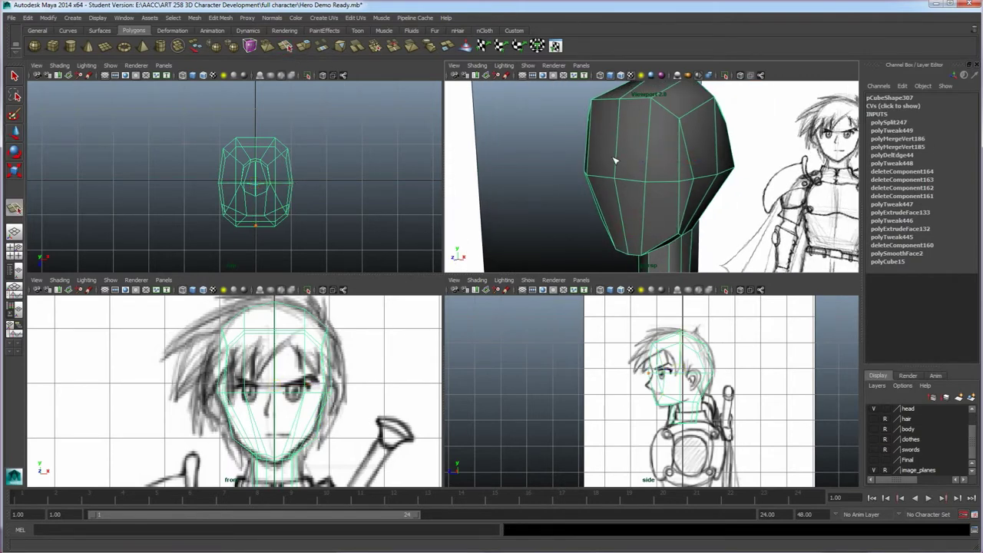
pyautogui.click(617, 155)
pyautogui.click(647, 154)
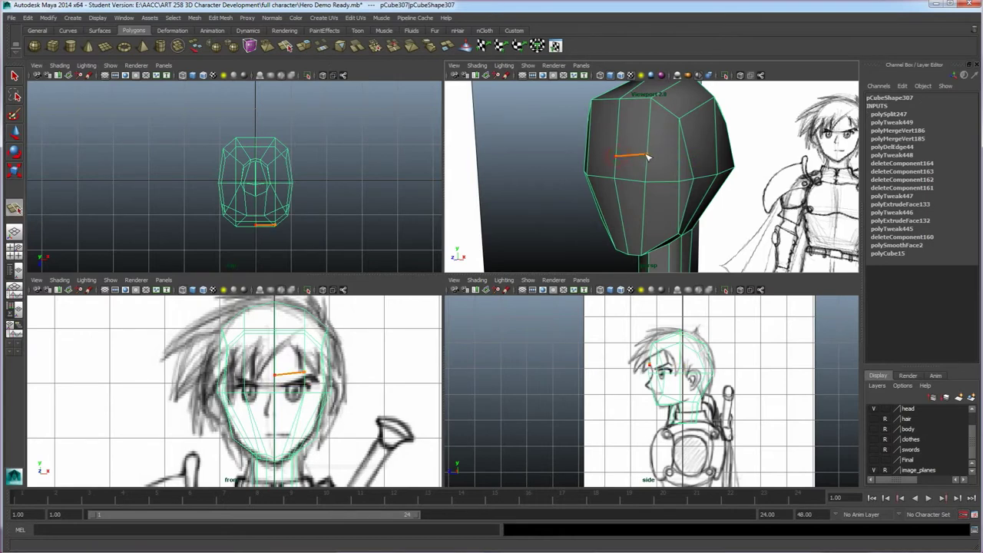
pyautogui.click(679, 166)
pyautogui.press('w')
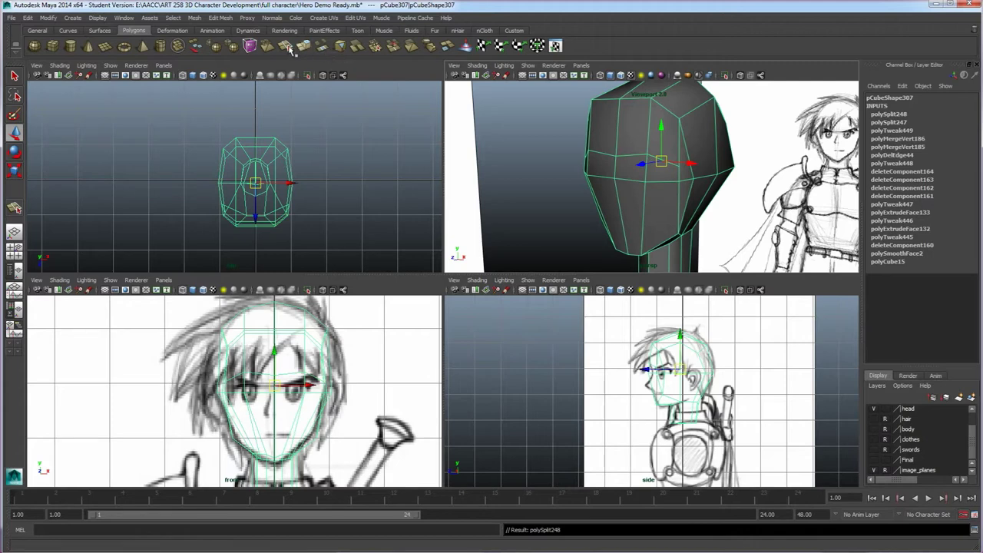
# - Cut a matching horizontal line across the face just below the eye-level edge, from the centre edge to the side edge
pyautogui.click(286, 48)
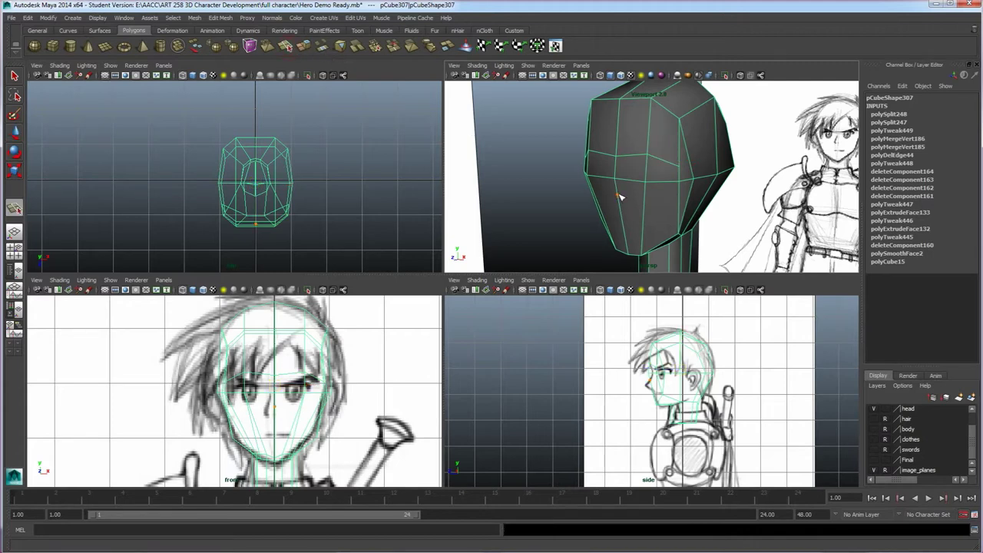
pyautogui.click(646, 204)
pyautogui.click(679, 198)
pyautogui.press('w')
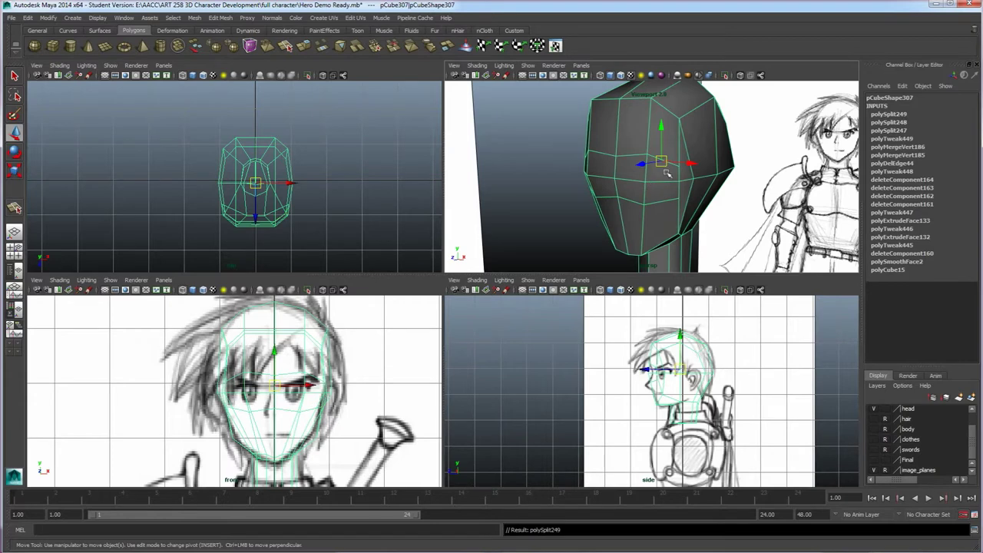
# - Select the front eye-level edge beside the face's centre line and push it back into the head to form the eye recess
pyautogui.keyDown('alt'); pyautogui.moveTo(691, 221); pyautogui.dragTo(675, 216); pyautogui.keyUp('alt')
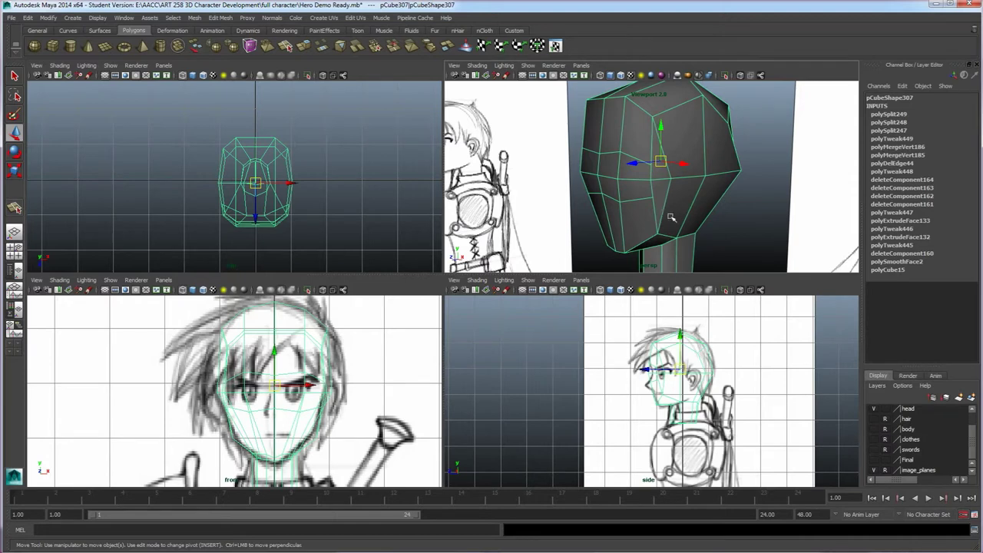
pyautogui.keyDown('alt'); pyautogui.moveTo(644, 209); pyautogui.dragTo(646, 216); pyautogui.keyUp('alt')
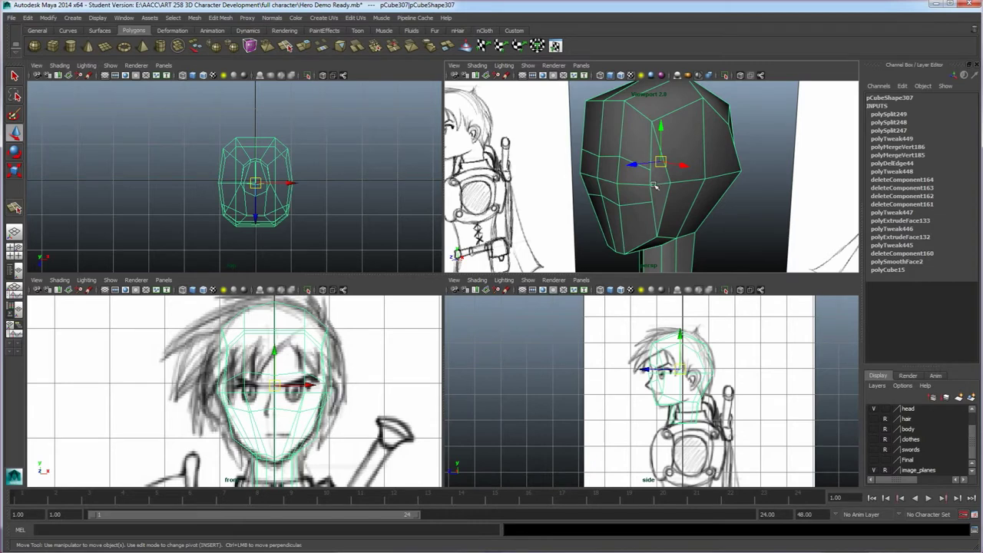
pyautogui.keyDown('alt'); pyautogui.moveTo(636, 202); pyautogui.dragTo(617, 191); pyautogui.keyUp('alt')
pyautogui.moveTo(614, 191); pyautogui.dragTo(615, 170, button='right')
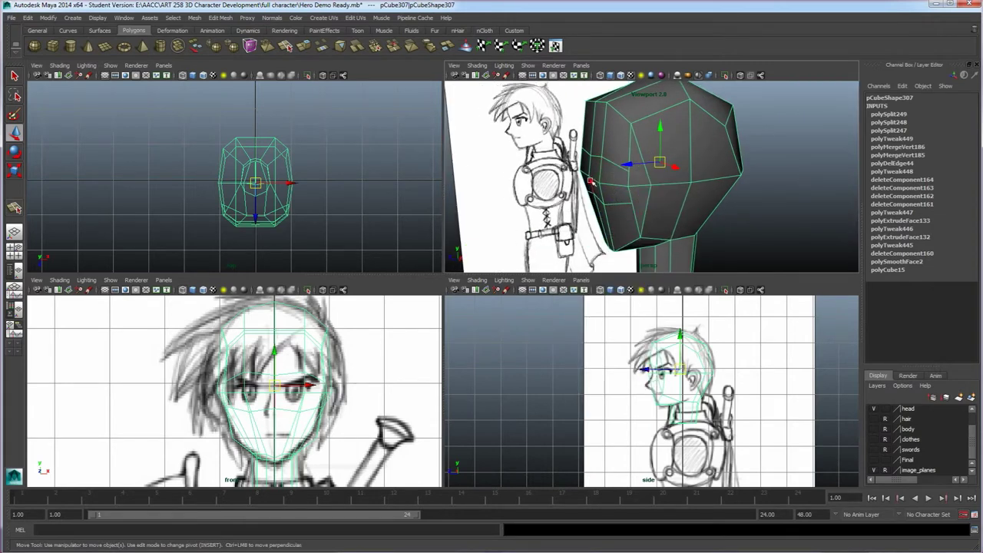
pyautogui.click(594, 180)
pyautogui.scroll(5, 578, 220)
pyautogui.scroll(-4, 592, 217)
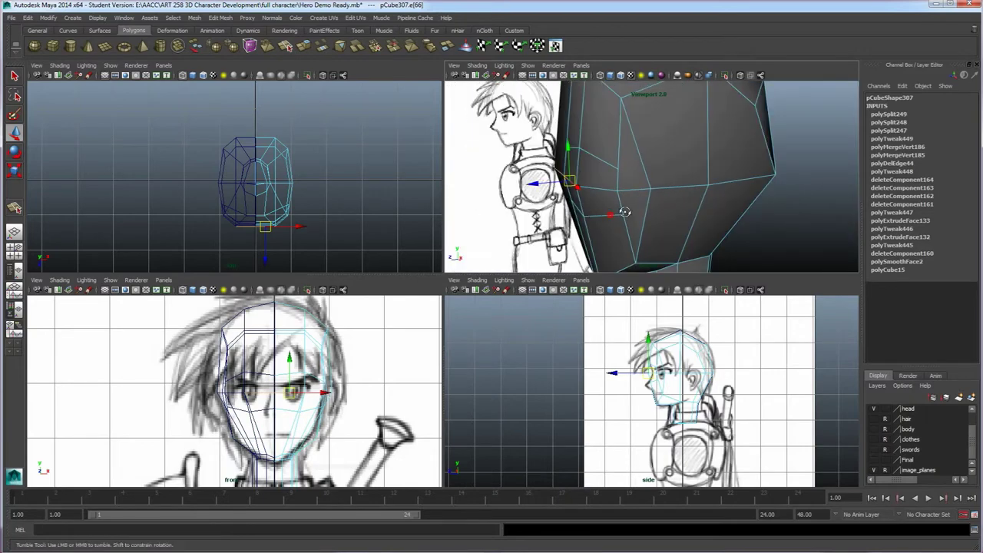
pyautogui.keyDown('alt'); pyautogui.moveTo(609, 215); pyautogui.dragTo(590, 189); pyautogui.keyUp('alt')
pyautogui.press('space')
pyautogui.moveTo(394, 270)
pyautogui.keyDown('alt'); pyautogui.mouseDown()
pyautogui.moveTo(286, 300)
pyautogui.moveTo(305, 296)
pyautogui.mouseUp(); pyautogui.keyUp('alt')
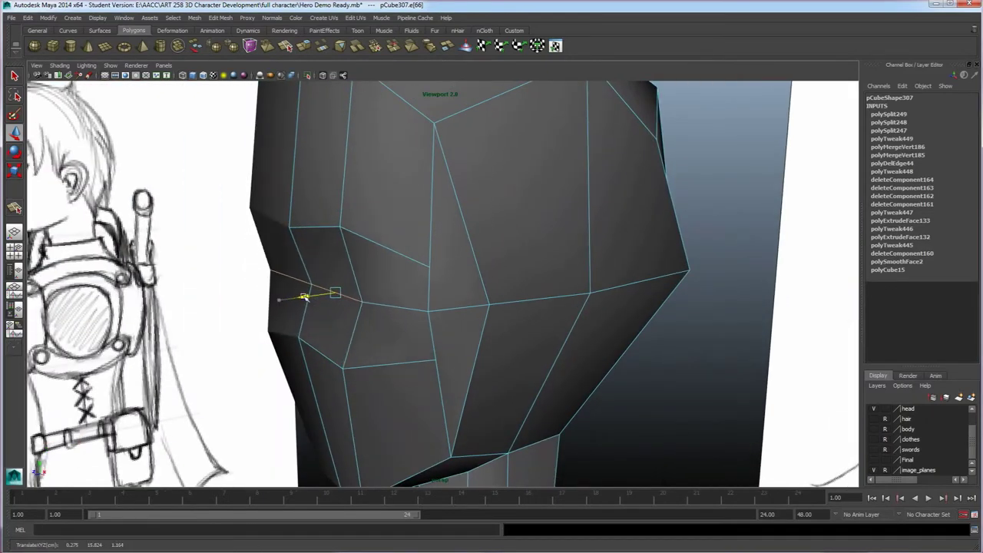
# - Switch to vertex editing and move the eye-level vertices at the side of the face back to widen the eye recess
pyautogui.keyDown('alt'); pyautogui.moveTo(362, 320); pyautogui.dragTo(342, 328); pyautogui.keyUp('alt')
pyautogui.moveTo(406, 318); pyautogui.dragTo(407, 312, button='right')
pyautogui.keyDown('alt'); pyautogui.moveTo(407, 314); pyautogui.dragTo(417, 336); pyautogui.keyUp('alt')
pyautogui.moveTo(415, 326); pyautogui.dragTo(368, 326, button='right')
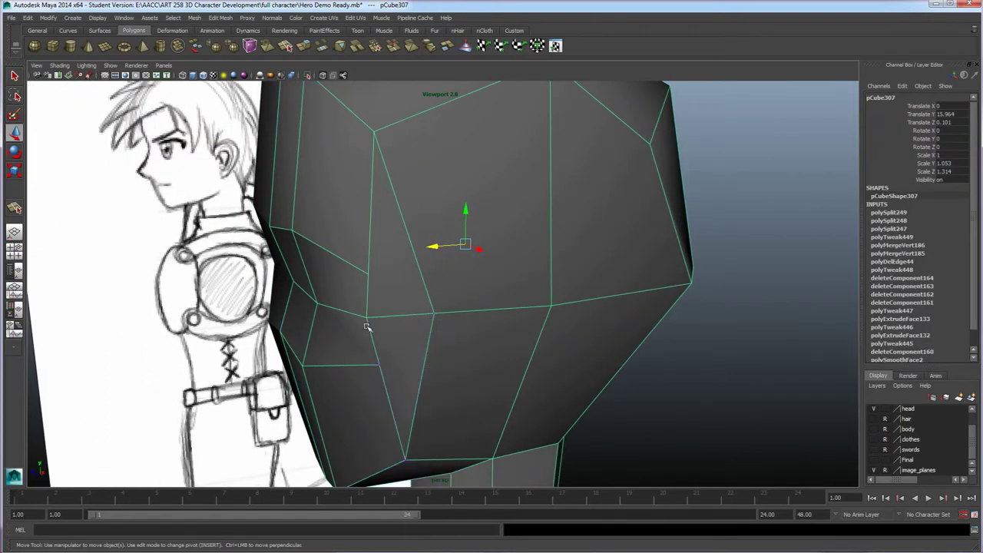
pyautogui.click(364, 315)
pyautogui.moveTo(366, 326)
pyautogui.keyDown('alt'); pyautogui.mouseDown()
pyautogui.moveTo(379, 327)
pyautogui.moveTo(369, 310)
pyautogui.moveTo(387, 307)
pyautogui.moveTo(423, 307)
pyautogui.moveTo(426, 319)
pyautogui.moveTo(401, 306)
pyautogui.mouseUp(); pyautogui.keyUp('alt')
pyautogui.click(437, 299)
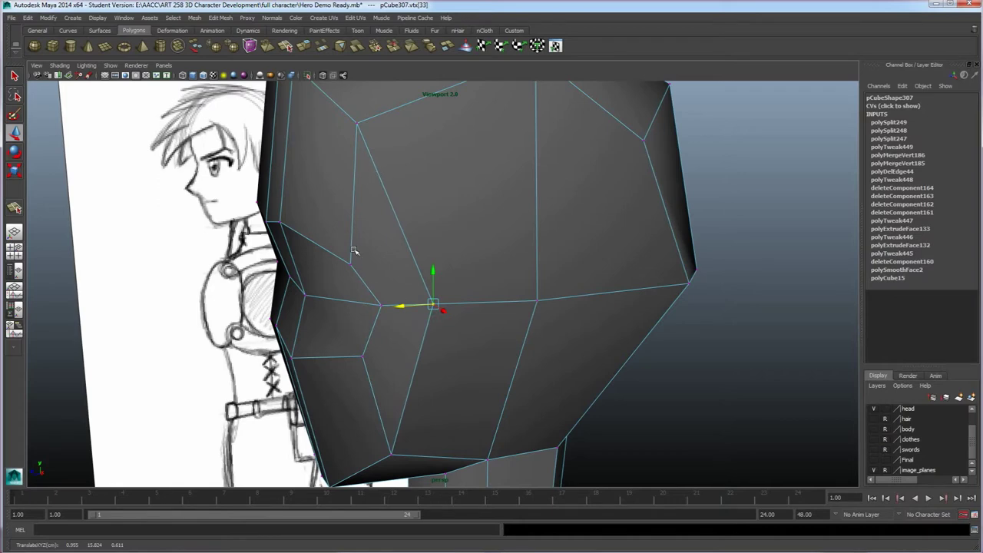
# - Reposition the outer vertex of the brow line at the side of the face to shape the upper eye socket
pyautogui.moveTo(377, 275)
pyautogui.keyDown('alt'); pyautogui.mouseDown()
pyautogui.moveTo(391, 274)
pyautogui.moveTo(408, 192)
pyautogui.moveTo(396, 203)
pyautogui.mouseUp(); pyautogui.keyUp('alt')
pyautogui.click(411, 214)
pyautogui.keyDown('alt'); pyautogui.moveTo(398, 249); pyautogui.dragTo(394, 286); pyautogui.keyUp('alt')
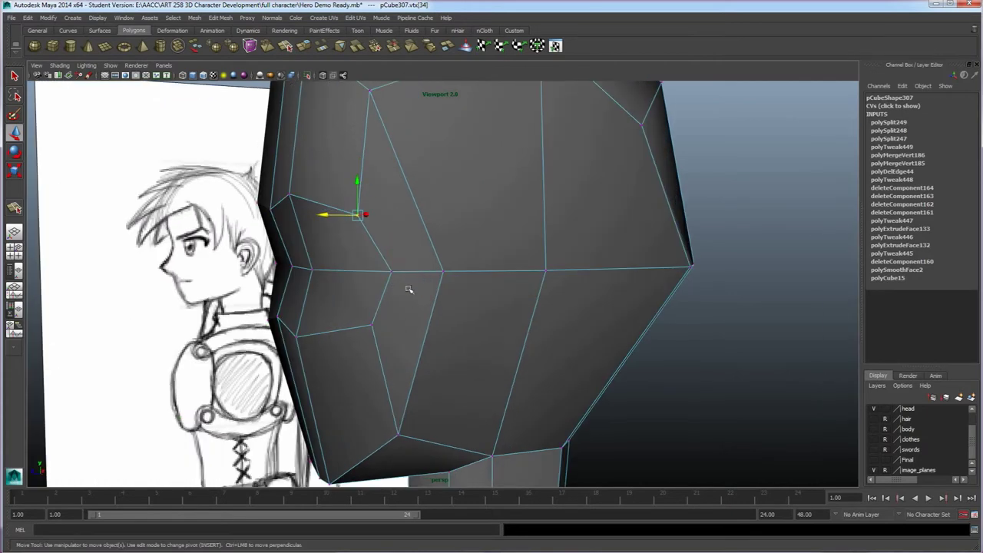
# - Nudge the vertex on the horizontal eye line, beside the face's centre line, with the Move tool
pyautogui.click(373, 326)
pyautogui.keyDown('alt'); pyautogui.moveTo(370, 327); pyautogui.dragTo(519, 268); pyautogui.keyUp('alt')
pyautogui.click(522, 273)
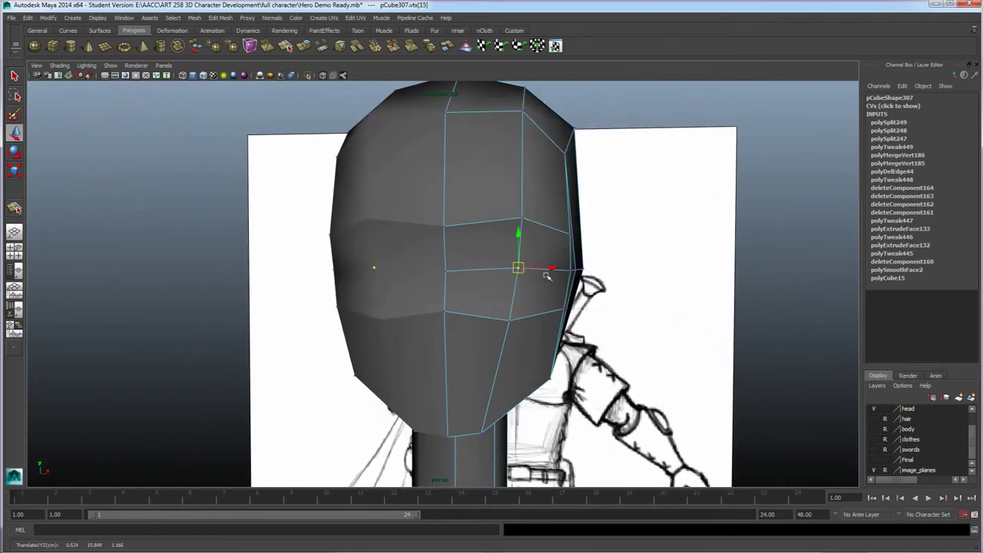
pyautogui.click(775, 242)
pyautogui.click(520, 265)
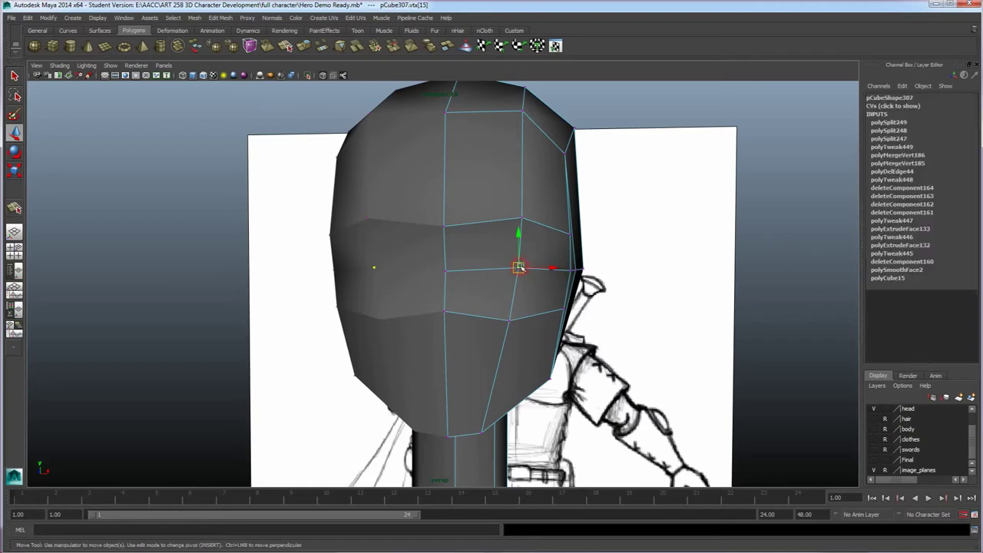
pyautogui.moveTo(519, 268); pyautogui.dragTo(520, 267)
pyautogui.click(785, 276)
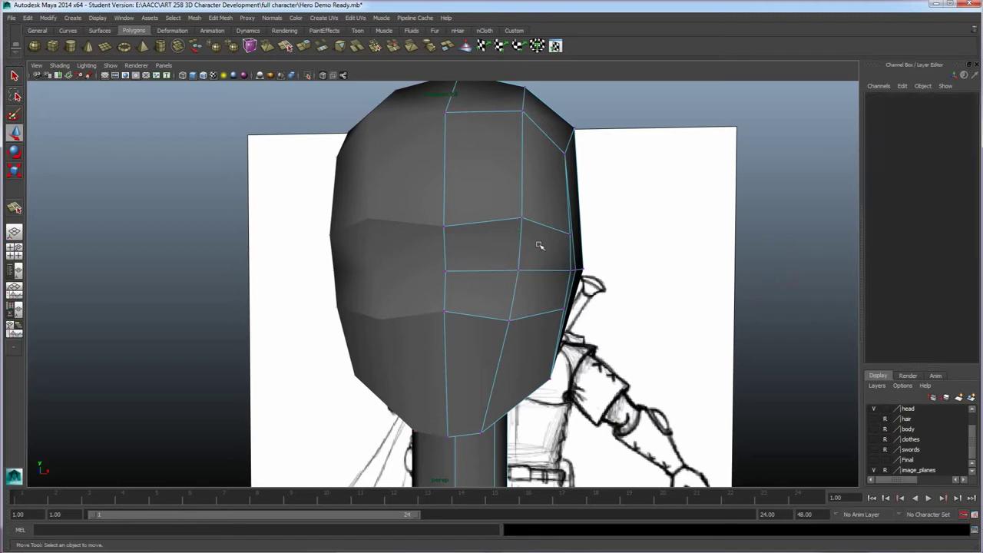
# - Compare the head mesh with the front reference drawing, and examine its face from an angled perspective
pyautogui.press('space')
pyautogui.press('space')
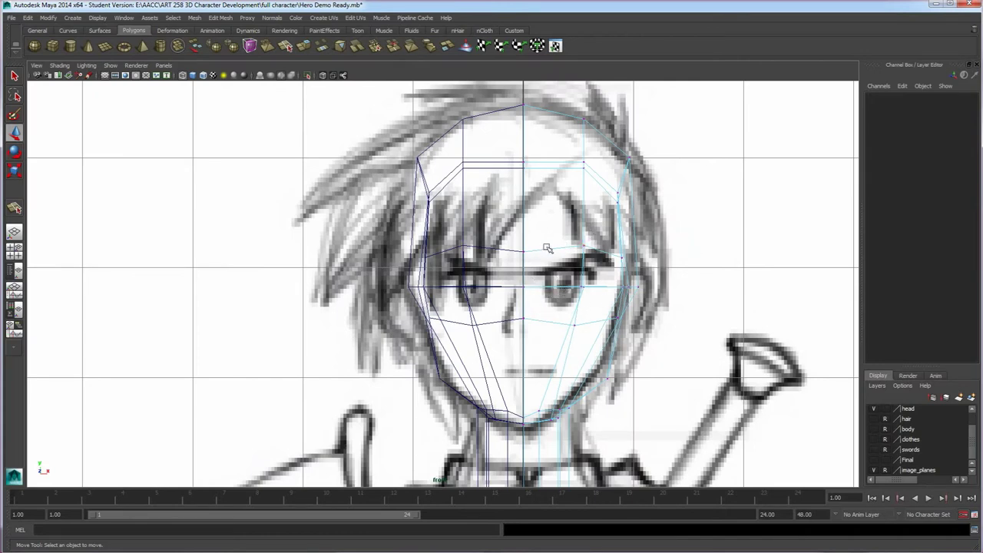
pyautogui.press('space')
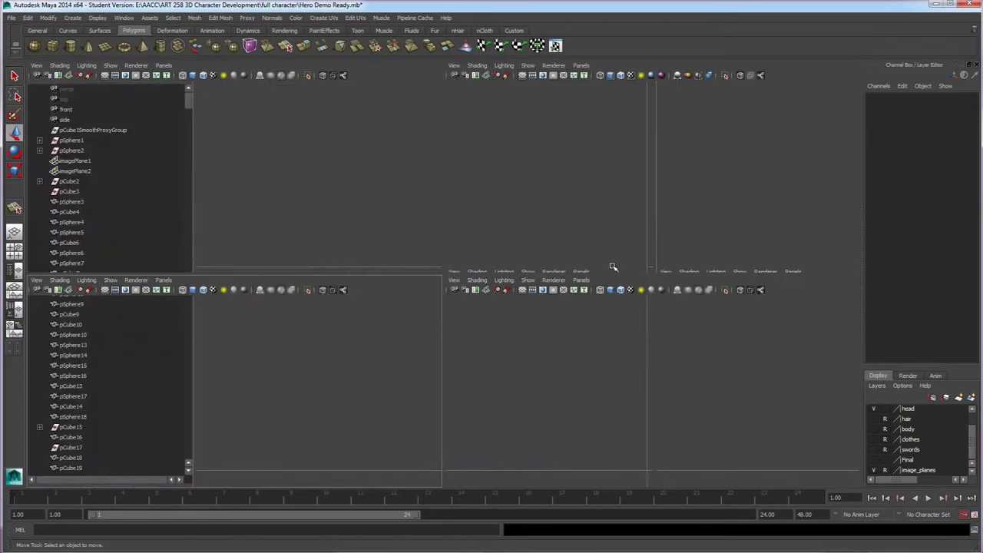
pyautogui.press('space')
pyautogui.keyDown('alt'); pyautogui.moveTo(566, 274); pyautogui.dragTo(496, 282); pyautogui.keyUp('alt')
pyautogui.keyDown('alt'); pyautogui.moveTo(495, 282); pyautogui.dragTo(480, 309, button='right'); pyautogui.keyUp('alt')
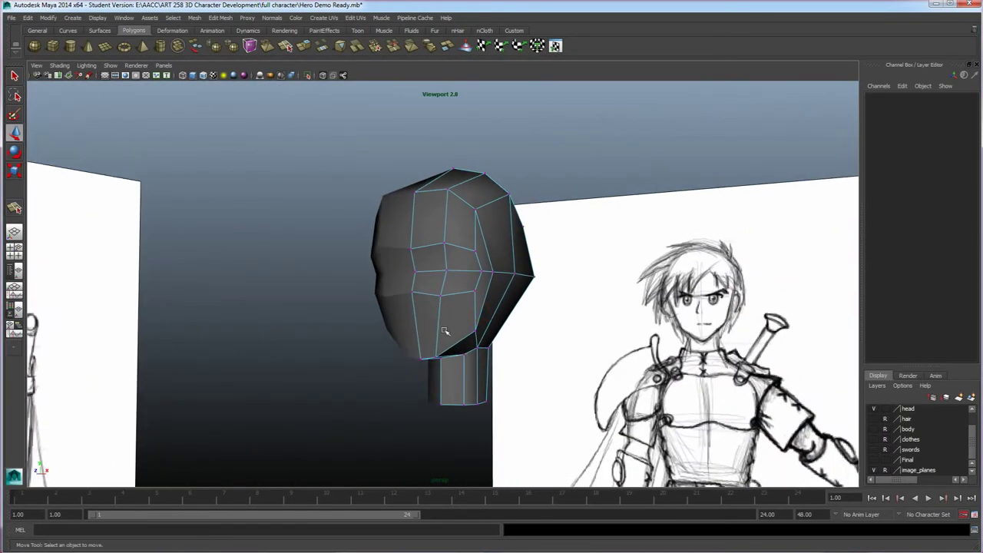
pyautogui.keyDown('alt'); pyautogui.moveTo(444, 331); pyautogui.dragTo(473, 328, button='right'); pyautogui.keyUp('alt')
pyautogui.keyDown('alt'); pyautogui.moveTo(454, 340); pyautogui.dragTo(476, 338); pyautogui.keyUp('alt')
pyautogui.keyDown('alt'); pyautogui.moveTo(476, 338); pyautogui.dragTo(498, 324, button='middle'); pyautogui.keyUp('alt')
pyautogui.keyDown('alt'); pyautogui.moveTo(497, 325); pyautogui.dragTo(488, 331); pyautogui.keyUp('alt')
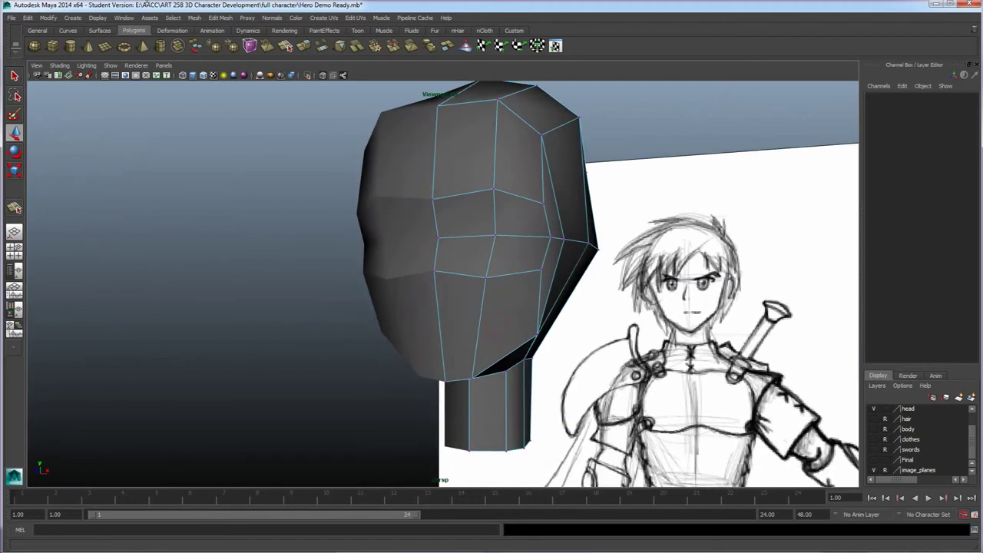
# - Cut an edge across the lower face below the nose line with the Interactive Split tool, from the centre line to the neighbouring vertical edge
pyautogui.click(289, 48)
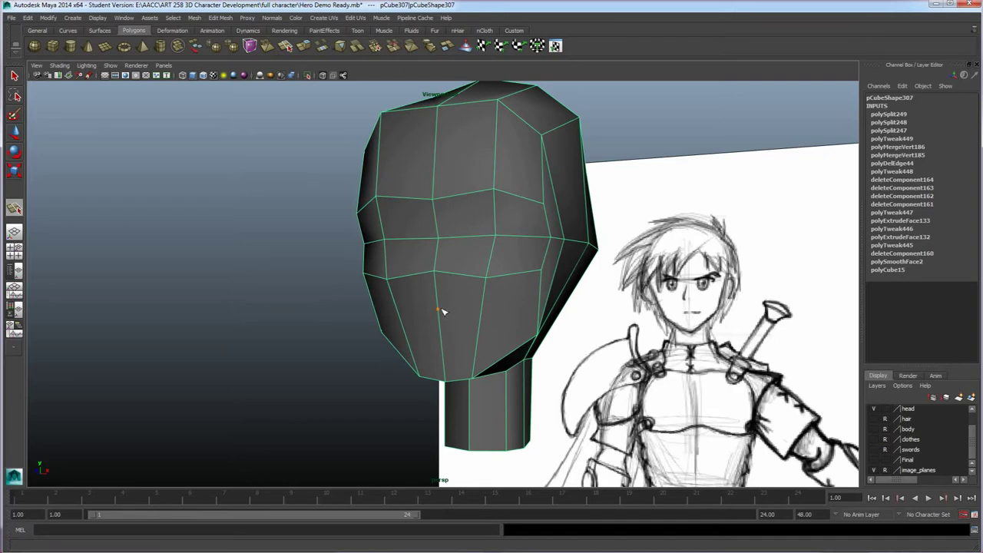
pyautogui.click(476, 312)
pyautogui.click(482, 315)
pyautogui.press('w')
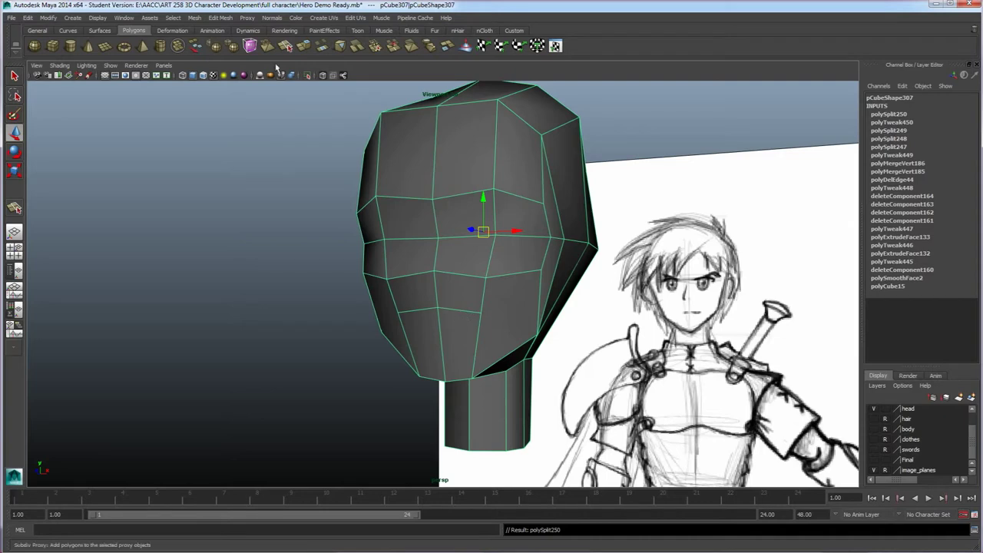
# - Split two more edges across the mouth area, one below the upper lip cut and one midway between them
pyautogui.press('y')
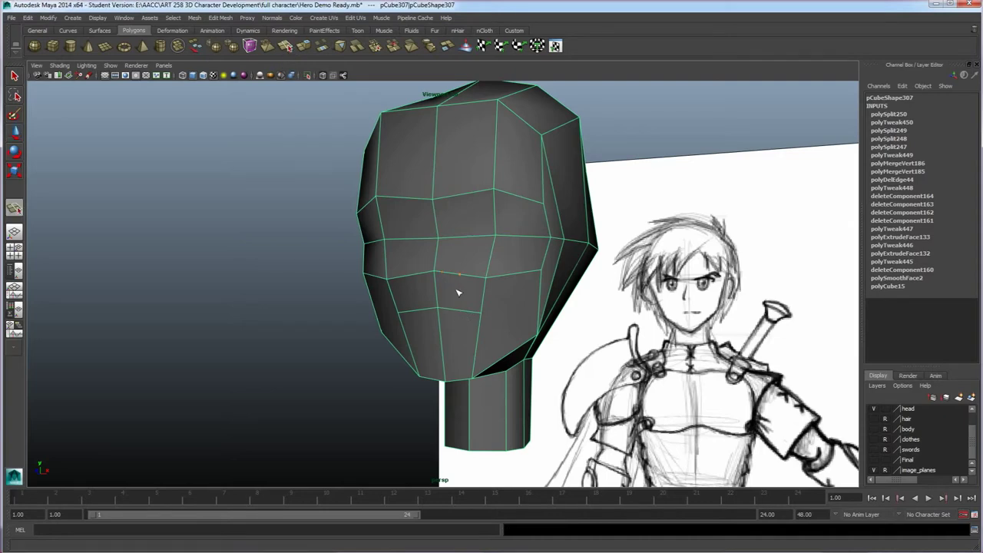
pyautogui.click(442, 336)
pyautogui.click(480, 336)
pyautogui.press('Return')
pyautogui.press('y')
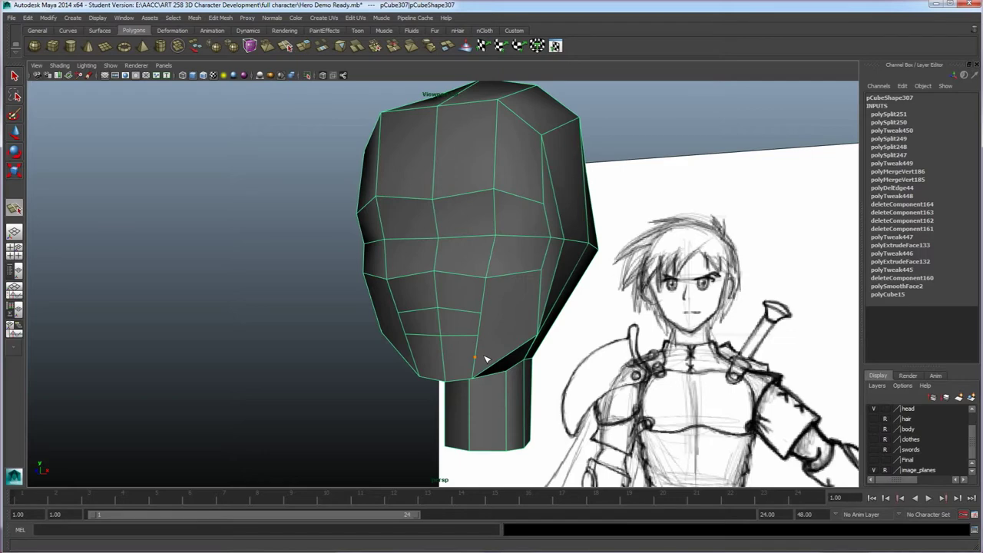
pyautogui.click(442, 323)
pyautogui.press('Return')
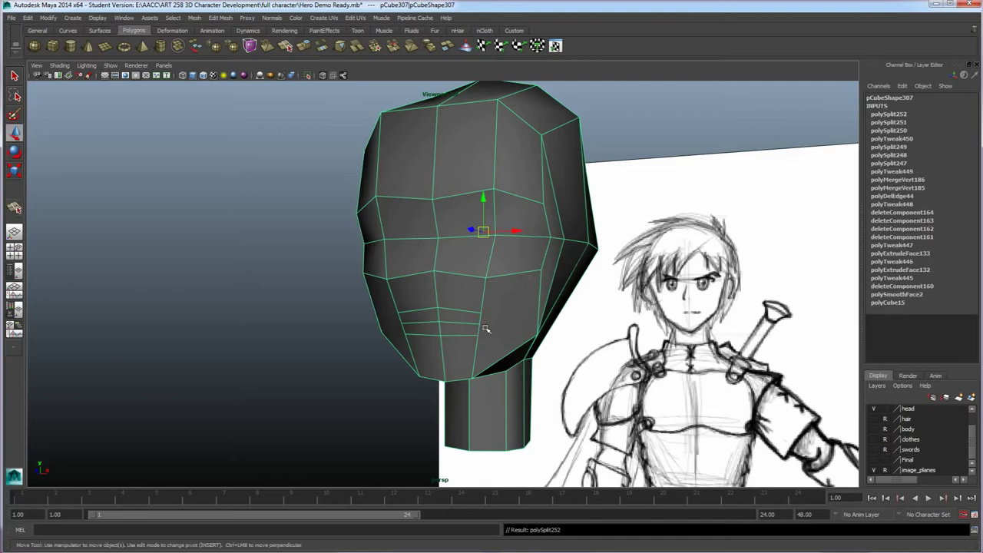
# - Move the outer vertex of the middle mouth edge inward toward the face's centre to form the mouth corner
pyautogui.rightClick(479, 328)
pyautogui.click(480, 326)
pyautogui.moveTo(484, 330)
pyautogui.keyDown('alt'); pyautogui.mouseDown()
pyautogui.moveTo(476, 346)
pyautogui.moveTo(500, 380)
pyautogui.moveTo(512, 371)
pyautogui.mouseUp(); pyautogui.keyUp('alt')
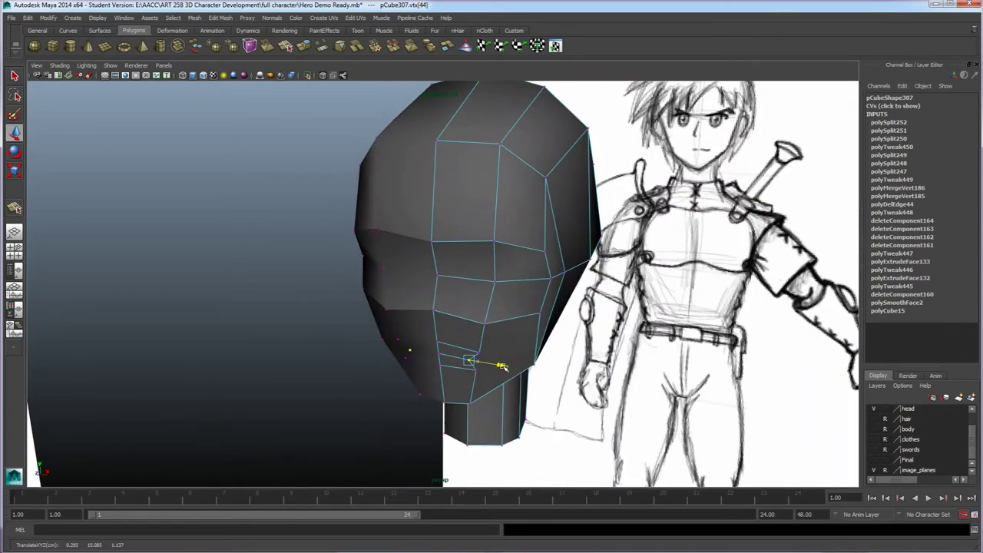
pyautogui.scroll(3, 471, 353)
pyautogui.scroll(2, 472, 353)
pyautogui.click(305, 359)
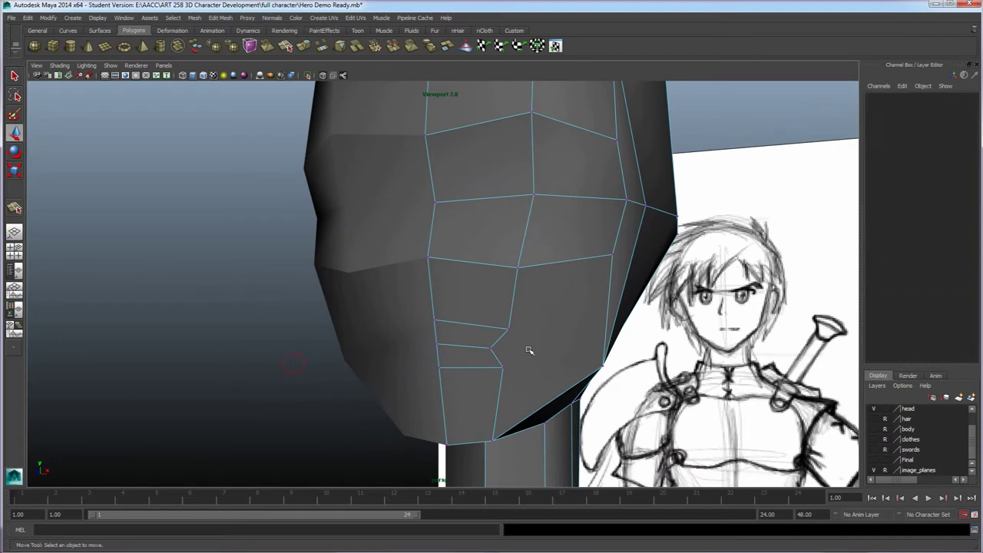
# - Cut an edge joining the outer upper lip vertex to the outer lower lip vertex beside the mouth corner
pyautogui.click(287, 47)
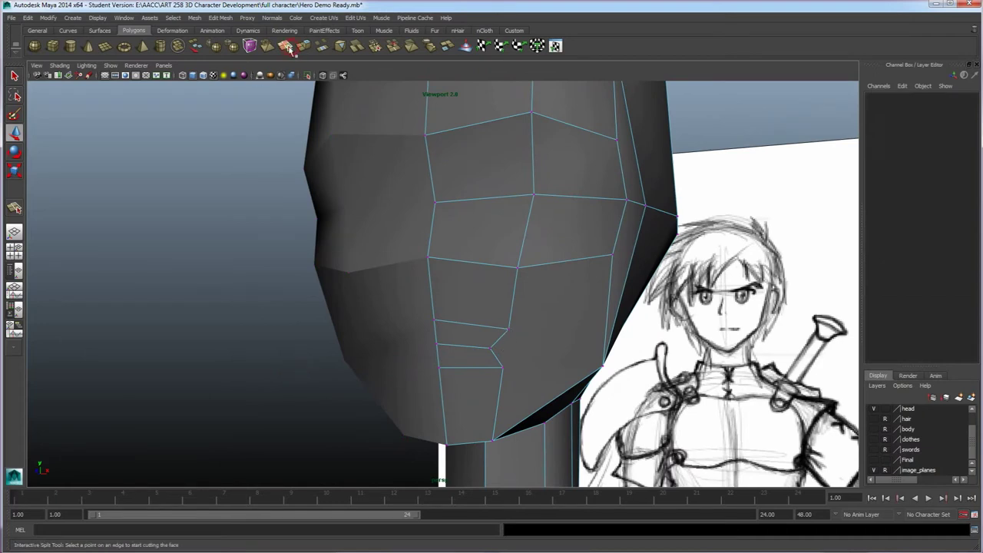
pyautogui.click(510, 329)
pyautogui.click(504, 367)
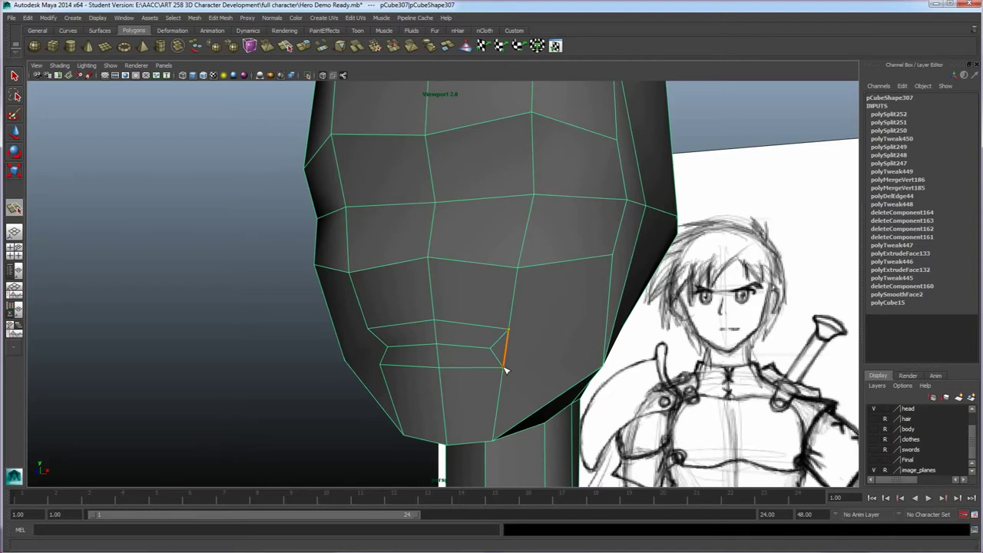
pyautogui.press('w')
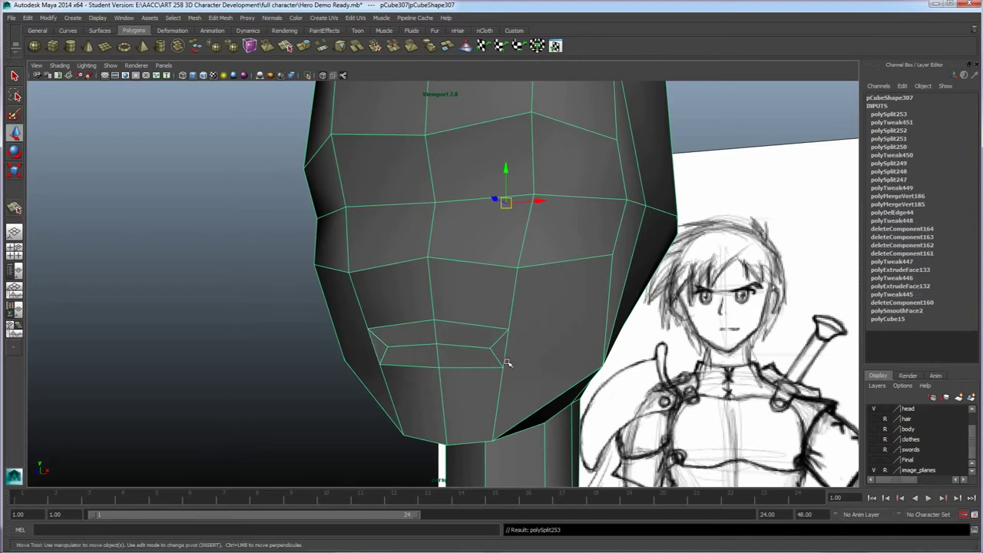
# - Try to cut an edge from the mouth corner to the outer cheek vertex, and undo the split
pyautogui.keyDown('alt'); pyautogui.moveTo(529, 364); pyautogui.dragTo(516, 367); pyautogui.keyUp('alt')
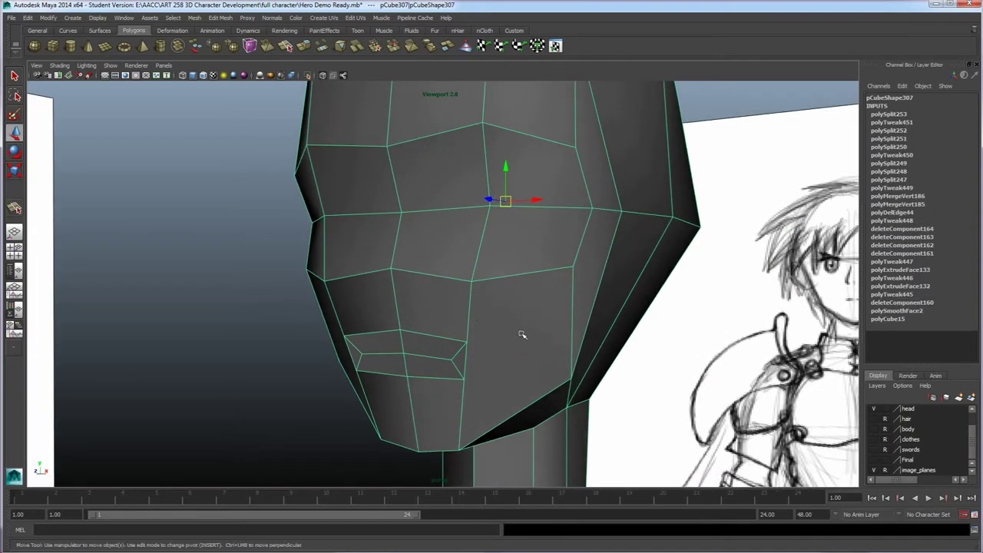
pyautogui.keyDown('alt'); pyautogui.moveTo(476, 359); pyautogui.dragTo(494, 373); pyautogui.keyUp('alt')
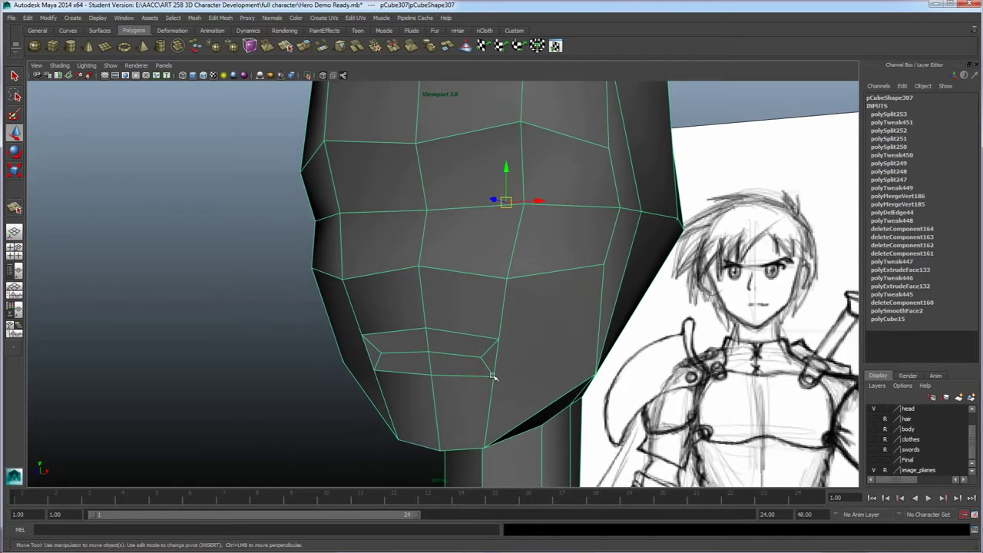
pyautogui.keyDown('alt'); pyautogui.moveTo(509, 391); pyautogui.dragTo(513, 386); pyautogui.keyUp('alt')
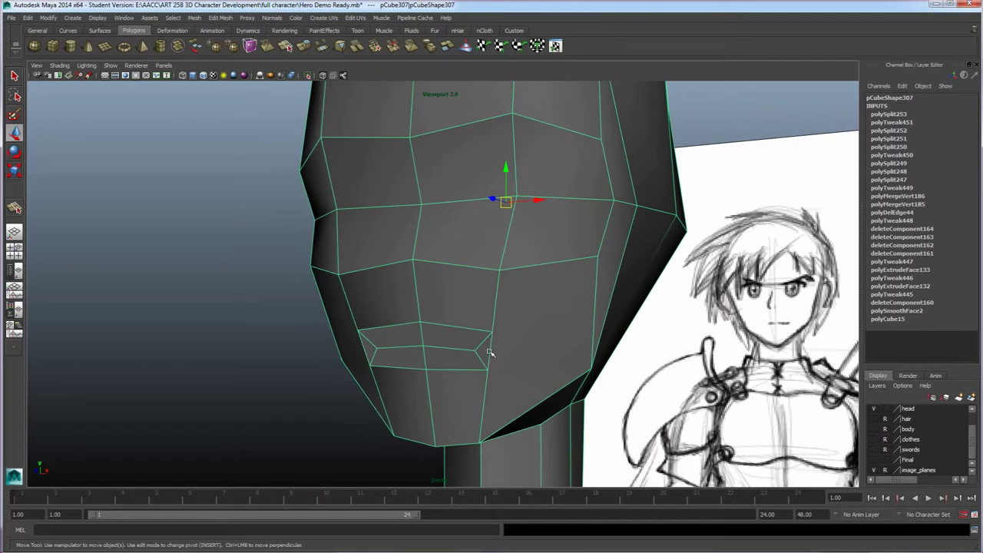
pyautogui.keyDown('alt'); pyautogui.moveTo(484, 353); pyautogui.dragTo(479, 340); pyautogui.keyUp('alt')
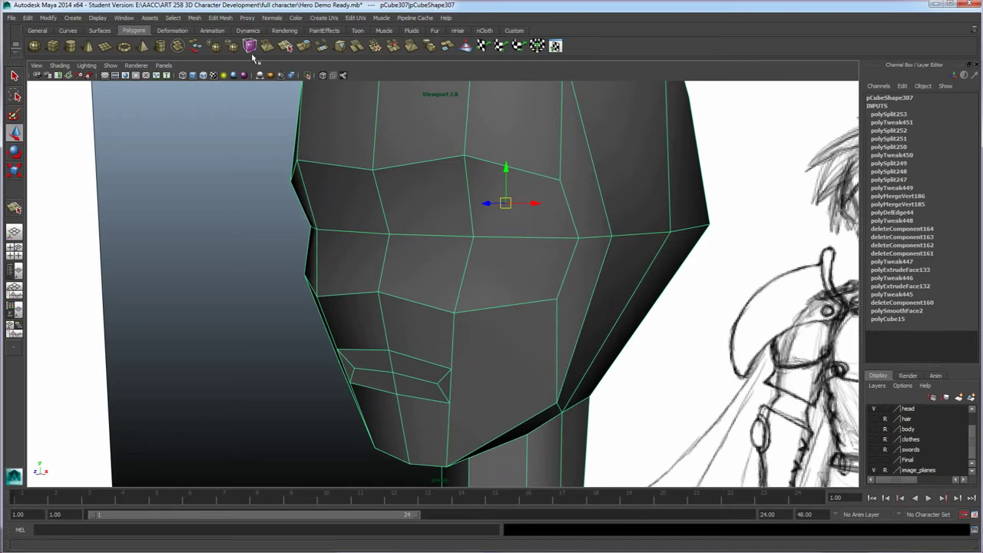
pyautogui.click(289, 46)
pyautogui.keyDown('alt'); pyautogui.moveTo(471, 413); pyautogui.dragTo(451, 401); pyautogui.keyUp('alt')
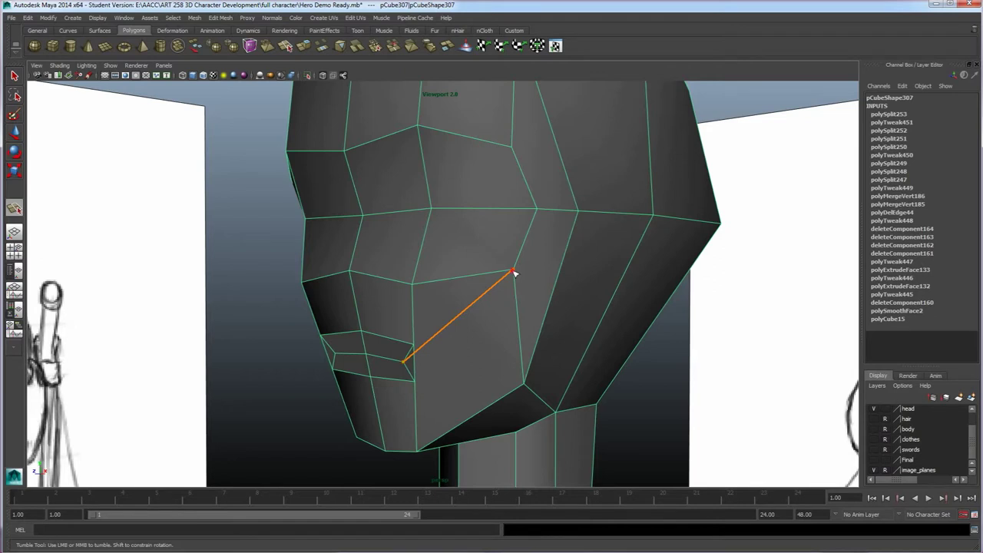
pyautogui.click(513, 271)
pyautogui.press('Return')
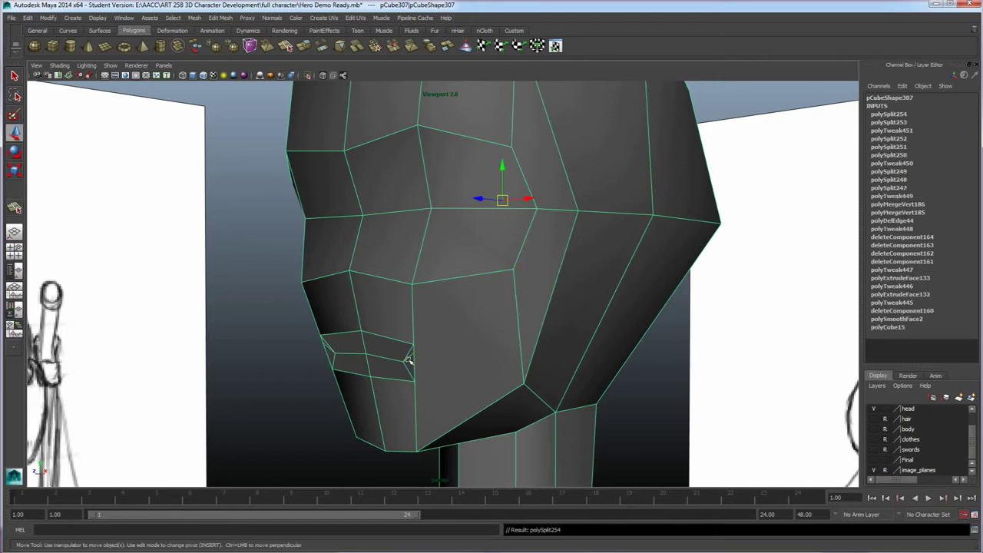
pyautogui.hotkey('ctrl', 'z')
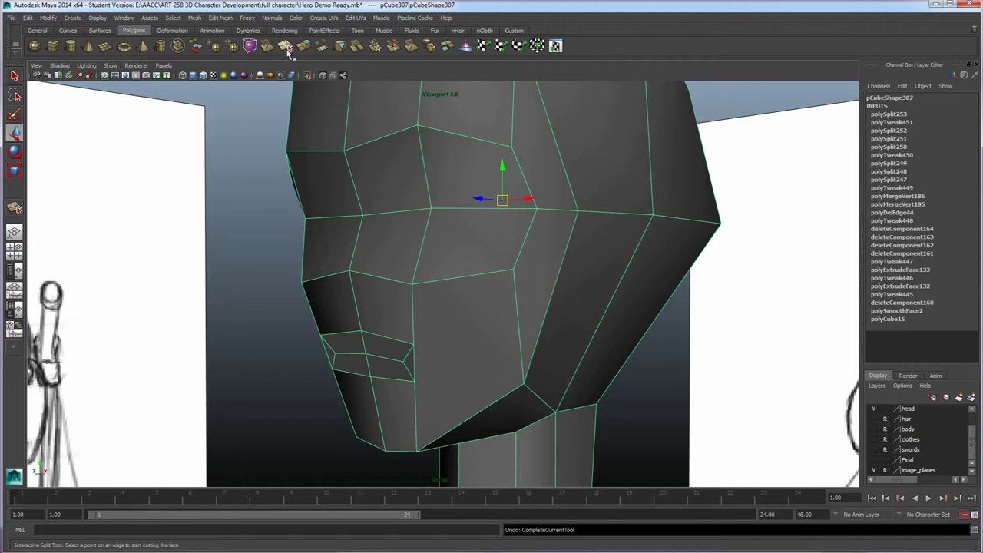
# - Cut an edge from the jaw corner vertex across the cheek to the mouth corner
pyautogui.click(286, 46)
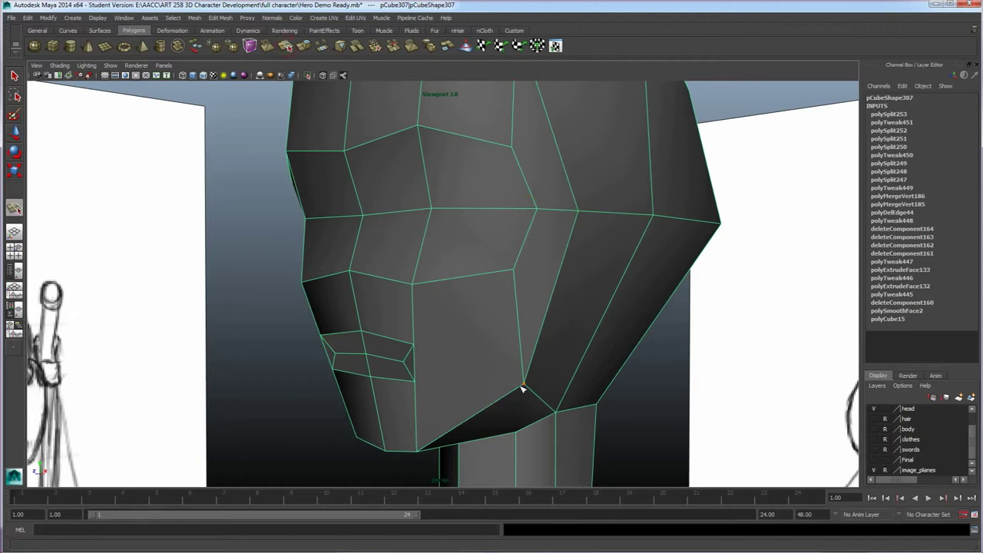
pyautogui.click(522, 386)
pyautogui.click(406, 364)
pyautogui.press('Return')
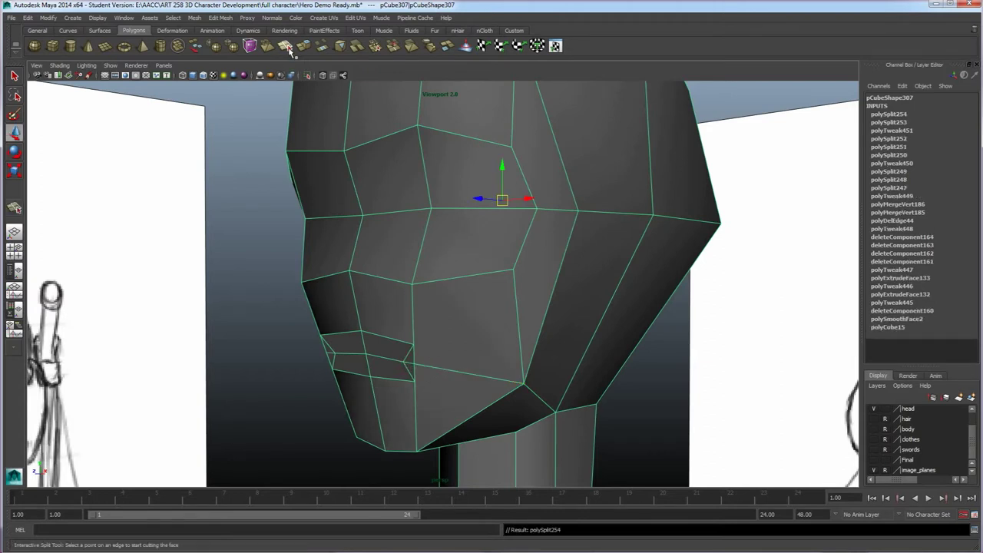
# - Try to cut an edge from the outer cheek vertex down to the mouth corner, and undo it
pyautogui.click(286, 45)
pyautogui.click(514, 271)
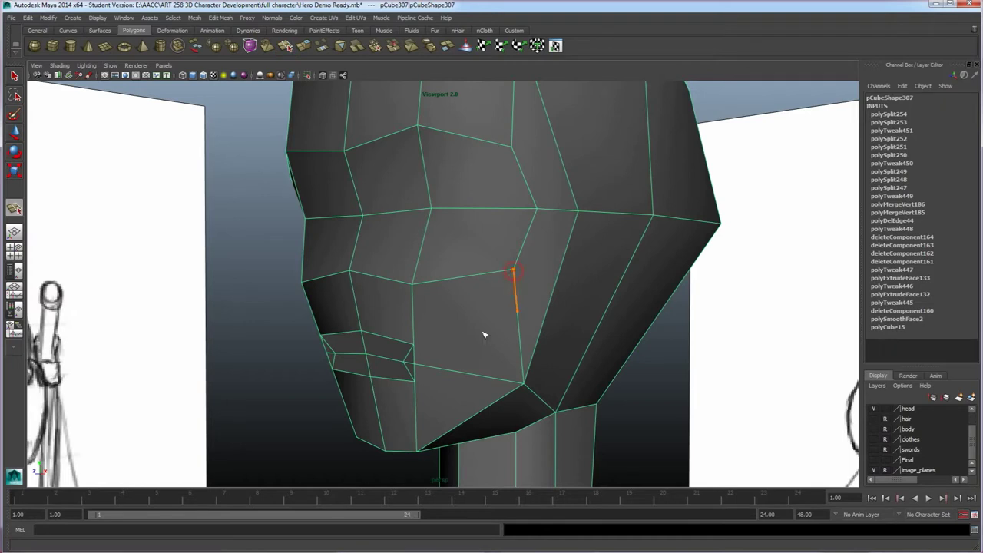
pyautogui.click(405, 366)
pyautogui.press('Return')
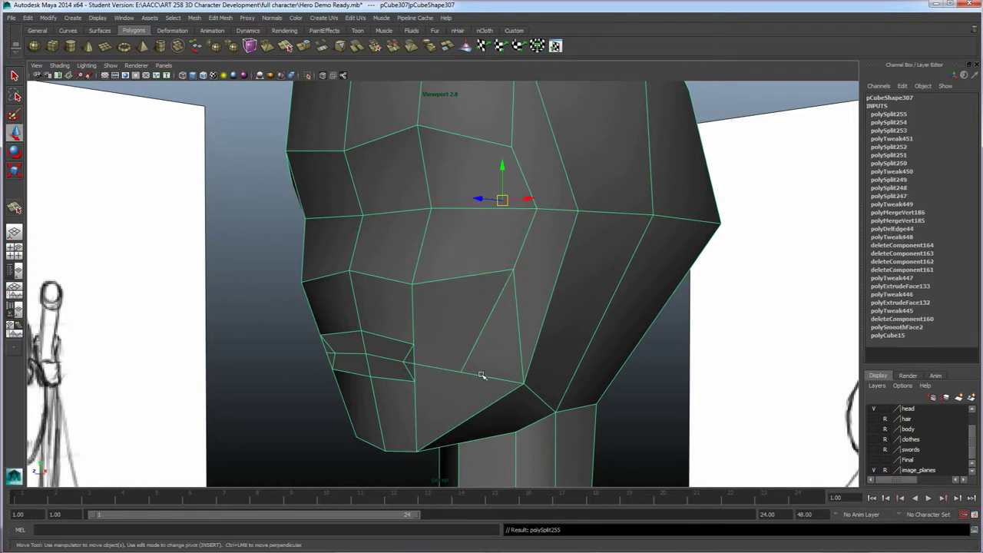
pyautogui.hotkey('ctrl', 'z')
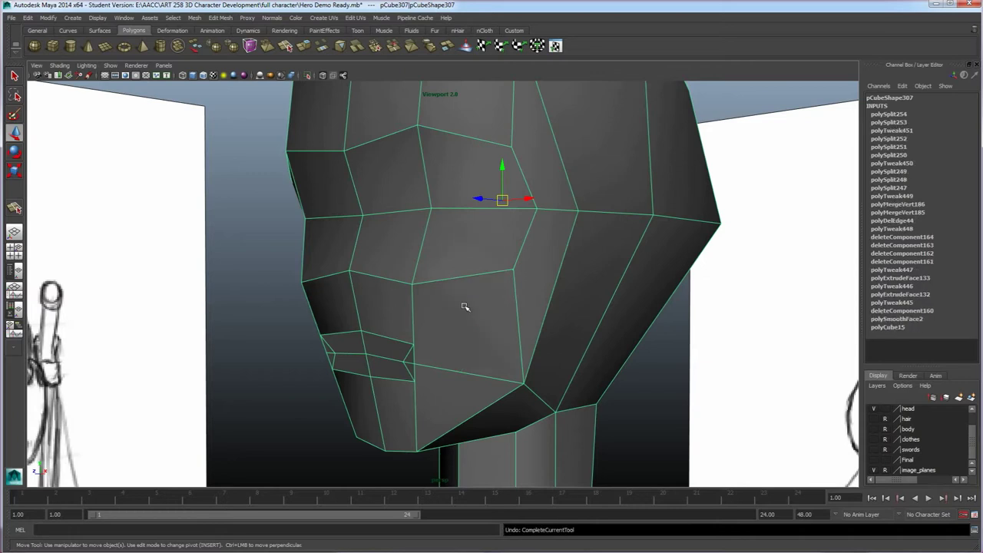
# - Try to cut an edge from the outer cheek vertex to the outer upper lip vertex, and undo it
pyautogui.press('y')
pyautogui.click(513, 272)
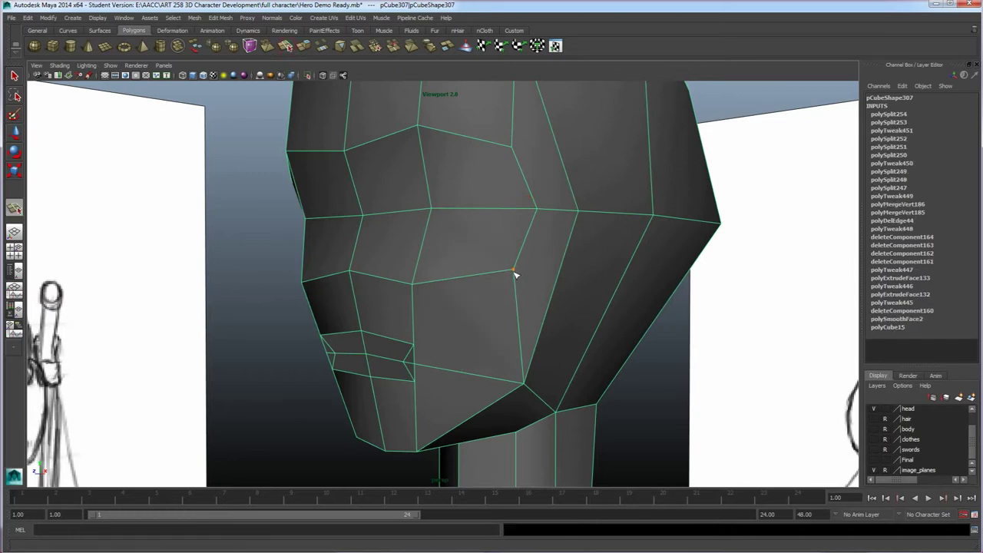
pyautogui.click(419, 343)
pyautogui.press('w')
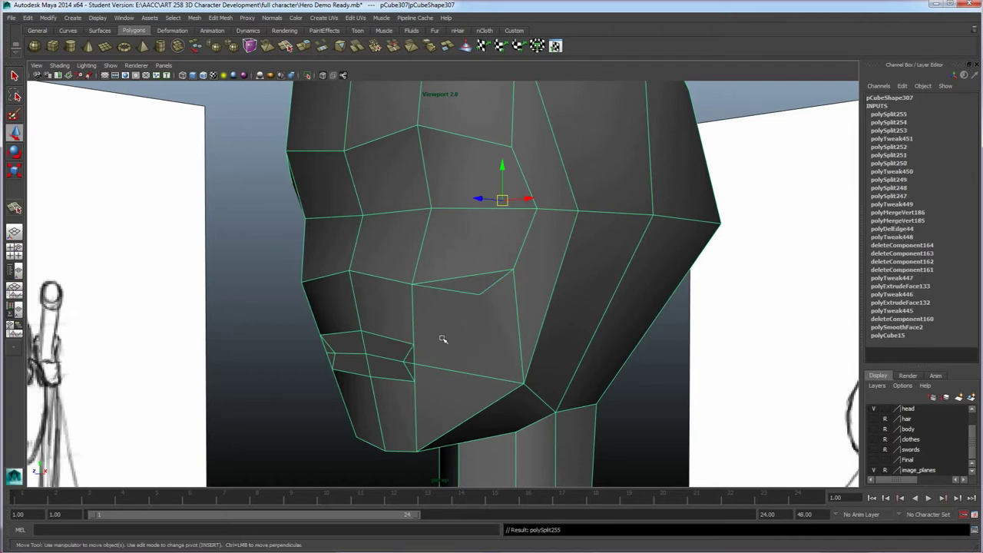
pyautogui.hotkey('ctrl', 'z')
# - Try to cut an edge from beside the upper lip corner to the jaw corner vertex, and undo the split
pyautogui.click(285, 46)
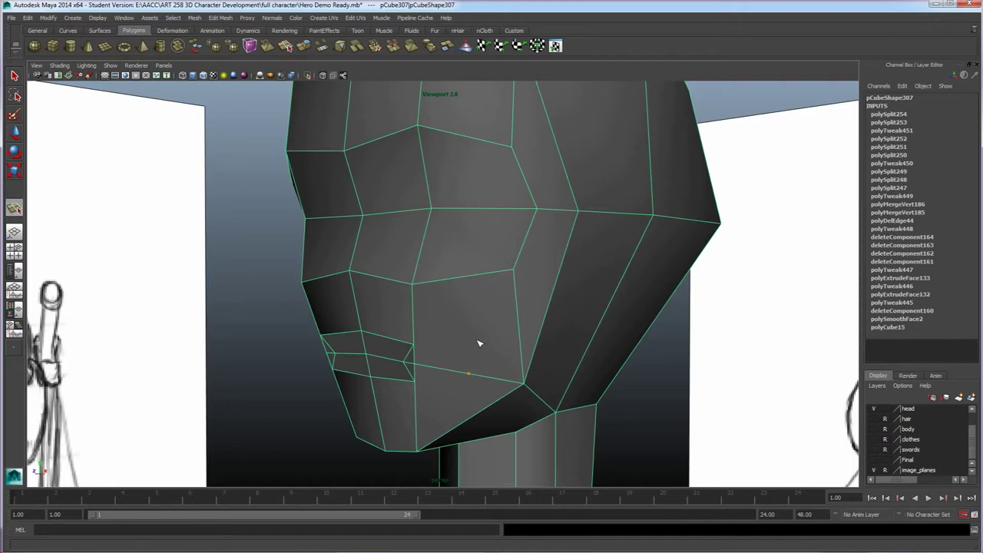
pyautogui.keyDown('alt'); pyautogui.moveTo(477, 346); pyautogui.dragTo(471, 338); pyautogui.keyUp('alt')
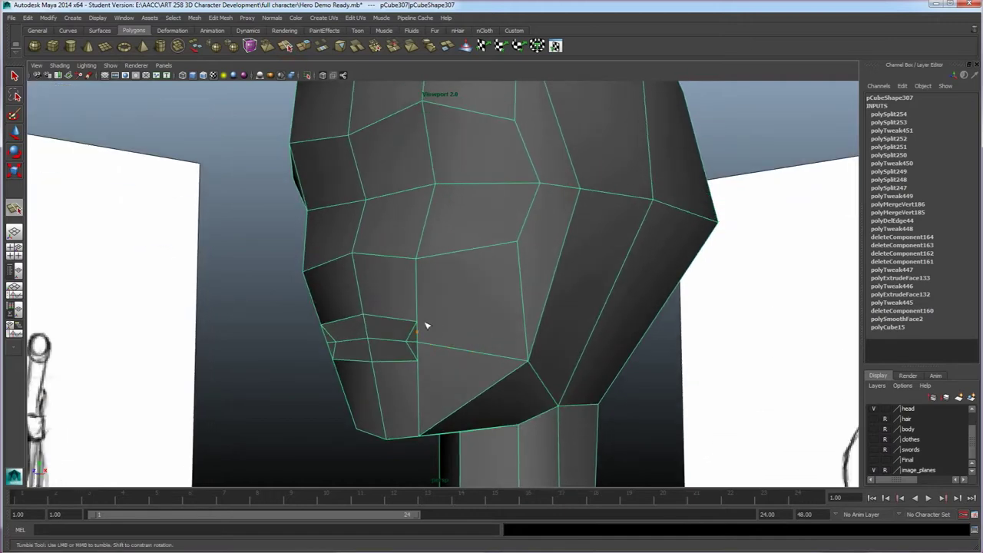
pyautogui.click(438, 328)
pyautogui.click(529, 358)
pyautogui.press('w')
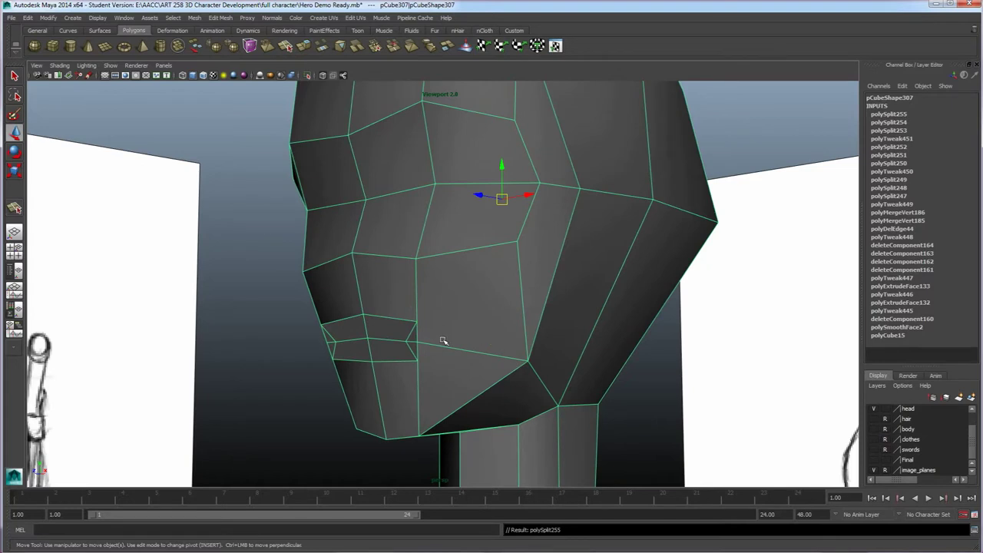
pyautogui.hotkey('ctrl', 'z')
# - Cut an edge across the upper cheek face, ending at the outer cheek vertex
pyautogui.press('y')
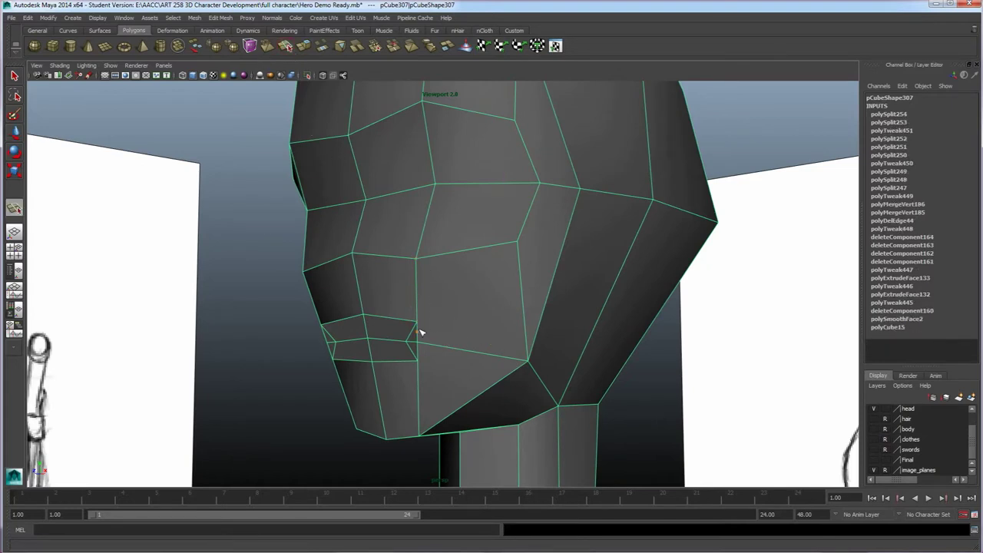
pyautogui.click(419, 325)
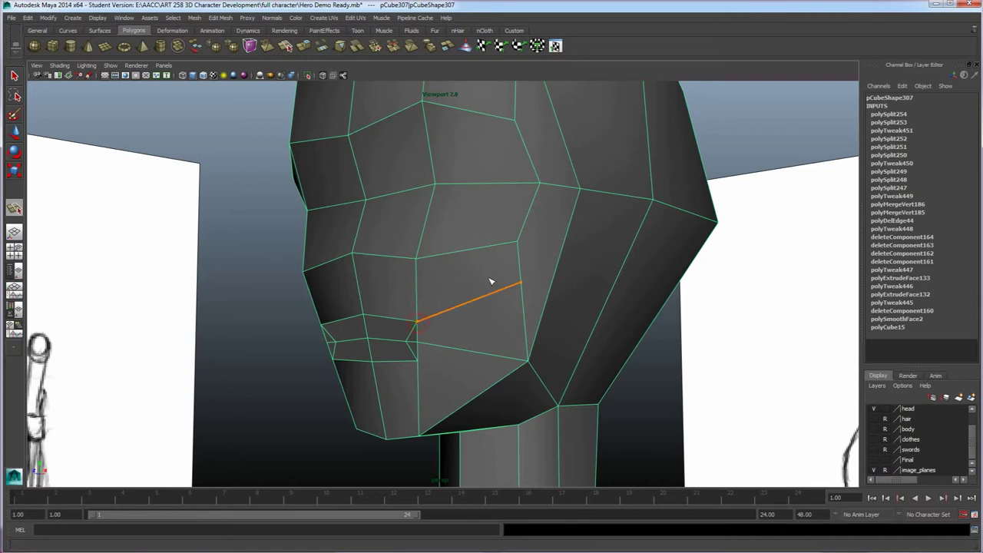
pyautogui.click(515, 244)
pyautogui.press('Return')
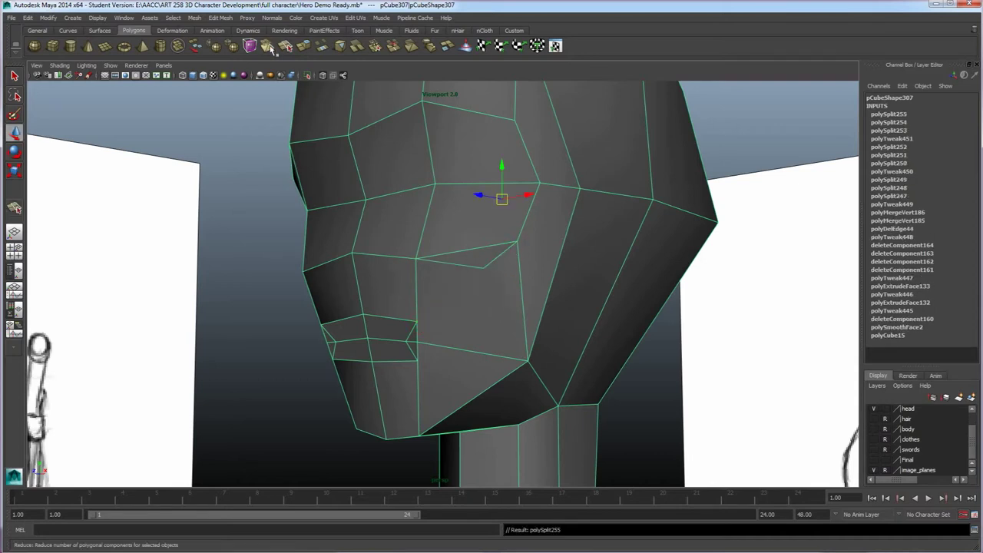
# - Cut an edge diagonally from the outer cheek vertex down to the vertex beside the mouth corner
pyautogui.click(285, 48)
pyautogui.click(517, 244)
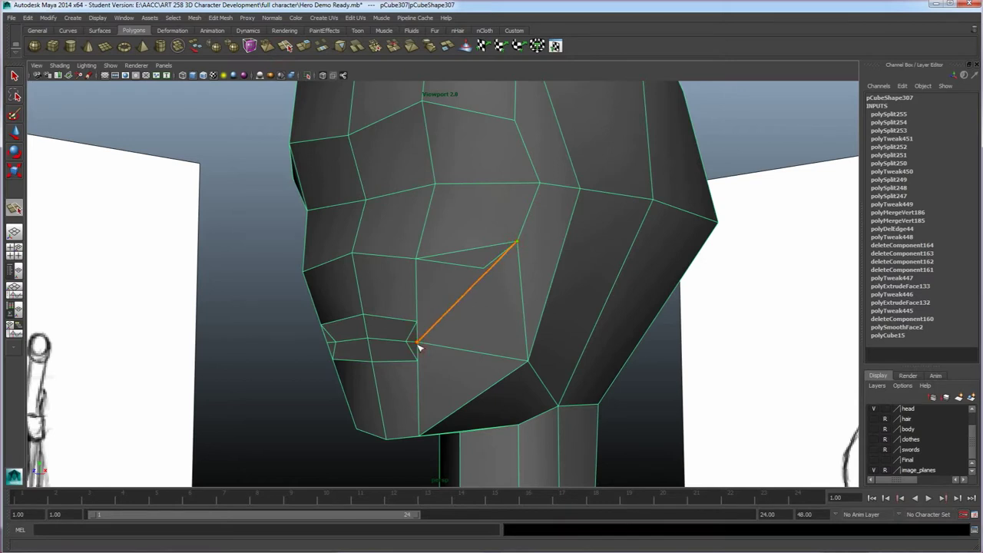
pyautogui.click(417, 344)
pyautogui.press('Return')
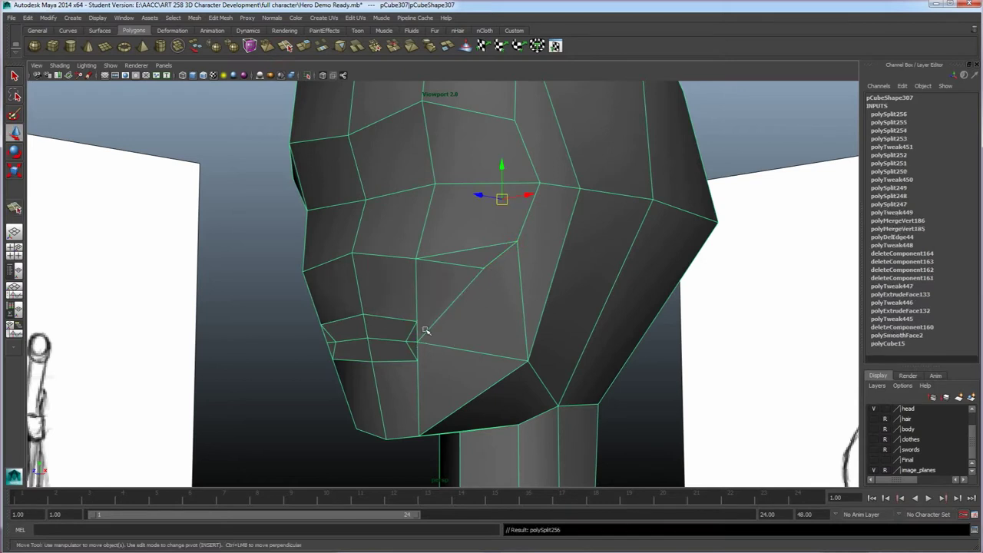
# - Cut an edge from the new mid-cheek vertex to the inner mouth corner vertex
pyautogui.press('y')
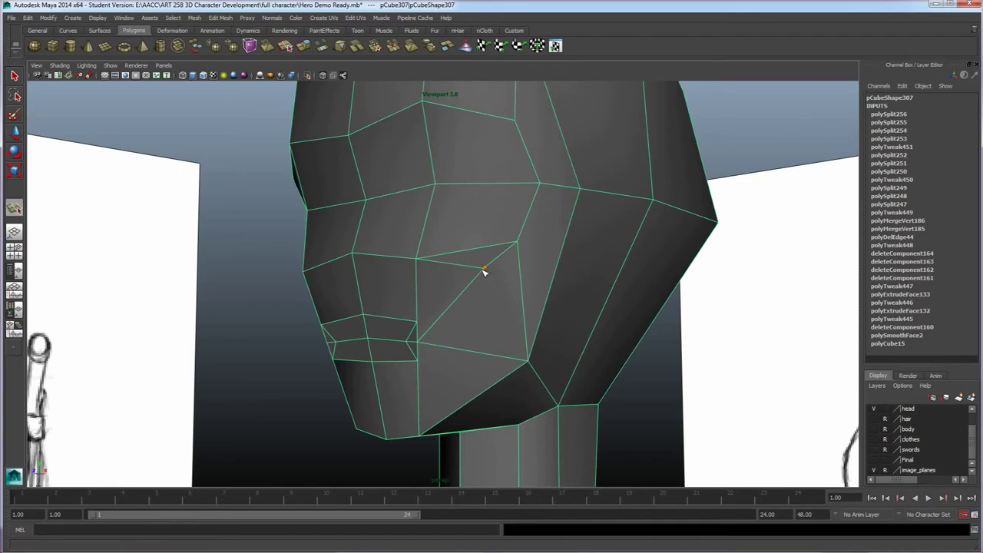
pyautogui.click(408, 342)
pyautogui.press('Return')
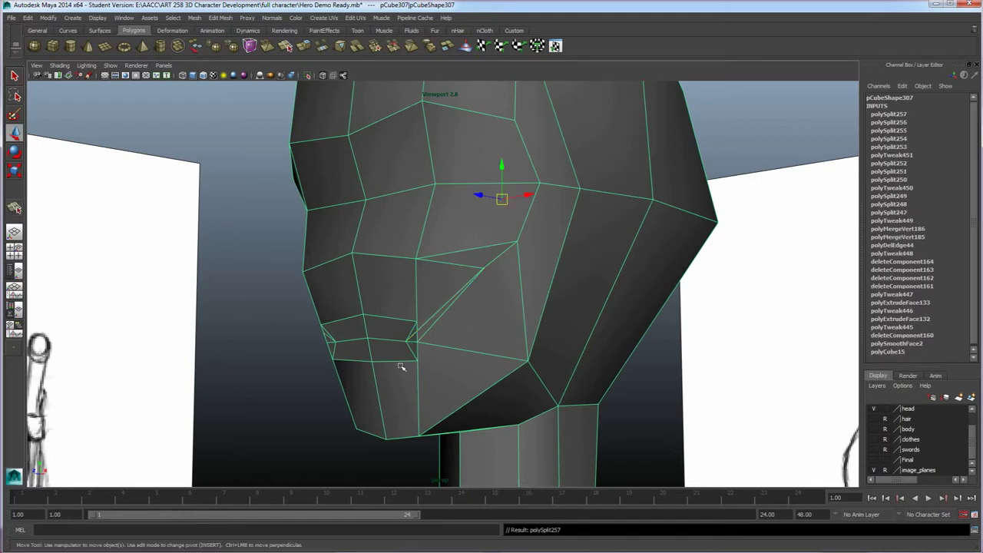
# - Delete the redundant outer diagonal and the short upper cheek edge, leaving one diagonal to the inner mouth corner
pyautogui.moveTo(437, 324); pyautogui.dragTo(435, 315, button='right')
pyautogui.click(436, 321)
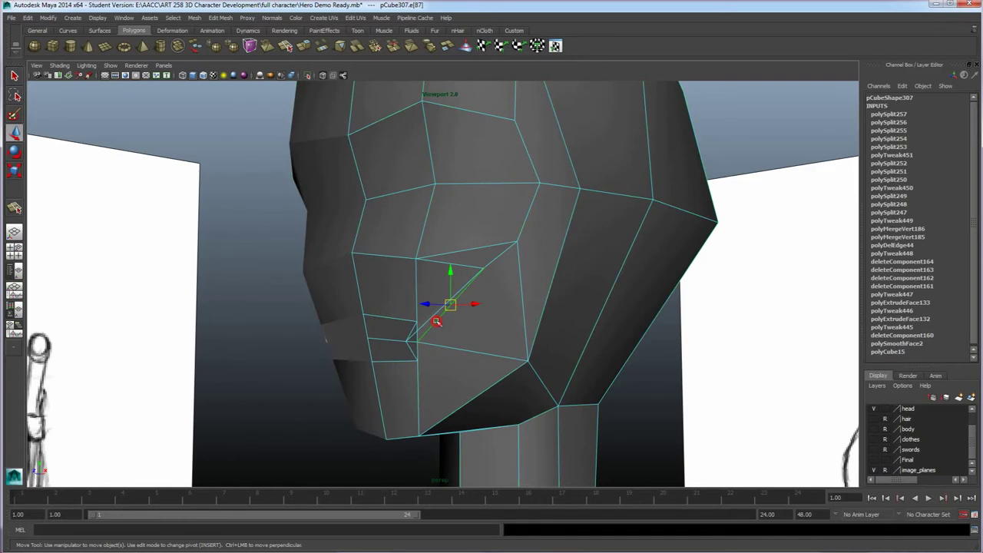
pyautogui.keyDown('shift'); pyautogui.click(464, 268); pyautogui.keyUp('shift')
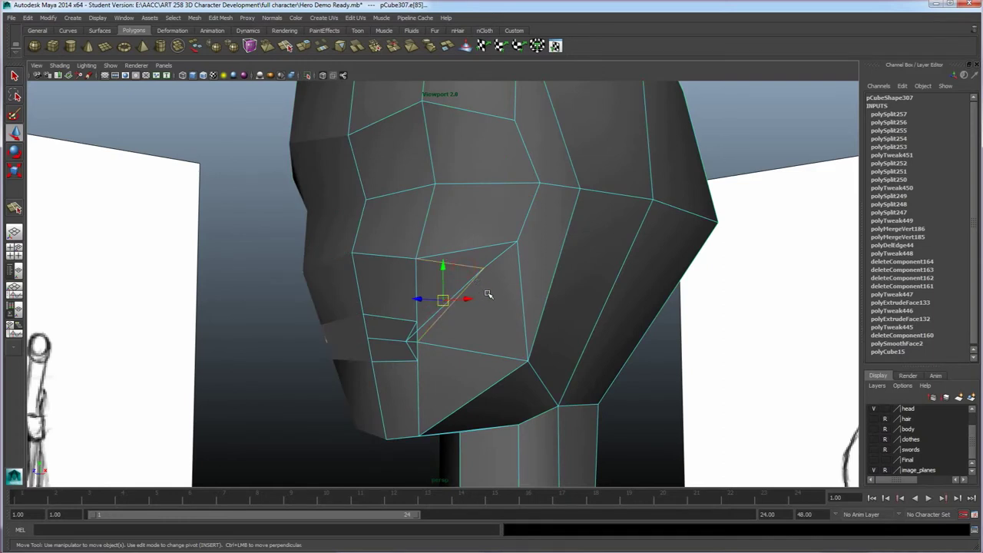
pyautogui.keyDown('shift'); pyautogui.moveTo(482, 285); pyautogui.dragTo(458, 295, button='right'); pyautogui.keyUp('shift')
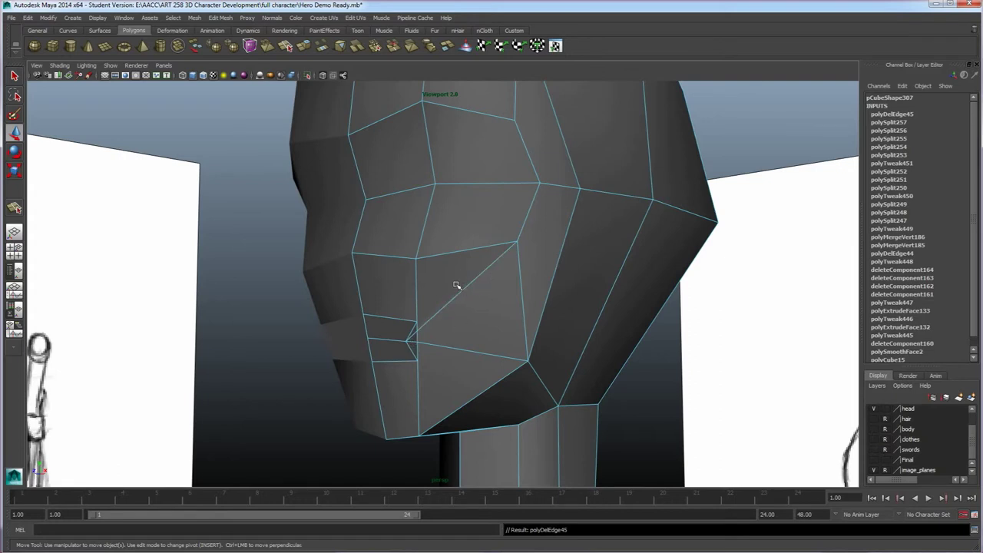
# - Pull the upper vertex beside the mouth corner outward to round the cheek
pyautogui.moveTo(476, 283)
pyautogui.mouseDown(button='right')
pyautogui.moveTo(443, 282)
pyautogui.moveTo(474, 277)
pyautogui.mouseUp(button='right')
pyautogui.keyDown('alt'); pyautogui.moveTo(434, 359); pyautogui.dragTo(468, 359); pyautogui.keyUp('alt')
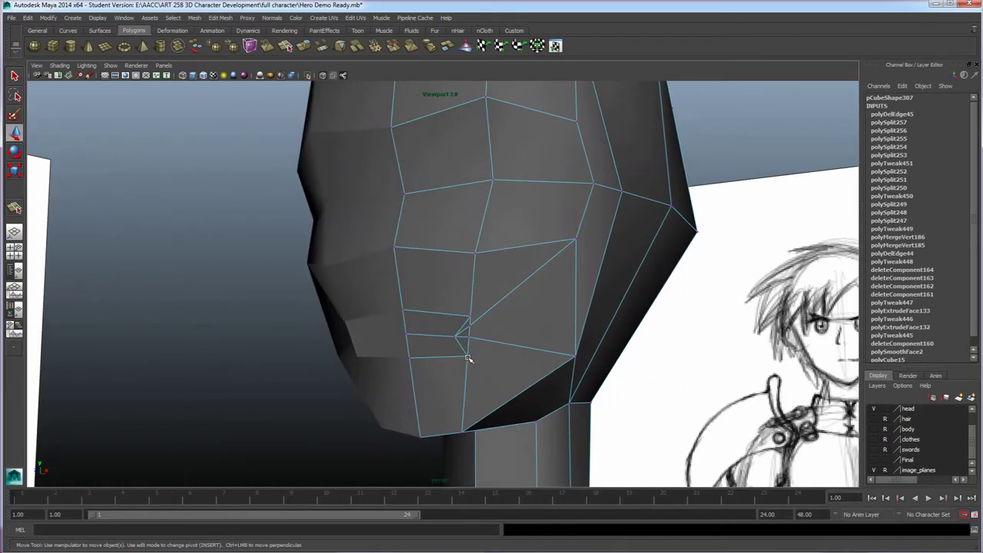
pyautogui.moveTo(487, 335)
pyautogui.keyDown('alt'); pyautogui.mouseDown()
pyautogui.moveTo(465, 344)
pyautogui.moveTo(485, 351)
pyautogui.moveTo(483, 395)
pyautogui.moveTo(522, 355)
pyautogui.moveTo(529, 364)
pyautogui.mouseUp(); pyautogui.keyUp('alt')
pyautogui.click(509, 344)
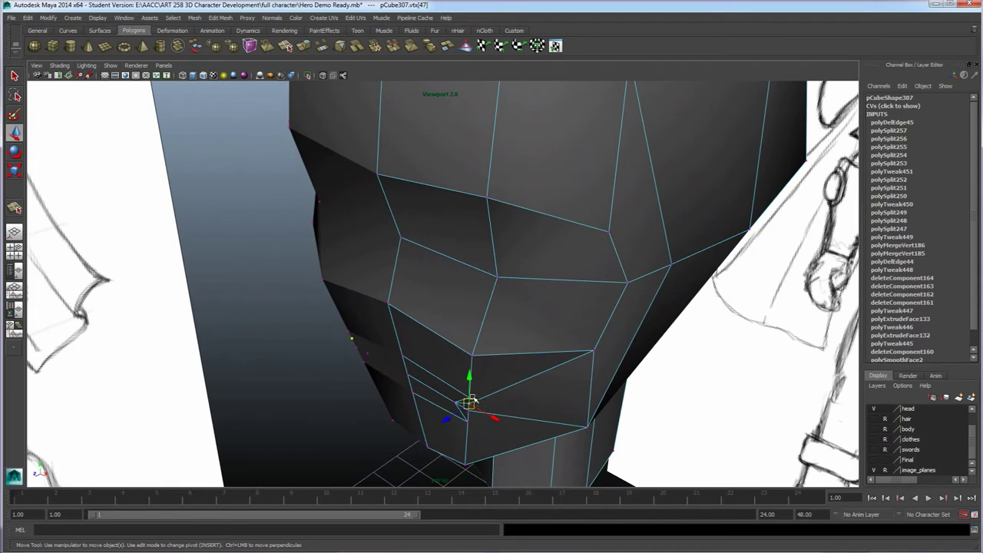
pyautogui.keyDown('alt'); pyautogui.moveTo(472, 400); pyautogui.dragTo(454, 435); pyautogui.keyUp('alt')
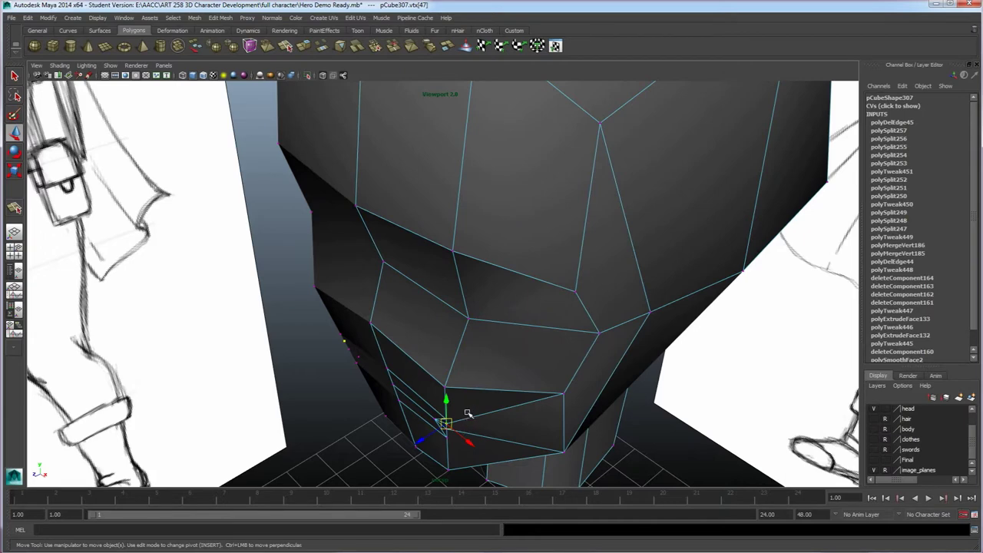
pyautogui.moveTo(468, 414); pyautogui.dragTo(506, 398)
# - Move the lower vertex beside the mouth corner outward and adjust its height to round the lip loop
pyautogui.keyDown('alt'); pyautogui.moveTo(481, 446); pyautogui.dragTo(448, 433); pyautogui.keyUp('alt')
pyautogui.click(451, 408)
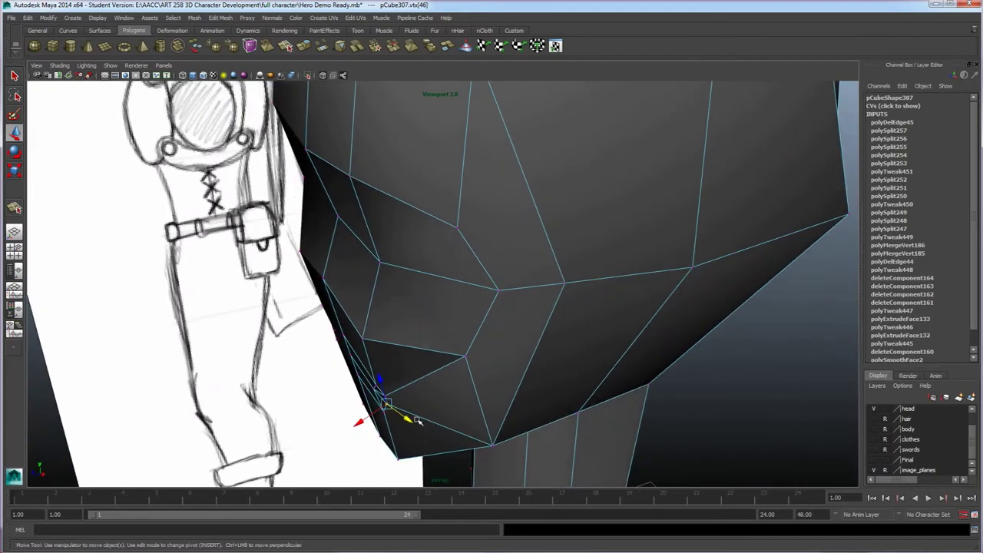
pyautogui.press('w')
pyautogui.moveTo(403, 405); pyautogui.dragTo(435, 390)
pyautogui.press('w')
pyautogui.keyDown('alt'); pyautogui.moveTo(425, 425); pyautogui.dragTo(507, 413); pyautogui.keyUp('alt')
pyautogui.moveTo(503, 323); pyautogui.dragTo(505, 329)
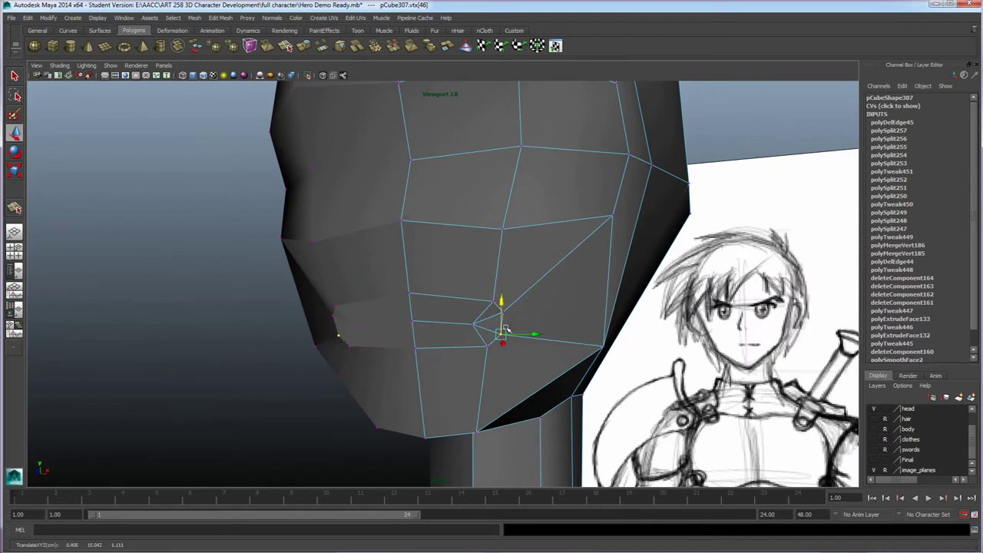
# - Reposition the outer upper lip vertex and the inner mouth corner vertex to even out the mouth loop
pyautogui.click(493, 302)
pyautogui.moveTo(492, 285); pyautogui.dragTo(508, 300)
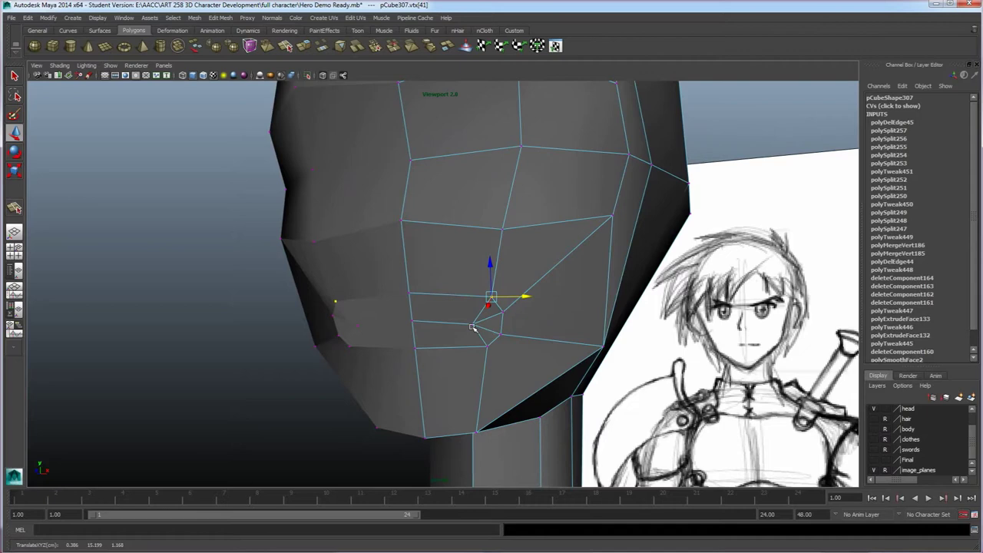
pyautogui.keyDown('alt'); pyautogui.moveTo(483, 351); pyautogui.dragTo(491, 311); pyautogui.keyUp('alt')
pyautogui.press('F8')
pyautogui.click(490, 312)
pyautogui.moveTo(486, 317); pyautogui.dragTo(459, 316, button='right')
pyautogui.click(485, 309)
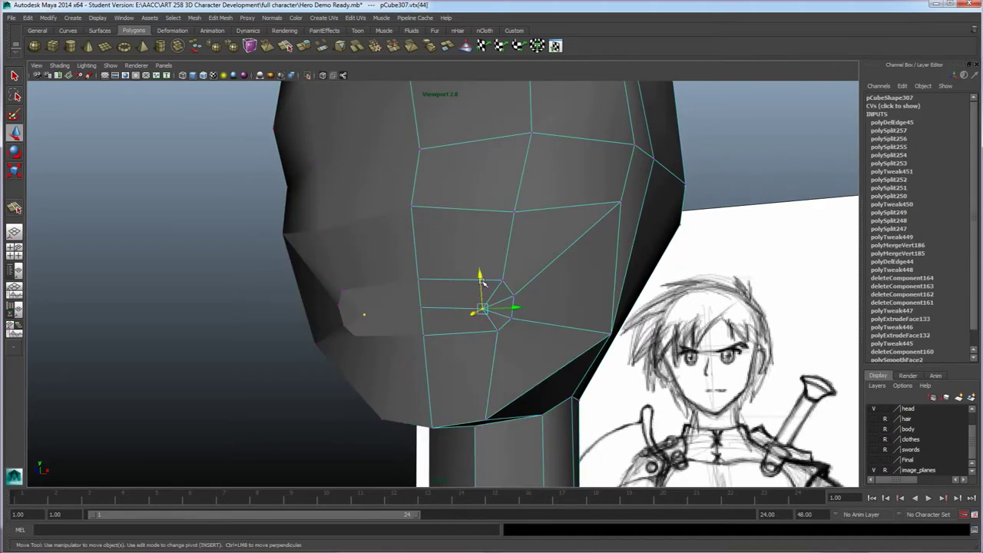
pyautogui.moveTo(481, 278); pyautogui.dragTo(474, 325)
# - Select all mouth vertices in the front view and lower them slightly to match the reference drawing's mouth line
pyautogui.moveTo(443, 302); pyautogui.dragTo(480, 286, button='right')
pyautogui.click(480, 300)
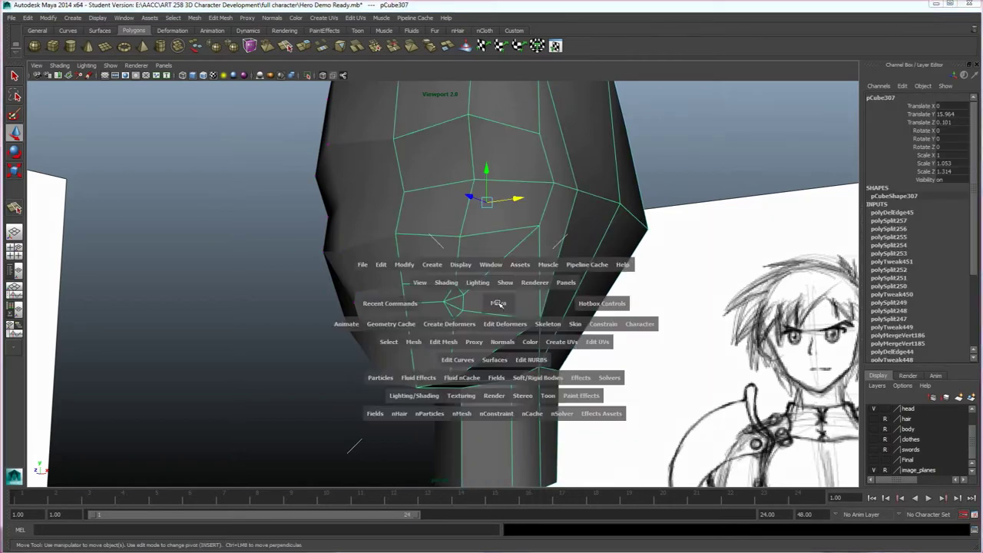
pyautogui.press('space')
pyautogui.press('space')
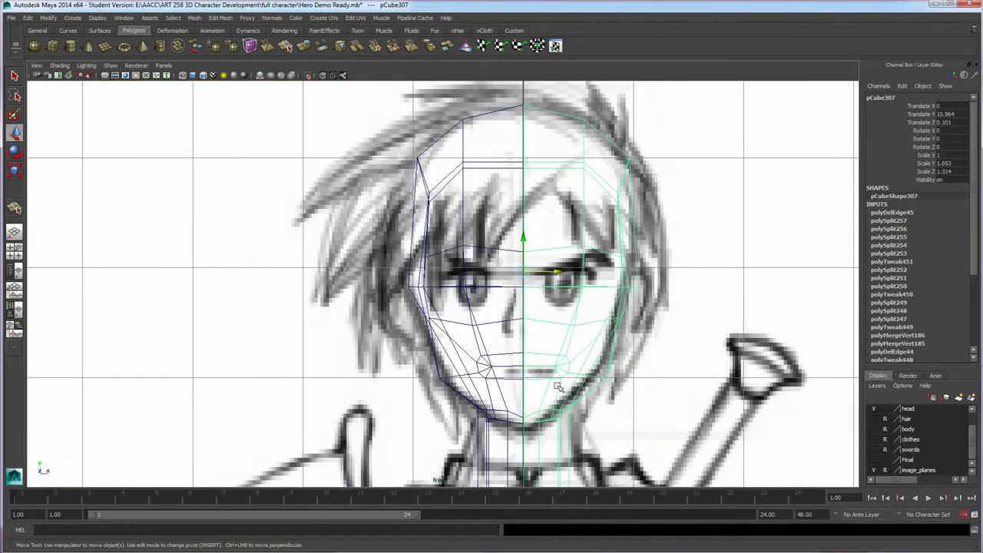
pyautogui.keyDown('alt'); pyautogui.moveTo(559, 385); pyautogui.dragTo(504, 368, button='middle'); pyautogui.keyUp('alt')
pyautogui.moveTo(497, 343); pyautogui.dragTo(461, 340, button='right')
pyautogui.moveTo(462, 331); pyautogui.dragTo(523, 371)
pyautogui.moveTo(494, 321); pyautogui.dragTo(493, 326)
pyautogui.keyDown('ctrl'); pyautogui.click(498, 363); pyautogui.keyUp('ctrl')
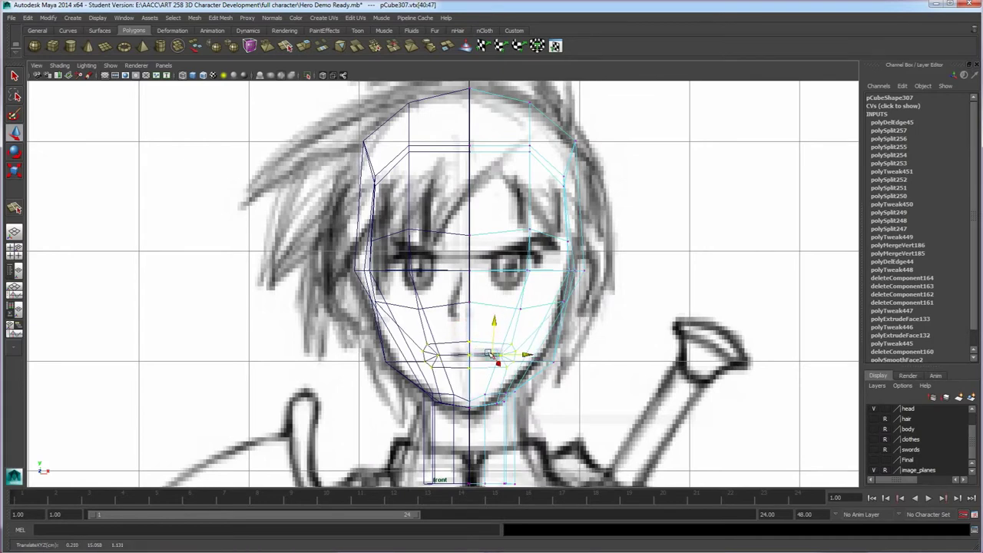
# - Move the inner mouth corner vertex inward to the end of the drawn mouth line
pyautogui.scroll(3, 505, 371)
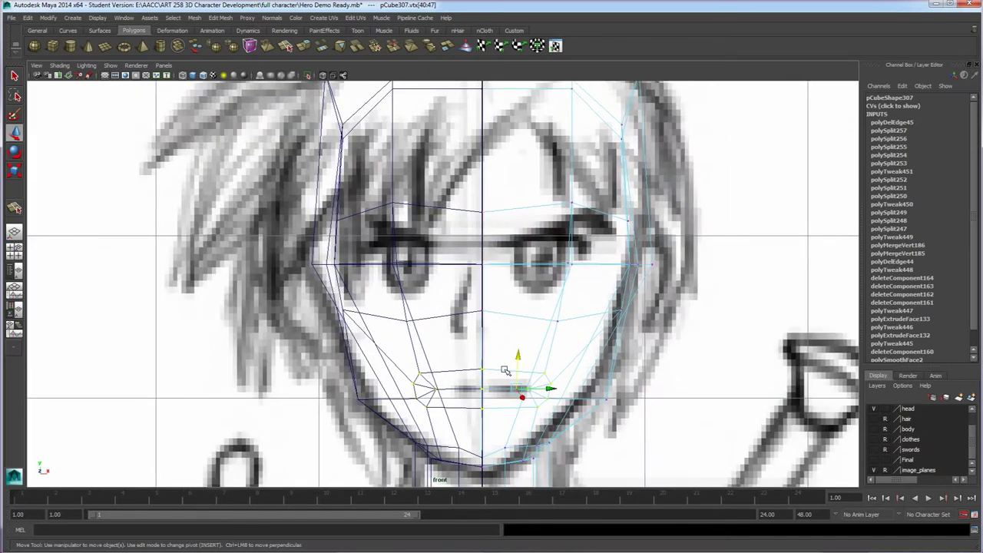
pyautogui.click(528, 387)
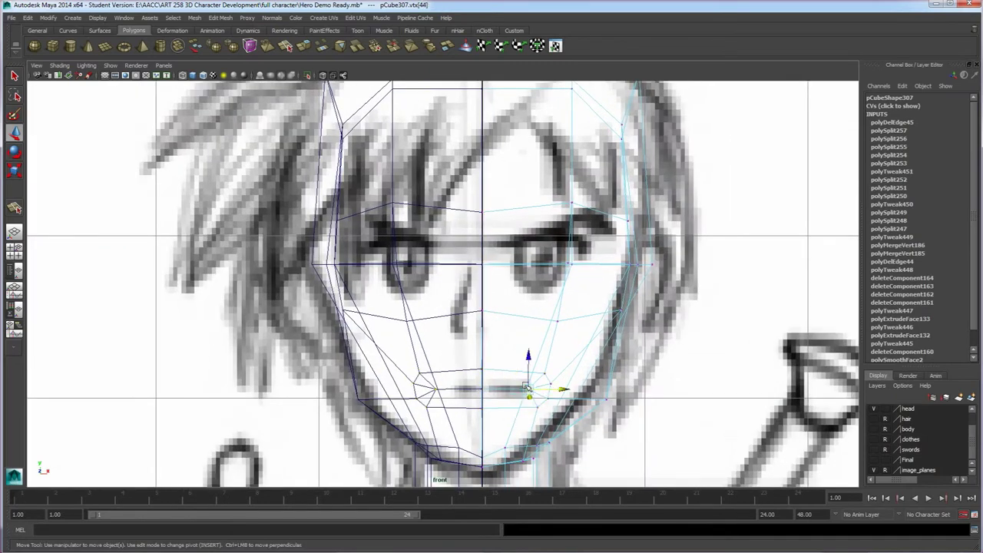
pyautogui.moveTo(561, 389); pyautogui.dragTo(549, 389)
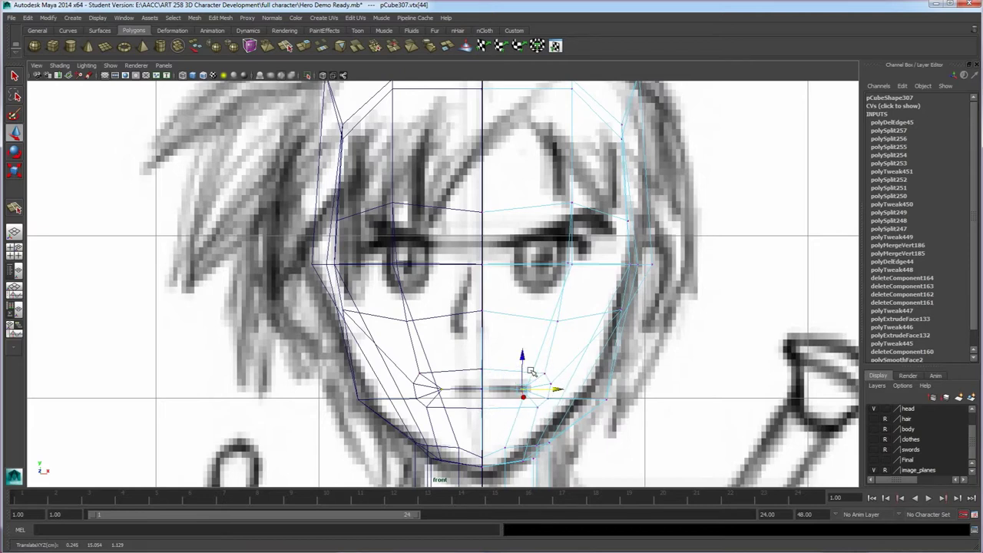
# - Select the horizontal edge between the lips in the perspective view and open the Bevel options
pyautogui.press('space')
pyautogui.press('space')
pyautogui.moveTo(482, 306)
pyautogui.keyDown('alt'); pyautogui.mouseDown()
pyautogui.moveTo(461, 307)
pyautogui.moveTo(411, 279)
pyautogui.moveTo(460, 330)
pyautogui.moveTo(481, 292)
pyautogui.moveTo(490, 315)
pyautogui.mouseUp(); pyautogui.keyUp('alt')
pyautogui.scroll(-3, 503, 294)
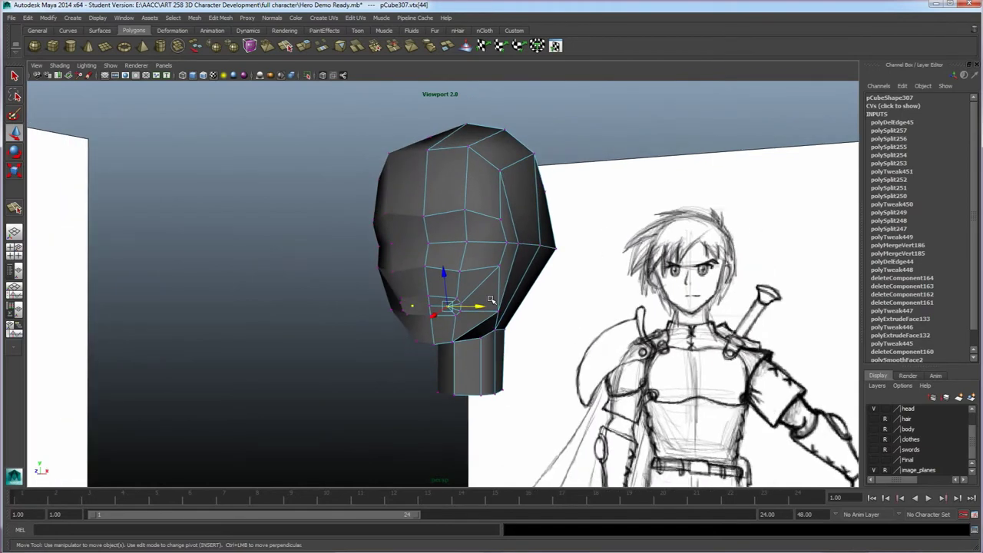
pyautogui.scroll(4, 463, 313)
pyautogui.moveTo(439, 331); pyautogui.dragTo(440, 308, button='right')
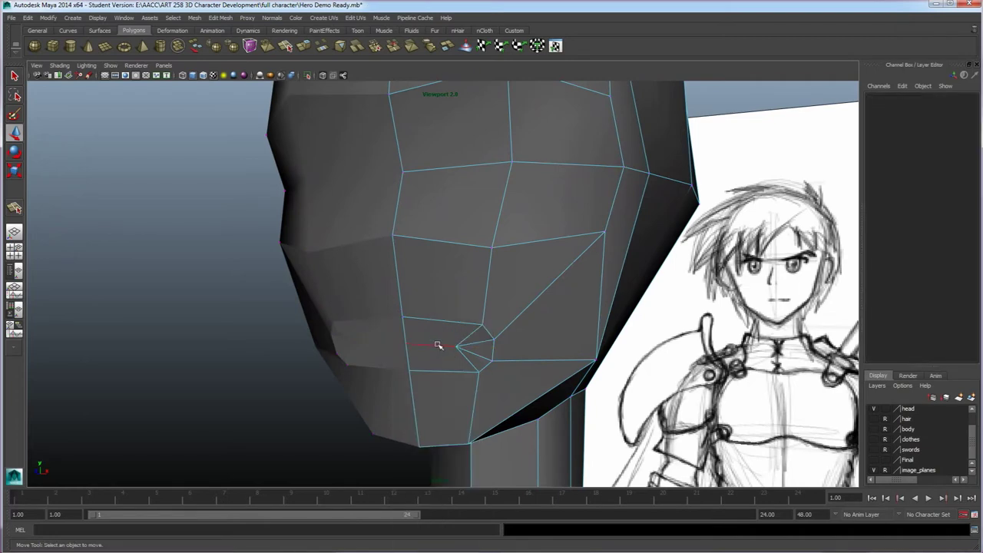
pyautogui.click(428, 349)
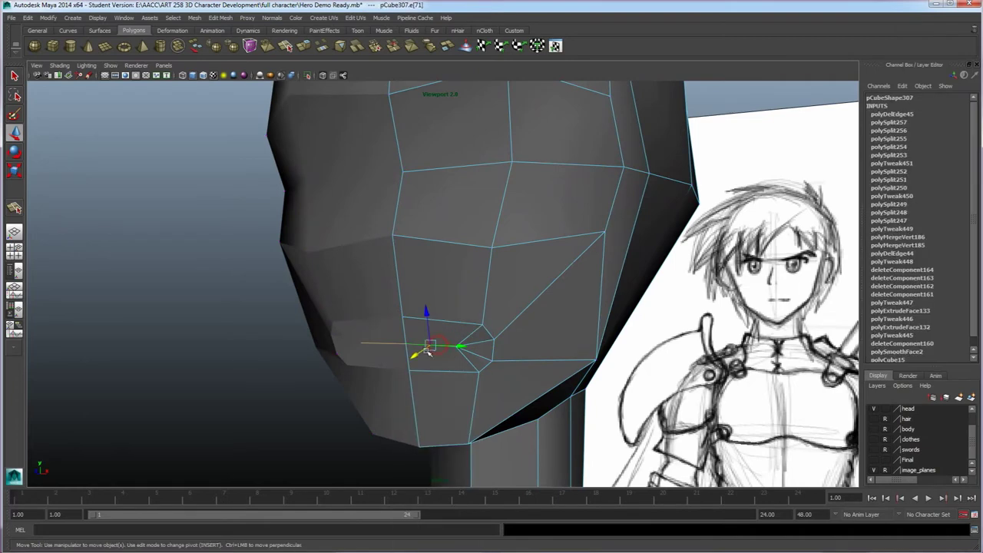
pyautogui.click(221, 19)
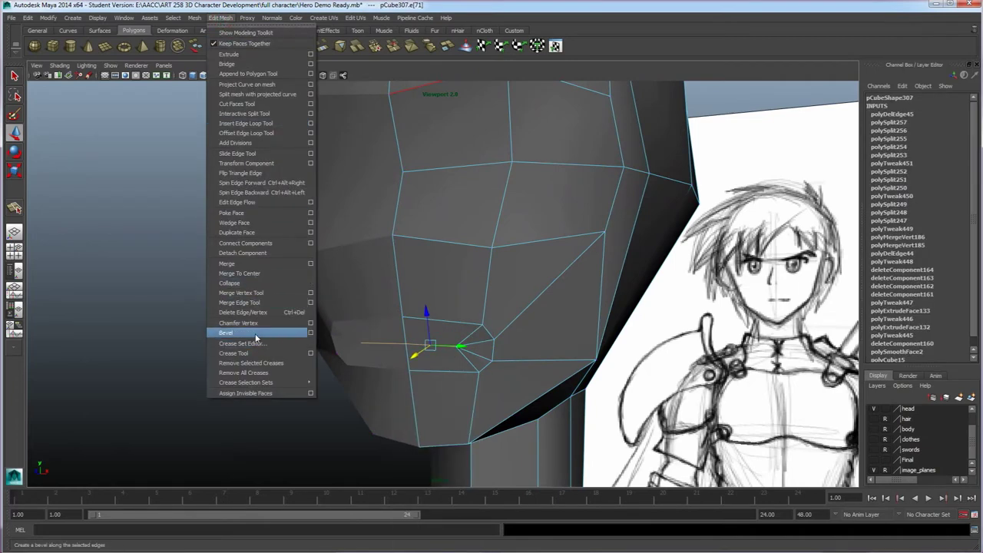
pyautogui.click(310, 333)
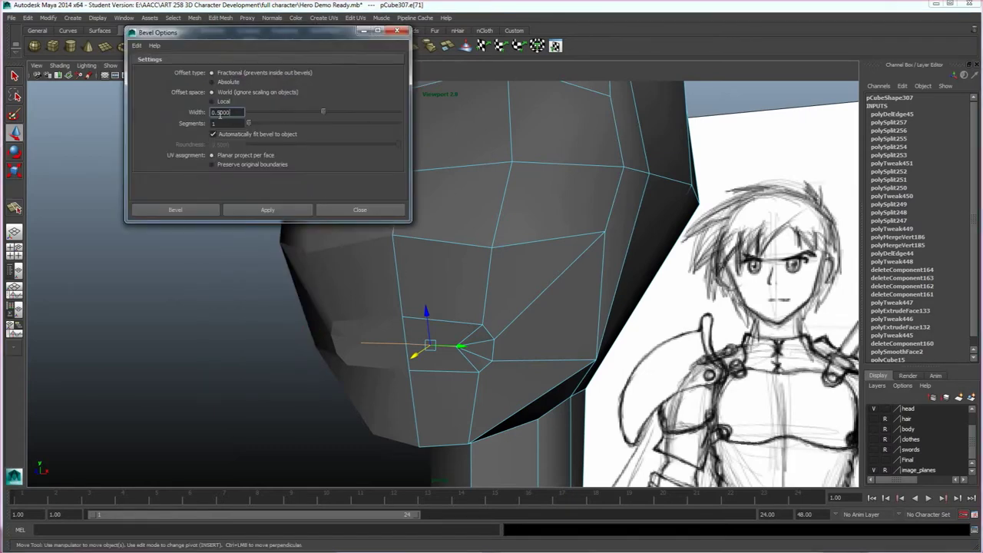
# - Try to bevel the edge between the lips with a width of 0.5, and undo it
pyautogui.click(267, 210)
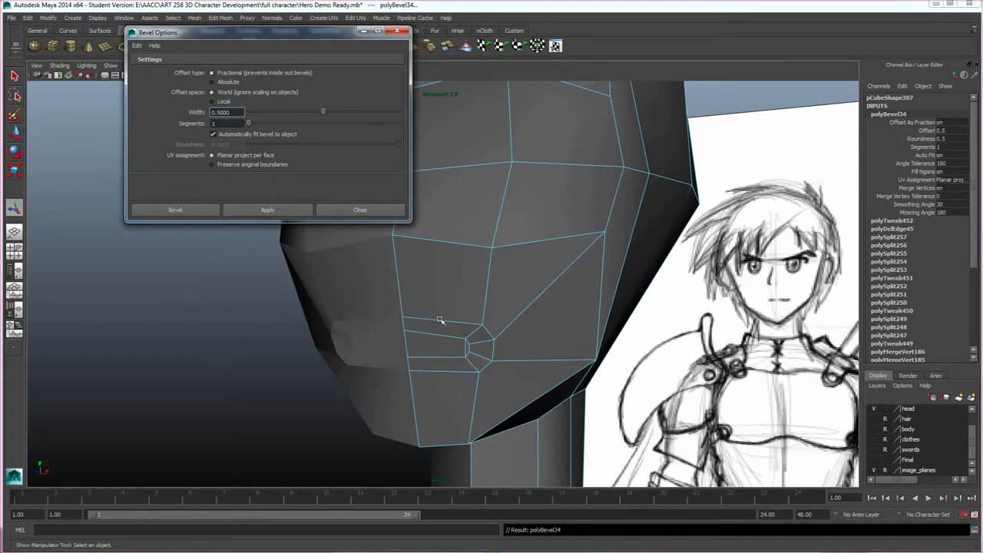
pyautogui.click(522, 282)
pyautogui.hotkey('ctrl', 'z')
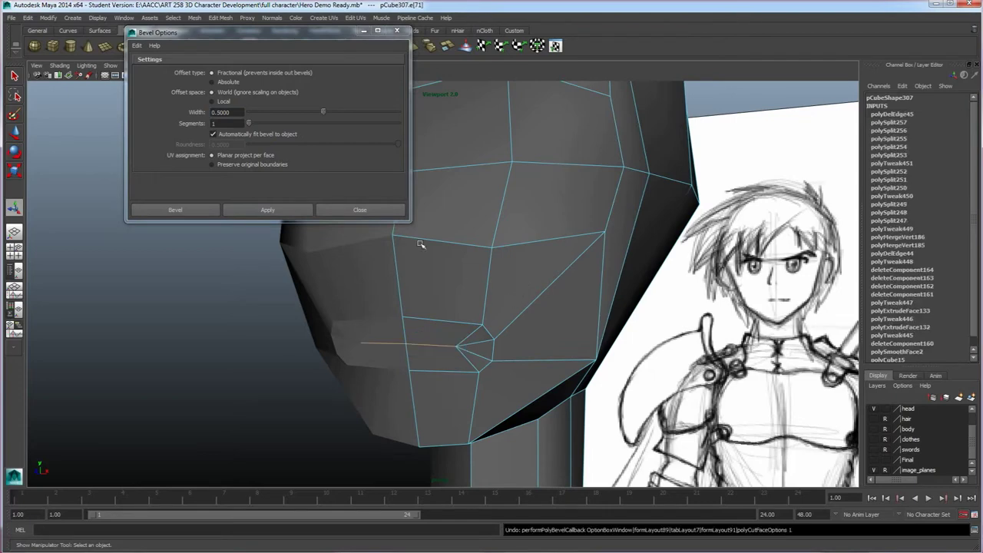
# - Bevel the edge between the lips with a width of 0.25 and 1 segment, and close the options
pyautogui.click(219, 112)
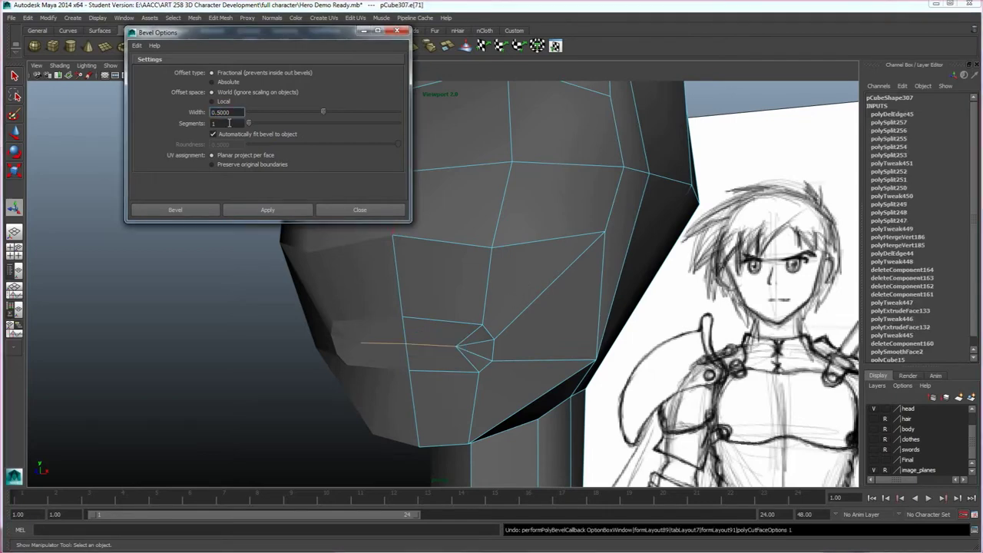
pyautogui.click(265, 210)
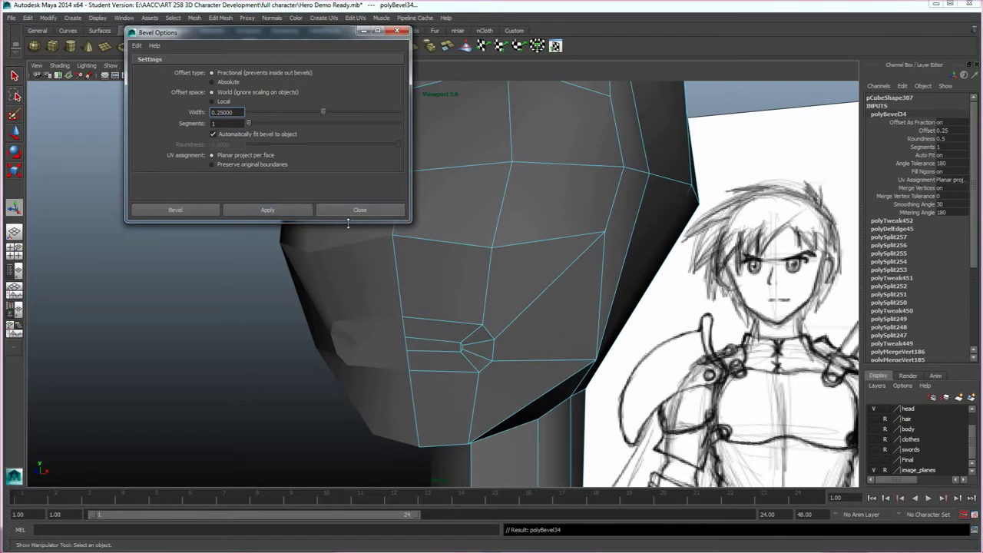
pyautogui.click(361, 210)
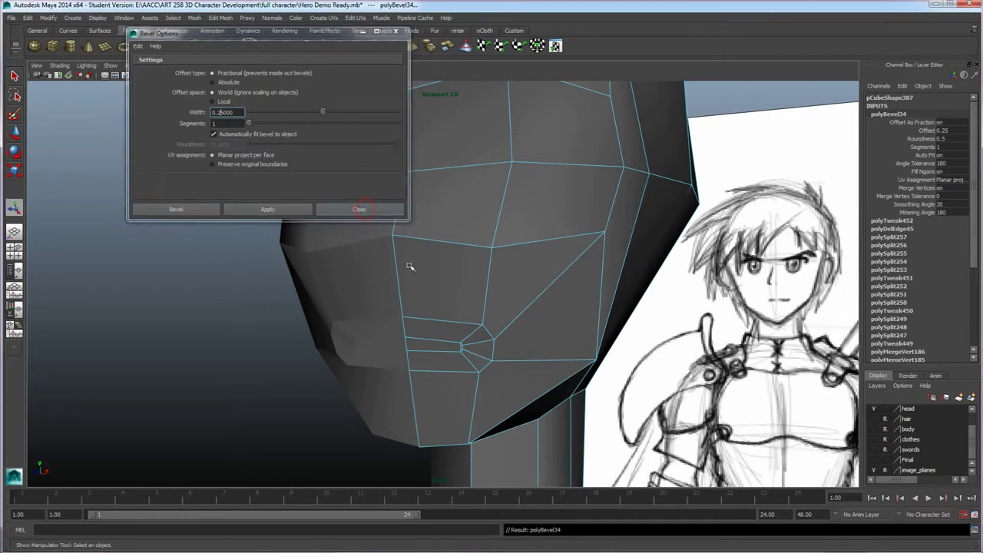
# - Select the vertices around the beveled mouth opening and scale them vertically closer together to narrow the slit
pyautogui.moveTo(461, 351); pyautogui.dragTo(424, 350, button='right')
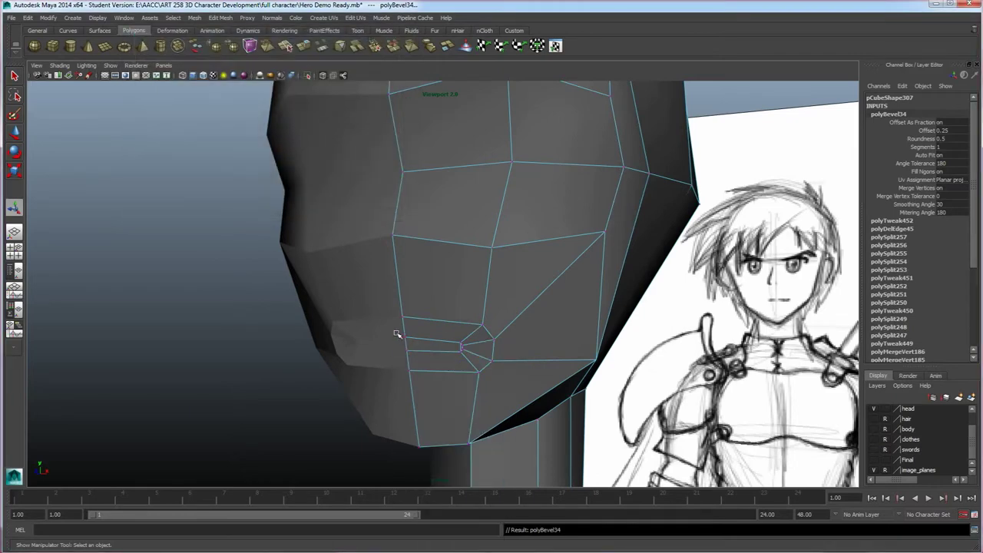
pyautogui.moveTo(403, 331); pyautogui.dragTo(466, 358)
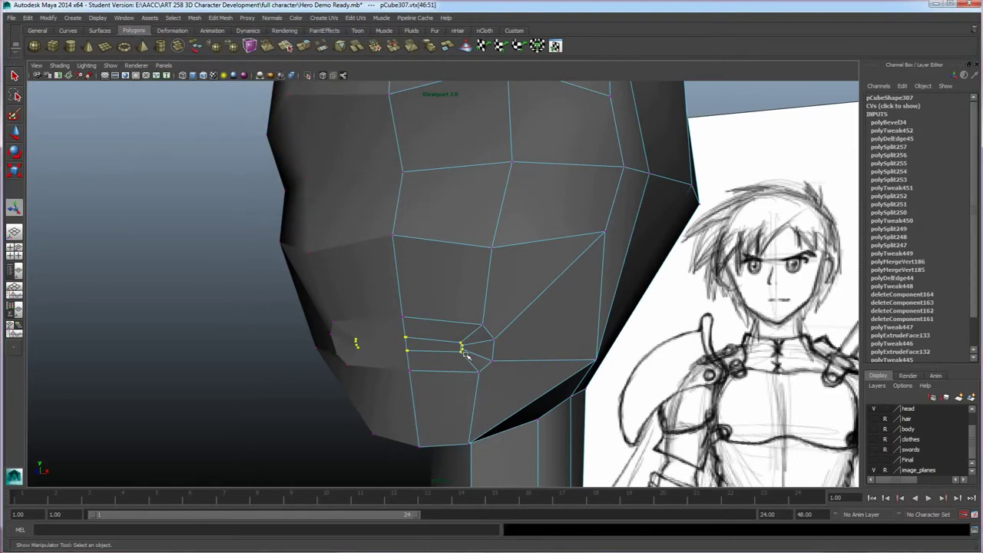
pyautogui.press('r')
pyautogui.moveTo(432, 297); pyautogui.dragTo(434, 308)
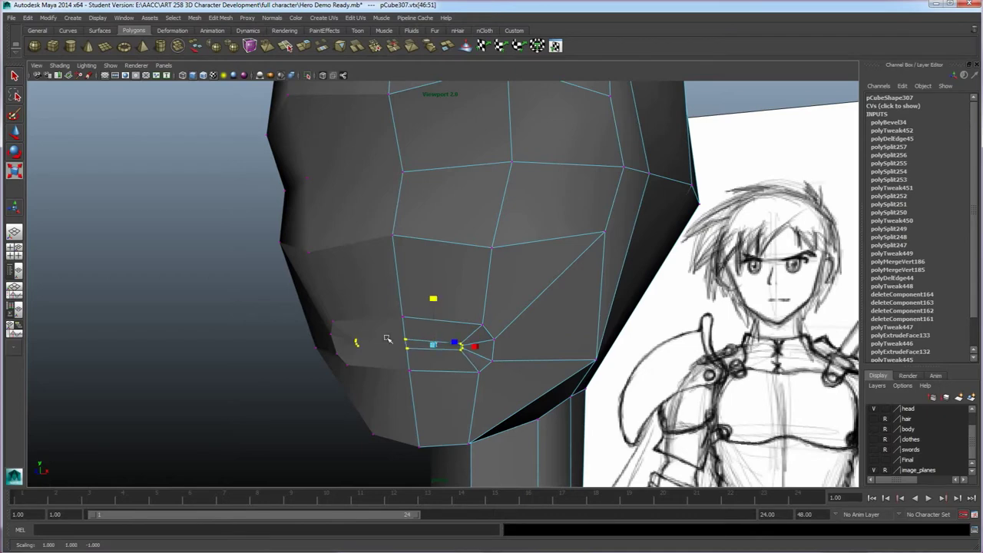
pyautogui.click(279, 370)
# - Delete the narrow face between the lips and the small face at the mouth corner to open the mouth
pyautogui.moveTo(455, 336); pyautogui.dragTo(451, 361, button='right')
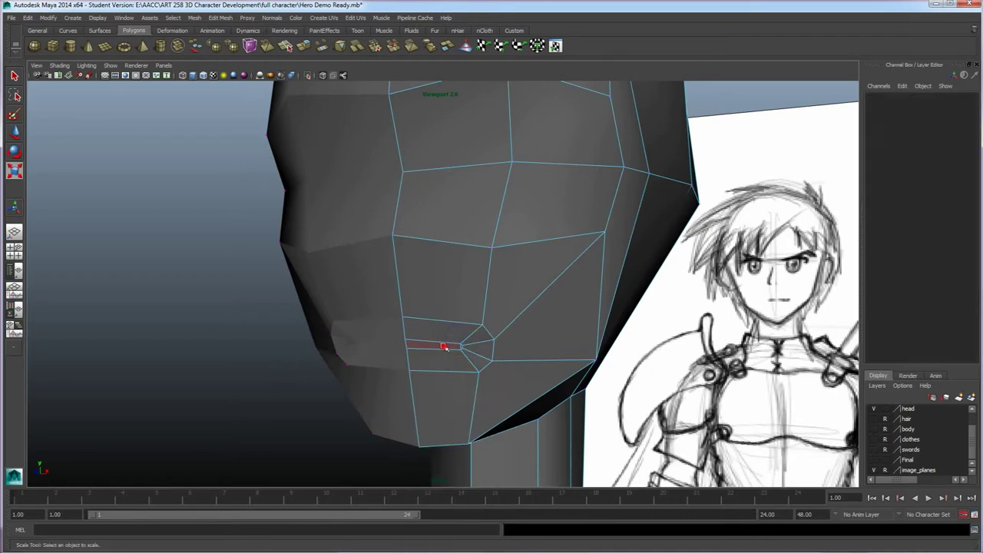
pyautogui.click(450, 345)
pyautogui.scroll(3, 471, 350)
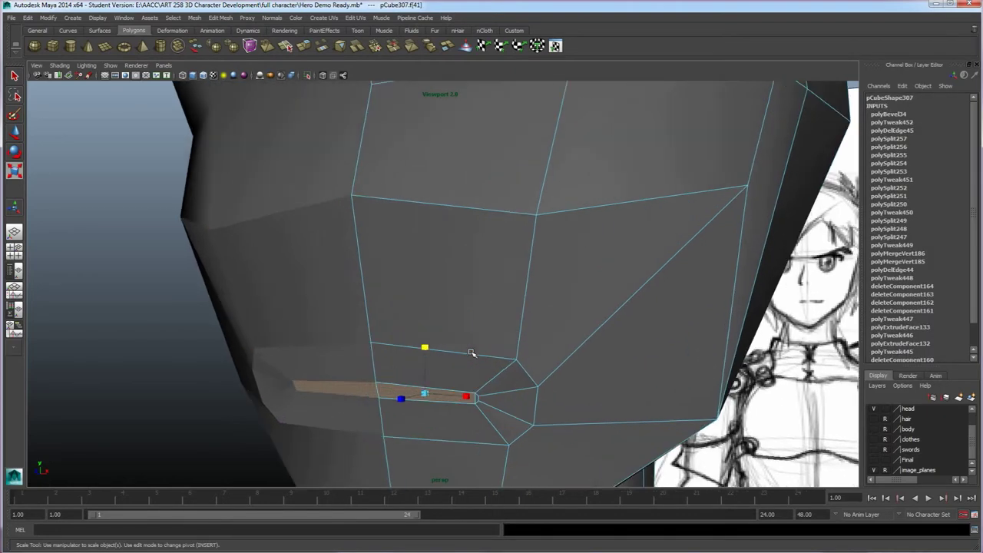
pyautogui.click(479, 406)
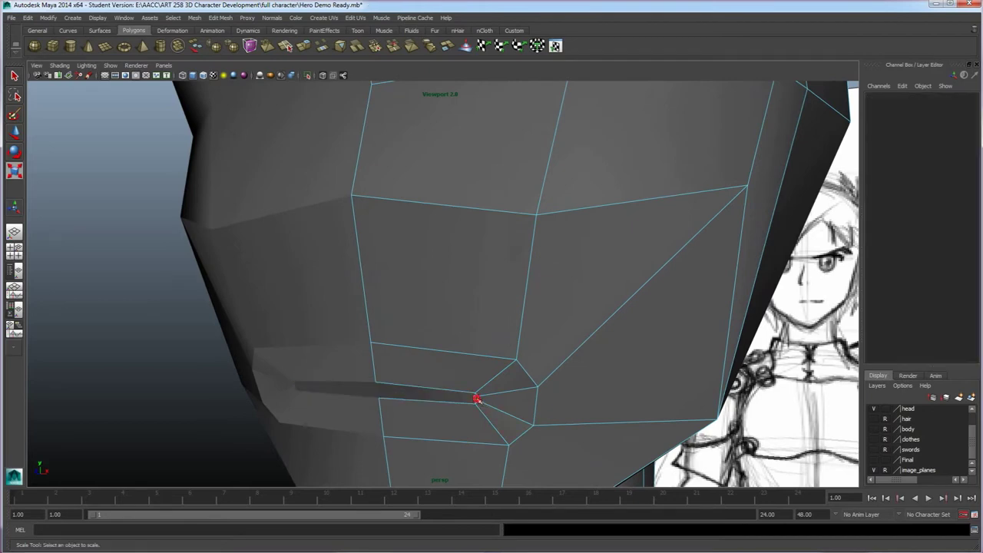
pyautogui.click(484, 409)
pyautogui.press('Delete')
pyautogui.keyDown('alt'); pyautogui.moveTo(496, 410); pyautogui.dragTo(523, 368); pyautogui.keyUp('alt')
pyautogui.scroll(-3, 572, 366)
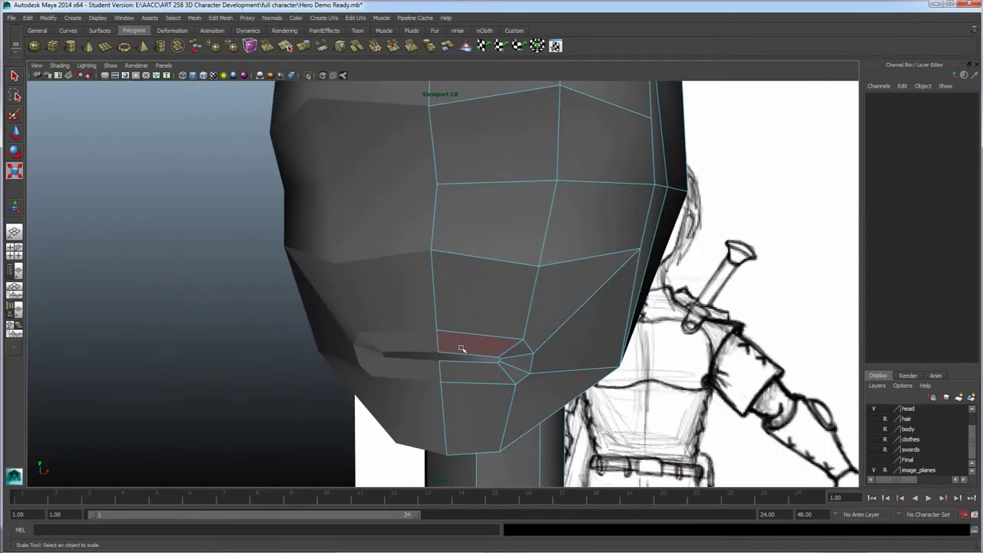
# - Select the vertex at the middle of the eye area on the editable half of the face
pyautogui.keyDown('alt'); pyautogui.moveTo(479, 368); pyautogui.dragTo(505, 278); pyautogui.keyUp('alt')
pyautogui.moveTo(507, 273); pyautogui.dragTo(475, 276, button='right')
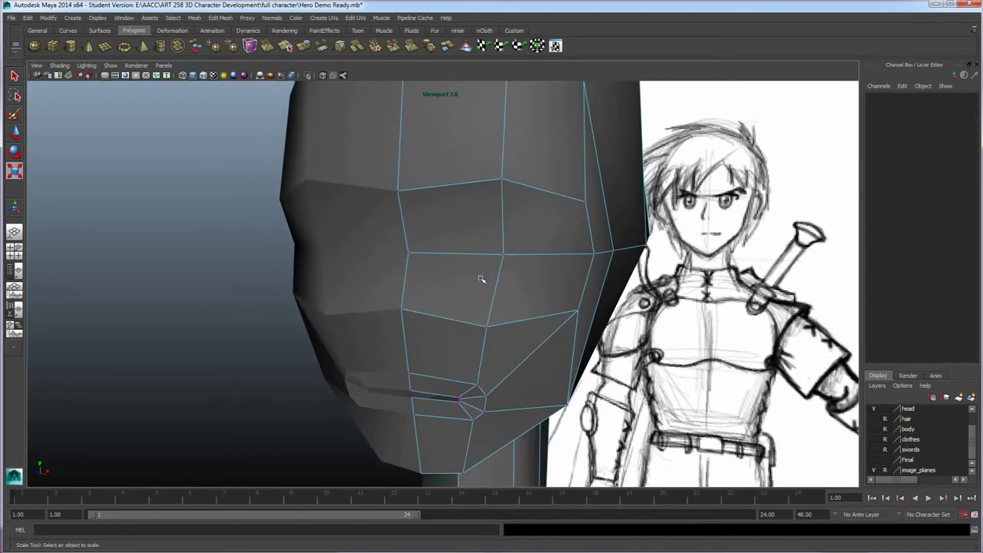
pyautogui.click(504, 253)
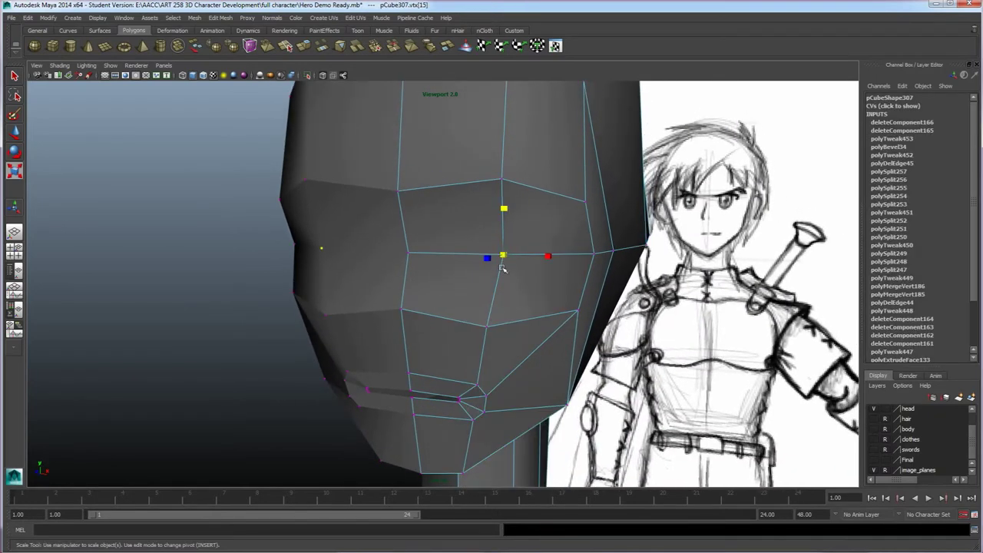
pyautogui.keyDown('alt'); pyautogui.moveTo(503, 254); pyautogui.dragTo(500, 272); pyautogui.keyUp('alt')
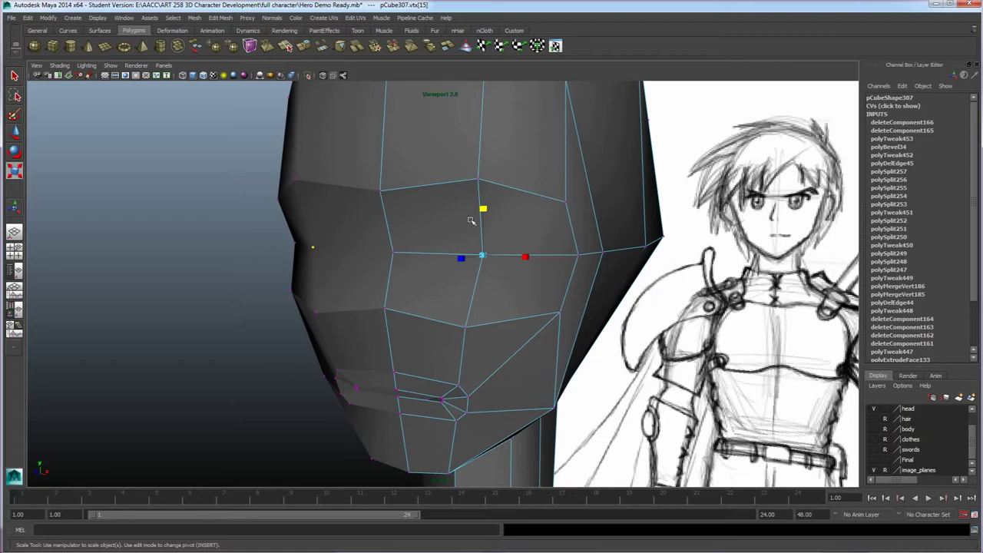
# - Try to chamfer the selected eye vertex with the existing settings, and undo it
pyautogui.click(217, 18)
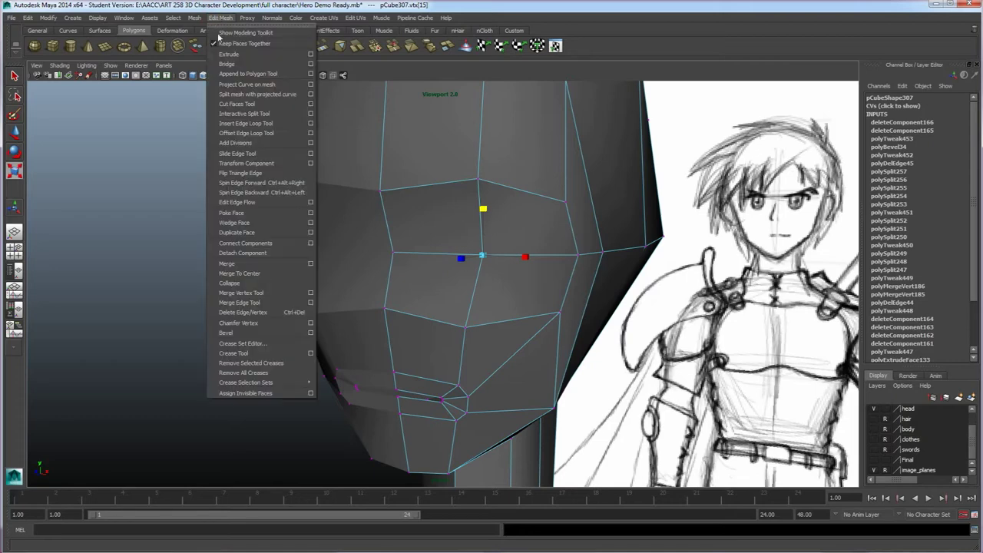
pyautogui.click(248, 323)
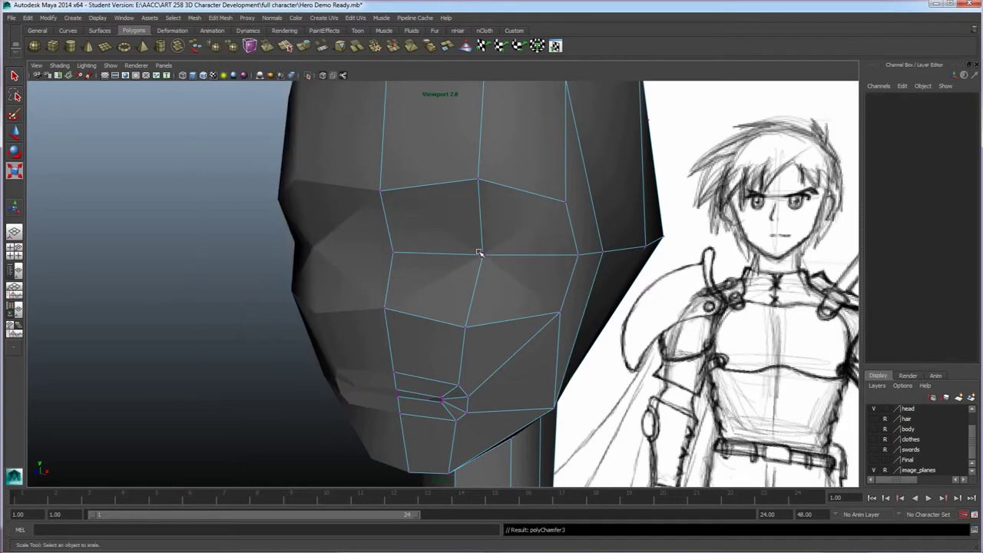
pyautogui.hotkey('ctrl', 'z')
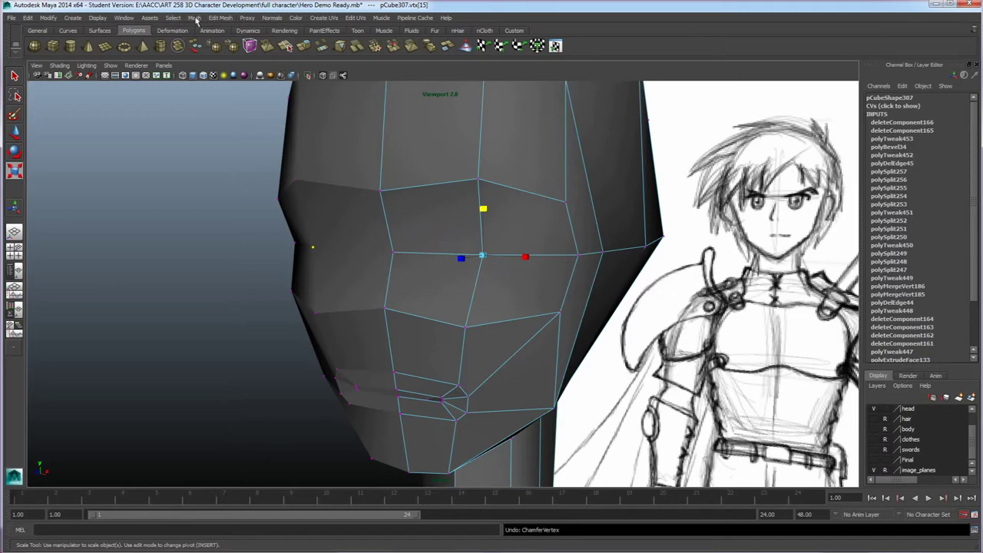
# - Chamfer the selected eye vertex with a width of 0.25, and close the options
pyautogui.click(220, 17)
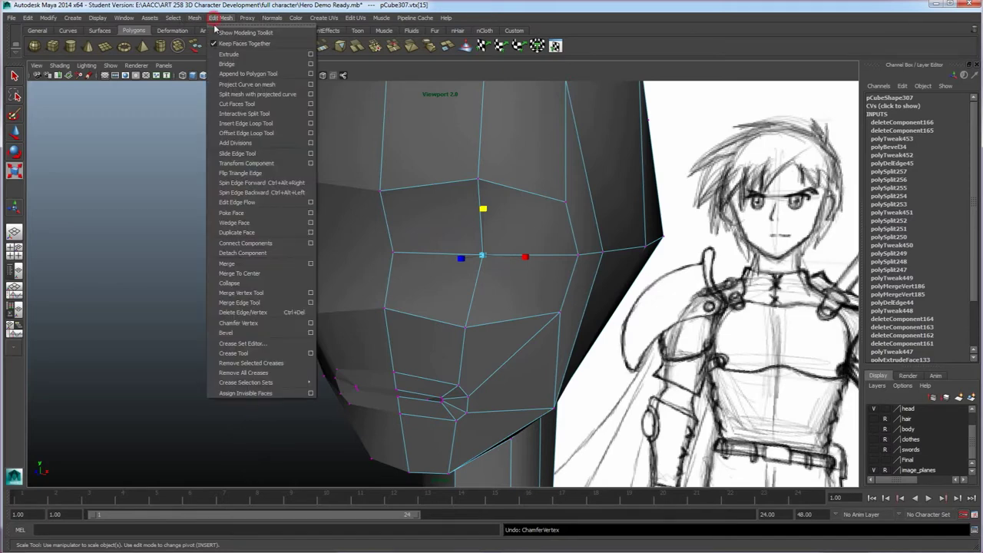
pyautogui.click(310, 323)
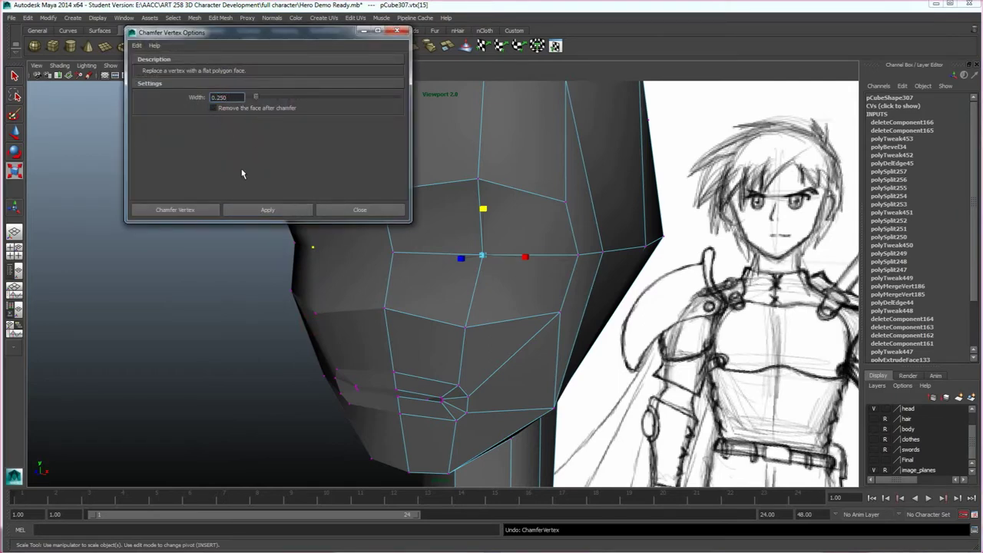
pyautogui.click(280, 211)
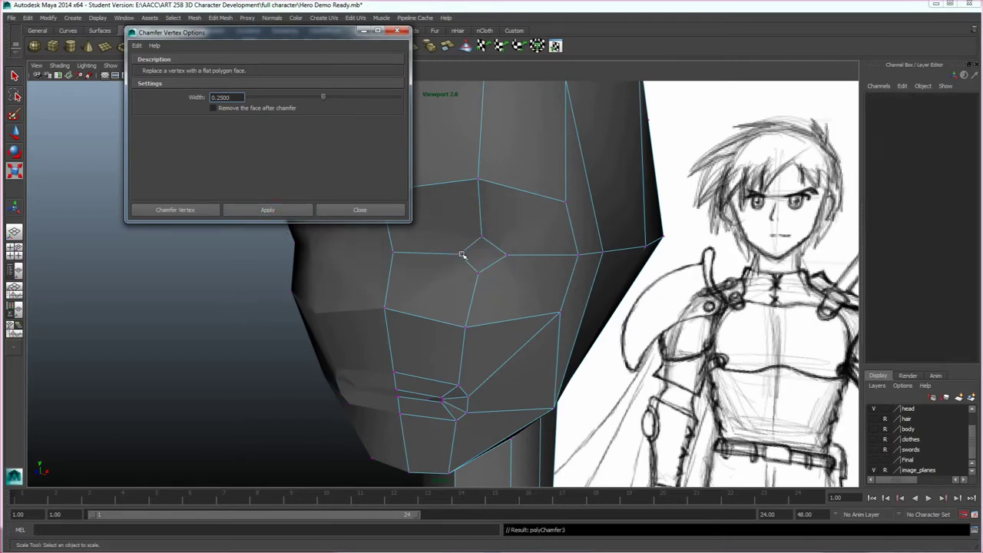
pyautogui.click(376, 211)
# - Scale up the four vertices of the chamfered eye diamond and move them over the drawn eye in the front view
pyautogui.moveTo(449, 222); pyautogui.dragTo(531, 280)
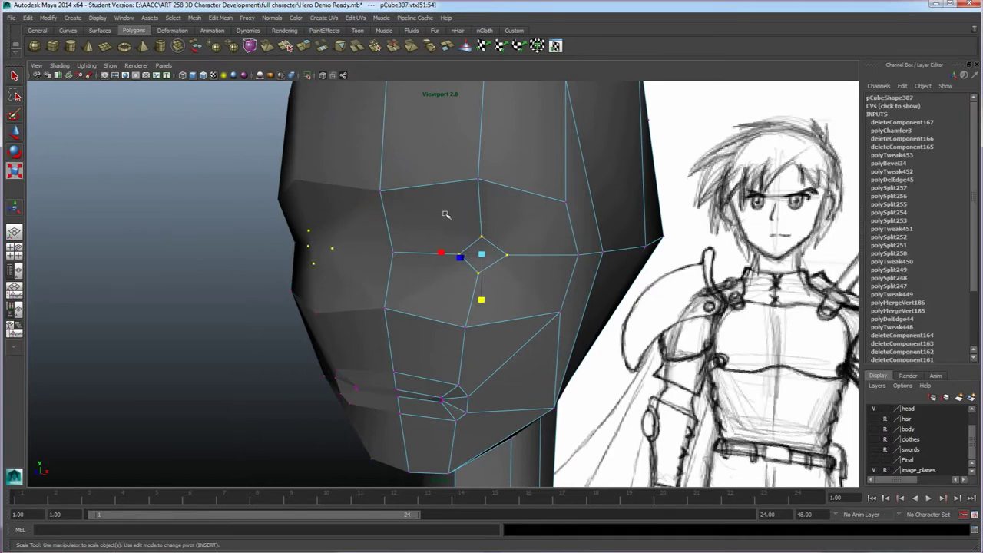
pyautogui.press('space')
pyautogui.press('space')
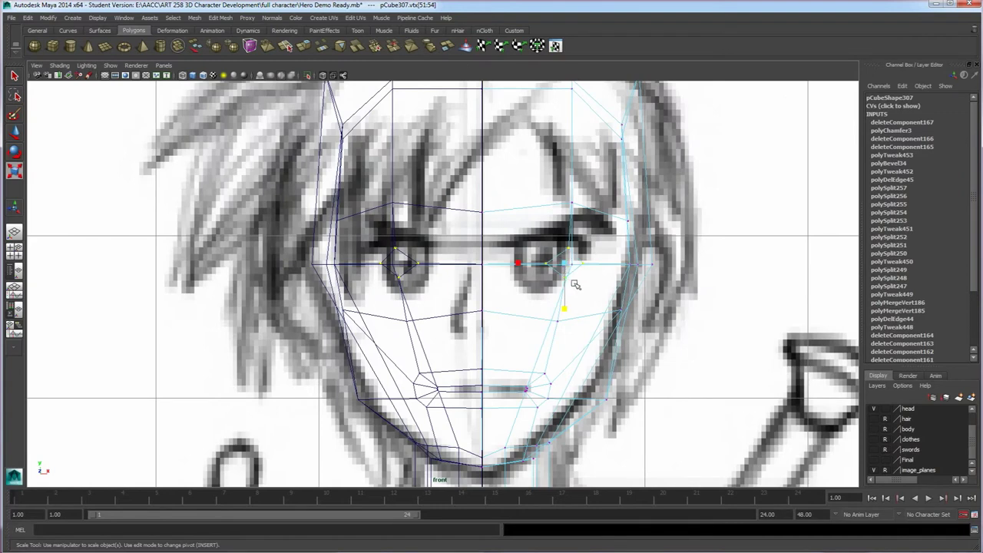
pyautogui.moveTo(564, 264)
pyautogui.mouseDown()
pyautogui.moveTo(601, 305)
pyautogui.moveTo(550, 266)
pyautogui.mouseUp()
pyautogui.press('w')
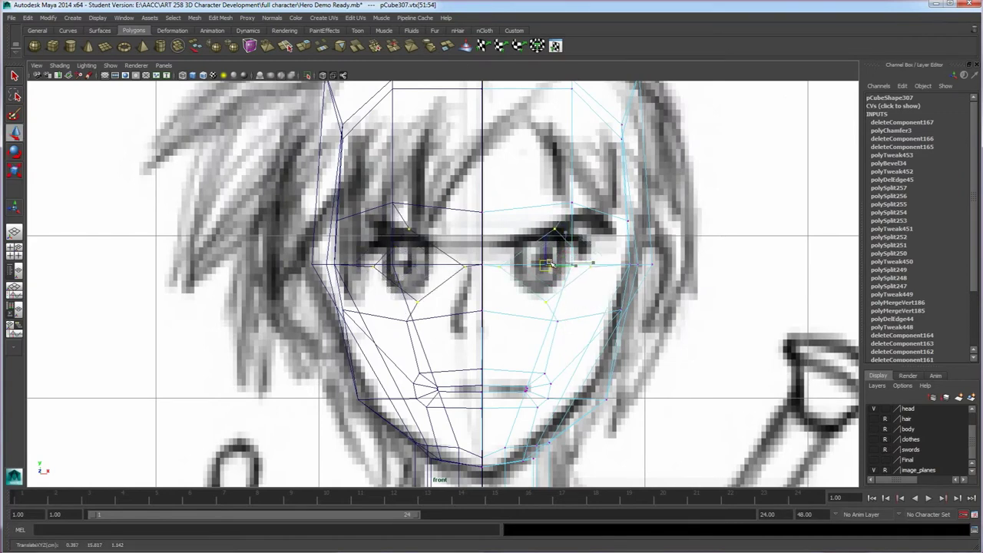
# - Adjust the upper, inner and outer vertices of the eye diamond individually to fit the drawn eye
pyautogui.click(555, 229)
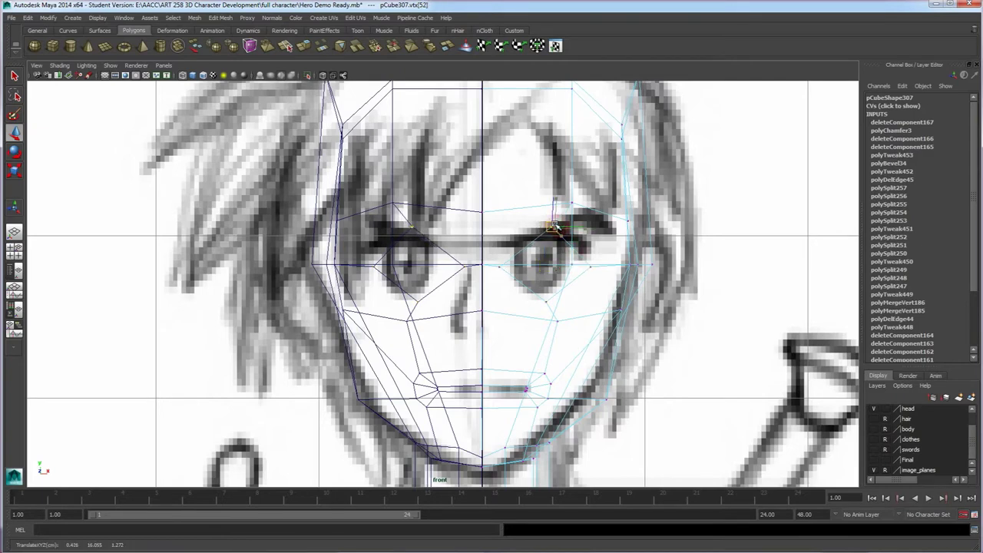
pyautogui.click(500, 265)
pyautogui.click(599, 270)
pyautogui.moveTo(592, 266); pyautogui.dragTo(585, 259)
pyautogui.click(551, 300)
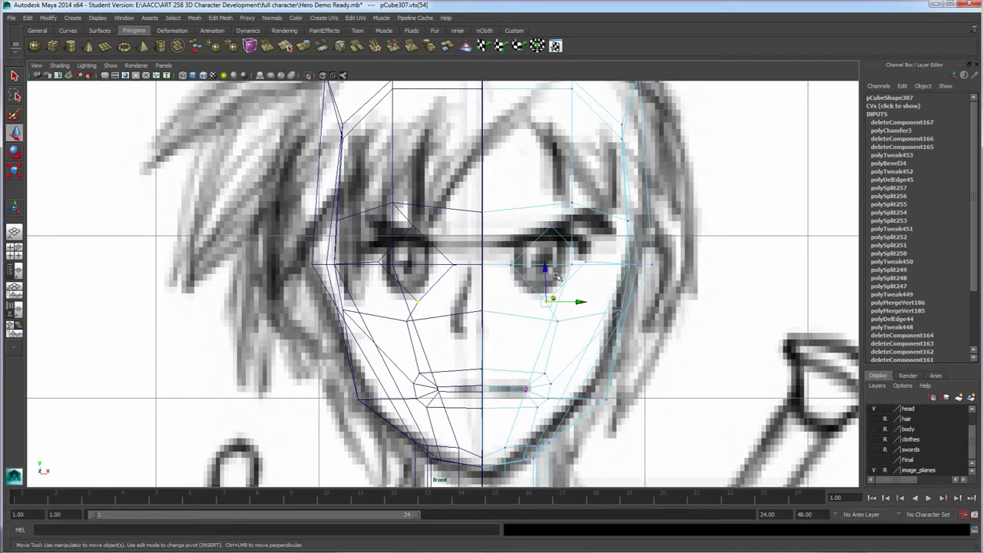
# - Move the upper, lower and inner vertices of the eye diamond in depth in the perspective view to follow the face
pyautogui.press('space')
pyautogui.press('space')
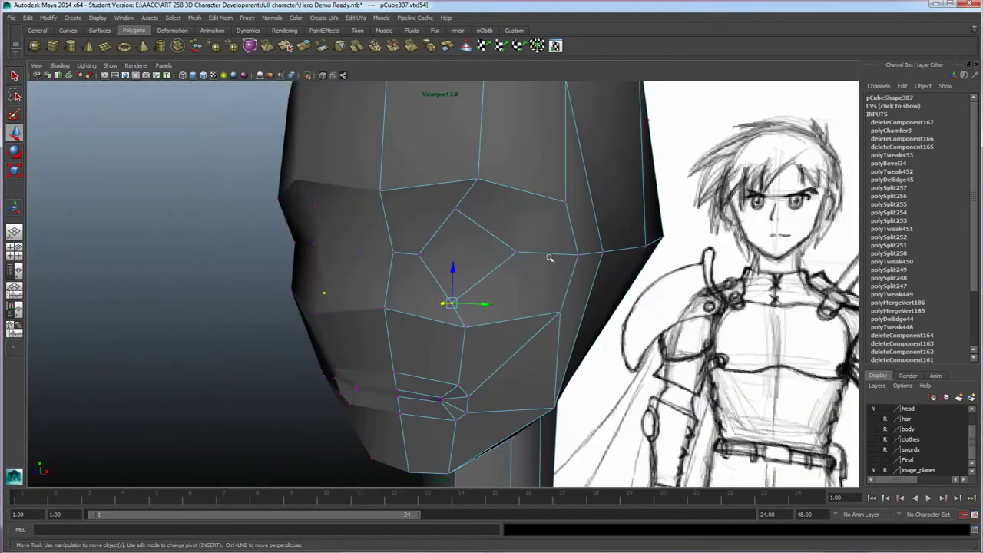
pyautogui.moveTo(509, 311)
pyautogui.keyDown('alt'); pyautogui.mouseDown()
pyautogui.moveTo(454, 311)
pyautogui.moveTo(457, 299)
pyautogui.moveTo(444, 311)
pyautogui.moveTo(317, 236)
pyautogui.mouseUp(); pyautogui.keyUp('alt')
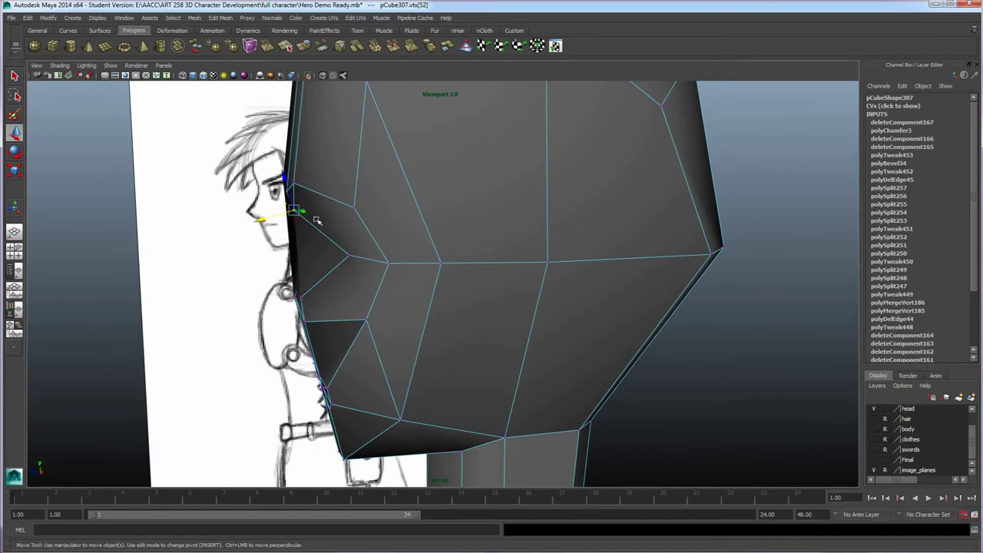
pyautogui.moveTo(341, 213); pyautogui.dragTo(305, 214)
pyautogui.moveTo(257, 211); pyautogui.dragTo(268, 212)
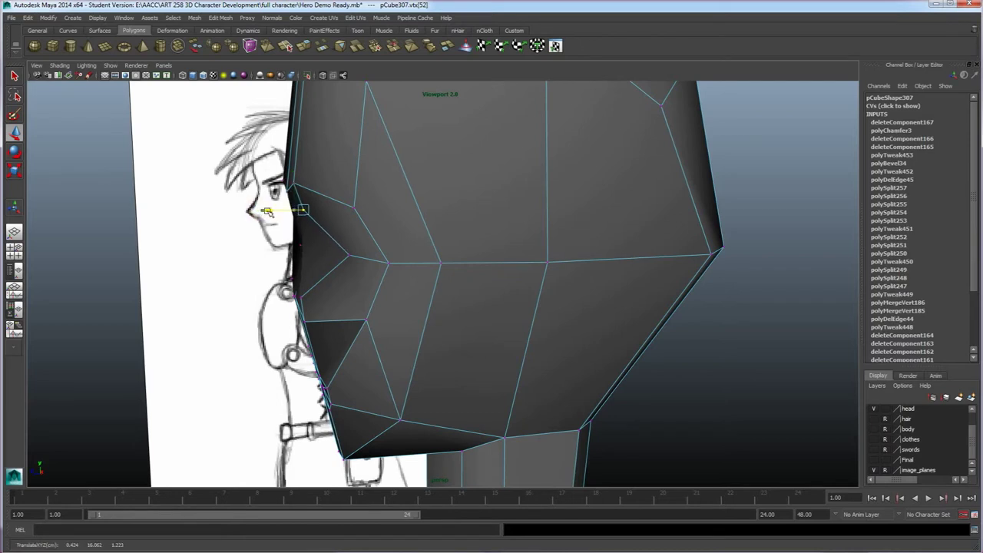
pyautogui.click(296, 294)
pyautogui.moveTo(270, 296); pyautogui.dragTo(279, 297)
pyautogui.click(301, 251)
pyautogui.moveTo(263, 253)
pyautogui.mouseDown()
pyautogui.moveTo(377, 279)
pyautogui.moveTo(457, 279)
pyautogui.mouseUp()
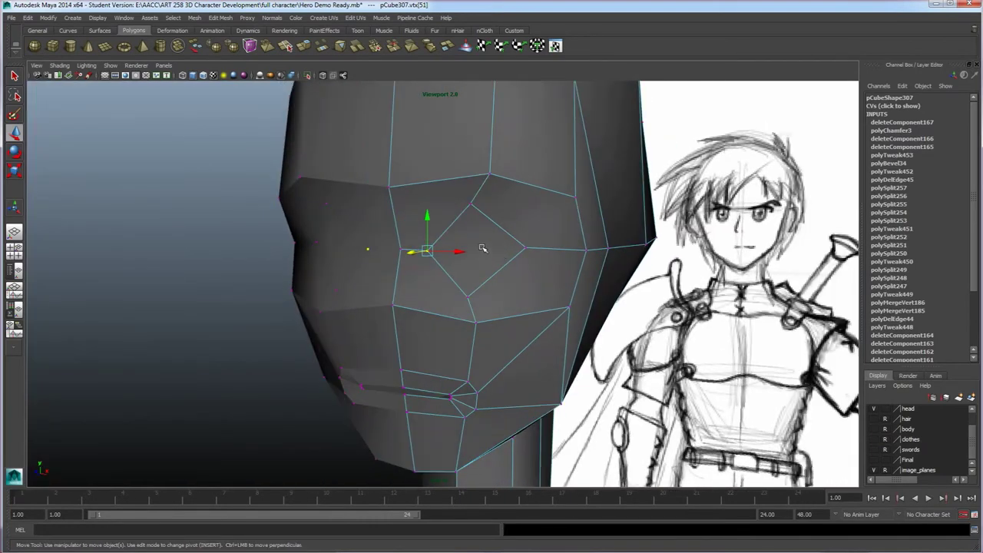
# - Delete the diamond-shaped face inside the eye outline to open the eye socket
pyautogui.moveTo(484, 246); pyautogui.dragTo(484, 272, button='right')
pyautogui.click(478, 253)
pyautogui.press('Delete')
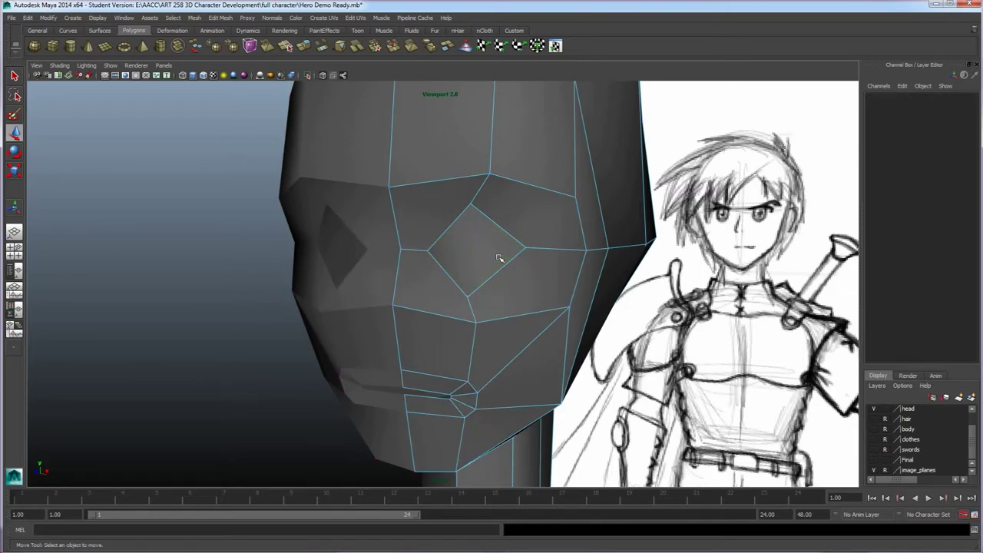
# - Split a new edge from the eye's lower inner edge across the cheek line to the centre line above the mouth
pyautogui.keyDown('alt'); pyautogui.moveTo(472, 308); pyautogui.dragTo(413, 241); pyautogui.keyUp('alt')
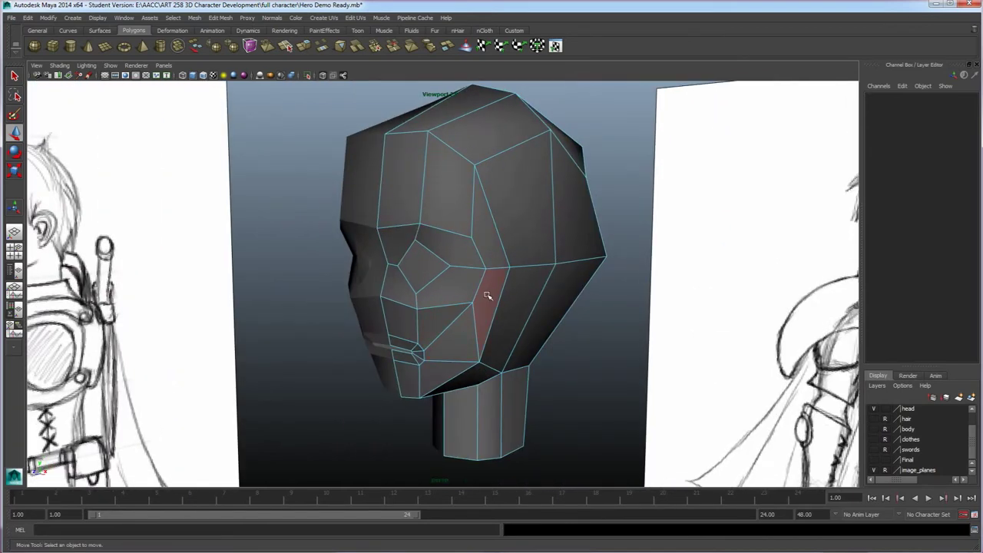
pyautogui.moveTo(483, 302)
pyautogui.keyDown('alt'); pyautogui.mouseDown()
pyautogui.moveTo(479, 292)
pyautogui.moveTo(435, 299)
pyautogui.moveTo(454, 292)
pyautogui.mouseUp(); pyautogui.keyUp('alt')
pyautogui.click(286, 46)
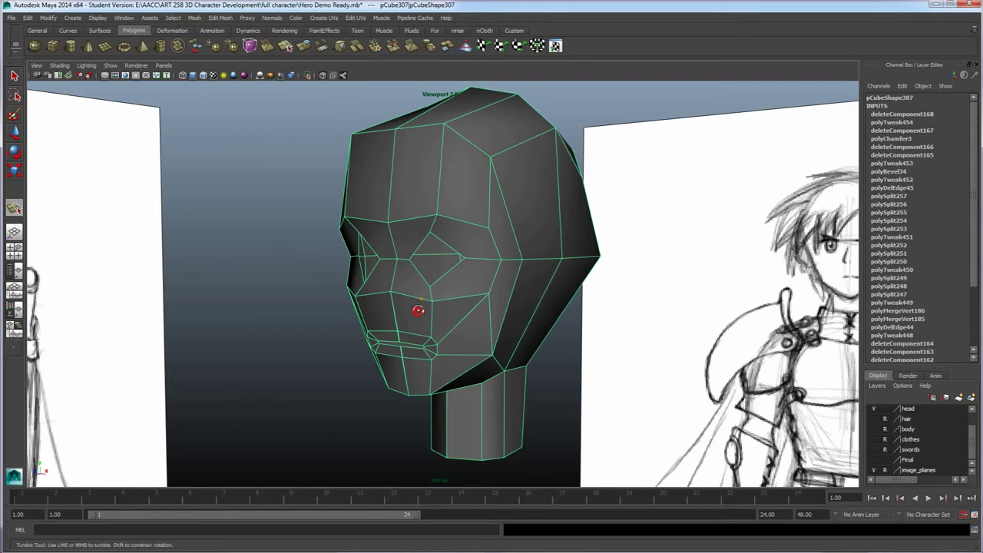
pyautogui.scroll(3, 423, 310)
pyautogui.click(407, 293)
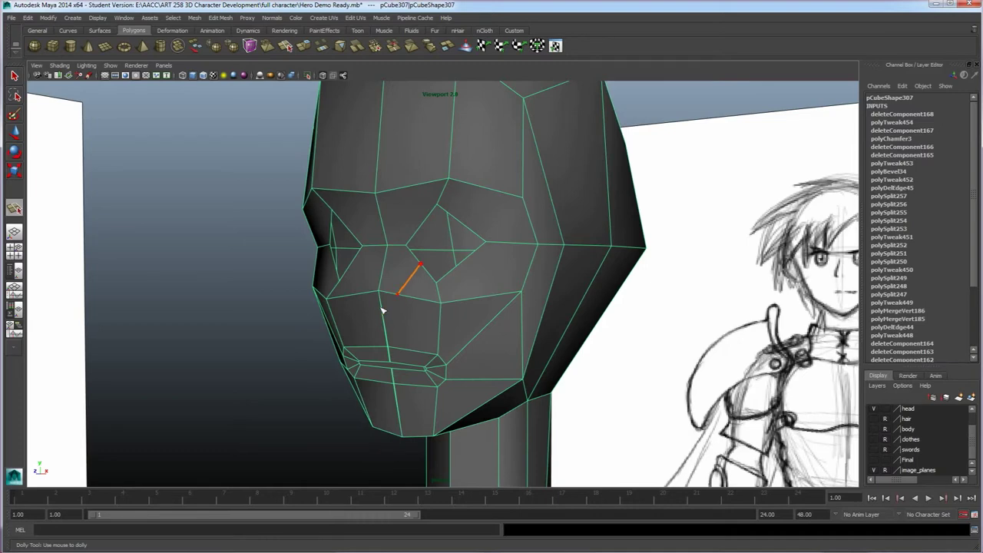
pyautogui.click(384, 318)
pyautogui.press('w')
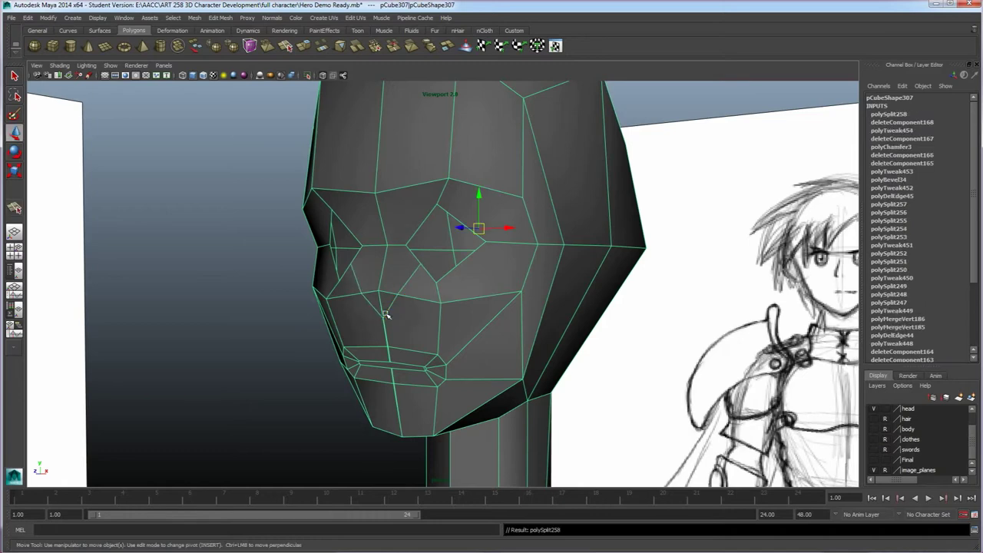
# - Try to move the upper lip's centre-line vertex sideways along X, and undo it
pyautogui.keyDown('alt'); pyautogui.moveTo(416, 351); pyautogui.dragTo(436, 349); pyautogui.keyUp('alt')
pyautogui.scroll(4, 437, 348)
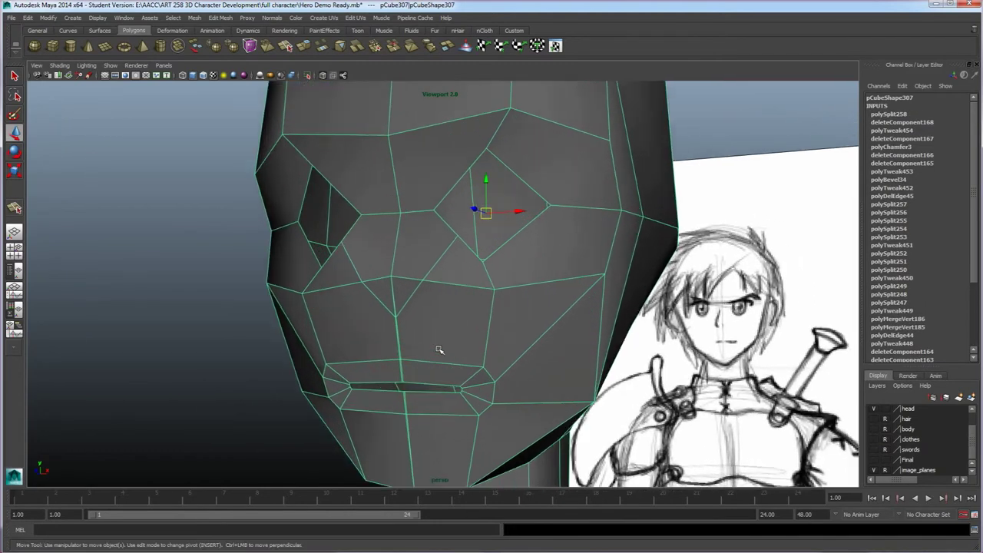
pyautogui.keyDown('alt'); pyautogui.moveTo(424, 352); pyautogui.dragTo(469, 297, button='middle'); pyautogui.keyUp('alt')
pyautogui.keyDown('alt'); pyautogui.moveTo(469, 296); pyautogui.dragTo(446, 329); pyautogui.keyUp('alt')
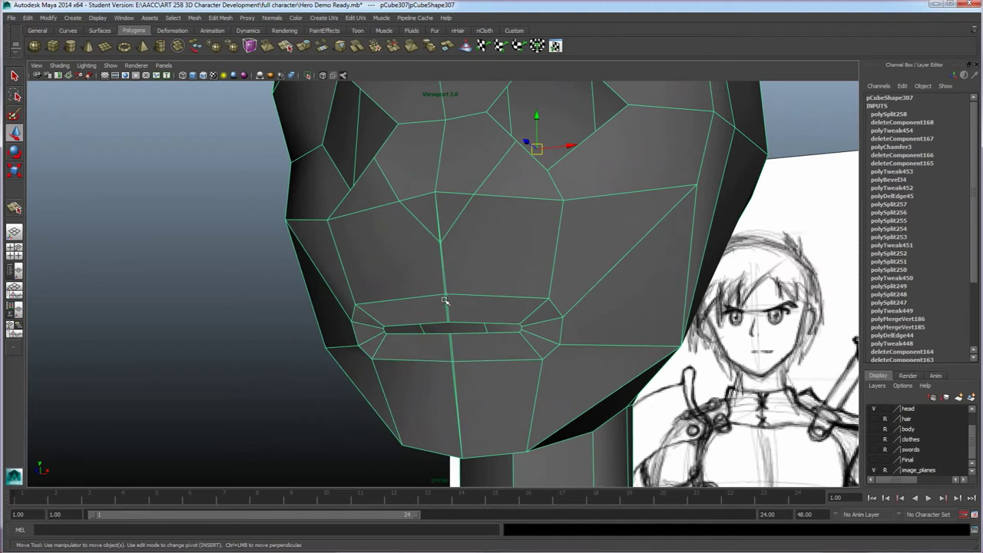
pyautogui.scroll(5, 456, 289)
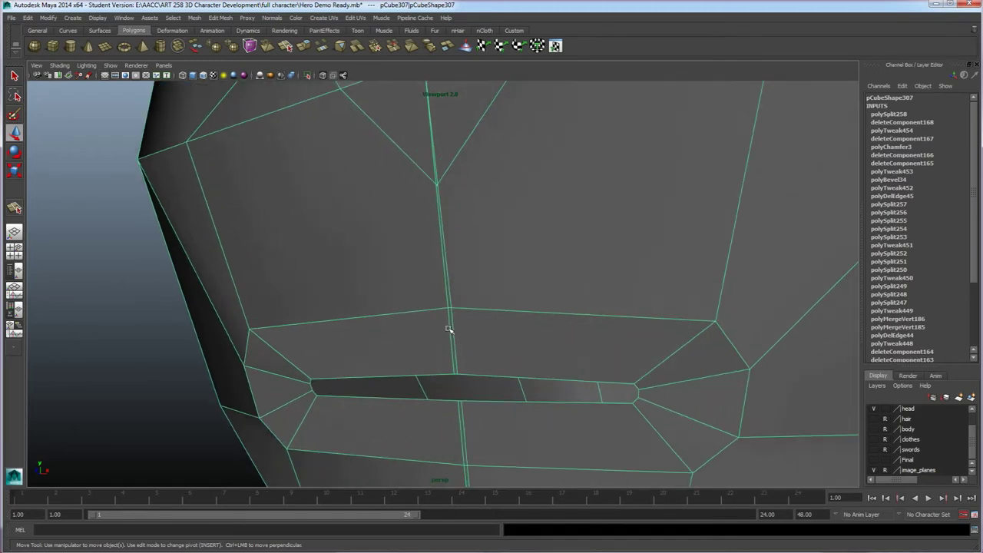
pyautogui.moveTo(512, 310); pyautogui.dragTo(483, 311, button='right')
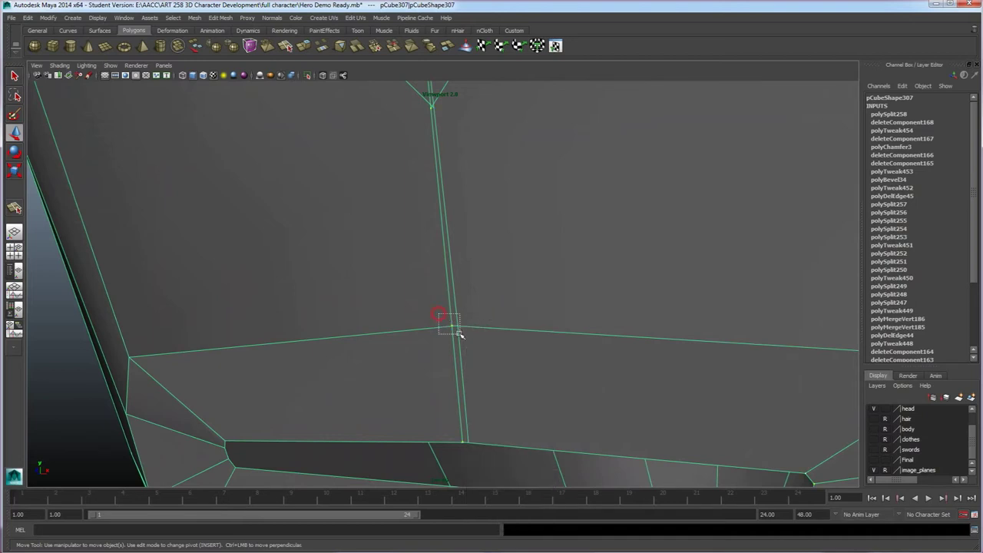
pyautogui.click(454, 326)
pyautogui.moveTo(483, 326); pyautogui.dragTo(507, 329)
pyautogui.hotkey('ctrl', 'z')
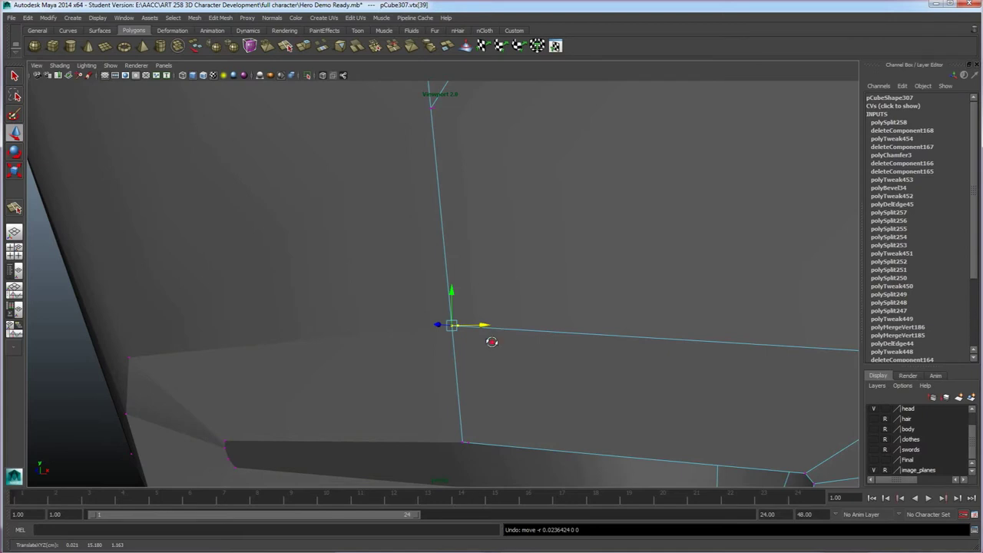
# - Move the upper lip's centre-line vertex to X 0 and check the other centre-line vertices around the mouth
pyautogui.press('[')
pyautogui.press('[')
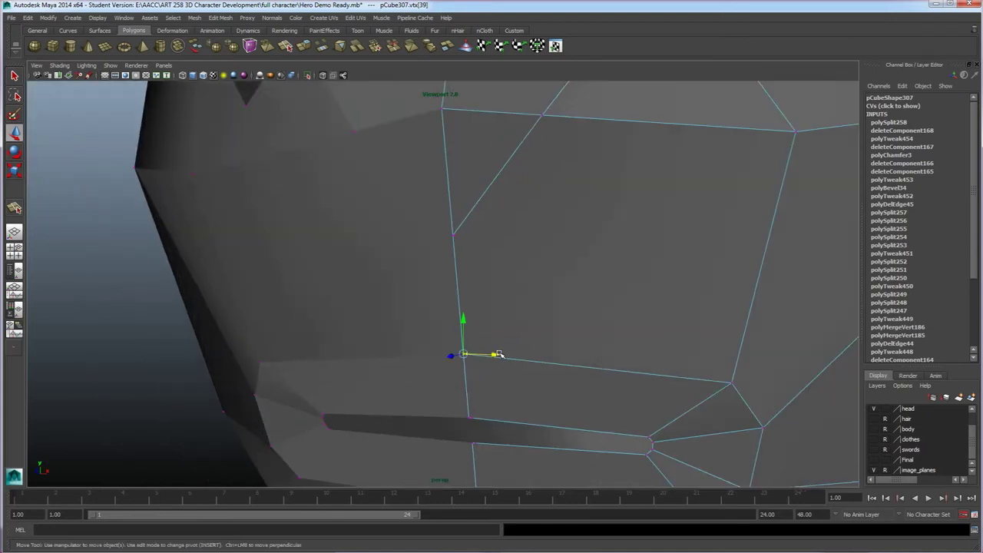
pyautogui.moveTo(497, 355); pyautogui.dragTo(499, 355)
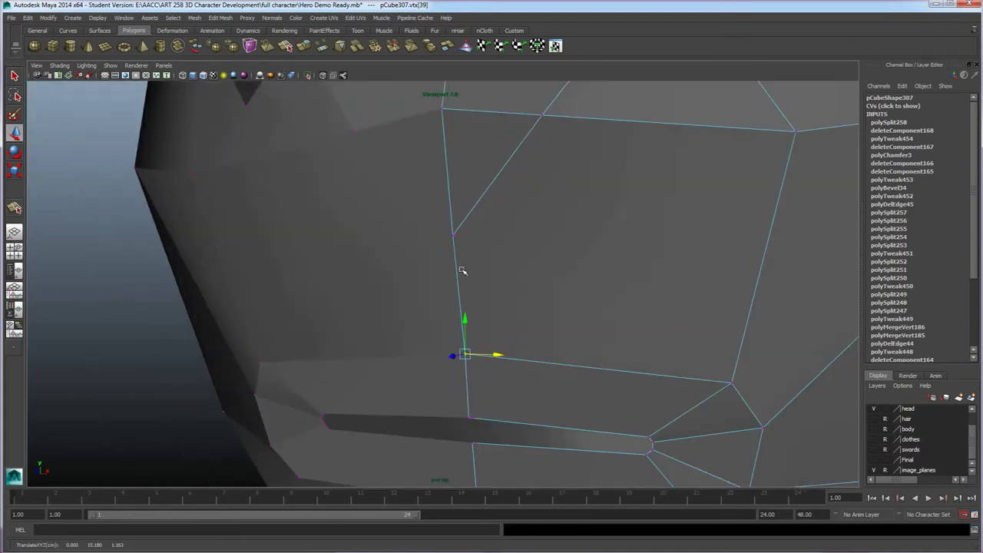
pyautogui.click(453, 237)
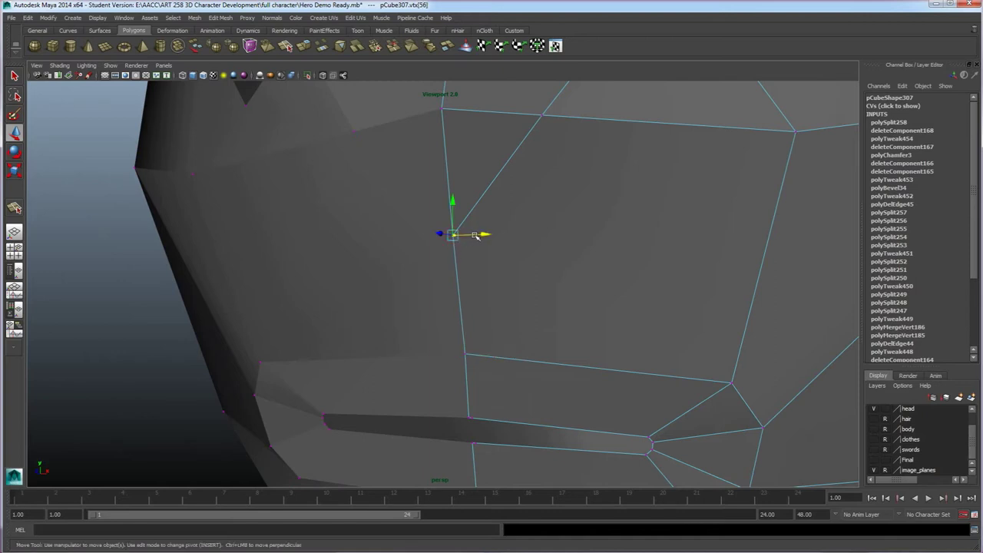
pyautogui.click(467, 416)
pyautogui.click(472, 442)
pyautogui.keyDown('alt'); pyautogui.moveTo(512, 439); pyautogui.dragTo(510, 308); pyautogui.keyUp('alt')
pyautogui.click(476, 308)
pyautogui.moveTo(508, 386)
pyautogui.keyDown('alt'); pyautogui.mouseDown()
pyautogui.moveTo(496, 324)
pyautogui.moveTo(496, 412)
pyautogui.moveTo(500, 371)
pyautogui.mouseUp(); pyautogui.keyUp('alt')
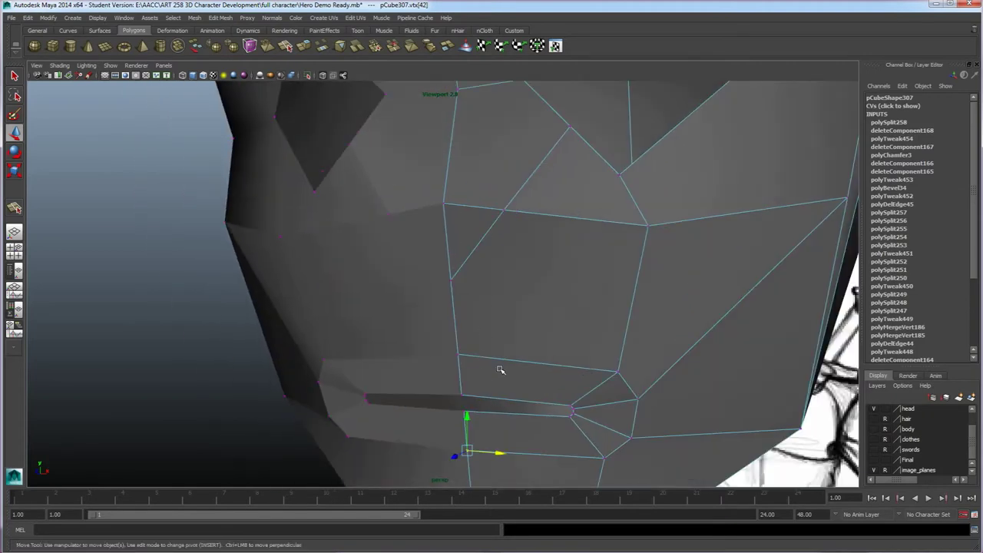
# - Split a new edge from the eye outline's upper outer edge to the outer brow vertex at the temple
pyautogui.scroll(-6, 540, 297)
pyautogui.keyDown('alt'); pyautogui.moveTo(543, 170); pyautogui.dragTo(528, 249, button='middle'); pyautogui.keyUp('alt')
pyautogui.moveTo(526, 244)
pyautogui.mouseDown(button='right')
pyautogui.moveTo(548, 229)
pyautogui.moveTo(539, 229)
pyautogui.mouseUp(button='right')
pyautogui.click(540, 228)
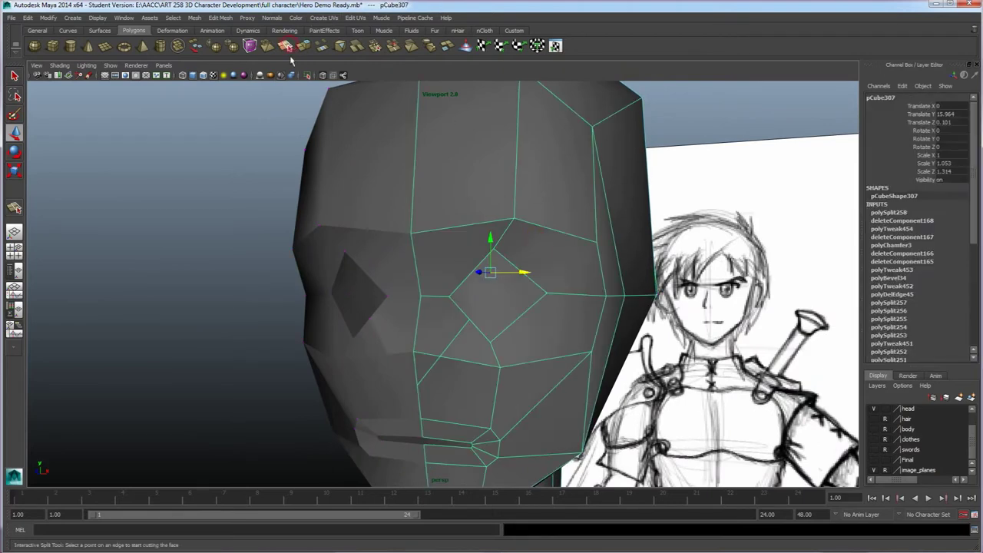
pyautogui.click(287, 46)
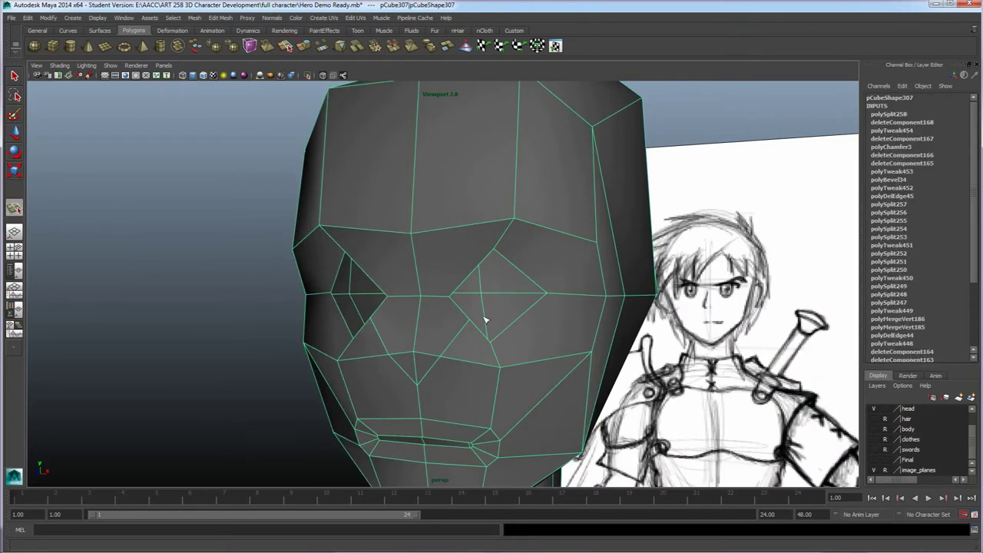
pyautogui.click(521, 273)
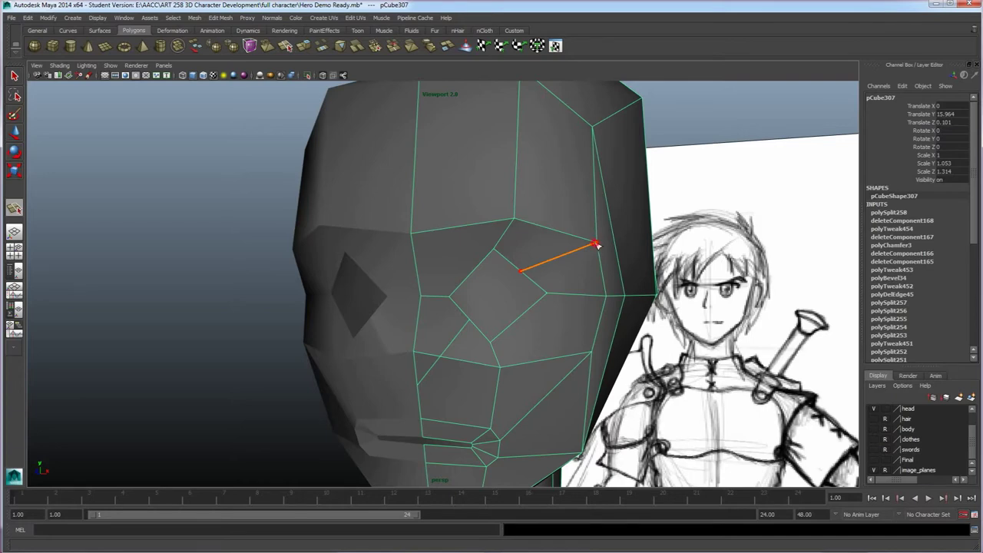
pyautogui.press('Return')
pyautogui.press('w')
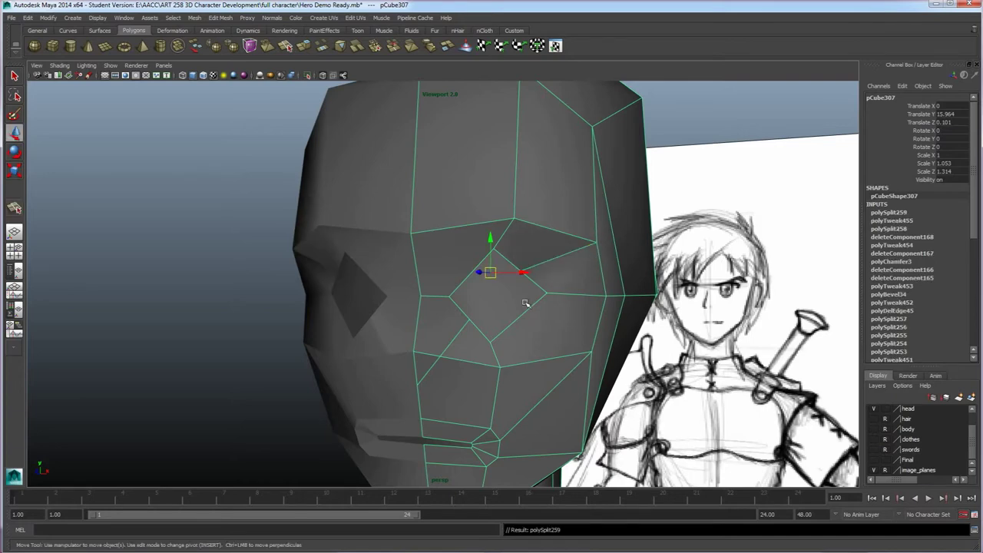
# - Split a new edge from the eye outline's lower outer edge to the outer cheek vertex
pyautogui.press('y')
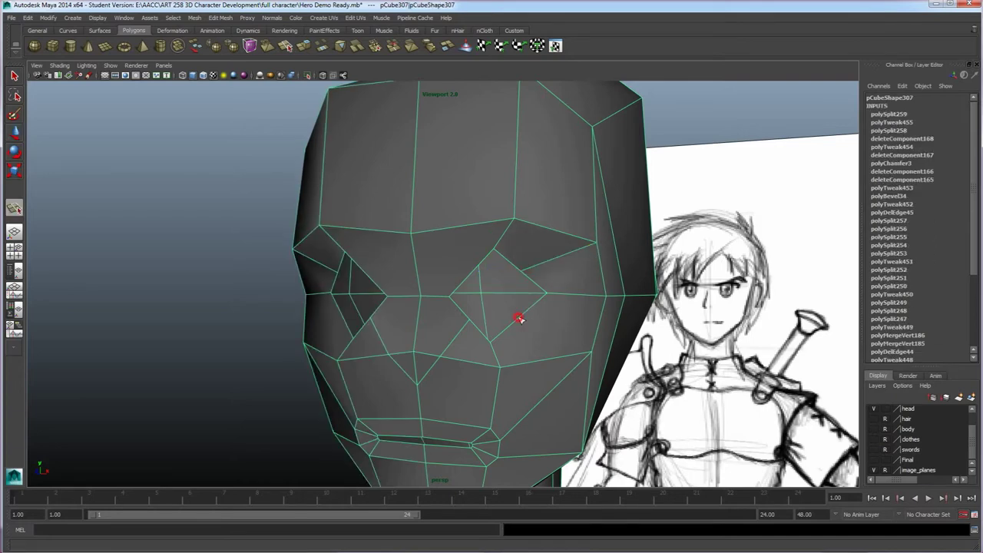
pyautogui.click(519, 318)
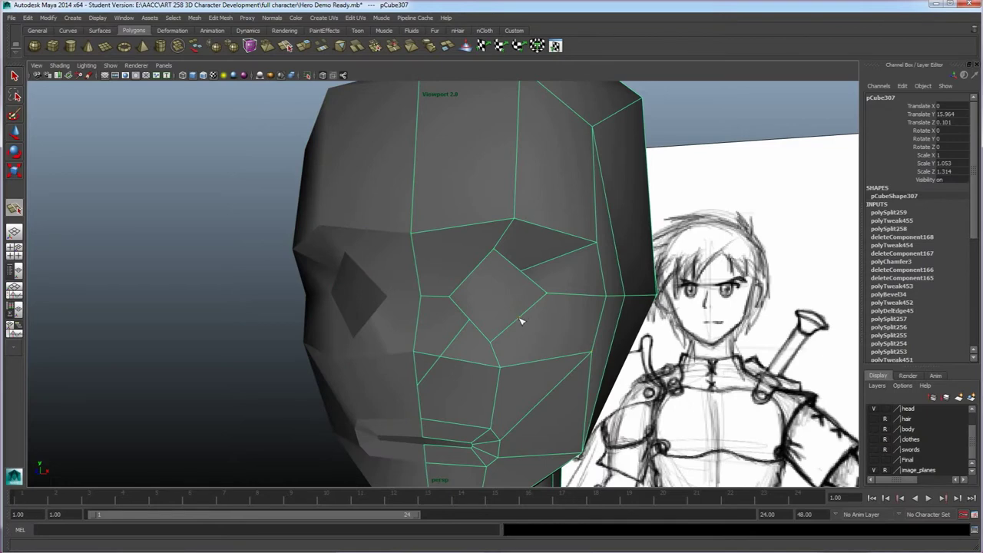
pyautogui.click(591, 354)
pyautogui.press('Return')
pyautogui.press('w')
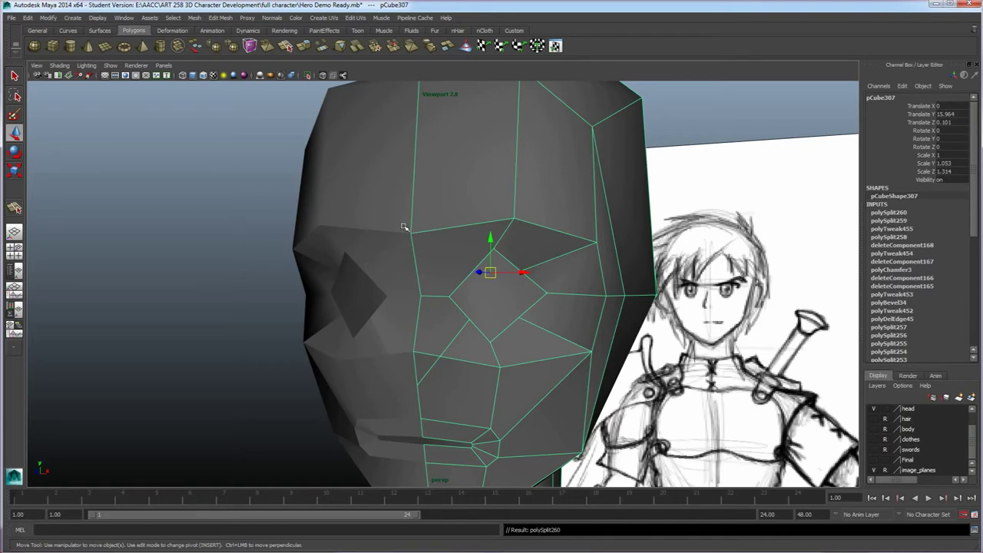
# - Split an edge from the eye outline's upper inner edge through the brow and forehead to the rear crown vertex
pyautogui.keyDown('alt'); pyautogui.moveTo(464, 256); pyautogui.dragTo(461, 232); pyautogui.keyUp('alt')
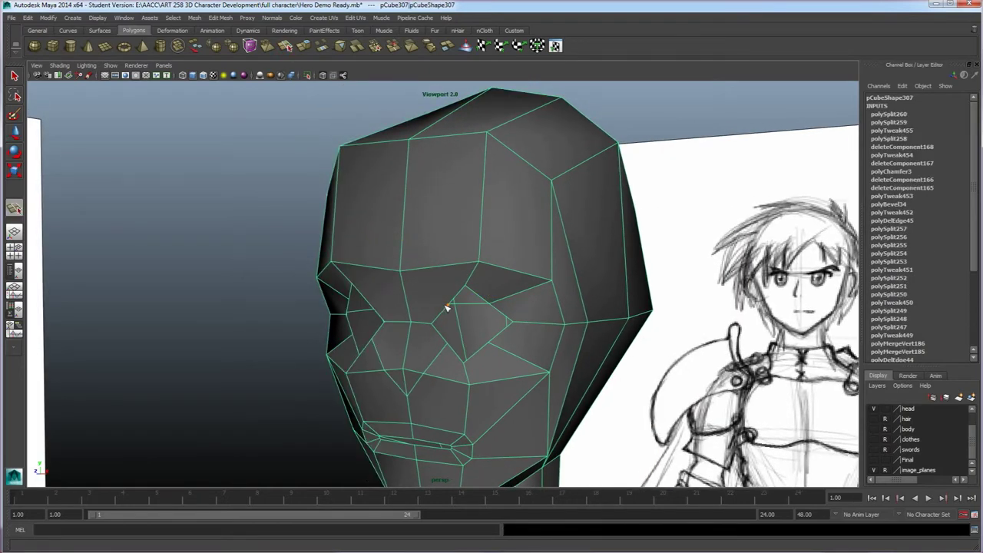
pyautogui.click(436, 269)
pyautogui.click(450, 136)
pyautogui.keyDown('alt'); pyautogui.moveTo(450, 137); pyautogui.dragTo(453, 184); pyautogui.keyUp('alt')
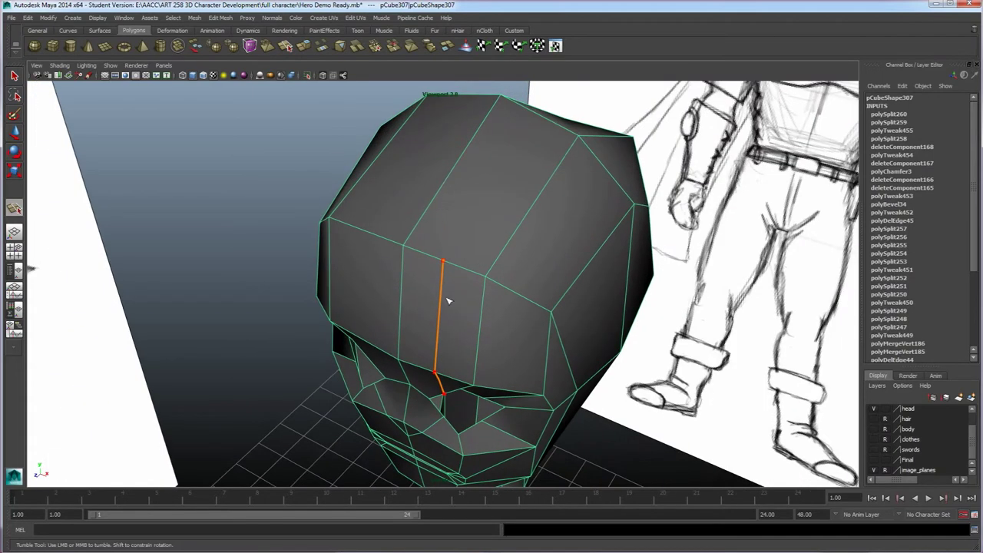
pyautogui.click(577, 138)
pyautogui.press('w')
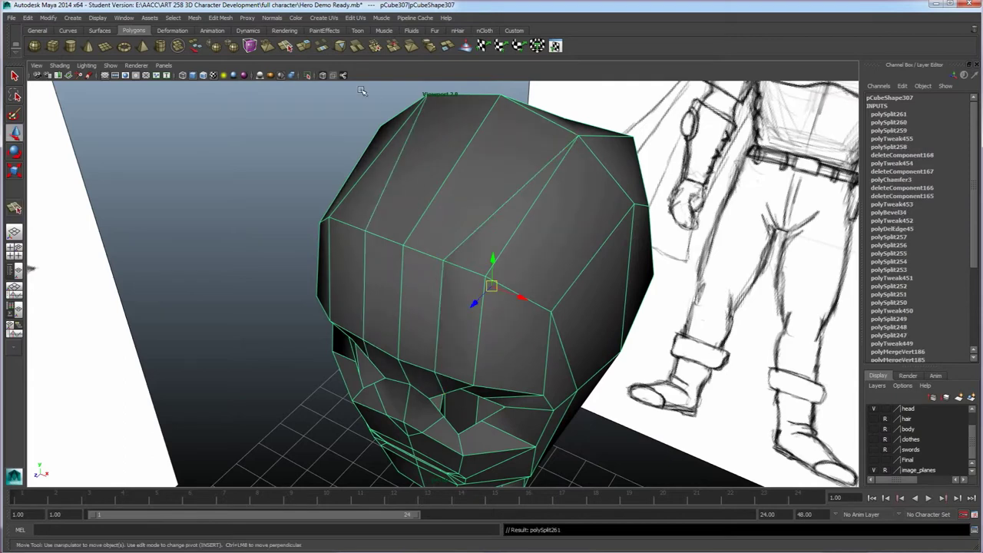
# - Split an edge across the crown from the new diagonal edge to the head's centre line
pyautogui.press('y')
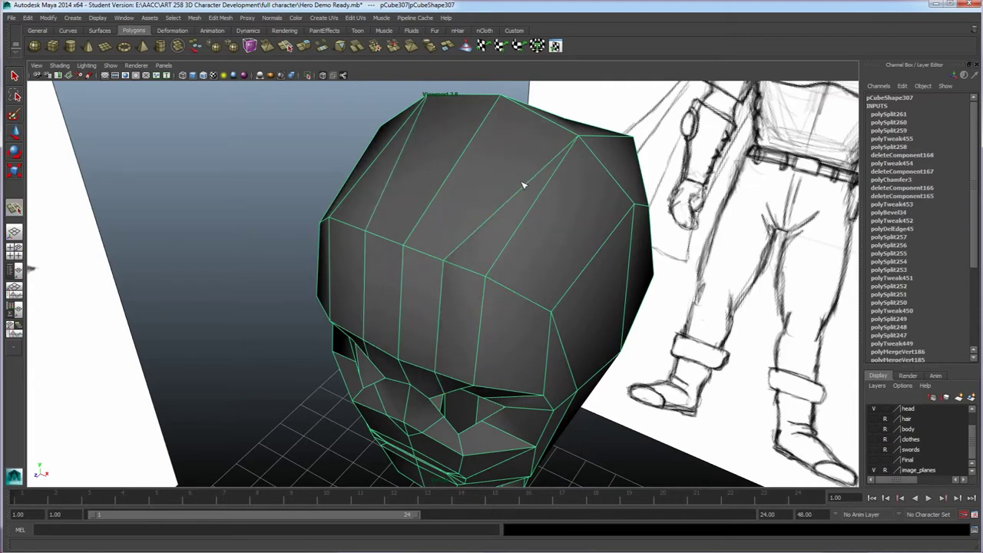
pyautogui.click(523, 187)
pyautogui.click(463, 159)
pyautogui.press('w')
pyautogui.keyDown('alt'); pyautogui.moveTo(477, 234); pyautogui.dragTo(461, 267); pyautogui.keyUp('alt')
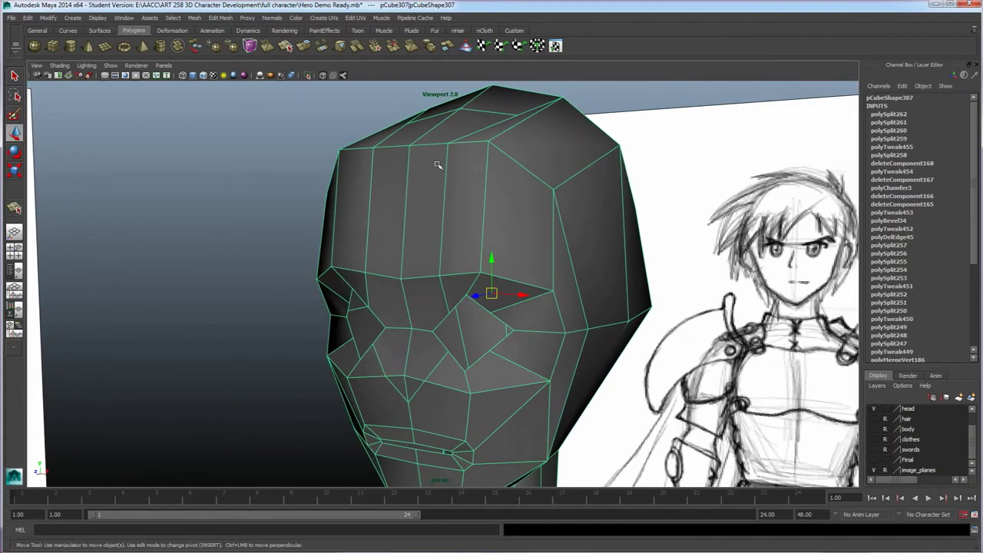
# - Move the new crown vertex inward along X toward the centre line to even out the top of the head
pyautogui.moveTo(449, 180)
pyautogui.keyDown('alt'); pyautogui.mouseDown()
pyautogui.moveTo(454, 222)
pyautogui.moveTo(442, 188)
pyautogui.mouseUp(); pyautogui.keyUp('alt')
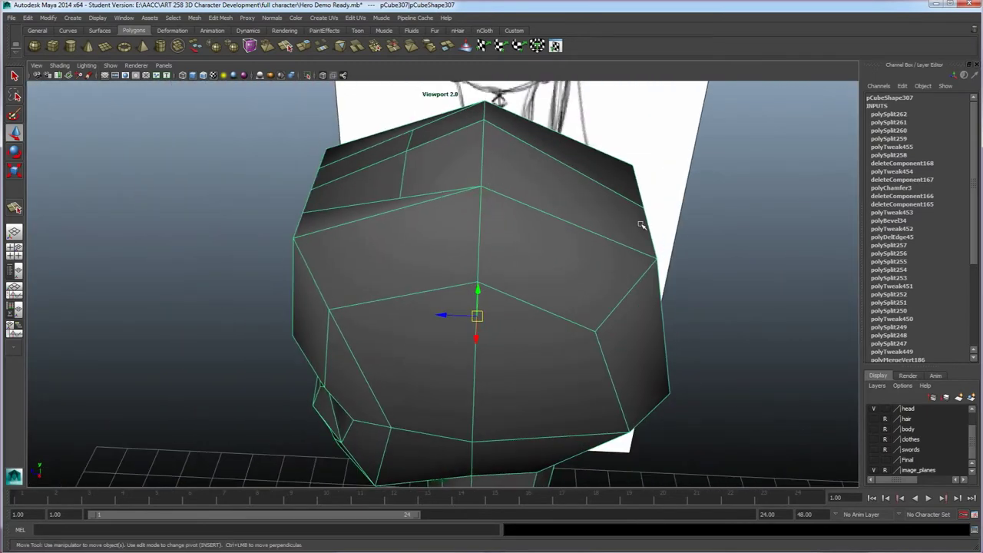
pyautogui.keyDown('alt'); pyautogui.moveTo(428, 192); pyautogui.dragTo(519, 186); pyautogui.keyUp('alt')
pyautogui.moveTo(527, 181); pyautogui.dragTo(497, 181, button='right')
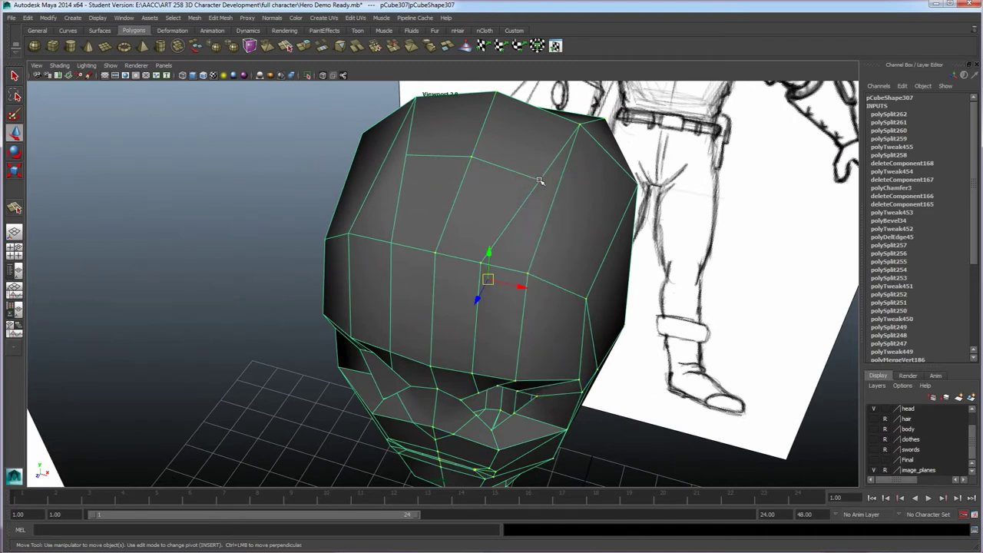
pyautogui.click(539, 179)
pyautogui.moveTo(558, 182); pyautogui.dragTo(520, 141)
pyautogui.moveTo(488, 186)
pyautogui.keyDown('alt'); pyautogui.mouseDown()
pyautogui.moveTo(459, 160)
pyautogui.moveTo(506, 157)
pyautogui.moveTo(484, 228)
pyautogui.moveTo(497, 187)
pyautogui.mouseUp(); pyautogui.keyUp('alt')
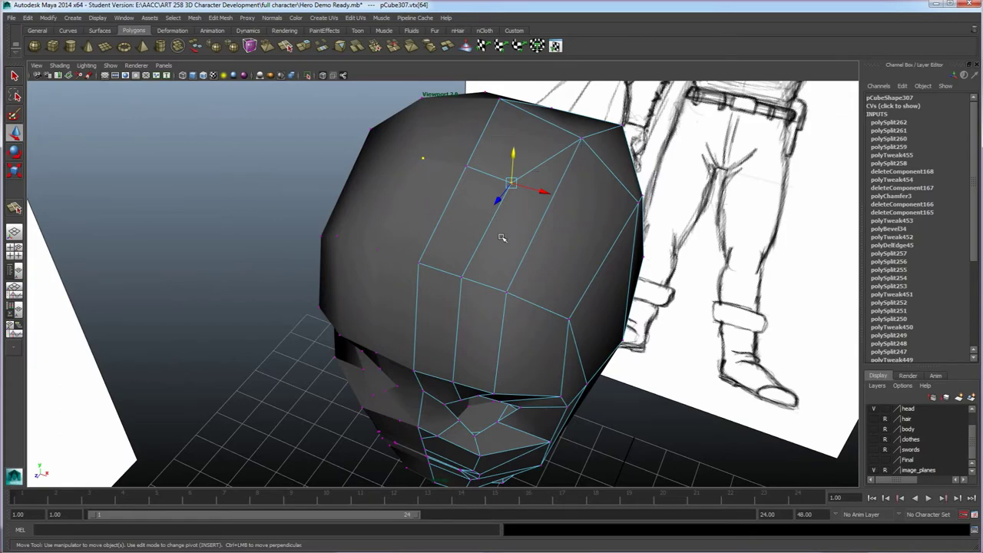
pyautogui.moveTo(498, 243)
pyautogui.keyDown('alt'); pyautogui.mouseDown()
pyautogui.moveTo(461, 325)
pyautogui.moveTo(435, 271)
pyautogui.mouseUp(); pyautogui.keyUp('alt')
# - Adjust the new inner brow vertex in depth along Z to shape the brow
pyautogui.moveTo(421, 226); pyautogui.dragTo(439, 209, button='right')
pyautogui.keyDown('alt'); pyautogui.moveTo(423, 284); pyautogui.dragTo(429, 246); pyautogui.keyUp('alt')
pyautogui.click(448, 205)
pyautogui.moveTo(434, 190); pyautogui.dragTo(406, 192, button='right')
pyautogui.click(406, 193)
pyautogui.keyDown('alt'); pyautogui.moveTo(408, 195); pyautogui.dragTo(410, 158); pyautogui.keyUp('alt')
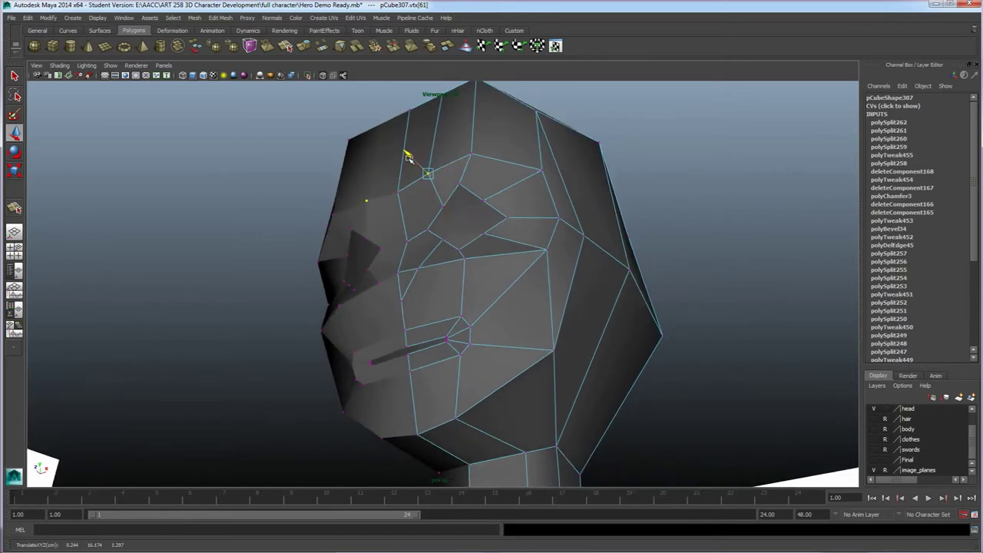
pyautogui.moveTo(499, 163)
pyautogui.keyDown('alt'); pyautogui.mouseDown()
pyautogui.moveTo(520, 216)
pyautogui.moveTo(473, 336)
pyautogui.moveTo(461, 340)
pyautogui.moveTo(496, 344)
pyautogui.moveTo(450, 323)
pyautogui.mouseUp(); pyautogui.keyUp('alt')
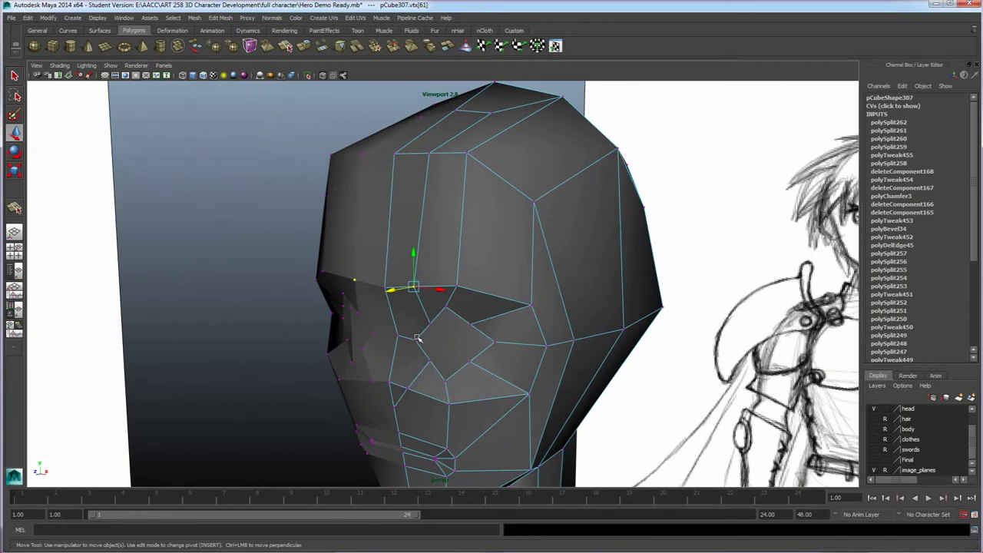
# - Insert an edge loop across the middle of the forehead and down the side of the face
pyautogui.scroll(-3, 450, 345)
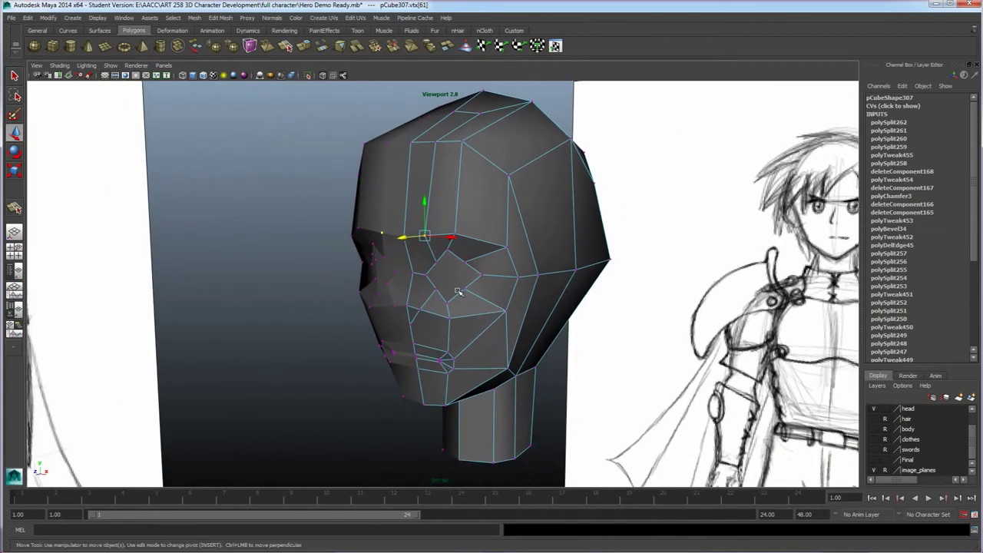
pyautogui.keyDown('alt'); pyautogui.moveTo(470, 282); pyautogui.dragTo(482, 280); pyautogui.keyUp('alt')
pyautogui.keyDown('alt'); pyautogui.moveTo(489, 314); pyautogui.dragTo(498, 301); pyautogui.keyUp('alt')
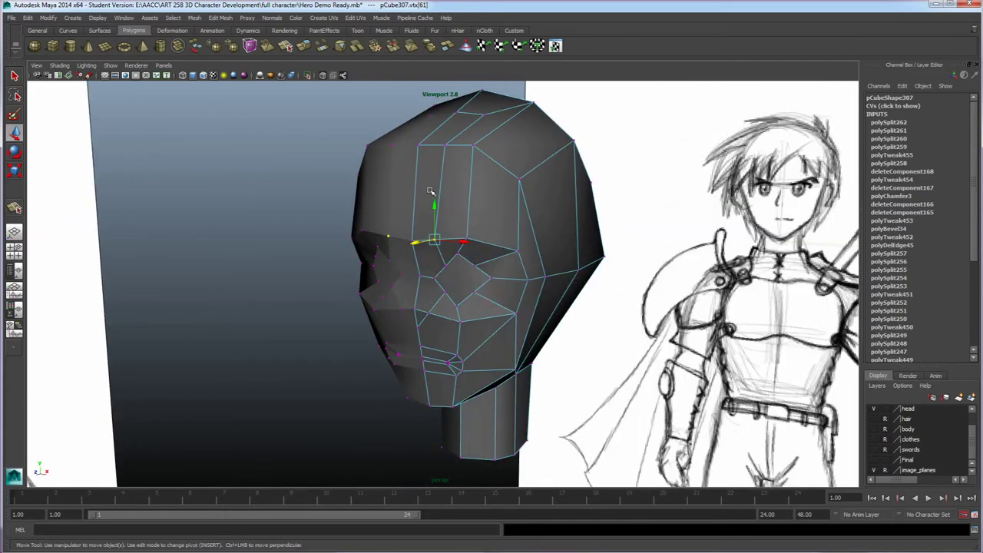
pyautogui.click(328, 221)
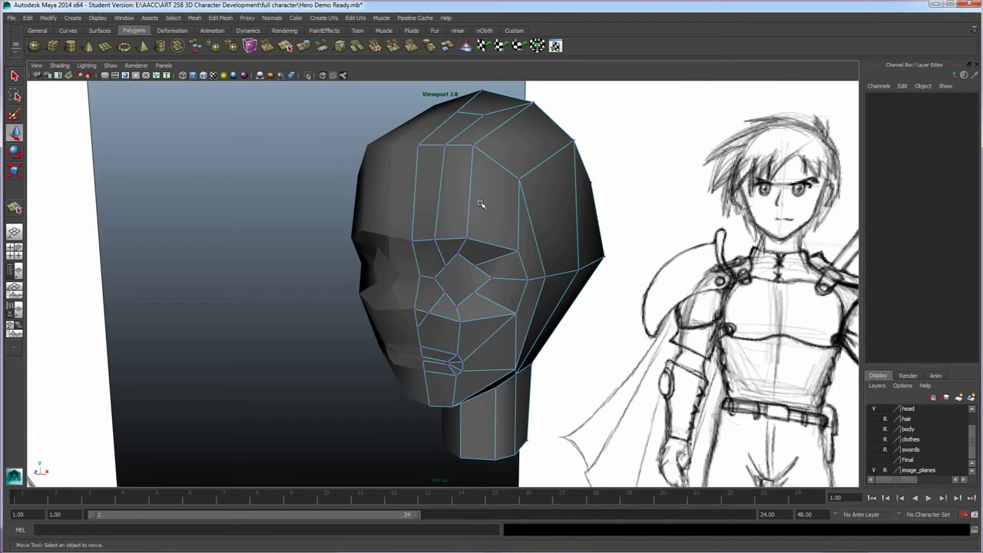
pyautogui.click(220, 18)
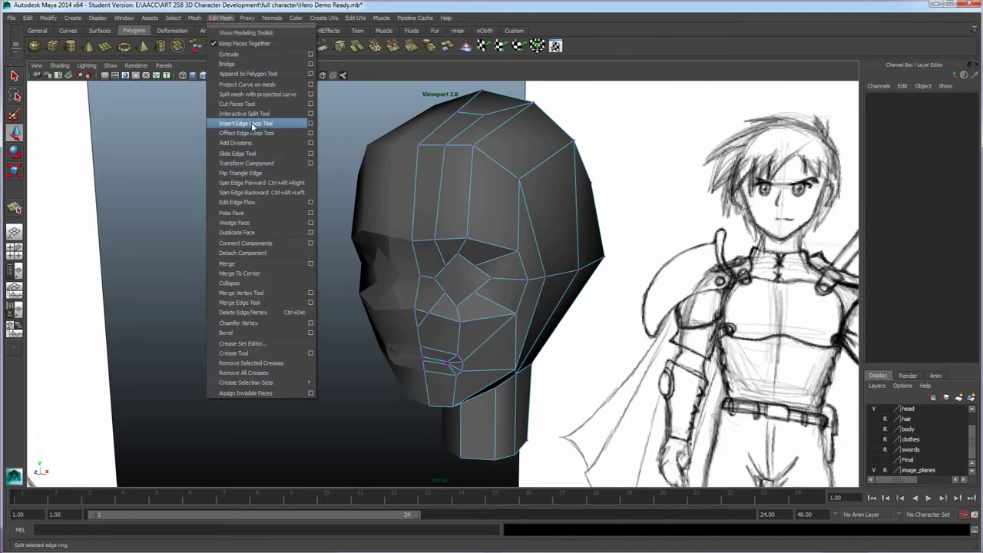
pyautogui.click(251, 124)
pyautogui.moveTo(417, 190)
pyautogui.mouseDown()
pyautogui.moveTo(423, 208)
pyautogui.moveTo(421, 177)
pyautogui.moveTo(421, 222)
pyautogui.moveTo(425, 193)
pyautogui.mouseUp()
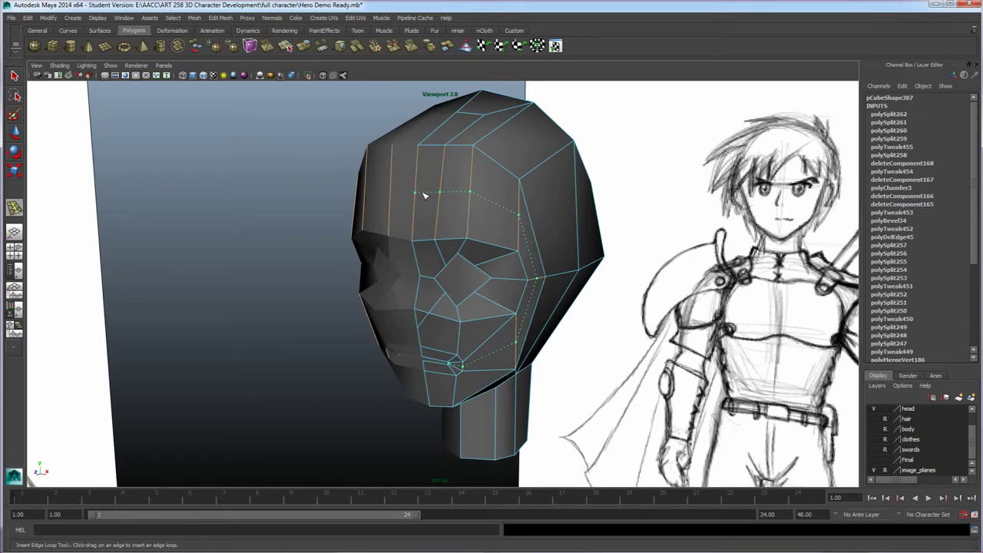
pyautogui.moveTo(425, 195); pyautogui.dragTo(425, 195)
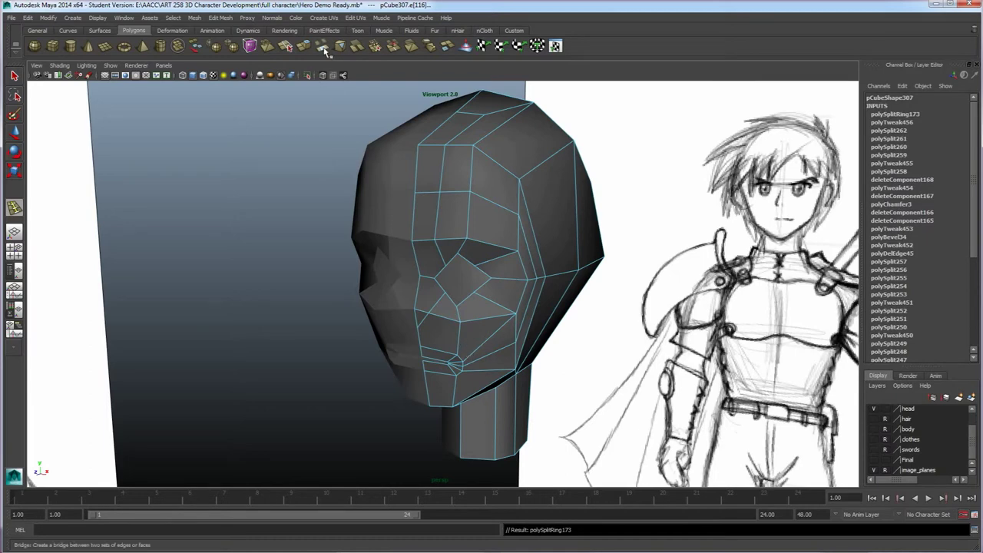
# - Split an edge from the inner brow vertex down beside the nose bridge and nose to the upper lip's mouth edge
pyautogui.click(286, 46)
pyautogui.click(460, 255)
pyautogui.scroll(5, 472, 298)
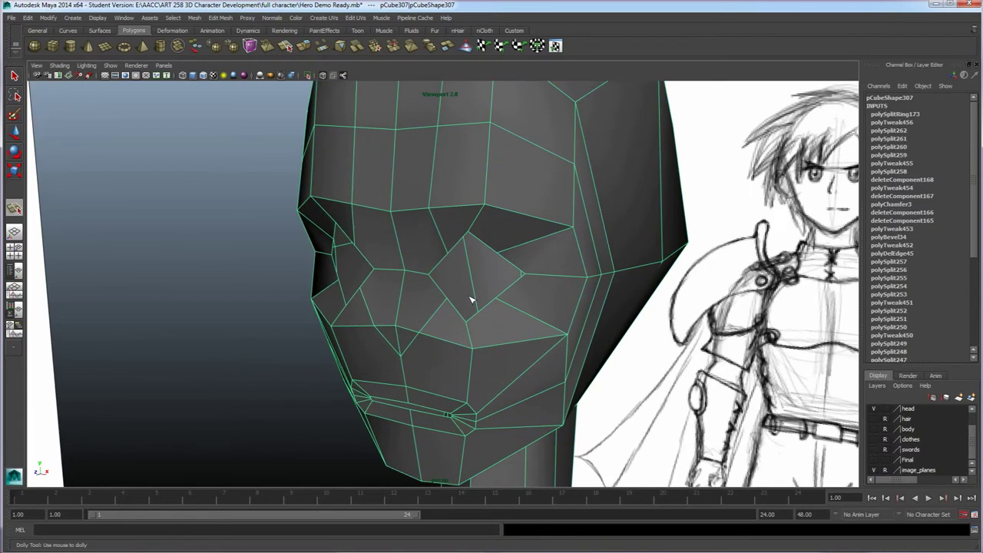
pyautogui.keyDown('alt'); pyautogui.moveTo(457, 321); pyautogui.dragTo(472, 314); pyautogui.keyUp('alt')
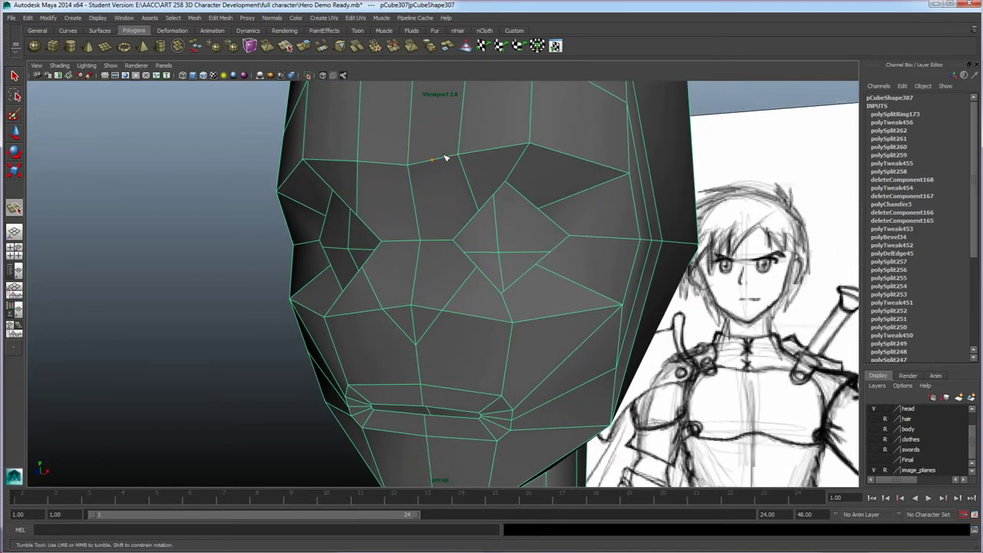
pyautogui.click(438, 240)
pyautogui.click(442, 306)
pyautogui.moveTo(443, 309); pyautogui.dragTo(434, 311)
pyautogui.click(429, 328)
pyautogui.click(439, 388)
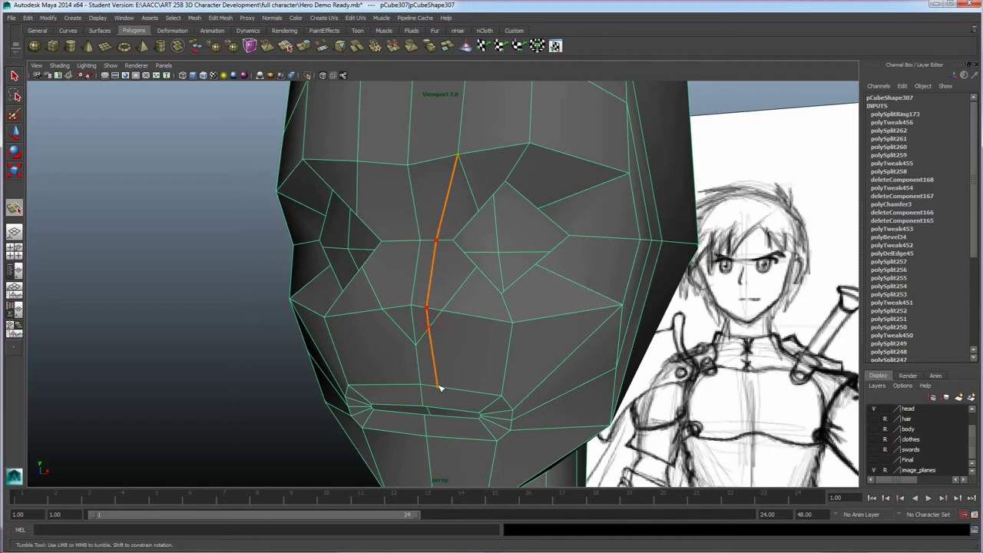
pyautogui.click(439, 407)
pyautogui.moveTo(440, 407); pyautogui.dragTo(443, 408)
pyautogui.press('w')
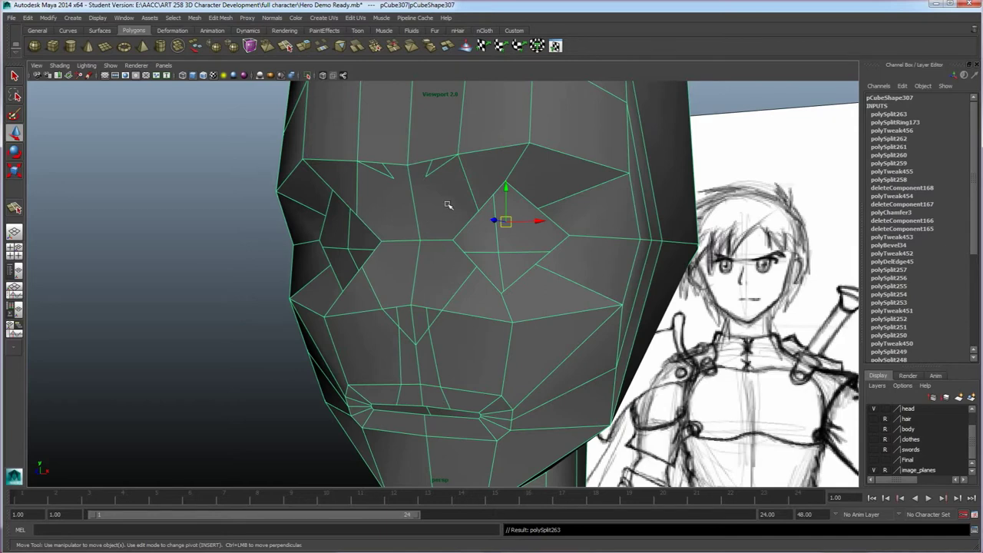
# - Try to split an edge from the side of the nose up through the eye line to the short brow edge
pyautogui.keyDown('alt'); pyautogui.moveTo(461, 228); pyautogui.dragTo(456, 232); pyautogui.keyUp('alt')
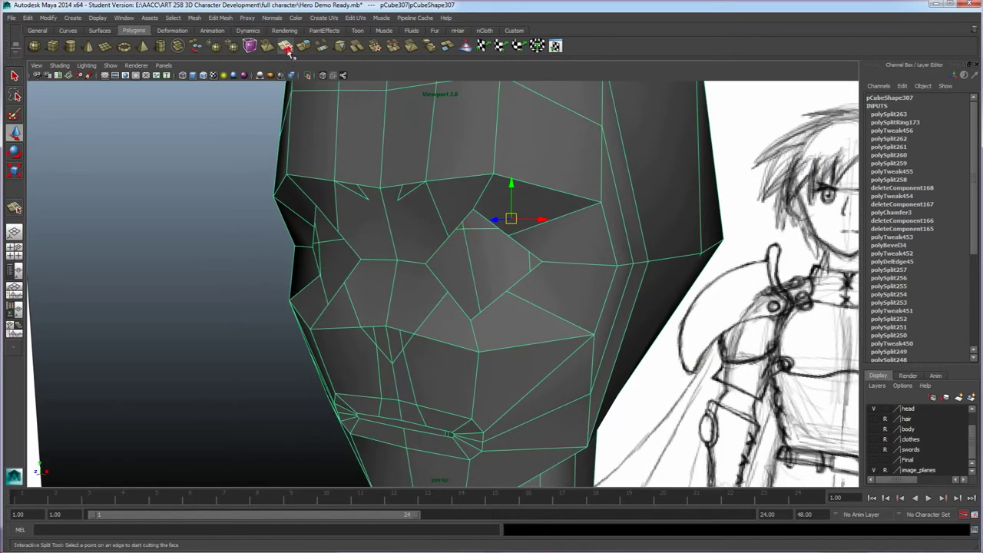
pyautogui.click(286, 47)
pyautogui.click(401, 330)
pyautogui.click(411, 263)
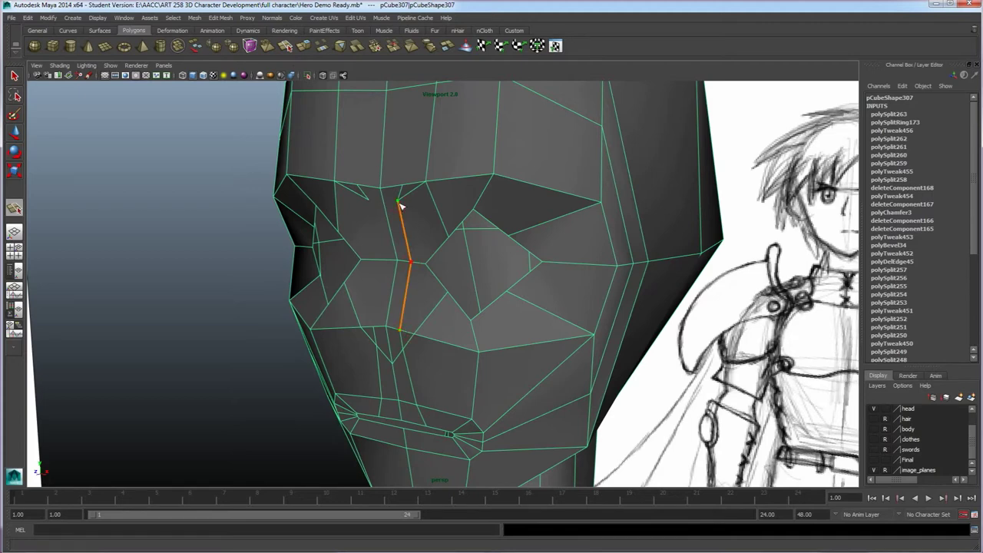
pyautogui.press('Return')
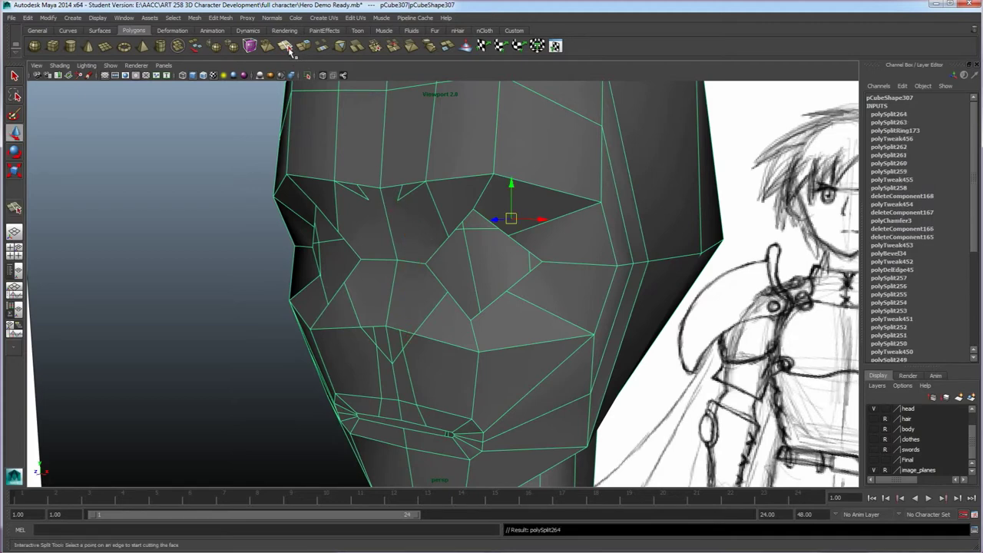
# - Try to split edges from the nose base up to the eye line and on to the short brow edge
pyautogui.click(288, 48)
pyautogui.click(401, 331)
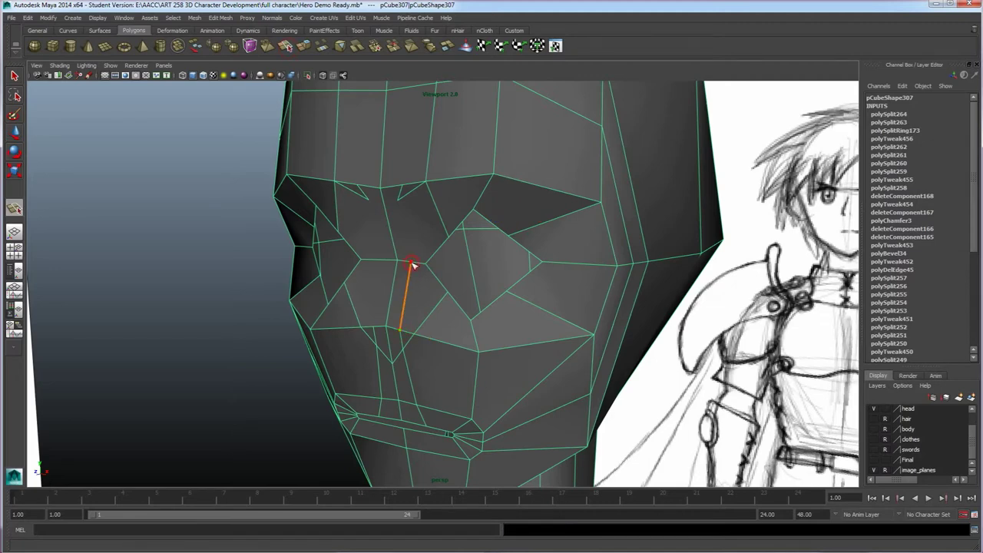
pyautogui.press('Return')
pyautogui.keyDown('alt'); pyautogui.moveTo(420, 314); pyautogui.dragTo(443, 308); pyautogui.keyUp('alt')
pyautogui.keyDown('alt'); pyautogui.moveTo(471, 259); pyautogui.dragTo(432, 249); pyautogui.keyUp('alt')
pyautogui.click(285, 46)
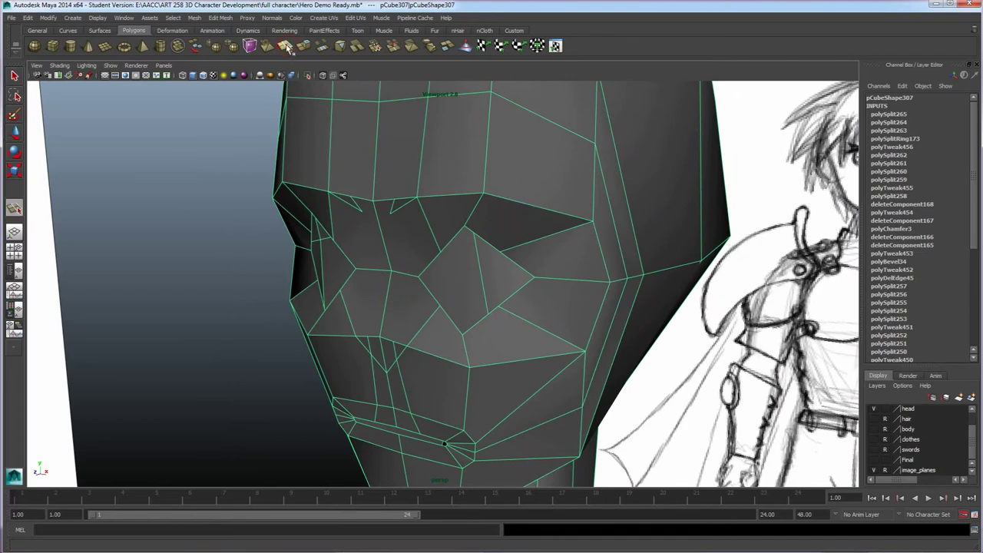
pyautogui.click(419, 274)
pyautogui.press('w')
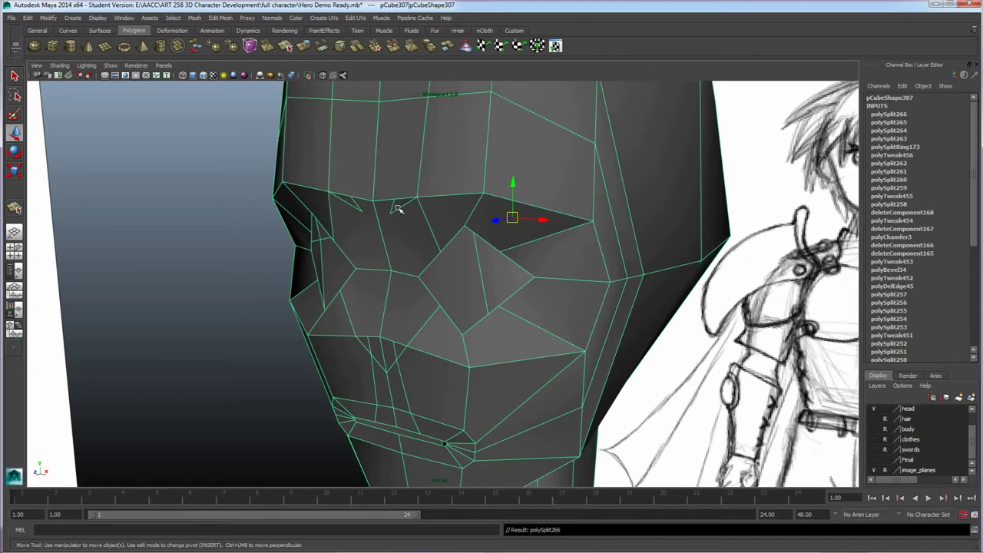
# - Undo the last four edge splits beside the nose and at the inner brow
pyautogui.hotkey('ctrl', 'z')
pyautogui.hotkey('ctrl', 'z')
pyautogui.hotkey('ctrl', 'z')
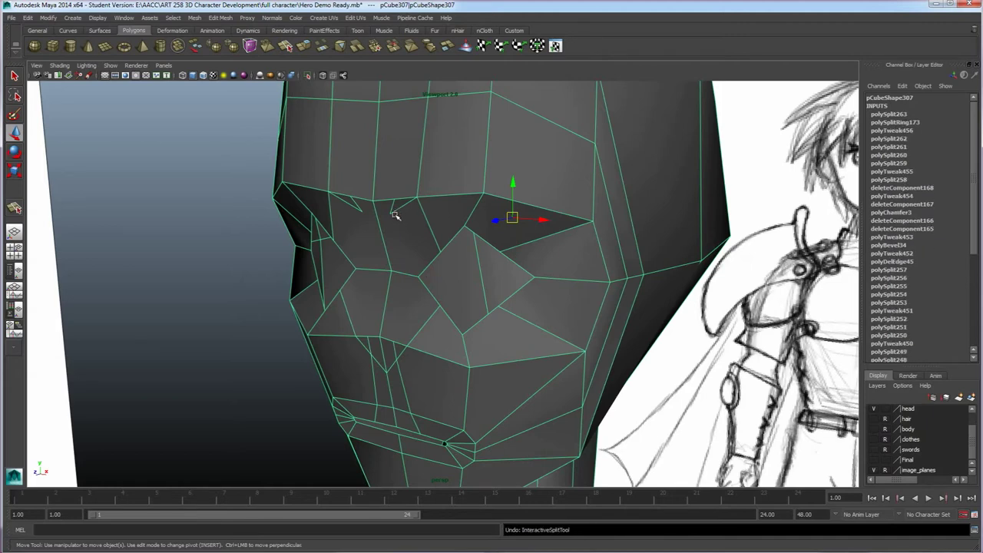
pyautogui.hotkey('ctrl', 'z')
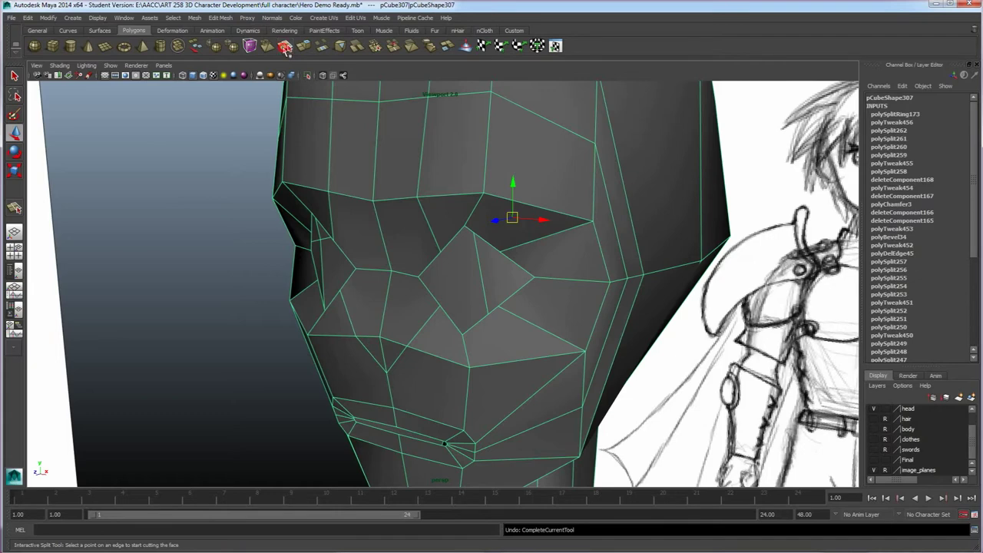
# - Split edges from the upper lip's mouth edge up to the nose base line and on to the inner eye corner
pyautogui.click(286, 46)
pyautogui.keyDown('alt'); pyautogui.moveTo(416, 391); pyautogui.dragTo(486, 408); pyautogui.keyUp('alt')
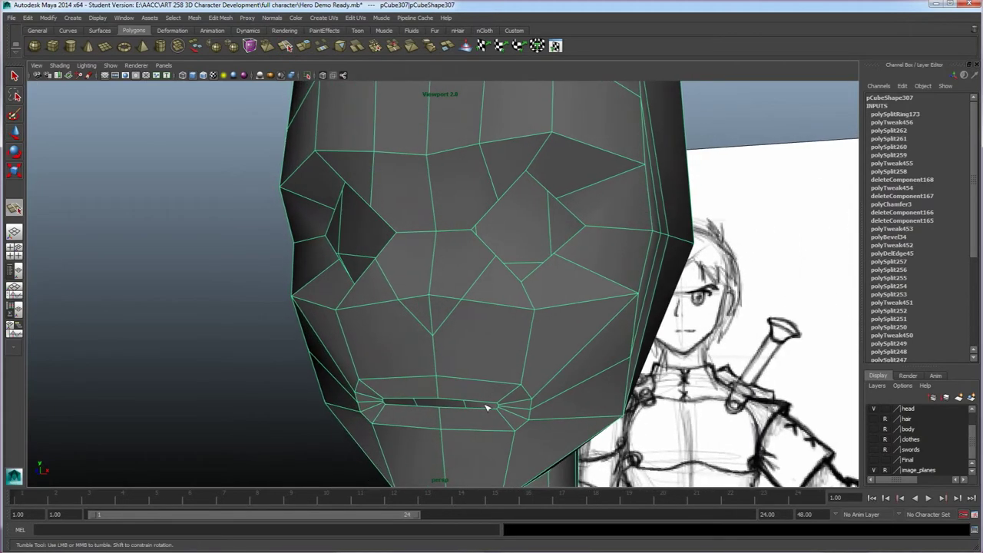
pyautogui.click(458, 400)
pyautogui.click(454, 379)
pyautogui.click(447, 319)
pyautogui.press('Return')
pyautogui.press('y')
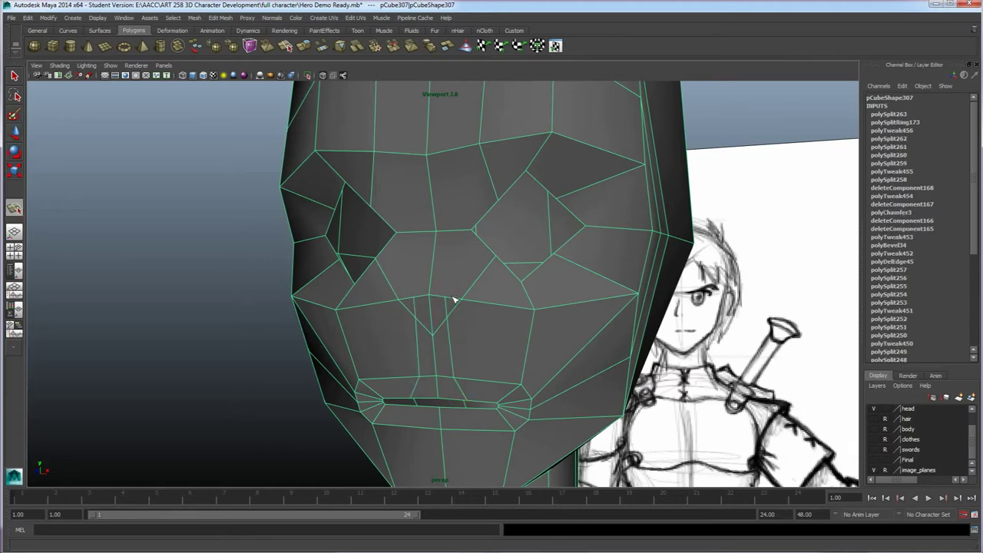
pyautogui.moveTo(457, 230); pyautogui.dragTo(470, 232)
pyautogui.press('Return')
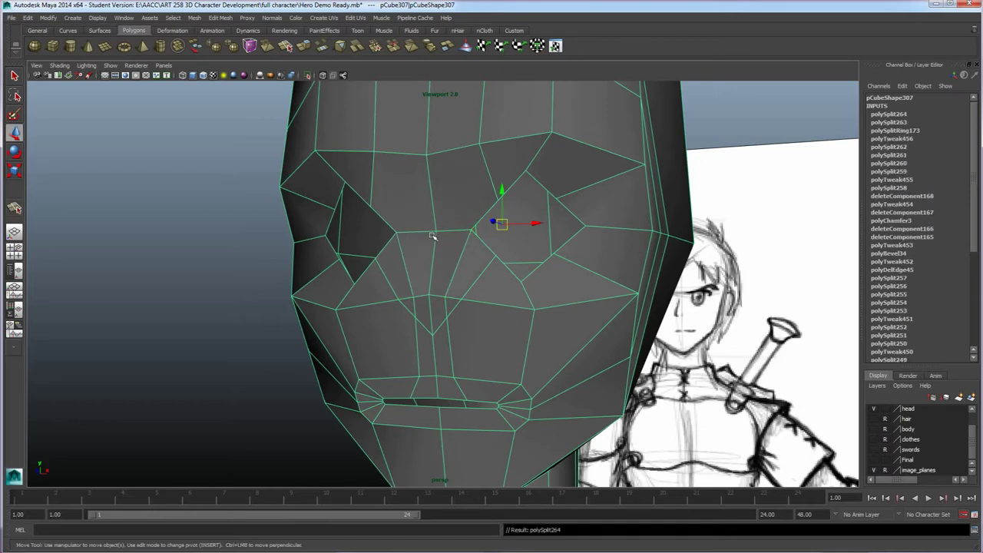
# - Try to split an edge between the brow line and the eye line beside the nose bridge
pyautogui.press('y')
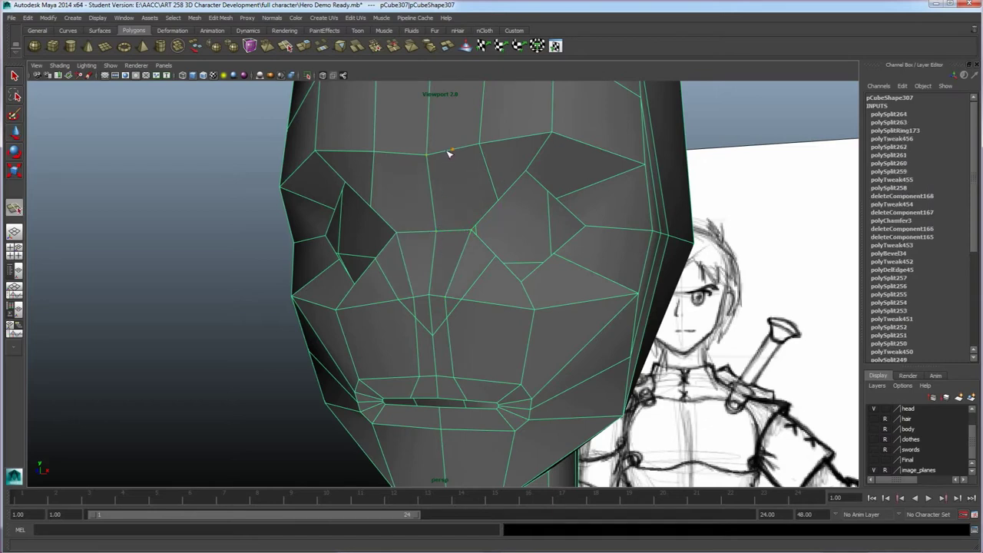
pyautogui.click(468, 231)
pyautogui.press('Return')
pyautogui.hotkey('ctrl', 'z')
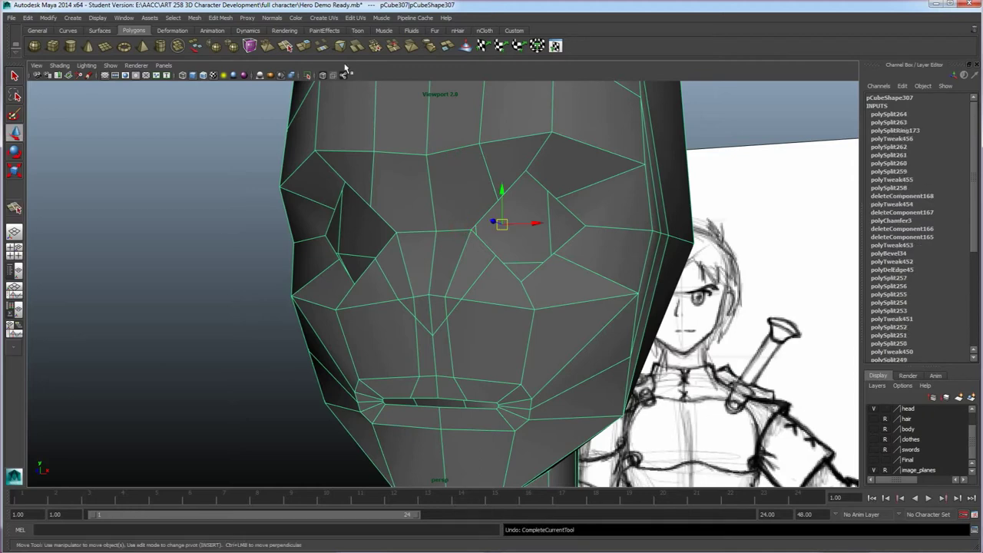
pyautogui.press('y')
pyautogui.click(453, 153)
pyautogui.press('Return')
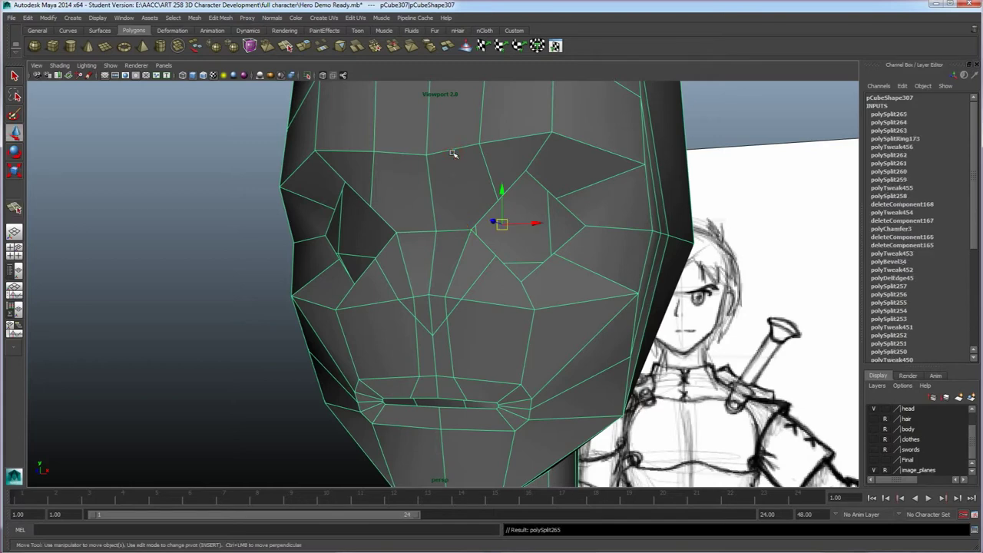
pyautogui.hotkey('ctrl', 'z')
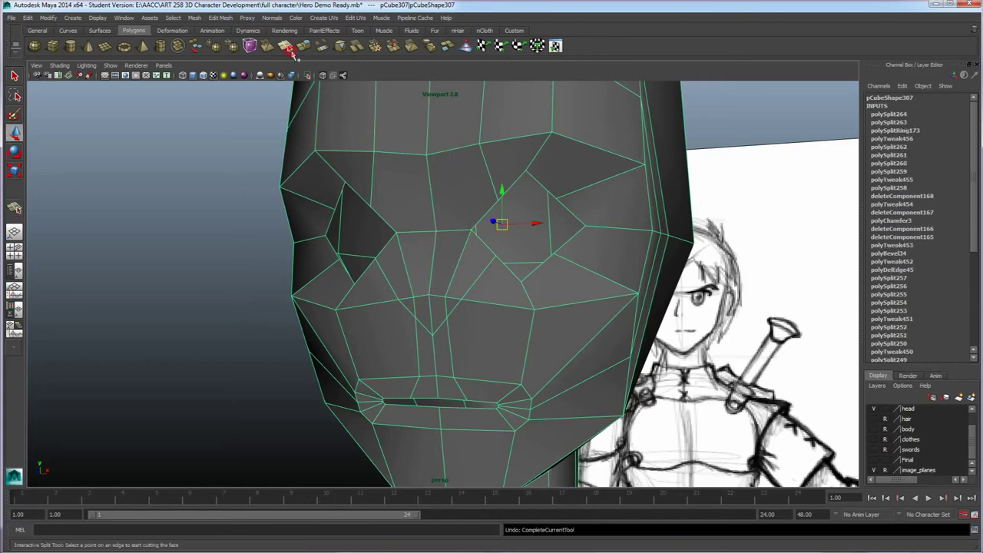
pyautogui.click(286, 46)
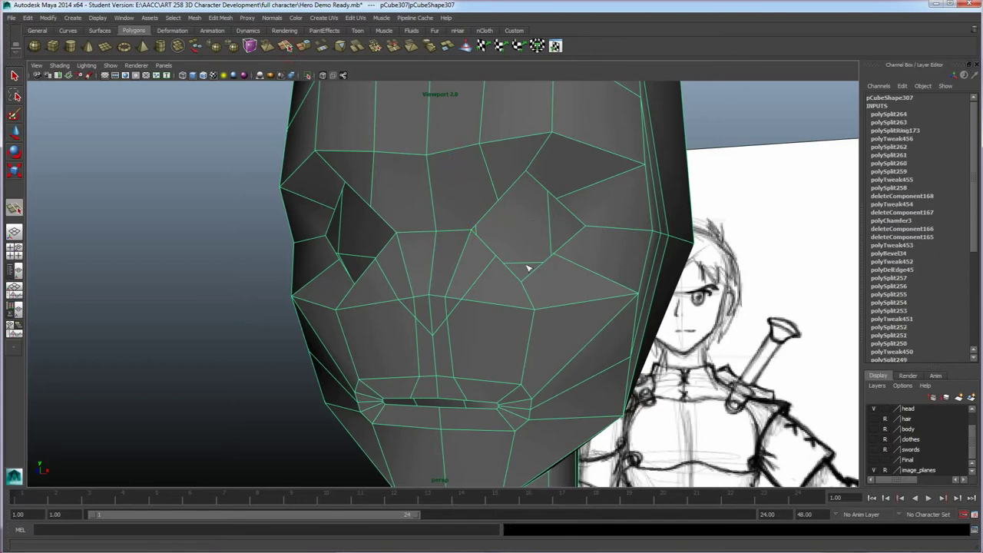
pyautogui.click(453, 233)
pyautogui.press('Return')
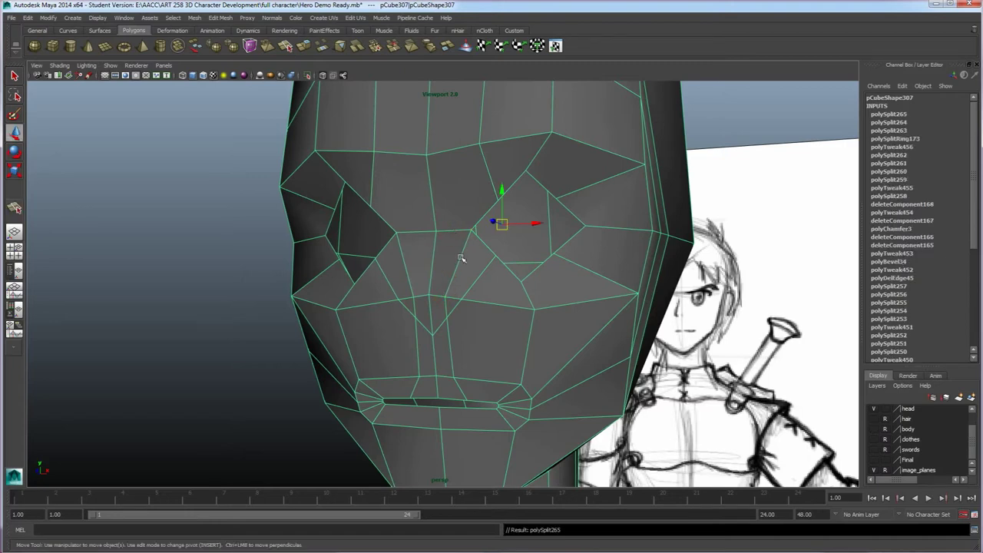
pyautogui.hotkey('ctrl', 'z')
# - Examine the head's vertices around the nose bridge, inner eye corner and brow
pyautogui.keyDown('alt'); pyautogui.moveTo(477, 261); pyautogui.dragTo(453, 261); pyautogui.keyUp('alt')
pyautogui.scroll(1, 474, 283)
pyautogui.moveTo(445, 242); pyautogui.dragTo(418, 244, button='right')
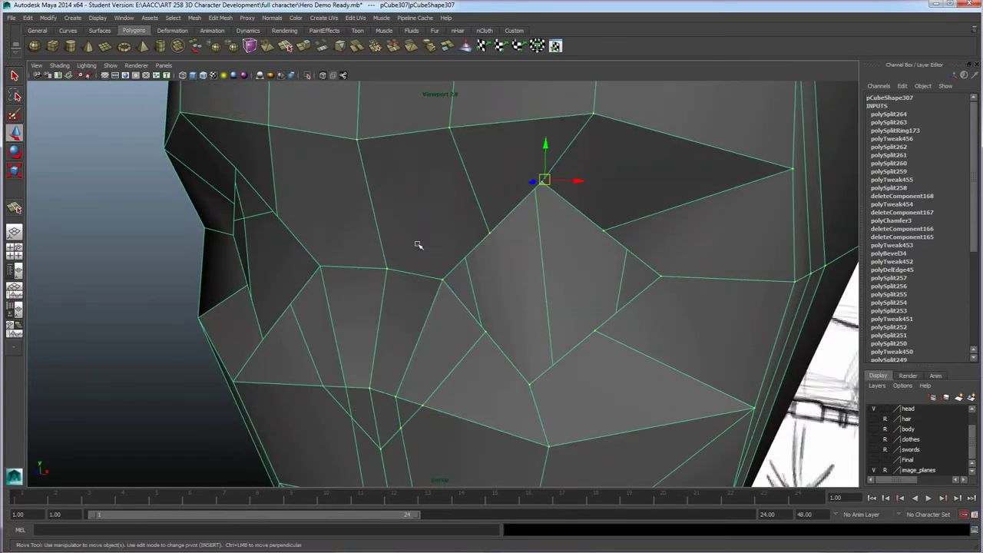
pyautogui.scroll(-2, 418, 243)
pyautogui.click(461, 220)
pyautogui.click(453, 206)
pyautogui.moveTo(458, 207); pyautogui.dragTo(429, 206, button='right')
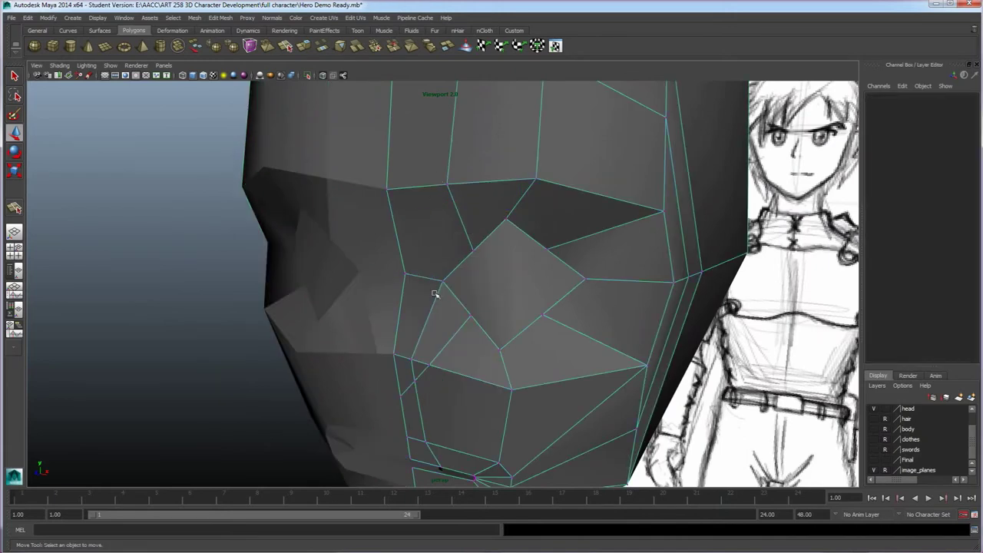
pyautogui.keyDown('alt'); pyautogui.moveTo(461, 390); pyautogui.dragTo(469, 391); pyautogui.keyUp('alt')
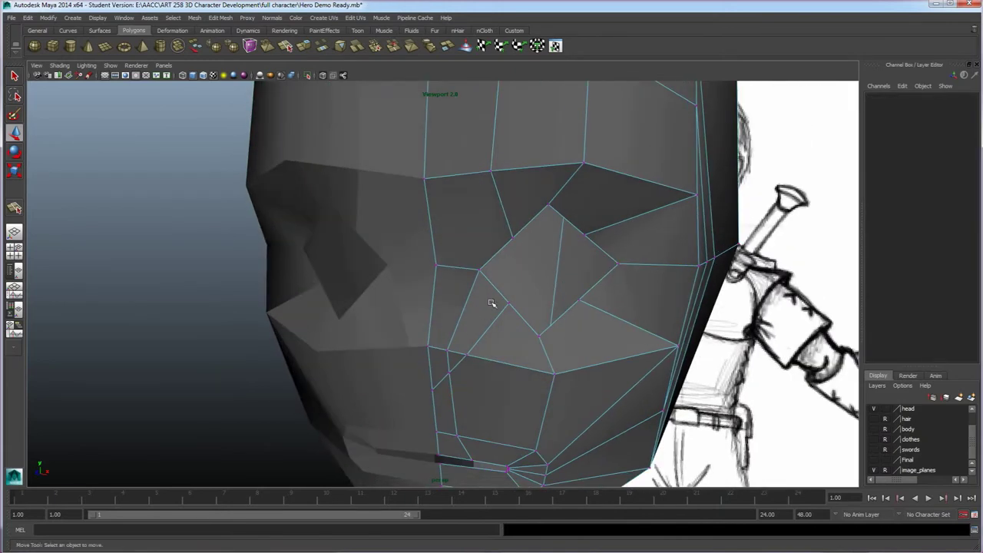
pyautogui.keyDown('alt'); pyautogui.moveTo(489, 307); pyautogui.dragTo(479, 303); pyautogui.keyUp('alt')
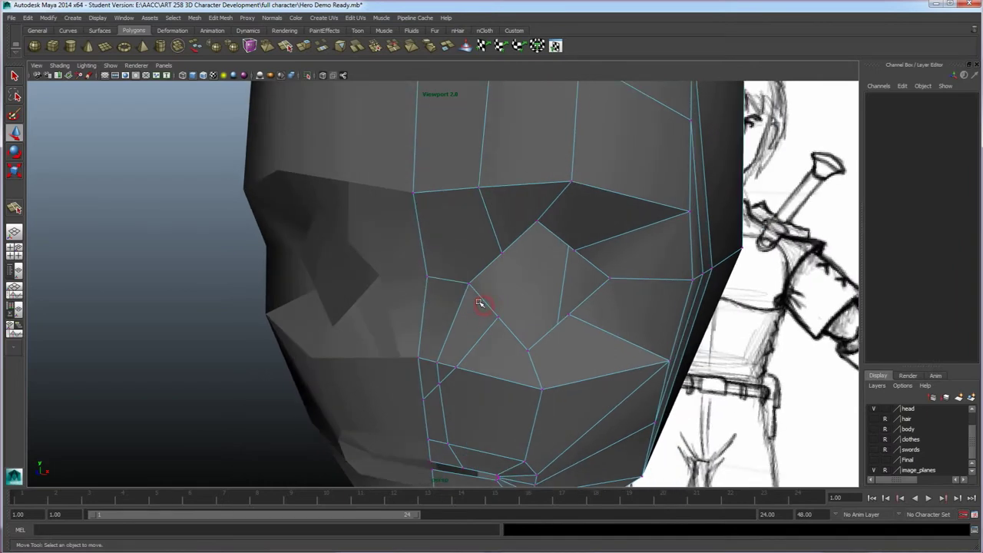
# - Split an edge from the brow line beside the centre down to the upper inner eye vertex
pyautogui.click(286, 48)
pyautogui.click(438, 195)
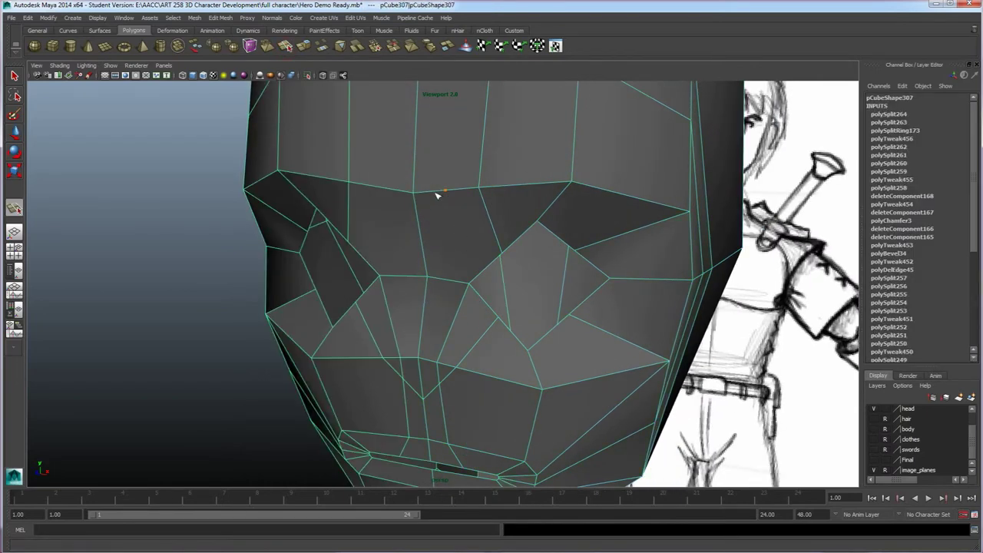
pyautogui.click(444, 190)
pyautogui.press('Return')
pyautogui.press('w')
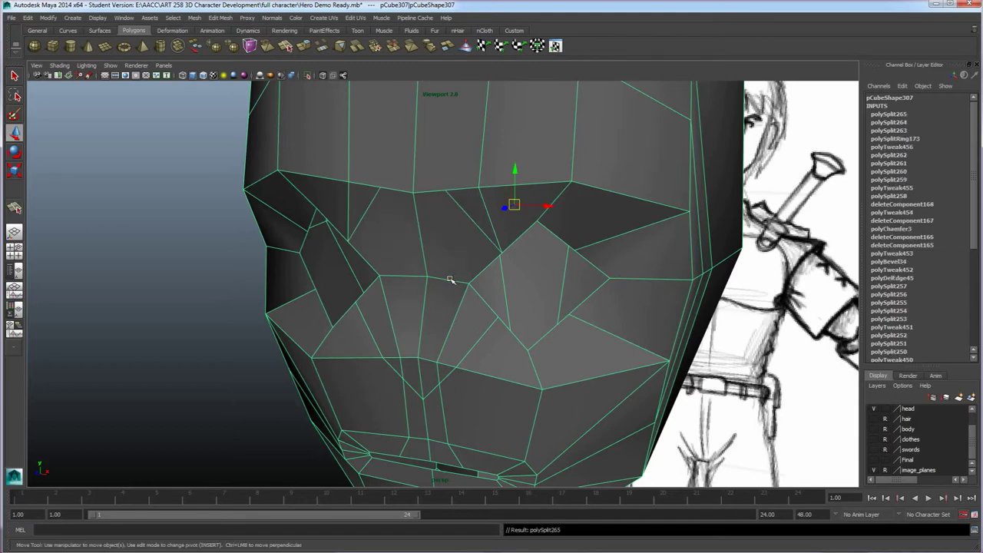
# - Try to split an edge from the new brow vertex down to the eye line across the nose bridge
pyautogui.click(288, 48)
pyautogui.click(443, 192)
pyautogui.click(446, 278)
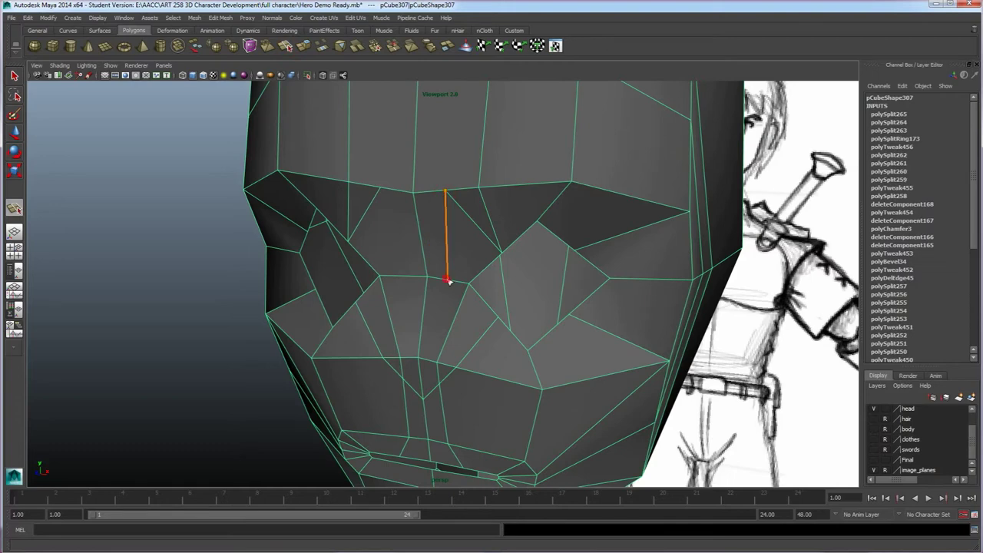
pyautogui.press('Return')
pyautogui.press('w')
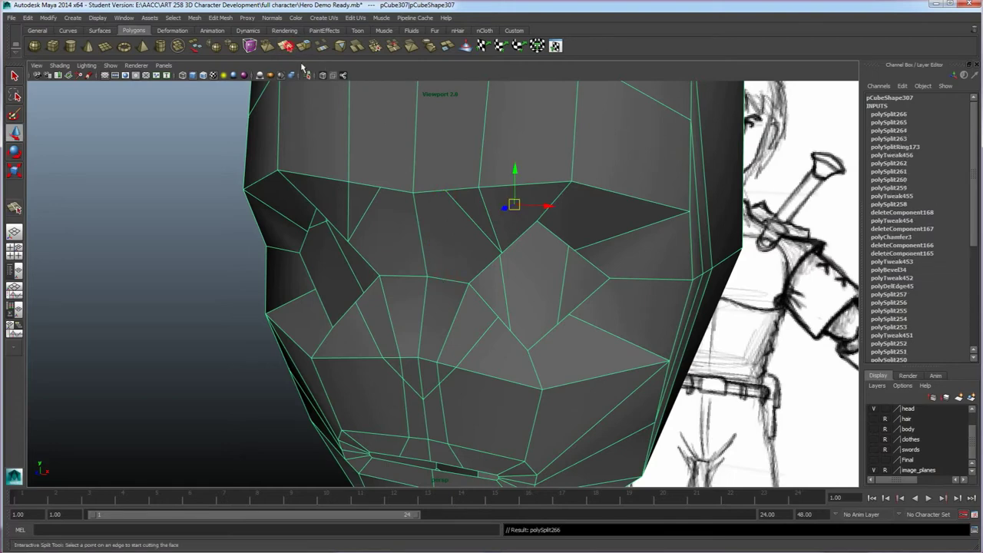
pyautogui.press('g')
pyautogui.click(441, 264)
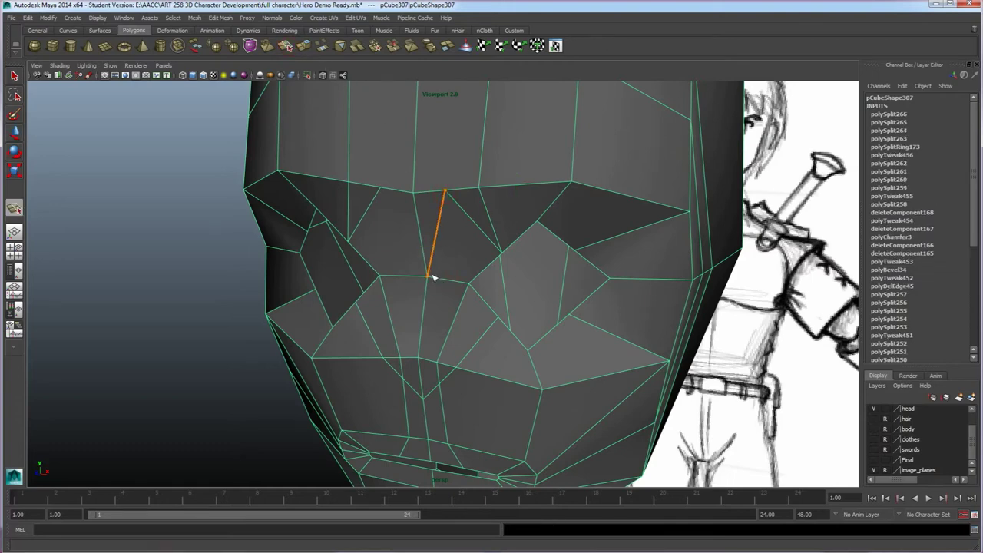
pyautogui.press('Return')
pyautogui.press('w')
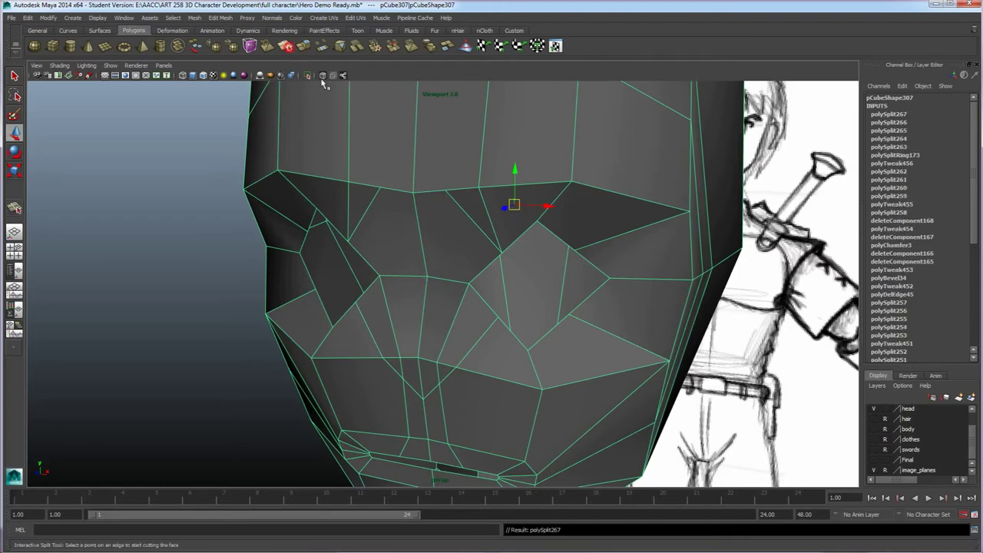
# - Try to split an edge from the new brow vertex down to the inner eye corner
pyautogui.press('g')
pyautogui.click(445, 192)
pyautogui.moveTo(461, 281); pyautogui.dragTo(468, 283)
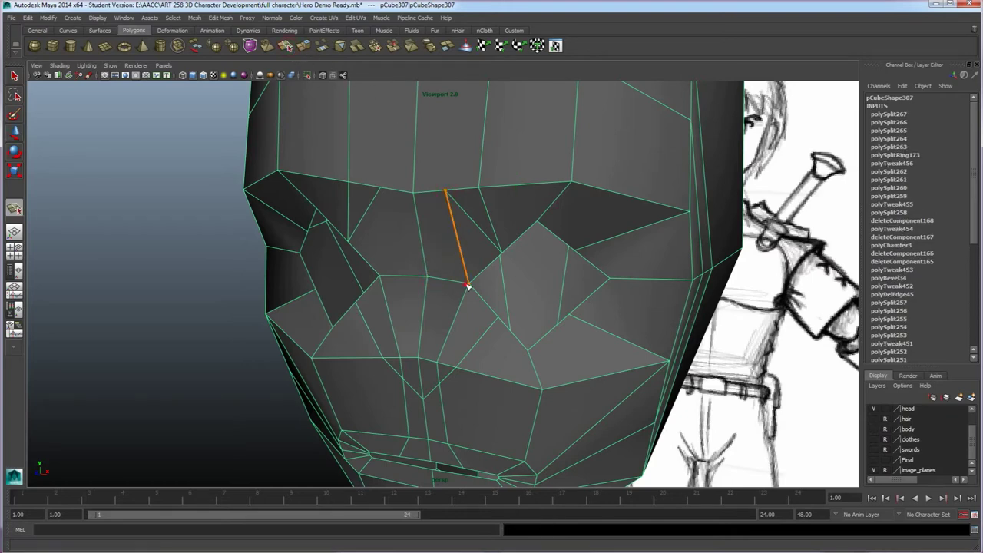
pyautogui.press('Return')
pyautogui.press('w')
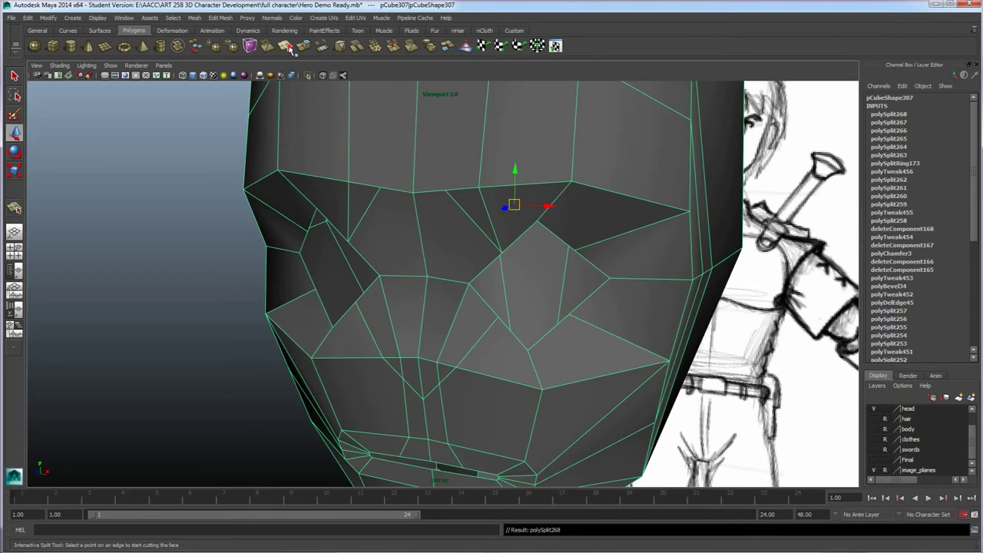
# - Try to split an edge from the upper inner eye vertex to the centre of the nose bridge
pyautogui.press('g')
pyautogui.click(501, 254)
pyautogui.click(435, 273)
pyautogui.press('Return')
pyautogui.press('w')
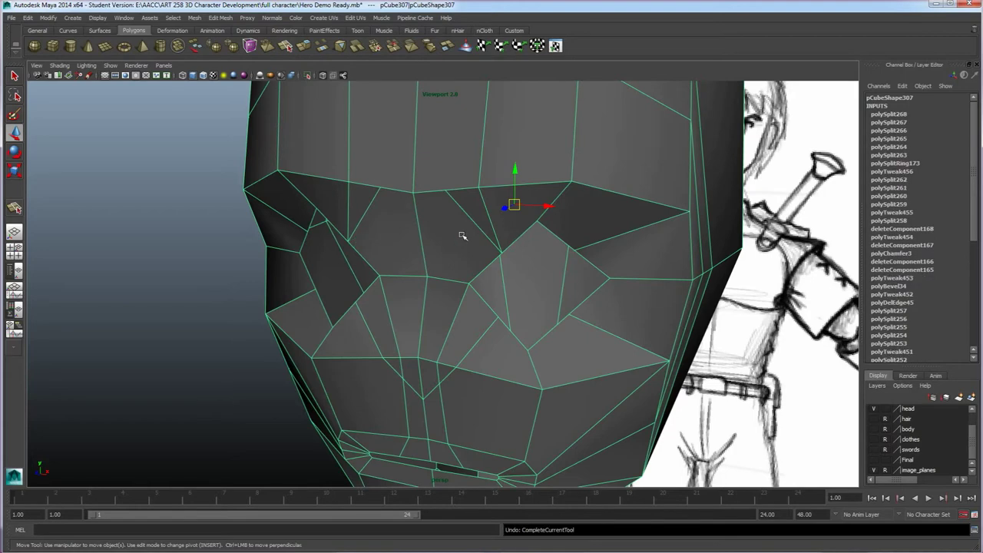
pyautogui.hotkey('ctrl', 'z')
# - Insert an edge loop between the nose centre line and inner eye corner, running down to the mouth
pyautogui.click(217, 18)
pyautogui.click(215, 18)
pyautogui.click(252, 18)
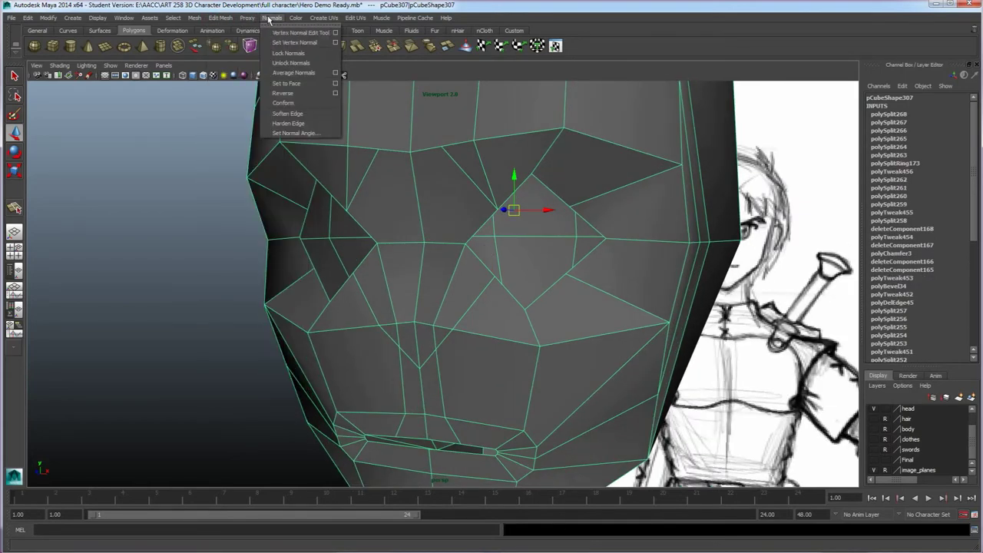
pyautogui.click(243, 124)
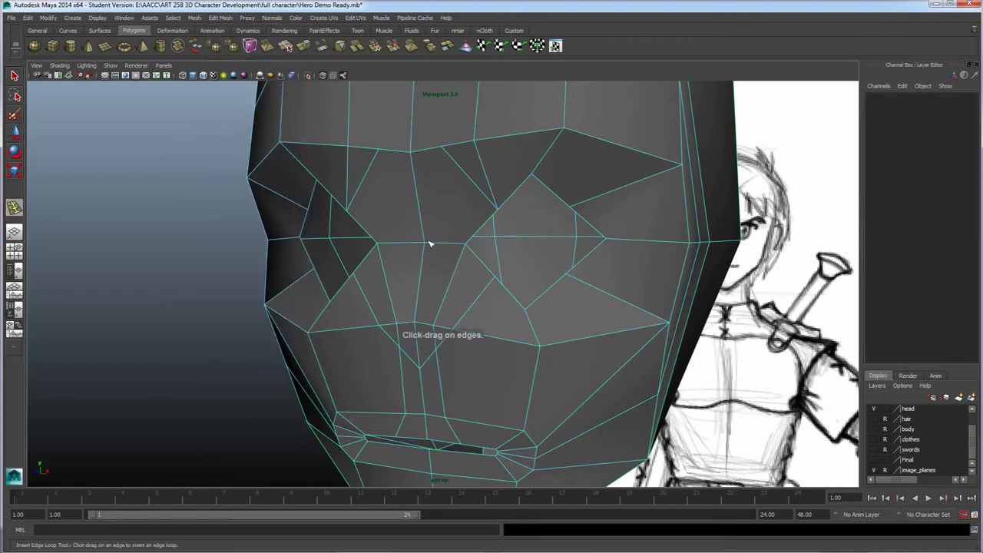
pyautogui.moveTo(444, 245); pyautogui.dragTo(446, 245)
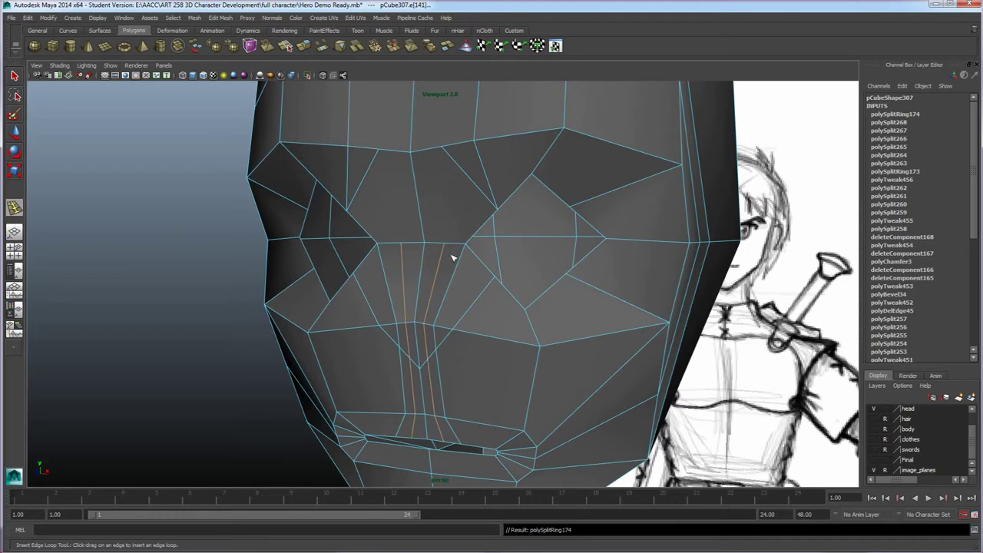
# - Delete the new loop's edges between the nose base line and the mouth
pyautogui.press('w')
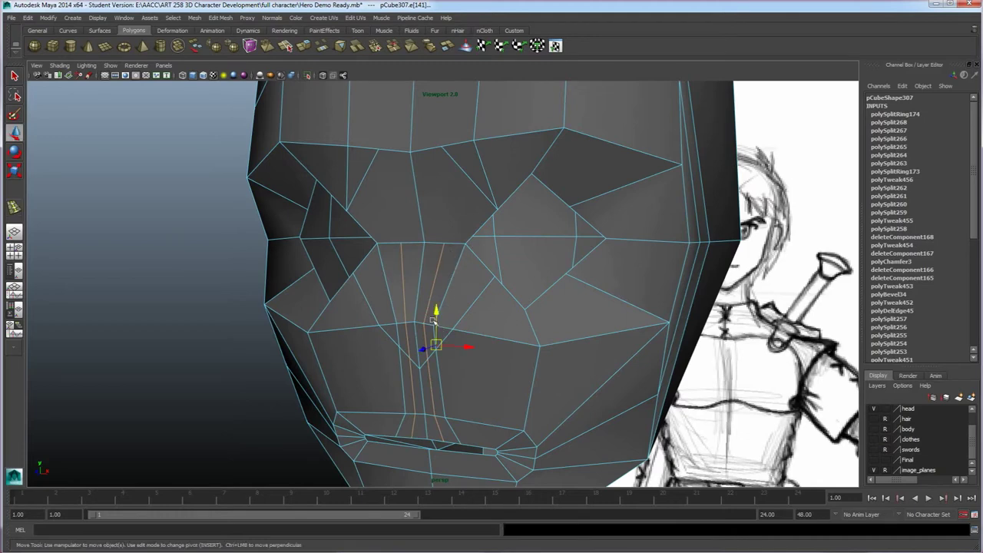
pyautogui.moveTo(436, 278); pyautogui.dragTo(436, 317)
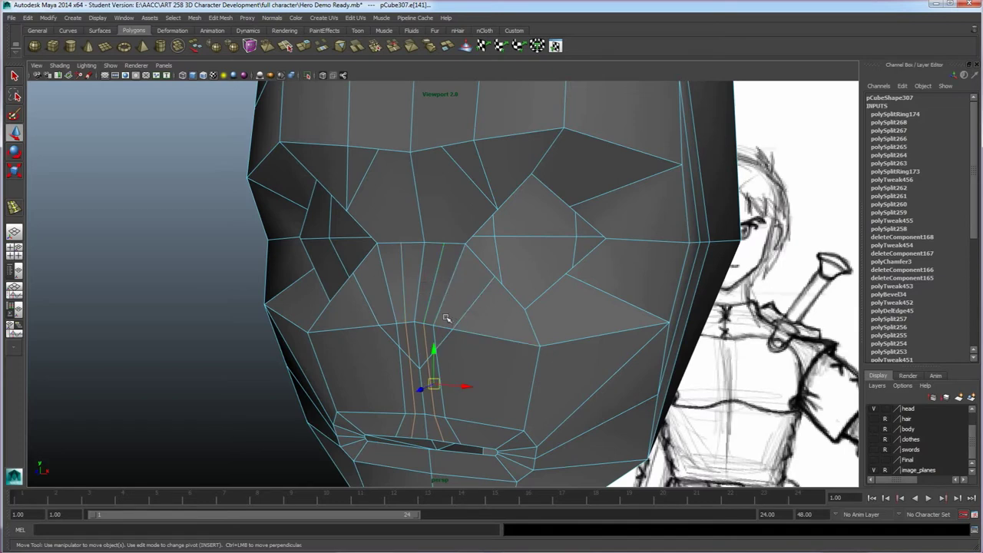
pyautogui.keyDown('shift'); pyautogui.moveTo(446, 318); pyautogui.dragTo(434, 374, button='right'); pyautogui.keyUp('shift')
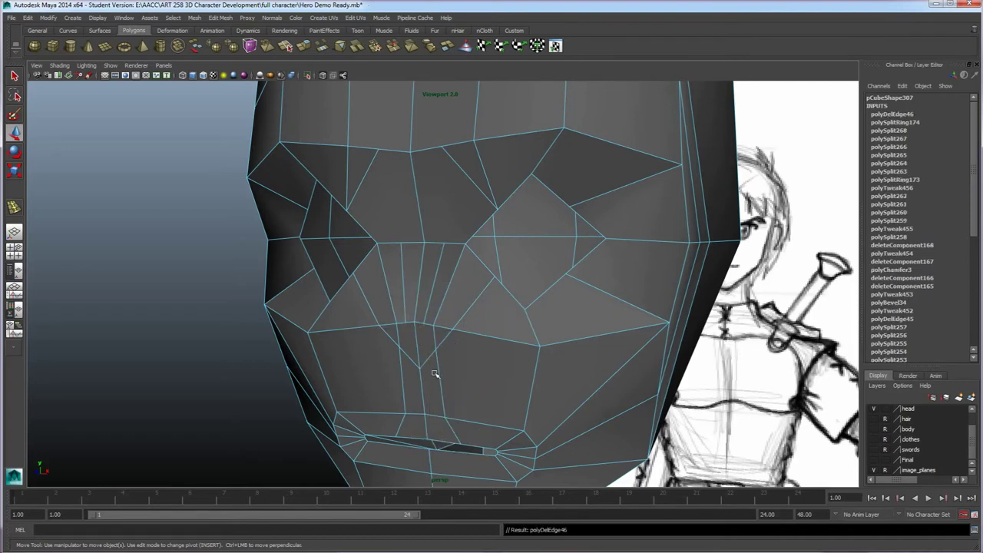
# - Merge the leftover loop vertex on the nose base line into its neighbouring vertex on the side of the nose
pyautogui.moveTo(443, 294); pyautogui.dragTo(417, 297, button='right')
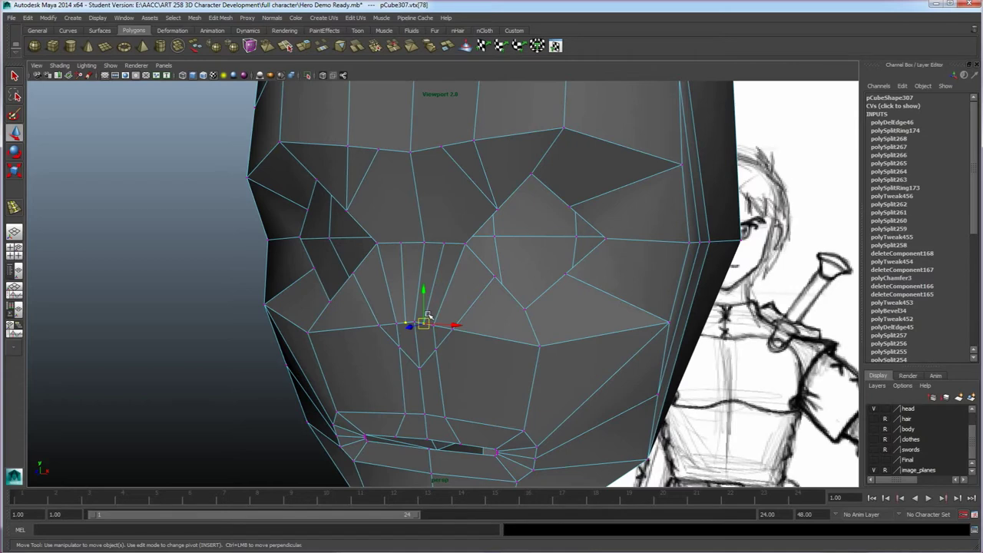
pyautogui.moveTo(439, 306)
pyautogui.keyDown('shift'); pyautogui.mouseDown(button='right')
pyautogui.moveTo(442, 285)
pyautogui.moveTo(445, 305)
pyautogui.mouseUp(button='right'); pyautogui.keyUp('shift')
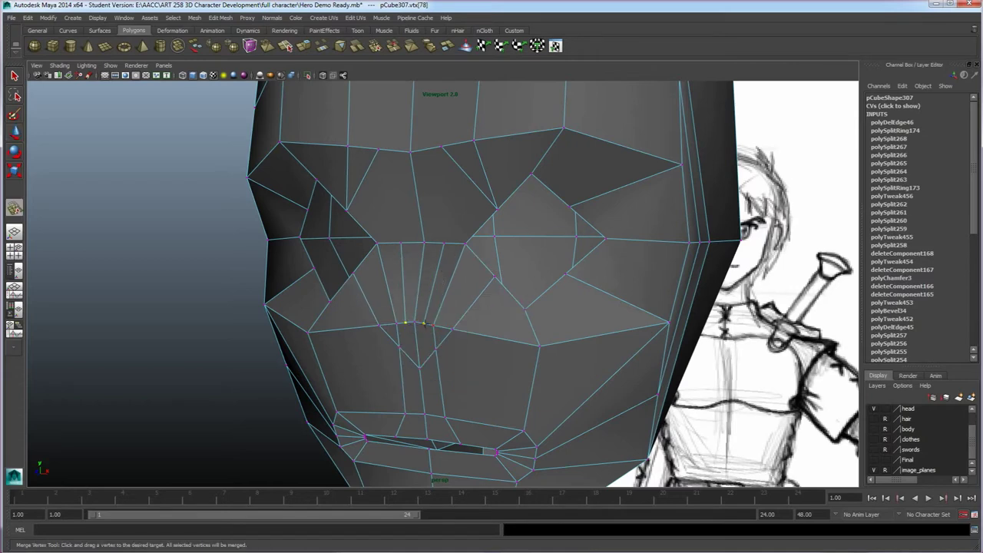
pyautogui.moveTo(427, 324); pyautogui.dragTo(405, 323)
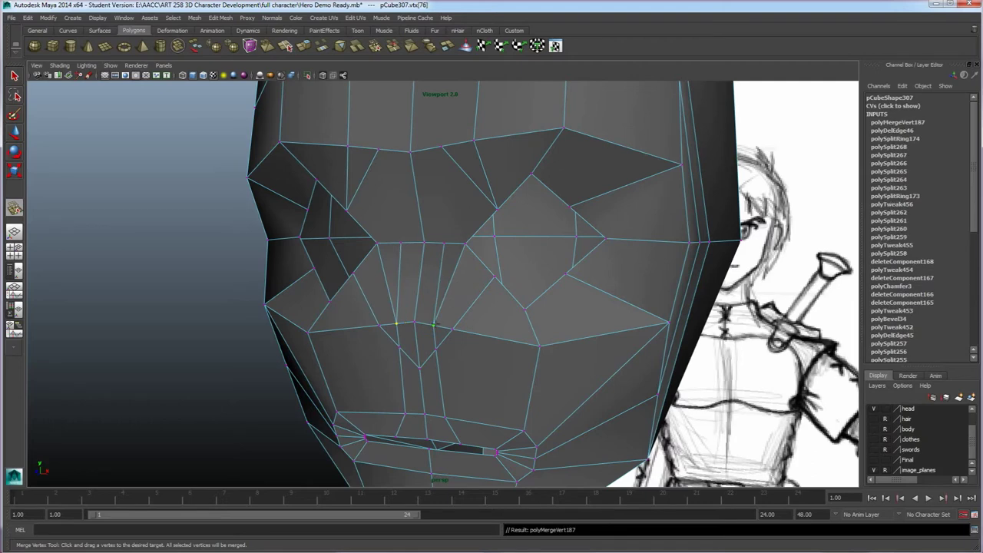
# - Delete the diagonal edge running from the inner eye corner down to the nose base line
pyautogui.moveTo(454, 253); pyautogui.dragTo(450, 229, button='right')
pyautogui.press('w')
pyautogui.click(458, 268)
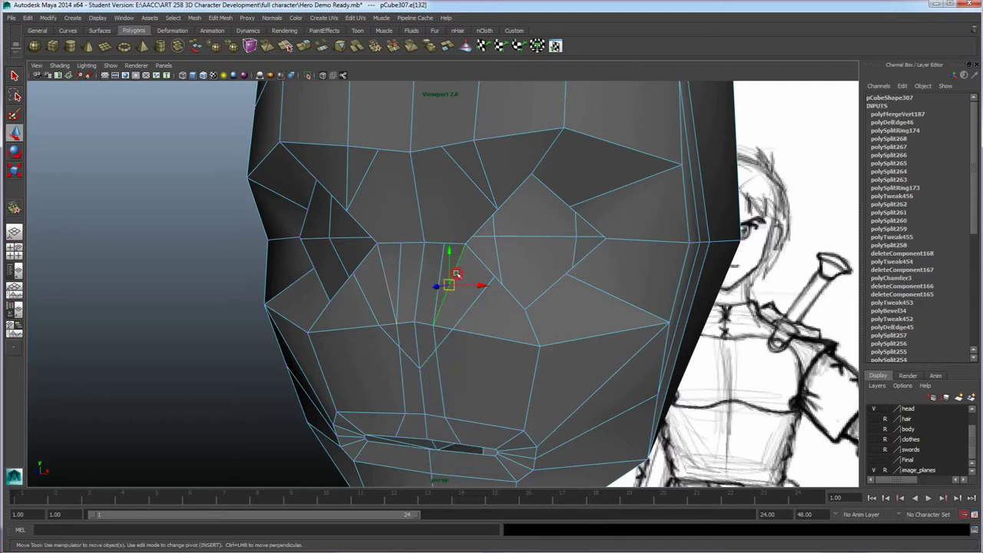
pyautogui.click(487, 270)
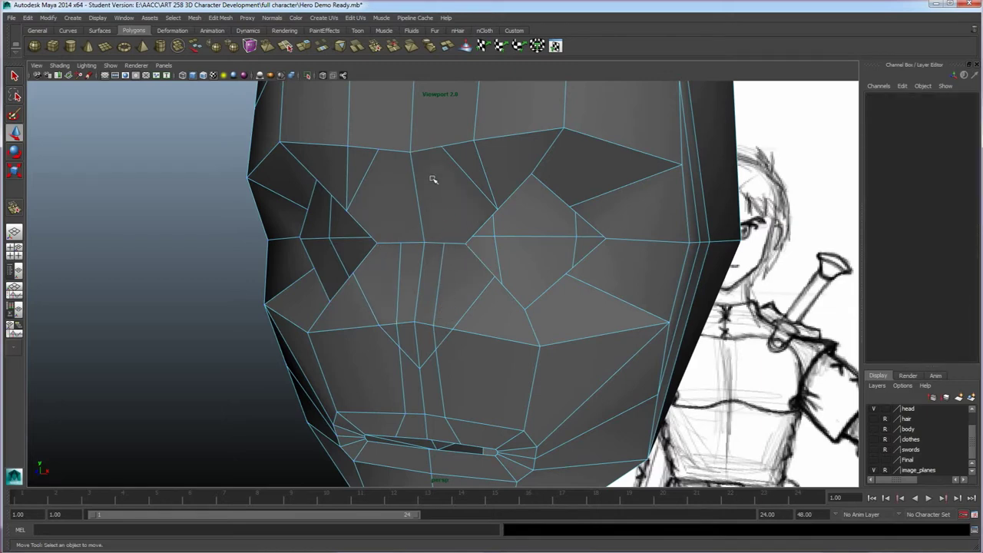
# - Try to split an edge from the side vertex of the nose bridge up to the inner brow vertex
pyautogui.click(286, 46)
pyautogui.click(444, 243)
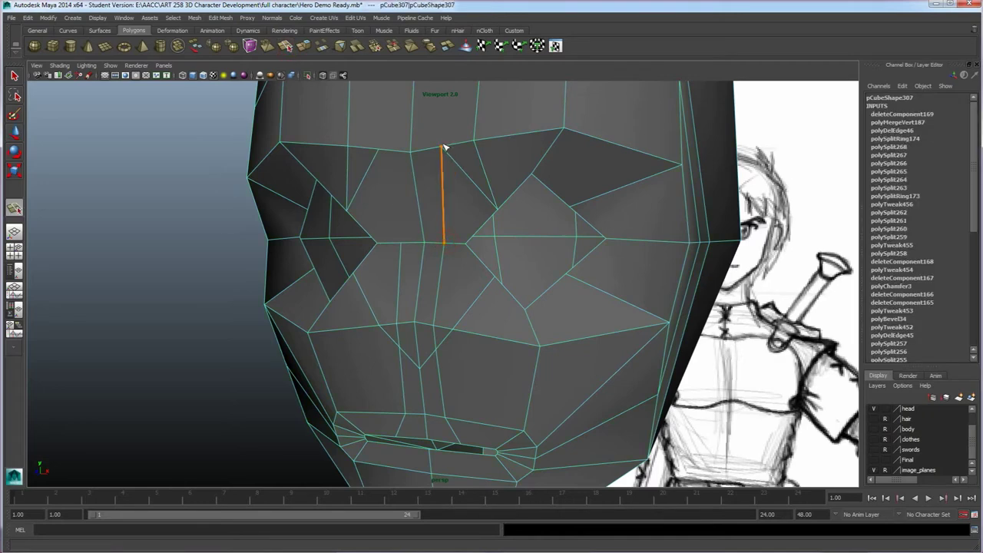
pyautogui.click(443, 147)
pyautogui.press('Return')
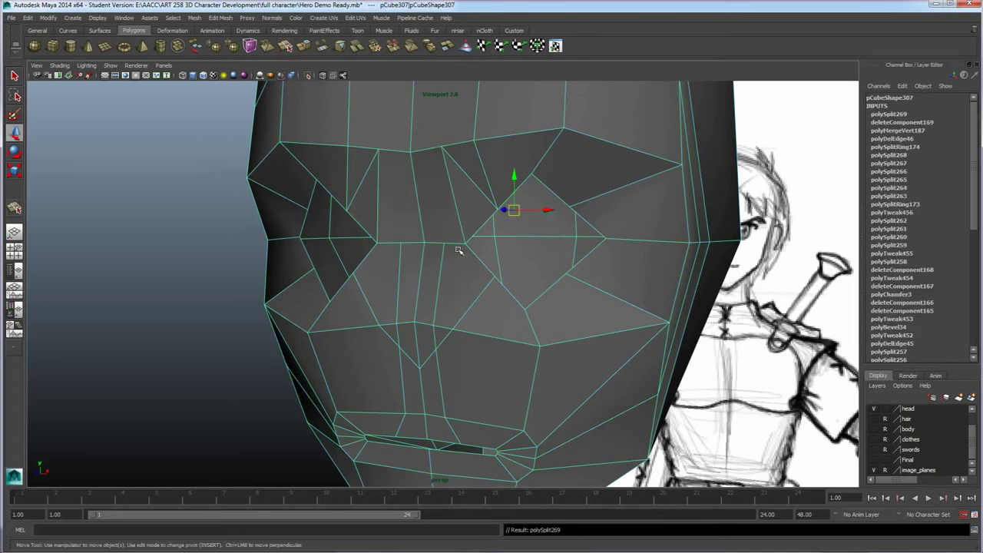
pyautogui.click(286, 46)
pyautogui.click(445, 244)
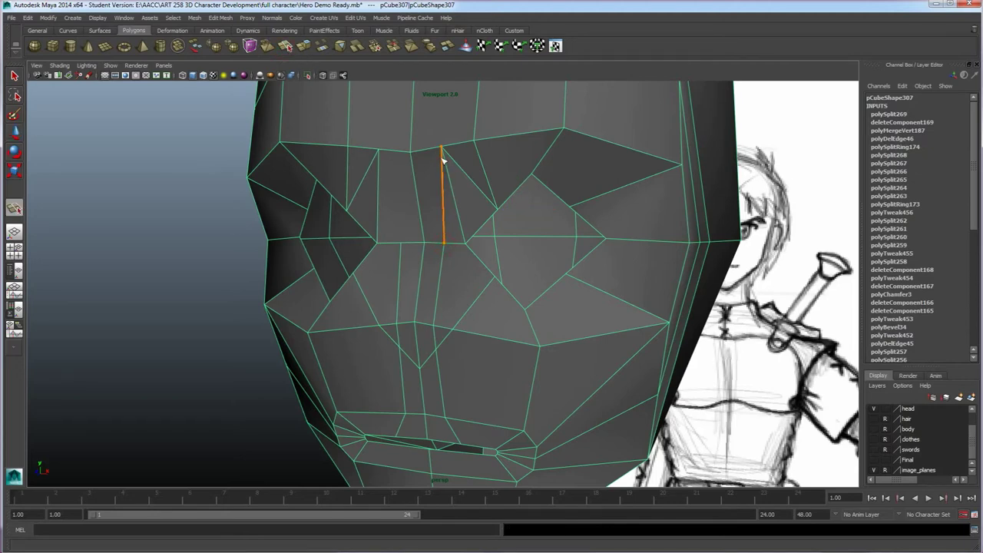
pyautogui.click(443, 147)
pyautogui.press('Return')
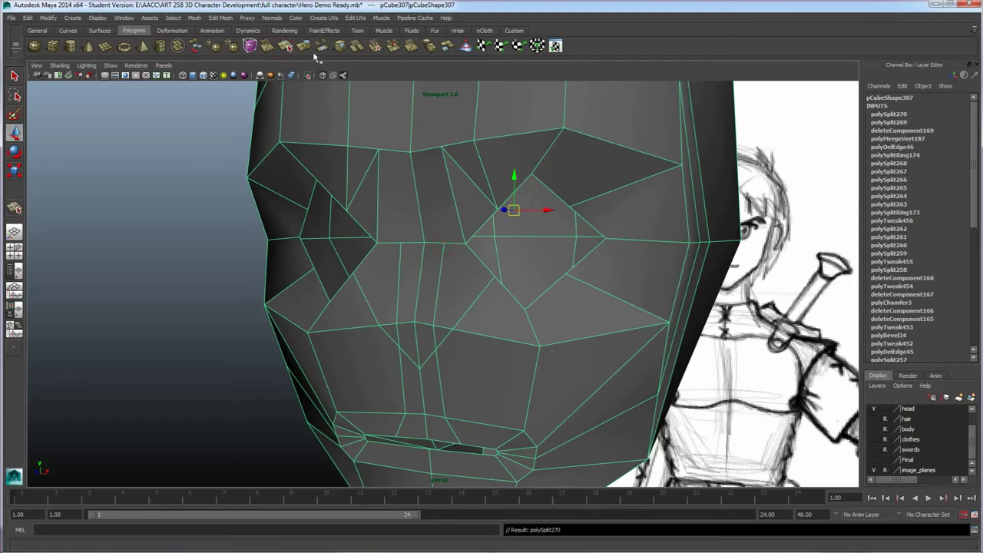
# - Try to split an edge from the centre of the nose bridge up to the inner brow vertex
pyautogui.press('g')
pyautogui.click(426, 245)
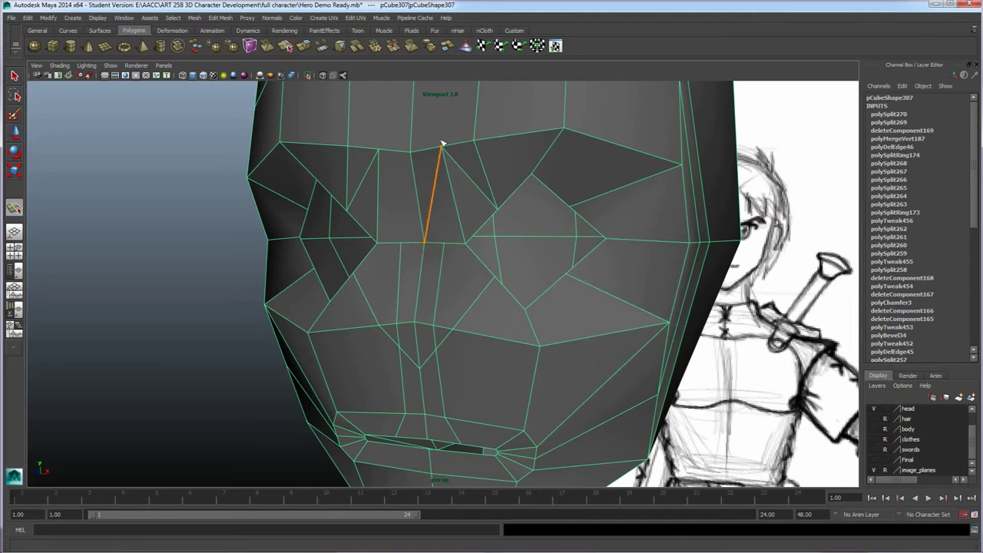
pyautogui.click(441, 149)
pyautogui.press('Return')
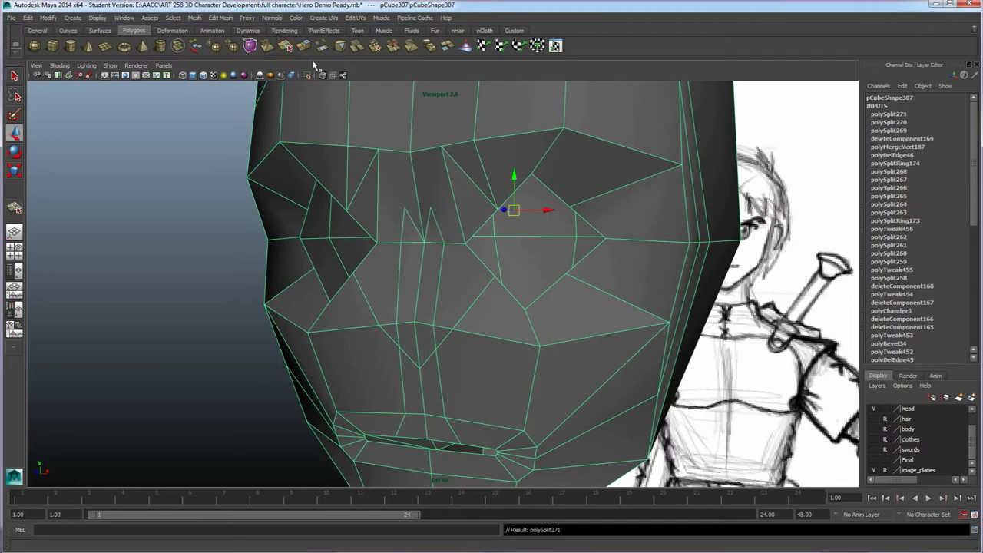
# - Merge the stray vertex between the nose bridge and brow into the inner brow vertex
pyautogui.moveTo(432, 221); pyautogui.dragTo(409, 221, button='right')
pyautogui.click(432, 207)
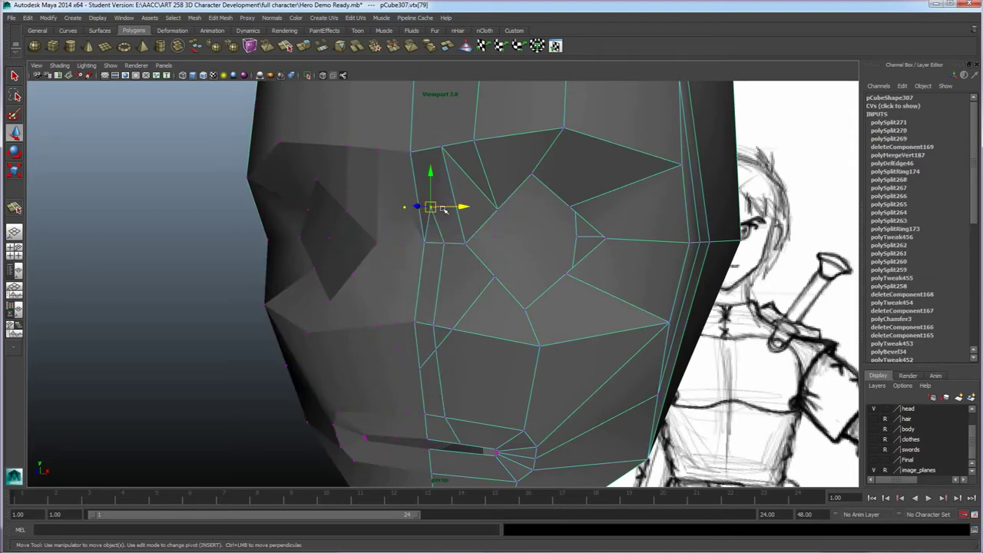
pyautogui.keyDown('shift'); pyautogui.moveTo(443, 209); pyautogui.dragTo(453, 215, button='right'); pyautogui.keyUp('shift')
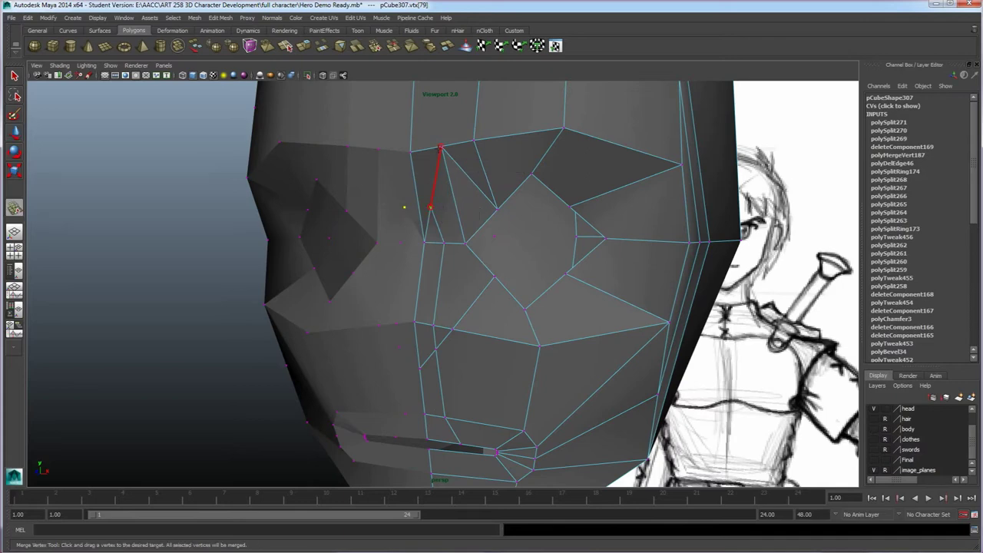
pyautogui.moveTo(440, 147); pyautogui.dragTo(440, 146)
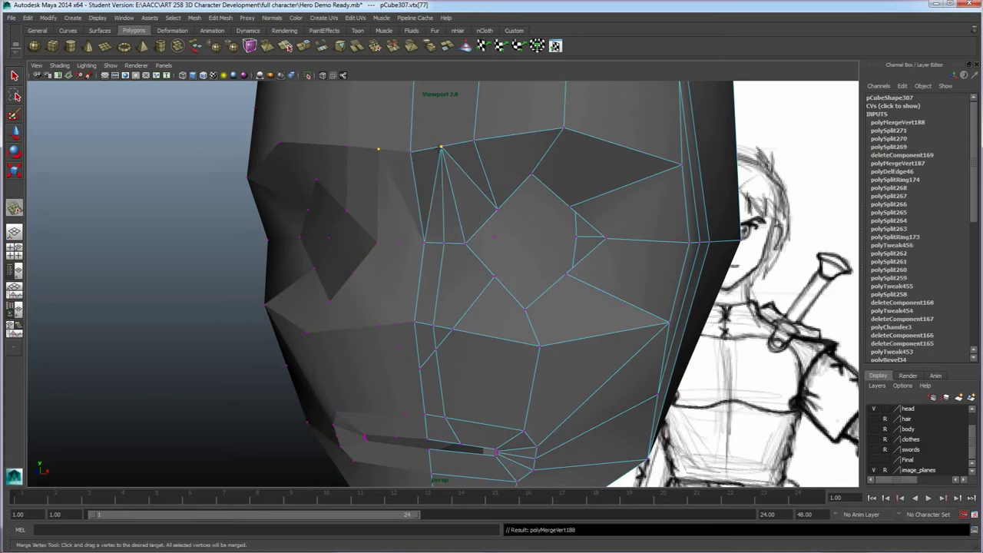
# - Try to delete the edges fanning from the inner brow vertex to the bridge centre, inner eye corner and upper eye
pyautogui.press('w')
pyautogui.moveTo(430, 193)
pyautogui.keyDown('shift'); pyautogui.mouseDown(button='right')
pyautogui.moveTo(439, 181)
pyautogui.moveTo(434, 193)
pyautogui.mouseUp(button='right'); pyautogui.keyUp('shift')
pyautogui.click(434, 193)
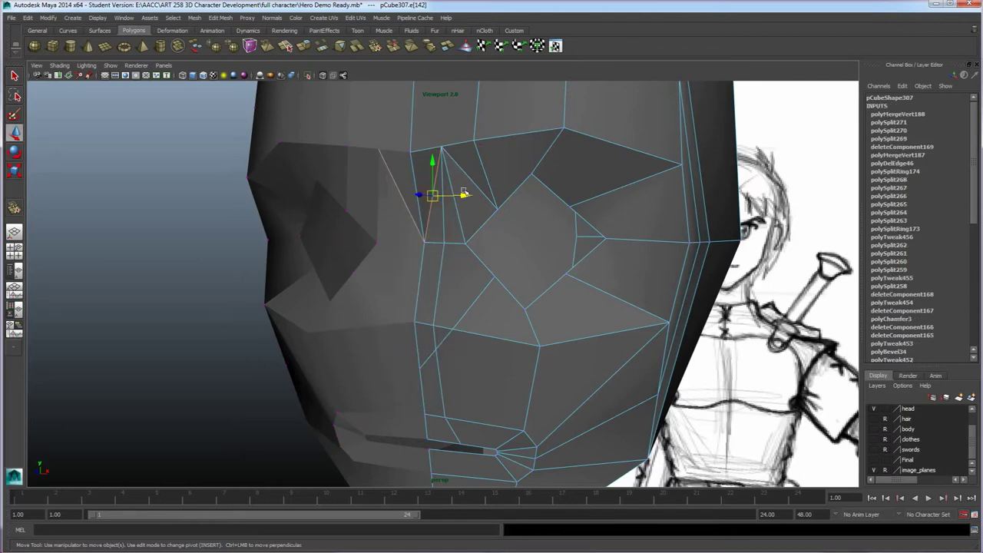
pyautogui.keyDown('shift'); pyautogui.click(452, 188); pyautogui.keyUp('shift')
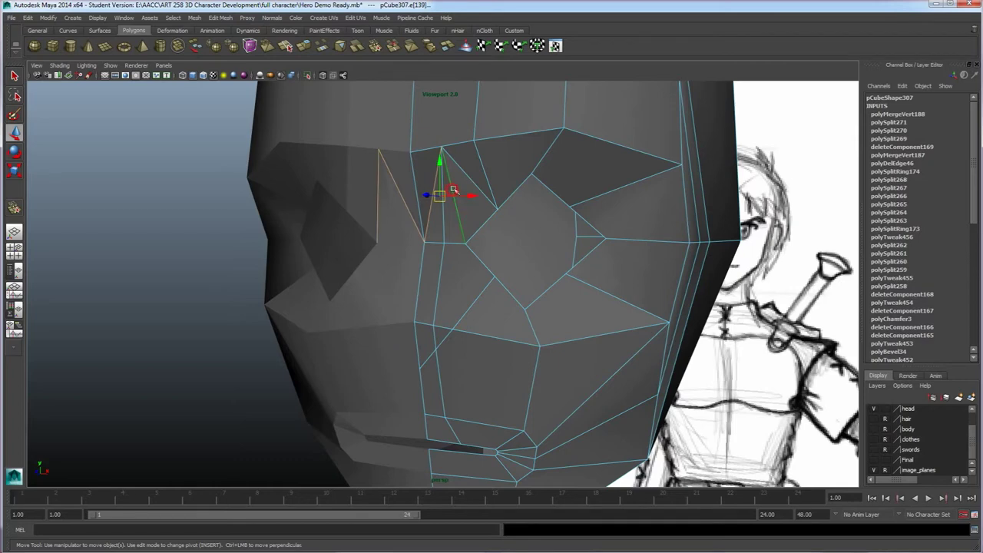
pyautogui.keyDown('shift'); pyautogui.click(472, 181); pyautogui.keyUp('shift')
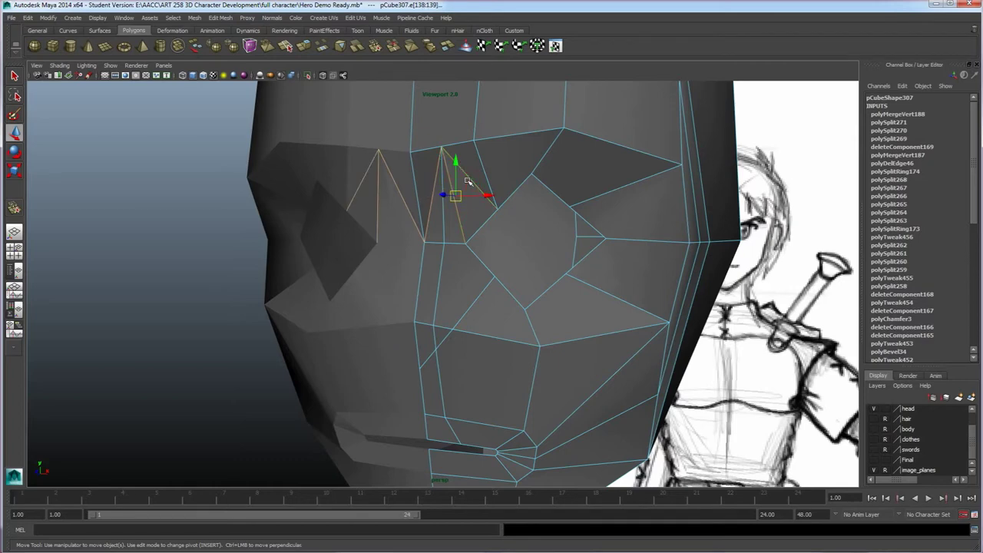
pyautogui.scroll(-5, 466, 177)
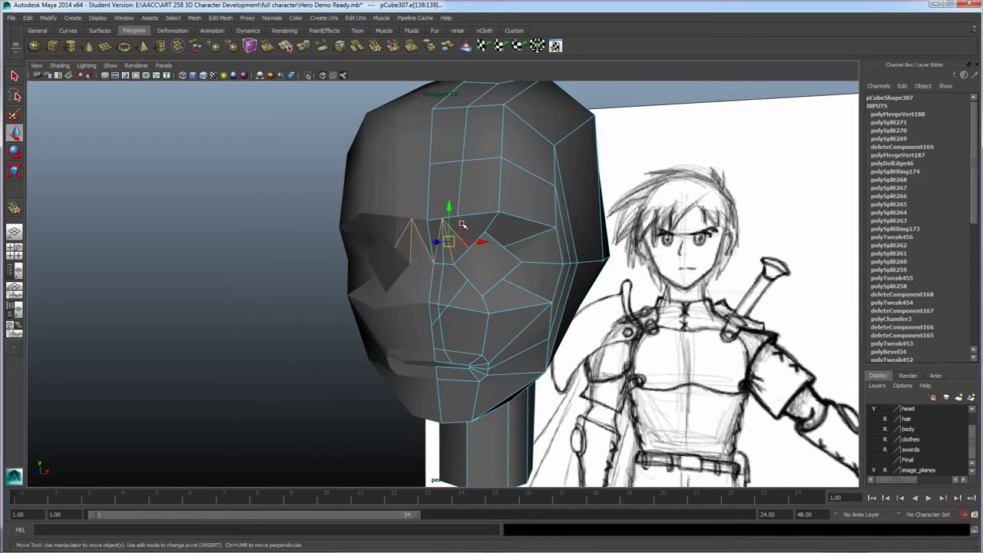
pyautogui.scroll(2, 462, 232)
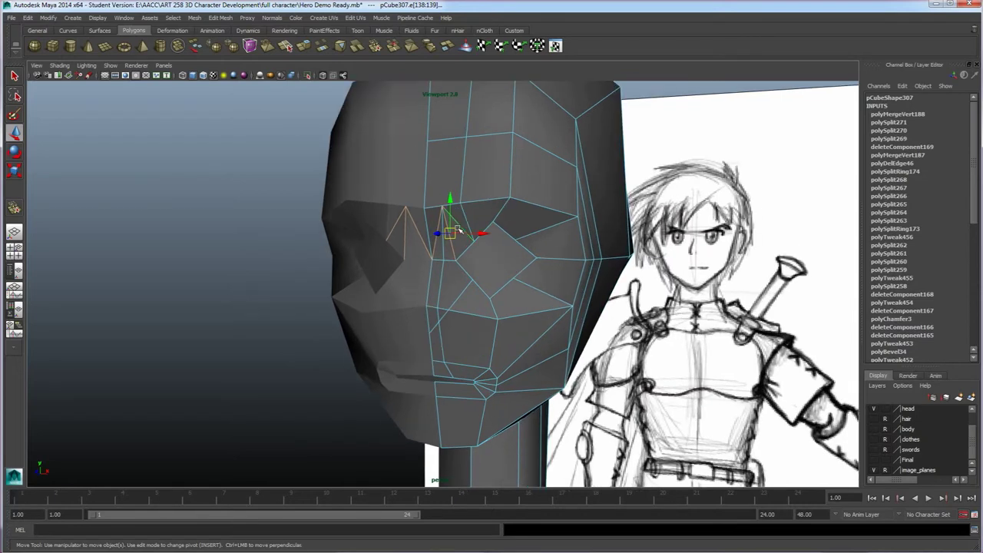
pyautogui.scroll(2, 462, 221)
pyautogui.keyDown('shift'); pyautogui.moveTo(466, 209); pyautogui.dragTo(428, 222, button='right'); pyautogui.keyUp('shift')
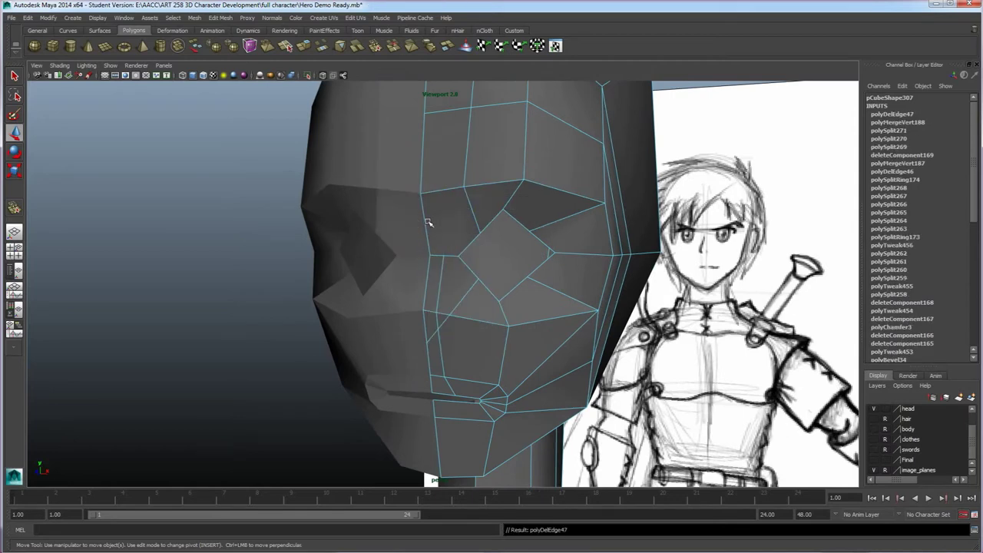
# - Merge the inner brow vertex into the next brow vertex towards the outer side of the head
pyautogui.scroll(3, 441, 188)
pyautogui.moveTo(445, 180); pyautogui.dragTo(417, 181, button='right')
pyautogui.click(442, 147)
pyautogui.keyDown('shift'); pyautogui.moveTo(442, 147); pyautogui.dragTo(445, 166, button='right'); pyautogui.keyUp('shift')
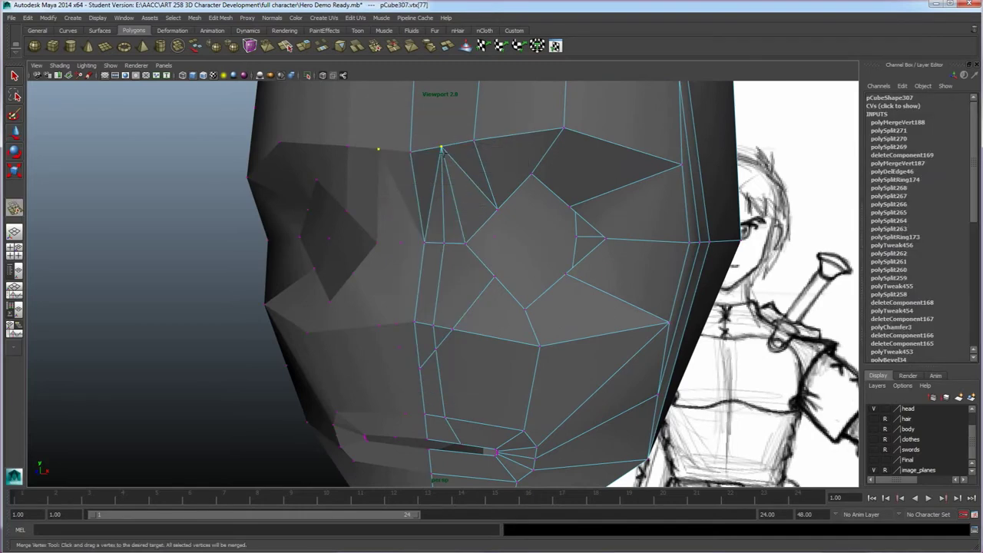
pyautogui.moveTo(473, 141); pyautogui.dragTo(473, 142)
# - Try to delete the edges from the merged brow vertex to the nose bridge and inner eye corner
pyautogui.moveTo(455, 160); pyautogui.dragTo(461, 149, button='right')
pyautogui.press('w')
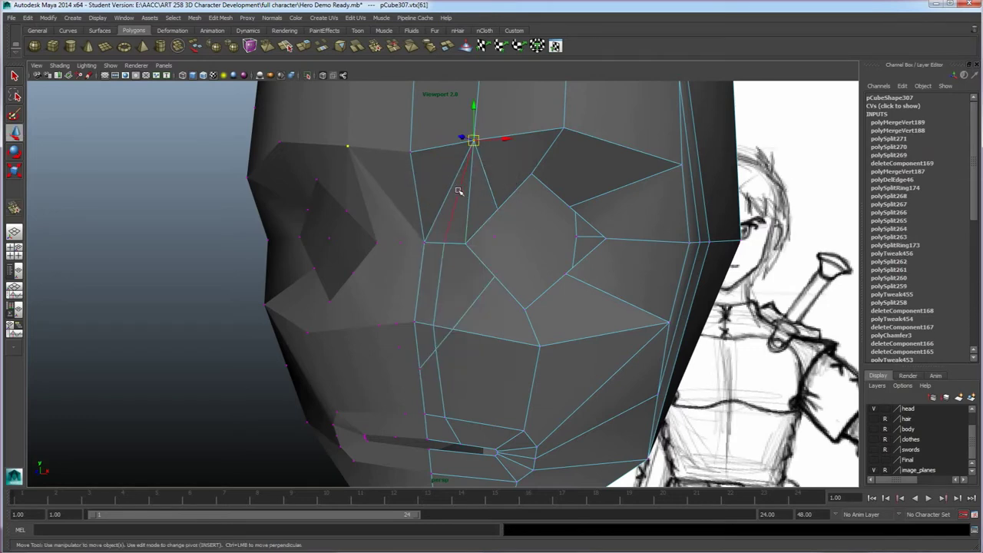
pyautogui.click(452, 188)
pyautogui.keyDown('shift'); pyautogui.click(470, 204); pyautogui.keyUp('shift')
pyautogui.moveTo(476, 208); pyautogui.dragTo(453, 221, button='right')
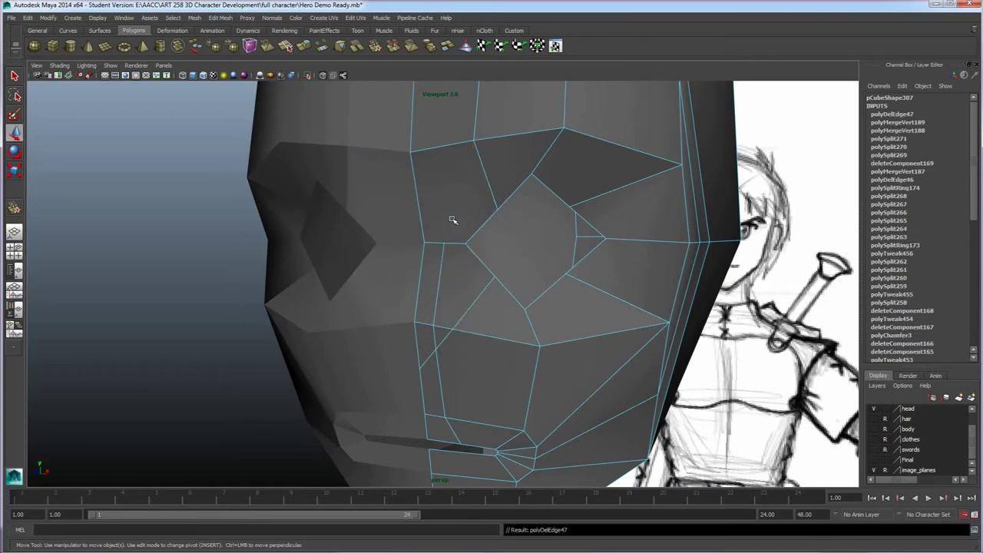
pyautogui.hotkey('ctrl', 'z')
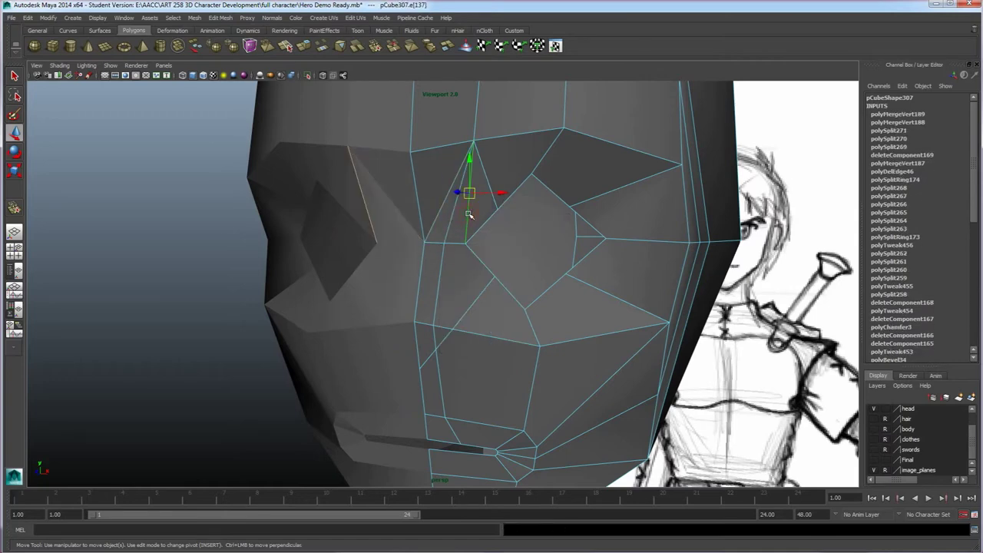
# - Delete only the edge running from the merged brow vertex to the inner eye corner
pyautogui.moveTo(470, 215); pyautogui.dragTo(414, 222, button='right')
pyautogui.click(444, 207)
pyautogui.hotkey('ctrl', 'z')
# - Apply Merge to the brow vertex above the inner eye and to the side vertex of the nose bridge
pyautogui.keyDown('alt'); pyautogui.moveTo(446, 265); pyautogui.dragTo(468, 309); pyautogui.keyUp('alt')
pyautogui.keyDown('alt'); pyautogui.moveTo(468, 310); pyautogui.dragTo(453, 336, button='middle'); pyautogui.keyUp('alt')
pyautogui.scroll(3, 481, 284)
pyautogui.moveTo(507, 176); pyautogui.dragTo(477, 176, button='right')
pyautogui.keyDown('alt'); pyautogui.moveTo(515, 203); pyautogui.dragTo(493, 233); pyautogui.keyUp('alt')
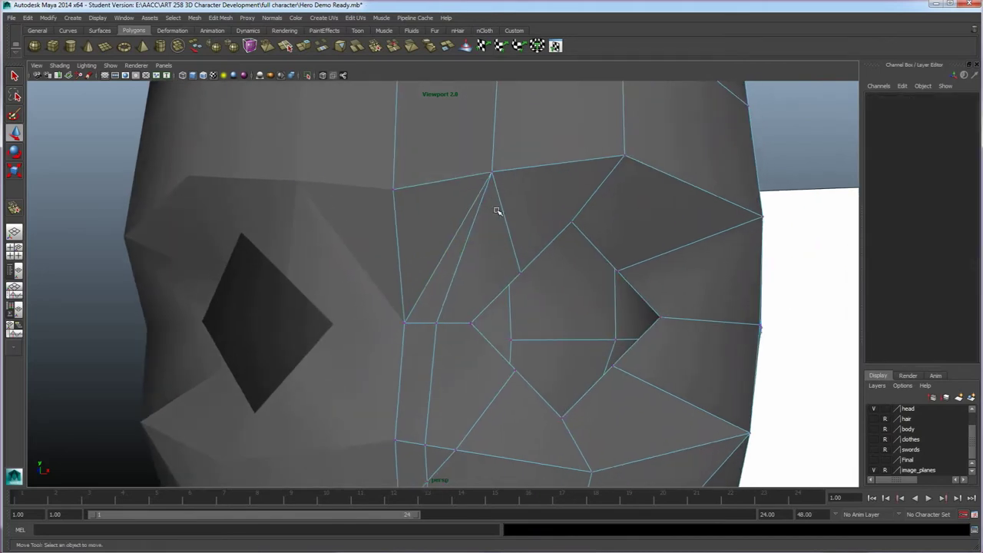
pyautogui.click(491, 174)
pyautogui.keyDown('alt'); pyautogui.moveTo(494, 179); pyautogui.dragTo(378, 246); pyautogui.keyUp('alt')
pyautogui.moveTo(379, 246); pyautogui.dragTo(382, 200, button='right')
pyautogui.keyDown('alt'); pyautogui.moveTo(376, 328); pyautogui.dragTo(403, 276, button='middle'); pyautogui.keyUp('alt')
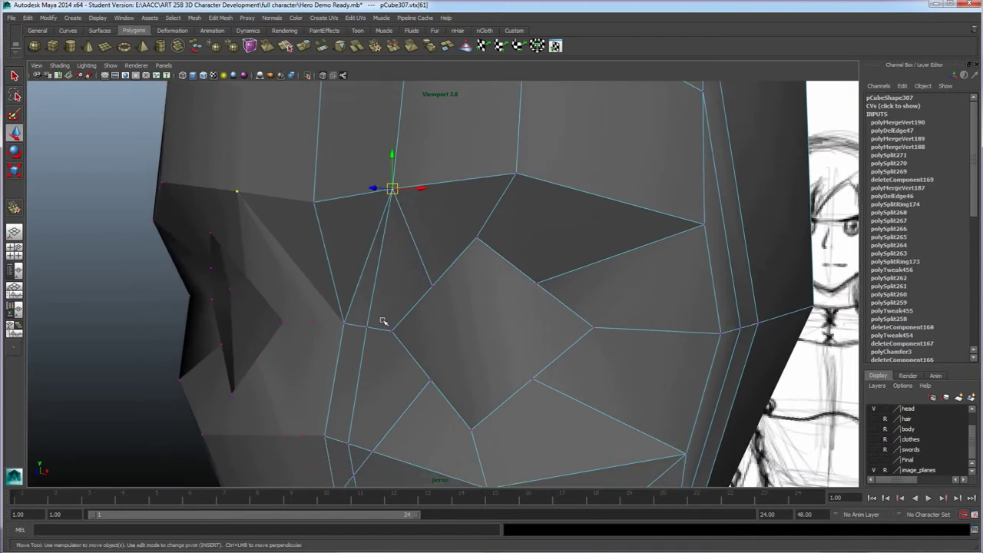
pyautogui.click(367, 326)
pyautogui.keyDown('shift'); pyautogui.moveTo(368, 326); pyautogui.dragTo(349, 269, button='right'); pyautogui.keyUp('shift')
# - Try to delete the edge from the brow vertex to the centre of the nose bridge
pyautogui.click(368, 262)
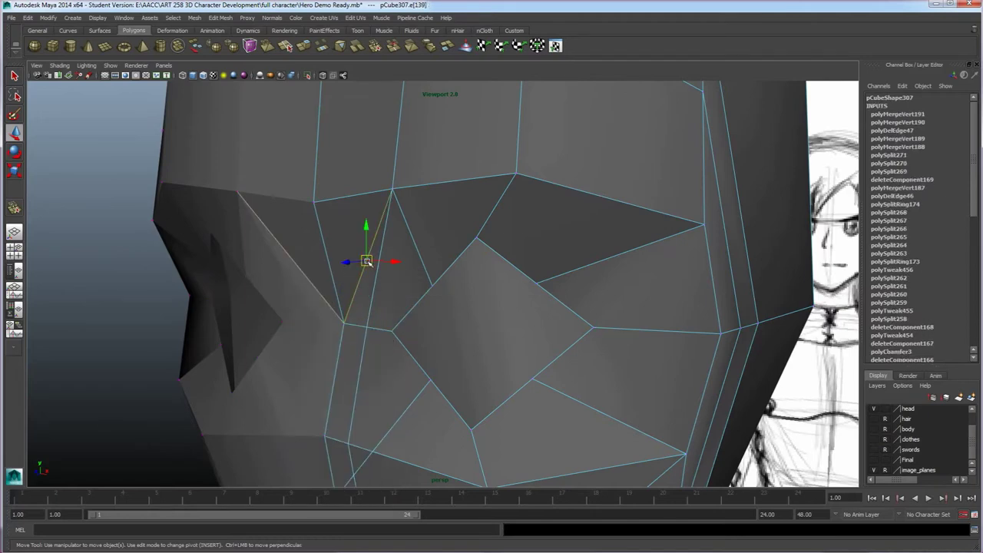
pyautogui.press('Delete')
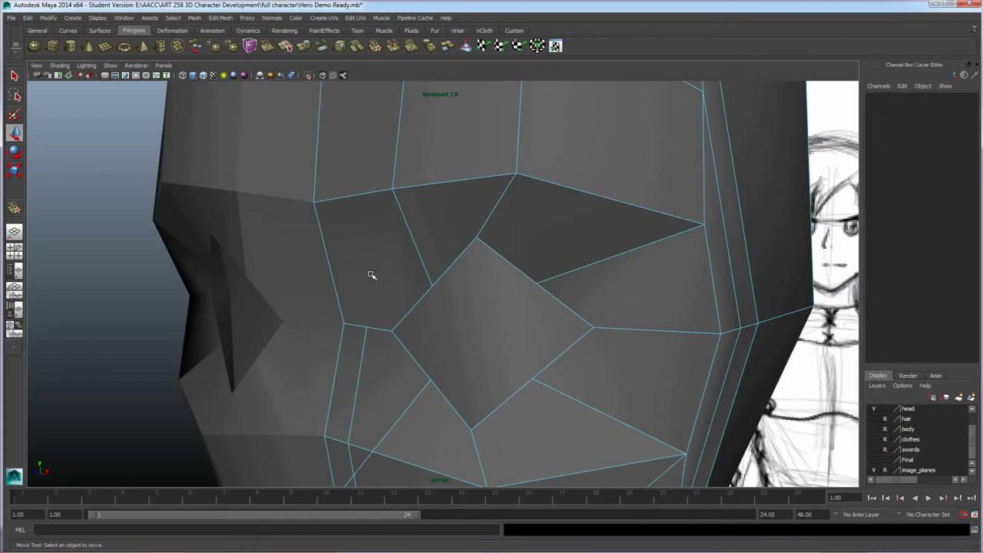
pyautogui.hotkey('ctrl', 'z')
# - Apply Merge to the vertex at the centre of the nose bridge
pyautogui.keyDown('alt'); pyautogui.moveTo(406, 340); pyautogui.dragTo(441, 323); pyautogui.keyUp('alt')
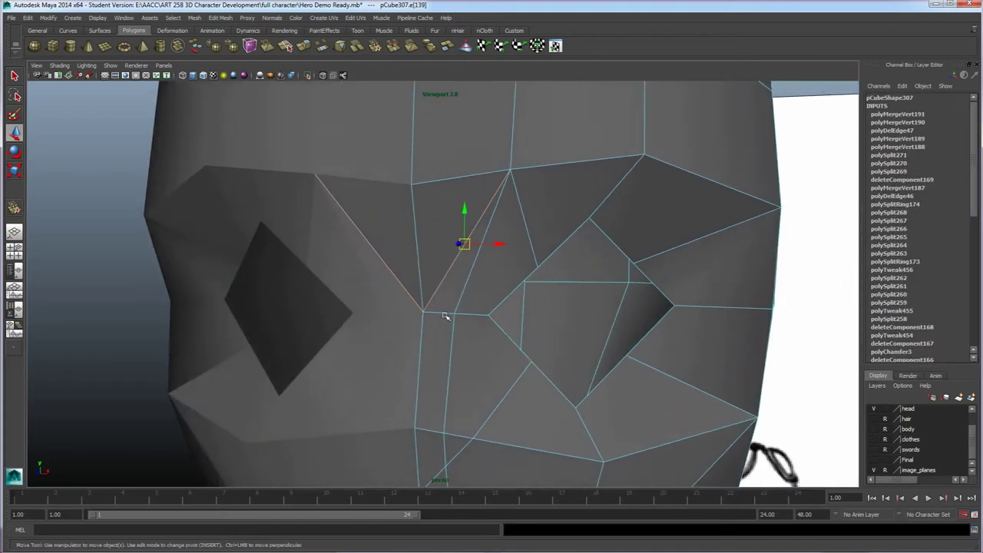
pyautogui.moveTo(434, 315); pyautogui.dragTo(451, 264, button='right')
pyautogui.click(424, 314)
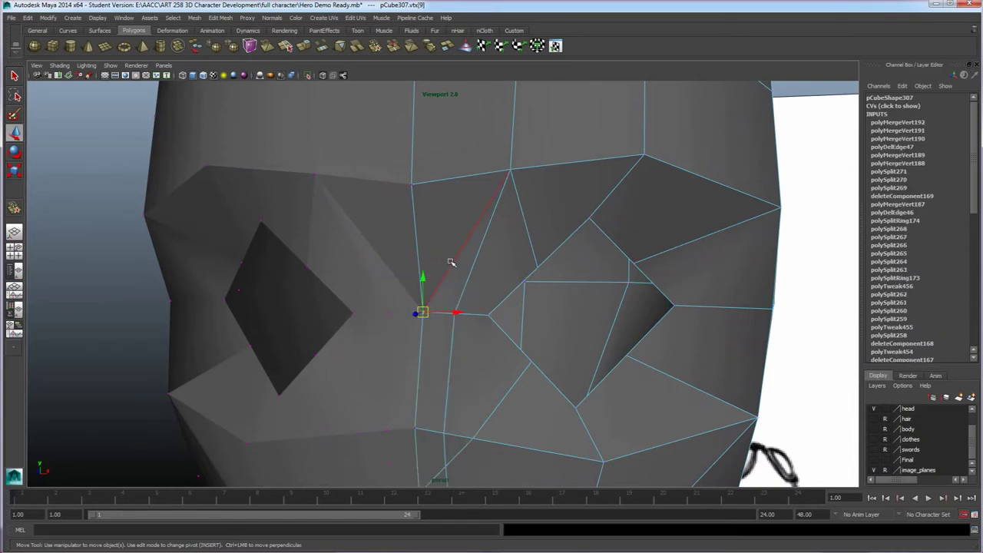
# - Try again to delete the edge between the brow vertex and the nose bridge centre
pyautogui.click(452, 263)
pyautogui.press('Delete')
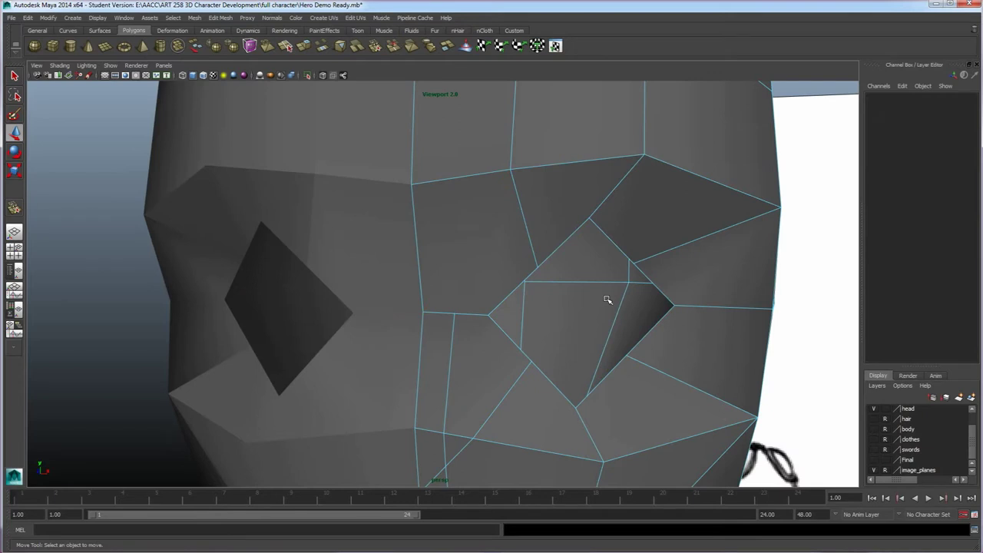
pyautogui.hotkey('ctrl', 'z')
# - Delete the faces between the brow line, the nose bridge and the inner eye
pyautogui.keyDown('alt'); pyautogui.moveTo(566, 300); pyautogui.dragTo(528, 309); pyautogui.keyUp('alt')
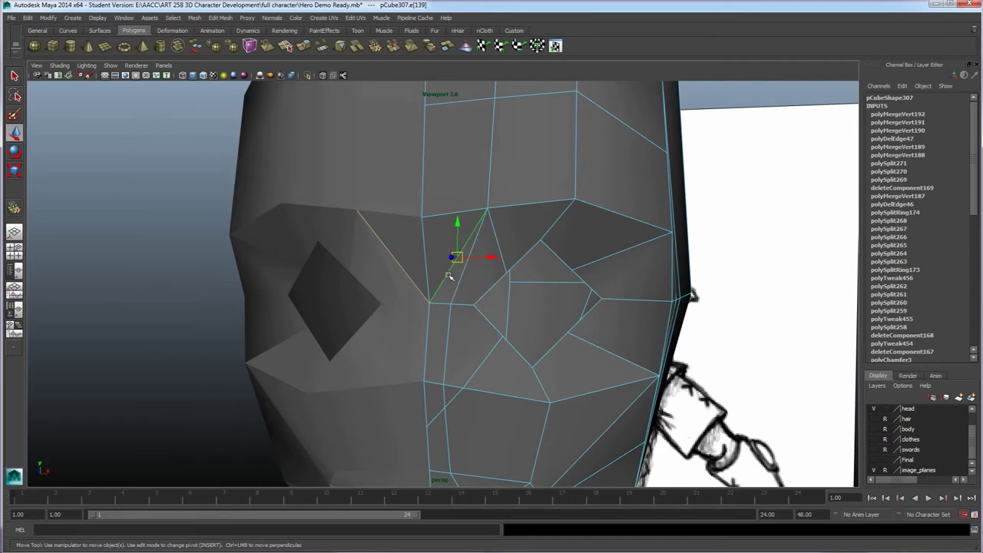
pyautogui.click(453, 278)
pyautogui.moveTo(466, 268); pyautogui.dragTo(466, 294, button='right')
pyautogui.click(480, 269)
pyautogui.press('Delete')
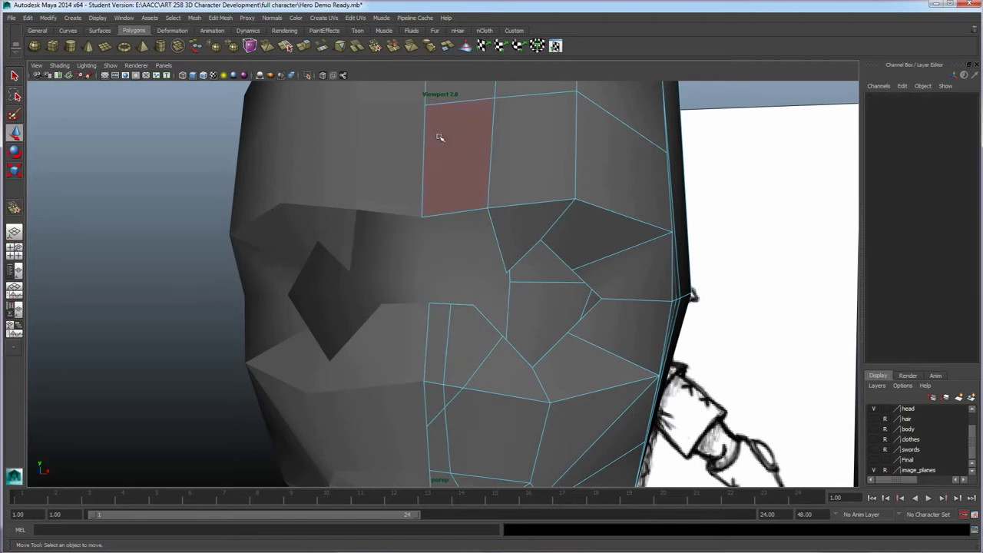
# - Extrude the inner brow edge beside the centre line downward toward the nose bridge to start filling the gap
pyautogui.click(285, 48)
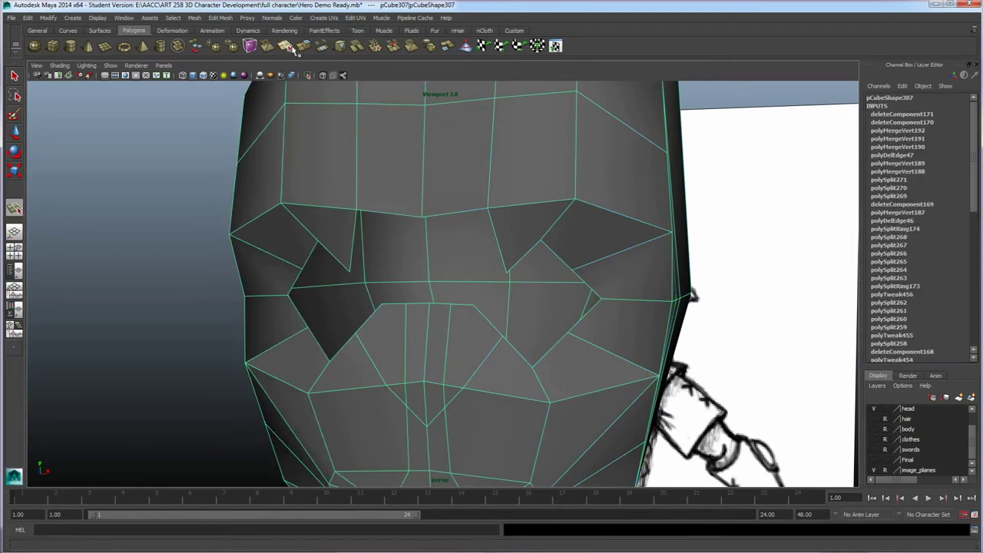
pyautogui.press('w')
pyautogui.moveTo(456, 204); pyautogui.dragTo(463, 204, button='right')
pyautogui.click(464, 210)
pyautogui.click(465, 212)
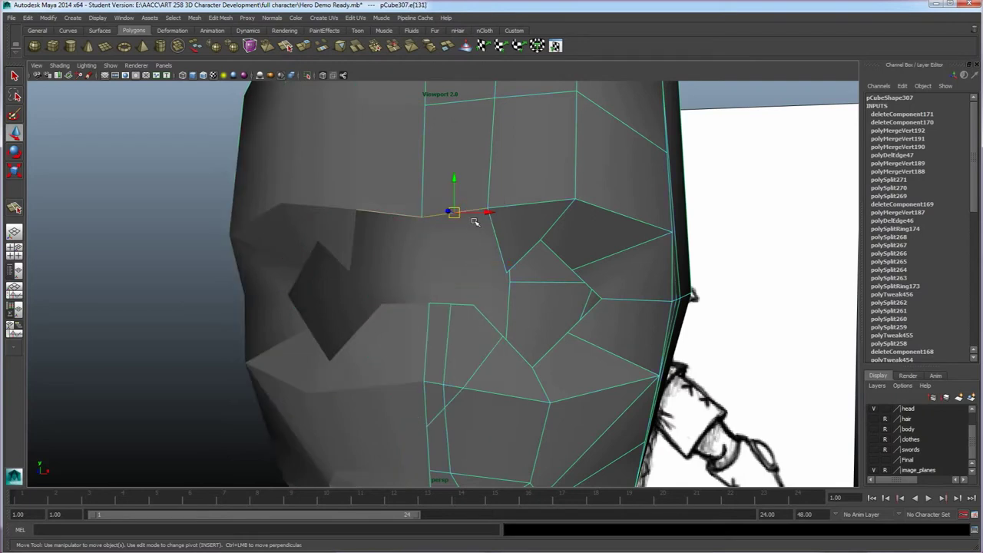
pyautogui.click(306, 47)
pyautogui.moveTo(453, 182); pyautogui.dragTo(455, 242)
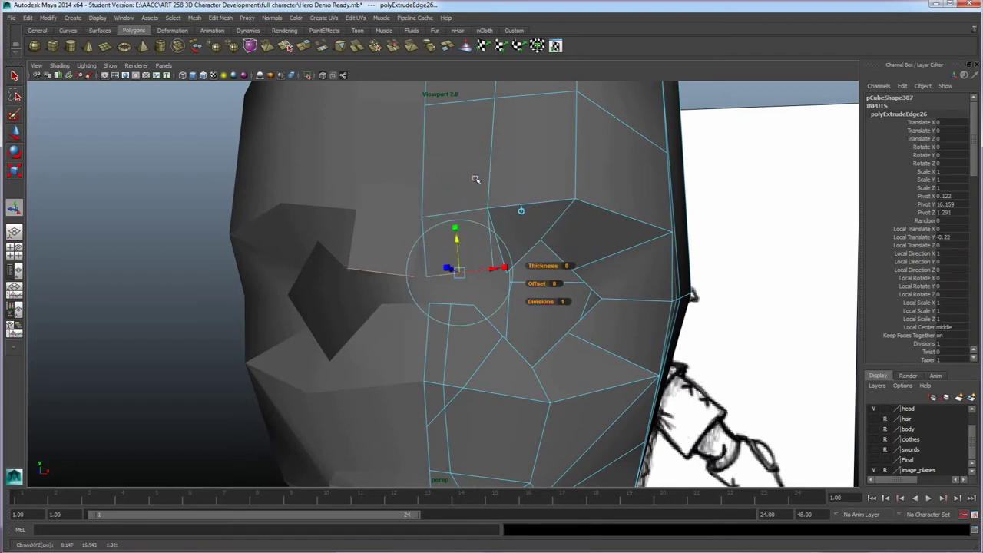
# - Try to merge the lower outer vertex of the new brow face into the inner upper eye vertex
pyautogui.moveTo(480, 254); pyautogui.dragTo(439, 254, button='right')
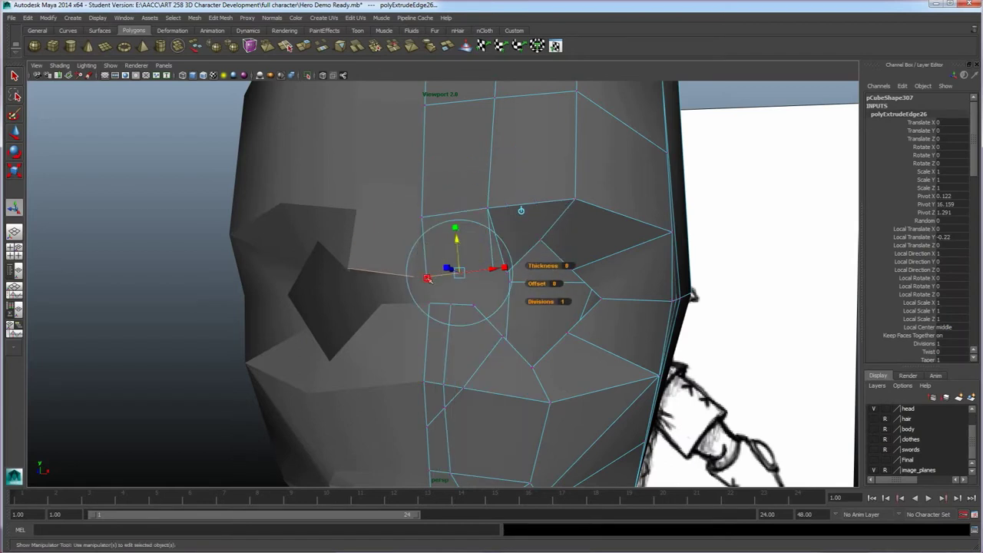
pyautogui.click(431, 276)
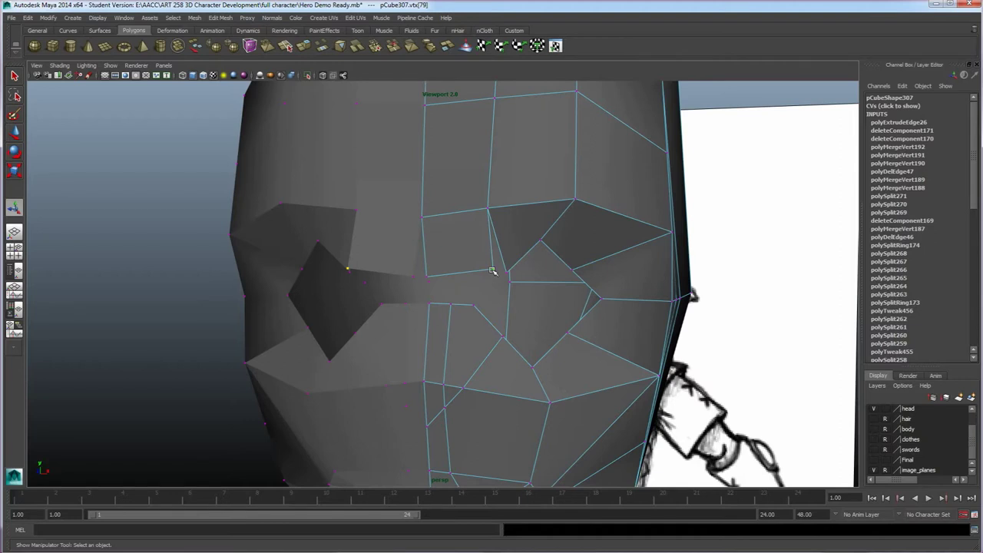
pyautogui.keyDown('shift'); pyautogui.moveTo(492, 274); pyautogui.dragTo(491, 278, button='right'); pyautogui.keyUp('shift')
pyautogui.moveTo(504, 272); pyautogui.dragTo(507, 270)
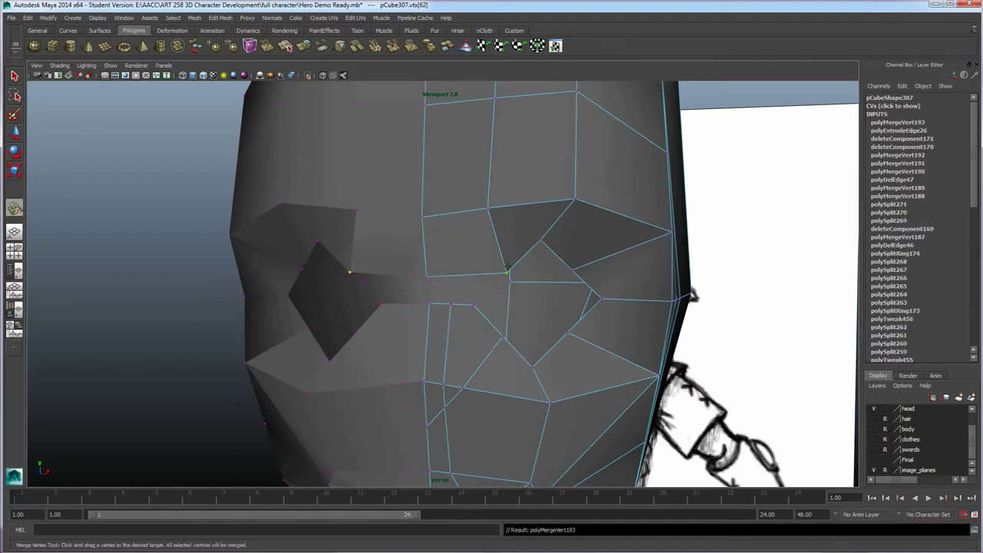
pyautogui.moveTo(466, 241); pyautogui.dragTo(466, 218, button='right')
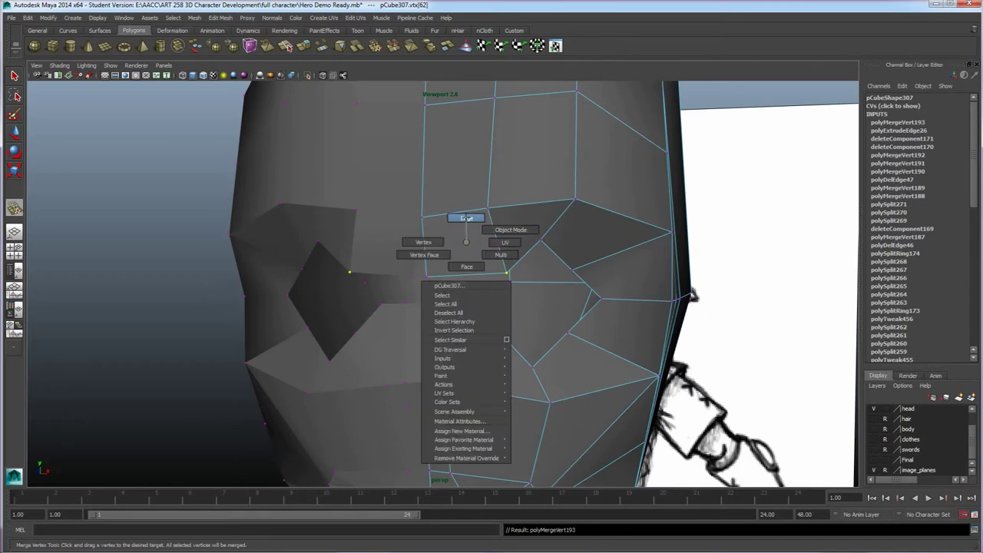
pyautogui.moveTo(466, 242); pyautogui.dragTo(464, 243, button='right')
pyautogui.hotkey('ctrl', 'z')
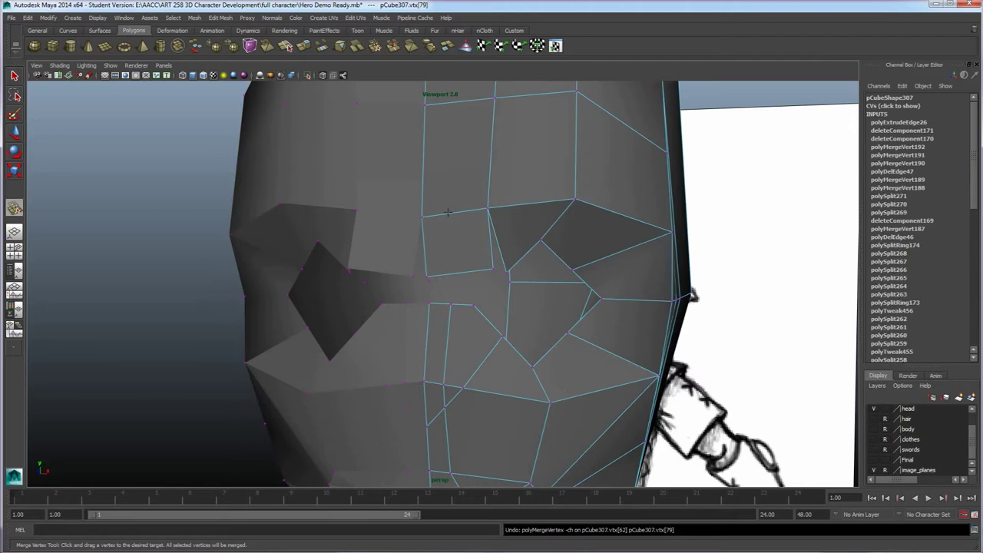
# - Extrude the new brow face's outer side edge toward the face's centre line
pyautogui.press('w')
pyautogui.click(494, 267)
pyautogui.moveTo(502, 255); pyautogui.dragTo(500, 231, button='right')
pyautogui.click(500, 256)
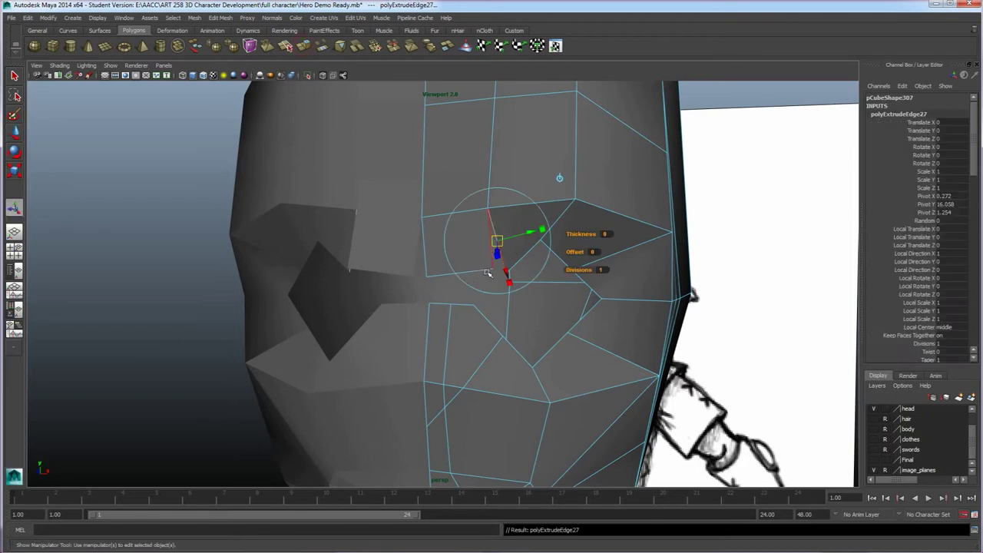
pyautogui.moveTo(523, 233); pyautogui.dragTo(475, 252)
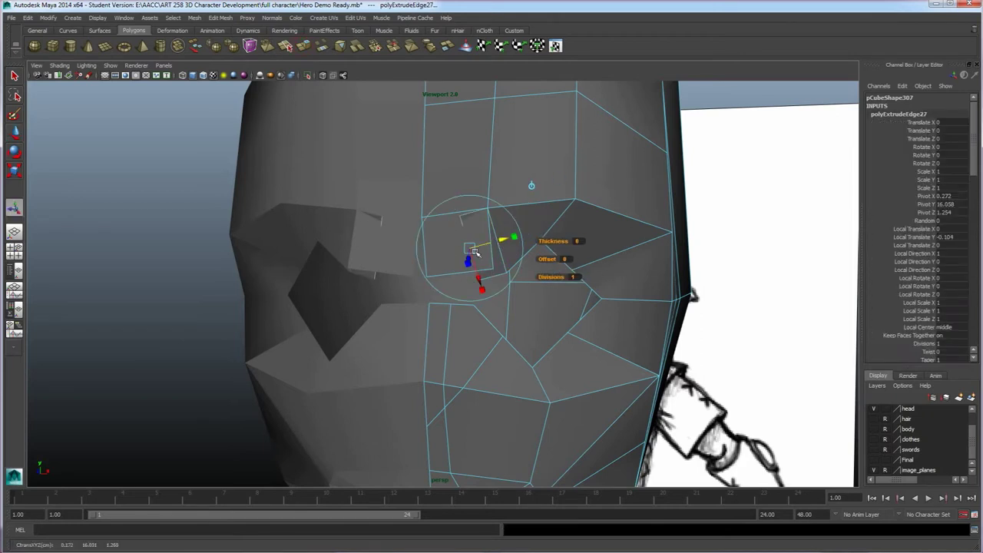
# - Merge the extruded edge's ends into the brow vertex and inner upper eye vertex, and shift the brow face's lower outer vertex inward
pyautogui.press('w')
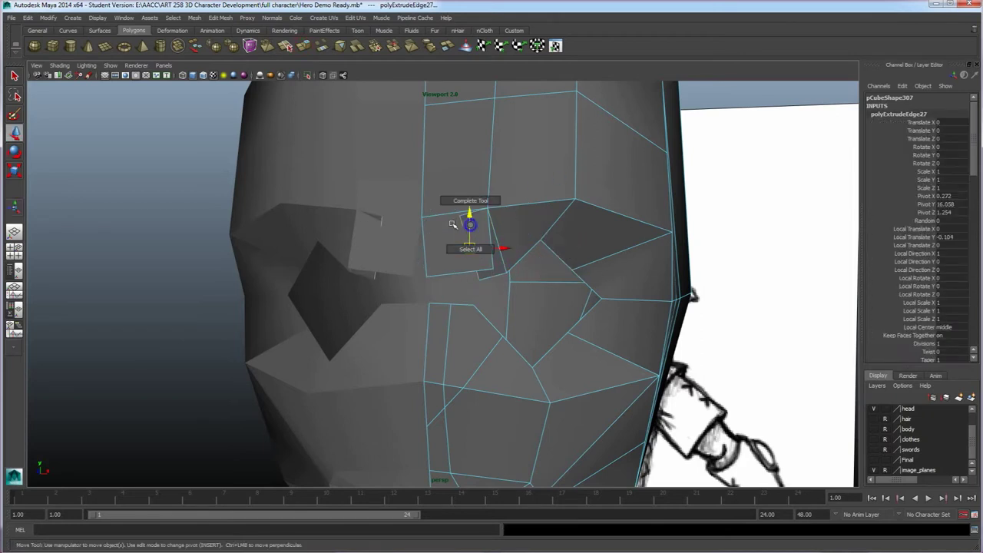
pyautogui.moveTo(435, 232); pyautogui.dragTo(403, 232, button='right')
pyautogui.click(461, 220)
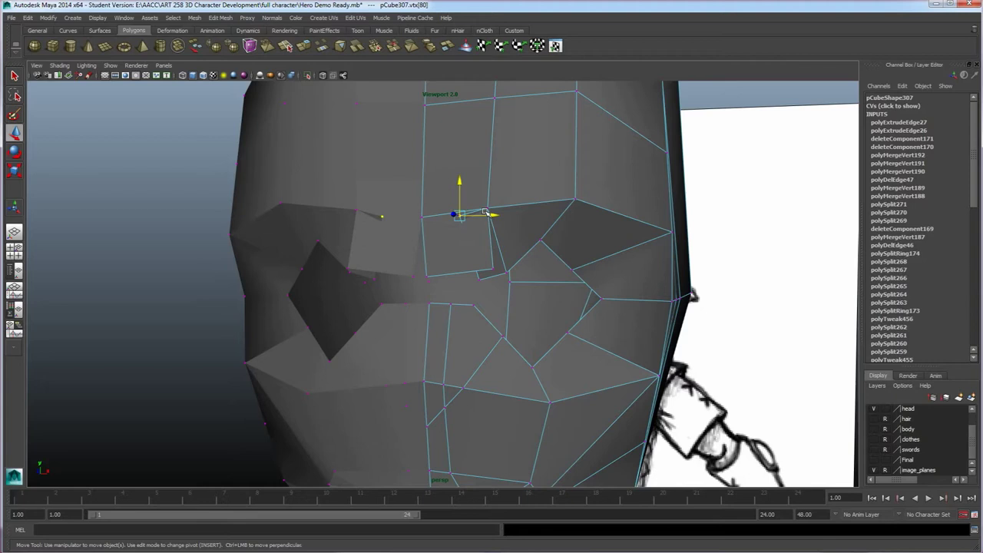
pyautogui.keyDown('shift'); pyautogui.moveTo(488, 208); pyautogui.dragTo(488, 185, button='right'); pyautogui.keyUp('shift')
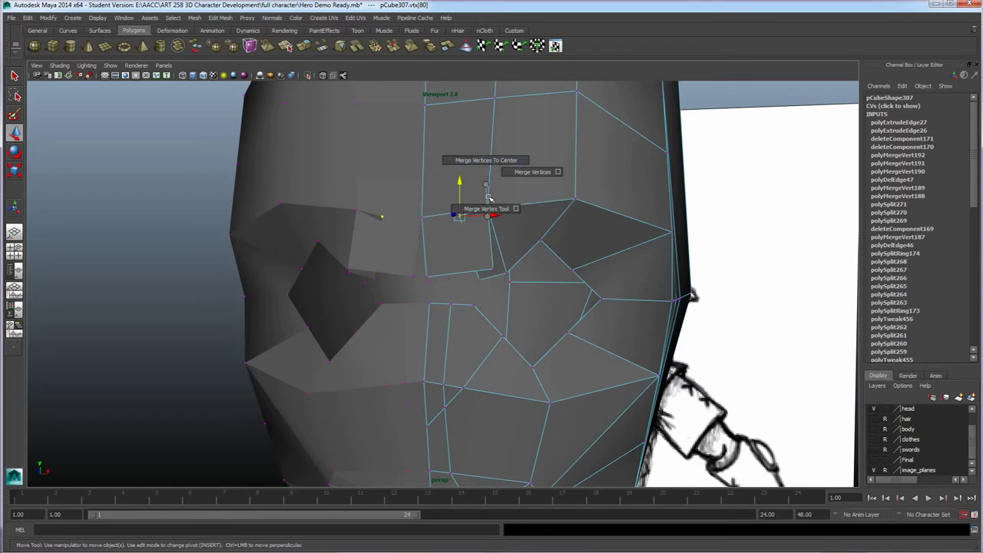
pyautogui.moveTo(459, 217); pyautogui.dragTo(483, 214)
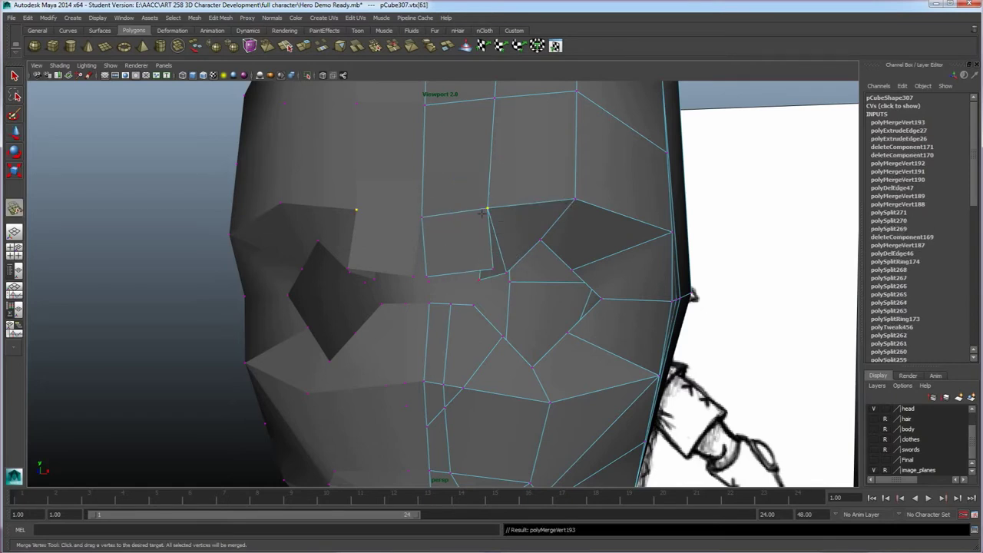
pyautogui.moveTo(480, 279)
pyautogui.mouseDown()
pyautogui.moveTo(523, 270)
pyautogui.moveTo(503, 279)
pyautogui.mouseUp()
pyautogui.press('w')
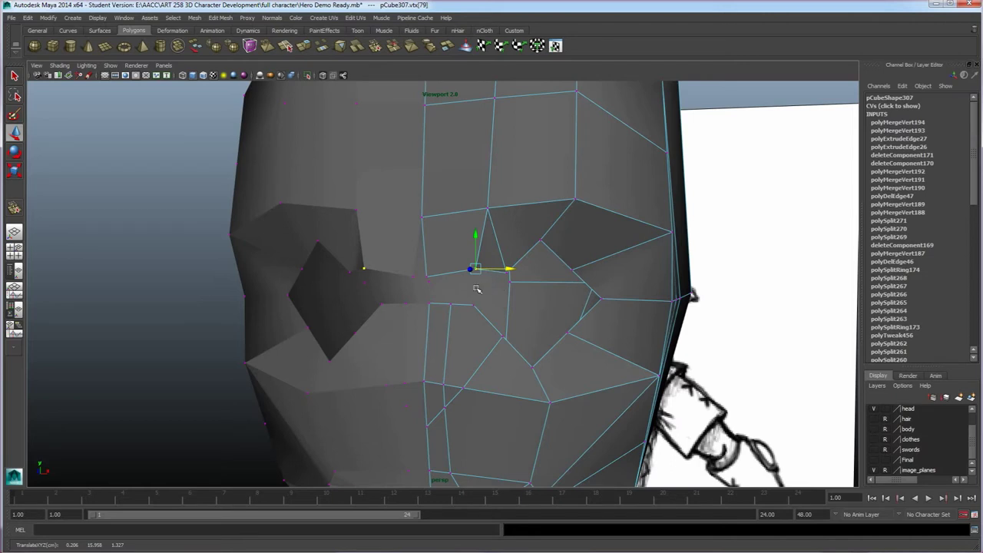
# - Merge the new face's two lower vertices into the centre and adjacent vertices at the top of the nose
pyautogui.click(426, 274)
pyautogui.moveTo(443, 294)
pyautogui.keyDown('shift'); pyautogui.mouseDown(button='right')
pyautogui.moveTo(435, 293)
pyautogui.moveTo(484, 283)
pyautogui.moveTo(495, 295)
pyautogui.moveTo(445, 270)
pyautogui.moveTo(451, 295)
pyautogui.mouseUp(button='right'); pyautogui.keyUp('shift')
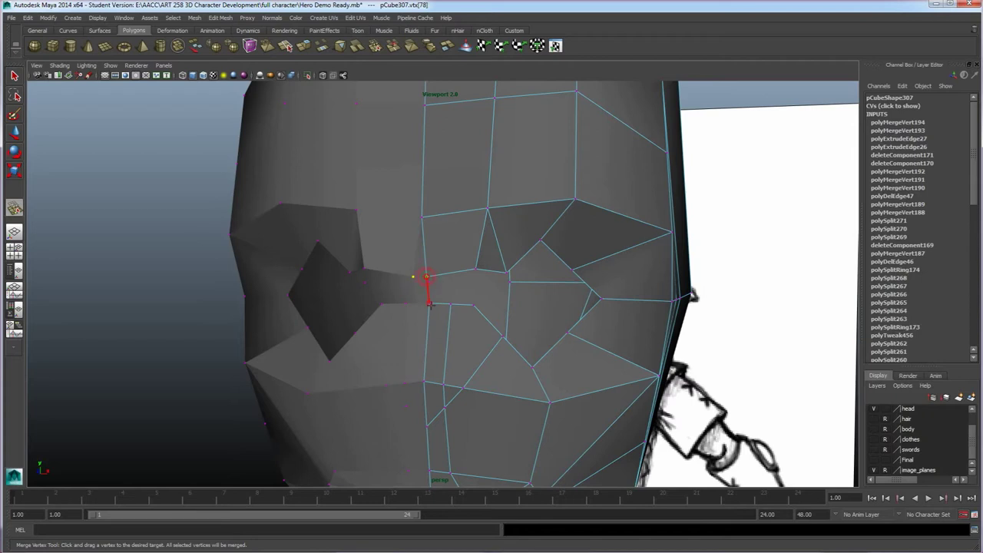
pyautogui.moveTo(430, 304); pyautogui.dragTo(428, 304)
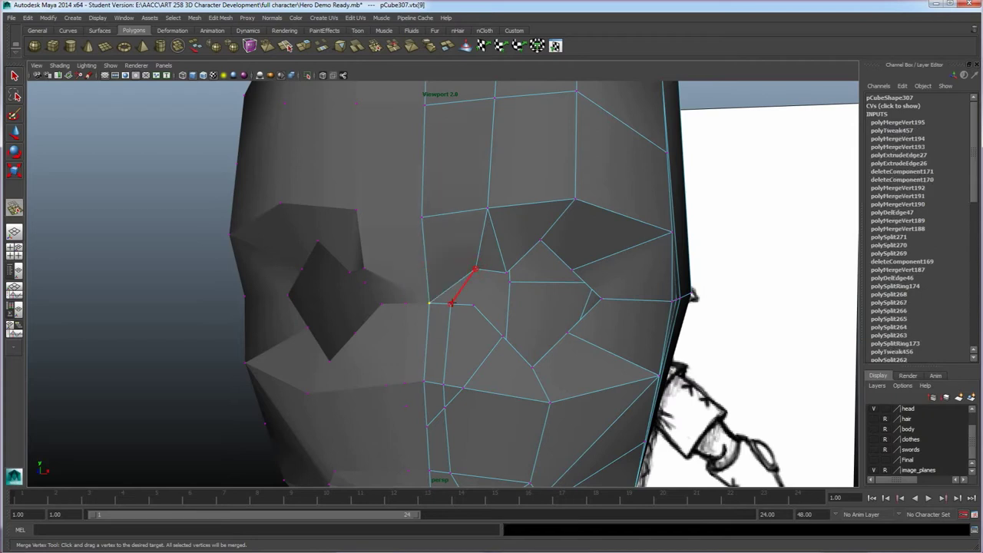
pyautogui.moveTo(452, 304); pyautogui.dragTo(451, 304)
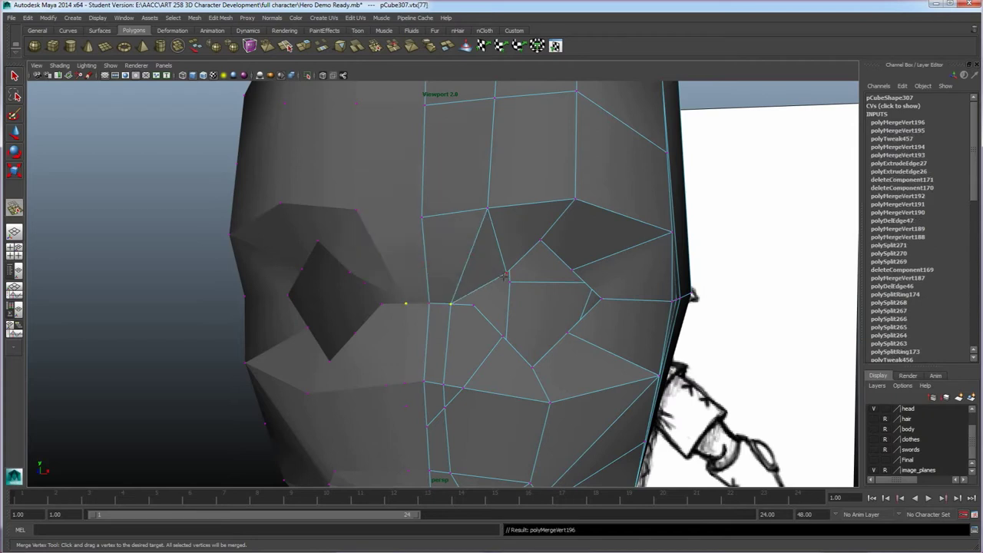
# - Extrude the open edge between the nose bridge and the inner upper eye vertex down toward the eye corner
pyautogui.moveTo(484, 282); pyautogui.dragTo(478, 262, button='right')
pyautogui.press('w')
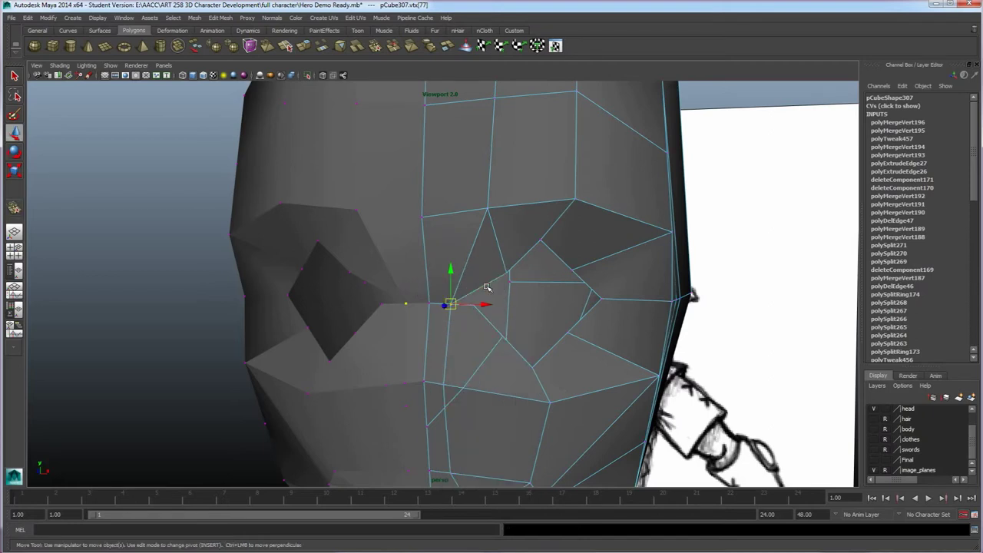
pyautogui.press('F10')
pyautogui.click(485, 285)
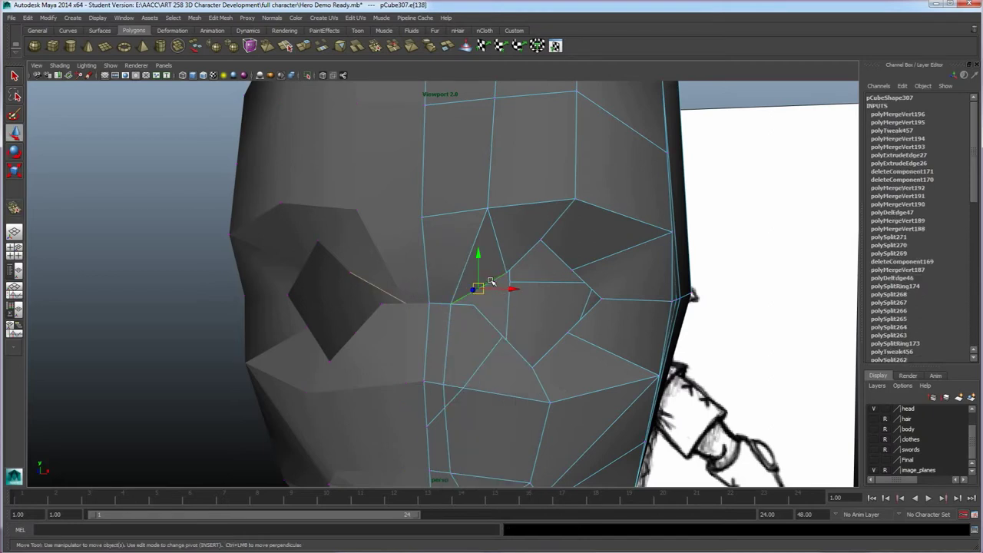
pyautogui.click(303, 46)
pyautogui.moveTo(498, 318); pyautogui.dragTo(507, 332)
# - Merge the extruded edge's ends into the inner upper eye vertex and the inner eye corner vertex
pyautogui.moveTo(488, 272); pyautogui.dragTo(518, 297, button='right')
pyautogui.click(519, 289)
pyautogui.moveTo(505, 273); pyautogui.dragTo(506, 274)
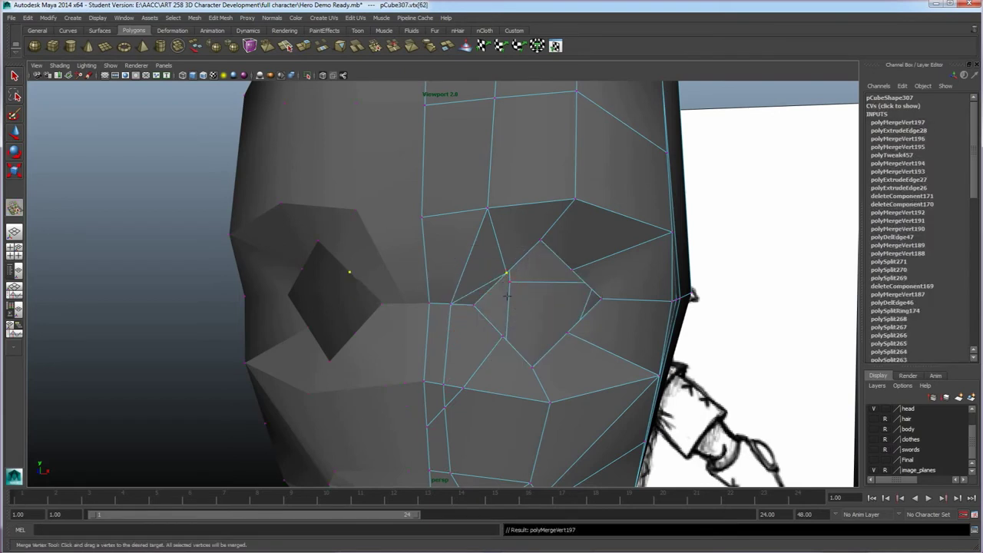
pyautogui.keyDown('alt'); pyautogui.moveTo(488, 325); pyautogui.dragTo(331, 334); pyautogui.keyUp('alt')
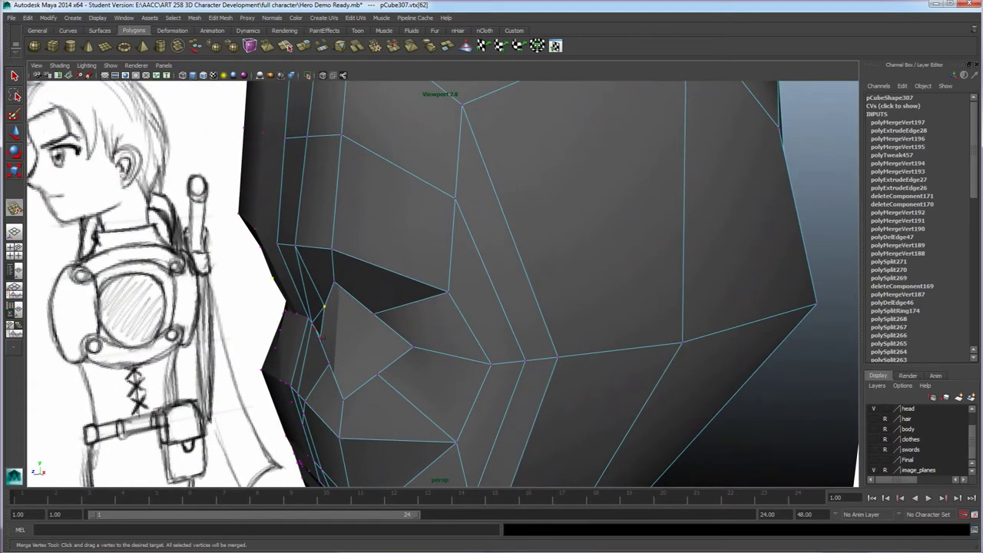
pyautogui.moveTo(317, 331); pyautogui.dragTo(447, 335)
# - Delete the leftover diagonal edge between the nose bridge and the inner upper eye vertex
pyautogui.rightClick(513, 287)
pyautogui.moveTo(513, 287); pyautogui.dragTo(514, 263, button='right')
pyautogui.press('w')
pyautogui.click(500, 308)
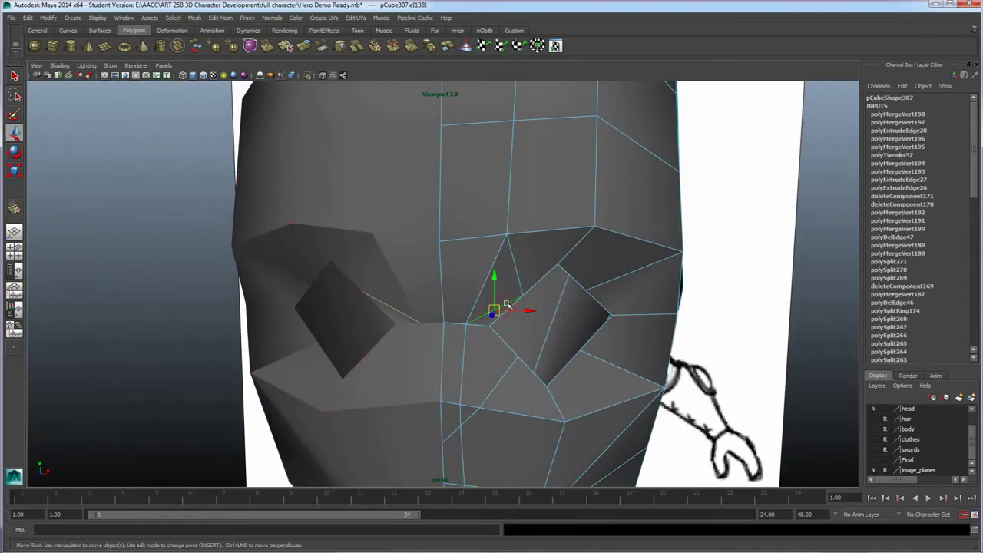
pyautogui.press('Delete')
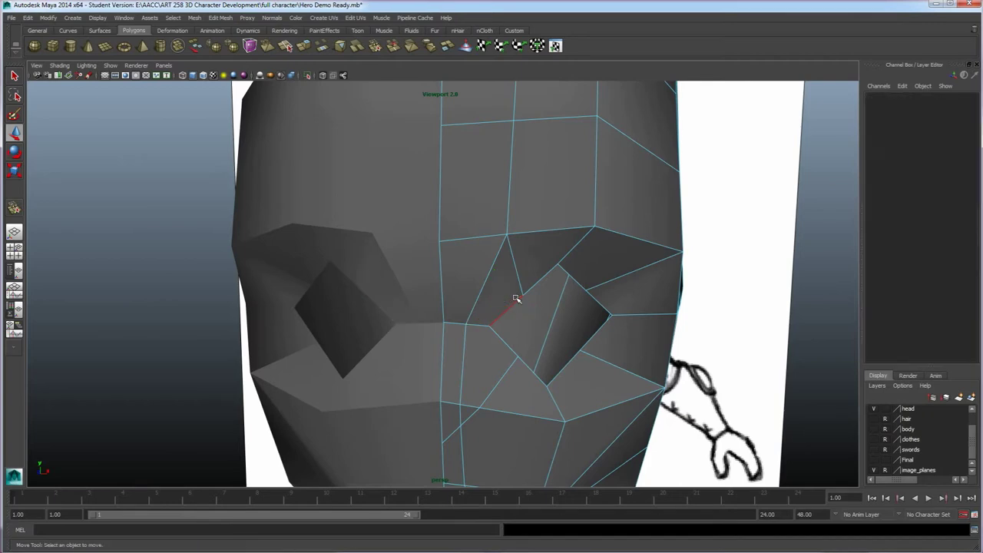
pyautogui.scroll(-3, 533, 301)
pyautogui.keyDown('alt'); pyautogui.moveTo(520, 337); pyautogui.dragTo(520, 338); pyautogui.keyUp('alt')
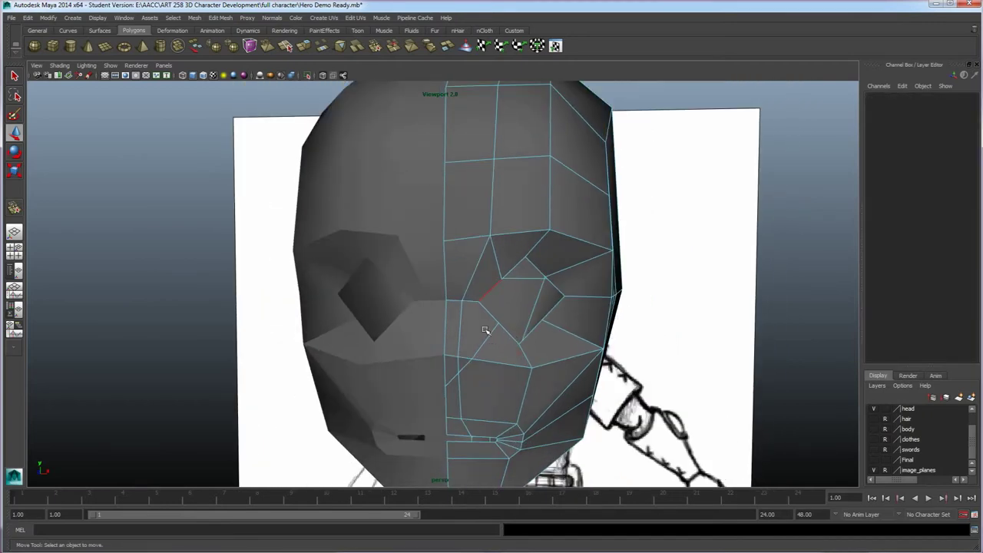
pyautogui.keyDown('alt'); pyautogui.moveTo(486, 330); pyautogui.dragTo(479, 325); pyautogui.keyUp('alt')
pyautogui.click(287, 47)
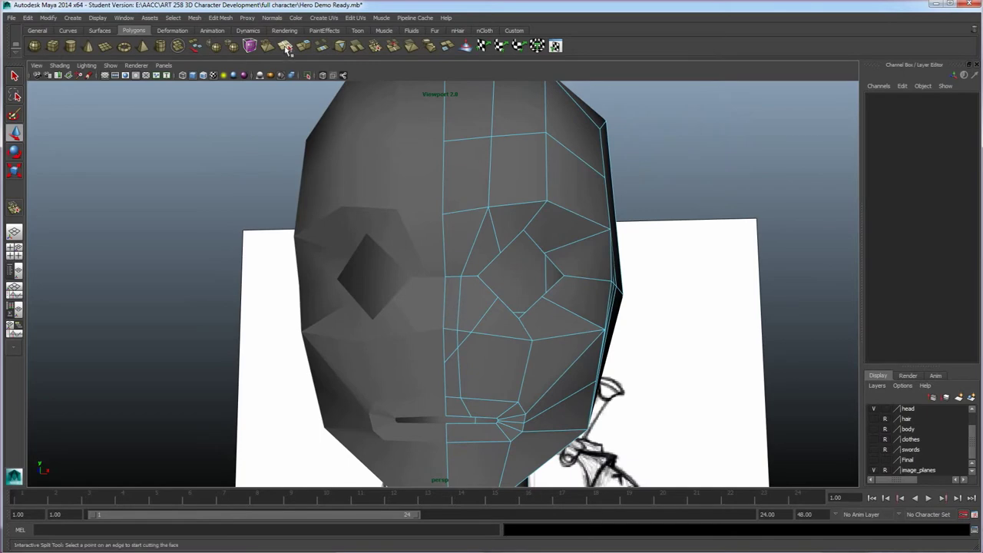
pyautogui.keyDown('alt'); pyautogui.moveTo(474, 211); pyautogui.dragTo(459, 235); pyautogui.keyUp('alt')
# - Reposition the upper vertices of the eye opening in the front view to follow the upper edge of the sketched eye
pyautogui.moveTo(449, 227); pyautogui.dragTo(406, 228, button='right')
pyautogui.keyDown('alt'); pyautogui.moveTo(441, 292); pyautogui.dragTo(528, 283); pyautogui.keyUp('alt')
pyautogui.click(513, 268)
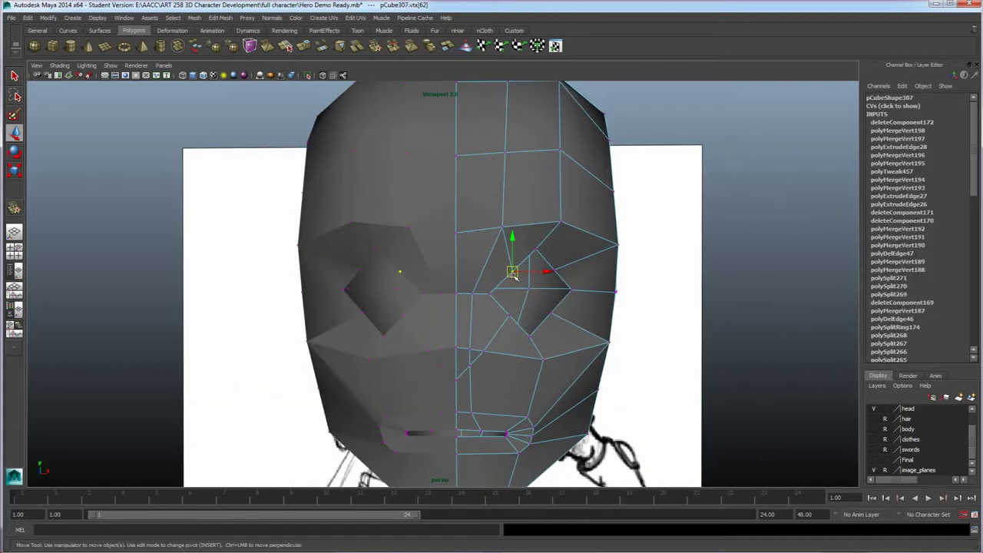
pyautogui.press('space')
pyautogui.press('space')
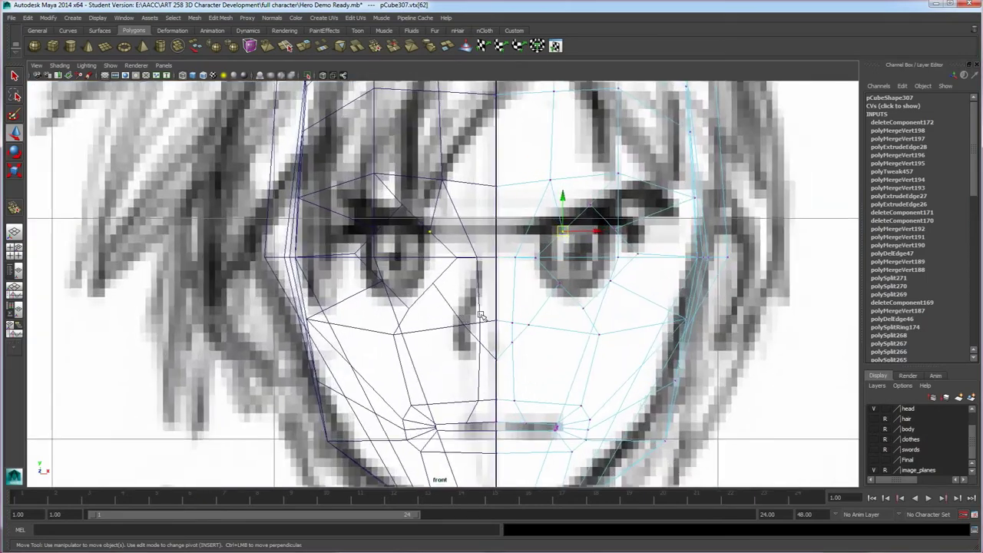
pyautogui.keyDown('alt'); pyautogui.moveTo(463, 319); pyautogui.dragTo(355, 352, button='middle'); pyautogui.keyUp('alt')
pyautogui.moveTo(493, 264); pyautogui.dragTo(523, 270)
pyautogui.click(504, 276)
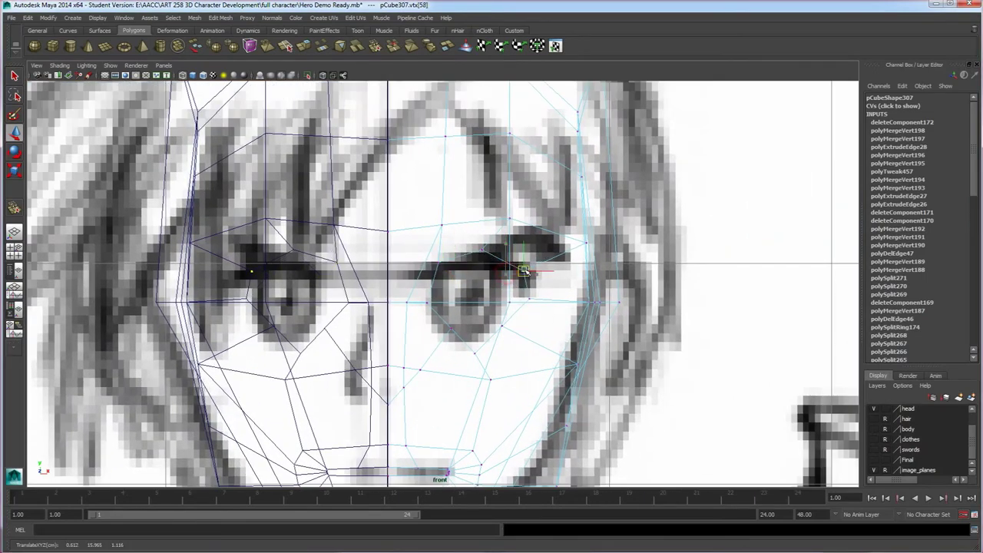
pyautogui.moveTo(472, 239); pyautogui.dragTo(491, 257)
pyautogui.moveTo(482, 250); pyautogui.dragTo(484, 258)
# - Reposition the lower, outer and inner corner vertices of the eye opening around the sketched eye in the front view
pyautogui.moveTo(440, 317)
pyautogui.mouseDown()
pyautogui.moveTo(419, 295)
pyautogui.moveTo(434, 299)
pyautogui.mouseUp()
pyautogui.moveTo(463, 339); pyautogui.dragTo(433, 340)
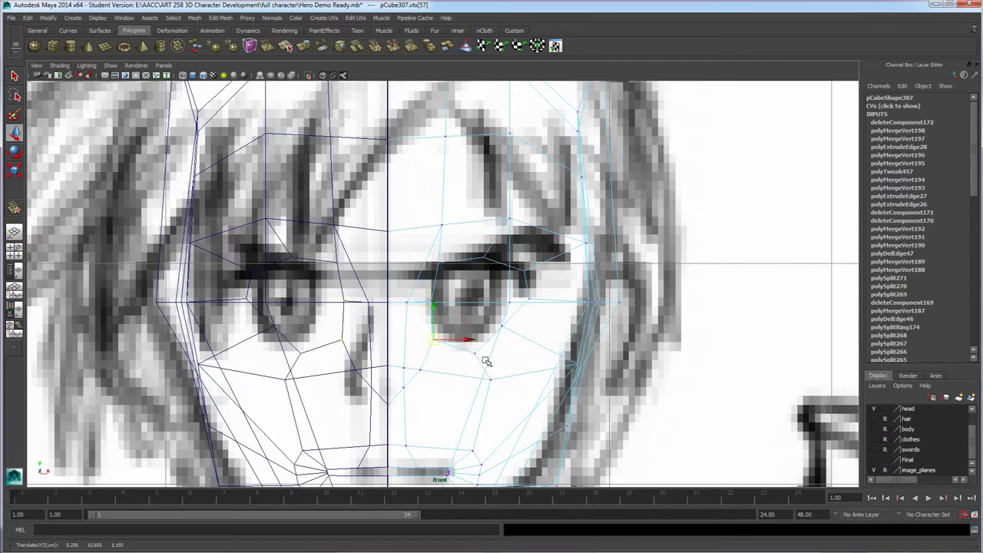
pyautogui.click(502, 326)
pyautogui.moveTo(515, 329); pyautogui.dragTo(523, 328)
pyautogui.moveTo(518, 284)
pyautogui.mouseDown()
pyautogui.moveTo(539, 304)
pyautogui.moveTo(529, 296)
pyautogui.mouseUp()
pyautogui.moveTo(515, 261); pyautogui.dragTo(526, 273)
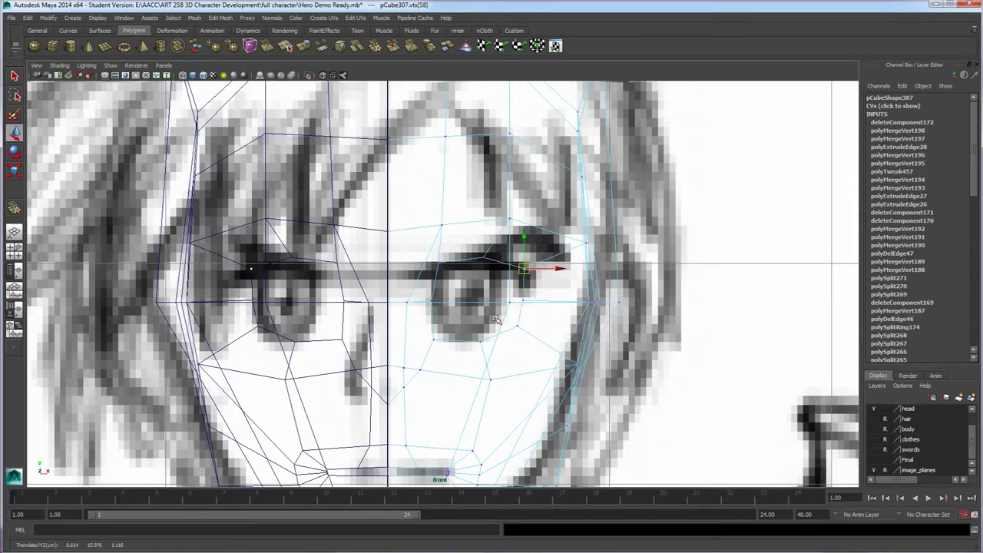
pyautogui.click(433, 301)
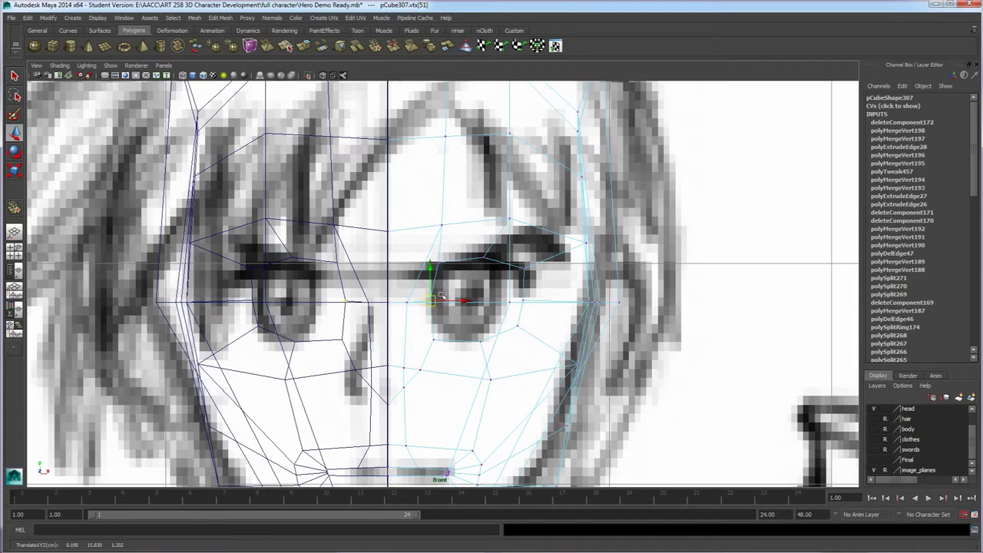
# - Return to the perspective view and inspect the reshaped eye opening from different angles
pyautogui.press('space')
pyautogui.press('space')
pyautogui.moveTo(493, 253)
pyautogui.mouseDown()
pyautogui.moveTo(527, 260)
pyautogui.moveTo(496, 307)
pyautogui.moveTo(466, 319)
pyautogui.mouseUp()
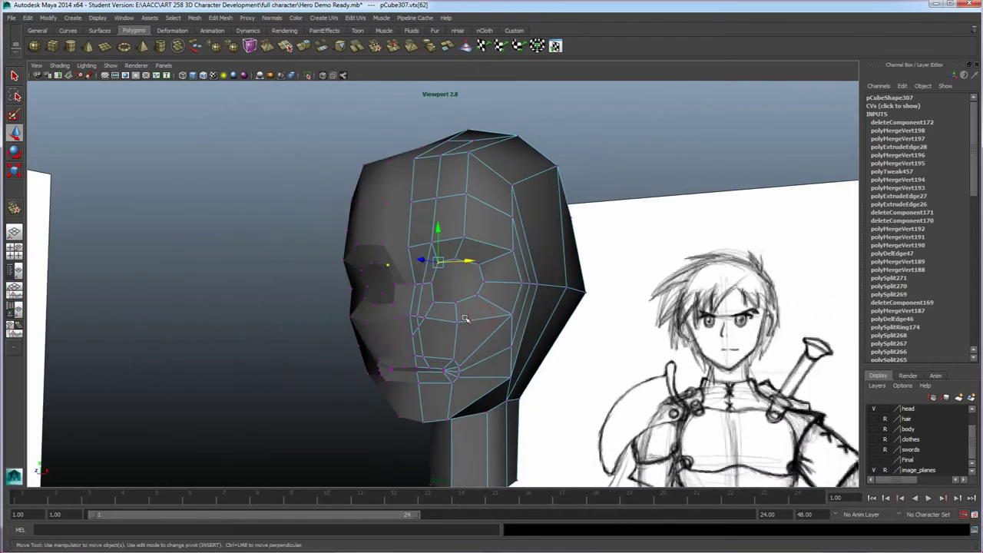
pyautogui.click(300, 292)
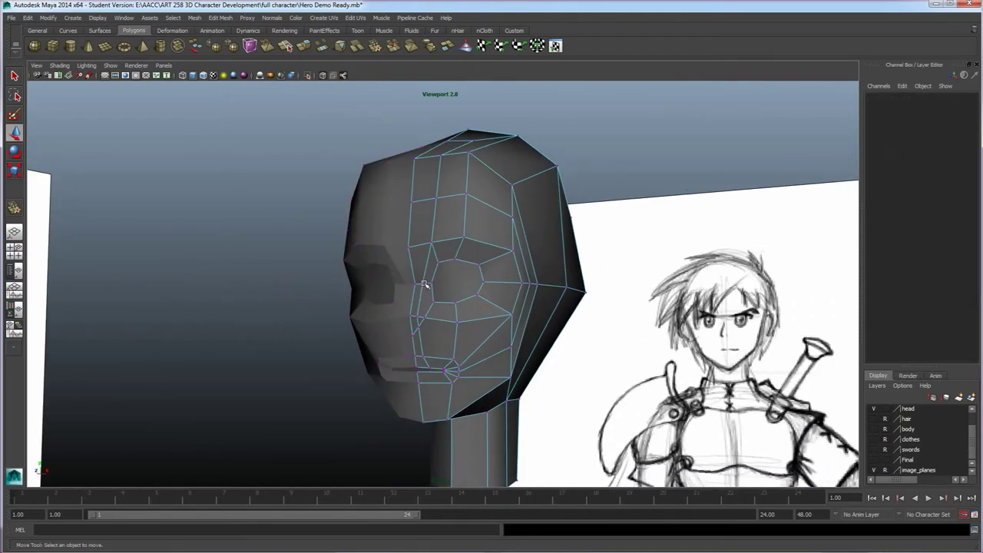
pyautogui.moveTo(438, 286)
pyautogui.keyDown('alt'); pyautogui.mouseDown()
pyautogui.moveTo(458, 318)
pyautogui.moveTo(484, 308)
pyautogui.mouseUp(); pyautogui.keyUp('alt')
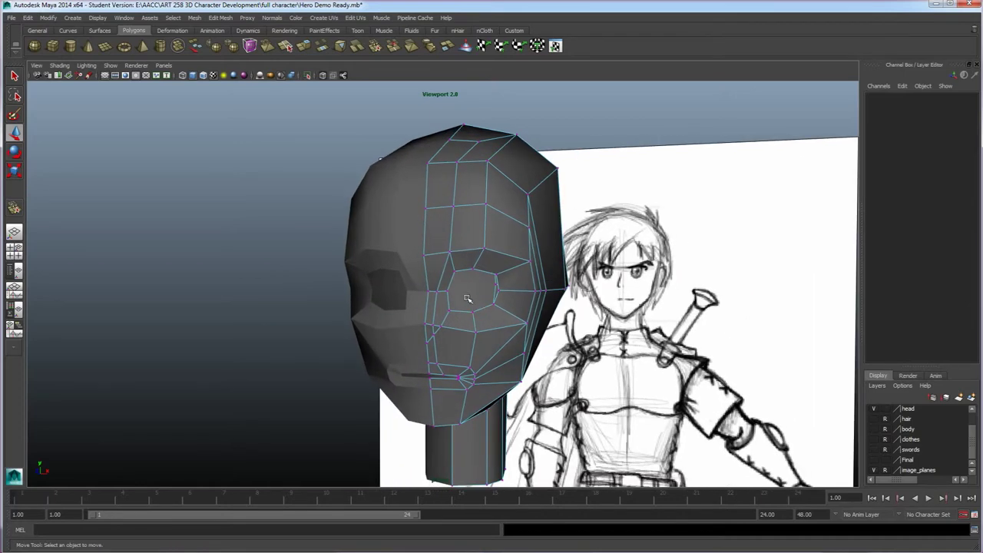
# - Pull the nose tip and nose bridge vertices forward to strengthen the nose profile, checking it against the side sketch
pyautogui.keyDown('alt'); pyautogui.moveTo(438, 356); pyautogui.dragTo(359, 319); pyautogui.keyUp('alt')
pyautogui.click(412, 315)
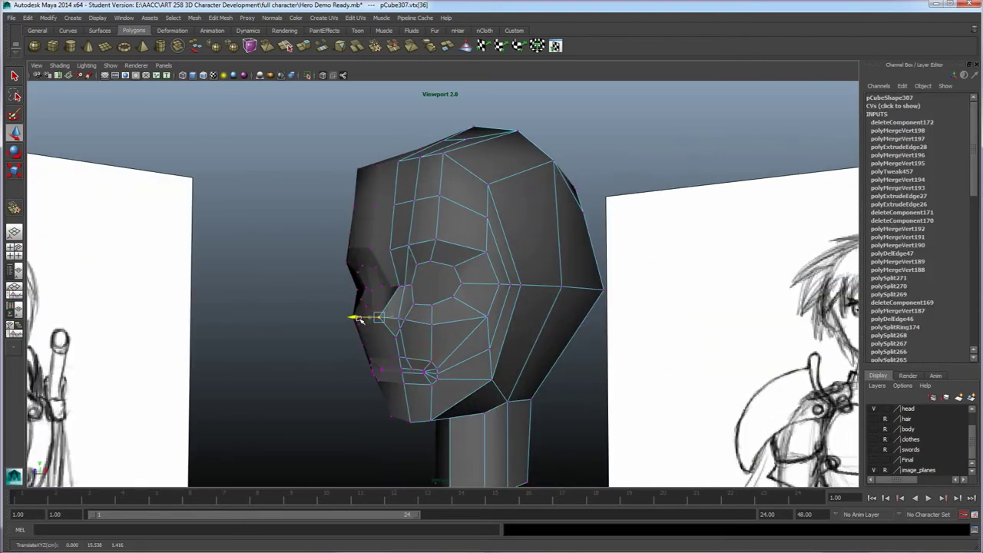
pyautogui.click(398, 288)
pyautogui.moveTo(376, 287); pyautogui.dragTo(368, 286)
pyautogui.keyDown('alt'); pyautogui.moveTo(328, 341); pyautogui.dragTo(314, 338); pyautogui.keyUp('alt')
pyautogui.click(325, 261)
pyautogui.keyDown('alt'); pyautogui.moveTo(374, 281); pyautogui.dragTo(359, 284); pyautogui.keyUp('alt')
pyautogui.moveTo(381, 234)
pyautogui.keyDown('alt'); pyautogui.mouseDown()
pyautogui.moveTo(407, 222)
pyautogui.moveTo(369, 225)
pyautogui.mouseUp(); pyautogui.keyUp('alt')
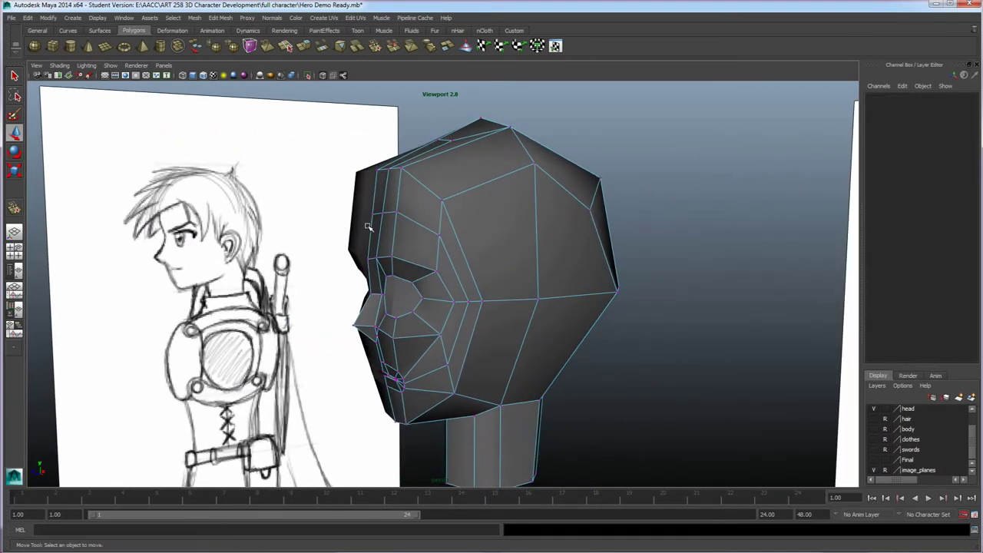
# - Move the side vertices of the nose tip and nostril base forward to build up the nose's volume
pyautogui.keyDown('alt'); pyautogui.moveTo(393, 265); pyautogui.dragTo(430, 270); pyautogui.keyUp('alt')
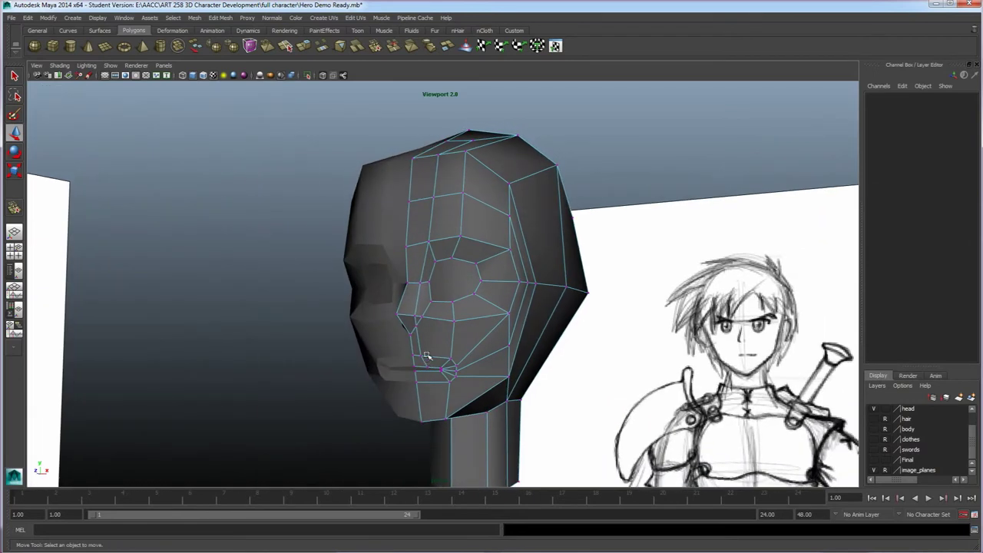
pyautogui.scroll(5, 427, 343)
pyautogui.click(445, 328)
pyautogui.moveTo(462, 328); pyautogui.dragTo(359, 392)
pyautogui.click(431, 341)
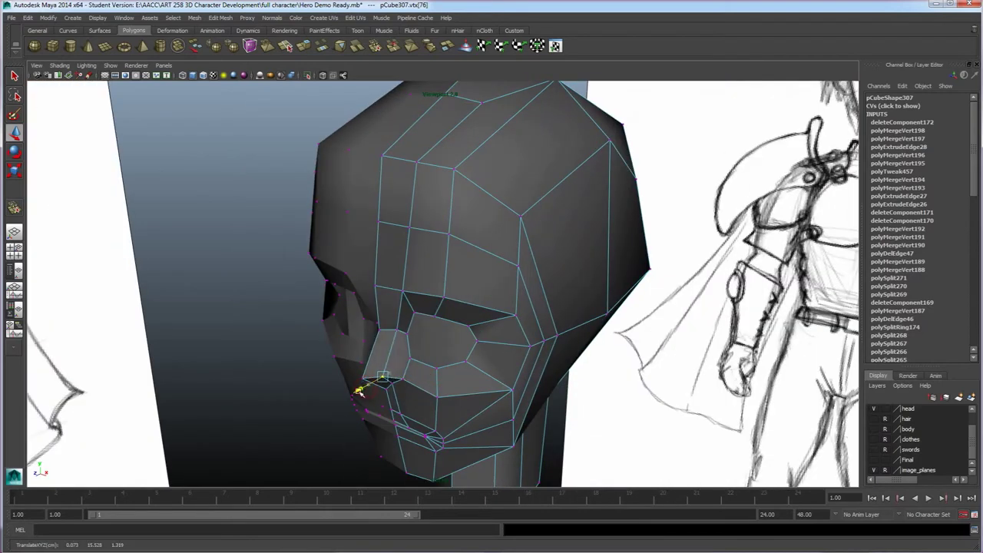
pyautogui.click(290, 385)
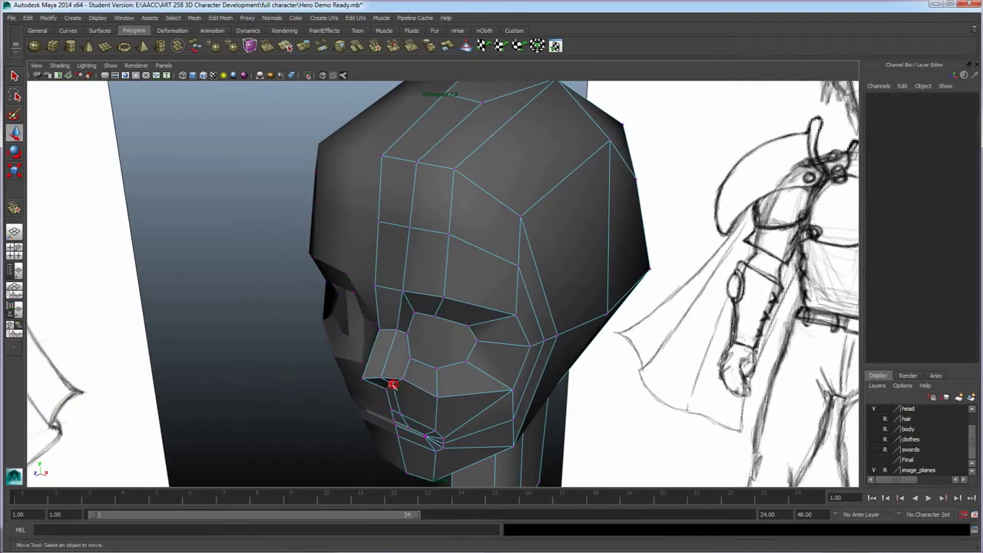
pyautogui.click(393, 384)
pyautogui.moveTo(371, 394); pyautogui.dragTo(366, 397)
pyautogui.keyDown('alt'); pyautogui.moveTo(238, 344); pyautogui.dragTo(266, 349); pyautogui.keyUp('alt')
pyautogui.click(269, 352)
# - Shift the vertex at the outer base of the nose slightly outward
pyautogui.keyDown('alt'); pyautogui.moveTo(322, 368); pyautogui.dragTo(362, 382); pyautogui.keyUp('alt')
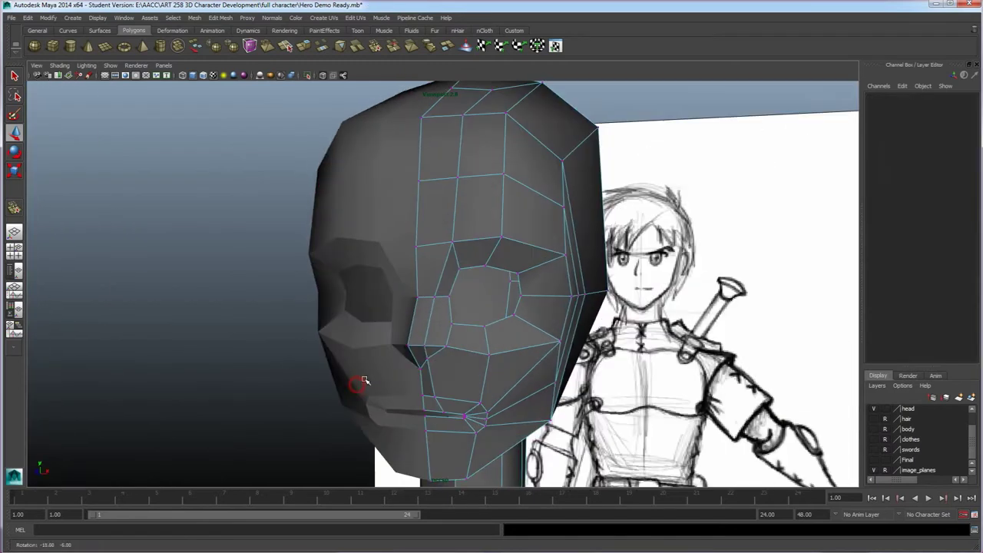
pyautogui.click(423, 361)
pyautogui.moveTo(430, 364); pyautogui.dragTo(434, 364, button='middle')
pyautogui.click(276, 353)
pyautogui.keyDown('alt'); pyautogui.moveTo(387, 380); pyautogui.dragTo(443, 354); pyautogui.keyUp('alt')
pyautogui.click(435, 350)
pyautogui.click(307, 364)
# - Cut a new edge from the nose bridge down the side of the nose and across its underside
pyautogui.click(285, 48)
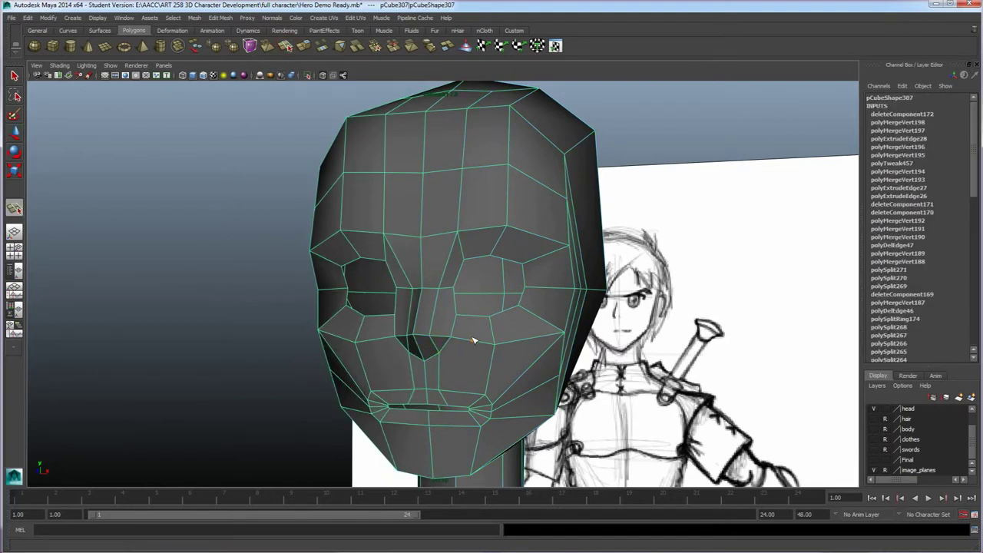
pyautogui.keyDown('alt'); pyautogui.moveTo(466, 353); pyautogui.dragTo(458, 352); pyautogui.keyUp('alt')
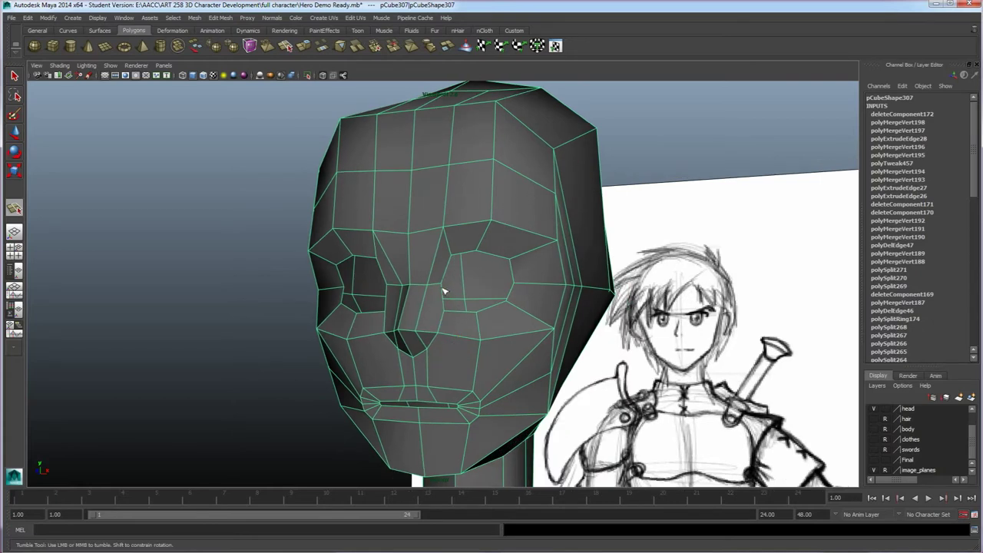
pyautogui.click(442, 285)
pyautogui.click(430, 335)
pyautogui.press('w')
pyautogui.press('y')
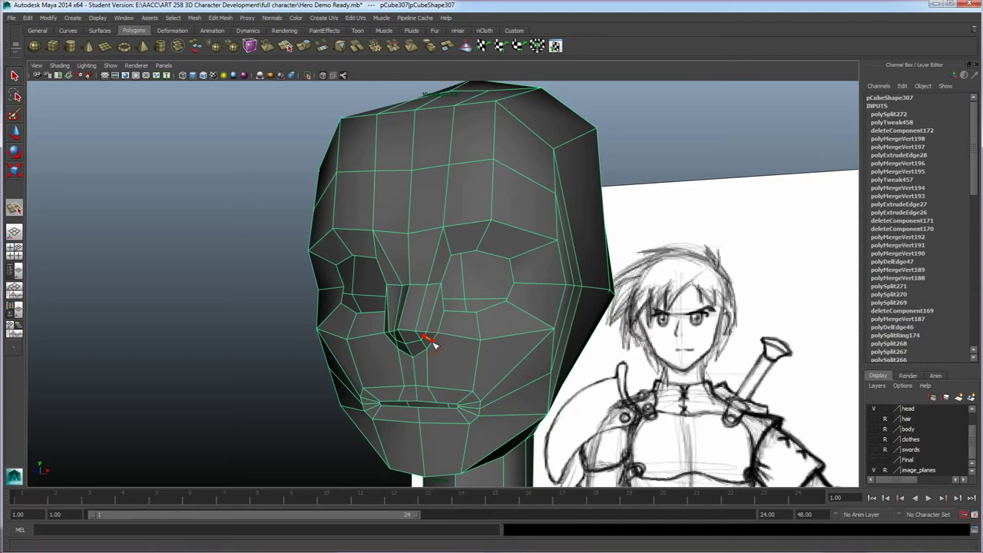
# - Cut connecting edges from the underside of the nose to the nostril's outer side and toward the cheek
pyautogui.press('w')
pyautogui.press('y')
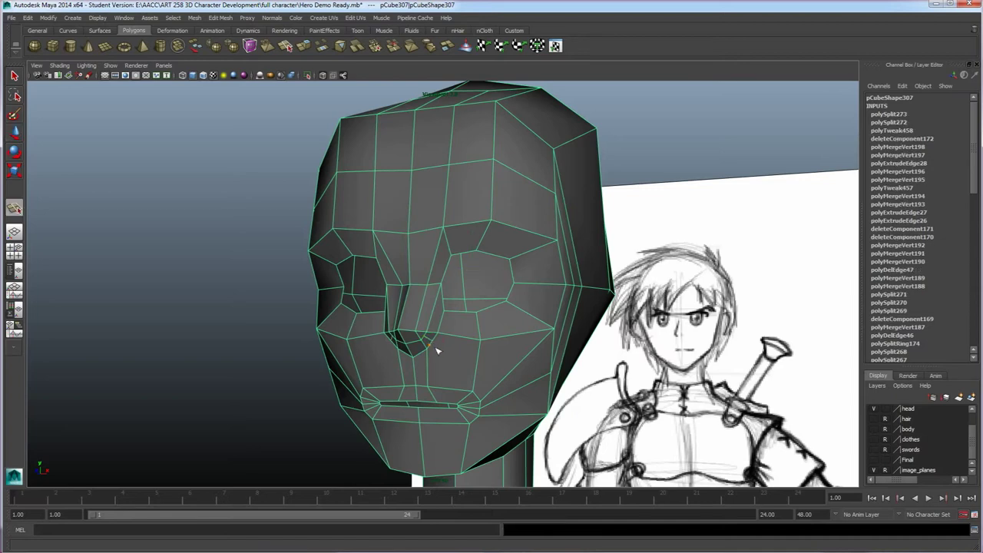
pyautogui.click(434, 342)
pyautogui.press('w')
pyautogui.press('y')
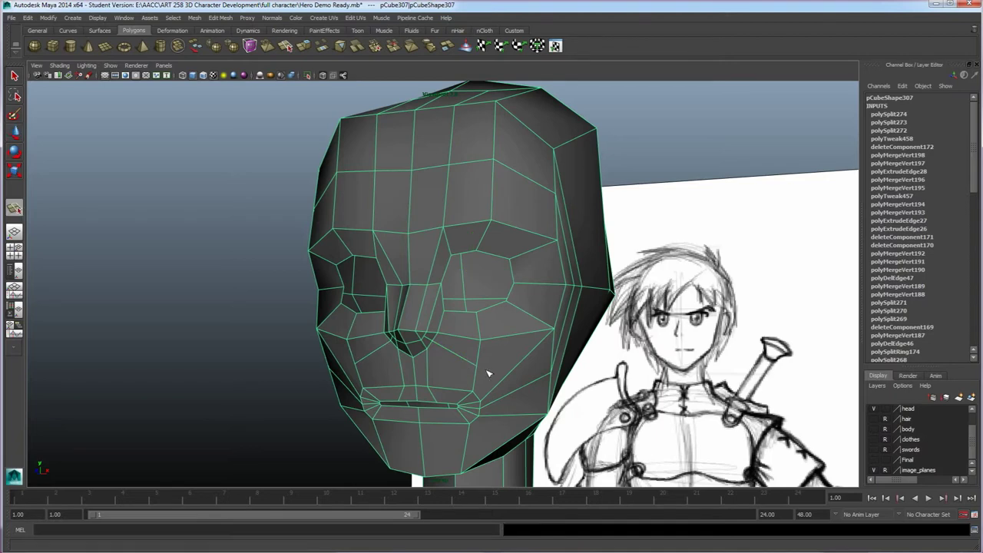
# - Cut an edge path from the cheek around the outer side of the mouth to the middle of the chin
pyautogui.click(476, 368)
pyautogui.click(509, 374)
pyautogui.moveTo(512, 375); pyautogui.dragTo(520, 371)
pyautogui.click(526, 381)
pyautogui.click(526, 417)
pyautogui.click(524, 419)
pyautogui.click(472, 451)
pyautogui.press('Return')
pyautogui.press('w')
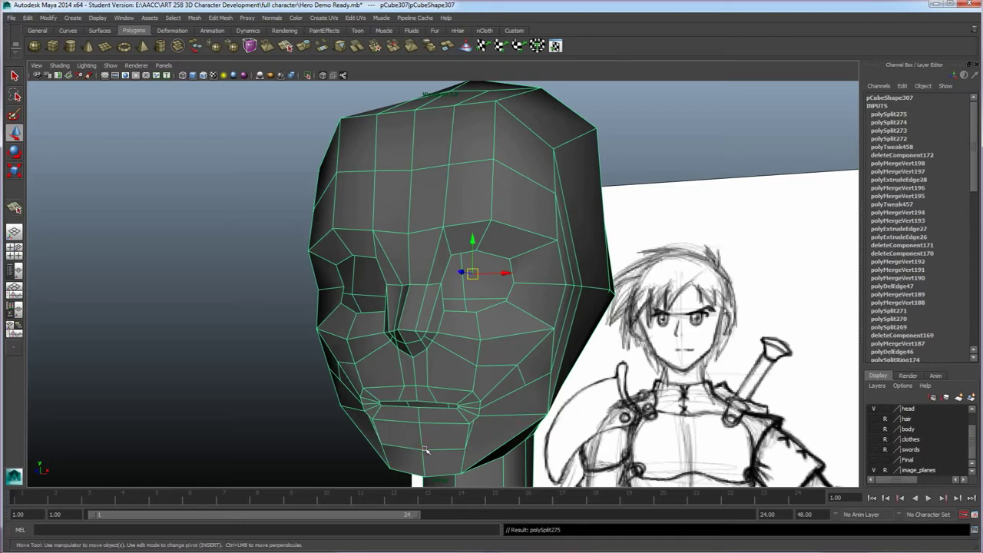
# - Delete the unwanted edge of the new cut beside the mouth corner
pyautogui.keyDown('alt'); pyautogui.moveTo(508, 412); pyautogui.dragTo(507, 427, button='right'); pyautogui.keyUp('alt')
pyautogui.keyDown('alt'); pyautogui.moveTo(502, 421); pyautogui.dragTo(479, 293, button='middle'); pyautogui.keyUp('alt')
pyautogui.moveTo(464, 338); pyautogui.dragTo(418, 348, button='right')
pyautogui.click(463, 329)
# - Cut two edges between the cheek and chin to complete the loop around the mouth corner
pyautogui.click(285, 47)
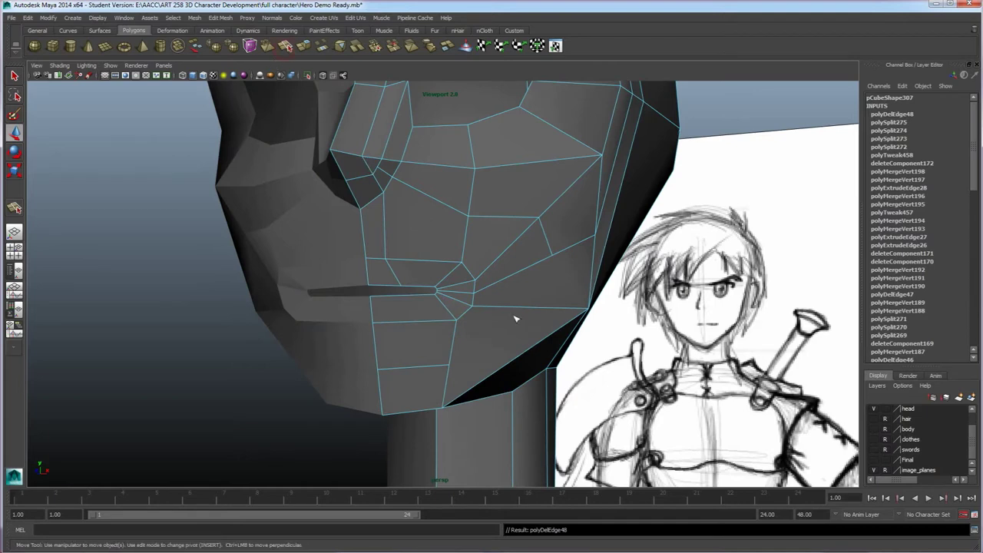
pyautogui.click(531, 308)
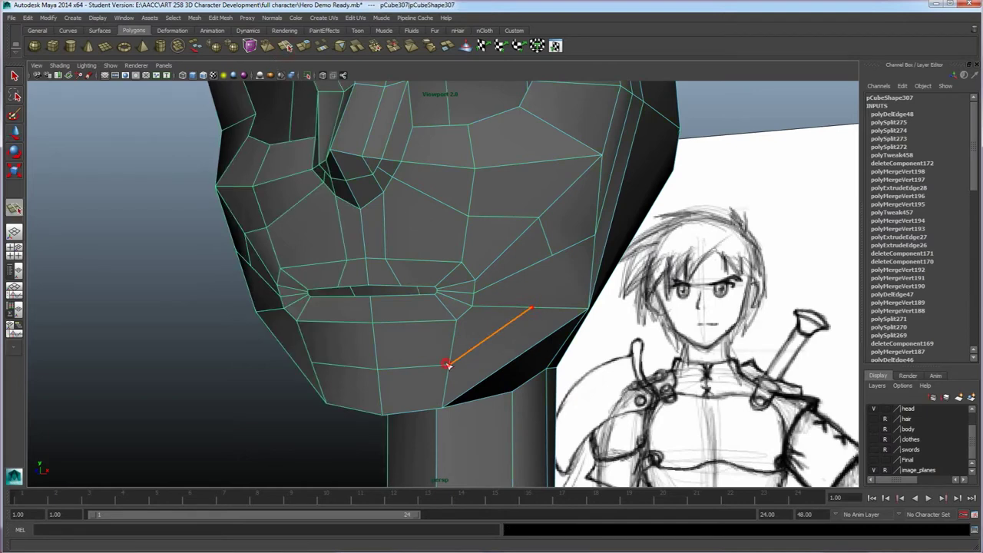
pyautogui.click(448, 365)
pyautogui.press('w')
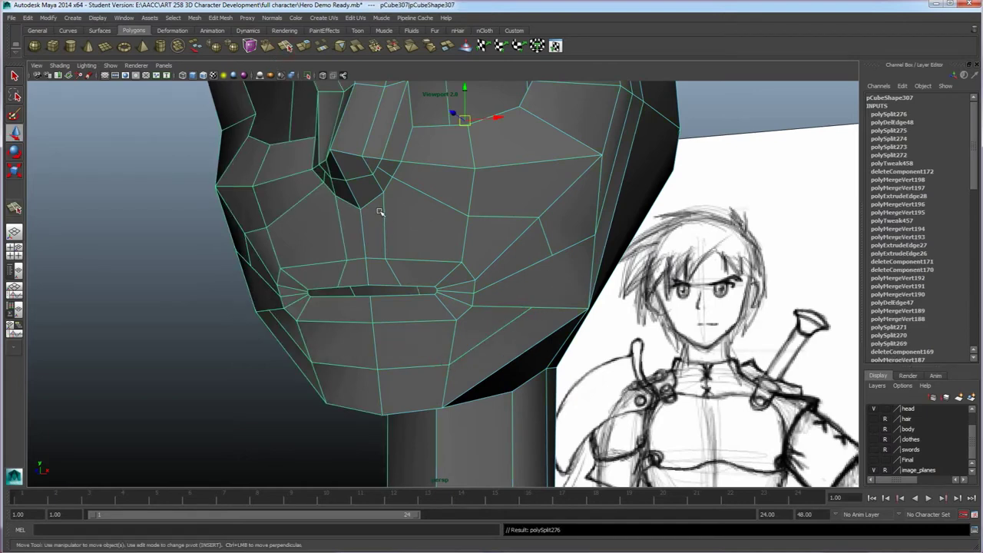
pyautogui.press('y')
pyautogui.click(535, 305)
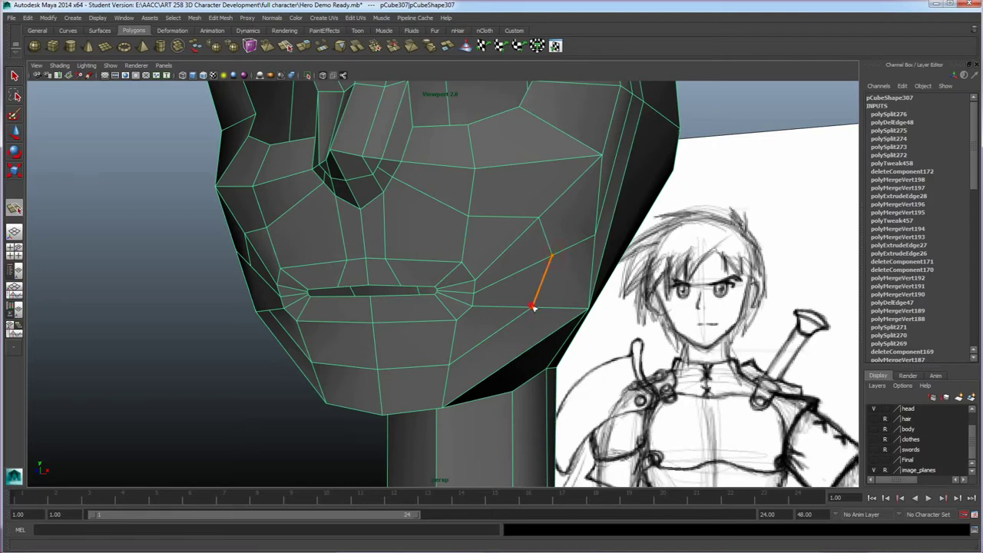
pyautogui.press('w')
# - Raise the centre vertex at the base of the nose in vertex mode
pyautogui.scroll(-3, 546, 264)
pyautogui.keyDown('alt'); pyautogui.moveTo(564, 292); pyautogui.dragTo(461, 251); pyautogui.keyUp('alt')
pyautogui.moveTo(465, 240); pyautogui.dragTo(472, 260, button='right')
pyautogui.moveTo(473, 259)
pyautogui.keyDown('alt'); pyautogui.mouseDown()
pyautogui.moveTo(502, 292)
pyautogui.moveTo(529, 301)
pyautogui.moveTo(470, 301)
pyautogui.mouseUp(); pyautogui.keyUp('alt')
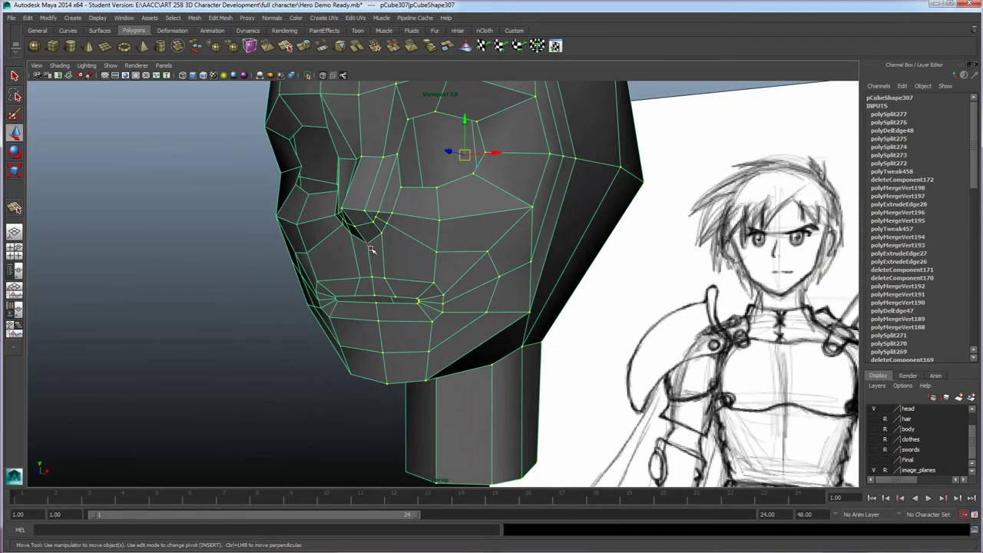
pyautogui.click(367, 244)
pyautogui.keyDown('alt'); pyautogui.moveTo(380, 278); pyautogui.dragTo(364, 273); pyautogui.keyUp('alt')
pyautogui.moveTo(358, 214); pyautogui.dragTo(359, 205)
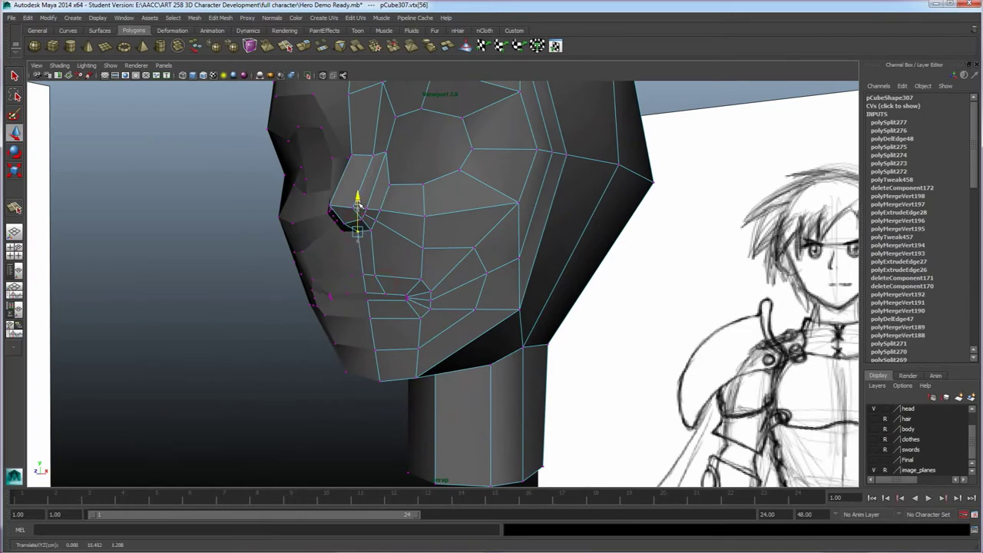
pyautogui.click(266, 269)
# - Move the two outer nostril vertices outward to widen the wing of the nose
pyautogui.moveTo(398, 249)
pyautogui.keyDown('alt'); pyautogui.mouseDown()
pyautogui.moveTo(341, 258)
pyautogui.moveTo(314, 248)
pyautogui.moveTo(390, 259)
pyautogui.moveTo(449, 242)
pyautogui.moveTo(430, 261)
pyautogui.moveTo(448, 254)
pyautogui.mouseUp(); pyautogui.keyUp('alt')
pyautogui.keyDown('alt'); pyautogui.moveTo(415, 210); pyautogui.dragTo(443, 218); pyautogui.keyUp('alt')
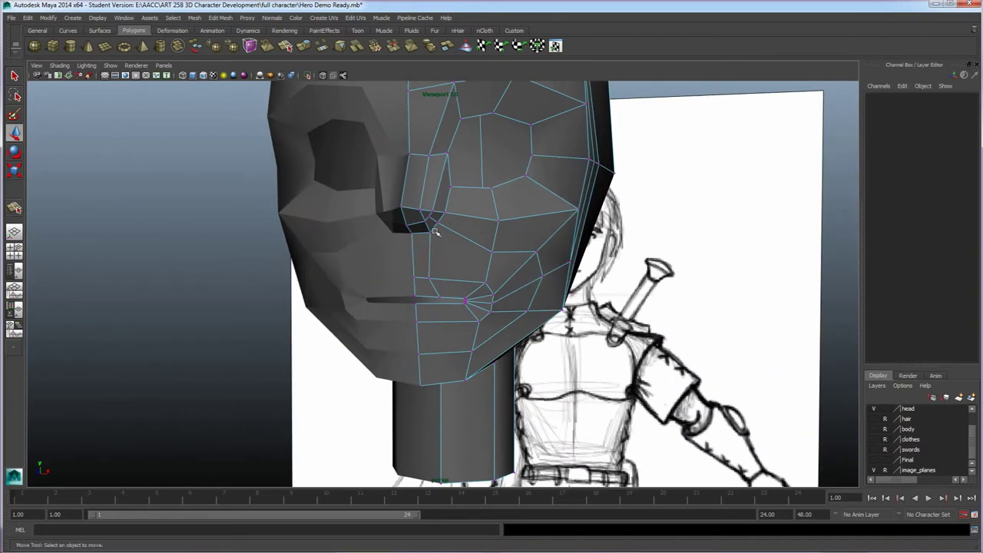
pyautogui.moveTo(444, 259)
pyautogui.keyDown('alt'); pyautogui.mouseDown()
pyautogui.moveTo(446, 302)
pyautogui.moveTo(457, 299)
pyautogui.mouseUp(); pyautogui.keyUp('alt')
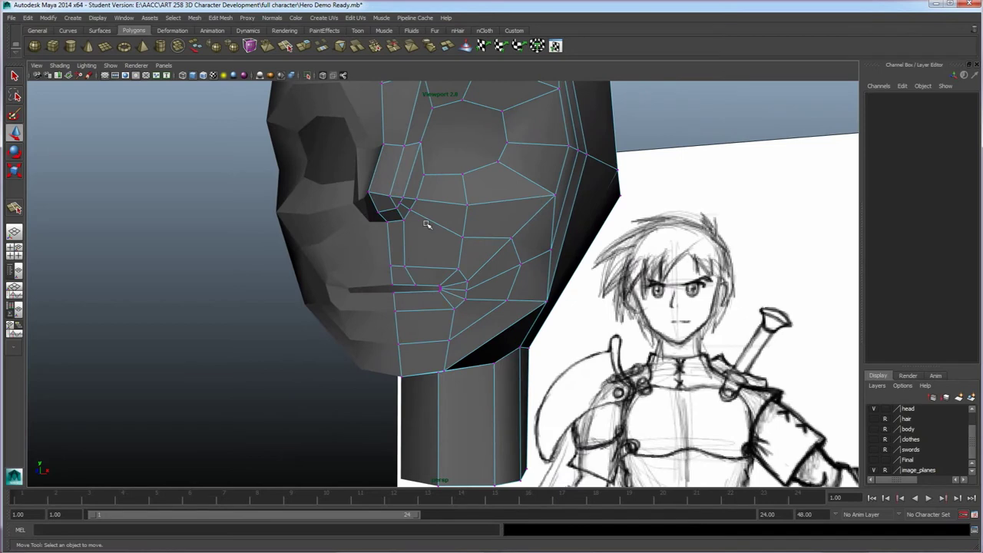
pyautogui.keyDown('alt'); pyautogui.moveTo(430, 269); pyautogui.dragTo(418, 190); pyautogui.keyUp('alt')
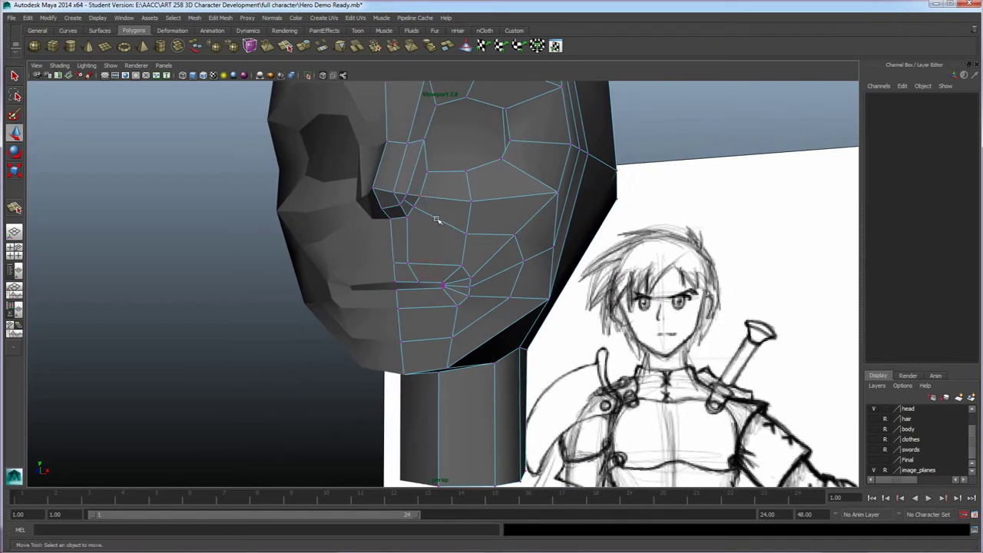
pyautogui.click(413, 206)
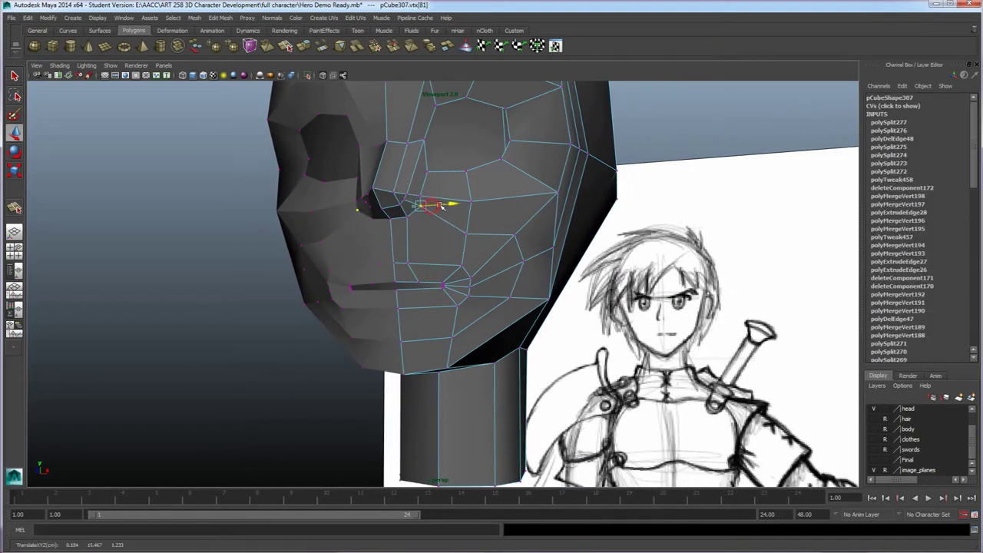
pyautogui.keyDown('shift'); pyautogui.click(420, 197); pyautogui.keyUp('shift')
pyautogui.moveTo(437, 200); pyautogui.dragTo(441, 196)
pyautogui.click(428, 194)
pyautogui.click(424, 195)
pyautogui.click(276, 273)
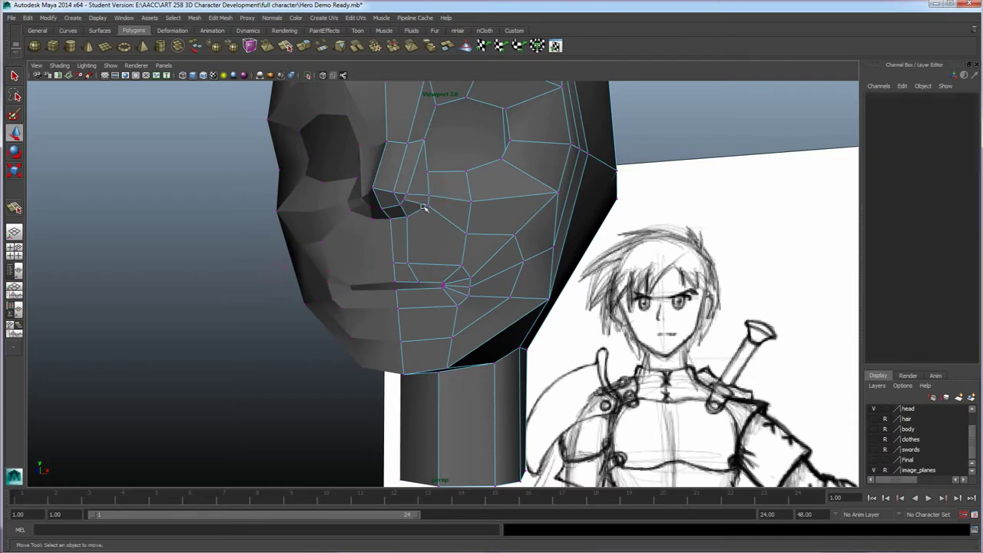
# - Cut an edge from the outer nostril vertex down to the upper edge of the upper lip
pyautogui.click(286, 47)
pyautogui.click(429, 206)
pyautogui.click(436, 252)
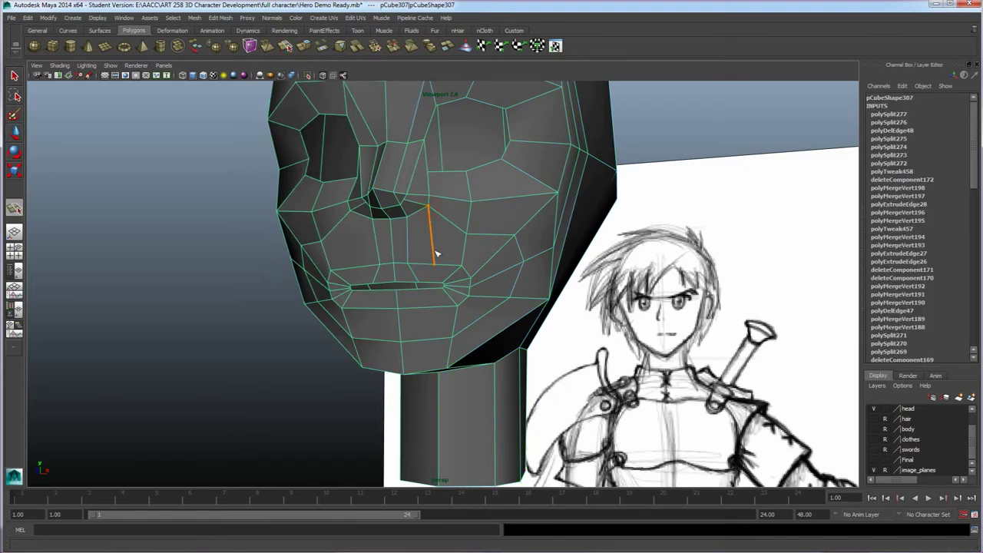
pyautogui.click(434, 266)
pyautogui.press('w')
pyautogui.scroll(3, 433, 284)
pyautogui.keyDown('alt'); pyautogui.moveTo(438, 285); pyautogui.dragTo(454, 259, button='middle'); pyautogui.keyUp('alt')
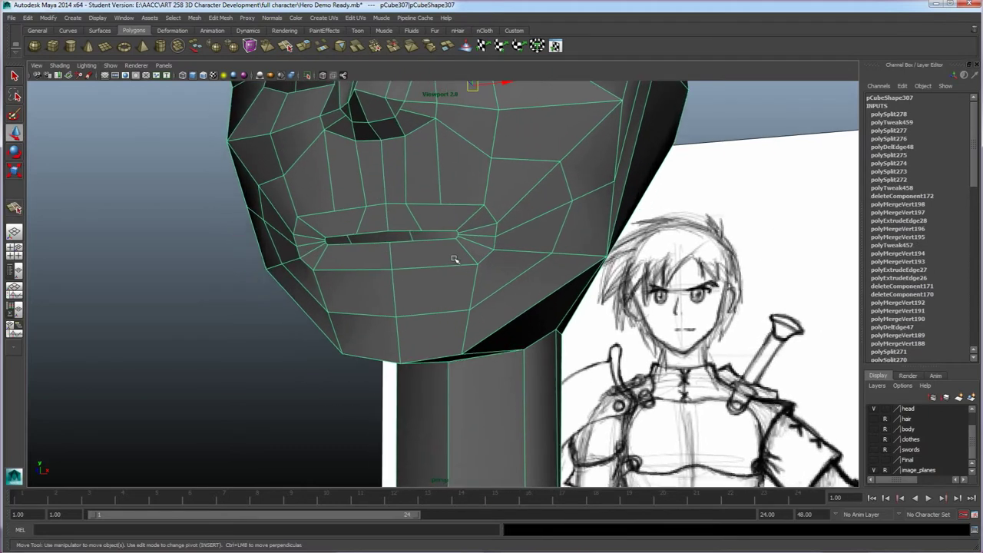
# - Extend the nostril cut through the upper lip to the mouth opening
pyautogui.keyDown('alt'); pyautogui.moveTo(454, 259); pyautogui.dragTo(431, 270); pyautogui.keyUp('alt')
pyautogui.click(287, 46)
pyautogui.click(387, 257)
pyautogui.click(401, 247)
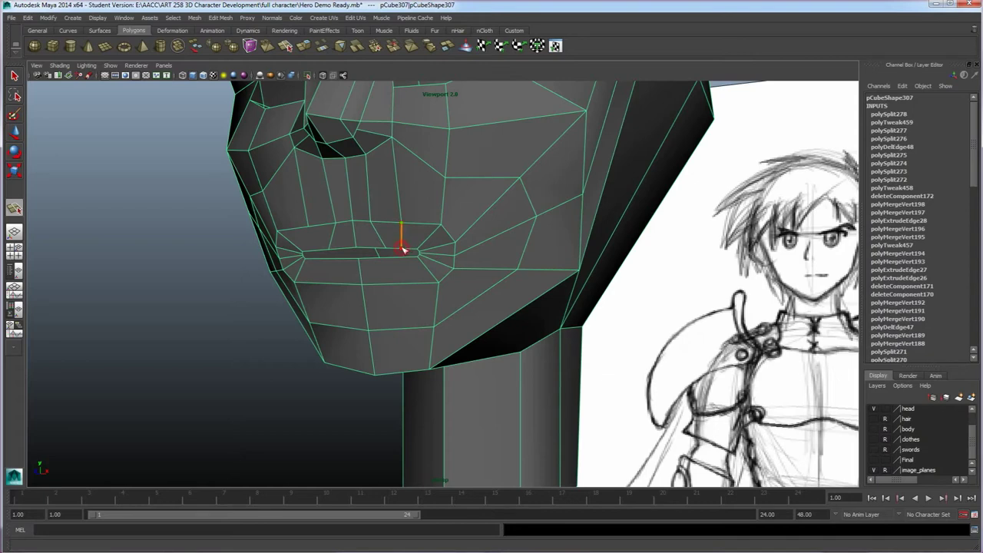
pyautogui.press('w')
# - Cut a continuous edge from the lower lip down over the chin and jaw underside to the bottom of the neck
pyautogui.scroll(-3, 417, 242)
pyautogui.keyDown('alt'); pyautogui.moveTo(430, 281); pyautogui.dragTo(401, 209); pyautogui.keyUp('alt')
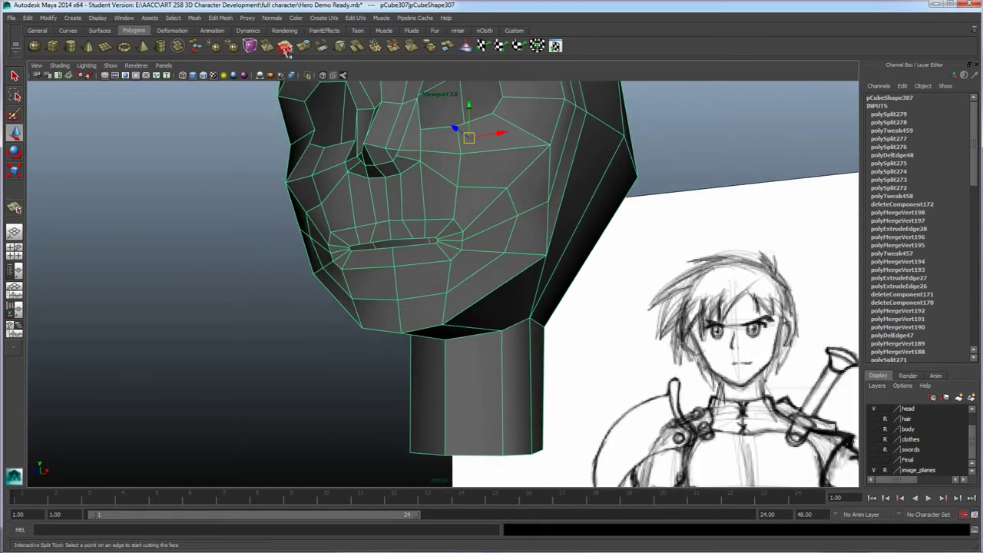
pyautogui.click(285, 46)
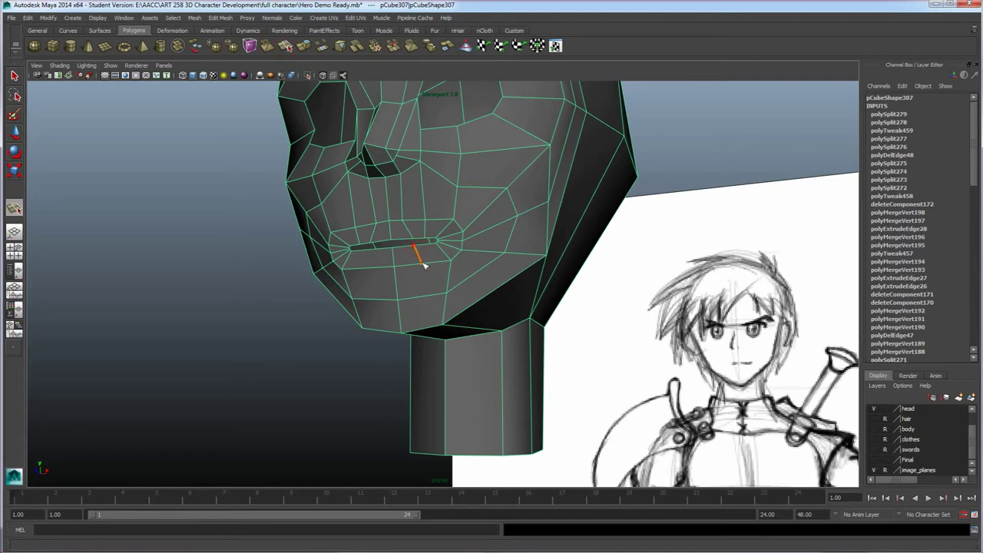
pyautogui.click(427, 327)
pyautogui.click(469, 340)
pyautogui.press('BackSpace')
pyautogui.click(473, 454)
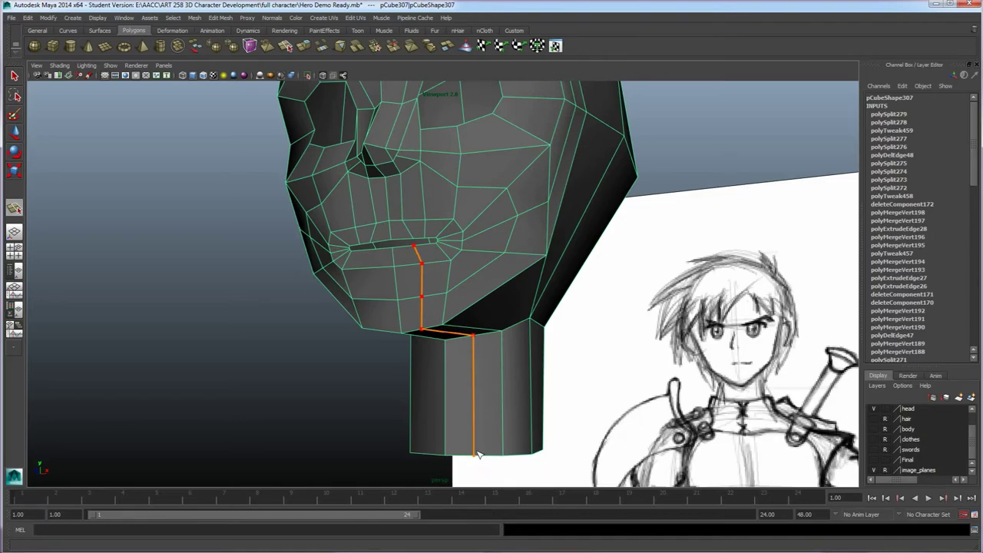
pyautogui.press('Return')
pyautogui.press('w')
# - Reposition the outer cheekbone vertex below the eye in vertex mode
pyautogui.keyDown('alt'); pyautogui.moveTo(477, 453); pyautogui.dragTo(449, 371); pyautogui.keyUp('alt')
pyautogui.keyDown('alt'); pyautogui.moveTo(442, 297); pyautogui.dragTo(436, 291); pyautogui.keyUp('alt')
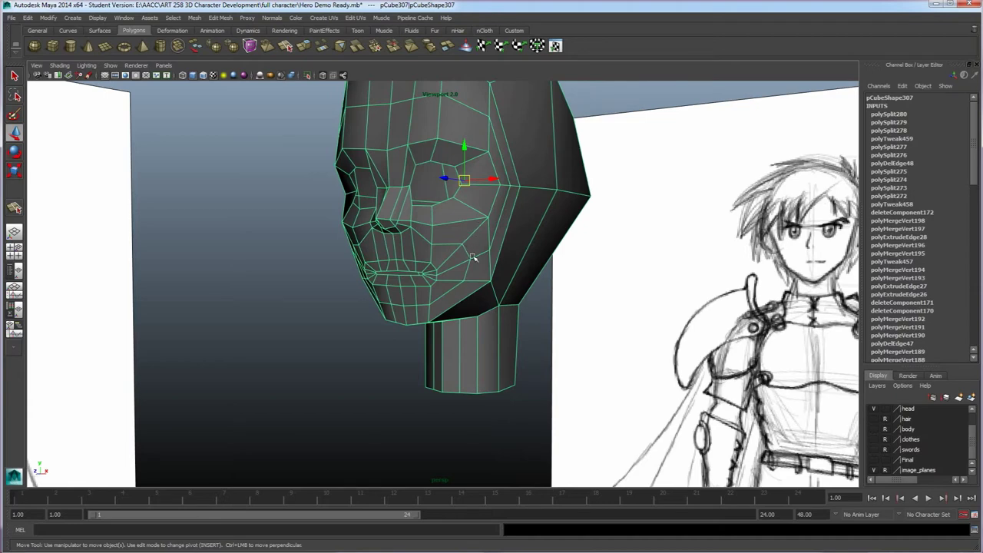
pyautogui.keyDown('alt'); pyautogui.moveTo(465, 269); pyautogui.dragTo(454, 263); pyautogui.keyUp('alt')
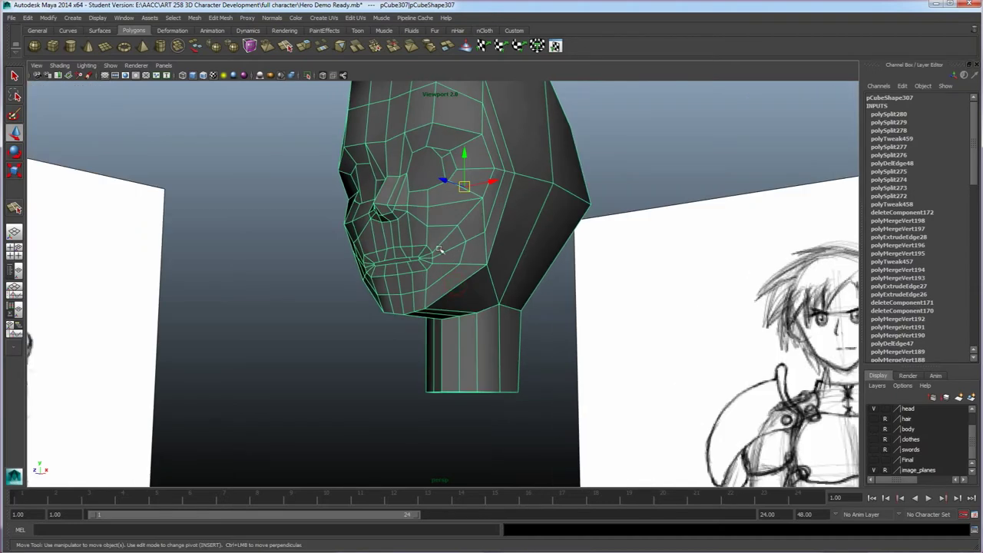
pyautogui.moveTo(439, 250); pyautogui.dragTo(483, 238, button='right')
pyautogui.moveTo(483, 238)
pyautogui.keyDown('alt'); pyautogui.mouseDown()
pyautogui.moveTo(465, 239)
pyautogui.moveTo(469, 225)
pyautogui.mouseUp(); pyautogui.keyUp('alt')
pyautogui.click(473, 250)
pyautogui.keyDown('alt'); pyautogui.moveTo(507, 294); pyautogui.dragTo(514, 304); pyautogui.keyUp('alt')
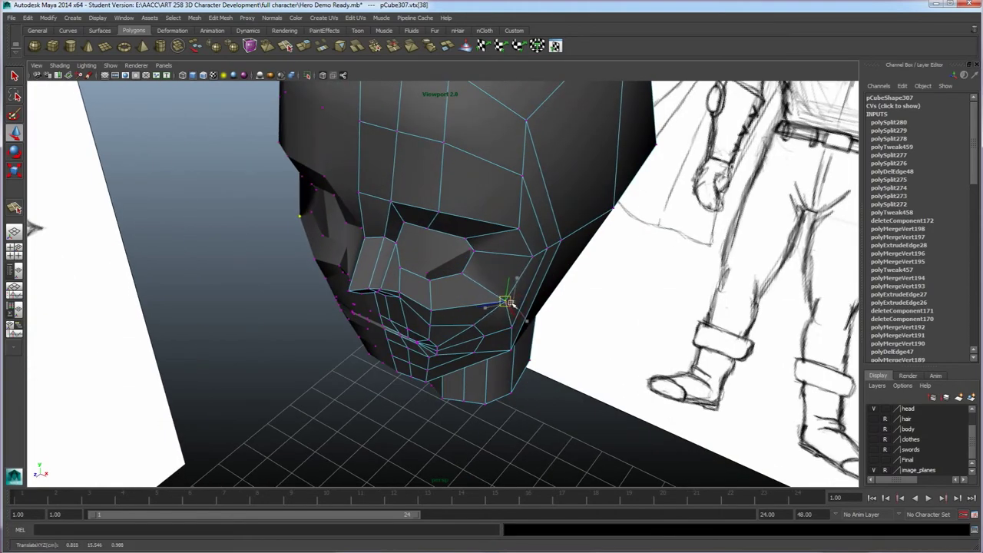
pyautogui.moveTo(503, 311)
pyautogui.keyDown('alt'); pyautogui.mouseDown()
pyautogui.moveTo(470, 310)
pyautogui.moveTo(463, 208)
pyautogui.mouseUp(); pyautogui.keyUp('alt')
# - Reposition the cheek vertex beside the nostril and the vertex at the nostril's outer corner
pyautogui.click(463, 209)
pyautogui.moveTo(460, 223); pyautogui.dragTo(456, 213, button='right')
pyautogui.click(461, 208)
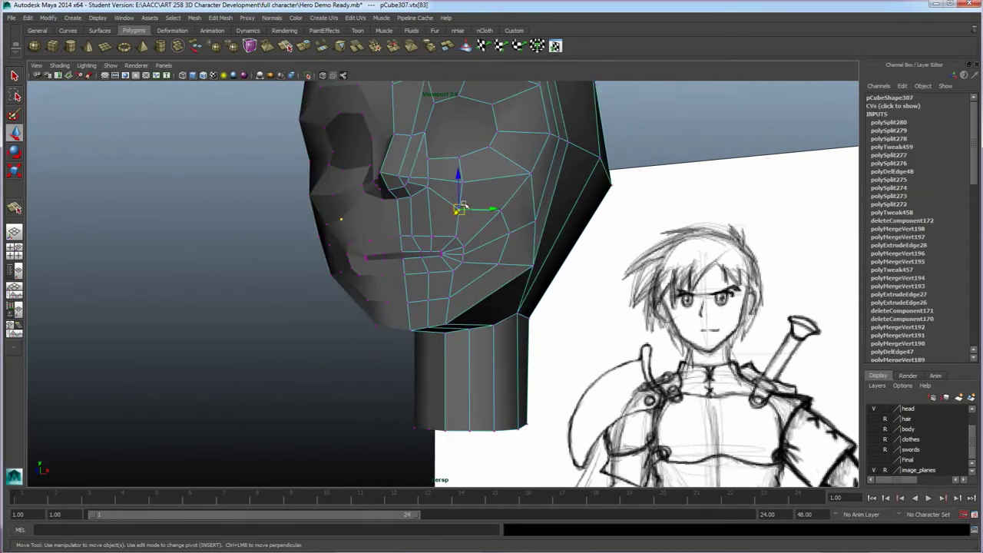
pyautogui.click(428, 187)
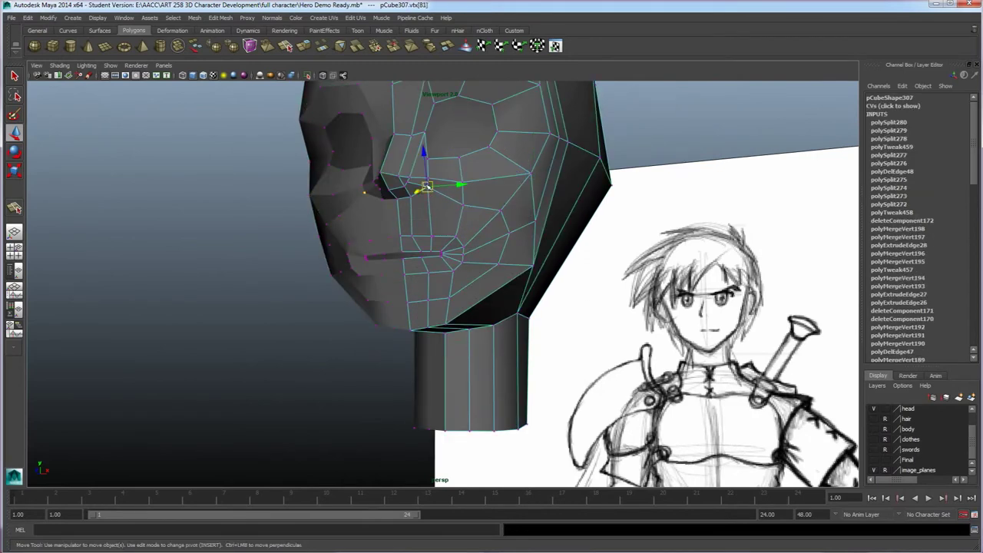
# - Raise the upper lip's outer-edge vertices slightly and shift the mouth-corner vertices outward
pyautogui.click(415, 233)
pyautogui.click(413, 214)
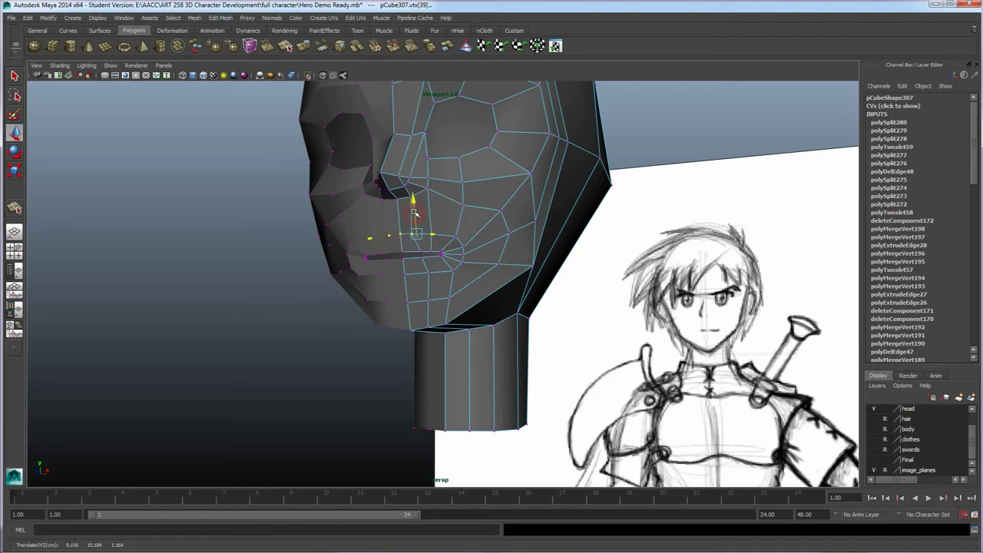
pyautogui.moveTo(465, 280); pyautogui.dragTo(451, 233)
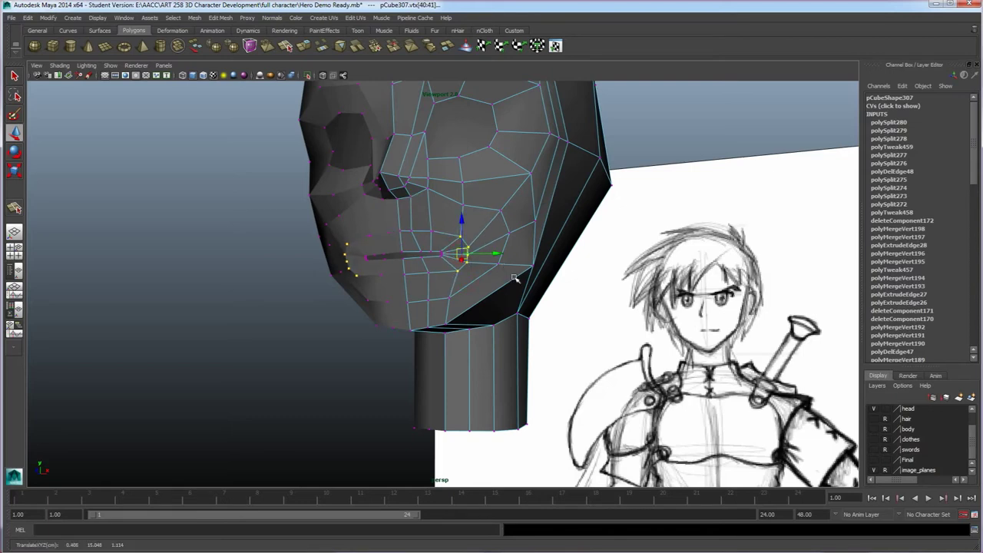
pyautogui.click(461, 206)
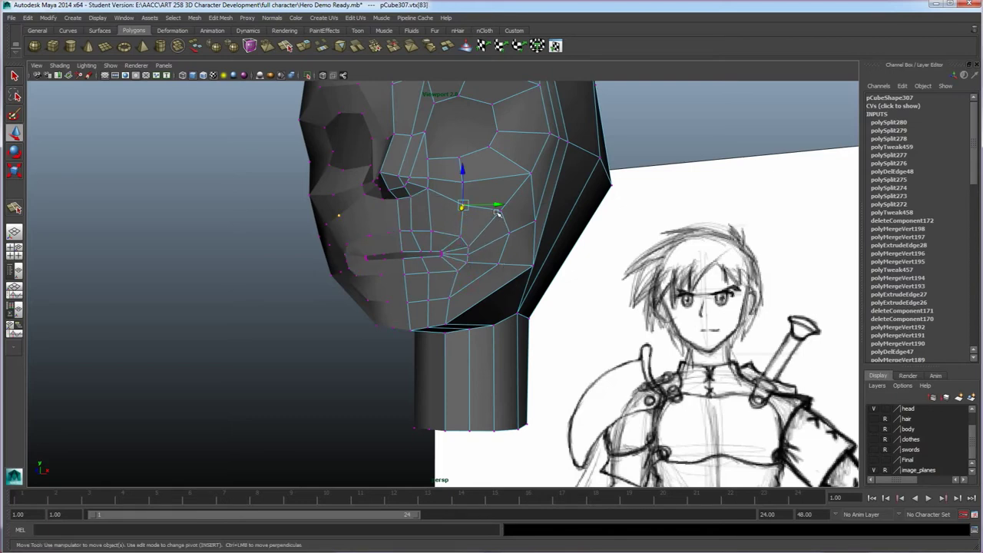
pyautogui.moveTo(419, 291); pyautogui.dragTo(433, 305)
pyautogui.moveTo(428, 301); pyautogui.dragTo(391, 201)
pyautogui.hotkey('ctrl', 'z')
# - Raise the upper lip's outer-edge vertices and pull them forward in profile
pyautogui.keyDown('alt'); pyautogui.moveTo(499, 276); pyautogui.dragTo(363, 278); pyautogui.keyUp('alt')
pyautogui.scroll(3, 336, 273)
pyautogui.keyDown('alt'); pyautogui.moveTo(336, 274); pyautogui.dragTo(410, 282, button='middle'); pyautogui.keyUp('alt')
pyautogui.moveTo(411, 281)
pyautogui.keyDown('alt'); pyautogui.mouseDown()
pyautogui.moveTo(429, 279)
pyautogui.moveTo(416, 278)
pyautogui.mouseUp(); pyautogui.keyUp('alt')
pyautogui.moveTo(368, 251)
pyautogui.mouseDown()
pyautogui.moveTo(392, 268)
pyautogui.moveTo(353, 263)
pyautogui.mouseUp()
pyautogui.moveTo(389, 234); pyautogui.dragTo(391, 234)
pyautogui.click(327, 279)
pyautogui.keyDown('alt'); pyautogui.moveTo(382, 313); pyautogui.dragTo(339, 285); pyautogui.keyUp('alt')
pyautogui.click(348, 288)
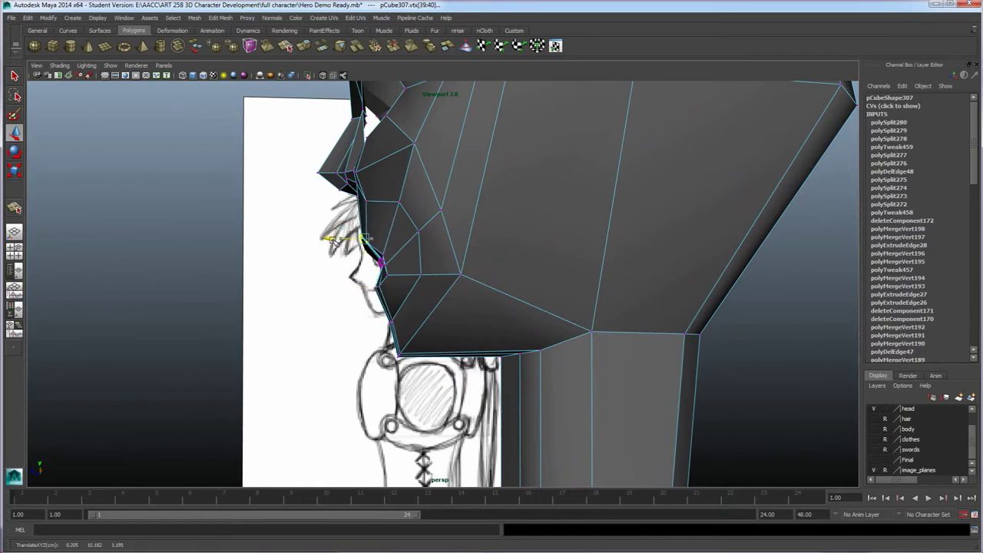
# - Adjust the depth of the upper lip's outer-edge vertex nearest the mouth corner
pyautogui.moveTo(384, 287)
pyautogui.keyDown('alt'); pyautogui.mouseDown()
pyautogui.moveTo(467, 281)
pyautogui.moveTo(439, 285)
pyautogui.mouseUp(); pyautogui.keyUp('alt')
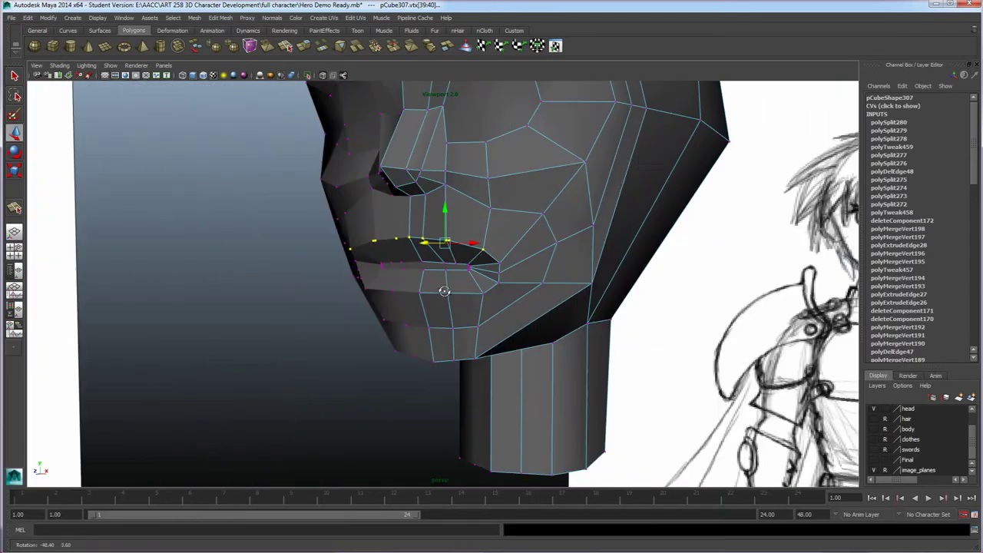
pyautogui.moveTo(483, 314)
pyautogui.keyDown('alt'); pyautogui.mouseDown()
pyautogui.moveTo(520, 297)
pyautogui.moveTo(454, 317)
pyautogui.moveTo(415, 305)
pyautogui.mouseUp(); pyautogui.keyUp('alt')
pyautogui.click(416, 278)
pyautogui.click(391, 286)
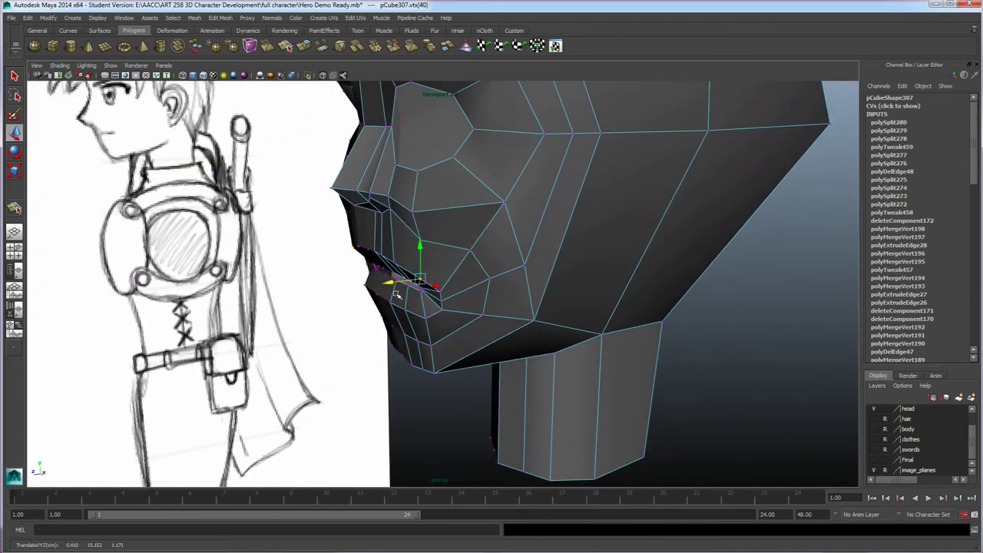
# - Examine the reshaped mouth and the overall head form from the front, side and three-quarter views
pyautogui.scroll(-5, 430, 300)
pyautogui.click(314, 318)
pyautogui.moveTo(482, 303)
pyautogui.keyDown('alt'); pyautogui.mouseDown()
pyautogui.moveTo(501, 304)
pyautogui.moveTo(495, 292)
pyautogui.mouseUp(); pyautogui.keyUp('alt')
pyautogui.scroll(2, 468, 219)
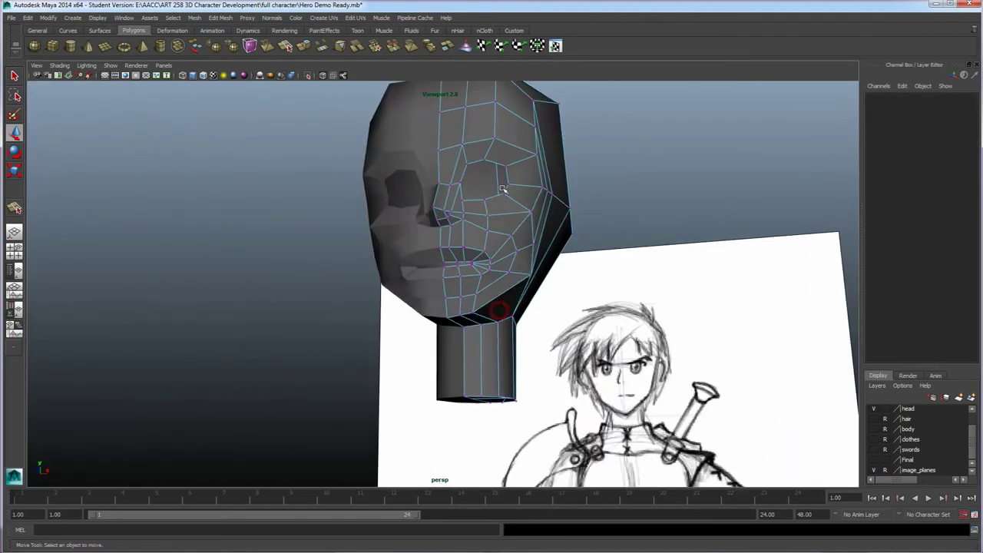
pyautogui.moveTo(520, 222)
pyautogui.keyDown('alt'); pyautogui.mouseDown()
pyautogui.moveTo(478, 237)
pyautogui.moveTo(481, 276)
pyautogui.moveTo(472, 232)
pyautogui.mouseUp(); pyautogui.keyUp('alt')
pyautogui.scroll(-3, 505, 223)
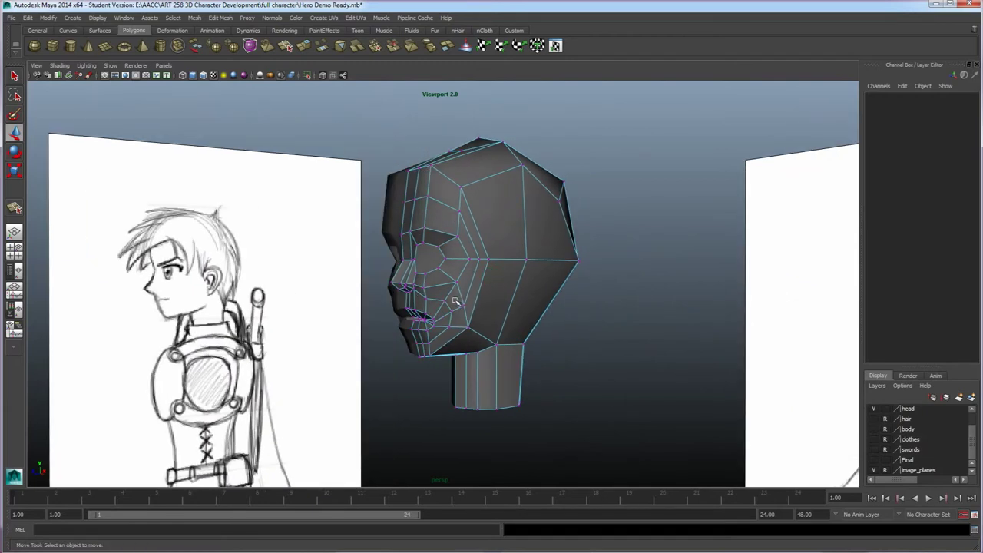
pyautogui.keyDown('alt'); pyautogui.moveTo(438, 377); pyautogui.dragTo(461, 370, button='right'); pyautogui.keyUp('alt')
pyautogui.keyDown('alt'); pyautogui.moveTo(428, 359); pyautogui.dragTo(465, 351); pyautogui.keyUp('alt')
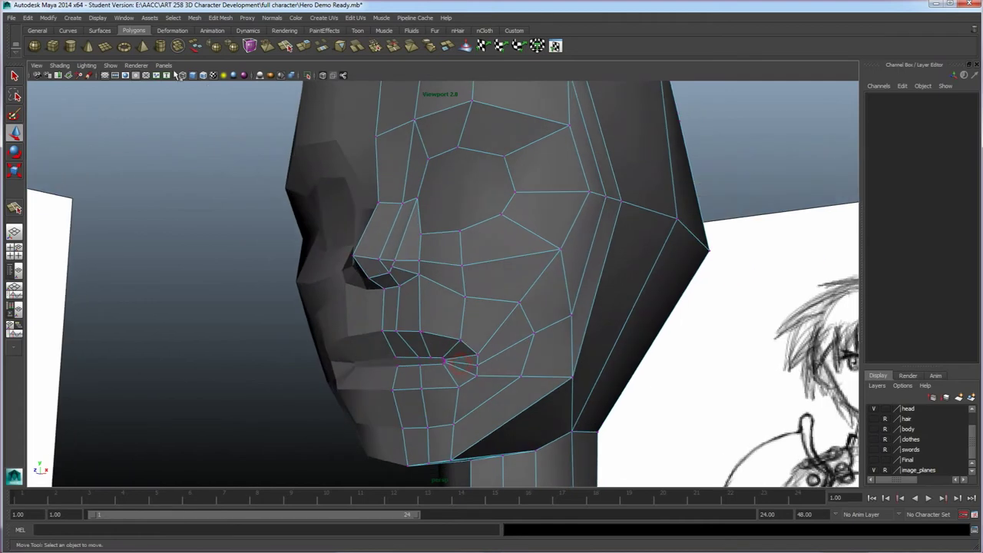
# - Try to insert an edge loop across the upper lip and undo it
pyautogui.click(220, 18)
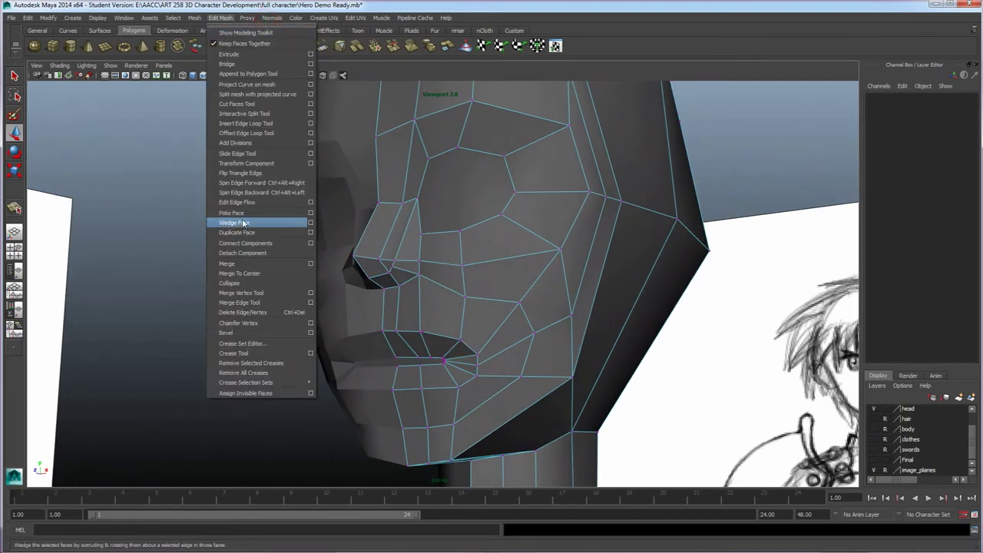
pyautogui.click(243, 125)
pyautogui.moveTo(424, 347); pyautogui.dragTo(432, 348)
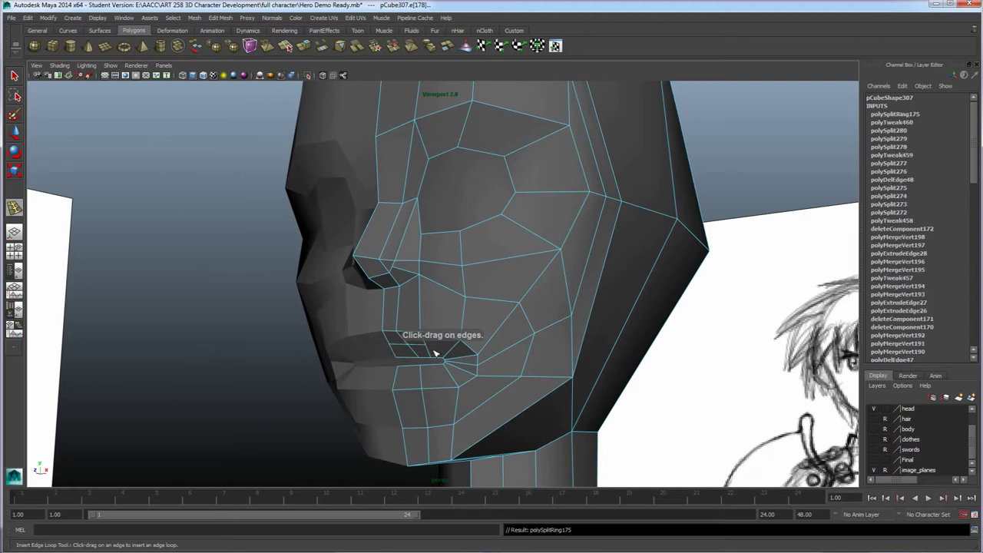
pyautogui.scroll(4, 439, 350)
pyautogui.keyDown('alt'); pyautogui.moveTo(462, 344); pyautogui.dragTo(462, 332, button='middle'); pyautogui.keyUp('alt')
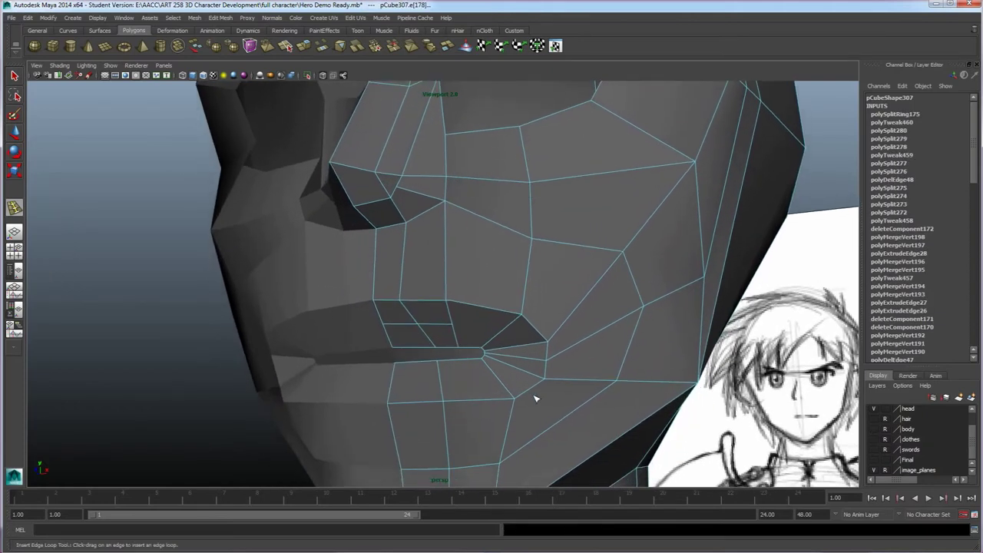
pyautogui.hotkey('ctrl', 'z')
# - Merge the duplicate vertex on the upper lip's outer edge into its neighbour below the outer nostril
pyautogui.press('w')
pyautogui.moveTo(491, 335); pyautogui.dragTo(462, 335, button='right')
pyautogui.scroll(4, 476, 350)
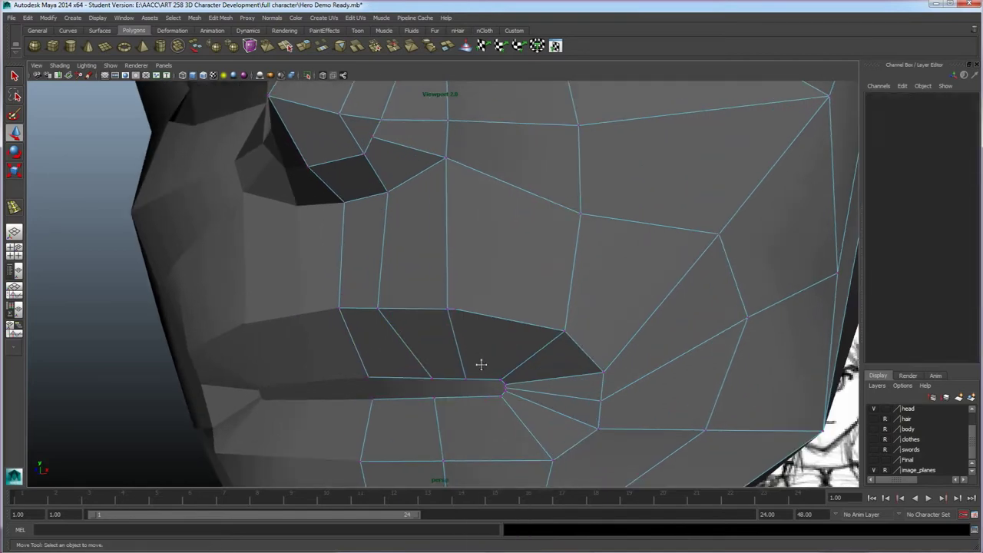
pyautogui.keyDown('alt'); pyautogui.moveTo(480, 364); pyautogui.dragTo(486, 303); pyautogui.keyUp('alt')
pyautogui.click(472, 291)
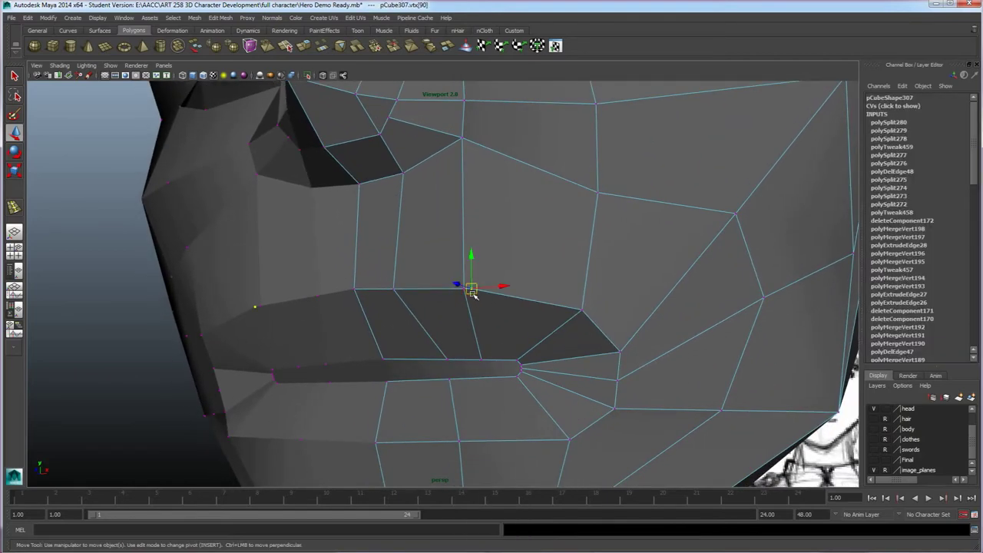
pyautogui.keyDown('shift'); pyautogui.moveTo(500, 301); pyautogui.dragTo(464, 314, button='right'); pyautogui.keyUp('shift')
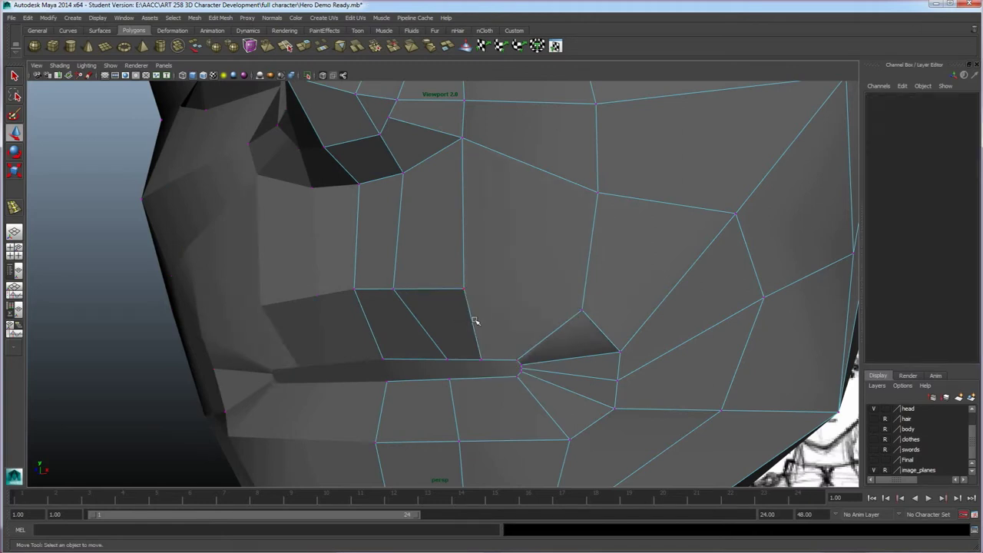
pyautogui.hotkey('ctrl', 'z')
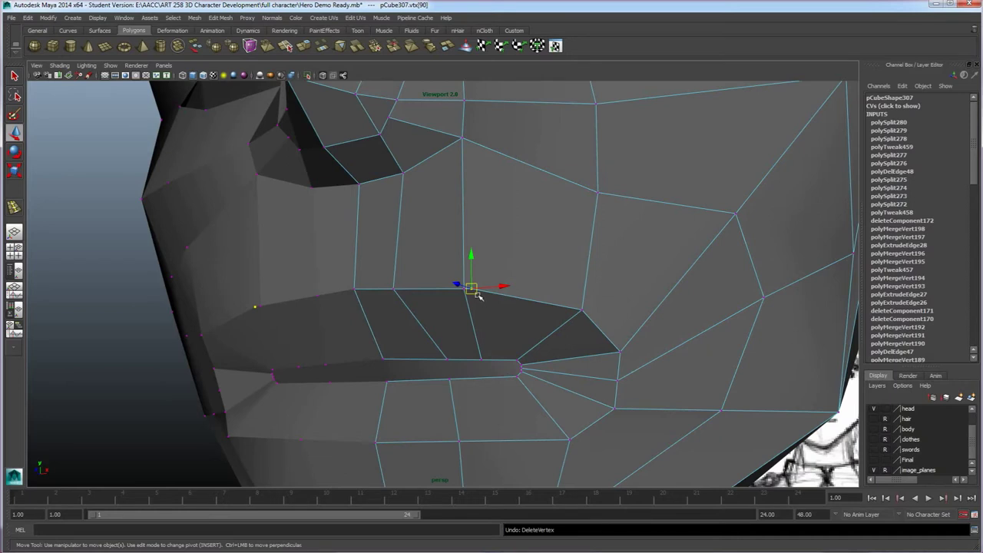
pyautogui.moveTo(501, 299)
pyautogui.keyDown('shift'); pyautogui.mouseDown(button='right')
pyautogui.moveTo(500, 275)
pyautogui.moveTo(498, 296)
pyautogui.mouseUp(button='right'); pyautogui.keyUp('shift')
pyautogui.moveTo(471, 291); pyautogui.dragTo(465, 289)
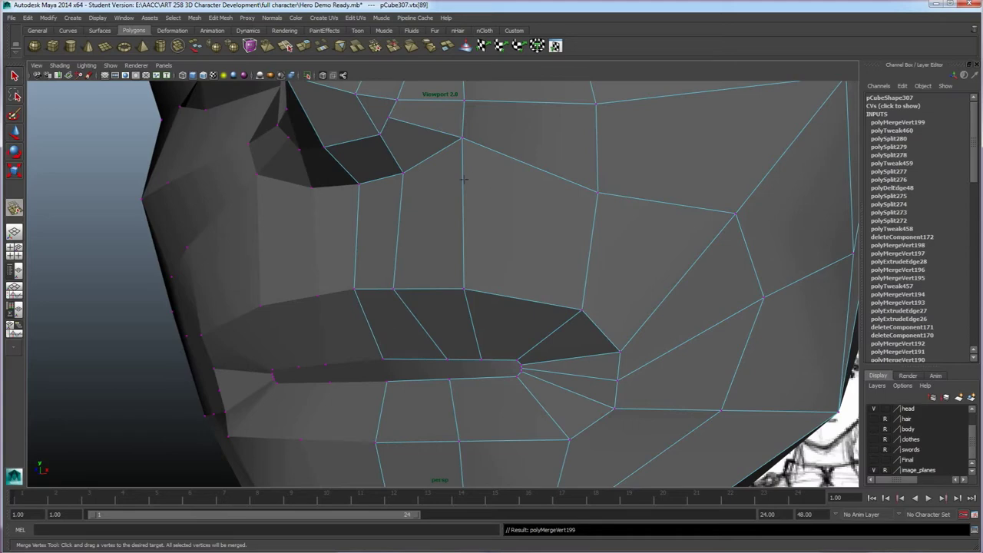
pyautogui.press('w')
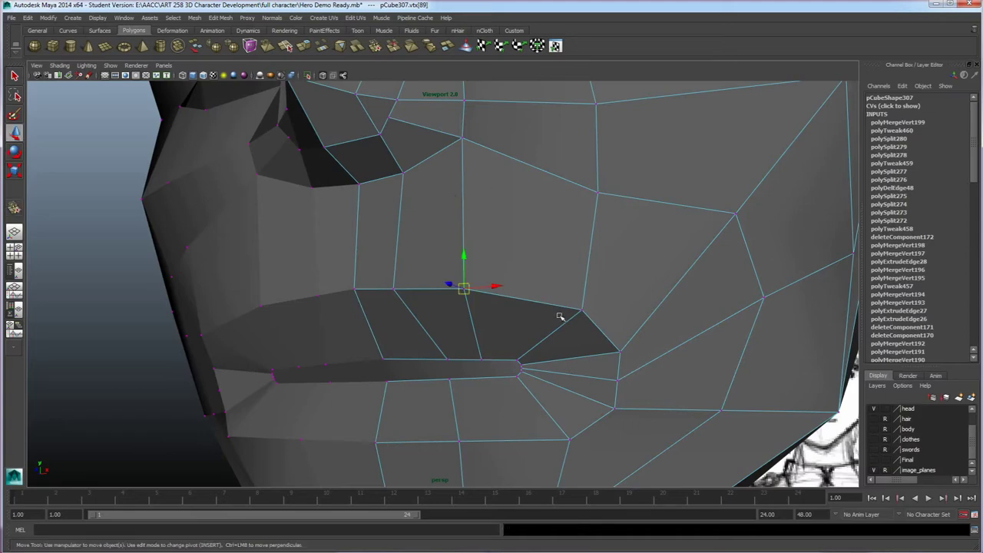
# - Try to insert an edge loop around the middle of the lips and undo it
pyautogui.keyDown('alt'); pyautogui.moveTo(505, 285); pyautogui.dragTo(335, 177); pyautogui.keyUp('alt')
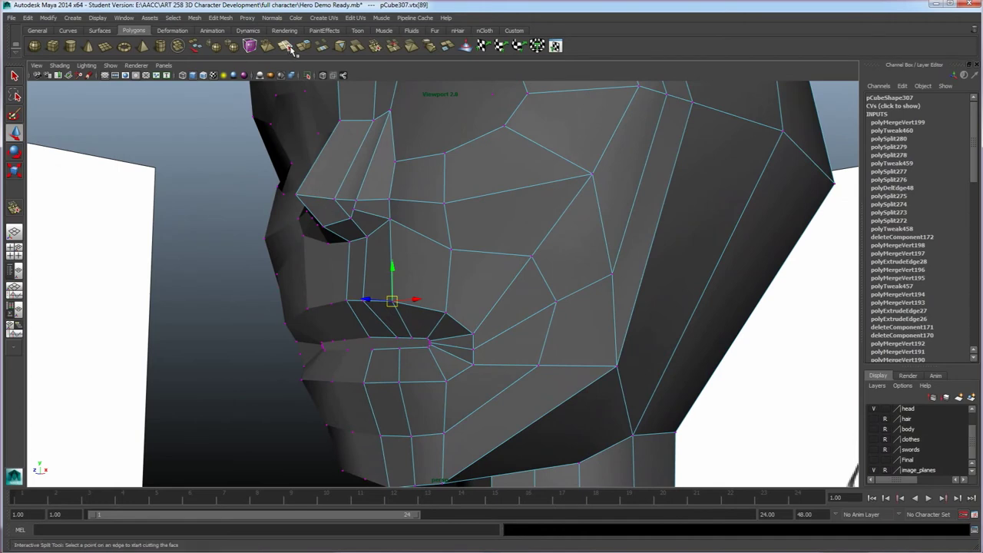
pyautogui.click(221, 18)
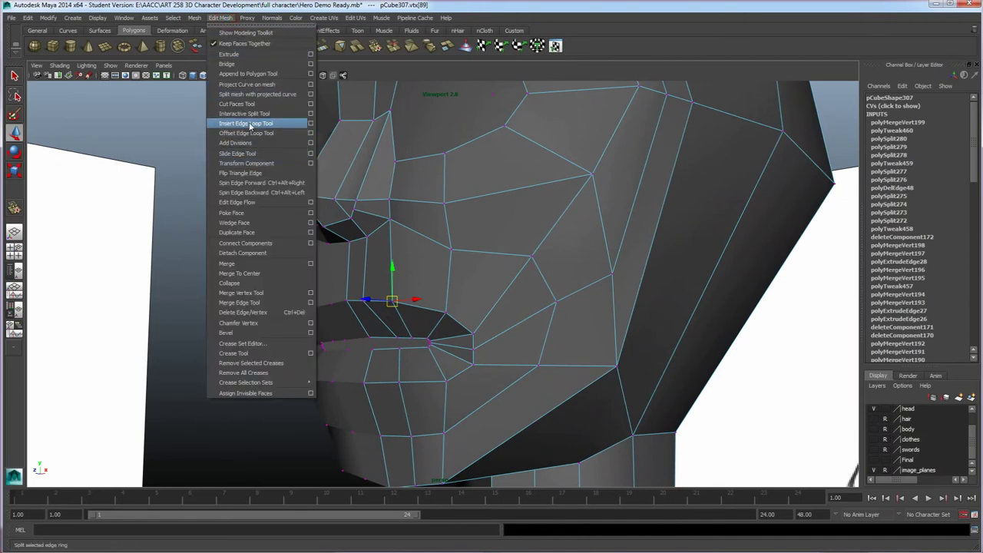
pyautogui.click(249, 123)
pyautogui.moveTo(405, 317); pyautogui.dragTo(401, 323)
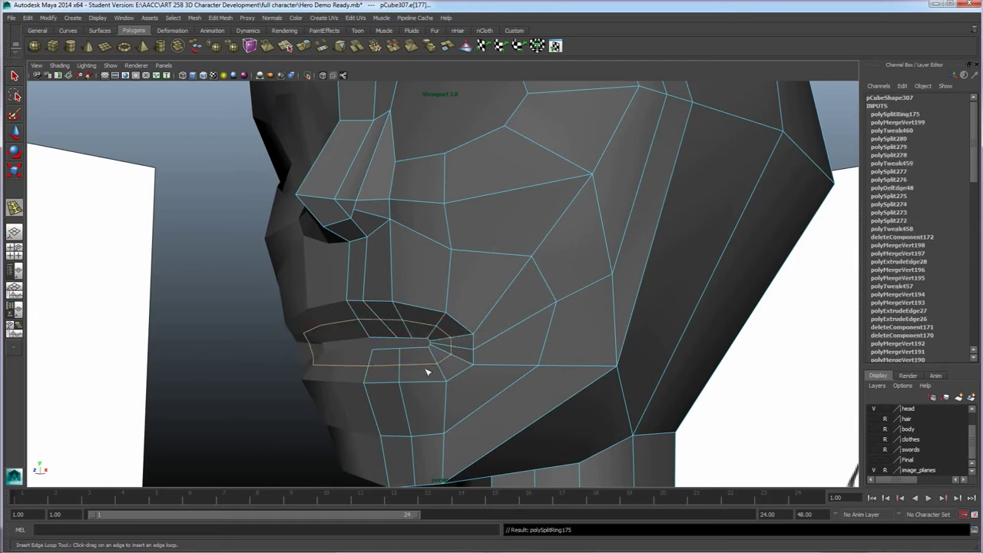
pyautogui.press('w')
pyautogui.moveTo(410, 348)
pyautogui.keyDown('alt'); pyautogui.mouseDown()
pyautogui.moveTo(333, 356)
pyautogui.moveTo(364, 362)
pyautogui.moveTo(380, 338)
pyautogui.moveTo(373, 315)
pyautogui.moveTo(333, 326)
pyautogui.moveTo(351, 308)
pyautogui.mouseUp(); pyautogui.keyUp('alt')
pyautogui.hotkey('ctrl', 'z')
pyautogui.hotkey('ctrl', 'z')
# - Insert an edge loop around the lips, close to their outer border
pyautogui.click(221, 18)
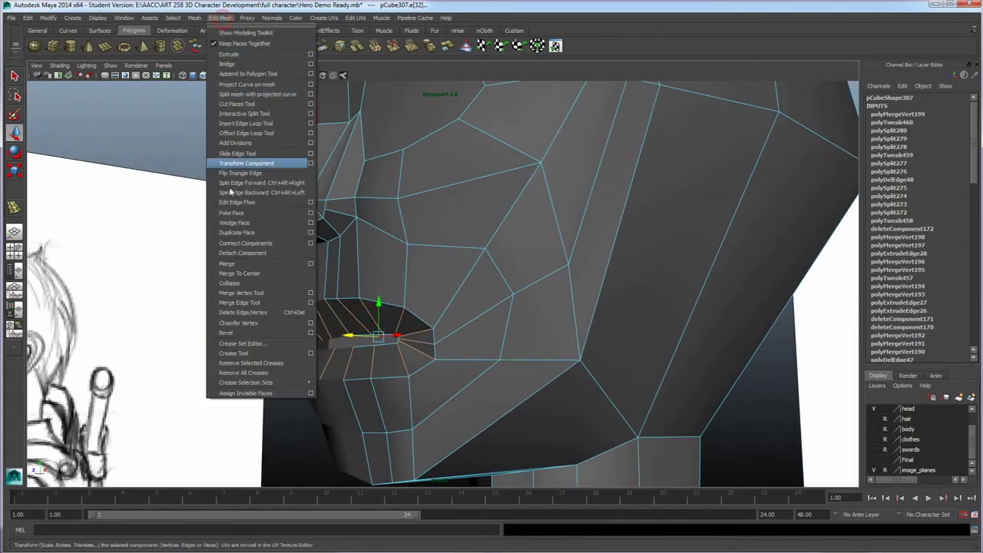
pyautogui.click(241, 125)
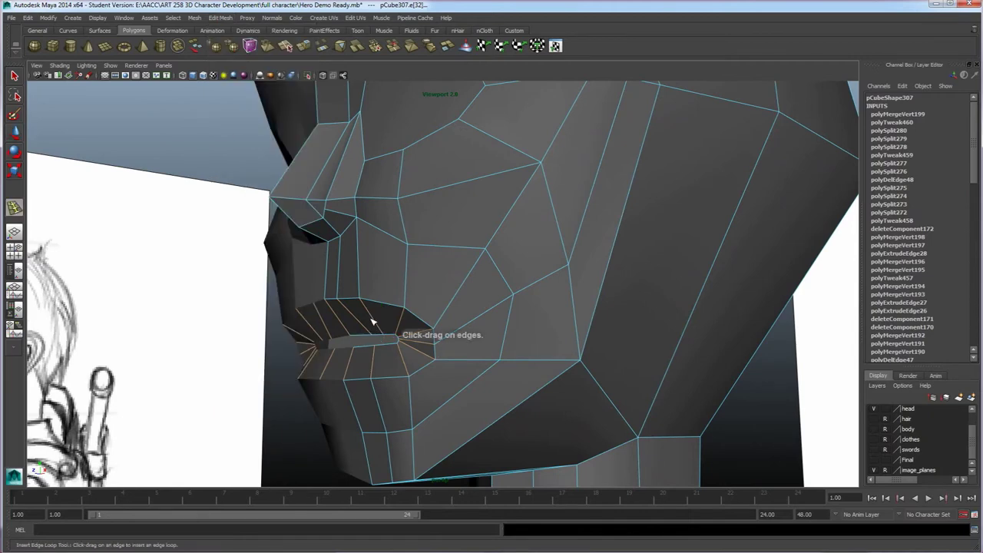
pyautogui.moveTo(366, 309); pyautogui.dragTo(366, 310)
pyautogui.keyDown('alt'); pyautogui.moveTo(366, 362); pyautogui.dragTo(400, 373); pyautogui.keyUp('alt')
pyautogui.press('w')
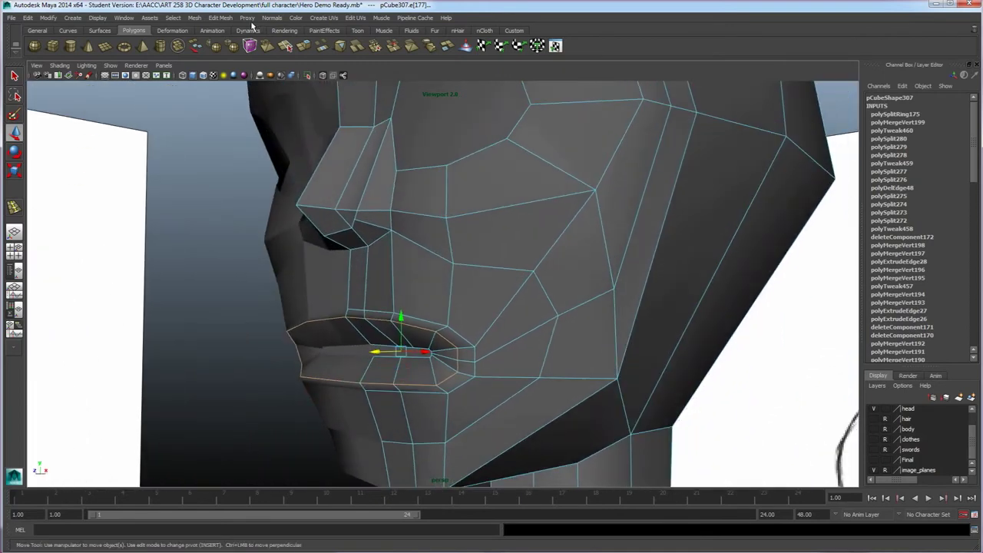
# - Insert a second edge loop midway between the lips' outer border and the mouth opening, and convert its selection to vertices
pyautogui.click(220, 18)
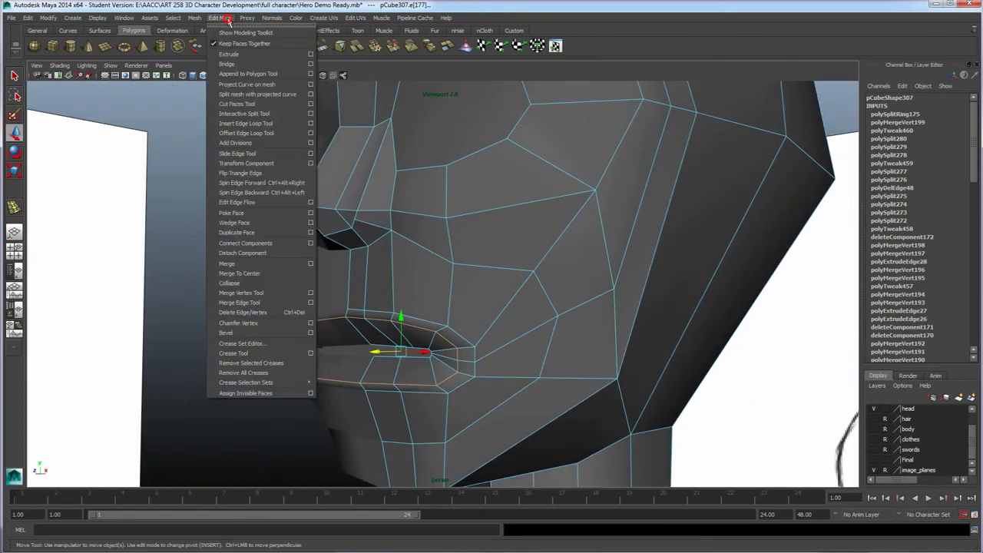
pyautogui.click(245, 124)
pyautogui.moveTo(386, 336); pyautogui.dragTo(459, 372)
pyautogui.press('w')
pyautogui.rightClick(451, 362)
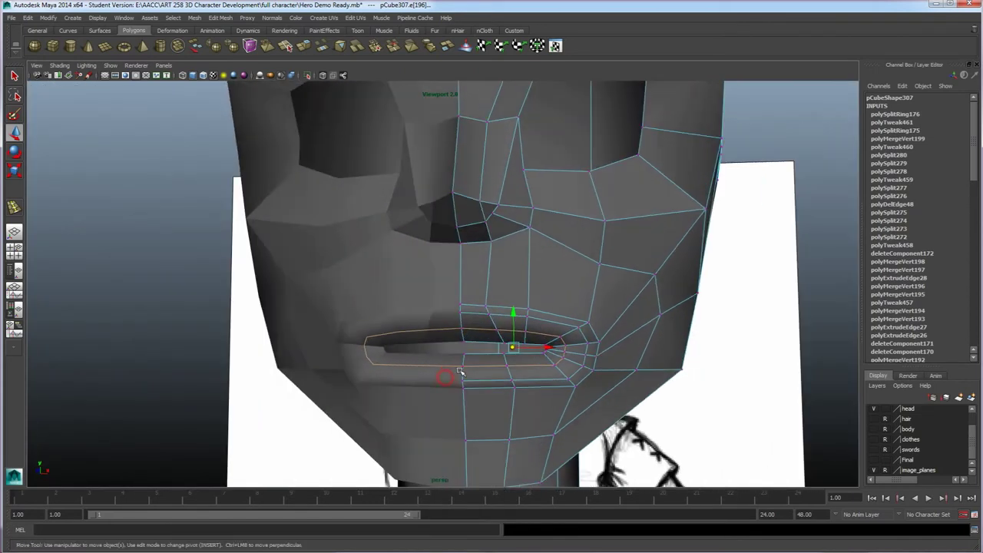
pyautogui.hotkey('ctrl', 'F9')
pyautogui.keyDown('alt'); pyautogui.moveTo(538, 378); pyautogui.dragTo(444, 333); pyautogui.keyUp('alt')
pyautogui.press('r')
pyautogui.click(248, 362)
# - Scale the inner lip vertices narrower across the mouth's width and return to object mode
pyautogui.scroll(-6, 366, 362)
pyautogui.keyDown('alt'); pyautogui.moveTo(446, 381); pyautogui.dragTo(469, 364); pyautogui.keyUp('alt')
pyautogui.moveTo(504, 334); pyautogui.dragTo(527, 329, button='right')
pyautogui.moveTo(462, 369)
pyautogui.keyDown('alt'); pyautogui.mouseDown()
pyautogui.moveTo(447, 373)
pyautogui.moveTo(461, 338)
pyautogui.moveTo(438, 341)
pyautogui.moveTo(476, 340)
pyautogui.moveTo(461, 358)
pyautogui.mouseUp(); pyautogui.keyUp('alt')
pyautogui.moveTo(461, 358); pyautogui.dragTo(476, 346, button='right')
pyautogui.moveTo(449, 296)
pyautogui.mouseDown()
pyautogui.moveTo(532, 351)
pyautogui.moveTo(494, 344)
pyautogui.moveTo(451, 309)
pyautogui.mouseUp()
pyautogui.keyDown('alt'); pyautogui.moveTo(485, 357); pyautogui.dragTo(464, 358); pyautogui.keyUp('alt')
pyautogui.press('r')
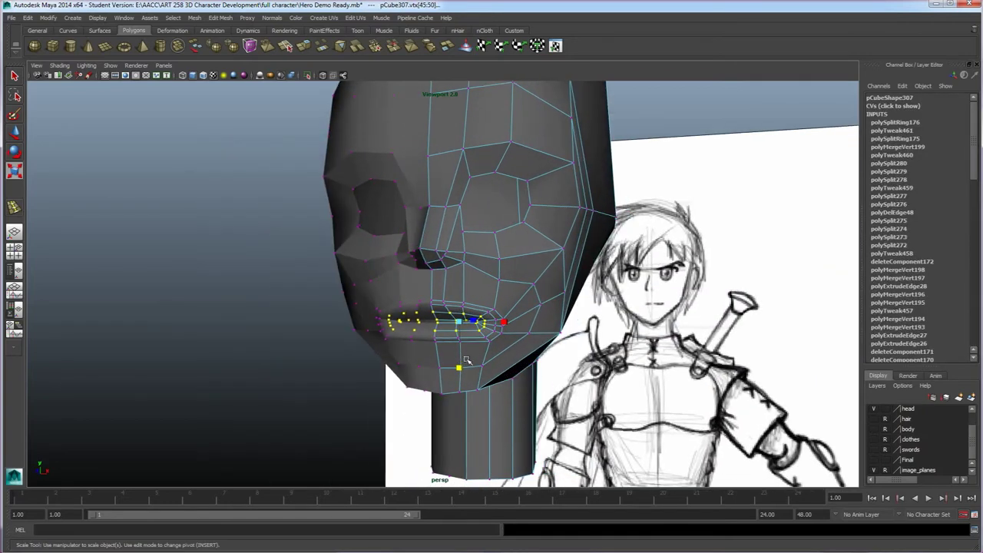
pyautogui.moveTo(501, 324); pyautogui.dragTo(482, 358)
pyautogui.press('w')
pyautogui.press('F8')
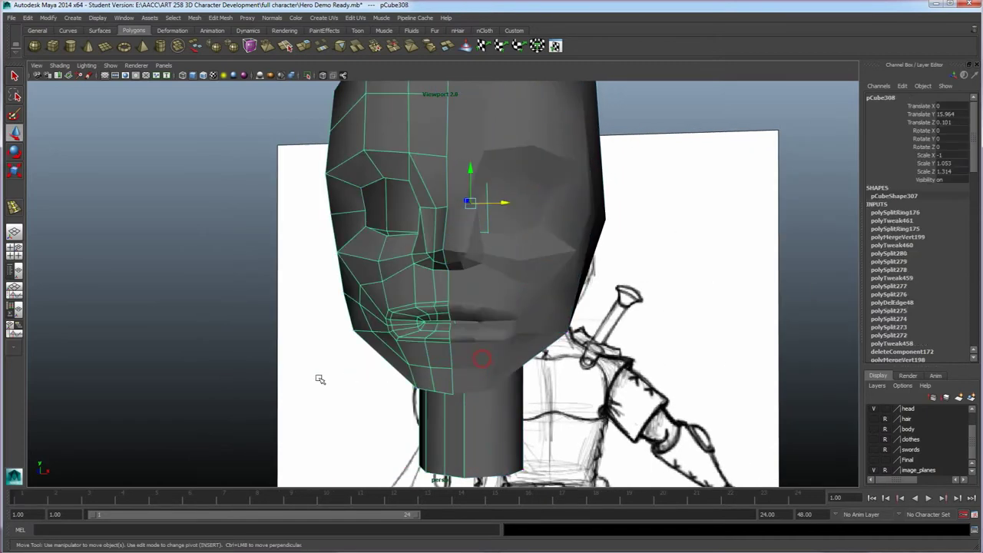
pyautogui.click(203, 383)
# - Move the outer lip vertices around the mouth corner back into the face and slightly down
pyautogui.keyDown('alt'); pyautogui.moveTo(248, 384); pyautogui.dragTo(481, 354); pyautogui.keyUp('alt')
pyautogui.moveTo(481, 354); pyautogui.dragTo(453, 353, button='right')
pyautogui.keyDown('alt'); pyautogui.moveTo(499, 366); pyautogui.dragTo(445, 361); pyautogui.keyUp('alt')
pyautogui.keyDown('alt'); pyautogui.moveTo(445, 361); pyautogui.dragTo(473, 371, button='right'); pyautogui.keyUp('alt')
pyautogui.keyDown('alt'); pyautogui.moveTo(487, 380); pyautogui.dragTo(431, 378); pyautogui.keyUp('alt')
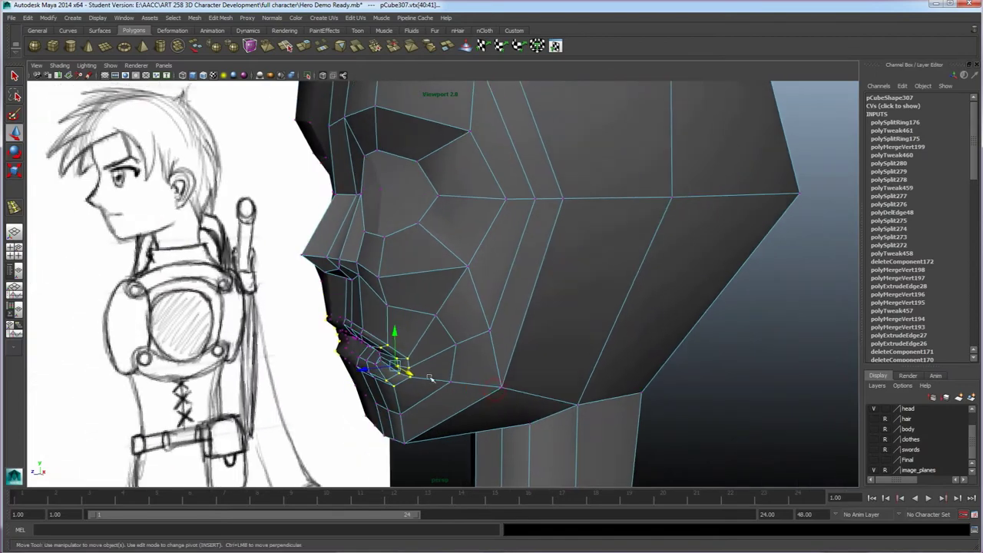
pyautogui.moveTo(367, 370); pyautogui.dragTo(375, 371)
pyautogui.keyDown('alt'); pyautogui.moveTo(380, 372); pyautogui.dragTo(512, 329); pyautogui.keyUp('alt')
pyautogui.moveTo(526, 280); pyautogui.dragTo(529, 282)
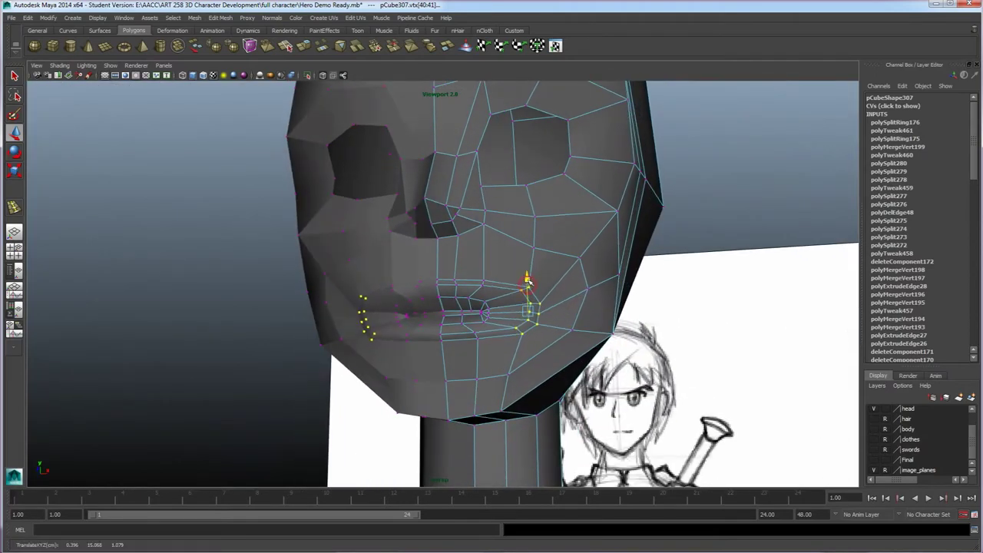
pyautogui.click(312, 346)
# - Align the centre-line vertices of the upper and lower lips with the middle of the face
pyautogui.keyDown('alt'); pyautogui.moveTo(313, 347); pyautogui.dragTo(548, 418); pyautogui.keyUp('alt')
pyautogui.moveTo(577, 368); pyautogui.dragTo(588, 349, button='right')
pyautogui.moveTo(577, 362)
pyautogui.keyDown('alt'); pyautogui.mouseDown()
pyautogui.moveTo(507, 388)
pyautogui.moveTo(522, 366)
pyautogui.moveTo(529, 389)
pyautogui.moveTo(458, 391)
pyautogui.moveTo(494, 374)
pyautogui.mouseUp(); pyautogui.keyUp('alt')
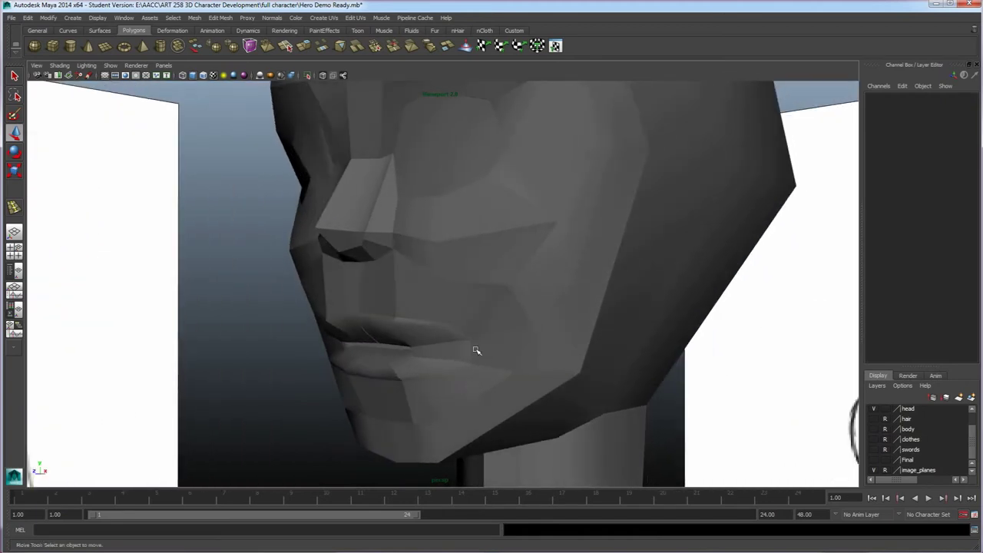
pyautogui.click(430, 381)
pyautogui.keyDown('alt'); pyautogui.moveTo(430, 380); pyautogui.dragTo(468, 358); pyautogui.keyUp('alt')
pyautogui.moveTo(472, 327); pyautogui.dragTo(447, 324, button='right')
pyautogui.click(453, 301)
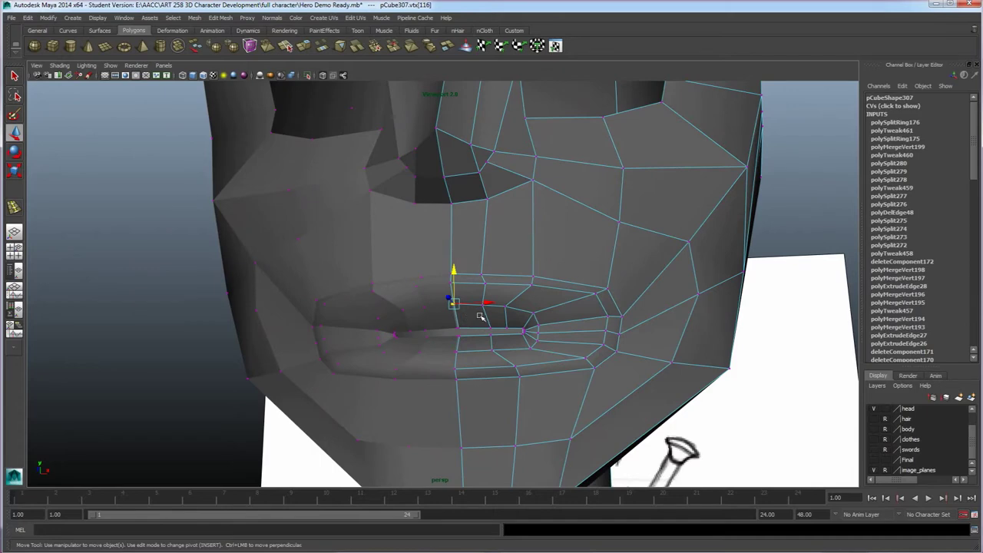
pyautogui.moveTo(489, 303); pyautogui.dragTo(466, 337)
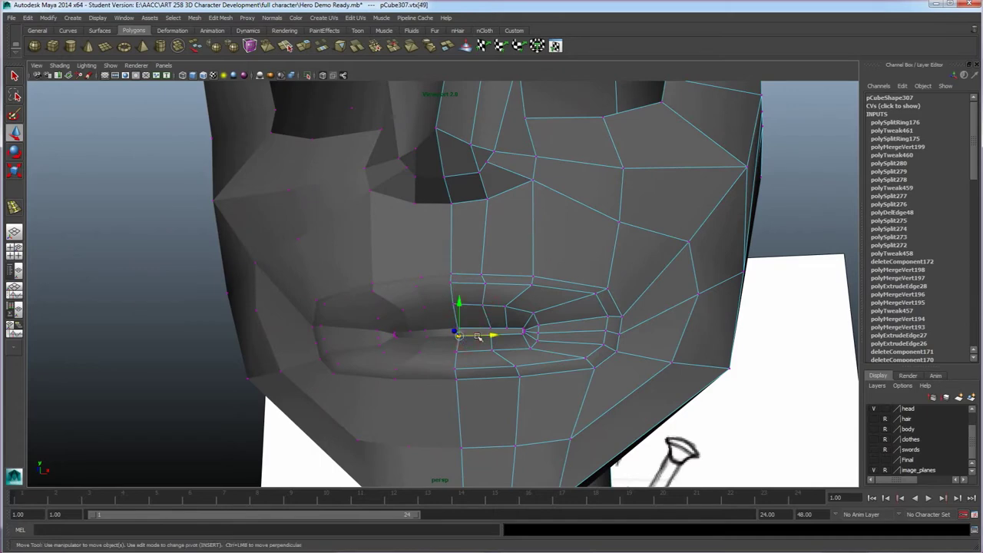
pyautogui.click(464, 357)
pyautogui.click(459, 369)
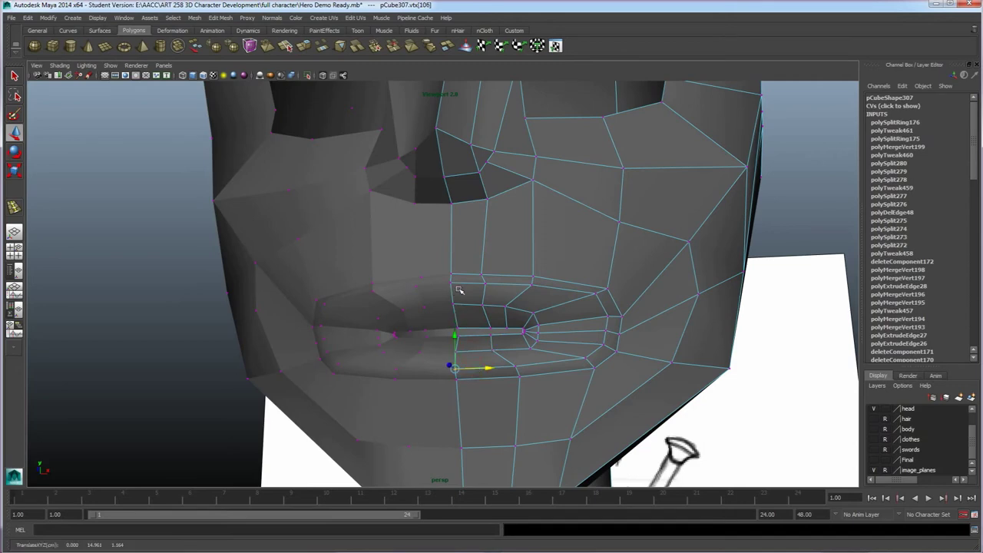
# - Compare the smoothed and unsmoothed previews of the mouth from the front and side
pyautogui.keyDown('alt'); pyautogui.moveTo(518, 315); pyautogui.dragTo(572, 332); pyautogui.keyUp('alt')
pyautogui.moveTo(572, 332); pyautogui.dragTo(587, 342, button='right')
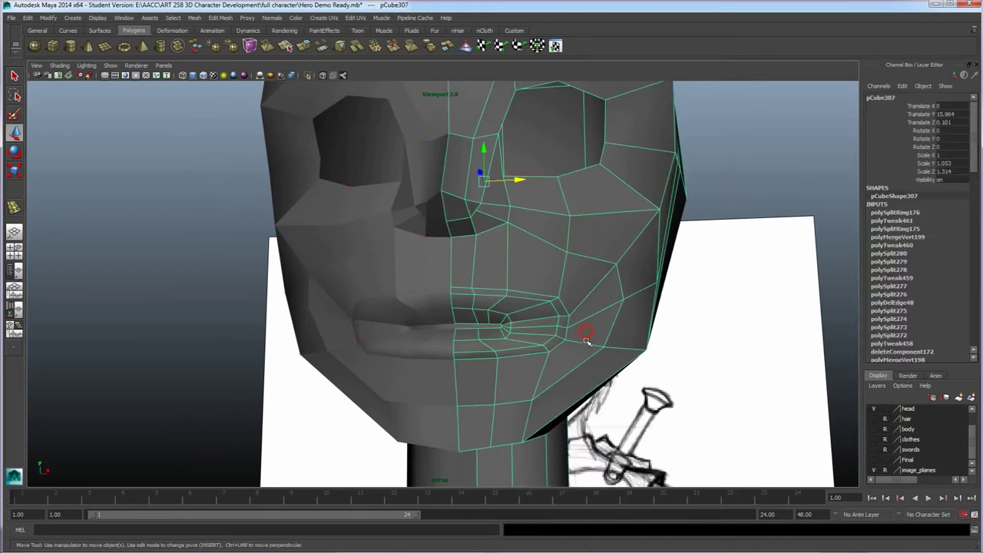
pyautogui.press('3')
pyautogui.keyDown('alt'); pyautogui.moveTo(563, 341); pyautogui.dragTo(477, 363); pyautogui.keyUp('alt')
pyautogui.press('1')
pyautogui.press('3')
pyautogui.press('1')
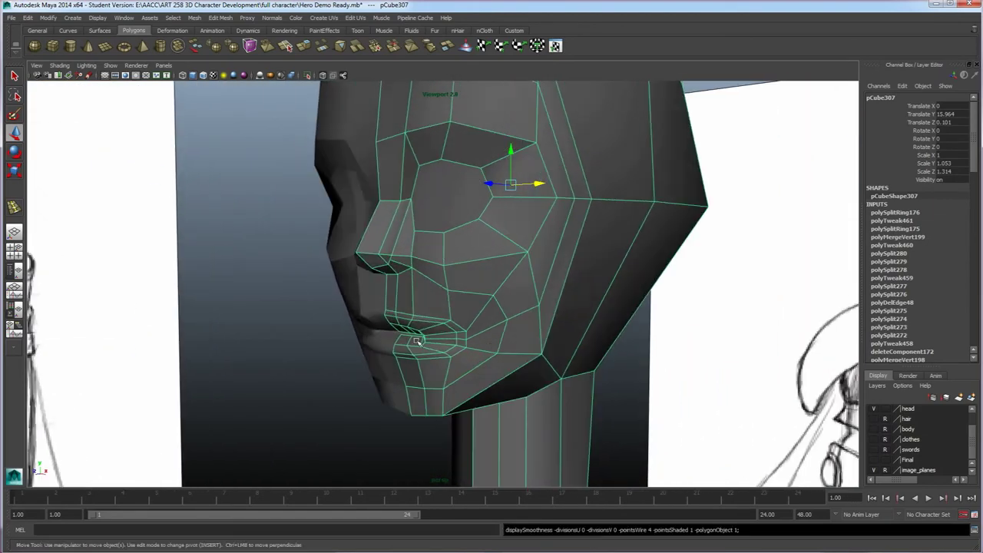
pyautogui.press('3')
pyautogui.press('1')
pyautogui.keyDown('alt'); pyautogui.moveTo(476, 307); pyautogui.dragTo(386, 280); pyautogui.keyUp('alt')
pyautogui.press('3')
pyautogui.keyDown('alt'); pyautogui.moveTo(404, 319); pyautogui.dragTo(487, 344); pyautogui.keyUp('alt')
pyautogui.scroll(3, 464, 350)
pyautogui.press('1')
# - Move the middle lip-loop vertices around the mouth corner inward, from the upper lip to the lower lip
pyautogui.rightClick(544, 342)
pyautogui.moveTo(532, 344); pyautogui.dragTo(525, 347, button='right')
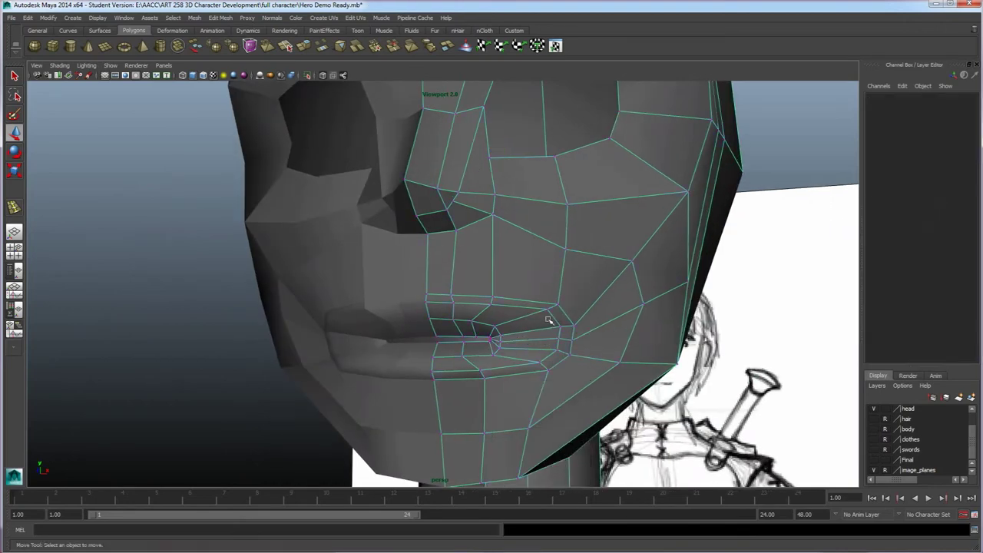
pyautogui.click(548, 310)
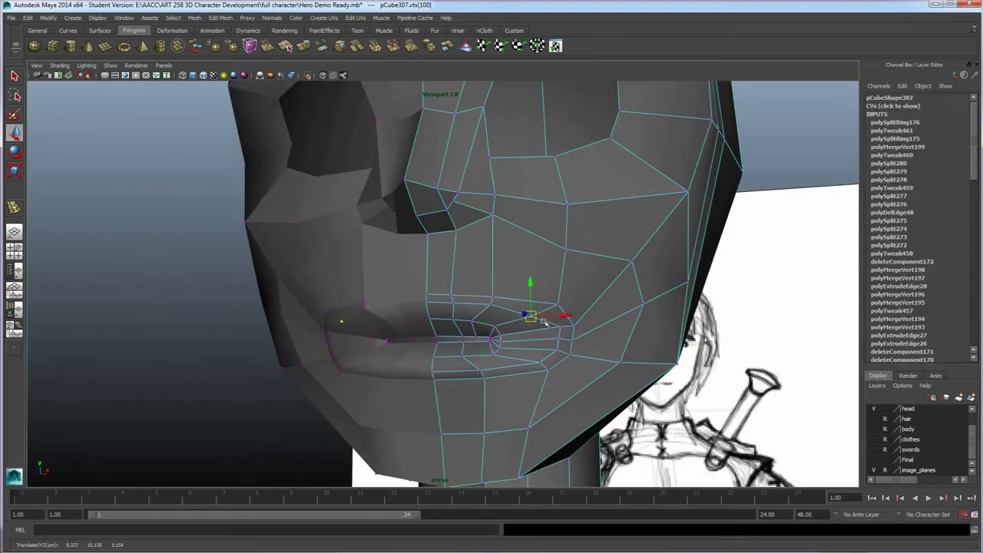
pyautogui.click(560, 325)
pyautogui.click(547, 339)
pyautogui.click(548, 351)
pyautogui.click(534, 360)
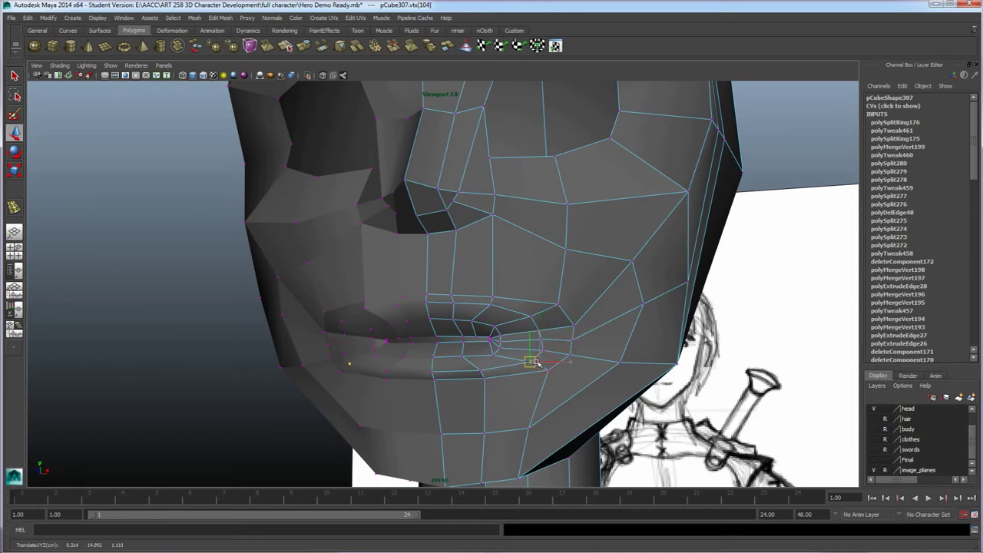
pyautogui.keyDown('alt'); pyautogui.moveTo(482, 371); pyautogui.dragTo(369, 395); pyautogui.keyUp('alt')
pyautogui.click(373, 395)
pyautogui.click(271, 378)
# - Examine the head's face and mouth in smooth preview, then return it to the unsmoothed display
pyautogui.keyDown('alt'); pyautogui.moveTo(271, 378); pyautogui.dragTo(455, 384); pyautogui.keyUp('alt')
pyautogui.moveTo(537, 330); pyautogui.dragTo(570, 321, button='right')
pyautogui.scroll(-2, 534, 359)
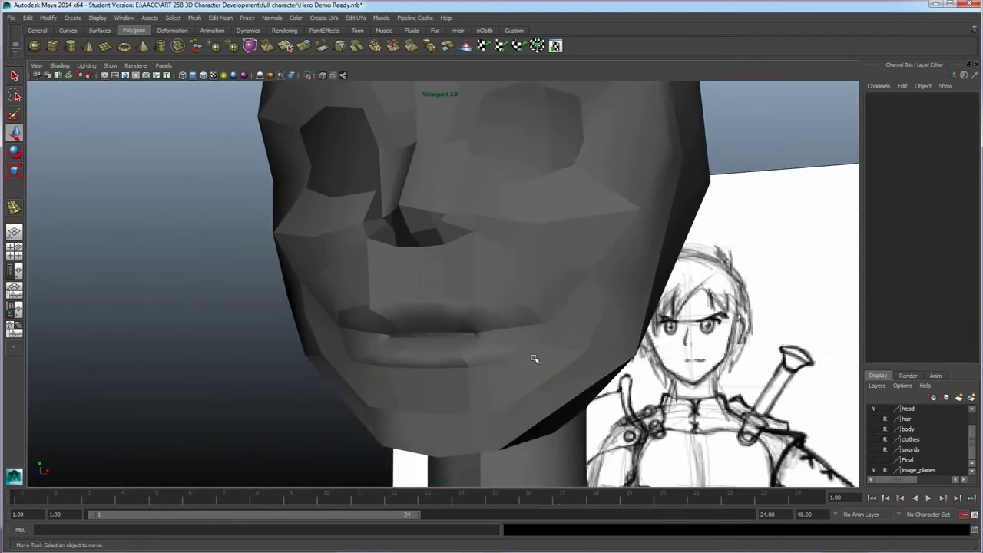
pyautogui.click(535, 359)
pyautogui.press('3')
pyautogui.click(258, 392)
pyautogui.moveTo(423, 393)
pyautogui.keyDown('alt'); pyautogui.mouseDown()
pyautogui.moveTo(493, 372)
pyautogui.moveTo(474, 386)
pyautogui.moveTo(467, 376)
pyautogui.moveTo(432, 377)
pyautogui.mouseUp(); pyautogui.keyUp('alt')
pyautogui.scroll(-3, 493, 371)
pyautogui.moveTo(473, 341)
pyautogui.keyDown('alt'); pyautogui.mouseDown()
pyautogui.moveTo(452, 333)
pyautogui.moveTo(448, 343)
pyautogui.moveTo(479, 345)
pyautogui.moveTo(500, 319)
pyautogui.moveTo(487, 336)
pyautogui.mouseUp(); pyautogui.keyUp('alt')
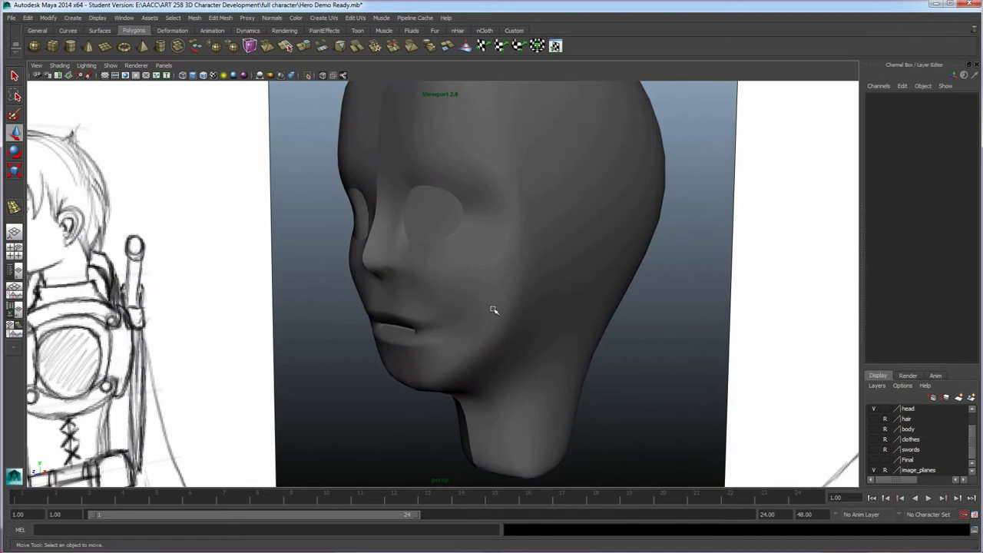
pyautogui.click(493, 310)
pyautogui.press('f')
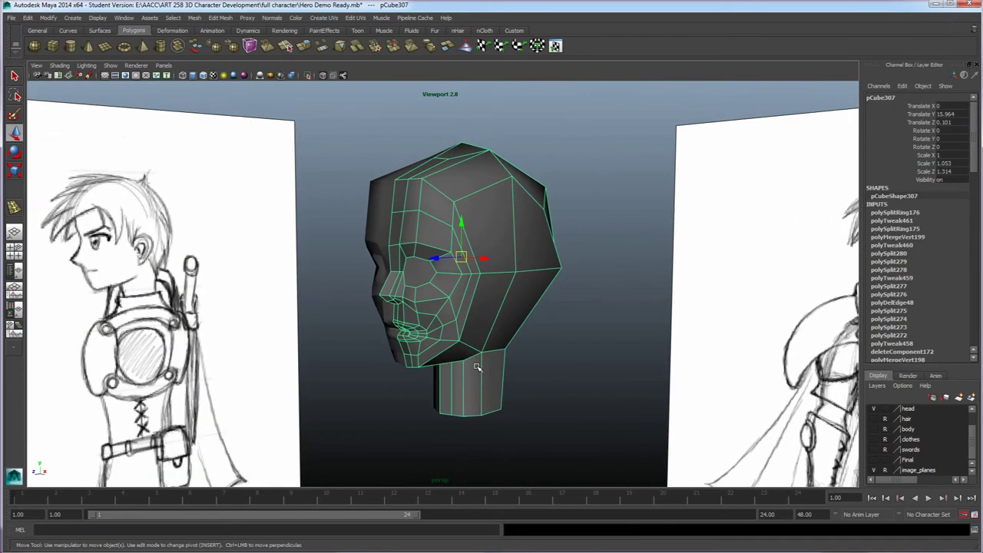
# - Select the eye socket's border edges, extrude them and scale the extrusion slightly inward to form a narrow rim
pyautogui.keyDown('alt'); pyautogui.moveTo(445, 349); pyautogui.dragTo(464, 339); pyautogui.keyUp('alt')
pyautogui.scroll(5, 496, 279)
pyautogui.keyDown('alt'); pyautogui.moveTo(491, 279); pyautogui.dragTo(499, 330, button='middle'); pyautogui.keyUp('alt')
pyautogui.keyDown('alt'); pyautogui.moveTo(500, 332); pyautogui.dragTo(509, 249, button='right'); pyautogui.keyUp('alt')
pyautogui.doubleClick(512, 265)
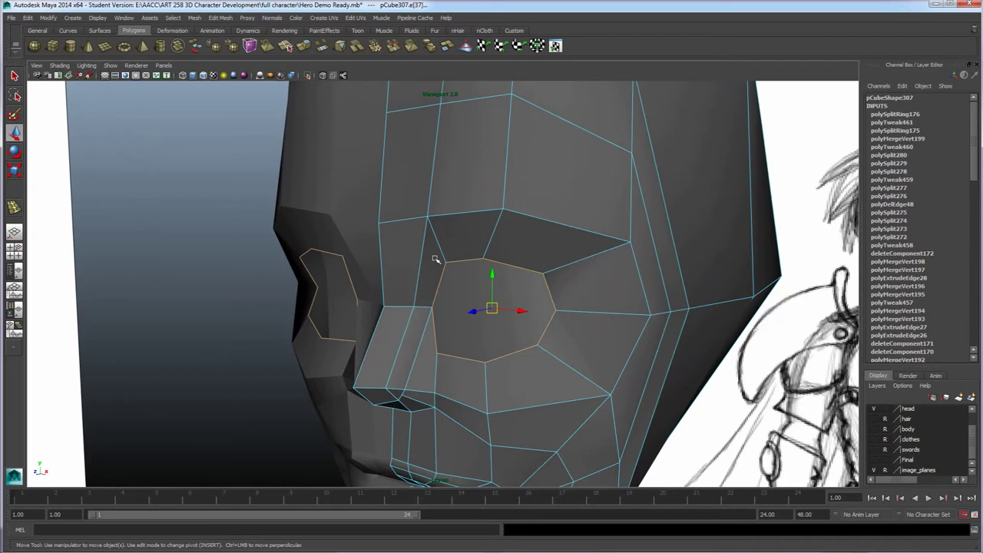
pyautogui.keyDown('alt'); pyautogui.moveTo(448, 341); pyautogui.dragTo(438, 343); pyautogui.keyUp('alt')
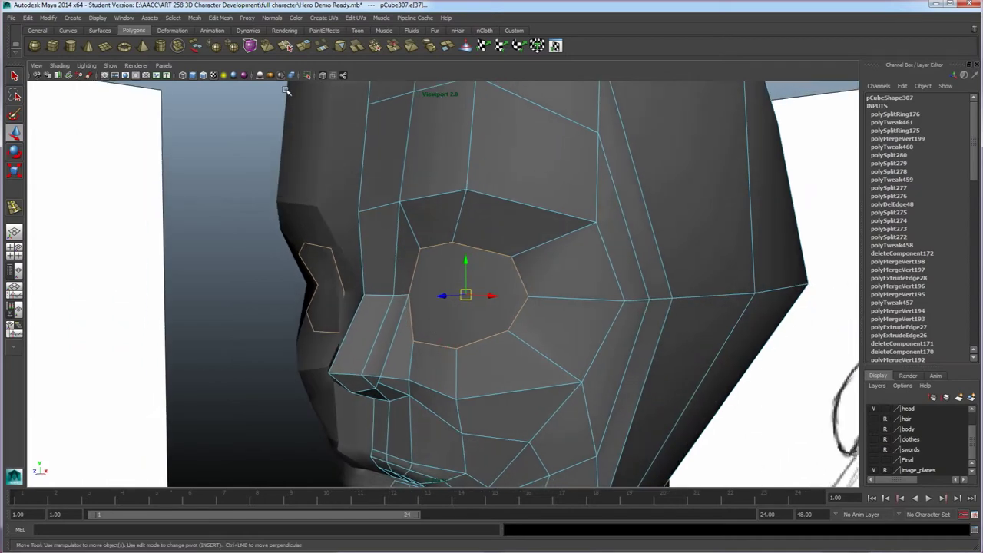
pyautogui.click(305, 48)
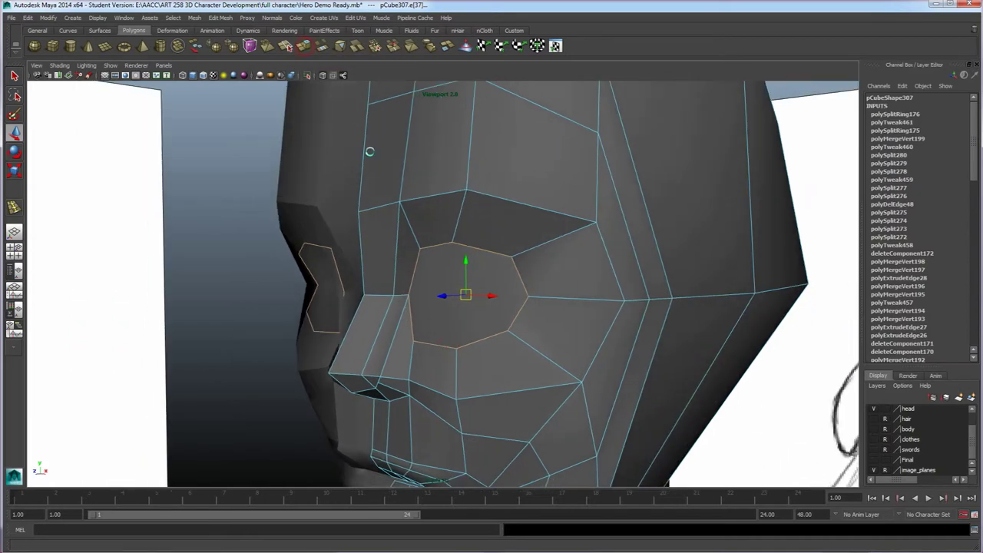
pyautogui.moveTo(417, 339)
pyautogui.keyDown('alt'); pyautogui.mouseDown()
pyautogui.moveTo(472, 282)
pyautogui.moveTo(471, 259)
pyautogui.moveTo(482, 270)
pyautogui.mouseUp(); pyautogui.keyUp('alt')
pyautogui.hotkey('ctrl', 'z')
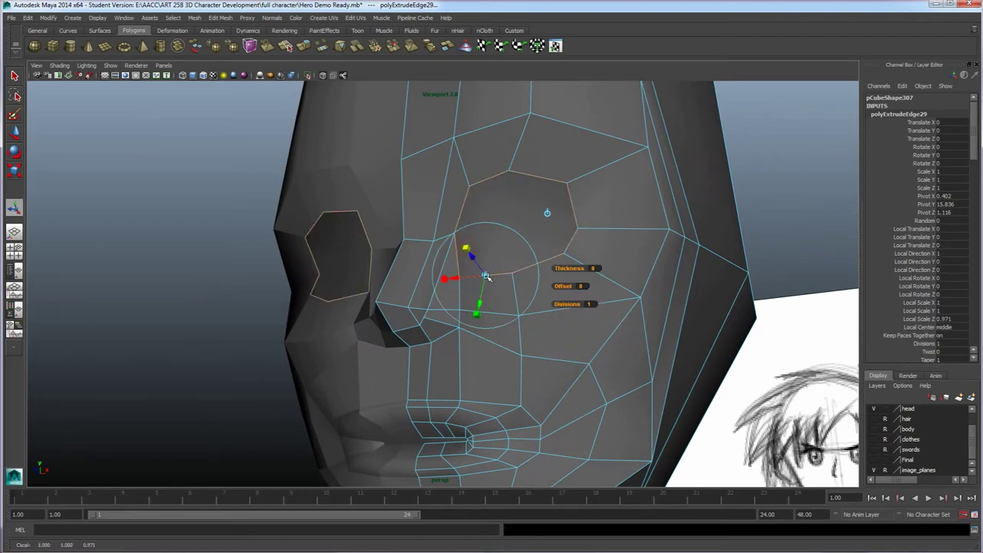
pyautogui.moveTo(487, 278)
pyautogui.mouseDown()
pyautogui.moveTo(463, 260)
pyautogui.moveTo(500, 314)
pyautogui.moveTo(461, 346)
pyautogui.moveTo(453, 306)
pyautogui.mouseUp()
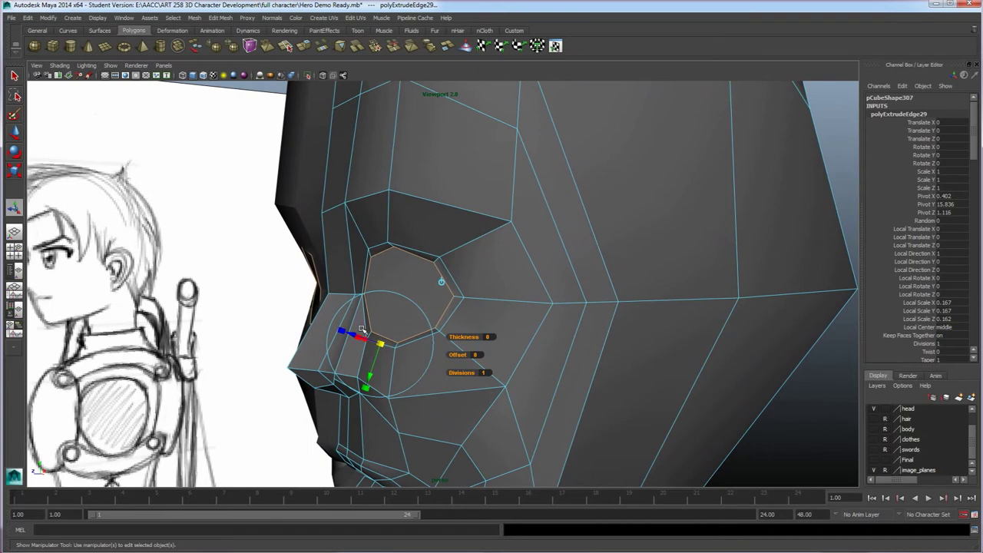
# - Extrude the eye socket's inner edges again and push them back into the head
pyautogui.press('g')
pyautogui.keyDown('alt'); pyautogui.moveTo(379, 353); pyautogui.dragTo(361, 337); pyautogui.keyUp('alt')
pyautogui.moveTo(307, 295); pyautogui.dragTo(317, 297)
pyautogui.moveTo(331, 309)
pyautogui.keyDown('alt'); pyautogui.mouseDown()
pyautogui.moveTo(394, 312)
pyautogui.moveTo(439, 285)
pyautogui.moveTo(463, 315)
pyautogui.moveTo(434, 343)
pyautogui.moveTo(528, 381)
pyautogui.moveTo(430, 399)
pyautogui.moveTo(433, 207)
pyautogui.moveTo(437, 242)
pyautogui.mouseUp(); pyautogui.keyUp('alt')
pyautogui.click(239, 246)
# - Return to object mode and create a small polygon sphere on the grid for the eyeball
pyautogui.moveTo(394, 303)
pyautogui.keyDown('alt'); pyautogui.mouseDown()
pyautogui.moveTo(438, 293)
pyautogui.moveTo(462, 312)
pyautogui.mouseUp(); pyautogui.keyUp('alt')
pyautogui.scroll(-5, 440, 281)
pyautogui.moveTo(541, 309); pyautogui.dragTo(587, 295, button='right')
pyautogui.scroll(-6, 545, 291)
pyautogui.keyDown('alt'); pyautogui.moveTo(461, 307); pyautogui.dragTo(471, 322); pyautogui.keyUp('alt')
pyautogui.scroll(-4, 476, 317)
pyautogui.keyDown('alt'); pyautogui.moveTo(479, 314); pyautogui.dragTo(478, 282, button='middle'); pyautogui.keyUp('alt')
pyautogui.keyDown('alt'); pyautogui.moveTo(477, 283); pyautogui.dragTo(484, 326); pyautogui.keyUp('alt')
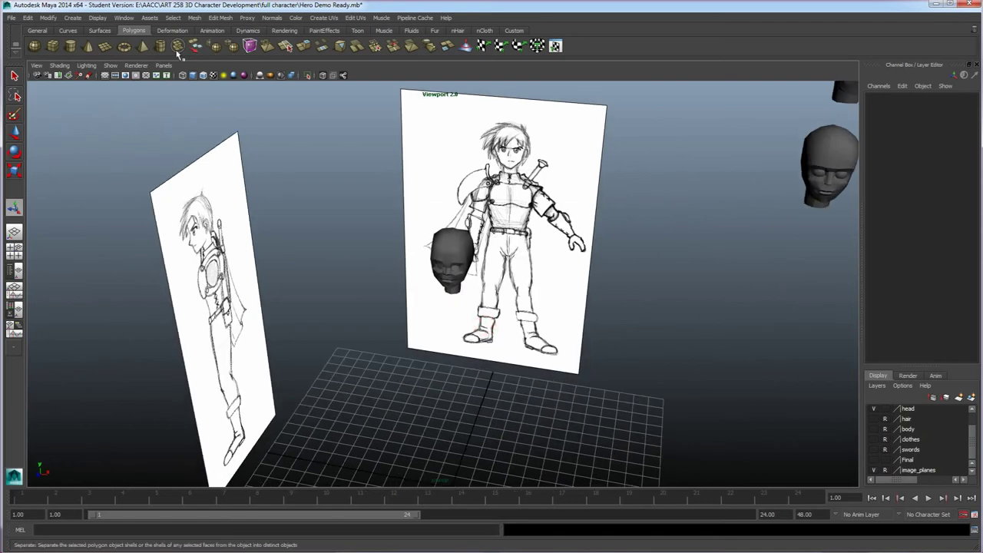
pyautogui.click(35, 47)
pyautogui.moveTo(468, 411); pyautogui.dragTo(471, 421)
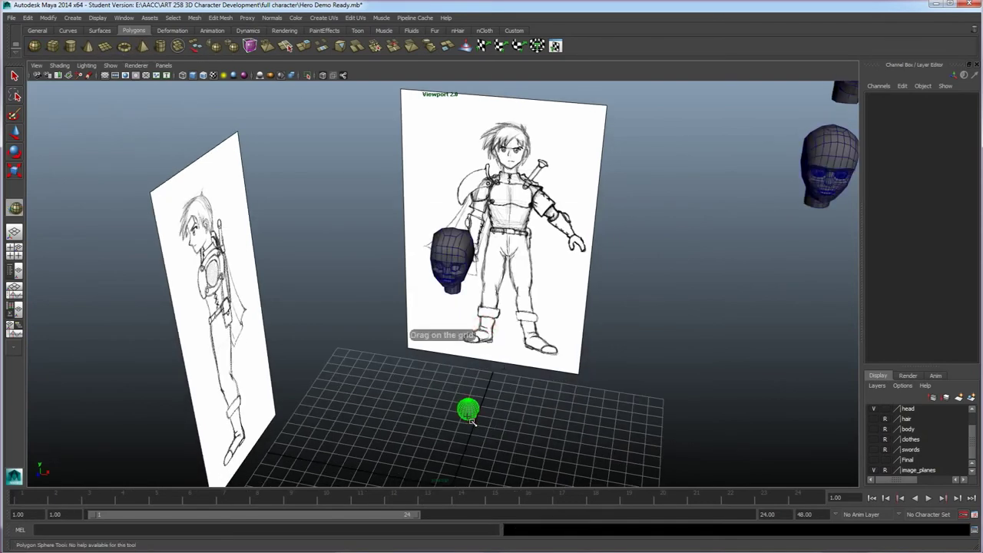
# - Move the sphere up from the grid into the head's eye socket, at about X 0.286, Y 15.716, Z 0.741
pyautogui.moveTo(469, 389); pyautogui.dragTo(462, 221)
pyautogui.scroll(4, 462, 283)
pyautogui.keyDown('alt'); pyautogui.moveTo(463, 284); pyautogui.dragTo(424, 348, button='middle'); pyautogui.keyUp('alt')
pyautogui.moveTo(424, 348)
pyautogui.keyDown('alt'); pyautogui.mouseDown()
pyautogui.moveTo(424, 331)
pyautogui.moveTo(425, 344)
pyautogui.mouseUp(); pyautogui.keyUp('alt')
pyautogui.moveTo(420, 309); pyautogui.dragTo(423, 300, button='middle')
pyautogui.keyDown('alt'); pyautogui.moveTo(432, 337); pyautogui.dragTo(417, 348); pyautogui.keyUp('alt')
pyautogui.moveTo(412, 308); pyautogui.dragTo(411, 316, button='middle')
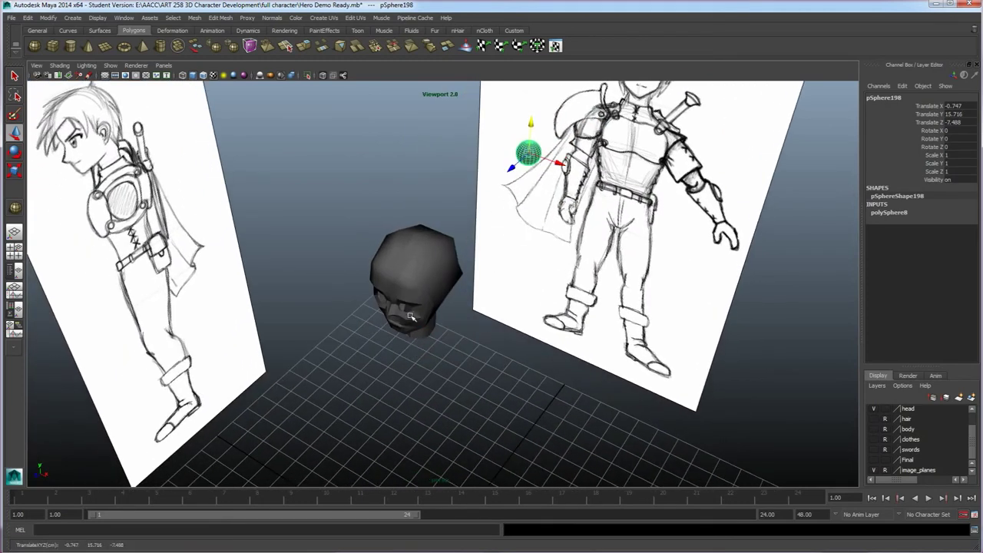
pyautogui.keyDown('alt'); pyautogui.moveTo(466, 291); pyautogui.dragTo(491, 244); pyautogui.keyUp('alt')
pyautogui.moveTo(500, 185); pyautogui.dragTo(439, 315)
pyautogui.keyDown('alt'); pyautogui.moveTo(374, 386); pyautogui.dragTo(444, 332); pyautogui.keyUp('alt')
pyautogui.scroll(5, 422, 351)
pyautogui.scroll(4, 421, 346)
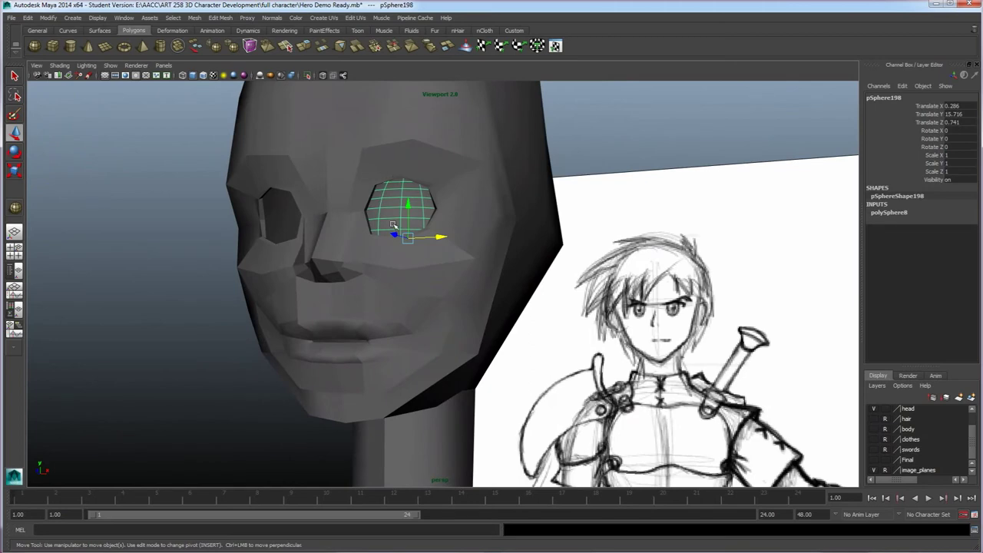
# - Rotate the eyeball sphere 90 degrees about X and centre it in the socket at about X 0.37, Y 15.852
pyautogui.press('e')
pyautogui.moveTo(392, 209); pyautogui.dragTo(390, 274)
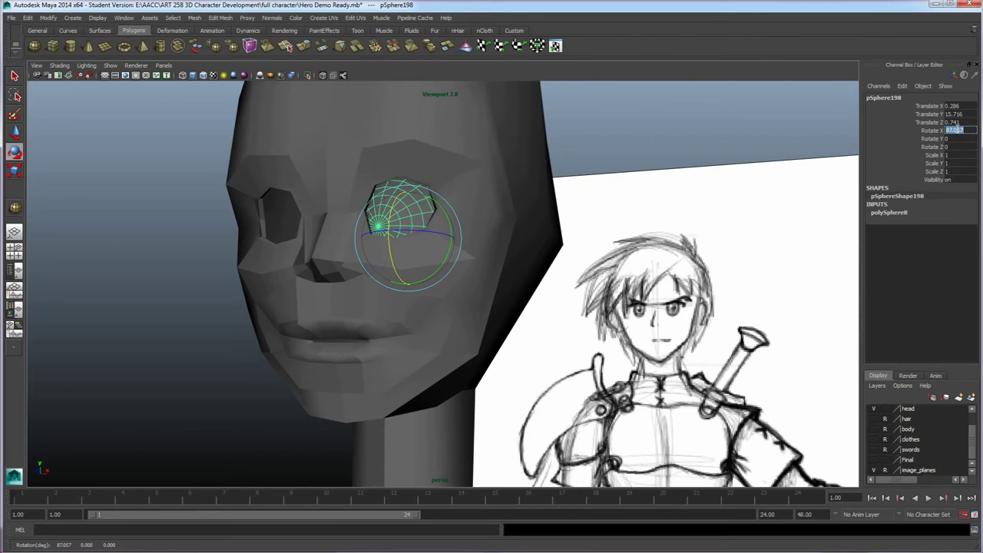
pyautogui.press('Return')
pyautogui.keyDown('alt'); pyautogui.moveTo(436, 248); pyautogui.dragTo(527, 239); pyautogui.keyUp('alt')
pyautogui.press('w')
pyautogui.moveTo(489, 208)
pyautogui.mouseDown()
pyautogui.moveTo(490, 188)
pyautogui.moveTo(502, 246)
pyautogui.moveTo(483, 266)
pyautogui.moveTo(461, 262)
pyautogui.moveTo(436, 289)
pyautogui.moveTo(417, 291)
pyautogui.mouseUp()
pyautogui.scroll(-3, 502, 248)
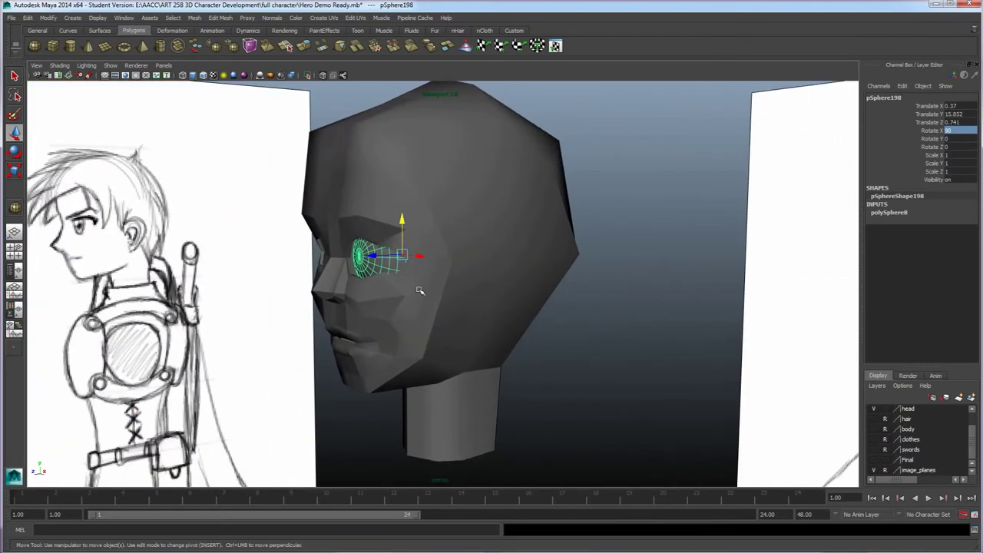
# - Scale the eyeball sphere uniformly to about 0.582 and move it forward to about Z 0.903
pyautogui.press('r')
pyautogui.moveTo(401, 257); pyautogui.dragTo(390, 259)
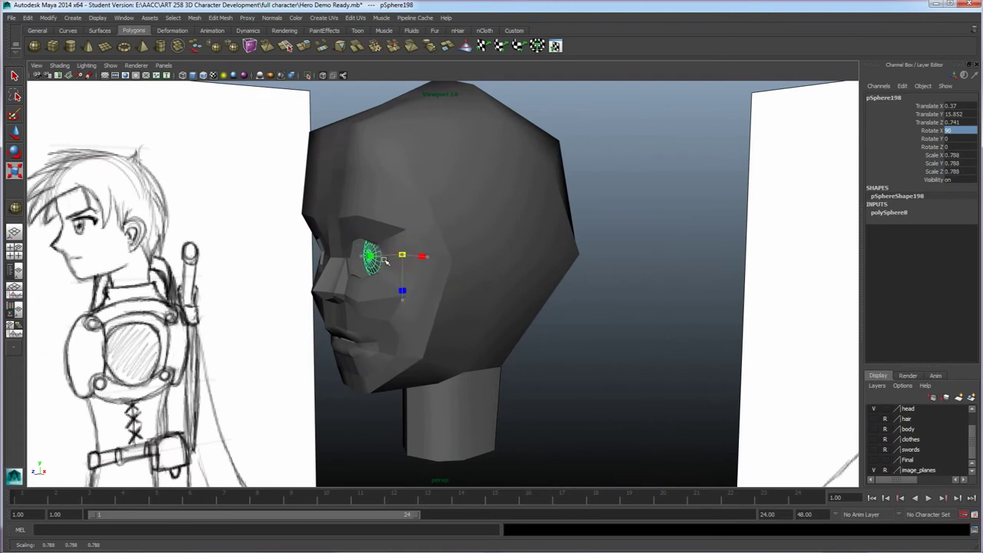
pyautogui.press('w')
pyautogui.moveTo(381, 258); pyautogui.dragTo(440, 289)
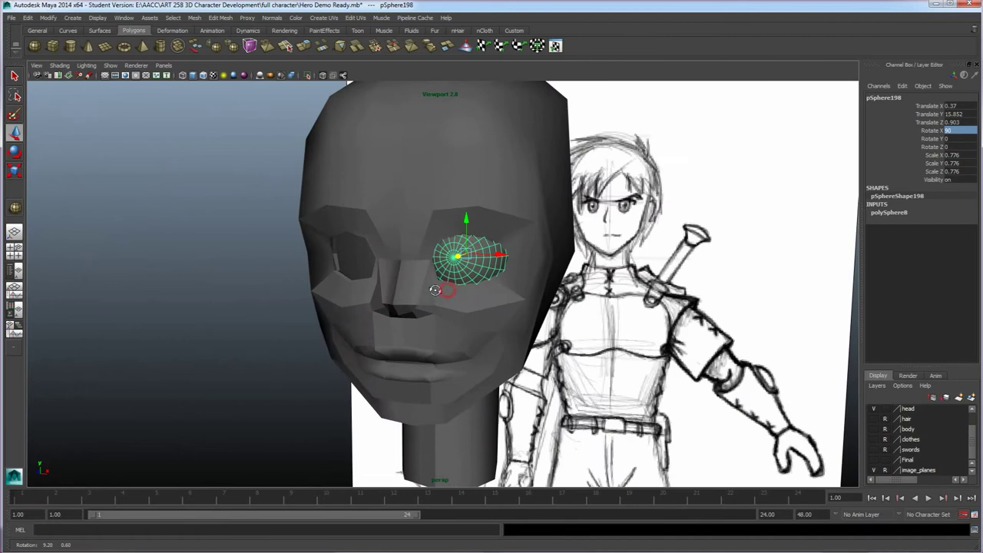
pyautogui.press('r')
pyautogui.moveTo(469, 261); pyautogui.dragTo(450, 262)
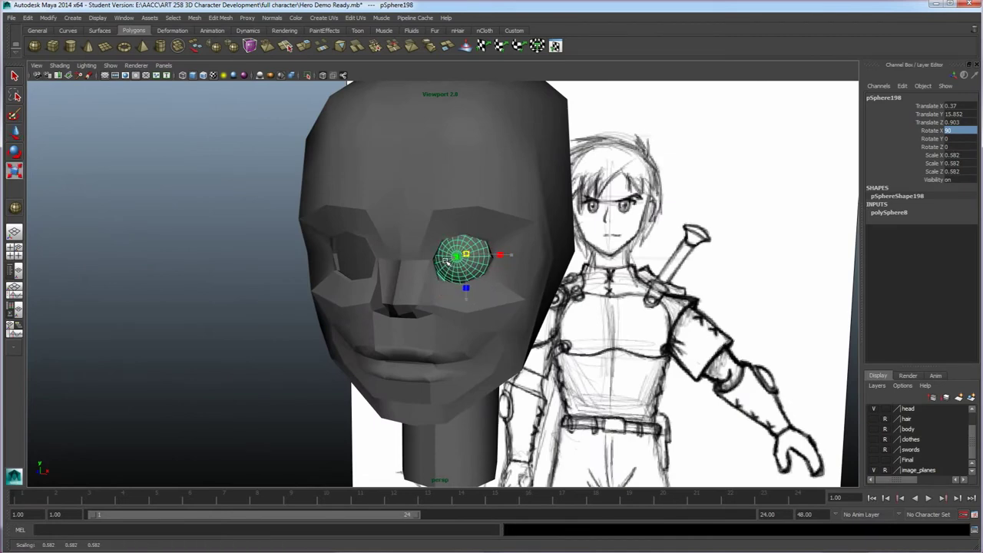
# - Align the eyeball with the front reference drawing's eye, at about X 0.386, Y 15.842, Z 0.997
pyautogui.press('w')
pyautogui.keyDown('alt'); pyautogui.moveTo(438, 296); pyautogui.dragTo(335, 289); pyautogui.keyUp('alt')
pyautogui.moveTo(304, 248); pyautogui.dragTo(493, 284)
pyautogui.moveTo(479, 234); pyautogui.dragTo(485, 236)
pyautogui.press('space')
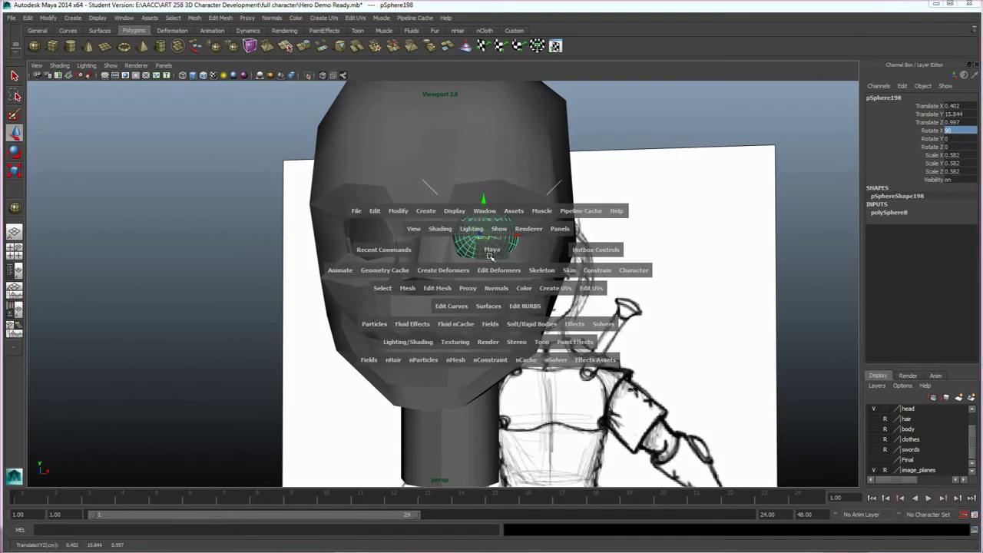
pyautogui.press('space')
pyautogui.moveTo(484, 285)
pyautogui.mouseDown()
pyautogui.moveTo(463, 292)
pyautogui.moveTo(474, 296)
pyautogui.mouseUp()
pyautogui.press('space')
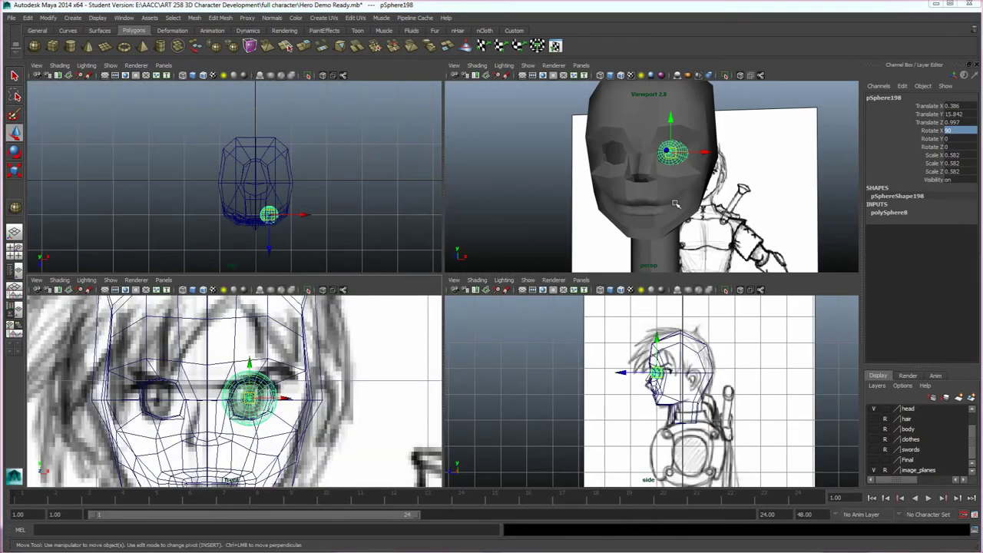
pyautogui.press('space')
pyautogui.keyDown('alt'); pyautogui.moveTo(513, 250); pyautogui.dragTo(454, 245); pyautogui.keyUp('alt')
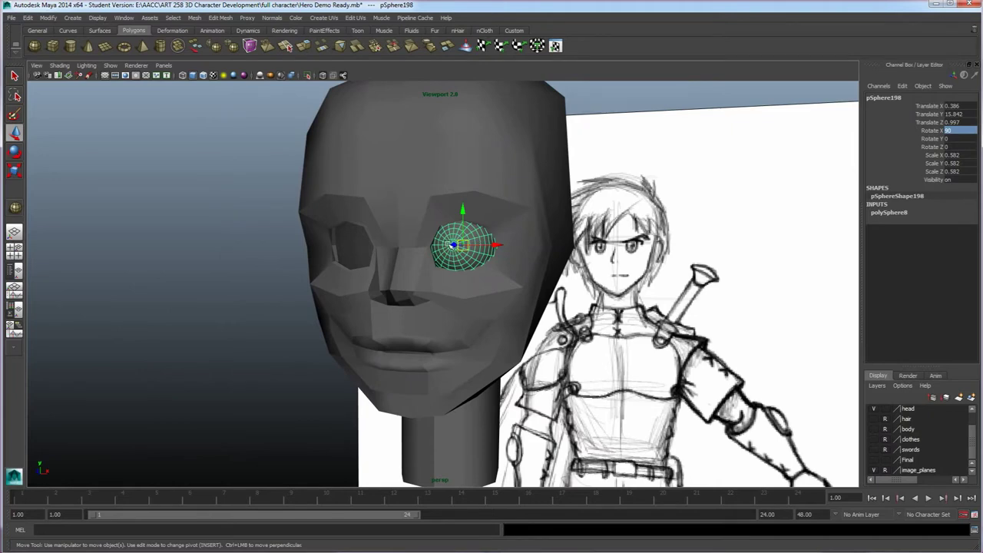
# - Switch the head to vertex editing and reposition the vertices at the eye socket's outer corner around the eyeball
pyautogui.scroll(4, 468, 246)
pyautogui.keyDown('alt'); pyautogui.moveTo(486, 241); pyautogui.dragTo(450, 275); pyautogui.keyUp('alt')
pyautogui.click(512, 163)
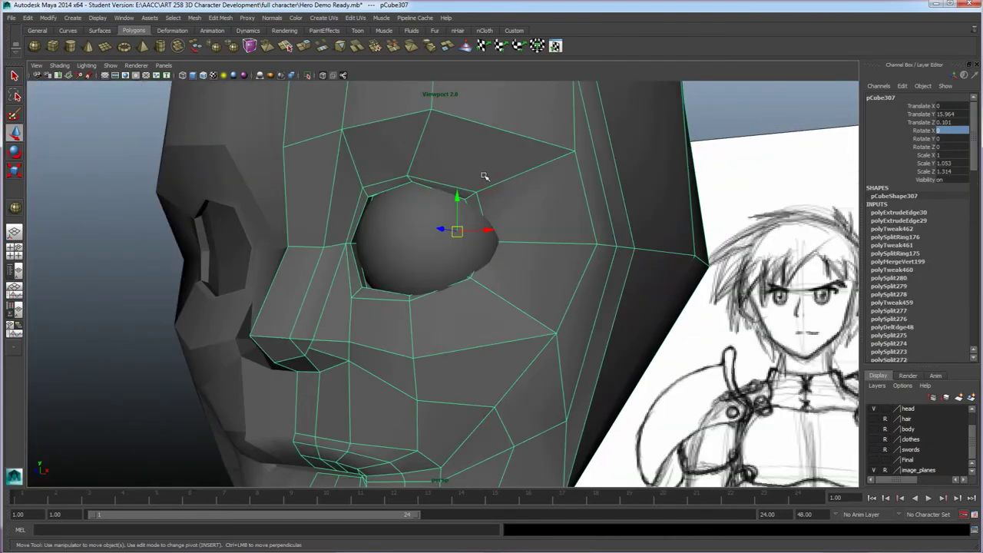
pyautogui.moveTo(457, 179); pyautogui.dragTo(456, 169, button='right')
pyautogui.keyDown('alt'); pyautogui.moveTo(472, 222); pyautogui.dragTo(489, 297); pyautogui.keyUp('alt')
pyautogui.click(560, 248)
pyautogui.moveTo(402, 324); pyautogui.dragTo(398, 332)
pyautogui.moveTo(397, 335)
pyautogui.keyDown('alt'); pyautogui.mouseDown()
pyautogui.moveTo(400, 308)
pyautogui.moveTo(401, 326)
pyautogui.mouseUp(); pyautogui.keyUp('alt')
pyautogui.moveTo(480, 253); pyautogui.dragTo(478, 251)
pyautogui.keyDown('alt'); pyautogui.moveTo(477, 279); pyautogui.dragTo(375, 316); pyautogui.keyUp('alt')
pyautogui.moveTo(366, 319); pyautogui.dragTo(365, 321)
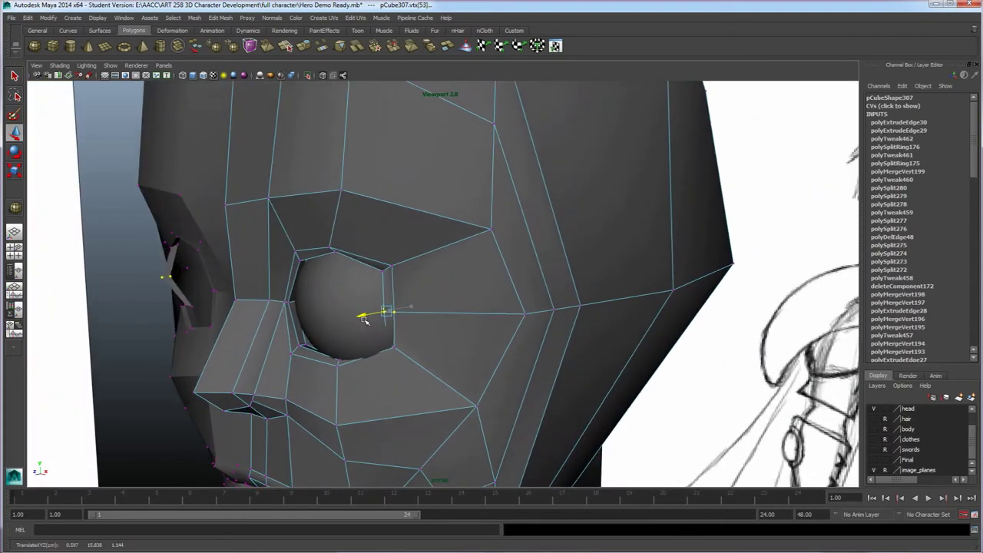
# - Adjust the eye socket's lower outer and outer-corner vertices so the rim fits closely around the eyeball
pyautogui.click(393, 345)
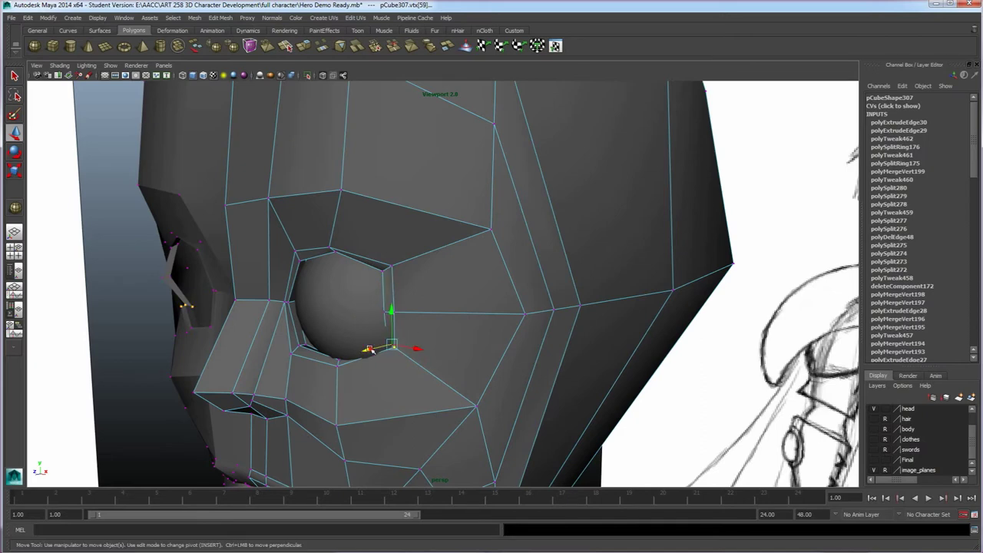
pyautogui.keyDown('alt'); pyautogui.moveTo(367, 349); pyautogui.dragTo(486, 323); pyautogui.keyUp('alt')
pyautogui.moveTo(467, 264); pyautogui.dragTo(507, 243)
pyautogui.keyDown('alt'); pyautogui.moveTo(495, 316); pyautogui.dragTo(501, 244); pyautogui.keyUp('alt')
pyautogui.keyDown('alt'); pyautogui.moveTo(504, 246); pyautogui.dragTo(504, 338, button='middle'); pyautogui.keyUp('alt')
pyautogui.keyDown('alt'); pyautogui.moveTo(504, 338); pyautogui.dragTo(538, 316); pyautogui.keyUp('alt')
pyautogui.moveTo(576, 269); pyautogui.dragTo(560, 306)
# - Move the inner-rim vertex at the eye socket's lower inner corner to fit against the eyeball
pyautogui.keyDown('alt'); pyautogui.moveTo(553, 311); pyautogui.dragTo(373, 378); pyautogui.keyUp('alt')
pyautogui.keyDown('alt'); pyautogui.moveTo(371, 382); pyautogui.dragTo(390, 355, button='middle'); pyautogui.keyUp('alt')
pyautogui.keyDown('alt'); pyautogui.moveTo(391, 355); pyautogui.dragTo(362, 390); pyautogui.keyUp('alt')
pyautogui.scroll(3, 412, 351)
pyautogui.keyDown('alt'); pyautogui.moveTo(362, 390); pyautogui.dragTo(454, 319, button='middle'); pyautogui.keyUp('alt')
pyautogui.scroll(3, 455, 319)
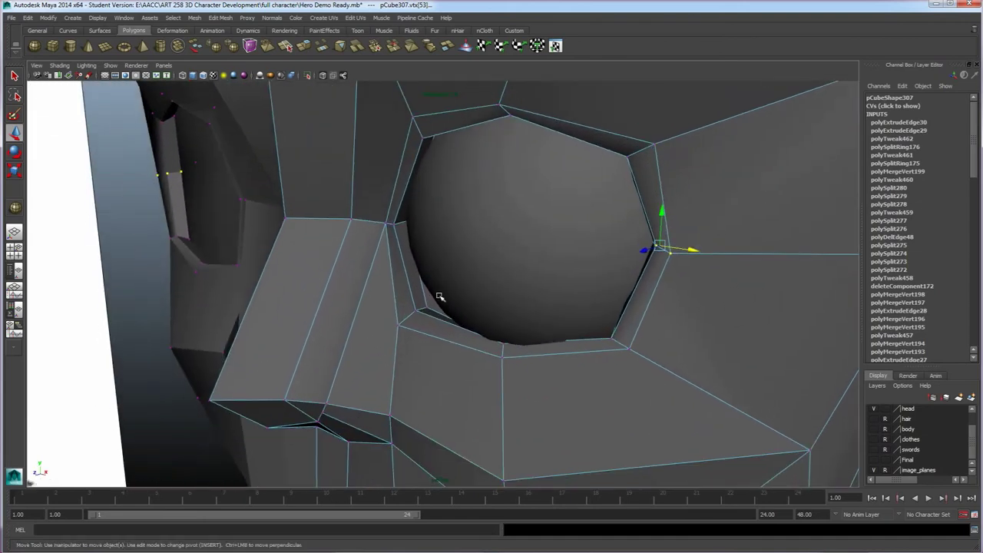
pyautogui.moveTo(408, 304); pyautogui.dragTo(514, 366)
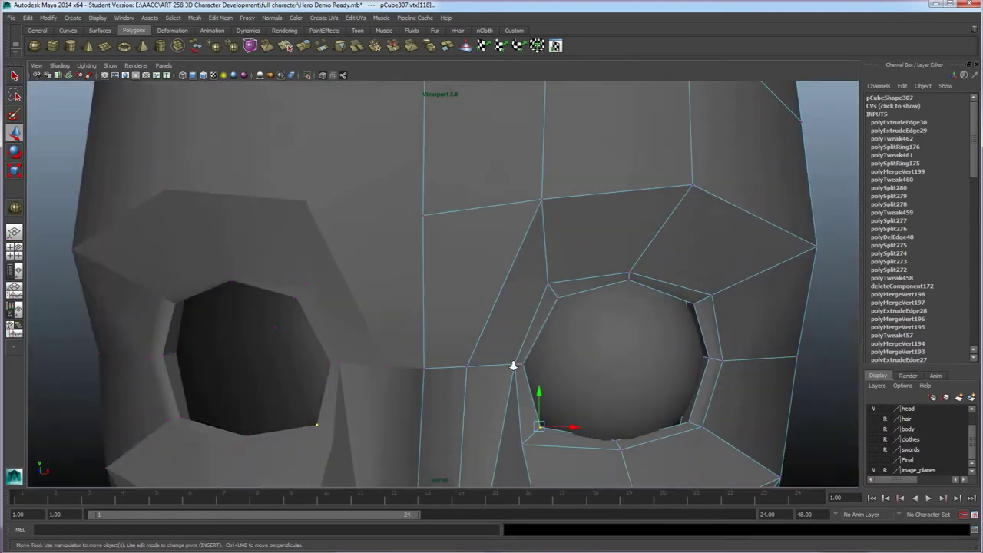
pyautogui.scroll(-5, 514, 366)
pyautogui.keyDown('alt'); pyautogui.moveTo(514, 366); pyautogui.dragTo(454, 389, button='middle'); pyautogui.keyUp('alt')
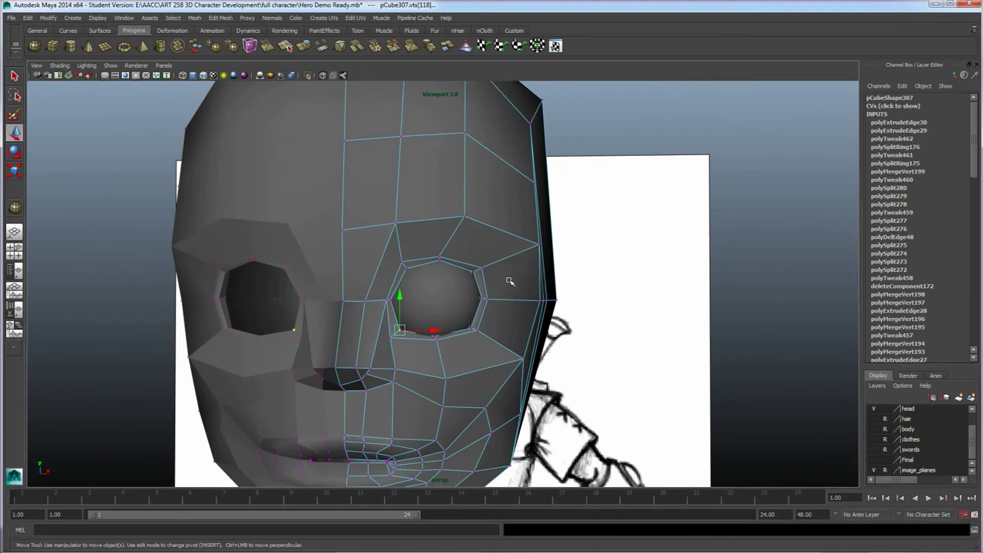
# - Preview the head with smoothing and examine the eye socket's fit around the eyeball from several angles
pyautogui.click(475, 270)
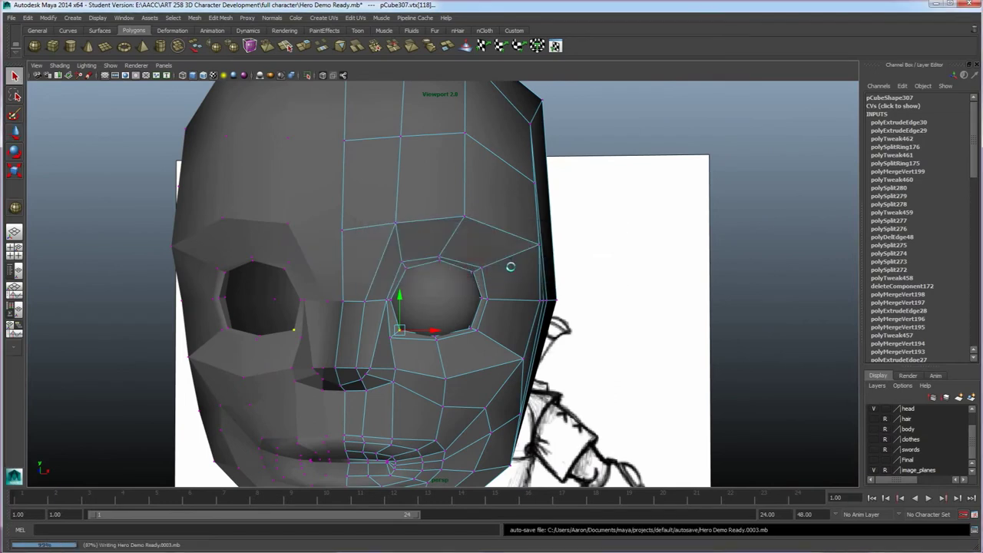
pyautogui.click(509, 263)
pyautogui.press('3')
pyautogui.keyDown('alt'); pyautogui.moveTo(395, 328); pyautogui.dragTo(355, 327); pyautogui.keyUp('alt')
pyautogui.moveTo(455, 239); pyautogui.dragTo(490, 229, button='right')
pyautogui.scroll(-4, 442, 323)
pyautogui.keyDown('alt'); pyautogui.moveTo(442, 328); pyautogui.dragTo(483, 268); pyautogui.keyUp('alt')
pyautogui.click(482, 268)
pyautogui.press('1')
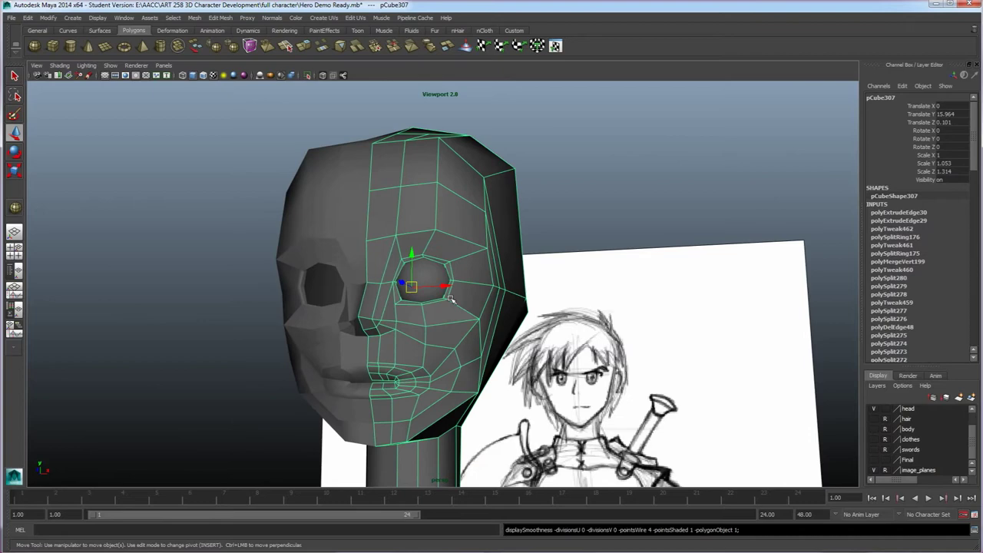
pyautogui.moveTo(460, 311)
pyautogui.keyDown('alt'); pyautogui.mouseDown()
pyautogui.moveTo(430, 344)
pyautogui.moveTo(411, 287)
pyautogui.mouseUp(); pyautogui.keyUp('alt')
pyautogui.scroll(3, 391, 343)
pyautogui.keyDown('alt'); pyautogui.moveTo(419, 337); pyautogui.dragTo(383, 307); pyautogui.keyUp('alt')
pyautogui.scroll(-4, 414, 343)
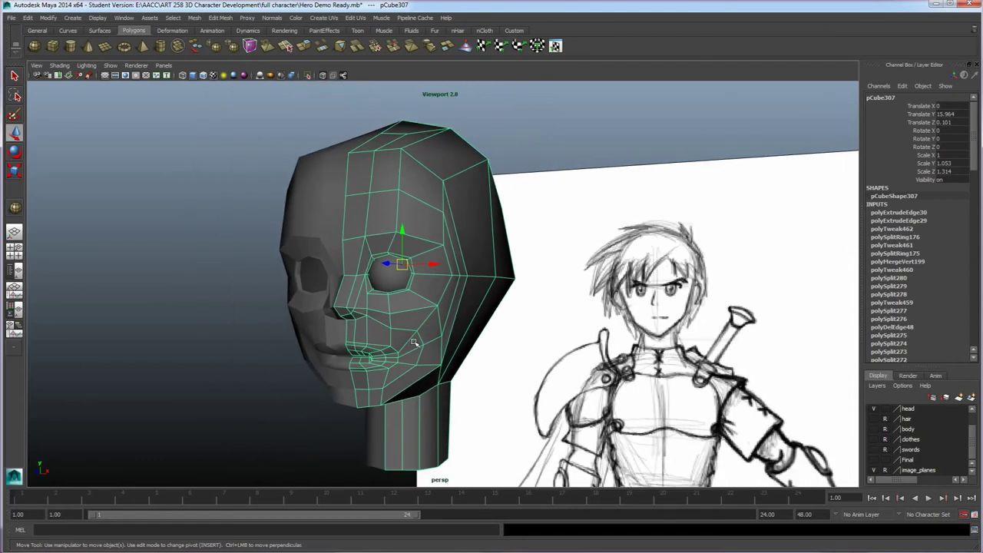
pyautogui.keyDown('alt'); pyautogui.moveTo(414, 343); pyautogui.dragTo(404, 333); pyautogui.keyUp('alt')
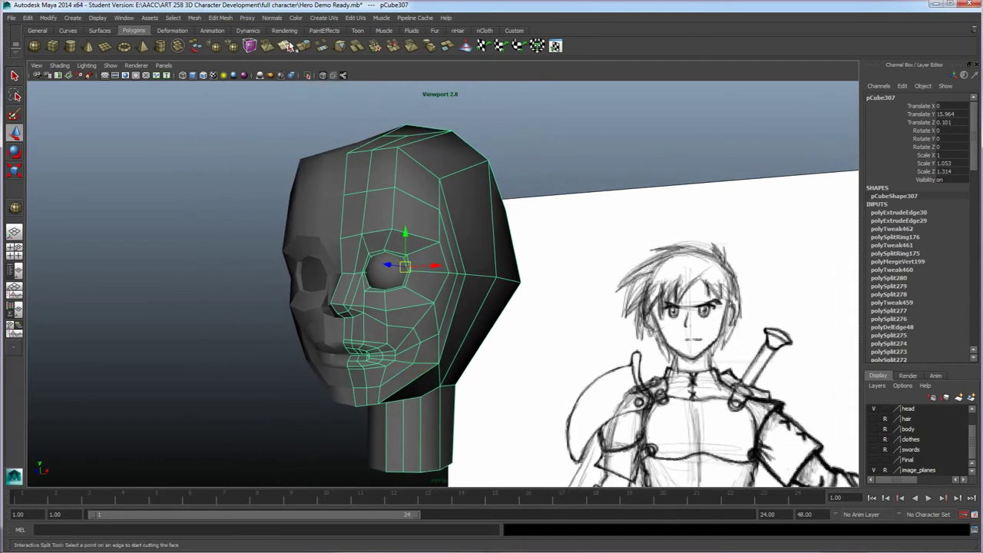
# - Cut new edges with the Interactive Split Tool from the eye socket's inner rim across the nose bridge to the centre line
pyautogui.click(286, 47)
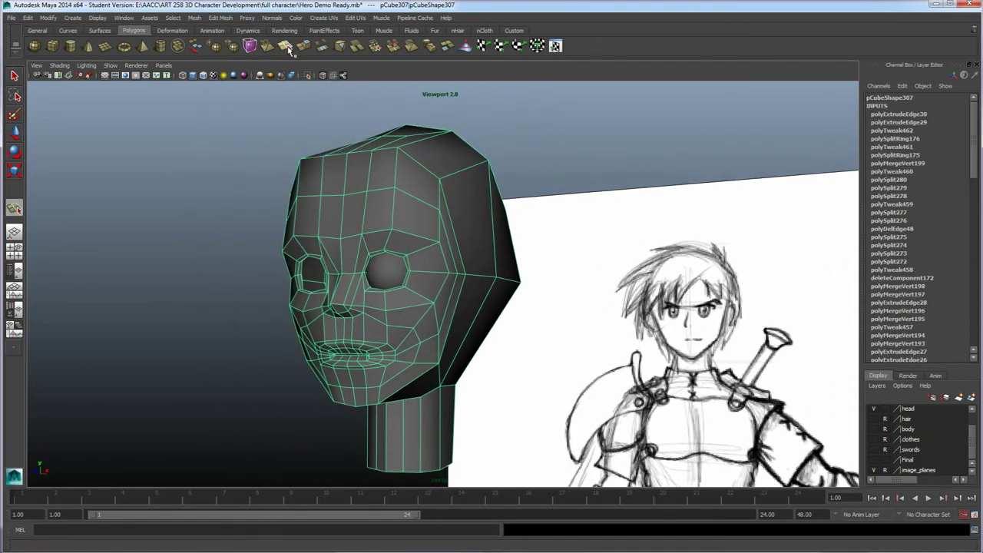
pyautogui.scroll(6, 382, 288)
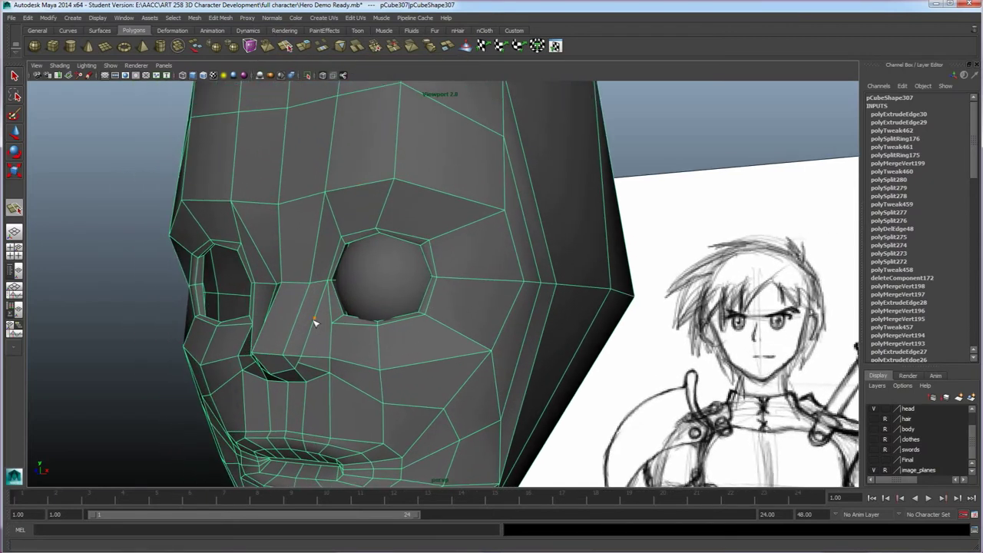
pyautogui.scroll(3, 335, 288)
pyautogui.keyDown('alt'); pyautogui.moveTo(361, 294); pyautogui.dragTo(401, 315, button='middle'); pyautogui.keyUp('alt')
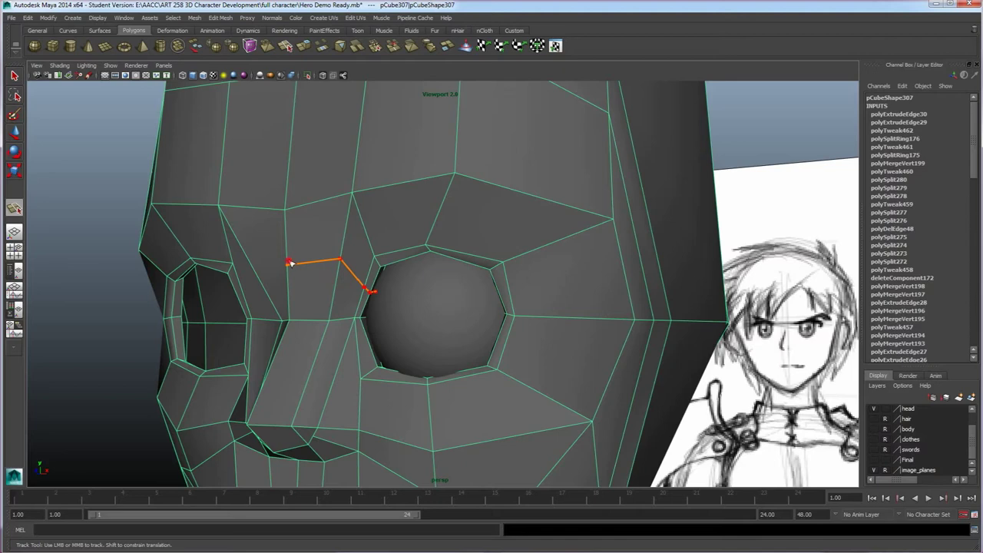
pyautogui.press('w')
# - Switch to vertex editing and reposition the vertices along the nose bridge between the eyes to shape its profile
pyautogui.moveTo(311, 280); pyautogui.dragTo(311, 257, button='right')
pyautogui.moveTo(278, 305); pyautogui.dragTo(298, 340)
pyautogui.moveTo(292, 297); pyautogui.dragTo(289, 326)
pyautogui.moveTo(263, 358); pyautogui.dragTo(252, 361)
pyautogui.moveTo(277, 328); pyautogui.dragTo(276, 319)
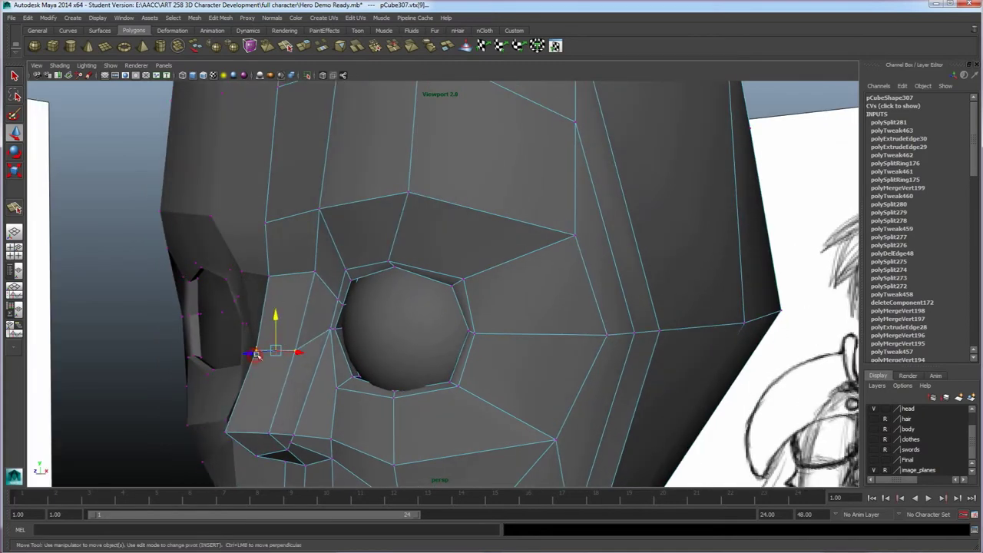
pyautogui.click(256, 354)
pyautogui.hotkey('ctrl', 'z')
pyautogui.moveTo(251, 353); pyautogui.dragTo(256, 353)
pyautogui.moveTo(254, 266); pyautogui.dragTo(315, 288)
pyautogui.moveTo(292, 240); pyautogui.dragTo(293, 251)
# - Adjust the vertices at the eye socket's inner corner and beside the nose bridge to follow the eyeball
pyautogui.keyDown('alt'); pyautogui.moveTo(358, 345); pyautogui.dragTo(341, 261); pyautogui.keyUp('alt')
pyautogui.moveTo(396, 344); pyautogui.dragTo(395, 342)
pyautogui.moveTo(381, 299); pyautogui.dragTo(382, 310)
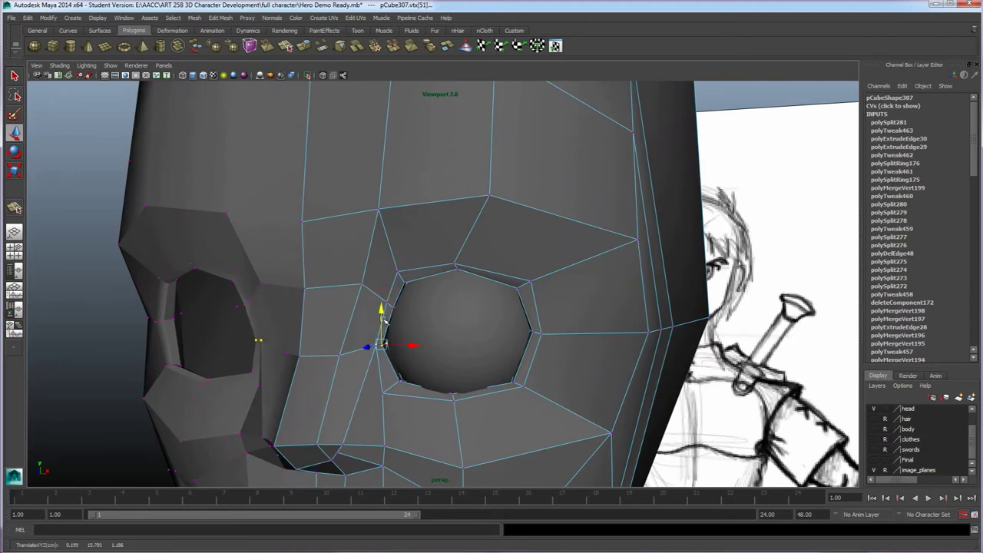
pyautogui.keyDown('alt'); pyautogui.moveTo(419, 379); pyautogui.dragTo(446, 367); pyautogui.keyUp('alt')
pyautogui.moveTo(394, 292); pyautogui.dragTo(398, 298)
pyautogui.keyDown('alt'); pyautogui.moveTo(450, 351); pyautogui.dragTo(462, 374); pyautogui.keyUp('alt')
pyautogui.moveTo(350, 283)
pyautogui.keyDown('alt'); pyautogui.mouseDown()
pyautogui.moveTo(358, 345)
pyautogui.moveTo(318, 329)
pyautogui.moveTo(325, 346)
pyautogui.moveTo(314, 349)
pyautogui.moveTo(310, 325)
pyautogui.moveTo(355, 353)
pyautogui.moveTo(386, 179)
pyautogui.moveTo(314, 65)
pyautogui.mouseUp(); pyautogui.keyUp('alt')
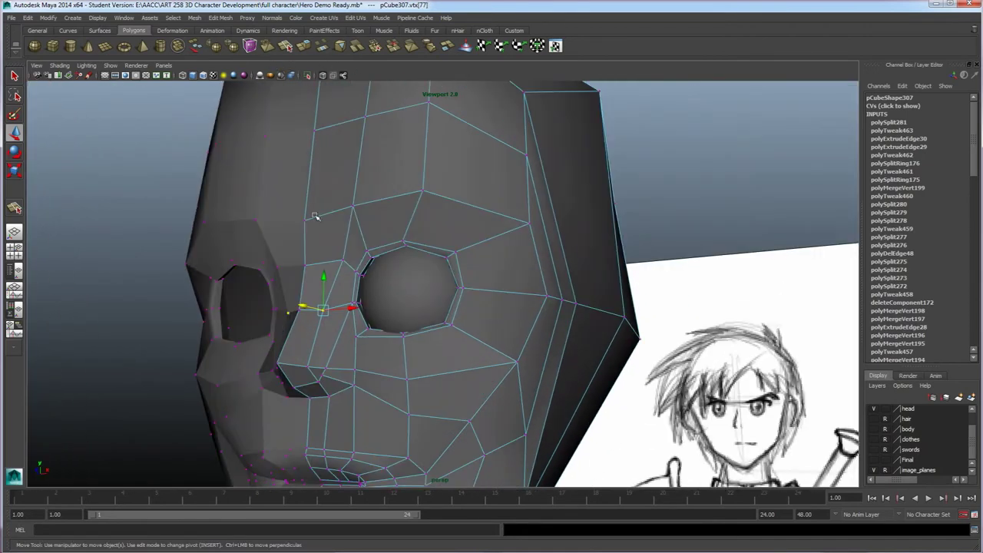
# - Select the cheek vertices beneath the eye and reposition them to round out the cheek
pyautogui.moveTo(379, 313)
pyautogui.keyDown('alt'); pyautogui.mouseDown()
pyautogui.moveTo(432, 323)
pyautogui.moveTo(451, 279)
pyautogui.moveTo(427, 253)
pyautogui.mouseUp(); pyautogui.keyUp('alt')
pyautogui.keyDown('alt'); pyautogui.moveTo(466, 287); pyautogui.dragTo(471, 289); pyautogui.keyUp('alt')
pyautogui.keyDown('shift'); pyautogui.moveTo(470, 323); pyautogui.dragTo(448, 298); pyautogui.keyUp('shift')
pyautogui.moveTo(473, 354)
pyautogui.keyDown('shift'); pyautogui.mouseDown()
pyautogui.moveTo(448, 337)
pyautogui.moveTo(470, 369)
pyautogui.moveTo(490, 309)
pyautogui.moveTo(493, 318)
pyautogui.moveTo(430, 330)
pyautogui.moveTo(368, 315)
pyautogui.mouseUp(); pyautogui.keyUp('shift')
pyautogui.moveTo(377, 353)
pyautogui.keyDown('alt'); pyautogui.mouseDown()
pyautogui.moveTo(461, 340)
pyautogui.moveTo(560, 346)
pyautogui.moveTo(637, 369)
pyautogui.moveTo(589, 317)
pyautogui.moveTo(604, 288)
pyautogui.moveTo(407, 356)
pyautogui.moveTo(377, 350)
pyautogui.moveTo(454, 311)
pyautogui.mouseUp(); pyautogui.keyUp('alt')
pyautogui.click(430, 292)
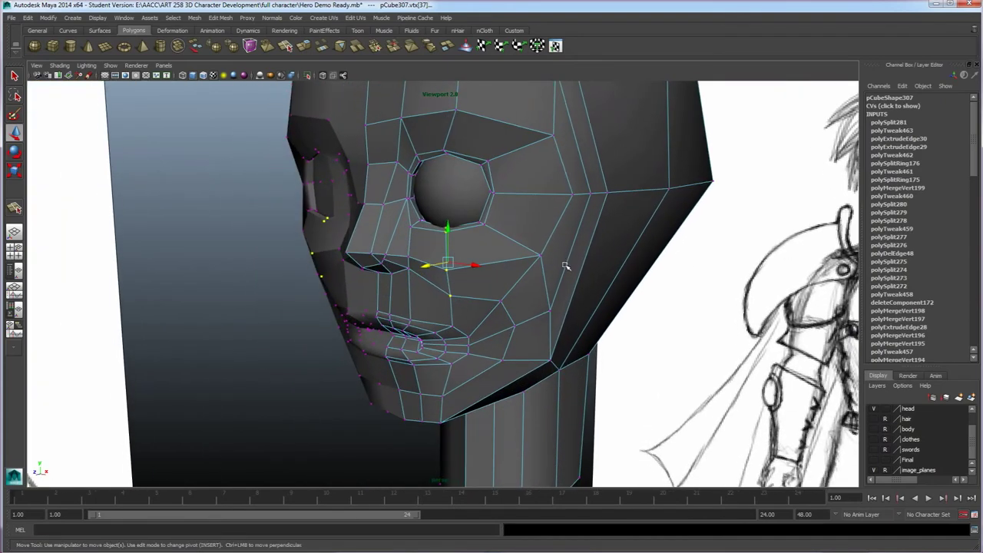
pyautogui.moveTo(452, 255)
pyautogui.keyDown('alt'); pyautogui.mouseDown()
pyautogui.moveTo(503, 259)
pyautogui.moveTo(535, 244)
pyautogui.moveTo(507, 210)
pyautogui.mouseUp(); pyautogui.keyUp('alt')
pyautogui.moveTo(543, 244); pyautogui.dragTo(532, 241)
pyautogui.keyDown('alt'); pyautogui.moveTo(508, 291); pyautogui.dragTo(509, 300); pyautogui.keyUp('alt')
pyautogui.keyDown('alt'); pyautogui.moveTo(509, 300); pyautogui.dragTo(509, 323, button='middle'); pyautogui.keyUp('alt')
pyautogui.moveTo(528, 267); pyautogui.dragTo(522, 266)
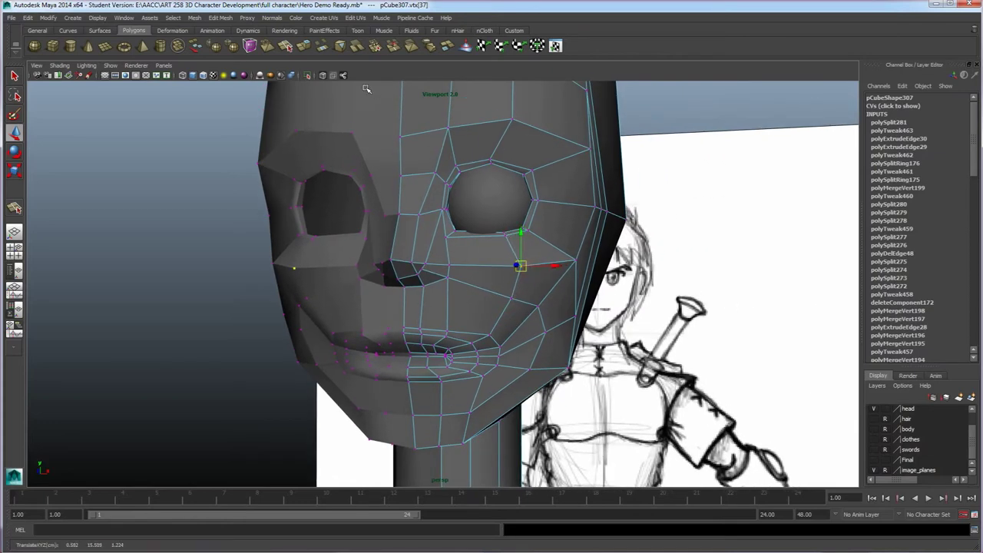
# - Insert an edge loop running from the eye socket's lower rim down through the cheek to the lips
pyautogui.click(220, 16)
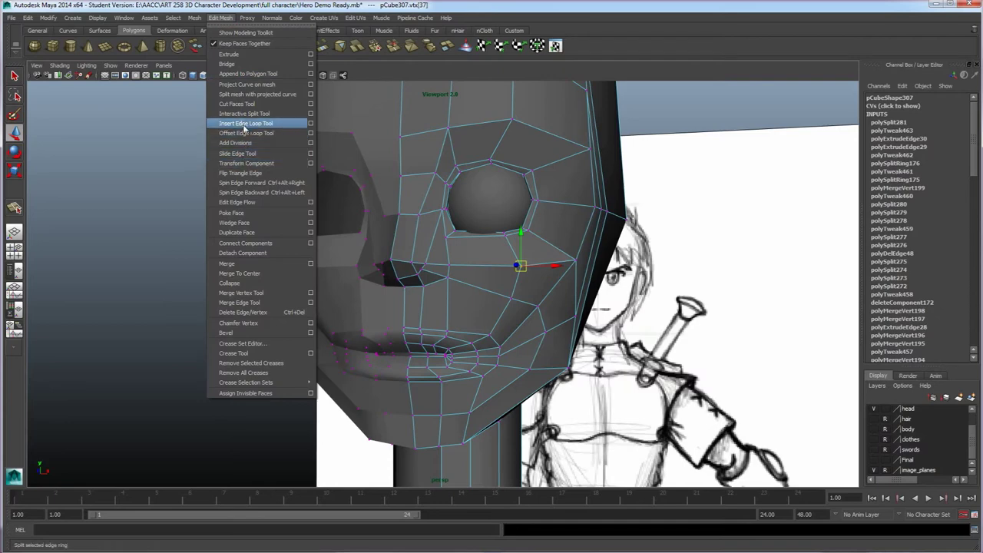
pyautogui.click(244, 125)
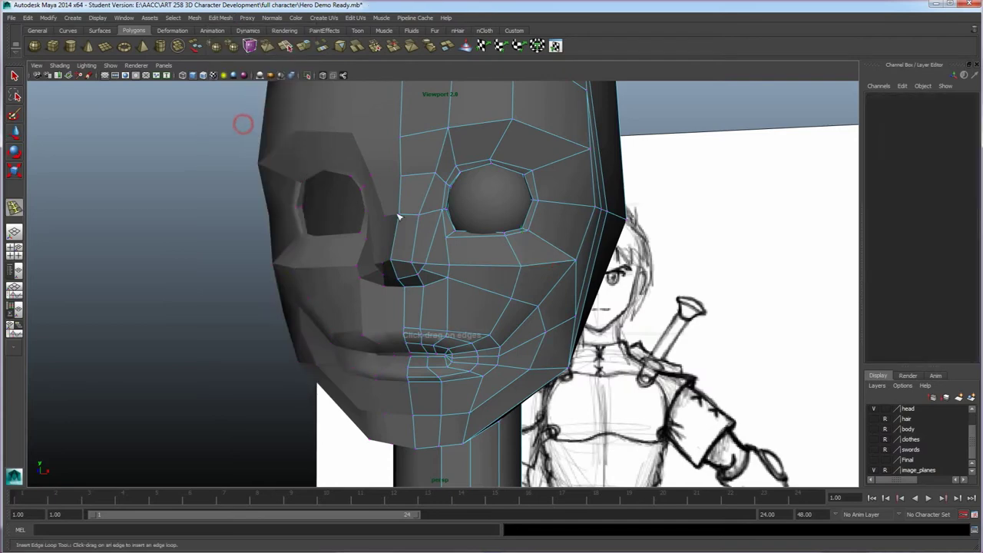
pyautogui.click(487, 268)
pyautogui.keyDown('alt'); pyautogui.moveTo(487, 269); pyautogui.dragTo(479, 215); pyautogui.keyUp('alt')
pyautogui.keyDown('alt'); pyautogui.moveTo(450, 348); pyautogui.dragTo(454, 343); pyautogui.keyUp('alt')
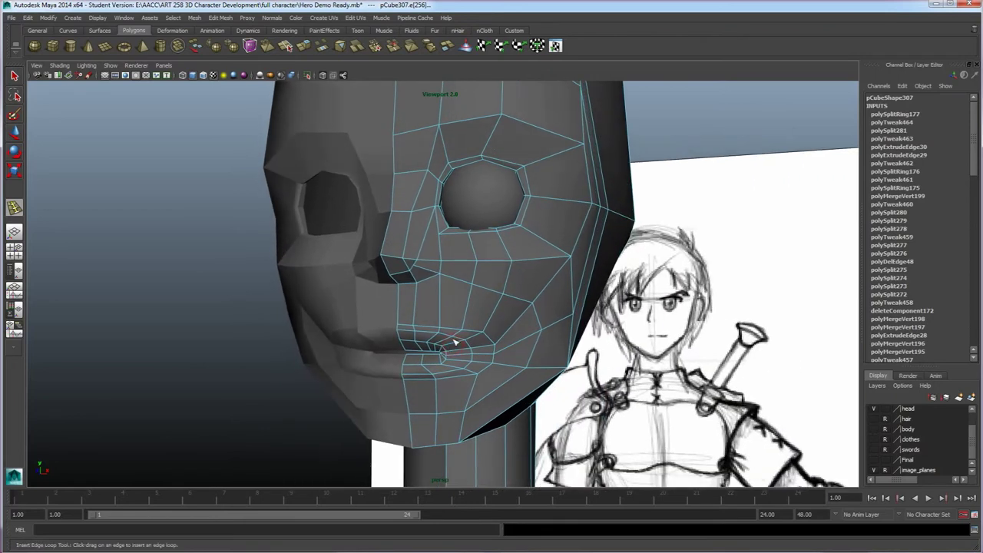
pyautogui.press('w')
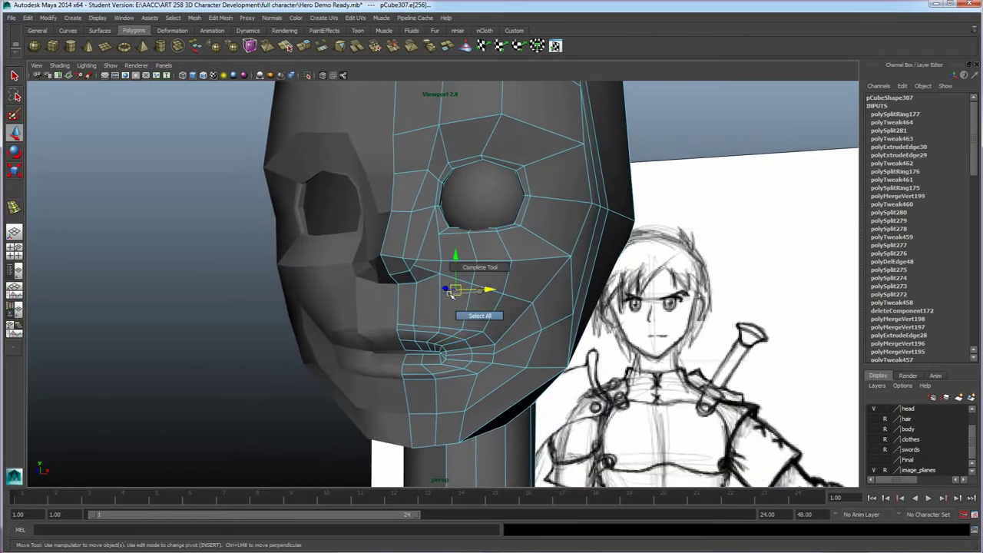
# - Return to vertex editing and adjust the cheek vertices between the nostril, the eye socket and the side of the face
pyautogui.moveTo(519, 270); pyautogui.dragTo(491, 269, button='right')
pyautogui.click(475, 290)
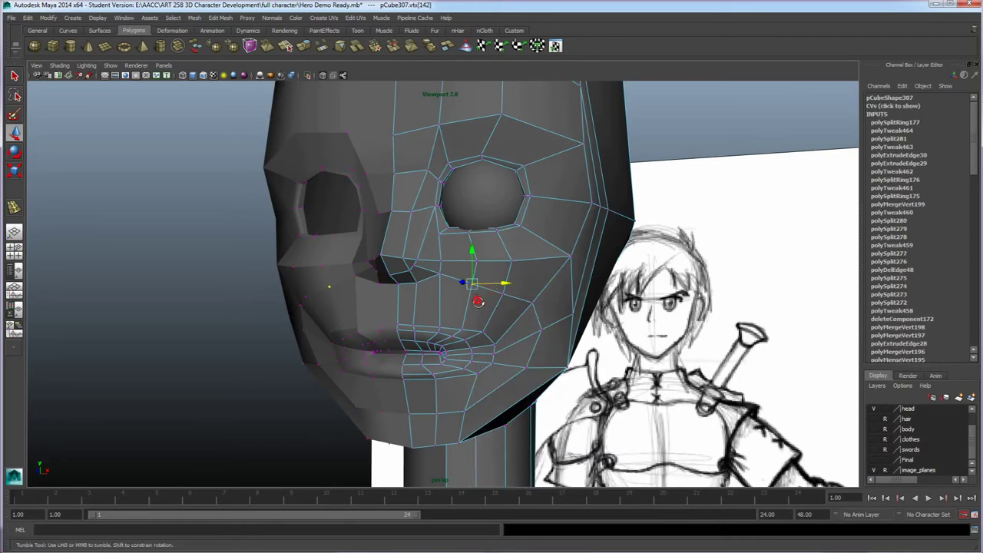
pyautogui.keyDown('alt'); pyautogui.moveTo(474, 290); pyautogui.dragTo(478, 286); pyautogui.keyUp('alt')
pyautogui.click(513, 278)
pyautogui.keyDown('alt'); pyautogui.moveTo(538, 317); pyautogui.dragTo(540, 318); pyautogui.keyUp('alt')
pyautogui.click(442, 269)
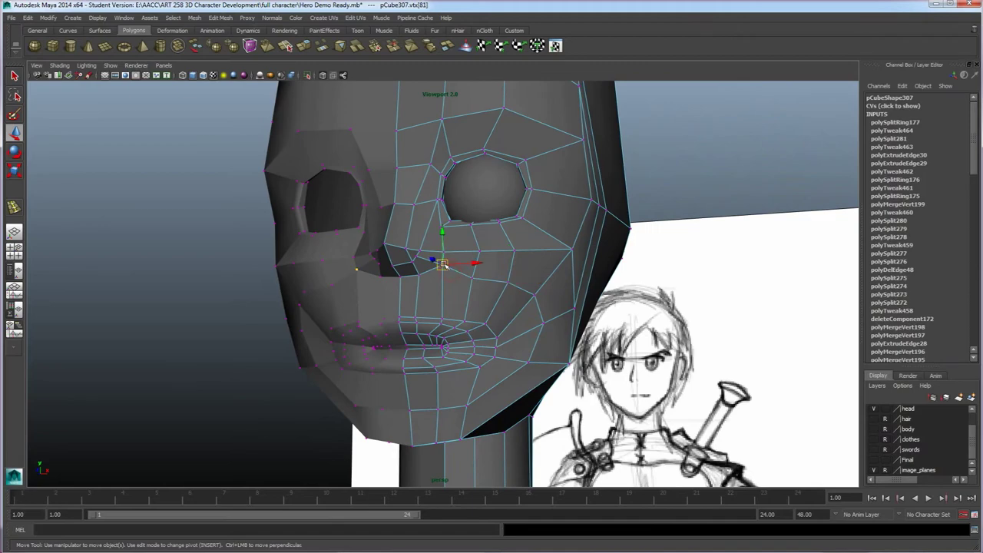
pyautogui.moveTo(509, 282)
pyautogui.keyDown('alt'); pyautogui.mouseDown()
pyautogui.moveTo(551, 281)
pyautogui.moveTo(519, 281)
pyautogui.moveTo(545, 346)
pyautogui.moveTo(546, 324)
pyautogui.moveTo(493, 310)
pyautogui.moveTo(520, 283)
pyautogui.mouseUp(); pyautogui.keyUp('alt')
pyautogui.click(531, 265)
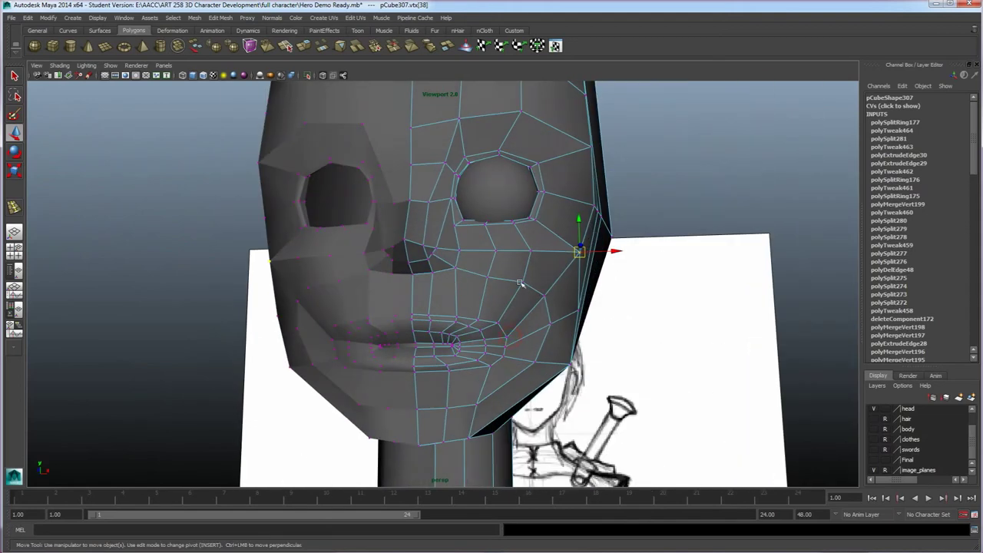
# - Insert an edge loop encircling the mouth between the lips and the cheek
pyautogui.keyDown('alt'); pyautogui.moveTo(506, 321); pyautogui.dragTo(388, 286); pyautogui.keyUp('alt')
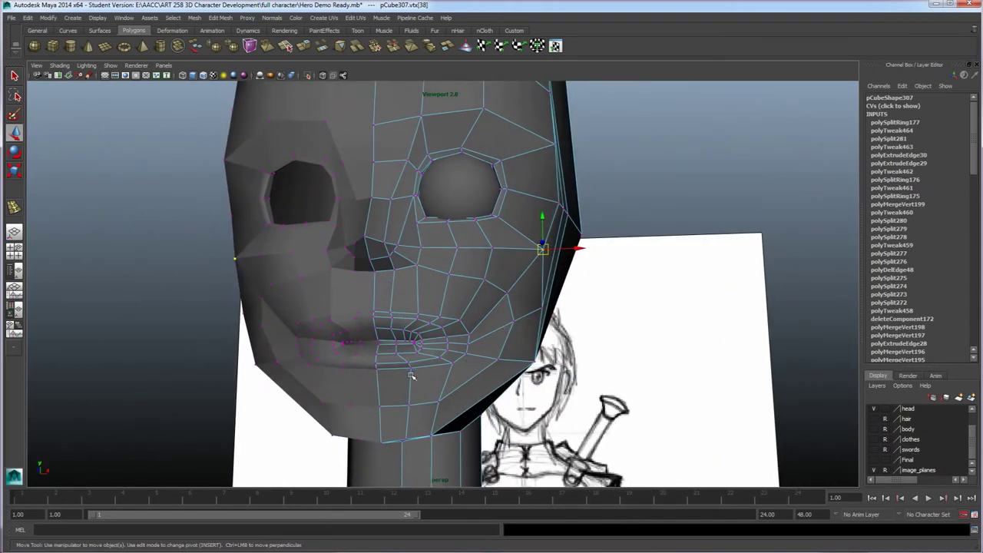
pyautogui.click(220, 18)
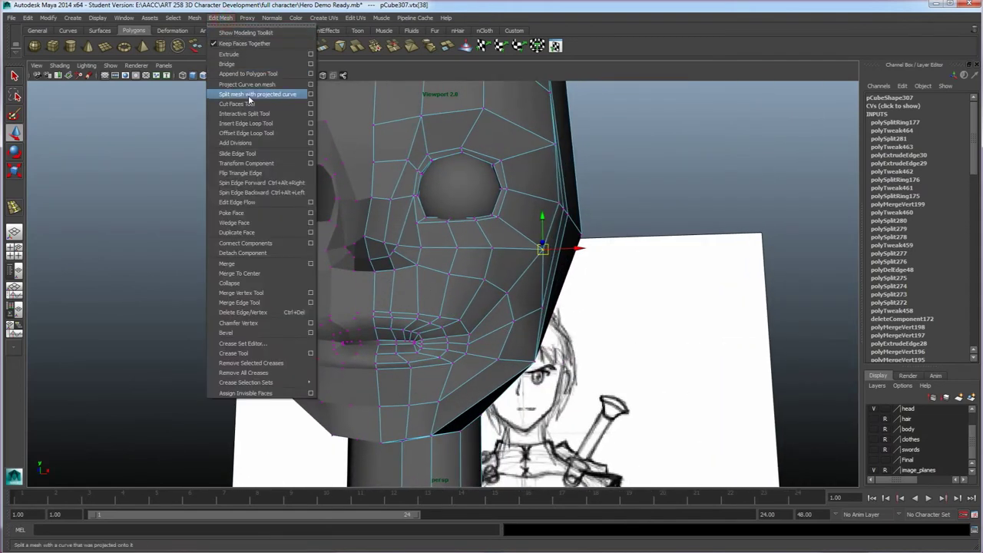
pyautogui.click(194, 18)
pyautogui.moveTo(221, 18)
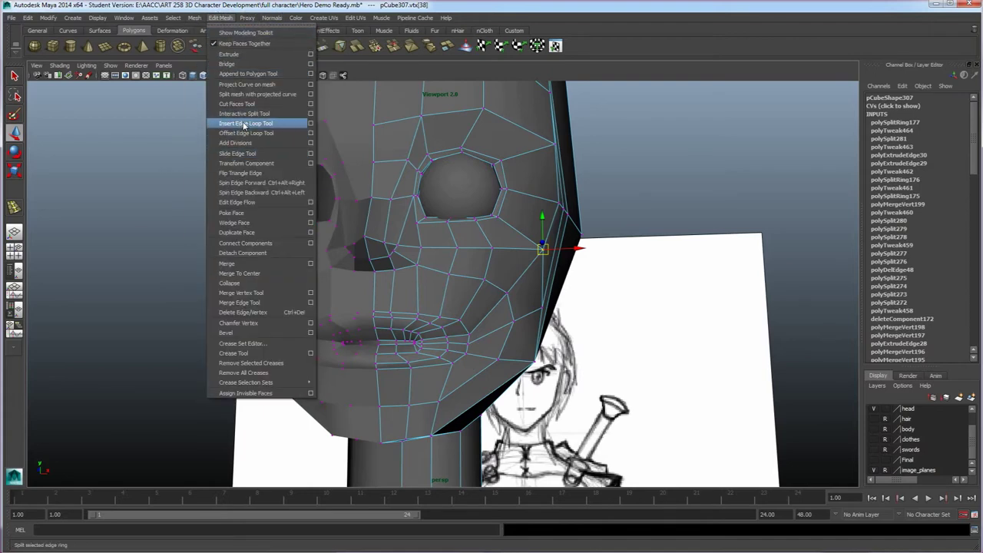
pyautogui.click(244, 123)
pyautogui.moveTo(439, 300); pyautogui.dragTo(445, 292)
pyautogui.keyDown('alt'); pyautogui.moveTo(439, 340); pyautogui.dragTo(407, 351); pyautogui.keyUp('alt')
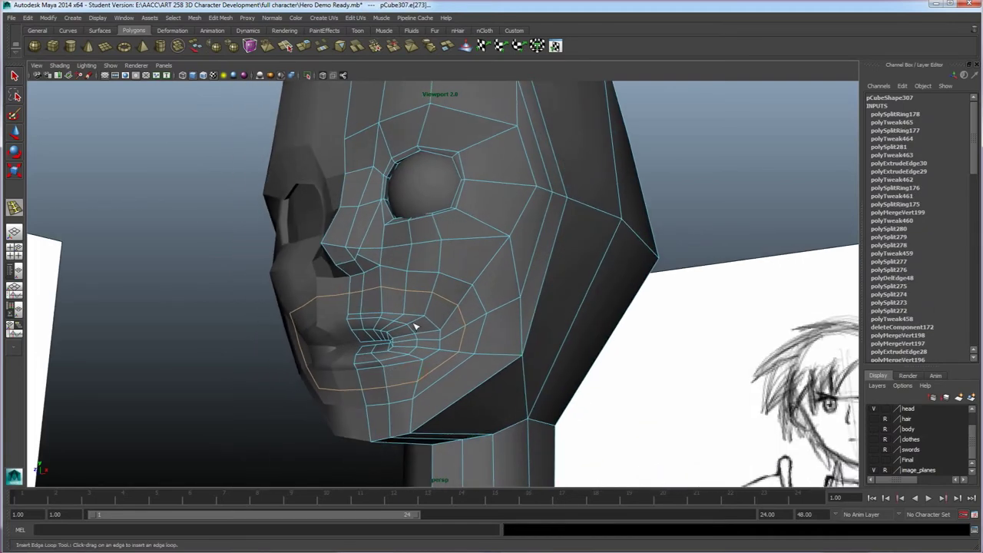
# - Insert three edge loops through the faces around the eye socket's upper and outer sides, extending over the forehead and side of the head
pyautogui.keyDown('alt'); pyautogui.moveTo(438, 306); pyautogui.dragTo(458, 313); pyautogui.keyUp('alt')
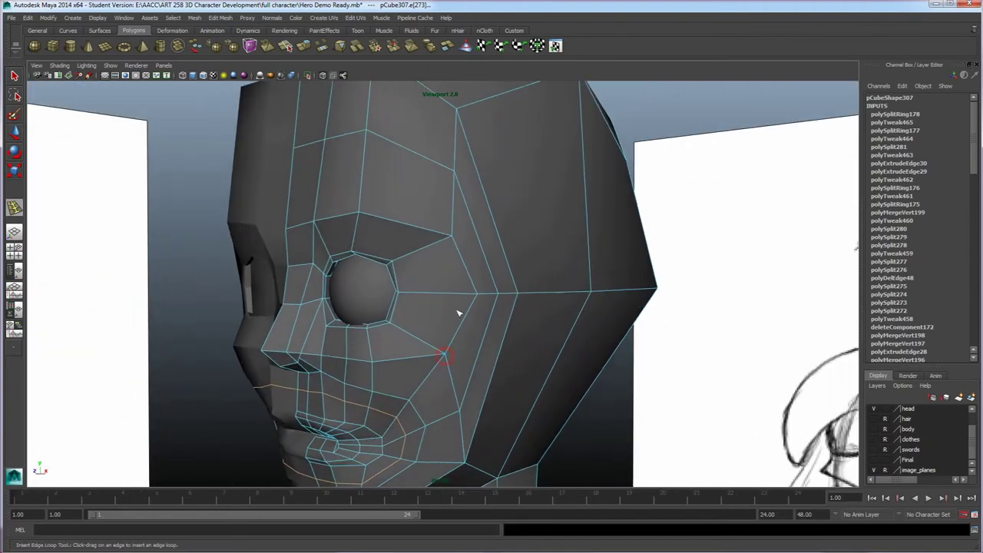
pyautogui.moveTo(412, 226); pyautogui.dragTo(408, 228)
pyautogui.scroll(-5, 407, 234)
pyautogui.moveTo(463, 157)
pyautogui.keyDown('alt'); pyautogui.mouseDown()
pyautogui.moveTo(438, 213)
pyautogui.moveTo(566, 287)
pyautogui.moveTo(659, 325)
pyautogui.moveTo(474, 279)
pyautogui.moveTo(497, 307)
pyautogui.moveTo(491, 268)
pyautogui.moveTo(536, 315)
pyautogui.moveTo(485, 310)
pyautogui.mouseUp(); pyautogui.keyUp('alt')
pyautogui.click(473, 280)
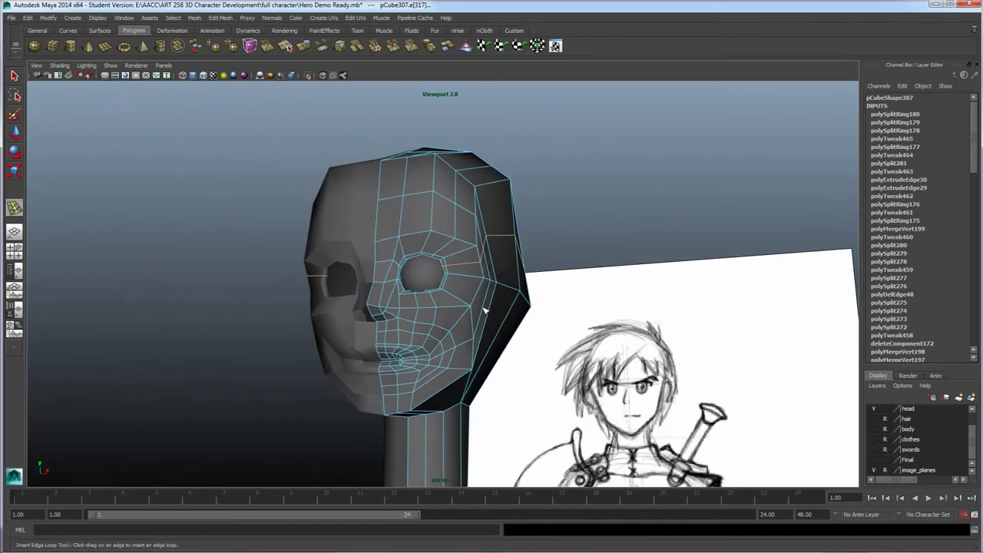
pyautogui.click(478, 294)
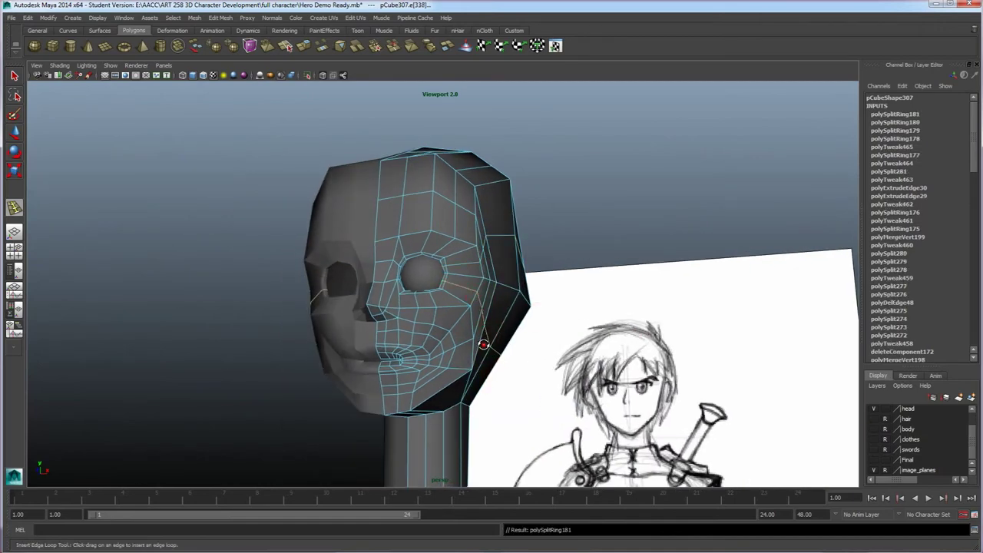
pyautogui.keyDown('alt'); pyautogui.moveTo(478, 344); pyautogui.dragTo(423, 341); pyautogui.keyUp('alt')
pyautogui.moveTo(491, 325)
pyautogui.keyDown('alt'); pyautogui.mouseDown()
pyautogui.moveTo(446, 313)
pyautogui.moveTo(489, 308)
pyautogui.mouseUp(); pyautogui.keyUp('alt')
pyautogui.moveTo(440, 232)
pyautogui.keyDown('alt'); pyautogui.mouseDown()
pyautogui.moveTo(449, 318)
pyautogui.moveTo(439, 335)
pyautogui.moveTo(399, 224)
pyautogui.mouseUp(); pyautogui.keyUp('alt')
pyautogui.moveTo(434, 352)
pyautogui.keyDown('alt'); pyautogui.mouseDown()
pyautogui.moveTo(447, 272)
pyautogui.moveTo(435, 346)
pyautogui.moveTo(430, 303)
pyautogui.moveTo(411, 273)
pyautogui.moveTo(389, 265)
pyautogui.moveTo(429, 240)
pyautogui.mouseUp(); pyautogui.keyUp('alt')
# - Switch to vertex editing and move the forehead and upper-head vertices to round the head's profile
pyautogui.press('w')
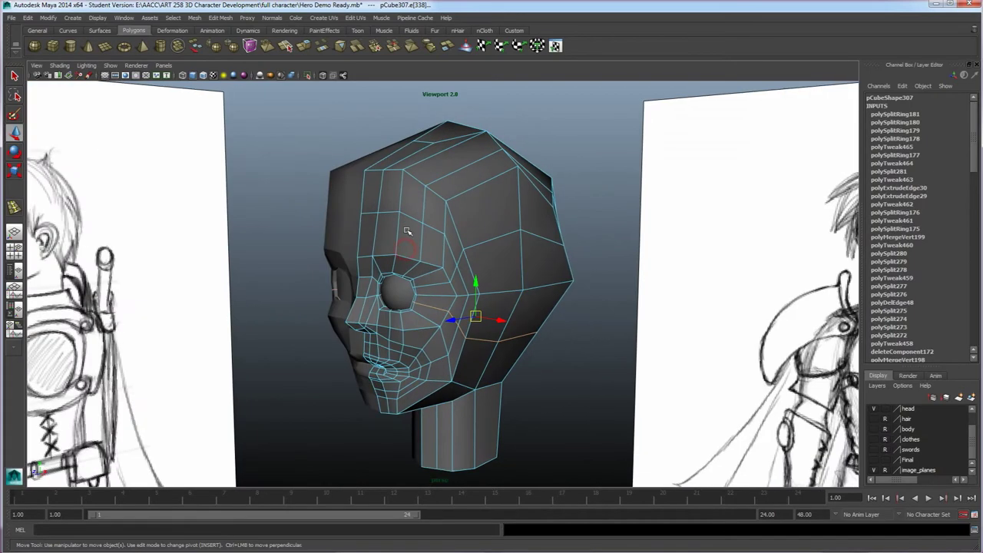
pyautogui.moveTo(382, 218); pyautogui.dragTo(351, 215, button='right')
pyautogui.keyDown('alt'); pyautogui.moveTo(410, 252); pyautogui.dragTo(352, 251); pyautogui.keyUp('alt')
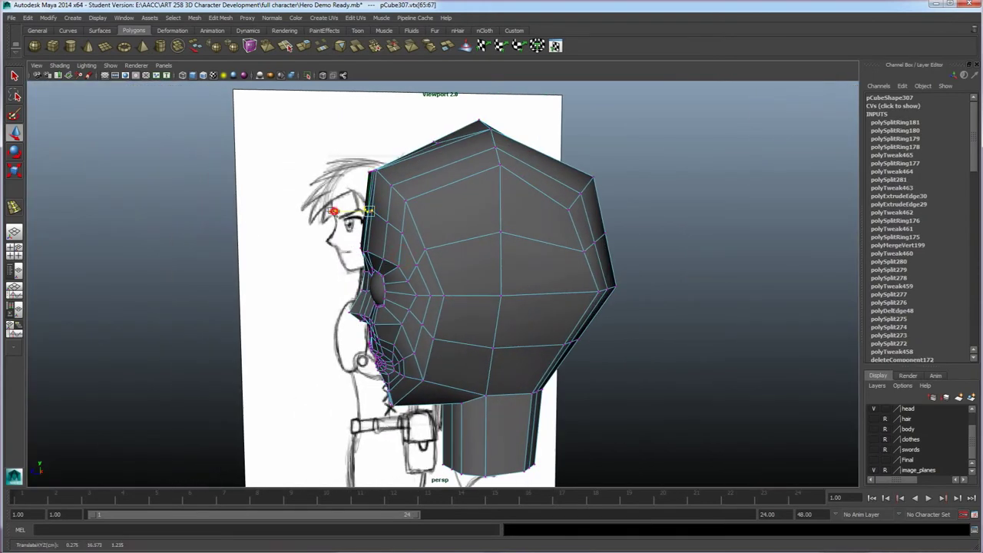
pyautogui.keyDown('alt'); pyautogui.moveTo(396, 201); pyautogui.dragTo(419, 188); pyautogui.keyUp('alt')
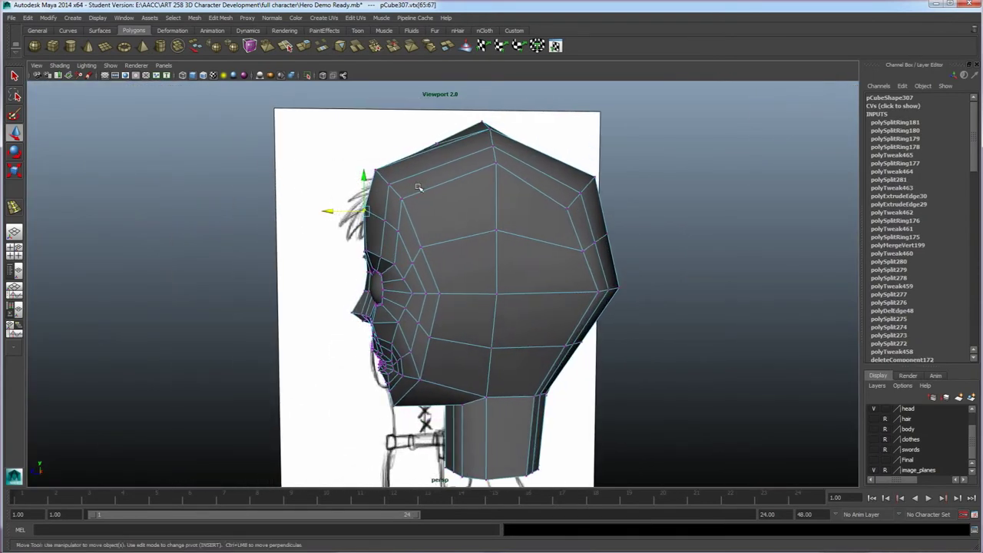
pyautogui.moveTo(422, 124); pyautogui.dragTo(462, 150)
pyautogui.moveTo(438, 142); pyautogui.dragTo(431, 139)
pyautogui.moveTo(439, 219)
pyautogui.keyDown('alt'); pyautogui.mouseDown()
pyautogui.moveTo(509, 246)
pyautogui.moveTo(415, 223)
pyautogui.mouseUp(); pyautogui.keyUp('alt')
pyautogui.moveTo(342, 135); pyautogui.dragTo(353, 170)
pyautogui.keyDown('alt'); pyautogui.moveTo(390, 285); pyautogui.dragTo(433, 322); pyautogui.keyUp('alt')
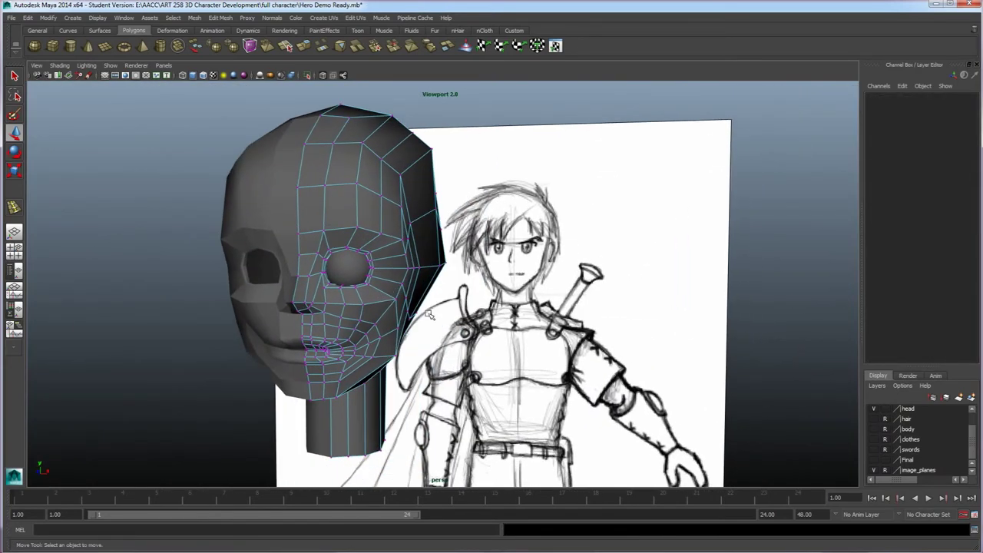
# - Insert an edge loop around the eye socket, roughly midway between its rim and the surrounding brow and cheek edges
pyautogui.keyDown('alt'); pyautogui.moveTo(384, 323); pyautogui.dragTo(422, 320, button='right'); pyautogui.keyUp('alt')
pyautogui.keyDown('alt'); pyautogui.moveTo(422, 320); pyautogui.dragTo(495, 339); pyautogui.keyUp('alt')
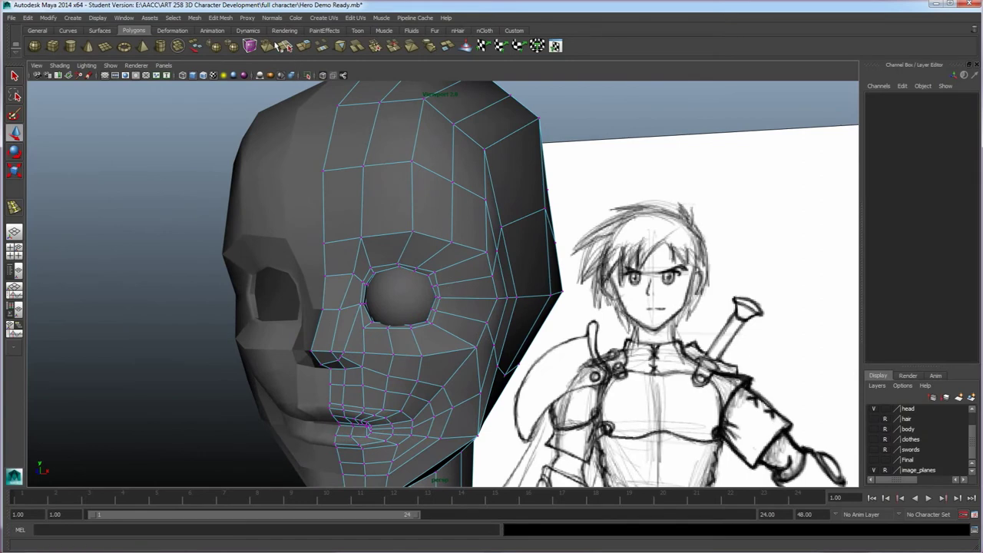
pyautogui.click(224, 19)
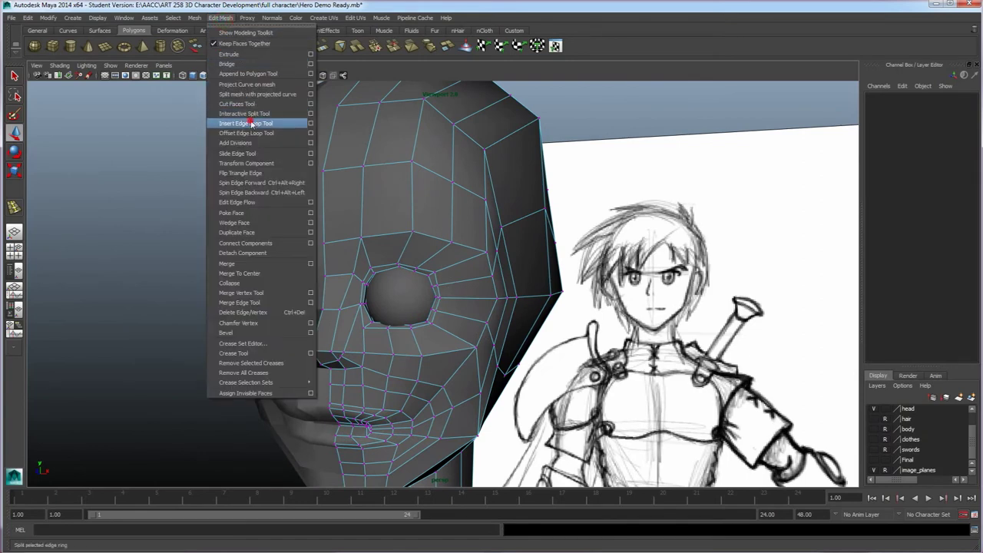
pyautogui.click(252, 121)
pyautogui.moveTo(431, 262); pyautogui.dragTo(435, 259)
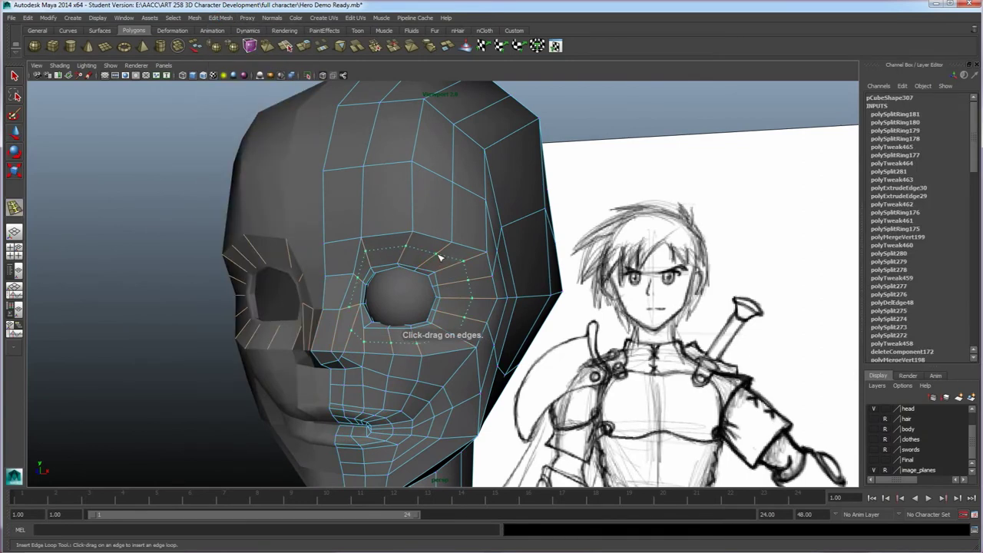
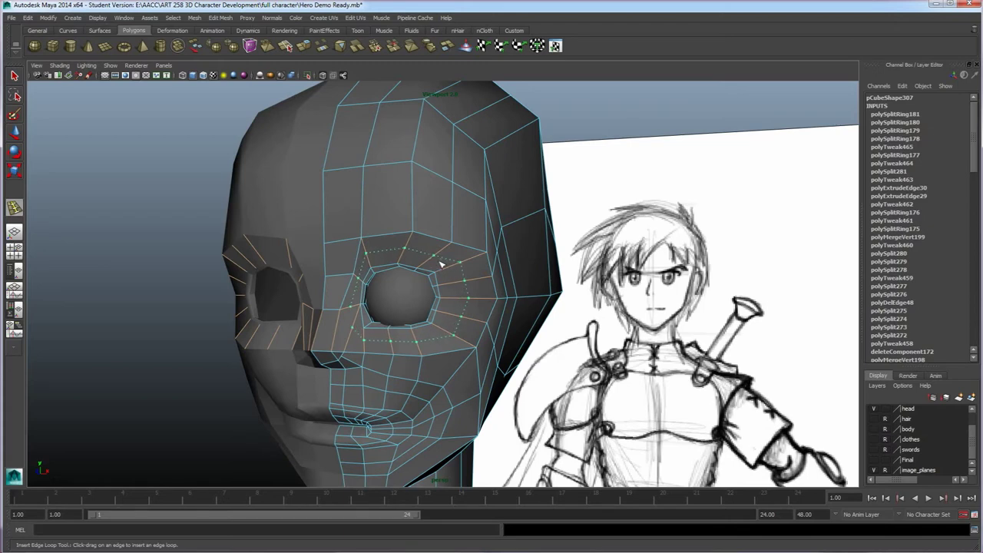
pyautogui.moveTo(440, 264); pyautogui.dragTo(451, 258)
pyautogui.press('w')
pyautogui.click(190, 283)
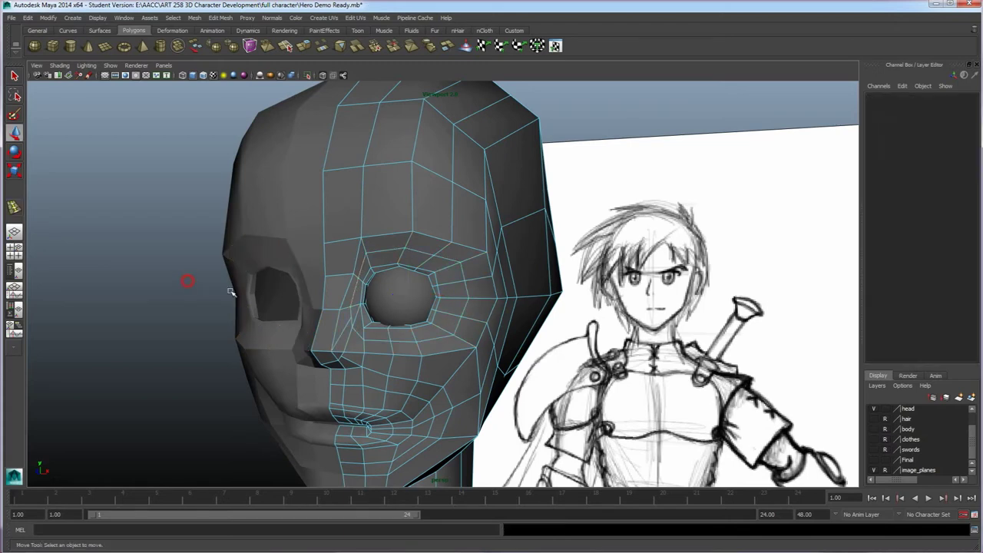
# - Insert two vertical edge loops around the side of the head, one ahead of the central edge and one behind it
pyautogui.keyDown('alt'); pyautogui.moveTo(463, 309); pyautogui.dragTo(412, 253); pyautogui.keyUp('alt')
pyautogui.moveTo(453, 297)
pyautogui.keyDown('alt'); pyautogui.mouseDown()
pyautogui.moveTo(432, 324)
pyautogui.moveTo(482, 306)
pyautogui.mouseUp(); pyautogui.keyUp('alt')
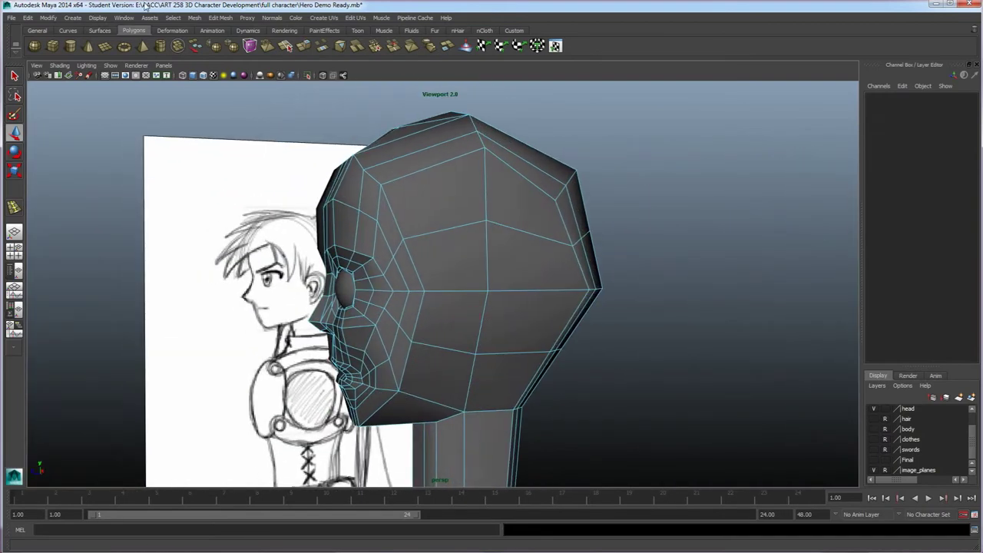
pyautogui.press('y')
pyautogui.keyDown('alt'); pyautogui.moveTo(400, 199); pyautogui.dragTo(430, 214); pyautogui.keyUp('alt')
pyautogui.moveTo(439, 379); pyautogui.dragTo(448, 307)
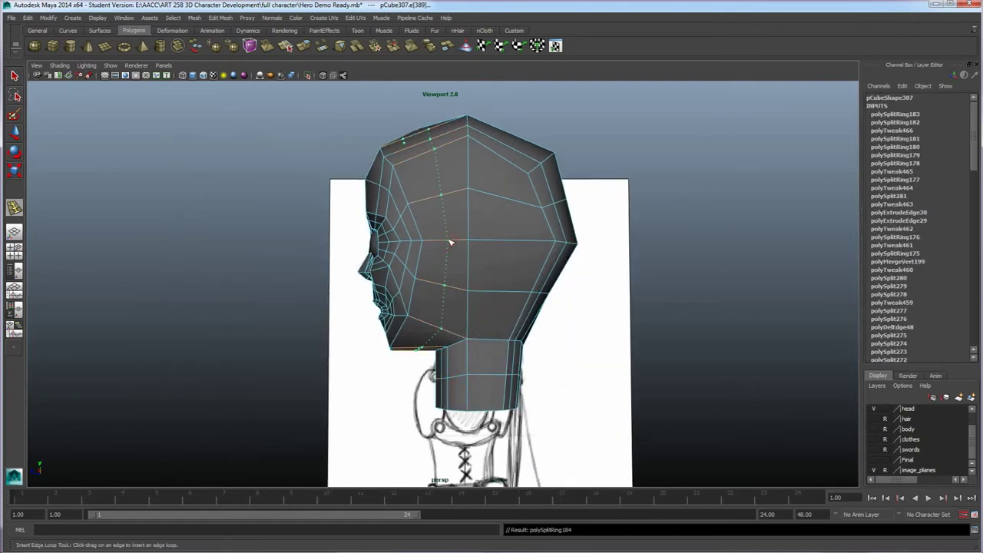
pyautogui.moveTo(451, 243); pyautogui.dragTo(449, 240)
pyautogui.moveTo(518, 243); pyautogui.dragTo(513, 243)
# - Switch to vertex editing and move the crown and back-of-head vertices outward to round the skull's side profile
pyautogui.keyDown('alt'); pyautogui.moveTo(507, 284); pyautogui.dragTo(530, 307); pyautogui.keyUp('alt')
pyautogui.press('w')
pyautogui.keyDown('alt'); pyautogui.moveTo(470, 332); pyautogui.dragTo(437, 315); pyautogui.keyUp('alt')
pyautogui.moveTo(438, 218); pyautogui.dragTo(408, 222, button='right')
pyautogui.moveTo(408, 222)
pyautogui.keyDown('alt'); pyautogui.mouseDown()
pyautogui.moveTo(400, 202)
pyautogui.moveTo(417, 215)
pyautogui.moveTo(407, 208)
pyautogui.mouseUp(); pyautogui.keyUp('alt')
pyautogui.click(399, 196)
pyautogui.moveTo(491, 176); pyautogui.dragTo(522, 201)
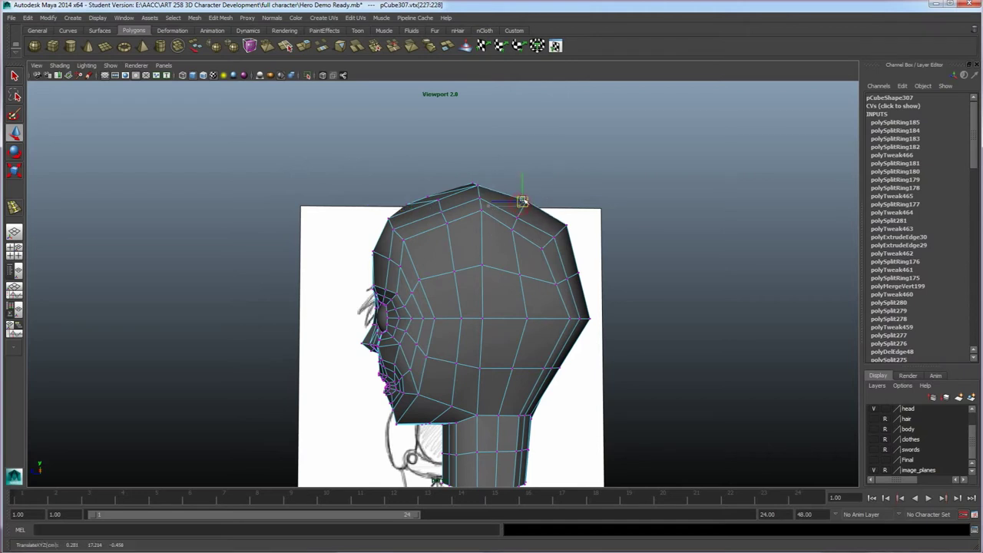
pyautogui.click(580, 275)
pyautogui.moveTo(579, 273); pyautogui.dragTo(555, 255)
# - Adjust the vertices along the upper side of the head and check the forehead curvature
pyautogui.click(512, 215)
pyautogui.moveTo(501, 214); pyautogui.dragTo(414, 209)
pyautogui.click(413, 202)
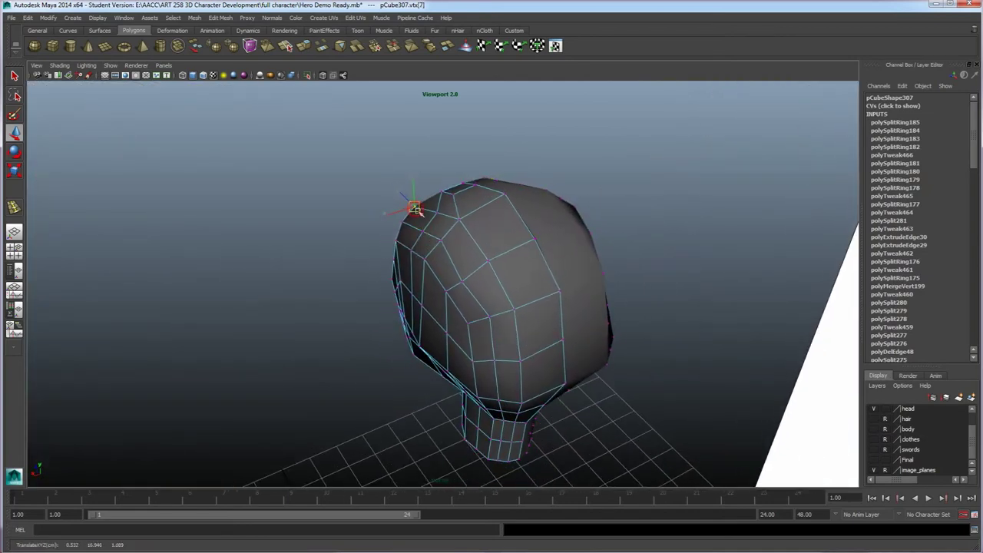
pyautogui.keyDown('alt'); pyautogui.moveTo(428, 250); pyautogui.dragTo(406, 286); pyautogui.keyUp('alt')
pyautogui.click(374, 250)
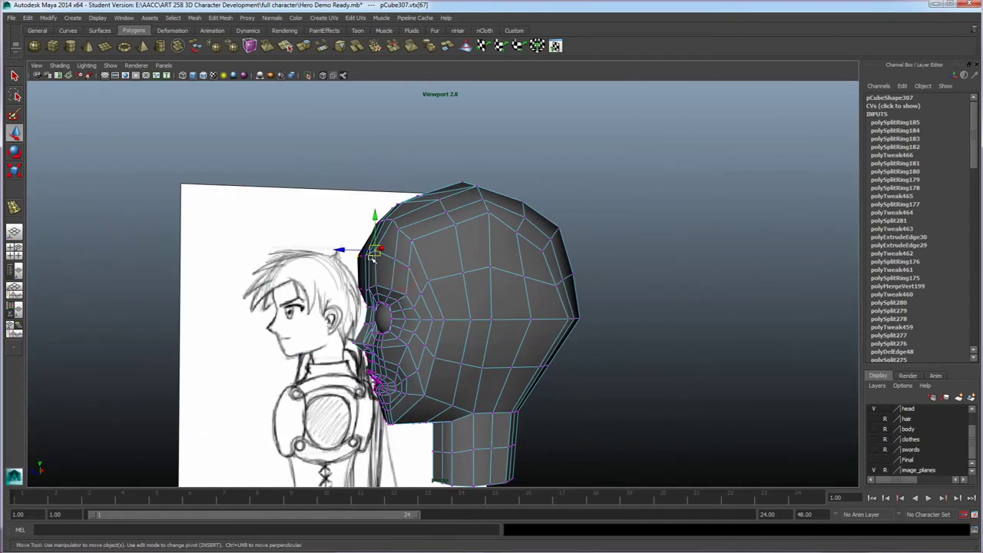
pyautogui.click(345, 220)
# - Shift the eye-level vertex on the side of the head to even out the spacing between the edges
pyautogui.moveTo(345, 219)
pyautogui.keyDown('alt'); pyautogui.mouseDown()
pyautogui.moveTo(500, 258)
pyautogui.moveTo(451, 350)
pyautogui.moveTo(462, 384)
pyautogui.moveTo(484, 296)
pyautogui.mouseUp(); pyautogui.keyUp('alt')
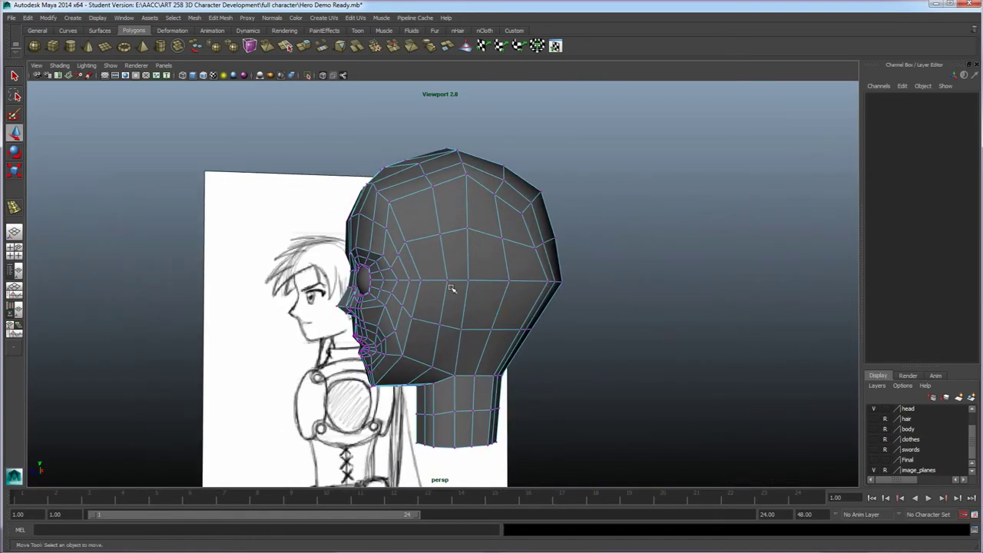
pyautogui.click(449, 281)
pyautogui.moveTo(426, 281); pyautogui.dragTo(415, 281)
pyautogui.moveTo(460, 328)
pyautogui.keyDown('alt'); pyautogui.mouseDown()
pyautogui.moveTo(491, 290)
pyautogui.moveTo(483, 353)
pyautogui.moveTo(498, 332)
pyautogui.mouseUp(); pyautogui.keyUp('alt')
pyautogui.moveTo(424, 279); pyautogui.dragTo(429, 279)
pyautogui.click(681, 285)
pyautogui.keyDown('alt'); pyautogui.moveTo(550, 330); pyautogui.dragTo(550, 277); pyautogui.keyUp('alt')
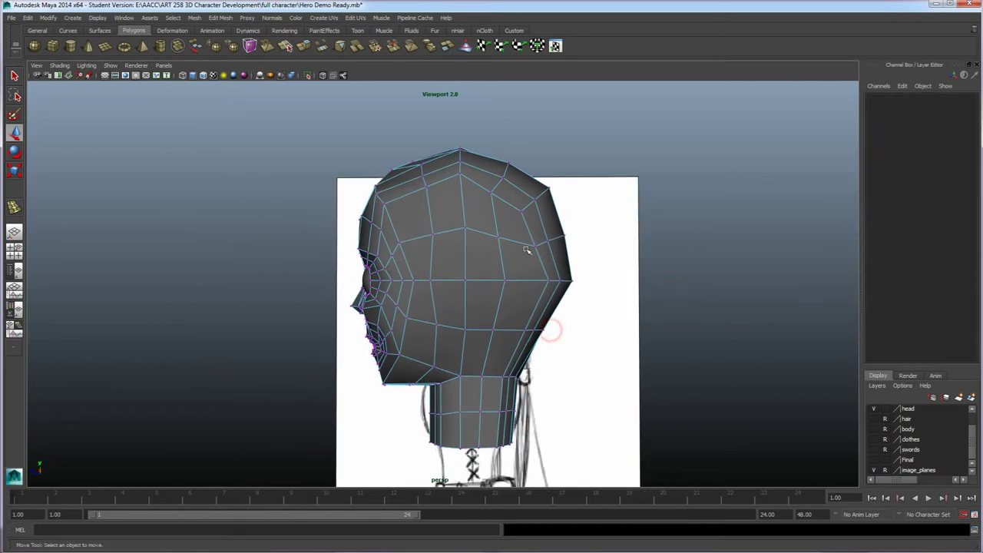
# - Extrude the four faces at the ear position on the side of the head and scale them down into a smaller inset patch
pyautogui.keyDown('alt'); pyautogui.moveTo(563, 315); pyautogui.dragTo(533, 263); pyautogui.keyUp('alt')
pyautogui.keyDown('alt'); pyautogui.moveTo(523, 320); pyautogui.dragTo(494, 287); pyautogui.keyUp('alt')
pyautogui.moveTo(491, 288); pyautogui.dragTo(492, 314, button='right')
pyautogui.click(458, 265)
pyautogui.keyDown('shift'); pyautogui.click(490, 265); pyautogui.keyUp('shift')
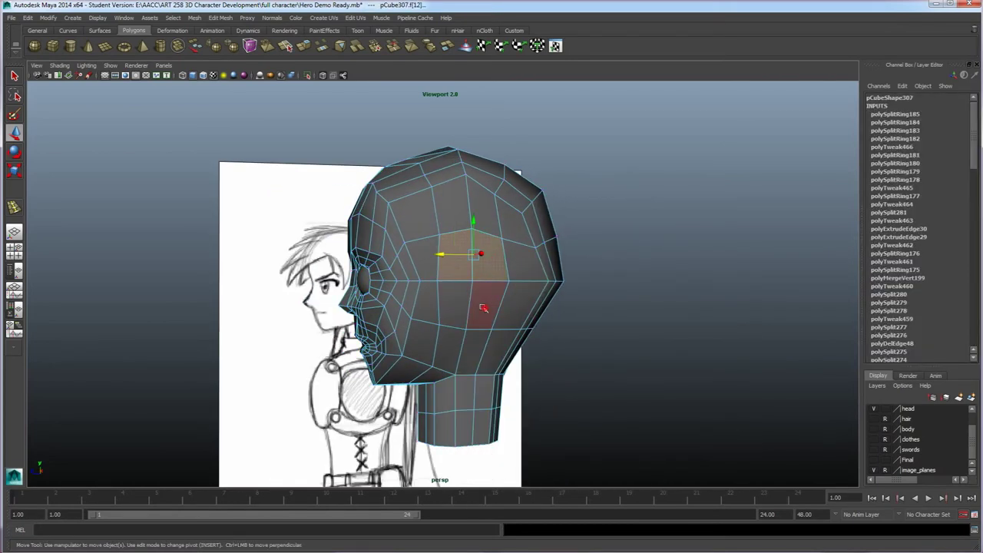
pyautogui.keyDown('shift'); pyautogui.click(484, 305); pyautogui.keyUp('shift')
pyautogui.keyDown('shift'); pyautogui.click(458, 304); pyautogui.keyUp('shift')
pyautogui.keyDown('alt'); pyautogui.moveTo(459, 298); pyautogui.dragTo(507, 336); pyautogui.keyUp('alt')
pyautogui.scroll(-1, 507, 340)
pyautogui.scroll(4, 507, 353)
pyautogui.keyDown('alt'); pyautogui.moveTo(485, 378); pyautogui.dragTo(470, 375); pyautogui.keyUp('alt')
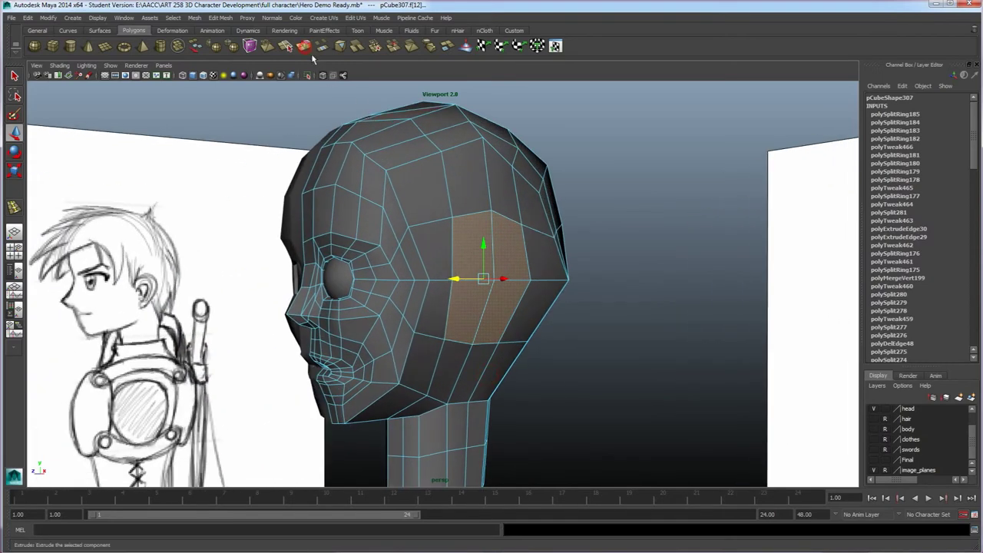
pyautogui.click(304, 47)
pyautogui.keyDown('alt'); pyautogui.moveTo(468, 231); pyautogui.dragTo(486, 219); pyautogui.keyUp('alt')
pyautogui.click(488, 205)
pyautogui.moveTo(474, 246)
pyautogui.mouseDown()
pyautogui.moveTo(451, 256)
pyautogui.moveTo(470, 257)
pyautogui.mouseUp()
pyautogui.scroll(3, 469, 250)
pyautogui.moveTo(471, 332)
pyautogui.keyDown('alt'); pyautogui.mouseDown()
pyautogui.moveTo(433, 308)
pyautogui.moveTo(490, 322)
pyautogui.moveTo(524, 317)
pyautogui.mouseUp(); pyautogui.keyUp('alt')
pyautogui.moveTo(482, 235); pyautogui.dragTo(478, 240)
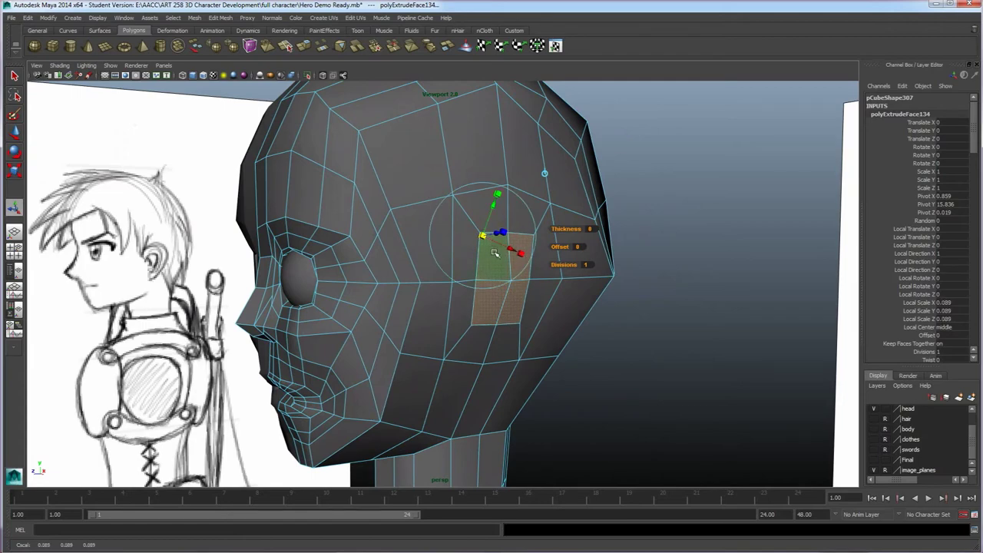
# - Extrude the inset ear faces a second time and offset them slightly outward from the head
pyautogui.hotkey('ctrl', 'e')
pyautogui.keyDown('alt'); pyautogui.moveTo(527, 279); pyautogui.dragTo(476, 316); pyautogui.keyUp('alt')
pyautogui.scroll(-2, 481, 306)
pyautogui.scroll(2, 489, 324)
# - Move the vertices around the extruded ear patch to reshape its square outline into a rounded ear form
pyautogui.moveTo(507, 288); pyautogui.dragTo(471, 288, button='right')
pyautogui.keyDown('alt'); pyautogui.moveTo(488, 296); pyautogui.dragTo(459, 297); pyautogui.keyUp('alt')
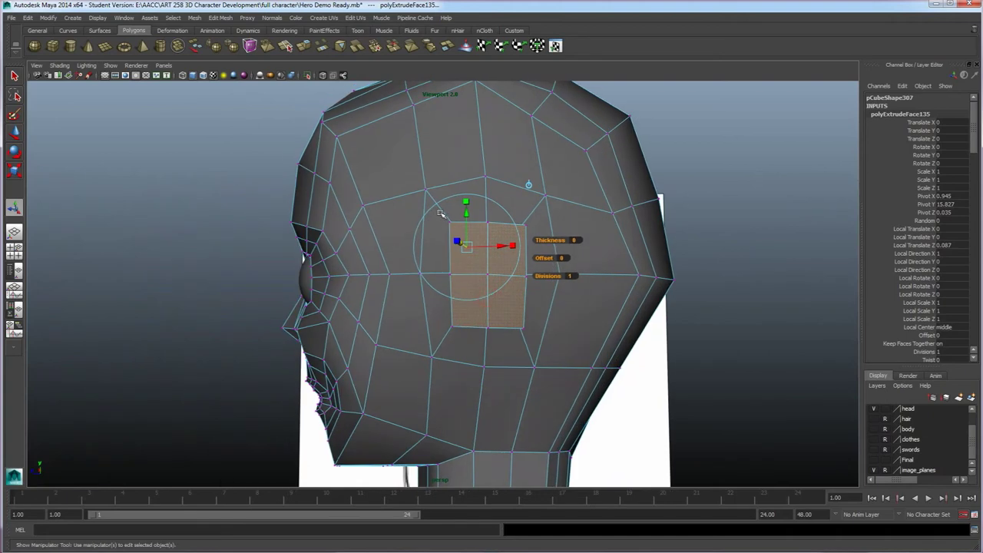
pyautogui.press('w')
pyautogui.moveTo(443, 215); pyautogui.dragTo(460, 237)
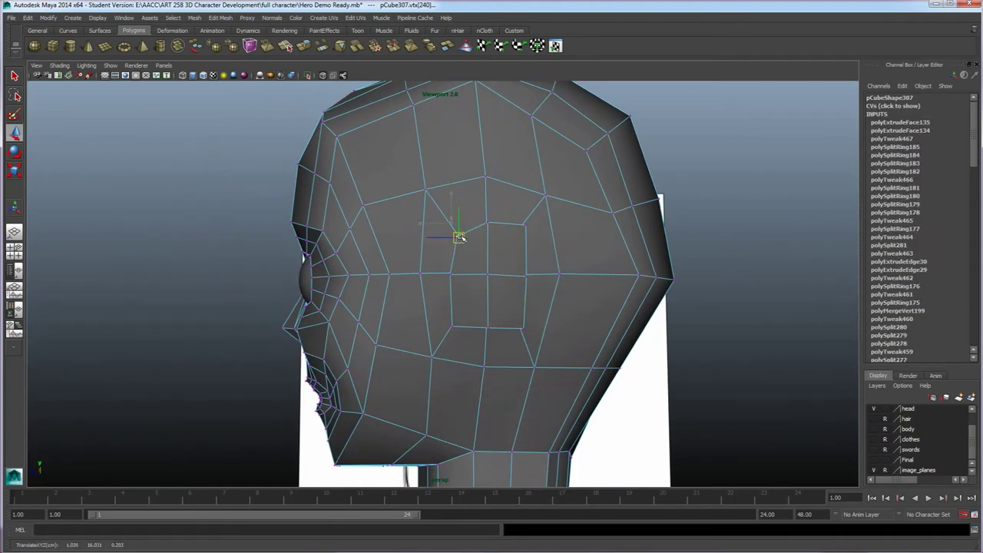
pyautogui.click(524, 225)
pyautogui.moveTo(524, 225)
pyautogui.mouseDown()
pyautogui.moveTo(519, 234)
pyautogui.moveTo(497, 223)
pyautogui.mouseUp()
pyautogui.moveTo(523, 341); pyautogui.dragTo(501, 323)
pyautogui.click(503, 324)
pyautogui.moveTo(525, 275); pyautogui.dragTo(532, 278)
pyautogui.moveTo(532, 352); pyautogui.dragTo(513, 322)
pyautogui.moveTo(523, 329); pyautogui.dragTo(520, 315)
pyautogui.moveTo(436, 314)
pyautogui.mouseDown()
pyautogui.moveTo(470, 334)
pyautogui.moveTo(463, 318)
pyautogui.moveTo(576, 316)
pyautogui.moveTo(549, 289)
pyautogui.mouseUp()
pyautogui.click(513, 278)
pyautogui.keyDown('alt'); pyautogui.moveTo(535, 320); pyautogui.dragTo(459, 304); pyautogui.keyUp('alt')
pyautogui.click(469, 288)
pyautogui.moveTo(443, 285); pyautogui.dragTo(512, 264)
pyautogui.click(466, 269)
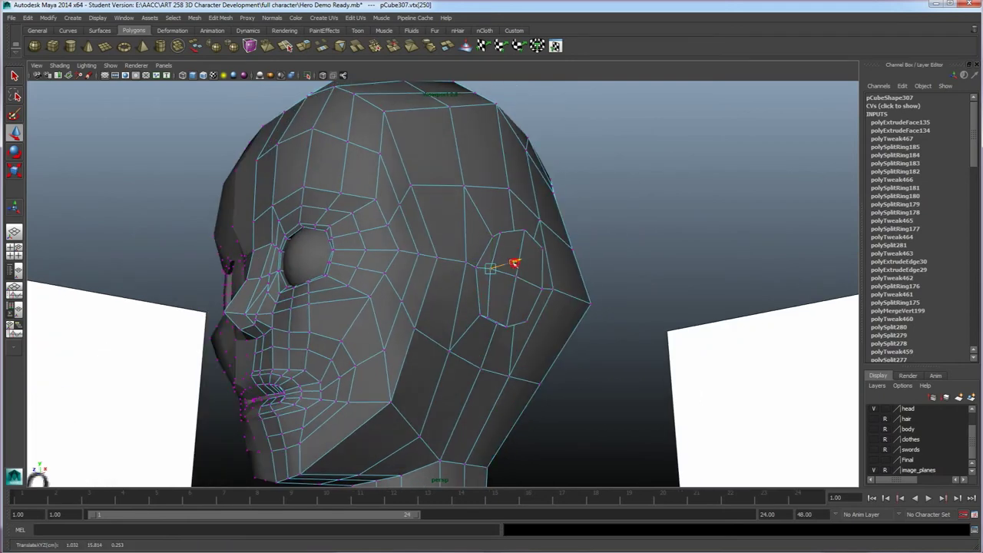
# - Turn on the smooth mesh preview and examine the head and ear shape from the side
pyautogui.keyDown('alt'); pyautogui.moveTo(455, 296); pyautogui.dragTo(539, 212); pyautogui.keyUp('alt')
pyautogui.press('3')
pyautogui.scroll(-2, 571, 281)
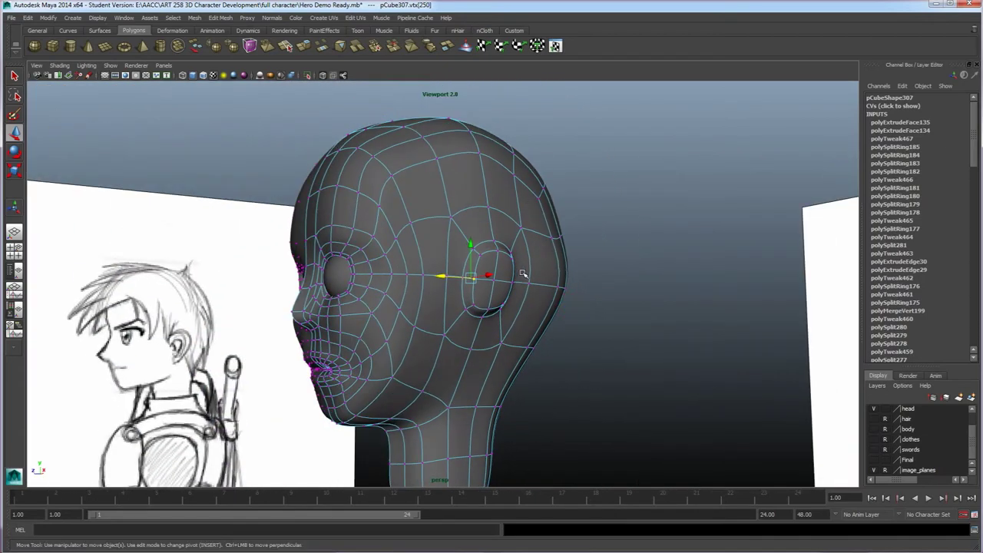
pyautogui.moveTo(522, 273)
pyautogui.keyDown('alt'); pyautogui.mouseDown()
pyautogui.moveTo(566, 204)
pyautogui.moveTo(543, 304)
pyautogui.moveTo(536, 265)
pyautogui.mouseUp(); pyautogui.keyUp('alt')
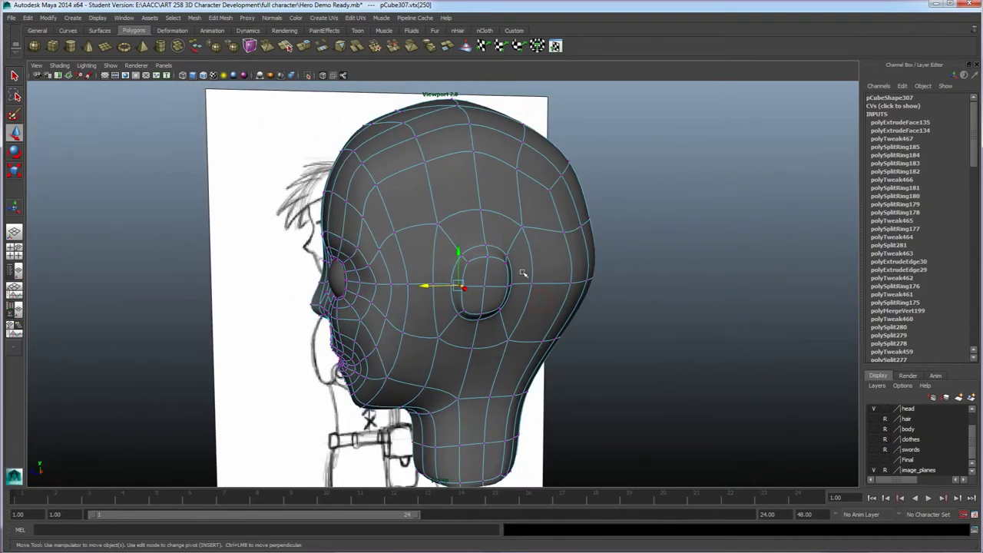
# - Select the four faces inside the ear outline, extrude them and scale the new faces inward to about 0.58
pyautogui.moveTo(505, 282); pyautogui.dragTo(528, 268, button='right')
pyautogui.click(506, 279)
pyautogui.press('1')
pyautogui.keyDown('alt'); pyautogui.moveTo(516, 296); pyautogui.dragTo(497, 313); pyautogui.keyUp('alt')
pyautogui.scroll(2, 504, 312)
pyautogui.scroll(3, 513, 299)
pyautogui.moveTo(515, 297); pyautogui.dragTo(510, 324, button='right')
pyautogui.click(495, 302)
pyautogui.keyDown('shift'); pyautogui.click(499, 262); pyautogui.keyUp('shift')
pyautogui.keyDown('shift'); pyautogui.click(543, 275); pyautogui.keyUp('shift')
pyautogui.keyDown('shift'); pyautogui.click(540, 308); pyautogui.keyUp('shift')
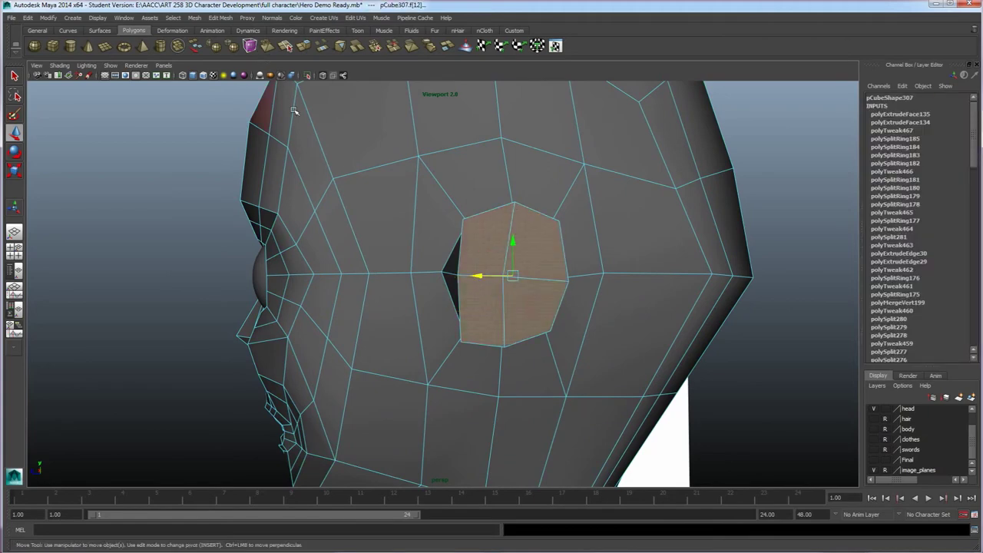
pyautogui.click(303, 47)
pyautogui.keyDown('alt'); pyautogui.moveTo(464, 271); pyautogui.dragTo(447, 239); pyautogui.keyUp('alt')
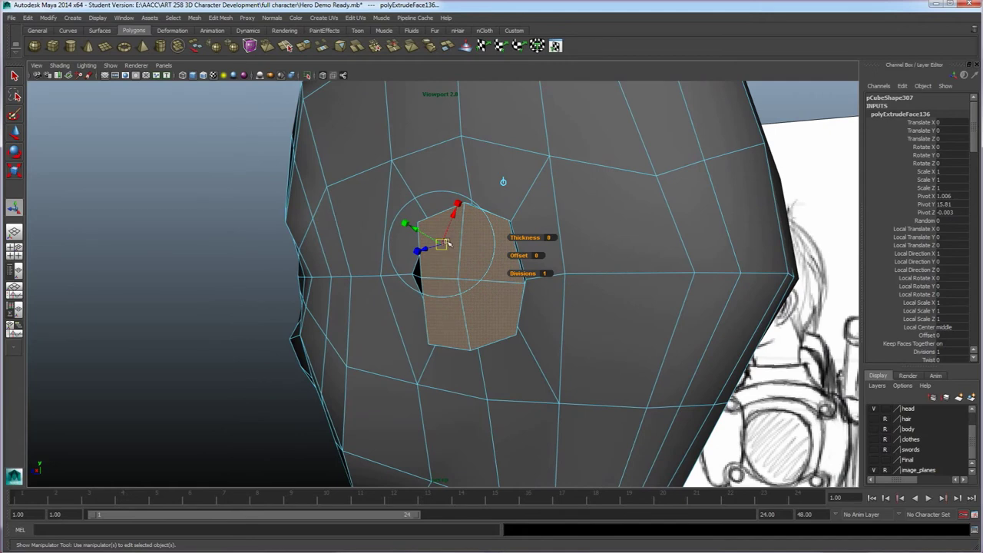
pyautogui.click(459, 206)
pyautogui.moveTo(442, 249); pyautogui.dragTo(431, 246)
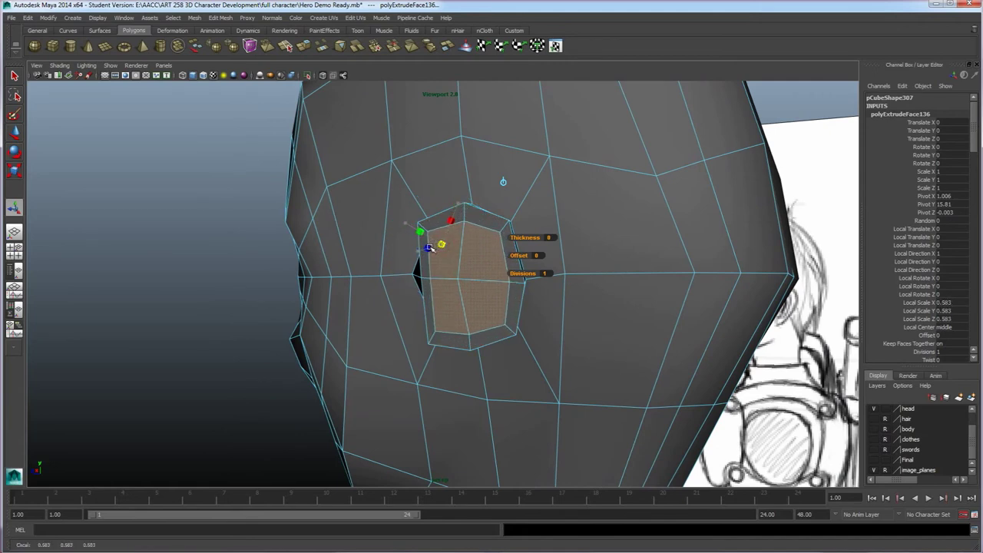
# - Extrude the inner ear faces again, push them about 0.077 into the head and shrink them slightly, in smooth preview
pyautogui.hotkey('ctrl', 'e')
pyautogui.moveTo(431, 256); pyautogui.dragTo(526, 280)
pyautogui.click(509, 209)
pyautogui.press('3')
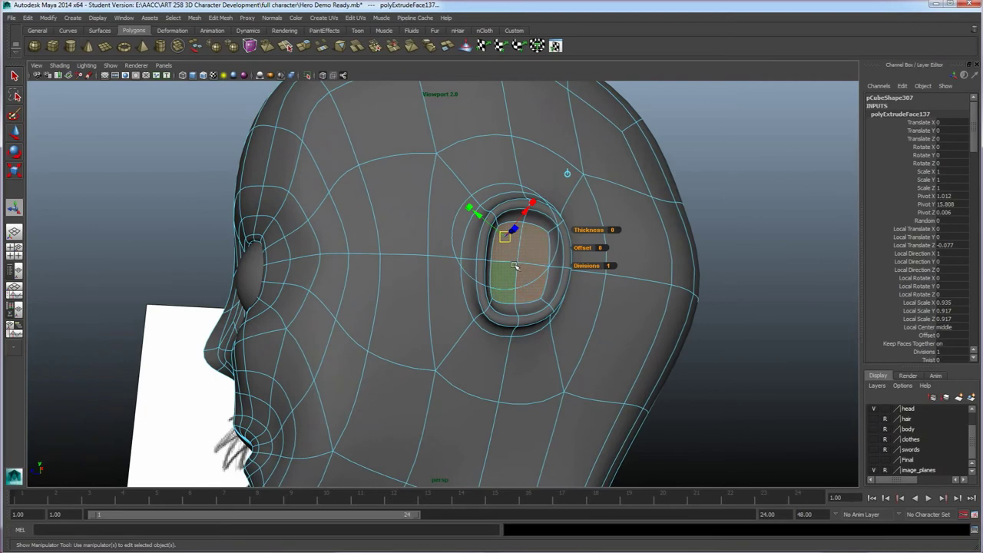
# - Select the two lower faces of the inner ear and extrude them inward as a deeper recess
pyautogui.press('w')
pyautogui.keyDown('alt'); pyautogui.moveTo(522, 275); pyautogui.dragTo(540, 276); pyautogui.keyUp('alt')
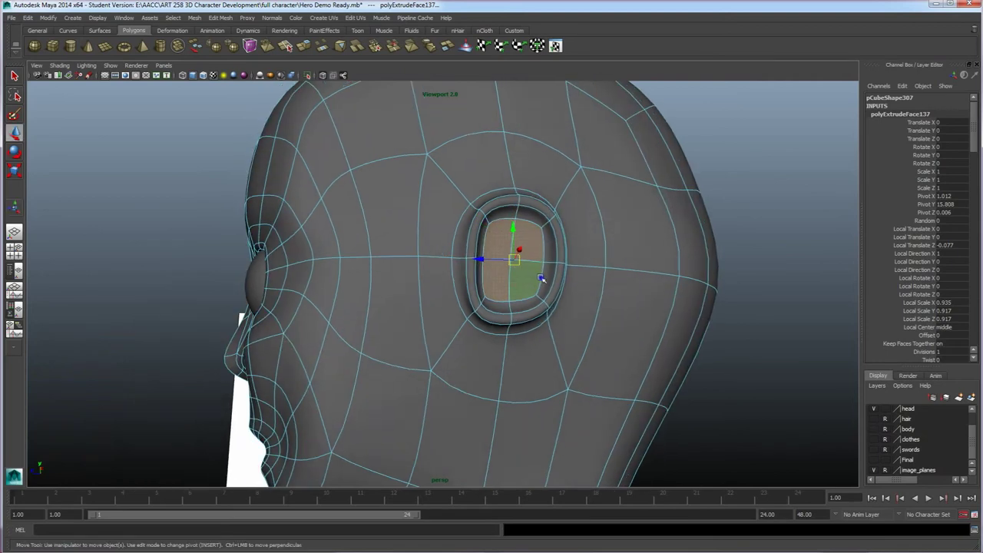
pyautogui.rightClick(540, 275)
pyautogui.moveTo(540, 275); pyautogui.dragTo(542, 300, button='right')
pyautogui.keyDown('alt'); pyautogui.moveTo(540, 300); pyautogui.dragTo(505, 292); pyautogui.keyUp('alt')
pyautogui.scroll(3, 513, 290)
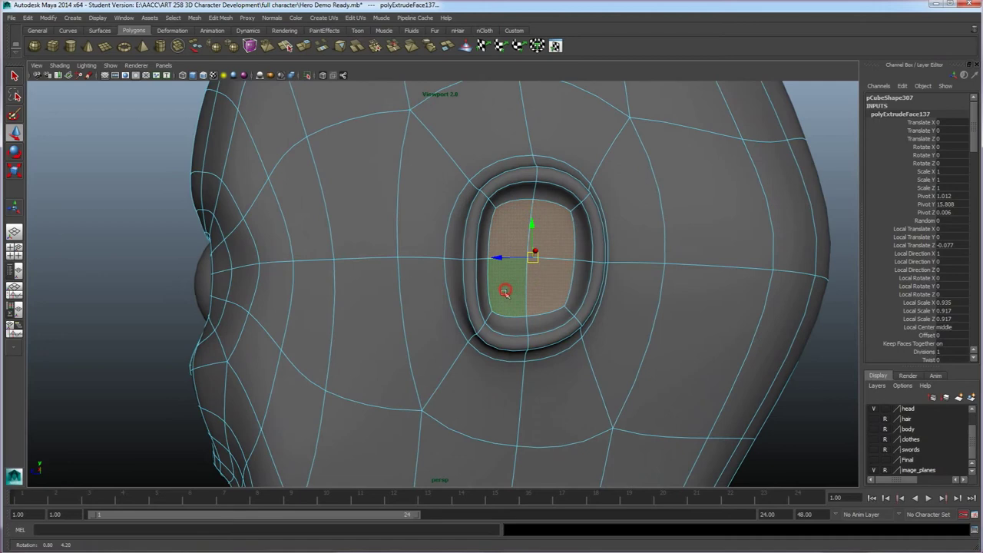
pyautogui.click(550, 283)
pyautogui.click(510, 281)
pyautogui.keyDown('alt'); pyautogui.moveTo(510, 281); pyautogui.dragTo(488, 347); pyautogui.keyUp('alt')
pyautogui.hotkey('ctrl', 'e')
# - Extrude the lower front face of the ear recess inward, scaled to 0.6, to form the ear canal
pyautogui.click(511, 316)
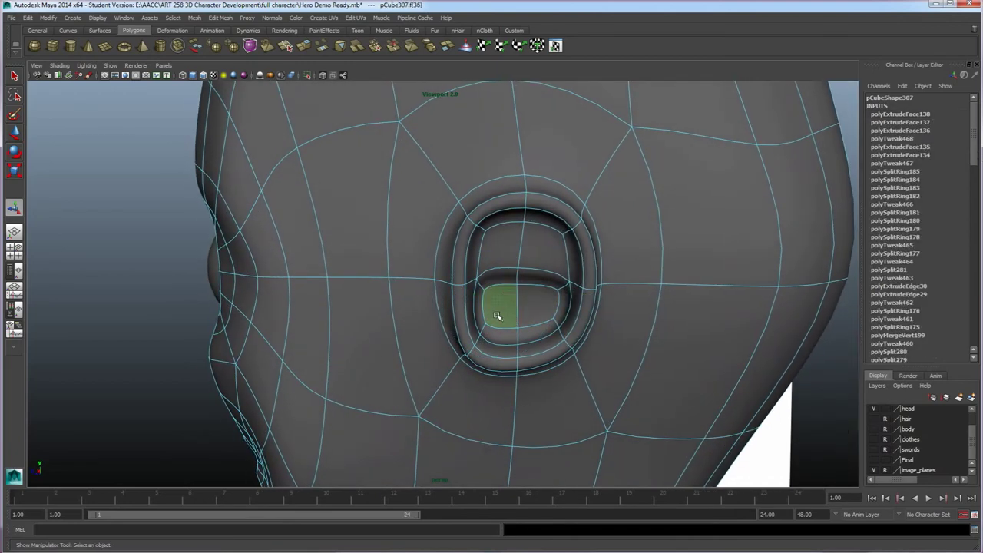
pyautogui.hotkey('ctrl', 'e')
pyautogui.keyDown('alt'); pyautogui.moveTo(497, 316); pyautogui.dragTo(468, 321); pyautogui.keyUp('alt')
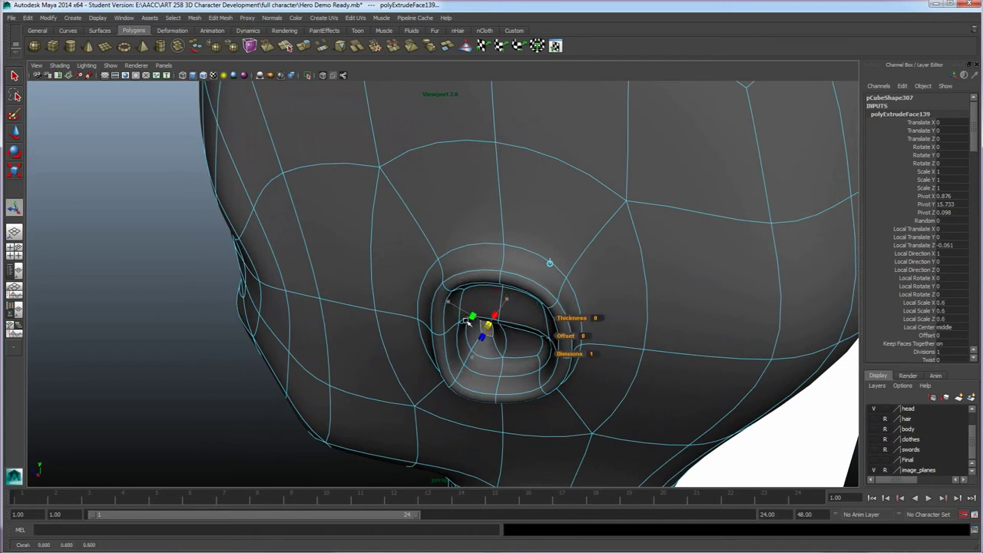
pyautogui.press('w')
pyautogui.moveTo(459, 322); pyautogui.dragTo(538, 302)
# - Select the faces along the rear and lower inner ear and extrude them outward about 0.067 as a raised ridge
pyautogui.click(549, 256)
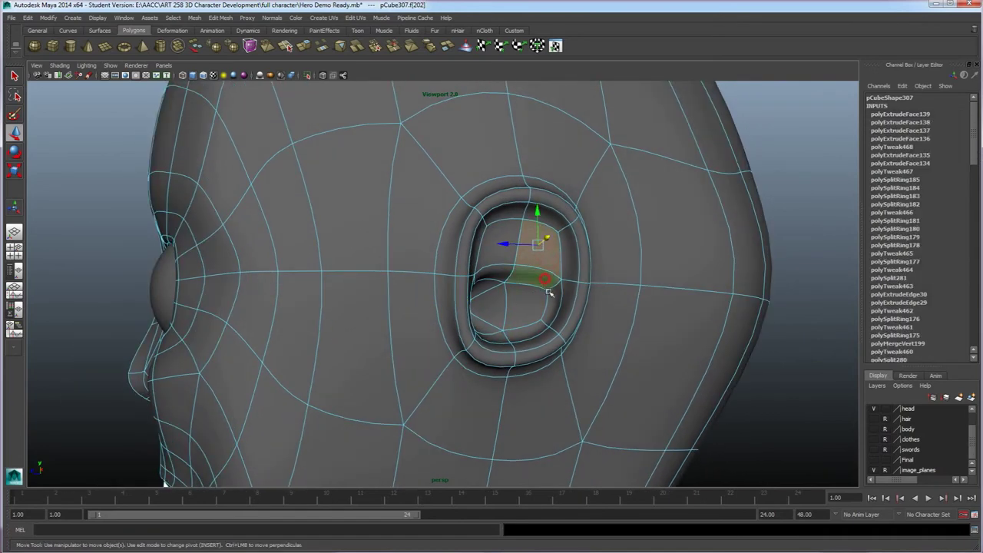
pyautogui.keyDown('shift'); pyautogui.click(553, 299); pyautogui.keyUp('shift')
pyautogui.keyDown('shift'); pyautogui.click(540, 326); pyautogui.keyUp('shift')
pyautogui.keyDown('alt'); pyautogui.moveTo(545, 351); pyautogui.dragTo(496, 217); pyautogui.keyUp('alt')
pyautogui.click(305, 47)
pyautogui.keyDown('alt'); pyautogui.moveTo(548, 239); pyautogui.dragTo(553, 238); pyautogui.keyUp('alt')
pyautogui.moveTo(548, 198); pyautogui.dragTo(535, 313)
# - Select the vertices at the lower end of the inner ear ridge and move them outward from the head
pyautogui.rightClick(533, 310)
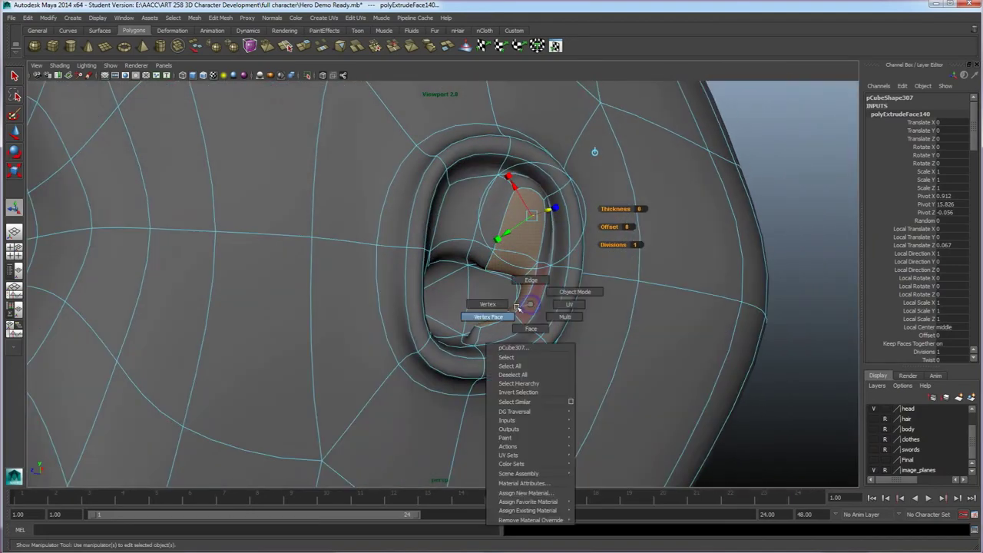
pyautogui.moveTo(531, 304); pyautogui.dragTo(502, 304, button='right')
pyautogui.keyDown('alt'); pyautogui.moveTo(504, 307); pyautogui.dragTo(477, 354); pyautogui.keyUp('alt')
pyautogui.keyDown('alt'); pyautogui.moveTo(476, 354); pyautogui.dragTo(507, 384); pyautogui.keyUp('alt')
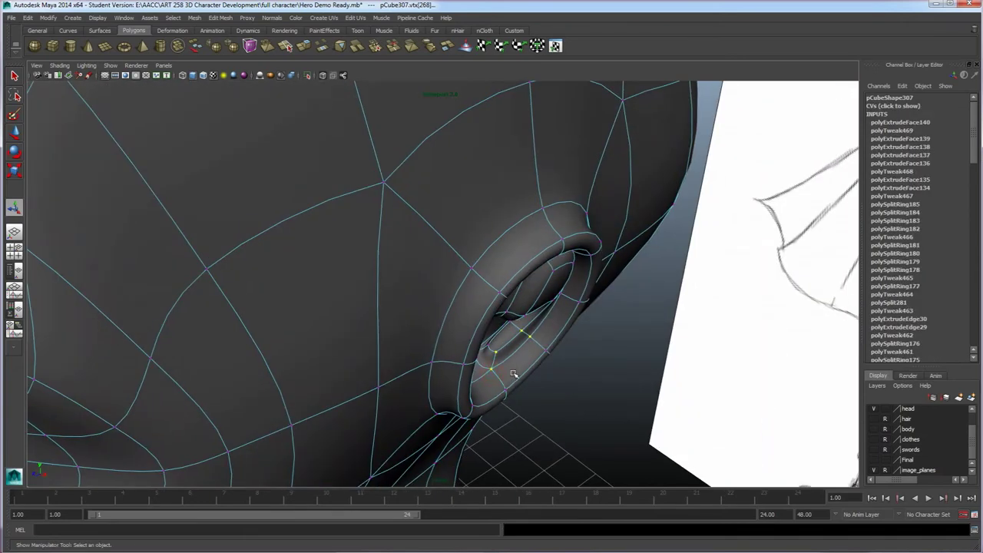
pyautogui.press('w')
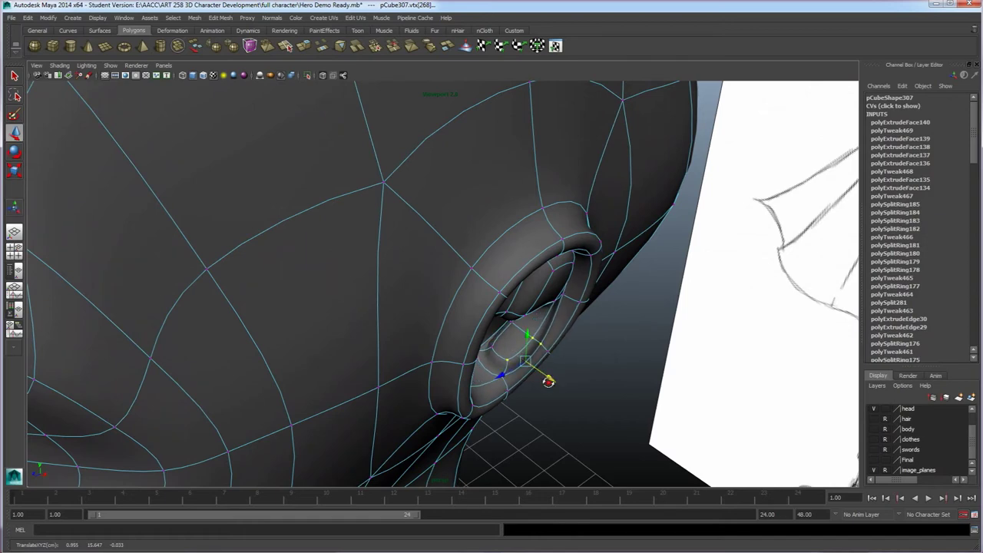
pyautogui.keyDown('alt'); pyautogui.moveTo(551, 385); pyautogui.dragTo(541, 348); pyautogui.keyUp('alt')
pyautogui.moveTo(553, 310); pyautogui.dragTo(555, 311)
pyautogui.keyDown('alt'); pyautogui.moveTo(554, 311); pyautogui.dragTo(514, 324); pyautogui.keyUp('alt')
pyautogui.keyDown('shift'); pyautogui.click(500, 360); pyautogui.keyUp('shift')
pyautogui.hotkey('ctrl', 'z')
# - Reposition individual vertices along the lower rear of the inner ear ridge to refine its curve
pyautogui.keyDown('alt'); pyautogui.moveTo(487, 230); pyautogui.dragTo(559, 391); pyautogui.keyUp('alt')
pyautogui.click(540, 369)
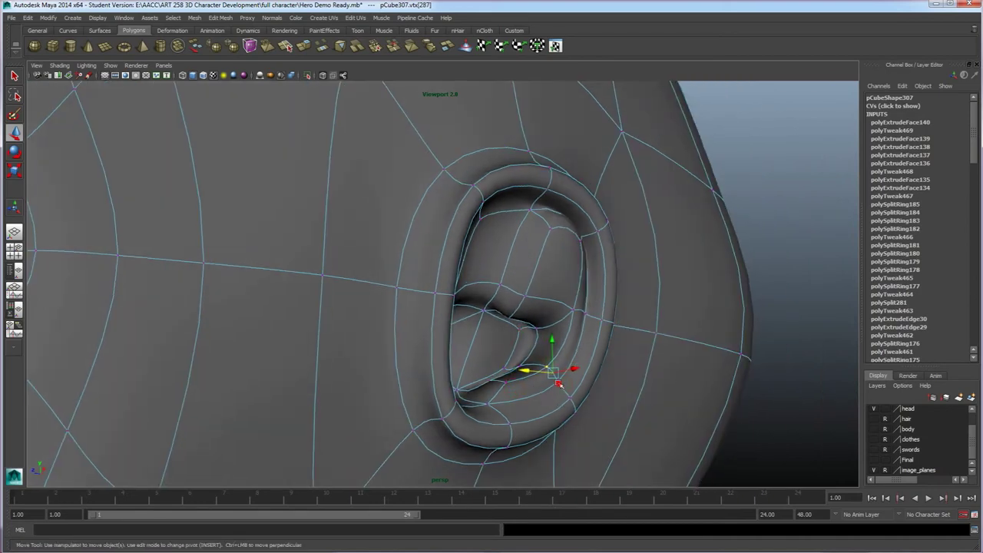
pyautogui.click(549, 369)
pyautogui.keyDown('alt'); pyautogui.moveTo(549, 369); pyautogui.dragTo(521, 313); pyautogui.keyUp('alt')
pyautogui.click(522, 385)
# - Examine the inner ear's shape from several angles, comparing the unsmoothed cage with the smooth preview
pyautogui.press('1')
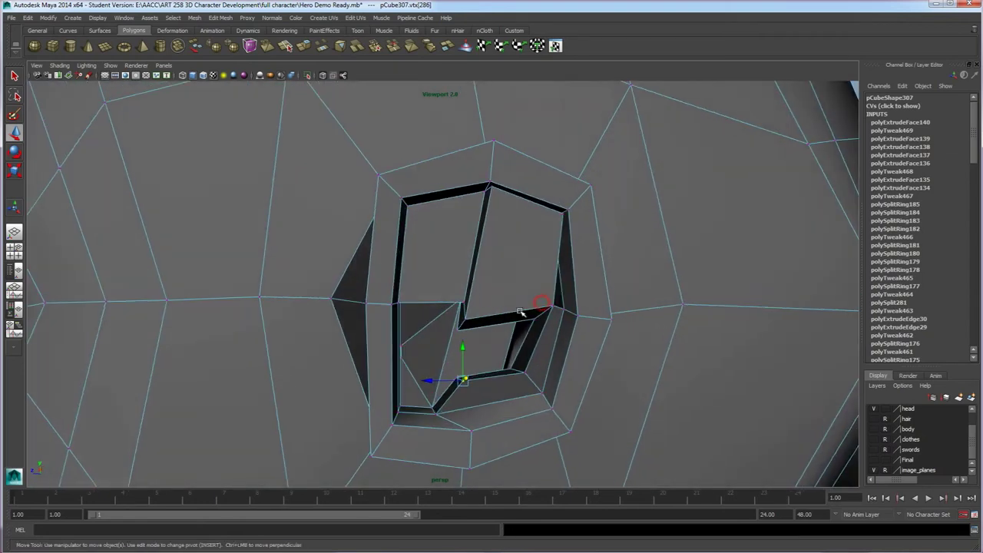
pyautogui.press('3')
pyautogui.keyDown('alt'); pyautogui.moveTo(491, 246); pyautogui.dragTo(485, 241); pyautogui.keyUp('alt')
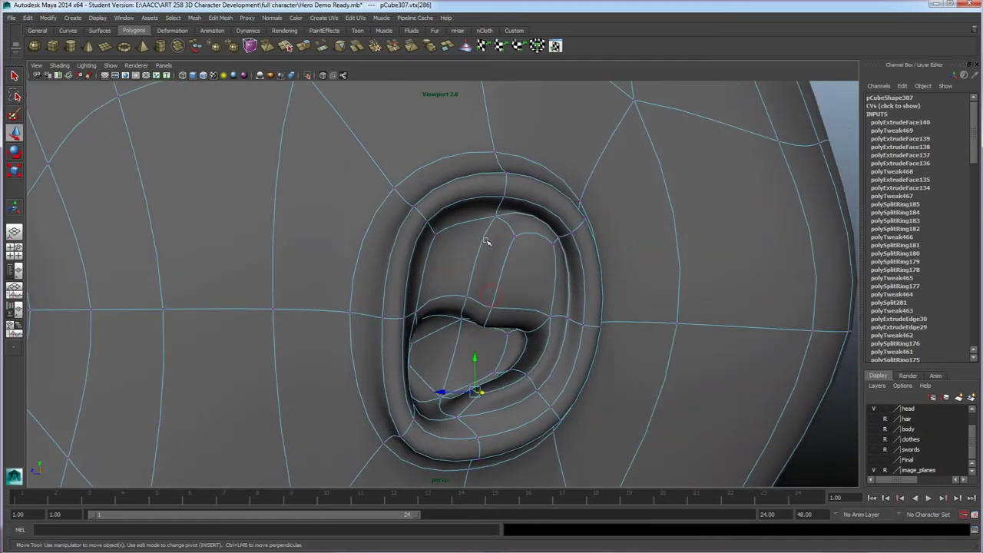
pyautogui.keyDown('alt'); pyautogui.moveTo(544, 254); pyautogui.dragTo(478, 215); pyautogui.keyUp('alt')
pyautogui.keyDown('alt'); pyautogui.moveTo(543, 299); pyautogui.dragTo(499, 272); pyautogui.keyUp('alt')
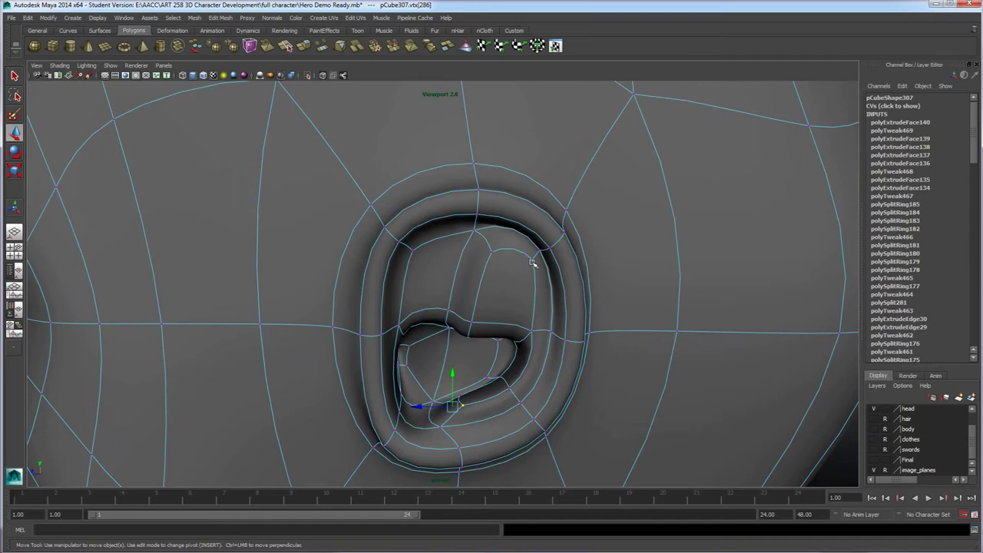
pyautogui.press('1')
pyautogui.keyDown('alt'); pyautogui.moveTo(520, 285); pyautogui.dragTo(570, 230); pyautogui.keyUp('alt')
pyautogui.press('3')
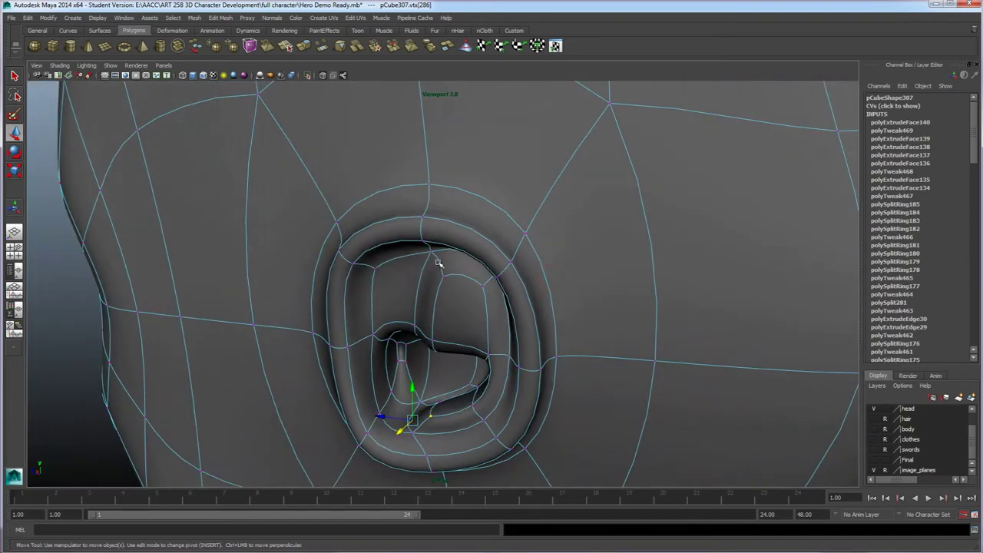
pyautogui.keyDown('alt'); pyautogui.moveTo(436, 243); pyautogui.dragTo(507, 257); pyautogui.keyUp('alt')
# - Insert an edge loop around the outer side of the ear rim and scale it to about 0.95
pyautogui.click(221, 18)
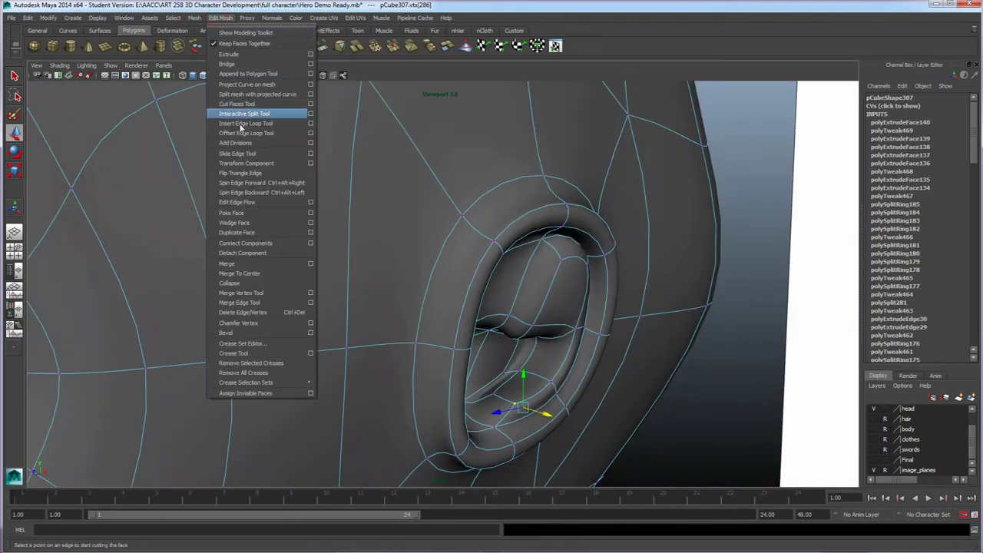
pyautogui.click(243, 124)
pyautogui.keyDown('alt'); pyautogui.moveTo(461, 185); pyautogui.dragTo(507, 240); pyautogui.keyUp('alt')
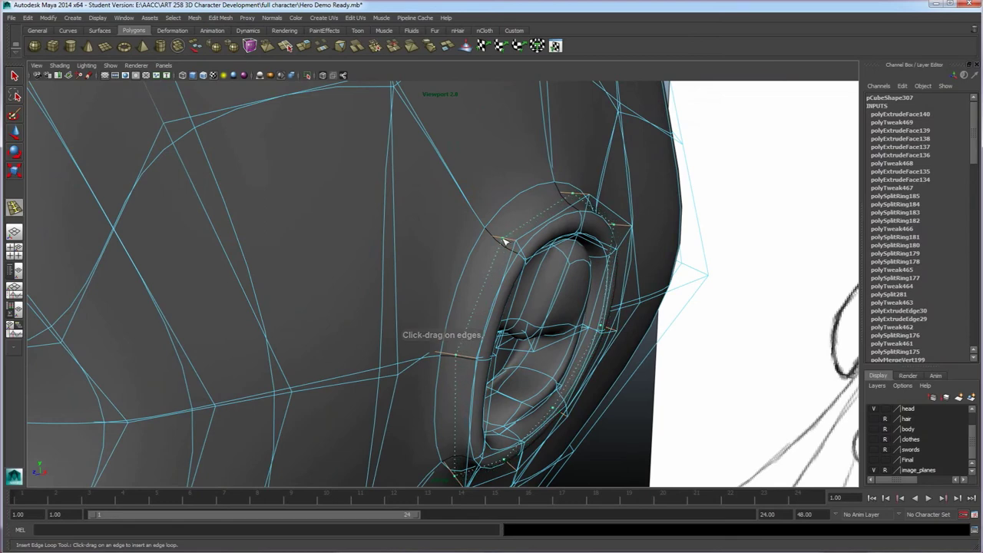
pyautogui.moveTo(500, 240); pyautogui.dragTo(506, 240)
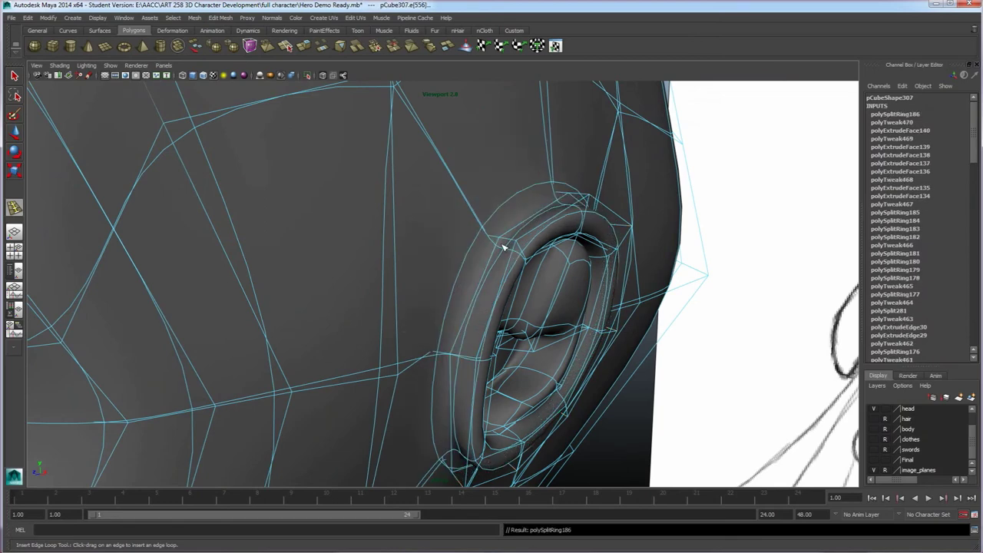
pyautogui.press('r')
pyautogui.press('3')
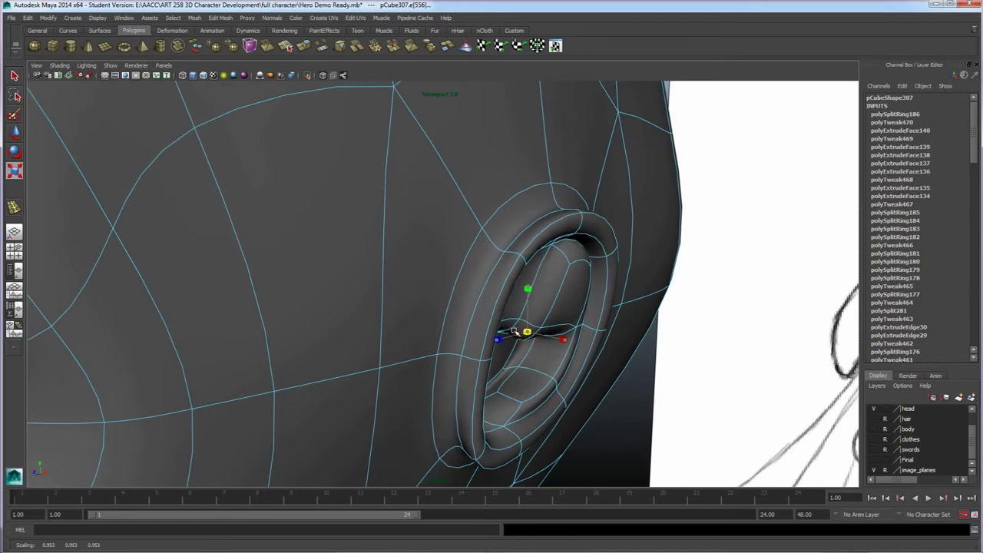
pyautogui.keyDown('alt'); pyautogui.moveTo(539, 288); pyautogui.dragTo(492, 219); pyautogui.keyUp('alt')
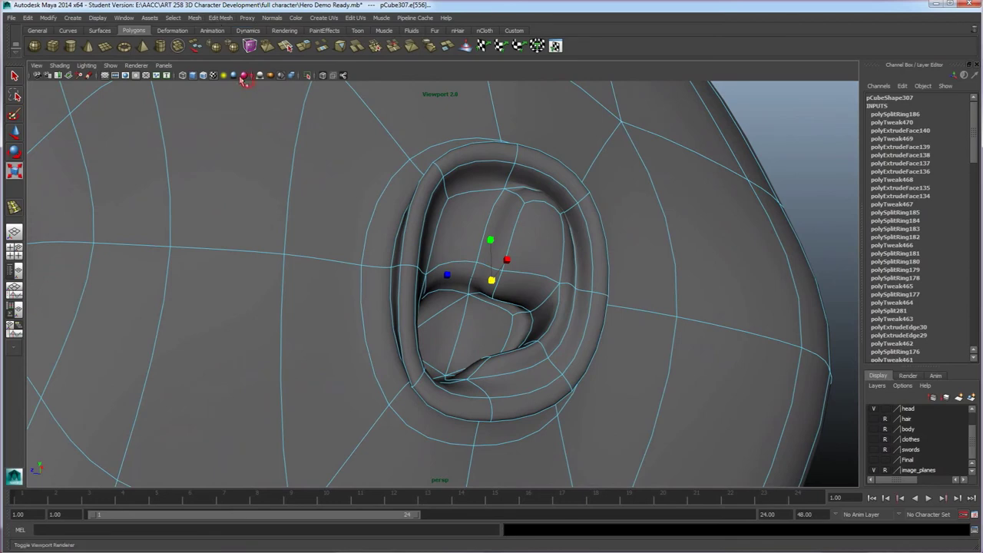
# - Insert another edge loop around the inner side of the ear rim to sharpen its edge
pyautogui.click(220, 18)
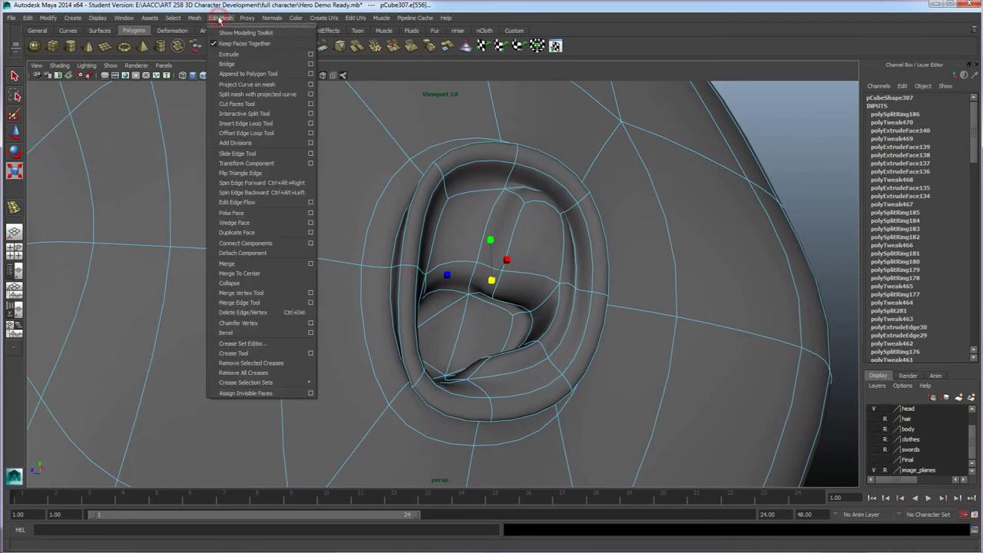
pyautogui.click(253, 124)
pyautogui.keyDown('alt'); pyautogui.moveTo(567, 244); pyautogui.dragTo(638, 285); pyautogui.keyUp('alt')
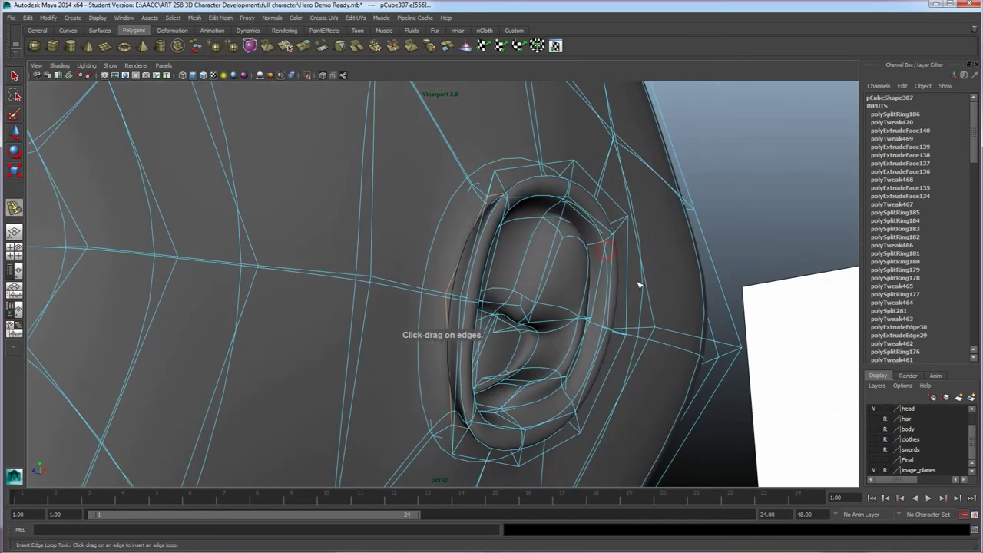
pyautogui.moveTo(605, 330); pyautogui.dragTo(601, 328)
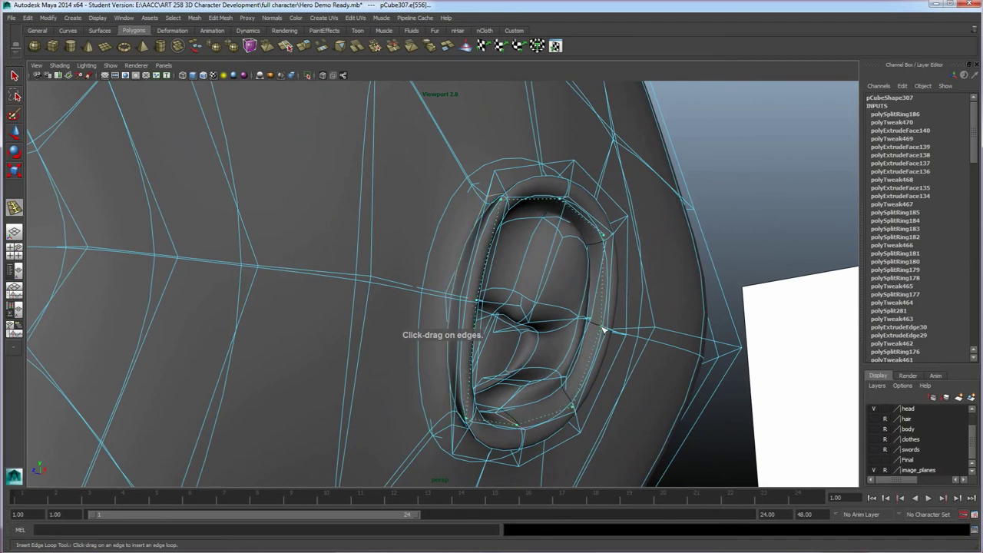
pyautogui.moveTo(605, 330); pyautogui.dragTo(526, 322)
pyautogui.press('w')
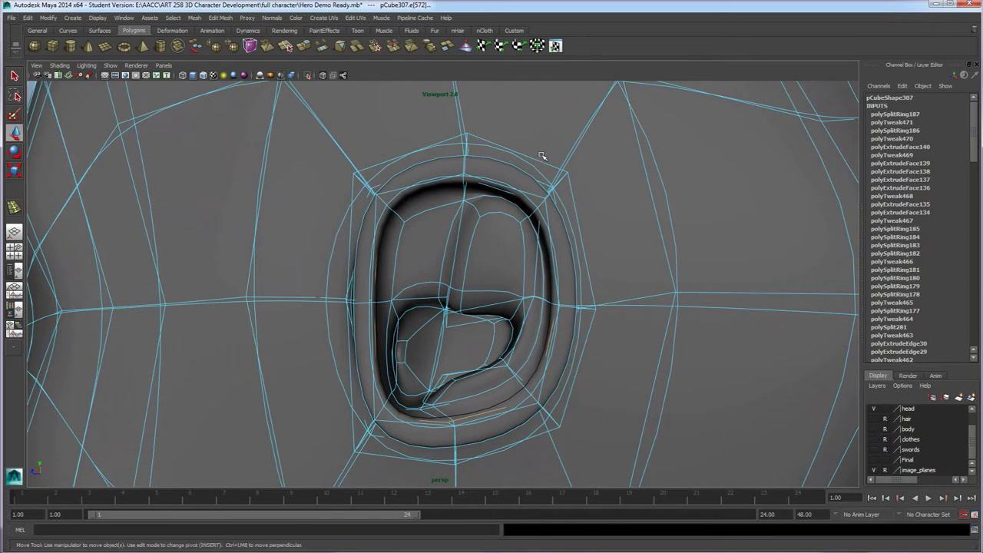
# - Select the outermost edge loop of the ear rim and scale it to adjust the ear's outline
pyautogui.rightClick(542, 163)
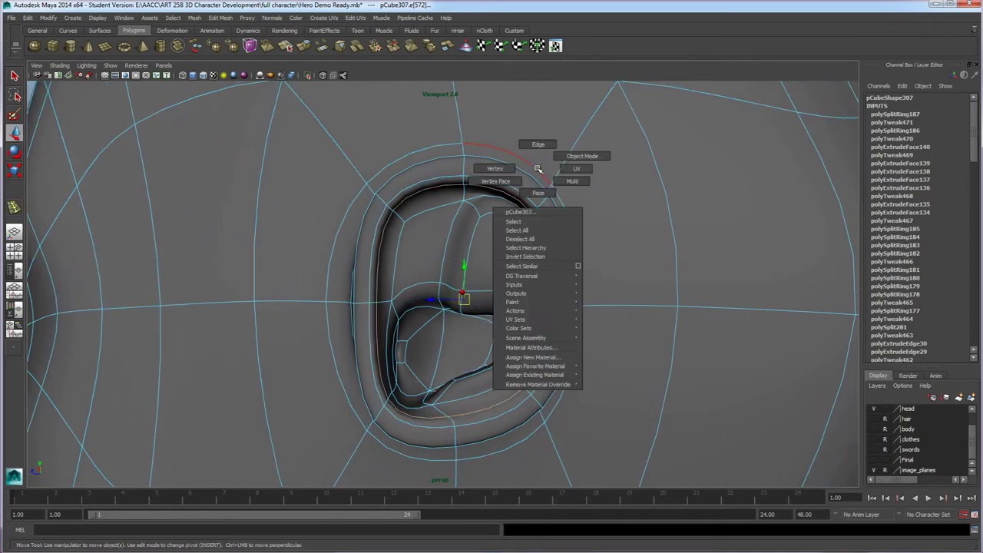
pyautogui.press('1')
pyautogui.doubleClick(541, 160)
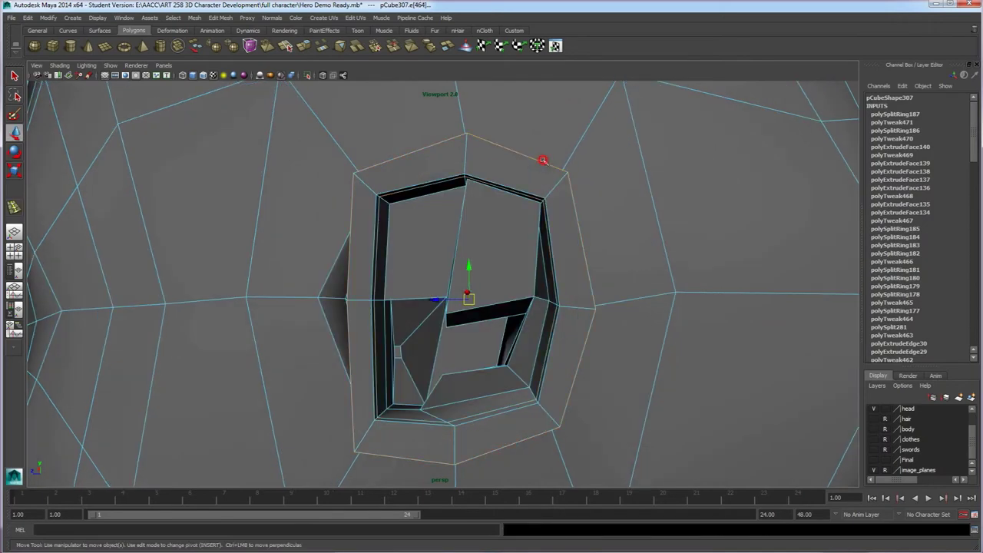
pyautogui.keyDown('alt'); pyautogui.moveTo(542, 237); pyautogui.dragTo(547, 239); pyautogui.keyUp('alt')
pyautogui.press('r')
pyautogui.press('3')
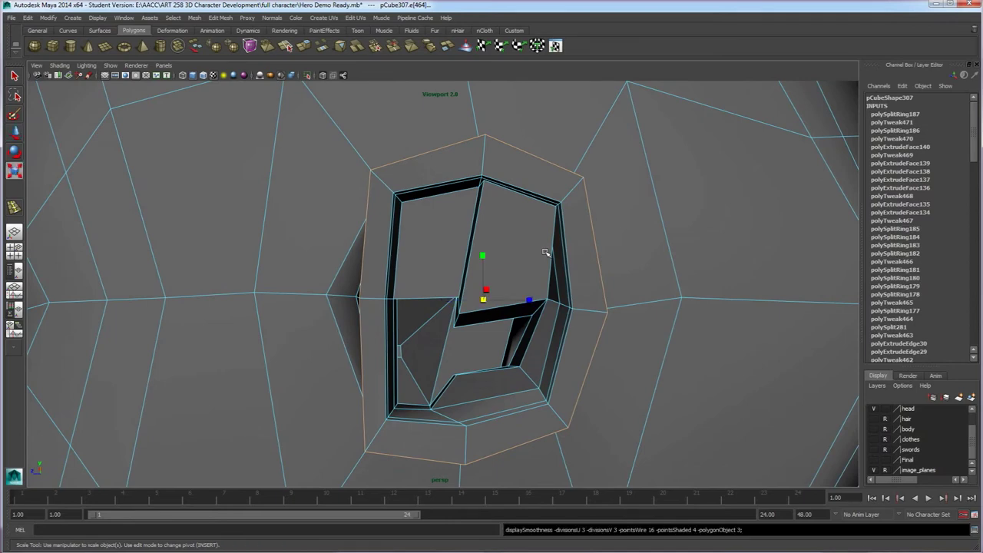
pyautogui.moveTo(488, 292); pyautogui.dragTo(440, 298)
# - Move the ear rim's outer edge loop to adjust how far it stands off the head
pyautogui.keyDown('alt'); pyautogui.moveTo(370, 312); pyautogui.dragTo(366, 294); pyautogui.keyUp('alt')
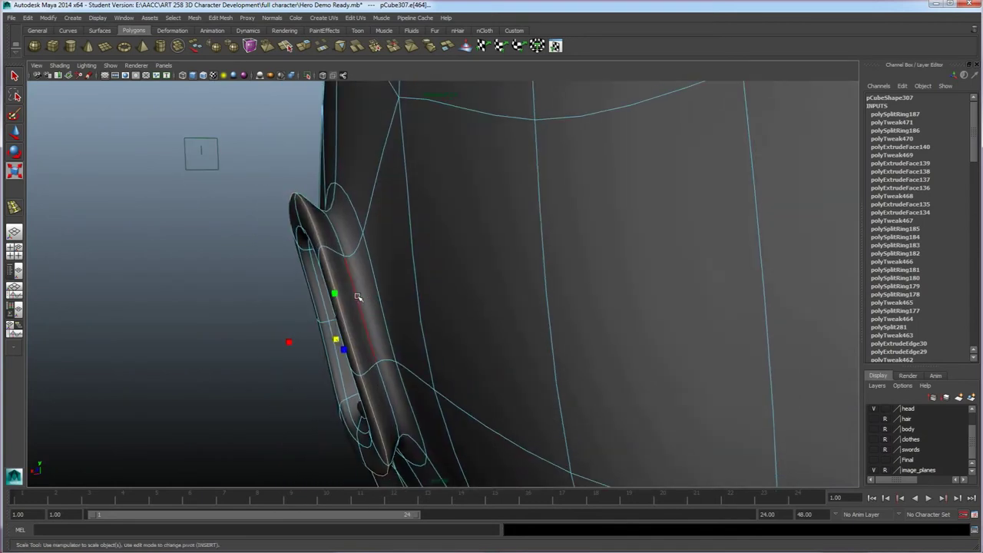
pyautogui.press('w')
pyautogui.moveTo(321, 330); pyautogui.dragTo(527, 345)
pyautogui.press('r')
# - Return to object mode and examine the smoothed ear from several angles
pyautogui.moveTo(532, 276); pyautogui.dragTo(552, 276, button='right')
pyautogui.moveTo(548, 322)
pyautogui.keyDown('alt'); pyautogui.mouseDown()
pyautogui.moveTo(553, 335)
pyautogui.moveTo(500, 351)
pyautogui.moveTo(512, 364)
pyautogui.moveTo(465, 295)
pyautogui.mouseUp(); pyautogui.keyUp('alt')
pyautogui.keyDown('alt'); pyautogui.moveTo(465, 358); pyautogui.dragTo(485, 330); pyautogui.keyUp('alt')
pyautogui.moveTo(456, 276)
pyautogui.keyDown('alt'); pyautogui.mouseDown()
pyautogui.moveTo(461, 302)
pyautogui.moveTo(493, 293)
pyautogui.mouseUp(); pyautogui.keyUp('alt')
pyautogui.click(494, 295)
pyautogui.scroll(4, 494, 296)
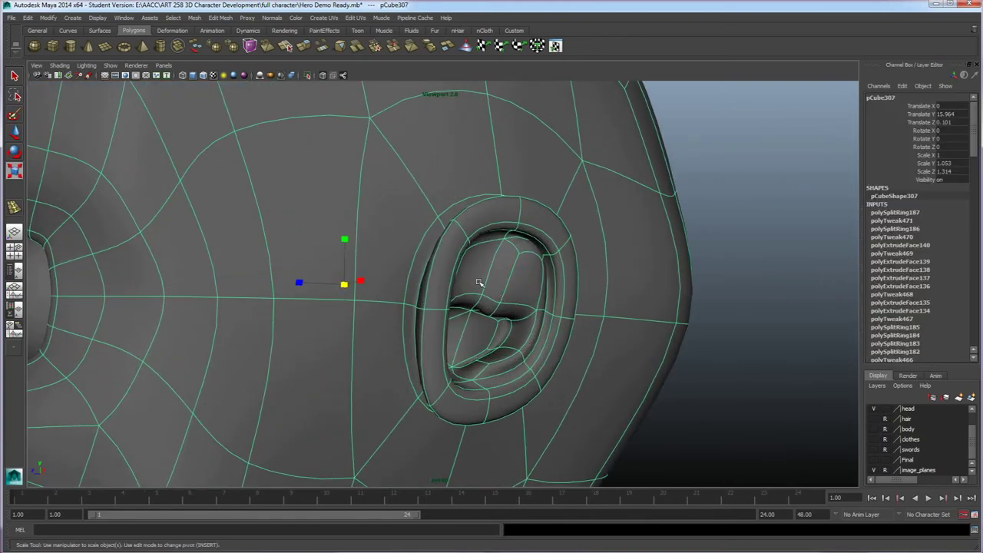
pyautogui.keyDown('alt'); pyautogui.moveTo(524, 288); pyautogui.dragTo(503, 281); pyautogui.keyUp('alt')
# - Select the two vertices at the upper end of the inner ear ridge and move them vertically
pyautogui.moveTo(504, 282); pyautogui.dragTo(469, 281, button='right')
pyautogui.moveTo(520, 283); pyautogui.dragTo(538, 228)
pyautogui.press('w')
pyautogui.moveTo(498, 190); pyautogui.dragTo(499, 212)
pyautogui.keyDown('alt'); pyautogui.moveTo(503, 230); pyautogui.dragTo(551, 272); pyautogui.keyUp('alt')
pyautogui.keyDown('alt'); pyautogui.moveTo(557, 285); pyautogui.dragTo(532, 215); pyautogui.keyUp('alt')
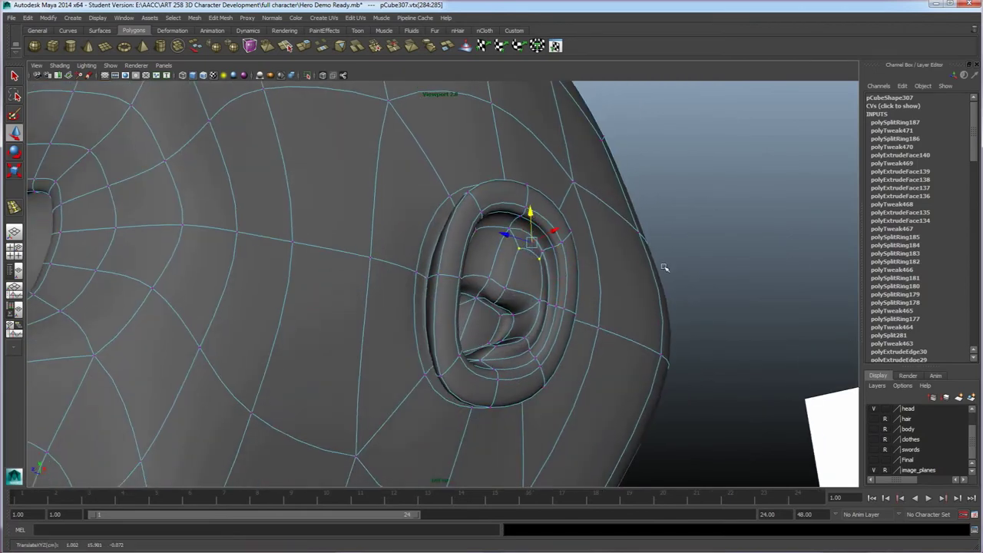
# - Deselect the mesh and examine the ear and the whole head without the wireframe
pyautogui.click(665, 267)
pyautogui.keyDown('alt'); pyautogui.moveTo(665, 267); pyautogui.dragTo(547, 301); pyautogui.keyUp('alt')
pyautogui.moveTo(568, 280); pyautogui.dragTo(575, 280, button='right')
pyautogui.keyDown('alt'); pyautogui.moveTo(569, 286); pyautogui.dragTo(513, 313, button='right'); pyautogui.keyUp('alt')
pyautogui.keyDown('alt'); pyautogui.moveTo(502, 321); pyautogui.dragTo(490, 342); pyautogui.keyUp('alt')
pyautogui.keyDown('alt'); pyautogui.moveTo(430, 338); pyautogui.dragTo(445, 340, button='right'); pyautogui.keyUp('alt')
pyautogui.keyDown('alt'); pyautogui.moveTo(446, 340); pyautogui.dragTo(469, 358); pyautogui.keyUp('alt')
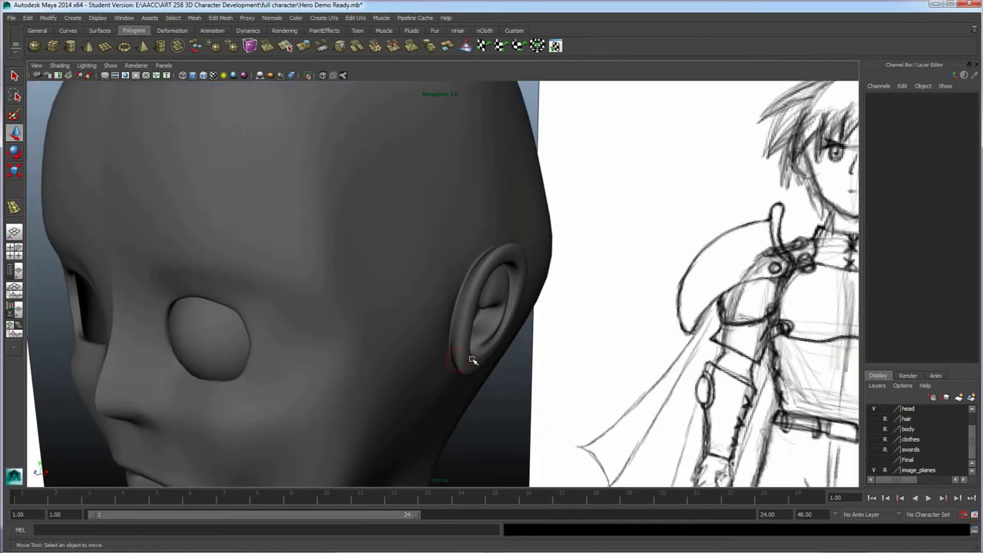
pyautogui.keyDown('alt'); pyautogui.moveTo(472, 358); pyautogui.dragTo(453, 358, button='right'); pyautogui.keyUp('alt')
pyautogui.keyDown('alt'); pyautogui.moveTo(450, 357); pyautogui.dragTo(471, 374); pyautogui.keyUp('alt')
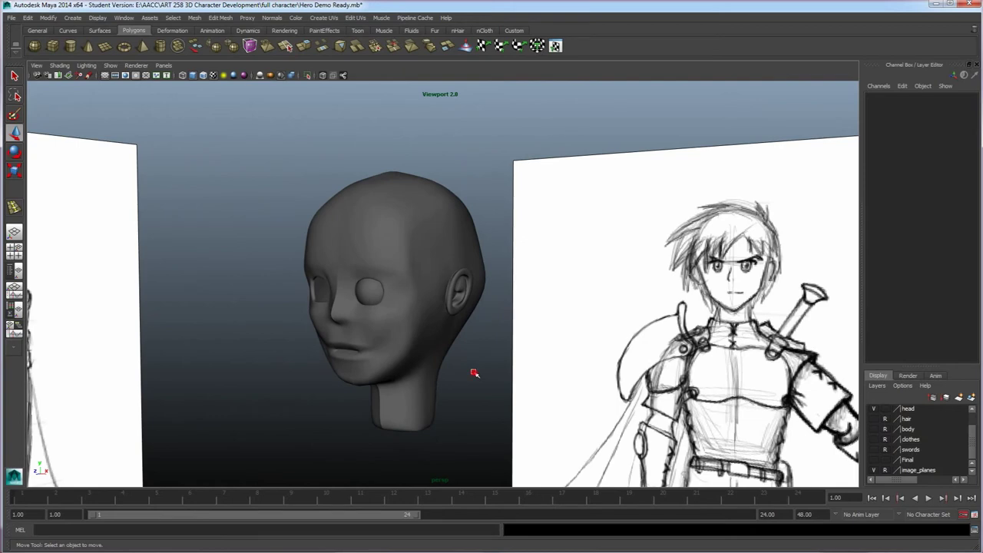
# - Duplicate the eyeball and move the copy into the empty eye socket on the other side of the head
pyautogui.click(312, 251)
pyautogui.keyDown('alt'); pyautogui.moveTo(335, 331); pyautogui.dragTo(238, 328); pyautogui.keyUp('alt')
pyautogui.click(239, 328)
pyautogui.click(381, 293)
pyautogui.hotkey('ctrl', 'd')
pyautogui.moveTo(421, 297)
pyautogui.mouseDown()
pyautogui.moveTo(360, 297)
pyautogui.moveTo(376, 322)
pyautogui.moveTo(389, 287)
pyautogui.mouseUp()
pyautogui.click(606, 350)
# - Examine the smoothed head without its wireframe and switch the half with the ear to unsmoothed polygon display
pyautogui.keyDown('alt'); pyautogui.moveTo(606, 351); pyautogui.dragTo(568, 353); pyautogui.keyUp('alt')
pyautogui.moveTo(427, 358)
pyautogui.keyDown('alt'); pyautogui.mouseDown()
pyautogui.moveTo(440, 302)
pyautogui.moveTo(417, 294)
pyautogui.moveTo(418, 274)
pyautogui.mouseUp(); pyautogui.keyUp('alt')
pyautogui.click(418, 274)
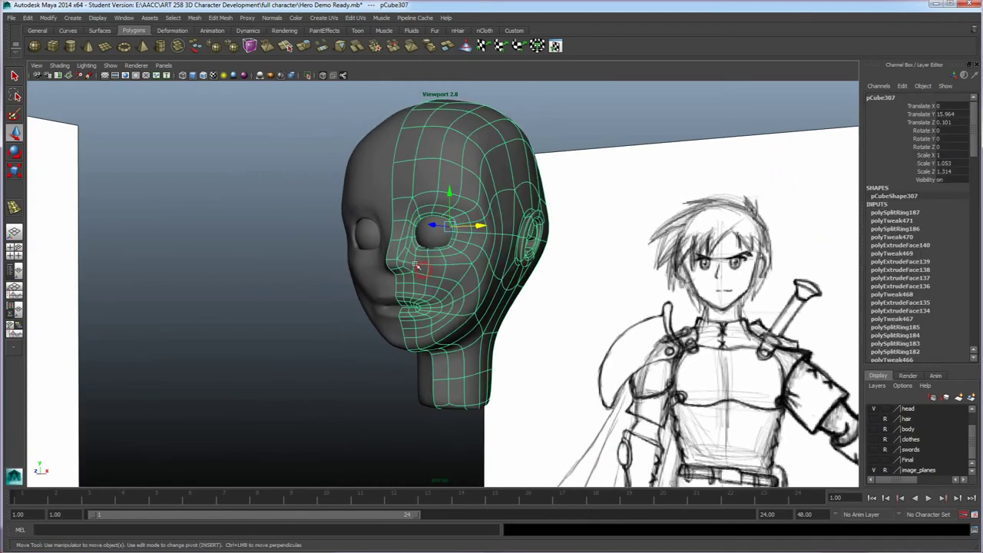
pyautogui.click(198, 323)
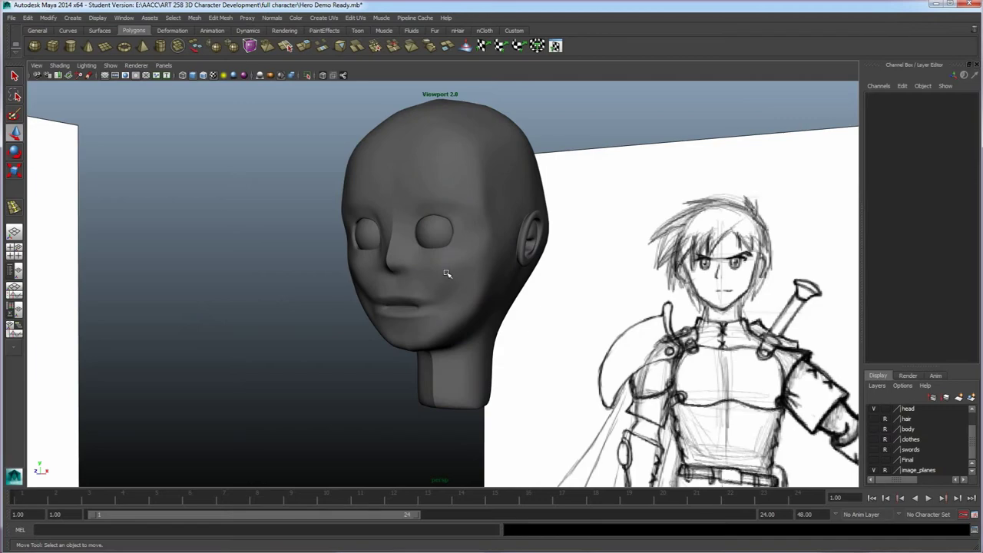
pyautogui.click(469, 281)
pyautogui.press('1')
pyautogui.moveTo(471, 271)
pyautogui.keyDown('alt'); pyautogui.mouseDown()
pyautogui.moveTo(428, 201)
pyautogui.moveTo(417, 268)
pyautogui.moveTo(408, 260)
pyautogui.moveTo(408, 301)
pyautogui.moveTo(411, 272)
pyautogui.mouseUp(); pyautogui.keyUp('alt')
pyautogui.scroll(5, 453, 305)
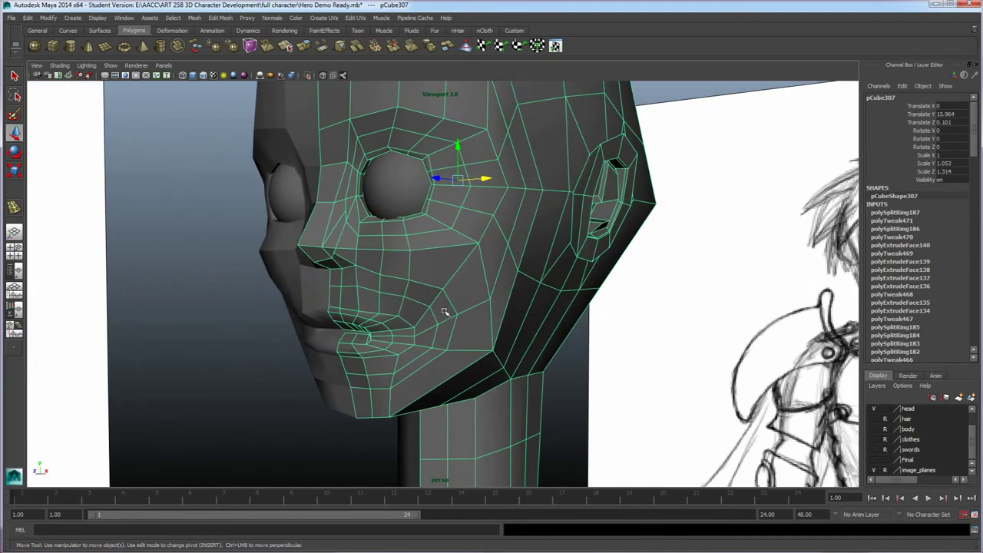
# - Enter vertex mode on the head half and reposition the cheek vertices between the nose and the mouth corner
pyautogui.keyDown('alt'); pyautogui.moveTo(446, 311); pyautogui.dragTo(461, 258); pyautogui.keyUp('alt')
pyautogui.moveTo(424, 277); pyautogui.dragTo(427, 269, button='right')
pyautogui.click(428, 268)
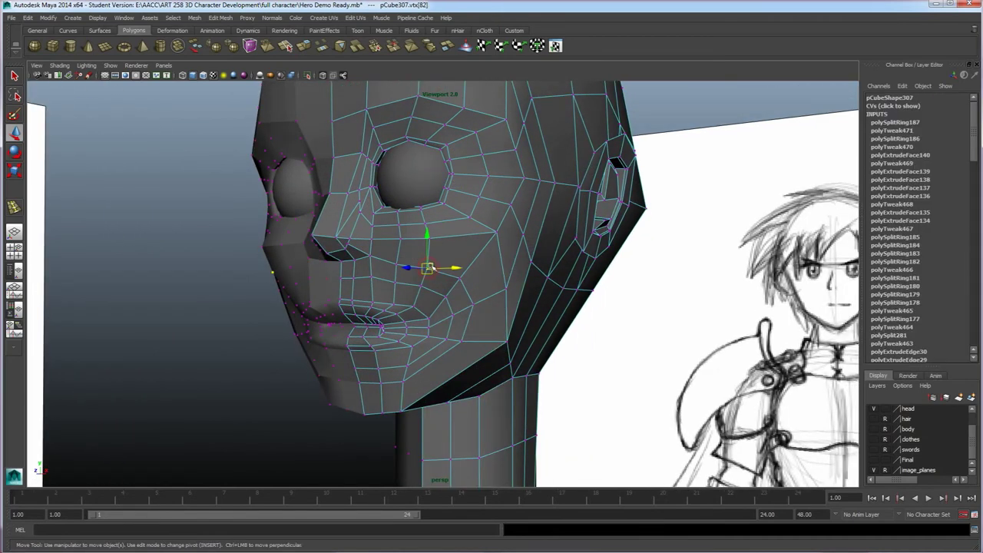
pyautogui.press('w')
pyautogui.moveTo(471, 271); pyautogui.dragTo(490, 262)
pyautogui.moveTo(425, 241); pyautogui.dragTo(430, 244)
pyautogui.click(470, 272)
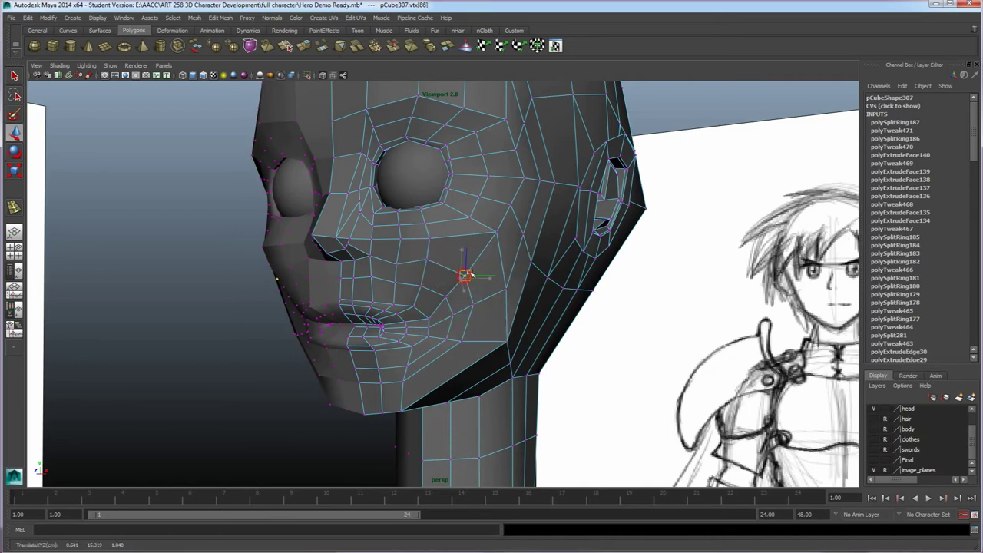
pyautogui.click(397, 265)
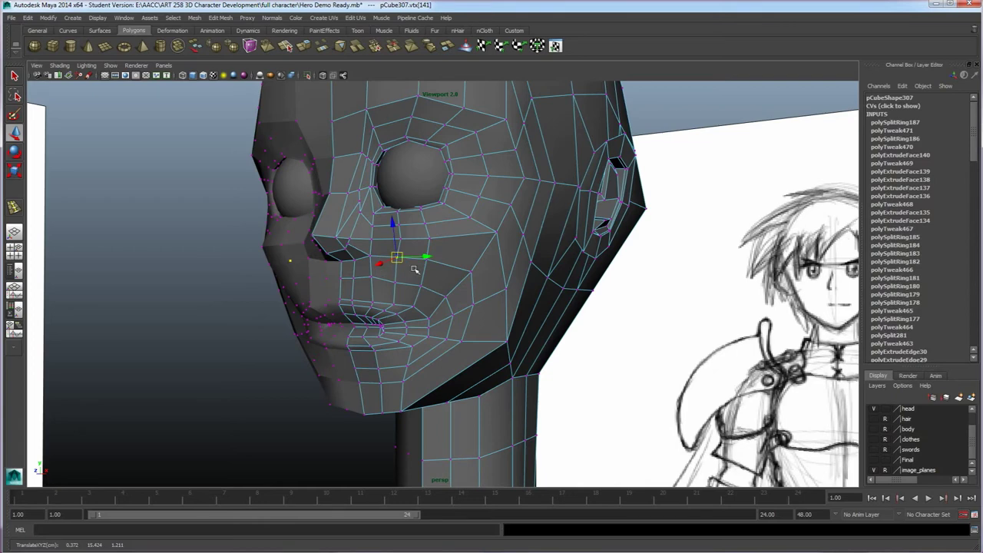
# - Adjust the lower cheek vertices beside the mouth and the vertices at the front of the chin
pyautogui.click(474, 304)
pyautogui.moveTo(474, 304); pyautogui.dragTo(487, 311)
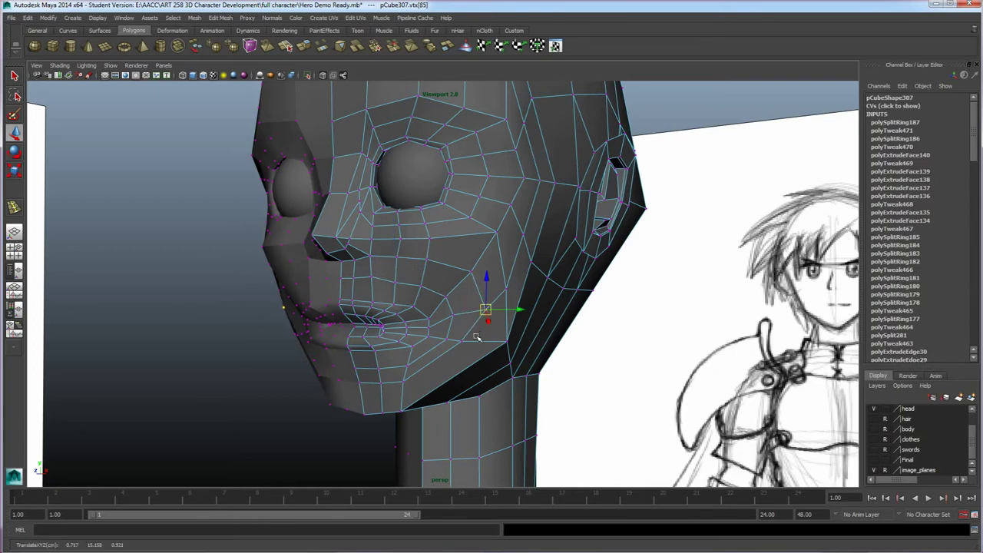
pyautogui.click(465, 345)
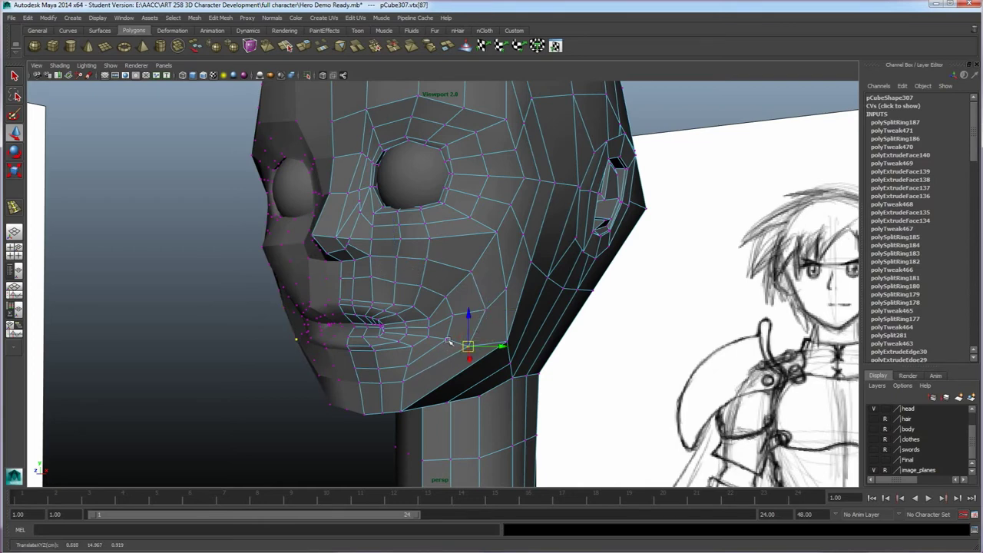
pyautogui.click(405, 381)
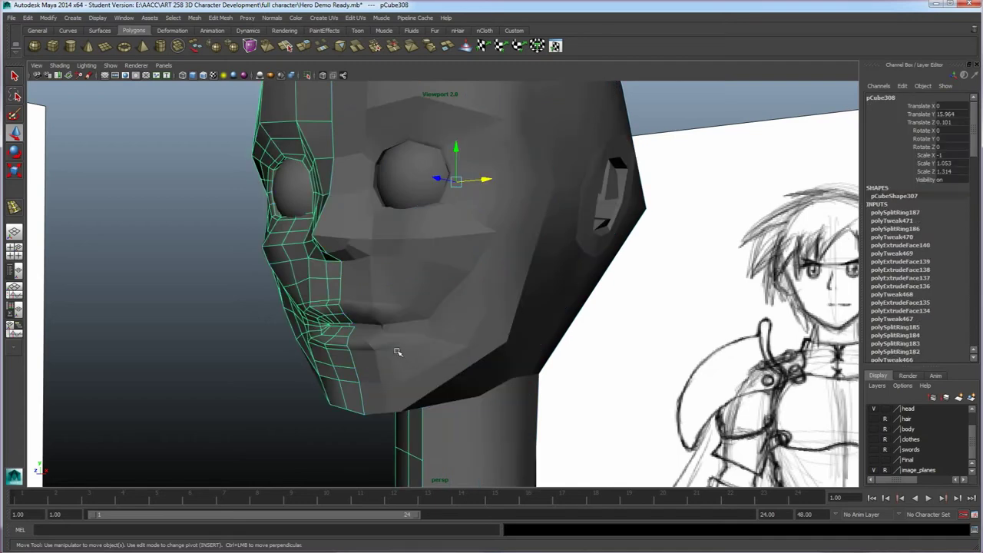
pyautogui.moveTo(403, 363); pyautogui.dragTo(403, 358)
pyautogui.click(383, 386)
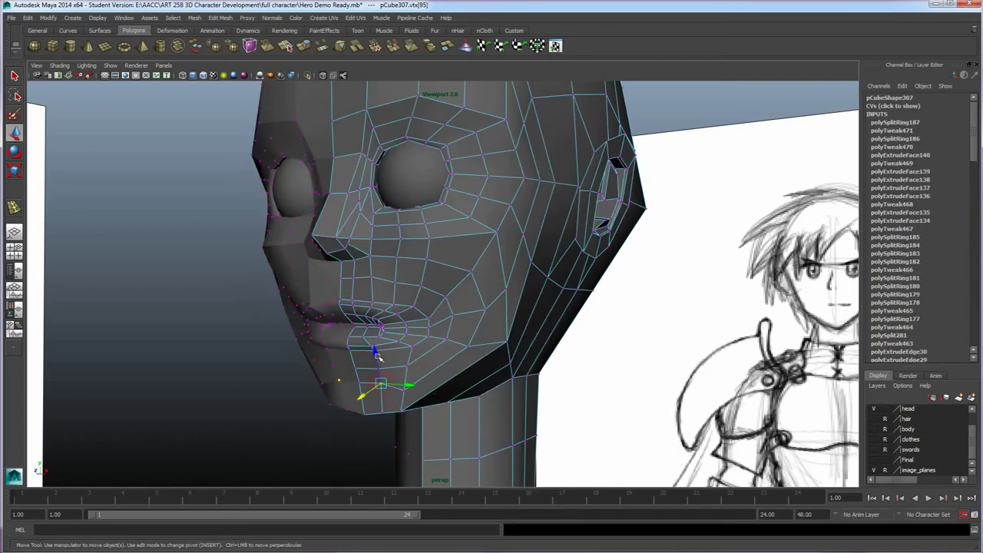
pyautogui.click(360, 387)
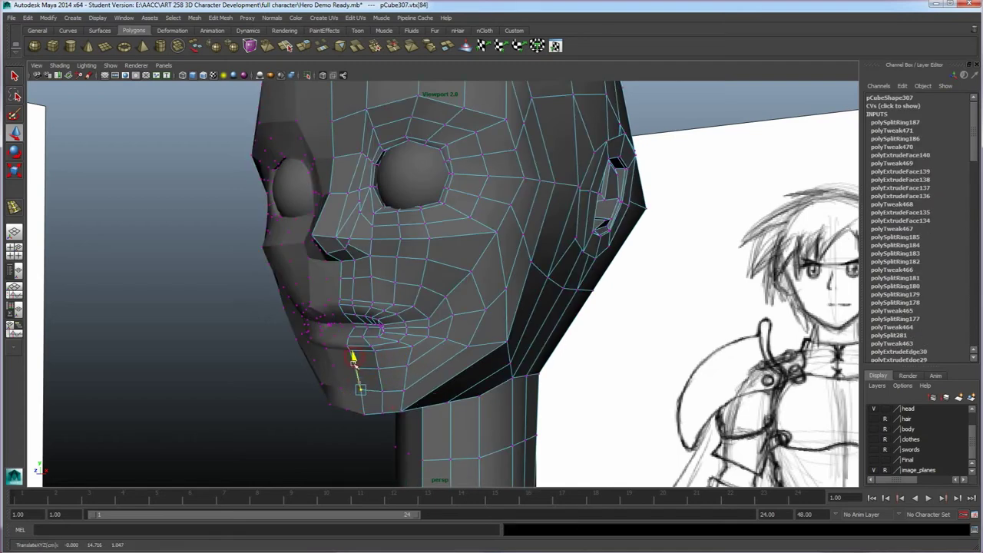
pyautogui.click(282, 374)
# - Leave vertex mode and bring the finished smoothed head from the row of stage models into focus
pyautogui.keyDown('alt'); pyautogui.moveTo(407, 374); pyautogui.dragTo(364, 372); pyautogui.keyUp('alt')
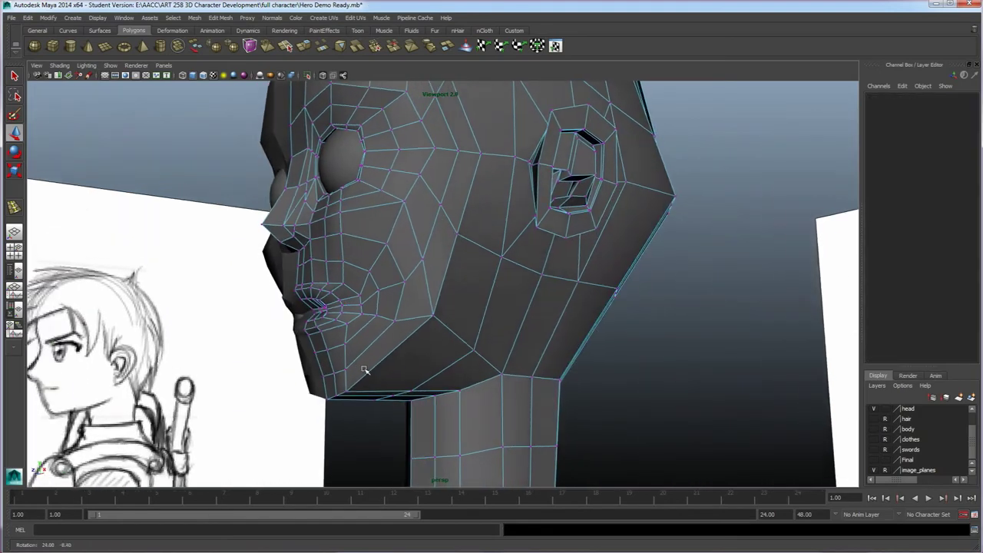
pyautogui.scroll(-4, 460, 296)
pyautogui.keyDown('alt'); pyautogui.moveTo(461, 295); pyautogui.dragTo(488, 222); pyautogui.keyUp('alt')
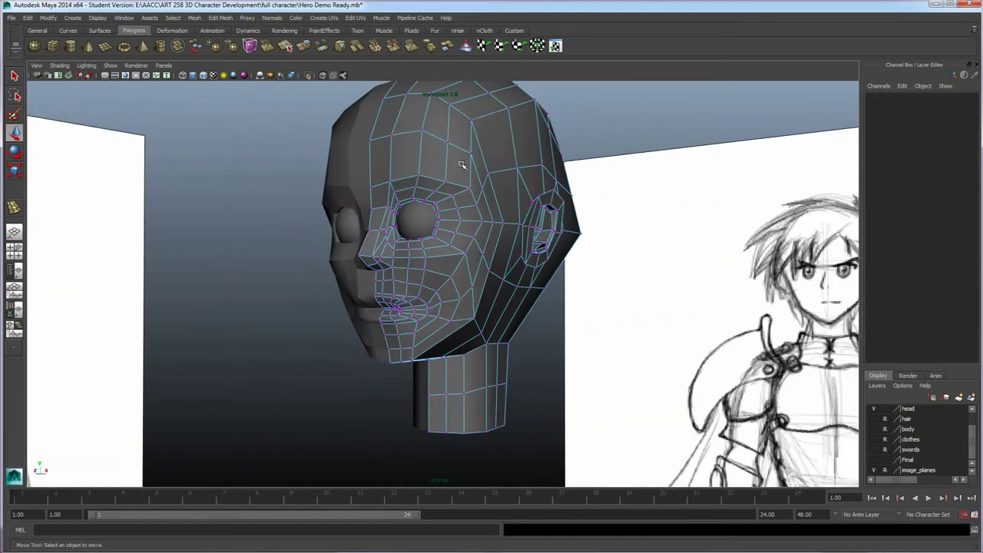
pyautogui.scroll(-6, 538, 271)
pyautogui.moveTo(446, 259); pyautogui.dragTo(471, 248, button='right')
pyautogui.scroll(-3, 504, 263)
pyautogui.keyDown('alt'); pyautogui.moveTo(626, 261); pyautogui.dragTo(427, 323, button='middle'); pyautogui.keyUp('alt')
pyautogui.keyDown('alt'); pyautogui.moveTo(614, 293); pyautogui.dragTo(538, 314, button='middle'); pyautogui.keyUp('alt')
pyautogui.click(689, 293)
pyautogui.press('f')
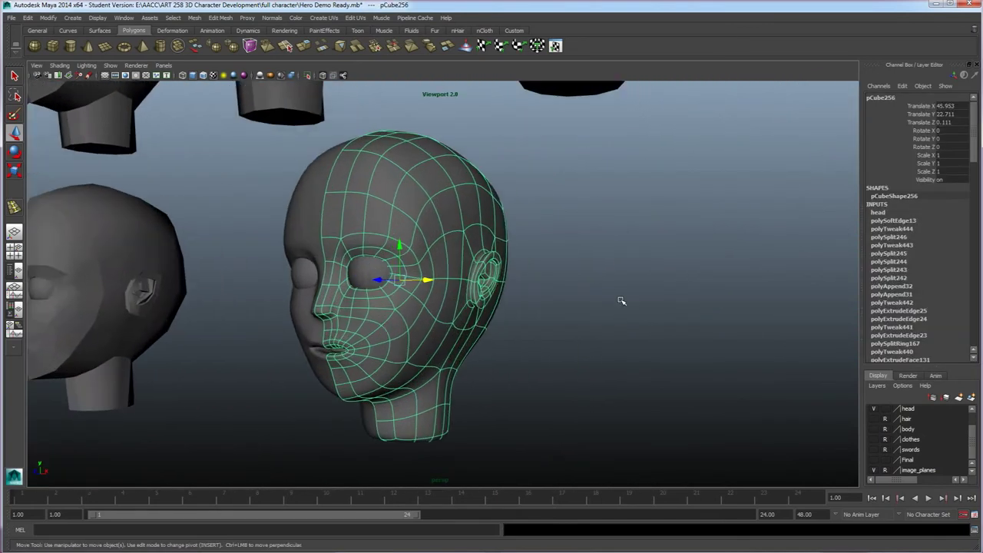
# - Examine the finished smoothed head from the front and side, with and without its wireframe
pyautogui.click(622, 301)
pyautogui.keyDown('alt'); pyautogui.moveTo(410, 345); pyautogui.dragTo(449, 216); pyautogui.keyUp('alt')
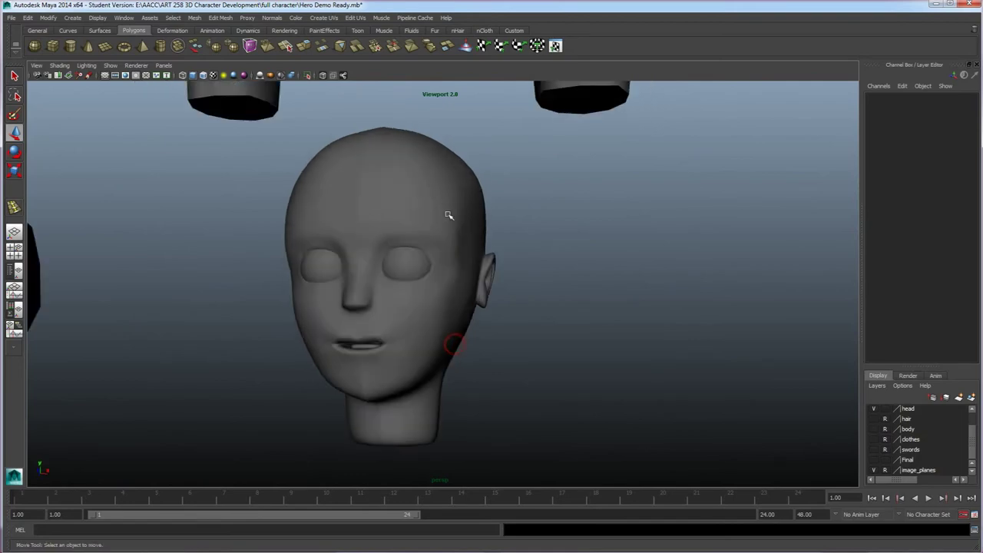
pyautogui.keyDown('alt'); pyautogui.moveTo(419, 363); pyautogui.dragTo(423, 329); pyautogui.keyUp('alt')
pyautogui.click(419, 358)
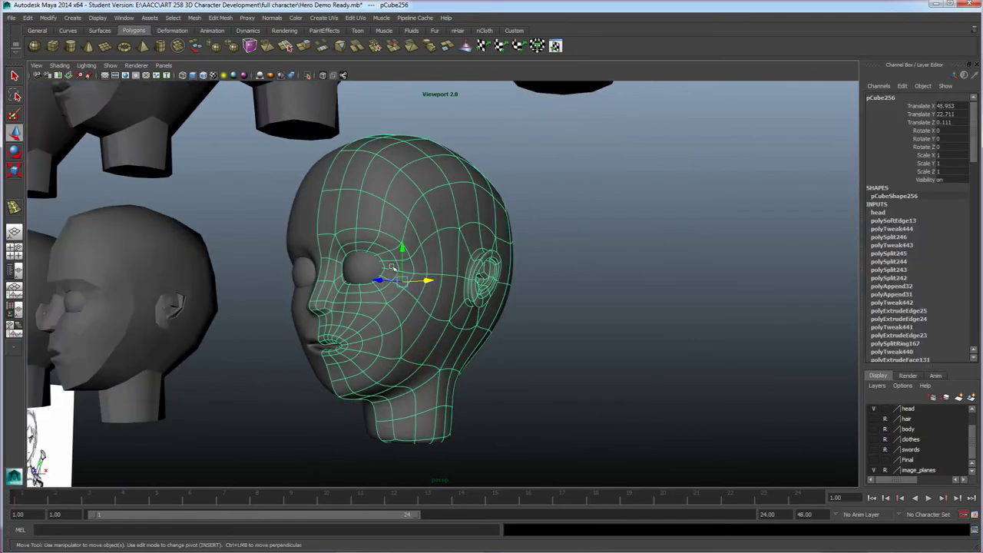
pyautogui.keyDown('alt'); pyautogui.moveTo(419, 288); pyautogui.dragTo(379, 291); pyautogui.keyUp('alt')
pyautogui.keyDown('alt'); pyautogui.moveTo(380, 292); pyautogui.dragTo(637, 294, button='right'); pyautogui.keyUp('alt')
pyautogui.click(711, 285)
pyautogui.keyDown('alt'); pyautogui.moveTo(523, 326); pyautogui.dragTo(531, 273); pyautogui.keyUp('alt')
pyautogui.keyDown('alt'); pyautogui.moveTo(499, 328); pyautogui.dragTo(471, 333); pyautogui.keyUp('alt')
# - Examine the mouth interior on the open half-head among the earlier stage models
pyautogui.scroll(-4, 471, 333)
pyautogui.keyDown('alt'); pyautogui.moveTo(350, 331); pyautogui.dragTo(354, 338); pyautogui.keyUp('alt')
pyautogui.scroll(-6, 359, 339)
pyautogui.keyDown('alt'); pyautogui.moveTo(359, 339); pyautogui.dragTo(361, 338, button='middle'); pyautogui.keyUp('alt')
pyautogui.keyDown('alt'); pyautogui.moveTo(361, 338); pyautogui.dragTo(364, 341); pyautogui.keyUp('alt')
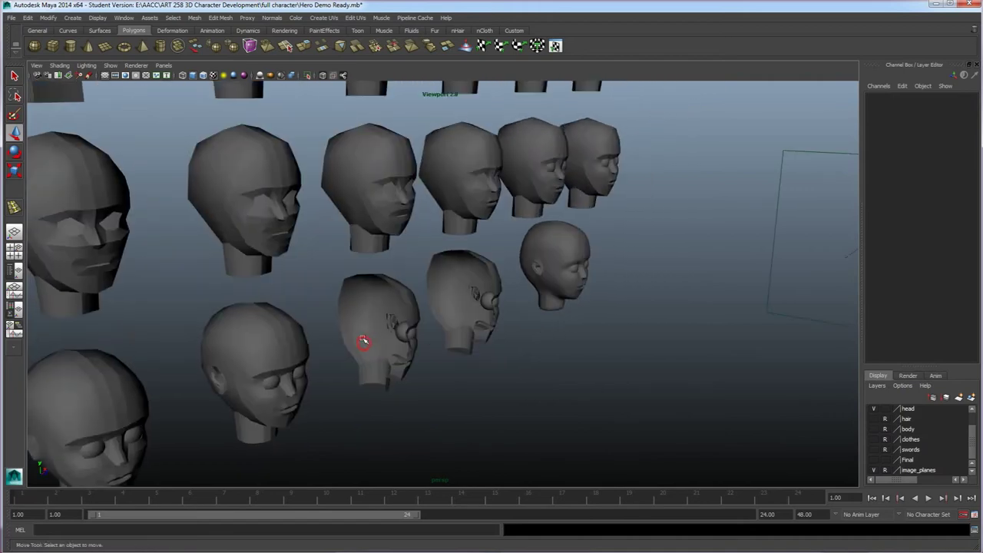
pyautogui.scroll(4, 363, 346)
pyautogui.scroll(4, 404, 336)
pyautogui.keyDown('alt'); pyautogui.moveTo(362, 353); pyautogui.dragTo(416, 326, button='middle'); pyautogui.keyUp('alt')
pyautogui.click(422, 293)
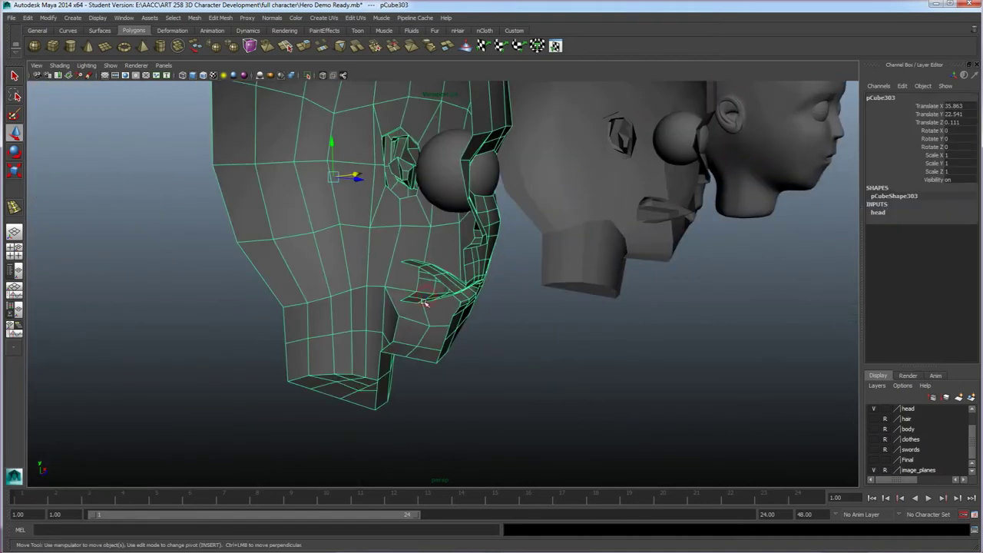
pyautogui.scroll(-10, 447, 287)
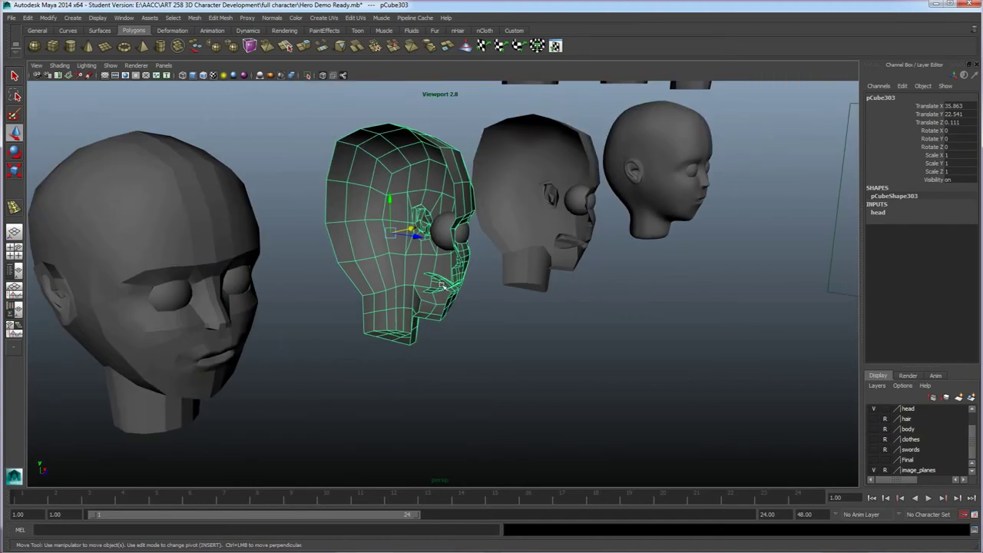
# - Look back along the row of stage heads to the working head beside the hero drawings
pyautogui.keyDown('alt'); pyautogui.moveTo(309, 319); pyautogui.dragTo(355, 283, button='middle'); pyautogui.keyUp('alt')
pyautogui.scroll(-4, 438, 266)
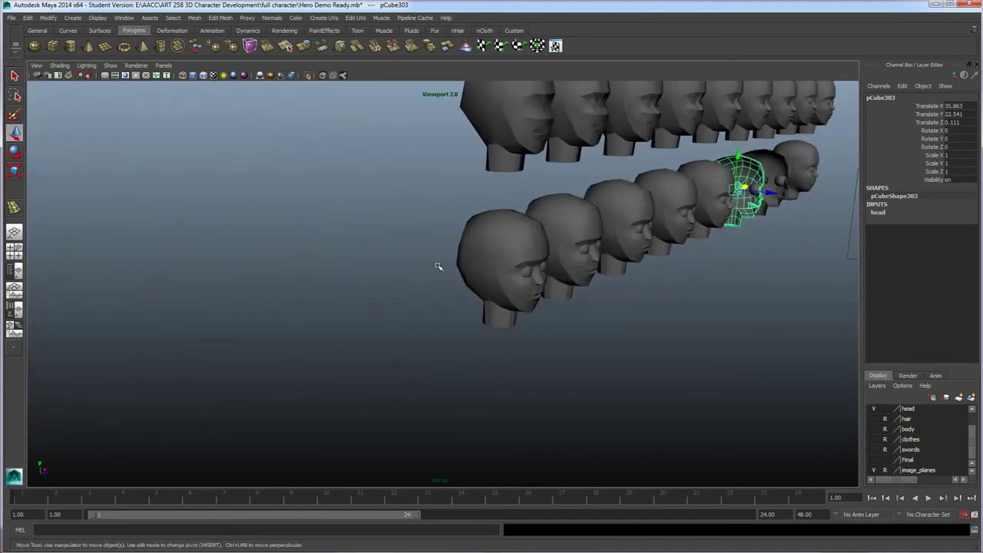
pyautogui.keyDown('alt'); pyautogui.moveTo(435, 253); pyautogui.dragTo(510, 192, button='middle'); pyautogui.keyUp('alt')
pyautogui.scroll(5, 480, 253)
pyautogui.keyDown('alt'); pyautogui.moveTo(465, 297); pyautogui.dragTo(463, 272, button='middle'); pyautogui.keyUp('alt')
pyautogui.scroll(3, 463, 272)
pyautogui.scroll(-4, 463, 272)
pyautogui.keyDown('alt'); pyautogui.moveTo(463, 272); pyautogui.dragTo(445, 277); pyautogui.keyUp('alt')
# - Delete the mirrored half of the working head together with the eyeball on that side
pyautogui.click(186, 215)
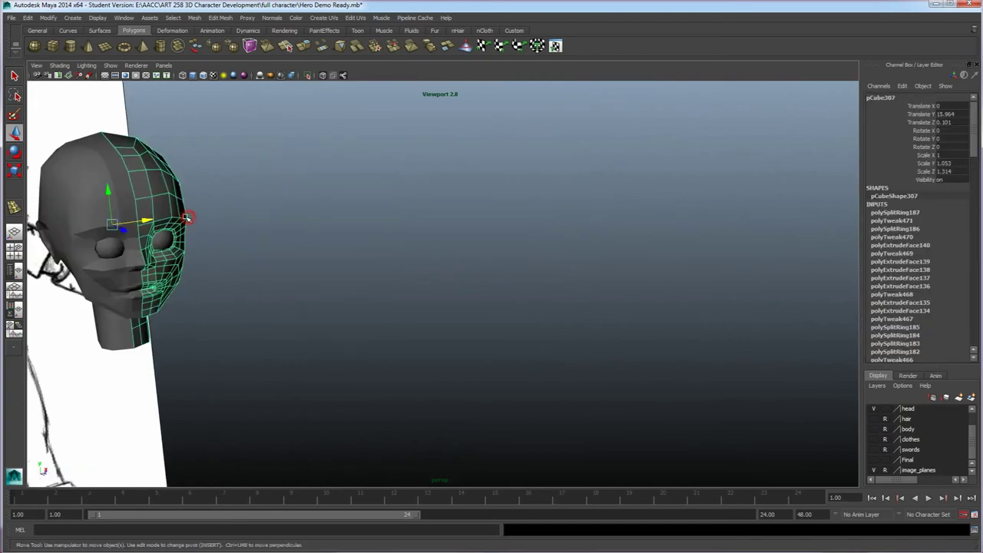
pyautogui.moveTo(187, 215)
pyautogui.keyDown('alt'); pyautogui.mouseDown()
pyautogui.moveTo(281, 282)
pyautogui.moveTo(255, 278)
pyautogui.mouseUp(); pyautogui.keyUp('alt')
pyautogui.moveTo(311, 205); pyautogui.dragTo(406, 315)
pyautogui.keyDown('alt'); pyautogui.moveTo(395, 321); pyautogui.dragTo(379, 322); pyautogui.keyUp('alt')
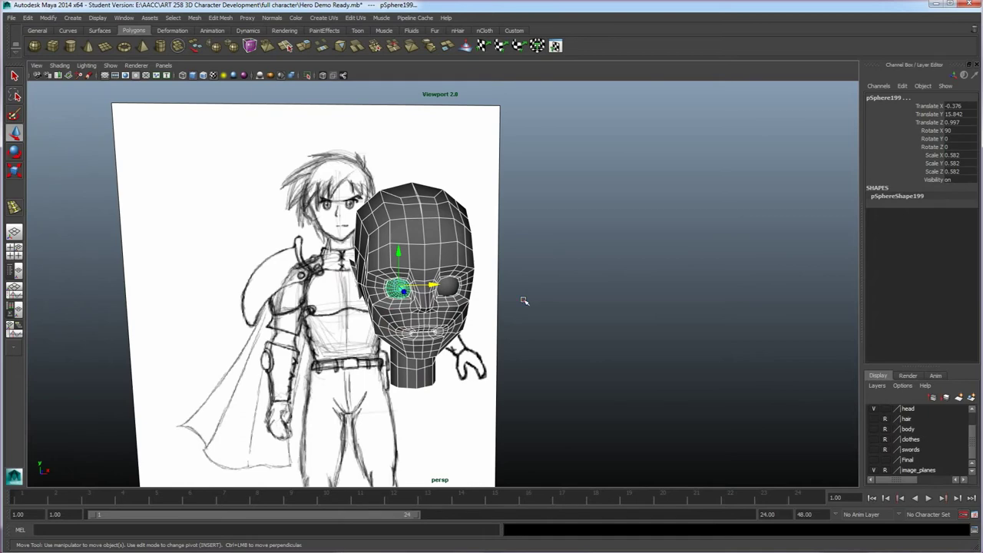
pyautogui.click(516, 297)
pyautogui.moveTo(320, 186); pyautogui.dragTo(393, 316)
pyautogui.moveTo(366, 321)
pyautogui.keyDown('alt'); pyautogui.mouseDown()
pyautogui.moveTo(384, 313)
pyautogui.moveTo(474, 327)
pyautogui.moveTo(457, 347)
pyautogui.moveTo(417, 279)
pyautogui.moveTo(474, 287)
pyautogui.mouseUp(); pyautogui.keyUp('alt')
pyautogui.press('Delete')
# - Switch the remaining head half to edge selection for work on the mouth opening
pyautogui.scroll(3, 473, 327)
pyautogui.scroll(3, 457, 347)
pyautogui.moveTo(474, 288); pyautogui.dragTo(470, 299, button='right')
pyautogui.keyDown('alt'); pyautogui.moveTo(470, 299); pyautogui.dragTo(518, 320); pyautogui.keyUp('alt')
pyautogui.scroll(4, 517, 321)
pyautogui.keyDown('alt'); pyautogui.moveTo(517, 320); pyautogui.dragTo(425, 285, button='middle'); pyautogui.keyUp('alt')
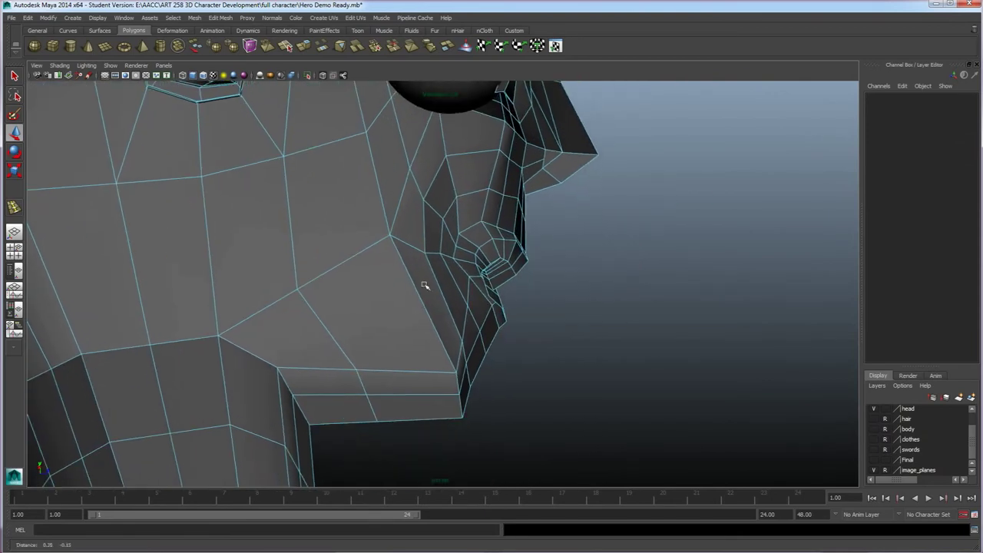
pyautogui.keyDown('alt'); pyautogui.moveTo(425, 285); pyautogui.dragTo(494, 294); pyautogui.keyUp('alt')
pyautogui.scroll(4, 494, 294)
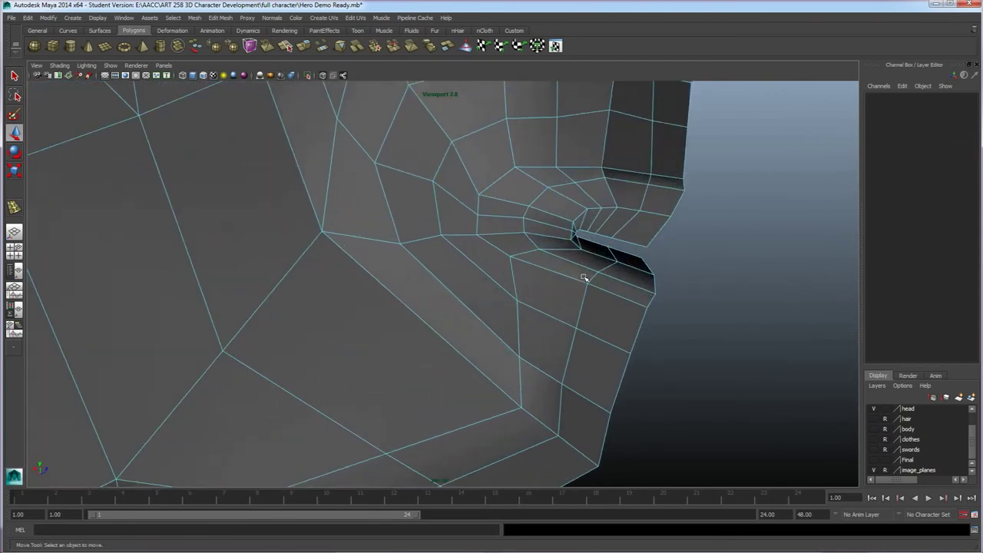
# - Select the edge loop around the inner lips and remove the unwanted edges from the selection
pyautogui.click(631, 243)
pyautogui.keyDown('alt'); pyautogui.moveTo(680, 173); pyautogui.dragTo(432, 266, button='right'); pyautogui.keyUp('alt')
pyautogui.keyDown('alt'); pyautogui.moveTo(375, 247); pyautogui.dragTo(520, 280, button='right'); pyautogui.keyUp('alt')
pyautogui.click(631, 286)
pyautogui.scroll(3, 619, 264)
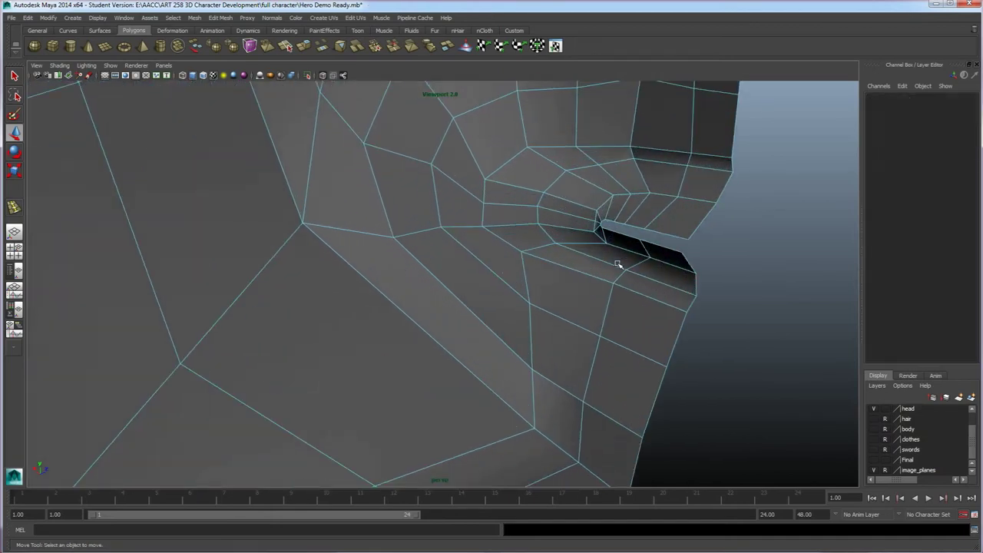
pyautogui.doubleClick(608, 231)
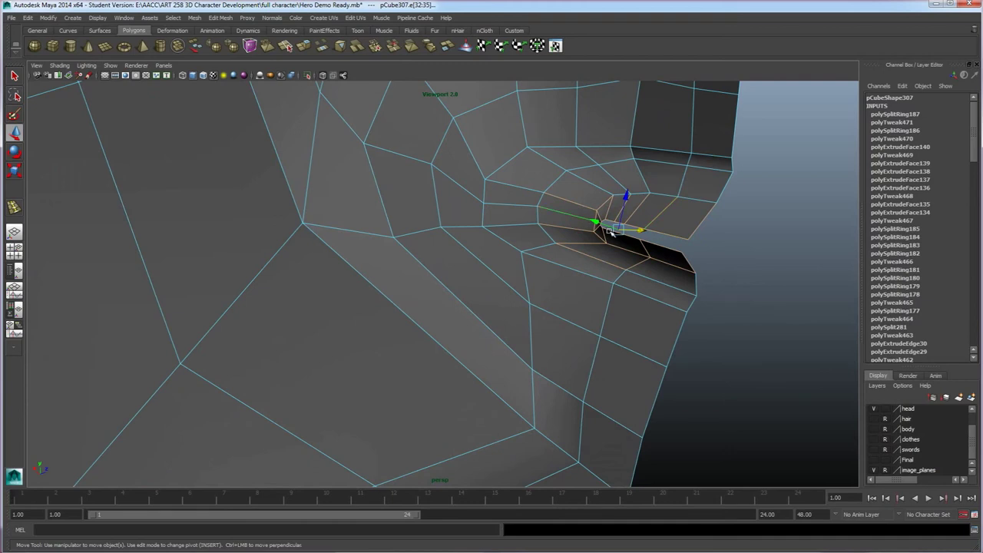
pyautogui.keyDown('ctrl'); pyautogui.moveTo(588, 158); pyautogui.dragTo(723, 212); pyautogui.keyUp('ctrl')
pyautogui.keyDown('ctrl'); pyautogui.moveTo(566, 266); pyautogui.dragTo(580, 270); pyautogui.keyUp('ctrl')
pyautogui.keyDown('ctrl'); pyautogui.moveTo(732, 299); pyautogui.dragTo(596, 252); pyautogui.keyUp('ctrl')
pyautogui.moveTo(622, 281); pyautogui.dragTo(577, 238)
# - Extrude the selected inner lip edges and push them back into the head by 0.125 along world Z
pyautogui.scroll(-3, 658, 264)
pyautogui.scroll(2, 583, 286)
pyautogui.keyDown('alt'); pyautogui.moveTo(581, 296); pyautogui.dragTo(618, 220); pyautogui.keyUp('alt')
pyautogui.keyDown('alt'); pyautogui.moveTo(626, 273); pyautogui.dragTo(576, 339); pyautogui.keyUp('alt')
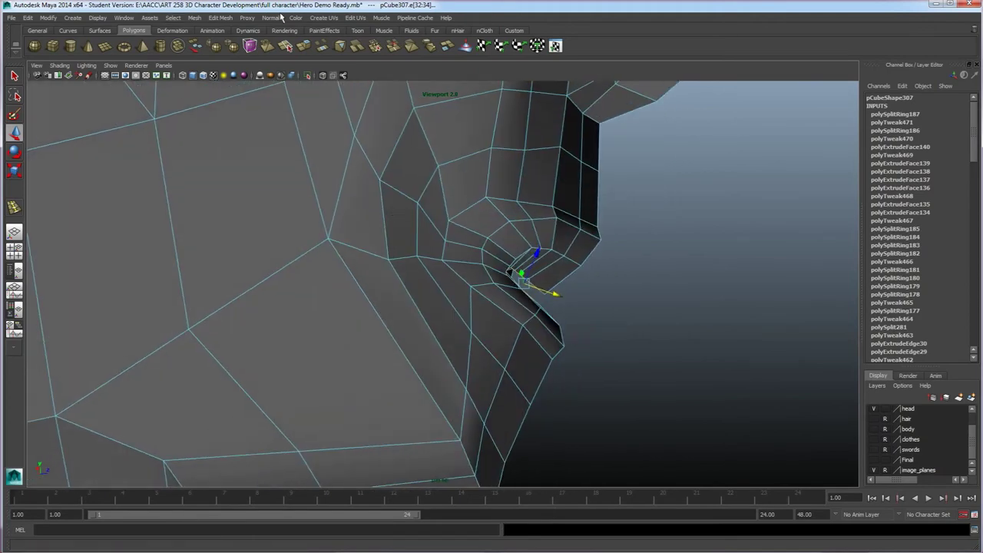
pyautogui.click(303, 47)
pyautogui.keyDown('alt'); pyautogui.moveTo(462, 315); pyautogui.dragTo(476, 299); pyautogui.keyUp('alt')
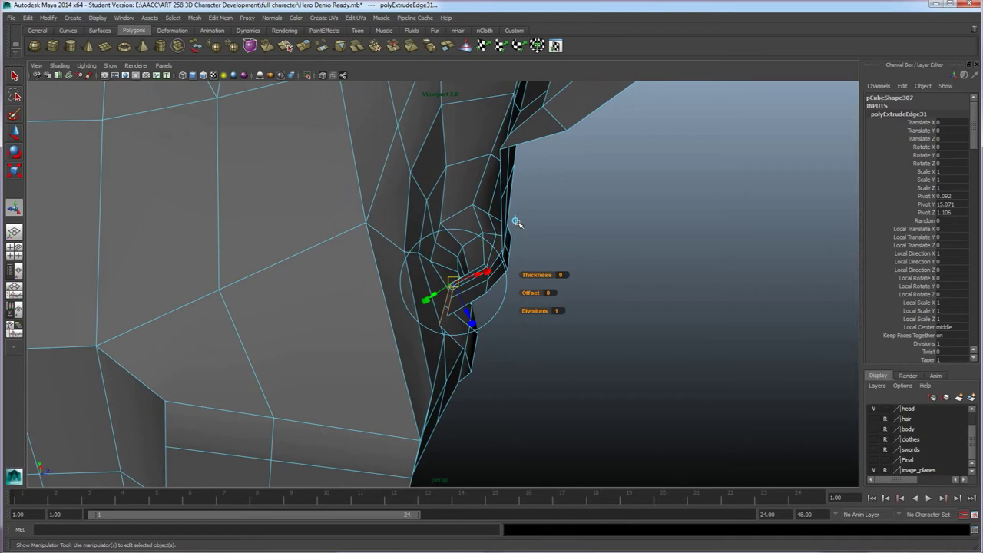
pyautogui.click(516, 220)
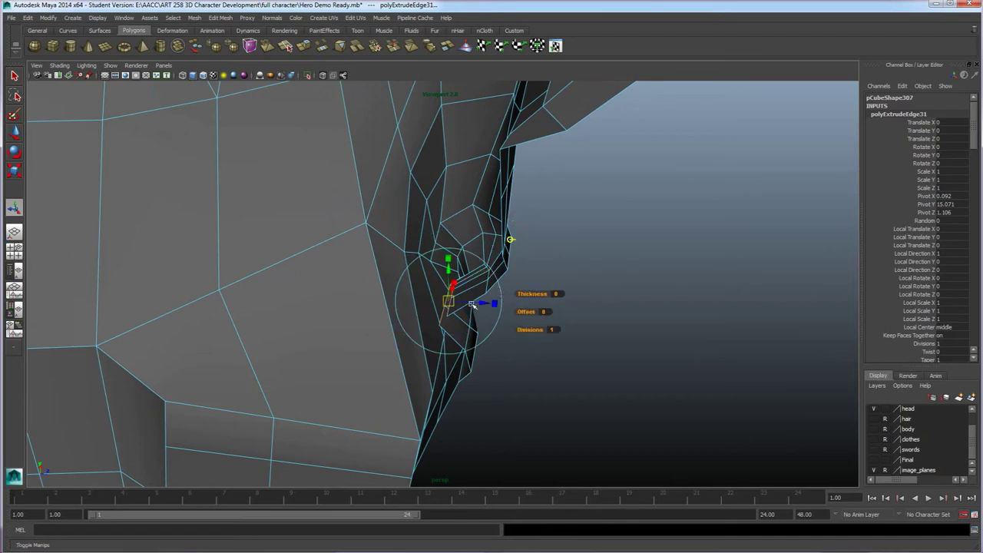
pyautogui.moveTo(483, 305); pyautogui.dragTo(423, 305)
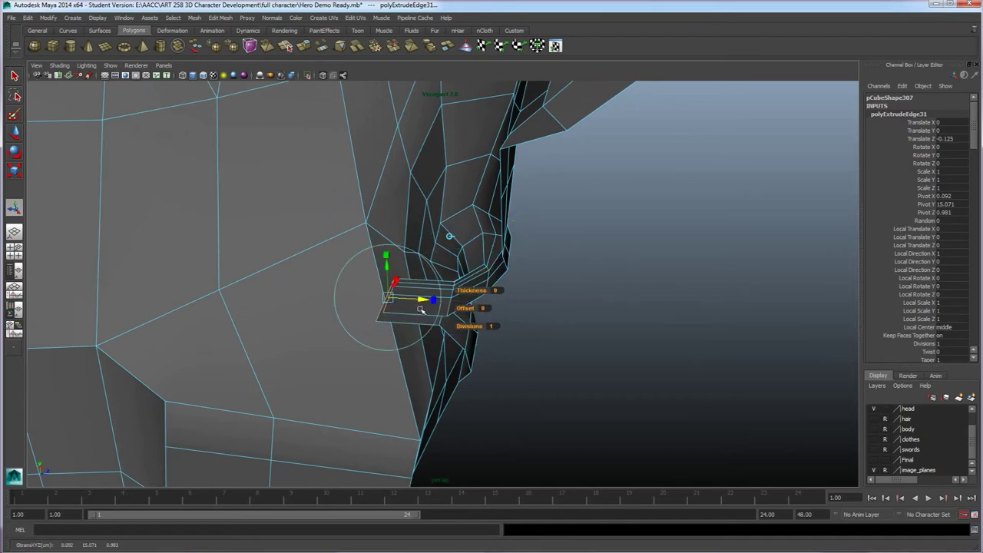
# - Scale the extruded lip edges vertically and move them deeper into the head
pyautogui.press('r')
pyautogui.keyDown('alt'); pyautogui.moveTo(413, 339); pyautogui.dragTo(504, 97); pyautogui.keyUp('alt')
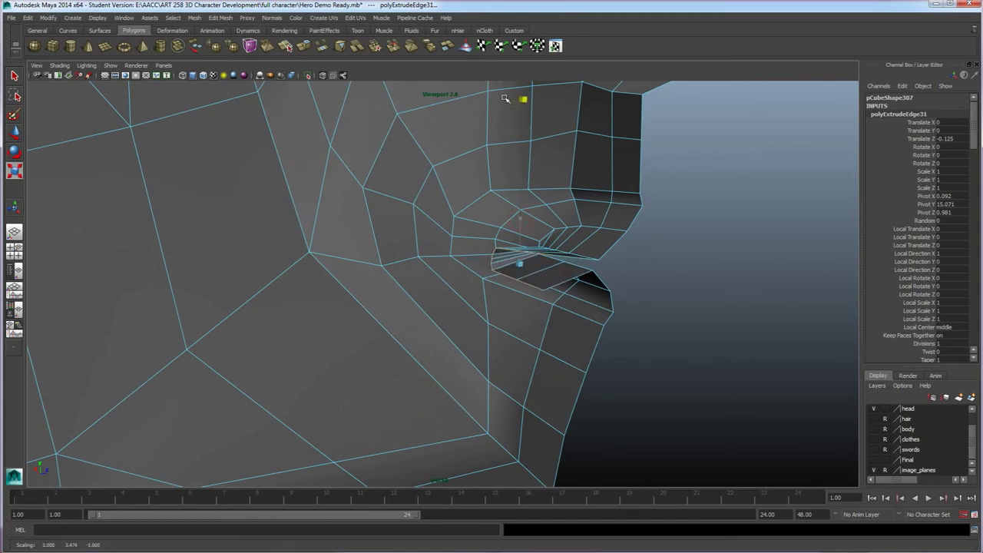
pyautogui.keyDown('alt'); pyautogui.moveTo(520, 136); pyautogui.dragTo(242, 270); pyautogui.keyUp('alt')
pyautogui.press('w')
pyautogui.scroll(-5, 237, 272)
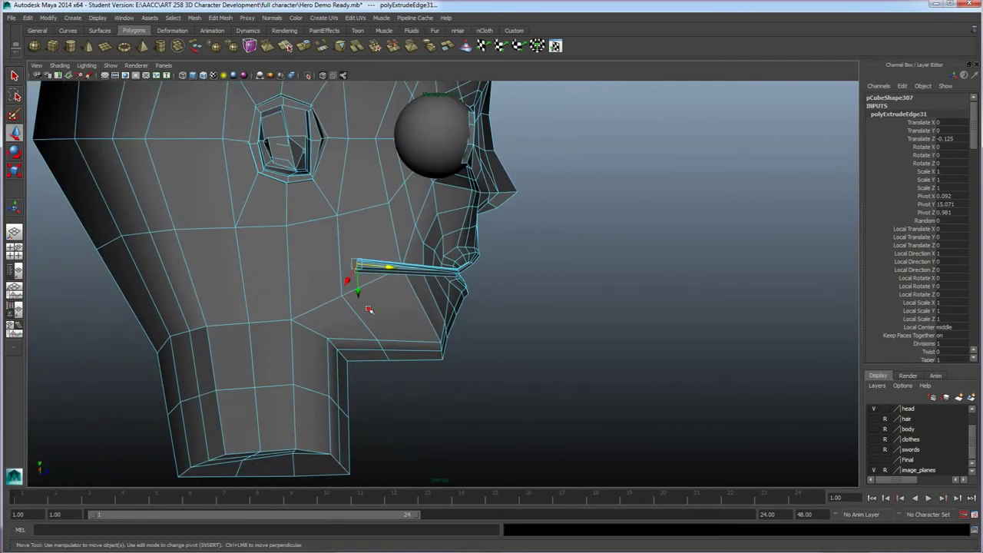
# - Enlarge the back edges of the mouth cavity vertically so the cavity flares open behind the lips
pyautogui.keyDown('alt'); pyautogui.moveTo(369, 310); pyautogui.dragTo(391, 305); pyautogui.keyUp('alt')
pyautogui.press('r')
pyautogui.moveTo(374, 230); pyautogui.dragTo(373, 192)
pyautogui.keyDown('alt'); pyautogui.moveTo(408, 338); pyautogui.dragTo(437, 348); pyautogui.keyUp('alt')
pyautogui.scroll(4, 436, 348)
pyautogui.keyDown('alt'); pyautogui.moveTo(384, 302); pyautogui.dragTo(542, 296); pyautogui.keyUp('alt')
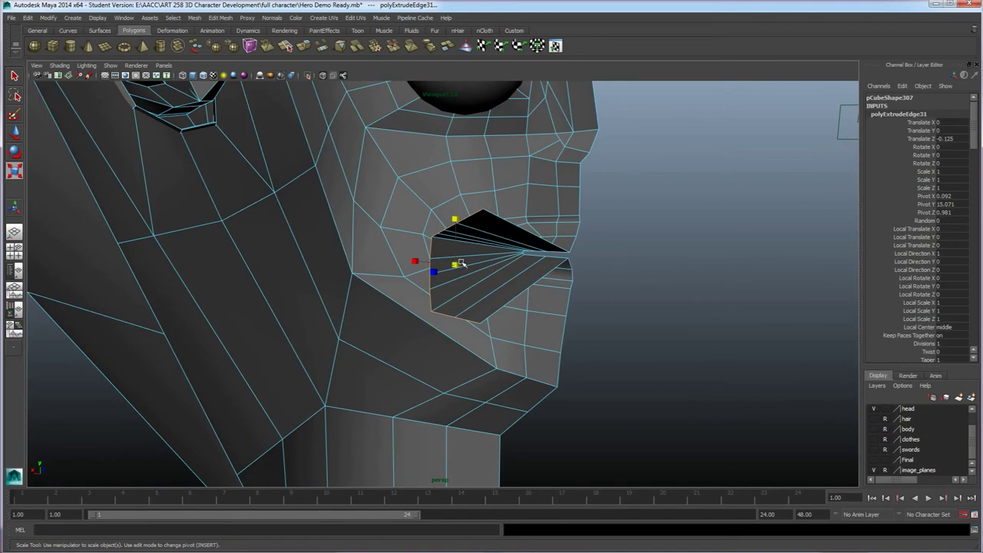
# - Begin an Append to Polygon on the head mesh from the upper border edge at the back of the mouth cavity
pyautogui.click(499, 253)
pyautogui.moveTo(497, 252); pyautogui.dragTo(506, 246, button='right')
pyautogui.click(421, 151)
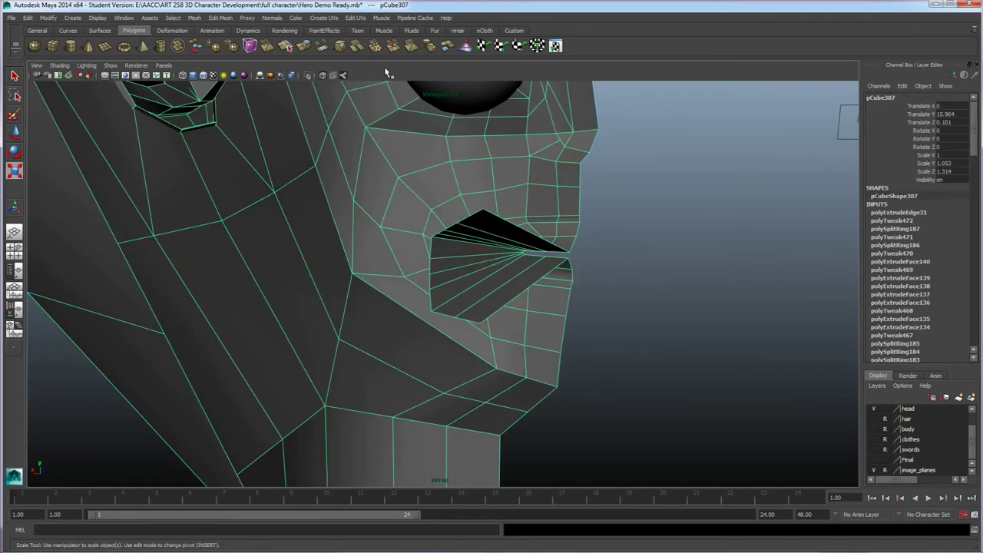
pyautogui.click(231, 18)
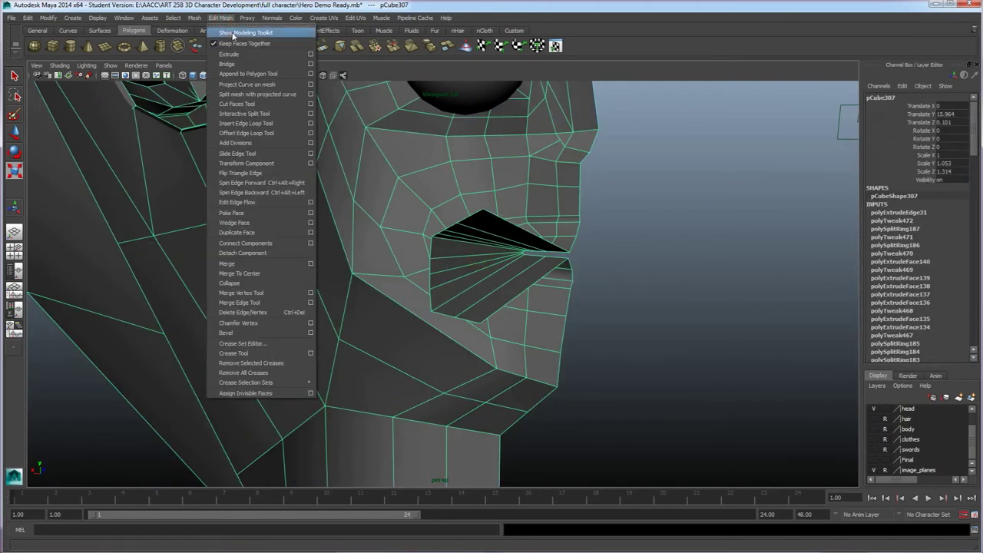
pyautogui.click(259, 76)
pyautogui.scroll(3, 509, 290)
pyautogui.moveTo(509, 289)
pyautogui.keyDown('alt'); pyautogui.mouseDown()
pyautogui.moveTo(520, 302)
pyautogui.moveTo(515, 290)
pyautogui.mouseUp(); pyautogui.keyUp('alt')
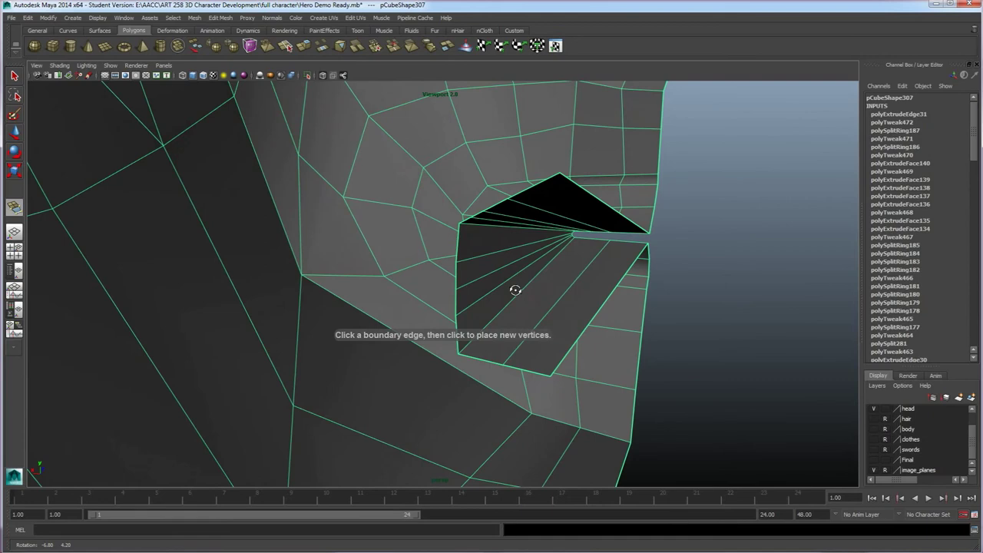
pyautogui.click(540, 184)
pyautogui.keyDown('alt'); pyautogui.moveTo(536, 220); pyautogui.dragTo(541, 221); pyautogui.keyUp('alt')
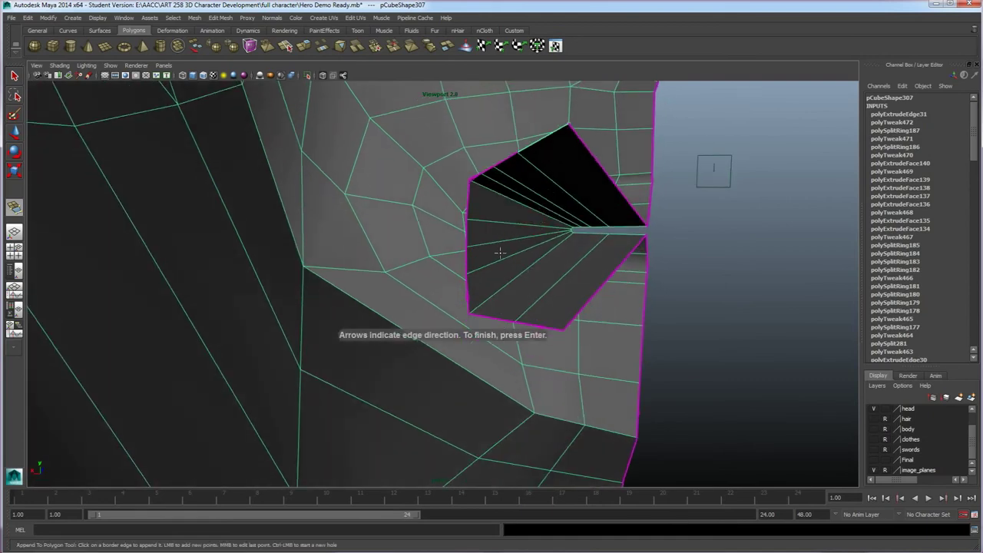
pyautogui.scroll(5, 500, 252)
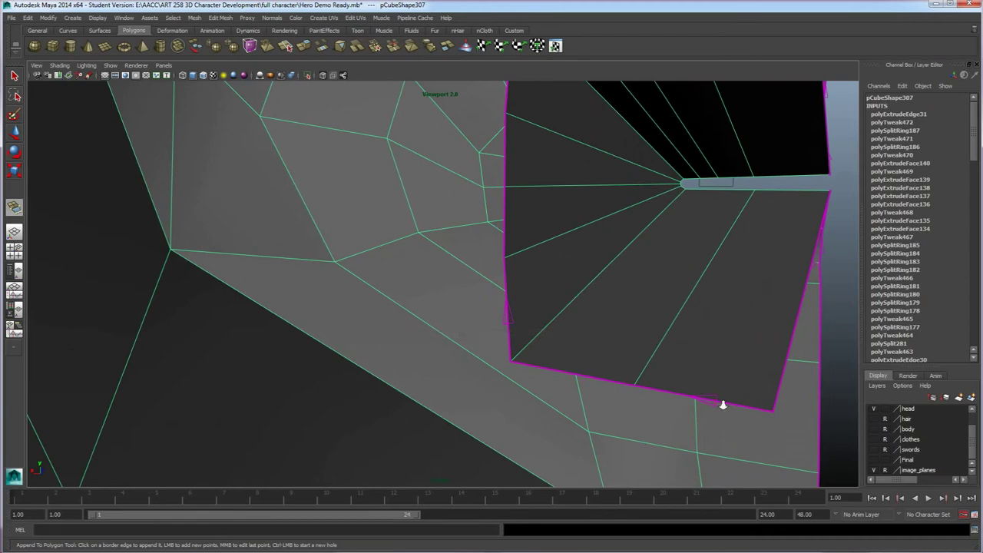
pyautogui.scroll(3, 774, 427)
pyautogui.scroll(-2, 792, 439)
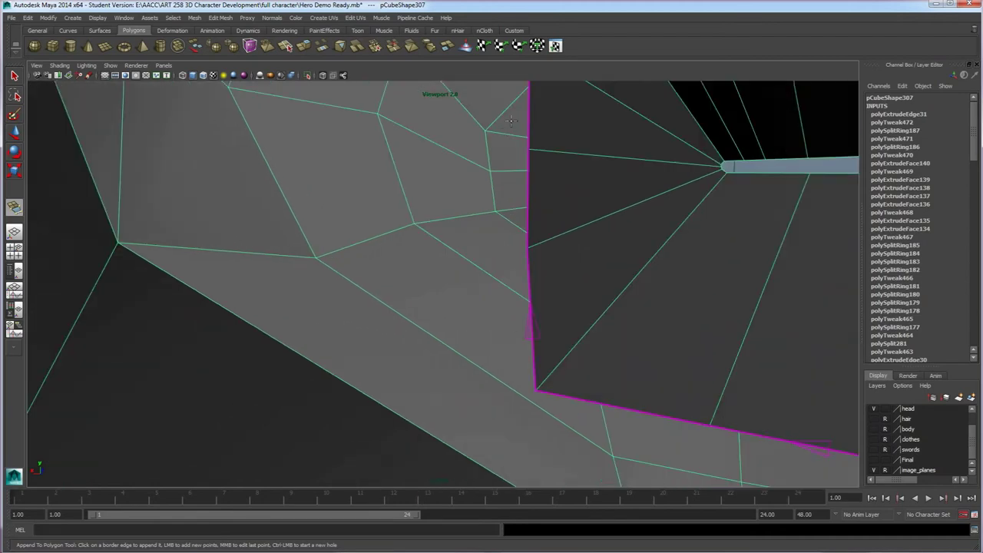
pyautogui.scroll(-5, 511, 121)
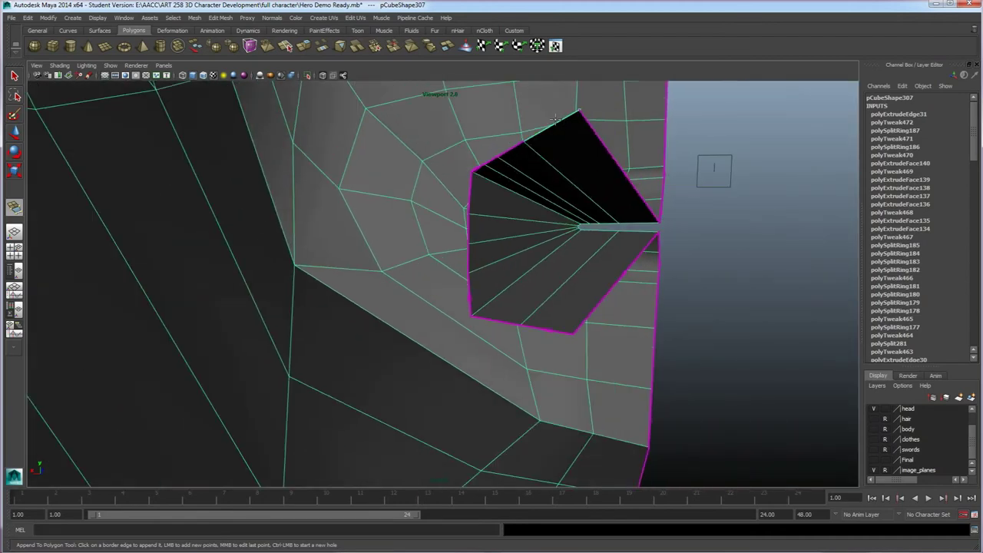
# - Append a polygon across the lower, outer and upper border edges to close the back of the mouth cavity
pyautogui.click(551, 329)
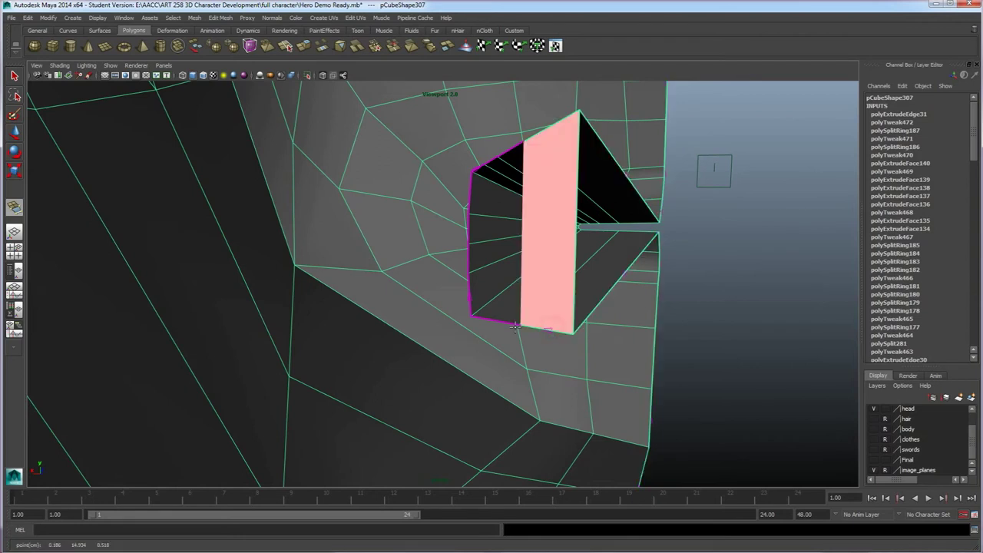
pyautogui.click(498, 320)
pyautogui.click(468, 289)
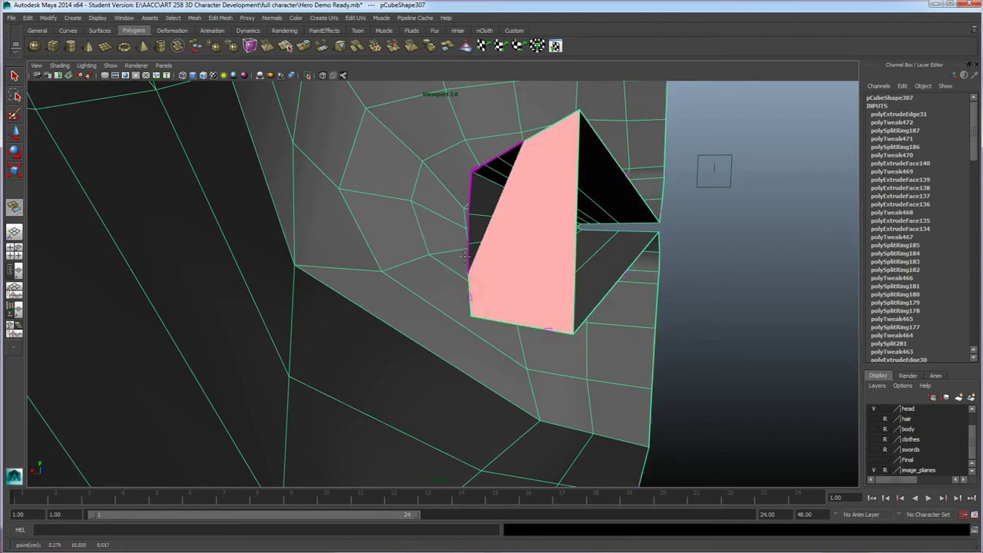
pyautogui.click(468, 254)
pyautogui.keyDown('alt'); pyautogui.moveTo(474, 226); pyautogui.dragTo(484, 228); pyautogui.keyUp('alt')
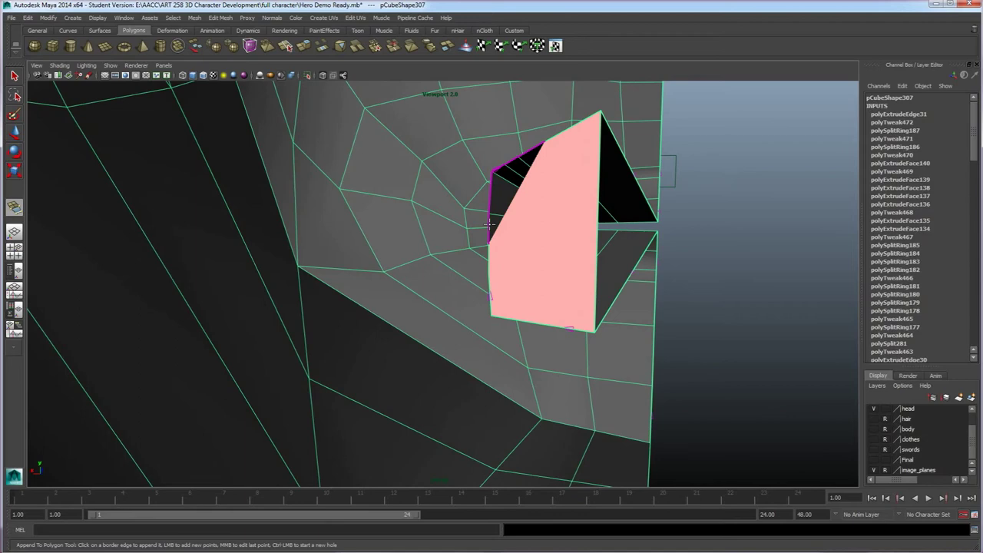
pyautogui.click(493, 198)
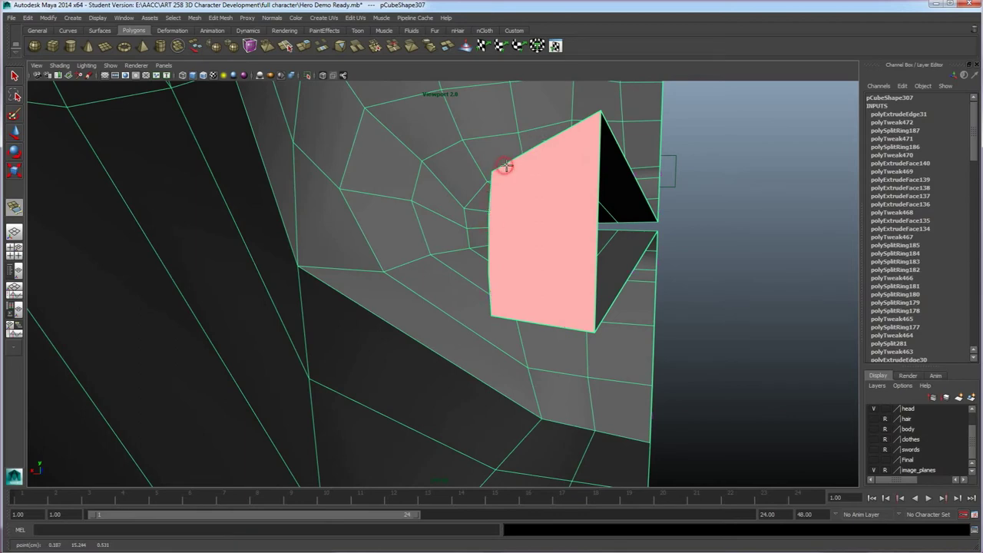
pyautogui.press('Return')
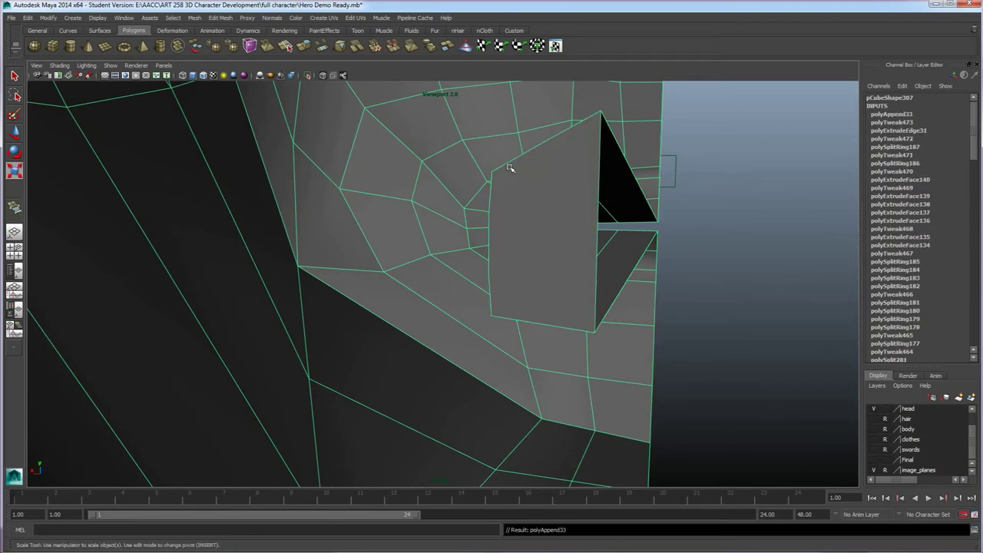
# - Split the cavity's new back face with three crosswise edges running from its outer side vertices to the head's centerline side
pyautogui.keyDown('alt'); pyautogui.moveTo(510, 164); pyautogui.dragTo(399, 233); pyautogui.keyUp('alt')
pyautogui.keyDown('alt'); pyautogui.moveTo(365, 355); pyautogui.dragTo(485, 320); pyautogui.keyUp('alt')
pyautogui.click(286, 48)
pyautogui.click(410, 298)
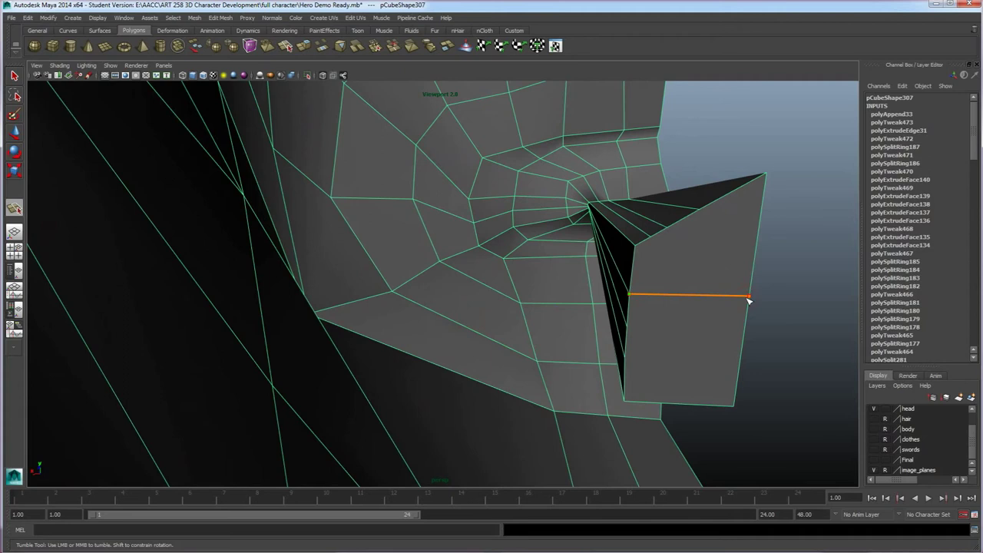
pyautogui.press('r')
pyautogui.press('y')
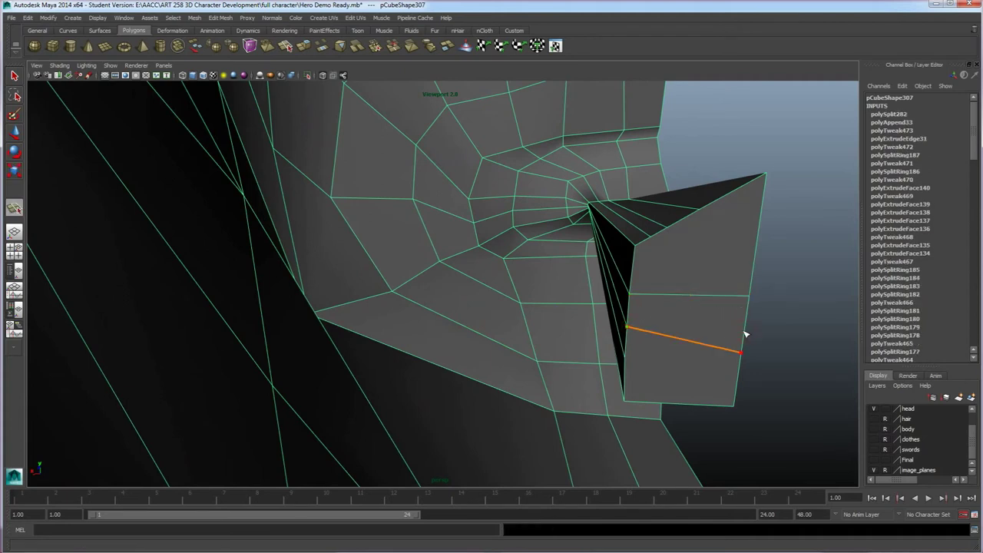
pyautogui.press('Return')
pyautogui.press('r')
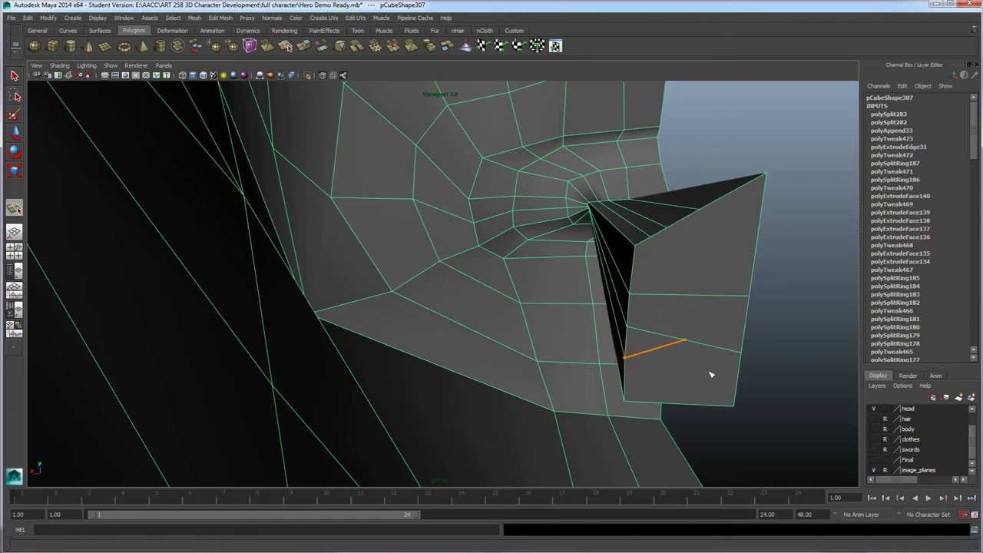
pyautogui.press('Return')
pyautogui.press('r')
# - Split the cavity's back face vertically from its lower edge up to its upper edge, crossing the crosswise edges
pyautogui.keyDown('alt'); pyautogui.moveTo(684, 325); pyautogui.dragTo(632, 303); pyautogui.keyUp('alt')
pyautogui.press('y')
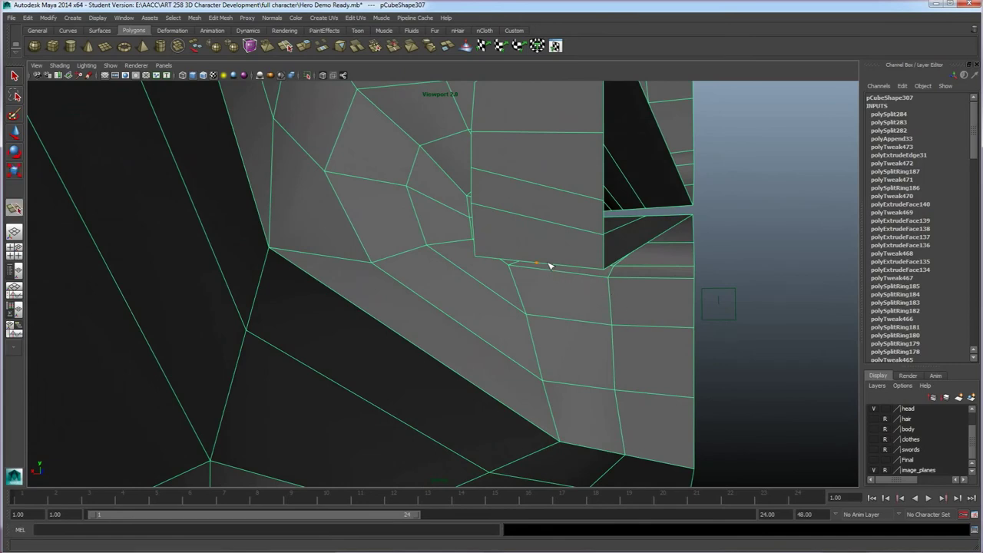
pyautogui.keyDown('alt'); pyautogui.moveTo(570, 213); pyautogui.dragTo(588, 240); pyautogui.keyUp('alt')
pyautogui.moveTo(640, 276); pyautogui.dragTo(569, 347)
pyautogui.press('Return')
# - Reposition the vertex at the upper outer corner of the mouth cavity's back wall
pyautogui.scroll(5, 648, 294)
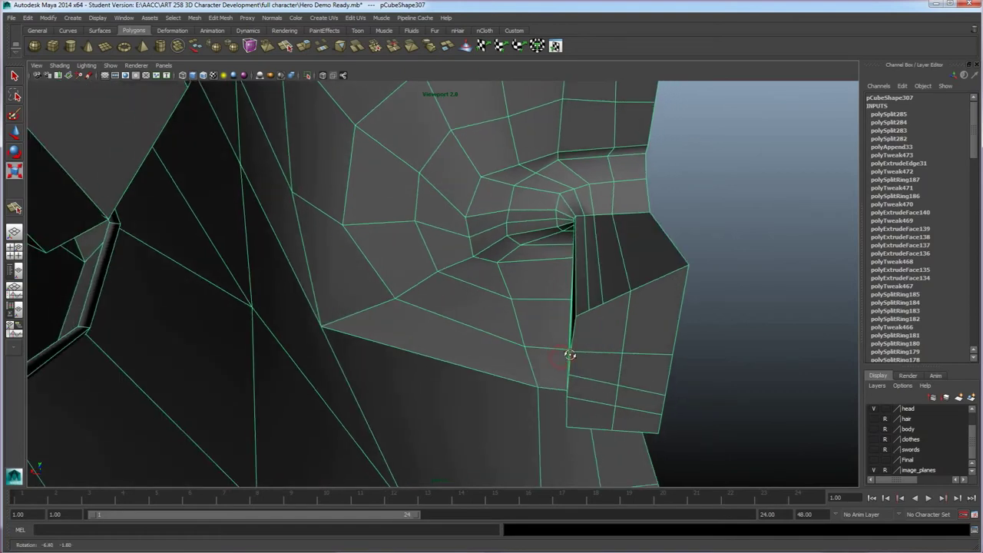
pyautogui.moveTo(575, 321)
pyautogui.mouseDown(button='right')
pyautogui.moveTo(566, 329)
pyautogui.moveTo(570, 319)
pyautogui.mouseUp(button='right')
pyautogui.click(578, 315)
pyautogui.keyDown('alt'); pyautogui.moveTo(584, 322); pyautogui.dragTo(576, 322); pyautogui.keyUp('alt')
pyautogui.click(564, 317)
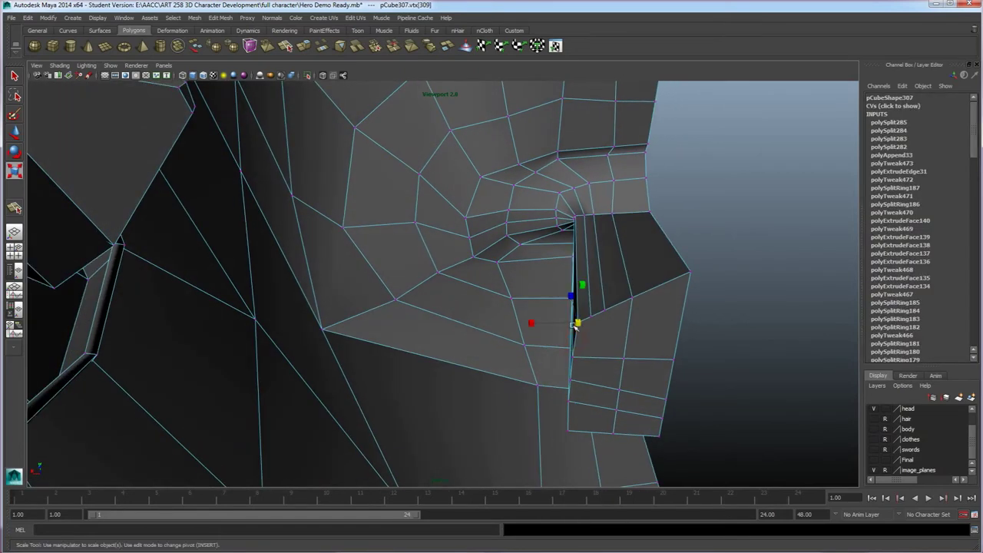
pyautogui.press('w')
pyautogui.moveTo(619, 340); pyautogui.dragTo(592, 340)
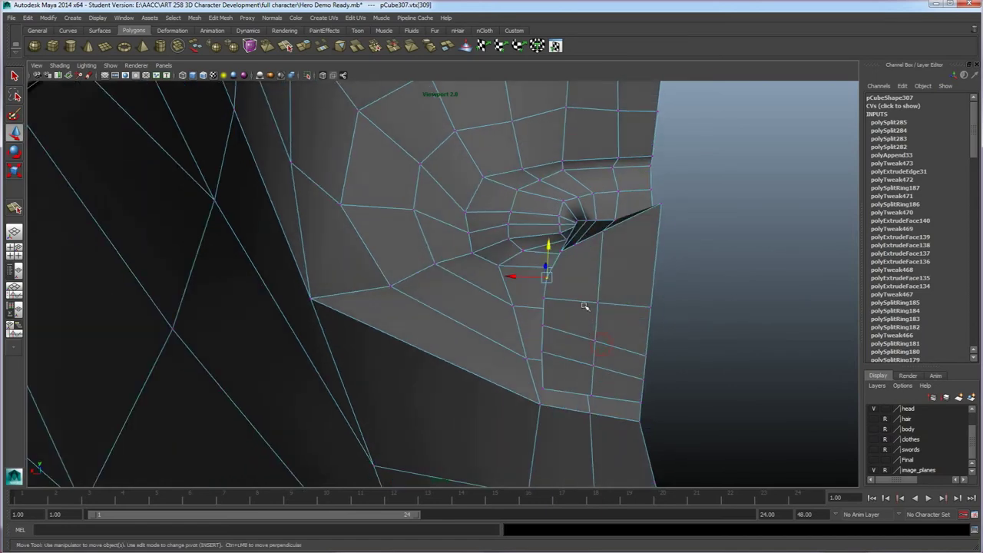
# - Raise the neighboring upper vertices of the cavity's back wall to flatten its top and round the outer corner
pyautogui.click(572, 246)
pyautogui.click(574, 236)
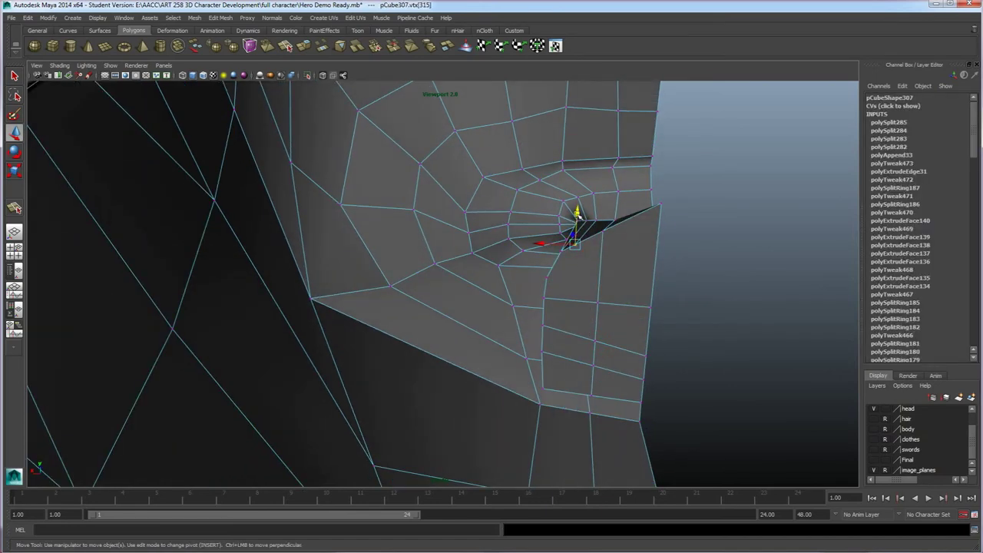
pyautogui.click(606, 232)
pyautogui.moveTo(606, 203); pyautogui.dragTo(604, 175)
pyautogui.hotkey('ctrl', 'z')
pyautogui.hotkey('ctrl', 'z')
pyautogui.hotkey('ctrl', 'z')
pyautogui.hotkey('ctrl', 'z')
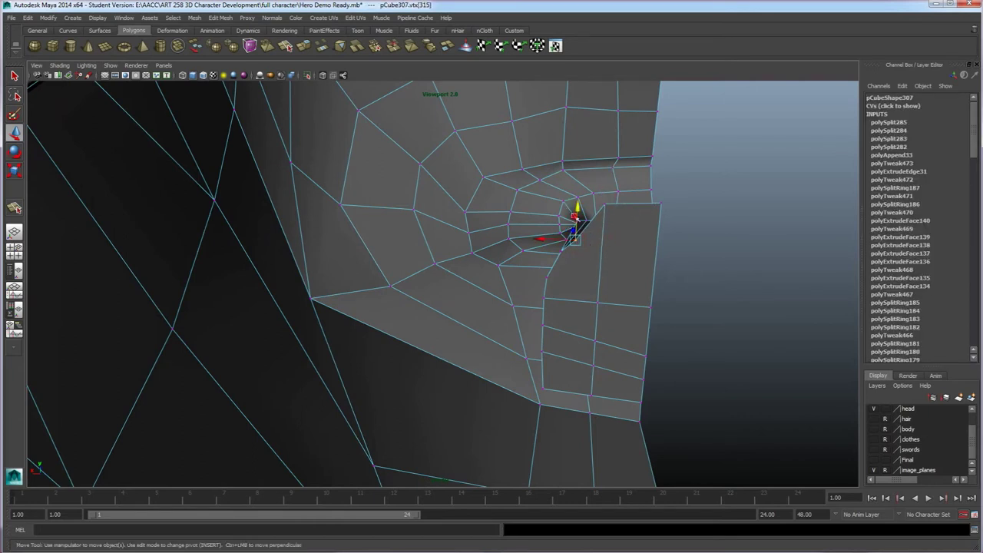
pyautogui.moveTo(578, 204); pyautogui.dragTo(577, 191)
# - Split the upper part of the cavity's back wall with two more crosswise edges ending at the centerline side
pyautogui.keyDown('alt'); pyautogui.moveTo(586, 263); pyautogui.dragTo(576, 224); pyautogui.keyUp('alt')
pyautogui.click(289, 45)
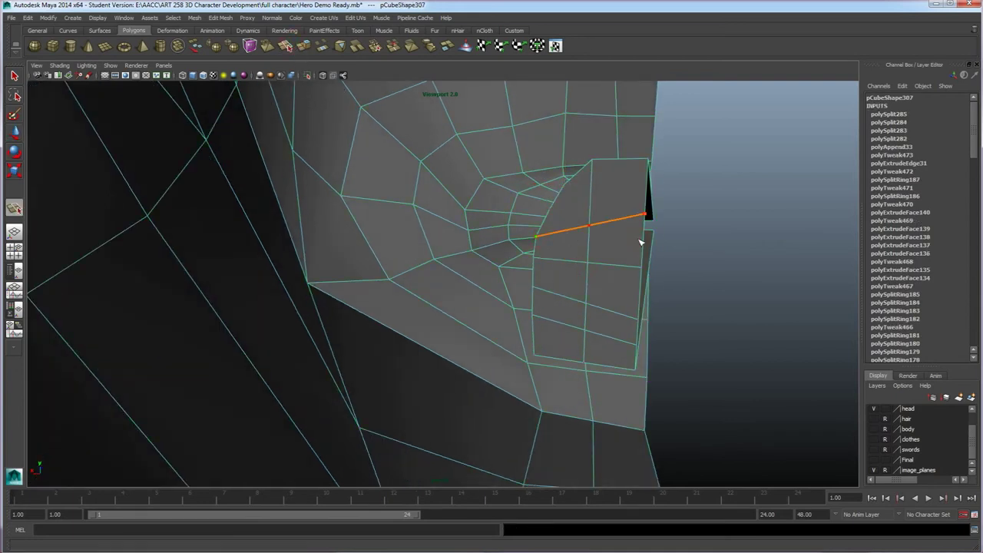
pyautogui.press('Return')
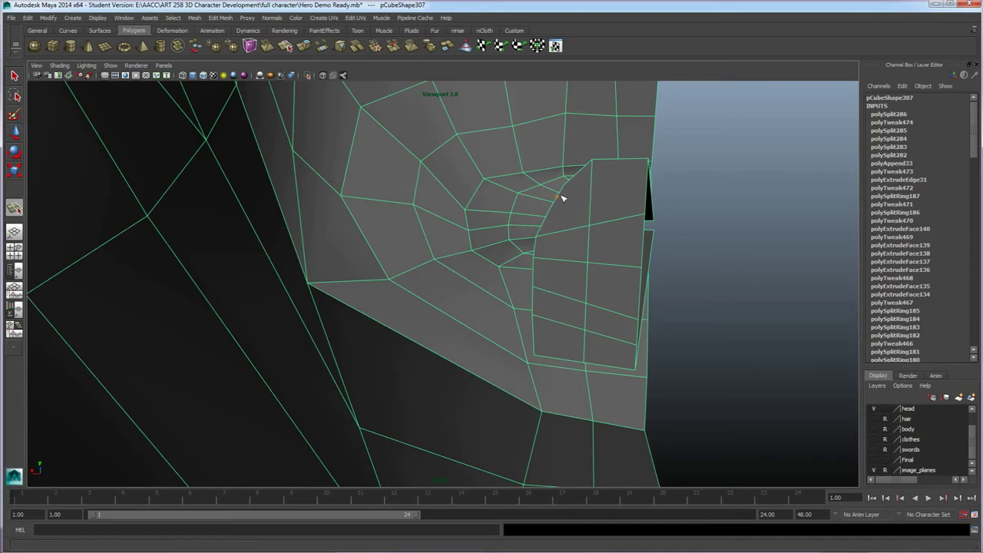
pyautogui.press('w')
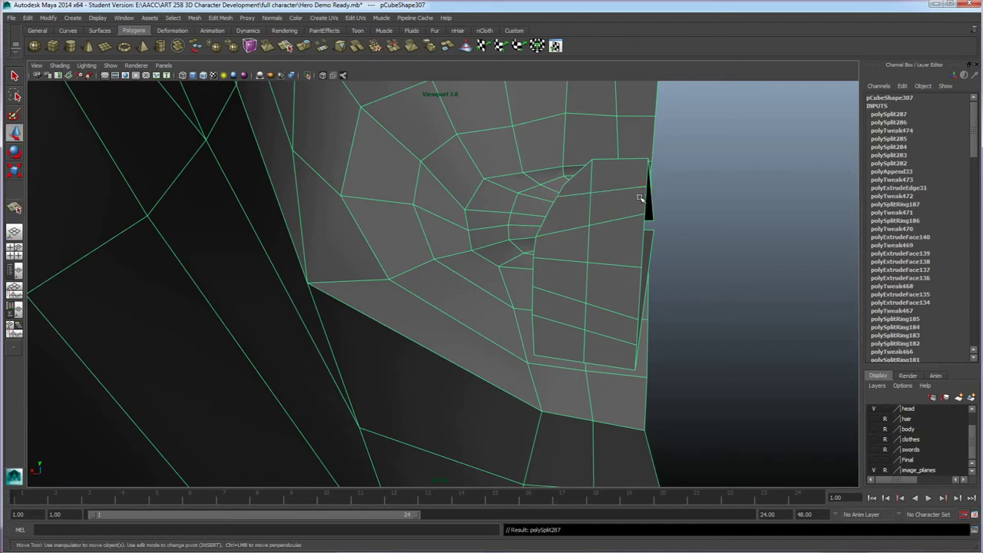
# - Raise a vertex on the rounded upper outer rim of the cavity's back wall to smooth the curve
pyautogui.keyDown('alt'); pyautogui.moveTo(618, 215); pyautogui.dragTo(633, 252); pyautogui.keyUp('alt')
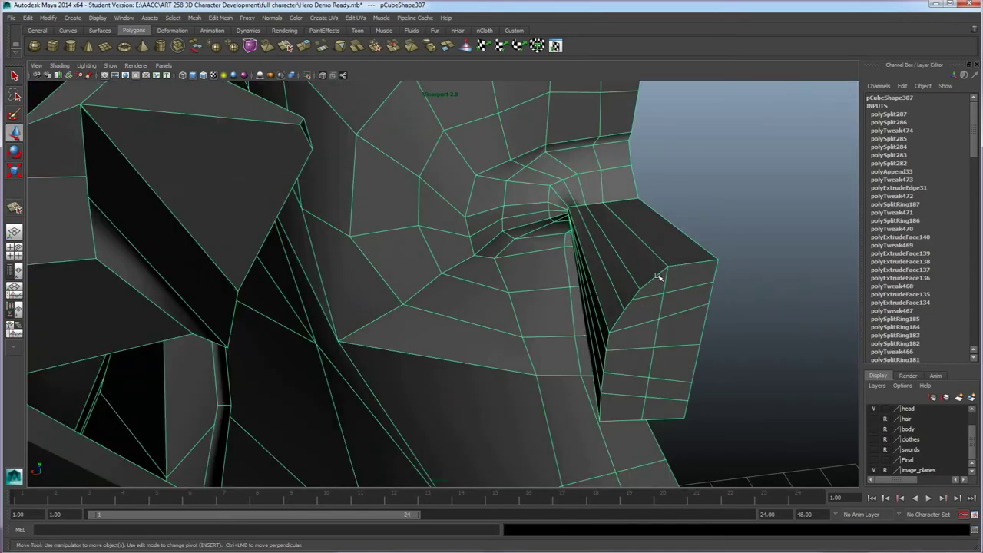
pyautogui.moveTo(649, 285); pyautogui.dragTo(622, 284, button='right')
pyautogui.click(641, 286)
pyautogui.moveTo(646, 272); pyautogui.dragTo(642, 261)
pyautogui.click(765, 301)
# - Push the inner vertices of the cavity's back wall backward along Z so the back of the mouth bulges outward
pyautogui.keyDown('alt'); pyautogui.moveTo(674, 299); pyautogui.dragTo(315, 220); pyautogui.keyUp('alt')
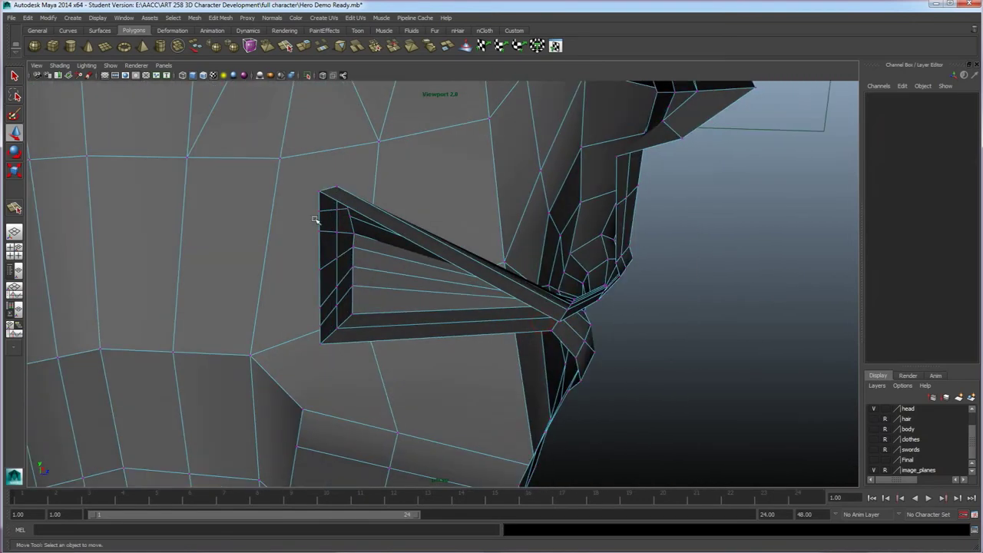
pyautogui.moveTo(354, 298); pyautogui.dragTo(348, 290)
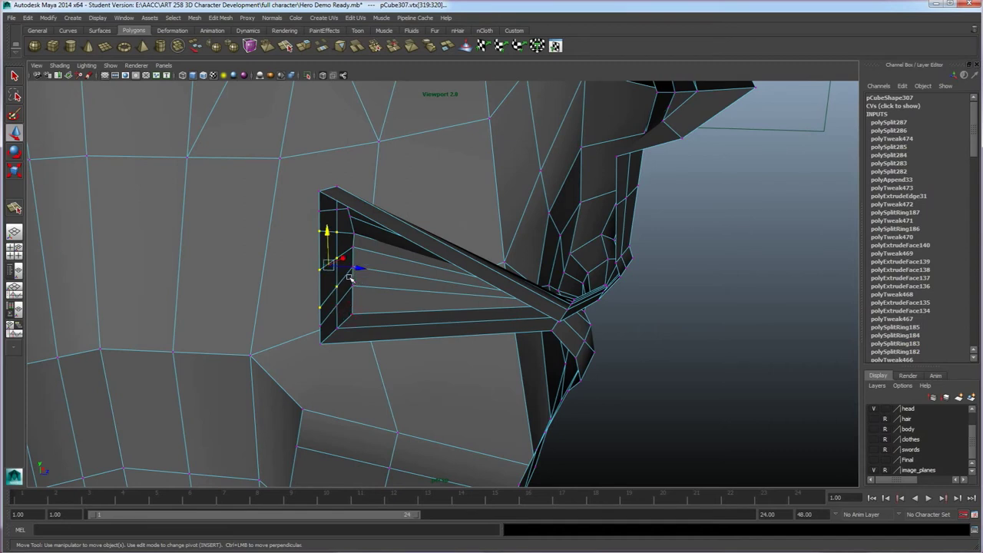
pyautogui.moveTo(358, 266); pyautogui.dragTo(325, 264)
pyautogui.moveTo(311, 204); pyautogui.dragTo(348, 211)
pyautogui.moveTo(312, 302); pyautogui.dragTo(354, 319)
pyautogui.click(637, 323)
# - Try to insert an edge loop around the mouth cavity's walls between the lips and the back wall
pyautogui.keyDown('alt'); pyautogui.moveTo(645, 323); pyautogui.dragTo(643, 311); pyautogui.keyUp('alt')
pyautogui.keyDown('alt'); pyautogui.moveTo(365, 263); pyautogui.dragTo(466, 327); pyautogui.keyUp('alt')
pyautogui.moveTo(445, 334); pyautogui.dragTo(449, 328, button='right')
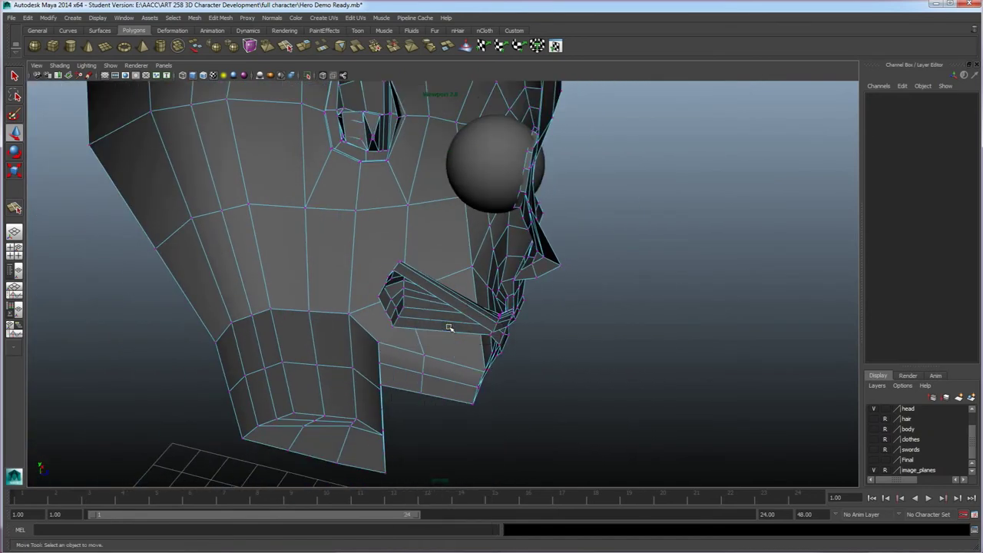
pyautogui.click(220, 17)
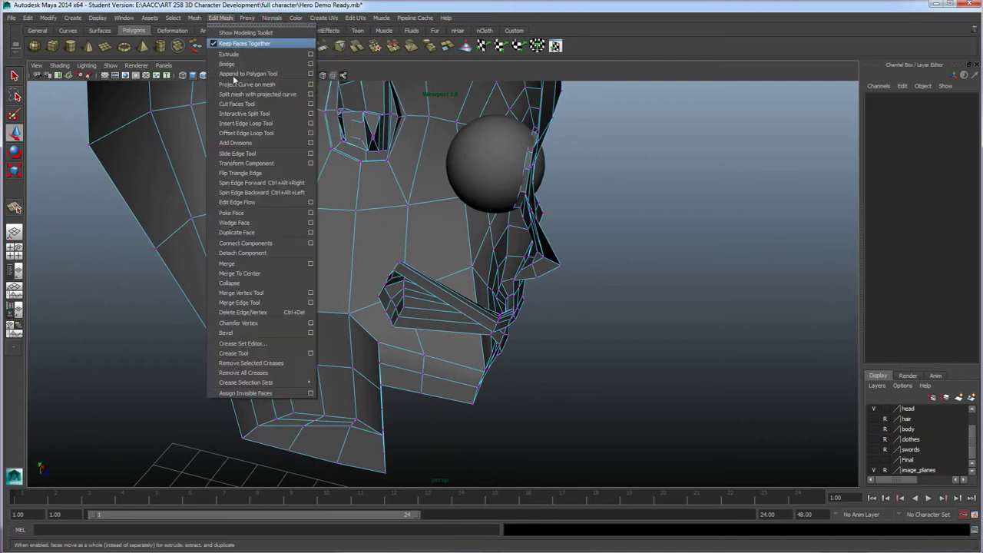
pyautogui.click(240, 124)
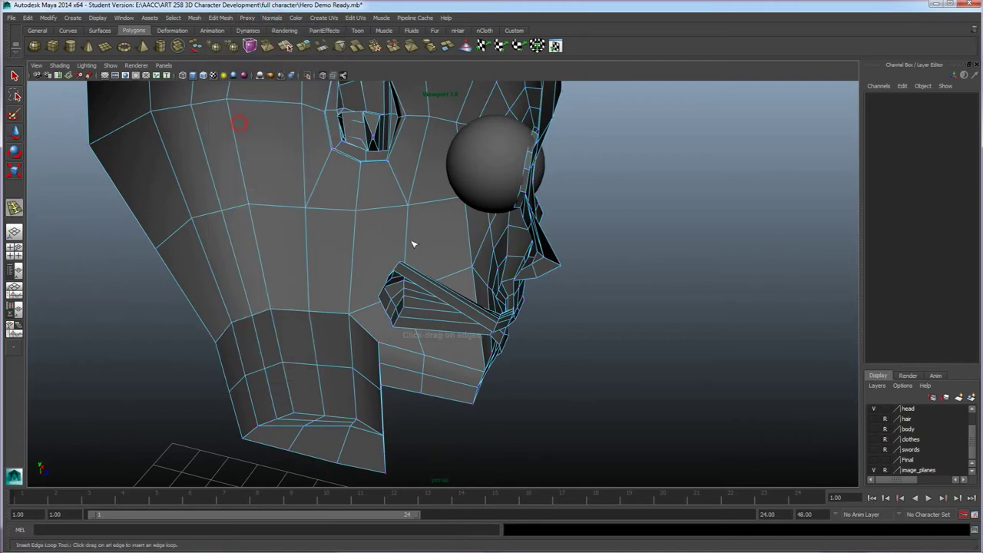
pyautogui.click(439, 303)
pyautogui.keyDown('alt'); pyautogui.moveTo(438, 304); pyautogui.dragTo(418, 221); pyautogui.keyUp('alt')
pyautogui.hotkey('ctrl', 'z')
# - Try inserting an edge loop partway along the cavity's outer side wall, and undo it
pyautogui.keyDown('alt'); pyautogui.moveTo(453, 257); pyautogui.dragTo(496, 318); pyautogui.keyUp('alt')
pyautogui.keyDown('alt'); pyautogui.moveTo(496, 318); pyautogui.dragTo(513, 325, button='right'); pyautogui.keyUp('alt')
pyautogui.moveTo(513, 325)
pyautogui.keyDown('alt'); pyautogui.mouseDown()
pyautogui.moveTo(561, 340)
pyautogui.moveTo(531, 326)
pyautogui.mouseUp(); pyautogui.keyUp('alt')
pyautogui.keyDown('alt'); pyautogui.moveTo(543, 319); pyautogui.dragTo(472, 341); pyautogui.keyUp('alt')
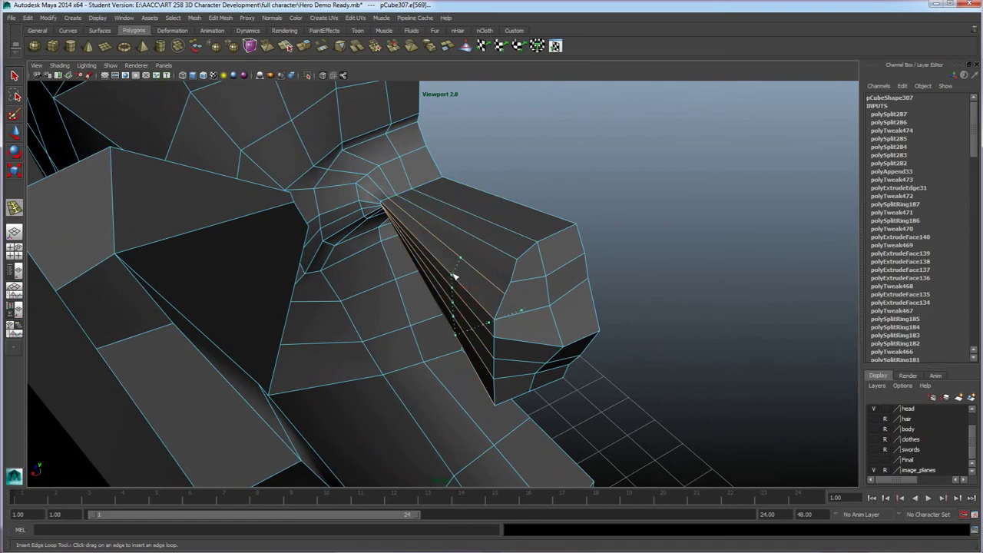
pyautogui.moveTo(453, 275); pyautogui.dragTo(455, 280)
pyautogui.hotkey('ctrl', 'z')
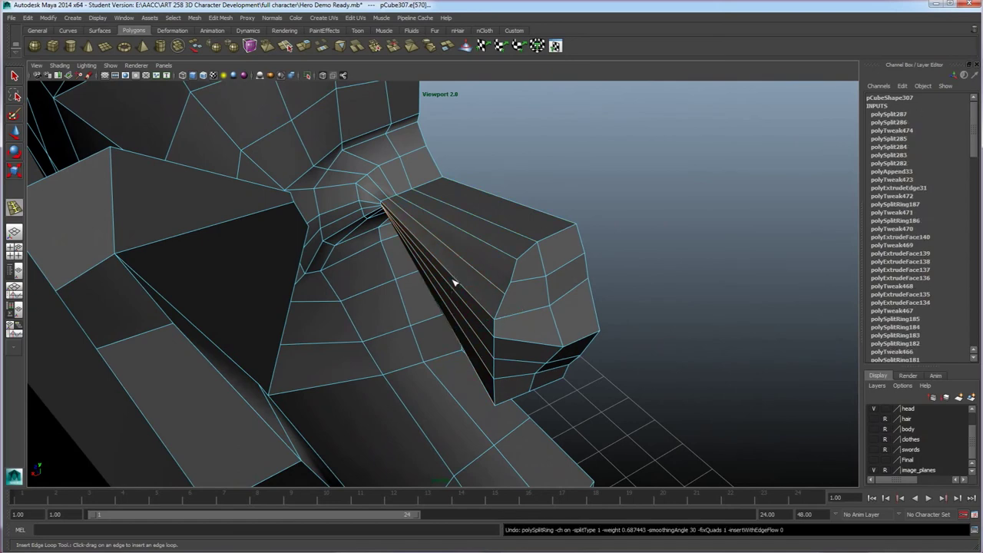
pyautogui.hotkey('ctrl', 'z')
# - Merge the stray vertex on the side rim of the cavity's back wall into the neighbouring vertex just below it
pyautogui.rightClick(480, 265)
pyautogui.moveTo(480, 265); pyautogui.dragTo(482, 275, button='right')
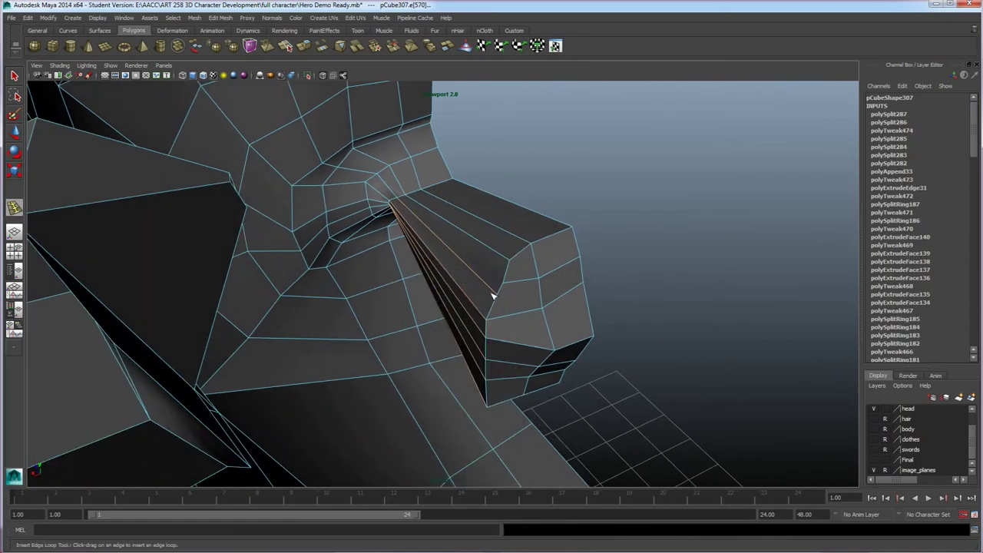
pyautogui.rightClick(499, 286)
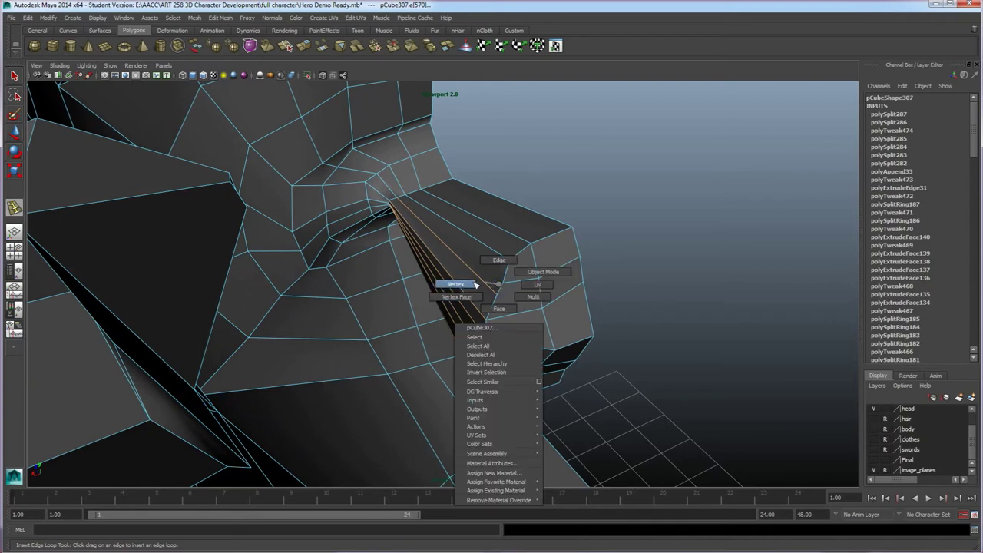
pyautogui.click(474, 285)
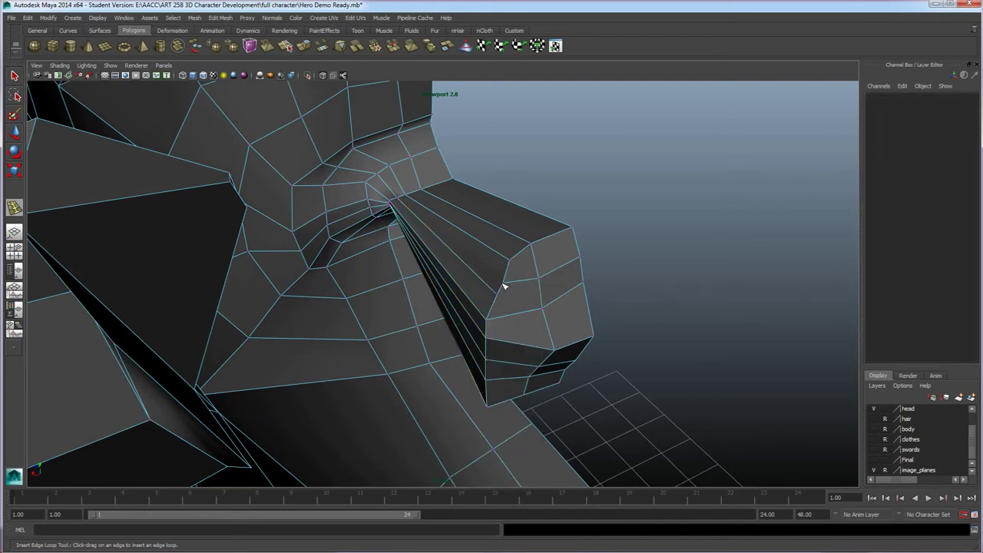
pyautogui.press('w')
pyautogui.click(503, 285)
pyautogui.keyDown('shift'); pyautogui.rightClick(503, 285); pyautogui.keyUp('shift')
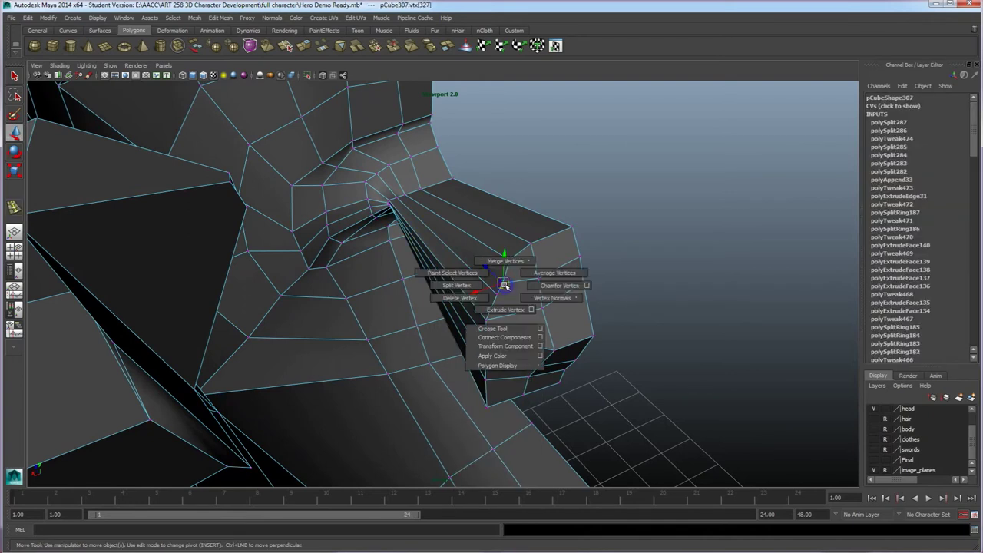
pyautogui.click(497, 269)
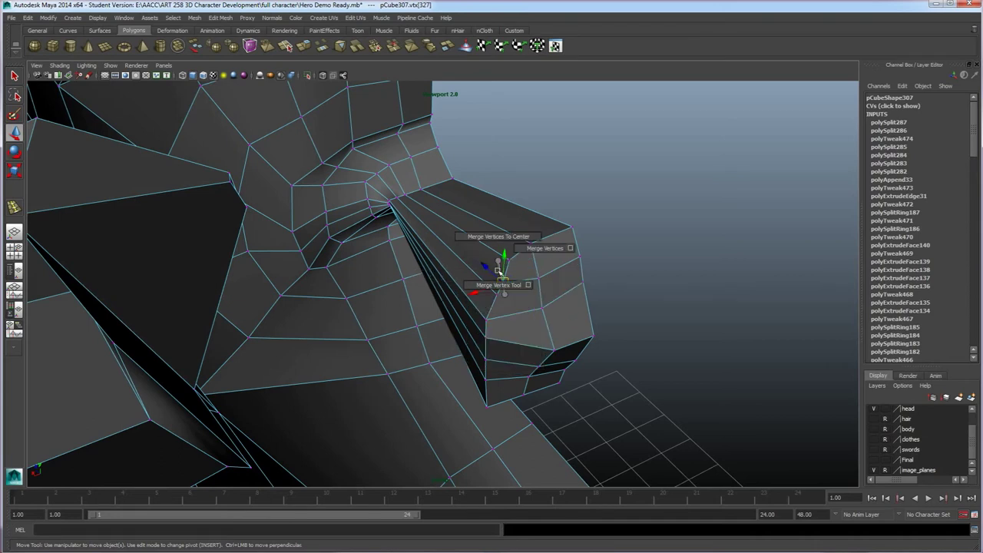
pyautogui.moveTo(500, 286); pyautogui.dragTo(498, 295)
pyautogui.press('w')
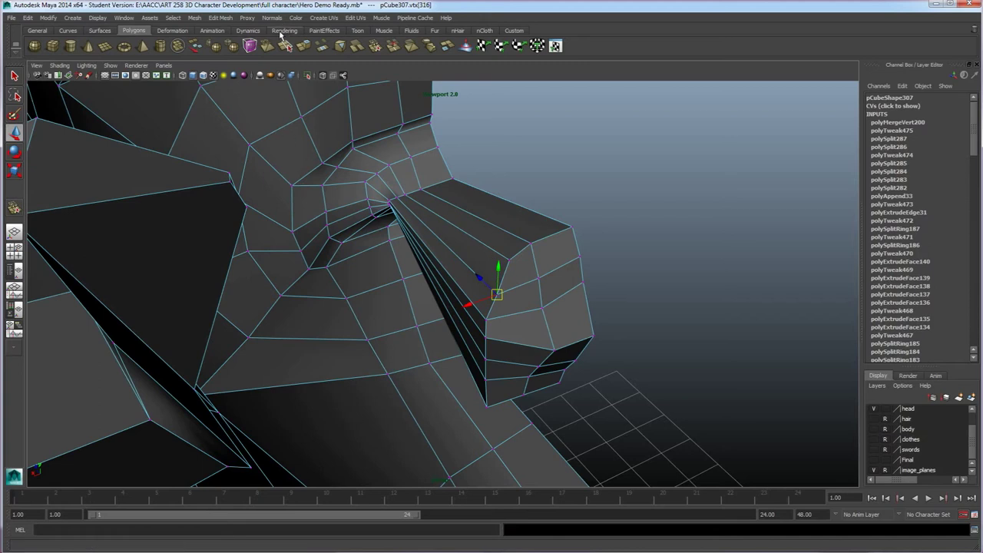
# - Insert two edge loops around the mouth cavity's walls, spaced between the lips and the back wall
pyautogui.click(218, 18)
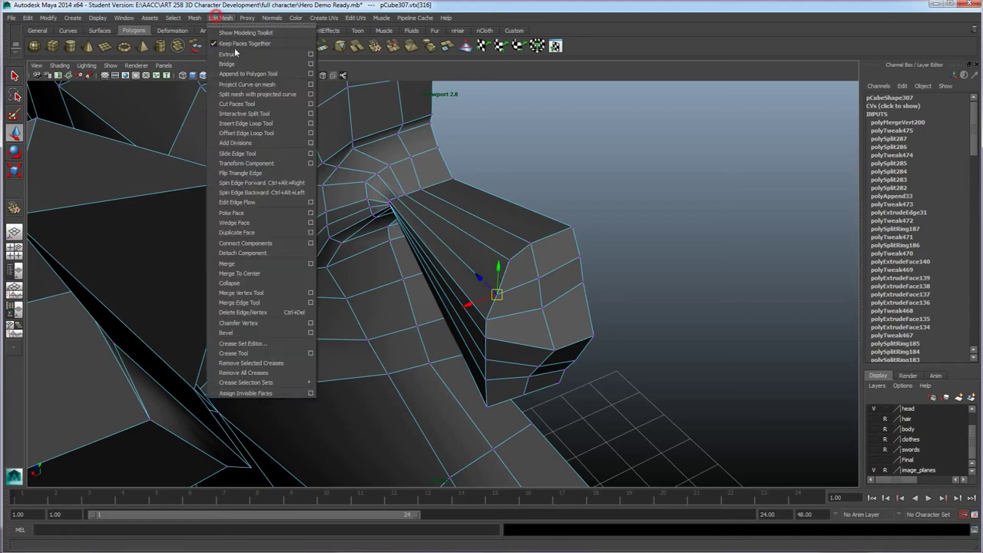
pyautogui.click(254, 124)
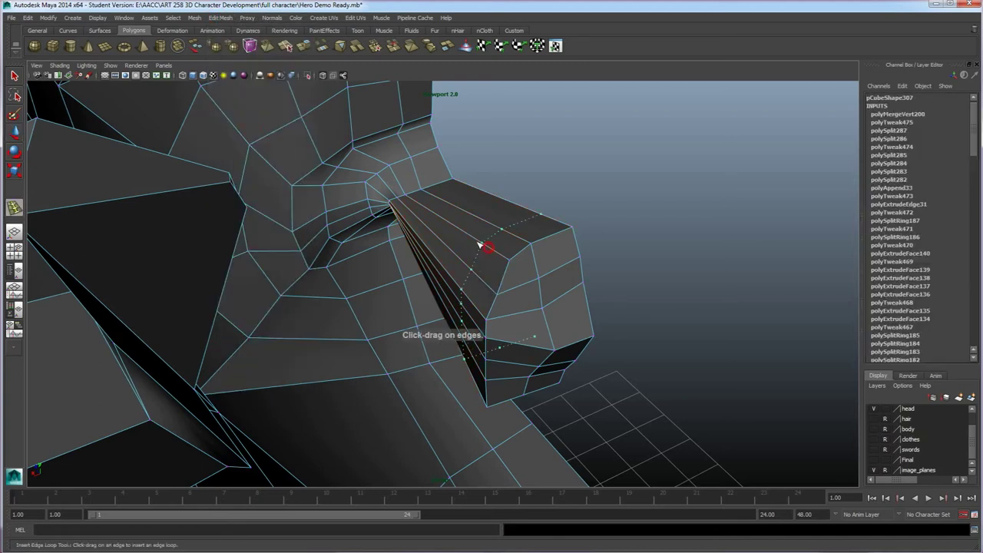
pyautogui.moveTo(474, 247); pyautogui.dragTo(448, 230)
pyautogui.keyDown('alt'); pyautogui.moveTo(447, 229); pyautogui.dragTo(391, 254); pyautogui.keyUp('alt')
# - Scale both new cavity edge loops up vertically so the mouth interior opens out behind the lips
pyautogui.press('e')
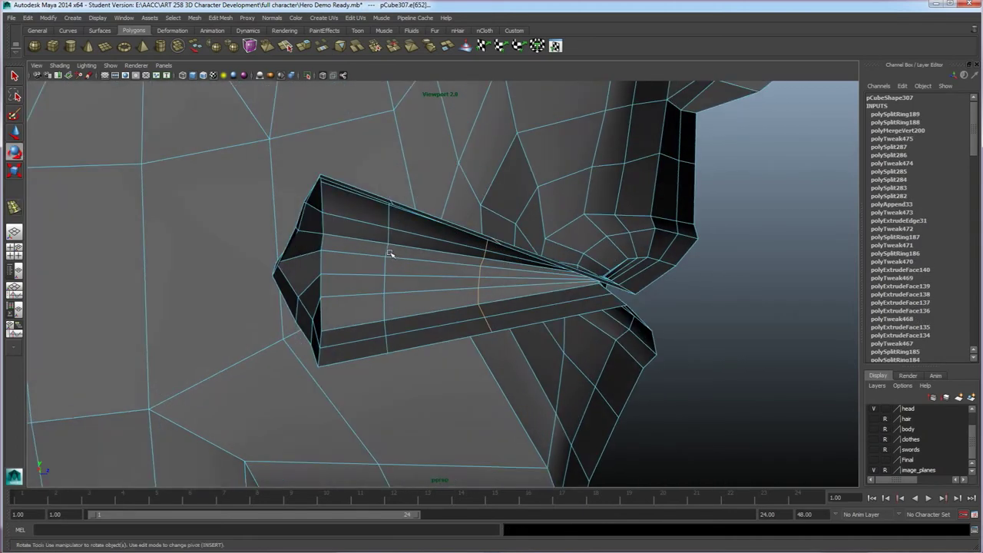
pyautogui.press('r')
pyautogui.moveTo(488, 233); pyautogui.dragTo(472, 217)
pyautogui.doubleClick(389, 223)
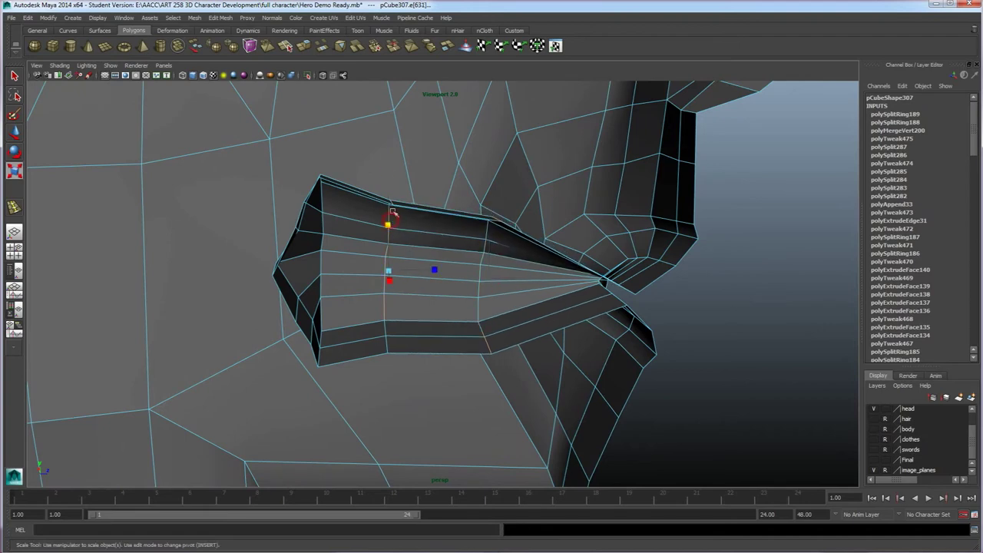
pyautogui.moveTo(389, 224); pyautogui.dragTo(389, 212)
# - Inspect the finished mouth cavity on the head mesh from the open inner side and from the front
pyautogui.scroll(-4, 422, 306)
pyautogui.keyDown('alt'); pyautogui.moveTo(422, 306); pyautogui.dragTo(471, 302); pyautogui.keyUp('alt')
pyautogui.click(640, 329)
pyautogui.moveTo(416, 267); pyautogui.dragTo(456, 253, button='right')
pyautogui.scroll(-4, 435, 331)
pyautogui.keyDown('alt'); pyautogui.moveTo(435, 331); pyautogui.dragTo(415, 268); pyautogui.keyUp('alt')
pyautogui.click(413, 264)
pyautogui.moveTo(423, 305)
pyautogui.keyDown('alt'); pyautogui.mouseDown()
pyautogui.moveTo(421, 281)
pyautogui.moveTo(347, 288)
pyautogui.mouseUp(); pyautogui.keyUp('alt')
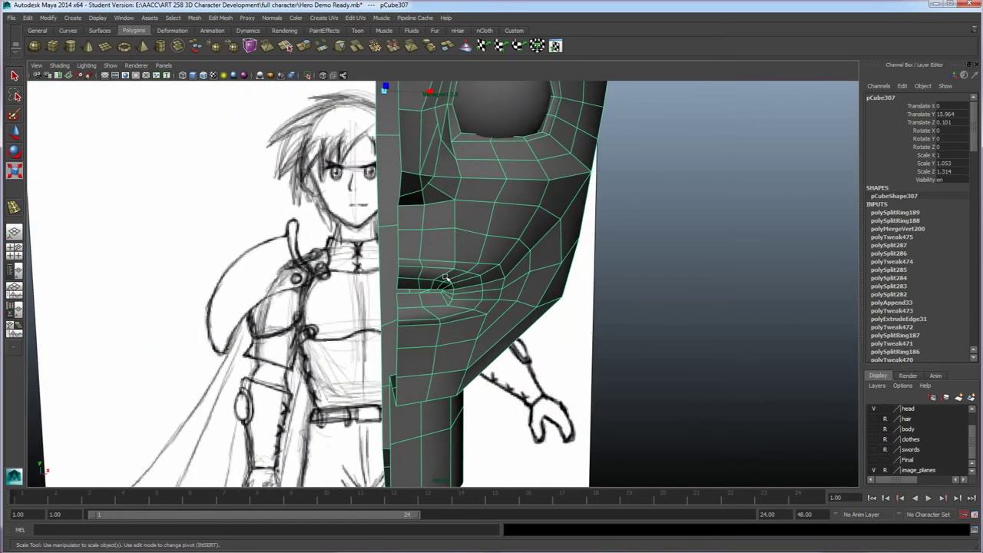
pyautogui.keyDown('alt'); pyautogui.moveTo(443, 286); pyautogui.dragTo(417, 256); pyautogui.keyUp('alt')
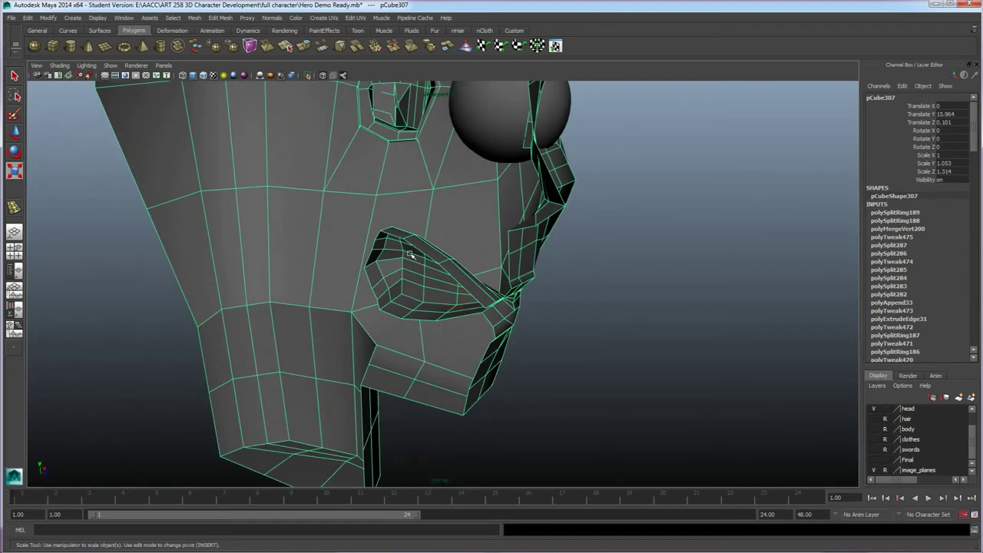
pyautogui.keyDown('alt'); pyautogui.moveTo(410, 292); pyautogui.dragTo(320, 277); pyautogui.keyUp('alt')
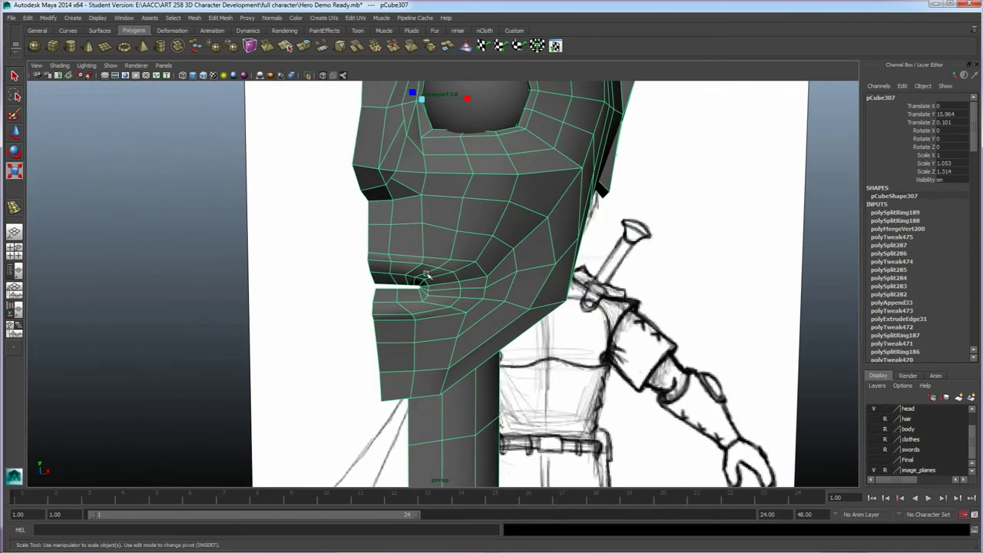
pyautogui.press('space')
pyautogui.press('space')
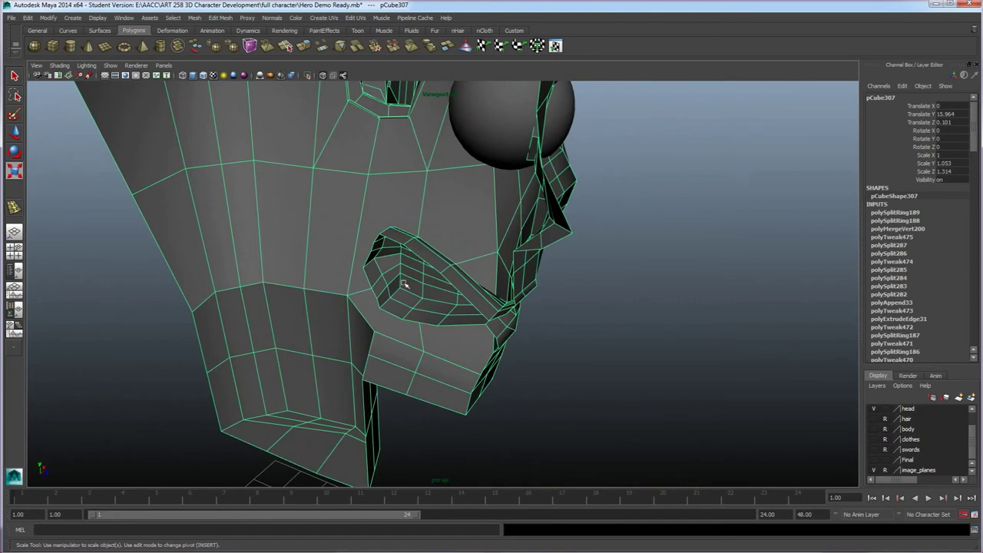
pyautogui.scroll(-5, 401, 274)
pyautogui.scroll(-3, 395, 351)
pyautogui.keyDown('alt'); pyautogui.moveTo(416, 343); pyautogui.dragTo(373, 347); pyautogui.keyUp('alt')
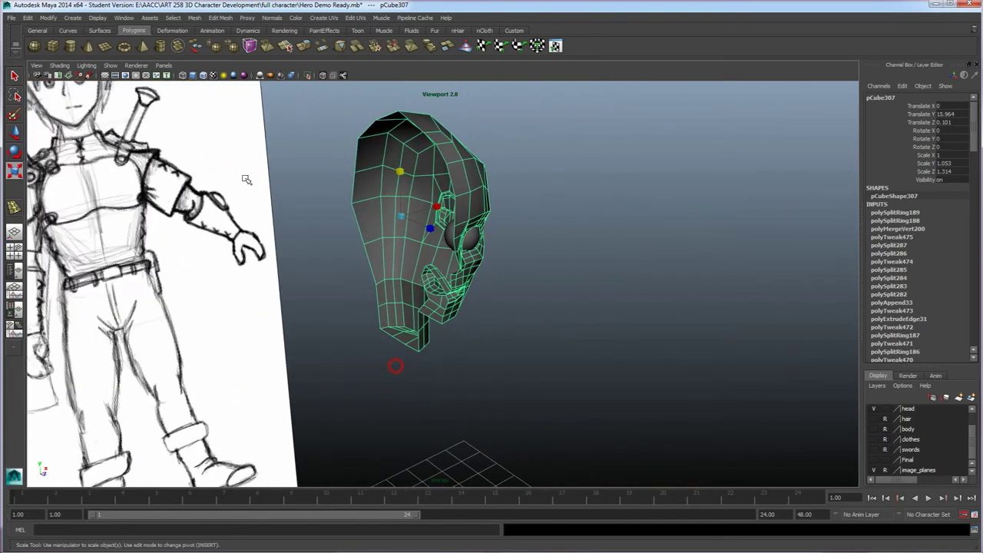
# - Create a flat polygon cube below the head, about 0.52 wide, 0.85 deep and 0.25 high
pyautogui.click(52, 46)
pyautogui.keyDown('alt'); pyautogui.moveTo(419, 380); pyautogui.dragTo(395, 351); pyautogui.keyUp('alt')
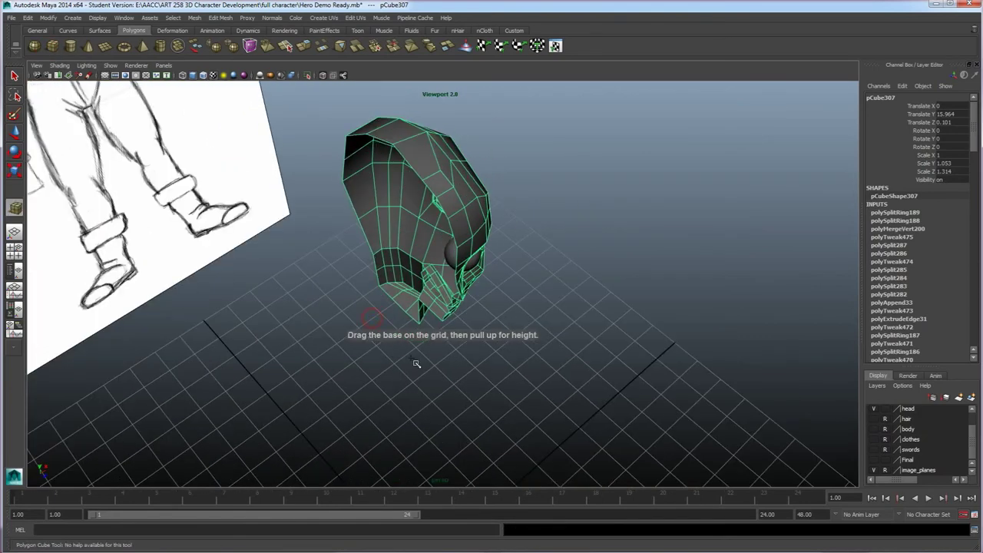
pyautogui.click(416, 375)
pyautogui.moveTo(420, 392); pyautogui.dragTo(427, 240)
# - Raise the new box to mouth height behind the cavity and scale it uniformly to about 0.395
pyautogui.press('w')
pyautogui.moveTo(461, 179); pyautogui.dragTo(417, 260)
pyautogui.keyDown('alt'); pyautogui.moveTo(418, 296); pyautogui.dragTo(474, 263); pyautogui.keyUp('alt')
pyautogui.keyDown('alt'); pyautogui.moveTo(474, 263); pyautogui.dragTo(438, 333, button='right'); pyautogui.keyUp('alt')
pyautogui.keyDown('alt'); pyautogui.moveTo(439, 334); pyautogui.dragTo(440, 319, button='middle'); pyautogui.keyUp('alt')
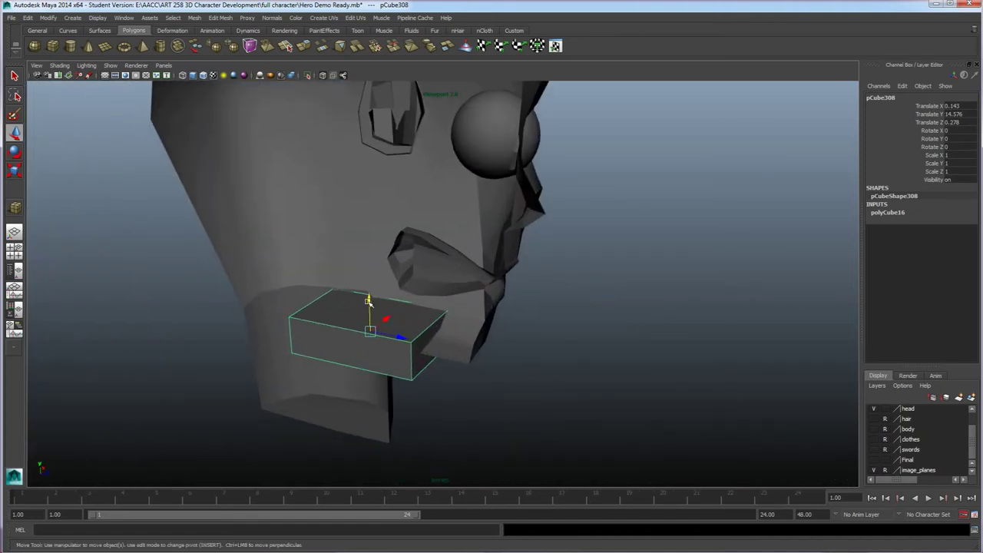
pyautogui.moveTo(368, 301); pyautogui.dragTo(316, 253)
pyautogui.press('r')
pyautogui.press('w')
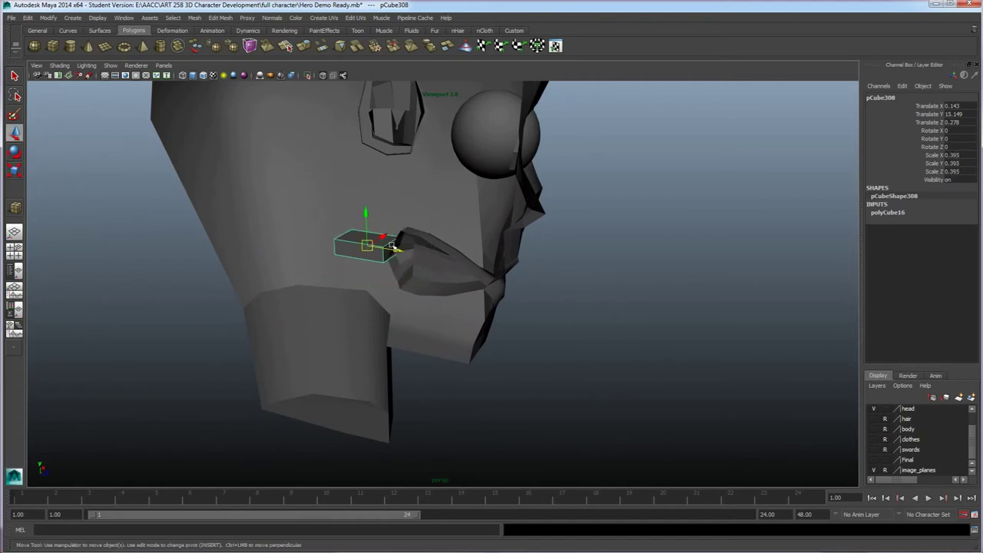
# - Place the box inside the mouth cavity on the centre line and stretch it to about 0.665 in X and 0.57 in Z
pyautogui.moveTo(394, 254); pyautogui.dragTo(453, 264)
pyautogui.moveTo(429, 222); pyautogui.dragTo(431, 235)
pyautogui.keyDown('alt'); pyautogui.moveTo(458, 271); pyautogui.dragTo(482, 279); pyautogui.keyUp('alt')
pyautogui.press('r')
pyautogui.scroll(4, 448, 285)
pyautogui.moveTo(470, 264); pyautogui.dragTo(448, 292)
pyautogui.press('w')
pyautogui.moveTo(427, 259); pyautogui.dragTo(458, 253)
pyautogui.press('r')
pyautogui.keyDown('alt'); pyautogui.moveTo(442, 308); pyautogui.dragTo(522, 285); pyautogui.keyUp('alt')
# - Try inserting two edge loops across the length of the tongue box, and undo them
pyautogui.moveTo(424, 267); pyautogui.dragTo(377, 267, button='right')
pyautogui.keyDown('alt'); pyautogui.moveTo(392, 294); pyautogui.dragTo(408, 310); pyautogui.keyUp('alt')
pyautogui.click(221, 18)
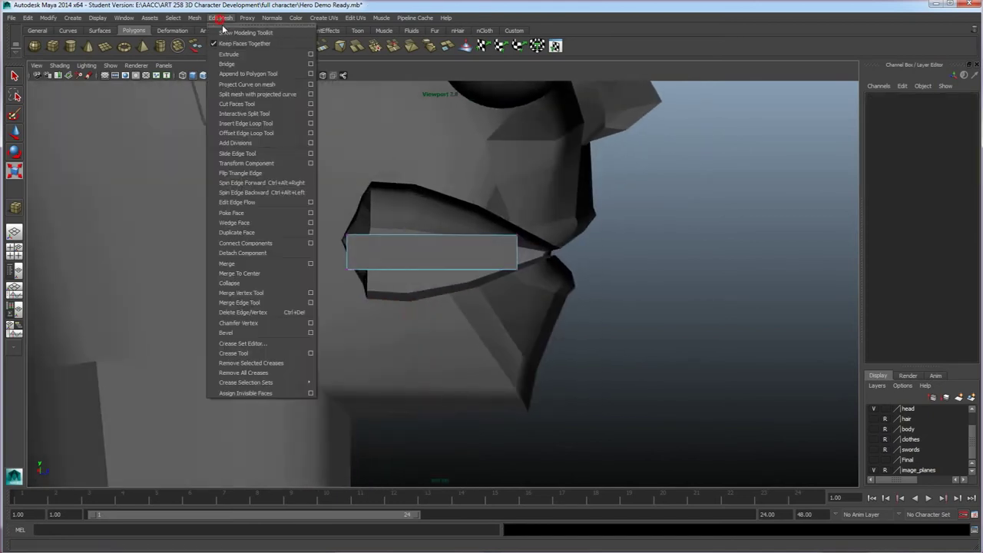
pyautogui.click(254, 124)
pyautogui.moveTo(394, 235); pyautogui.dragTo(389, 238)
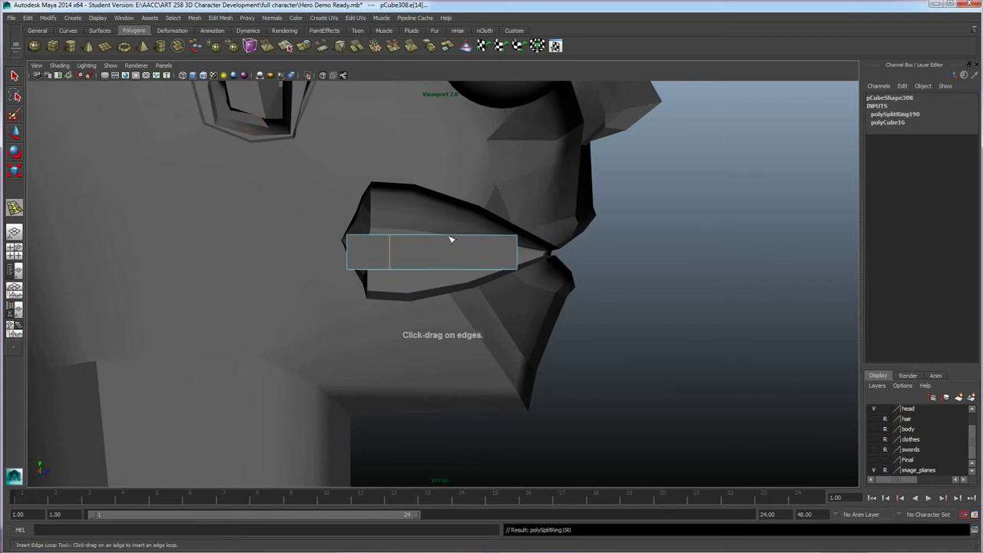
pyautogui.moveTo(451, 238); pyautogui.dragTo(458, 234)
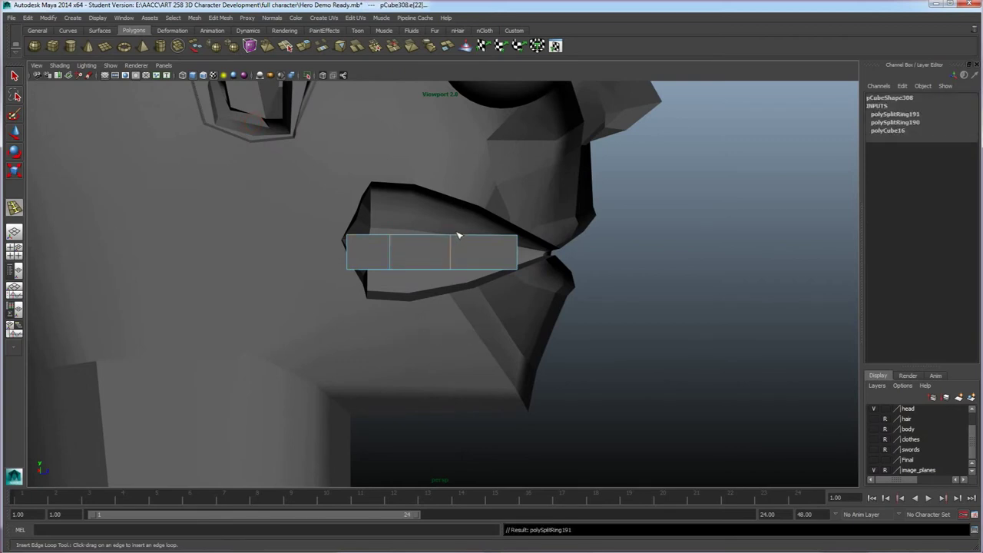
pyautogui.hotkey('ctrl', 'z')
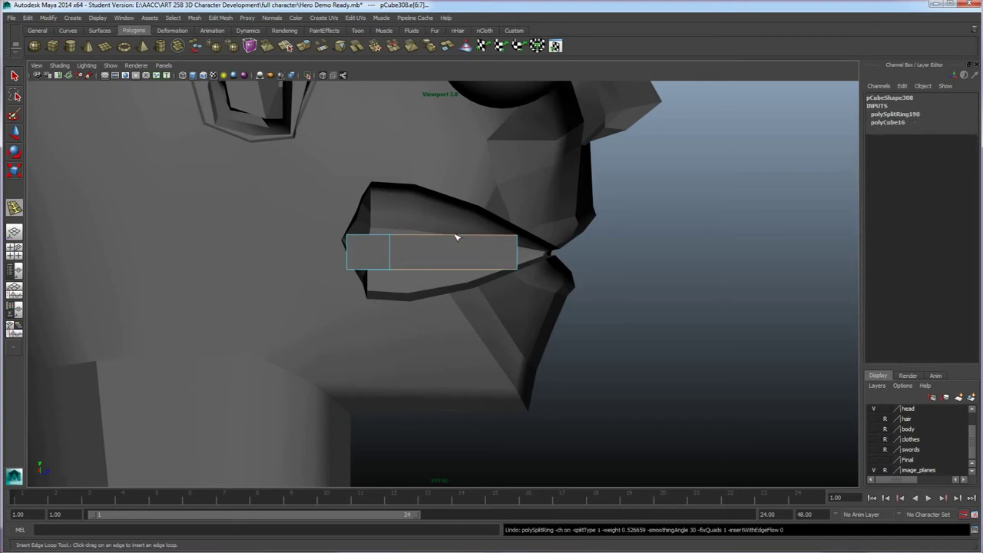
pyautogui.hotkey('ctrl', 'z')
pyautogui.hotkey('ctrl', 'z')
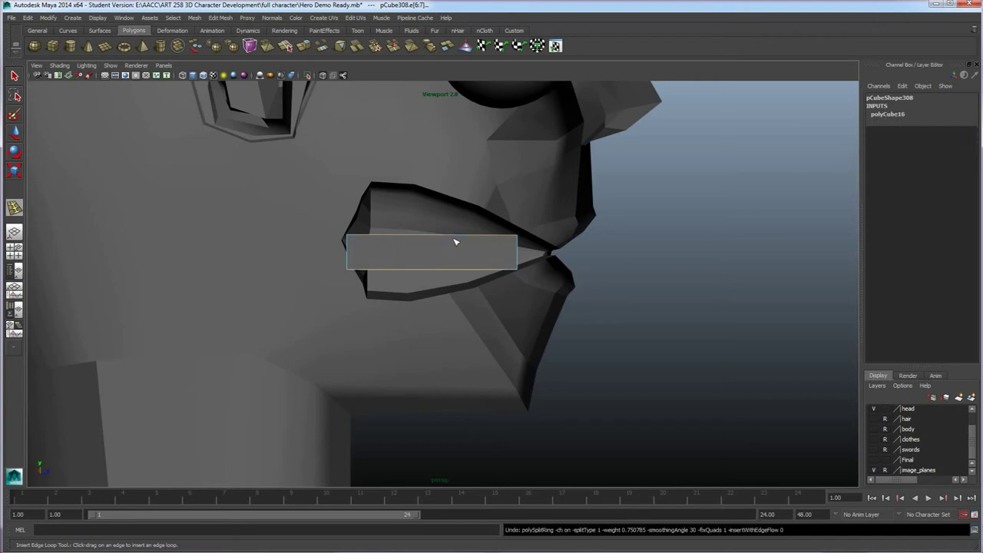
# - Set the tongue box's width, height and depth subdivisions to 2
pyautogui.press('w')
pyautogui.moveTo(480, 239); pyautogui.dragTo(509, 241, button='right')
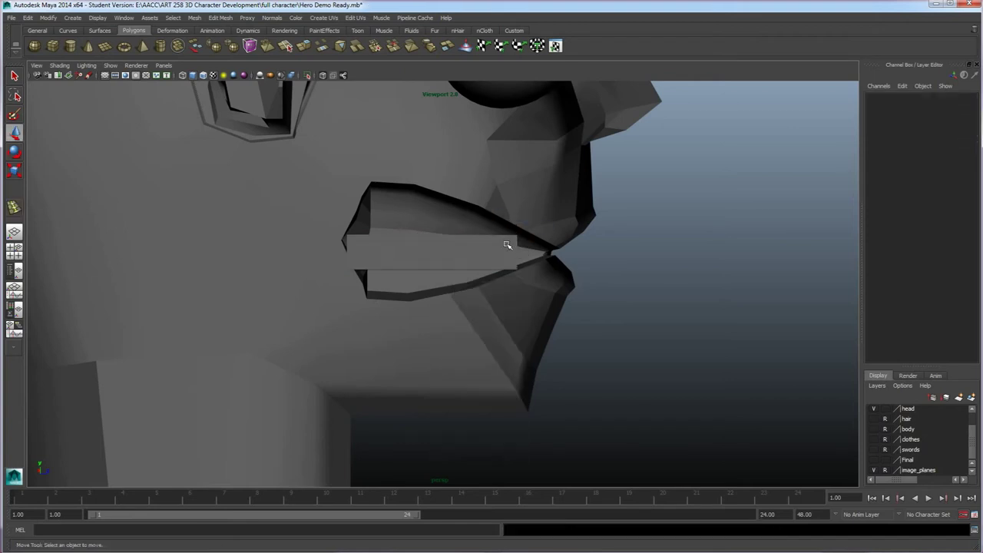
pyautogui.click(887, 212)
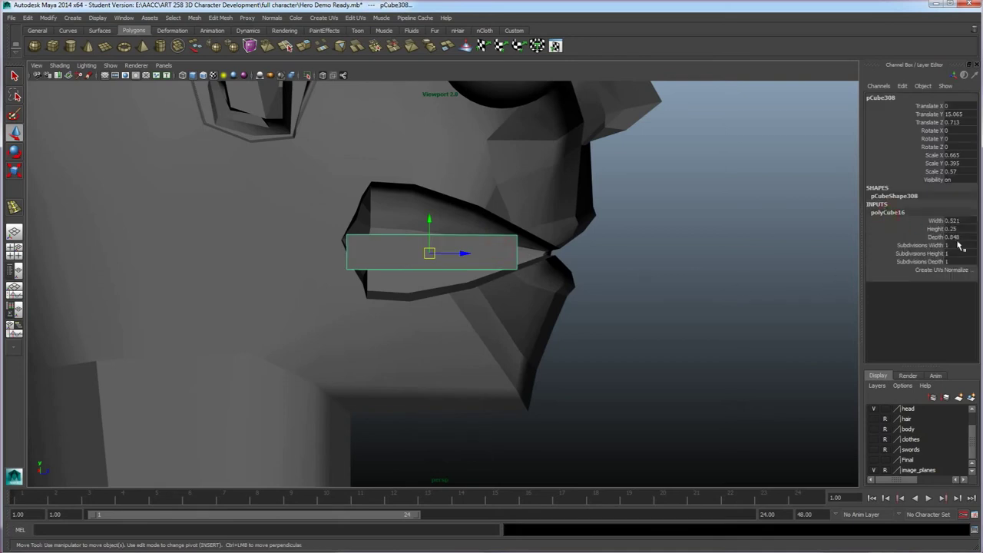
pyautogui.moveTo(959, 245); pyautogui.dragTo(964, 265)
pyautogui.write('2')
pyautogui.press('Return')
pyautogui.moveTo(603, 282)
pyautogui.keyDown('alt'); pyautogui.mouseDown()
pyautogui.moveTo(527, 305)
pyautogui.moveTo(591, 271)
pyautogui.mouseUp(); pyautogui.keyUp('alt')
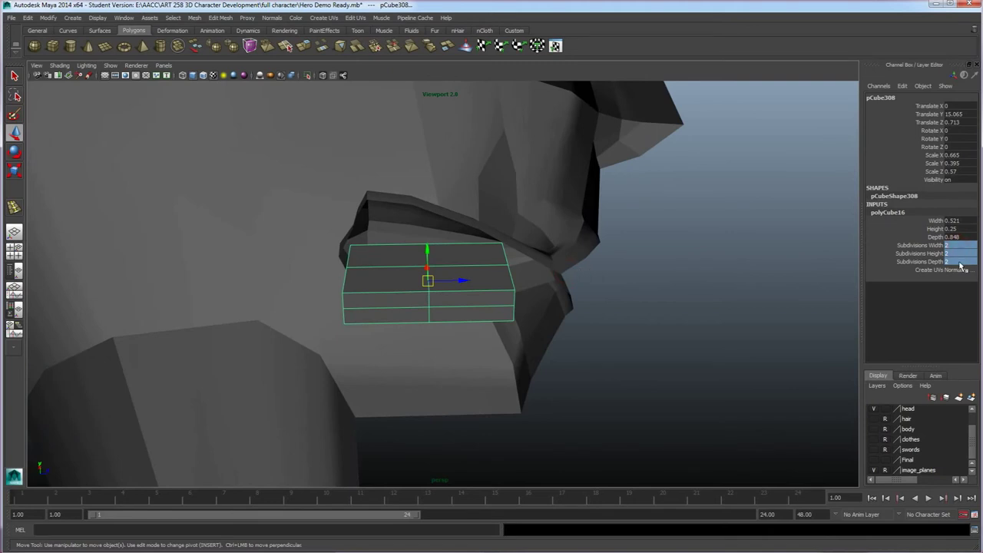
# - Insert one edge loop across the back half and one across the front half of the tongue box
pyautogui.click(247, 18)
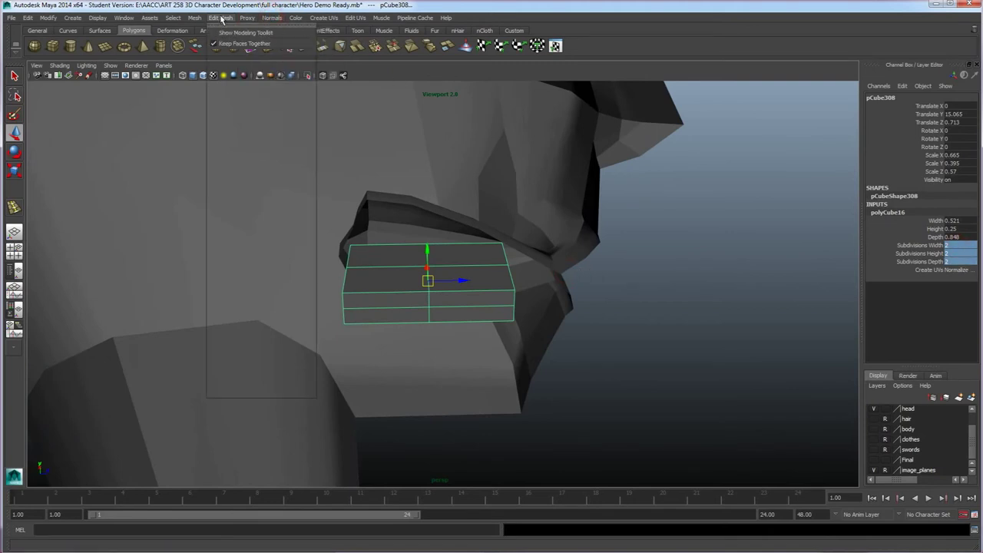
pyautogui.moveTo(220, 18)
pyautogui.click(247, 123)
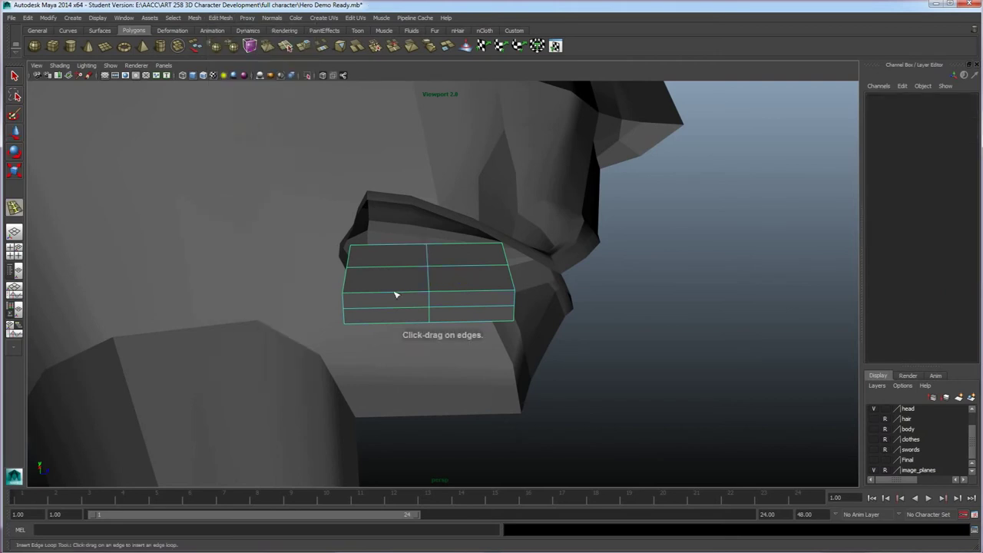
pyautogui.moveTo(395, 294); pyautogui.dragTo(390, 296)
pyautogui.moveTo(478, 292); pyautogui.dragTo(477, 294)
pyautogui.press('w')
# - Select the vertices at the back end of the tongue and scale them up vertically to thicken it
pyautogui.keyDown('alt'); pyautogui.moveTo(413, 282); pyautogui.dragTo(418, 268); pyautogui.keyUp('alt')
pyautogui.moveTo(419, 268); pyautogui.dragTo(386, 269, button='right')
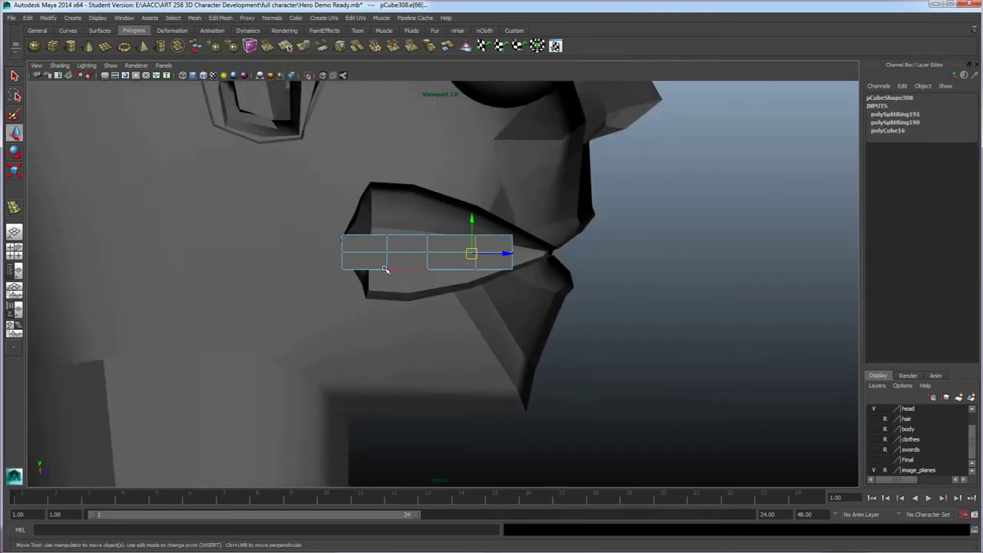
pyautogui.keyDown('alt'); pyautogui.moveTo(384, 270); pyautogui.dragTo(385, 262); pyautogui.keyUp('alt')
pyautogui.moveTo(334, 211); pyautogui.dragTo(400, 307)
pyautogui.keyDown('alt'); pyautogui.moveTo(400, 310); pyautogui.dragTo(393, 300); pyautogui.keyUp('alt')
pyautogui.press('e')
pyautogui.press('r')
pyautogui.moveTo(370, 216); pyautogui.dragTo(370, 192)
# - Select the vertices at the front end of the tongue and scale them to taper its tip
pyautogui.moveTo(451, 306); pyautogui.dragTo(428, 206)
pyautogui.keyDown('alt'); pyautogui.moveTo(484, 315); pyautogui.dragTo(485, 226); pyautogui.keyUp('alt')
pyautogui.keyDown('alt'); pyautogui.moveTo(486, 225); pyautogui.dragTo(463, 235); pyautogui.keyUp('alt')
pyautogui.click(497, 365)
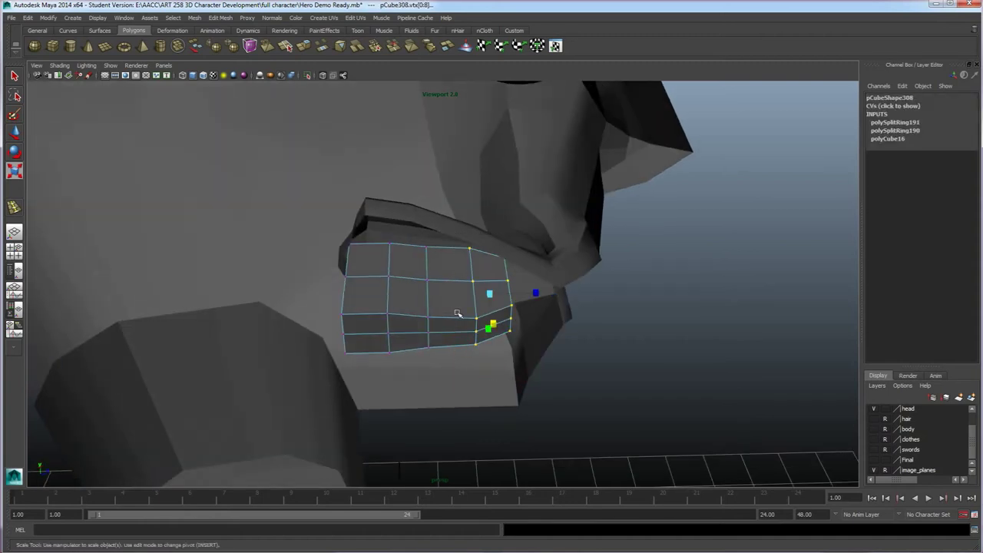
pyautogui.moveTo(490, 328); pyautogui.dragTo(461, 354)
# - Select all of the tongue's vertices and lower them slightly within the mouth cavity
pyautogui.keyDown('alt'); pyautogui.moveTo(408, 334); pyautogui.dragTo(399, 306); pyautogui.keyUp('alt')
pyautogui.press('w')
pyautogui.moveTo(323, 184); pyautogui.dragTo(554, 371)
pyautogui.keyDown('alt'); pyautogui.moveTo(455, 234); pyautogui.dragTo(426, 294); pyautogui.keyUp('alt')
pyautogui.keyDown('alt'); pyautogui.moveTo(444, 349); pyautogui.dragTo(441, 317); pyautogui.keyUp('alt')
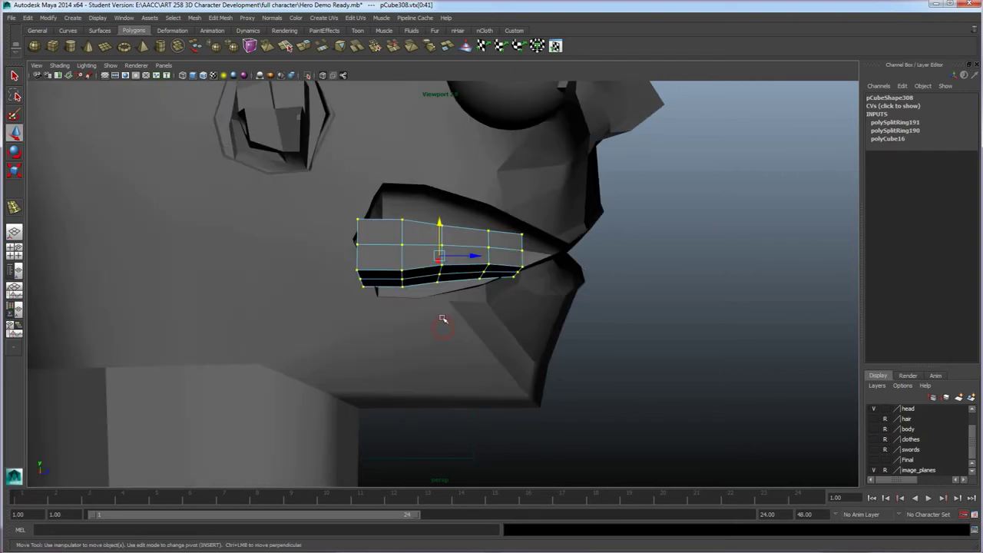
pyautogui.moveTo(400, 234); pyautogui.dragTo(402, 243)
pyautogui.keyDown('alt'); pyautogui.moveTo(417, 307); pyautogui.dragTo(418, 322); pyautogui.keyUp('alt')
pyautogui.click(654, 348)
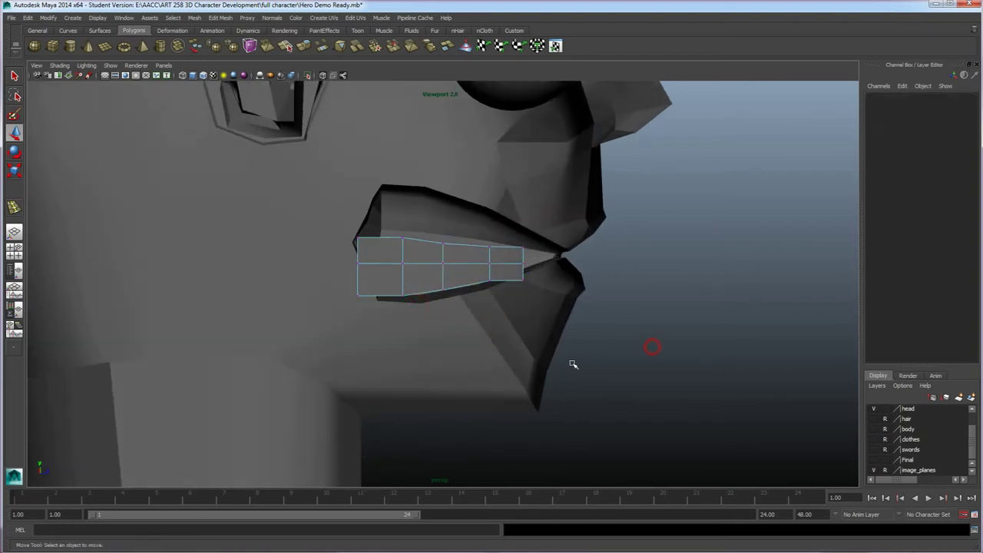
# - Preview the tongue smoothed, raise it very slightly as a whole, and return it to the unsmoothed display
pyautogui.keyDown('alt'); pyautogui.moveTo(568, 362); pyautogui.dragTo(479, 320); pyautogui.keyUp('alt')
pyautogui.moveTo(442, 257); pyautogui.dragTo(475, 248, button='right')
pyautogui.click(475, 248)
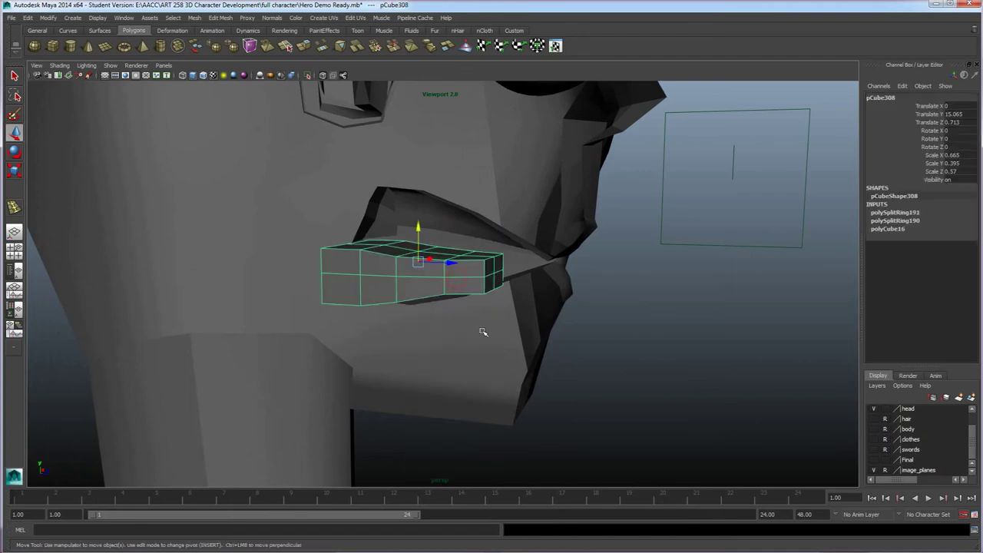
pyautogui.press('3')
pyautogui.keyDown('alt'); pyautogui.moveTo(486, 351); pyautogui.dragTo(432, 333); pyautogui.keyUp('alt')
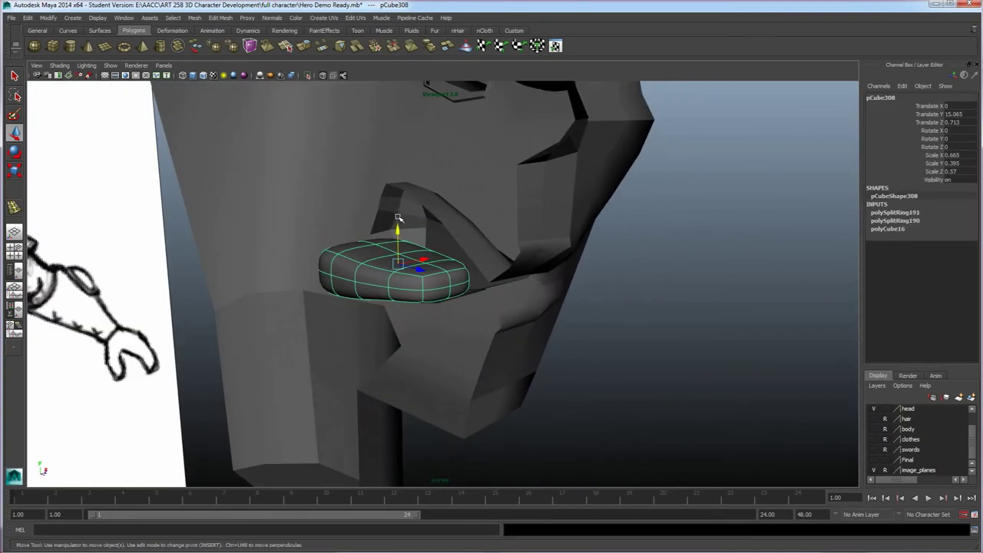
pyautogui.moveTo(398, 232); pyautogui.dragTo(398, 230)
pyautogui.keyDown('alt'); pyautogui.moveTo(393, 308); pyautogui.dragTo(450, 349); pyautogui.keyUp('alt')
pyautogui.press('1')
# - Select the head and examine its face and mouth in smooth preview from a three-quarter view
pyautogui.scroll(-5, 464, 341)
pyautogui.scroll(-5, 450, 349)
pyautogui.keyDown('alt'); pyautogui.moveTo(472, 354); pyautogui.dragTo(499, 397, button='middle'); pyautogui.keyUp('alt')
pyautogui.keyDown('alt'); pyautogui.moveTo(499, 397); pyautogui.dragTo(508, 393); pyautogui.keyUp('alt')
pyautogui.moveTo(492, 278); pyautogui.dragTo(531, 266, button='right')
pyautogui.moveTo(527, 358)
pyautogui.keyDown('alt'); pyautogui.mouseDown()
pyautogui.moveTo(562, 360)
pyautogui.moveTo(465, 358)
pyautogui.moveTo(484, 347)
pyautogui.moveTo(467, 362)
pyautogui.mouseUp(); pyautogui.keyUp('alt')
pyautogui.click(523, 365)
pyautogui.scroll(3, 488, 368)
pyautogui.scroll(3, 456, 342)
pyautogui.scroll(3, 473, 302)
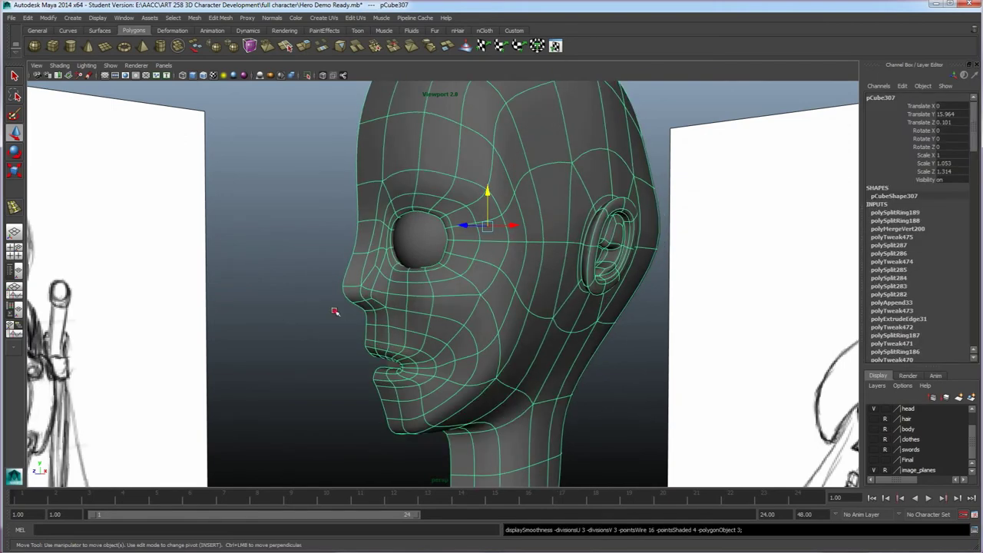
# - Return the head to the unsmoothed display, soften all of its edge normals and clear the selection
pyautogui.click(334, 309)
pyautogui.click(465, 315)
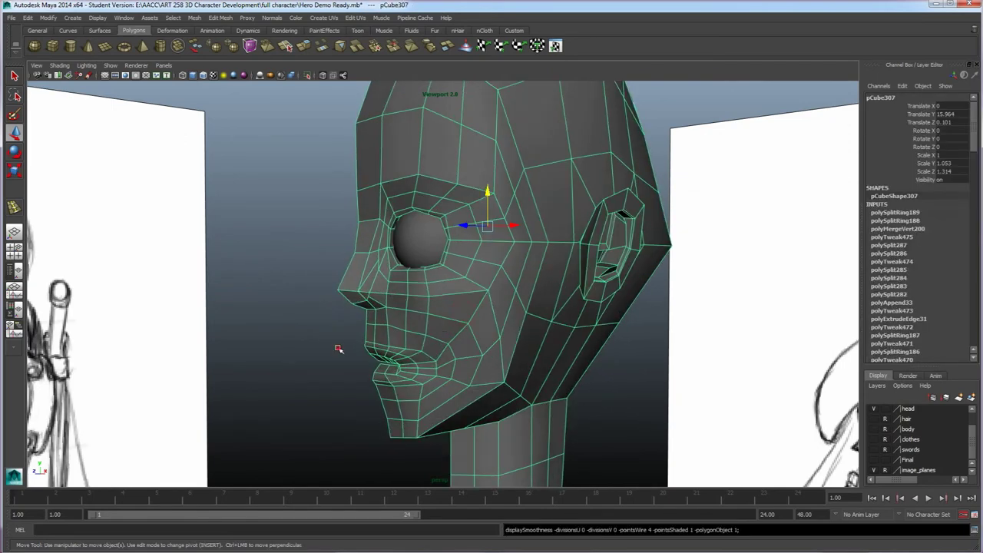
pyautogui.click(340, 345)
pyautogui.scroll(-3, 478, 315)
pyautogui.moveTo(477, 340)
pyautogui.keyDown('alt'); pyautogui.mouseDown()
pyautogui.moveTo(438, 229)
pyautogui.moveTo(453, 240)
pyautogui.moveTo(473, 308)
pyautogui.mouseUp(); pyautogui.keyUp('alt')
pyautogui.click(470, 310)
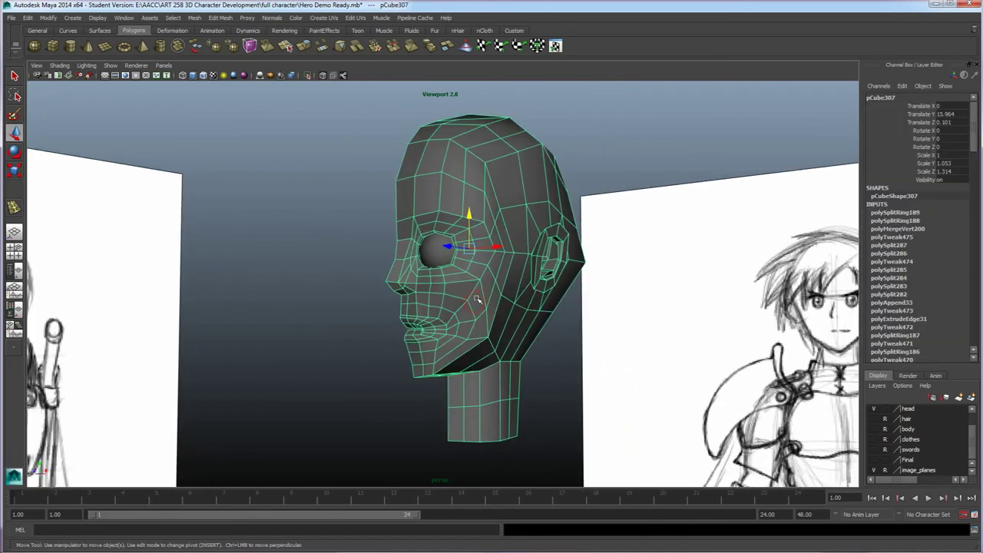
pyautogui.click(272, 18)
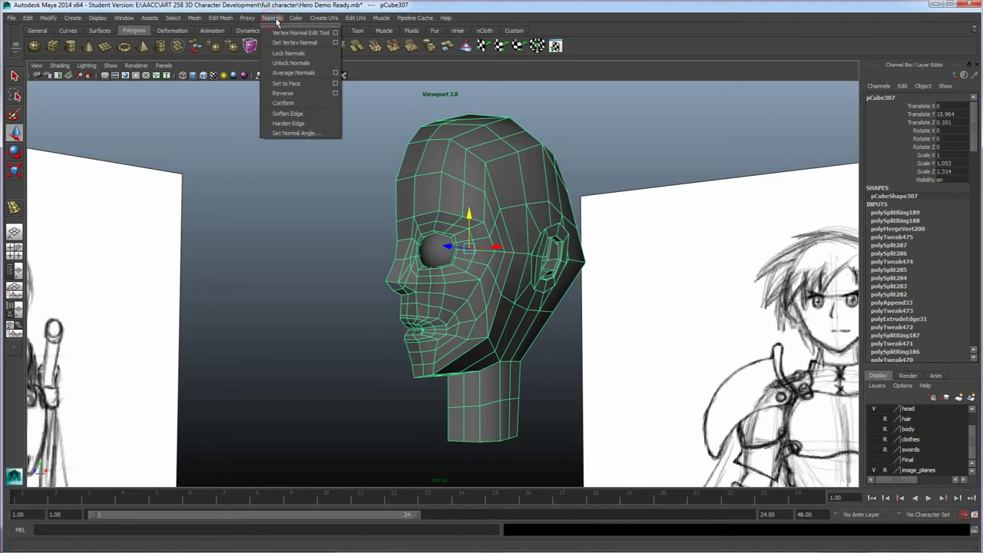
pyautogui.click(288, 114)
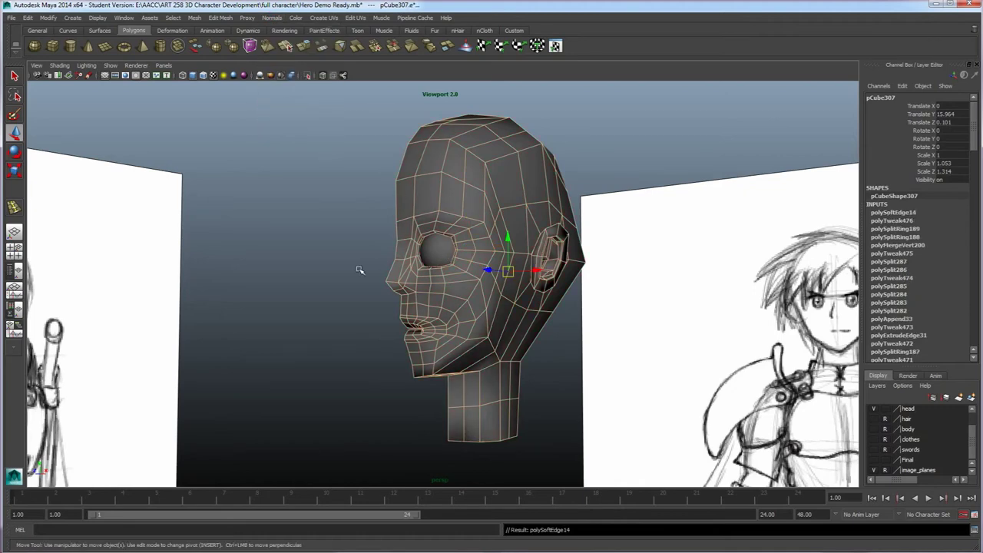
pyautogui.click(382, 266)
# - Examine the softened half head and its mouth cavity from several angles, comparing the smoothed and unsmoothed displays
pyautogui.keyDown('alt'); pyautogui.moveTo(340, 281); pyautogui.dragTo(437, 305); pyautogui.keyUp('alt')
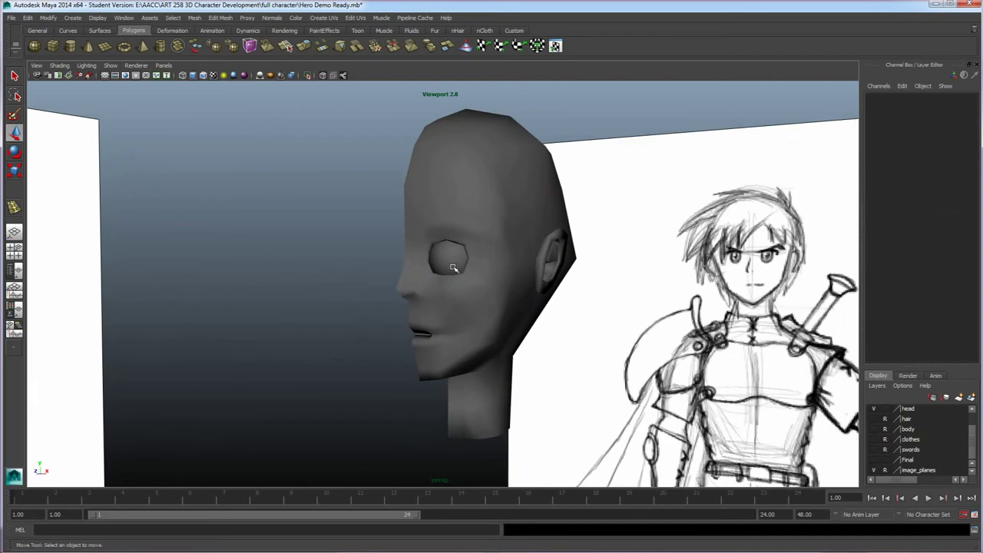
pyautogui.click(479, 317)
pyautogui.click(391, 322)
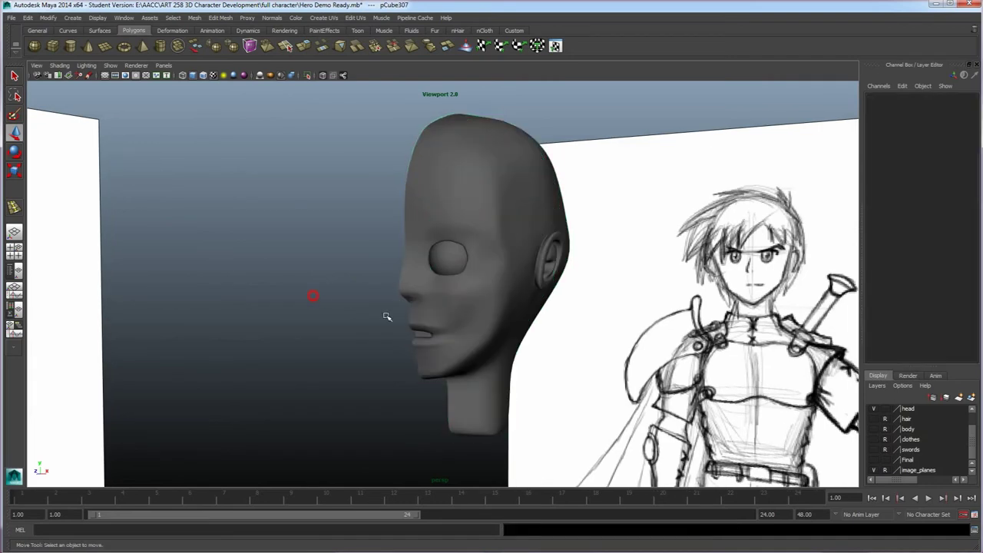
pyautogui.click(496, 305)
pyautogui.click(300, 328)
pyautogui.keyDown('alt'); pyautogui.moveTo(423, 300); pyautogui.dragTo(454, 294); pyautogui.keyUp('alt')
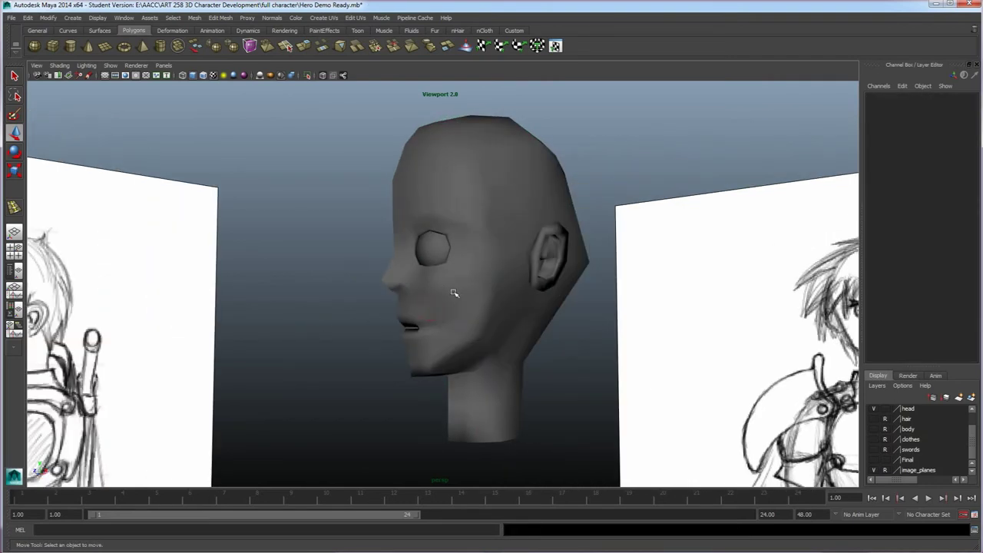
pyautogui.keyDown('alt'); pyautogui.moveTo(455, 208); pyautogui.dragTo(432, 255); pyautogui.keyUp('alt')
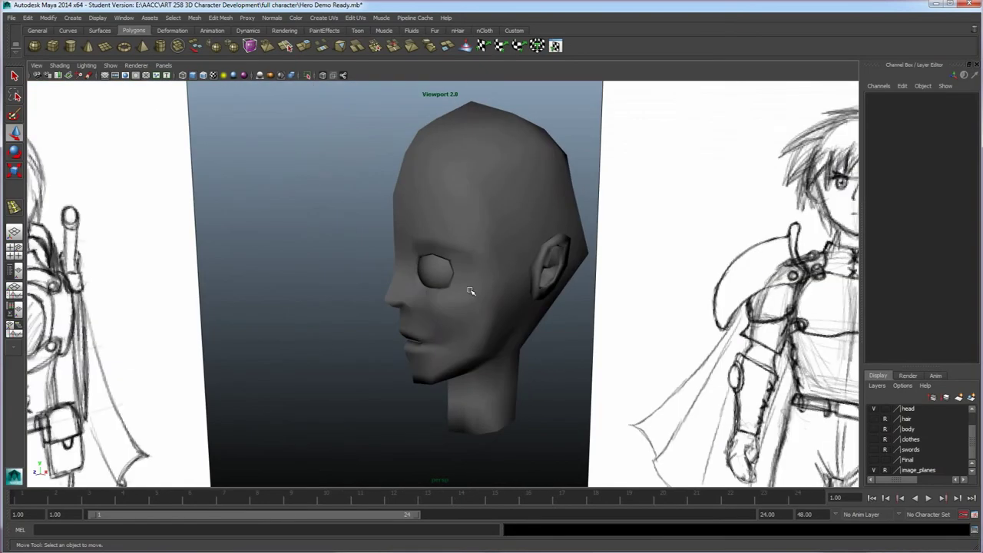
pyautogui.moveTo(514, 294)
pyautogui.keyDown('alt'); pyautogui.mouseDown()
pyautogui.moveTo(422, 345)
pyautogui.moveTo(535, 342)
pyautogui.moveTo(511, 358)
pyautogui.moveTo(430, 347)
pyautogui.moveTo(444, 334)
pyautogui.mouseUp(); pyautogui.keyUp('alt')
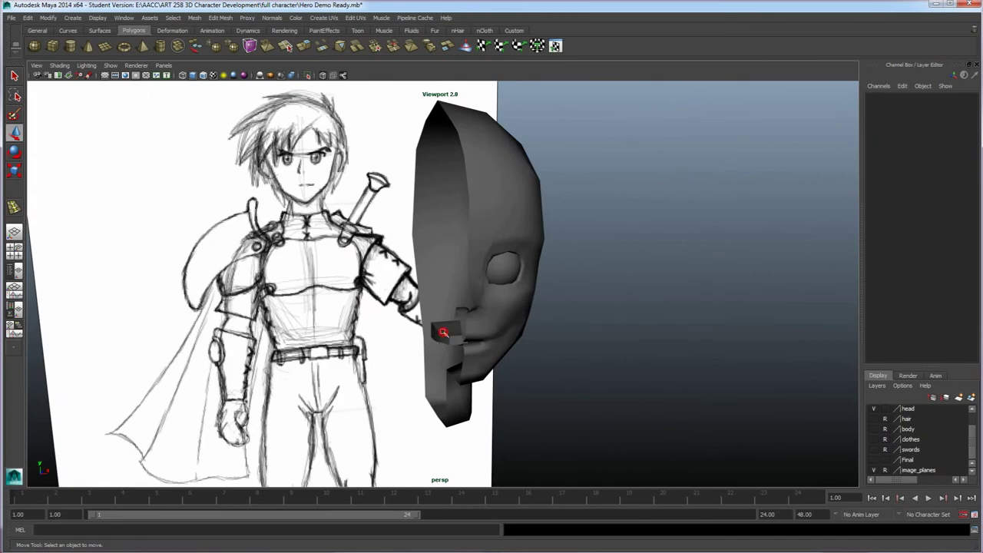
pyautogui.click(447, 331)
pyautogui.click(361, 350)
pyautogui.keyDown('alt'); pyautogui.moveTo(586, 347); pyautogui.dragTo(420, 339); pyautogui.keyUp('alt')
pyautogui.scroll(-3, 421, 340)
pyautogui.keyDown('alt'); pyautogui.moveTo(475, 353); pyautogui.dragTo(439, 350); pyautogui.keyUp('alt')
# - Select the half head and mirror it across the center line with Duplicate Special to complete the face
pyautogui.moveTo(544, 381); pyautogui.dragTo(467, 232)
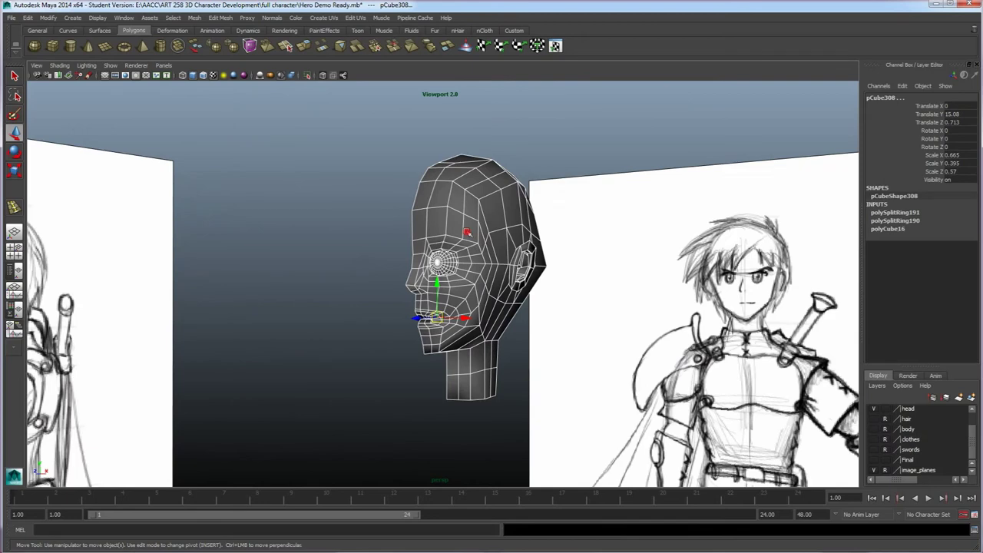
pyautogui.click(29, 18)
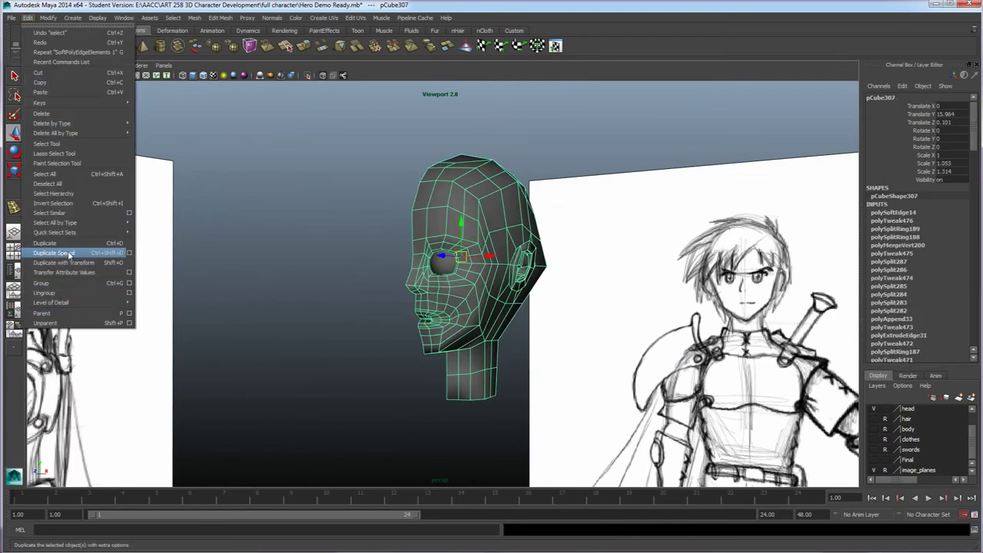
pyautogui.click(102, 256)
pyautogui.click(248, 320)
pyautogui.keyDown('alt'); pyautogui.moveTo(358, 388); pyautogui.dragTo(389, 377); pyautogui.keyUp('alt')
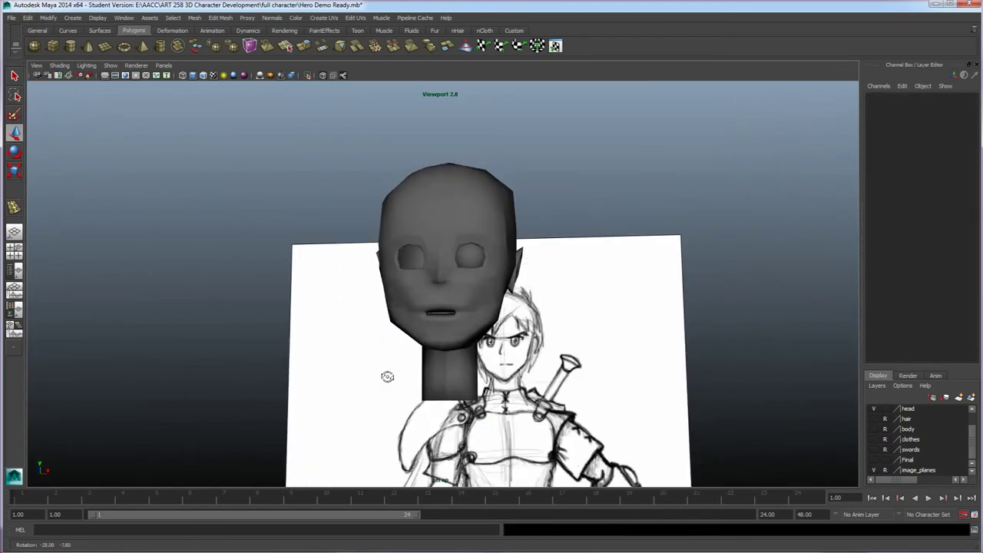
# - Duplicate the eyeball and move the copy into the opposite eye socket, at Translate X -0.4
pyautogui.click(480, 241)
pyautogui.click(471, 256)
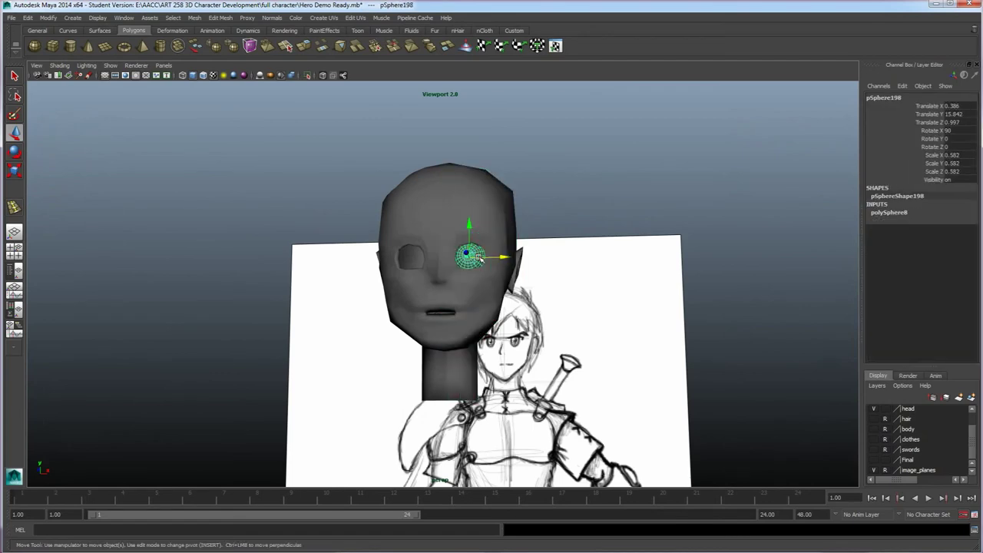
pyautogui.moveTo(502, 258); pyautogui.dragTo(444, 263)
pyautogui.click(612, 196)
# - Select all the head parts and examine the completed face and eyes from several angles
pyautogui.keyDown('alt'); pyautogui.moveTo(532, 274); pyautogui.dragTo(350, 257); pyautogui.keyUp('alt')
pyautogui.keyDown('alt'); pyautogui.moveTo(372, 325); pyautogui.dragTo(345, 325); pyautogui.keyUp('alt')
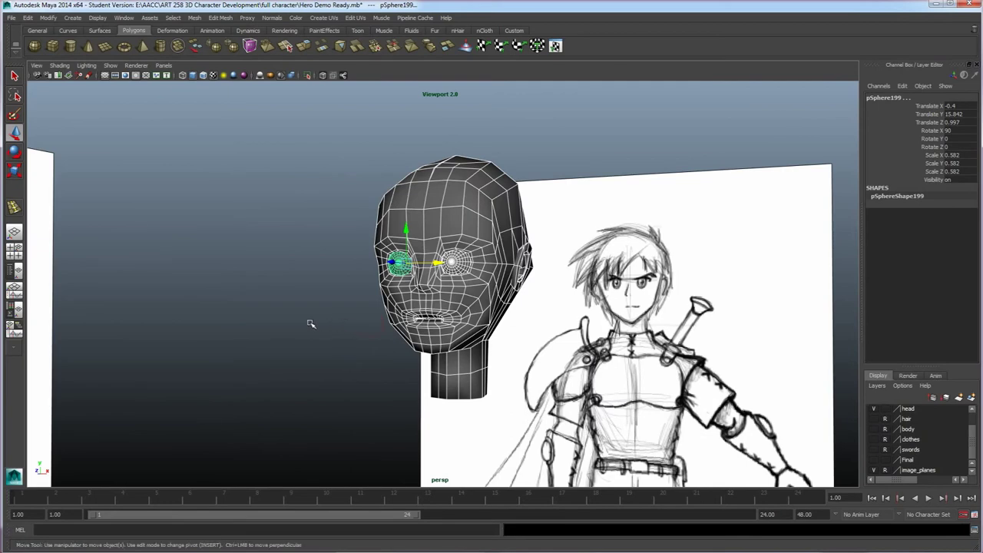
pyautogui.click(310, 323)
pyautogui.scroll(3, 393, 348)
pyautogui.scroll(-4, 390, 347)
pyautogui.keyDown('alt'); pyautogui.moveTo(375, 354); pyautogui.dragTo(392, 352); pyautogui.keyUp('alt')
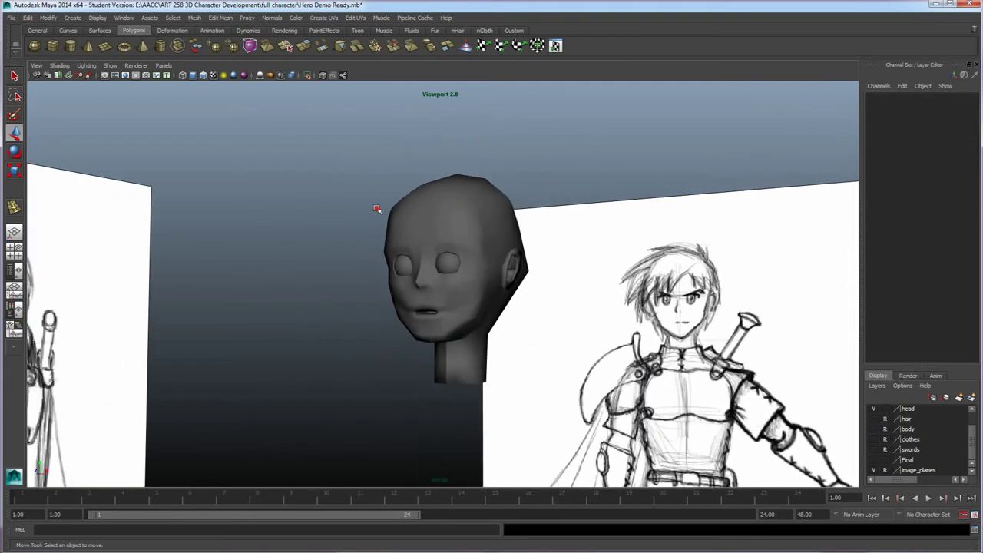
pyautogui.moveTo(373, 206); pyautogui.dragTo(503, 323)
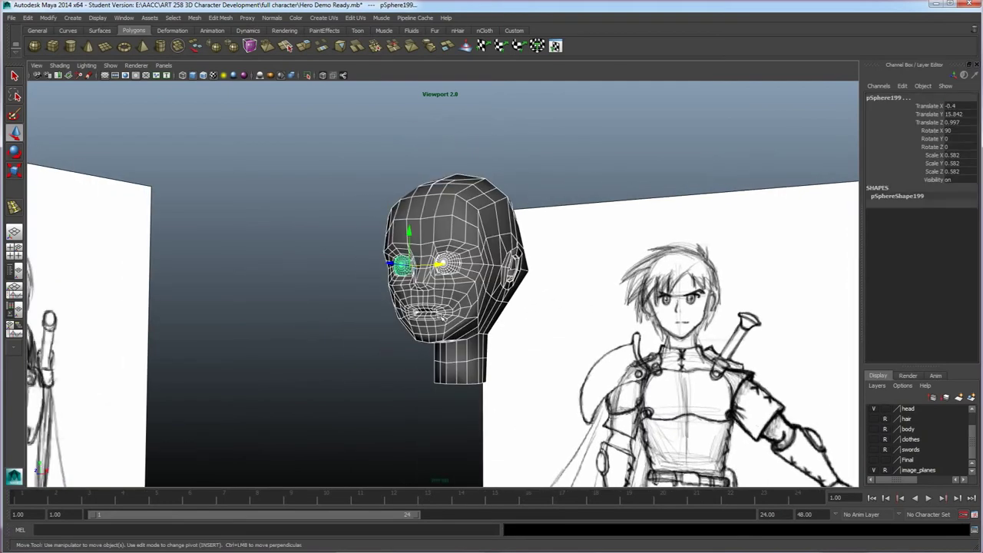
pyautogui.keyDown('alt'); pyautogui.moveTo(431, 307); pyautogui.dragTo(391, 321); pyautogui.keyUp('alt')
pyautogui.click(390, 321)
pyautogui.scroll(3, 421, 325)
pyautogui.moveTo(533, 335); pyautogui.dragTo(349, 209)
pyautogui.scroll(2, 403, 307)
pyautogui.keyDown('alt'); pyautogui.moveTo(418, 332); pyautogui.dragTo(390, 325); pyautogui.keyUp('alt')
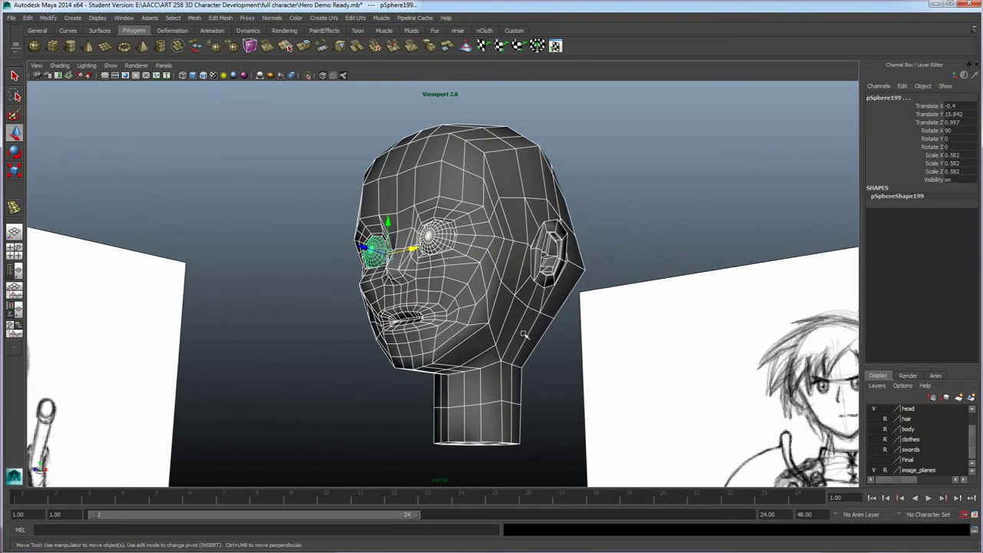
# - View the full rows of head-building stages beside the reference drawings
pyautogui.scroll(-8, 499, 314)
pyautogui.keyDown('alt'); pyautogui.moveTo(492, 314); pyautogui.dragTo(392, 374, button='middle'); pyautogui.keyUp('alt')
pyautogui.moveTo(391, 374)
pyautogui.keyDown('alt'); pyautogui.mouseDown()
pyautogui.moveTo(512, 235)
pyautogui.moveTo(460, 338)
pyautogui.mouseUp(); pyautogui.keyUp('alt')
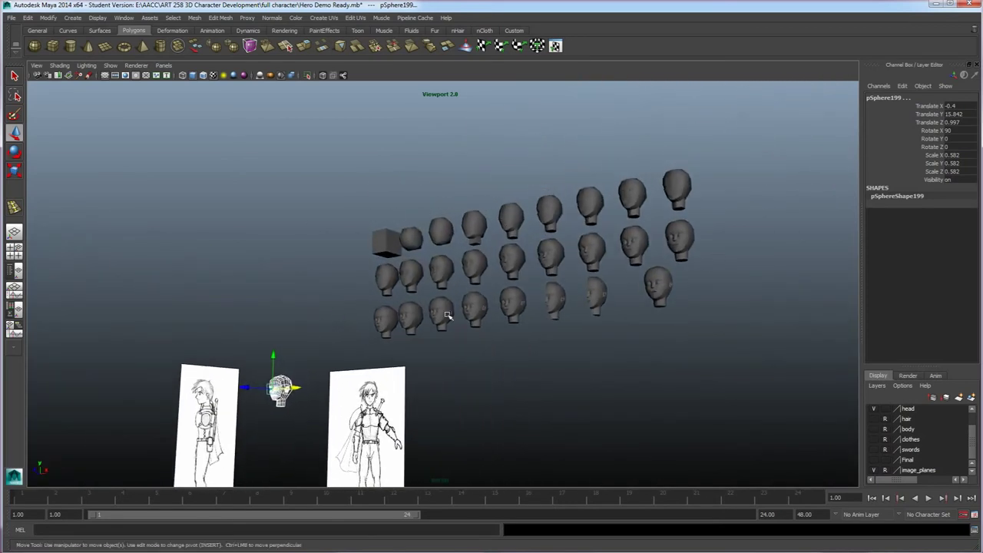
pyautogui.scroll(5, 645, 349)
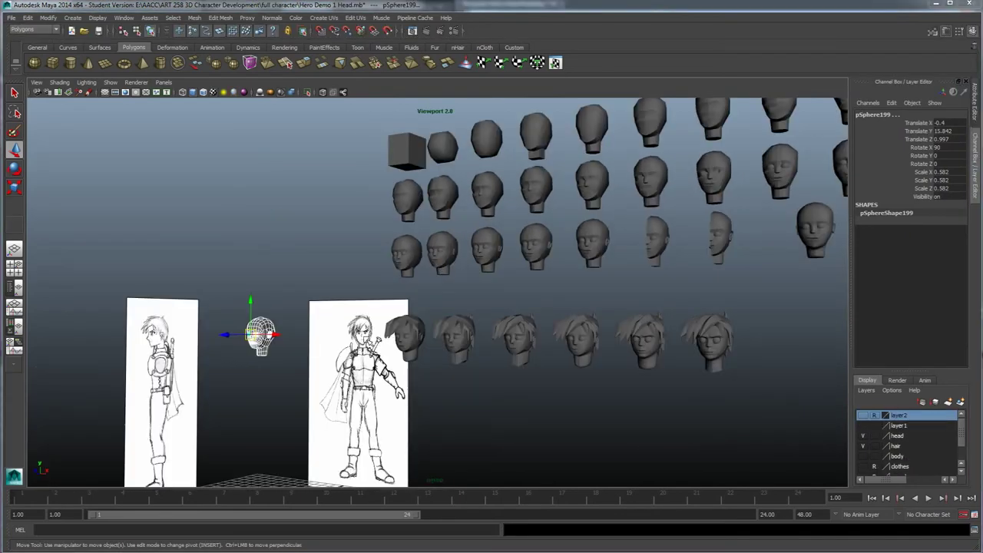
# - In the Hero Demo 1 Head scene, examine the row of heads with hair, focusing on the first one
pyautogui.scroll(5, 392, 344)
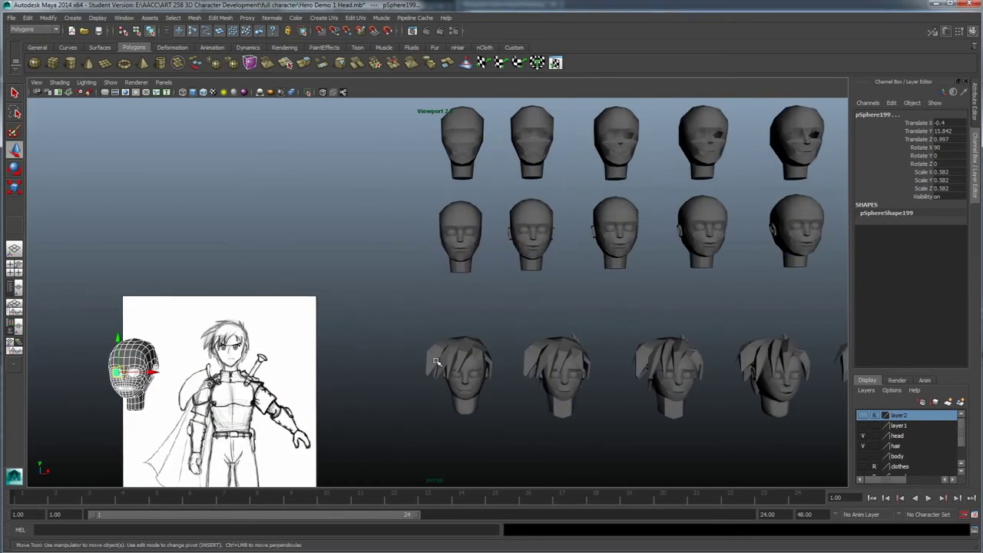
pyautogui.scroll(5, 446, 349)
pyautogui.scroll(-2, 469, 332)
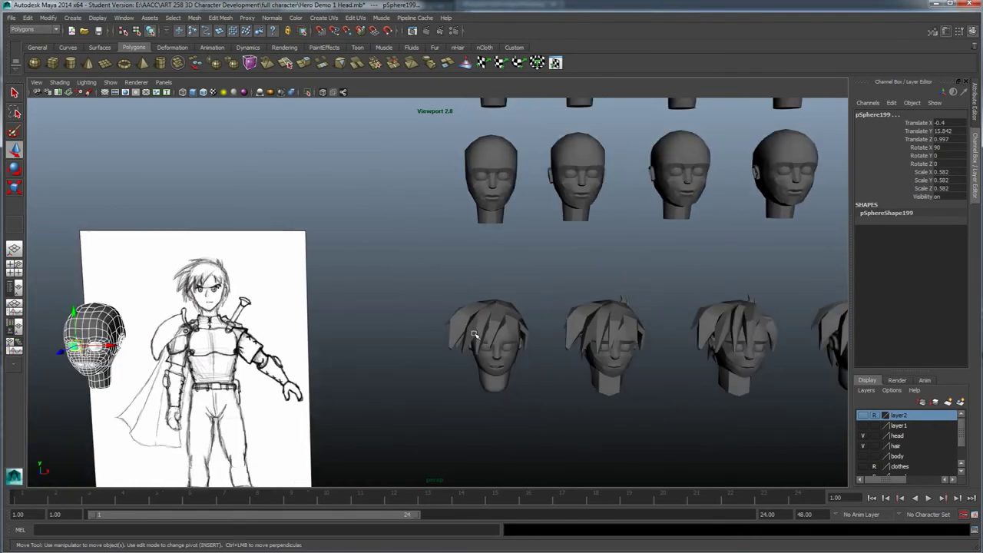
pyautogui.keyDown('alt'); pyautogui.moveTo(474, 335); pyautogui.dragTo(468, 345); pyautogui.keyUp('alt')
pyautogui.keyDown('alt'); pyautogui.moveTo(374, 356); pyautogui.dragTo(431, 351); pyautogui.keyUp('alt')
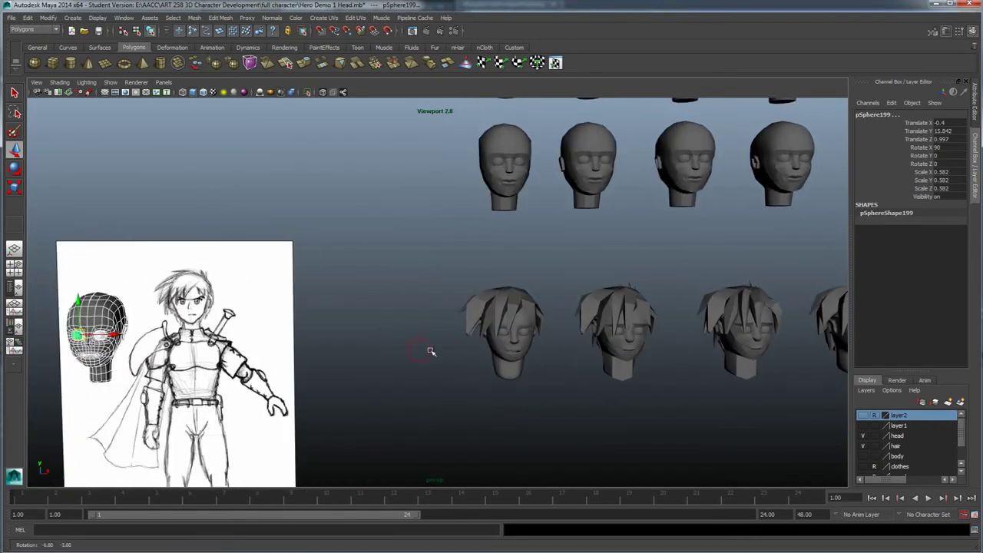
pyautogui.scroll(4, 476, 364)
pyautogui.keyDown('alt'); pyautogui.moveTo(494, 374); pyautogui.dragTo(398, 358, button='middle'); pyautogui.keyUp('alt')
pyautogui.moveTo(388, 356)
pyautogui.keyDown('alt'); pyautogui.mouseDown()
pyautogui.moveTo(417, 364)
pyautogui.moveTo(397, 366)
pyautogui.mouseUp(); pyautogui.keyUp('alt')
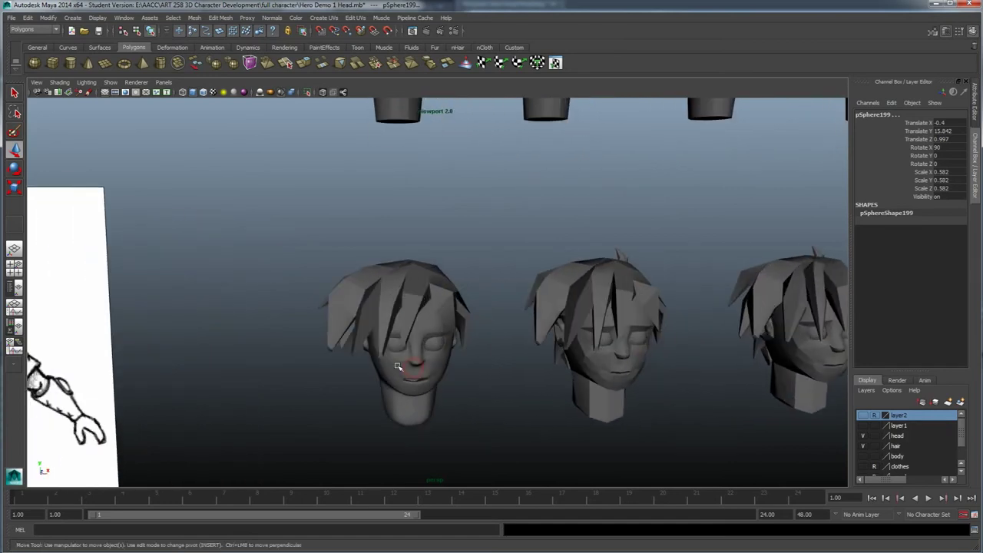
# - Select the first head's hair mesh and examine its chunky strands from several angles against the reference drawing
pyautogui.click(400, 291)
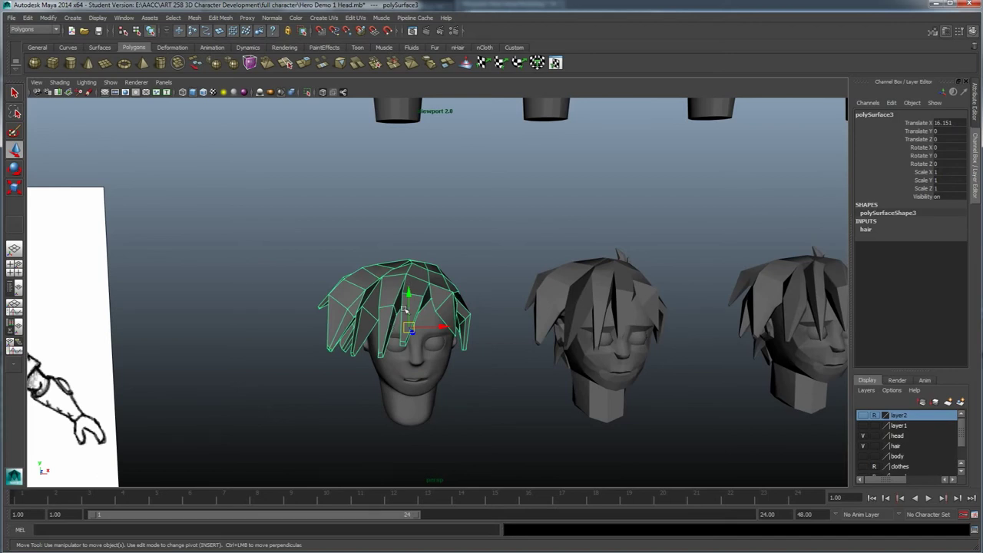
pyautogui.keyDown('alt'); pyautogui.moveTo(391, 330); pyautogui.dragTo(384, 322); pyautogui.keyUp('alt')
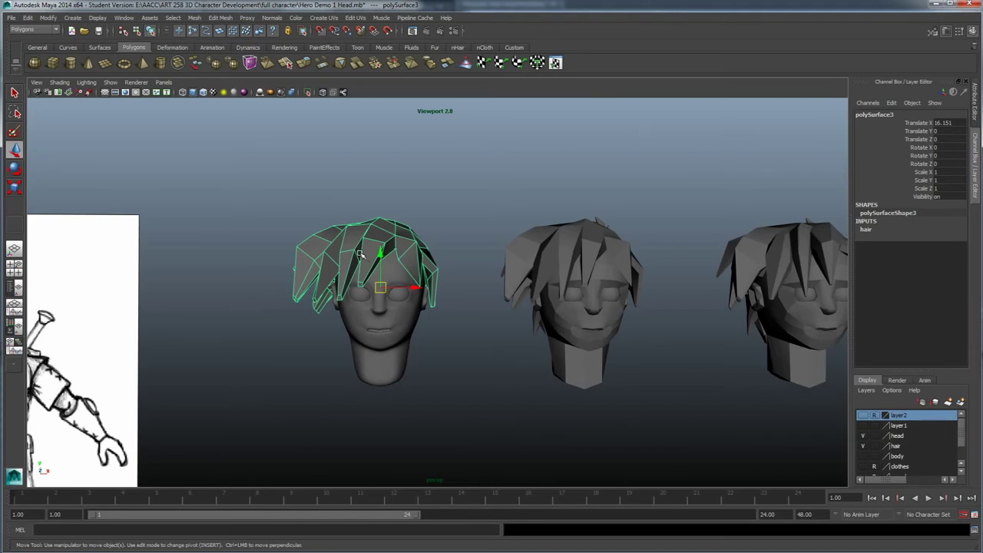
pyautogui.keyDown('alt'); pyautogui.moveTo(346, 259); pyautogui.dragTo(348, 268); pyautogui.keyUp('alt')
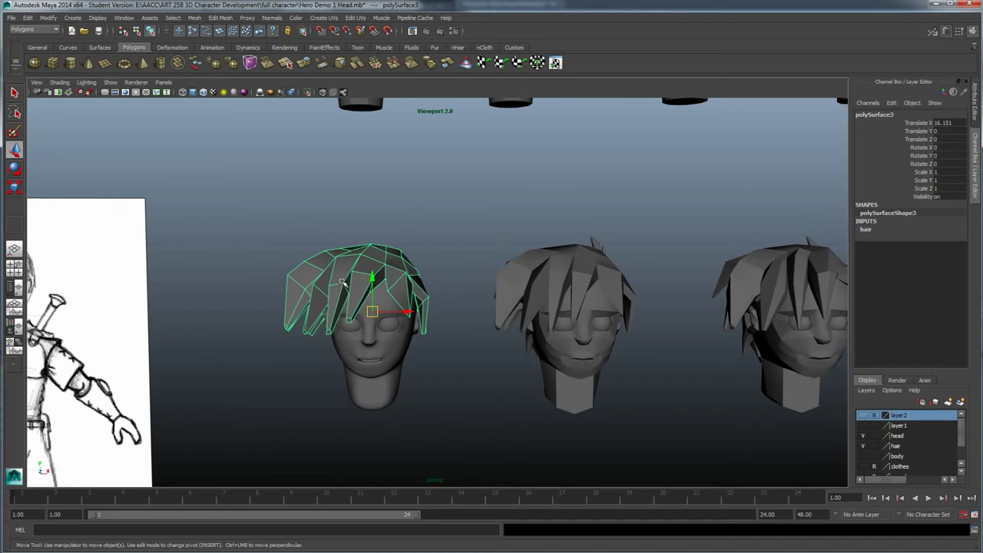
pyautogui.keyDown('alt'); pyautogui.moveTo(350, 315); pyautogui.dragTo(344, 311); pyautogui.keyUp('alt')
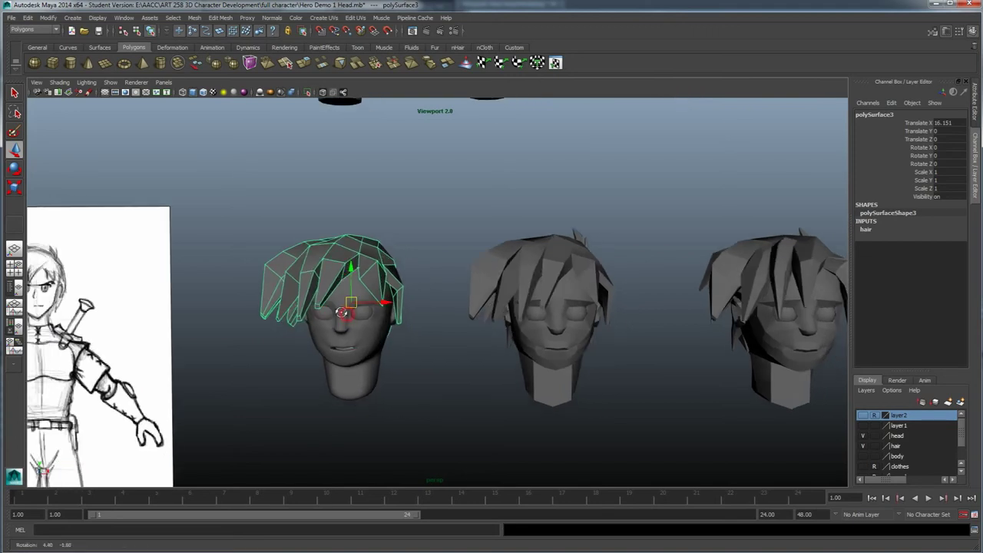
pyautogui.keyDown('alt'); pyautogui.moveTo(344, 311); pyautogui.dragTo(394, 301, button='middle'); pyautogui.keyUp('alt')
pyautogui.keyDown('alt'); pyautogui.moveTo(394, 300); pyautogui.dragTo(375, 312); pyautogui.keyUp('alt')
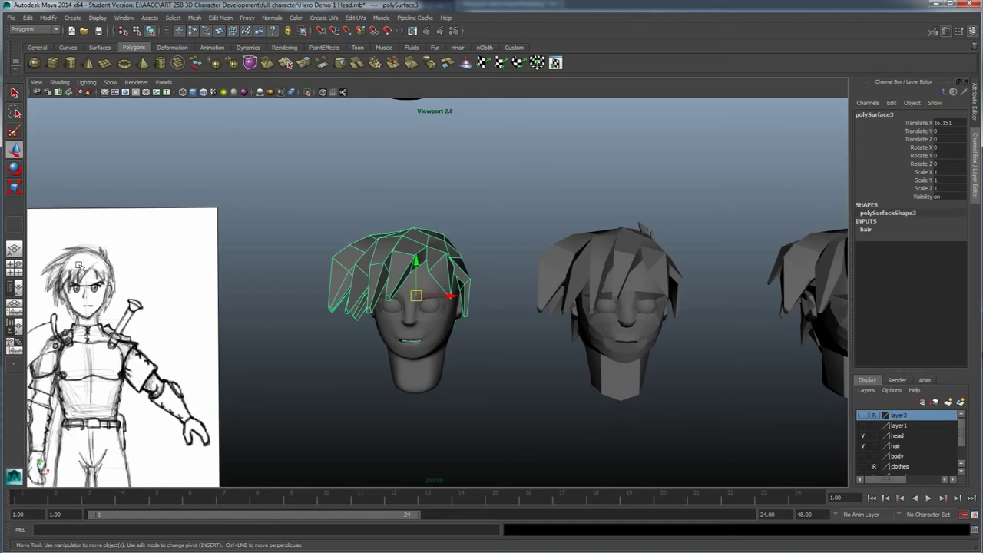
pyautogui.keyDown('alt'); pyautogui.moveTo(328, 277); pyautogui.dragTo(361, 291); pyautogui.keyUp('alt')
pyautogui.moveTo(427, 284)
pyautogui.keyDown('alt'); pyautogui.mouseDown()
pyautogui.moveTo(419, 302)
pyautogui.moveTo(407, 301)
pyautogui.mouseUp(); pyautogui.keyUp('alt')
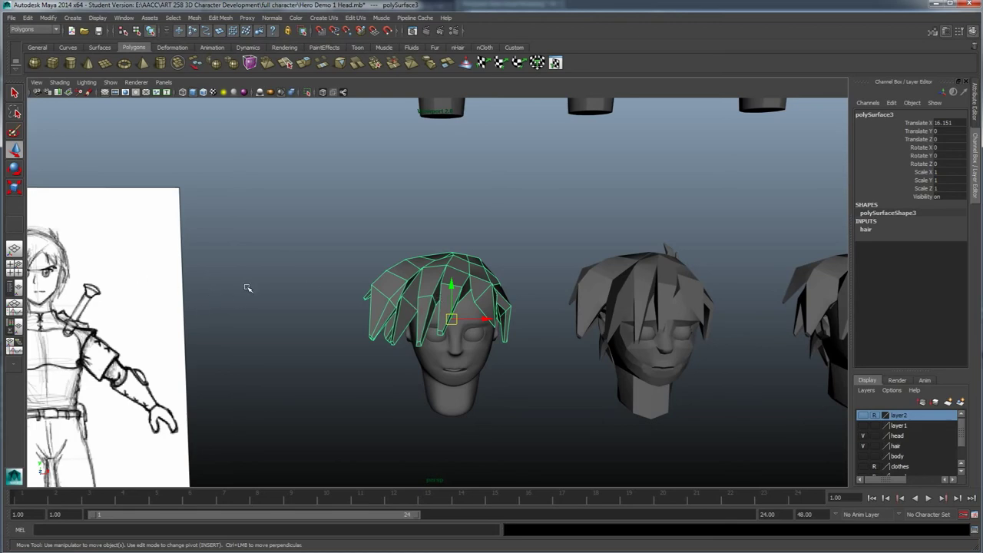
pyautogui.moveTo(334, 322)
pyautogui.keyDown('alt'); pyautogui.mouseDown()
pyautogui.moveTo(440, 342)
pyautogui.moveTo(395, 327)
pyautogui.mouseUp(); pyautogui.keyUp('alt')
pyautogui.keyDown('alt'); pyautogui.moveTo(395, 327); pyautogui.dragTo(362, 316, button='middle'); pyautogui.keyUp('alt')
pyautogui.moveTo(363, 316)
pyautogui.keyDown('alt'); pyautogui.mouseDown()
pyautogui.moveTo(408, 340)
pyautogui.moveTo(374, 338)
pyautogui.mouseUp(); pyautogui.keyUp('alt')
pyautogui.scroll(5, 412, 336)
pyautogui.scroll(-5, 406, 345)
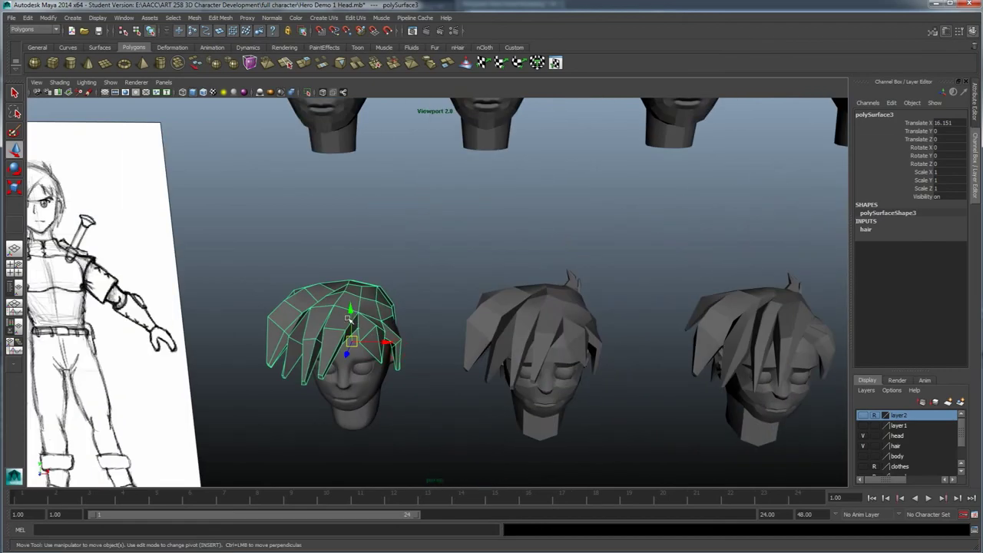
# - Try lifting the first head's hair mesh about 1.64 units clear of the scalp, and undo the move
pyautogui.click(350, 316)
pyautogui.click(320, 367)
pyautogui.keyDown('alt'); pyautogui.moveTo(304, 334); pyautogui.dragTo(366, 358); pyautogui.keyUp('alt')
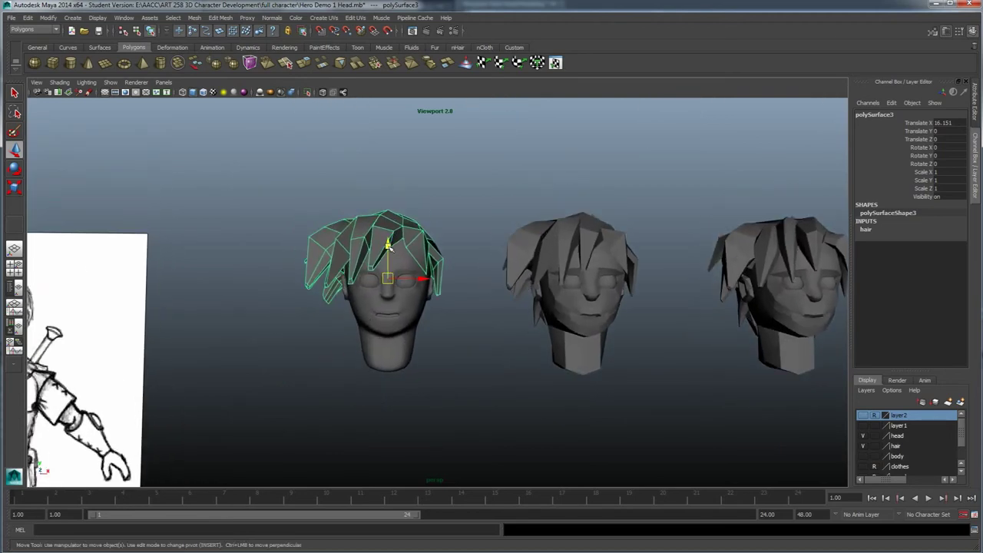
pyautogui.moveTo(388, 244); pyautogui.dragTo(385, 177)
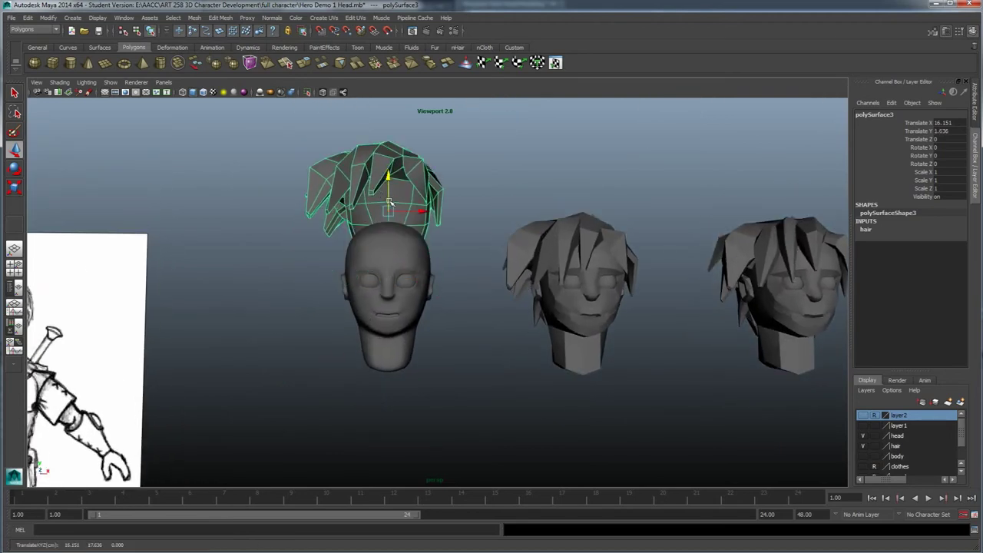
pyautogui.click(404, 238)
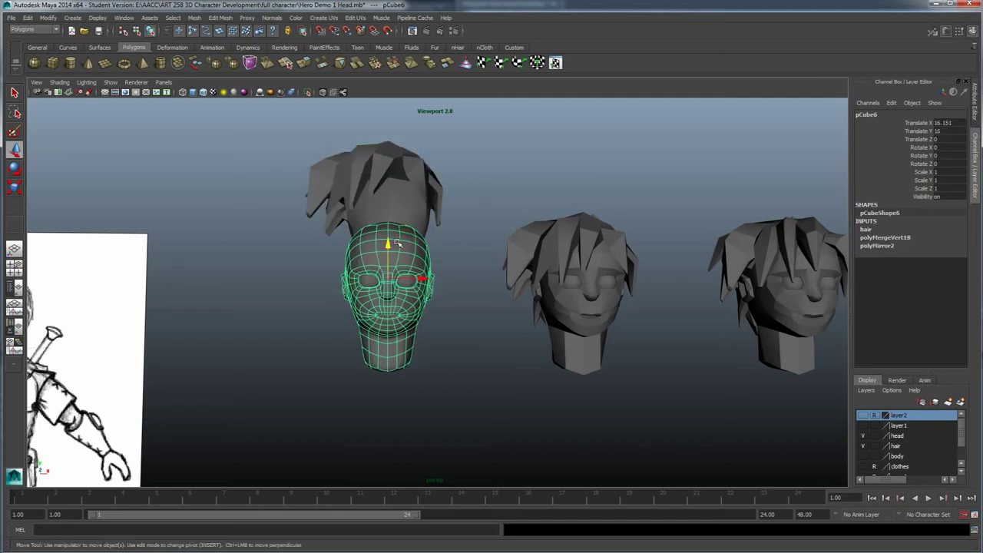
pyautogui.hotkey('ctrl', 'z')
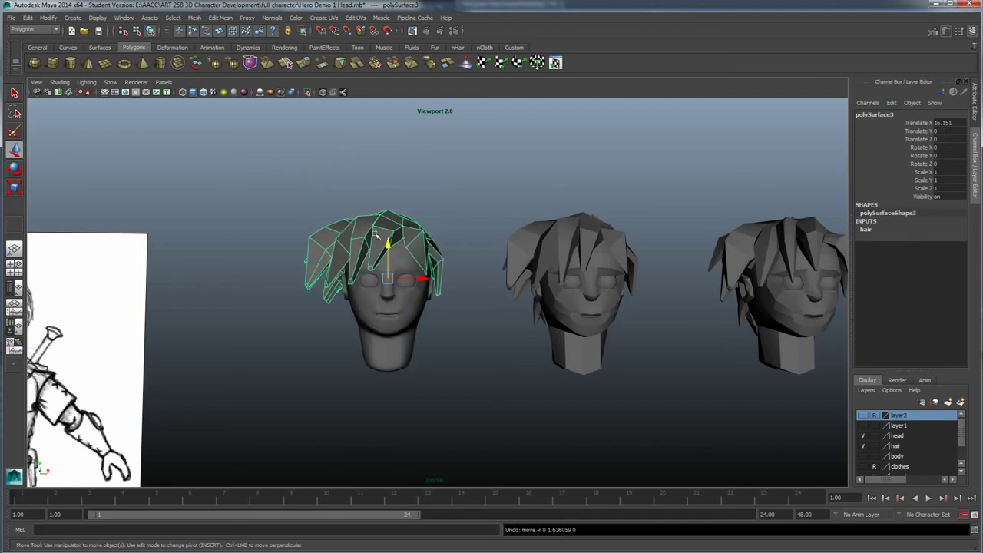
pyautogui.keyDown('alt'); pyautogui.moveTo(382, 263); pyautogui.dragTo(374, 279); pyautogui.keyUp('alt')
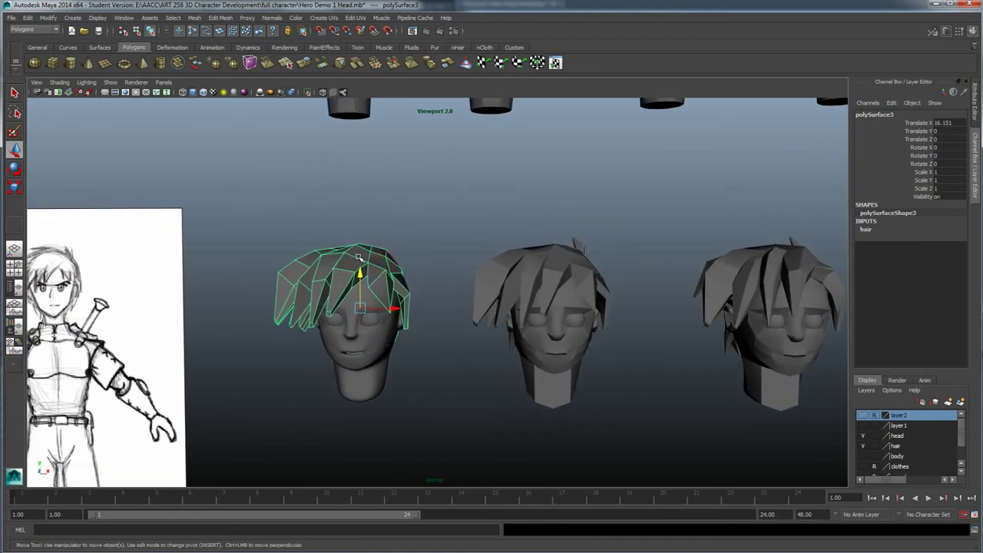
# - Turn on smooth preview for the first head's hair mesh and examine the rounded strands from several angles
pyautogui.keyDown('alt'); pyautogui.moveTo(328, 278); pyautogui.dragTo(343, 286); pyautogui.keyUp('alt')
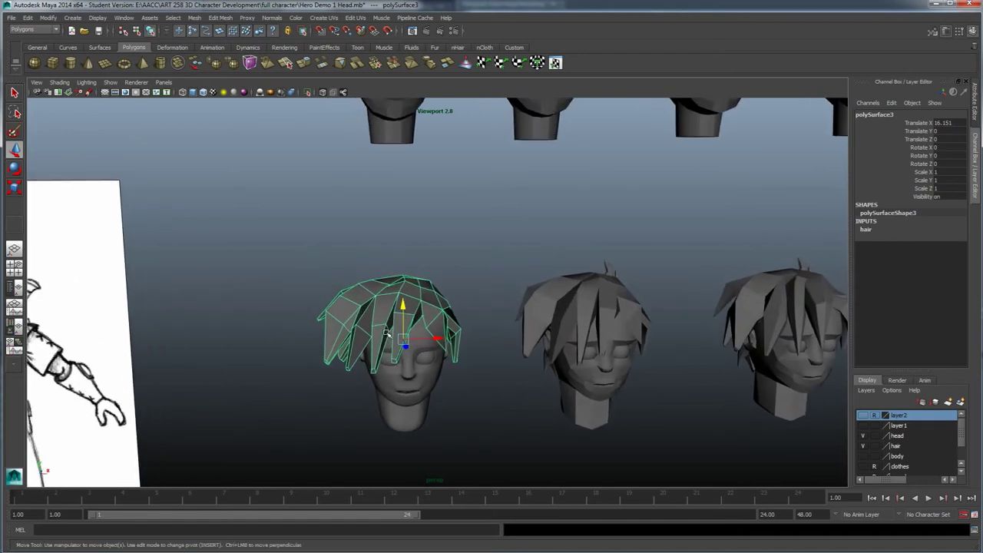
pyautogui.press('3')
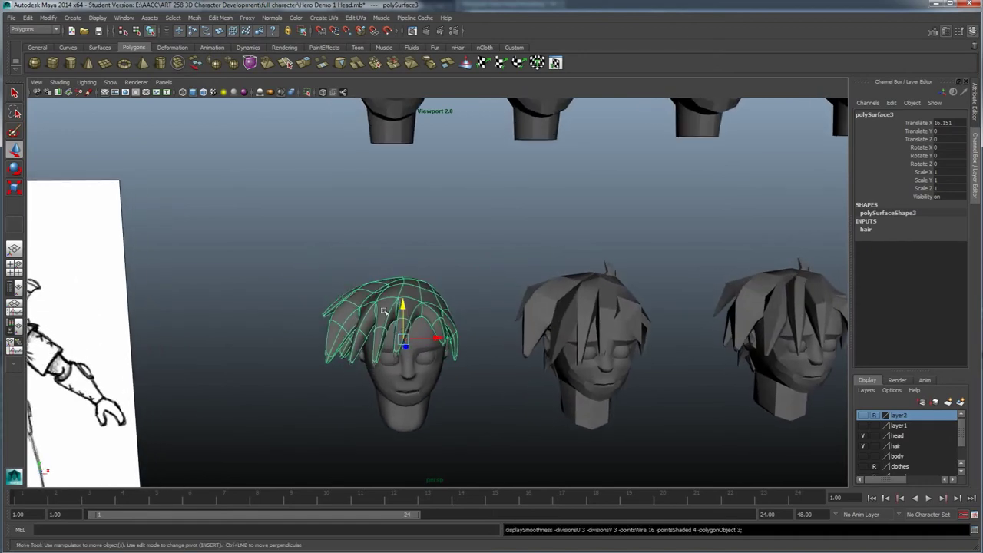
pyautogui.scroll(5, 373, 355)
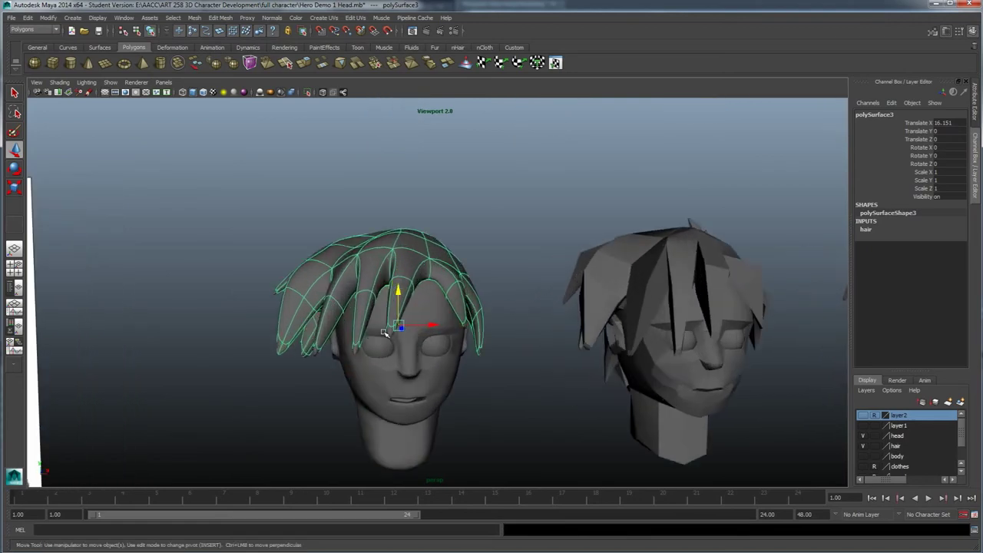
pyautogui.moveTo(349, 361)
pyautogui.keyDown('alt'); pyautogui.mouseDown()
pyautogui.moveTo(374, 358)
pyautogui.moveTo(358, 360)
pyautogui.mouseUp(); pyautogui.keyUp('alt')
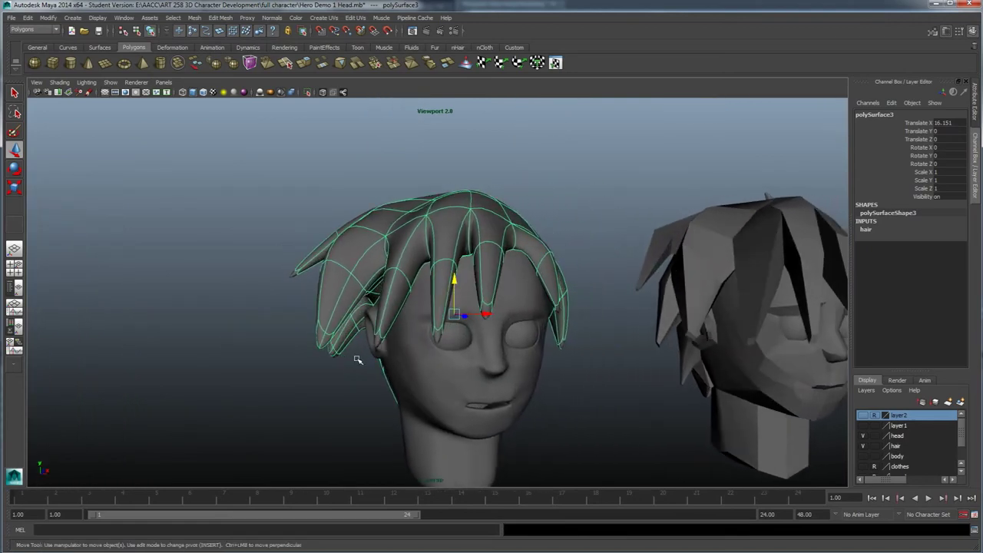
pyautogui.click(274, 184)
pyautogui.keyDown('alt'); pyautogui.moveTo(301, 255); pyautogui.dragTo(335, 312); pyautogui.keyUp('alt')
pyautogui.keyDown('alt'); pyautogui.moveTo(412, 345); pyautogui.dragTo(459, 342); pyautogui.keyUp('alt')
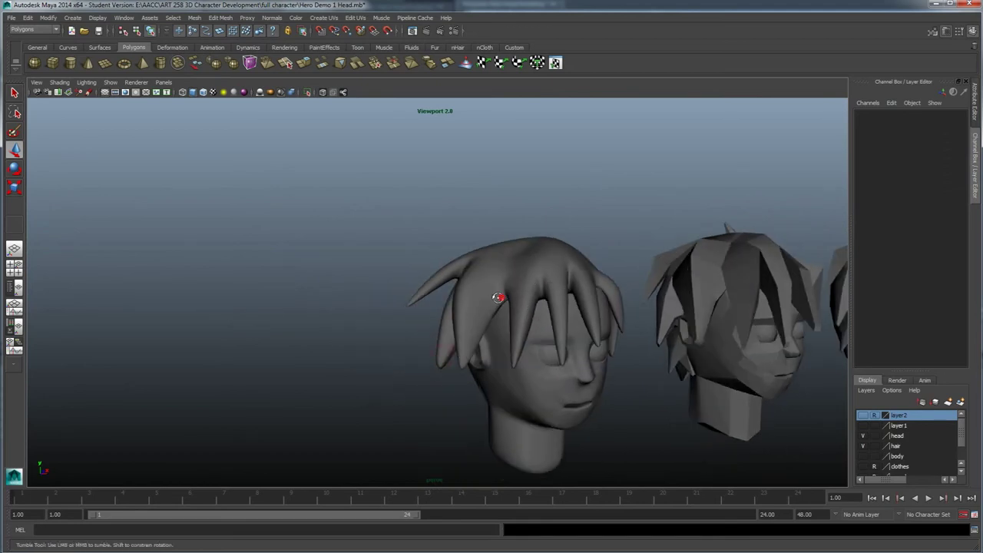
pyautogui.keyDown('alt'); pyautogui.moveTo(500, 290); pyautogui.dragTo(511, 255); pyautogui.keyUp('alt')
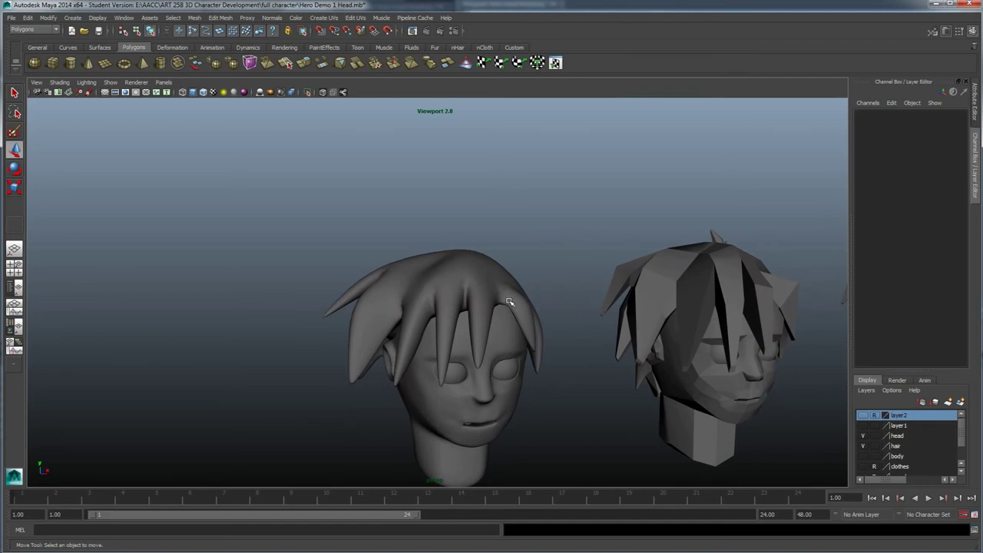
pyautogui.keyDown('alt'); pyautogui.moveTo(476, 309); pyautogui.dragTo(477, 355); pyautogui.keyUp('alt')
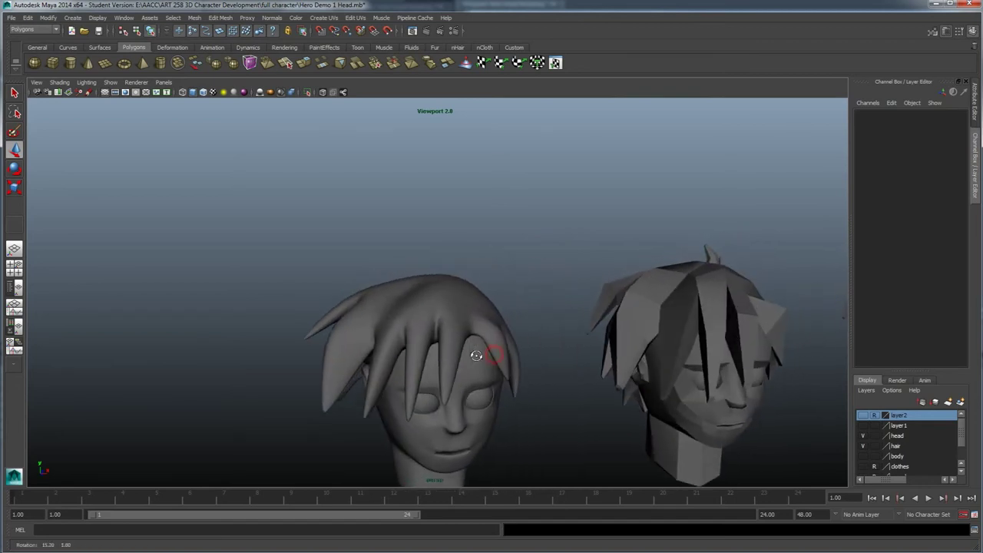
# - Examine the progressively refined hair on the heads toward the far end of the row from several angles
pyautogui.scroll(-3, 478, 343)
pyautogui.keyDown('alt'); pyautogui.moveTo(542, 338); pyautogui.dragTo(391, 334, button='middle'); pyautogui.keyUp('alt')
pyautogui.keyDown('alt'); pyautogui.moveTo(615, 329); pyautogui.dragTo(413, 311, button='middle'); pyautogui.keyUp('alt')
pyautogui.keyDown('alt'); pyautogui.moveTo(603, 314); pyautogui.dragTo(465, 330, button='middle'); pyautogui.keyUp('alt')
pyautogui.keyDown('alt'); pyautogui.moveTo(602, 332); pyautogui.dragTo(538, 326, button='middle'); pyautogui.keyUp('alt')
pyautogui.keyDown('alt'); pyautogui.moveTo(596, 329); pyautogui.dragTo(573, 328); pyautogui.keyUp('alt')
pyautogui.scroll(3, 582, 331)
pyautogui.keyDown('alt'); pyautogui.moveTo(582, 331); pyautogui.dragTo(465, 342, button='middle'); pyautogui.keyUp('alt')
pyautogui.keyDown('alt'); pyautogui.moveTo(465, 342); pyautogui.dragTo(497, 346); pyautogui.keyUp('alt')
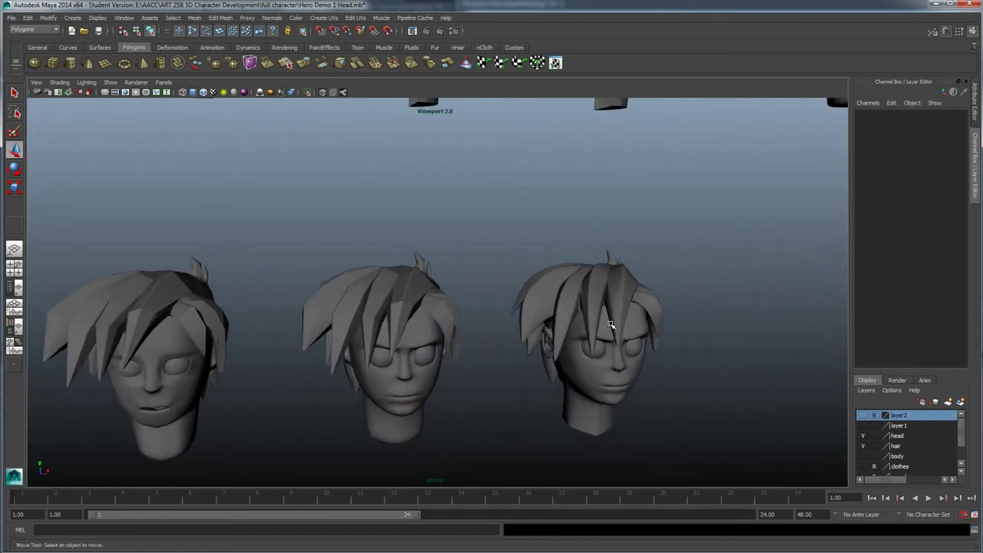
pyautogui.keyDown('alt'); pyautogui.moveTo(595, 283); pyautogui.dragTo(607, 286); pyautogui.keyUp('alt')
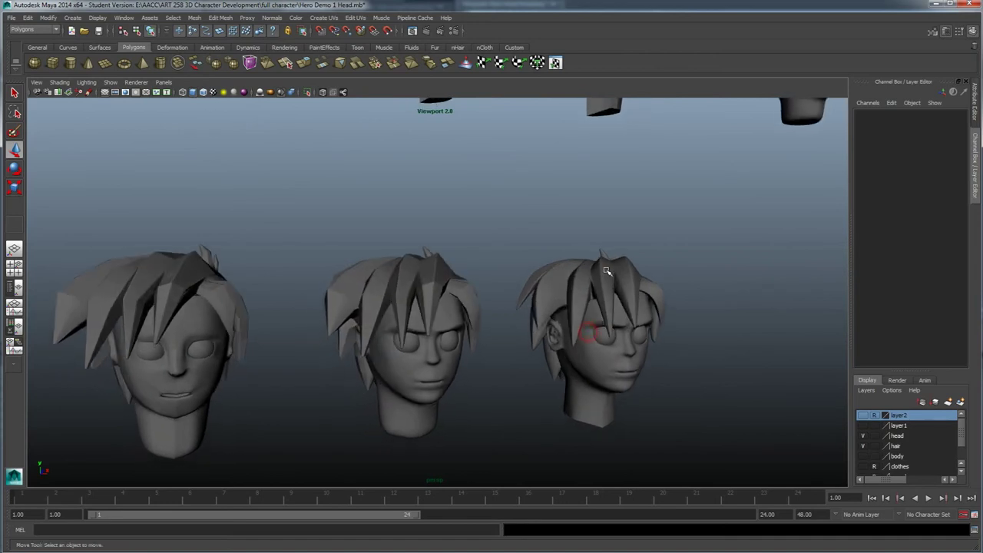
pyautogui.moveTo(610, 301)
pyautogui.keyDown('alt'); pyautogui.mouseDown()
pyautogui.moveTo(558, 305)
pyautogui.moveTo(525, 329)
pyautogui.moveTo(530, 342)
pyautogui.moveTo(514, 358)
pyautogui.mouseUp(); pyautogui.keyUp('alt')
pyautogui.keyDown('alt'); pyautogui.moveTo(504, 322); pyautogui.dragTo(555, 351); pyautogui.keyUp('alt')
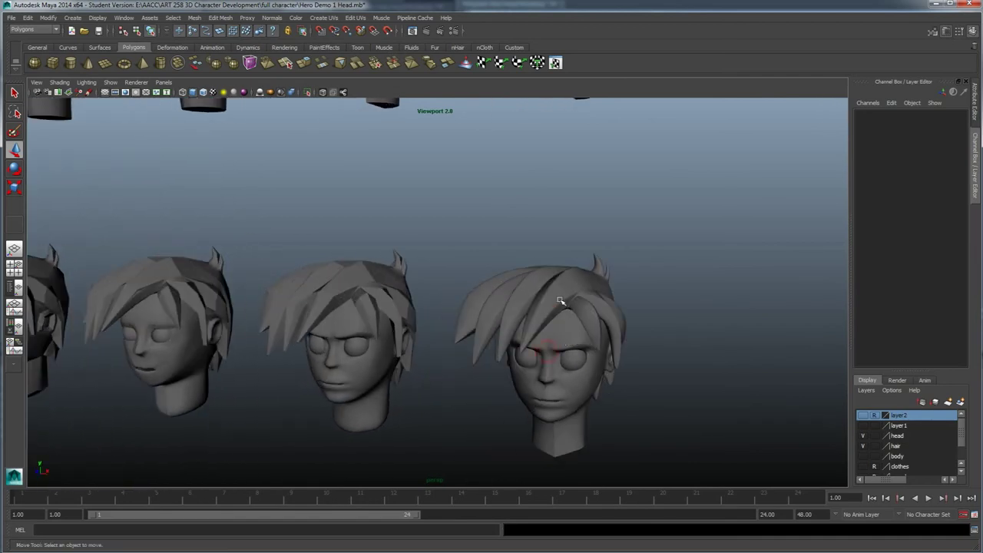
pyautogui.keyDown('alt'); pyautogui.moveTo(560, 300); pyautogui.dragTo(565, 283); pyautogui.keyUp('alt')
pyautogui.keyDown('alt'); pyautogui.moveTo(595, 312); pyautogui.dragTo(587, 307); pyautogui.keyUp('alt')
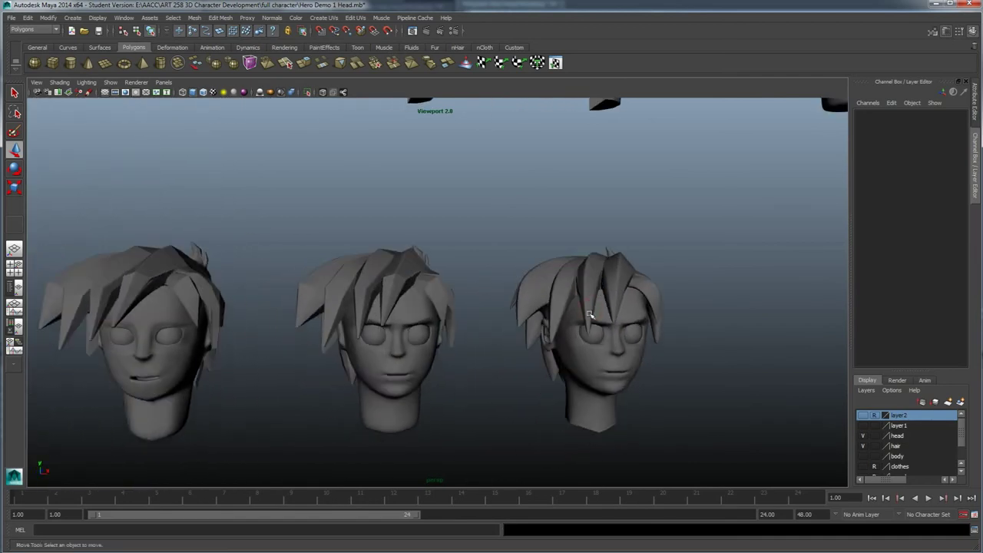
# - Return to the first head and examine its smoothed hair beside the second head's angular strands
pyautogui.keyDown('alt'); pyautogui.moveTo(591, 318); pyautogui.dragTo(505, 364, button='right'); pyautogui.keyUp('alt')
pyautogui.keyDown('alt'); pyautogui.moveTo(138, 341); pyautogui.dragTo(427, 329, button='middle'); pyautogui.keyUp('alt')
pyautogui.keyDown('alt'); pyautogui.moveTo(325, 315); pyautogui.dragTo(378, 312, button='right'); pyautogui.keyUp('alt')
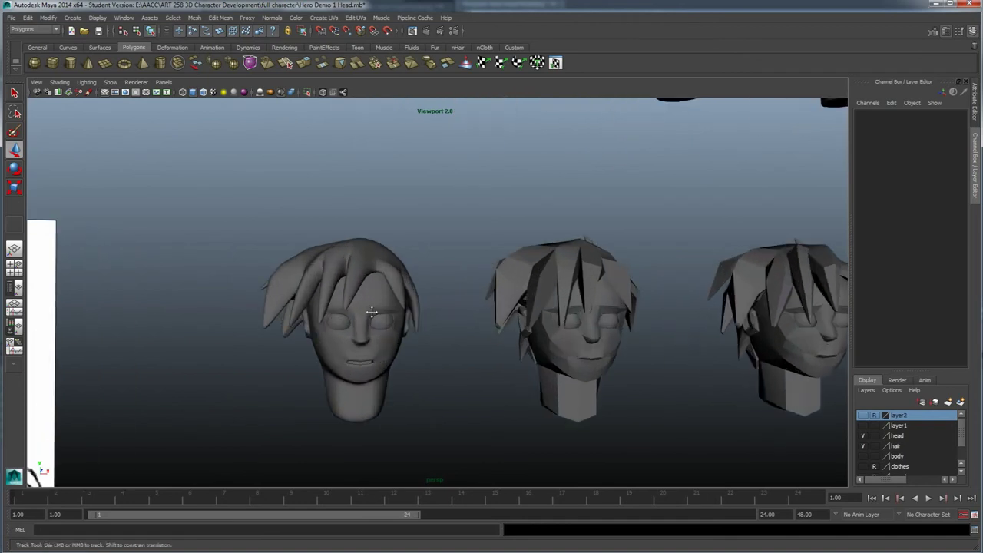
pyautogui.keyDown('alt'); pyautogui.moveTo(377, 312); pyautogui.dragTo(408, 318); pyautogui.keyUp('alt')
pyautogui.click(454, 270)
pyautogui.click(526, 255)
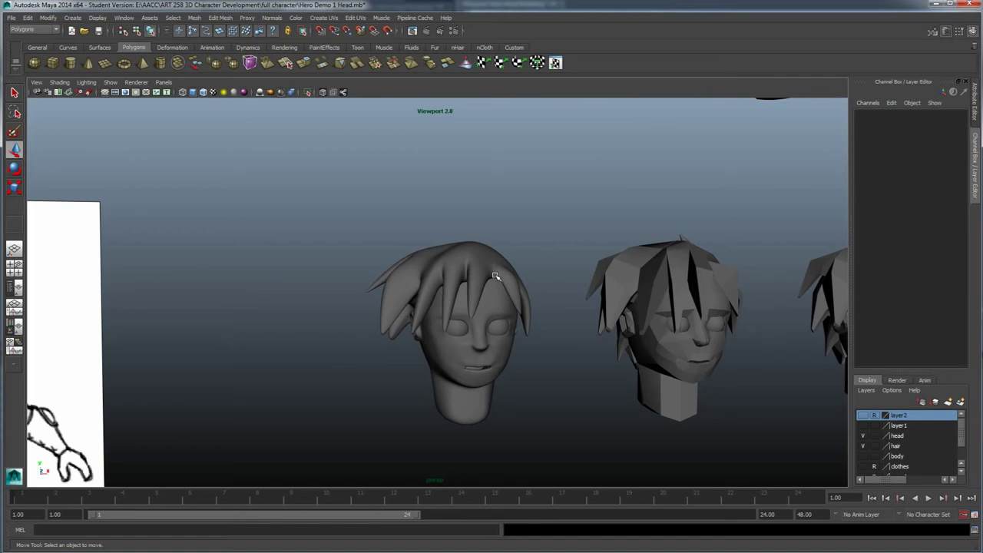
pyautogui.keyDown('alt'); pyautogui.moveTo(494, 331); pyautogui.dragTo(403, 306, button='middle'); pyautogui.keyUp('alt')
pyautogui.keyDown('alt'); pyautogui.moveTo(370, 311); pyautogui.dragTo(390, 314); pyautogui.keyUp('alt')
pyautogui.scroll(2, 390, 315)
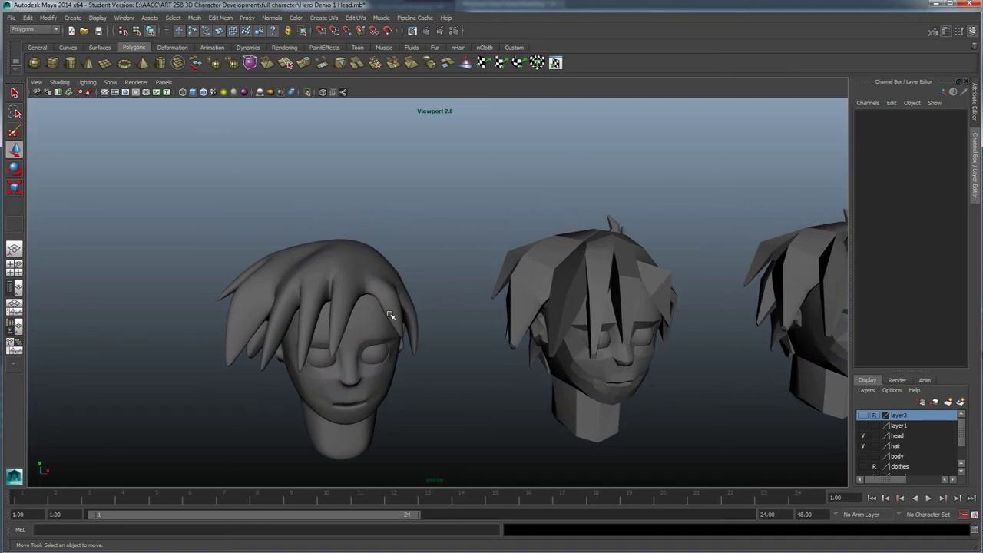
# - Compare the first head's hair with smooth preview off and on, finishing with the preview off
pyautogui.click(358, 278)
pyautogui.click(435, 242)
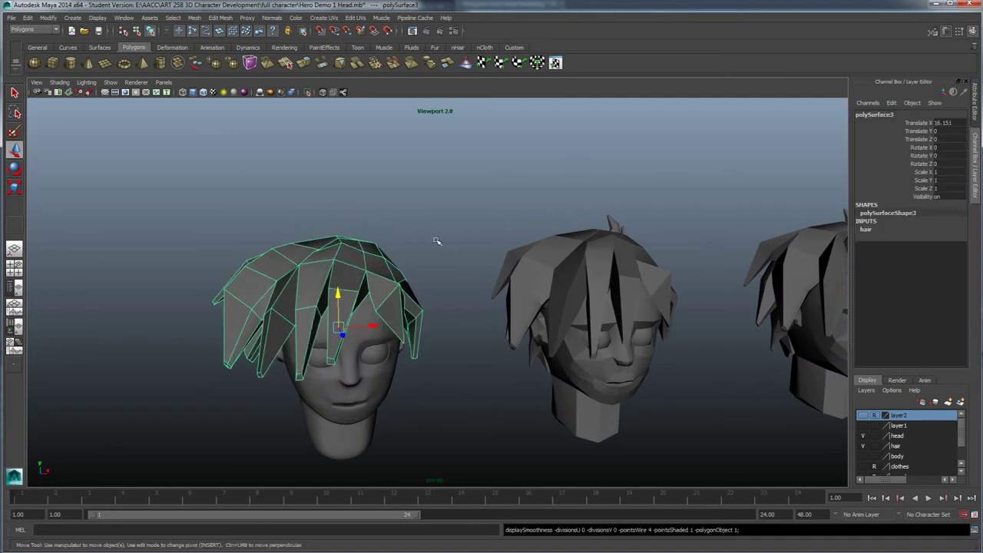
pyautogui.keyDown('alt'); pyautogui.moveTo(350, 270); pyautogui.dragTo(352, 262); pyautogui.keyUp('alt')
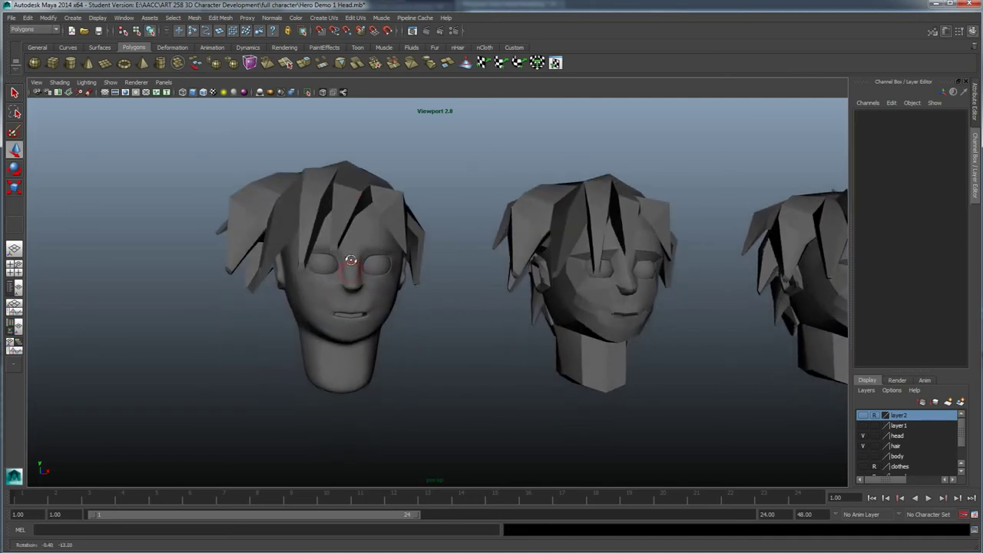
pyautogui.click(353, 189)
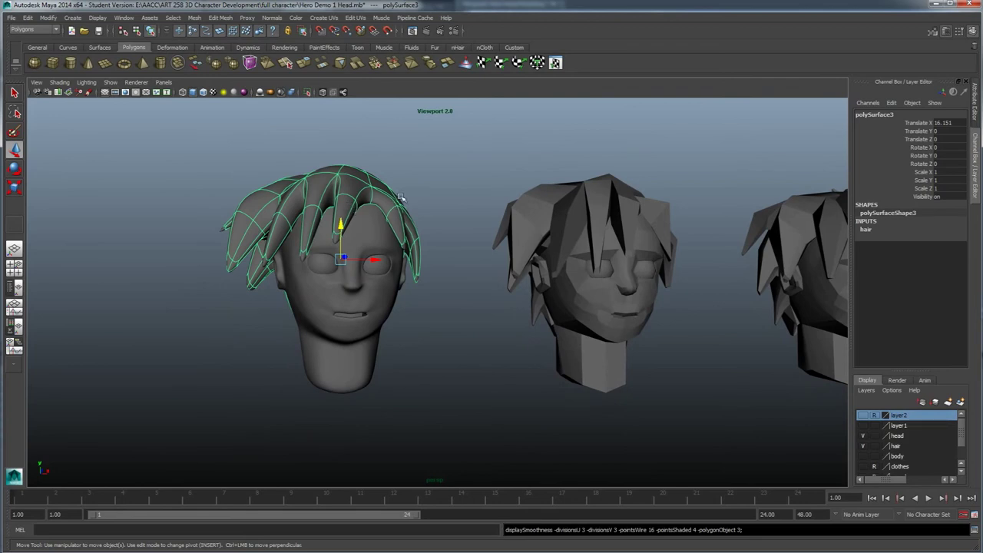
pyautogui.click(430, 185)
pyautogui.click(372, 192)
pyautogui.press('1')
# - Select the second head's hair mesh and examine its added back strands from behind the row, comparing it with the neighbouring heads
pyautogui.click(517, 228)
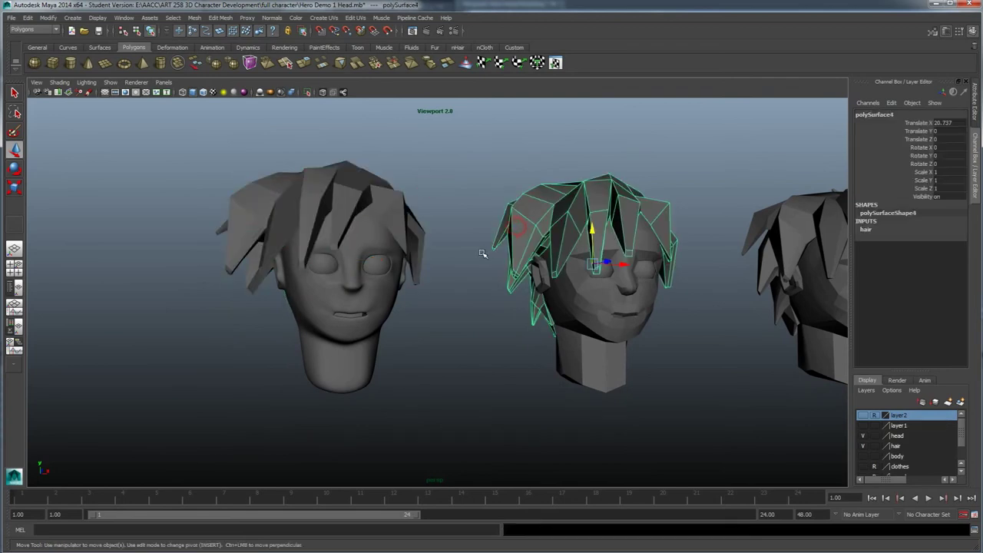
pyautogui.keyDown('alt'); pyautogui.moveTo(465, 279); pyautogui.dragTo(645, 288); pyautogui.keyUp('alt')
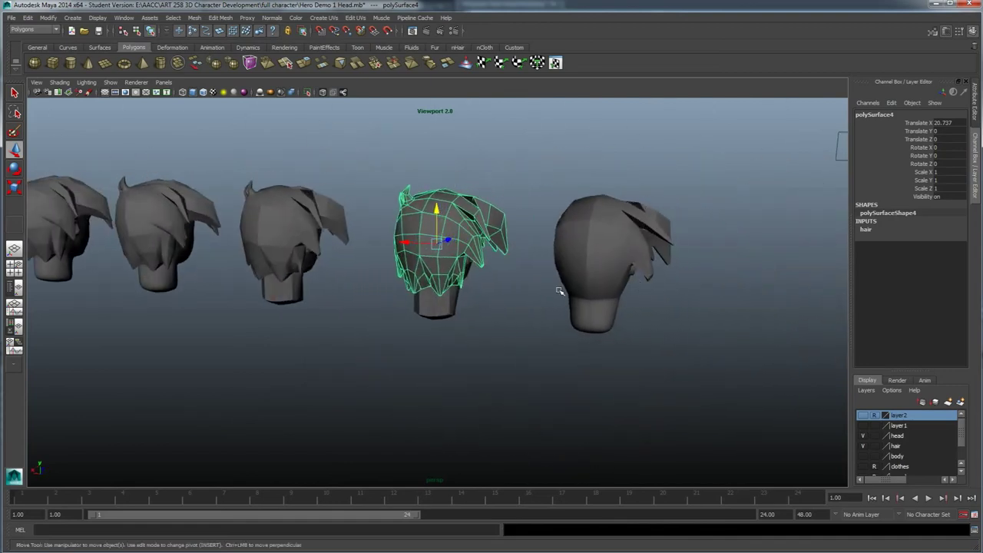
pyautogui.keyDown('alt'); pyautogui.moveTo(482, 324); pyautogui.dragTo(505, 311); pyautogui.keyUp('alt')
pyautogui.click(523, 278)
pyautogui.keyDown('alt'); pyautogui.moveTo(576, 288); pyautogui.dragTo(340, 282); pyautogui.keyUp('alt')
pyautogui.click(301, 263)
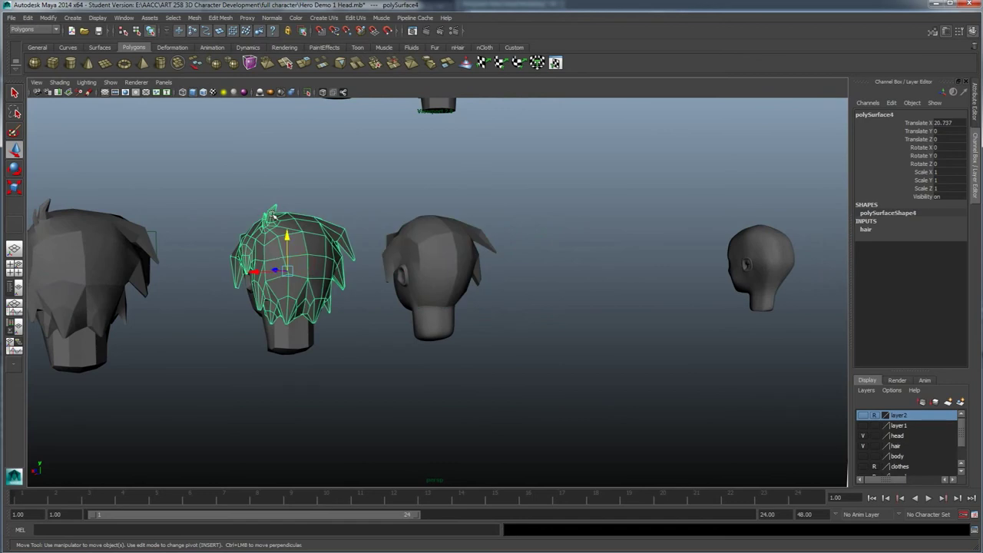
pyautogui.keyDown('alt'); pyautogui.moveTo(409, 309); pyautogui.dragTo(381, 323); pyautogui.keyUp('alt')
pyautogui.click(385, 325)
pyautogui.keyDown('alt'); pyautogui.moveTo(455, 324); pyautogui.dragTo(518, 297); pyautogui.keyUp('alt')
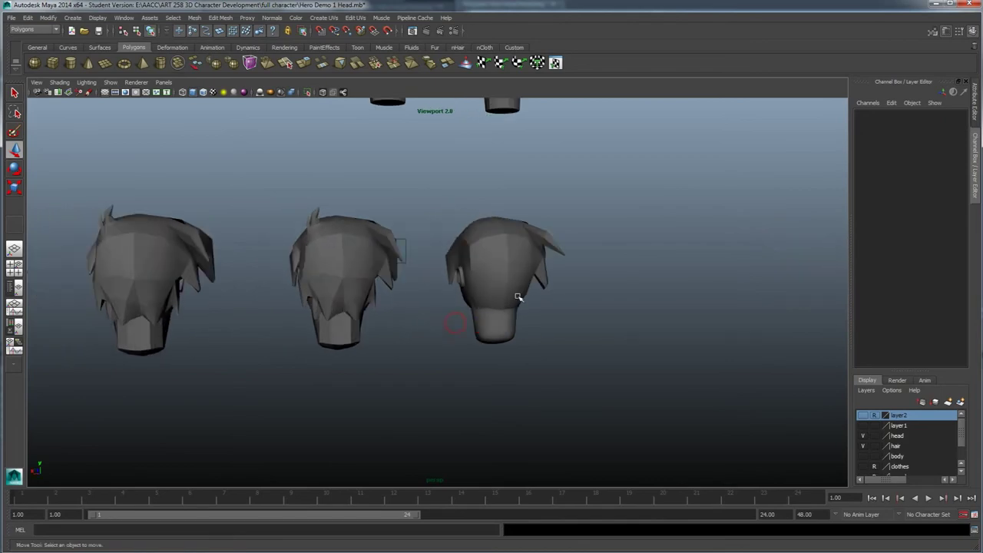
pyautogui.keyDown('alt'); pyautogui.moveTo(310, 335); pyautogui.dragTo(364, 283); pyautogui.keyUp('alt')
# - Frame the third head's hair mesh, turn on its smooth preview and examine the separated front strands
pyautogui.click(192, 245)
pyautogui.press('f')
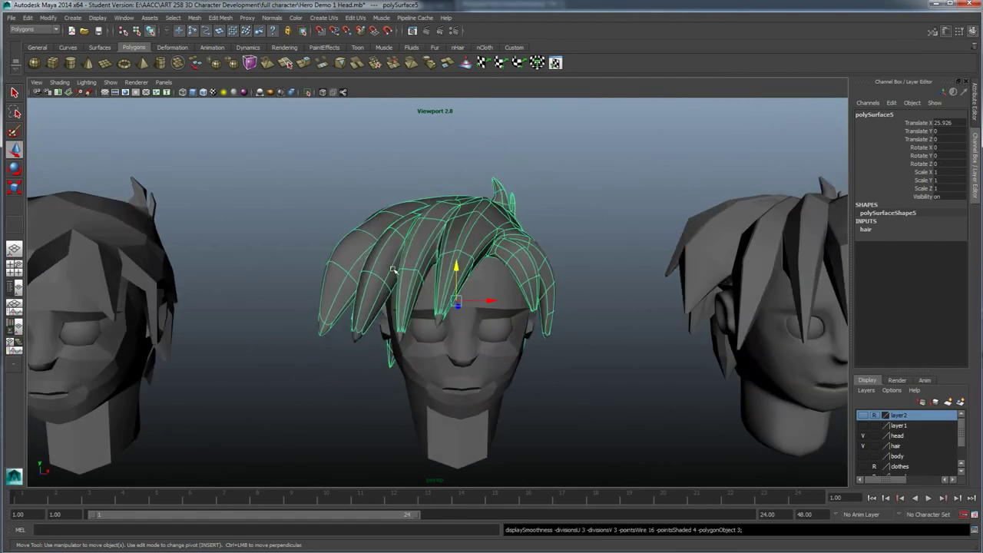
pyautogui.click(263, 314)
pyautogui.keyDown('alt'); pyautogui.moveTo(346, 322); pyautogui.dragTo(472, 227); pyautogui.keyUp('alt')
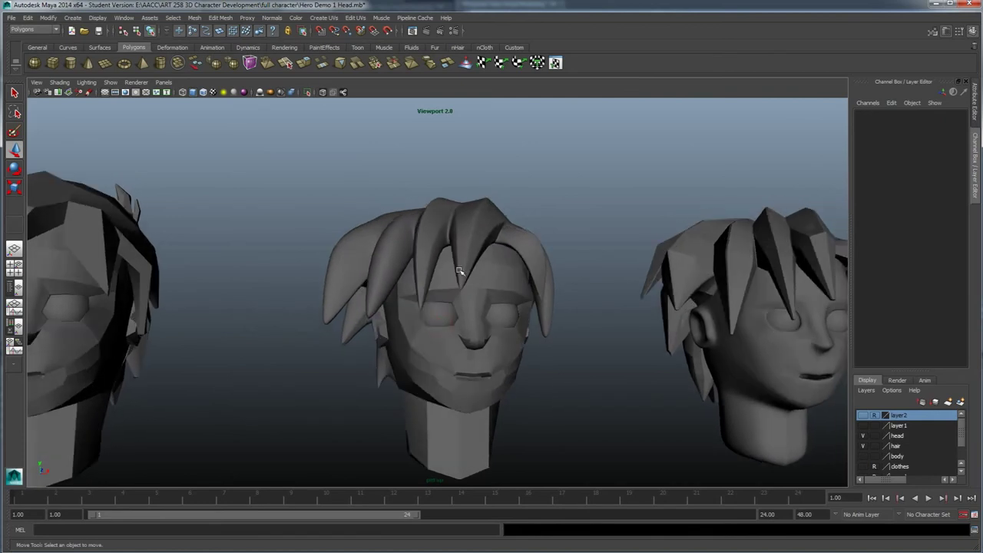
pyautogui.keyDown('alt'); pyautogui.moveTo(459, 271); pyautogui.dragTo(454, 265); pyautogui.keyUp('alt')
pyautogui.keyDown('alt'); pyautogui.moveTo(408, 333); pyautogui.dragTo(325, 281); pyautogui.keyUp('alt')
# - Turn on smooth preview for the second head's hair and compare it with the third head's smoothed strands
pyautogui.click(252, 257)
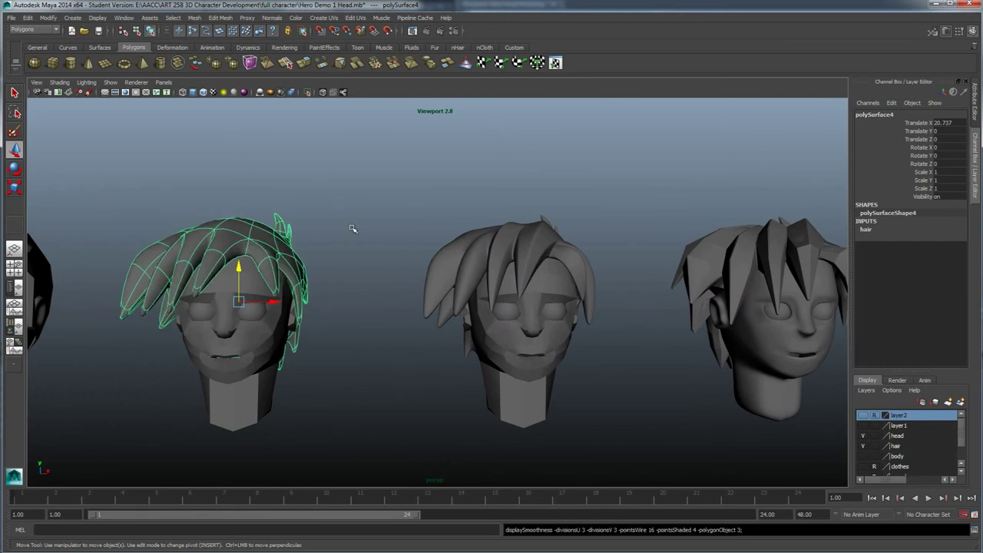
pyautogui.click(313, 308)
pyautogui.keyDown('alt'); pyautogui.moveTo(314, 307); pyautogui.dragTo(217, 287); pyautogui.keyUp('alt')
pyautogui.keyDown('alt'); pyautogui.moveTo(170, 314); pyautogui.dragTo(408, 356); pyautogui.keyUp('alt')
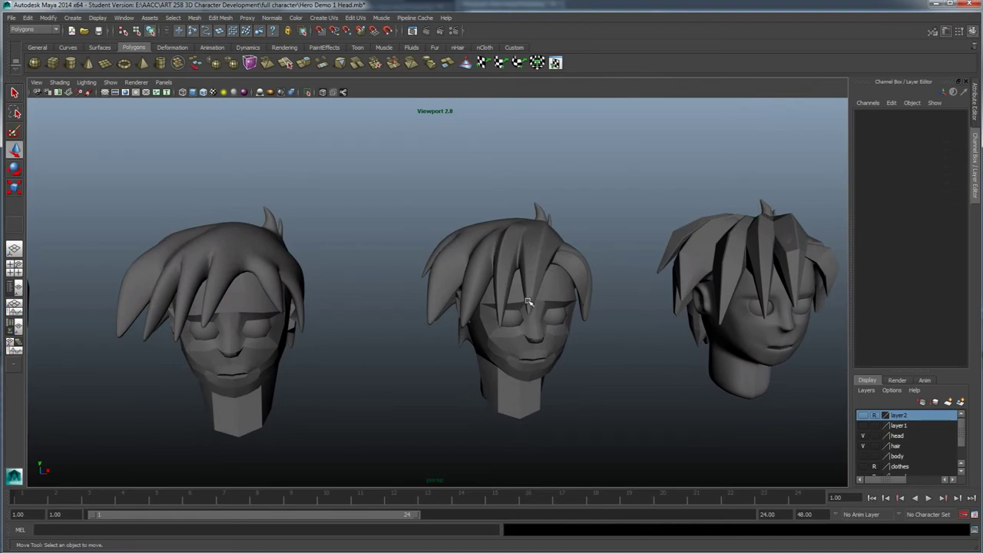
# - Turn off smooth preview on the third head's hair and examine the wireframe of its front strands up close
pyautogui.click(540, 248)
pyautogui.press('1')
pyautogui.click(585, 226)
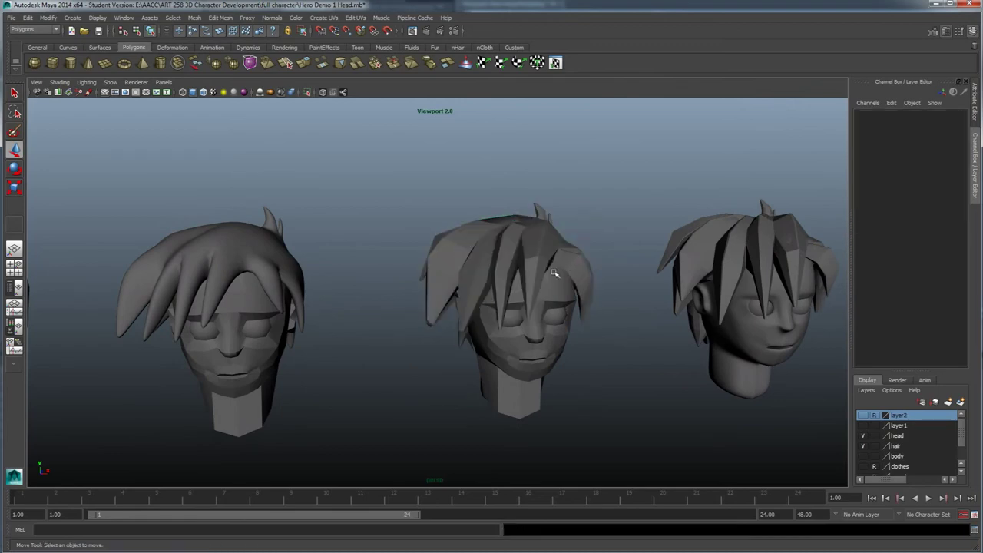
pyautogui.click(540, 256)
pyautogui.scroll(1, 539, 256)
pyautogui.scroll(3, 540, 258)
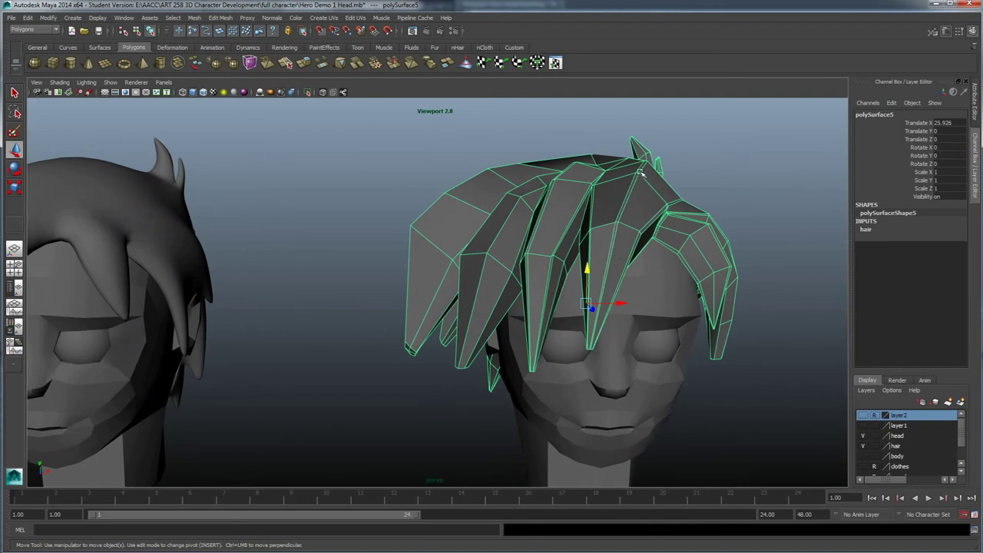
# - Turn off smooth preview on the second head's hair and compare its strands with the third head's
pyautogui.keyDown('alt'); pyautogui.moveTo(332, 271); pyautogui.dragTo(394, 263, button='middle'); pyautogui.keyUp('alt')
pyautogui.click(124, 191)
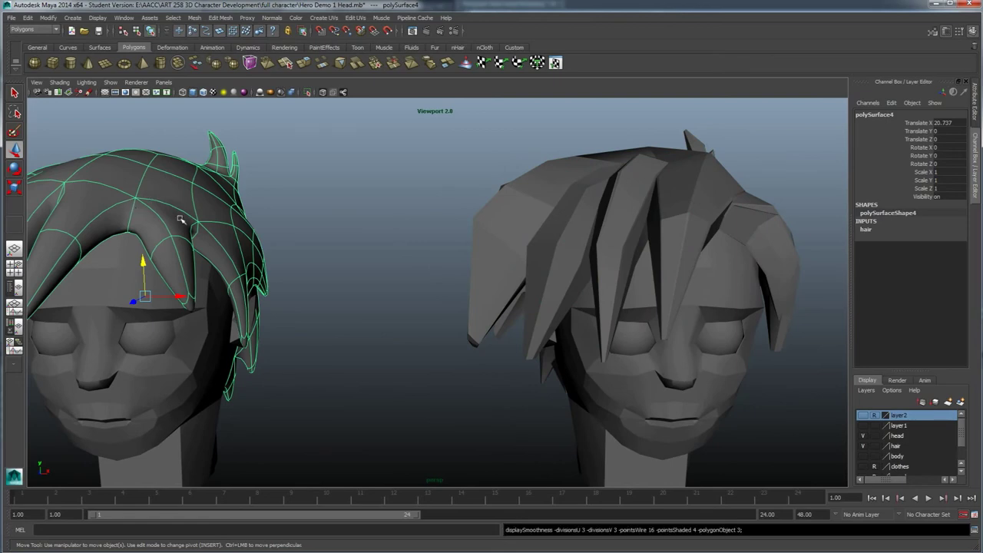
pyautogui.press('1')
pyautogui.keyDown('alt'); pyautogui.moveTo(183, 222); pyautogui.dragTo(163, 206); pyautogui.keyUp('alt')
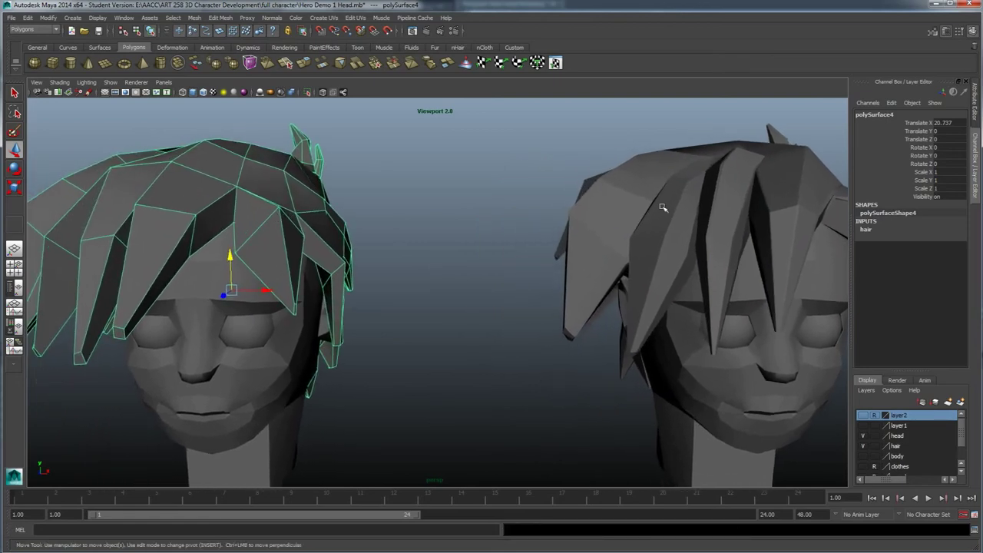
# - Select the second and third heads' hair together, turn on smooth preview for both and compare their shapes unselected
pyautogui.click(761, 195)
pyautogui.click(213, 192)
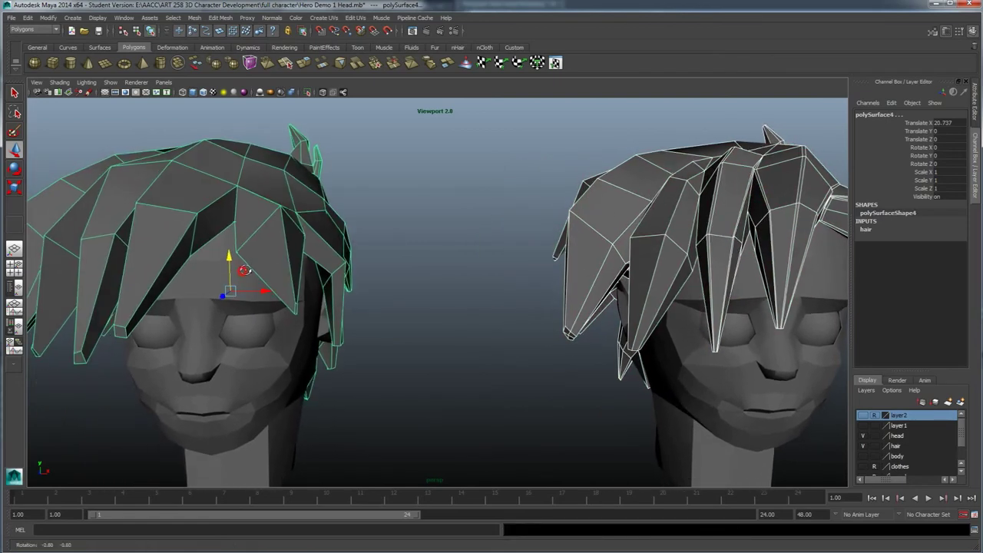
pyautogui.keyDown('alt'); pyautogui.moveTo(231, 265); pyautogui.dragTo(252, 265); pyautogui.keyUp('alt')
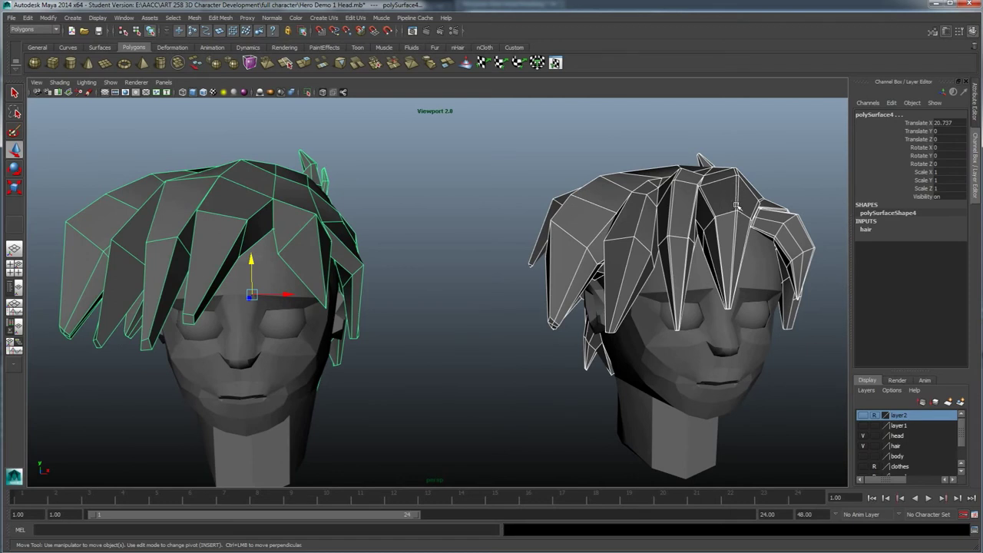
pyautogui.press('3')
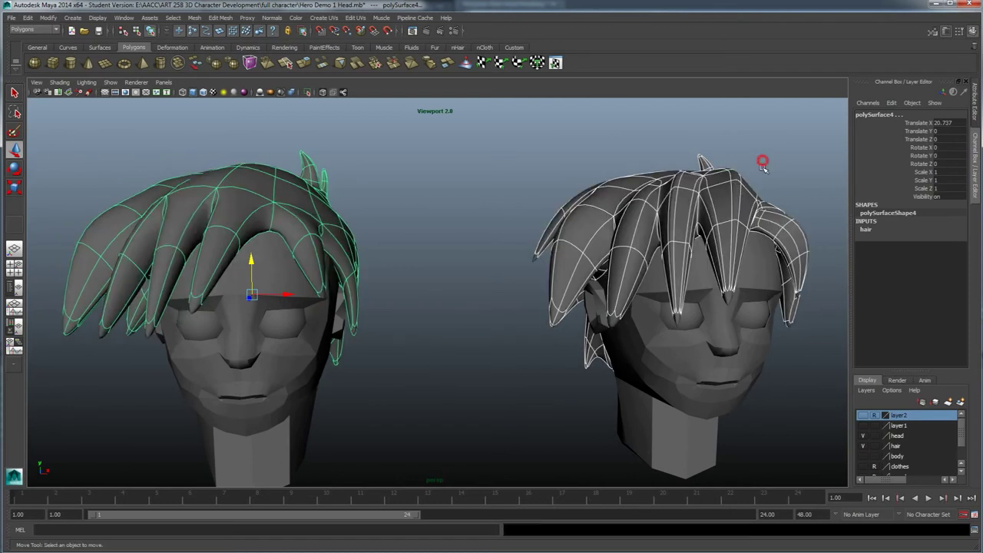
pyautogui.click(760, 162)
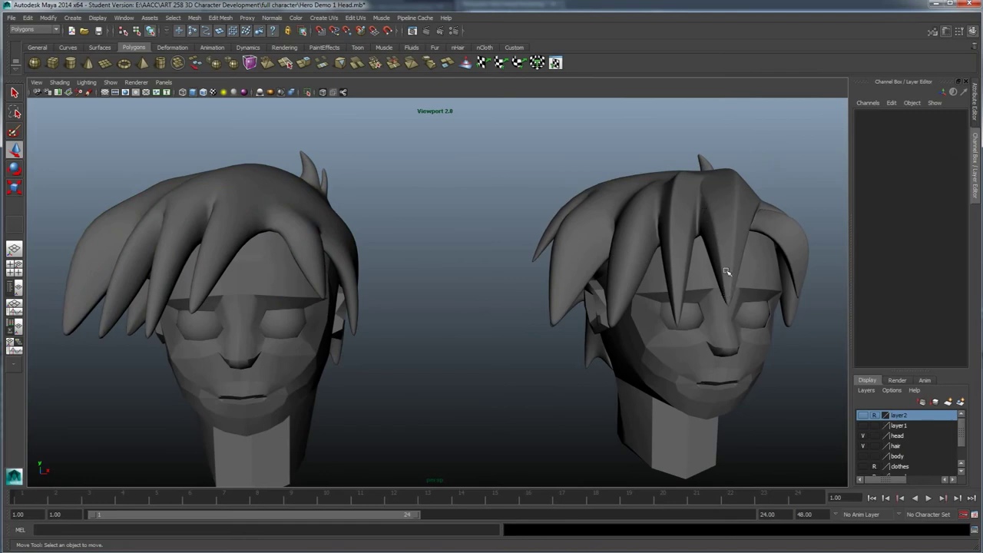
# - Turn off smooth preview on both hair meshes and select the third head's hair to examine its edges
pyautogui.click(742, 196)
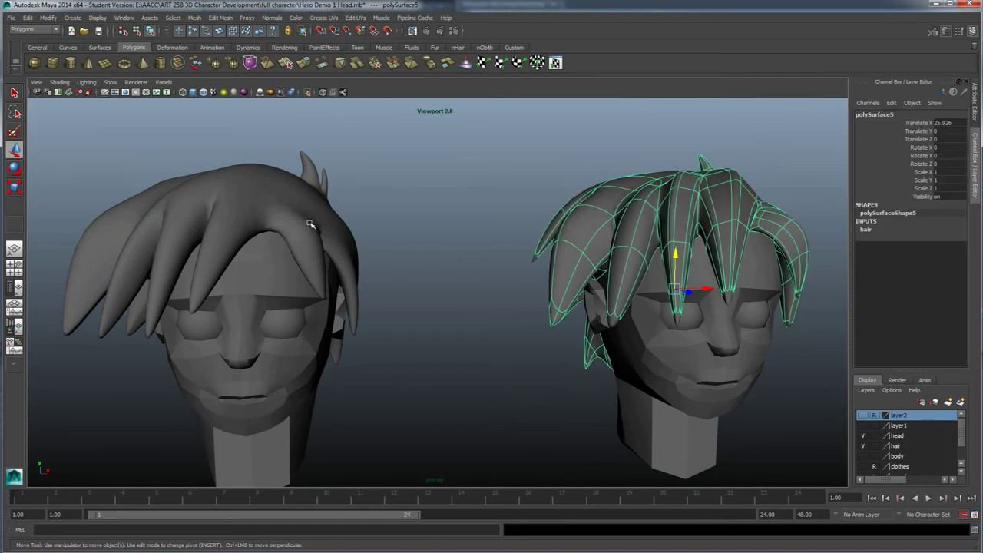
pyautogui.keyDown('shift'); pyautogui.click(305, 208); pyautogui.keyUp('shift')
pyautogui.press('1')
pyautogui.keyDown('alt'); pyautogui.moveTo(476, 200); pyautogui.dragTo(412, 240); pyautogui.keyUp('alt')
pyautogui.click(682, 226)
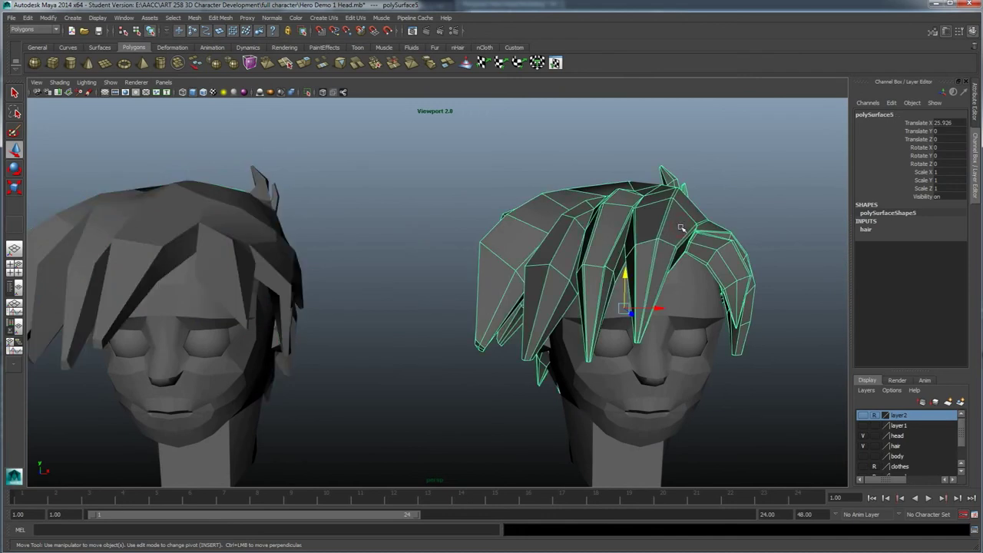
# - Turn on smooth preview for the third head's hair and view the rounded strands unselected
pyautogui.press('3')
pyautogui.press('3')
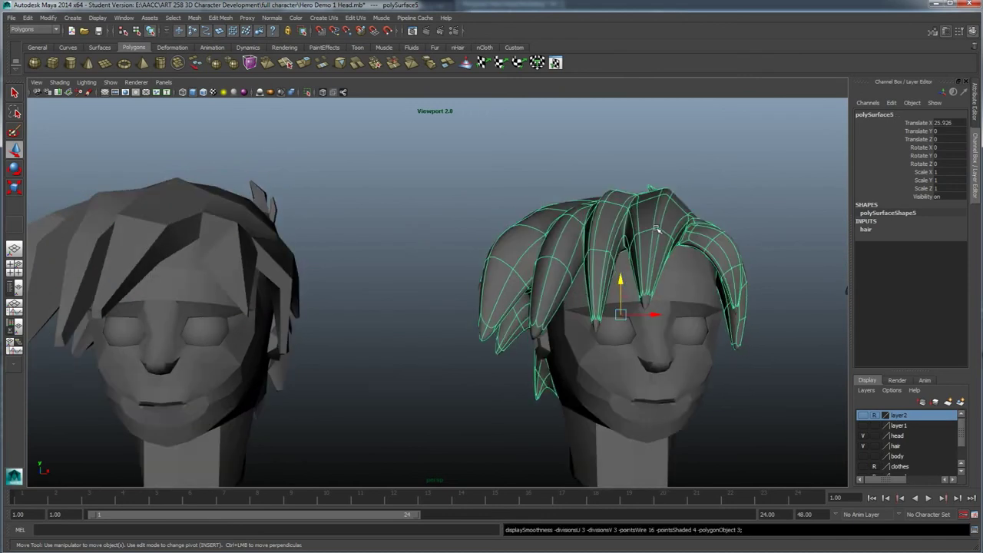
pyautogui.click(702, 184)
pyautogui.moveTo(682, 254)
pyautogui.keyDown('alt'); pyautogui.mouseDown()
pyautogui.moveTo(571, 252)
pyautogui.moveTo(609, 314)
pyautogui.moveTo(614, 350)
pyautogui.moveTo(755, 345)
pyautogui.moveTo(592, 258)
pyautogui.mouseUp(); pyautogui.keyUp('alt')
pyautogui.keyDown('alt'); pyautogui.moveTo(481, 287); pyautogui.dragTo(428, 312); pyautogui.keyUp('alt')
# - Select the fourth head's hair and examine its low-poly edge flow from the front, side and above
pyautogui.click(548, 219)
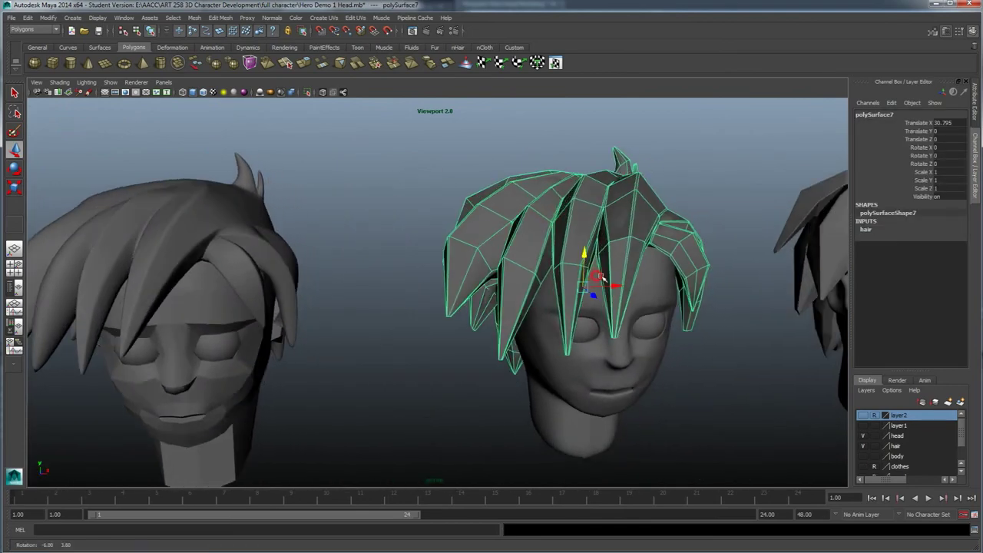
pyautogui.moveTo(555, 239)
pyautogui.keyDown('alt'); pyautogui.mouseDown()
pyautogui.moveTo(538, 240)
pyautogui.moveTo(566, 241)
pyautogui.mouseUp(); pyautogui.keyUp('alt')
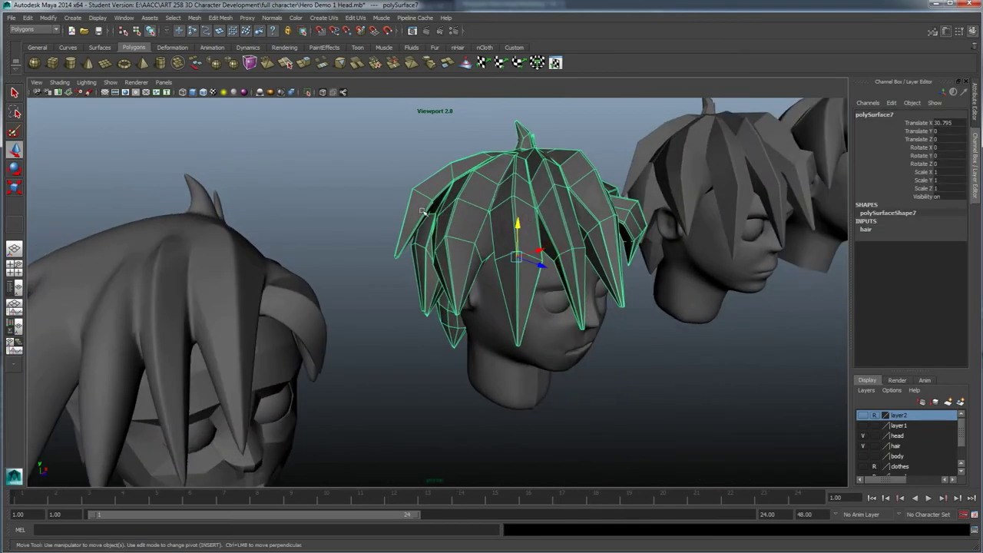
pyautogui.moveTo(405, 240)
pyautogui.keyDown('alt'); pyautogui.mouseDown()
pyautogui.moveTo(434, 223)
pyautogui.moveTo(410, 255)
pyautogui.mouseUp(); pyautogui.keyUp('alt')
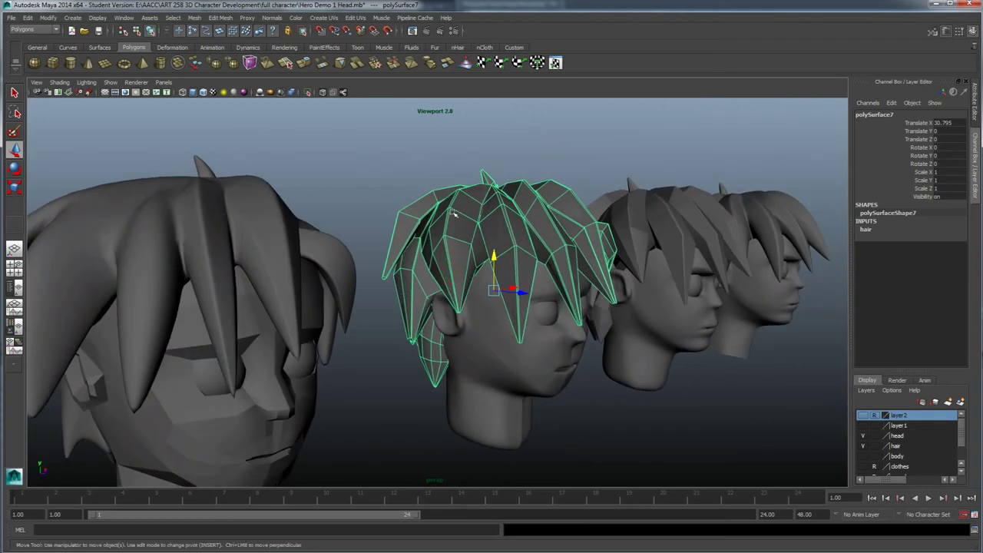
pyautogui.moveTo(454, 311)
pyautogui.keyDown('alt'); pyautogui.mouseDown()
pyautogui.moveTo(446, 269)
pyautogui.moveTo(464, 308)
pyautogui.mouseUp(); pyautogui.keyUp('alt')
pyautogui.keyDown('alt'); pyautogui.moveTo(527, 315); pyautogui.dragTo(630, 357); pyautogui.keyUp('alt')
pyautogui.keyDown('alt'); pyautogui.moveTo(484, 279); pyautogui.dragTo(520, 278); pyautogui.keyUp('alt')
pyautogui.keyDown('alt'); pyautogui.moveTo(520, 278); pyautogui.dragTo(568, 318, button='middle'); pyautogui.keyUp('alt')
pyautogui.scroll(3, 569, 318)
pyautogui.keyDown('alt'); pyautogui.moveTo(499, 343); pyautogui.dragTo(569, 354); pyautogui.keyUp('alt')
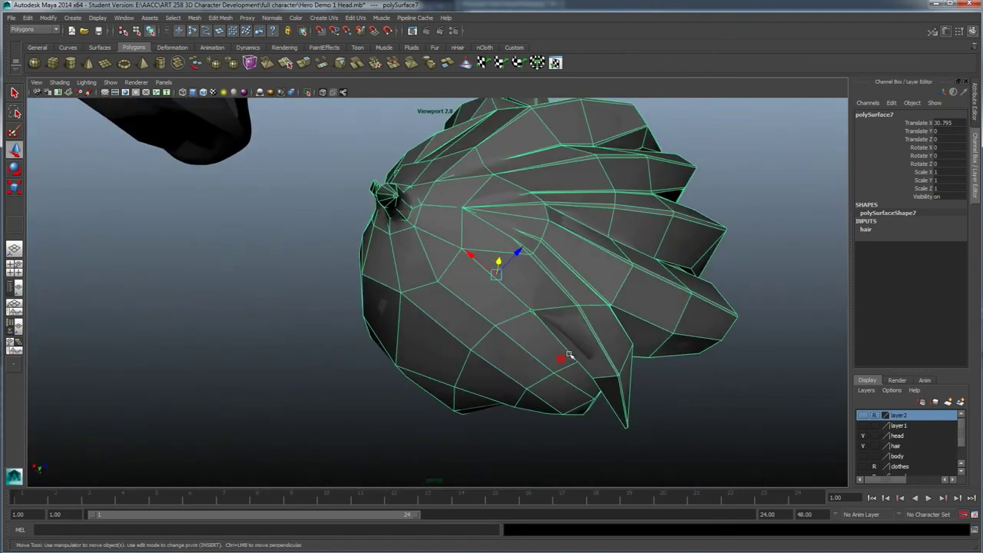
# - Turn on smooth preview for the fourth head's hair and examine the softened strands unselected
pyautogui.keyDown('alt'); pyautogui.moveTo(515, 294); pyautogui.dragTo(392, 370); pyautogui.keyUp('alt')
pyautogui.press('3')
pyautogui.scroll(-2, 391, 368)
pyautogui.click(268, 307)
pyautogui.keyDown('alt'); pyautogui.moveTo(292, 334); pyautogui.dragTo(483, 301); pyautogui.keyUp('alt')
pyautogui.scroll(-2, 321, 356)
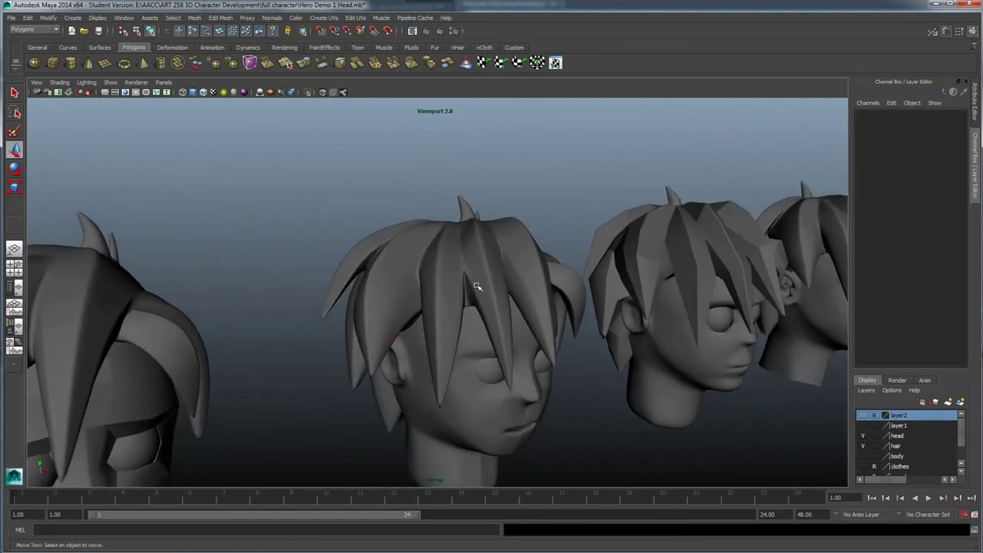
pyautogui.moveTo(384, 323)
pyautogui.keyDown('alt'); pyautogui.mouseDown()
pyautogui.moveTo(422, 277)
pyautogui.moveTo(392, 335)
pyautogui.mouseUp(); pyautogui.keyUp('alt')
pyautogui.keyDown('alt'); pyautogui.moveTo(487, 278); pyautogui.dragTo(416, 365); pyautogui.keyUp('alt')
# - Turn off smooth preview on the fourth head's hair and examine its wireframe around the back and sides
pyautogui.click(428, 298)
pyautogui.press('1')
pyautogui.click(271, 227)
pyautogui.keyDown('alt'); pyautogui.moveTo(393, 330); pyautogui.dragTo(421, 296); pyautogui.keyUp('alt')
pyautogui.click(420, 293)
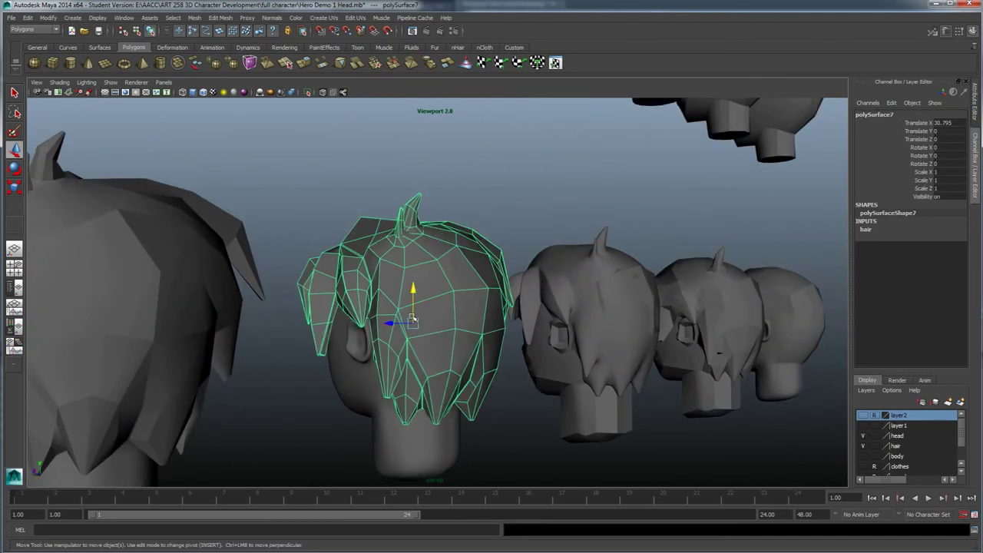
pyautogui.keyDown('alt'); pyautogui.moveTo(415, 243); pyautogui.dragTo(370, 288); pyautogui.keyUp('alt')
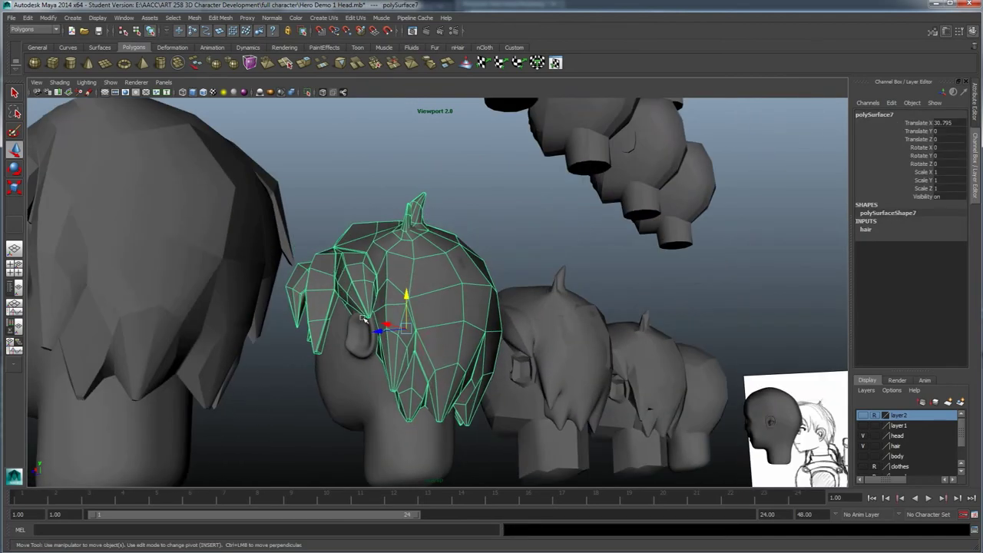
pyautogui.scroll(3, 333, 314)
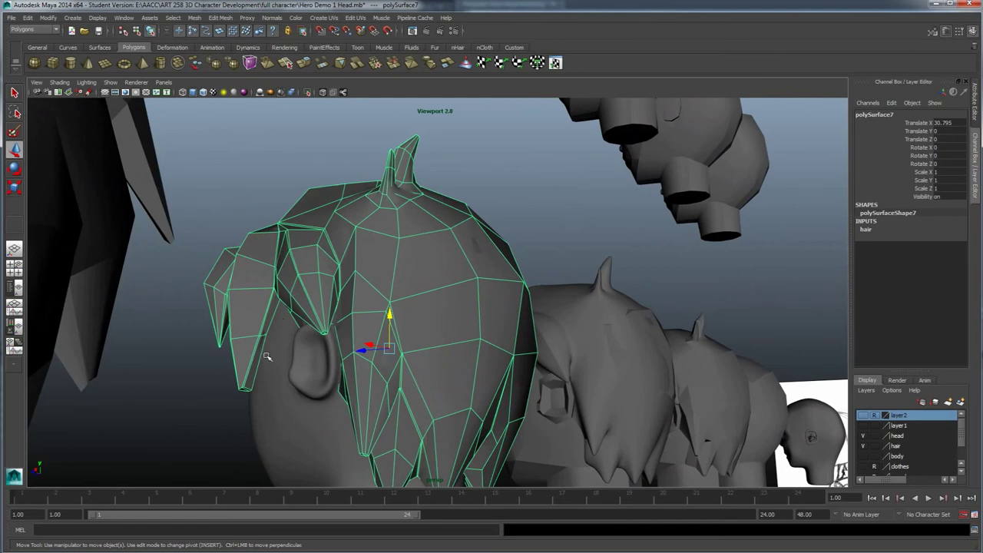
pyautogui.keyDown('alt'); pyautogui.moveTo(417, 401); pyautogui.dragTo(522, 365); pyautogui.keyUp('alt')
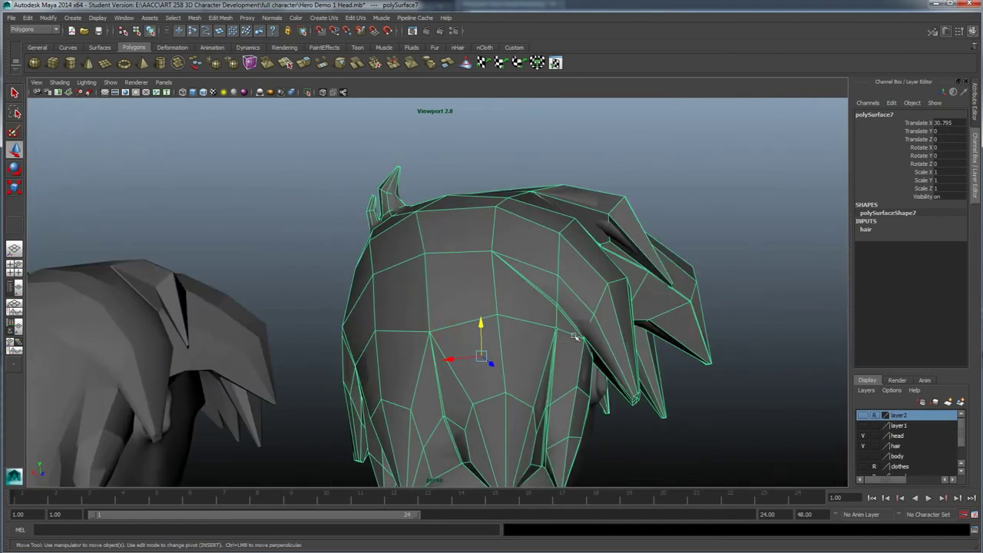
pyautogui.keyDown('alt'); pyautogui.moveTo(602, 296); pyautogui.dragTo(486, 340); pyautogui.keyUp('alt')
pyautogui.keyDown('alt'); pyautogui.moveTo(524, 403); pyautogui.dragTo(547, 376); pyautogui.keyUp('alt')
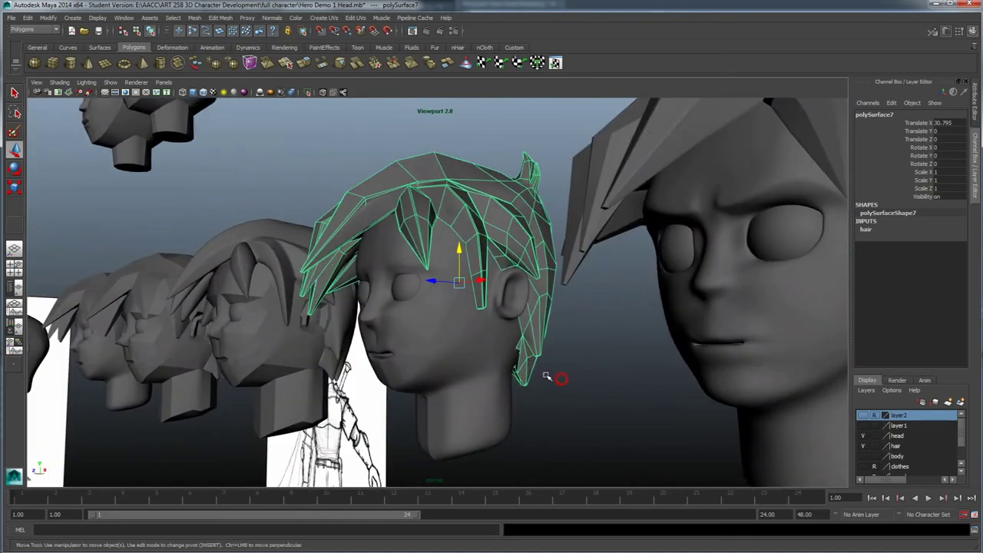
# - Deselect the hair and compare the final head's smoothed hairstyle with the earlier stages in the row
pyautogui.click(498, 315)
pyautogui.keyDown('alt'); pyautogui.moveTo(497, 315); pyautogui.dragTo(561, 358); pyautogui.keyUp('alt')
pyautogui.click(627, 312)
pyautogui.keyDown('alt'); pyautogui.moveTo(627, 313); pyautogui.dragTo(620, 358); pyautogui.keyUp('alt')
pyautogui.click(678, 350)
pyautogui.keyDown('alt'); pyautogui.moveTo(678, 349); pyautogui.dragTo(588, 386); pyautogui.keyUp('alt')
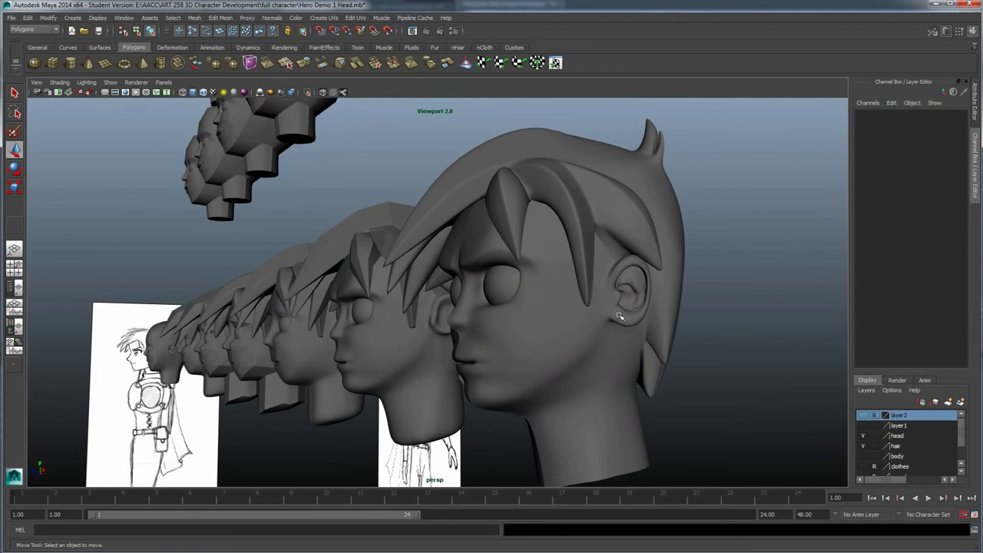
pyautogui.keyDown('alt'); pyautogui.moveTo(620, 315); pyautogui.dragTo(621, 309); pyautogui.keyUp('alt')
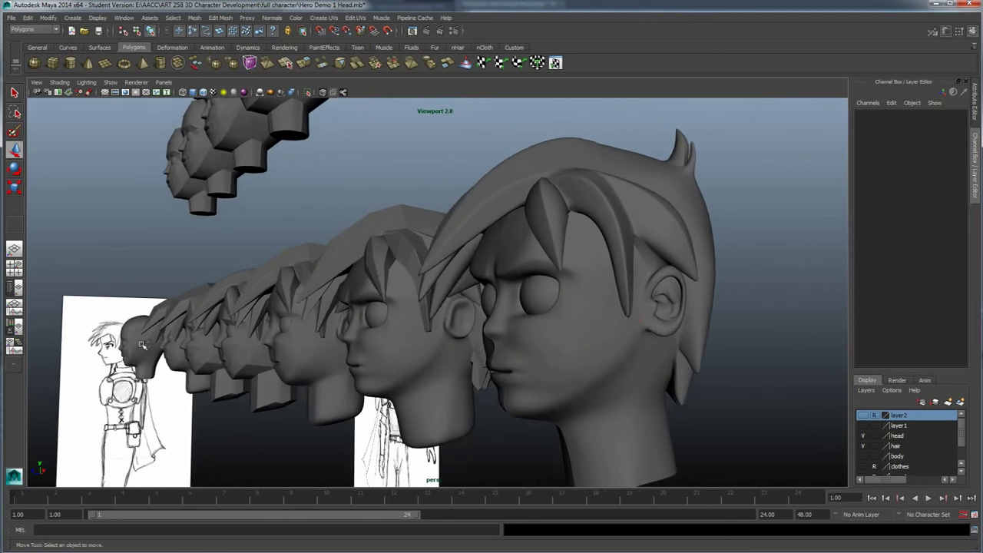
pyautogui.keyDown('alt'); pyautogui.moveTo(606, 326); pyautogui.dragTo(524, 343); pyautogui.keyUp('alt')
pyautogui.keyDown('alt'); pyautogui.moveTo(525, 343); pyautogui.dragTo(303, 343, button='right'); pyautogui.keyUp('alt')
pyautogui.keyDown('alt'); pyautogui.moveTo(300, 342); pyautogui.dragTo(357, 335, button='middle'); pyautogui.keyUp('alt')
pyautogui.keyDown('alt'); pyautogui.moveTo(358, 335); pyautogui.dragTo(388, 340); pyautogui.keyUp('alt')
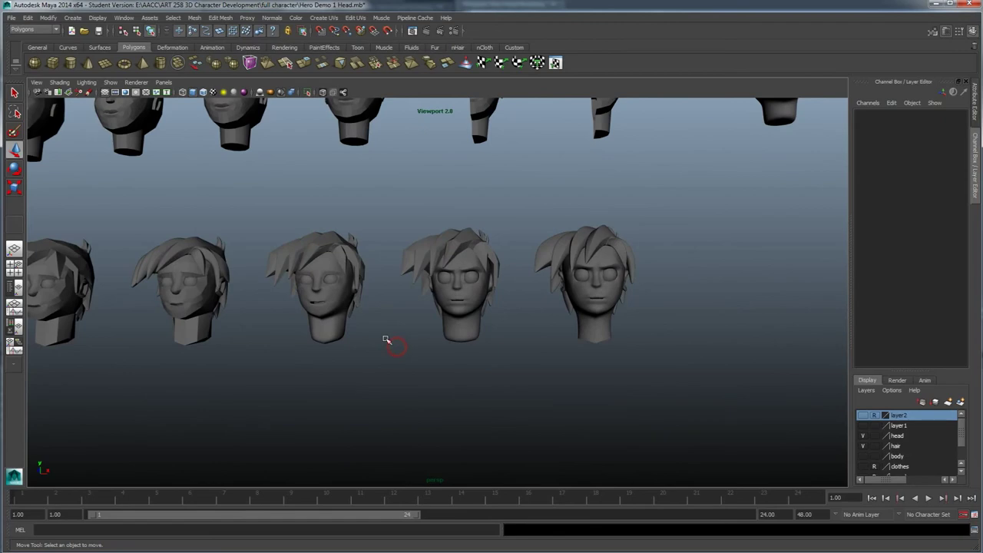
pyautogui.keyDown('alt'); pyautogui.moveTo(388, 340); pyautogui.dragTo(438, 339, button='right'); pyautogui.keyUp('alt')
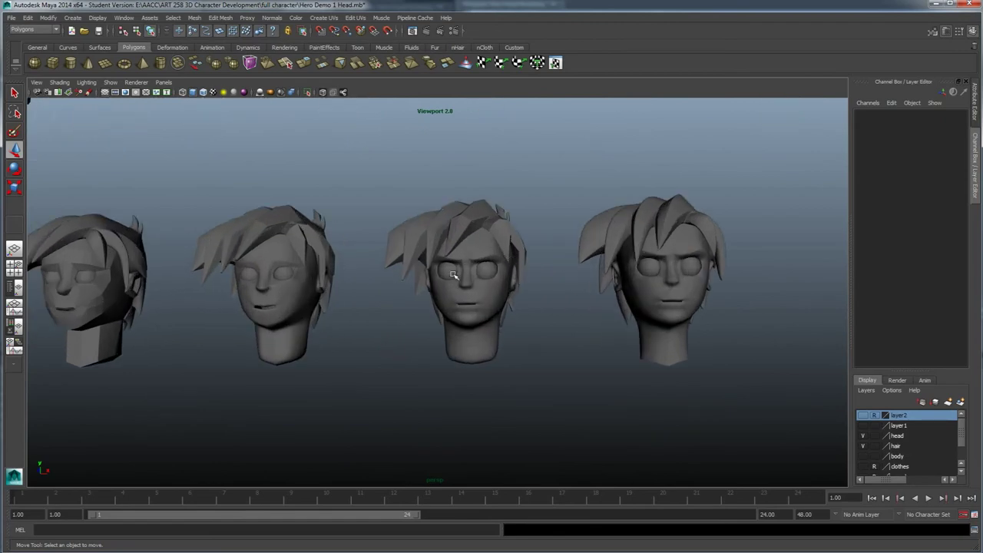
# - Frame the fifth head's face mesh and compare its frowning expression with the neighbouring heads
pyautogui.click(488, 262)
pyautogui.press('f')
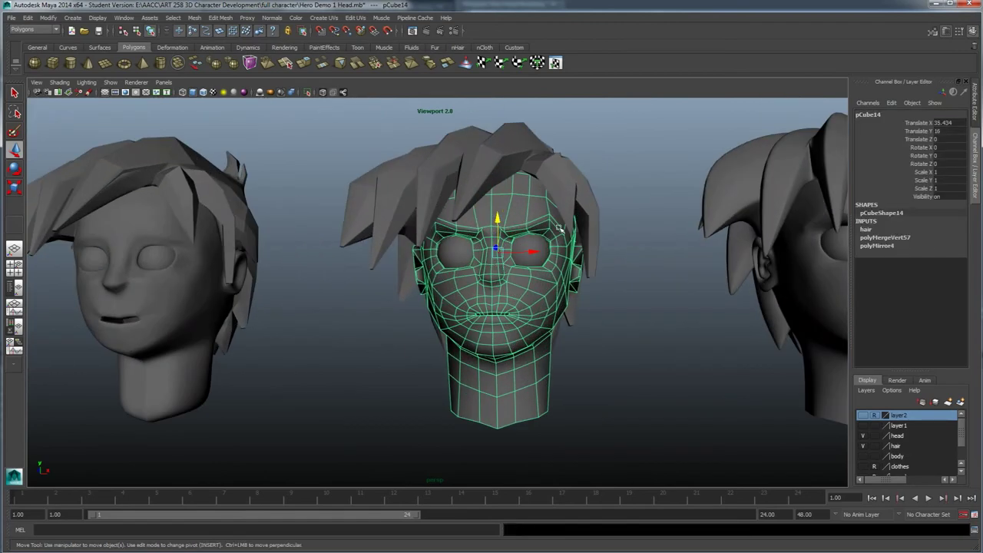
pyautogui.click(619, 251)
pyautogui.click(516, 228)
pyautogui.click(625, 208)
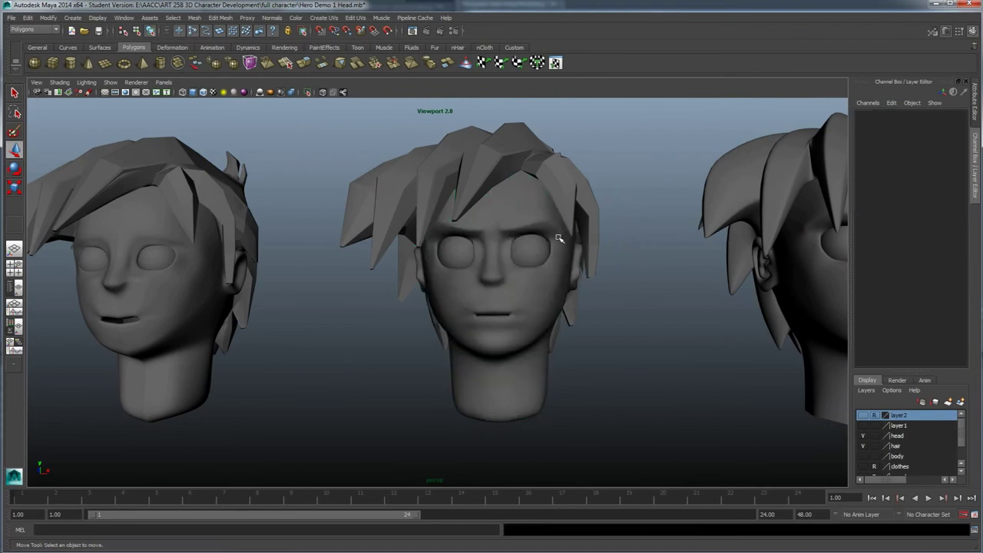
pyautogui.scroll(-3, 507, 265)
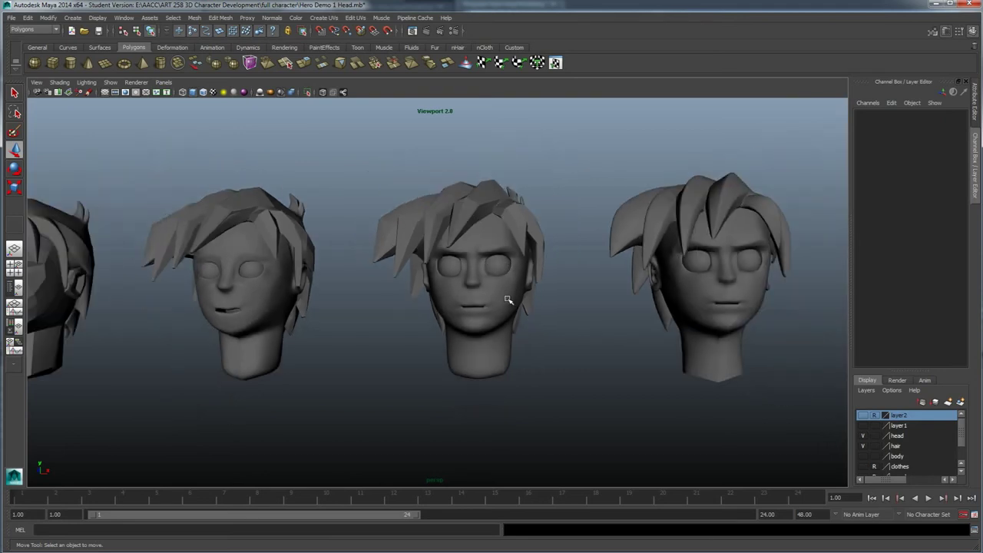
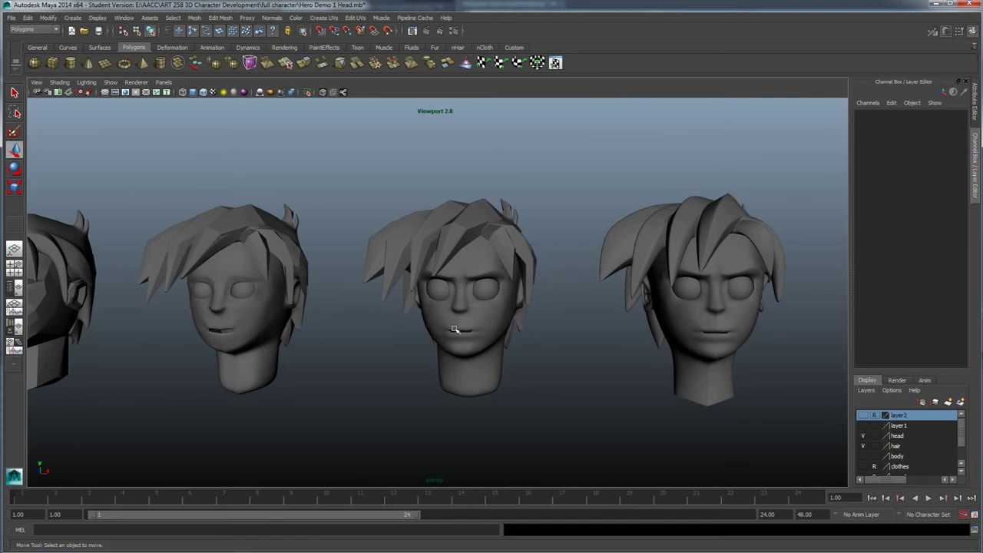
# - Return to the bald working head between the reference drawings and select the half with the modeled ear
pyautogui.scroll(-6, 485, 337)
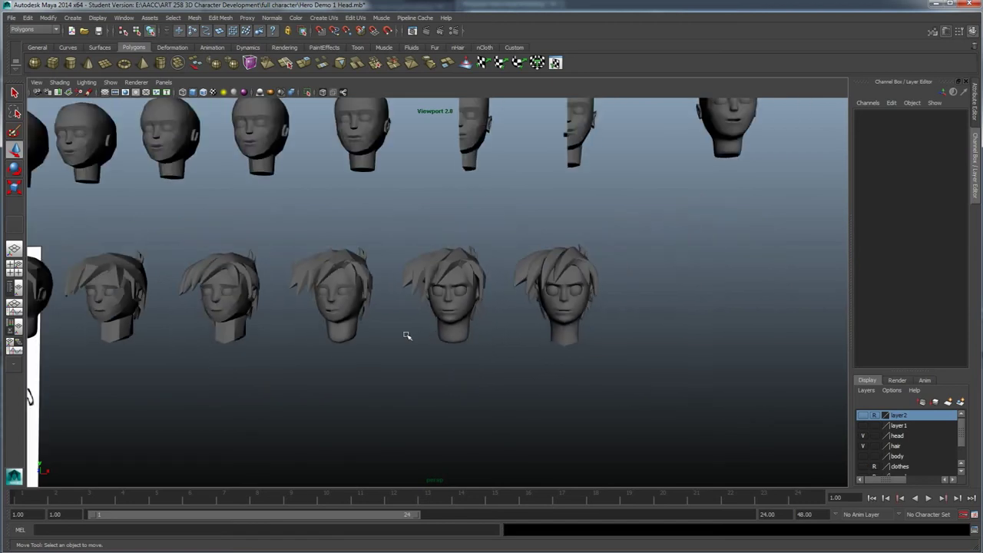
pyautogui.keyDown('alt'); pyautogui.moveTo(406, 336); pyautogui.dragTo(558, 330, button='middle'); pyautogui.keyUp('alt')
pyautogui.scroll(-1, 557, 332)
pyautogui.keyDown('alt'); pyautogui.moveTo(486, 344); pyautogui.dragTo(653, 329, button='middle'); pyautogui.keyUp('alt')
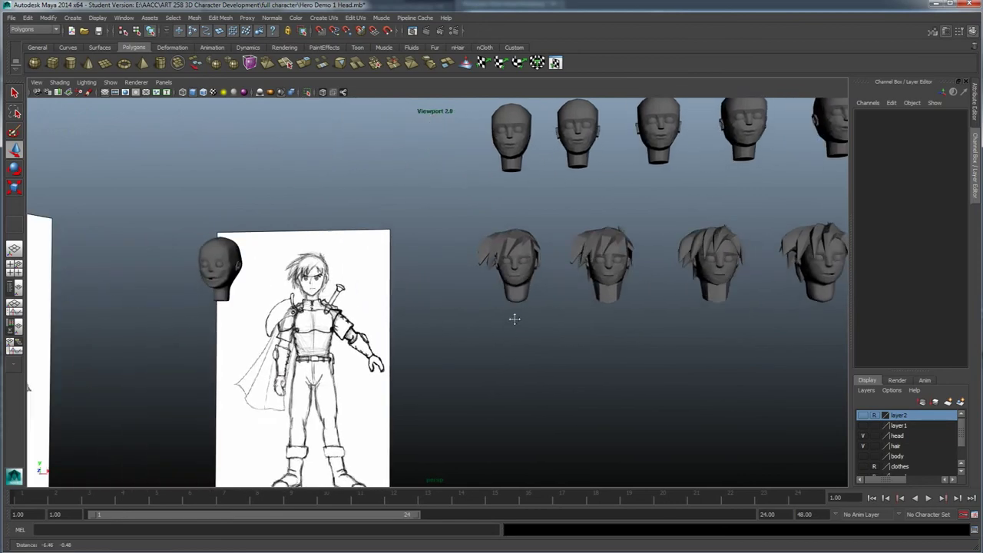
pyautogui.keyDown('alt'); pyautogui.moveTo(507, 320); pyautogui.dragTo(610, 315, button='middle'); pyautogui.keyUp('alt')
pyautogui.scroll(3, 430, 333)
pyautogui.keyDown('alt'); pyautogui.moveTo(372, 306); pyautogui.dragTo(499, 321, button='middle'); pyautogui.keyUp('alt')
pyautogui.keyDown('alt'); pyautogui.moveTo(478, 324); pyautogui.dragTo(384, 304); pyautogui.keyUp('alt')
pyautogui.click(439, 249)
pyautogui.click(305, 292)
pyautogui.moveTo(323, 306)
pyautogui.keyDown('alt'); pyautogui.mouseDown()
pyautogui.moveTo(402, 319)
pyautogui.moveTo(420, 294)
pyautogui.mouseUp(); pyautogui.keyUp('alt')
pyautogui.click(456, 261)
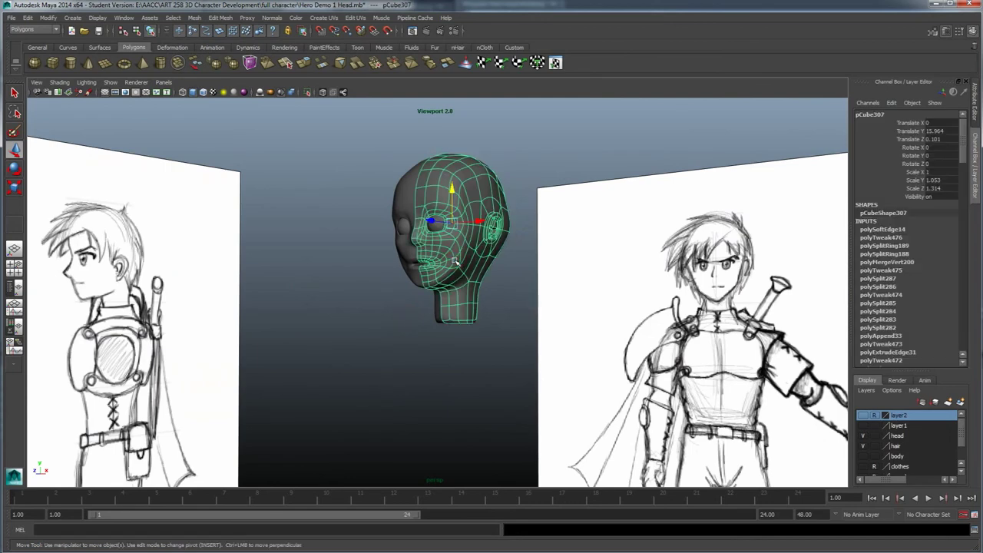
pyautogui.scroll(5, 452, 277)
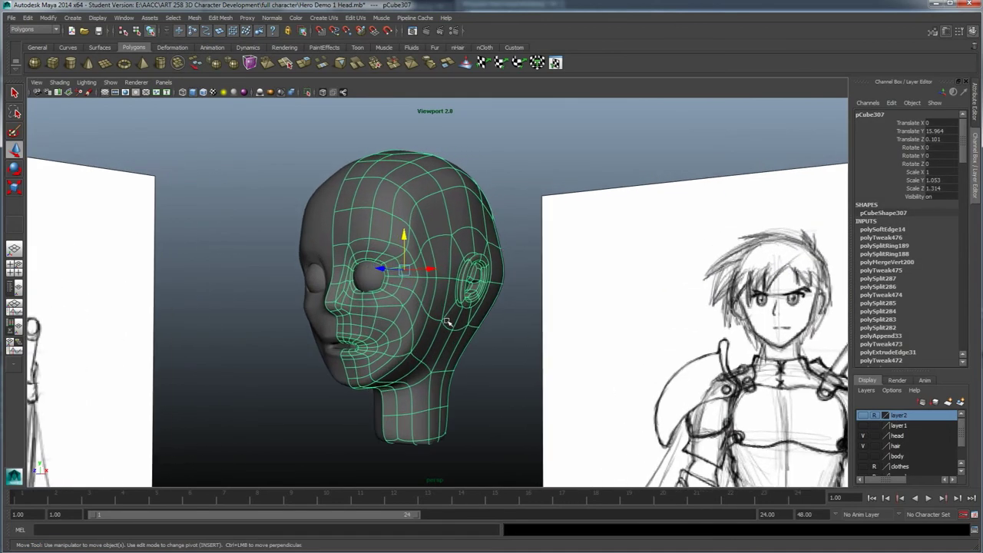
# - Turn off smooth preview on the selected head half and adjust the vertices at the corner of the mouth
pyautogui.click(248, 320)
pyautogui.moveTo(483, 289)
pyautogui.keyDown('alt'); pyautogui.mouseDown()
pyautogui.moveTo(478, 309)
pyautogui.moveTo(448, 276)
pyautogui.mouseUp(); pyautogui.keyUp('alt')
pyautogui.click(444, 281)
pyautogui.press('1')
pyautogui.moveTo(433, 289); pyautogui.dragTo(399, 292, button='right')
pyautogui.scroll(5, 418, 311)
pyautogui.moveTo(390, 302); pyautogui.dragTo(429, 334)
pyautogui.keyDown('alt'); pyautogui.moveTo(453, 337); pyautogui.dragTo(419, 350); pyautogui.keyUp('alt')
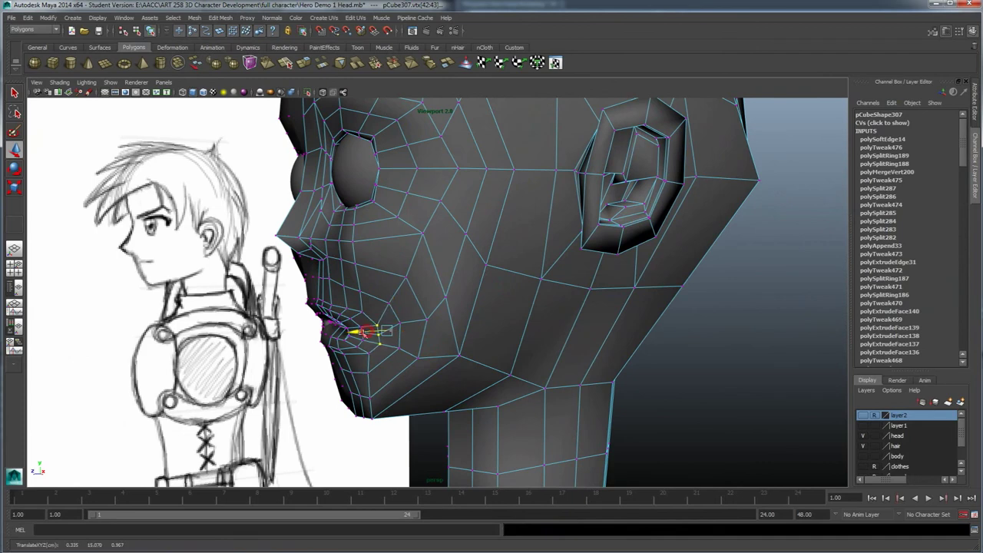
pyautogui.press('F8')
# - Refine the vertices beside the mouth corner, return the head half to object mode and check the face from the front
pyautogui.click(393, 317)
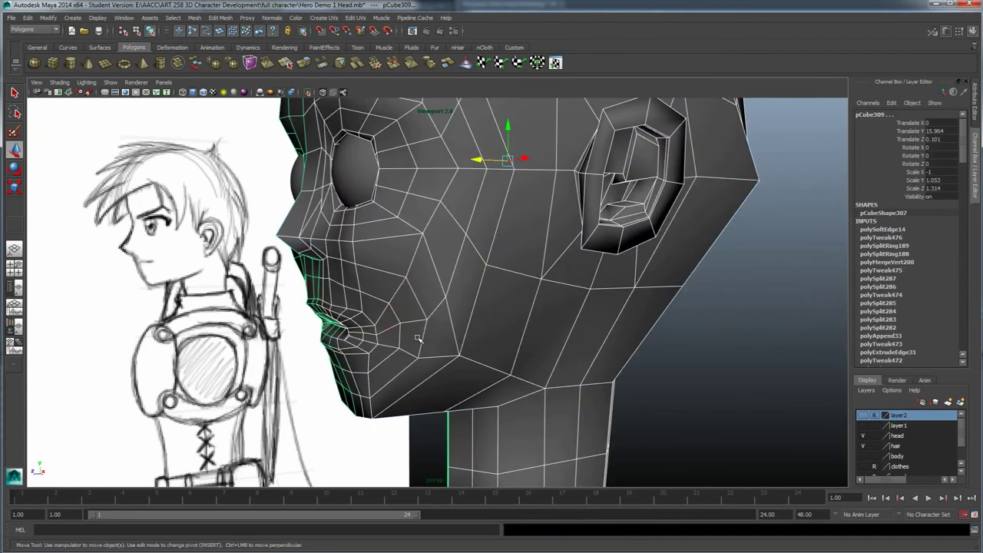
pyautogui.moveTo(393, 331); pyautogui.dragTo(401, 332, button='right')
pyautogui.moveTo(405, 351); pyautogui.dragTo(407, 356)
pyautogui.moveTo(407, 356)
pyautogui.keyDown('alt'); pyautogui.mouseDown()
pyautogui.moveTo(398, 332)
pyautogui.moveTo(391, 349)
pyautogui.moveTo(361, 356)
pyautogui.moveTo(388, 357)
pyautogui.mouseUp(); pyautogui.keyUp('alt')
pyautogui.click(417, 351)
pyautogui.moveTo(434, 346)
pyautogui.mouseDown(button='right')
pyautogui.moveTo(460, 318)
pyautogui.moveTo(468, 329)
pyautogui.mouseUp(button='right')
pyautogui.click(437, 361)
pyautogui.keyDown('alt'); pyautogui.moveTo(435, 366); pyautogui.dragTo(623, 348); pyautogui.keyUp('alt')
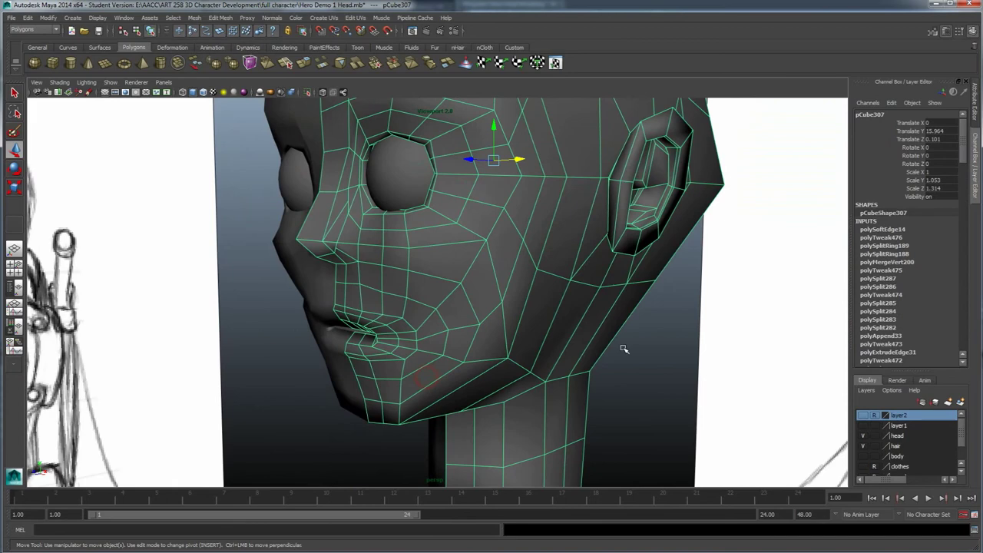
pyautogui.click(645, 348)
pyautogui.keyDown('alt'); pyautogui.moveTo(529, 366); pyautogui.dragTo(631, 356); pyautogui.keyUp('alt')
pyautogui.keyDown('alt'); pyautogui.moveTo(632, 357); pyautogui.dragTo(607, 359, button='right'); pyautogui.keyUp('alt')
pyautogui.keyDown('alt'); pyautogui.moveTo(607, 359); pyautogui.dragTo(586, 402, button='middle'); pyautogui.keyUp('alt')
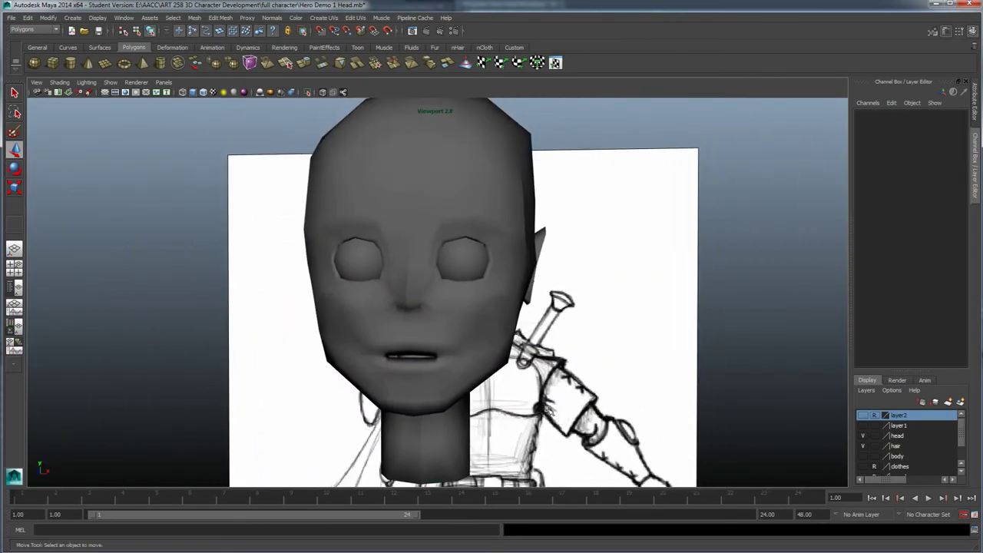
# - Examine the top and side of the head half in smooth preview and low-poly display, leaving it selected in low-poly form
pyautogui.keyDown('alt'); pyautogui.moveTo(586, 403); pyautogui.dragTo(539, 403); pyautogui.keyUp('alt')
pyautogui.moveTo(473, 377)
pyautogui.keyDown('alt'); pyautogui.mouseDown()
pyautogui.moveTo(461, 358)
pyautogui.moveTo(500, 347)
pyautogui.moveTo(494, 337)
pyautogui.mouseUp(); pyautogui.keyUp('alt')
pyautogui.press('3')
pyautogui.click(487, 308)
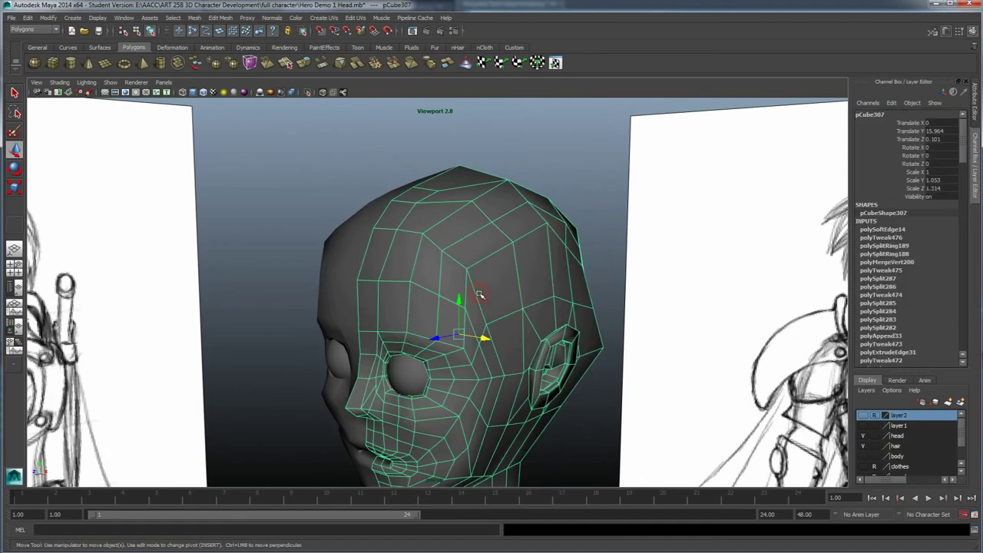
pyautogui.click(256, 297)
pyautogui.keyDown('alt'); pyautogui.moveTo(256, 297); pyautogui.dragTo(448, 376); pyautogui.keyUp('alt')
pyautogui.click(480, 305)
pyautogui.keyDown('alt'); pyautogui.moveTo(480, 305); pyautogui.dragTo(450, 292); pyautogui.keyUp('alt')
pyautogui.press('1')
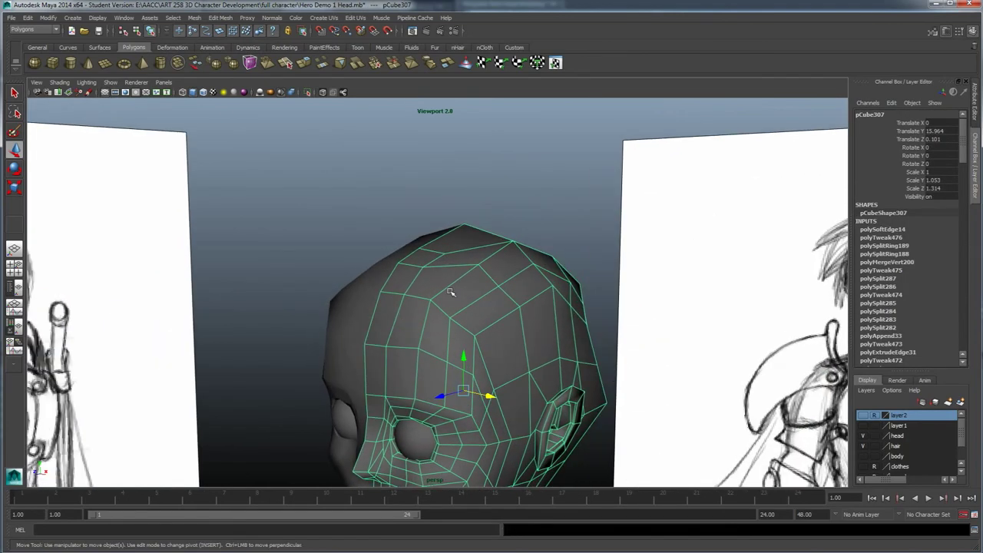
pyautogui.keyDown('alt'); pyautogui.moveTo(448, 368); pyautogui.dragTo(492, 274); pyautogui.keyUp('alt')
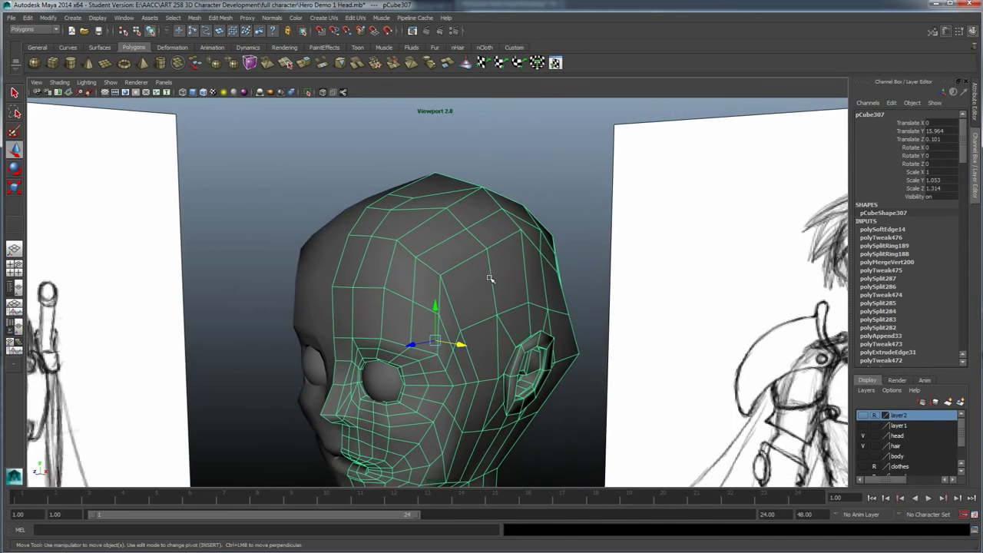
# - Duplicate the selected head half and move the copy straight up, clear above the original head
pyautogui.hotkey('ctrl', 'd')
pyautogui.scroll(-3, 474, 292)
pyautogui.moveTo(435, 295); pyautogui.dragTo(454, 154)
pyautogui.keyDown('alt'); pyautogui.moveTo(470, 220); pyautogui.dragTo(469, 320, button='middle'); pyautogui.keyUp('alt')
pyautogui.scroll(-3, 469, 301)
pyautogui.moveTo(436, 251); pyautogui.dragTo(440, 112)
pyautogui.keyDown('alt'); pyautogui.moveTo(458, 272); pyautogui.dragTo(455, 335, button='middle'); pyautogui.keyUp('alt')
# - Delete the face, forehead and jaw faces of the duplicate, keeping the scalp, ear area and back of the neck
pyautogui.moveTo(465, 275); pyautogui.dragTo(457, 284, button='right')
pyautogui.moveTo(457, 284)
pyautogui.keyDown('alt'); pyautogui.mouseDown()
pyautogui.moveTo(455, 308)
pyautogui.moveTo(399, 299)
pyautogui.mouseUp(); pyautogui.keyUp('alt')
pyautogui.press('w')
pyautogui.moveTo(491, 372); pyautogui.dragTo(363, 245)
pyautogui.press('Delete')
pyautogui.press('Delete')
pyautogui.moveTo(359, 201); pyautogui.dragTo(399, 250)
pyautogui.press('Delete')
pyautogui.moveTo(358, 182); pyautogui.dragTo(391, 217)
pyautogui.press('Delete')
pyautogui.moveTo(435, 269); pyautogui.dragTo(437, 271)
pyautogui.press('Delete')
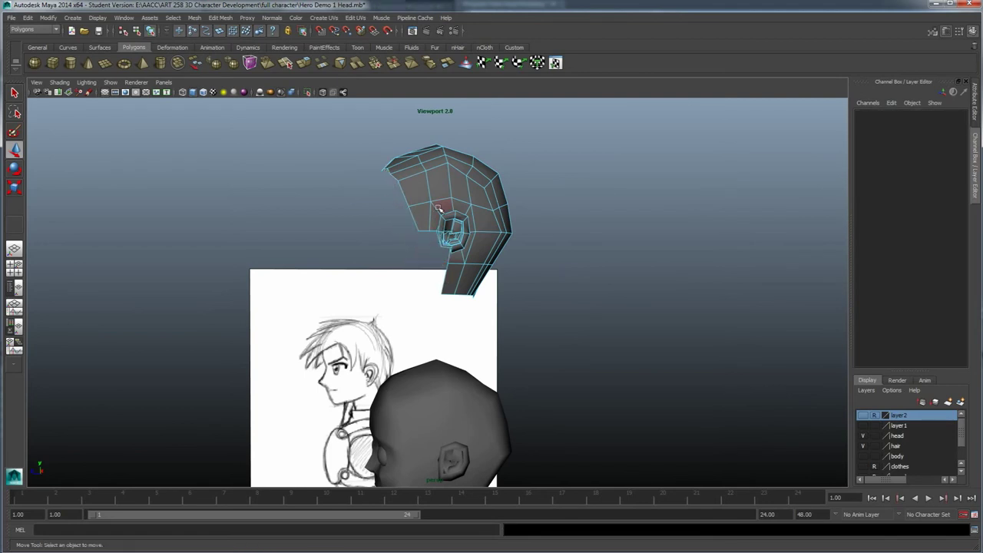
# - Isolate the ear faces on the duplicated scalp by deselecting the surrounding ones, and delete the ear
pyautogui.moveTo(436, 204); pyautogui.dragTo(474, 260)
pyautogui.keyDown('ctrl'); pyautogui.moveTo(523, 281); pyautogui.dragTo(470, 198); pyautogui.keyUp('ctrl')
pyautogui.keyDown('ctrl'); pyautogui.moveTo(432, 172); pyautogui.dragTo(477, 206); pyautogui.keyUp('ctrl')
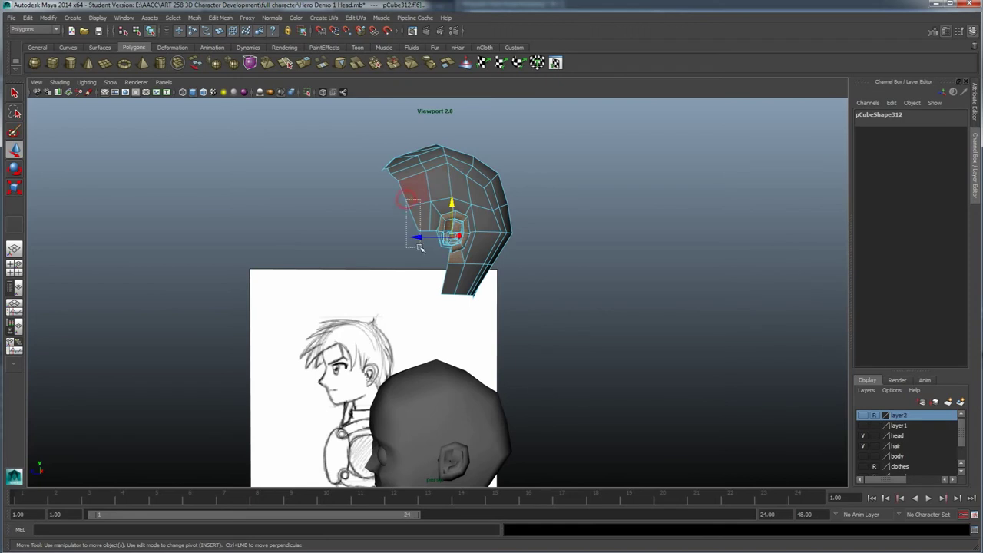
pyautogui.keyDown('ctrl'); pyautogui.moveTo(477, 284); pyautogui.dragTo(424, 257); pyautogui.keyUp('ctrl')
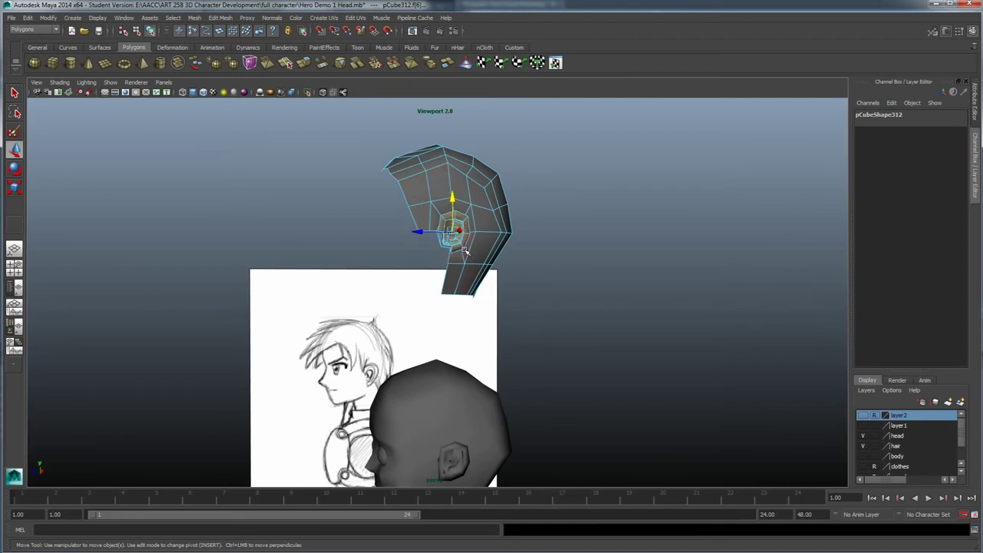
pyautogui.press('Delete')
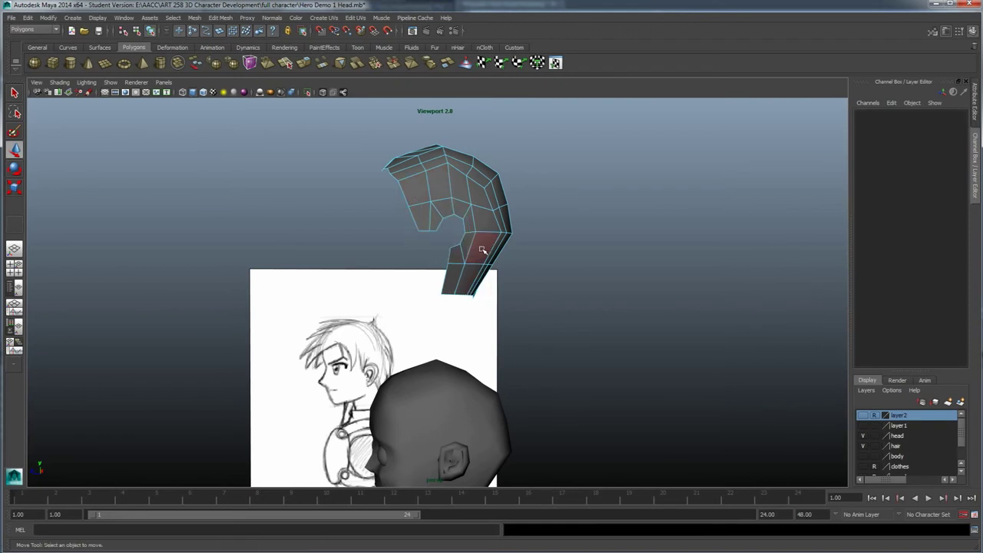
pyautogui.keyDown('alt'); pyautogui.moveTo(482, 250); pyautogui.dragTo(435, 275); pyautogui.keyUp('alt')
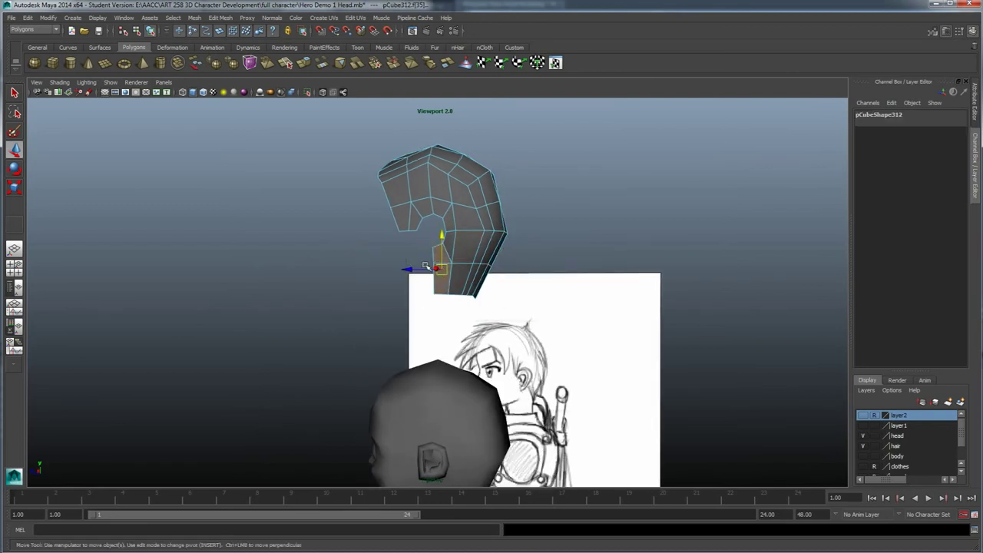
# - Delete the leftover faces of the duplicated scalp below the ear opening and at the sideburn
pyautogui.press('Delete')
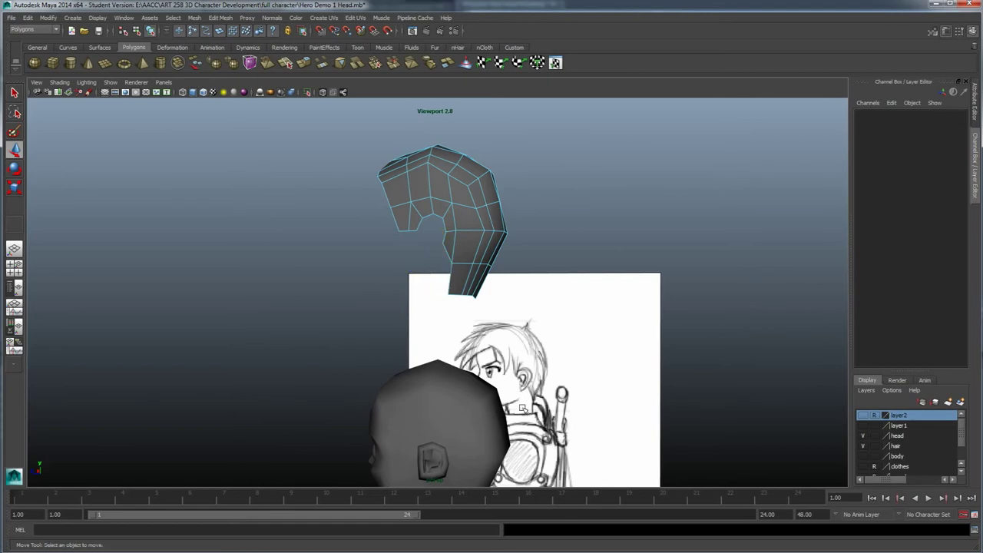
pyautogui.moveTo(489, 330)
pyautogui.keyDown('alt'); pyautogui.mouseDown()
pyautogui.moveTo(483, 341)
pyautogui.moveTo(520, 345)
pyautogui.moveTo(464, 341)
pyautogui.moveTo(456, 323)
pyautogui.moveTo(435, 321)
pyautogui.mouseUp(); pyautogui.keyUp('alt')
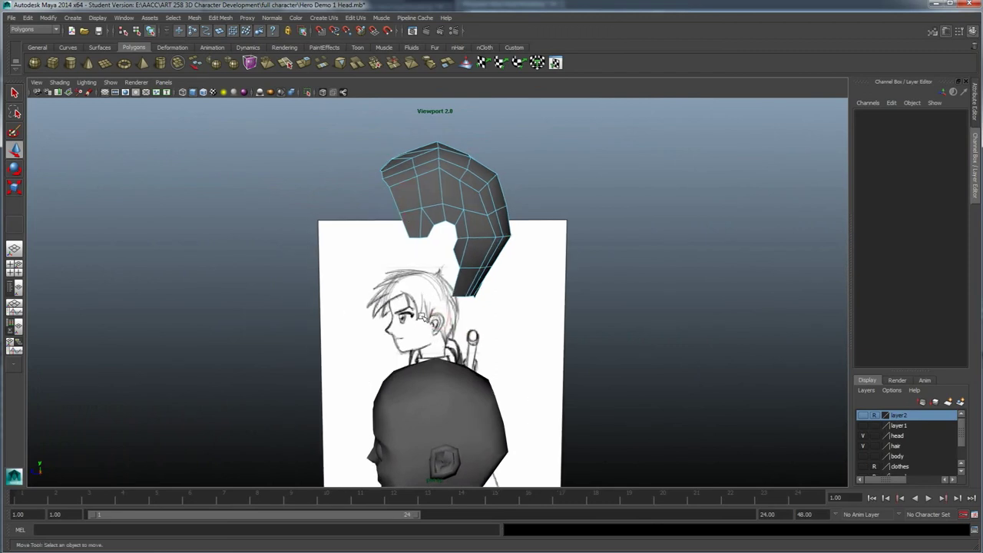
pyautogui.click(400, 225)
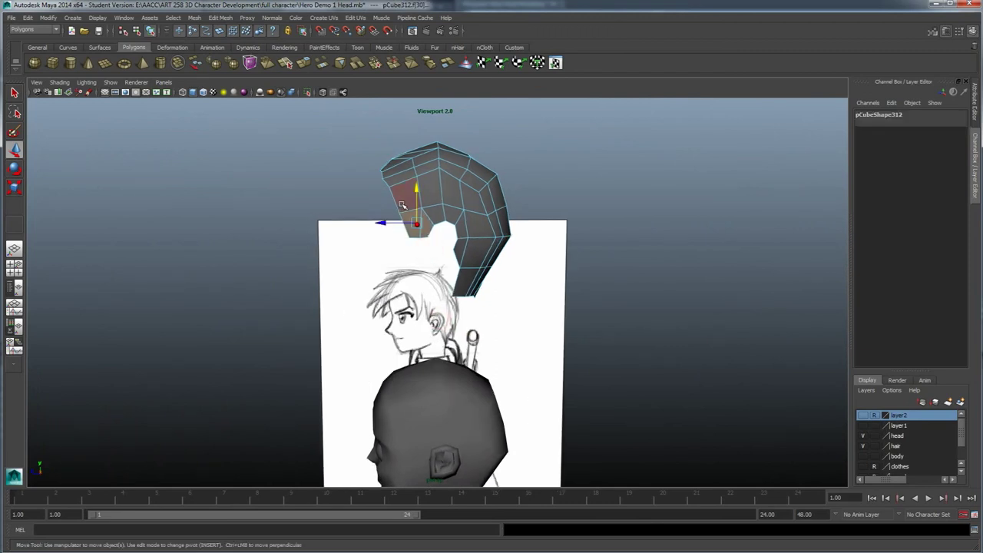
pyautogui.click(419, 233)
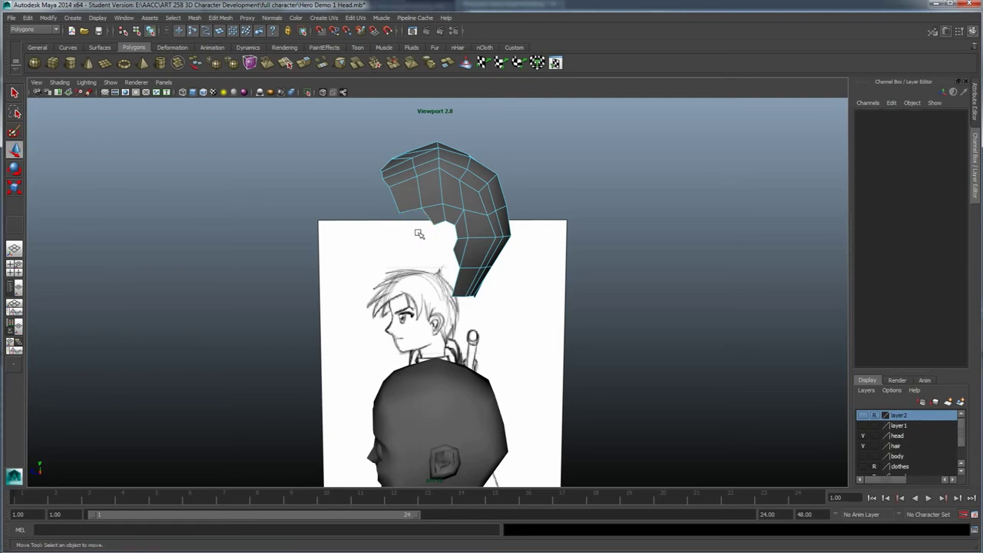
pyautogui.moveTo(459, 194); pyautogui.dragTo(488, 182, button='right')
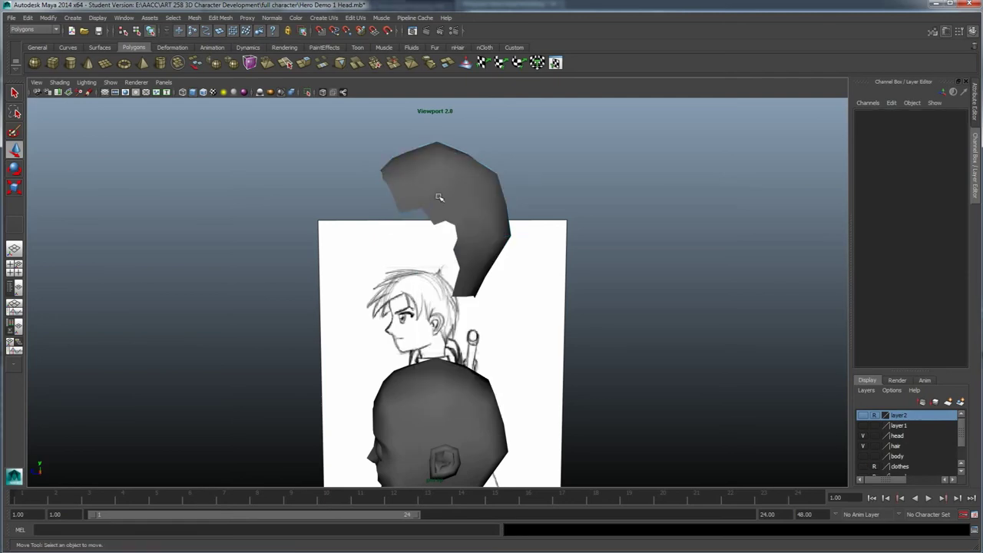
# - Raise the low front corner vertex of the scalp half to smooth the hairline between forehead and ear
pyautogui.click(448, 191)
pyautogui.keyDown('alt'); pyautogui.moveTo(385, 262); pyautogui.dragTo(451, 220); pyautogui.keyUp('alt')
pyautogui.moveTo(451, 220); pyautogui.dragTo(414, 216, button='right')
pyautogui.click(438, 235)
pyautogui.keyDown('alt'); pyautogui.moveTo(443, 276); pyautogui.dragTo(403, 279); pyautogui.keyUp('alt')
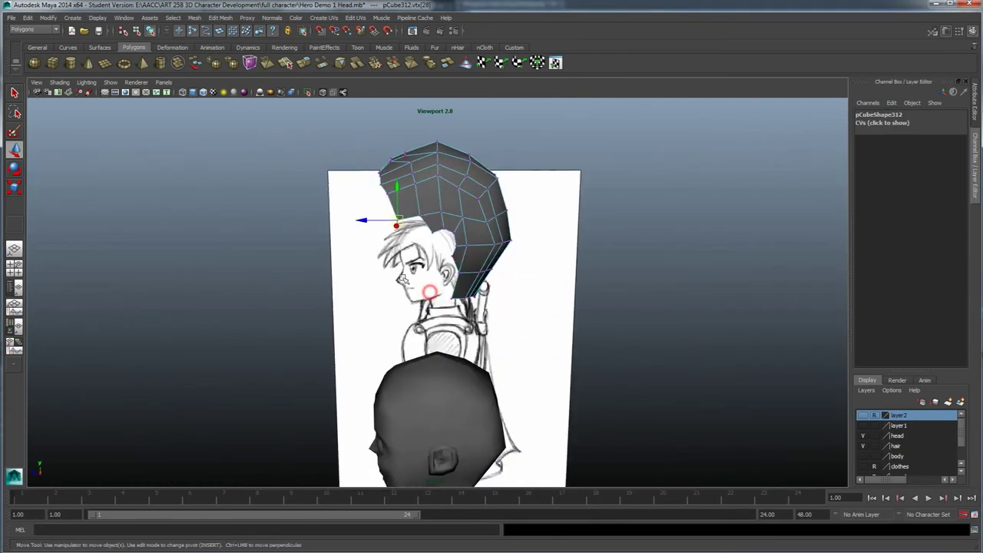
pyautogui.moveTo(396, 223); pyautogui.dragTo(402, 203)
pyautogui.moveTo(366, 238)
pyautogui.keyDown('alt'); pyautogui.mouseDown()
pyautogui.moveTo(430, 228)
pyautogui.moveTo(425, 220)
pyautogui.moveTo(439, 211)
pyautogui.moveTo(459, 209)
pyautogui.mouseUp(); pyautogui.keyUp('alt')
pyautogui.click(411, 242)
pyautogui.keyDown('alt'); pyautogui.moveTo(412, 242); pyautogui.dragTo(407, 268); pyautogui.keyUp('alt')
pyautogui.moveTo(437, 211); pyautogui.dragTo(470, 200, button='right')
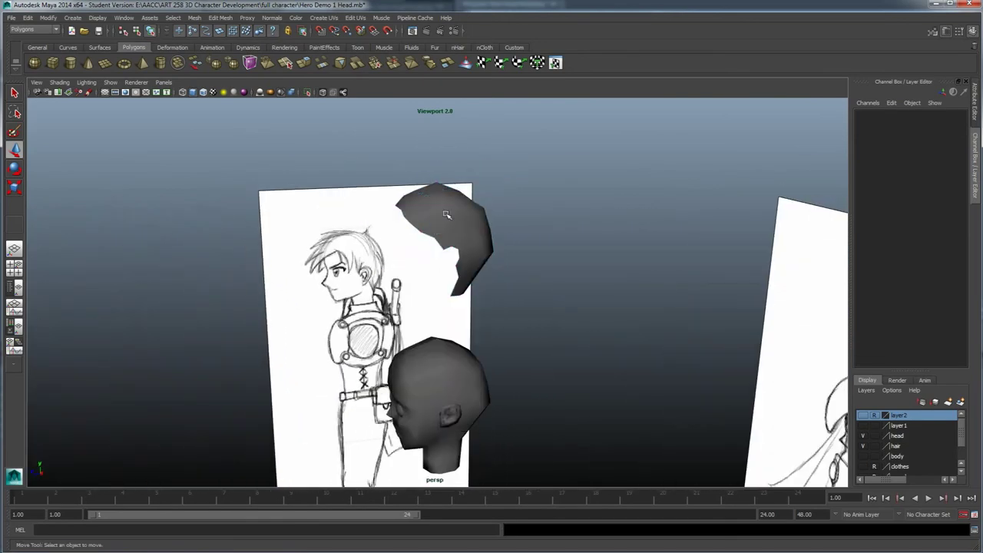
pyautogui.click(386, 263)
pyautogui.keyDown('alt'); pyautogui.moveTo(386, 263); pyautogui.dragTo(413, 266); pyautogui.keyUp('alt')
pyautogui.scroll(4, 384, 284)
pyautogui.keyDown('alt'); pyautogui.moveTo(365, 296); pyautogui.dragTo(406, 288); pyautogui.keyUp('alt')
pyautogui.keyDown('alt'); pyautogui.moveTo(406, 288); pyautogui.dragTo(415, 336, button='middle'); pyautogui.keyUp('alt')
pyautogui.click(471, 235)
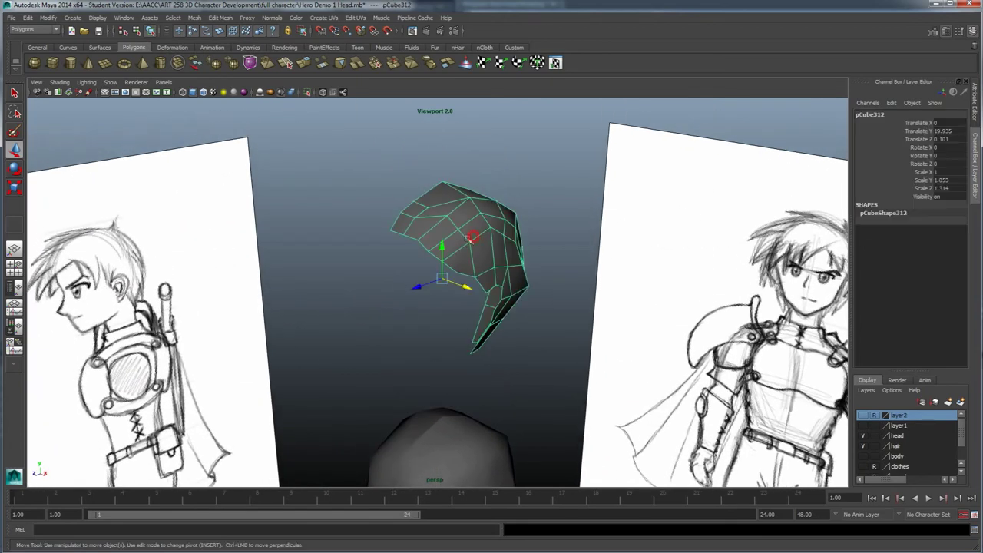
pyautogui.keyDown('alt'); pyautogui.moveTo(348, 288); pyautogui.dragTo(413, 294); pyautogui.keyUp('alt')
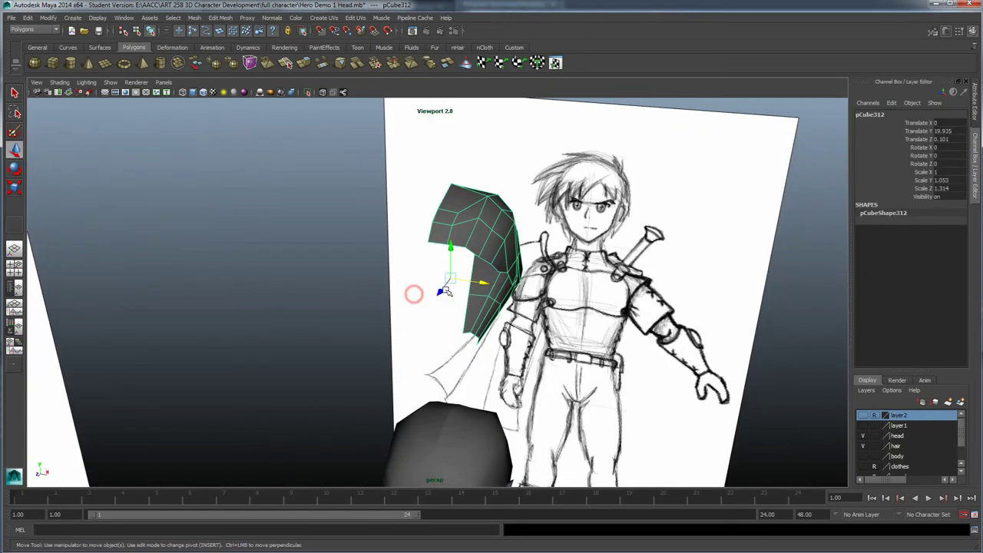
pyautogui.click(27, 17)
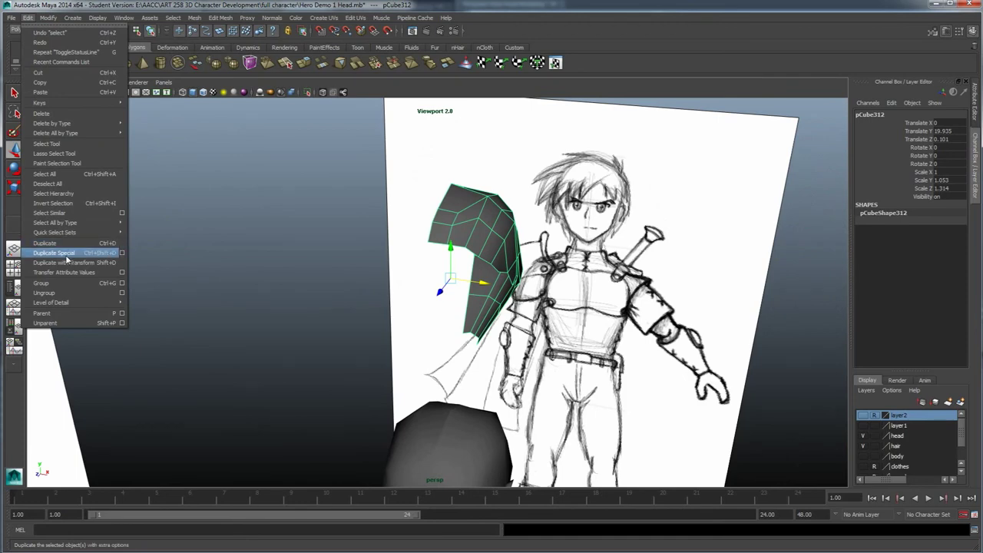
pyautogui.click(122, 254)
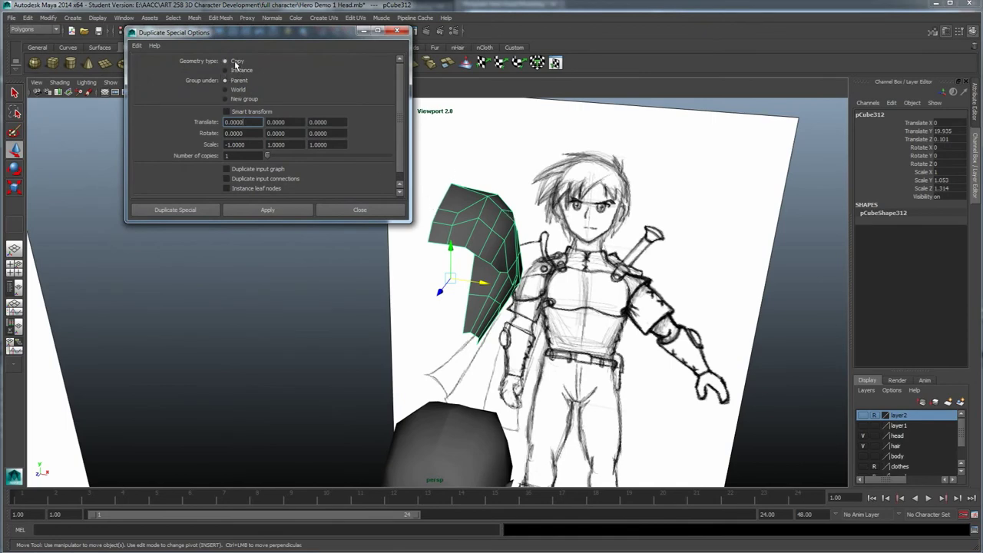
pyautogui.click(253, 215)
pyautogui.click(336, 212)
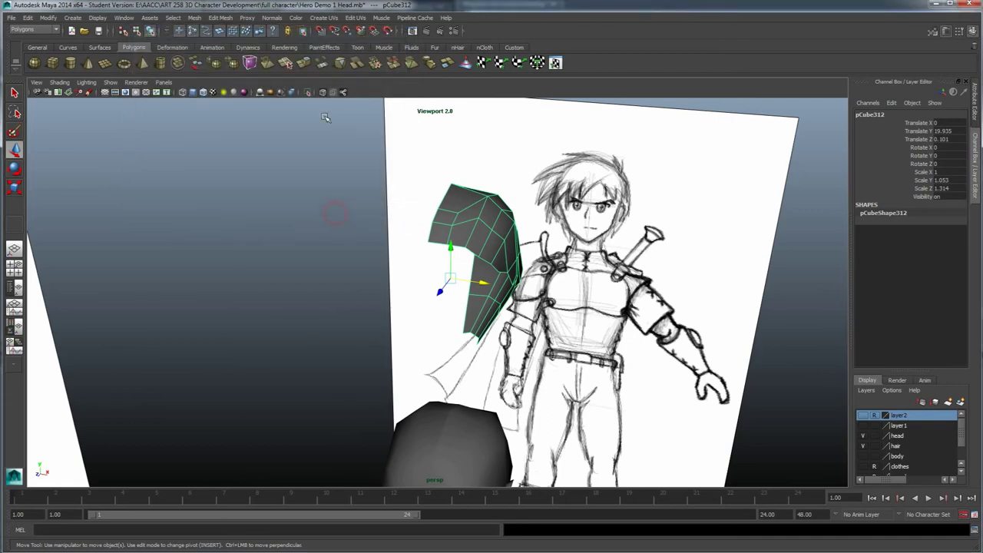
# - Mirror the scalp half in the -X direction without merging it with the original
pyautogui.click(195, 18)
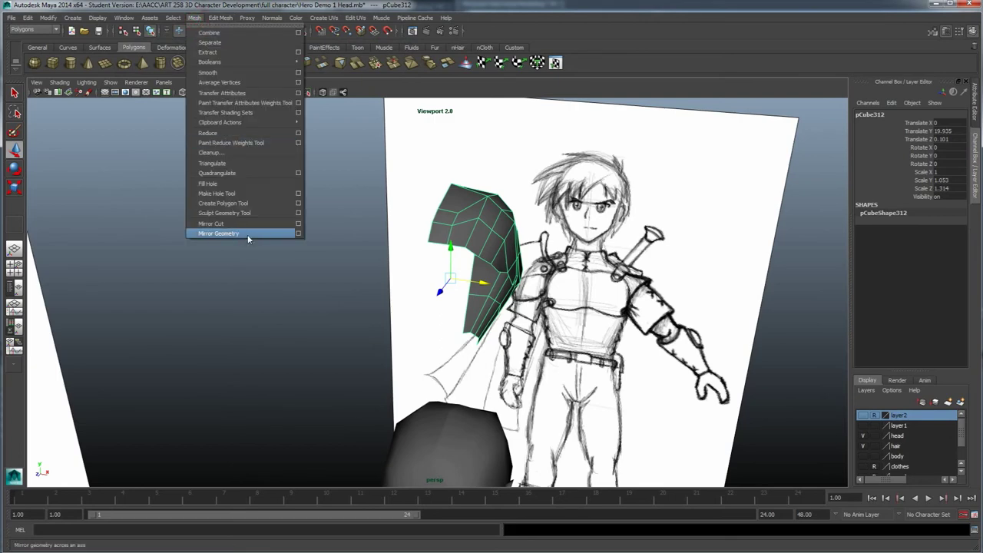
pyautogui.click(299, 233)
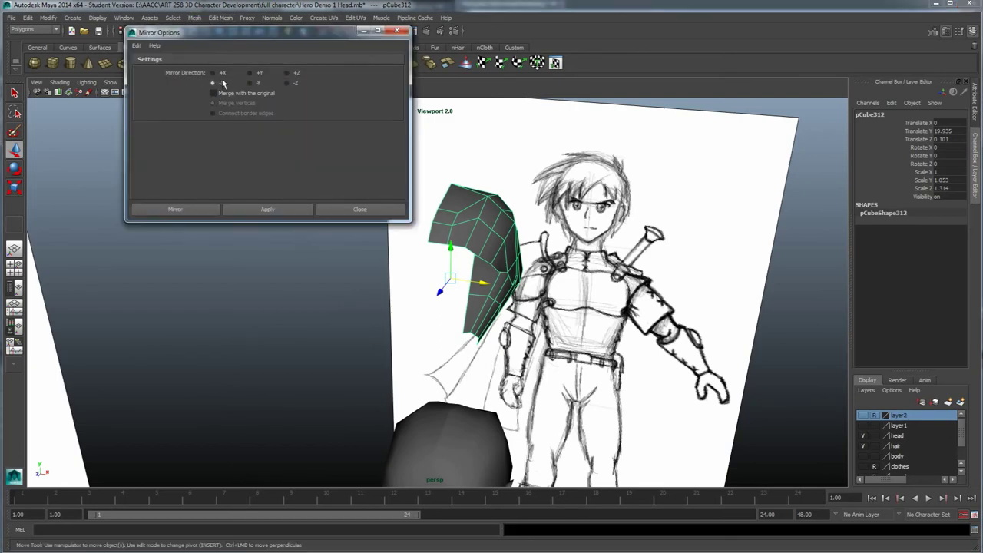
pyautogui.click(259, 212)
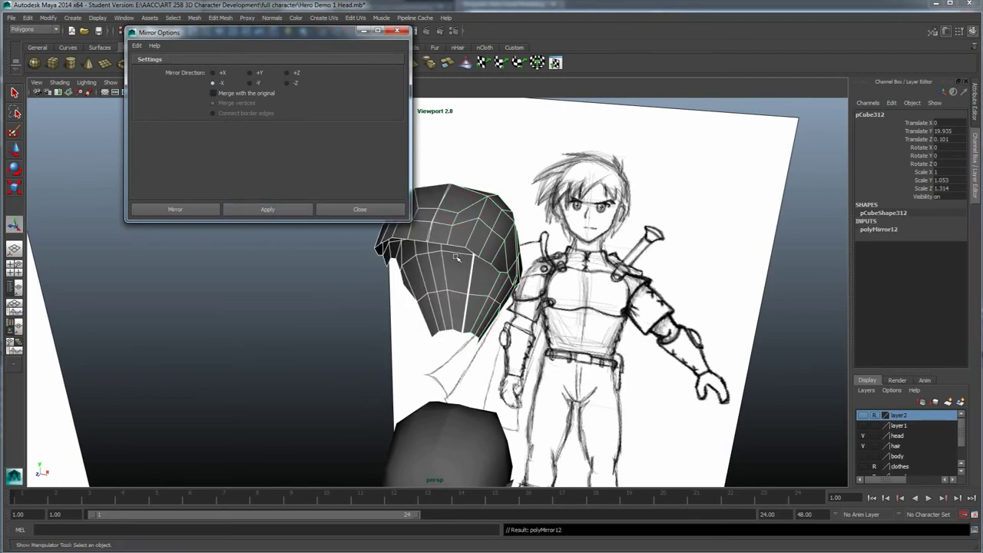
pyautogui.keyDown('alt'); pyautogui.moveTo(453, 292); pyautogui.dragTo(478, 287); pyautogui.keyUp('alt')
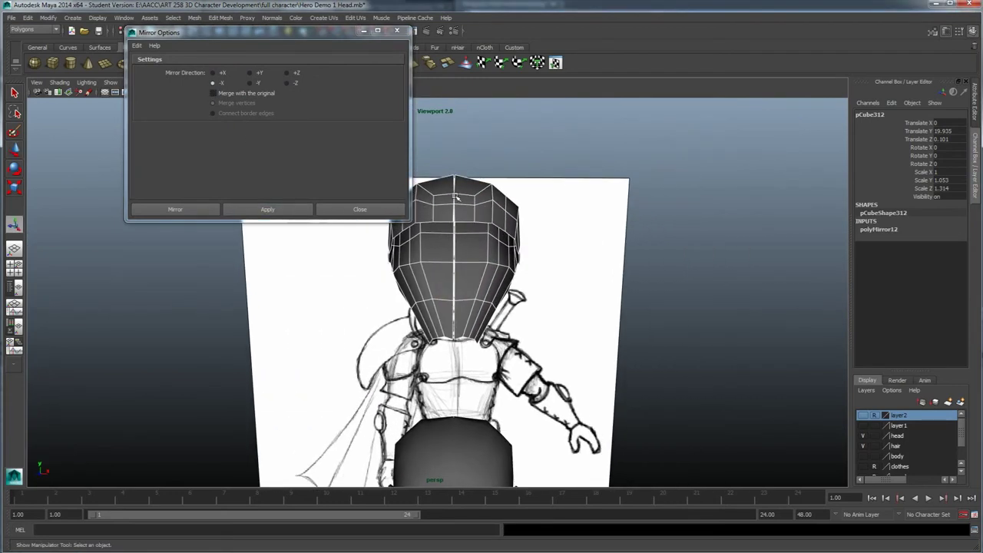
pyautogui.click(347, 210)
pyautogui.keyDown('alt'); pyautogui.moveTo(347, 212); pyautogui.dragTo(308, 224); pyautogui.keyUp('alt')
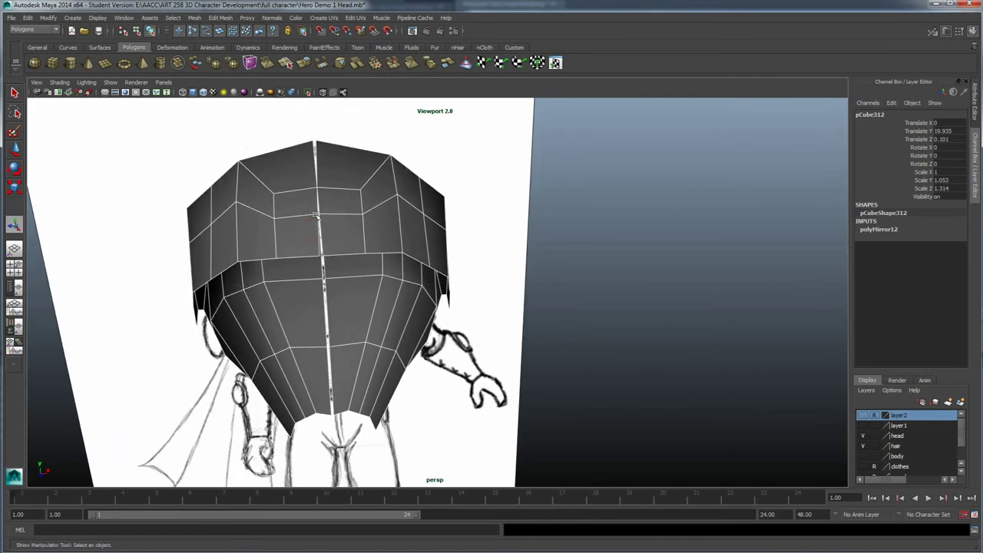
# - Inspect the gap along the scalp's centre seam and merge the vertex pair at the front hairline
pyautogui.keyDown('alt'); pyautogui.moveTo(307, 186); pyautogui.dragTo(320, 223); pyautogui.keyUp('alt')
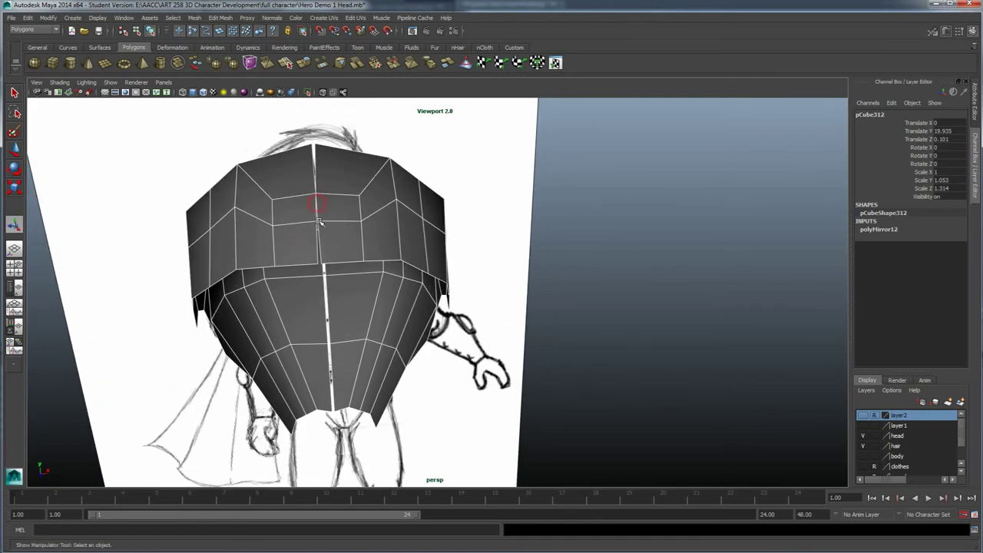
pyautogui.keyDown('alt'); pyautogui.moveTo(317, 308); pyautogui.dragTo(318, 340); pyautogui.keyUp('alt')
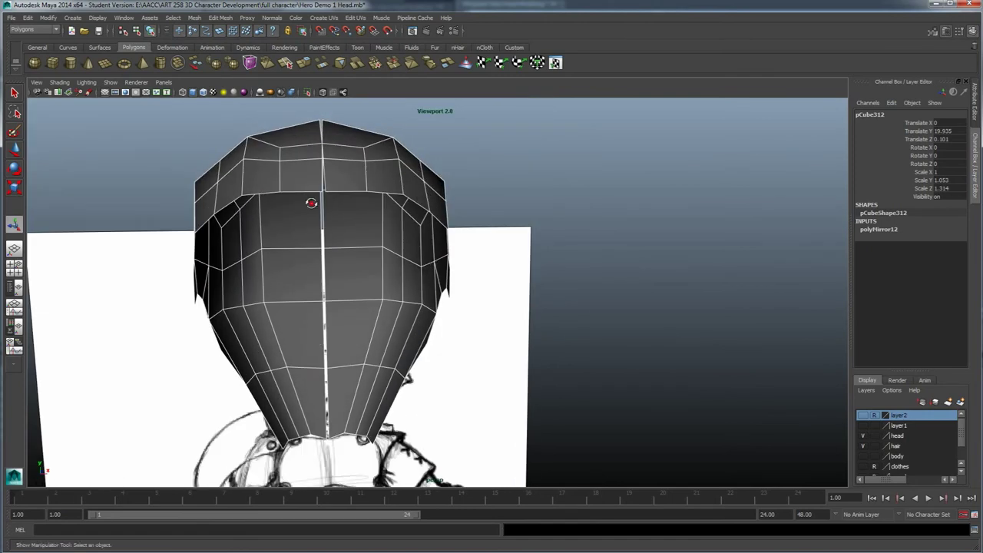
pyautogui.keyDown('alt'); pyautogui.moveTo(312, 202); pyautogui.dragTo(311, 176); pyautogui.keyUp('alt')
pyautogui.rightClick(311, 177)
pyautogui.click(269, 176)
pyautogui.moveTo(310, 212)
pyautogui.keyDown('alt'); pyautogui.mouseDown()
pyautogui.moveTo(318, 278)
pyautogui.moveTo(317, 238)
pyautogui.moveTo(321, 270)
pyautogui.mouseUp(); pyautogui.keyUp('alt')
pyautogui.moveTo(305, 224)
pyautogui.keyDown('alt'); pyautogui.mouseDown()
pyautogui.moveTo(318, 281)
pyautogui.moveTo(345, 222)
pyautogui.moveTo(307, 246)
pyautogui.moveTo(325, 233)
pyautogui.moveTo(315, 257)
pyautogui.mouseUp(); pyautogui.keyUp('alt')
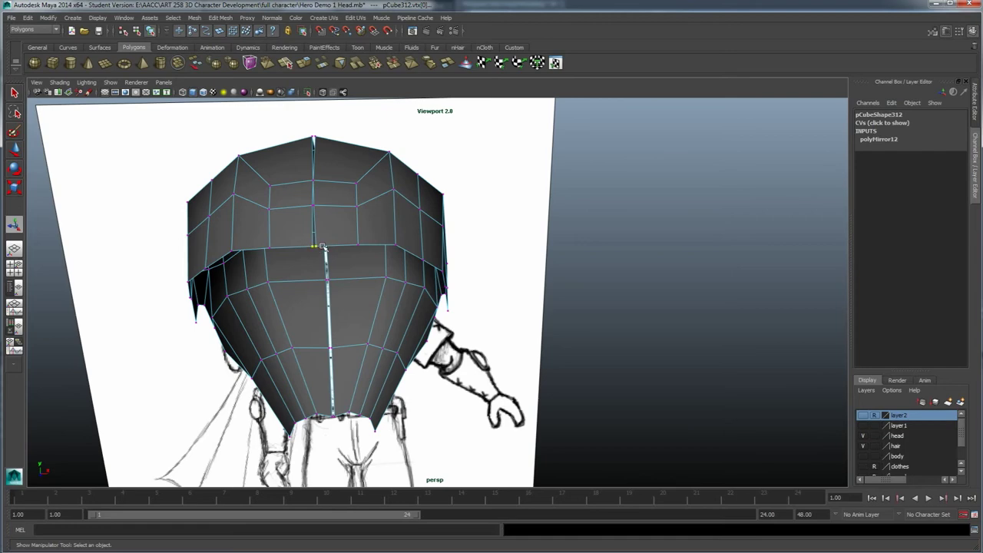
pyautogui.keyDown('shift'); pyautogui.moveTo(311, 246); pyautogui.dragTo(315, 201, button='right'); pyautogui.keyUp('shift')
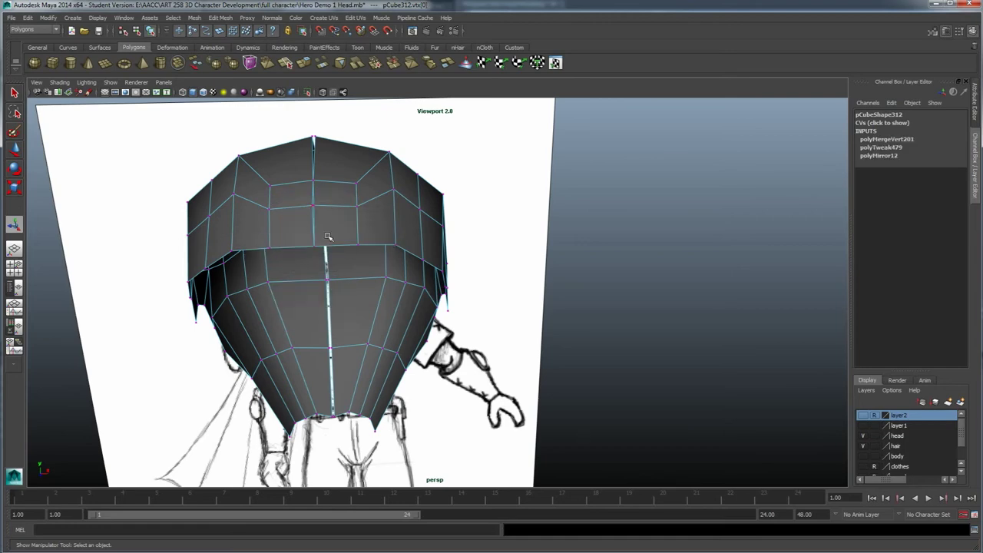
# - Undo the vertex merge and the mirroring of the scalp
pyautogui.hotkey('ctrl', 'z')
pyautogui.hotkey('ctrl', 'z')
pyautogui.hotkey('ctrl', 'z')
pyautogui.hotkey('ctrl', 'z')
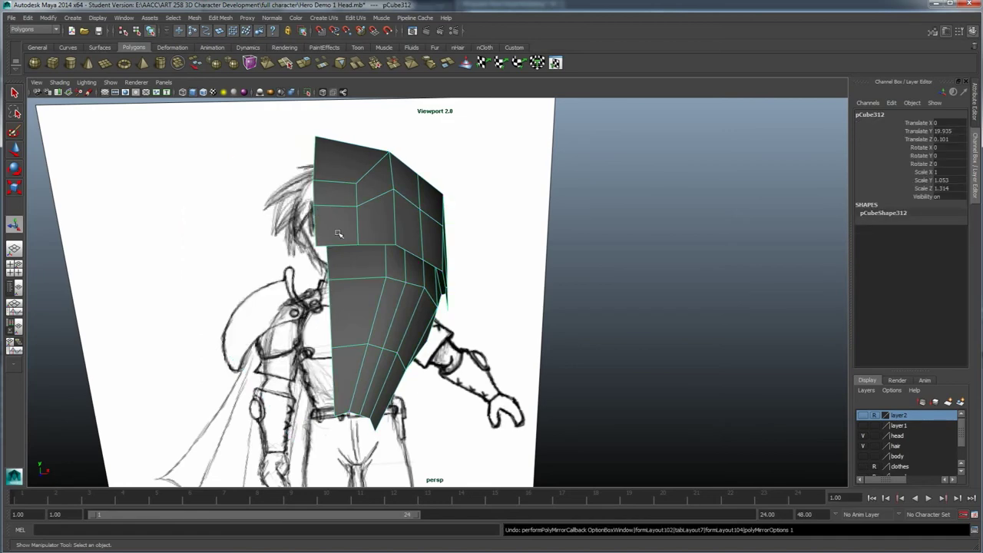
# - Align the stray vertices on the scalp half's open centre edge to the centre line at X 0
pyautogui.moveTo(350, 199); pyautogui.dragTo(317, 199, button='right')
pyautogui.click(315, 187)
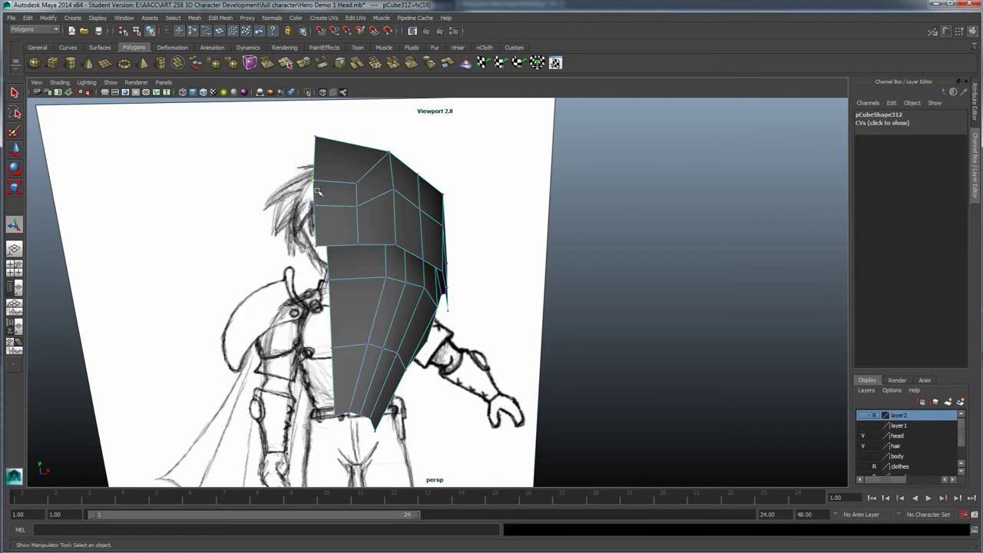
pyautogui.press('w')
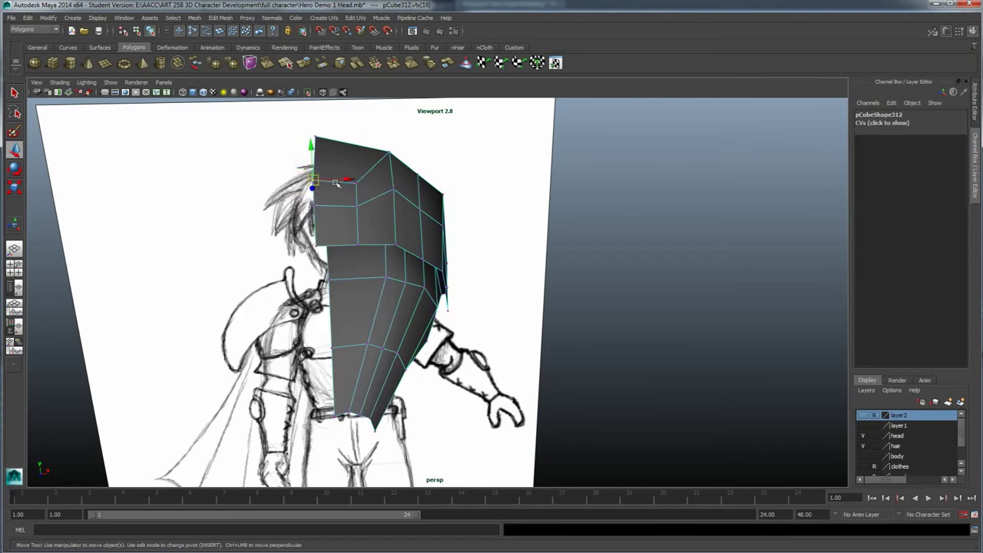
pyautogui.click(336, 181)
pyautogui.moveTo(306, 199); pyautogui.dragTo(318, 212)
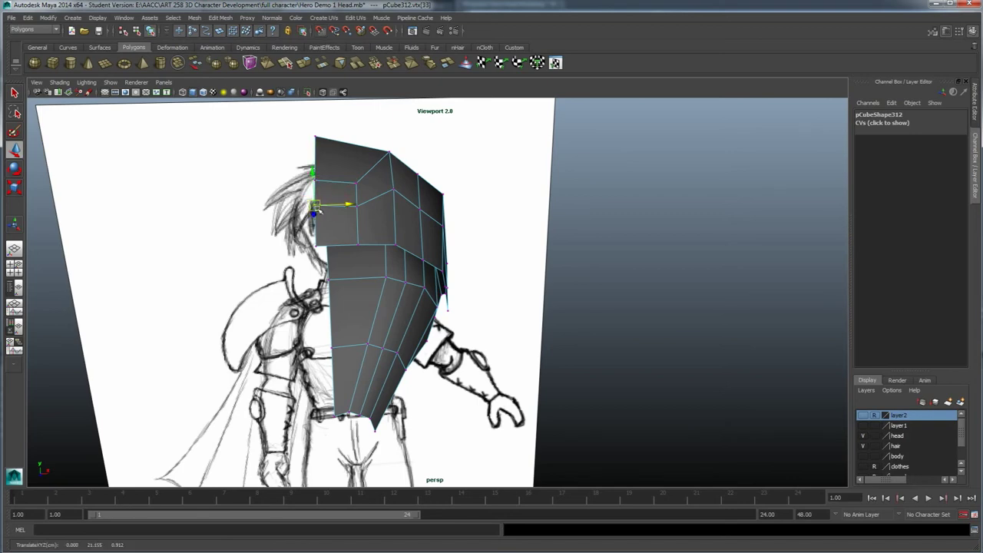
pyautogui.keyDown('alt'); pyautogui.moveTo(328, 215); pyautogui.dragTo(337, 224); pyautogui.keyUp('alt')
pyautogui.moveTo(337, 222); pyautogui.dragTo(374, 214, button='right')
pyautogui.moveTo(340, 220); pyautogui.dragTo(375, 211, button='right')
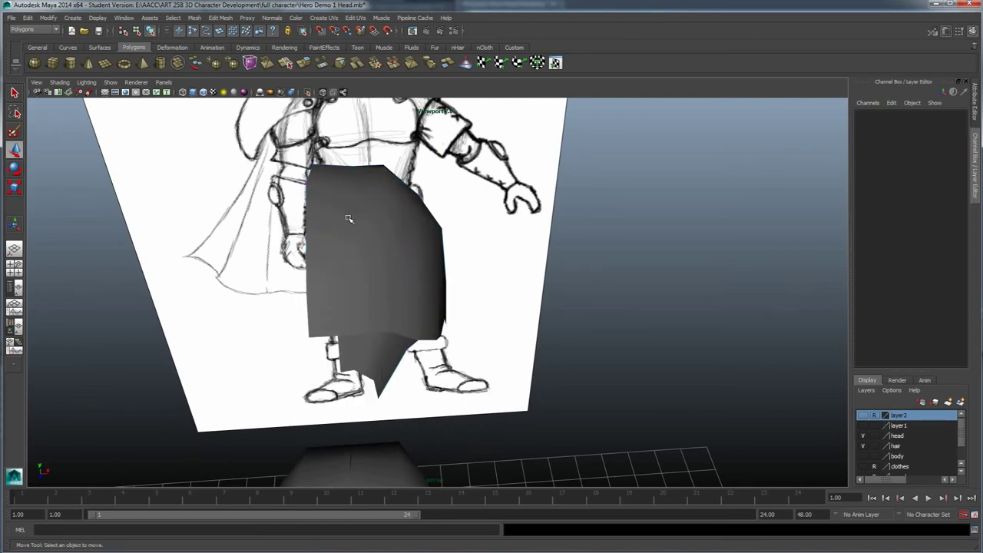
# - Mirror the corrected scalp half with Mirror Geometry in the -X direction to form a full scalp
pyautogui.click(348, 219)
pyautogui.click(195, 17)
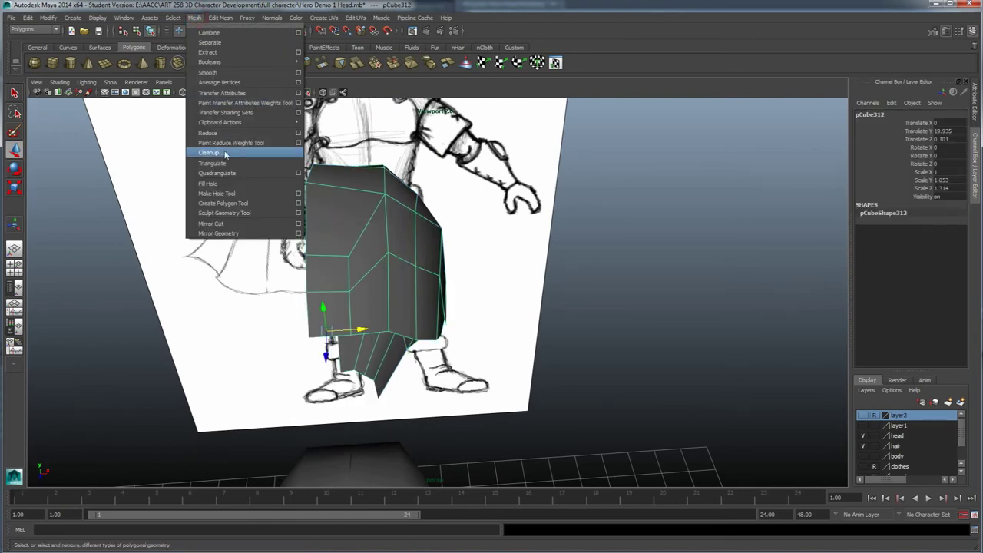
pyautogui.click(220, 224)
pyautogui.keyDown('alt'); pyautogui.moveTo(269, 291); pyautogui.dragTo(313, 271); pyautogui.keyUp('alt')
# - Merge the unjoined vertices along the scalp's centre seam
pyautogui.moveTo(314, 272); pyautogui.dragTo(292, 262, button='right')
pyautogui.keyDown('alt'); pyautogui.moveTo(291, 263); pyautogui.dragTo(399, 246); pyautogui.keyUp('alt')
pyautogui.click(437, 181)
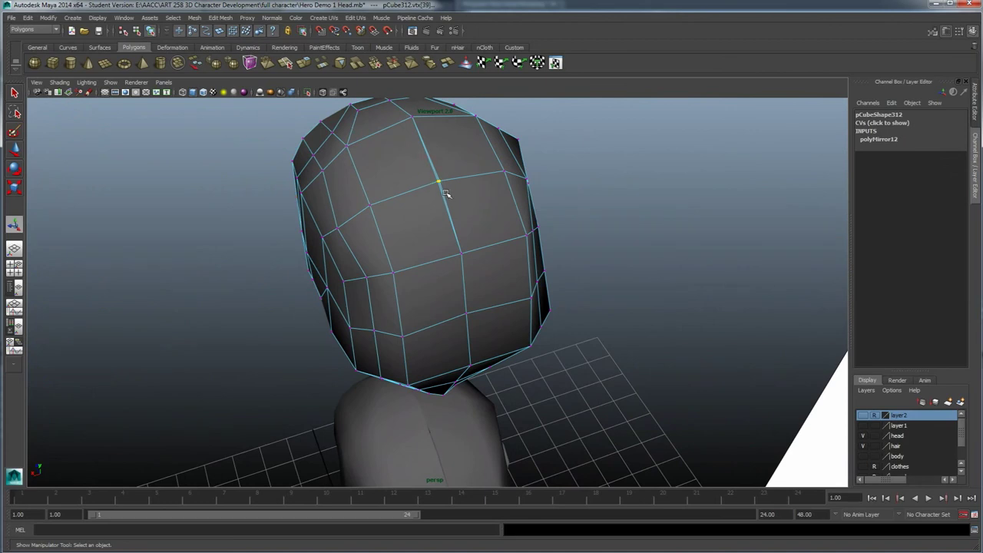
pyautogui.keyDown('shift'); pyautogui.moveTo(441, 187); pyautogui.dragTo(438, 145, button='right'); pyautogui.keyUp('shift')
pyautogui.keyDown('alt'); pyautogui.moveTo(438, 147); pyautogui.dragTo(461, 316); pyautogui.keyUp('alt')
# - Adjust the height of the centre vertex on the scalp's lower back edge
pyautogui.moveTo(419, 412); pyautogui.dragTo(440, 432)
pyautogui.press('w')
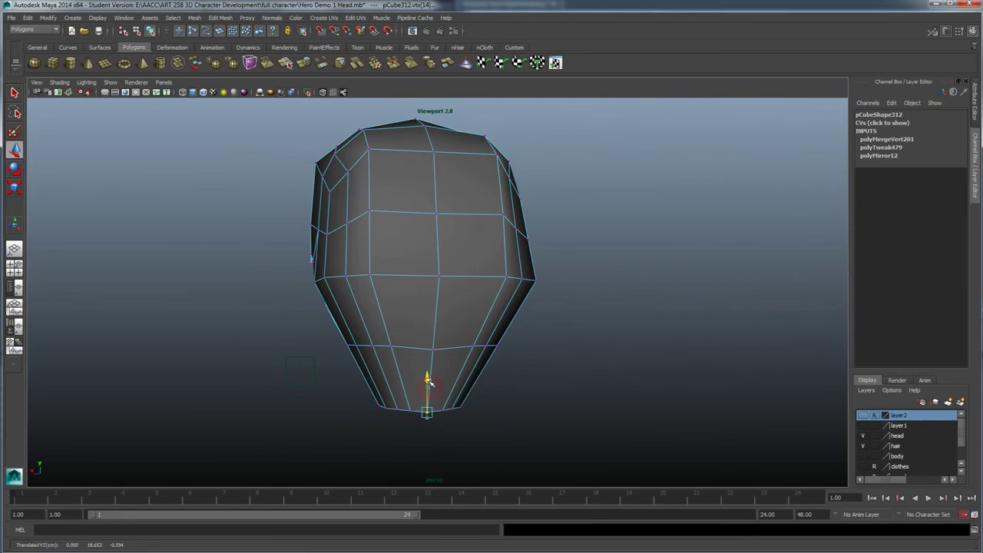
pyautogui.click(292, 372)
pyautogui.moveTo(275, 368)
pyautogui.keyDown('alt'); pyautogui.mouseDown()
pyautogui.moveTo(351, 358)
pyautogui.moveTo(413, 376)
pyautogui.moveTo(392, 358)
pyautogui.mouseUp(); pyautogui.keyUp('alt')
pyautogui.moveTo(411, 244)
pyautogui.keyDown('alt'); pyautogui.mouseDown()
pyautogui.moveTo(461, 281)
pyautogui.moveTo(398, 309)
pyautogui.moveTo(432, 326)
pyautogui.moveTo(355, 329)
pyautogui.moveTo(340, 206)
pyautogui.moveTo(386, 198)
pyautogui.moveTo(383, 161)
pyautogui.moveTo(399, 129)
pyautogui.moveTo(404, 205)
pyautogui.moveTo(394, 202)
pyautogui.mouseUp(); pyautogui.keyUp('alt')
pyautogui.click(340, 125)
pyautogui.moveTo(445, 179)
pyautogui.keyDown('alt'); pyautogui.mouseDown()
pyautogui.moveTo(423, 141)
pyautogui.moveTo(481, 208)
pyautogui.moveTo(473, 262)
pyautogui.mouseUp(); pyautogui.keyUp('alt')
pyautogui.moveTo(451, 216); pyautogui.dragTo(495, 203, button='right')
pyautogui.keyDown('alt'); pyautogui.moveTo(492, 205); pyautogui.dragTo(458, 242); pyautogui.keyUp('alt')
# - Move the full scalp straight down onto the head, to a Translate Y of about 15.958
pyautogui.keyDown('alt'); pyautogui.moveTo(458, 242); pyautogui.dragTo(437, 254, button='right'); pyautogui.keyUp('alt')
pyautogui.keyDown('alt'); pyautogui.moveTo(436, 254); pyautogui.dragTo(441, 321); pyautogui.keyUp('alt')
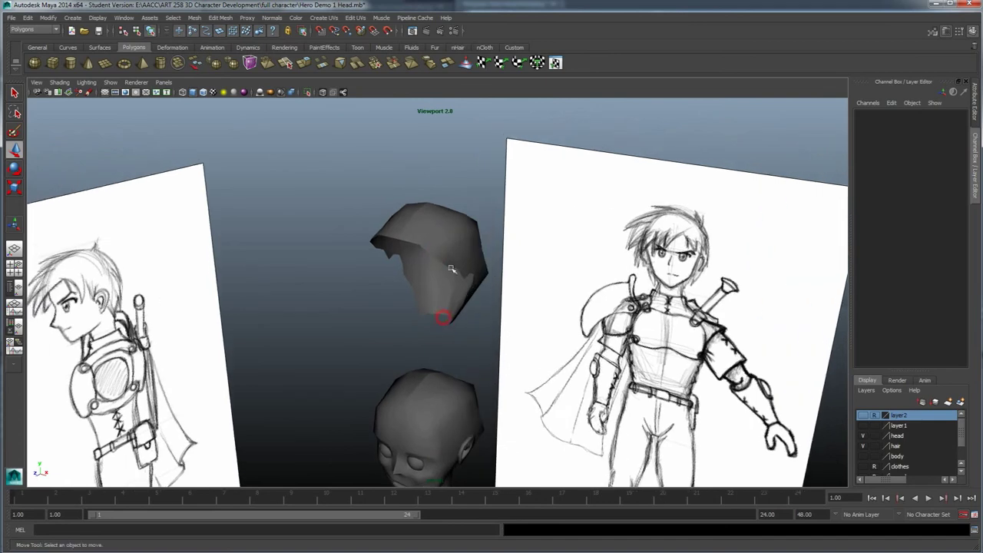
pyautogui.click(453, 241)
pyautogui.keyDown('alt'); pyautogui.moveTo(432, 351); pyautogui.dragTo(412, 289, button='middle'); pyautogui.keyUp('alt')
pyautogui.moveTo(407, 175); pyautogui.dragTo(431, 348)
pyautogui.click(423, 393)
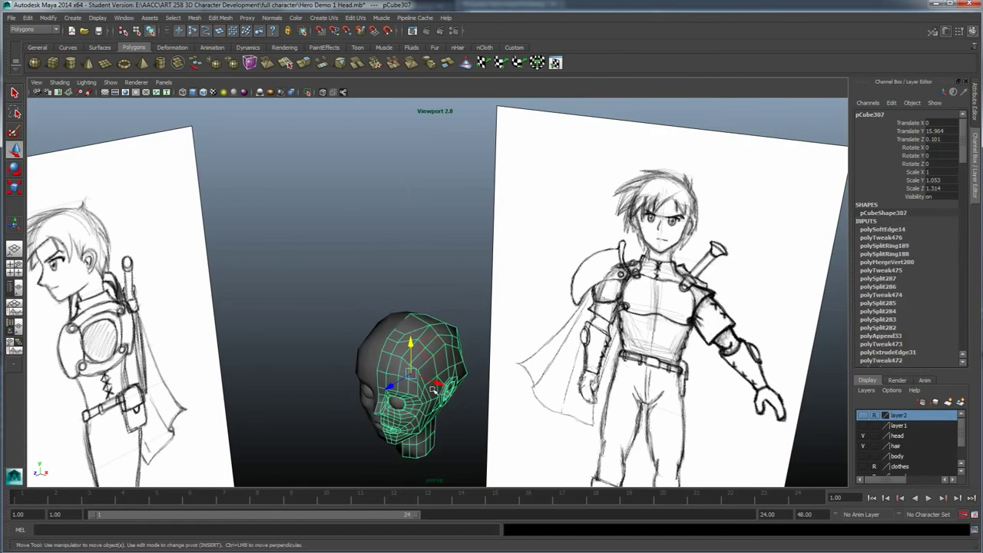
pyautogui.keyDown('alt'); pyautogui.moveTo(424, 394); pyautogui.dragTo(427, 371); pyautogui.keyUp('alt')
pyautogui.click(426, 358)
pyautogui.keyDown('alt'); pyautogui.moveTo(415, 369); pyautogui.dragTo(442, 346, button='right'); pyautogui.keyUp('alt')
pyautogui.keyDown('alt'); pyautogui.moveTo(428, 330); pyautogui.dragTo(432, 146, button='middle'); pyautogui.keyUp('alt')
pyautogui.moveTo(432, 146)
pyautogui.keyDown('alt'); pyautogui.mouseDown()
pyautogui.moveTo(392, 192)
pyautogui.moveTo(312, 213)
pyautogui.moveTo(371, 217)
pyautogui.moveTo(273, 241)
pyautogui.mouseUp(); pyautogui.keyUp('alt')
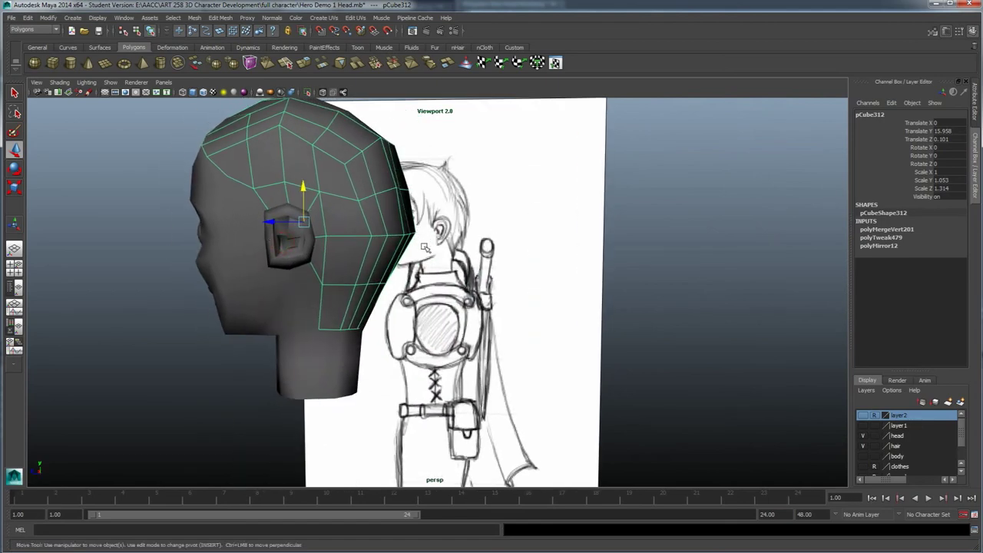
# - Adjust the lower front vertices of the scalp's nape edge behind the ear
pyautogui.moveTo(315, 267); pyautogui.dragTo(286, 269, button='right')
pyautogui.click(325, 324)
pyautogui.moveTo(332, 324); pyautogui.dragTo(331, 239)
pyautogui.press('w')
pyautogui.moveTo(313, 326); pyautogui.dragTo(335, 326)
pyautogui.click(199, 323)
# - Try to raise a single face at the scalp's front hairline and undo the move
pyautogui.moveTo(216, 329)
pyautogui.keyDown('alt'); pyautogui.mouseDown()
pyautogui.moveTo(323, 274)
pyautogui.moveTo(294, 285)
pyautogui.moveTo(343, 311)
pyautogui.moveTo(351, 289)
pyautogui.moveTo(361, 298)
pyautogui.moveTo(351, 281)
pyautogui.mouseUp(); pyautogui.keyUp('alt')
pyautogui.scroll(5, 243, 289)
pyautogui.keyDown('alt'); pyautogui.moveTo(243, 289); pyautogui.dragTo(241, 282, button='middle'); pyautogui.keyUp('alt')
pyautogui.moveTo(241, 283)
pyautogui.keyDown('alt'); pyautogui.mouseDown()
pyautogui.moveTo(325, 290)
pyautogui.moveTo(486, 199)
pyautogui.moveTo(391, 264)
pyautogui.moveTo(391, 300)
pyautogui.moveTo(382, 272)
pyautogui.mouseUp(); pyautogui.keyUp('alt')
pyautogui.moveTo(355, 201); pyautogui.dragTo(355, 225, button='right')
pyautogui.moveTo(389, 287); pyautogui.dragTo(404, 272, button='right')
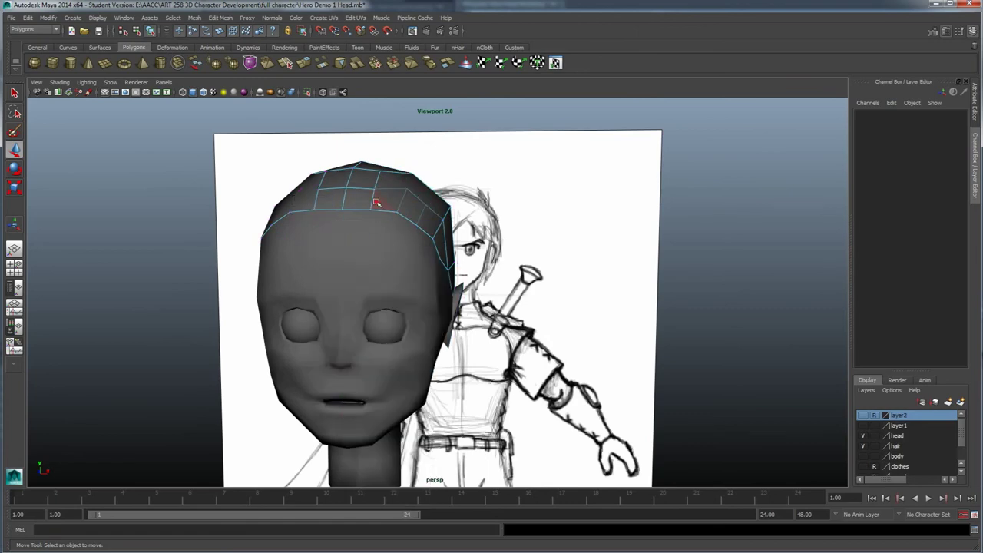
pyautogui.click(375, 203)
pyautogui.moveTo(389, 167); pyautogui.dragTo(390, 161)
pyautogui.hotkey('ctrl', 'z')
# - Try selecting adjacent faces at the centre of the scalp's front hairline and undo the selection
pyautogui.click(358, 196)
pyautogui.keyDown('alt'); pyautogui.moveTo(376, 239); pyautogui.dragTo(363, 241); pyautogui.keyUp('alt')
pyautogui.keyDown('shift'); pyautogui.click(317, 198); pyautogui.keyUp('shift')
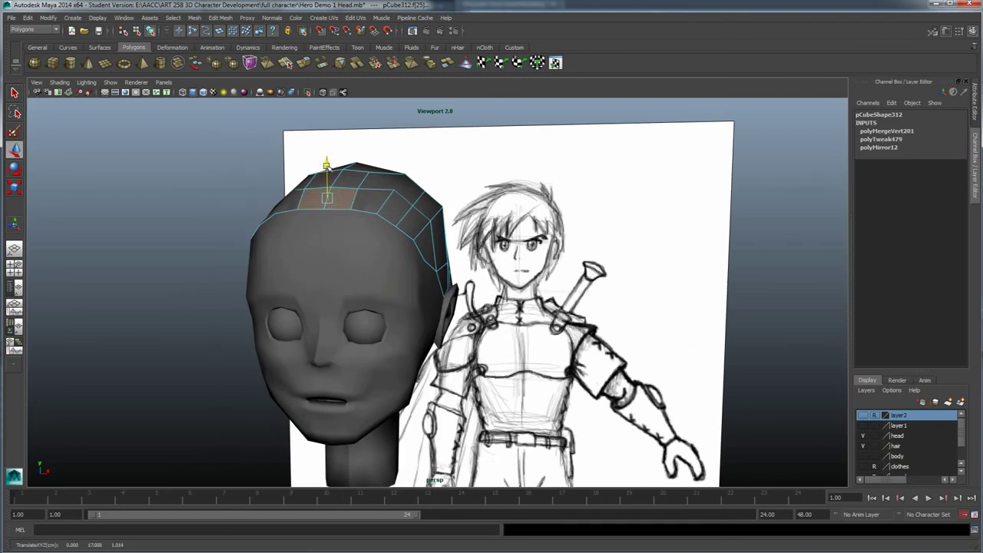
pyautogui.keyDown('alt'); pyautogui.moveTo(352, 242); pyautogui.dragTo(342, 245); pyautogui.keyUp('alt')
pyautogui.click(367, 215)
pyautogui.click(363, 219)
pyautogui.keyDown('alt'); pyautogui.moveTo(352, 261); pyautogui.dragTo(367, 184); pyautogui.keyUp('alt')
pyautogui.moveTo(357, 252)
pyautogui.keyDown('alt'); pyautogui.mouseDown()
pyautogui.moveTo(336, 252)
pyautogui.moveTo(354, 251)
pyautogui.mouseUp(); pyautogui.keyUp('alt')
pyautogui.scroll(5, 354, 251)
pyautogui.keyDown('alt'); pyautogui.moveTo(348, 207); pyautogui.dragTo(413, 223); pyautogui.keyUp('alt')
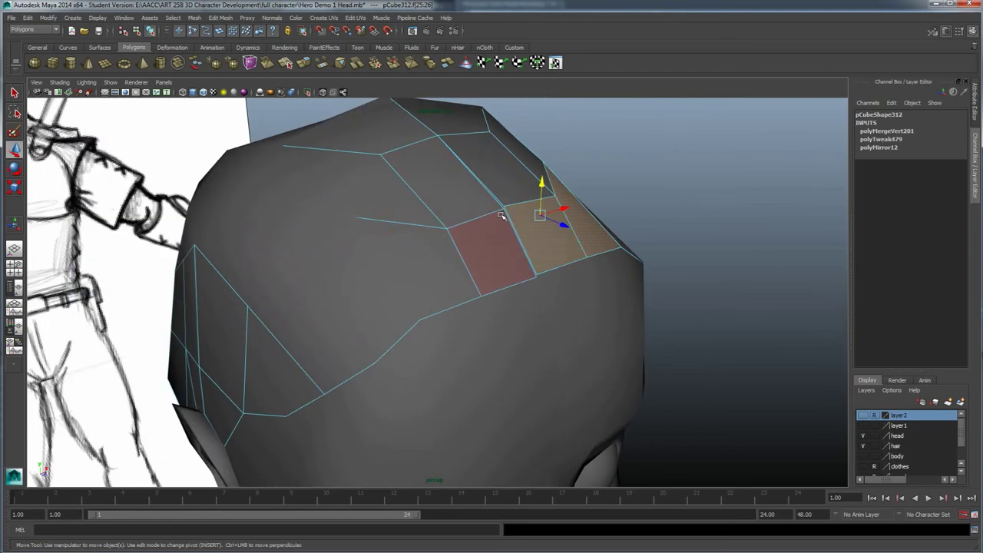
pyautogui.hotkey('ctrl', 'z')
pyautogui.hotkey('ctrl', 'z')
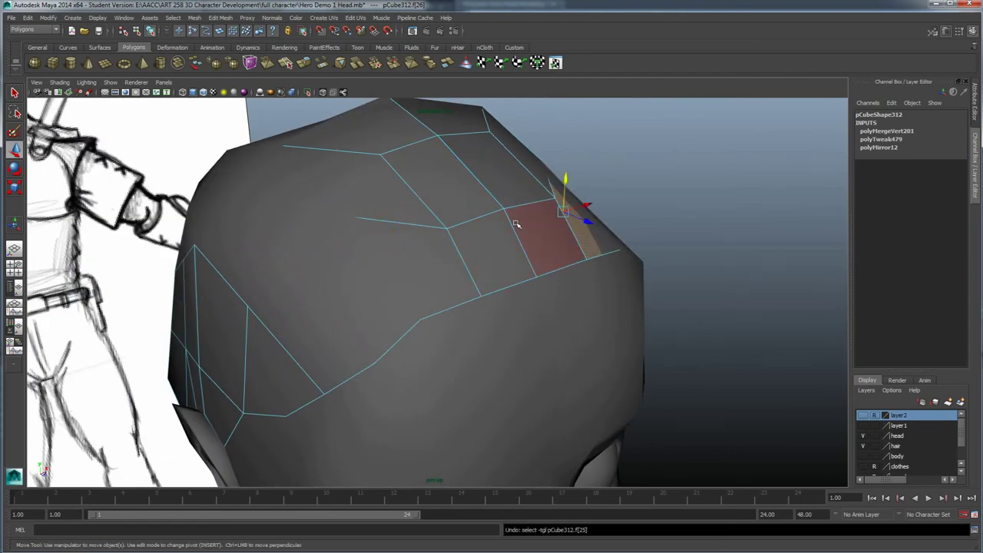
# - Return the scalp to object mode and raise it slightly, to a Translate Y of about 15.971
pyautogui.rightClick(508, 197)
pyautogui.moveTo(517, 194); pyautogui.dragTo(509, 197, button='right')
pyautogui.rightClick(538, 215)
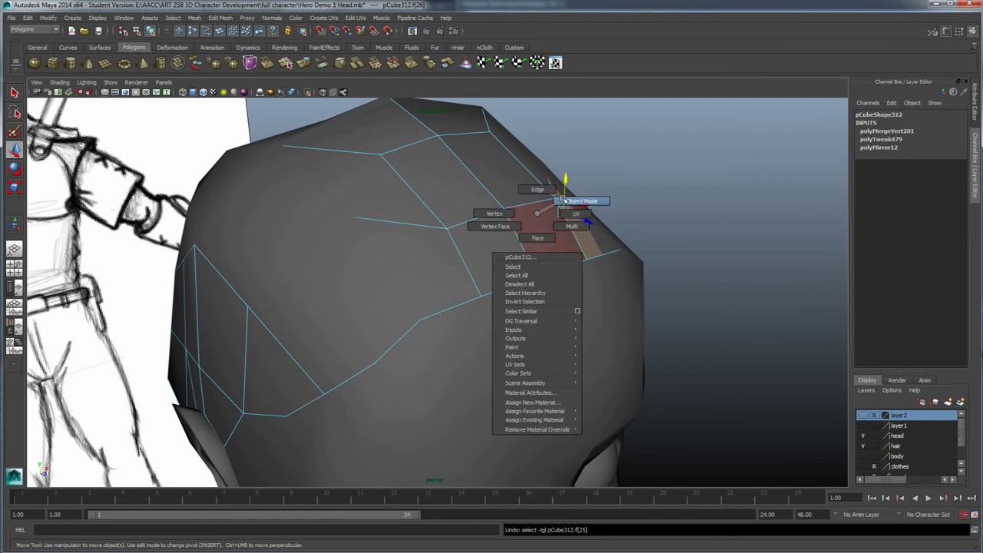
pyautogui.click(514, 215)
pyautogui.moveTo(390, 355); pyautogui.dragTo(394, 353)
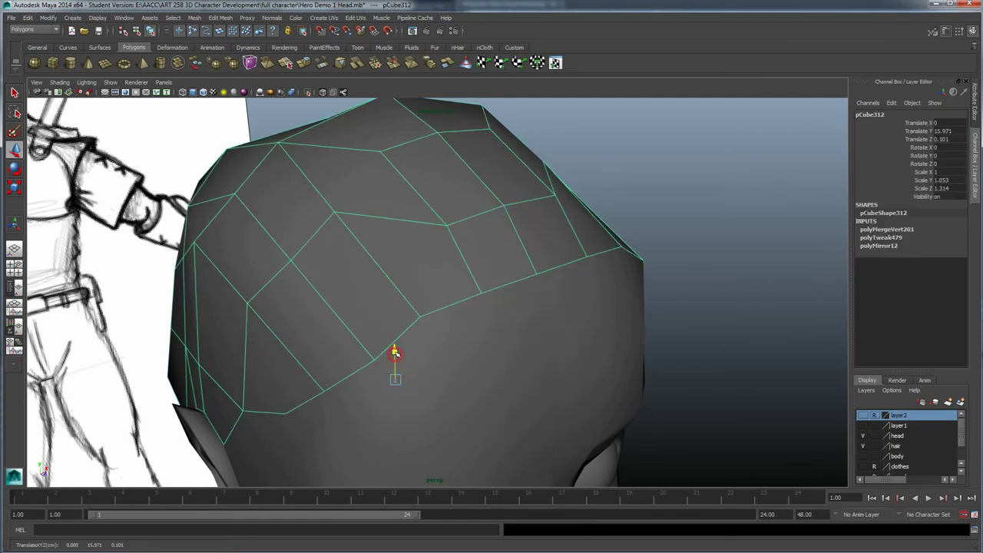
# - Merge the overlapping vertices at the centre of the front hairline and at the seam point directly behind it
pyautogui.moveTo(486, 213); pyautogui.dragTo(496, 211, button='right')
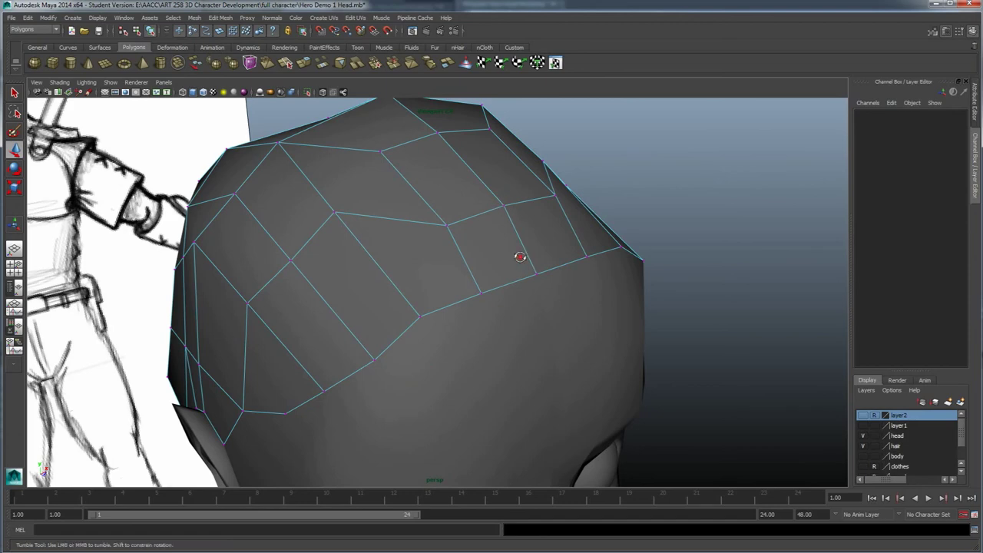
pyautogui.keyDown('alt'); pyautogui.moveTo(520, 257); pyautogui.dragTo(485, 284); pyautogui.keyUp('alt')
pyautogui.moveTo(431, 306); pyautogui.dragTo(462, 326)
pyautogui.keyDown('alt'); pyautogui.moveTo(480, 323); pyautogui.dragTo(432, 305); pyautogui.keyUp('alt')
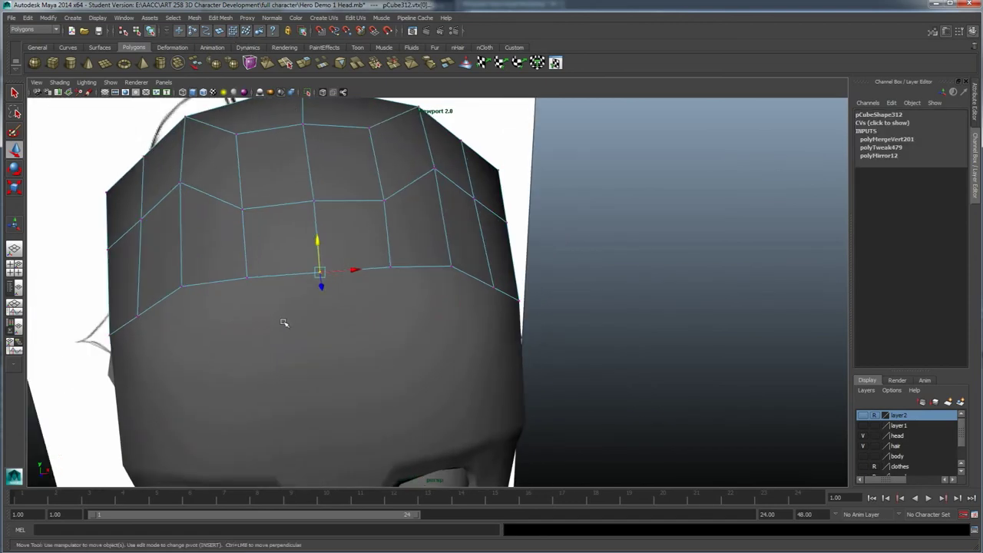
pyautogui.keyDown('shift'); pyautogui.moveTo(313, 282); pyautogui.dragTo(315, 237, button='right'); pyautogui.keyUp('shift')
pyautogui.moveTo(305, 185); pyautogui.dragTo(321, 213)
pyautogui.keyDown('shift'); pyautogui.moveTo(321, 213); pyautogui.dragTo(308, 166, button='right'); pyautogui.keyUp('shift')
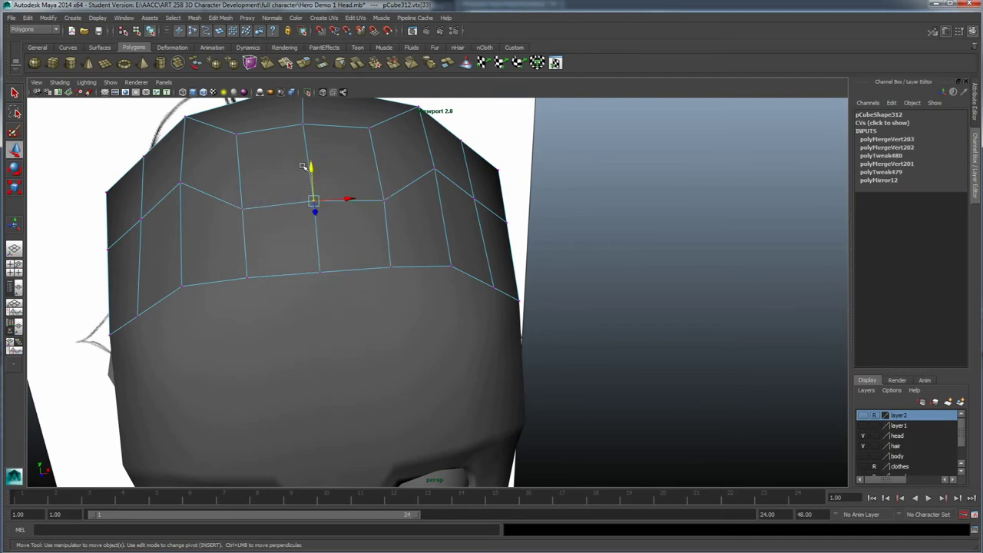
# - Select the vertices along the scalp's centre seam in wireframe display and merge them with a threshold of 0.0100
pyautogui.keyDown('alt'); pyautogui.moveTo(309, 165); pyautogui.dragTo(308, 267); pyautogui.keyUp('alt')
pyautogui.keyDown('alt'); pyautogui.moveTo(308, 267); pyautogui.dragTo(347, 288, button='right'); pyautogui.keyUp('alt')
pyautogui.keyDown('alt'); pyautogui.moveTo(347, 288); pyautogui.dragTo(364, 322); pyautogui.keyUp('alt')
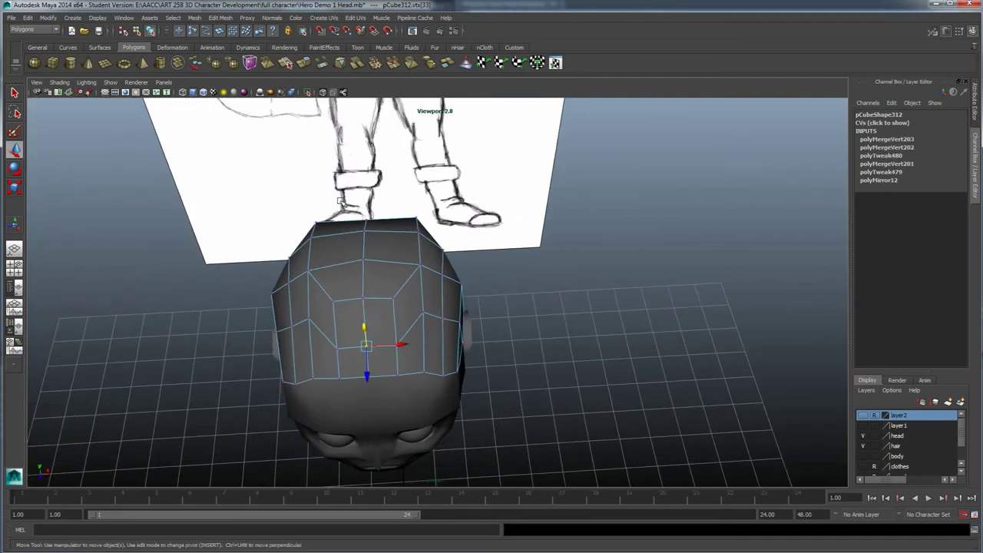
pyautogui.press('4')
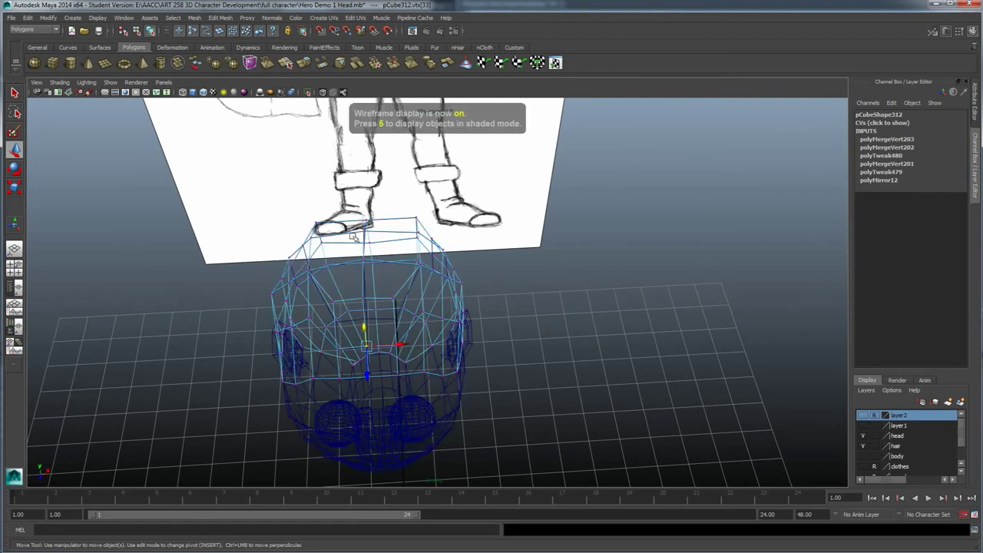
pyautogui.moveTo(345, 257); pyautogui.dragTo(383, 315)
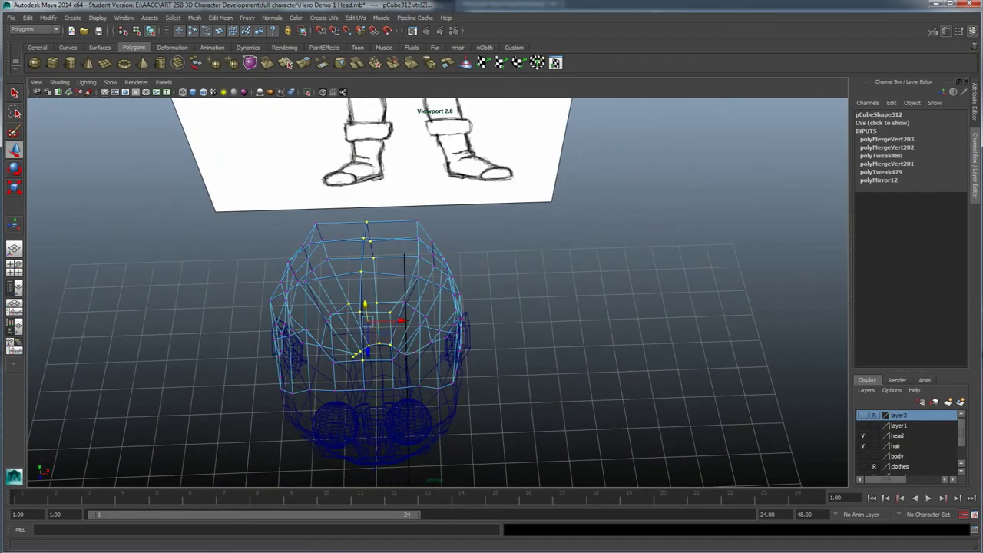
pyautogui.click(224, 18)
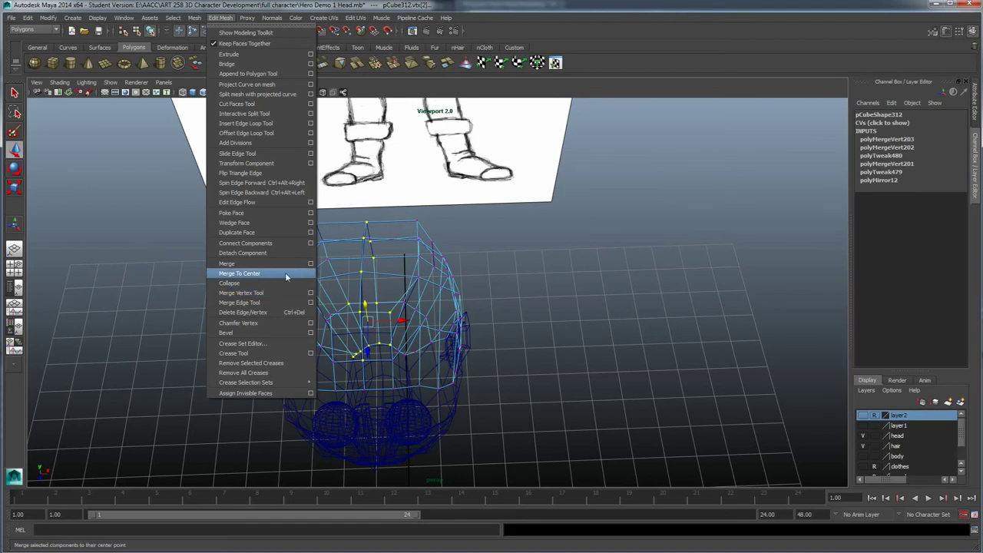
pyautogui.click(311, 264)
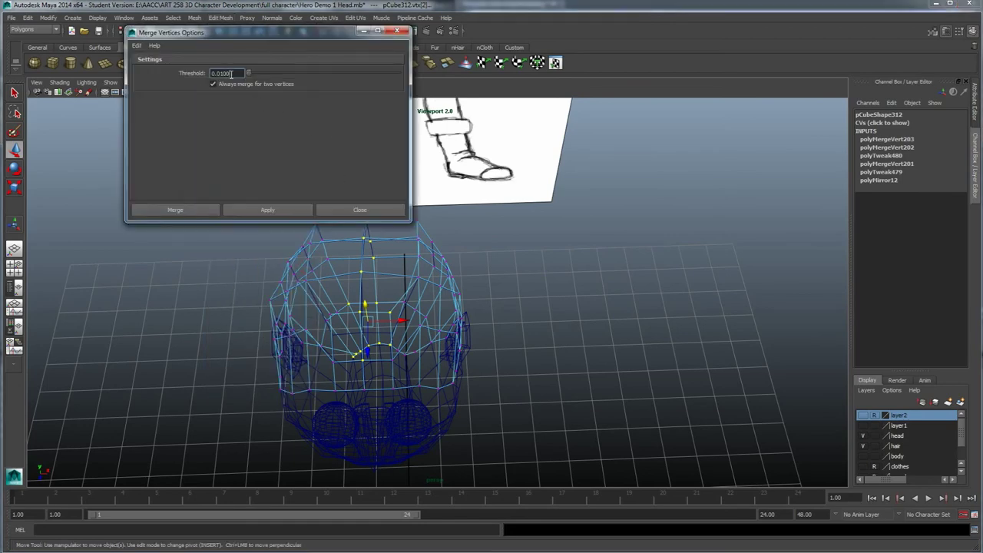
pyautogui.moveTo(292, 33); pyautogui.dragTo(233, 24)
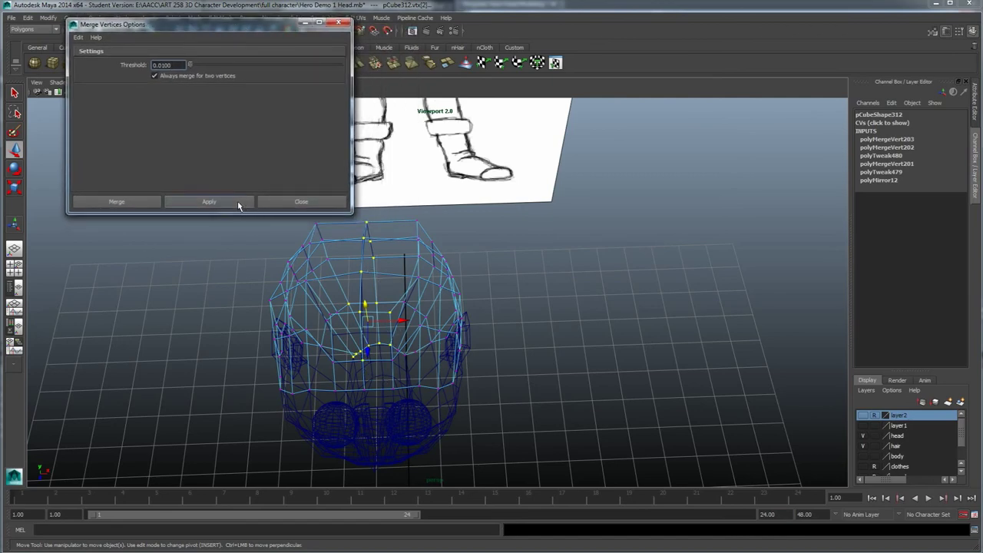
pyautogui.click(209, 202)
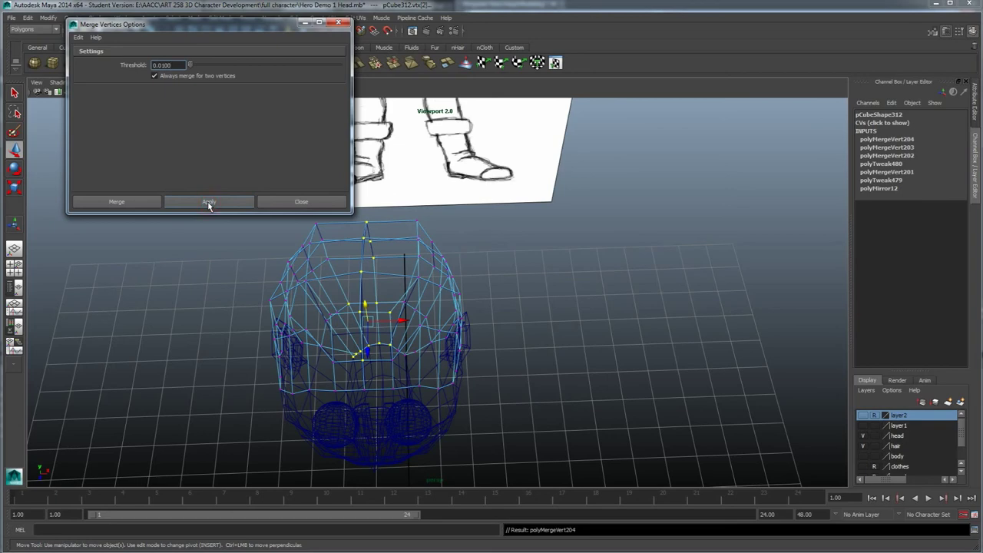
# - Check individual centre seam vertices on the scalp for unmerged duplicates and close the merge options
pyautogui.keyDown('alt'); pyautogui.moveTo(398, 319); pyautogui.dragTo(447, 306); pyautogui.keyUp('alt')
pyautogui.click(476, 295)
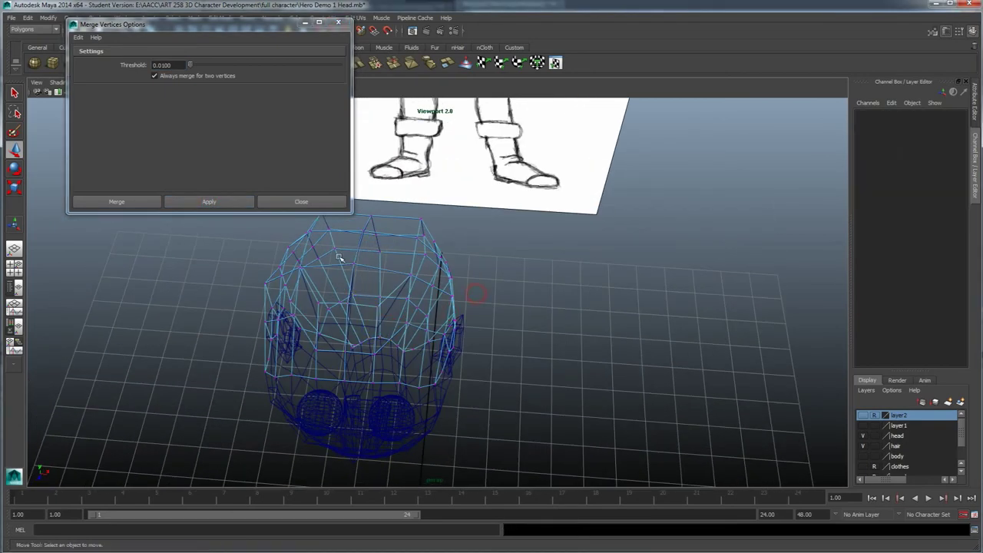
pyautogui.click(354, 266)
pyautogui.moveTo(354, 266); pyautogui.dragTo(381, 265)
pyautogui.click(374, 220)
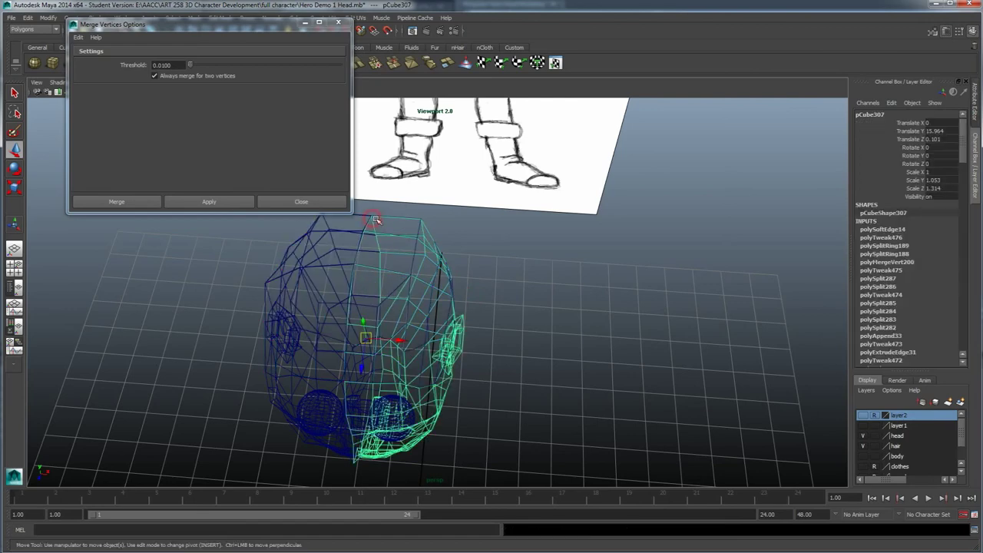
pyautogui.hotkey('ctrl', 'z')
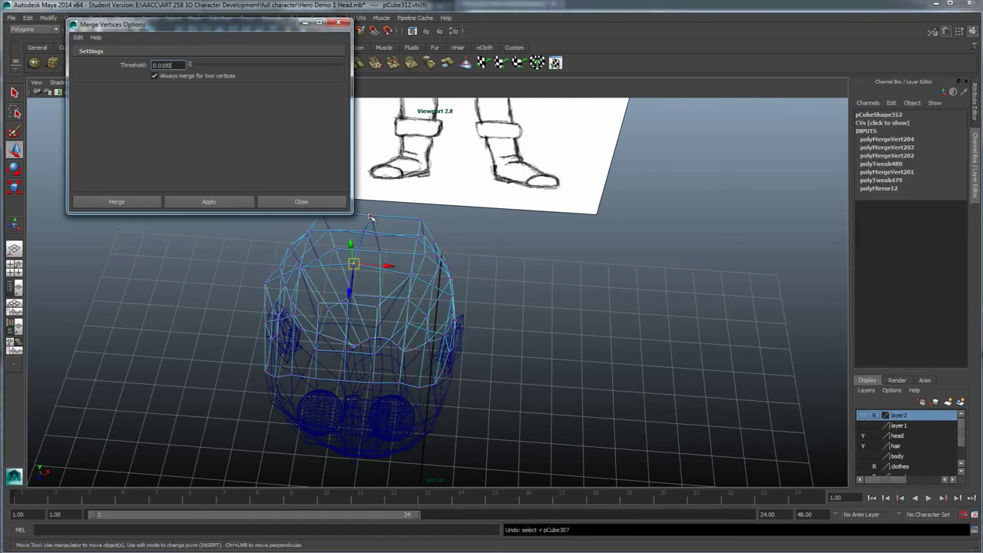
pyautogui.click(371, 217)
pyautogui.moveTo(371, 217)
pyautogui.mouseDown()
pyautogui.moveTo(401, 219)
pyautogui.moveTo(360, 216)
pyautogui.mouseUp()
pyautogui.hotkey('ctrl', 'z')
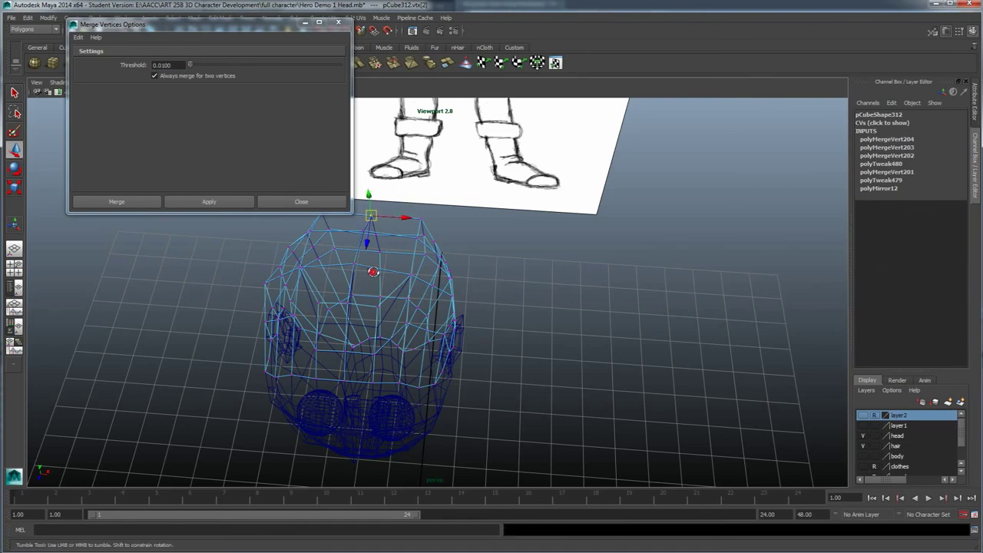
pyautogui.keyDown('alt'); pyautogui.moveTo(354, 273); pyautogui.dragTo(421, 247); pyautogui.keyUp('alt')
pyautogui.rightClick(421, 248)
pyautogui.moveTo(446, 239); pyautogui.dragTo(450, 238, button='right')
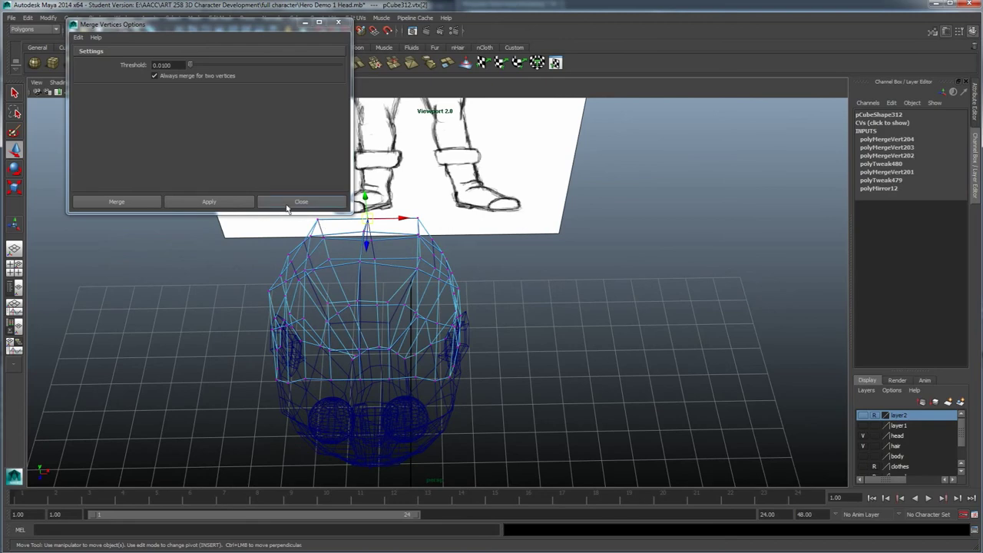
pyautogui.click(288, 201)
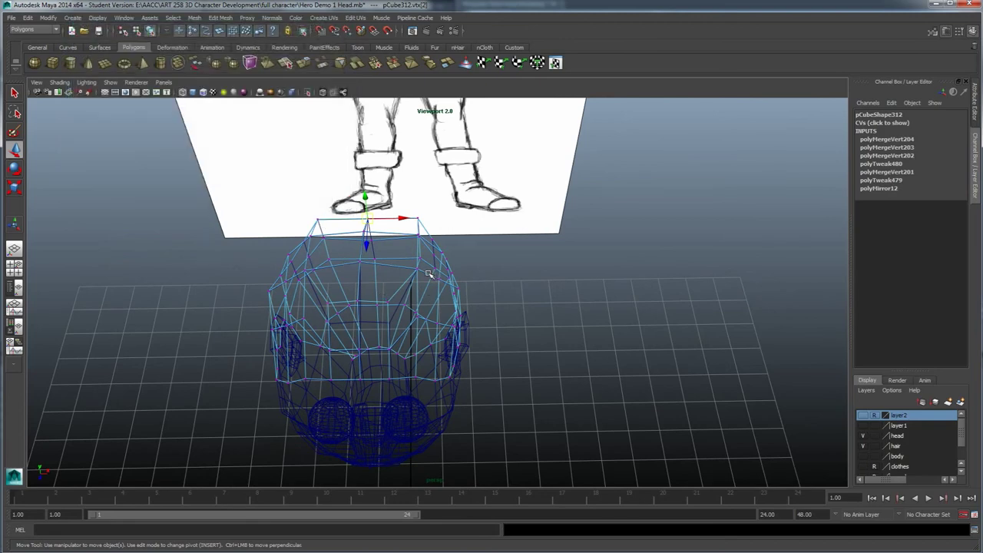
# - Extrude the two centre faces of the front hairline outward by about 0.482 and tilt them forward over the forehead
pyautogui.press('5')
pyautogui.moveTo(389, 360)
pyautogui.keyDown('alt'); pyautogui.mouseDown()
pyautogui.moveTo(373, 324)
pyautogui.moveTo(407, 329)
pyautogui.moveTo(400, 340)
pyautogui.mouseUp(); pyautogui.keyUp('alt')
pyautogui.press('4')
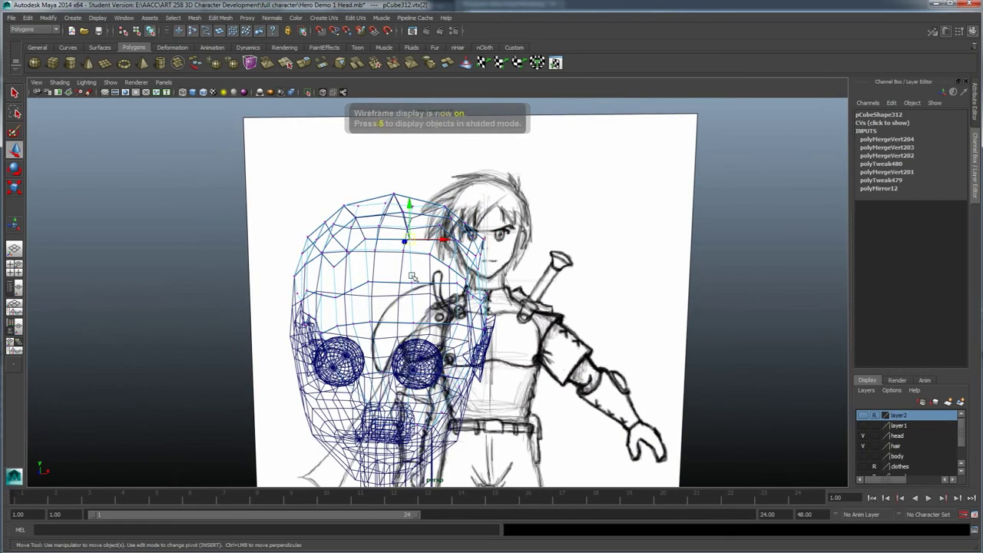
pyautogui.press('5')
pyautogui.keyDown('alt'); pyautogui.moveTo(412, 303); pyautogui.dragTo(420, 272); pyautogui.keyUp('alt')
pyautogui.rightClick(420, 273)
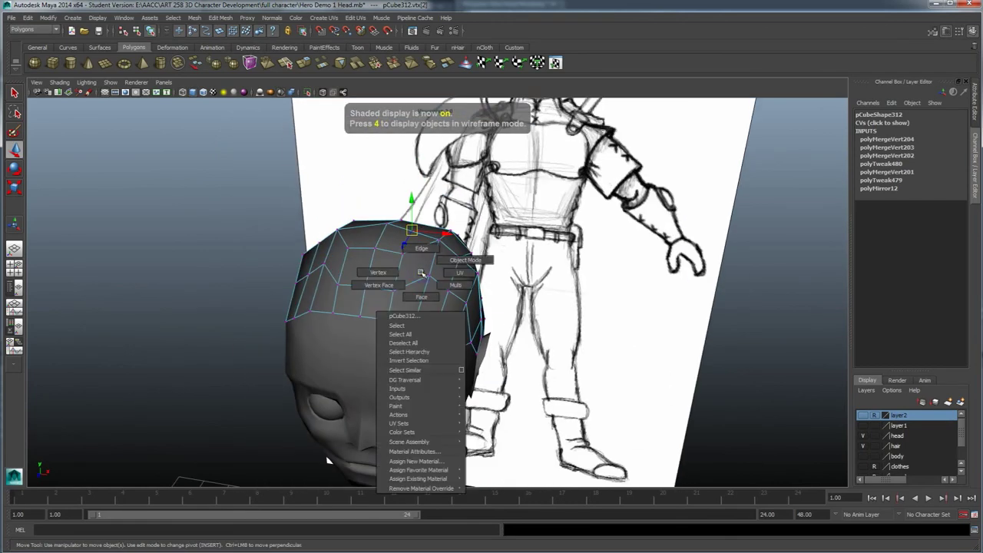
pyautogui.moveTo(422, 291); pyautogui.dragTo(419, 314, button='right')
pyautogui.click(378, 304)
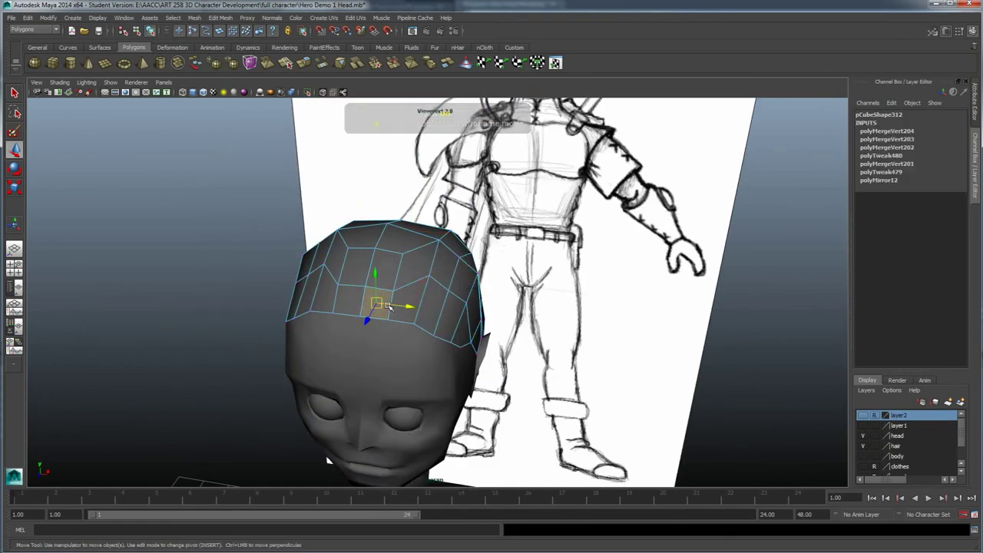
pyautogui.keyDown('shift'); pyautogui.click(403, 302); pyautogui.keyUp('shift')
pyautogui.keyDown('alt'); pyautogui.moveTo(402, 347); pyautogui.dragTo(378, 315); pyautogui.keyUp('alt')
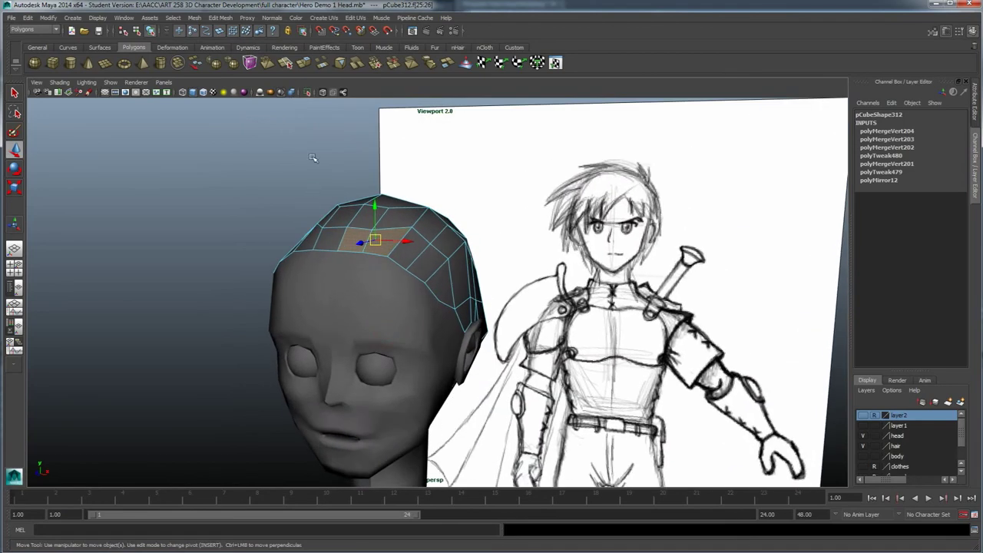
pyautogui.click(305, 65)
pyautogui.keyDown('alt'); pyautogui.moveTo(369, 179); pyautogui.dragTo(375, 270); pyautogui.keyUp('alt')
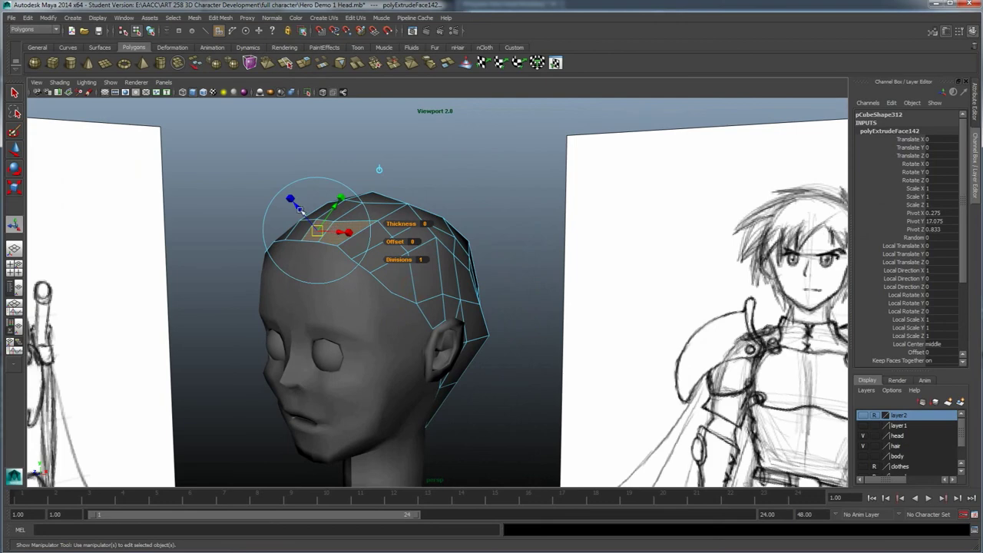
pyautogui.moveTo(297, 206)
pyautogui.mouseDown()
pyautogui.moveTo(265, 164)
pyautogui.moveTo(286, 147)
pyautogui.moveTo(290, 161)
pyautogui.moveTo(263, 153)
pyautogui.moveTo(293, 170)
pyautogui.moveTo(281, 197)
pyautogui.moveTo(235, 220)
pyautogui.moveTo(392, 285)
pyautogui.moveTo(355, 276)
pyautogui.moveTo(365, 281)
pyautogui.mouseUp()
pyautogui.click(298, 149)
# - Scale down the end faces of the extruded front lock to narrow it
pyautogui.press('w')
pyautogui.press('r')
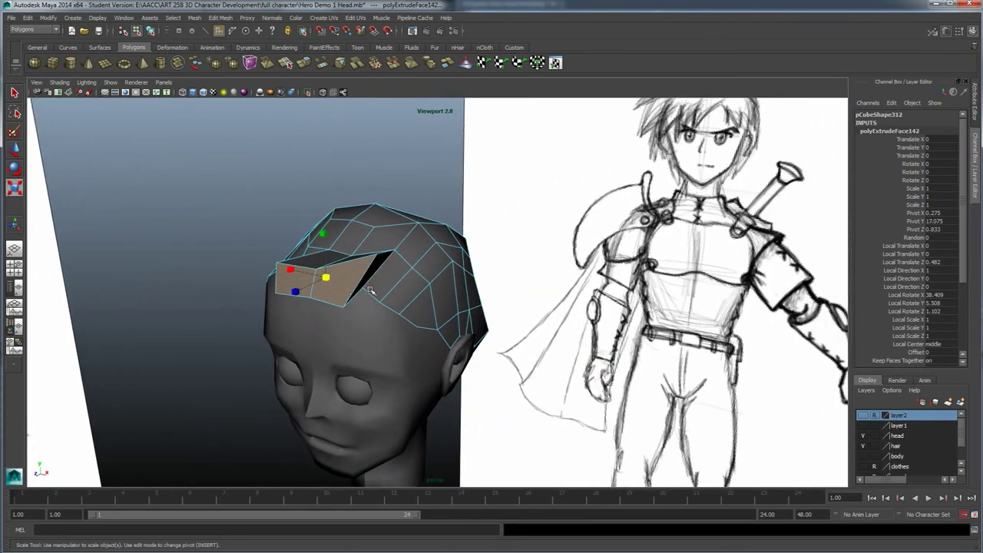
pyautogui.moveTo(290, 270); pyautogui.dragTo(310, 276)
pyautogui.keyDown('alt'); pyautogui.moveTo(311, 276); pyautogui.dragTo(331, 299); pyautogui.keyUp('alt')
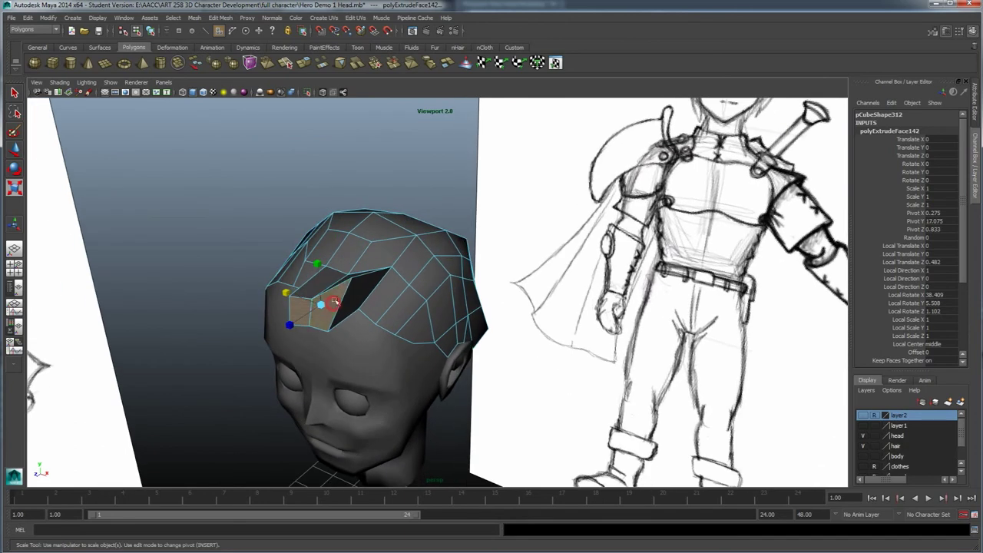
# - Reposition individual vertices of the front lock in vertex mode to refine its shape
pyautogui.rightClick(350, 270)
pyautogui.moveTo(349, 270); pyautogui.dragTo(308, 271, button='right')
pyautogui.click(351, 274)
pyautogui.keyDown('alt'); pyautogui.moveTo(353, 275); pyautogui.dragTo(473, 296); pyautogui.keyUp('alt')
pyautogui.press('w')
pyautogui.moveTo(469, 213)
pyautogui.mouseDown()
pyautogui.moveTo(468, 197)
pyautogui.moveTo(439, 269)
pyautogui.moveTo(358, 251)
pyautogui.moveTo(308, 277)
pyautogui.mouseUp()
pyautogui.click(364, 244)
pyautogui.moveTo(286, 205)
pyautogui.mouseDown()
pyautogui.moveTo(258, 225)
pyautogui.moveTo(247, 214)
pyautogui.moveTo(340, 240)
pyautogui.moveTo(309, 296)
pyautogui.moveTo(277, 313)
pyautogui.moveTo(268, 348)
pyautogui.mouseUp()
pyautogui.click(234, 217)
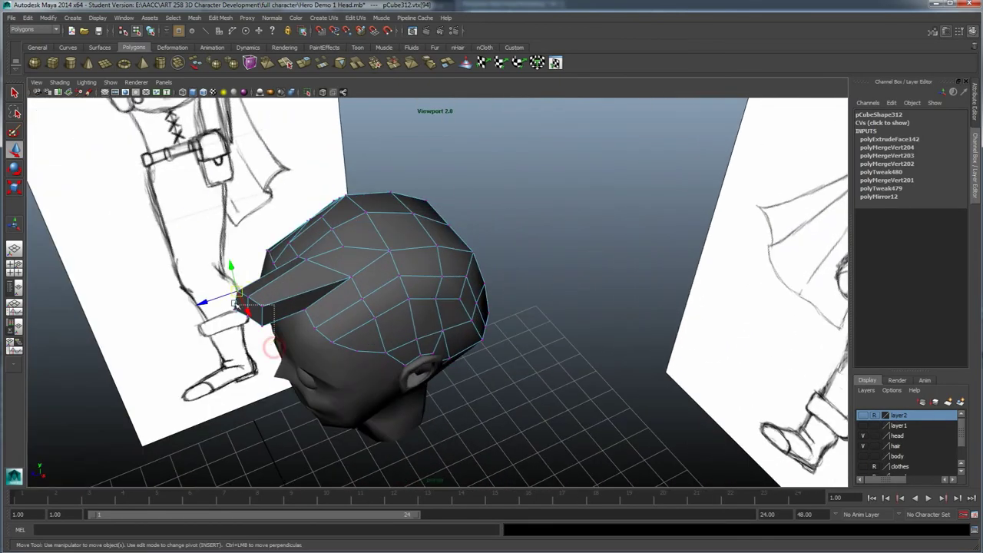
# - Select all the vertices at the front lock's end and move them together over the forehead
pyautogui.moveTo(212, 275); pyautogui.dragTo(272, 333)
pyautogui.keyDown('alt'); pyautogui.moveTo(263, 323); pyautogui.dragTo(354, 257); pyautogui.keyUp('alt')
pyautogui.moveTo(465, 245); pyautogui.dragTo(435, 271)
pyautogui.keyDown('alt'); pyautogui.moveTo(488, 311); pyautogui.dragTo(459, 293); pyautogui.keyUp('alt')
pyautogui.keyDown('alt'); pyautogui.moveTo(525, 258); pyautogui.dragTo(325, 171); pyautogui.keyUp('alt')
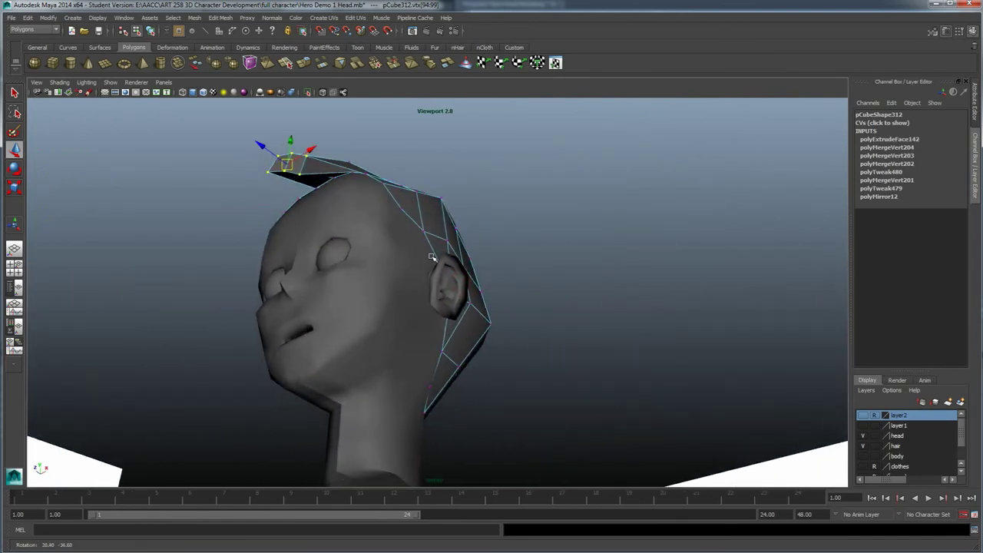
pyautogui.keyDown('alt'); pyautogui.moveTo(349, 229); pyautogui.dragTo(244, 260); pyautogui.keyUp('alt')
# - Rotate the front lock's end vertices and adjust their position to angle the lock
pyautogui.press('e')
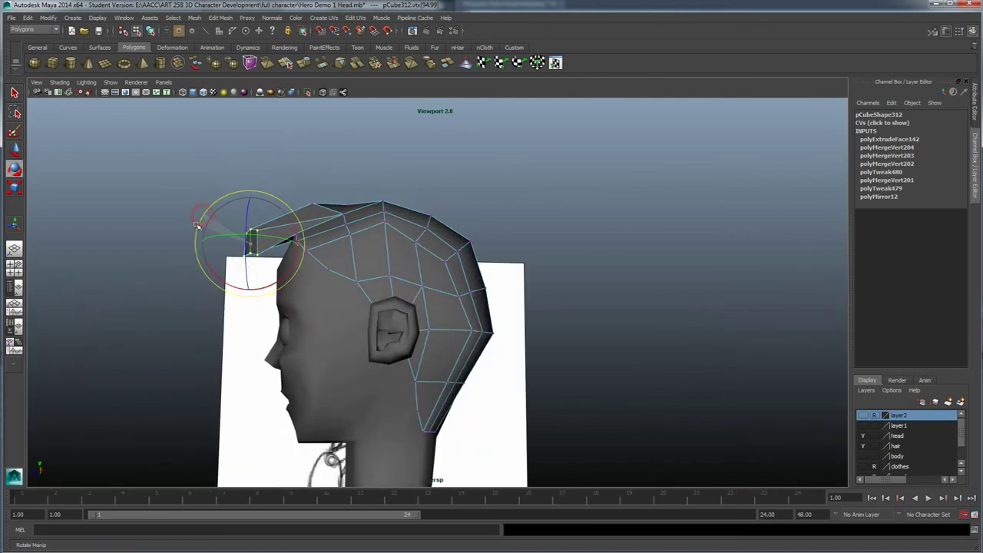
pyautogui.keyDown('alt'); pyautogui.moveTo(197, 252); pyautogui.dragTo(243, 282); pyautogui.keyUp('alt')
pyautogui.moveTo(205, 231)
pyautogui.keyDown('alt'); pyautogui.mouseDown()
pyautogui.moveTo(380, 277)
pyautogui.moveTo(385, 288)
pyautogui.mouseUp(); pyautogui.keyUp('alt')
pyautogui.moveTo(443, 379); pyautogui.dragTo(485, 277)
pyautogui.moveTo(506, 163); pyautogui.dragTo(509, 174)
pyautogui.keyDown('alt'); pyautogui.moveTo(503, 209); pyautogui.dragTo(388, 220); pyautogui.keyUp('alt')
pyautogui.press('w')
# - Extrude the front lock's two end faces by about 0.522, taper them and lower the tip toward the forehead
pyautogui.keyDown('alt'); pyautogui.moveTo(268, 257); pyautogui.dragTo(388, 243); pyautogui.keyUp('alt')
pyautogui.moveTo(371, 193); pyautogui.dragTo(367, 218, button='right')
pyautogui.click(374, 204)
pyautogui.keyDown('shift'); pyautogui.click(358, 202); pyautogui.keyUp('shift')
pyautogui.click(303, 65)
pyautogui.keyDown('alt'); pyautogui.moveTo(361, 230); pyautogui.dragTo(525, 273); pyautogui.keyUp('alt')
pyautogui.press('r')
pyautogui.press('w')
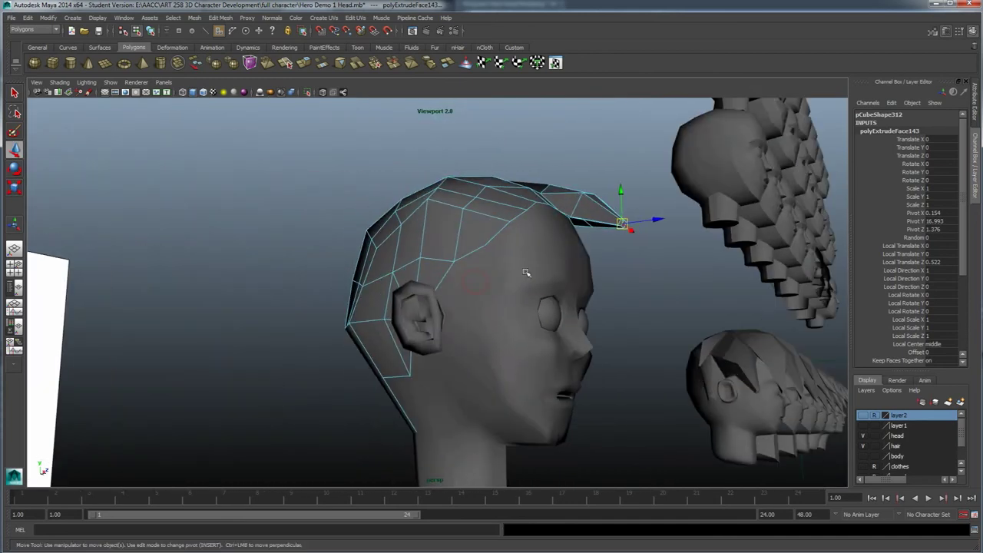
pyautogui.moveTo(612, 232)
pyautogui.mouseDown()
pyautogui.moveTo(617, 264)
pyautogui.moveTo(400, 329)
pyautogui.moveTo(417, 340)
pyautogui.moveTo(459, 335)
pyautogui.moveTo(442, 333)
pyautogui.mouseUp()
pyautogui.scroll(-3, 423, 335)
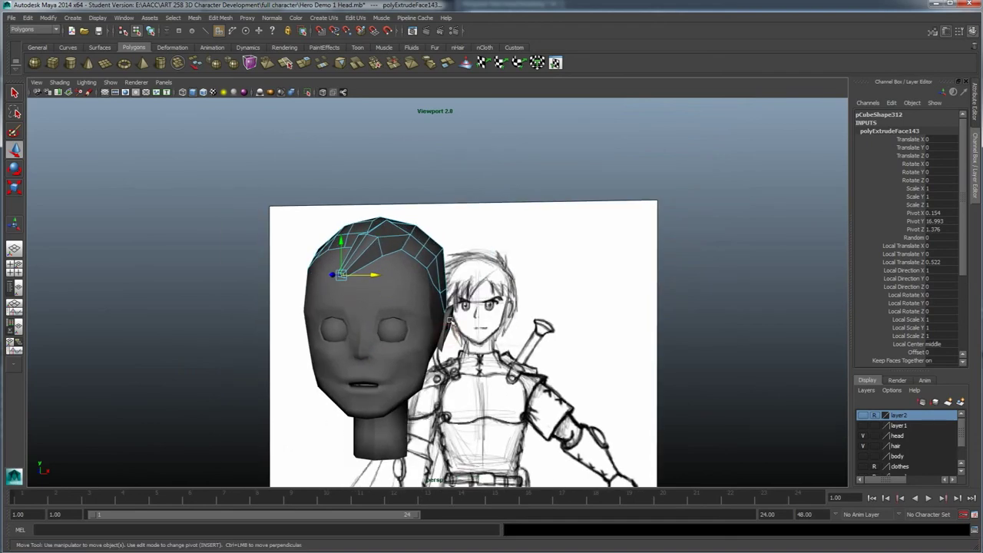
# - Adjust the vertices near the tip of the front lock in vertex mode
pyautogui.keyDown('alt'); pyautogui.moveTo(342, 299); pyautogui.dragTo(387, 374); pyautogui.keyUp('alt')
pyautogui.moveTo(377, 353); pyautogui.dragTo(343, 354, button='right')
pyautogui.moveTo(344, 352); pyautogui.dragTo(344, 343)
pyautogui.keyDown('alt'); pyautogui.moveTo(355, 336); pyautogui.dragTo(374, 348); pyautogui.keyUp('alt')
pyautogui.keyDown('ctrl'); pyautogui.moveTo(469, 386); pyautogui.dragTo(364, 267); pyautogui.keyUp('ctrl')
pyautogui.keyDown('alt'); pyautogui.moveTo(375, 325); pyautogui.dragTo(358, 312); pyautogui.keyUp('alt')
# - Insert an edge loop across the front lock and scale it up to about 1.318
pyautogui.click(219, 18)
pyautogui.click(238, 127)
pyautogui.click(335, 306)
pyautogui.keyDown('alt'); pyautogui.moveTo(342, 330); pyautogui.dragTo(393, 328); pyautogui.keyUp('alt')
pyautogui.press('w')
pyautogui.press('r')
pyautogui.keyDown('alt'); pyautogui.moveTo(388, 262); pyautogui.dragTo(397, 228); pyautogui.keyUp('alt')
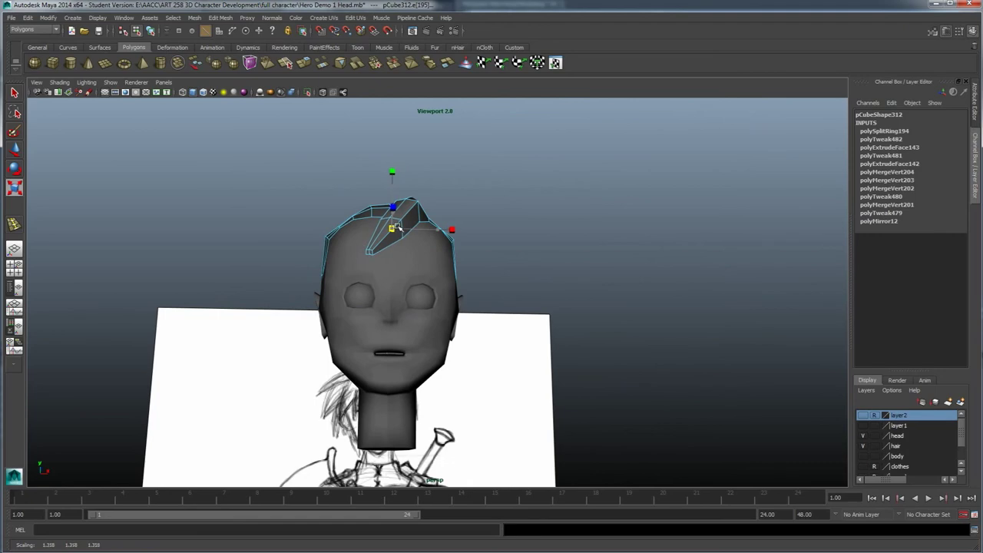
# - Reposition the scaled edge loop on the front lock and clear the selection
pyautogui.press('w')
pyautogui.keyDown('alt'); pyautogui.moveTo(407, 288); pyautogui.dragTo(409, 264); pyautogui.keyUp('alt')
pyautogui.keyDown('alt'); pyautogui.moveTo(395, 175); pyautogui.dragTo(299, 242); pyautogui.keyUp('alt')
pyautogui.click(231, 254)
pyautogui.moveTo(231, 255)
pyautogui.keyDown('alt'); pyautogui.mouseDown()
pyautogui.moveTo(397, 294)
pyautogui.moveTo(377, 303)
pyautogui.moveTo(384, 308)
pyautogui.moveTo(308, 318)
pyautogui.moveTo(318, 301)
pyautogui.moveTo(273, 285)
pyautogui.moveTo(378, 286)
pyautogui.mouseUp(); pyautogui.keyUp('alt')
pyautogui.scroll(-1, 384, 308)
# - Adjust the hairline vertices under the front lock's base in vertex mode so they sit closer to the scalp
pyautogui.rightClick(379, 247)
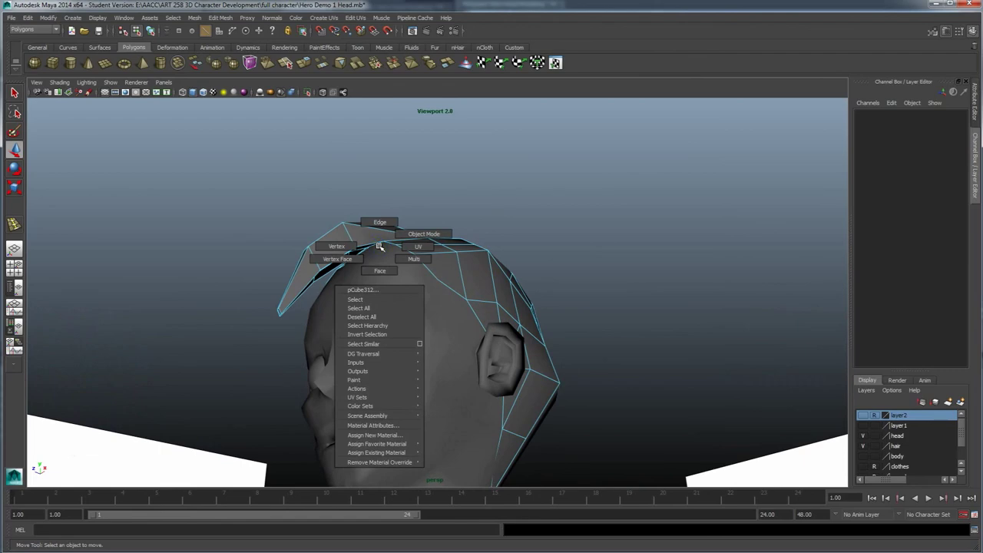
pyautogui.moveTo(369, 248); pyautogui.dragTo(328, 235, button='right')
pyautogui.click(437, 279)
pyautogui.moveTo(383, 274)
pyautogui.keyDown('alt'); pyautogui.mouseDown()
pyautogui.moveTo(362, 280)
pyautogui.moveTo(379, 272)
pyautogui.moveTo(357, 300)
pyautogui.moveTo(358, 340)
pyautogui.moveTo(392, 259)
pyautogui.mouseUp(); pyautogui.keyUp('alt')
pyautogui.moveTo(358, 204)
pyautogui.keyDown('alt'); pyautogui.mouseDown()
pyautogui.moveTo(412, 222)
pyautogui.moveTo(395, 204)
pyautogui.moveTo(372, 263)
pyautogui.moveTo(358, 266)
pyautogui.mouseUp(); pyautogui.keyUp('alt')
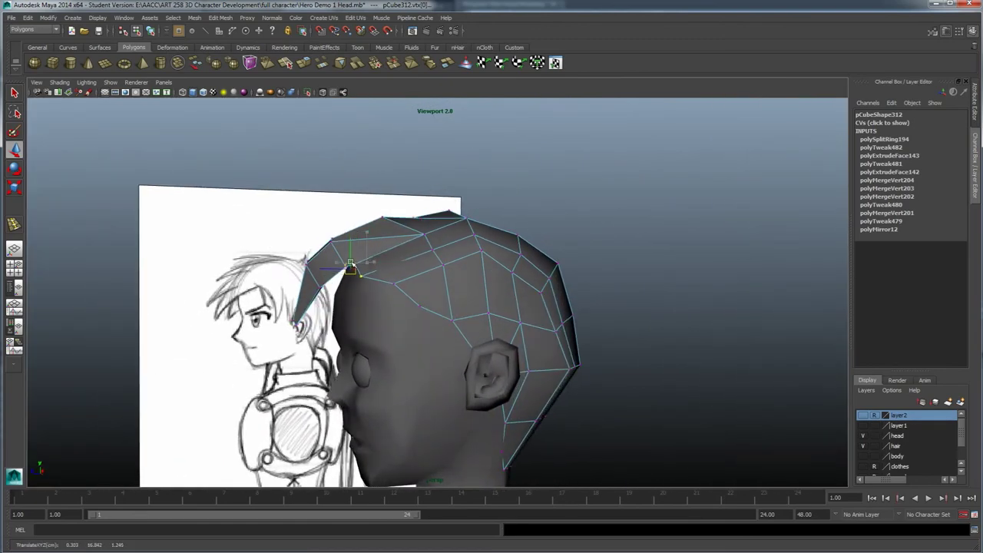
pyautogui.moveTo(350, 263)
pyautogui.keyDown('alt'); pyautogui.mouseDown()
pyautogui.moveTo(397, 281)
pyautogui.moveTo(387, 237)
pyautogui.moveTo(453, 255)
pyautogui.moveTo(458, 234)
pyautogui.moveTo(446, 209)
pyautogui.moveTo(435, 229)
pyautogui.moveTo(391, 231)
pyautogui.mouseUp(); pyautogui.keyUp('alt')
pyautogui.click(390, 273)
pyautogui.click(459, 210)
pyautogui.moveTo(391, 193); pyautogui.dragTo(390, 201)
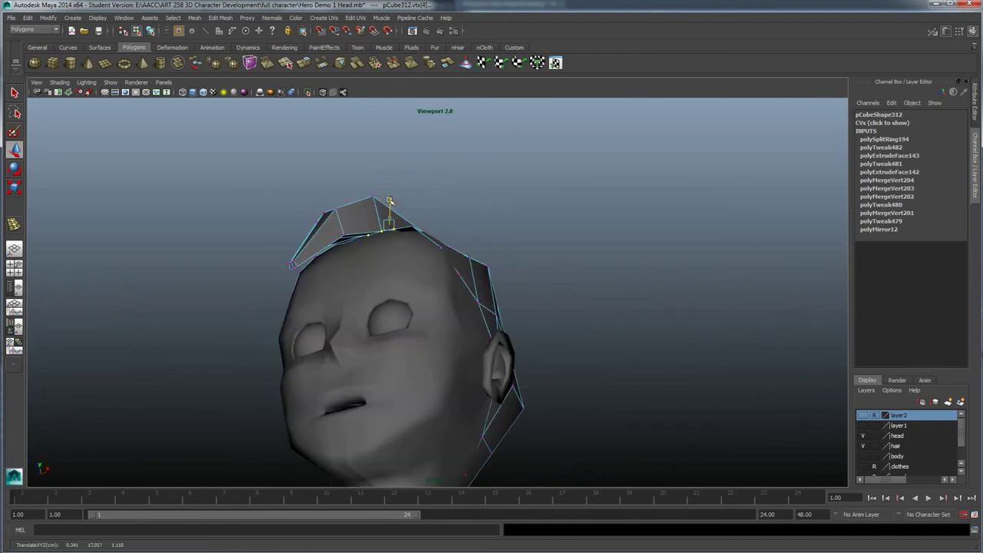
pyautogui.keyDown('alt'); pyautogui.moveTo(391, 244); pyautogui.dragTo(410, 278); pyautogui.keyUp('alt')
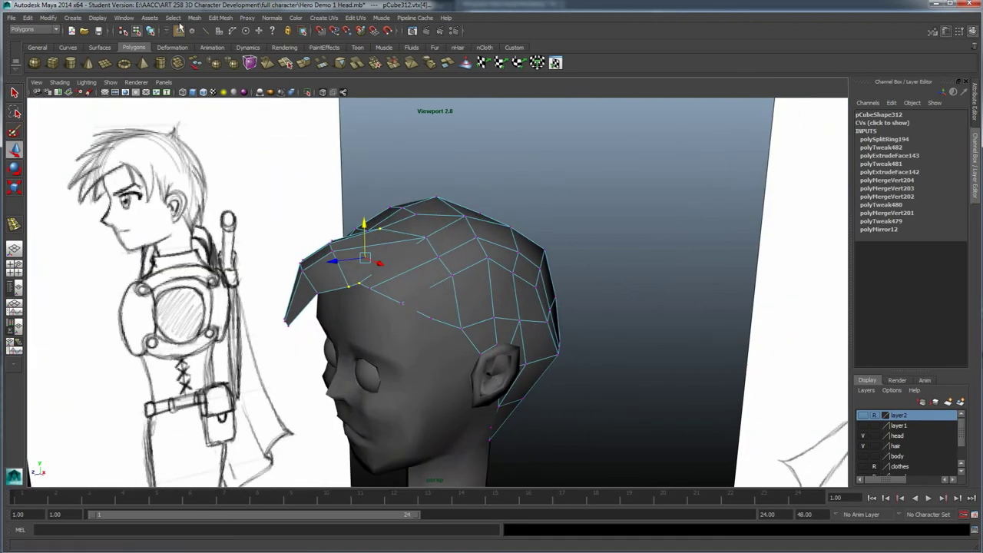
# - Insert an edge loop through the scalp faces along the front hairline
pyautogui.click(218, 18)
pyautogui.click(238, 122)
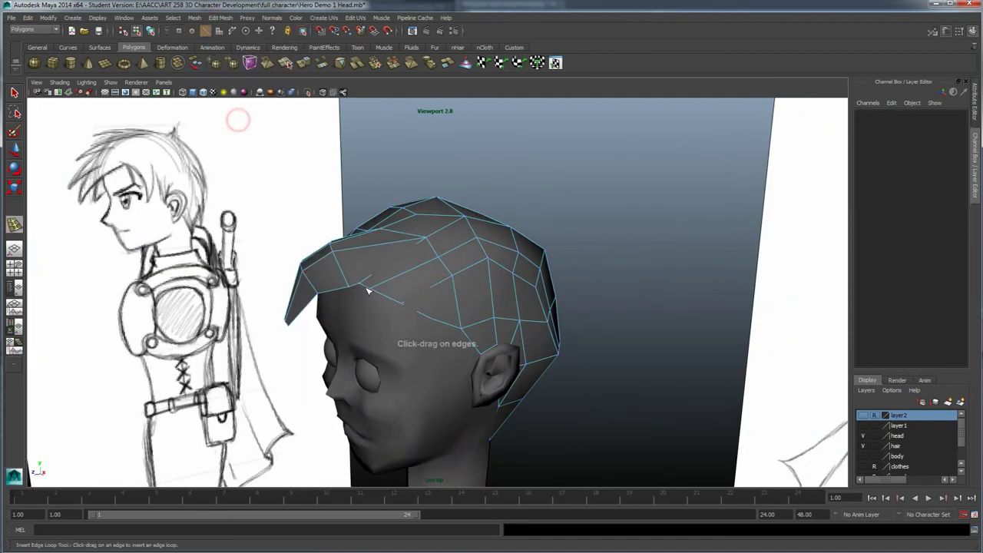
pyautogui.moveTo(393, 276); pyautogui.dragTo(391, 255)
pyautogui.moveTo(302, 311)
pyautogui.keyDown('alt'); pyautogui.mouseDown()
pyautogui.moveTo(386, 305)
pyautogui.moveTo(289, 274)
pyautogui.moveTo(391, 307)
pyautogui.moveTo(344, 274)
pyautogui.moveTo(424, 294)
pyautogui.moveTo(377, 257)
pyautogui.moveTo(392, 292)
pyautogui.moveTo(466, 297)
pyautogui.moveTo(345, 285)
pyautogui.moveTo(387, 281)
pyautogui.moveTo(358, 308)
pyautogui.moveTo(396, 324)
pyautogui.moveTo(417, 312)
pyautogui.moveTo(402, 322)
pyautogui.moveTo(382, 269)
pyautogui.mouseUp(); pyautogui.keyUp('alt')
# - Try out the face selection beside the front lock and adjust the height of the scalp vertex behind those faces
pyautogui.press('w')
pyautogui.moveTo(381, 269); pyautogui.dragTo(380, 293, button='right')
pyautogui.keyDown('alt'); pyautogui.moveTo(361, 293); pyautogui.dragTo(377, 280); pyautogui.keyUp('alt')
pyautogui.click(378, 279)
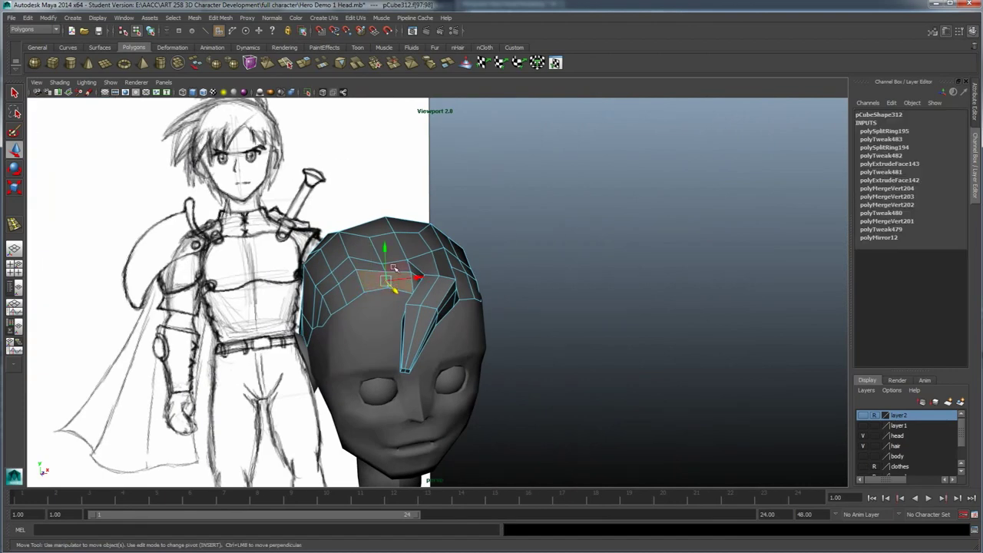
pyautogui.keyDown('shift'); pyautogui.click(364, 267); pyautogui.keyUp('shift')
pyautogui.keyDown('alt'); pyautogui.moveTo(391, 303); pyautogui.dragTo(378, 308); pyautogui.keyUp('alt')
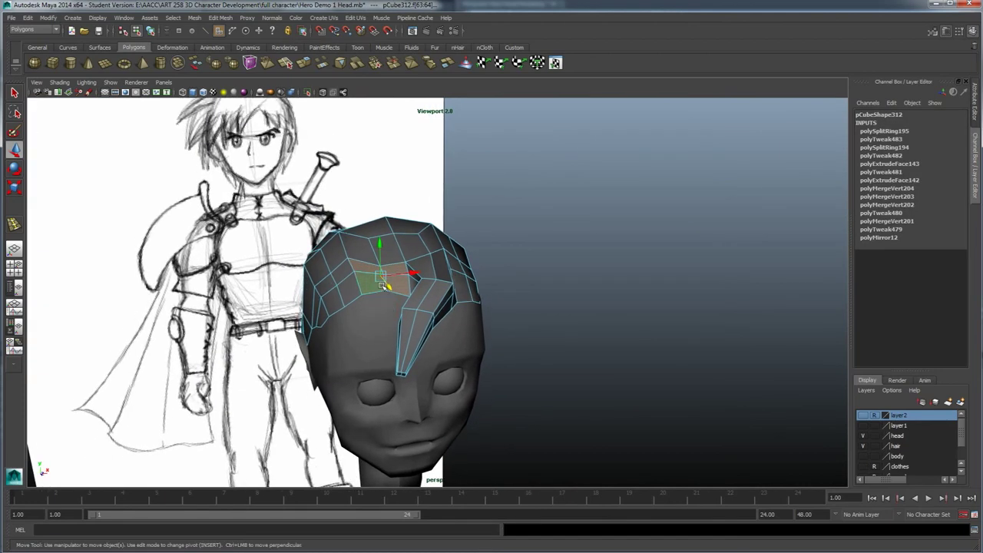
pyautogui.moveTo(396, 267); pyautogui.dragTo(389, 264, button='right')
pyautogui.keyDown('alt'); pyautogui.moveTo(396, 287); pyautogui.dragTo(395, 295); pyautogui.keyUp('alt')
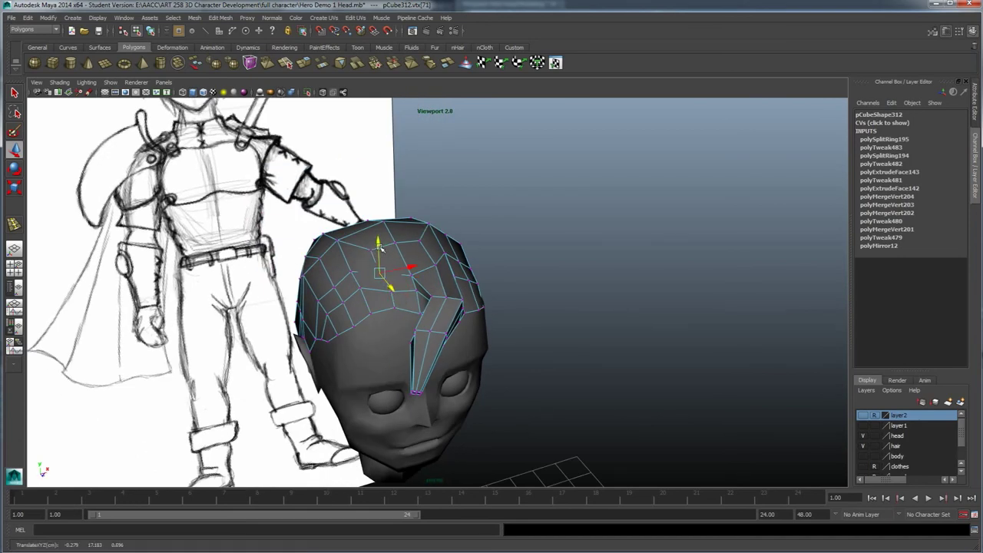
pyautogui.keyDown('alt'); pyautogui.moveTo(379, 238); pyautogui.dragTo(386, 289); pyautogui.keyUp('alt')
# - Extrude the scalp faces beside the front lock by about 0.578 to start a second lock
pyautogui.rightClick(386, 289)
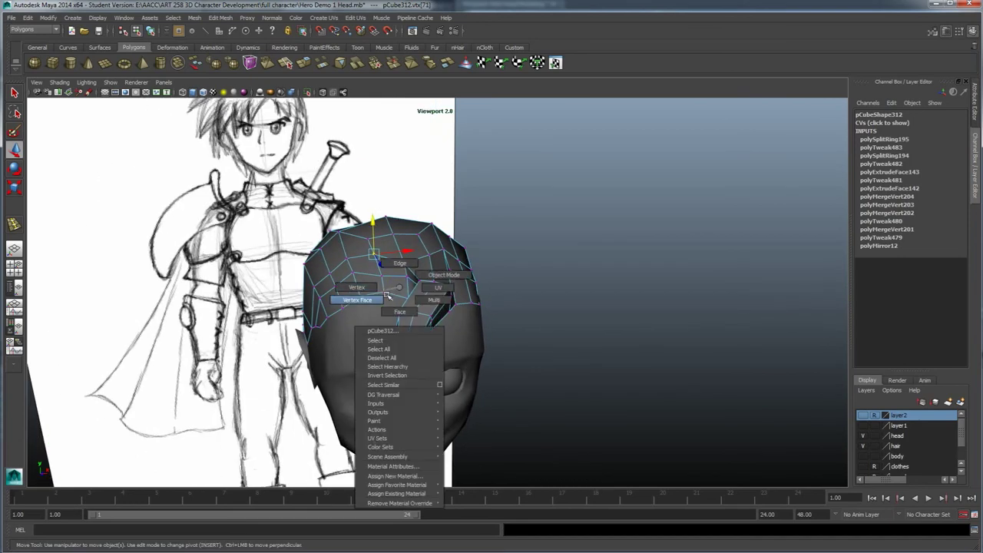
pyautogui.click(395, 309)
pyautogui.click(367, 282)
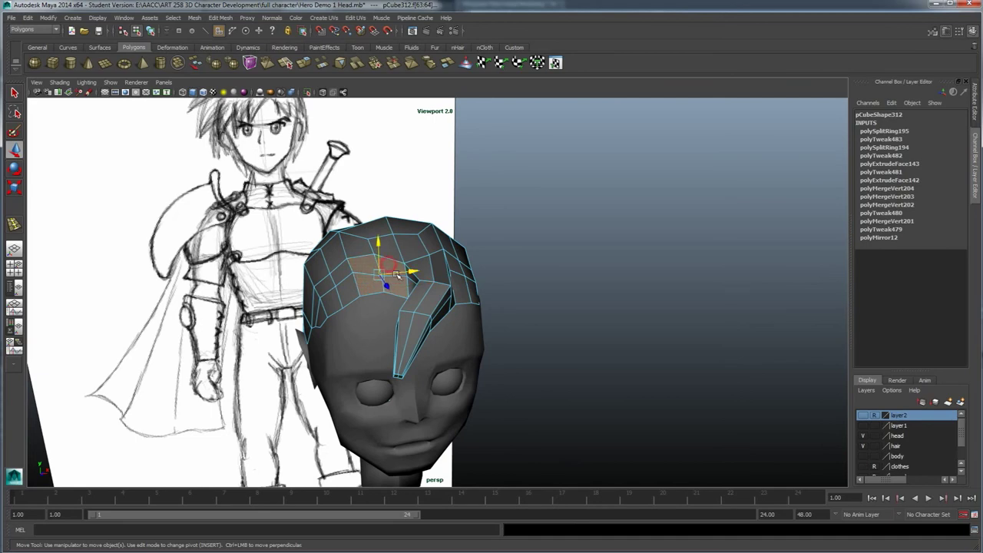
pyautogui.click(304, 62)
pyautogui.keyDown('alt'); pyautogui.moveTo(369, 254); pyautogui.dragTo(318, 248); pyautogui.keyUp('alt')
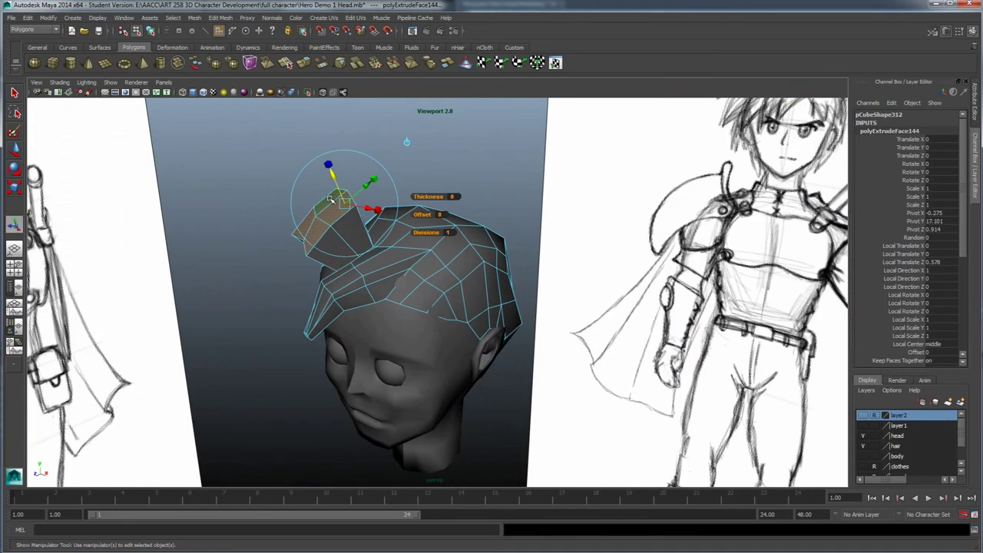
# - Rotate the second lock's end faces forward, move them over the forehead and scale them down
pyautogui.keyDown('alt'); pyautogui.moveTo(381, 211); pyautogui.dragTo(357, 185); pyautogui.keyUp('alt')
pyautogui.click(407, 162)
pyautogui.moveTo(408, 162); pyautogui.dragTo(293, 161)
pyautogui.keyDown('alt'); pyautogui.moveTo(298, 164); pyautogui.dragTo(318, 243); pyautogui.keyUp('alt')
pyautogui.press('w')
pyautogui.keyDown('alt'); pyautogui.moveTo(337, 273); pyautogui.dragTo(452, 270); pyautogui.keyUp('alt')
pyautogui.press('r')
pyautogui.keyDown('alt'); pyautogui.moveTo(447, 331); pyautogui.dragTo(457, 331); pyautogui.keyUp('alt')
pyautogui.moveTo(461, 292); pyautogui.dragTo(438, 300)
pyautogui.keyDown('alt'); pyautogui.moveTo(443, 342); pyautogui.dragTo(396, 288); pyautogui.keyUp('alt')
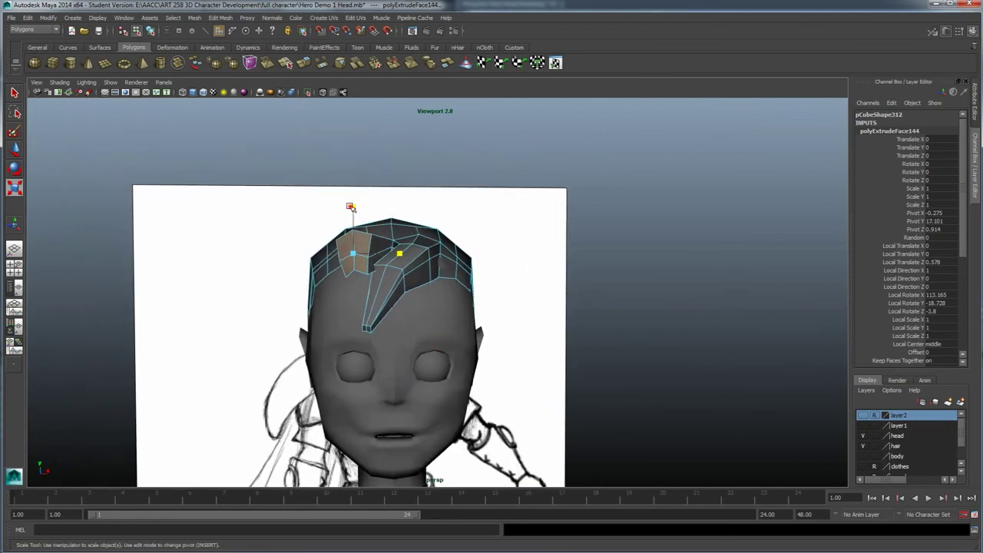
pyautogui.keyDown('alt'); pyautogui.moveTo(351, 203); pyautogui.dragTo(361, 318); pyautogui.keyUp('alt')
# - Rotate the second lock's end faces further downward and refine their scale
pyautogui.press('e')
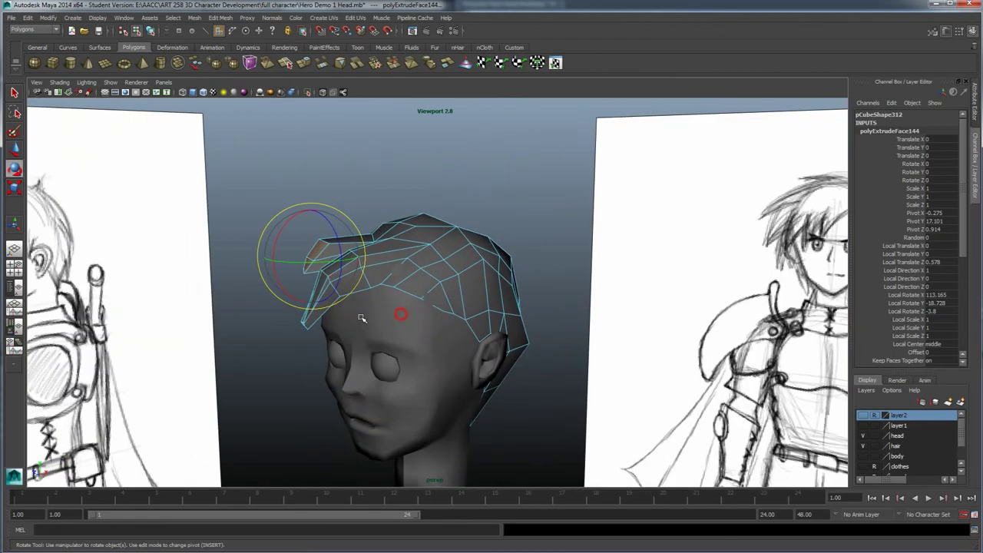
pyautogui.moveTo(282, 233)
pyautogui.mouseDown()
pyautogui.moveTo(274, 270)
pyautogui.moveTo(397, 277)
pyautogui.moveTo(440, 303)
pyautogui.moveTo(435, 373)
pyautogui.moveTo(419, 413)
pyautogui.moveTo(393, 372)
pyautogui.mouseUp()
pyautogui.press('r')
pyautogui.keyDown('alt'); pyautogui.moveTo(410, 406); pyautogui.dragTo(443, 356); pyautogui.keyUp('alt')
pyautogui.moveTo(424, 298)
pyautogui.mouseDown()
pyautogui.moveTo(423, 283)
pyautogui.moveTo(432, 313)
pyautogui.moveTo(424, 301)
pyautogui.mouseUp()
# - Move individual vertices around the second lock's end to even out its outline
pyautogui.scroll(3, 415, 276)
pyautogui.moveTo(368, 210); pyautogui.dragTo(331, 215, button='right')
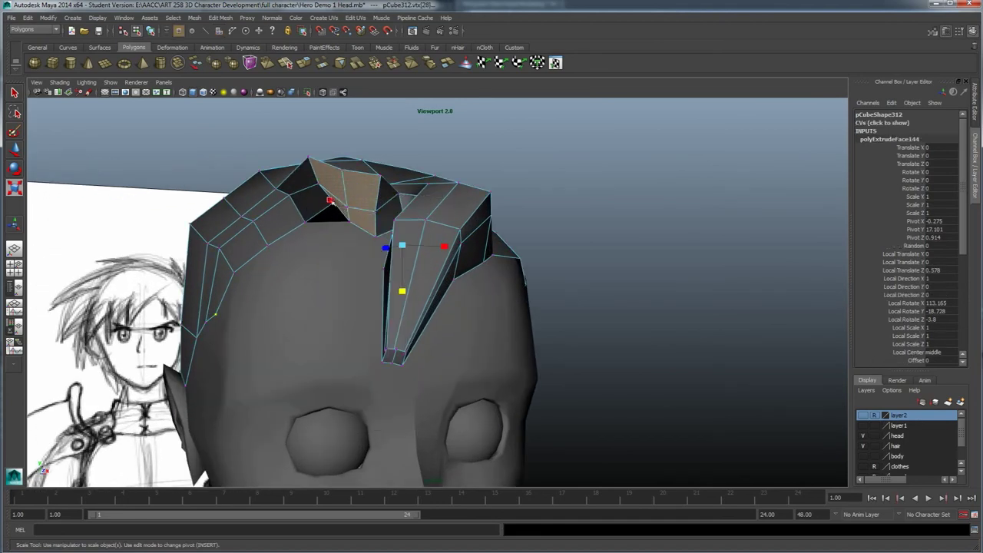
pyautogui.click(330, 201)
pyautogui.keyDown('alt'); pyautogui.moveTo(334, 197); pyautogui.dragTo(311, 190); pyautogui.keyUp('alt')
pyautogui.press('w')
pyautogui.click(325, 211)
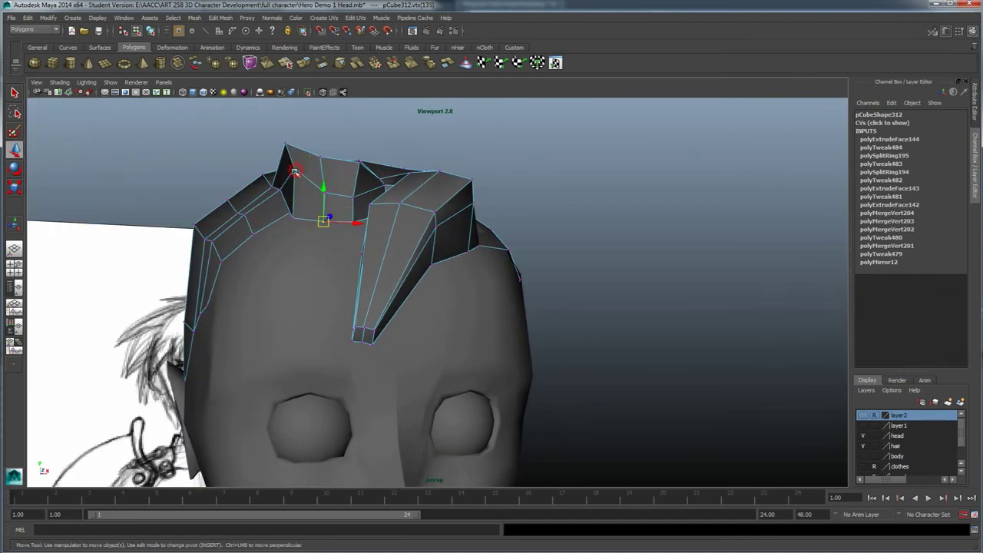
pyautogui.moveTo(294, 171); pyautogui.dragTo(293, 176)
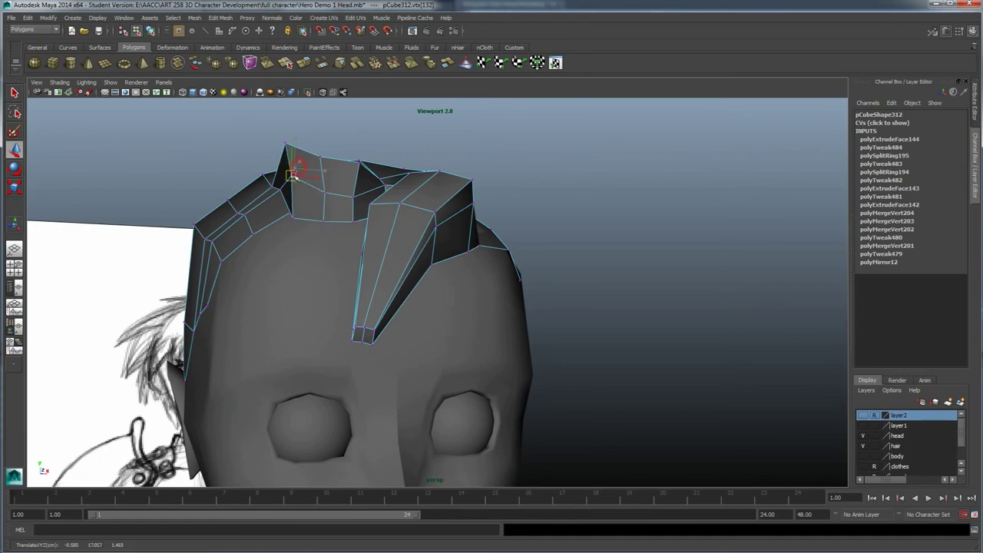
pyautogui.click(279, 131)
pyautogui.click(282, 138)
pyautogui.moveTo(288, 140); pyautogui.dragTo(350, 328)
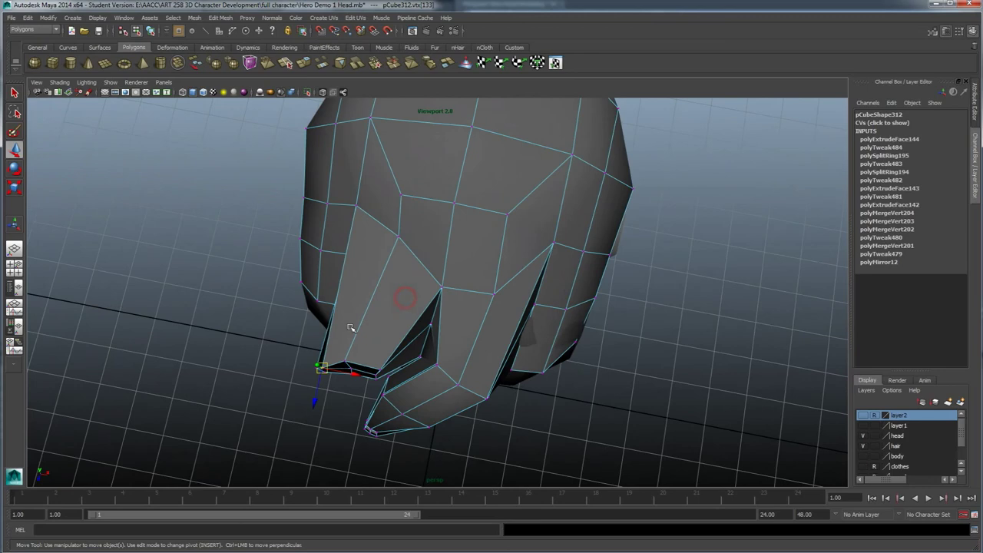
pyautogui.keyDown('alt'); pyautogui.moveTo(346, 377); pyautogui.dragTo(283, 324); pyautogui.keyUp('alt')
pyautogui.moveTo(315, 371); pyautogui.dragTo(371, 285)
# - Extrude the second lock's end faces again, with local Z translation of about 0.344
pyautogui.rightClick(371, 285)
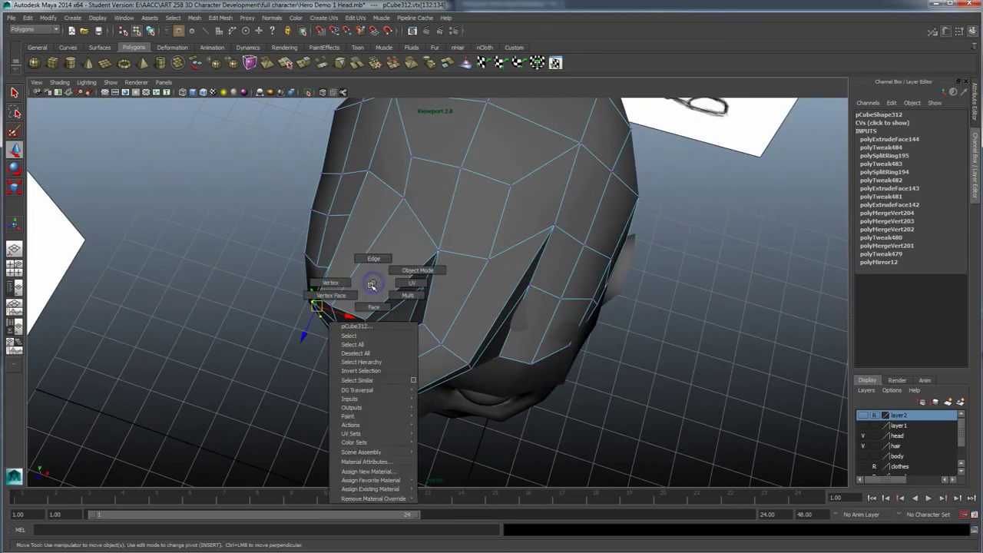
pyautogui.moveTo(376, 309); pyautogui.dragTo(376, 309, button='right')
pyautogui.keyDown('alt'); pyautogui.moveTo(407, 359); pyautogui.dragTo(358, 315); pyautogui.keyUp('alt')
pyautogui.click(383, 253)
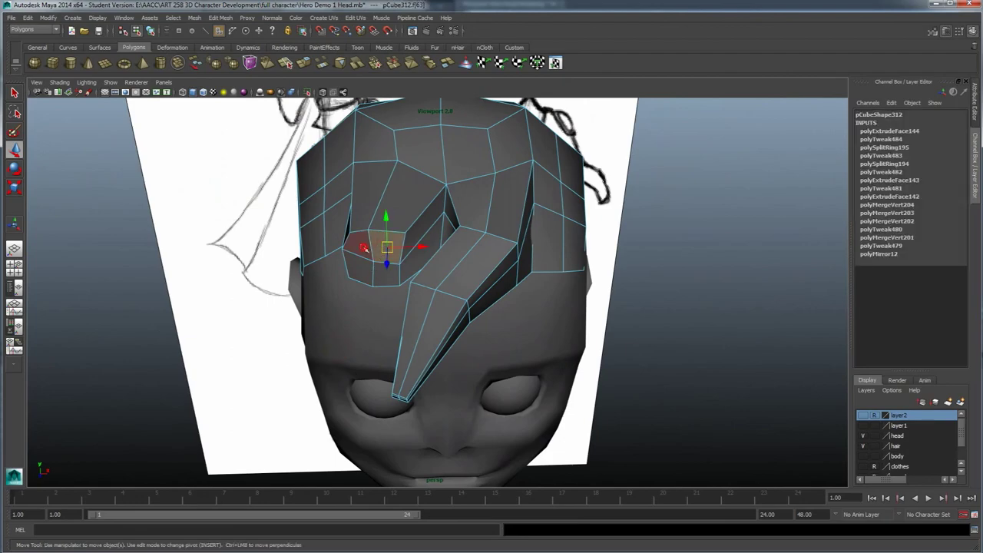
pyautogui.keyDown('shift'); pyautogui.click(362, 248); pyautogui.keyUp('shift')
pyautogui.keyDown('shift'); pyautogui.click(364, 269); pyautogui.keyUp('shift')
pyautogui.click(304, 63)
pyautogui.keyDown('alt'); pyautogui.moveTo(417, 237); pyautogui.dragTo(333, 248); pyautogui.keyUp('alt')
# - Scale down the second lock's new end faces and move them down toward the forehead
pyautogui.press('e')
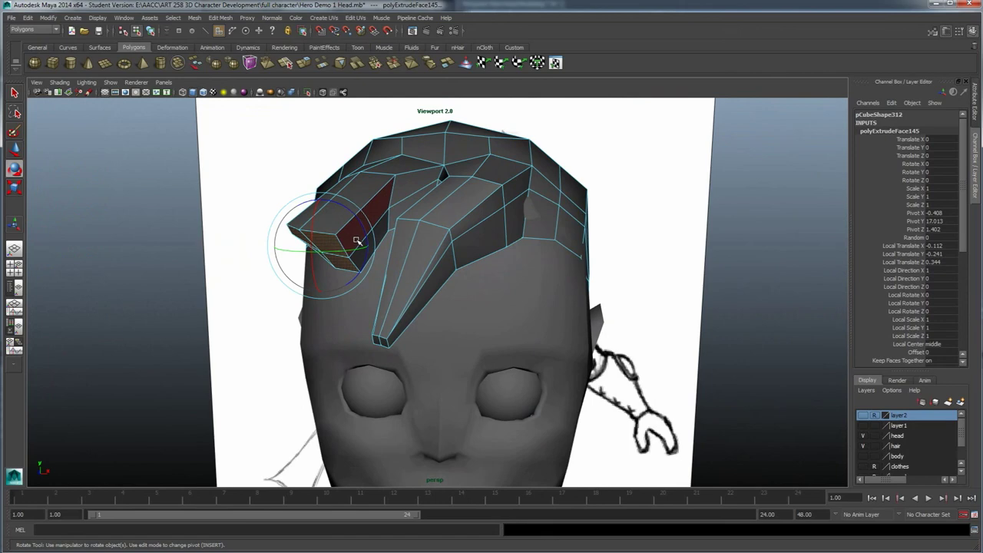
pyautogui.press('r')
pyautogui.moveTo(322, 249); pyautogui.dragTo(278, 251)
pyautogui.press('w')
pyautogui.keyDown('alt'); pyautogui.moveTo(363, 279); pyautogui.dragTo(298, 233); pyautogui.keyUp('alt')
pyautogui.keyDown('alt'); pyautogui.moveTo(350, 271); pyautogui.dragTo(447, 256); pyautogui.keyUp('alt')
pyautogui.moveTo(471, 174); pyautogui.dragTo(370, 257)
# - Extrude the second lock's end faces by about 0.397 and scale them down into a tip
pyautogui.keyDown('alt'); pyautogui.moveTo(311, 143); pyautogui.dragTo(313, 76); pyautogui.keyUp('alt')
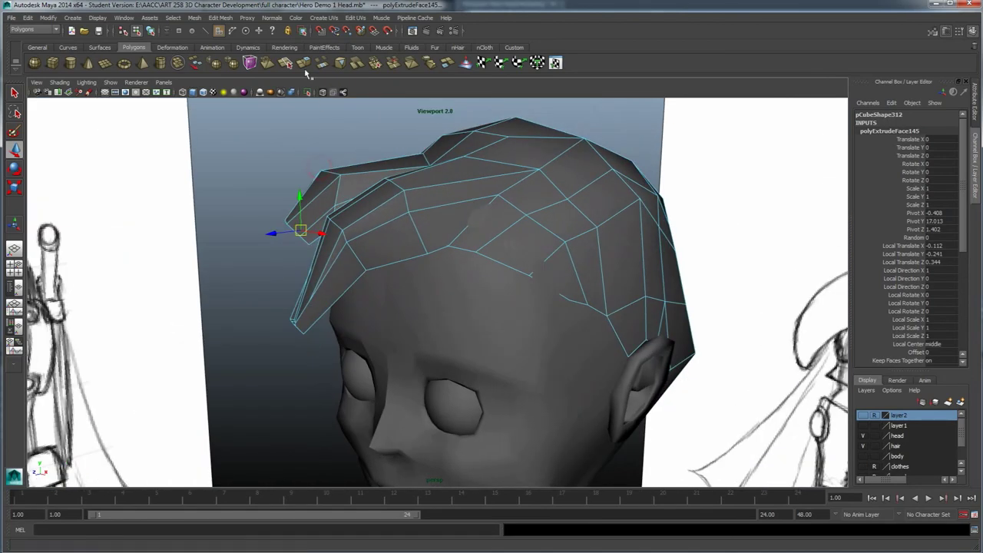
pyautogui.click(303, 63)
pyautogui.moveTo(277, 251); pyautogui.dragTo(231, 265)
pyautogui.press('r')
pyautogui.keyDown('alt'); pyautogui.moveTo(275, 310); pyautogui.dragTo(328, 339); pyautogui.keyUp('alt')
pyautogui.keyDown('alt'); pyautogui.moveTo(332, 280); pyautogui.dragTo(273, 336); pyautogui.keyUp('alt')
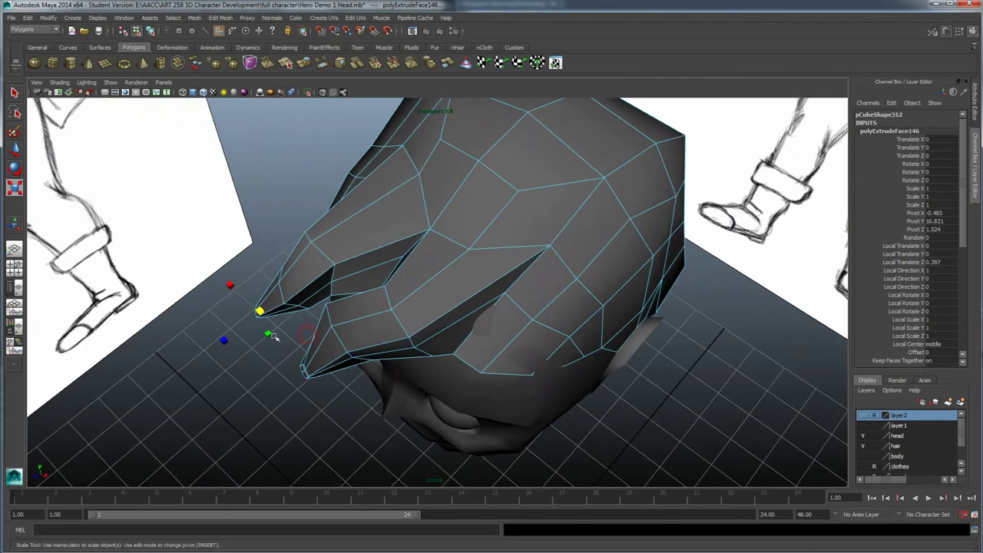
# - Select all the second lock's vertices and reposition the lock over the forehead
pyautogui.moveTo(326, 257); pyautogui.dragTo(265, 255, button='right')
pyautogui.keyDown('alt'); pyautogui.moveTo(308, 314); pyautogui.dragTo(268, 333); pyautogui.keyUp('alt')
pyautogui.moveTo(236, 179); pyautogui.dragTo(448, 246)
pyautogui.press('w')
pyautogui.moveTo(441, 190); pyautogui.dragTo(427, 278)
pyautogui.scroll(-5, 427, 279)
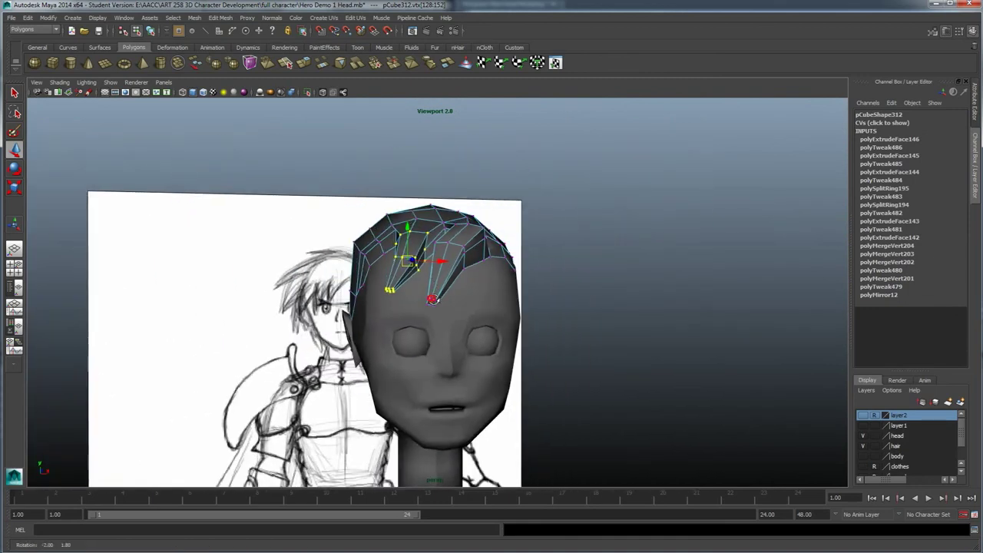
pyautogui.click(607, 281)
# - Adjust the second lock's tip vertices against the front reference drawing
pyautogui.keyDown('alt'); pyautogui.moveTo(487, 324); pyautogui.dragTo(542, 332); pyautogui.keyUp('alt')
pyautogui.scroll(5, 482, 291)
pyautogui.keyDown('alt'); pyautogui.moveTo(483, 290); pyautogui.dragTo(465, 297); pyautogui.keyUp('alt')
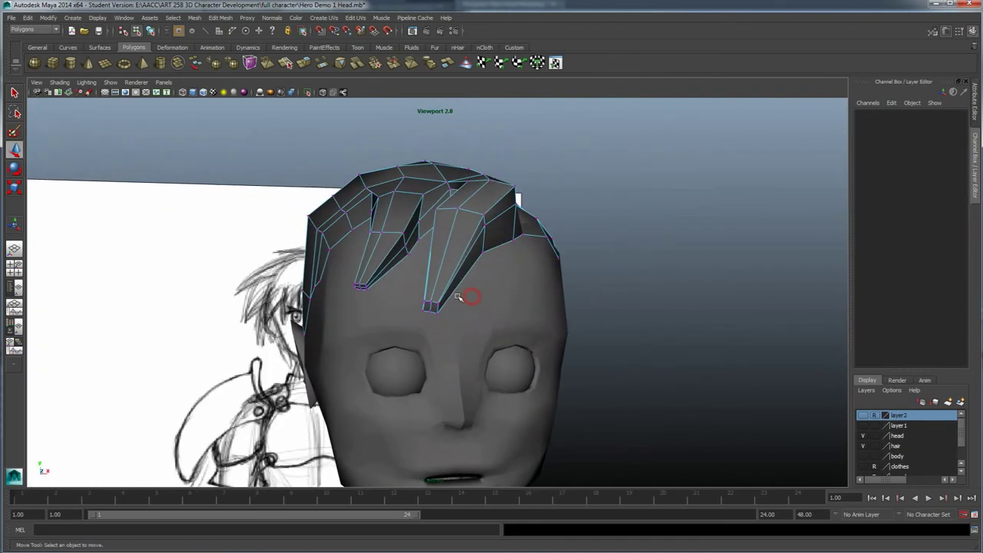
pyautogui.scroll(-4, 466, 297)
pyautogui.scroll(2, 422, 317)
pyautogui.click(401, 306)
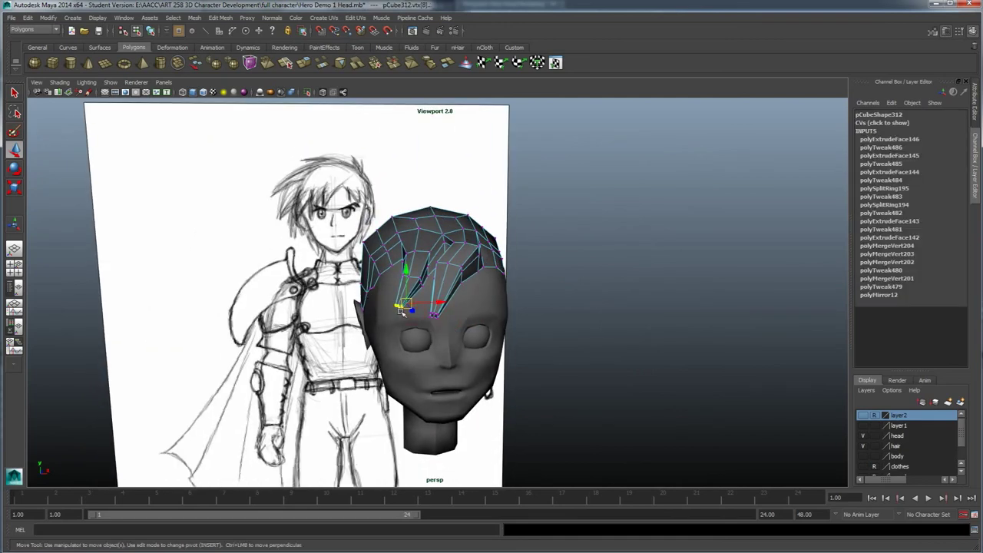
pyautogui.click(582, 348)
pyautogui.keyDown('alt'); pyautogui.moveTo(516, 407); pyautogui.dragTo(470, 354); pyautogui.keyUp('alt')
pyautogui.scroll(-2, 486, 377)
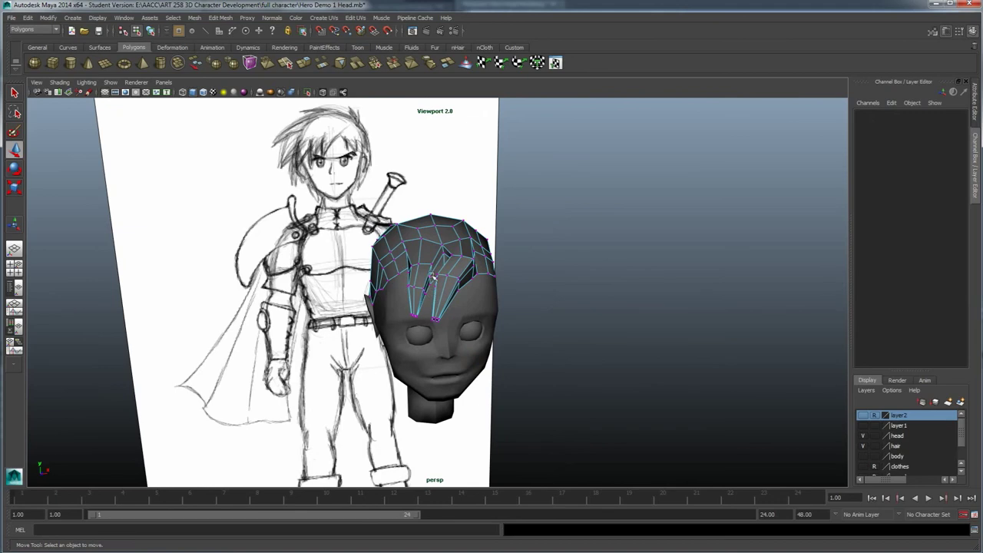
# - Select the vertices of both front locks and the nearby hairline and adjust their position on the head
pyautogui.moveTo(455, 306)
pyautogui.keyDown('alt'); pyautogui.mouseDown()
pyautogui.moveTo(405, 283)
pyautogui.moveTo(408, 273)
pyautogui.moveTo(414, 292)
pyautogui.moveTo(448, 302)
pyautogui.moveTo(434, 287)
pyautogui.mouseUp(); pyautogui.keyUp('alt')
pyautogui.click(400, 268)
pyautogui.moveTo(466, 319)
pyautogui.keyDown('alt'); pyautogui.mouseDown()
pyautogui.moveTo(437, 297)
pyautogui.moveTo(442, 266)
pyautogui.moveTo(453, 270)
pyautogui.moveTo(459, 326)
pyautogui.moveTo(470, 337)
pyautogui.mouseUp(); pyautogui.keyUp('alt')
pyautogui.moveTo(400, 294)
pyautogui.keyDown('alt'); pyautogui.mouseDown()
pyautogui.moveTo(356, 312)
pyautogui.moveTo(483, 313)
pyautogui.mouseUp(); pyautogui.keyUp('alt')
pyautogui.keyDown('ctrl'); pyautogui.moveTo(457, 266); pyautogui.dragTo(456, 264); pyautogui.keyUp('ctrl')
pyautogui.keyDown('alt'); pyautogui.moveTo(489, 356); pyautogui.dragTo(462, 334); pyautogui.keyUp('alt')
pyautogui.moveTo(397, 275)
pyautogui.mouseDown()
pyautogui.moveTo(461, 280)
pyautogui.moveTo(431, 284)
pyautogui.moveTo(442, 283)
pyautogui.moveTo(431, 284)
pyautogui.moveTo(478, 320)
pyautogui.mouseUp()
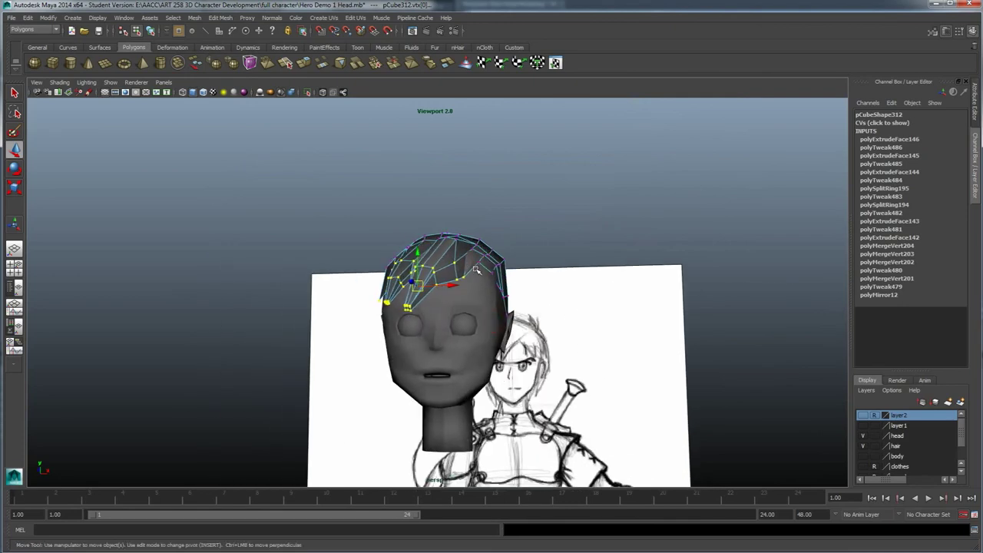
pyautogui.moveTo(473, 263); pyautogui.dragTo(482, 272)
pyautogui.keyDown('alt'); pyautogui.moveTo(477, 293); pyautogui.dragTo(440, 308); pyautogui.keyUp('alt')
pyautogui.moveTo(462, 272)
pyautogui.mouseDown()
pyautogui.moveTo(489, 330)
pyautogui.moveTo(533, 314)
pyautogui.moveTo(471, 366)
pyautogui.moveTo(445, 372)
pyautogui.mouseUp()
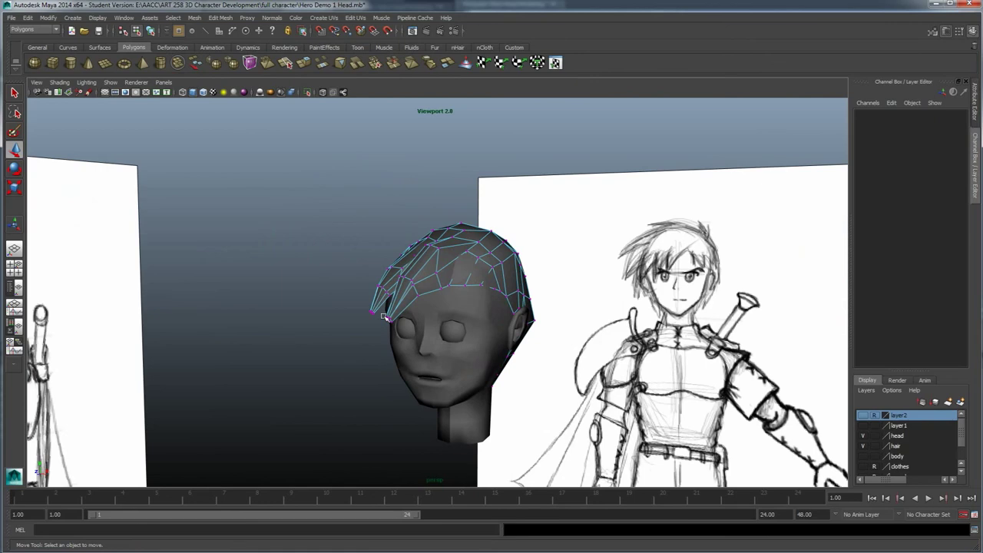
# - Preview the hair smoothed in object mode and compare both locks with the reference drawing
pyautogui.keyDown('alt'); pyautogui.moveTo(384, 316); pyautogui.dragTo(433, 321); pyautogui.keyUp('alt')
pyautogui.press('3')
pyautogui.moveTo(476, 268); pyautogui.dragTo(504, 256, button='right')
pyautogui.moveTo(452, 329)
pyautogui.keyDown('alt'); pyautogui.mouseDown()
pyautogui.moveTo(462, 319)
pyautogui.moveTo(428, 263)
pyautogui.mouseUp(); pyautogui.keyUp('alt')
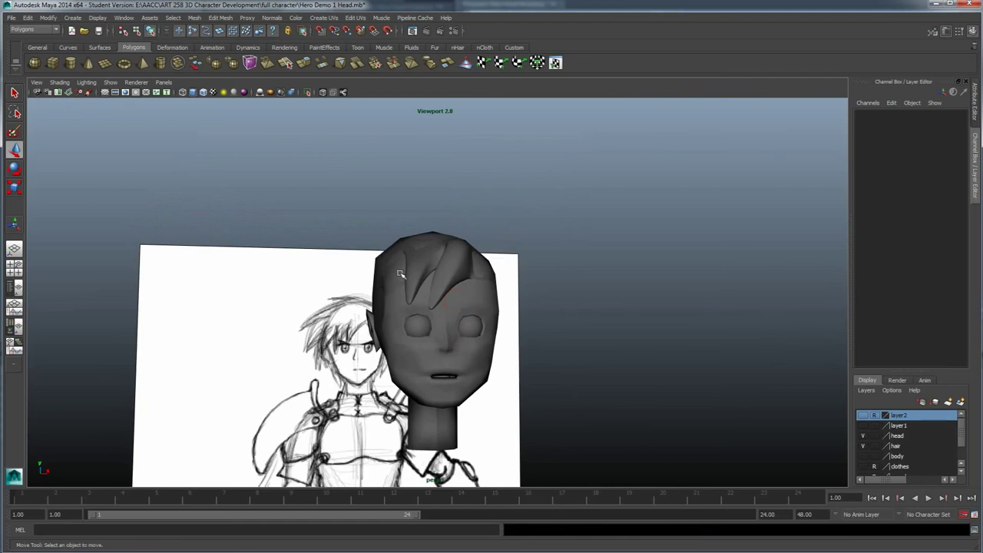
pyautogui.keyDown('alt'); pyautogui.moveTo(445, 285); pyautogui.dragTo(441, 244); pyautogui.keyUp('alt')
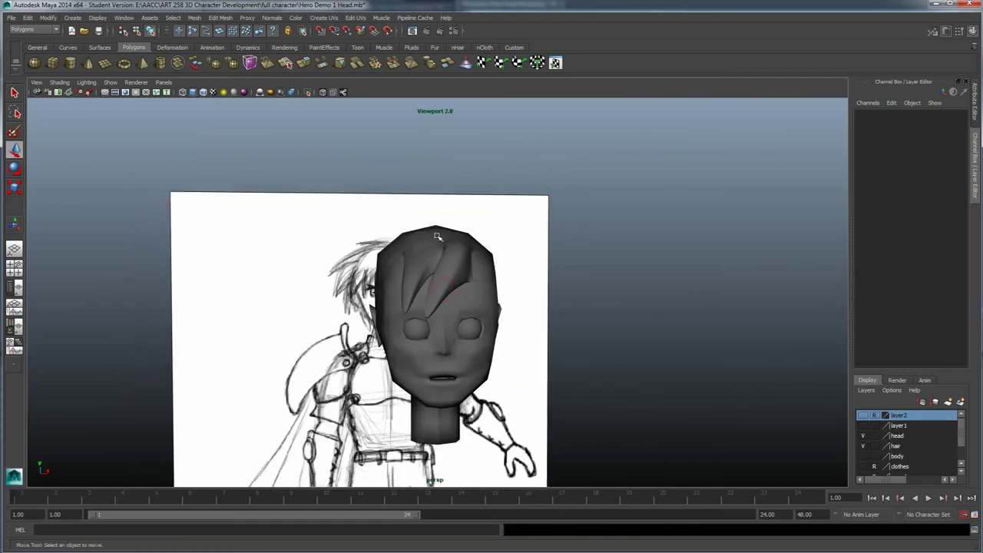
pyautogui.moveTo(352, 224)
pyautogui.keyDown('alt'); pyautogui.mouseDown()
pyautogui.moveTo(467, 284)
pyautogui.moveTo(438, 263)
pyautogui.mouseUp(); pyautogui.keyUp('alt')
# - Extrude the side hairline faces on the other side of the front lock by about 0.191 to start another lock
pyautogui.click(438, 261)
pyautogui.rightClick(438, 255)
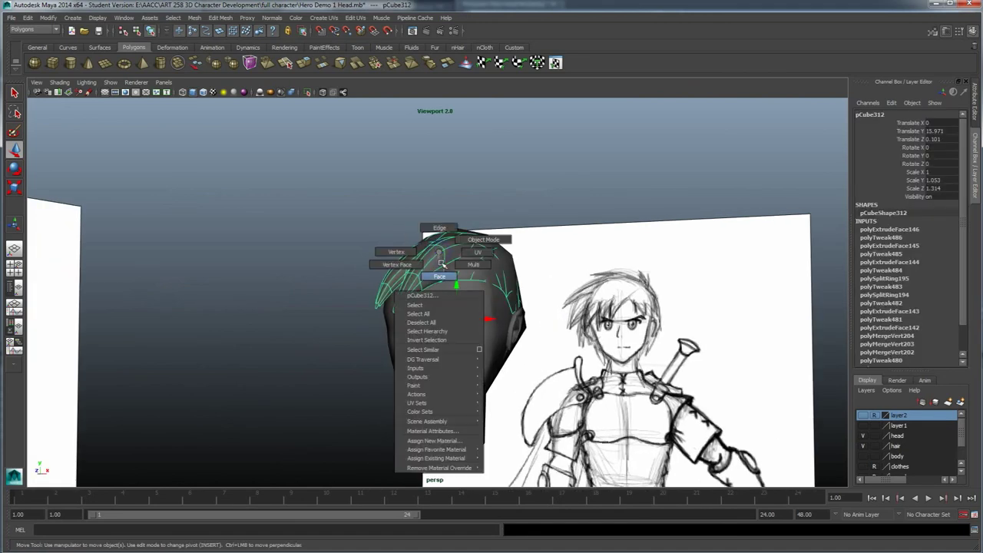
pyautogui.click(441, 277)
pyautogui.click(474, 276)
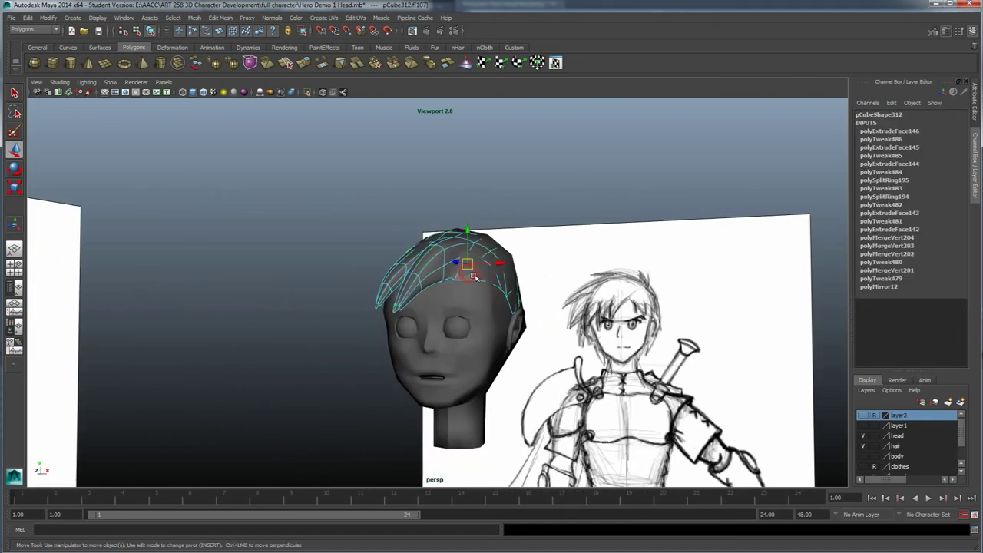
pyautogui.keyDown('alt'); pyautogui.moveTo(489, 308); pyautogui.dragTo(505, 319); pyautogui.keyUp('alt')
pyautogui.click(304, 65)
pyautogui.keyDown('alt'); pyautogui.moveTo(446, 264); pyautogui.dragTo(511, 279); pyautogui.keyUp('alt')
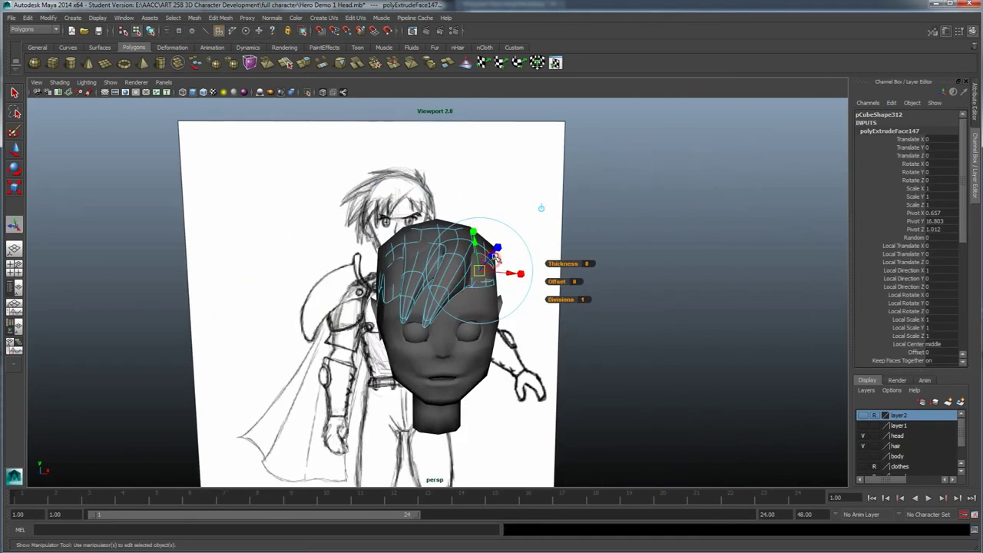
pyautogui.click(499, 255)
pyautogui.hotkey('ctrl', 'z')
pyautogui.moveTo(492, 254); pyautogui.dragTo(498, 248)
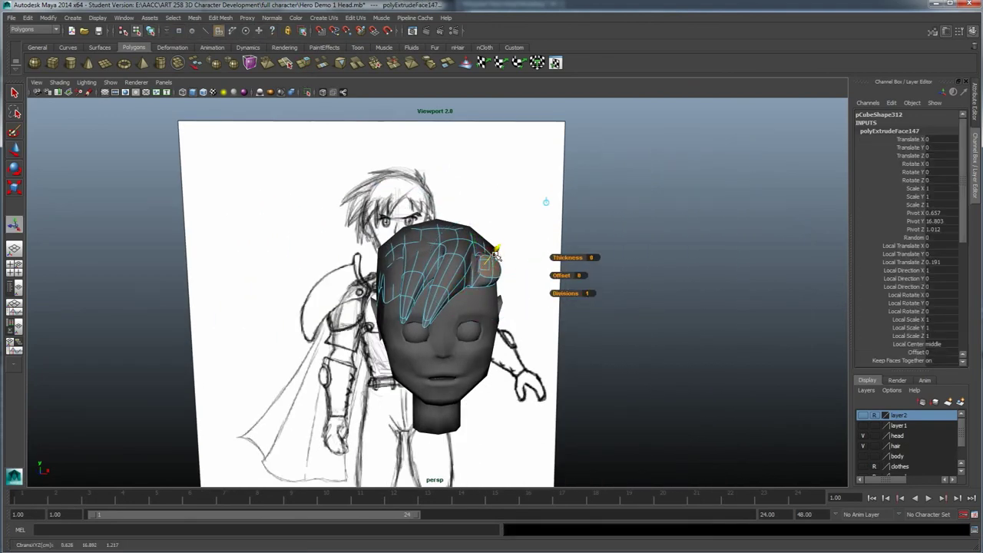
pyautogui.keyDown('alt'); pyautogui.moveTo(518, 352); pyautogui.dragTo(512, 283); pyautogui.keyUp('alt')
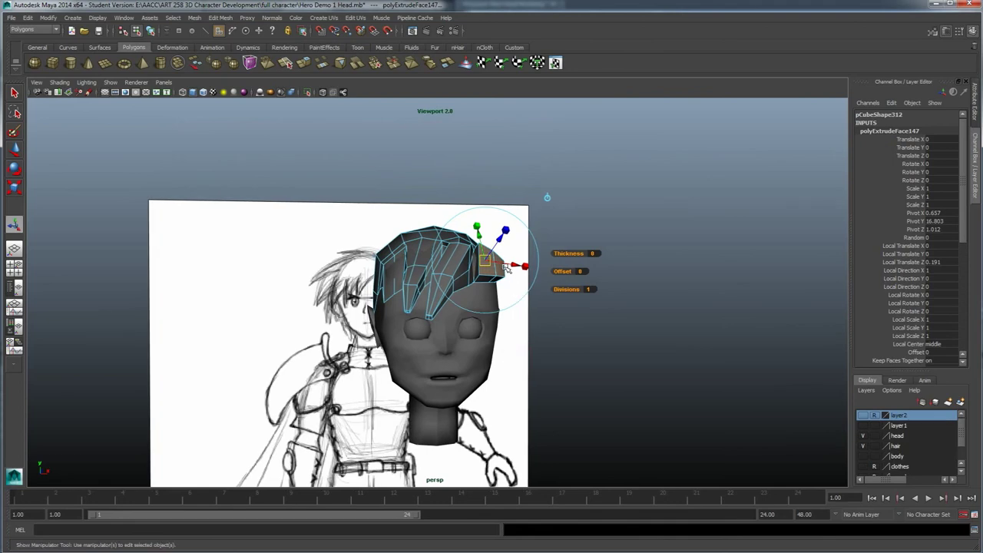
# - Reshape the end of the new side lock, extrude it again by about 0.64 and taper it to a point
pyautogui.click(507, 229)
pyautogui.moveTo(483, 252); pyautogui.dragTo(534, 287)
pyautogui.press('e')
pyautogui.press('w')
pyautogui.moveTo(493, 259)
pyautogui.keyDown('alt'); pyautogui.mouseDown()
pyautogui.moveTo(465, 331)
pyautogui.moveTo(549, 321)
pyautogui.moveTo(530, 313)
pyautogui.mouseUp(); pyautogui.keyUp('alt')
pyautogui.press('g')
pyautogui.moveTo(530, 312); pyautogui.dragTo(536, 321, button='middle')
pyautogui.moveTo(530, 288)
pyautogui.mouseDown()
pyautogui.moveTo(492, 296)
pyautogui.moveTo(464, 286)
pyautogui.moveTo(503, 314)
pyautogui.moveTo(522, 313)
pyautogui.moveTo(434, 342)
pyautogui.moveTo(468, 332)
pyautogui.mouseUp()
pyautogui.press('w')
pyautogui.moveTo(466, 267); pyautogui.dragTo(508, 256, button='right')
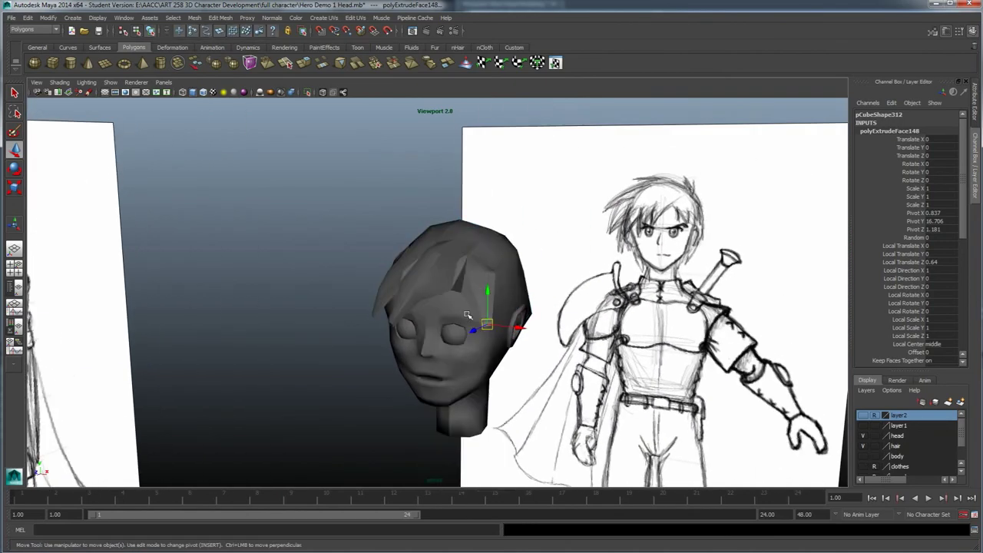
# - Preview the hair smoothed and check the new side lock against the front reference drawing
pyautogui.keyDown('alt'); pyautogui.moveTo(468, 318); pyautogui.dragTo(498, 314); pyautogui.keyUp('alt')
pyautogui.click(440, 247)
pyautogui.press('3')
pyautogui.keyDown('alt'); pyautogui.moveTo(420, 339); pyautogui.dragTo(436, 320); pyautogui.keyUp('alt')
pyautogui.click(202, 309)
pyautogui.moveTo(308, 354)
pyautogui.keyDown('alt'); pyautogui.mouseDown()
pyautogui.moveTo(373, 376)
pyautogui.moveTo(457, 358)
pyautogui.mouseUp(); pyautogui.keyUp('alt')
pyautogui.scroll(-1, 363, 360)
pyautogui.click(438, 322)
pyautogui.keyDown('alt'); pyautogui.moveTo(438, 323); pyautogui.dragTo(454, 326); pyautogui.keyUp('alt')
pyautogui.press('1')
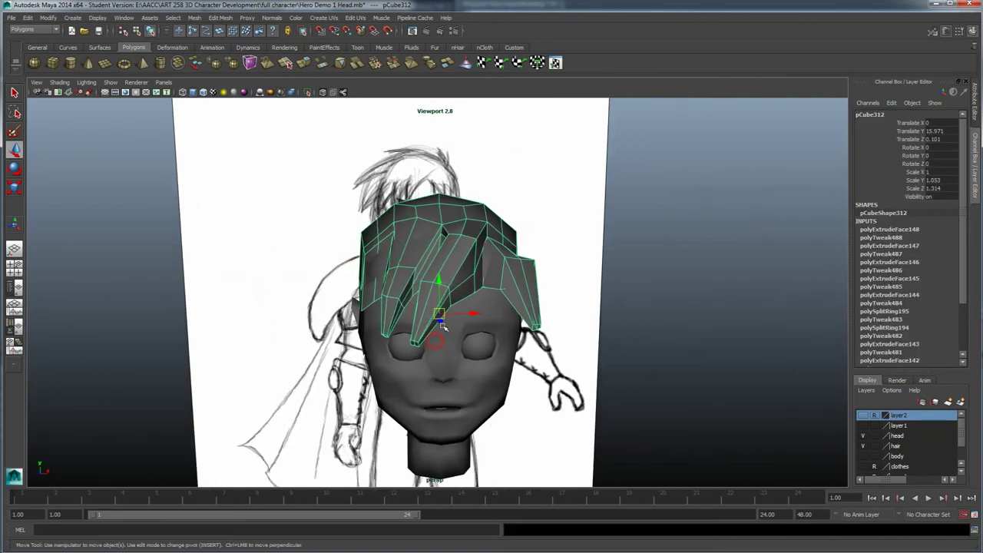
# - Raise the vertices at the top of the central front lock to lift its root off the scalp
pyautogui.keyDown('alt'); pyautogui.moveTo(455, 326); pyautogui.dragTo(451, 315, button='right'); pyautogui.keyUp('alt')
pyautogui.keyDown('alt'); pyautogui.moveTo(452, 314); pyautogui.dragTo(471, 336, button='middle'); pyautogui.keyUp('alt')
pyautogui.moveTo(470, 308); pyautogui.dragTo(463, 299, button='right')
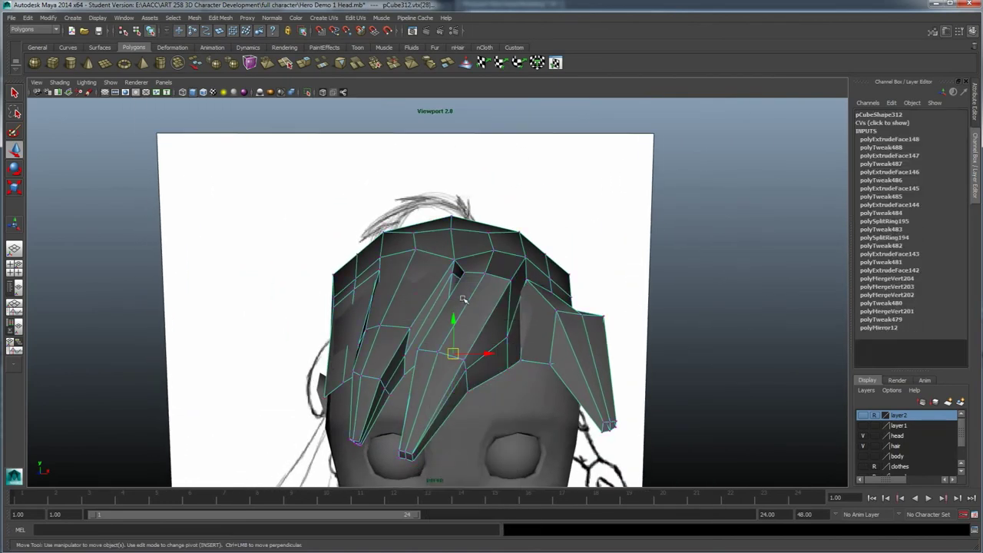
pyautogui.click(488, 274)
pyautogui.click(486, 281)
pyautogui.moveTo(464, 282); pyautogui.dragTo(454, 274, button='right')
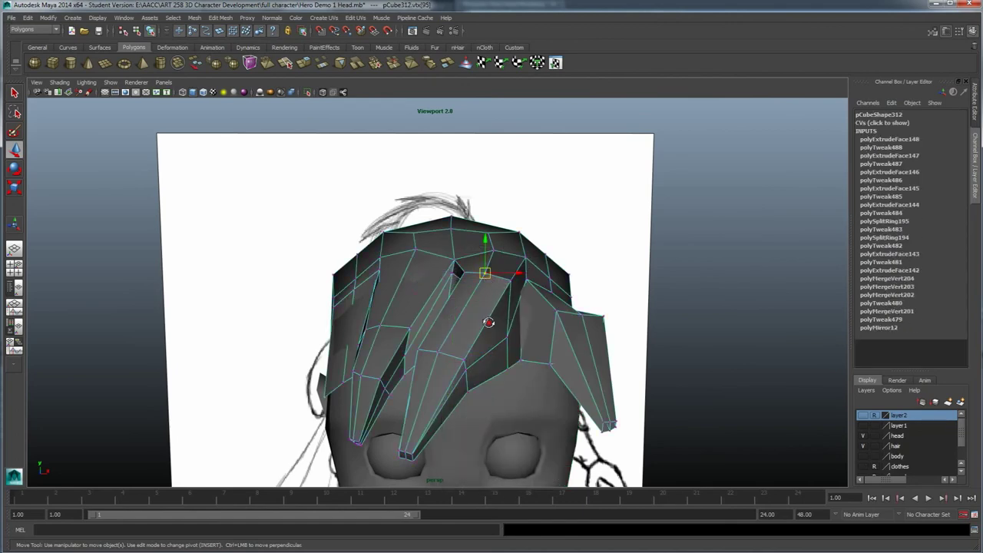
pyautogui.keyDown('alt'); pyautogui.moveTo(489, 322); pyautogui.dragTo(418, 335); pyautogui.keyUp('alt')
pyautogui.keyDown('shift'); pyautogui.click(409, 353); pyautogui.keyUp('shift')
pyautogui.moveTo(421, 274); pyautogui.dragTo(419, 259)
# - Bevel the lengthwise edges along the central front lock's ridge with a width of 0.25 and 1 segment
pyautogui.moveTo(449, 308)
pyautogui.keyDown('alt'); pyautogui.mouseDown()
pyautogui.moveTo(461, 294)
pyautogui.moveTo(496, 304)
pyautogui.mouseUp(); pyautogui.keyUp('alt')
pyautogui.click(500, 256)
pyautogui.keyDown('alt'); pyautogui.moveTo(501, 266); pyautogui.dragTo(500, 209); pyautogui.keyUp('alt')
pyautogui.keyDown('alt'); pyautogui.moveTo(508, 316); pyautogui.dragTo(507, 278); pyautogui.keyUp('alt')
pyautogui.moveTo(508, 282)
pyautogui.mouseDown(button='right')
pyautogui.moveTo(513, 298)
pyautogui.moveTo(507, 264)
pyautogui.mouseUp(button='right')
pyautogui.click(507, 266)
pyautogui.keyDown('shift'); pyautogui.click(509, 320); pyautogui.keyUp('shift')
pyautogui.keyDown('shift'); pyautogui.click(494, 400); pyautogui.keyUp('shift')
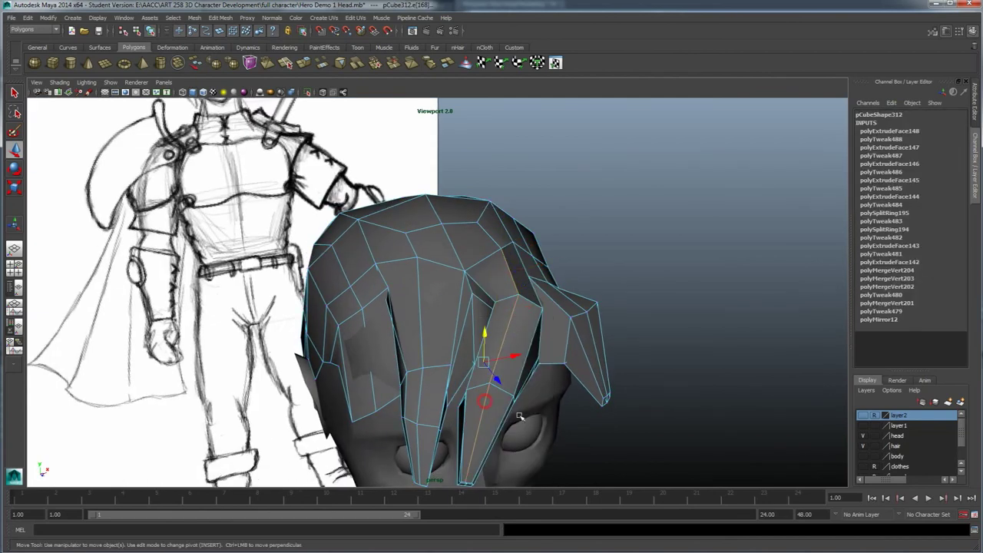
pyautogui.keyDown('alt'); pyautogui.moveTo(494, 402); pyautogui.dragTo(484, 308); pyautogui.keyUp('alt')
pyautogui.keyDown('alt'); pyautogui.moveTo(484, 268); pyautogui.dragTo(447, 218); pyautogui.keyUp('alt')
pyautogui.keyDown('shift'); pyautogui.click(492, 235); pyautogui.keyUp('shift')
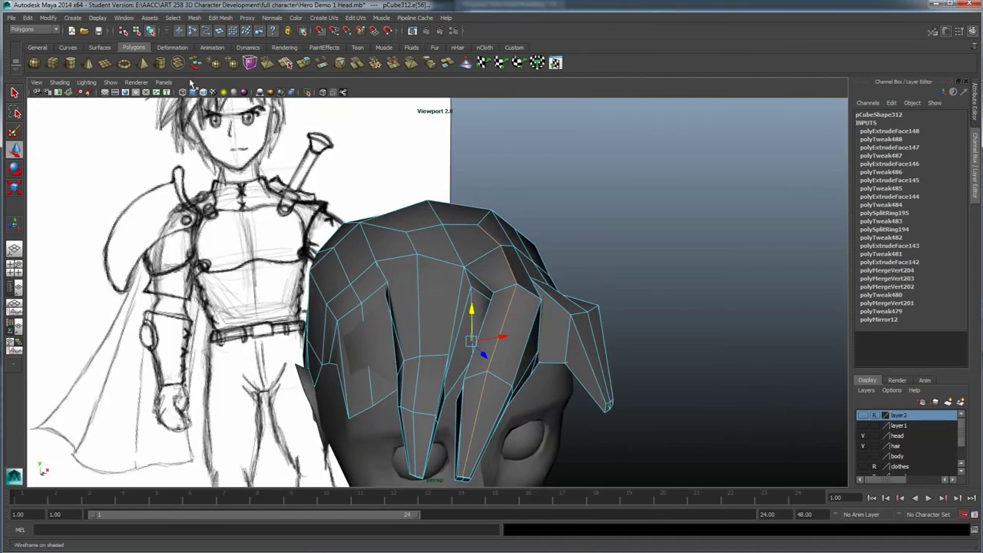
pyautogui.click(221, 17)
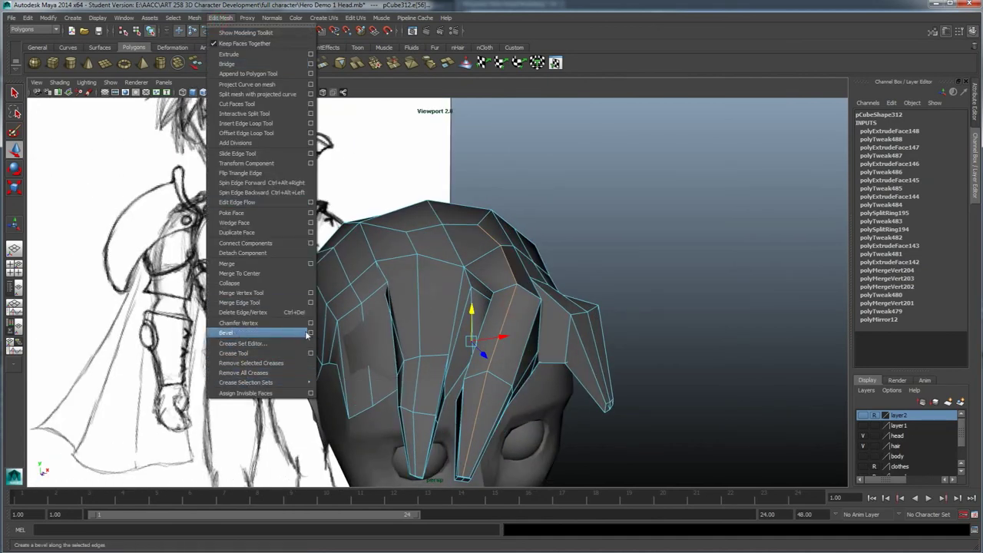
pyautogui.click(310, 333)
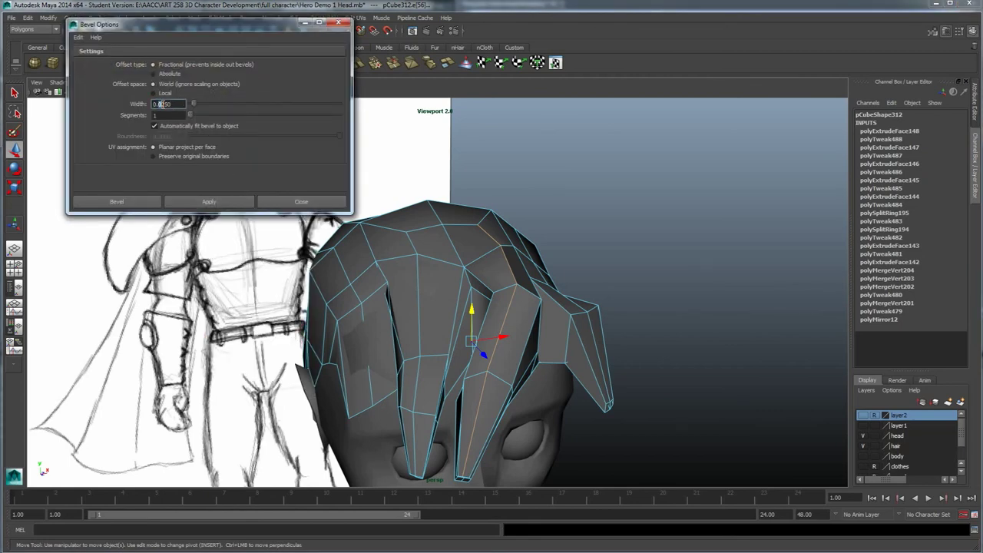
pyautogui.press('BackSpace')
pyautogui.click(178, 104)
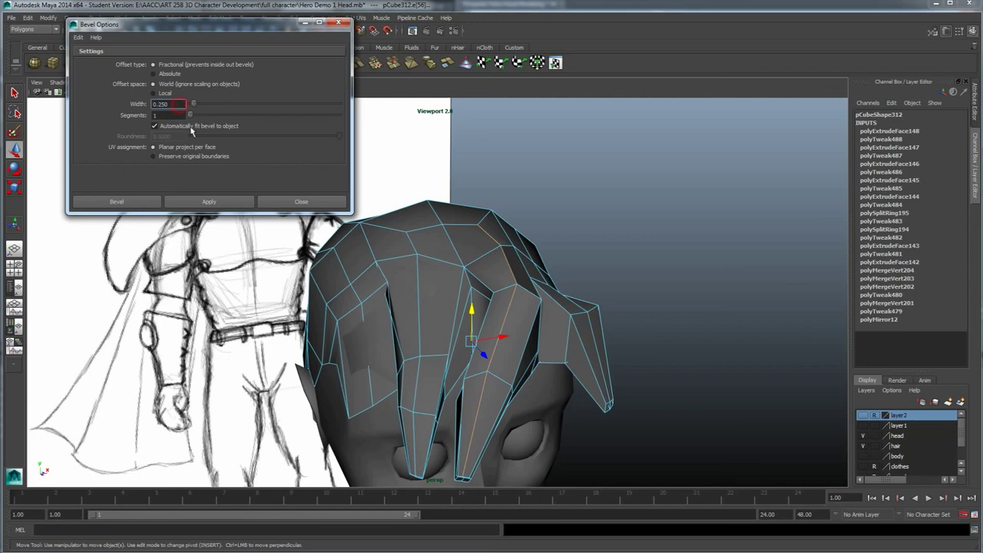
pyautogui.click(221, 203)
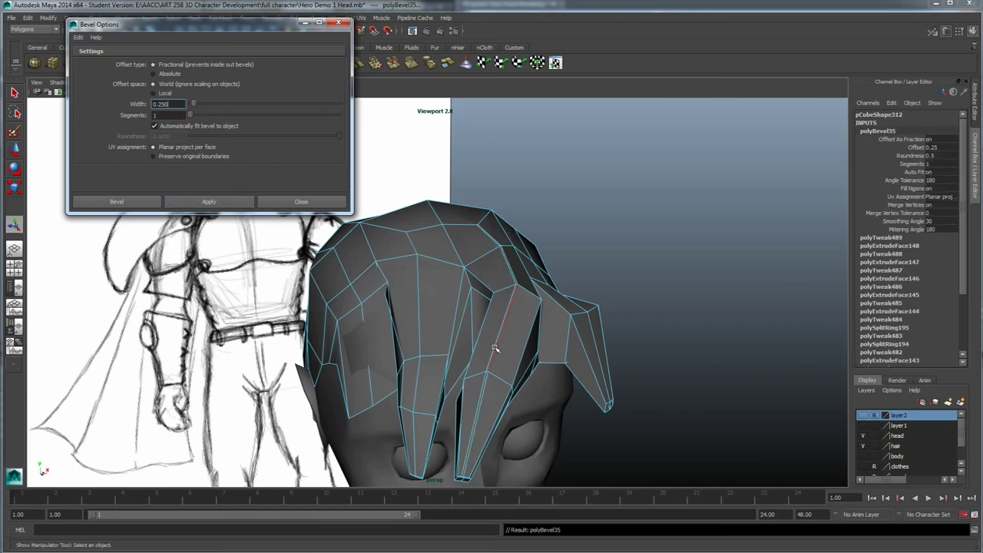
# - Compare the smoothed front lock with and without the ridge bevel
pyautogui.keyDown('alt'); pyautogui.moveTo(493, 350); pyautogui.dragTo(482, 329); pyautogui.keyUp('alt')
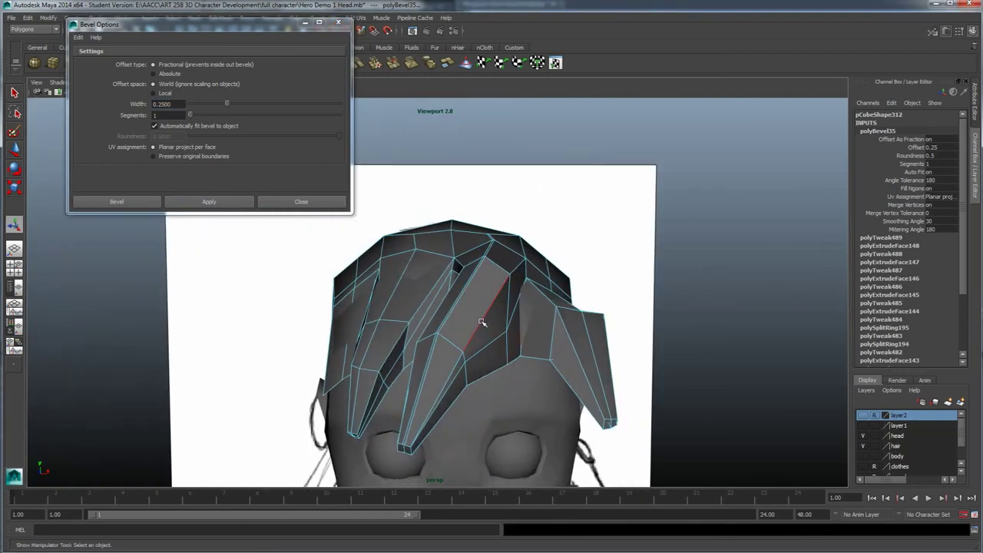
pyautogui.press('3')
pyautogui.moveTo(492, 293); pyautogui.dragTo(524, 279, button='right')
pyautogui.keyDown('alt'); pyautogui.moveTo(469, 334); pyautogui.dragTo(523, 336); pyautogui.keyUp('alt')
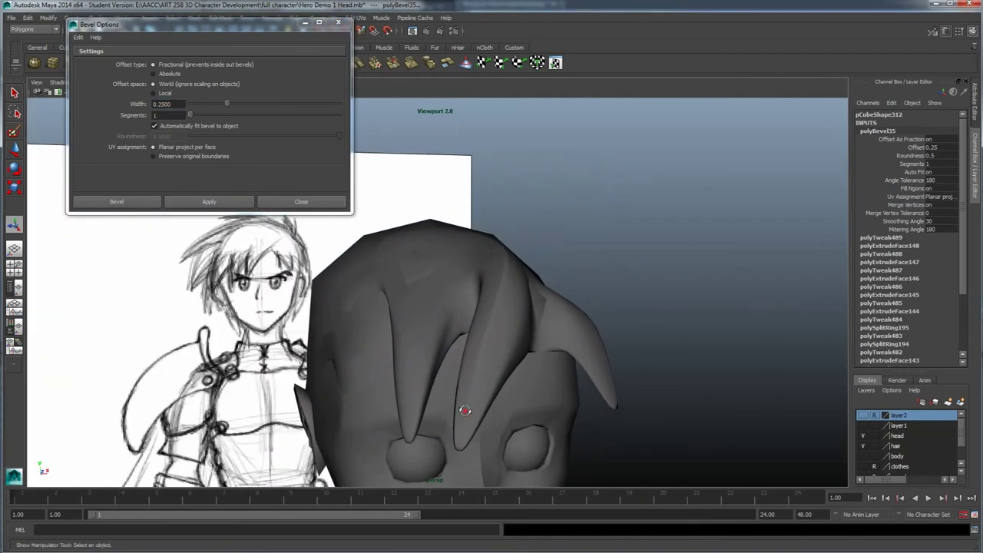
pyautogui.keyDown('alt'); pyautogui.moveTo(465, 410); pyautogui.dragTo(451, 413); pyautogui.keyUp('alt')
pyautogui.hotkey('ctrl', 'z')
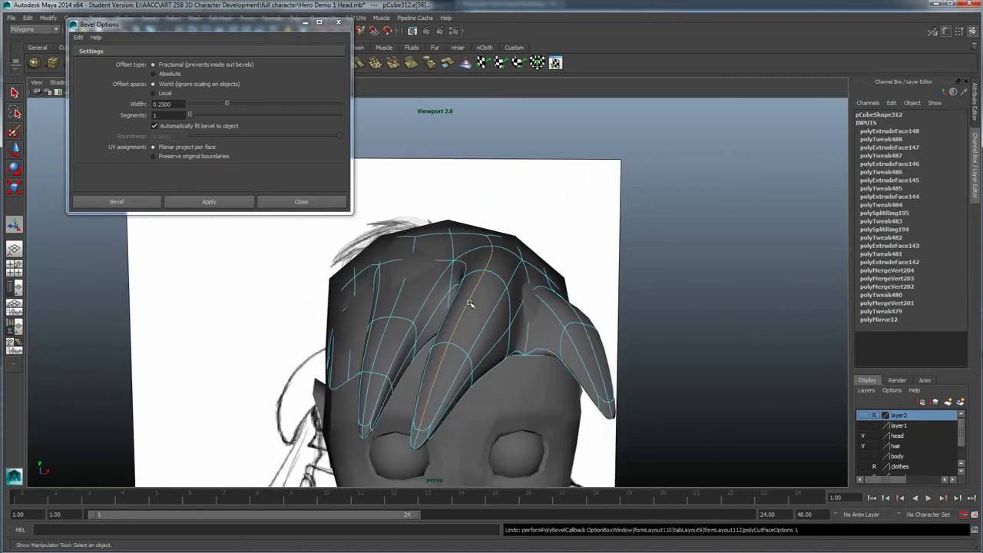
pyautogui.hotkey('shift', 'z')
pyautogui.keyDown('alt'); pyautogui.moveTo(454, 371); pyautogui.dragTo(483, 325); pyautogui.keyUp('alt')
pyautogui.click(473, 304)
# - Bevel the side edges of the central front lock and the hairline edges beside it with a width of 0.25
pyautogui.moveTo(473, 303); pyautogui.dragTo(473, 288, button='right')
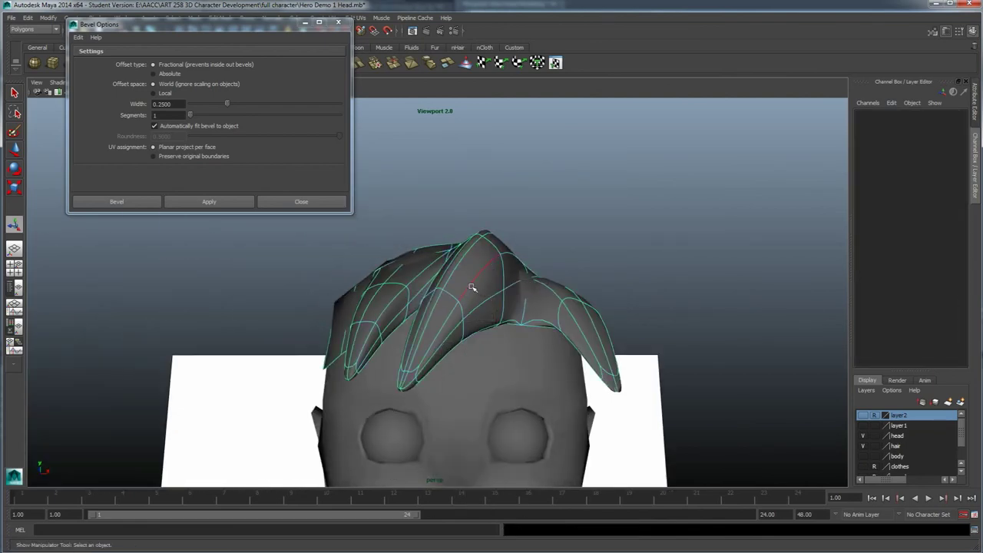
pyautogui.press('1')
pyautogui.click(473, 284)
pyautogui.keyDown('shift'); pyautogui.click(454, 304); pyautogui.keyUp('shift')
pyautogui.keyDown('alt'); pyautogui.moveTo(473, 330); pyautogui.dragTo(449, 294); pyautogui.keyUp('alt')
pyautogui.keyDown('shift'); pyautogui.click(465, 274); pyautogui.keyUp('shift')
pyautogui.click(231, 205)
pyautogui.keyDown('alt'); pyautogui.moveTo(438, 339); pyautogui.dragTo(465, 284); pyautogui.keyUp('alt')
pyautogui.click(461, 288)
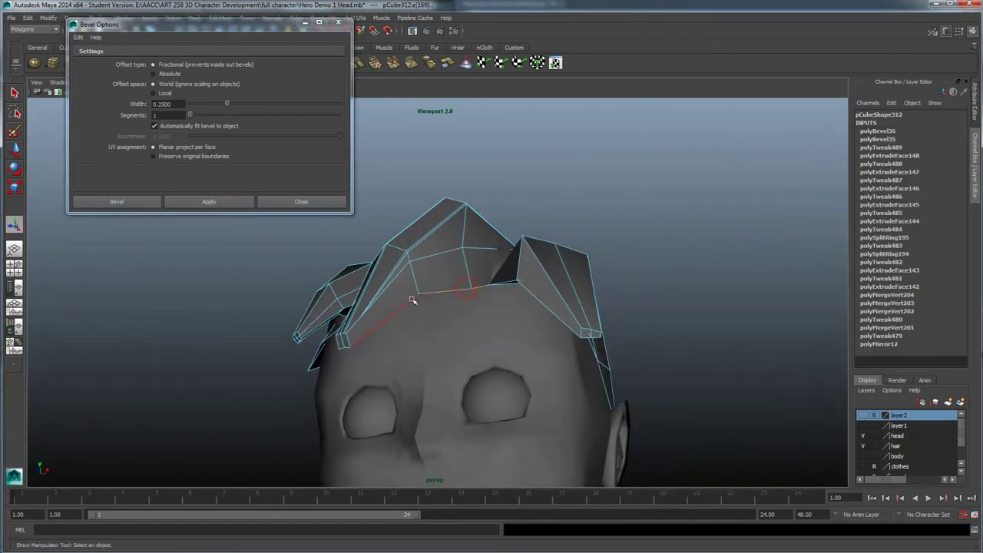
pyautogui.click(235, 204)
# - Adjust the vertices at the root of the central front lock, leaving out the hairline vertices behind them
pyautogui.moveTo(307, 258)
pyautogui.keyDown('alt'); pyautogui.mouseDown()
pyautogui.moveTo(452, 285)
pyautogui.moveTo(515, 330)
pyautogui.moveTo(522, 342)
pyautogui.moveTo(500, 335)
pyautogui.moveTo(509, 333)
pyautogui.moveTo(466, 366)
pyautogui.mouseUp(); pyautogui.keyUp('alt')
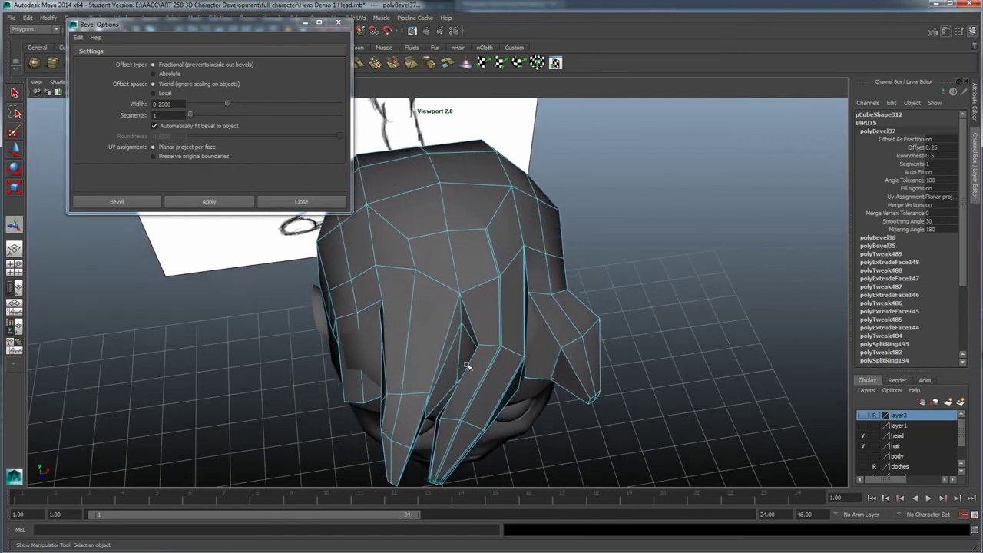
pyautogui.moveTo(466, 356); pyautogui.dragTo(451, 330, button='right')
pyautogui.keyDown('alt'); pyautogui.moveTo(478, 358); pyautogui.dragTo(464, 363); pyautogui.keyUp('alt')
pyautogui.press('w')
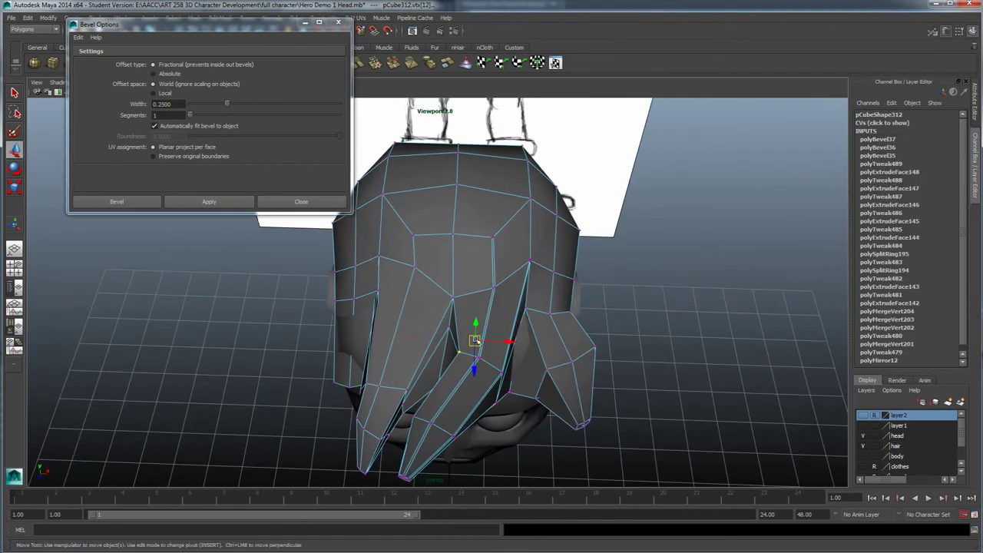
pyautogui.keyDown('alt'); pyautogui.moveTo(456, 343); pyautogui.dragTo(527, 297); pyautogui.keyUp('alt')
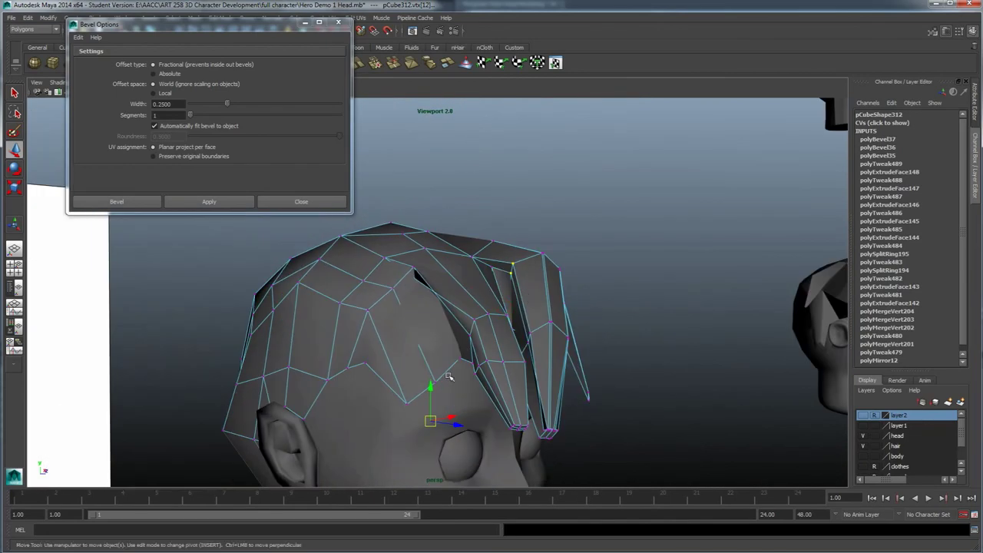
pyautogui.hotkey('ctrl', 'z')
pyautogui.moveTo(359, 371)
pyautogui.keyDown('ctrl'); pyautogui.mouseDown()
pyautogui.moveTo(432, 445)
pyautogui.moveTo(490, 480)
pyautogui.mouseUp(); pyautogui.keyUp('ctrl')
pyautogui.scroll(-3, 399, 375)
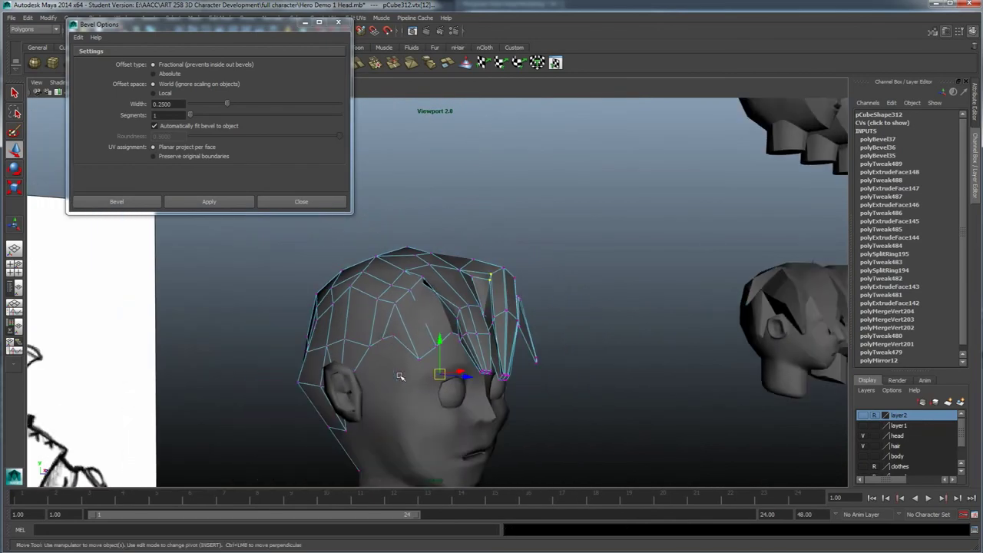
pyautogui.keyDown('alt'); pyautogui.moveTo(400, 376); pyautogui.dragTo(430, 361); pyautogui.keyUp('alt')
pyautogui.click(487, 273)
pyautogui.moveTo(480, 244); pyautogui.dragTo(481, 249)
pyautogui.keyDown('alt'); pyautogui.moveTo(491, 296); pyautogui.dragTo(589, 273); pyautogui.keyUp('alt')
pyautogui.scroll(4, 468, 342)
pyautogui.click(589, 274)
# - Bevel the edge in the gap between the two front locks with a width of 0.25
pyautogui.keyDown('alt'); pyautogui.moveTo(482, 339); pyautogui.dragTo(528, 320); pyautogui.keyUp('alt')
pyautogui.moveTo(528, 319); pyautogui.dragTo(503, 286, button='right')
pyautogui.click(496, 302)
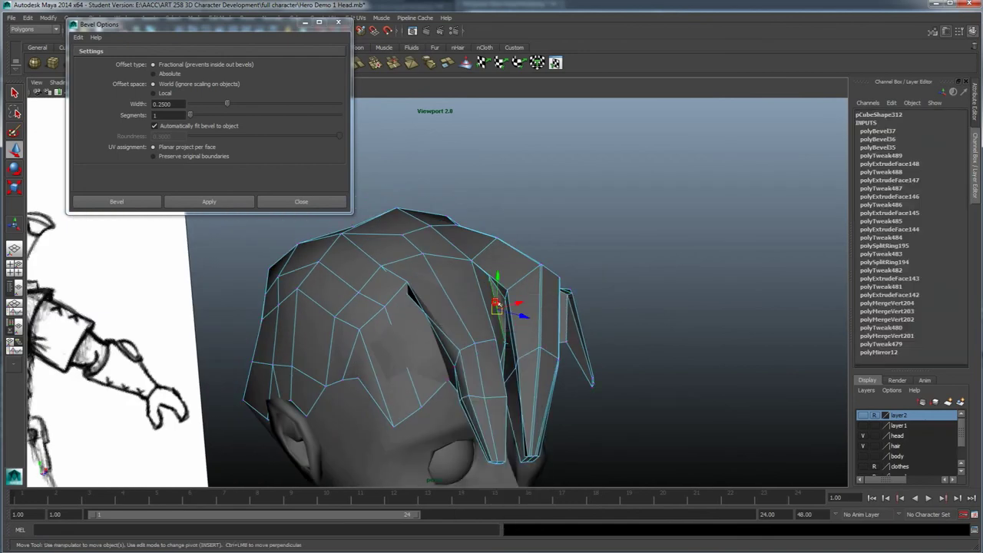
pyautogui.keyDown('alt'); pyautogui.moveTo(495, 302); pyautogui.dragTo(435, 304); pyautogui.keyUp('alt')
pyautogui.click(207, 202)
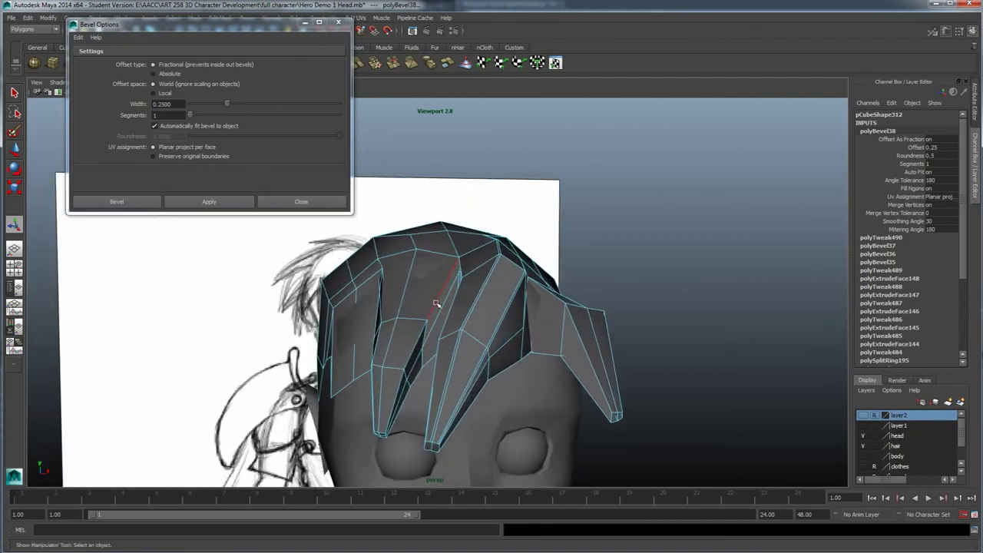
# - Bevel the lengthwise ridge edges of the other front lock with a width of 0.25
pyautogui.click(404, 292)
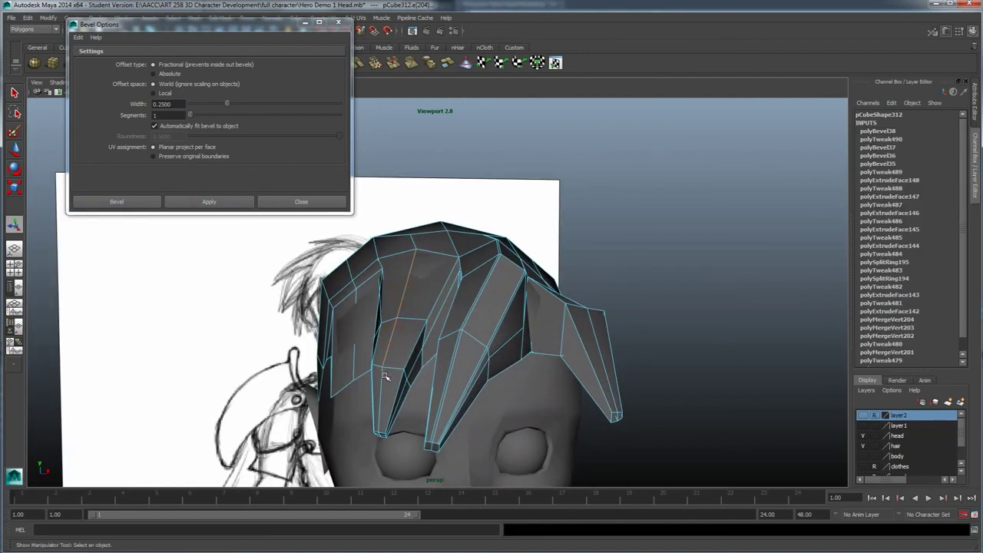
pyautogui.keyDown('alt'); pyautogui.moveTo(412, 382); pyautogui.dragTo(390, 323); pyautogui.keyUp('alt')
pyautogui.press('w')
pyautogui.moveTo(358, 279)
pyautogui.mouseDown()
pyautogui.moveTo(358, 269)
pyautogui.moveTo(391, 290)
pyautogui.moveTo(392, 324)
pyautogui.moveTo(436, 318)
pyautogui.moveTo(463, 298)
pyautogui.moveTo(471, 318)
pyautogui.moveTo(452, 334)
pyautogui.moveTo(473, 324)
pyautogui.mouseUp()
pyautogui.click(225, 200)
# - Preview the hair smoothed to check the creases on both front locks
pyautogui.press('3')
pyautogui.moveTo(496, 321); pyautogui.dragTo(527, 312, button='right')
pyautogui.click(606, 264)
pyautogui.moveTo(527, 318)
pyautogui.keyDown('alt'); pyautogui.mouseDown()
pyautogui.moveTo(525, 333)
pyautogui.moveTo(496, 344)
pyautogui.moveTo(450, 343)
pyautogui.moveTo(438, 279)
pyautogui.moveTo(426, 328)
pyautogui.moveTo(437, 308)
pyautogui.mouseUp(); pyautogui.keyUp('alt')
# - Bevel the inner side edges of the other front lock with a width of 0.25
pyautogui.click(425, 329)
pyautogui.press('1')
pyautogui.moveTo(433, 297); pyautogui.dragTo(434, 281, button='right')
pyautogui.click(435, 290)
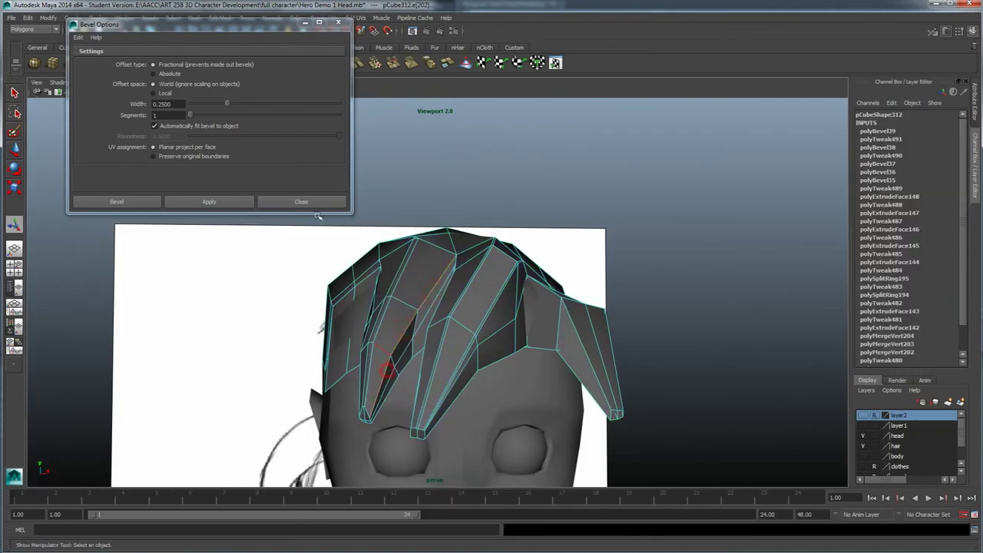
pyautogui.click(208, 202)
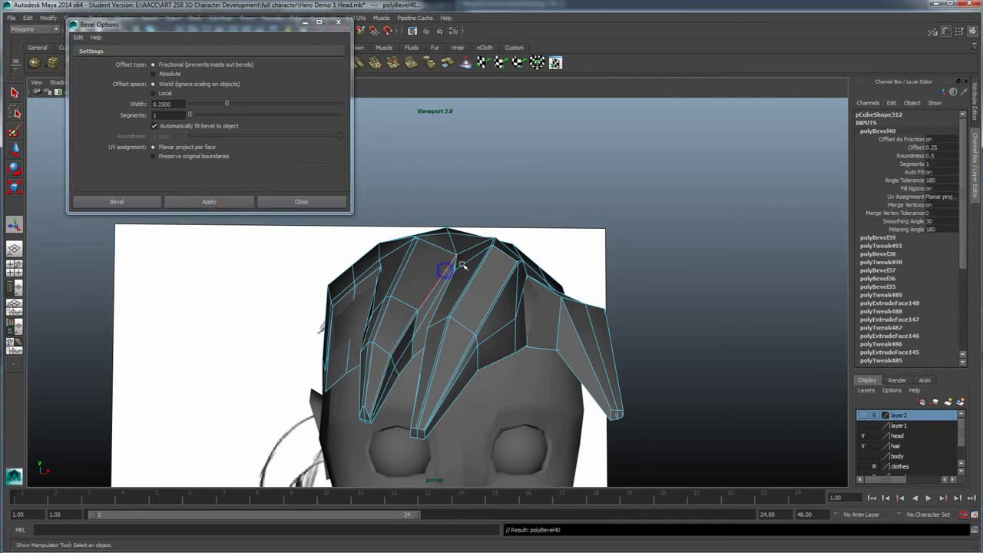
# - Compare the hair in smoothed and unsmoothed display with the reference drawing from several angles
pyautogui.moveTo(443, 269); pyautogui.dragTo(485, 255, button='right')
pyautogui.click(492, 259)
pyautogui.press('3')
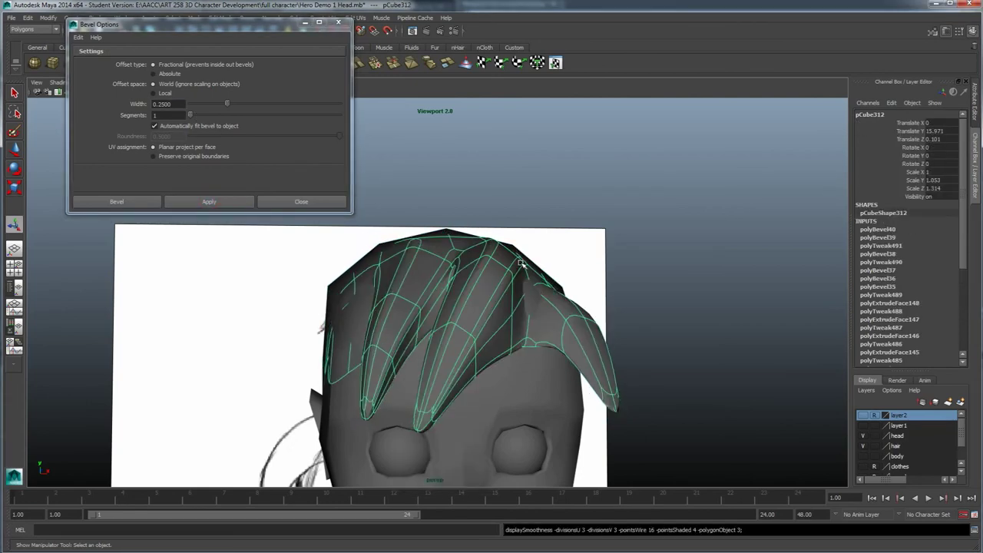
pyautogui.click(711, 264)
pyautogui.moveTo(651, 287)
pyautogui.keyDown('alt'); pyautogui.mouseDown()
pyautogui.moveTo(625, 281)
pyautogui.moveTo(623, 270)
pyautogui.moveTo(560, 305)
pyautogui.mouseUp(); pyautogui.keyUp('alt')
pyautogui.scroll(-3, 553, 300)
pyautogui.moveTo(492, 298)
pyautogui.keyDown('alt'); pyautogui.mouseDown()
pyautogui.moveTo(497, 305)
pyautogui.moveTo(434, 308)
pyautogui.moveTo(470, 328)
pyautogui.moveTo(543, 211)
pyautogui.mouseUp(); pyautogui.keyUp('alt')
pyautogui.scroll(3, 463, 318)
pyautogui.click(465, 305)
pyautogui.scroll(3, 470, 328)
pyautogui.press('1')
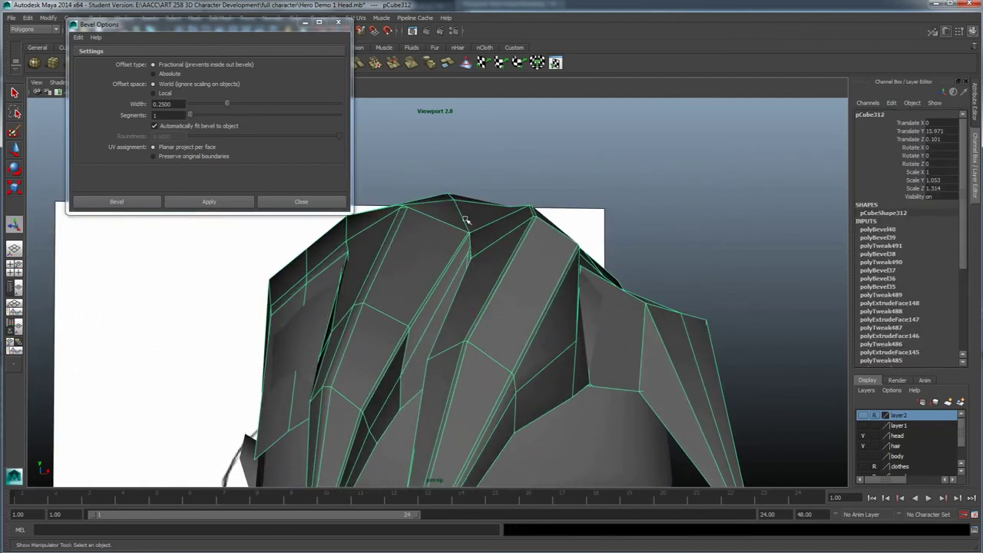
pyautogui.scroll(-8, 511, 250)
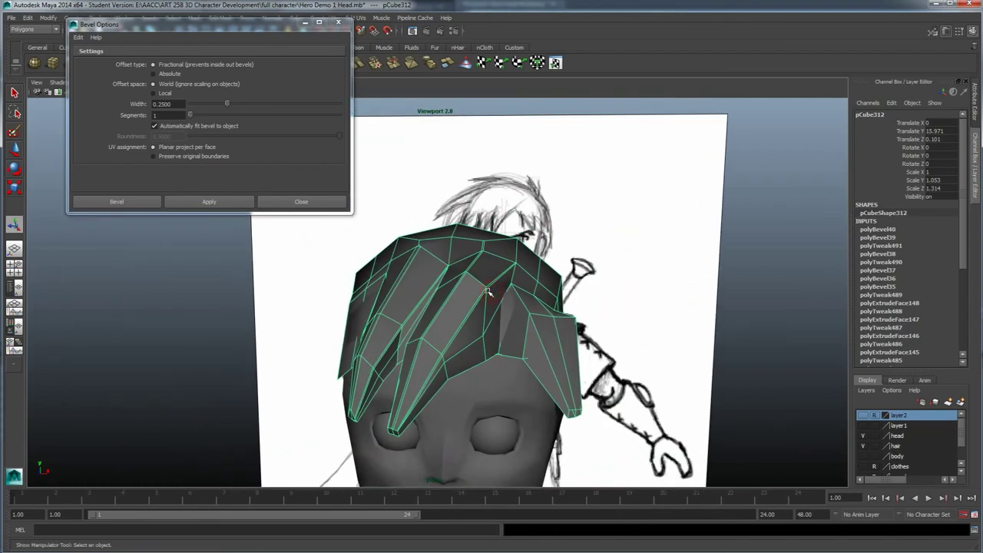
pyautogui.scroll(-3, 507, 302)
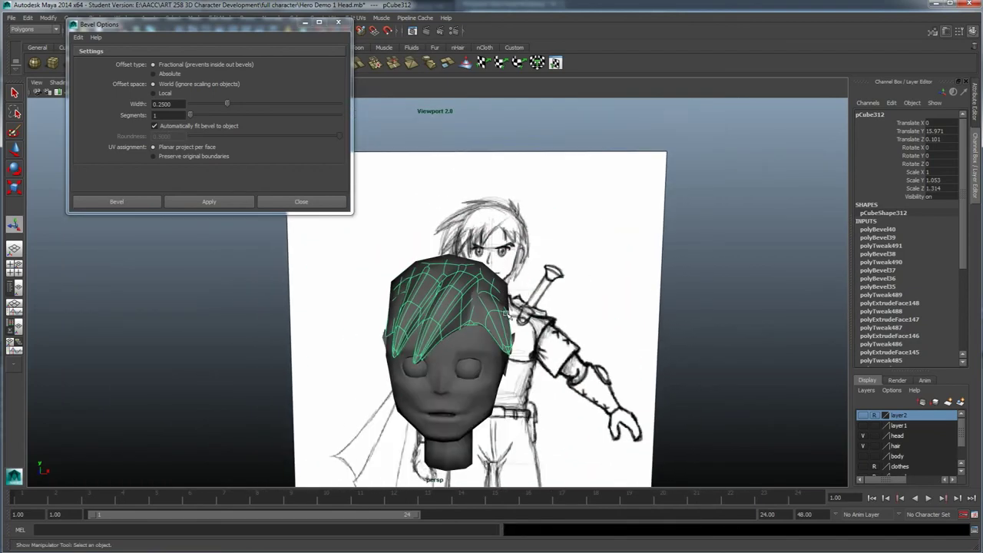
pyautogui.click(680, 263)
pyautogui.moveTo(566, 311)
pyautogui.keyDown('alt'); pyautogui.mouseDown()
pyautogui.moveTo(518, 322)
pyautogui.moveTo(531, 303)
pyautogui.moveTo(550, 310)
pyautogui.moveTo(553, 327)
pyautogui.moveTo(590, 323)
pyautogui.moveTo(555, 242)
pyautogui.mouseUp(); pyautogui.keyUp('alt')
pyautogui.moveTo(515, 295)
pyautogui.keyDown('alt'); pyautogui.mouseDown()
pyautogui.moveTo(519, 287)
pyautogui.moveTo(592, 300)
pyautogui.moveTo(528, 309)
pyautogui.mouseUp(); pyautogui.keyUp('alt')
# - Examine the lock layout of the finished hair on the neighbouring example heads from the front, side and back
pyautogui.keyDown('alt'); pyautogui.moveTo(464, 301); pyautogui.dragTo(559, 322); pyautogui.keyUp('alt')
pyautogui.click(679, 279)
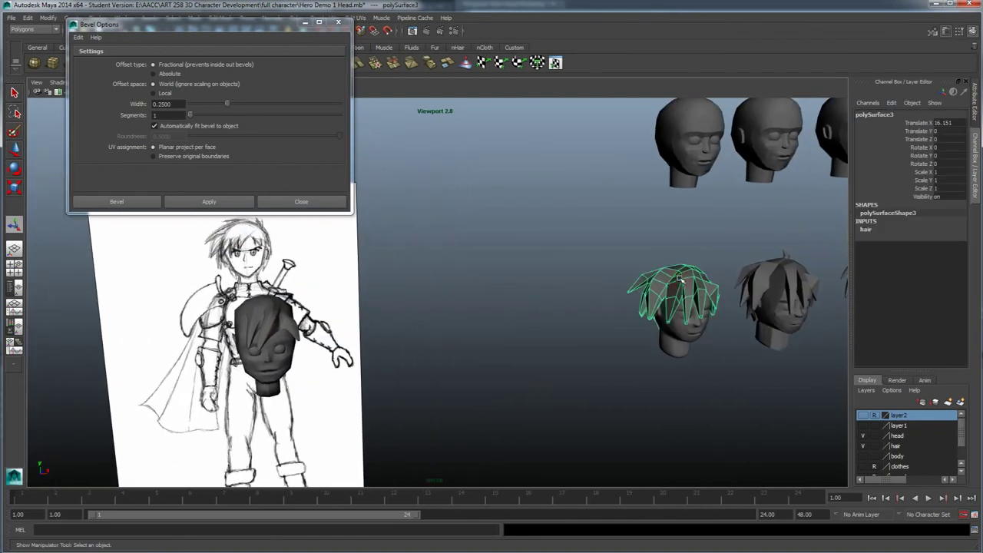
pyautogui.press('f')
pyautogui.keyDown('alt'); pyautogui.moveTo(491, 300); pyautogui.dragTo(542, 302); pyautogui.keyUp('alt')
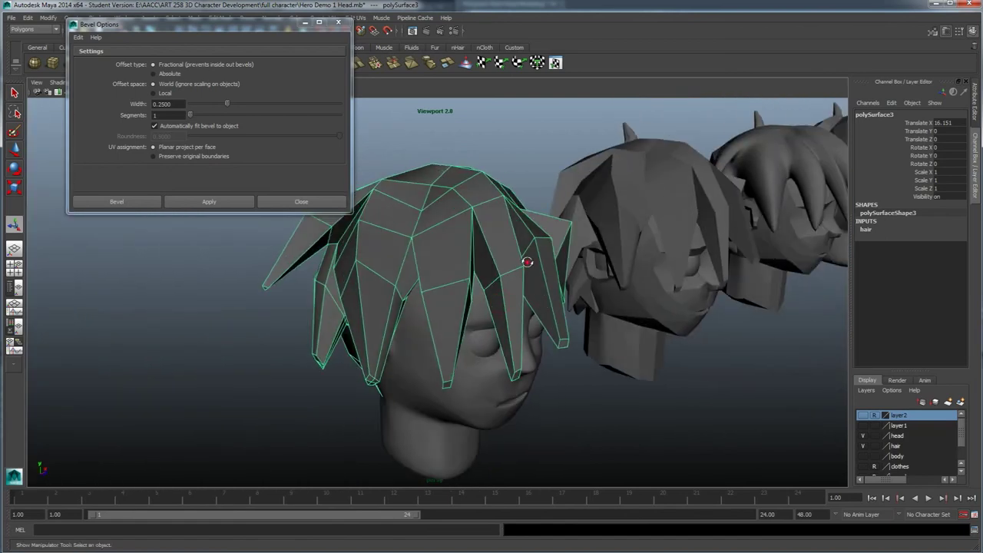
pyautogui.keyDown('alt'); pyautogui.moveTo(527, 261); pyautogui.dragTo(454, 257); pyautogui.keyUp('alt')
pyautogui.keyDown('alt'); pyautogui.moveTo(398, 310); pyautogui.dragTo(474, 285); pyautogui.keyUp('alt')
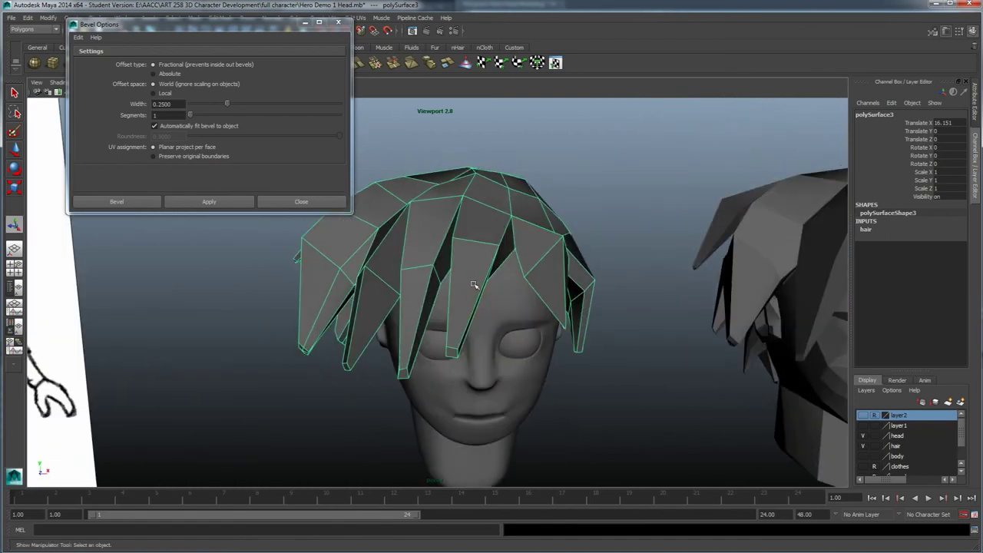
pyautogui.keyDown('alt'); pyautogui.moveTo(408, 309); pyautogui.dragTo(421, 203); pyautogui.keyUp('alt')
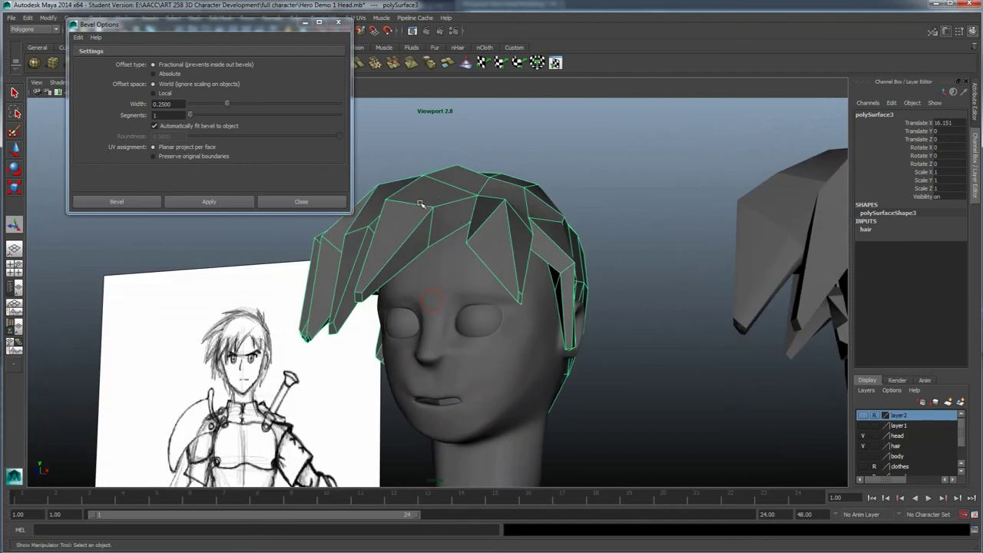
pyautogui.keyDown('alt'); pyautogui.moveTo(376, 263); pyautogui.dragTo(445, 271); pyautogui.keyUp('alt')
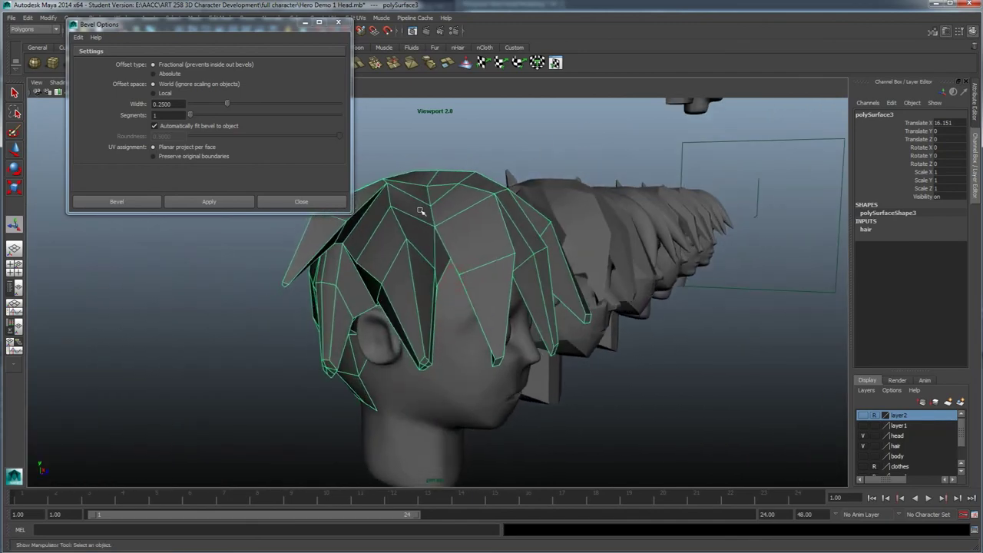
pyautogui.keyDown('alt'); pyautogui.moveTo(432, 323); pyautogui.dragTo(461, 148); pyautogui.keyUp('alt')
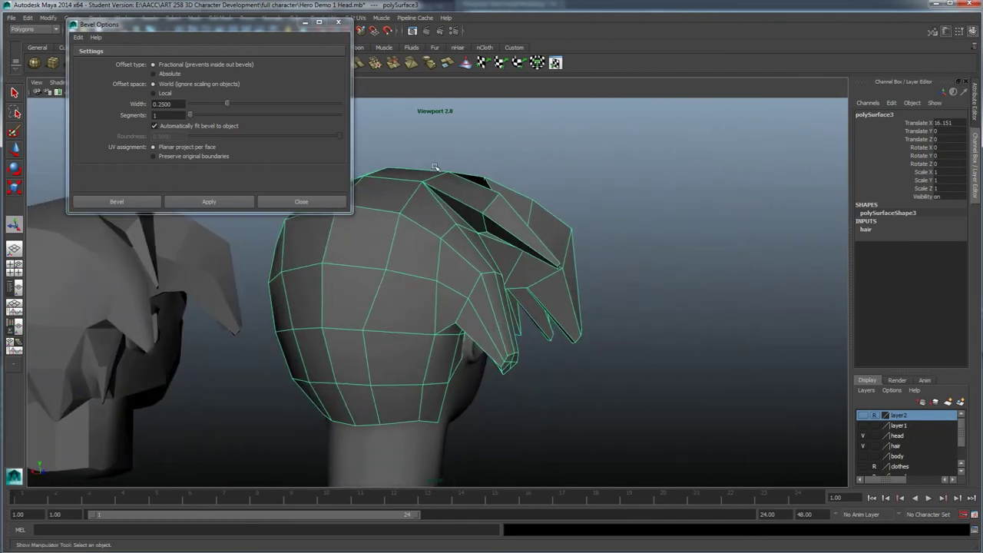
pyautogui.keyDown('alt'); pyautogui.moveTo(545, 241); pyautogui.dragTo(460, 323); pyautogui.keyUp('alt')
pyautogui.click(287, 278)
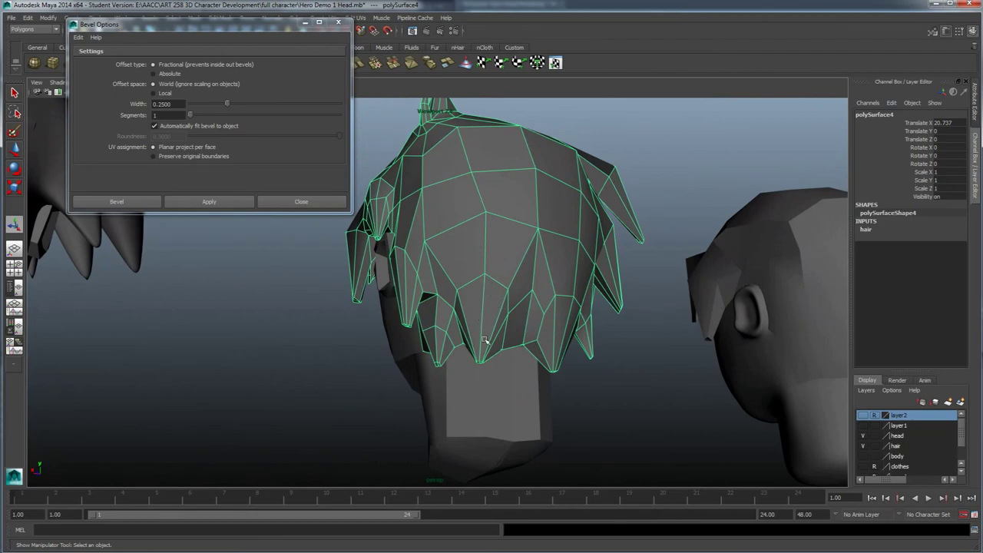
# - Inspect the lock shapes and bevelled edges of the hair on the next example heads from the back, side and front
pyautogui.keyDown('alt'); pyautogui.moveTo(484, 326); pyautogui.dragTo(503, 350); pyautogui.keyUp('alt')
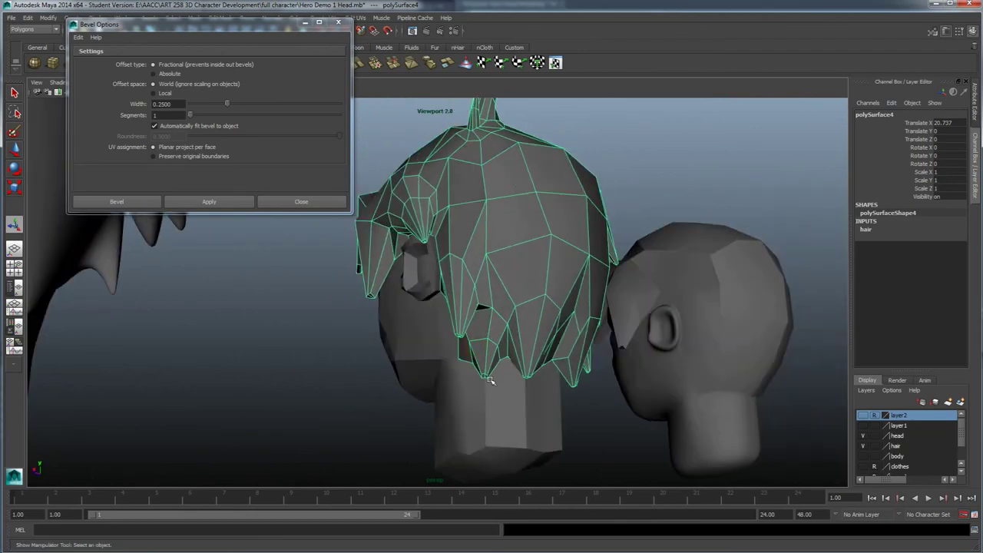
pyautogui.moveTo(462, 300)
pyautogui.keyDown('alt'); pyautogui.mouseDown()
pyautogui.moveTo(549, 344)
pyautogui.moveTo(453, 384)
pyautogui.mouseUp(); pyautogui.keyUp('alt')
pyautogui.click(536, 298)
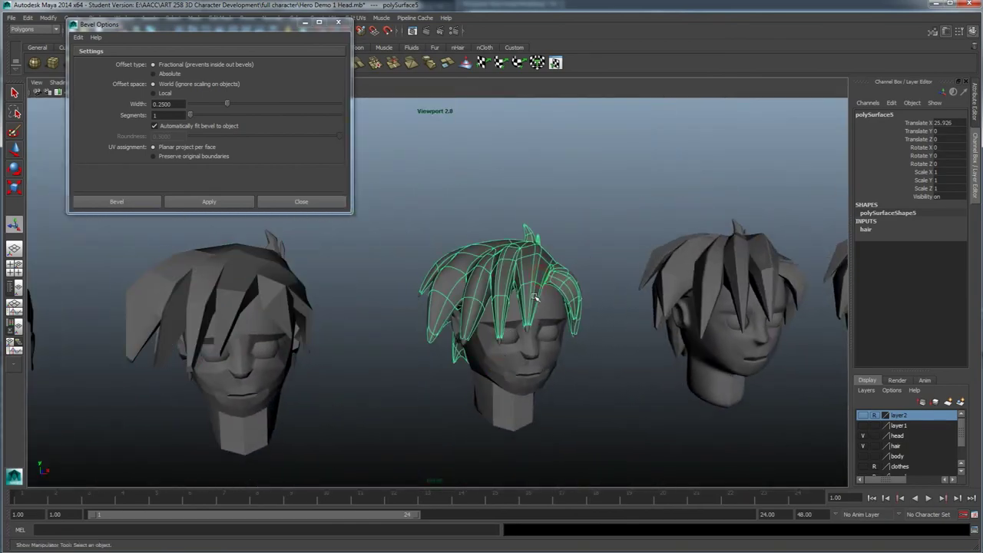
pyautogui.keyDown('alt'); pyautogui.moveTo(535, 298); pyautogui.dragTo(564, 307); pyautogui.keyUp('alt')
pyautogui.click(565, 232)
pyautogui.click(544, 265)
pyautogui.keyDown('alt'); pyautogui.moveTo(543, 265); pyautogui.dragTo(525, 346); pyautogui.keyUp('alt')
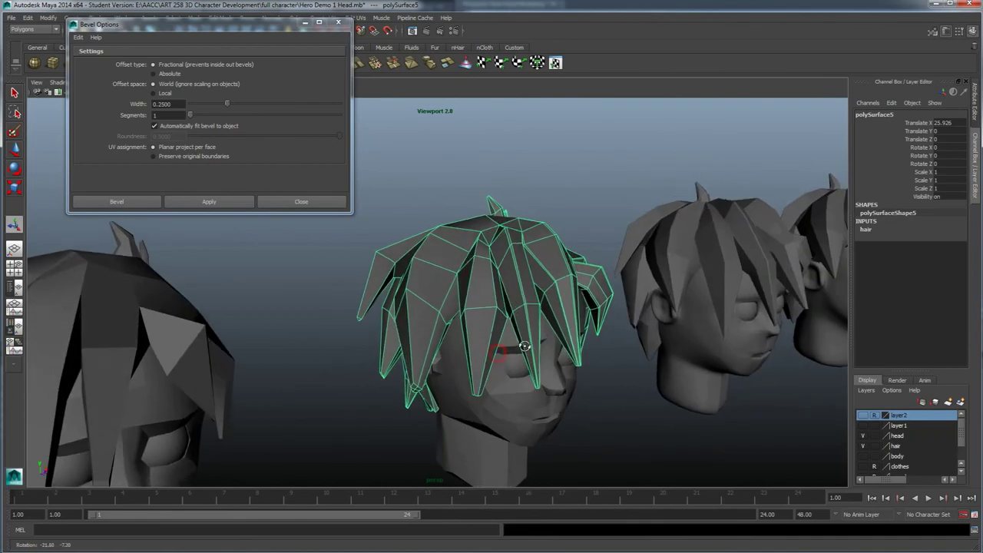
pyautogui.keyDown('alt'); pyautogui.moveTo(536, 296); pyautogui.dragTo(515, 262); pyautogui.keyUp('alt')
pyautogui.moveTo(515, 263); pyautogui.dragTo(529, 261, button='right')
pyautogui.click(610, 228)
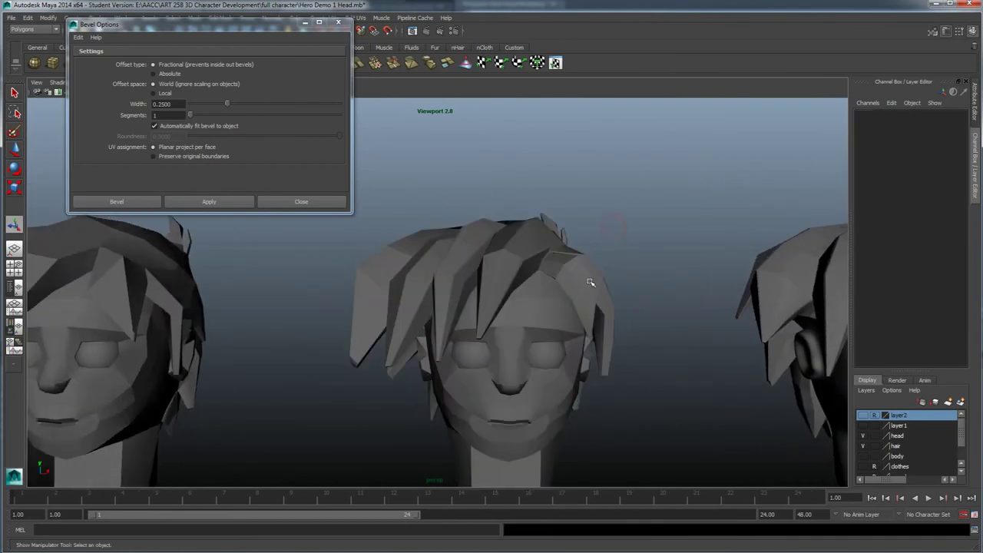
# - Show the middle example head's hair in smoothed display and close the bevel settings
pyautogui.click(581, 292)
pyautogui.press('3')
pyautogui.click(609, 299)
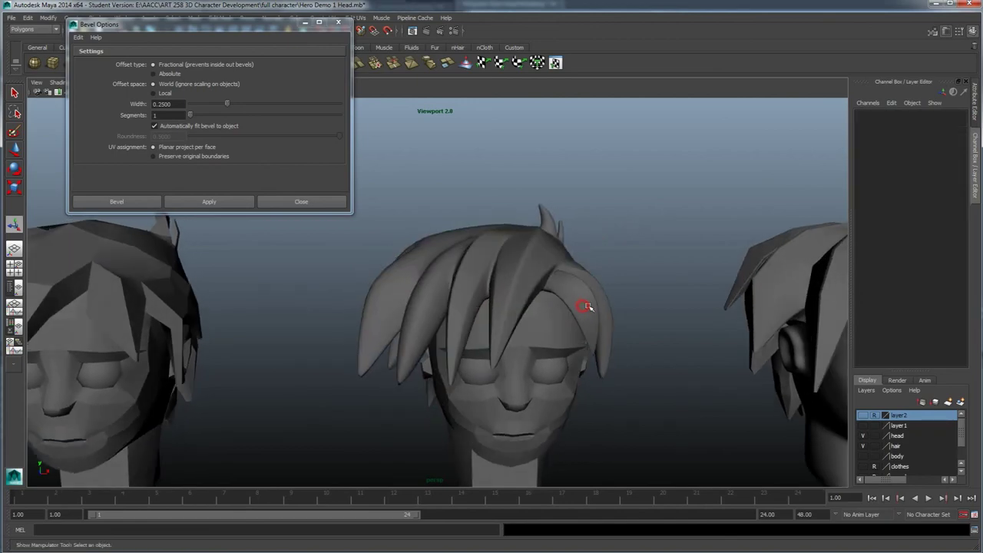
pyautogui.click(338, 21)
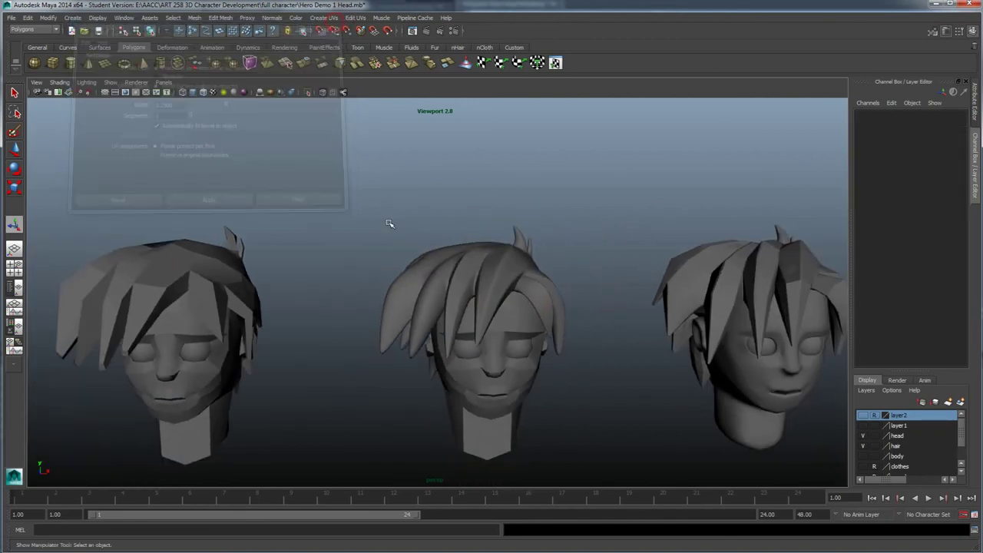
# - Select the hero's head with its hair and all the example heads in the four rows together
pyautogui.scroll(-5, 391, 220)
pyautogui.scroll(-5, 377, 238)
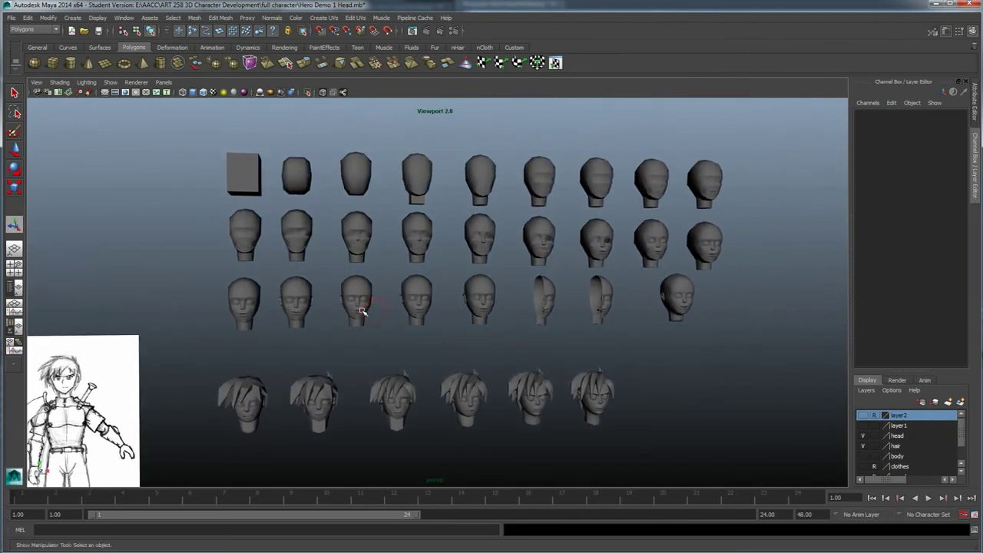
pyautogui.scroll(-3, 368, 311)
pyautogui.scroll(3, 351, 316)
pyautogui.moveTo(356, 319)
pyautogui.keyDown('alt'); pyautogui.mouseDown()
pyautogui.moveTo(383, 309)
pyautogui.moveTo(360, 309)
pyautogui.moveTo(607, 385)
pyautogui.mouseUp(); pyautogui.keyUp('alt')
pyautogui.scroll(-2, 369, 310)
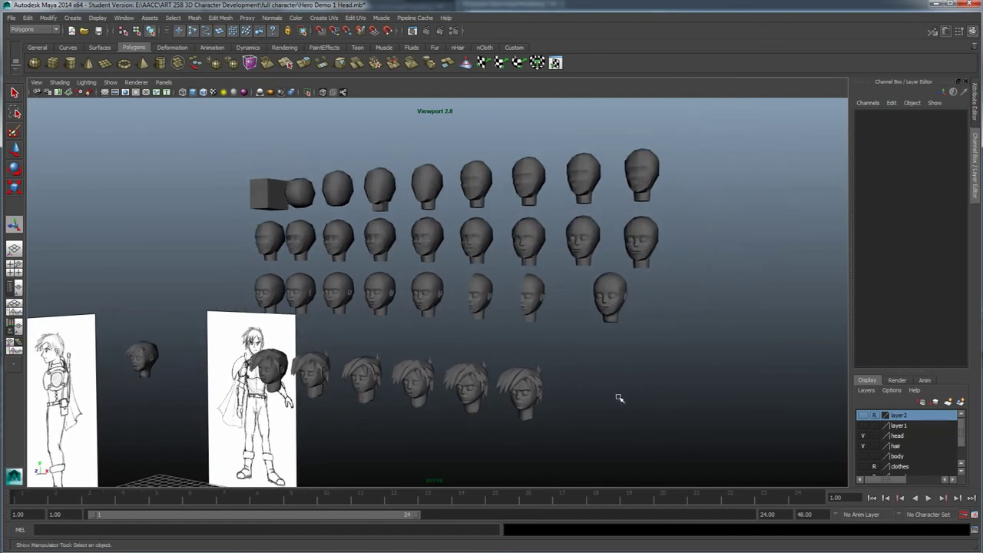
pyautogui.moveTo(755, 453); pyautogui.dragTo(108, 137)
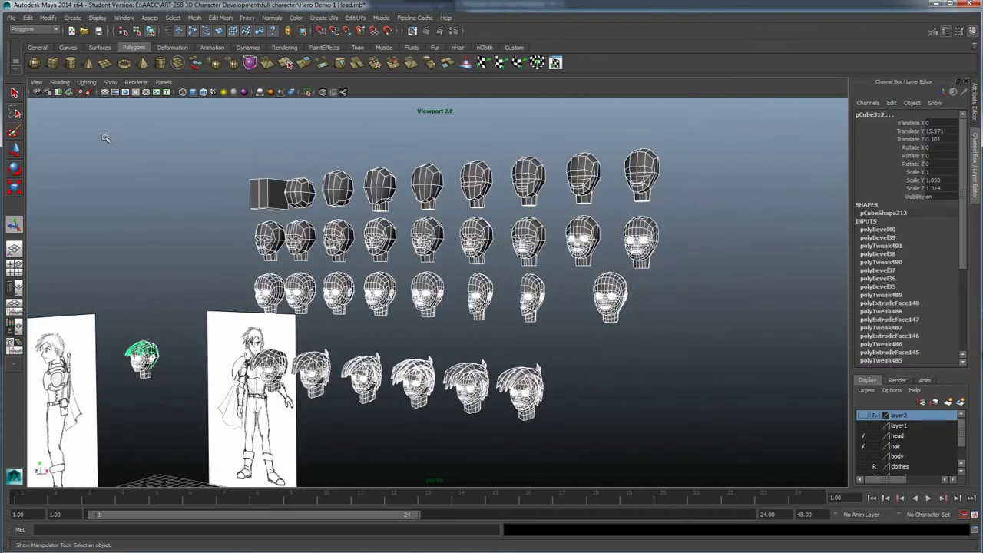
pyautogui.scroll(3, 287, 273)
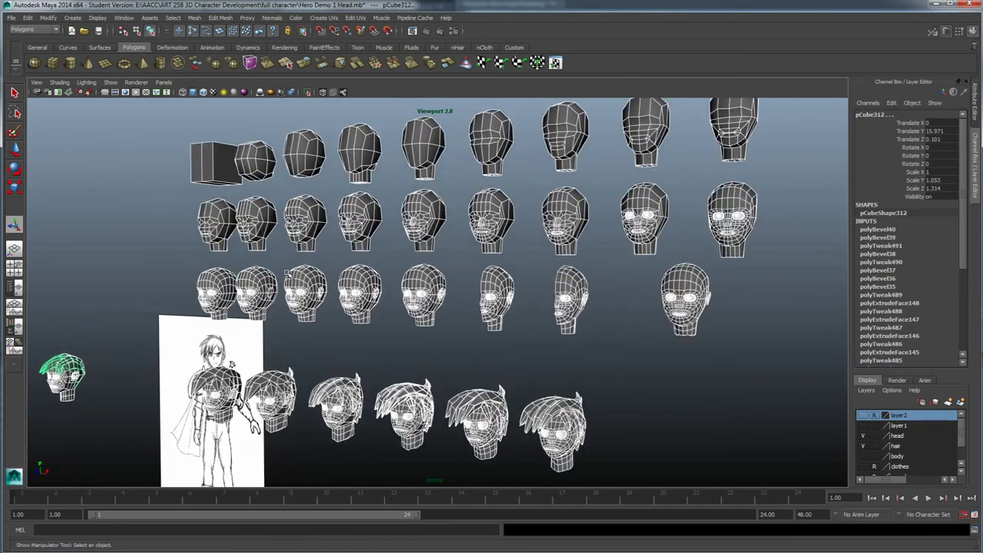
pyautogui.moveTo(287, 274)
pyautogui.keyDown('alt'); pyautogui.mouseDown()
pyautogui.moveTo(308, 295)
pyautogui.moveTo(289, 309)
pyautogui.mouseUp(); pyautogui.keyUp('alt')
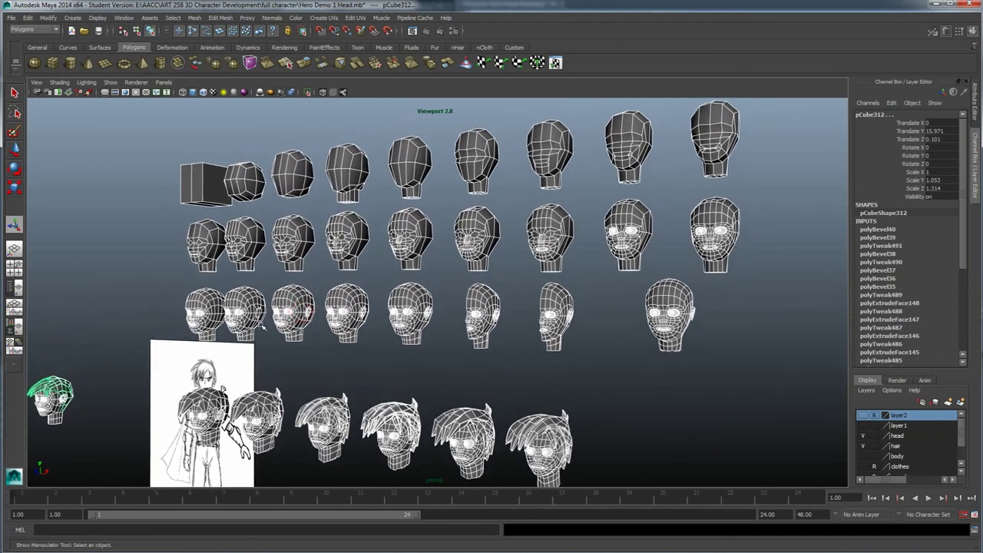